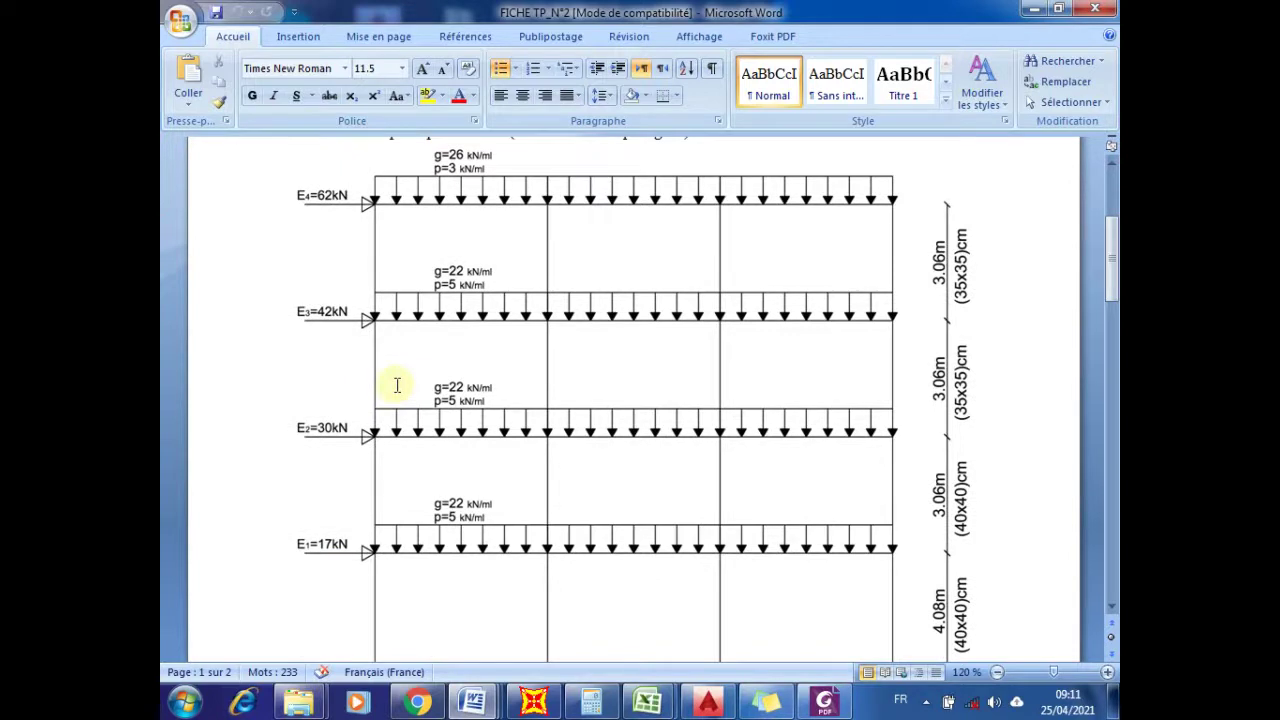
- Examine the Application 1 frame drawing for its loads, storey heights, spans and cross-sections
scroll(413, 335, "down", 1)
scroll(413, 335, "up", 1)
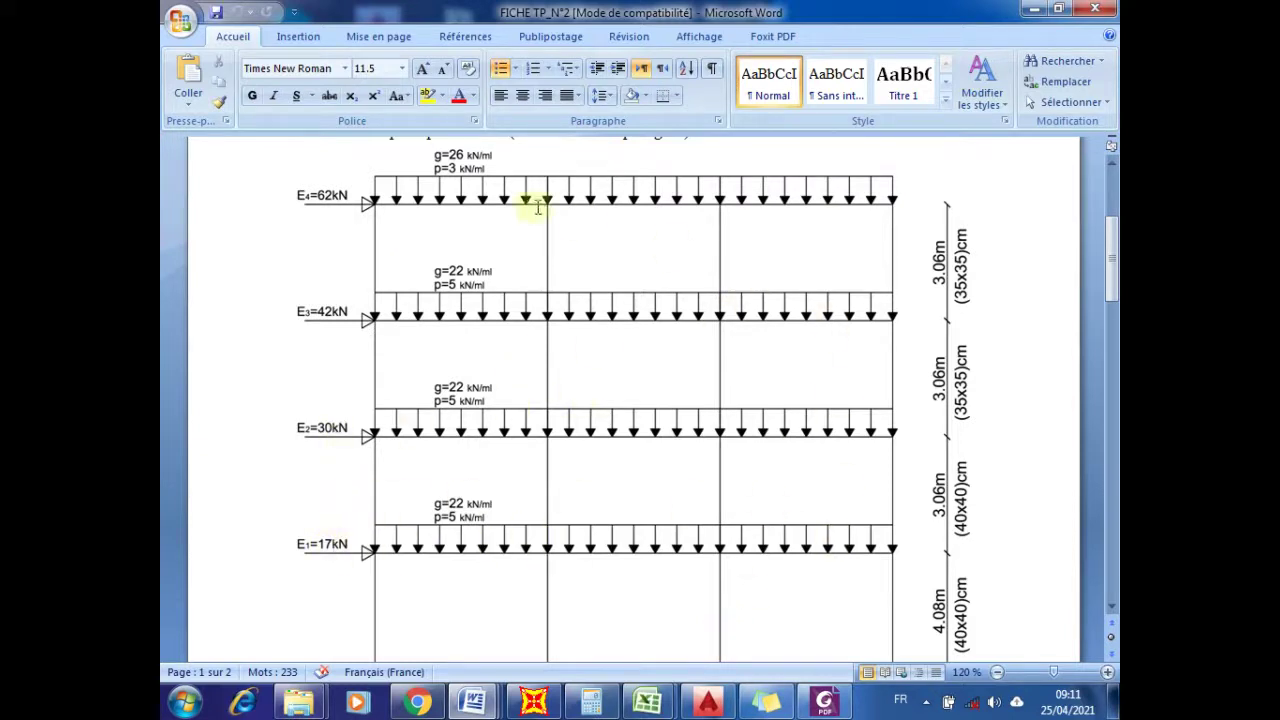
scroll(534, 260, "down", 3)
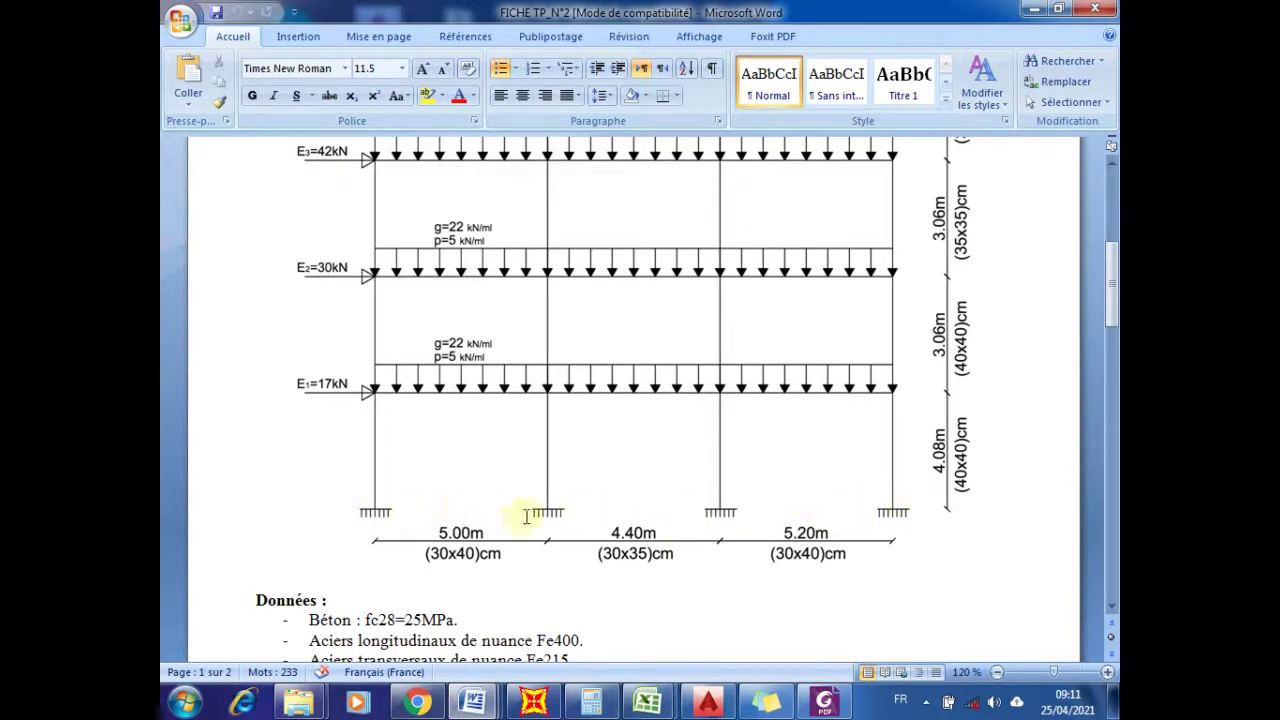
scroll(480, 460, "up", 1)
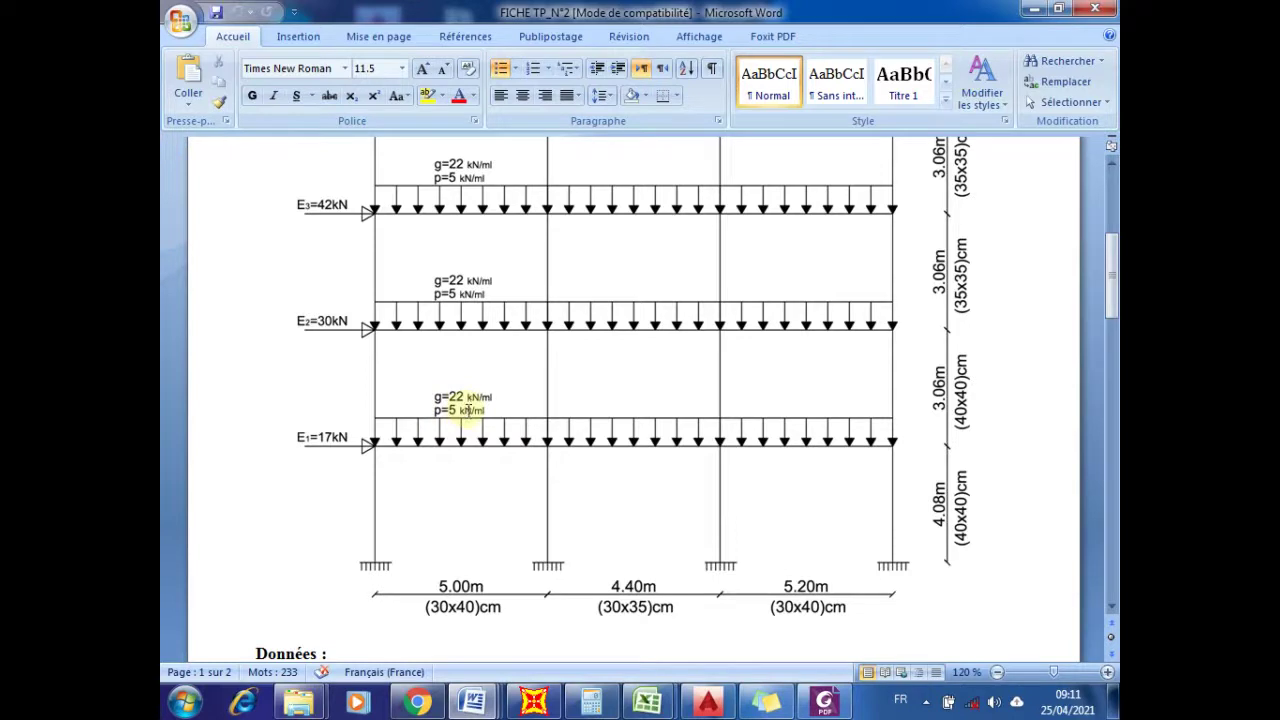
scroll(500, 427, "up", 2)
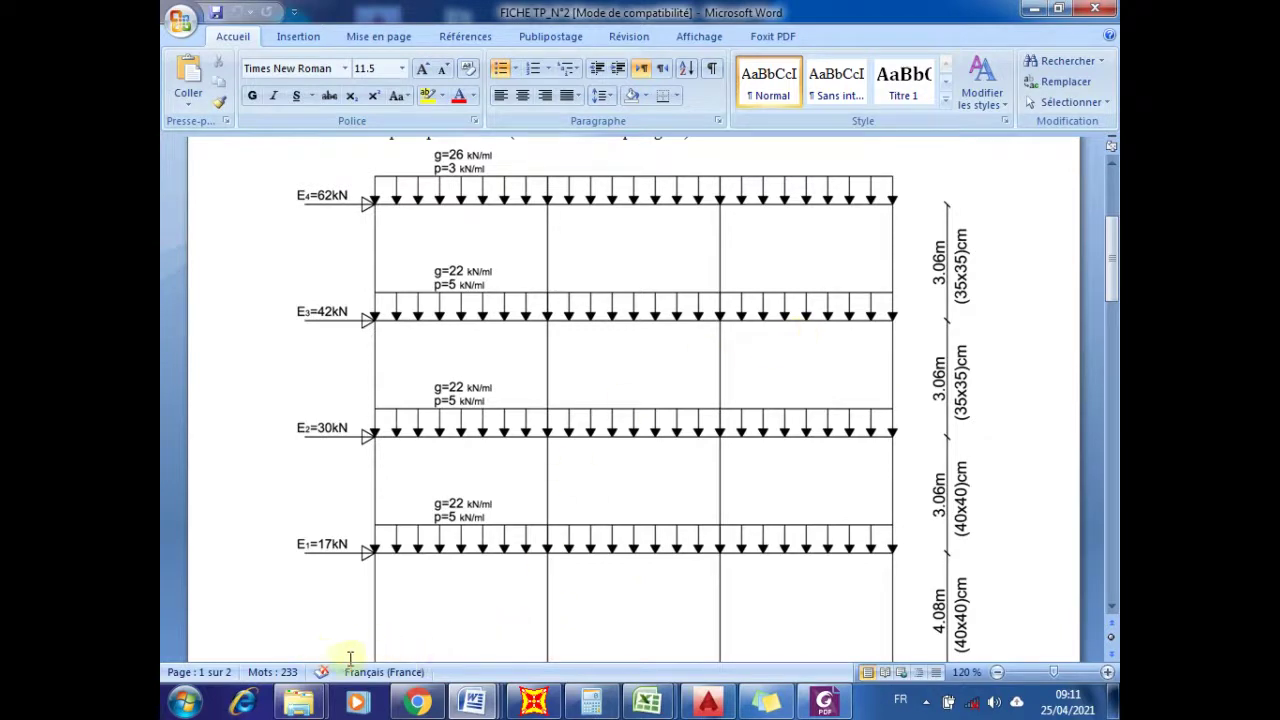
- Launch ETABS and open the existing APC-J2 model
left_click(185, 702)
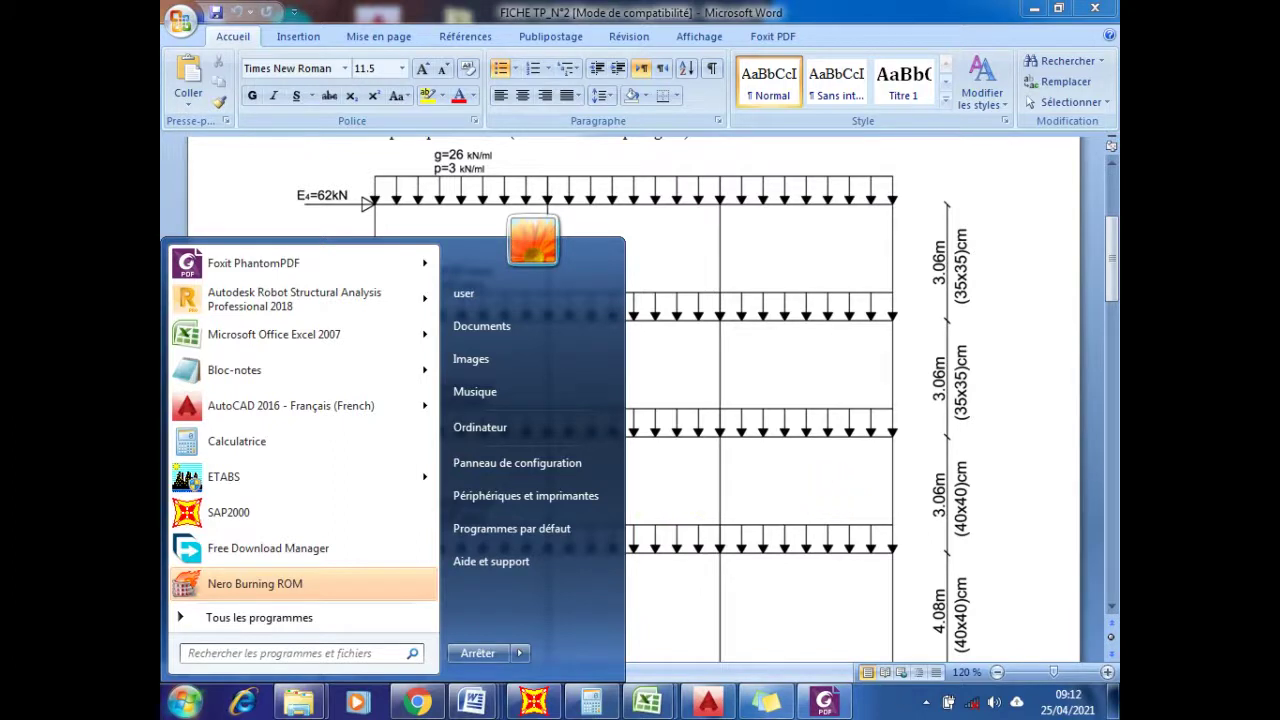
left_click(733, 458)
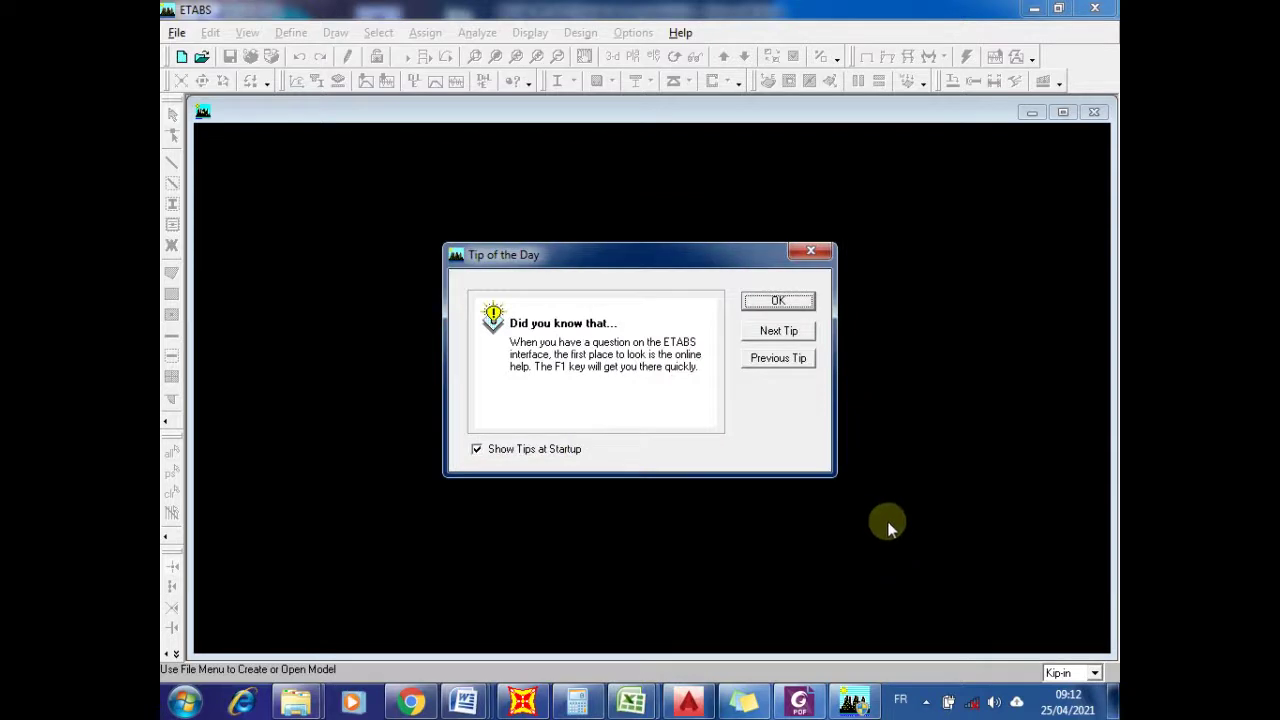
left_click(176, 32)
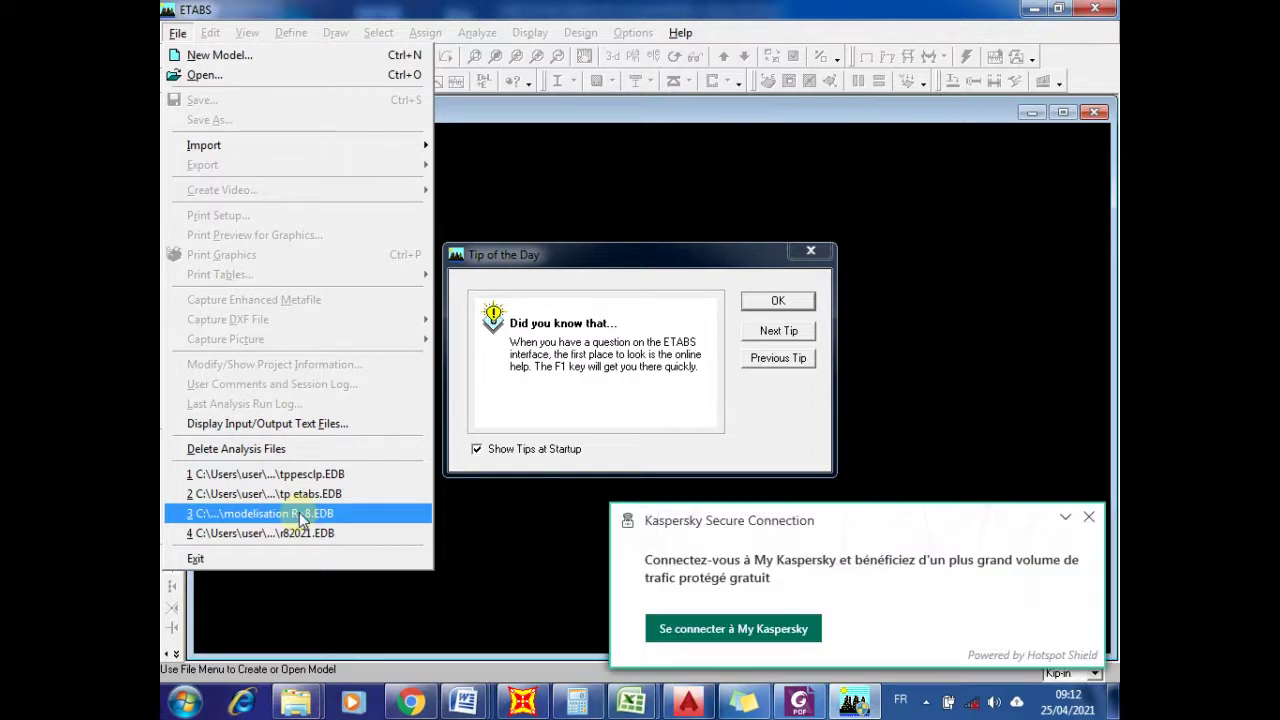
left_click(205, 75)
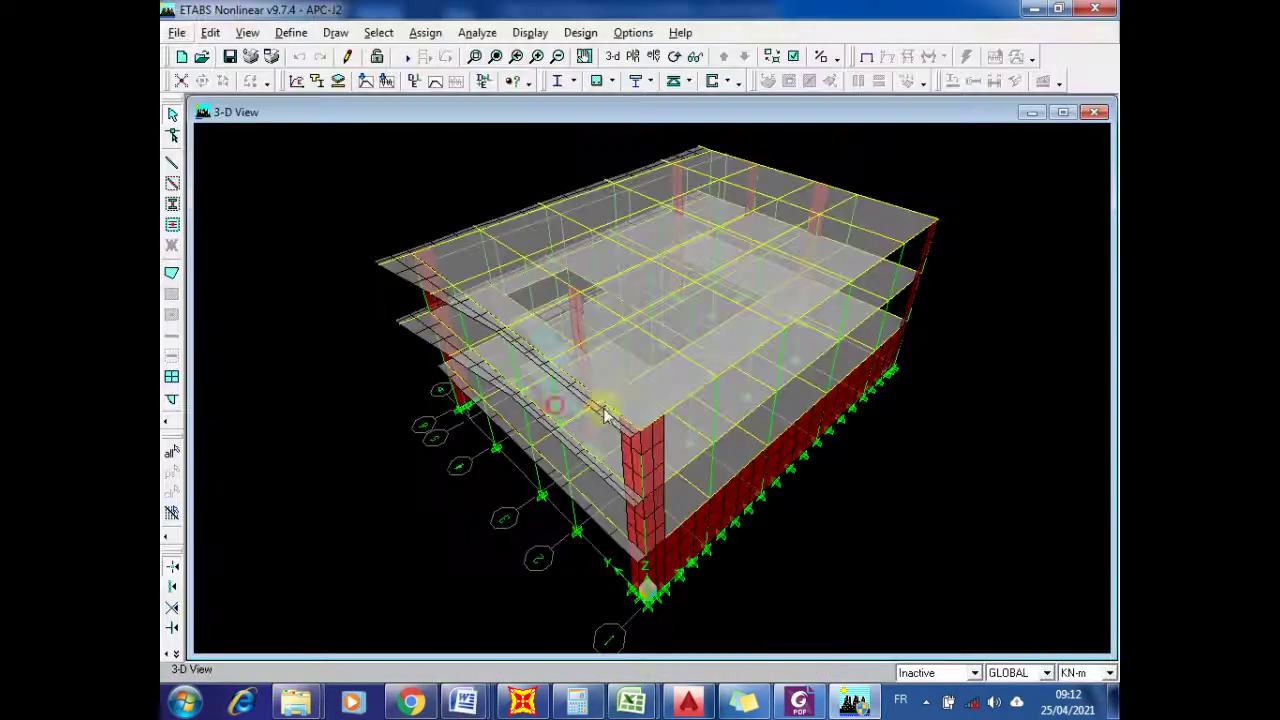
- View the building's elevations along grid lines 1 and 2, and close ETABS without saving
mouse_move(714, 8)
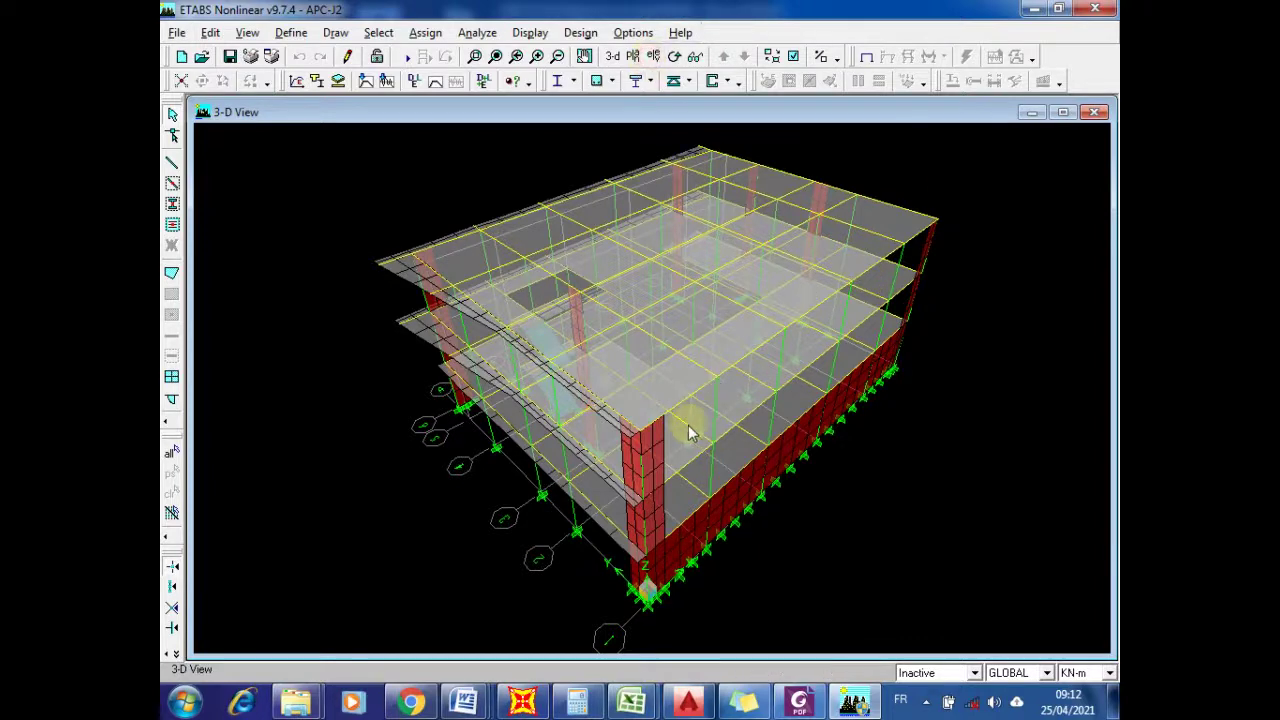
left_click(652, 56)
left_click(662, 441)
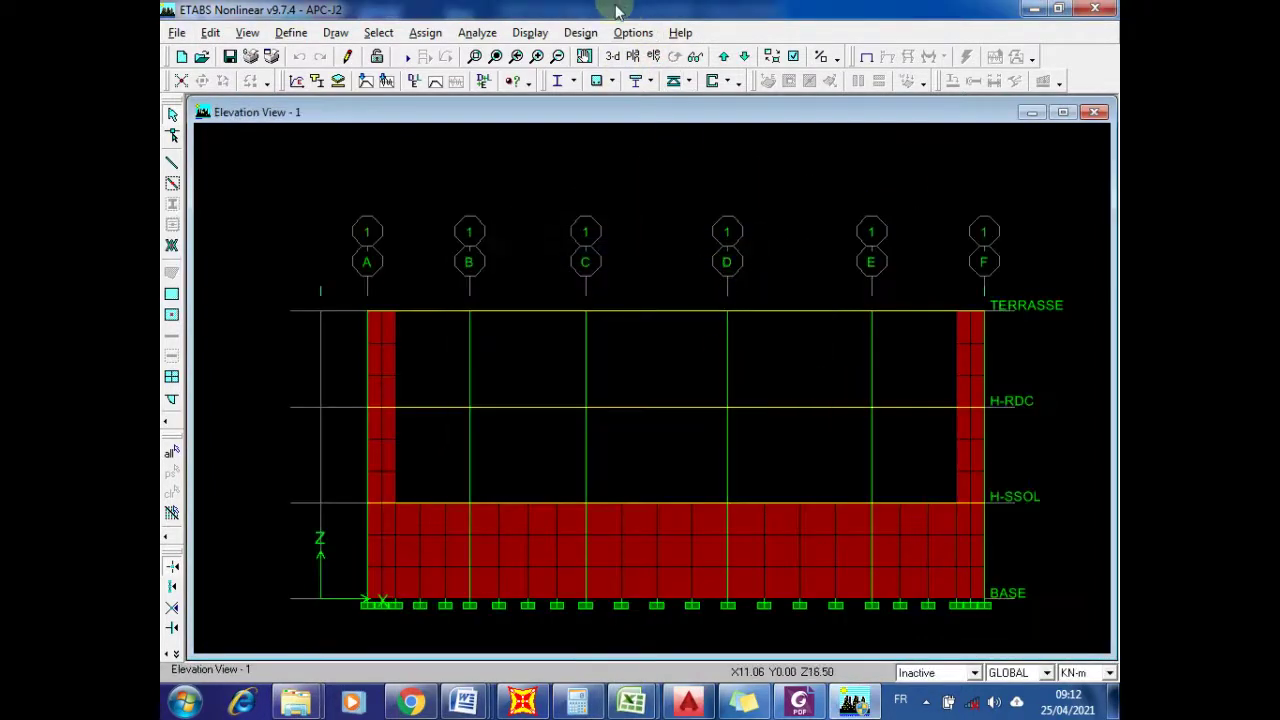
left_click(721, 57)
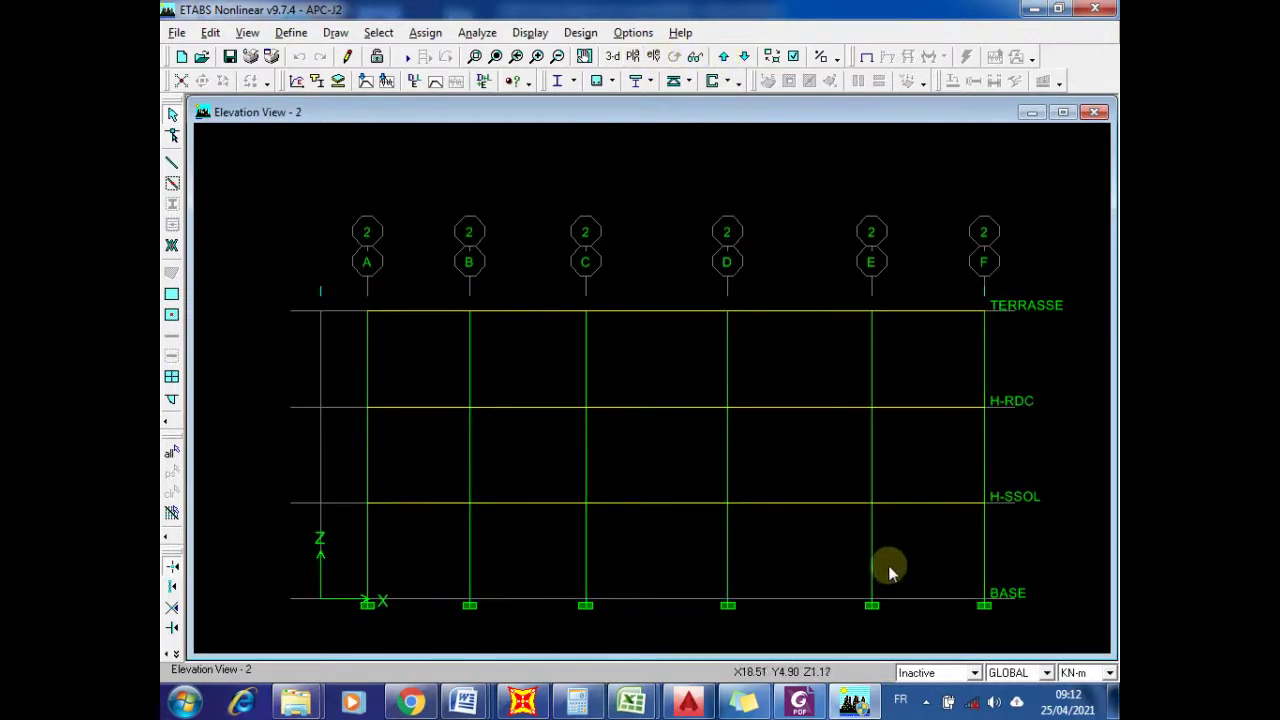
left_click(1095, 9)
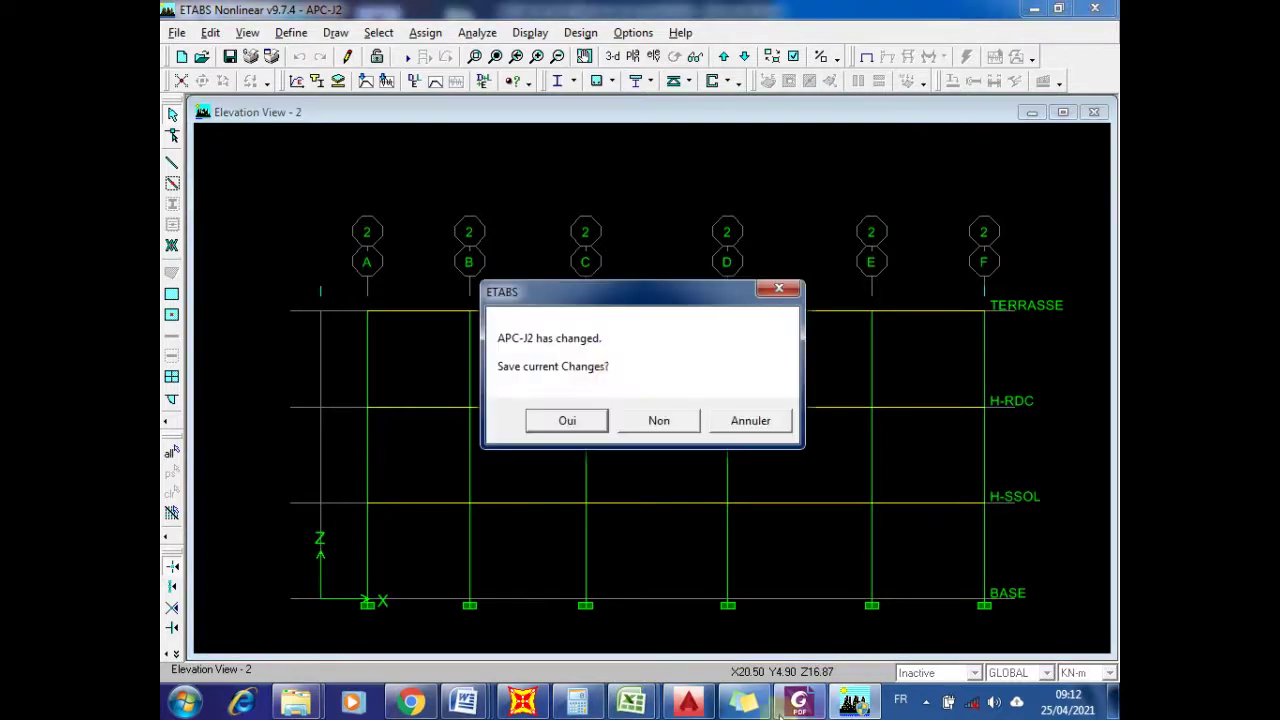
left_click(658, 420)
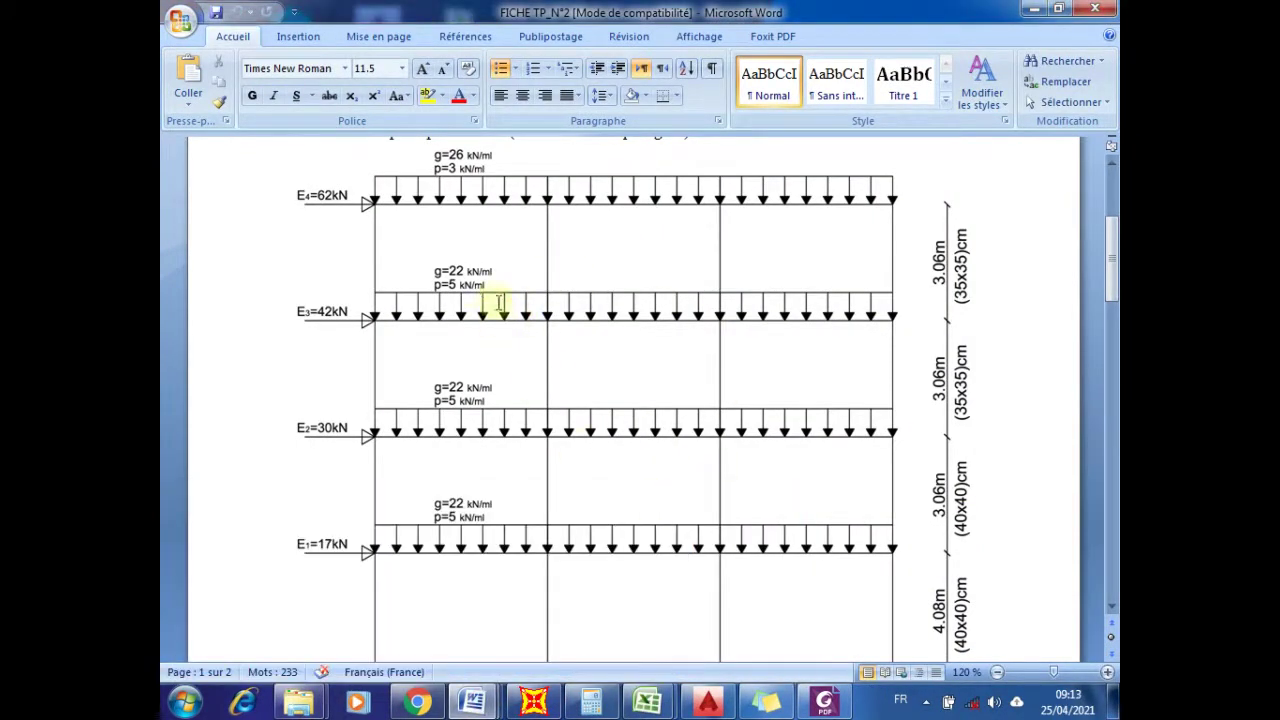
- Review the frame drawing again for its storey heights, column sections and fixed supports
scroll(460, 312, "up", 1)
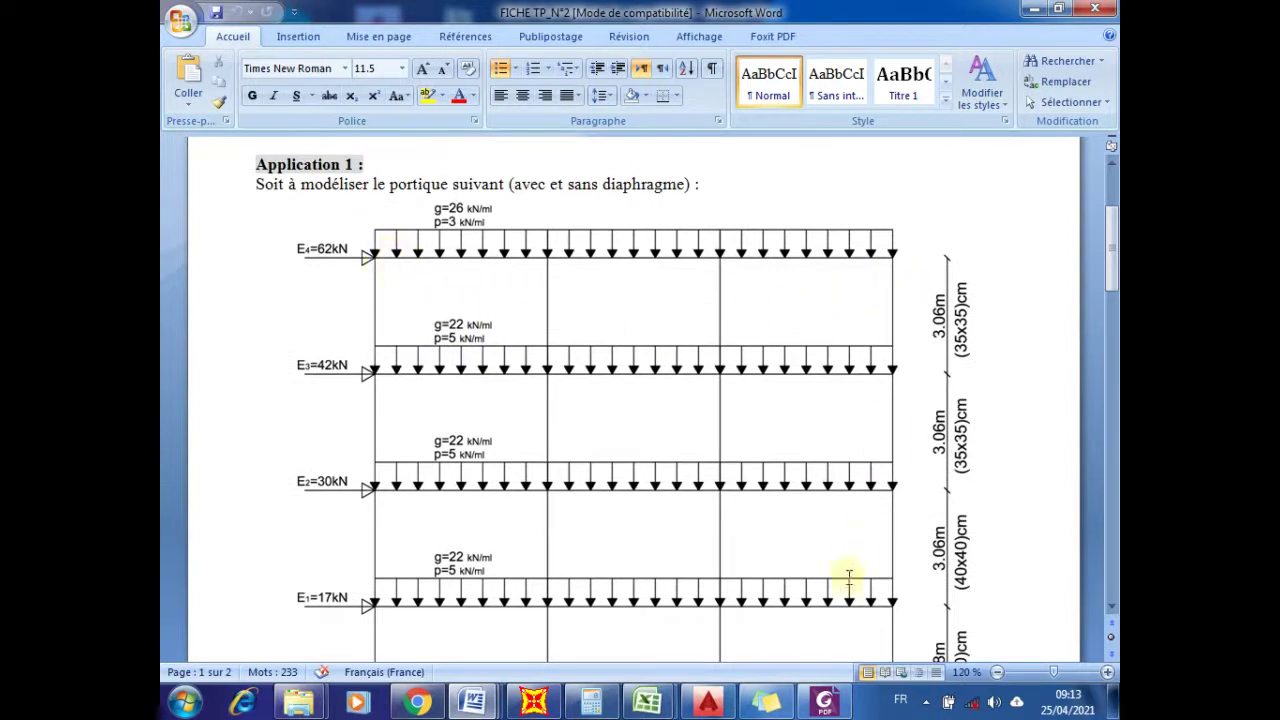
scroll(846, 566, "down", 3)
scroll(871, 545, "up", 3)
scroll(920, 440, "down", 2)
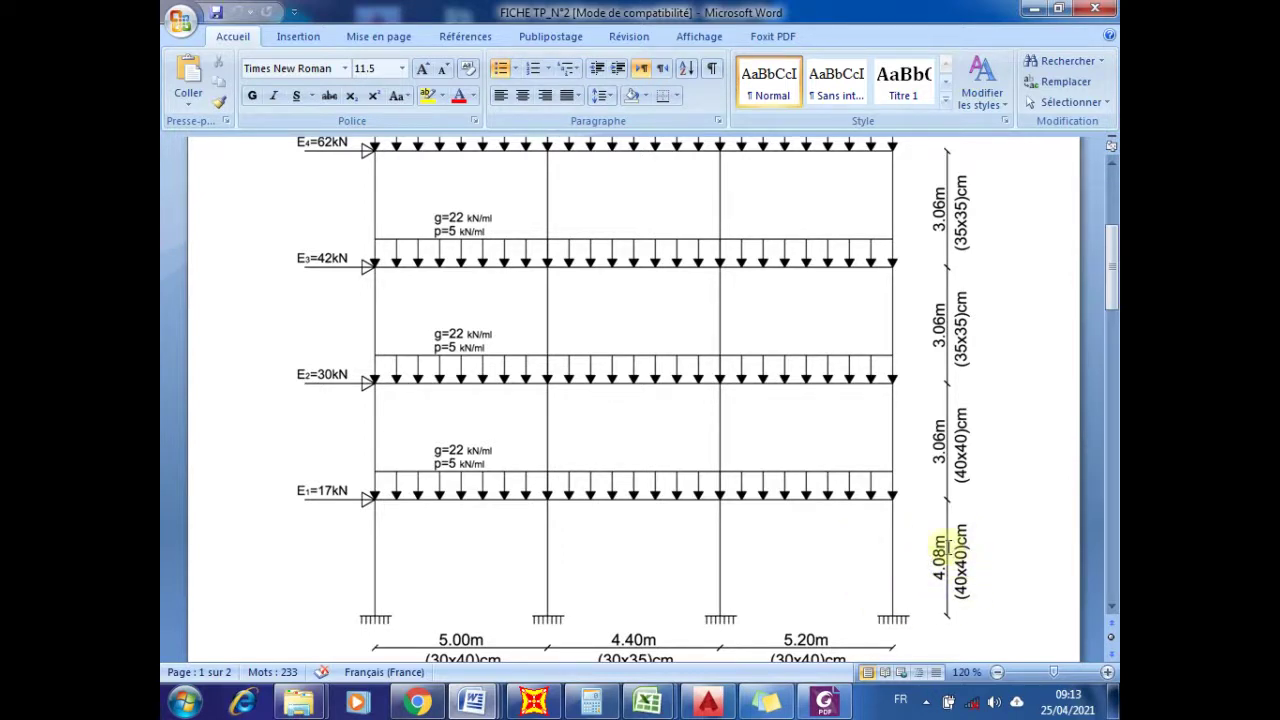
scroll(940, 545, "up", 1)
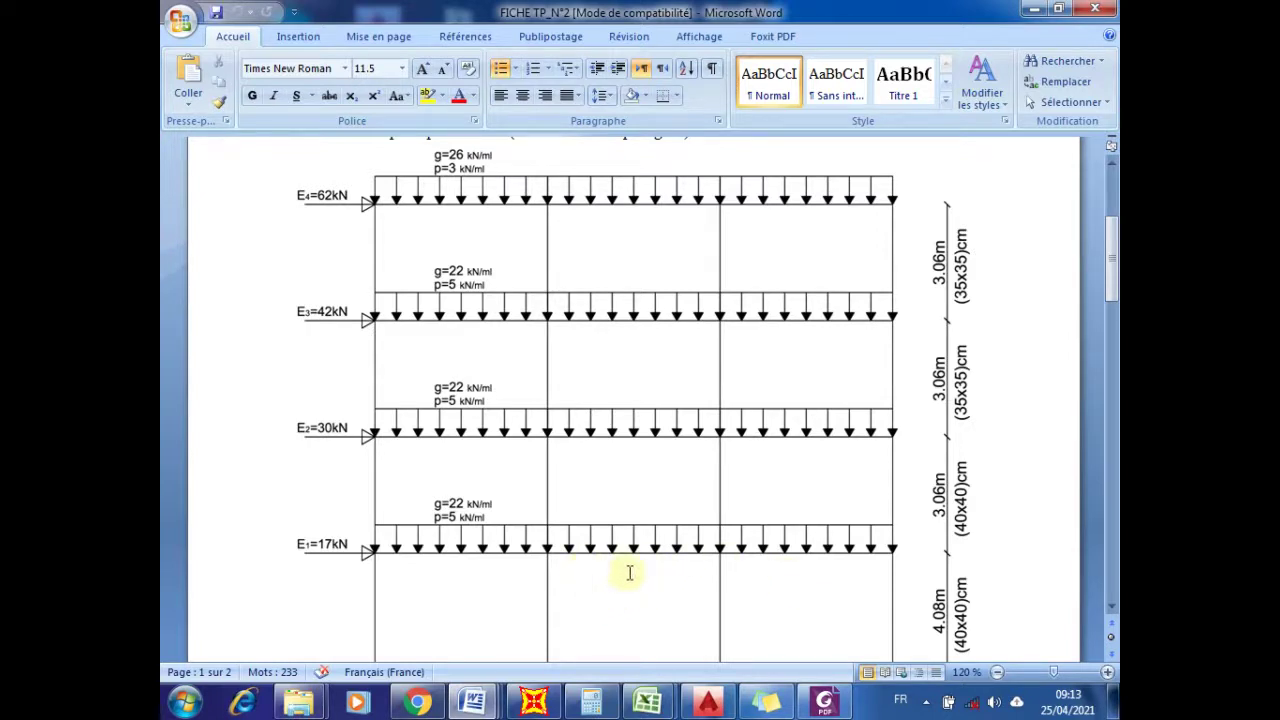
scroll(737, 534, "down", 1)
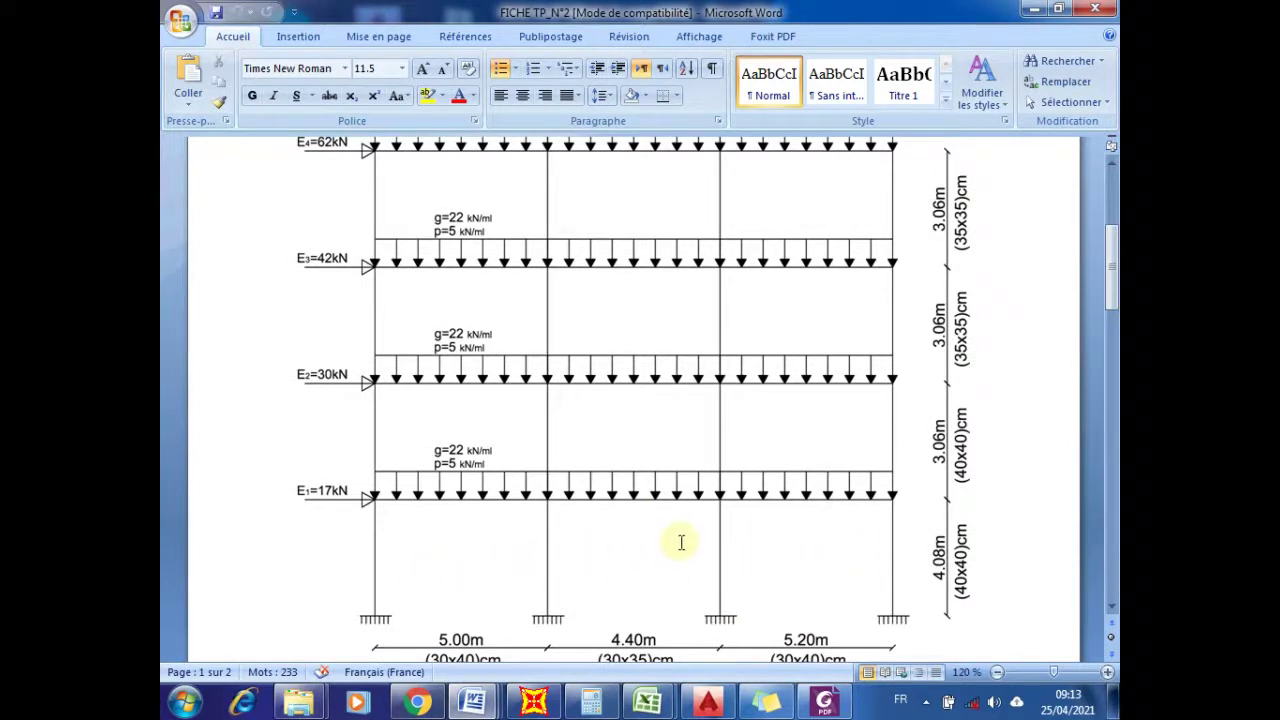
scroll(680, 540, "up", 1)
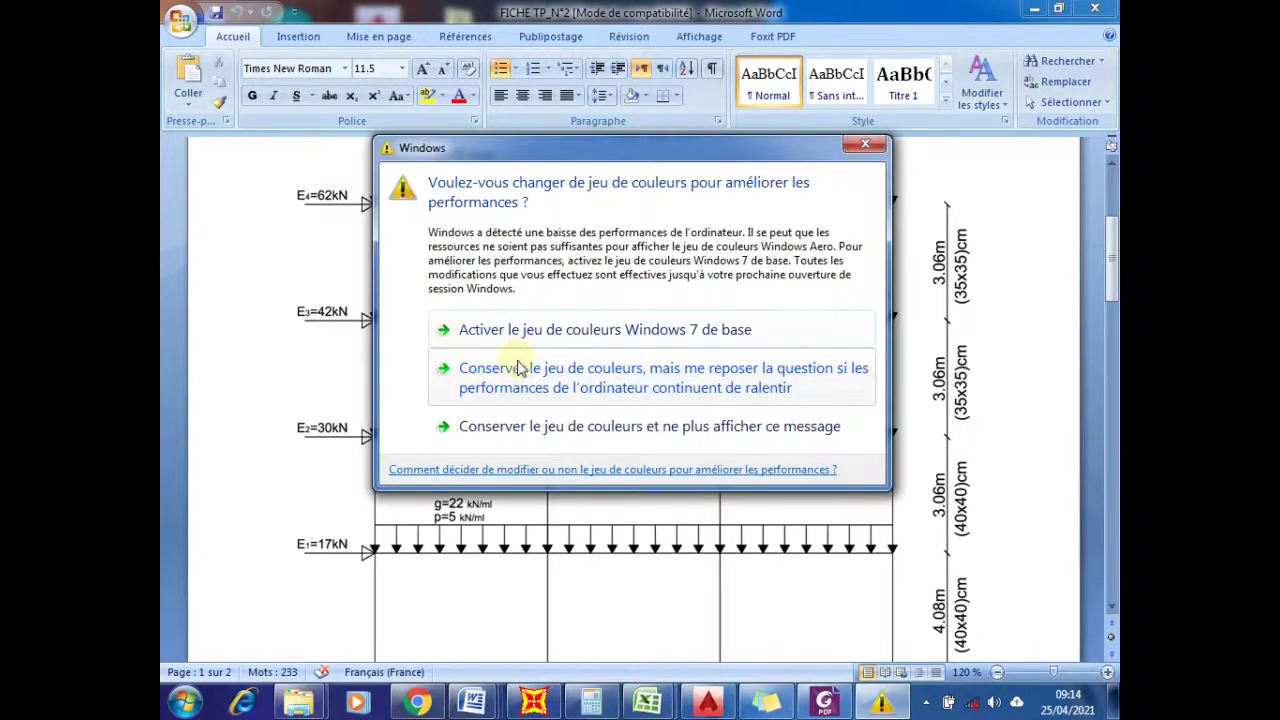
- Activate the basic Windows 7 colour scheme and return to the frame drawing's span dimensions
left_click(474, 330)
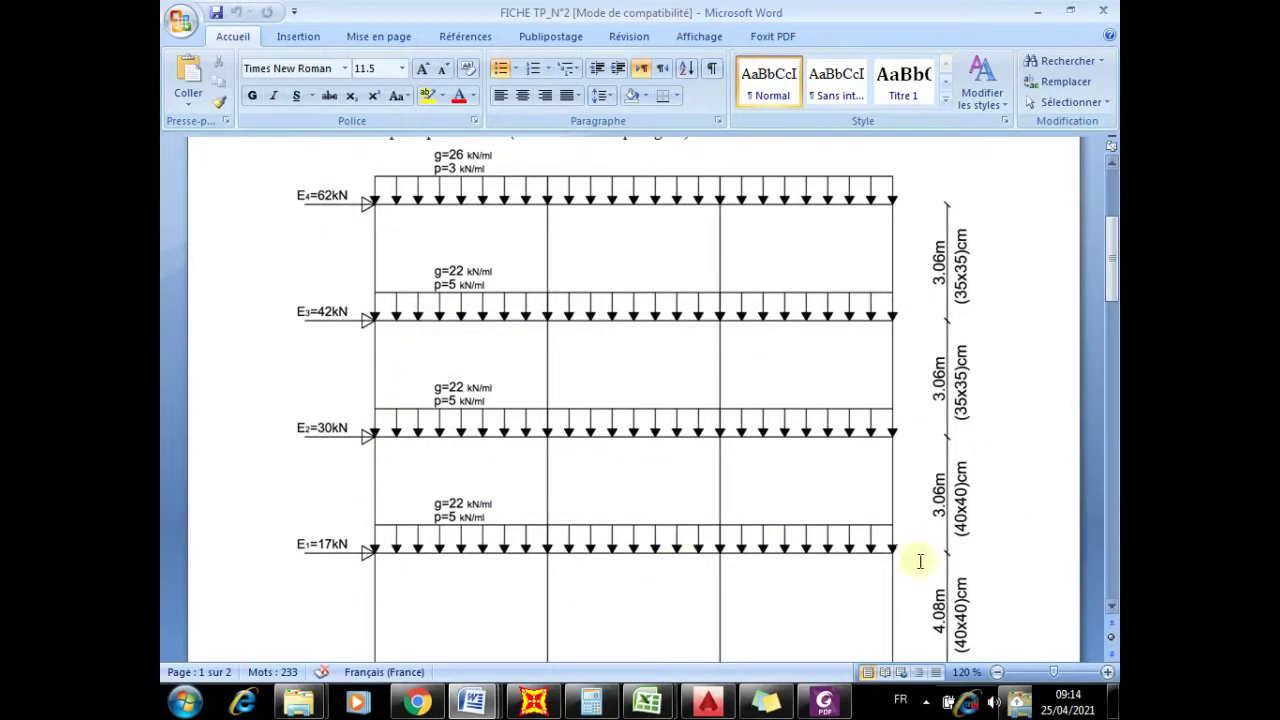
scroll(654, 511, "down", 1)
scroll(690, 550, "down", 1)
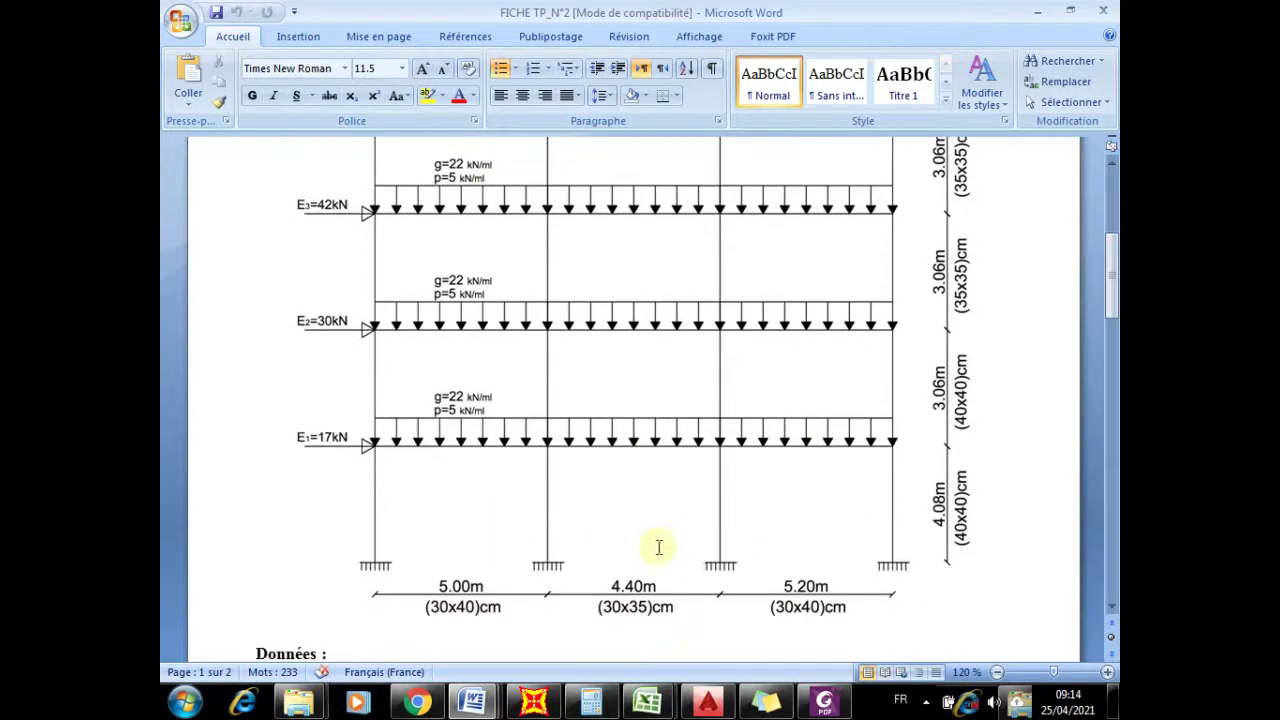
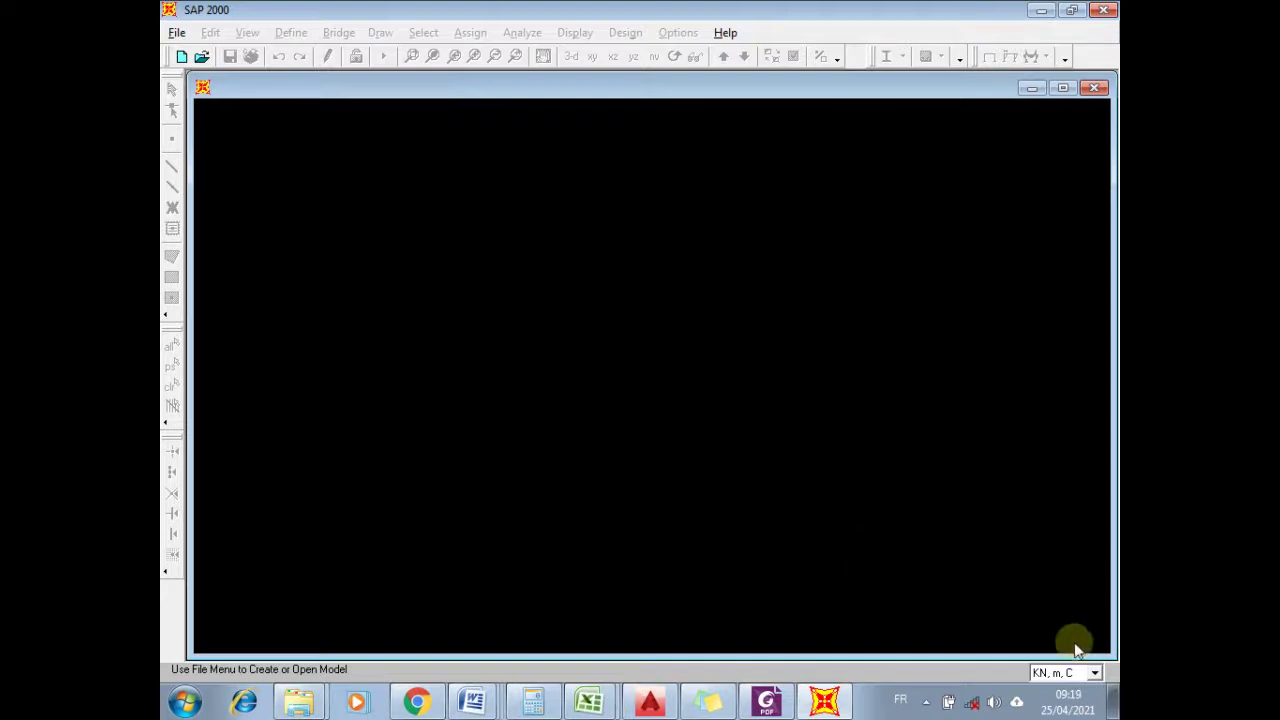
- Switch to SAP2000 and start a new model
left_click(176, 32)
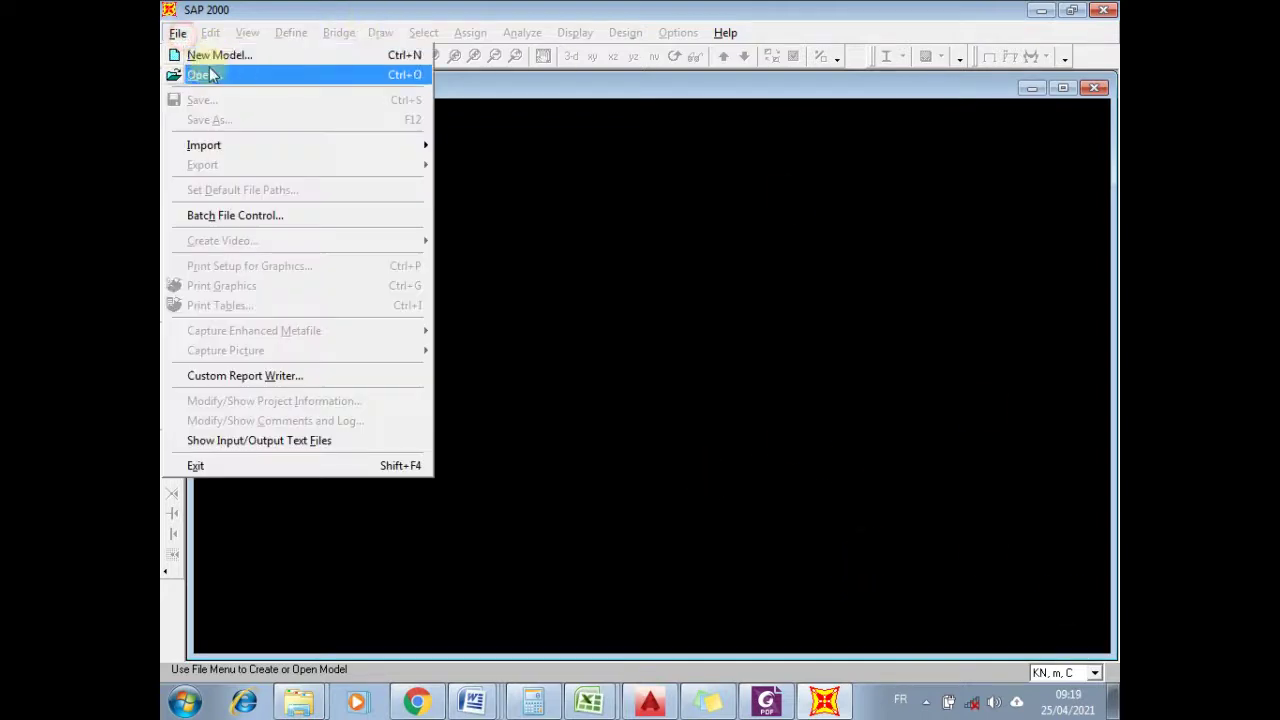
left_click(200, 51)
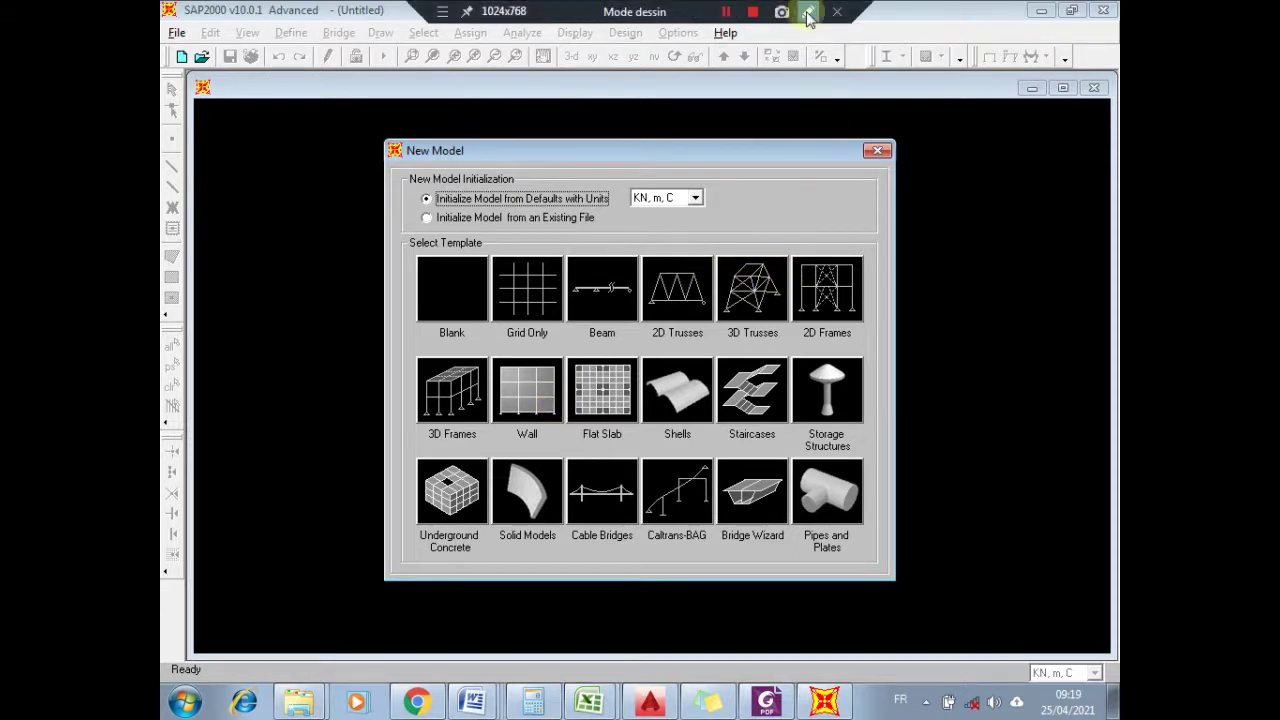
left_click(808, 11)
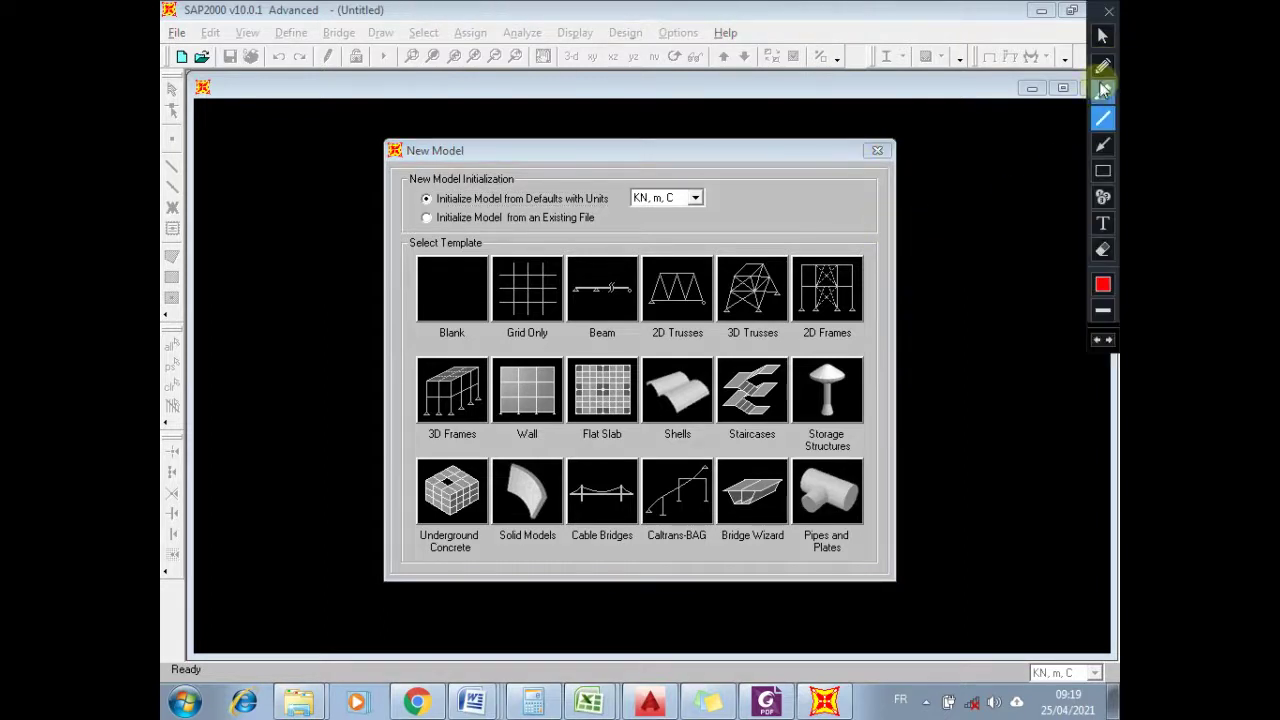
left_click(1102, 91)
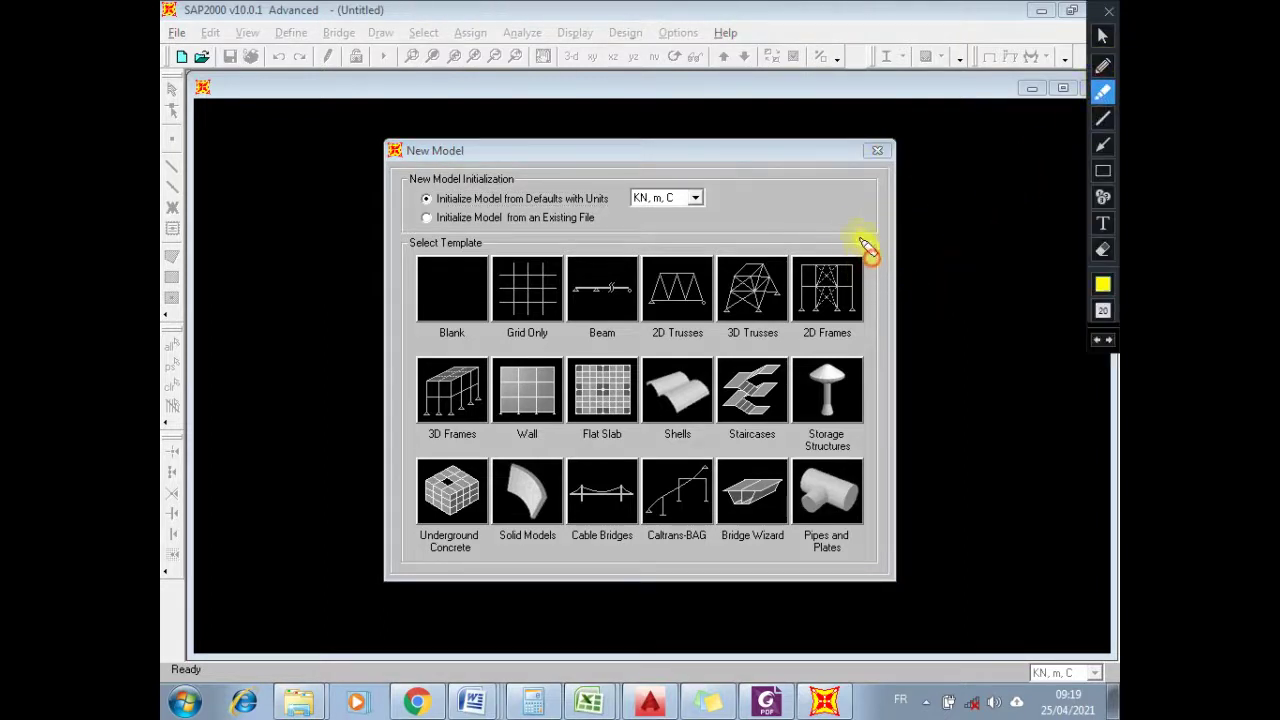
mouse_move(876, 256)
left_mouse_down()
mouse_move(792, 265)
mouse_move(809, 322)
mouse_move(876, 308)
mouse_move(869, 243)
left_mouse_up()
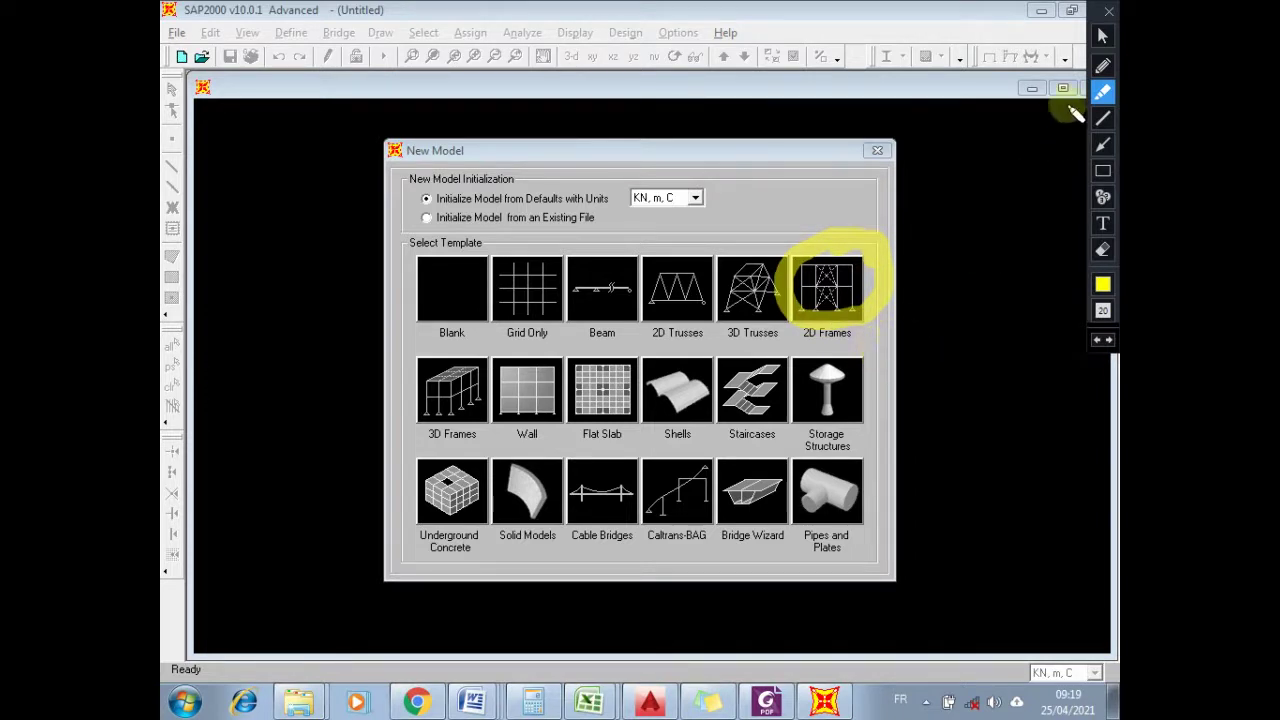
left_click(1100, 91)
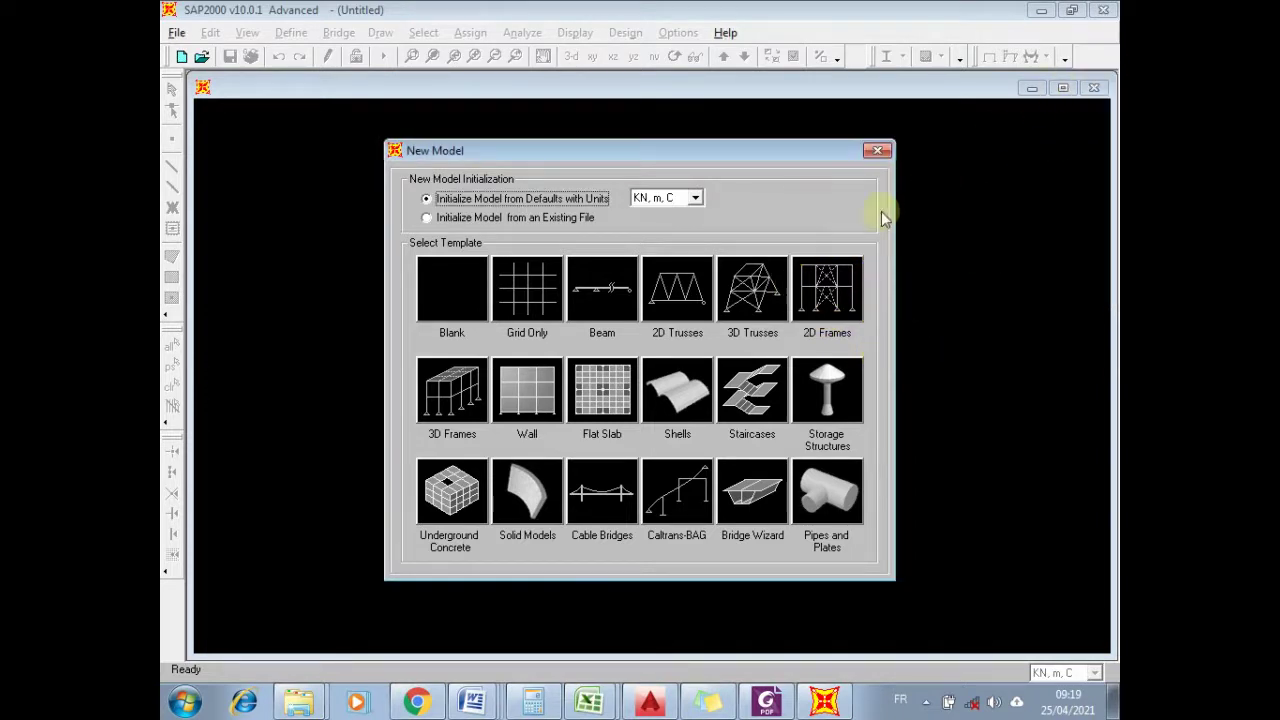
- Choose the 2D Frames template for the new model
left_click(829, 292)
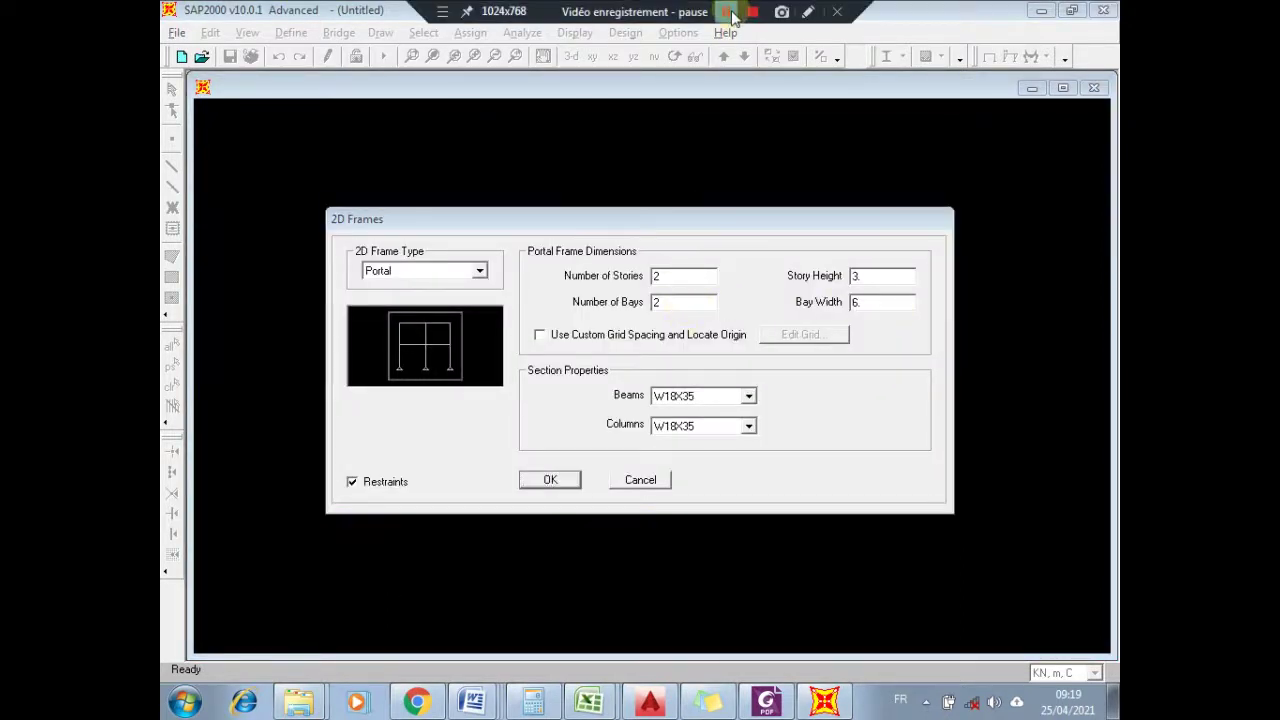
left_click(733, 14)
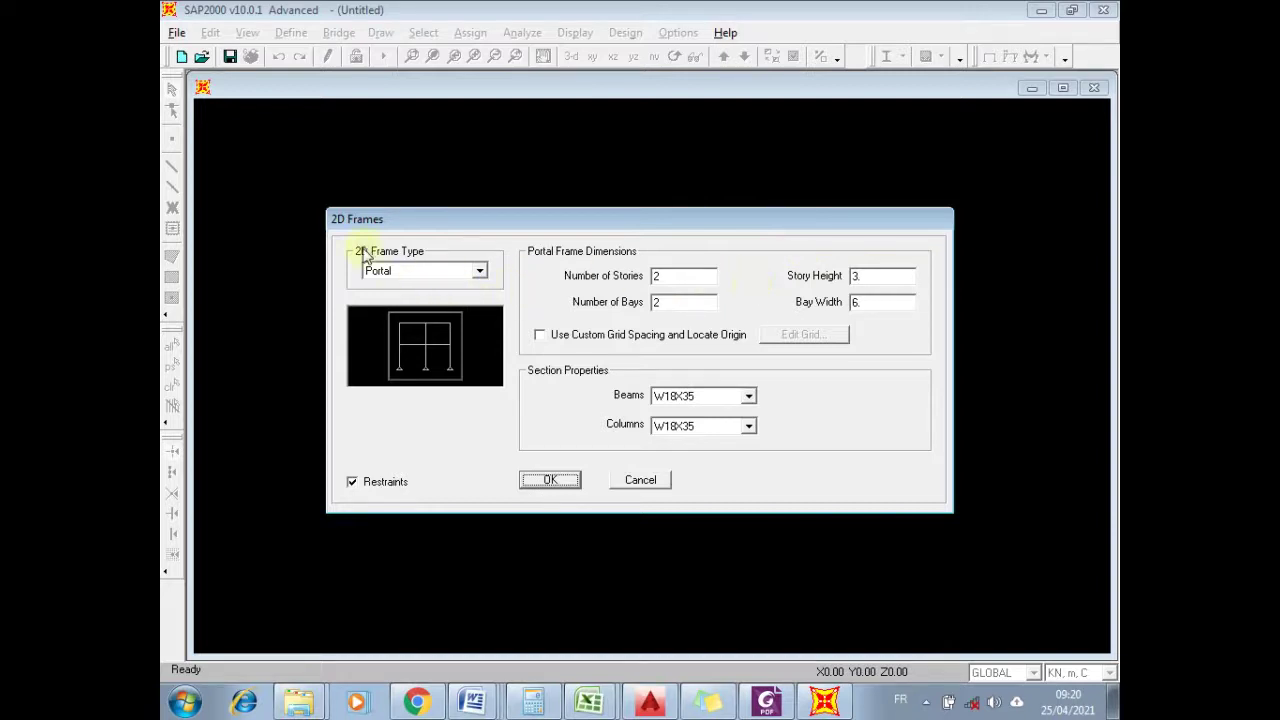
- Preview the Braced (Concentric) and Braced (Eccentric) frame types in the 2D Frames template, and return to Portal
left_click(446, 273)
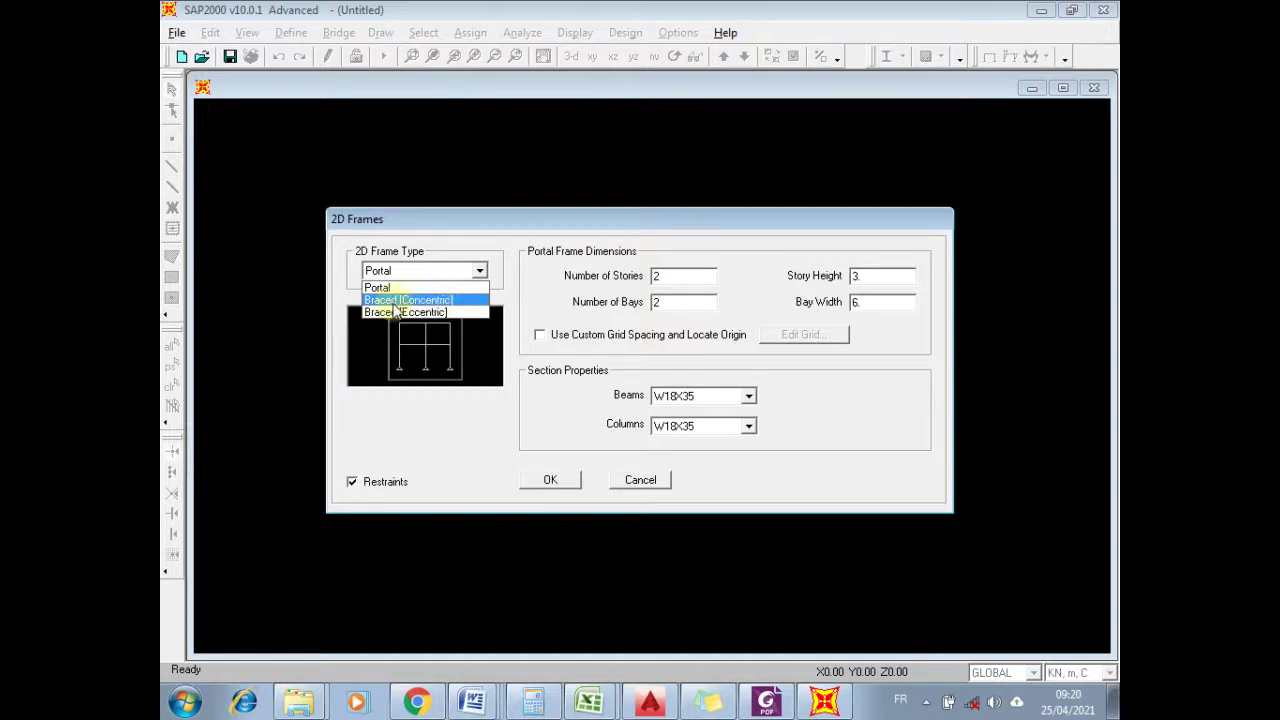
left_click(394, 302)
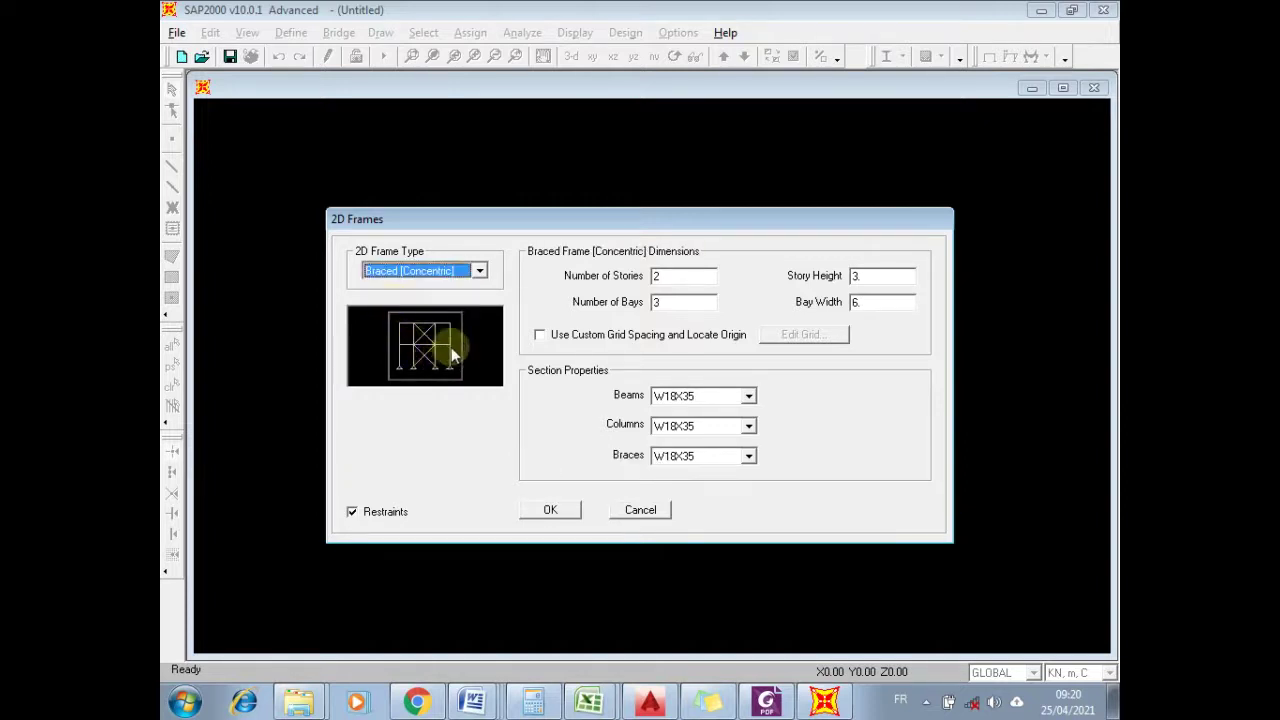
left_click(428, 268)
left_click(415, 312)
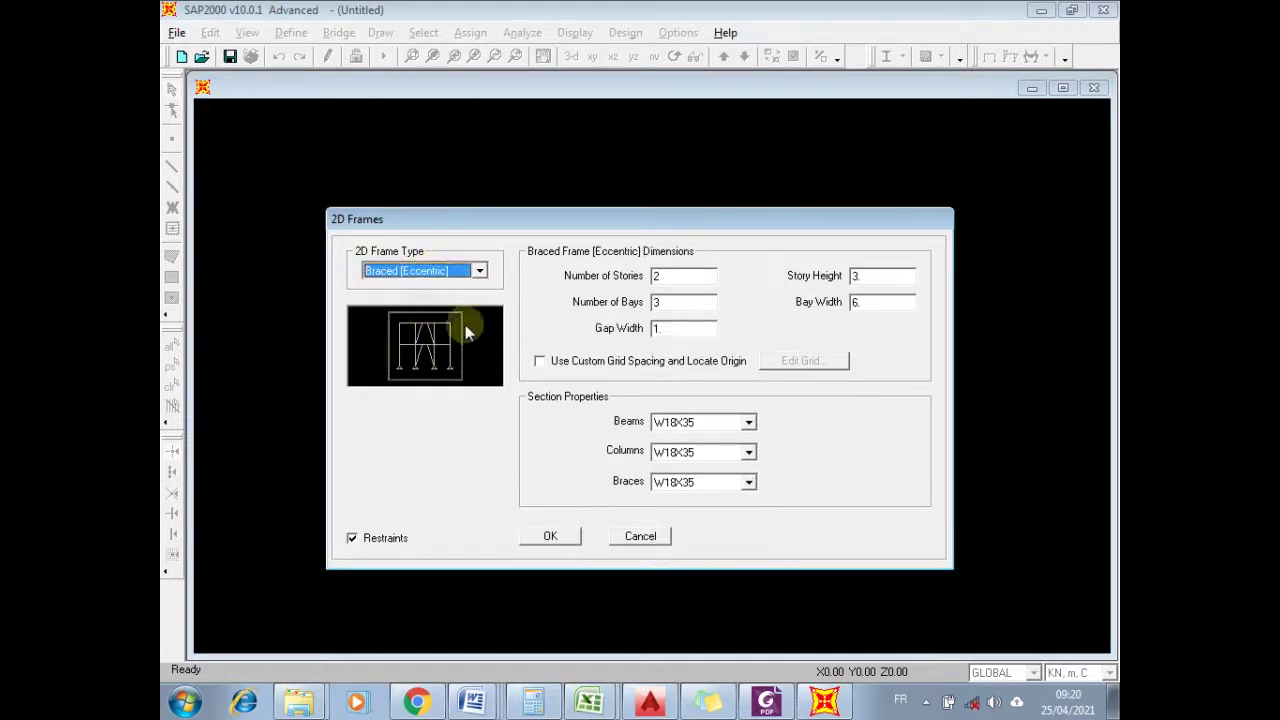
left_click(422, 270)
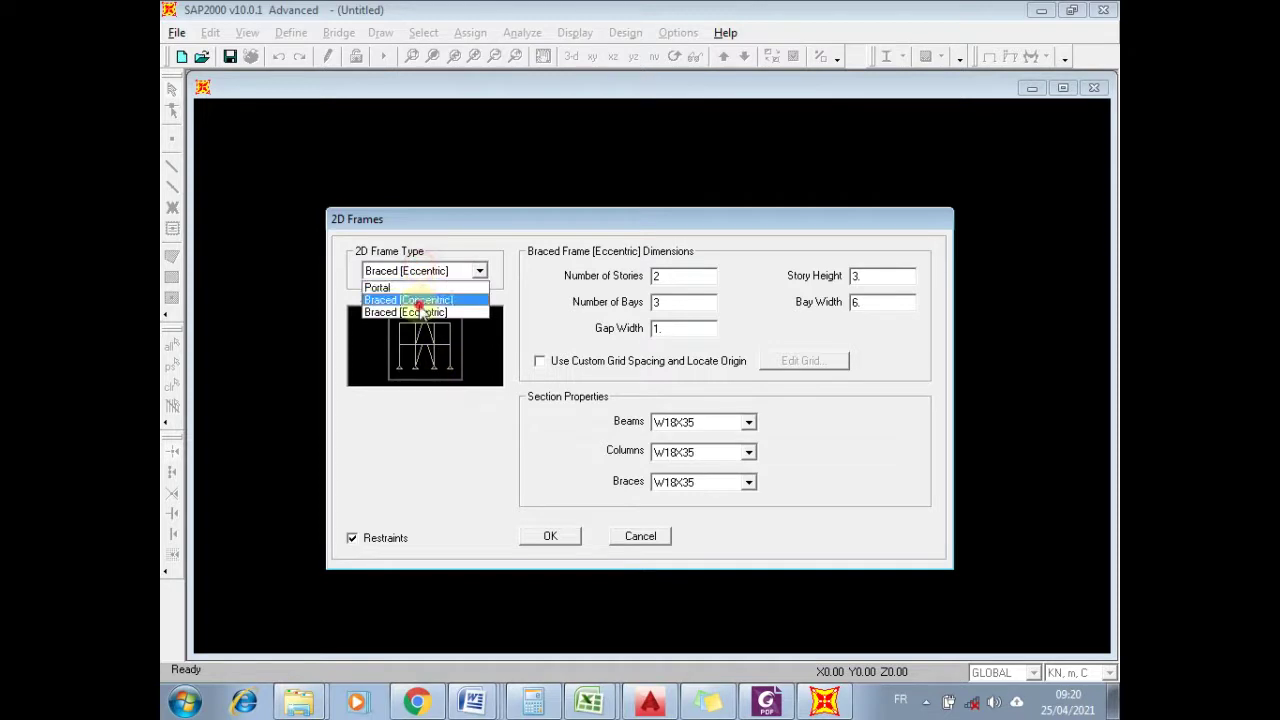
left_click(415, 301)
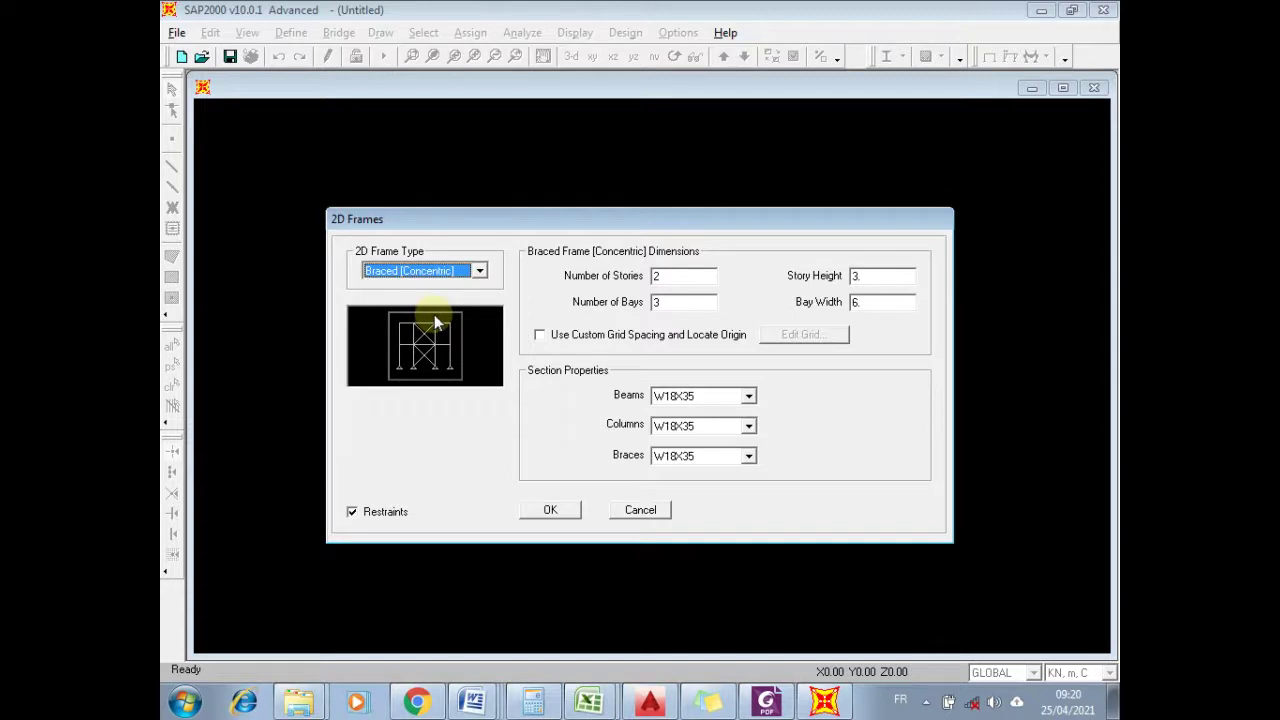
left_click(440, 271)
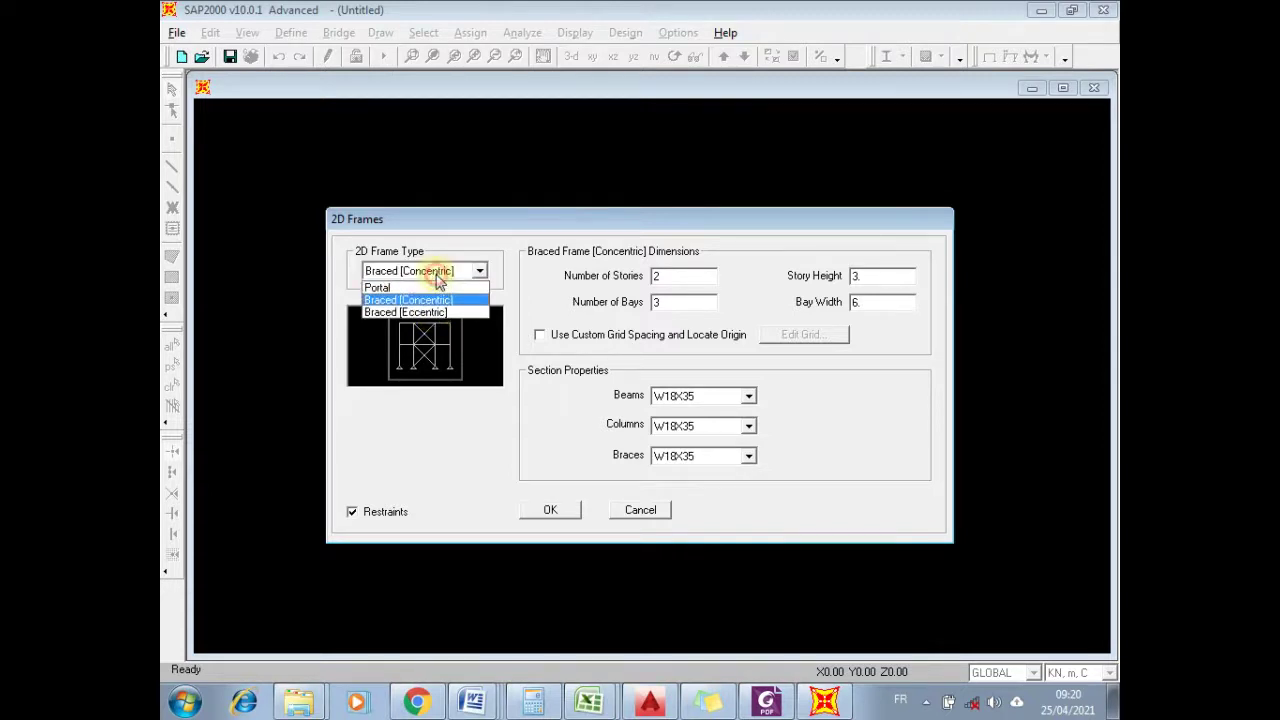
left_click(428, 313)
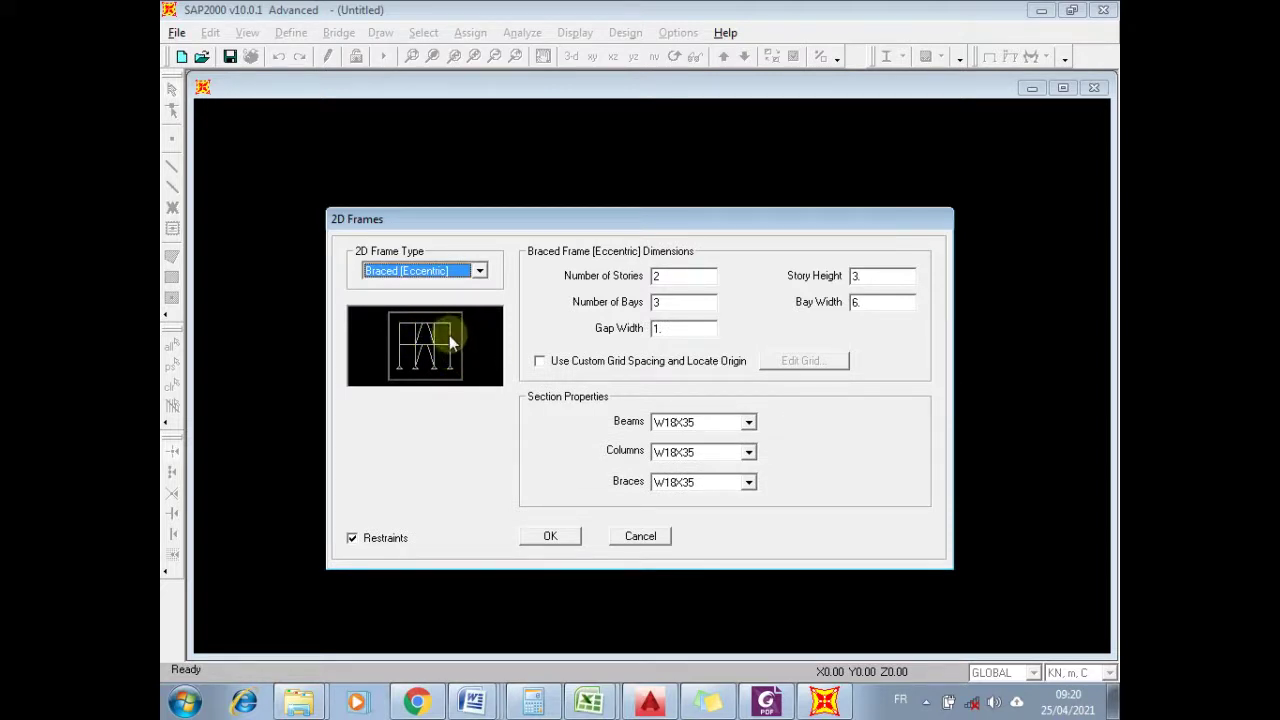
left_click(430, 271)
left_click(421, 284)
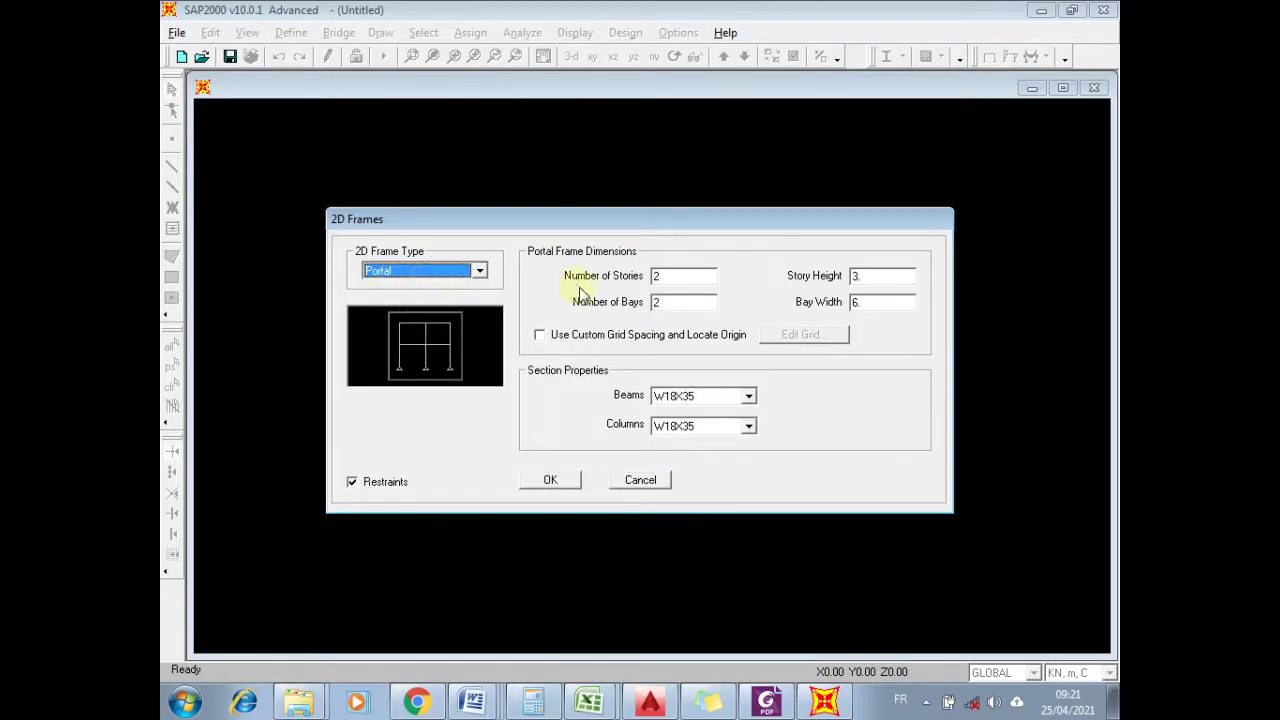
left_click(655, 274)
key("BackSpace")
type("2")
double_click(673, 275)
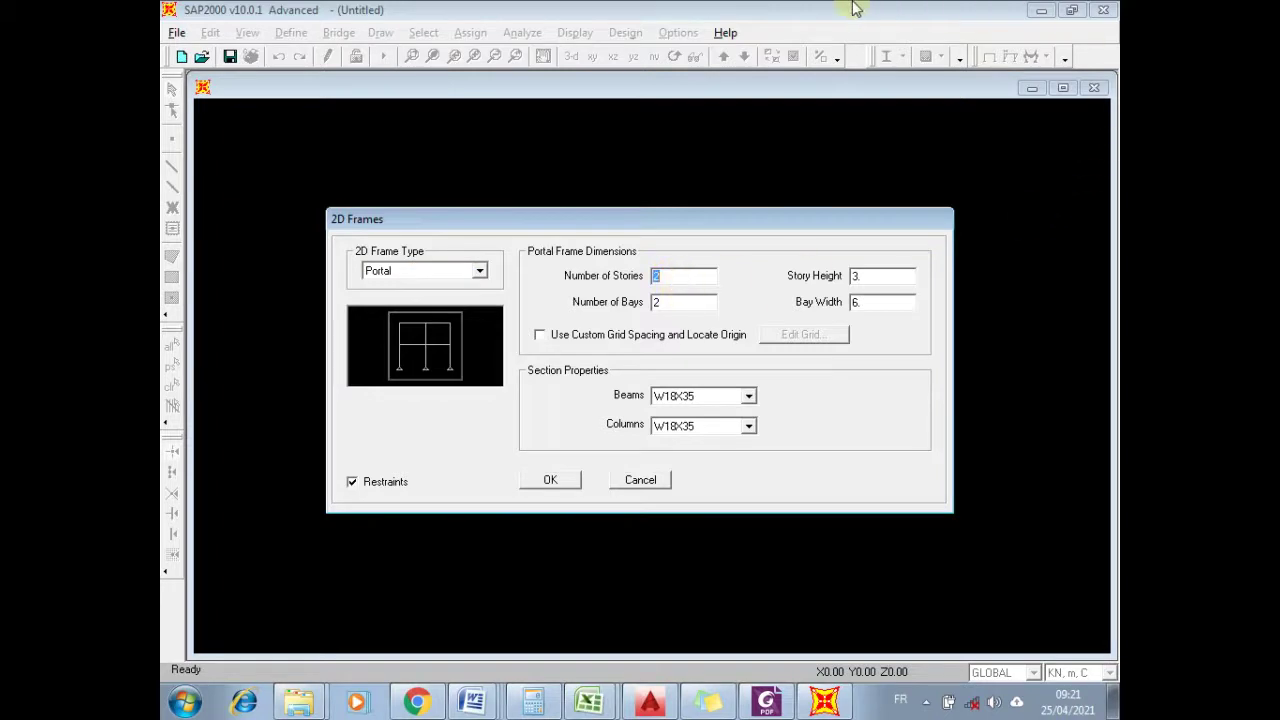
mouse_move(851, 6)
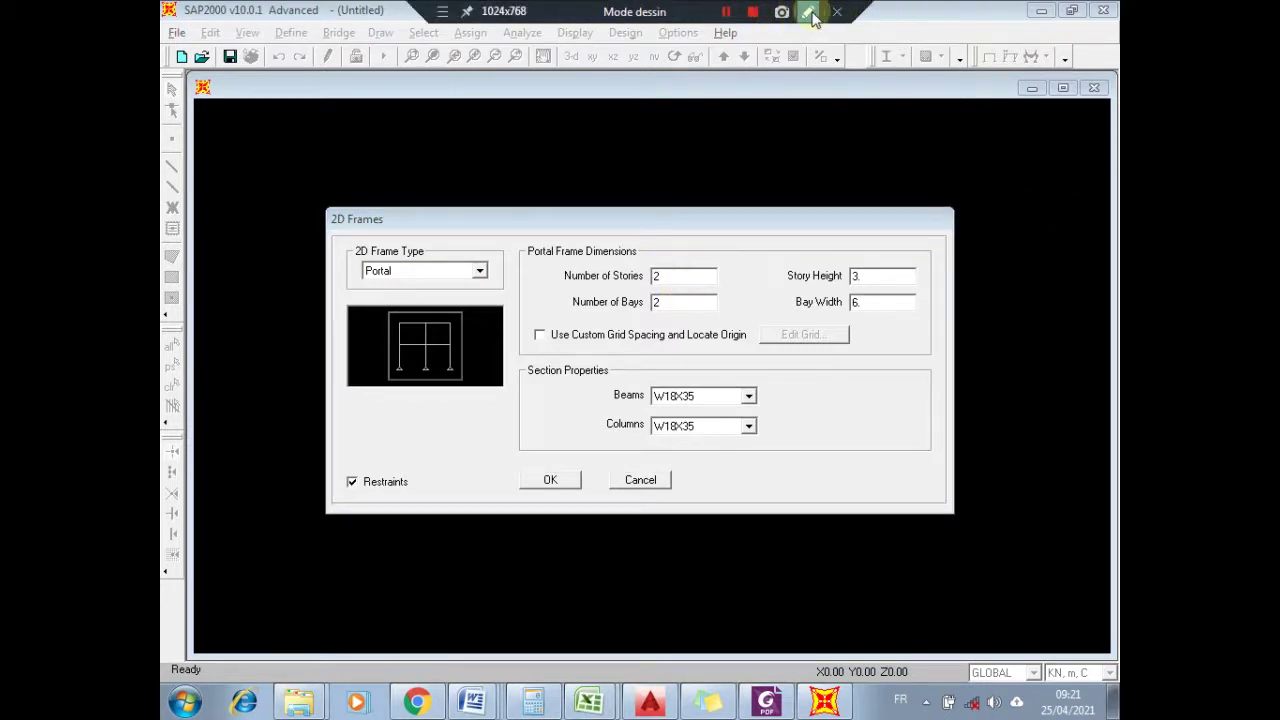
left_click(808, 13)
left_click(1102, 222)
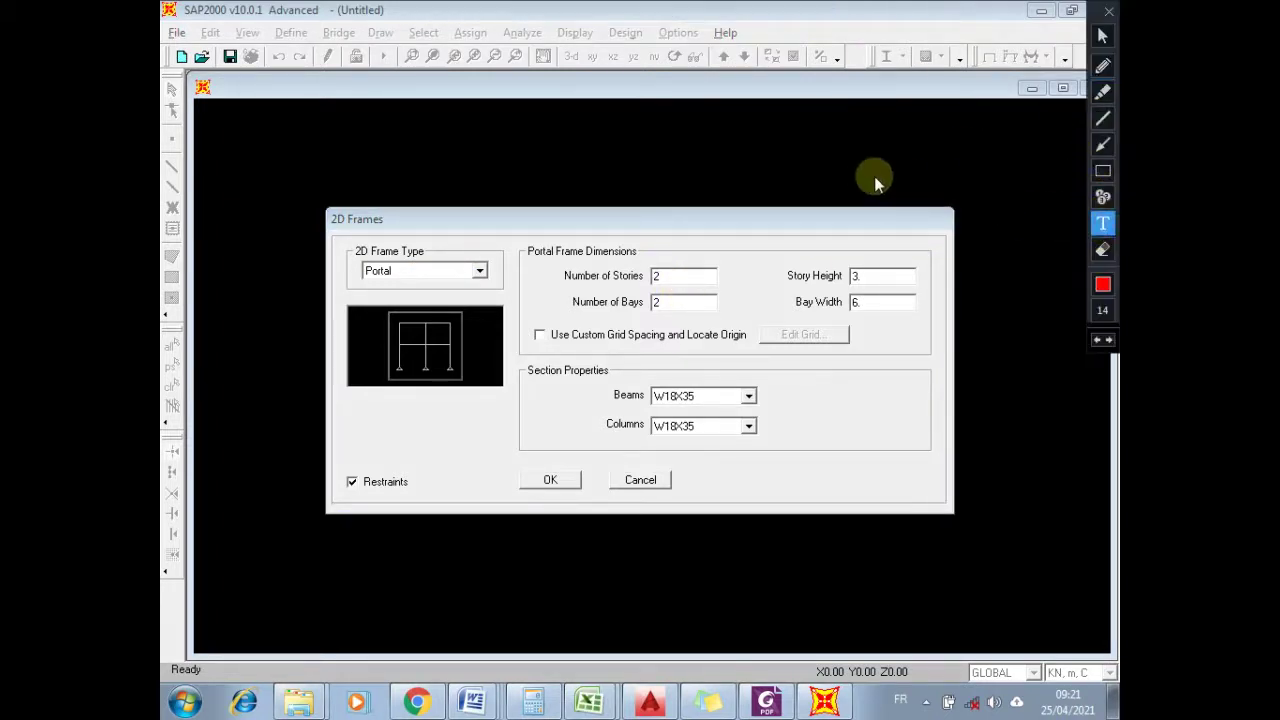
left_click(591, 157)
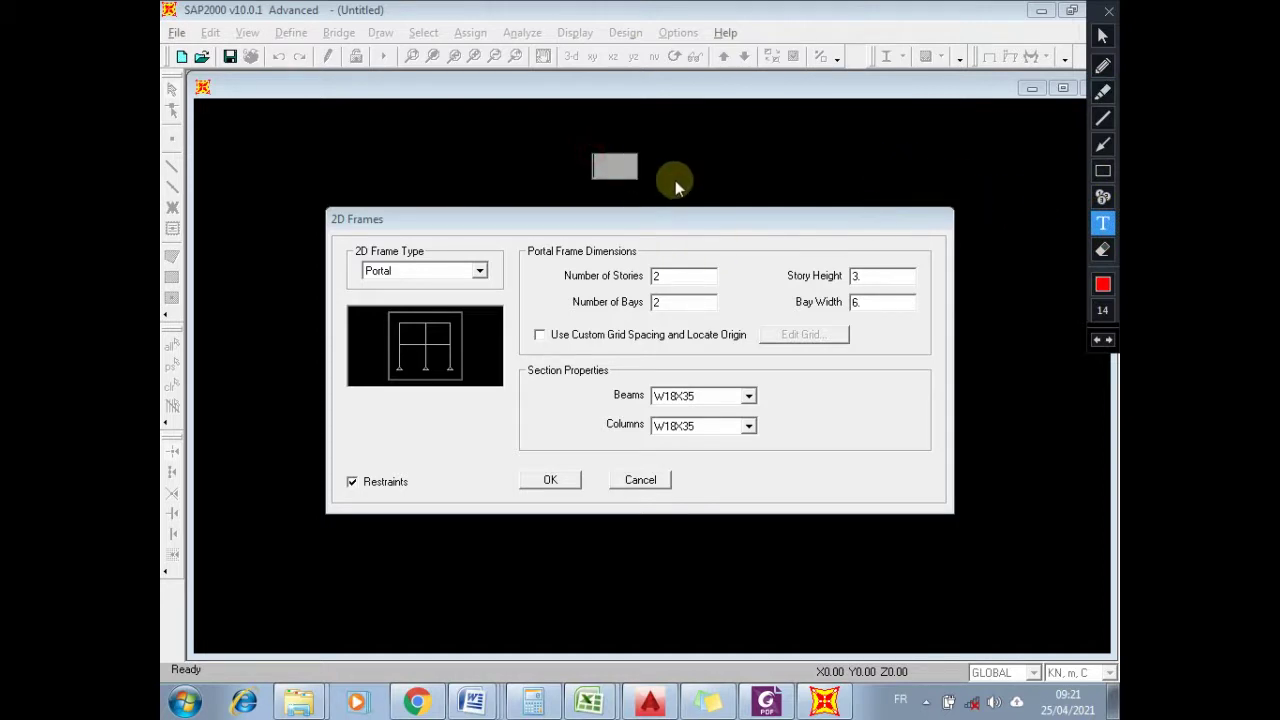
type("Stories,")
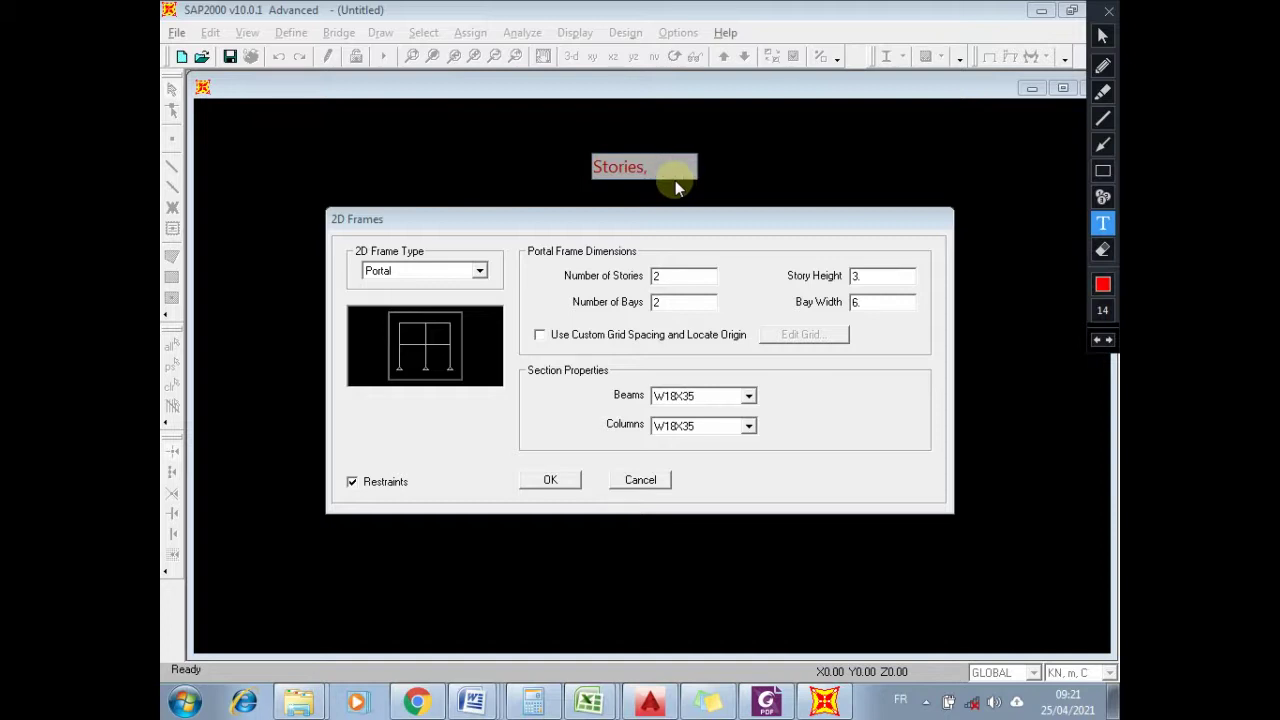
type("Story")
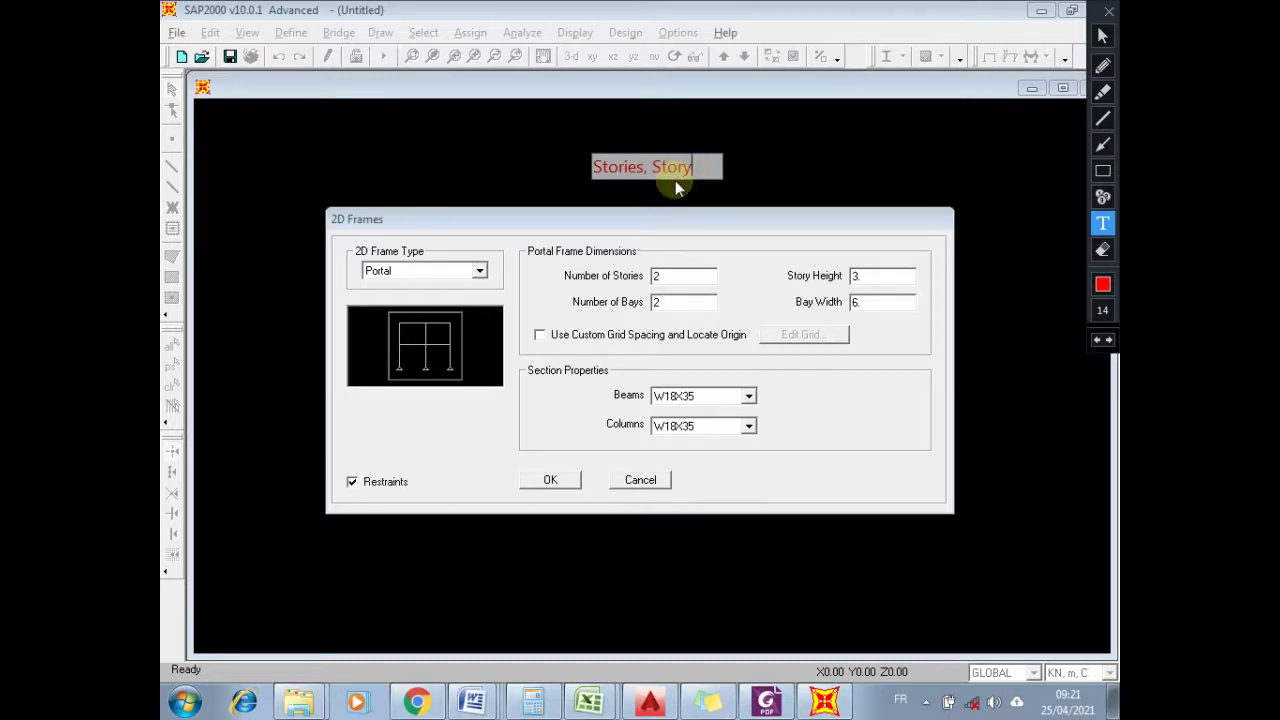
type("= étage.")
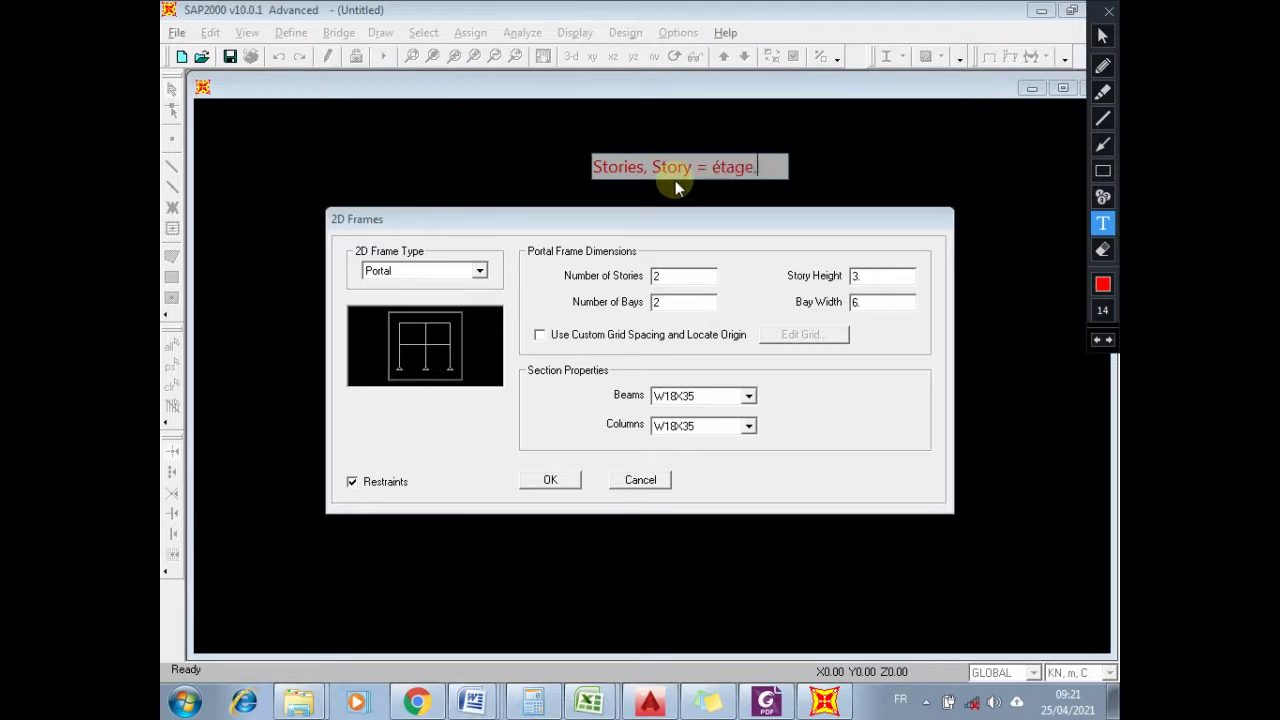
type(" niveau")
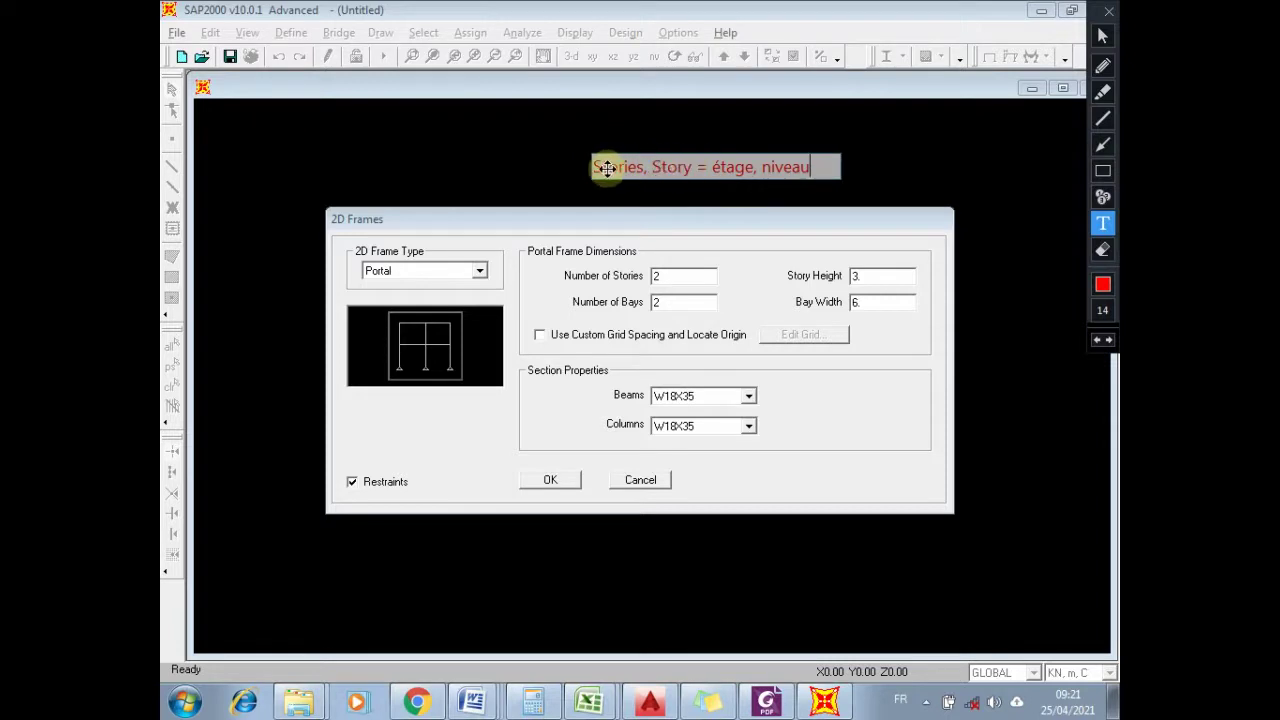
left_click_drag(607, 168, 799, 172)
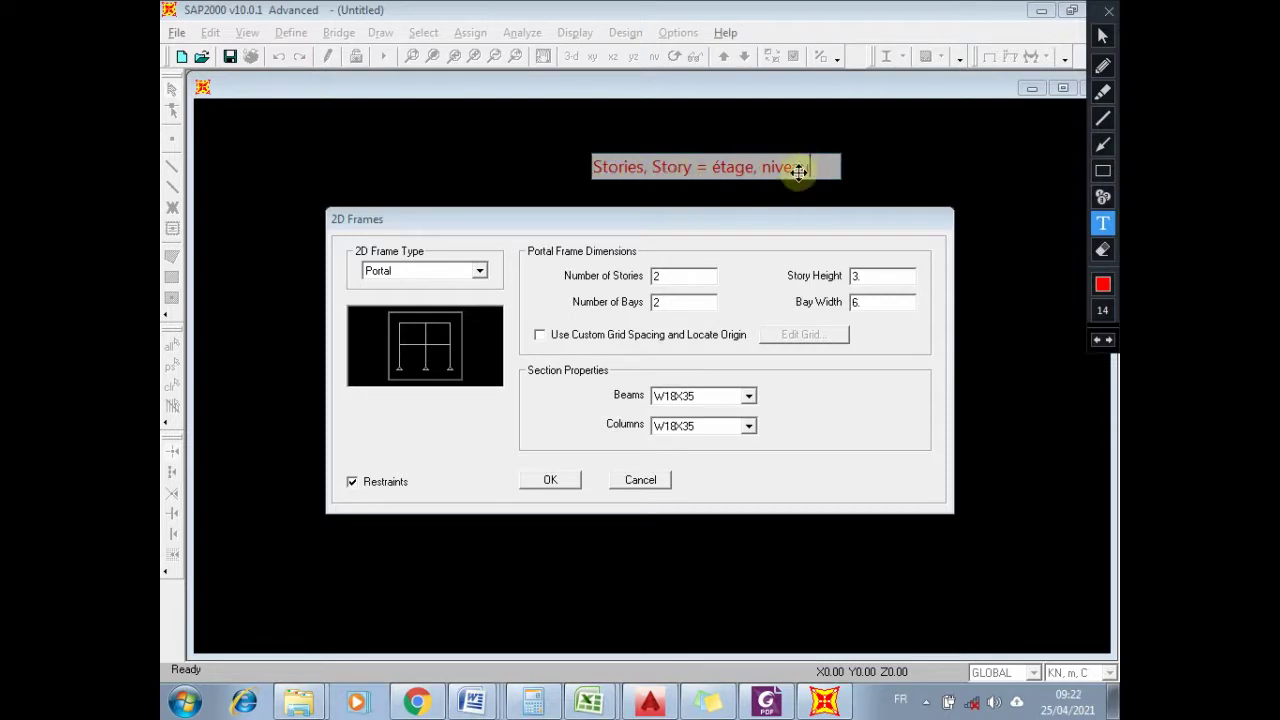
left_click(799, 172)
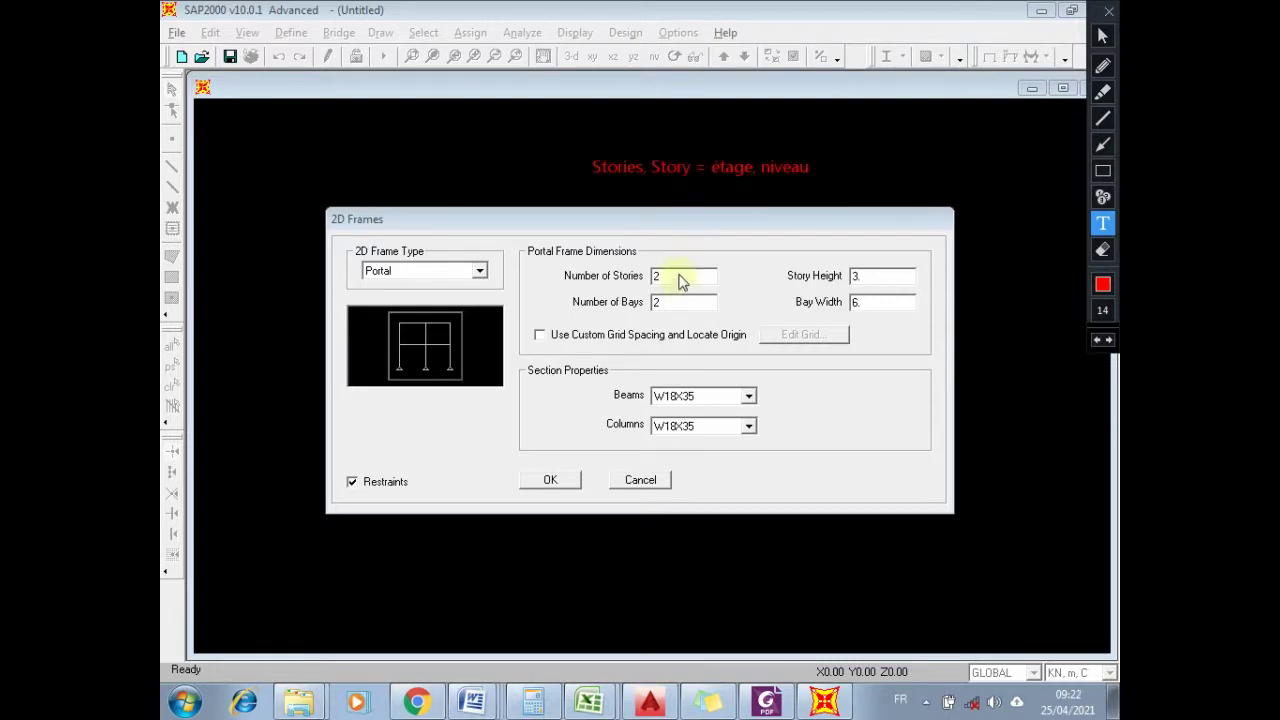
key("ctrl+shift+h")
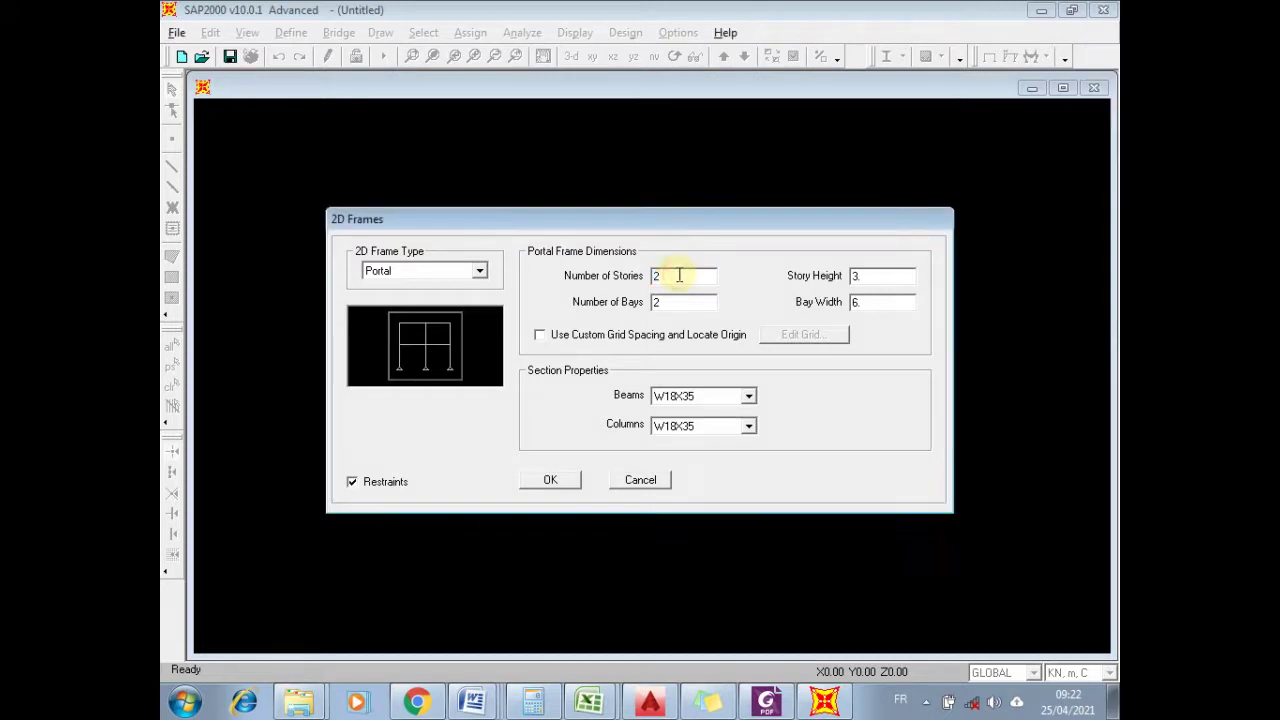
- Set the portal frame's number of stories to 4
double_click(679, 275)
type("4")
double_click(676, 304)
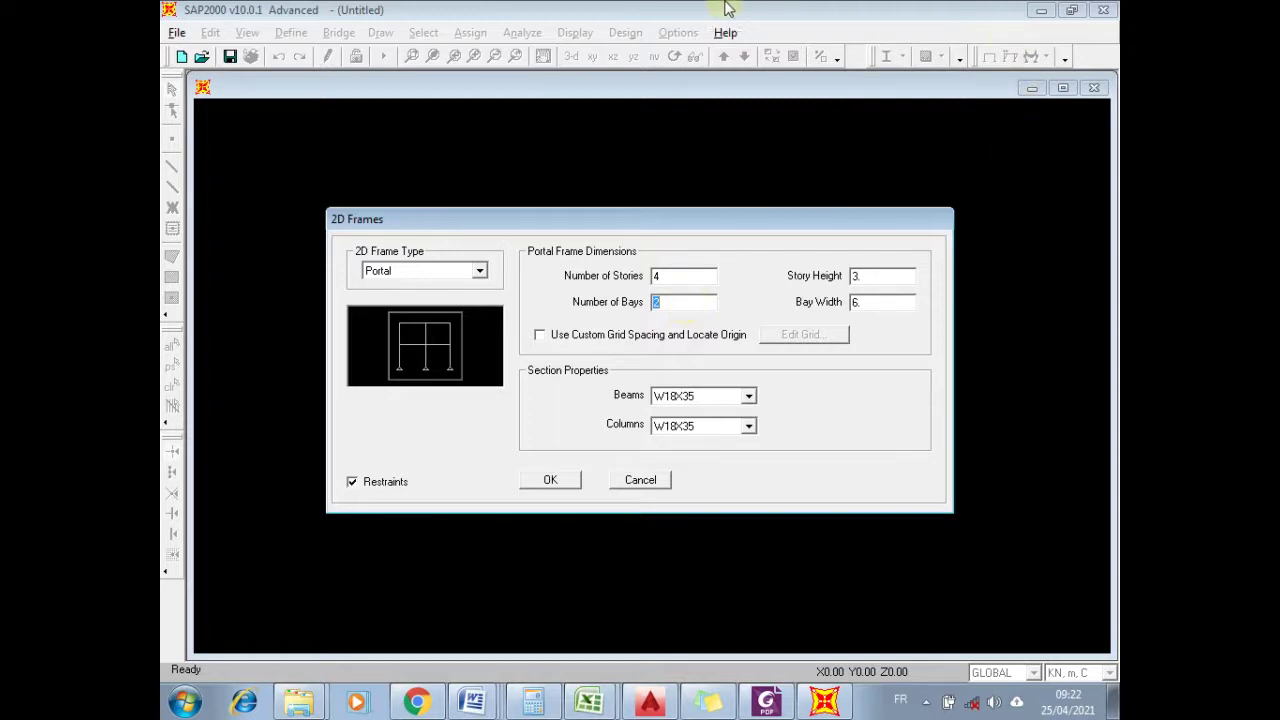
mouse_move(748, 12)
left_click(808, 12)
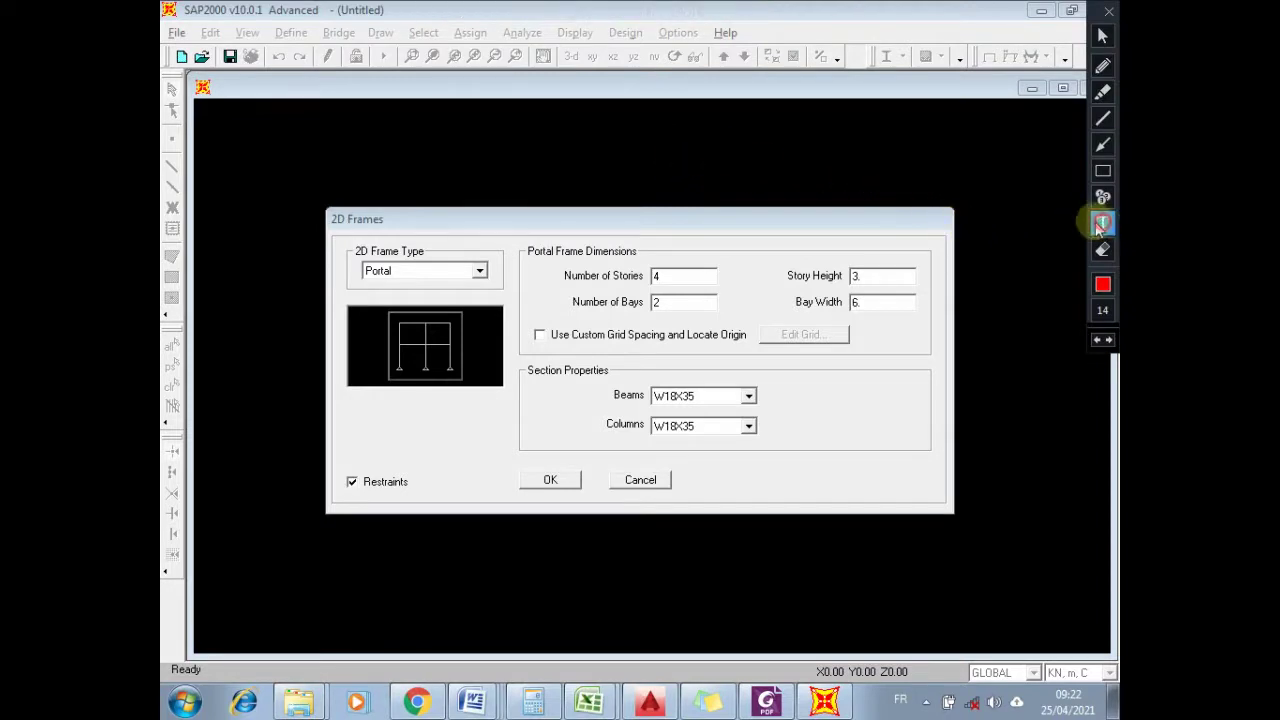
left_click(597, 145)
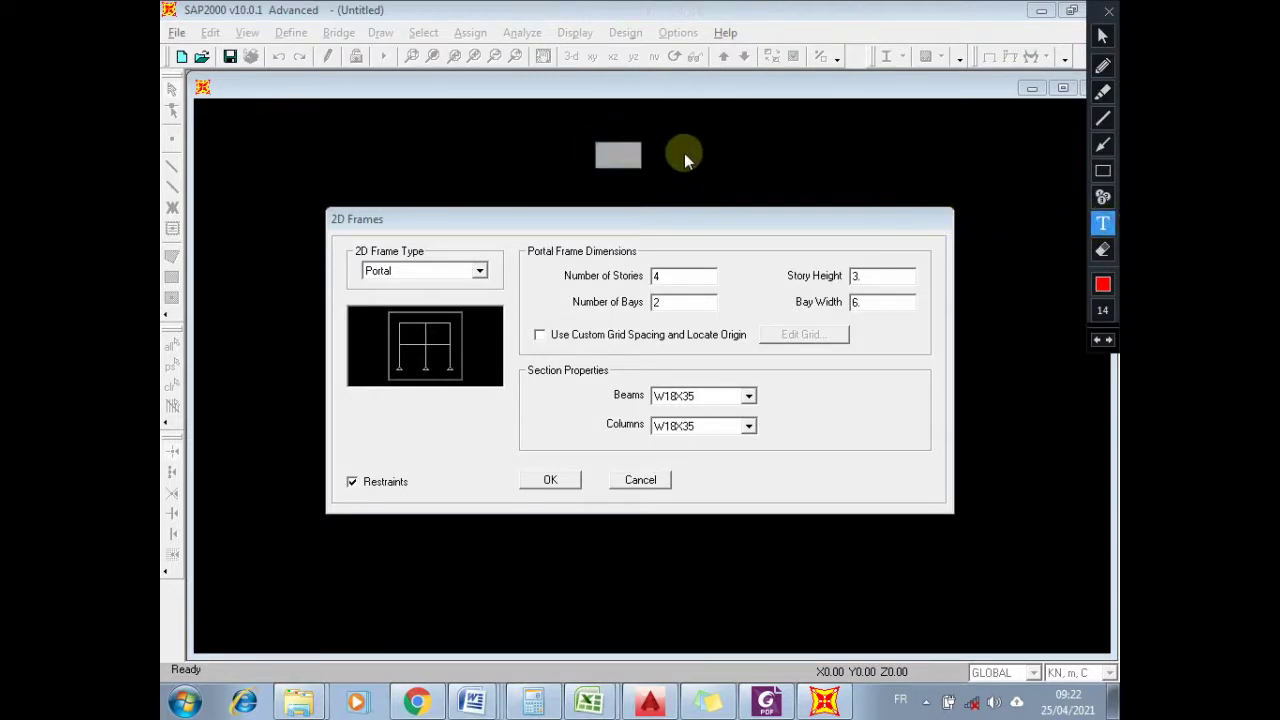
type("Bays =")
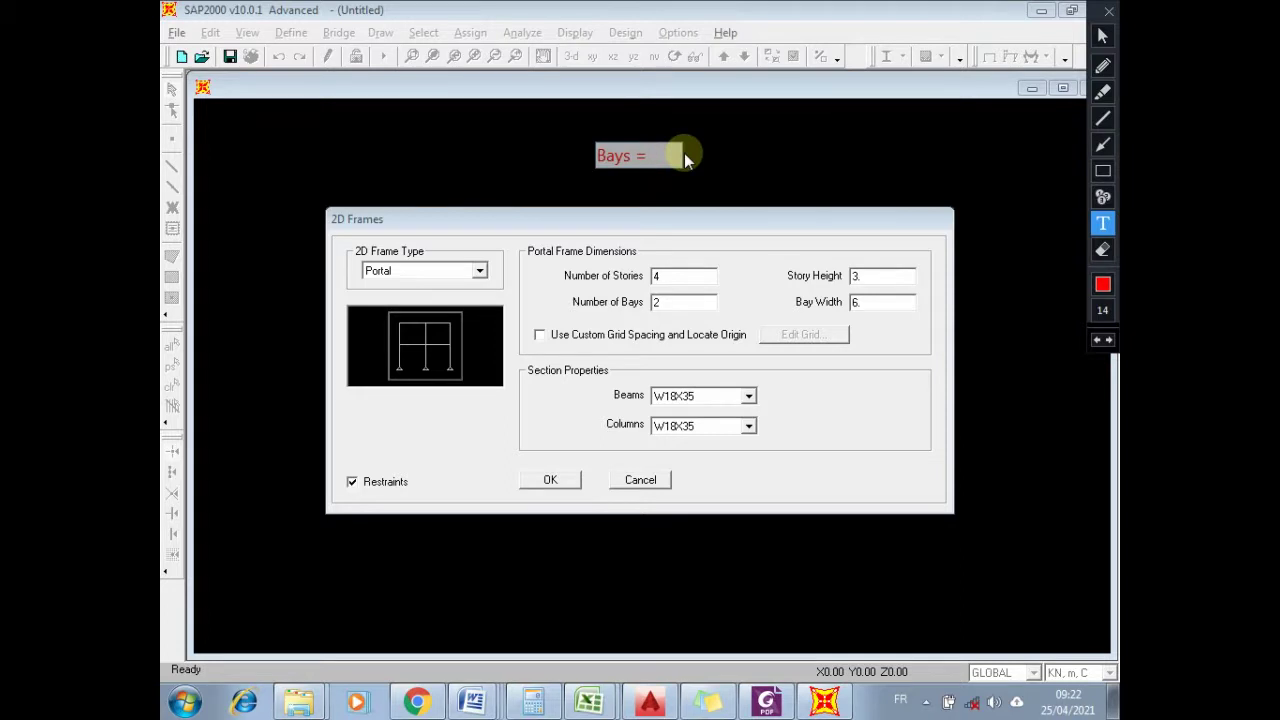
type("trav")
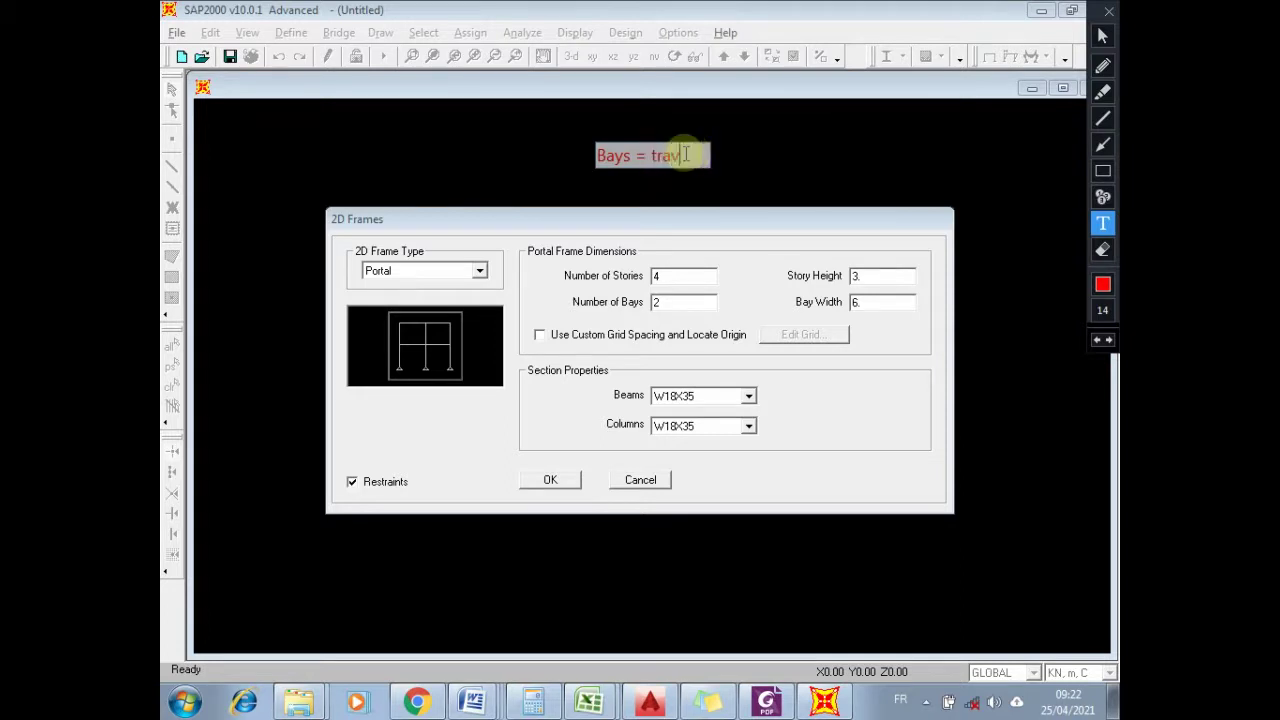
type("ées")
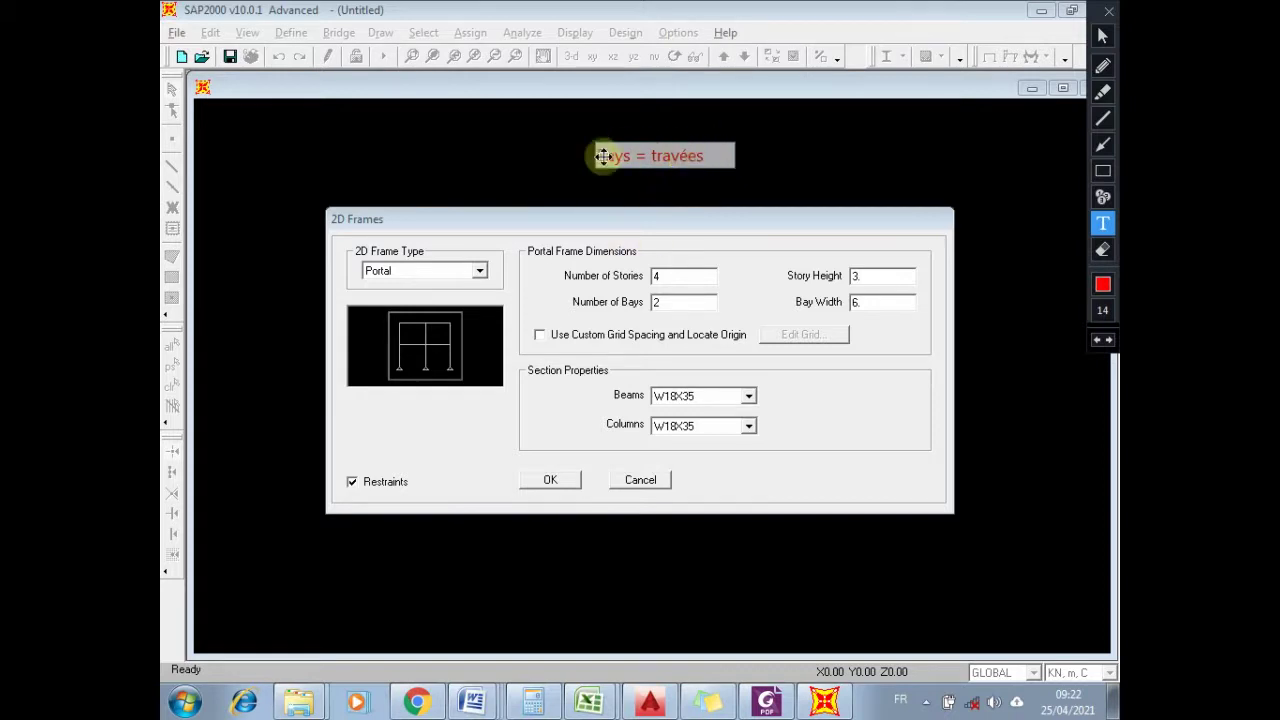
left_click(772, 182)
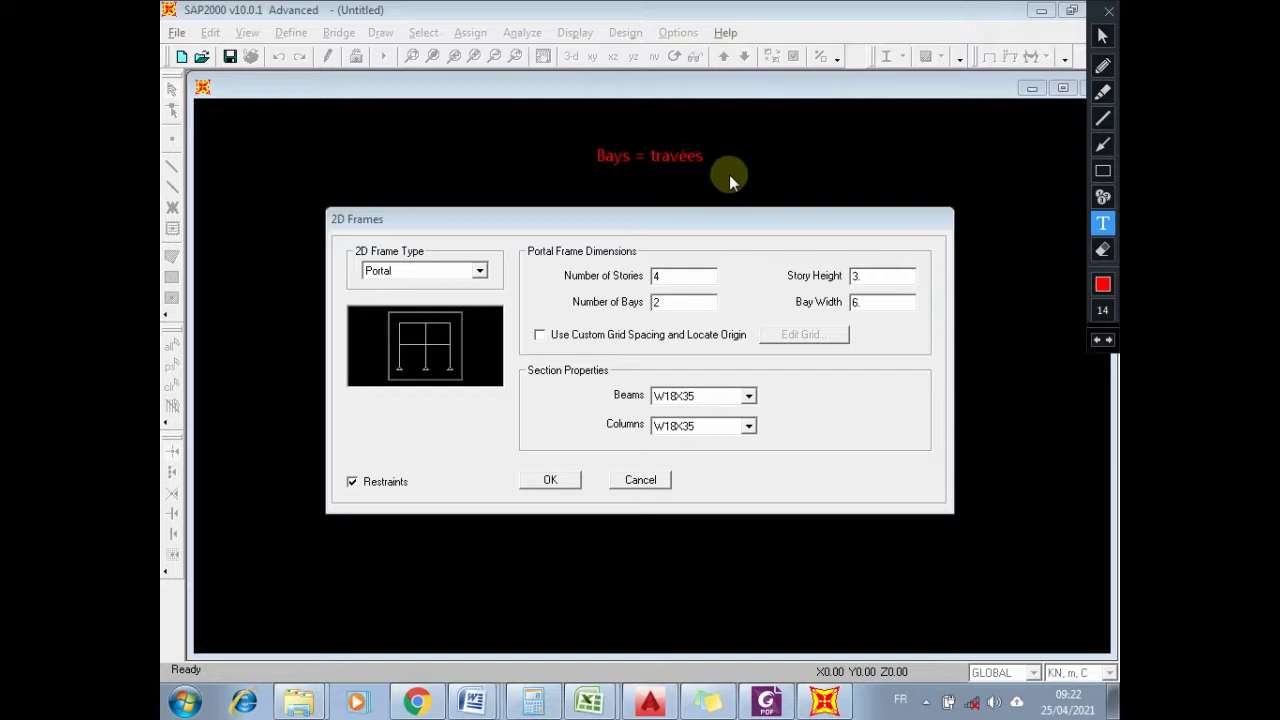
key("Escape")
- Set the portal frame's number of bays to 3
double_click(684, 301)
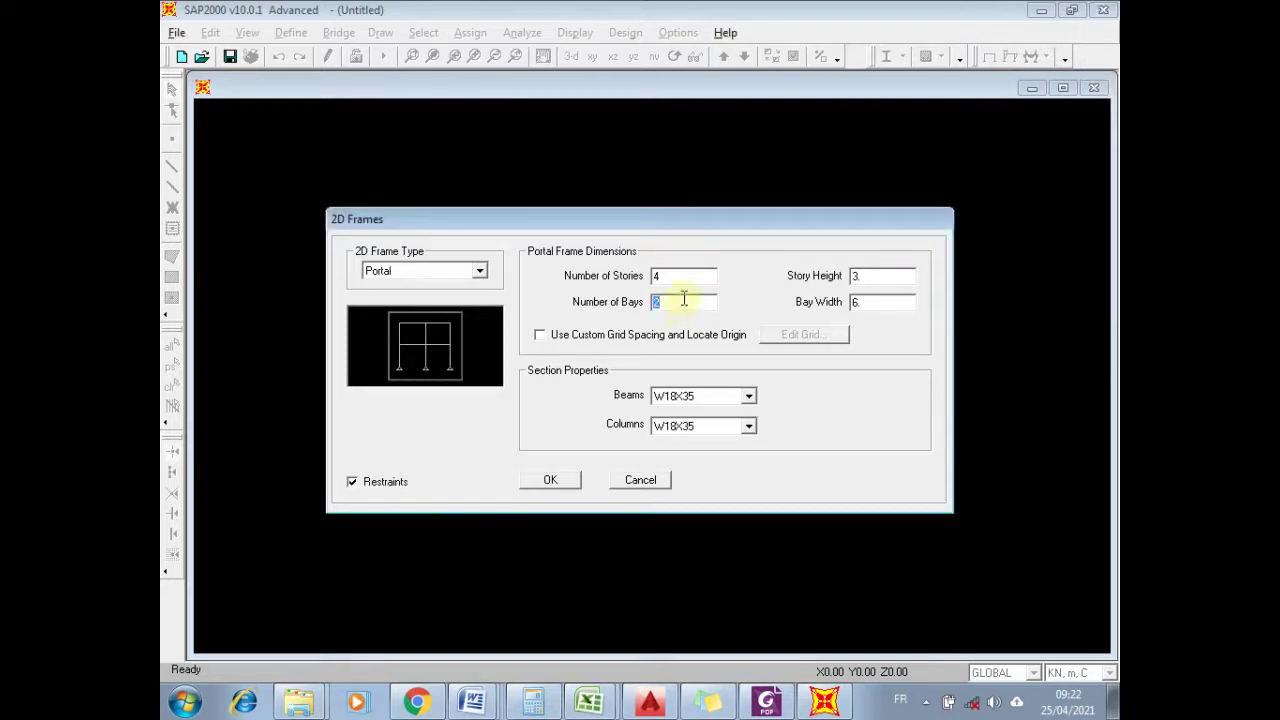
type("3")
double_click(677, 277)
double_click(878, 278)
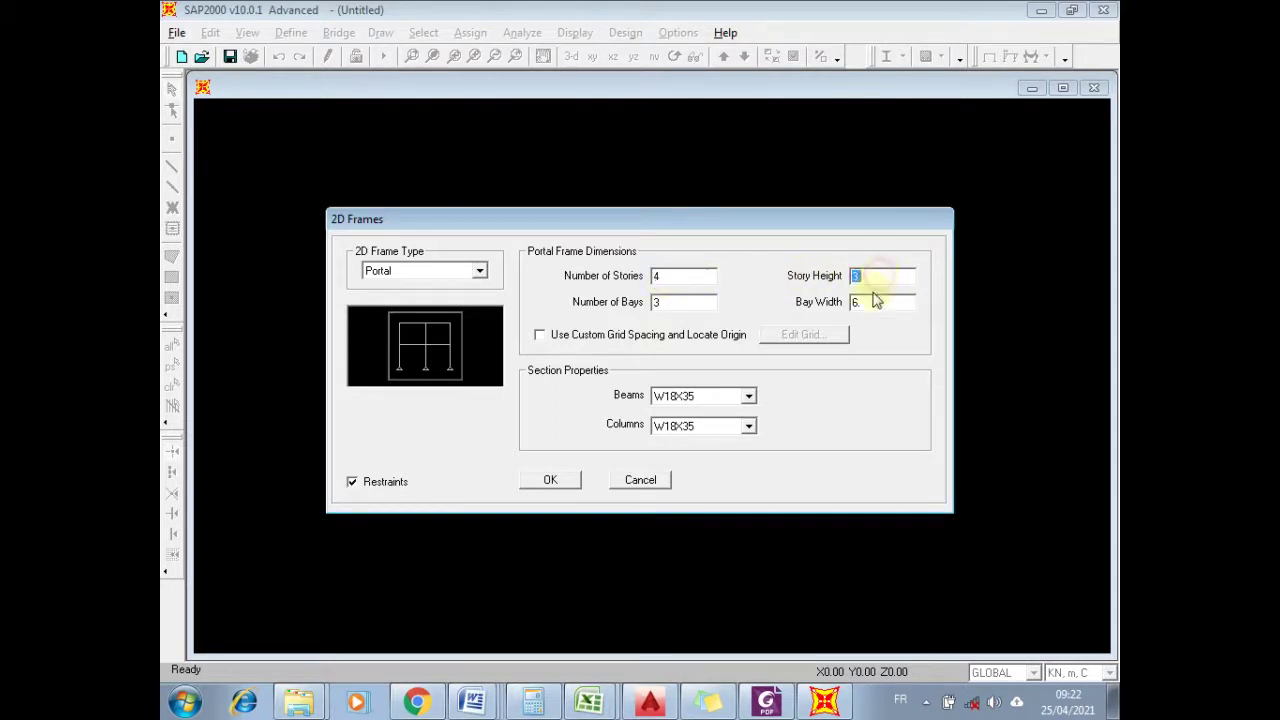
double_click(866, 301)
double_click(873, 280)
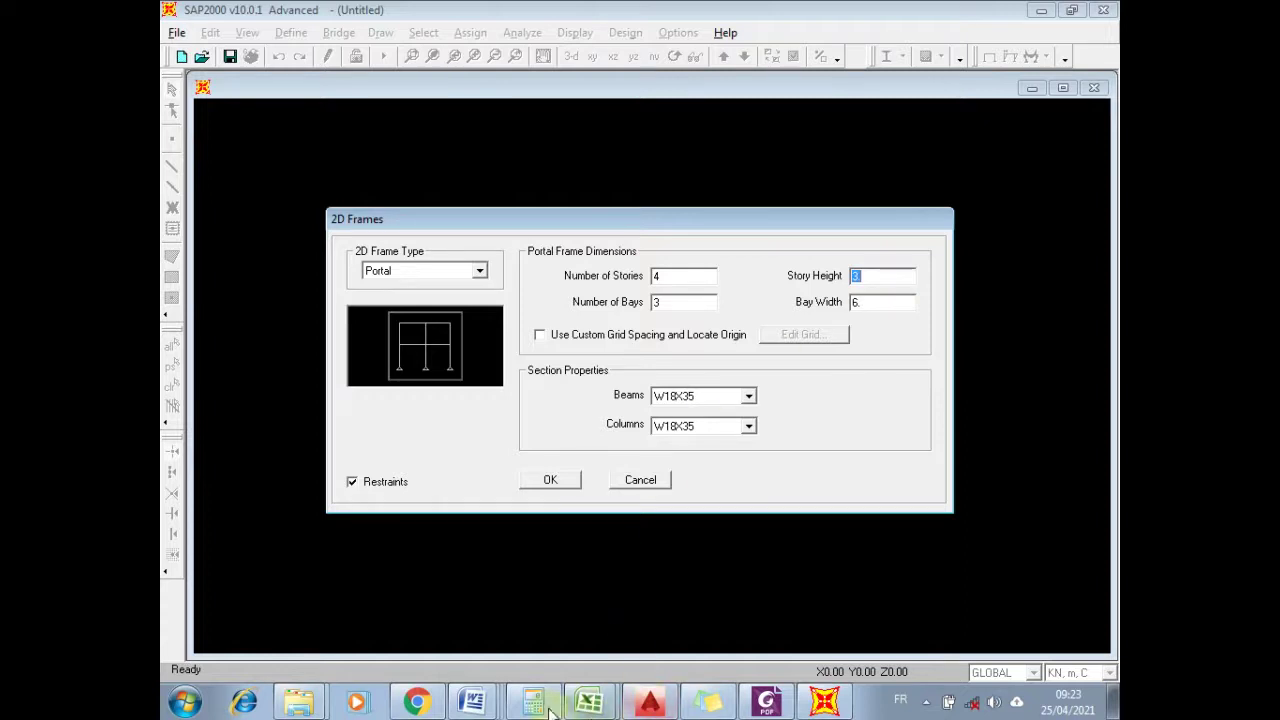
- Check the storey heights and bay spans on the frame drawing in the Word document FICHE TP_N°2, and return to SAP2000
mouse_move(473, 703)
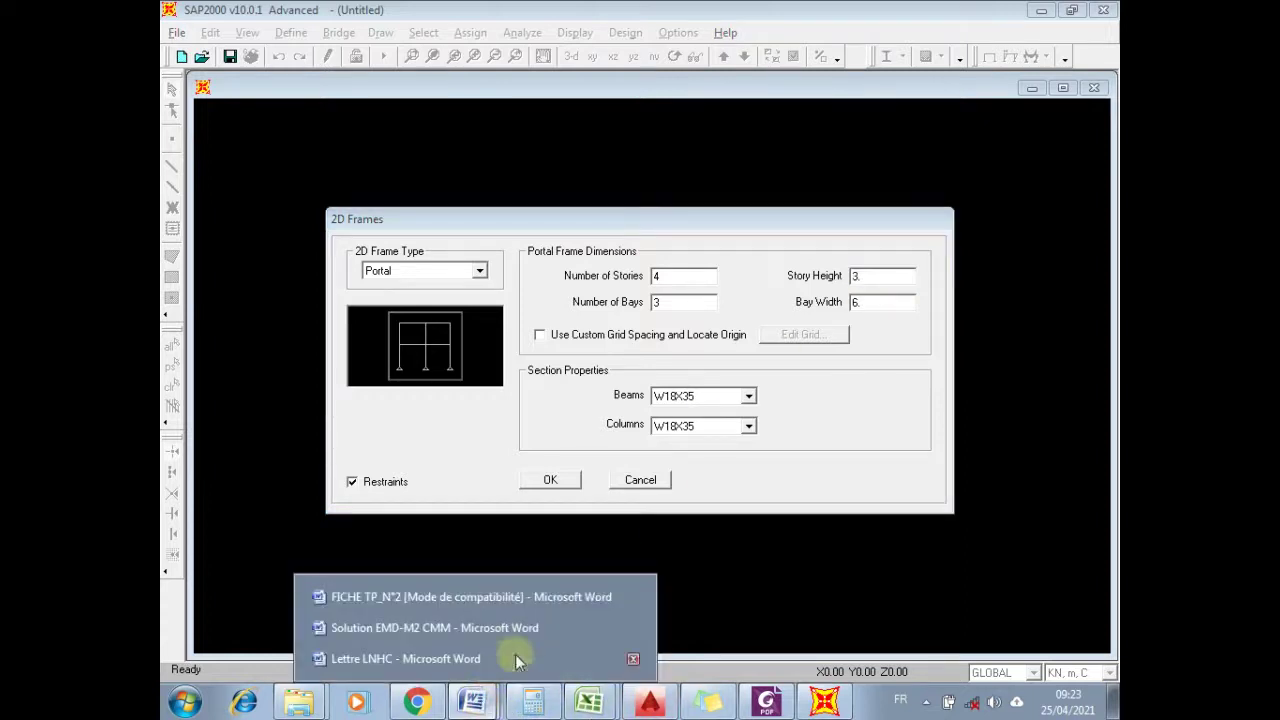
left_click(486, 592)
scroll(600, 415, "up", 8)
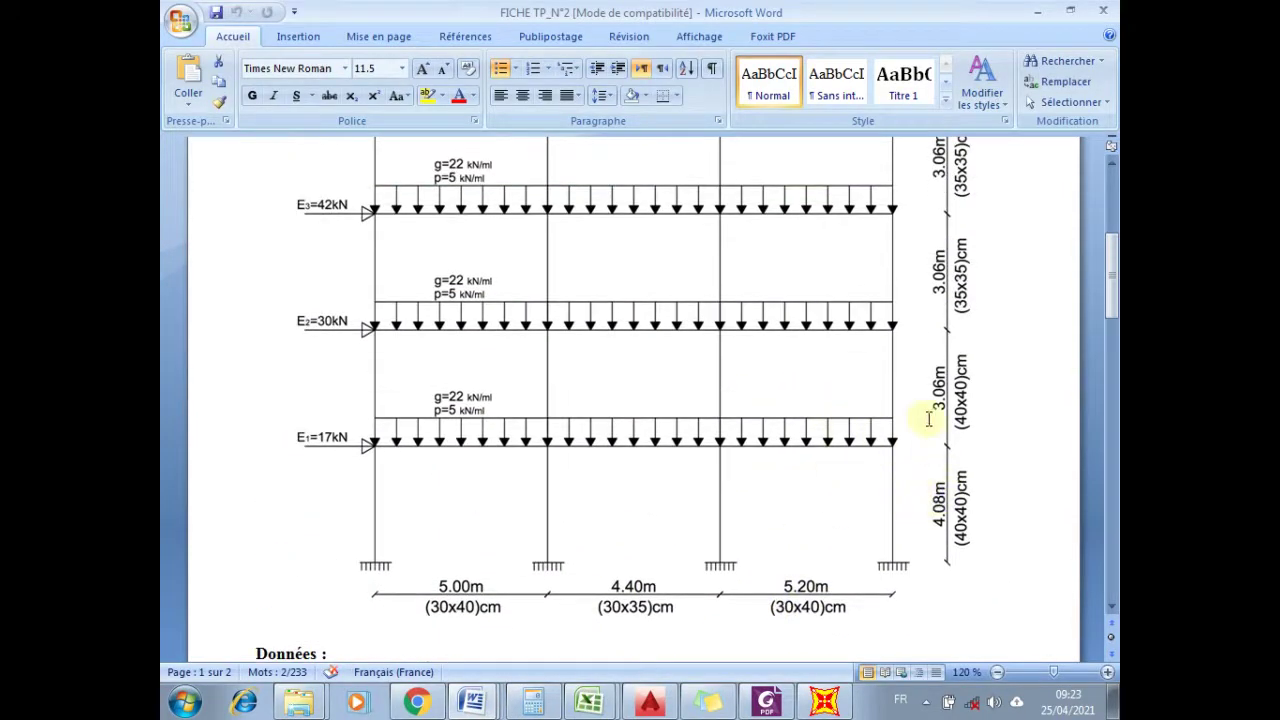
scroll(929, 423, "up", 1)
left_click(824, 700)
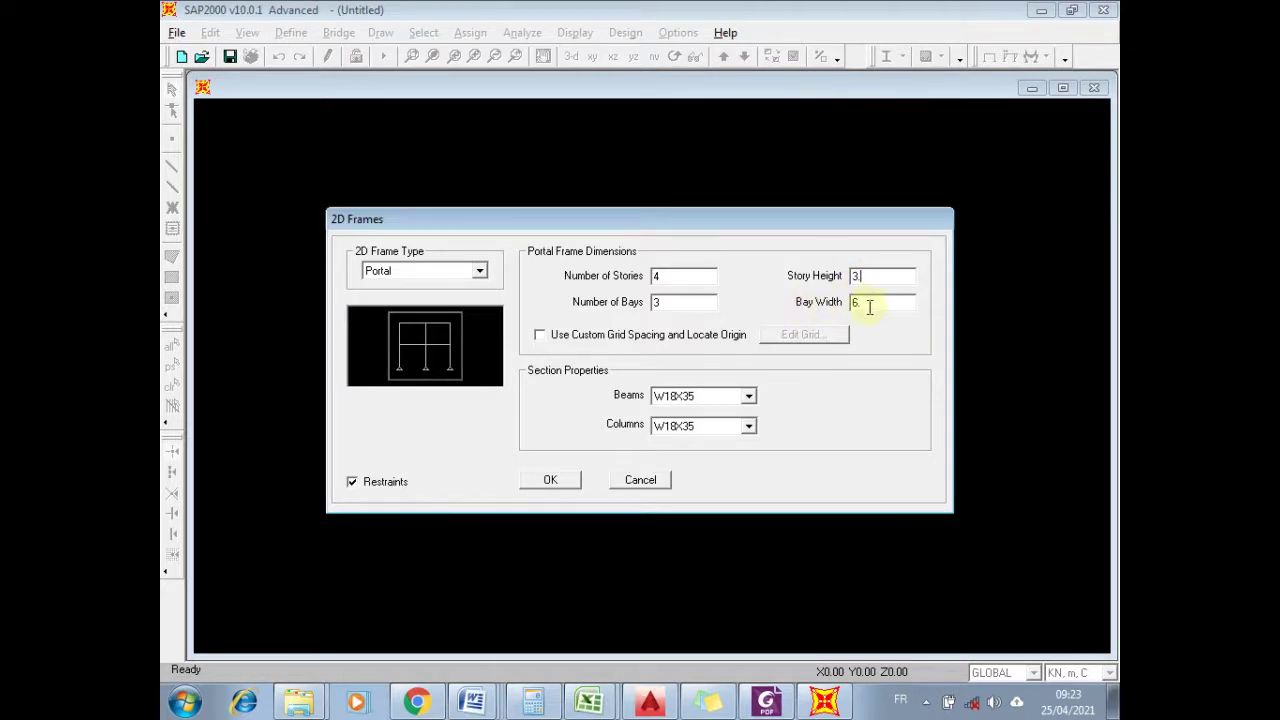
left_click(473, 702)
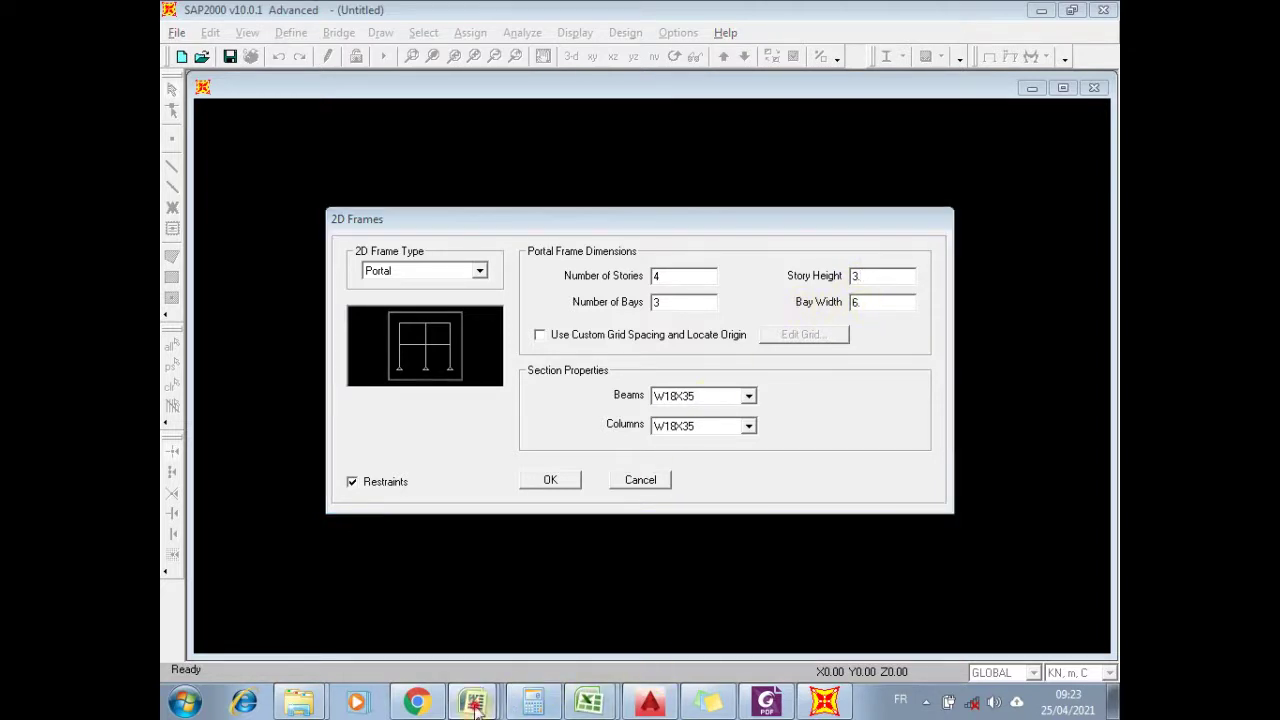
left_click(428, 597)
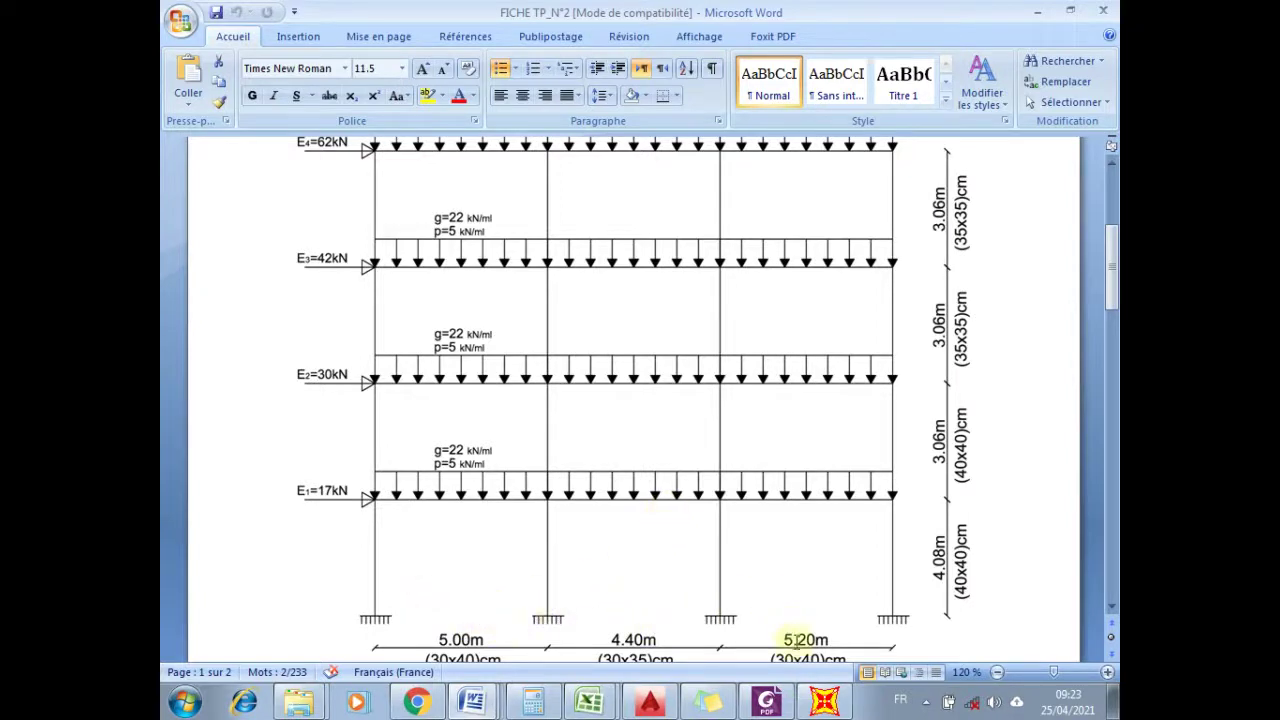
left_click(824, 702)
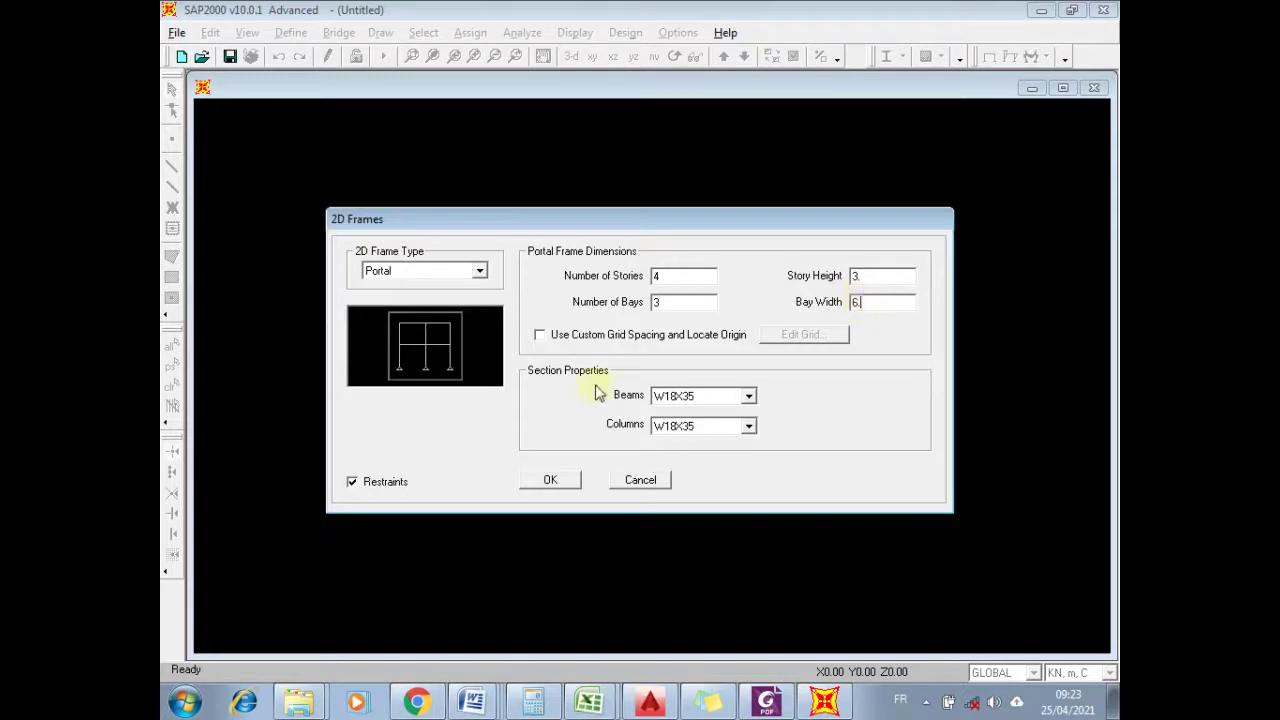
- Enable custom grid spacing for the portal frame and set the X grid ordinates x1 to 0 and x2 to 5 m
left_click(544, 338)
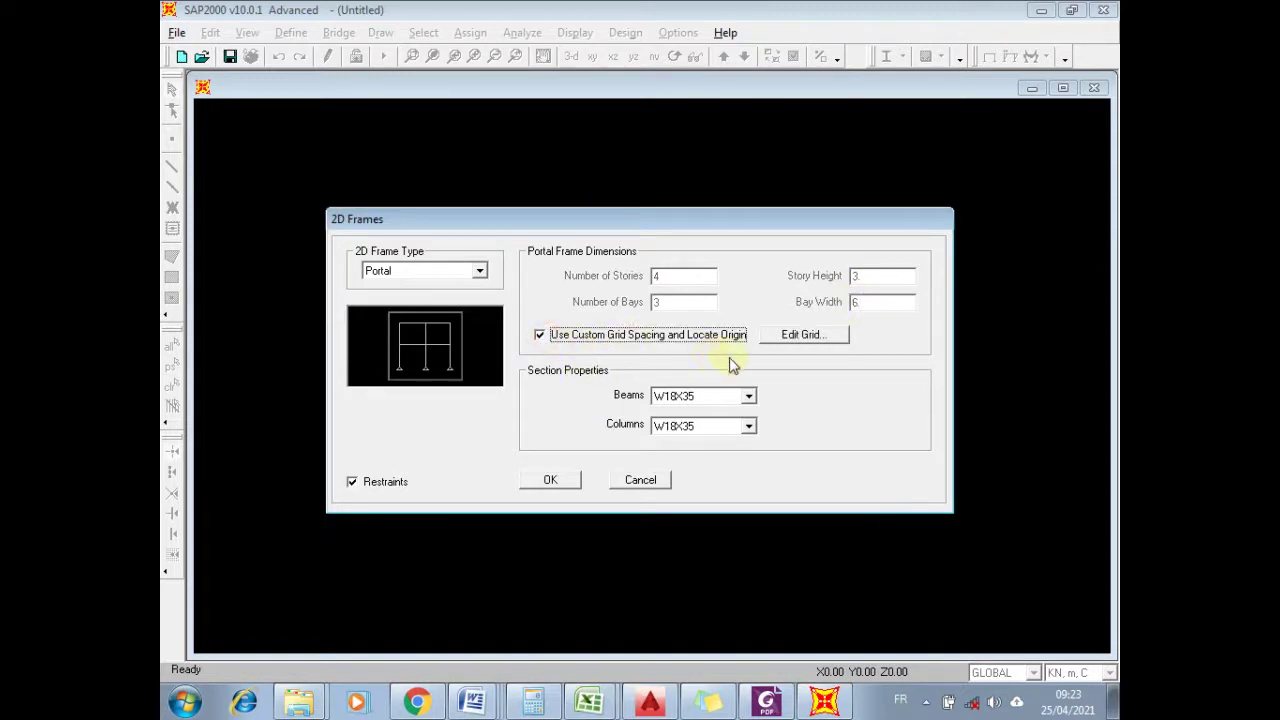
left_click(805, 338)
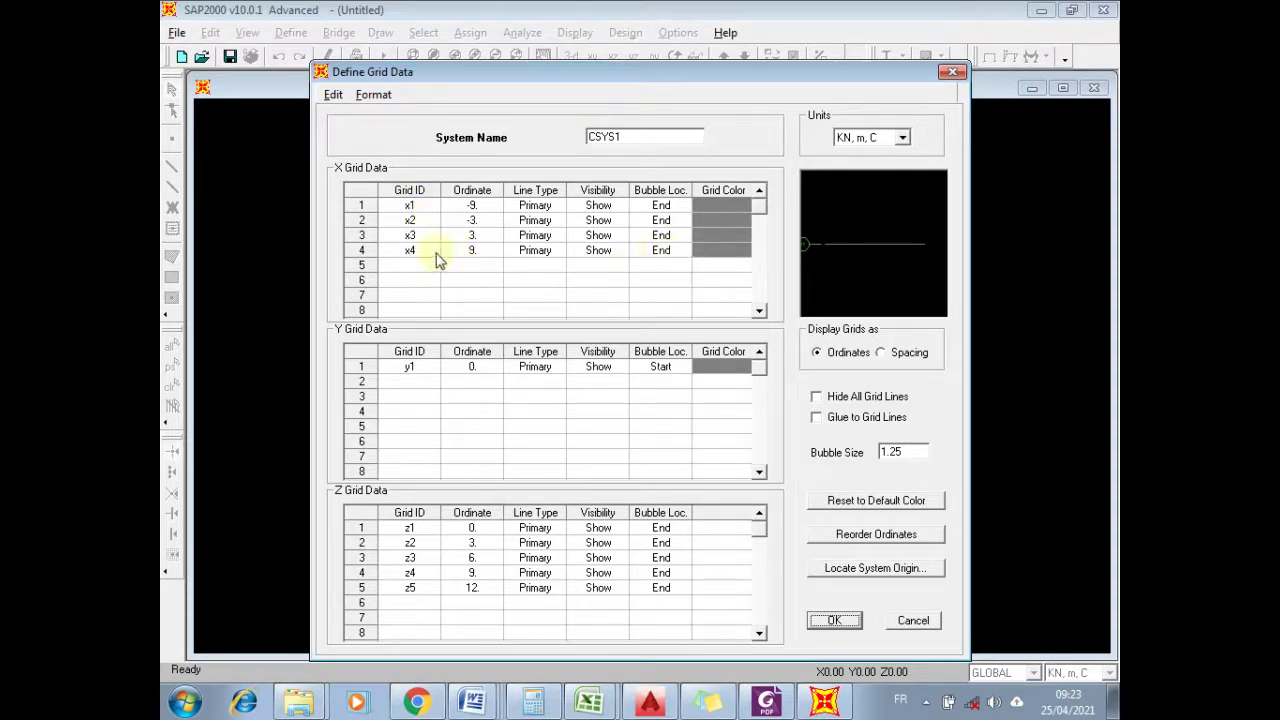
left_click(471, 235)
type("-3")
left_click(472, 205)
type("0")
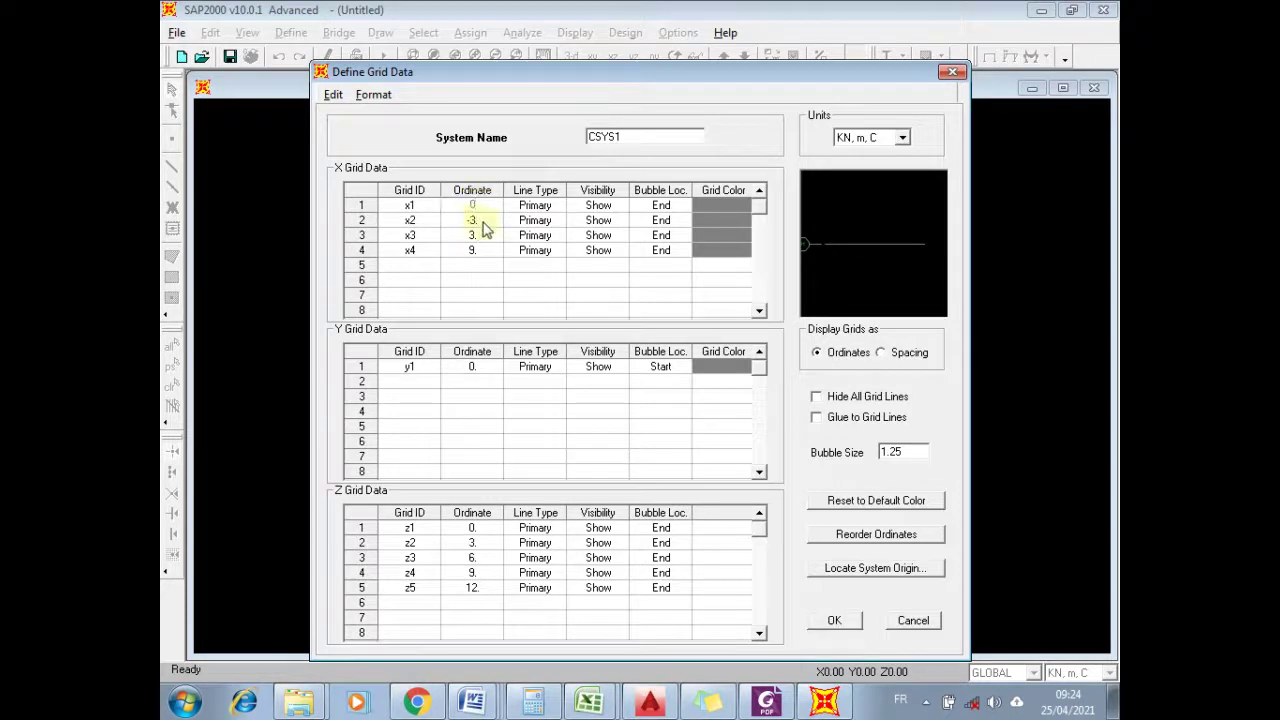
left_click(487, 221)
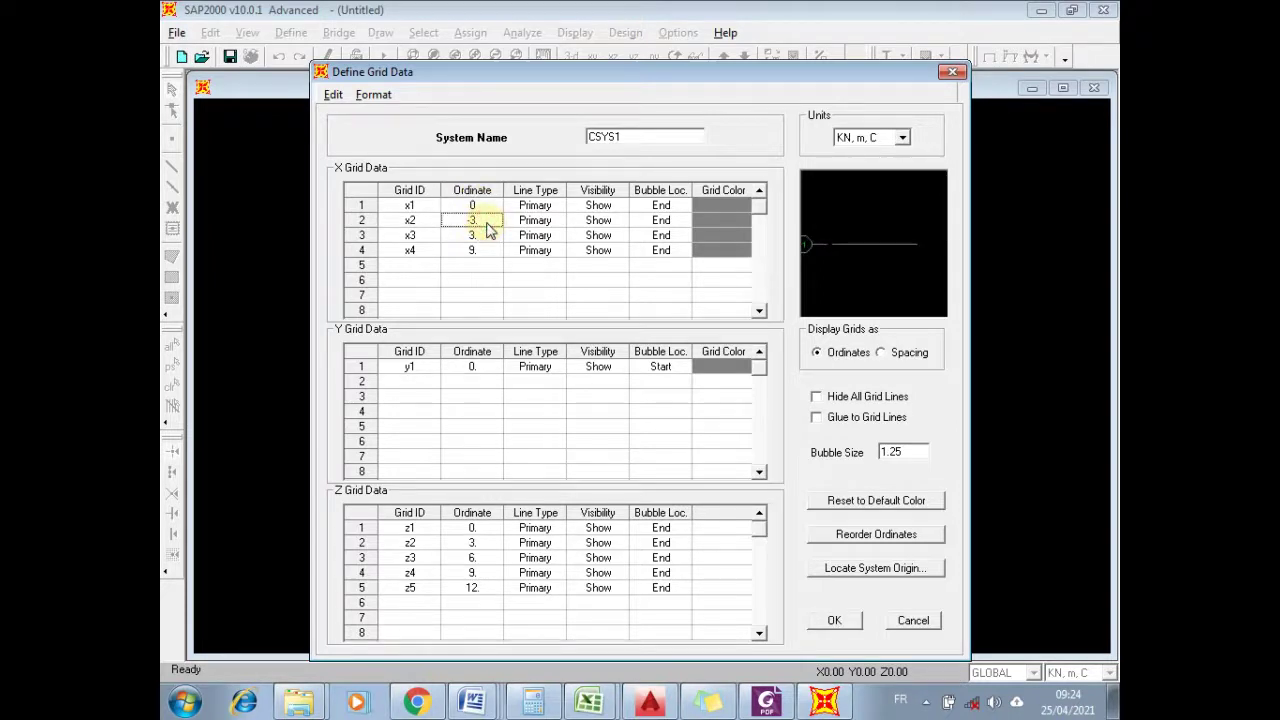
type("5")
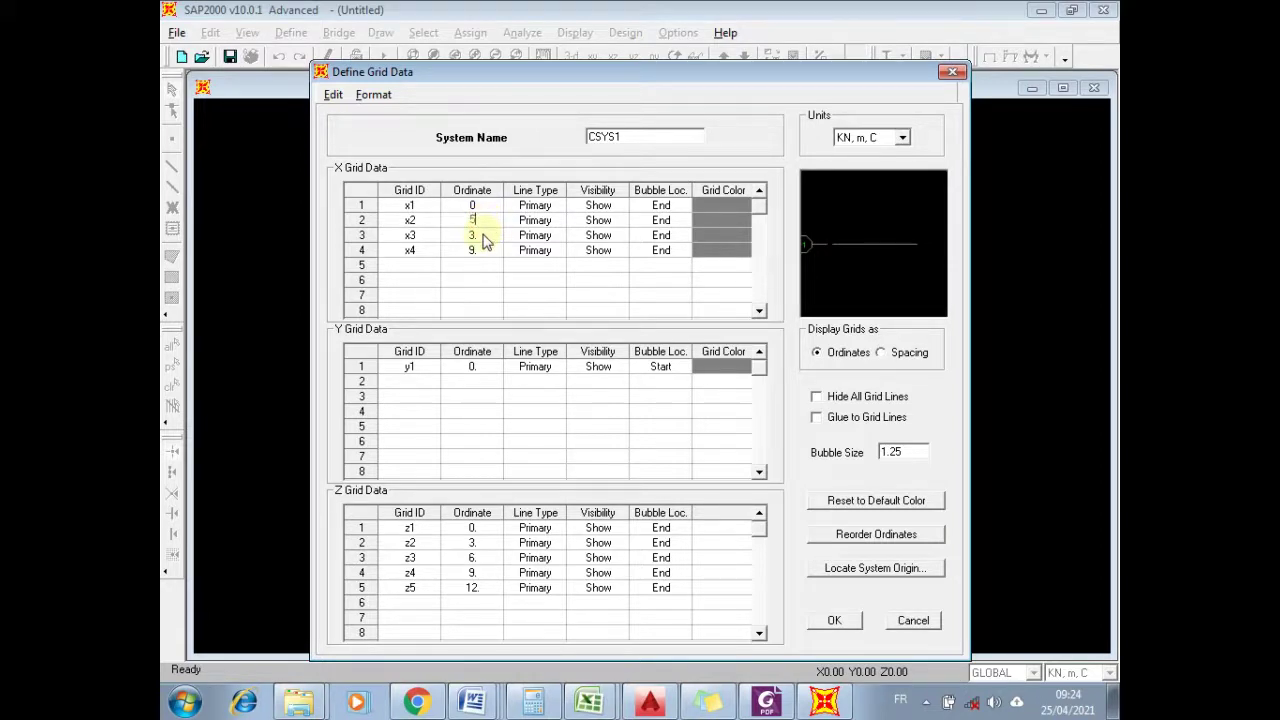
- Set the X grid ordinate x3 to 5+4.4, checking the second bay's span in the Word document FICHE TP_N°2 and returning to SAP2000
left_click(483, 237)
type("5+")
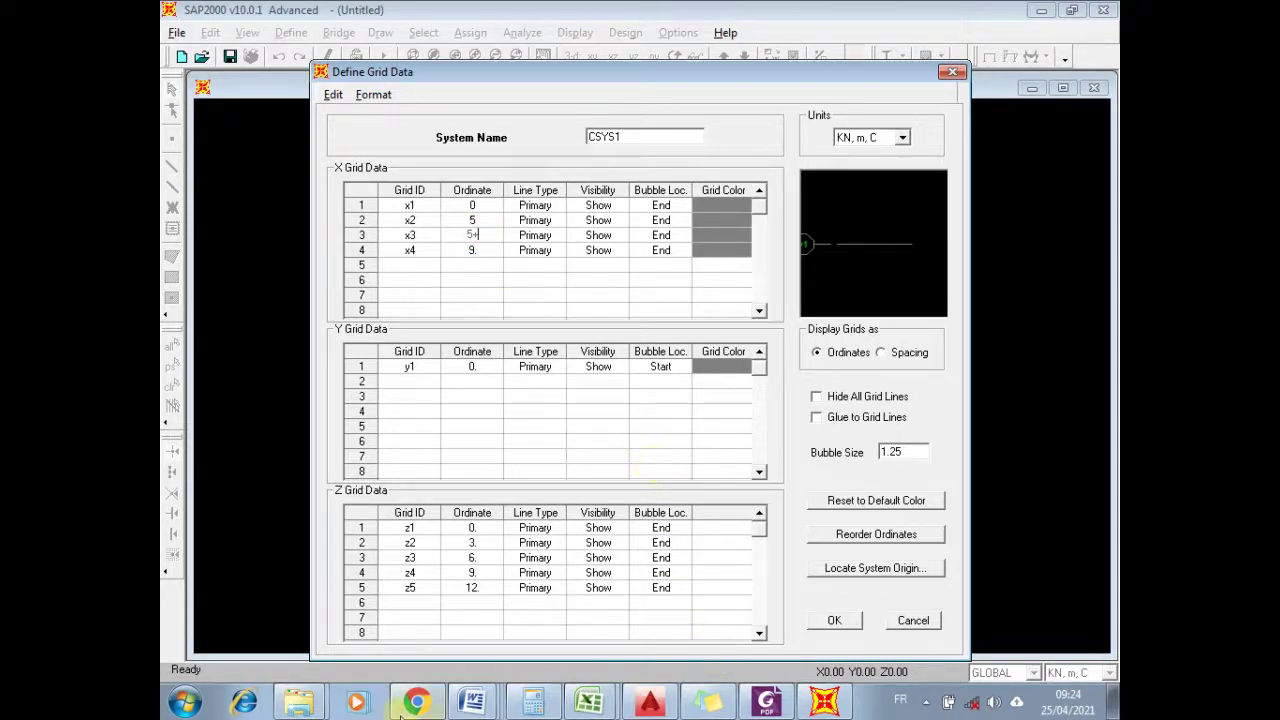
left_click(472, 702)
left_click(410, 598)
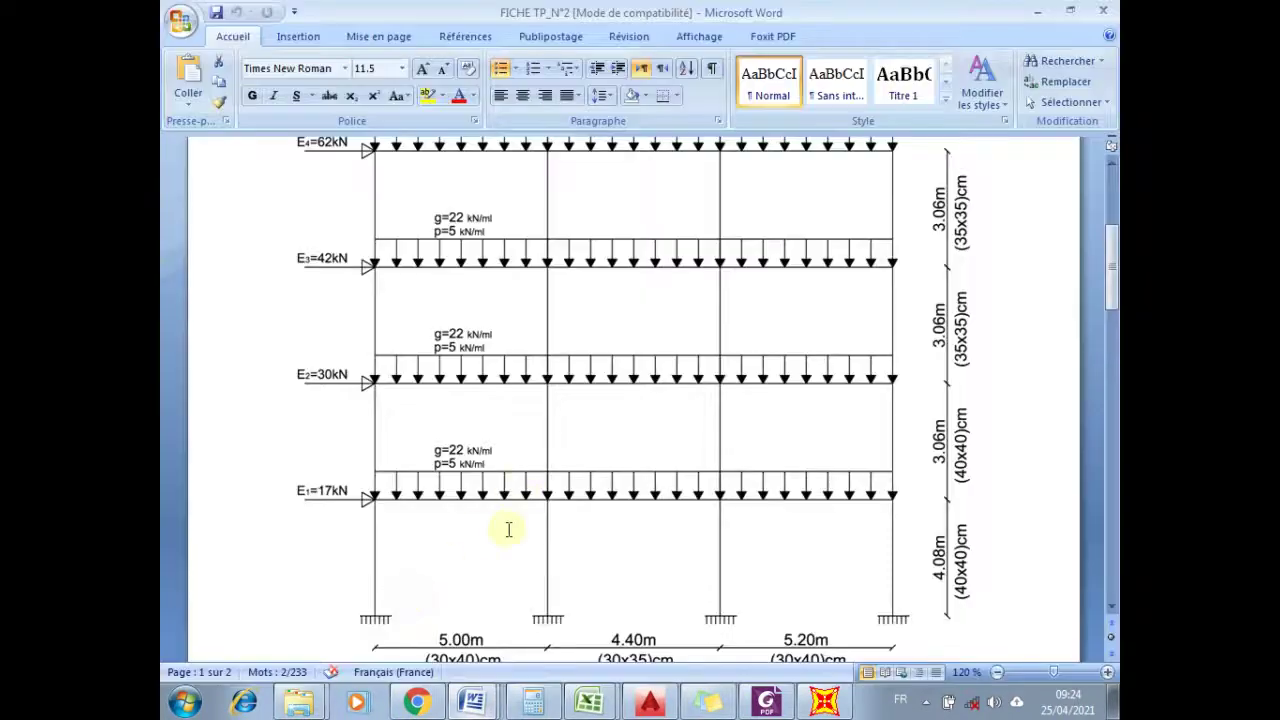
scroll(614, 562, "down", 3)
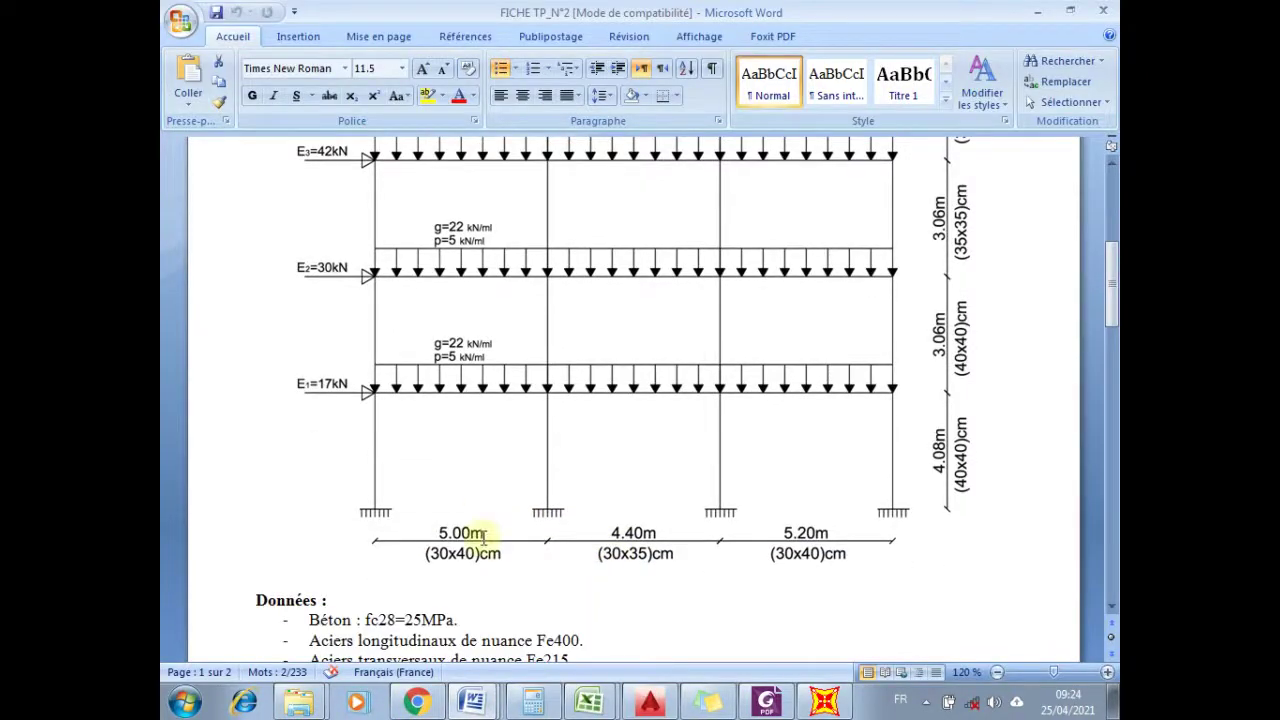
left_click(824, 702)
type("4.4")
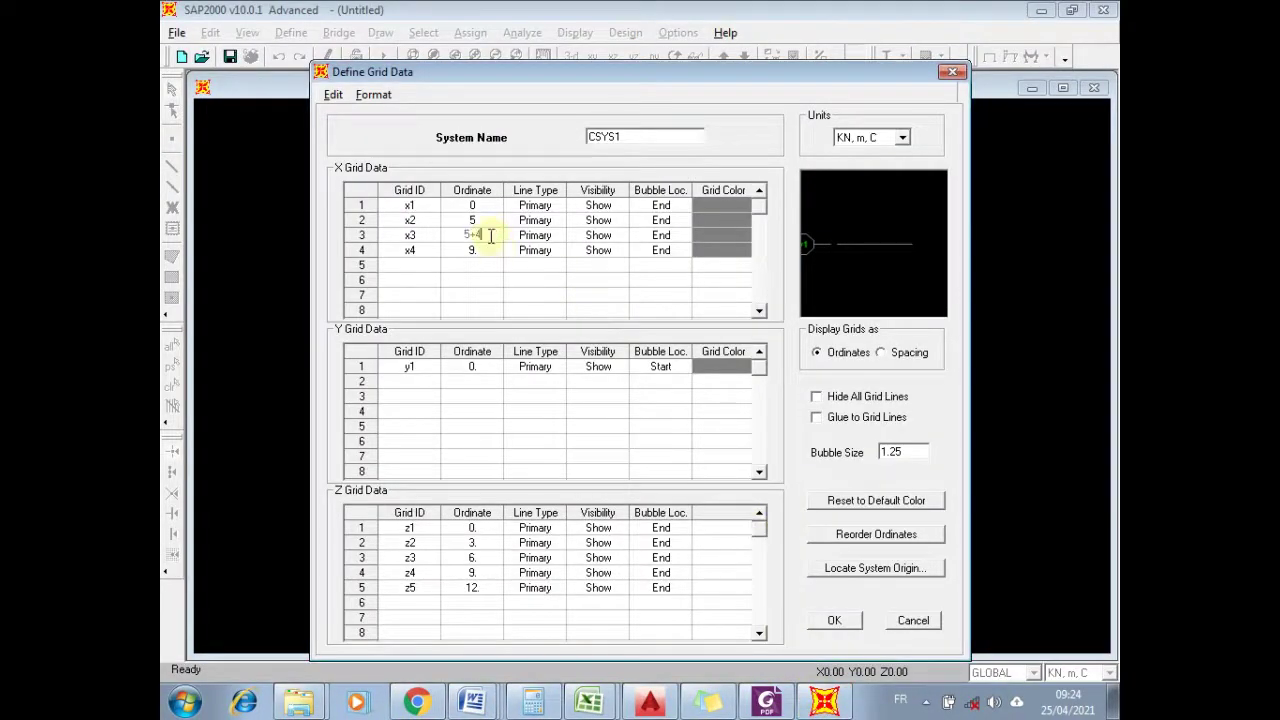
- Set the X grid ordinate x4 to 9.4+5.2 for the third bay
left_click(483, 254)
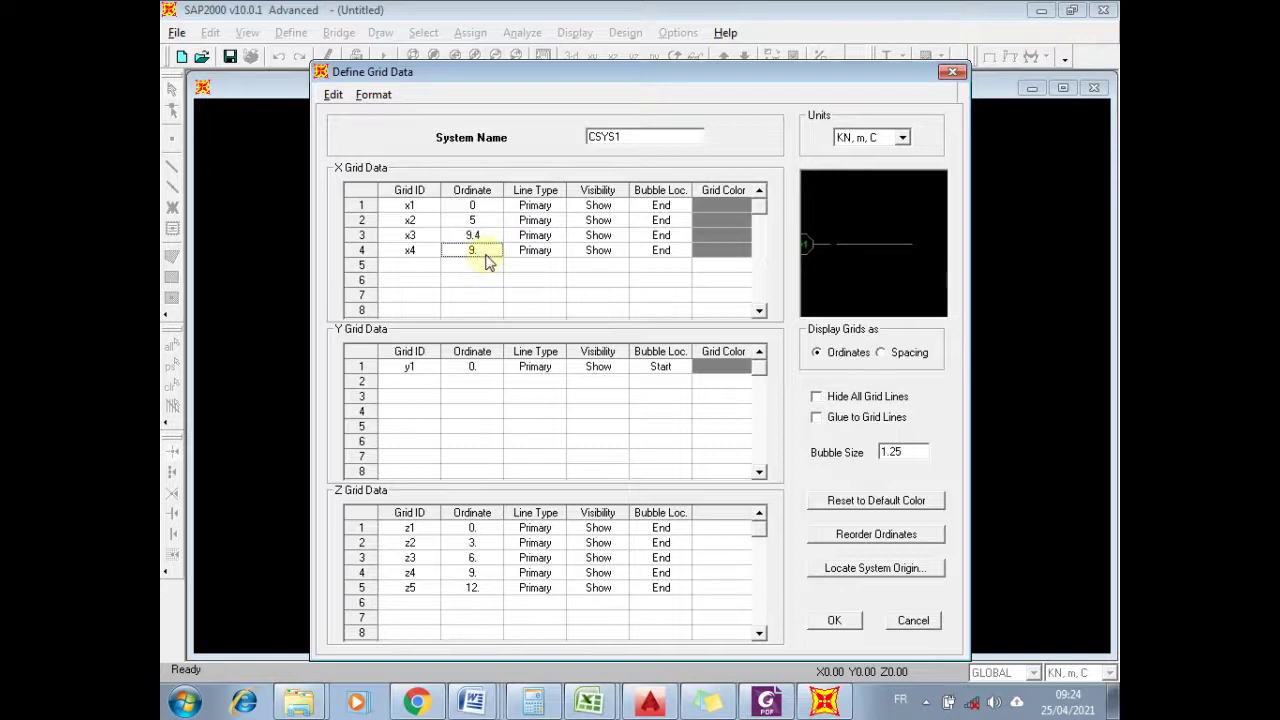
type("9")
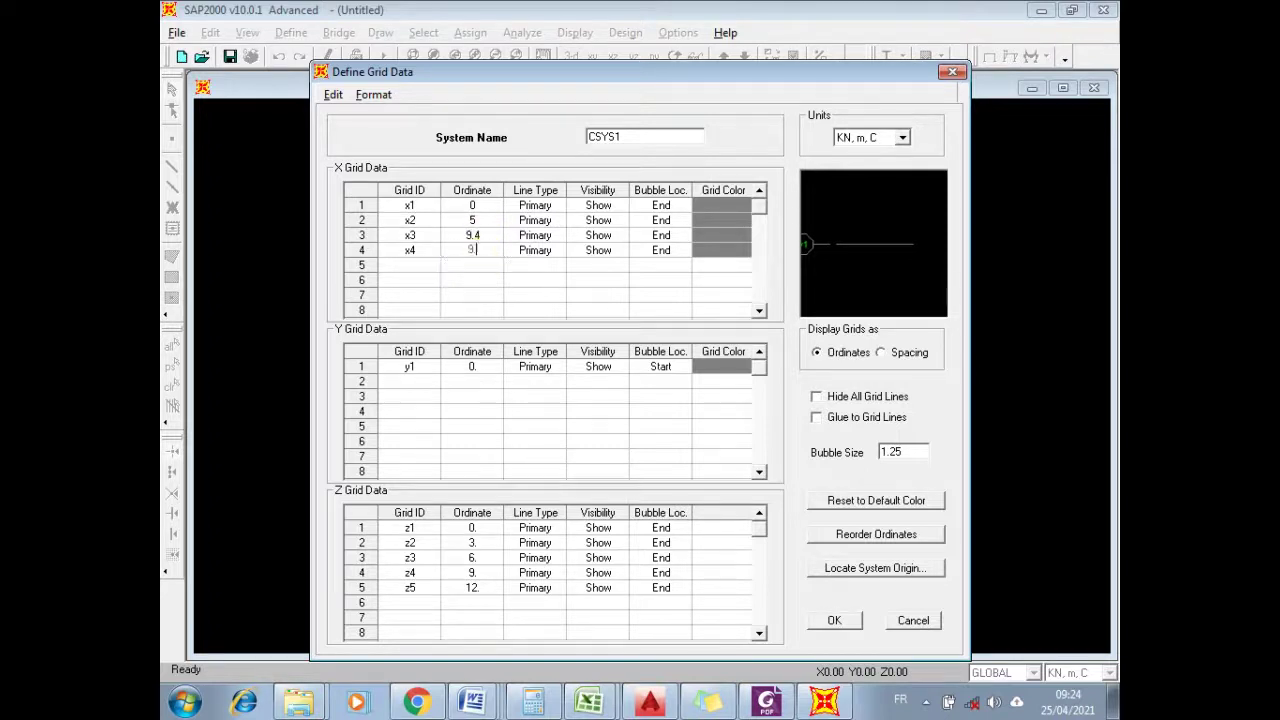
type(".4+5.2")
left_click(486, 259)
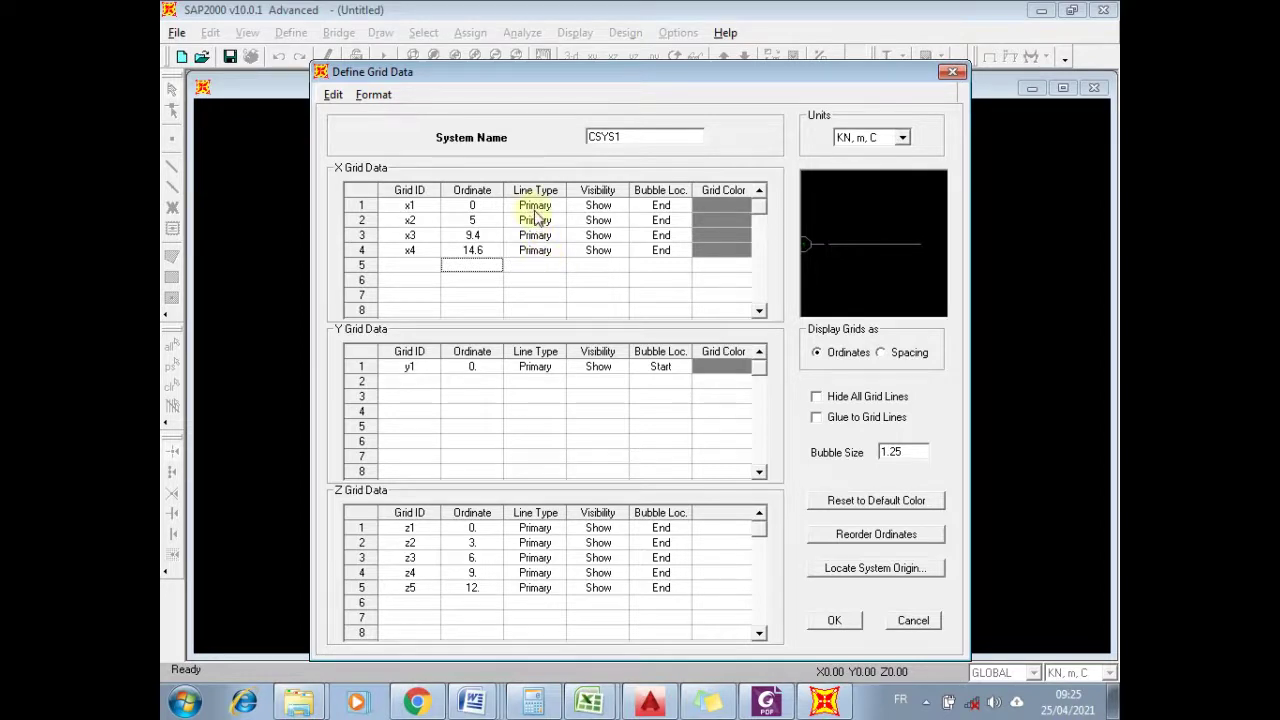
- Try the Secondary line type on X grids x1 and x2 and hiding x1, and restore Primary and Show
left_click(536, 210)
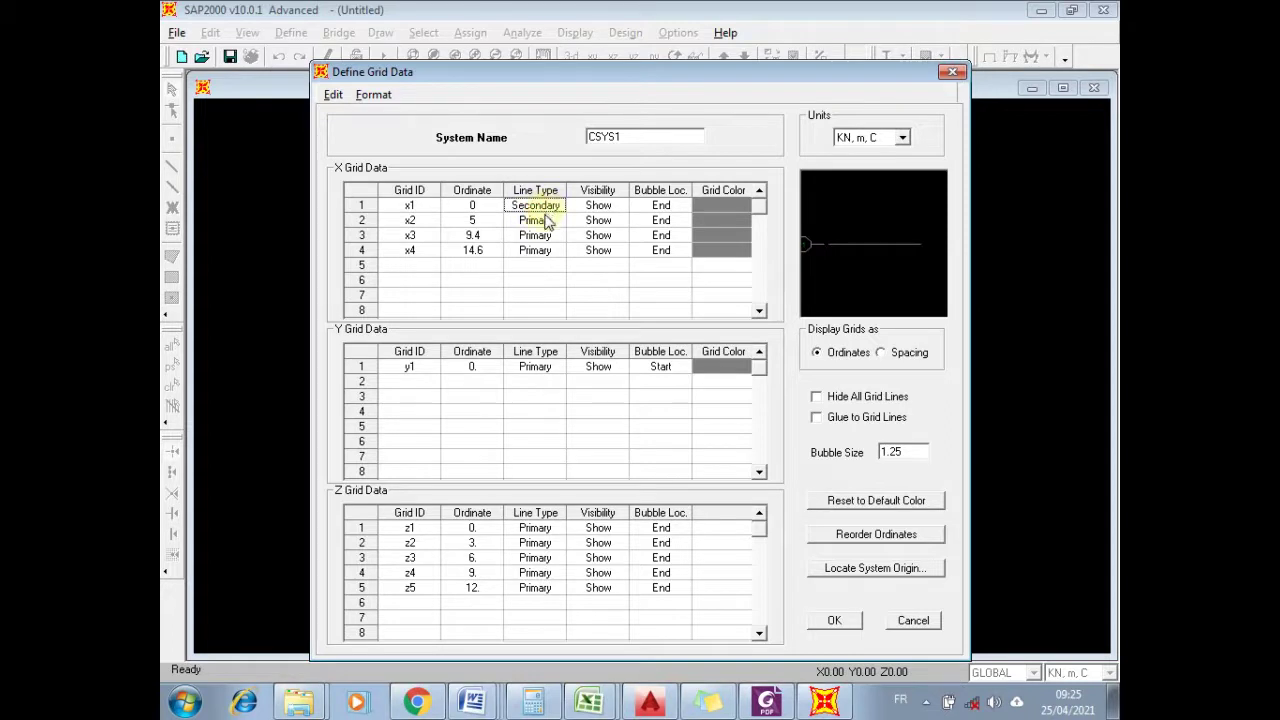
left_click(545, 220)
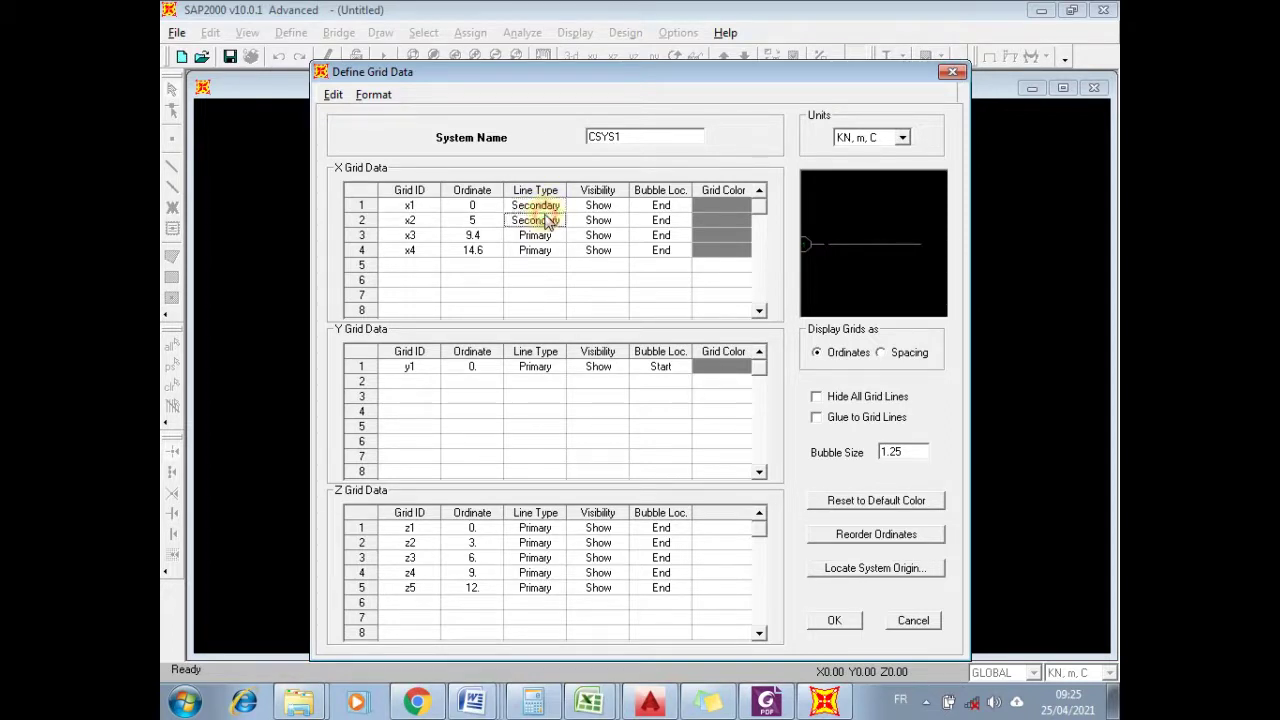
left_click(545, 220)
left_click(540, 206)
left_click(600, 206)
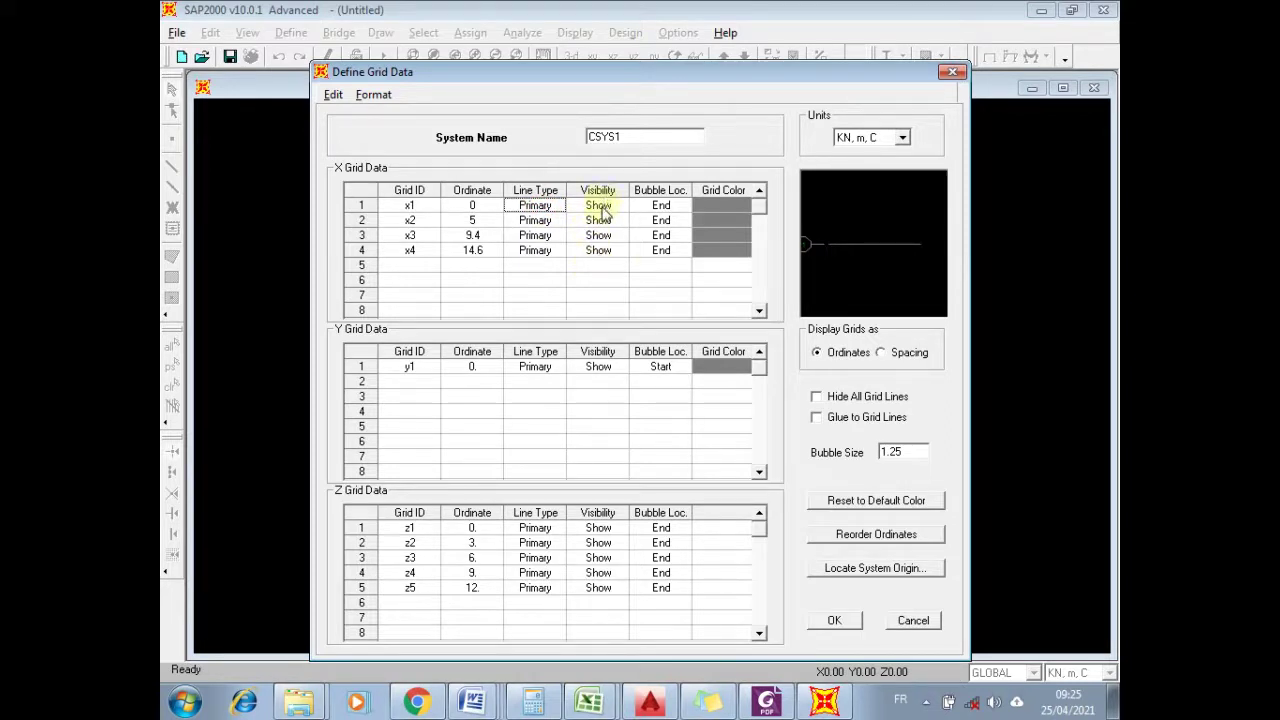
left_click(601, 207)
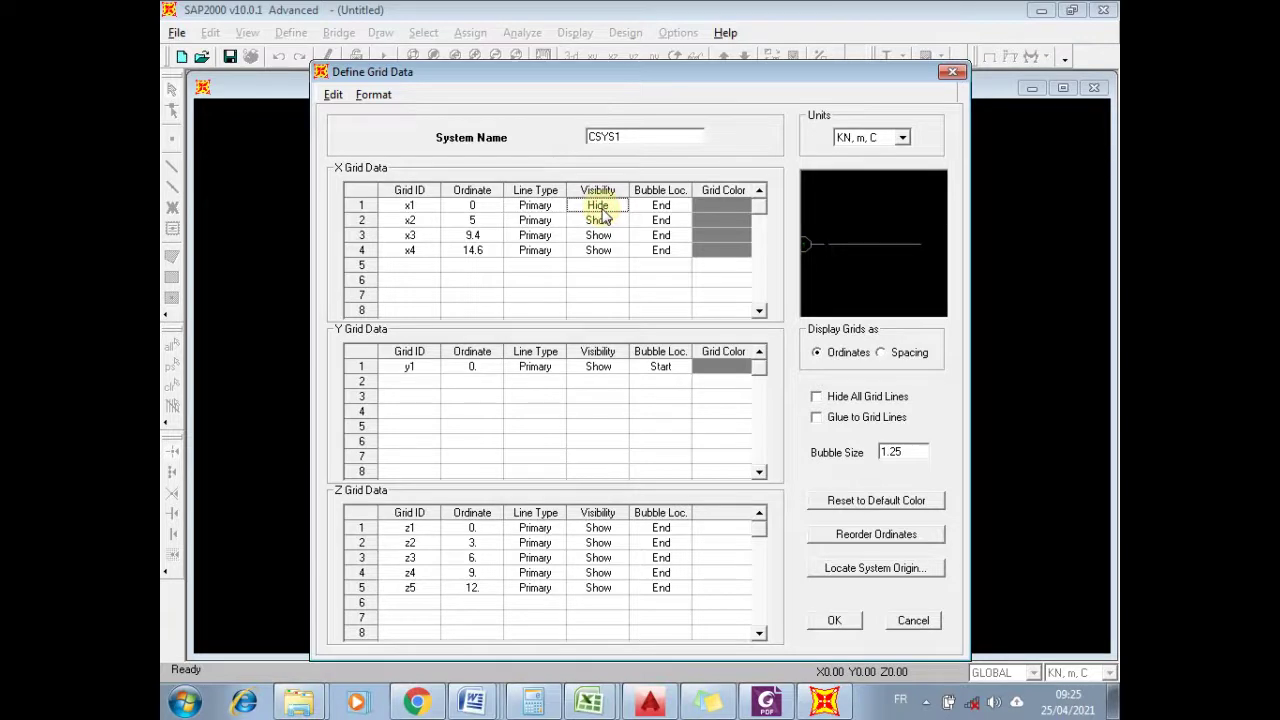
left_click(599, 207)
- Set the Z grid ordinates z2 to 4.08, z3 to 4.08+3.06, z4 to 7.14+3.06 and z5 to 10.2+3.06
left_click(479, 545)
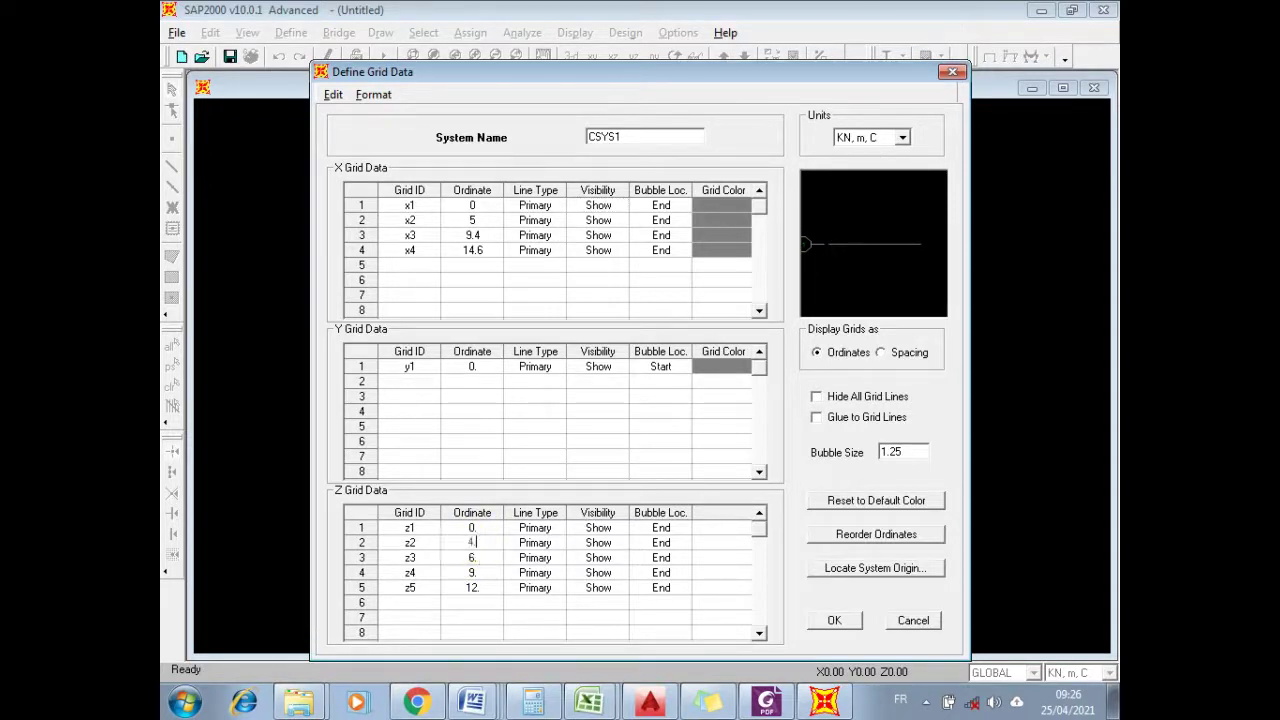
type("4.08")
left_click(489, 560)
type("4.08+3.06")
key("Return")
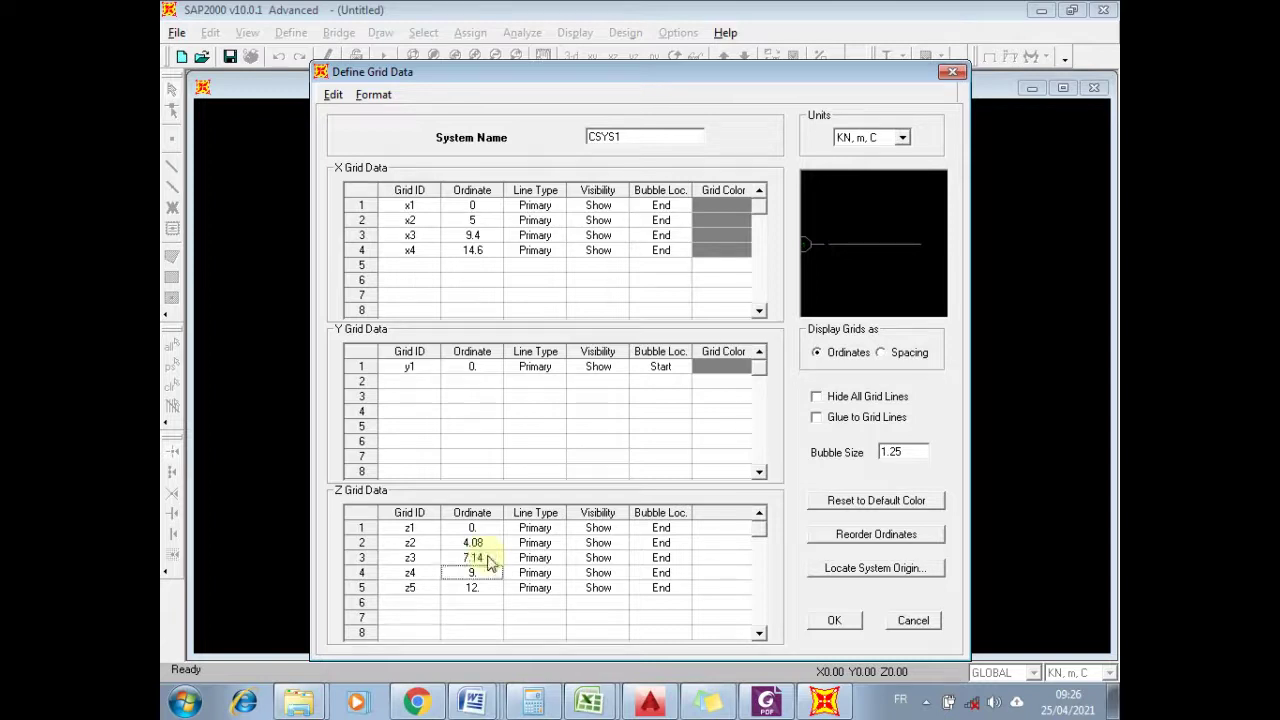
type("7.14+3.06")
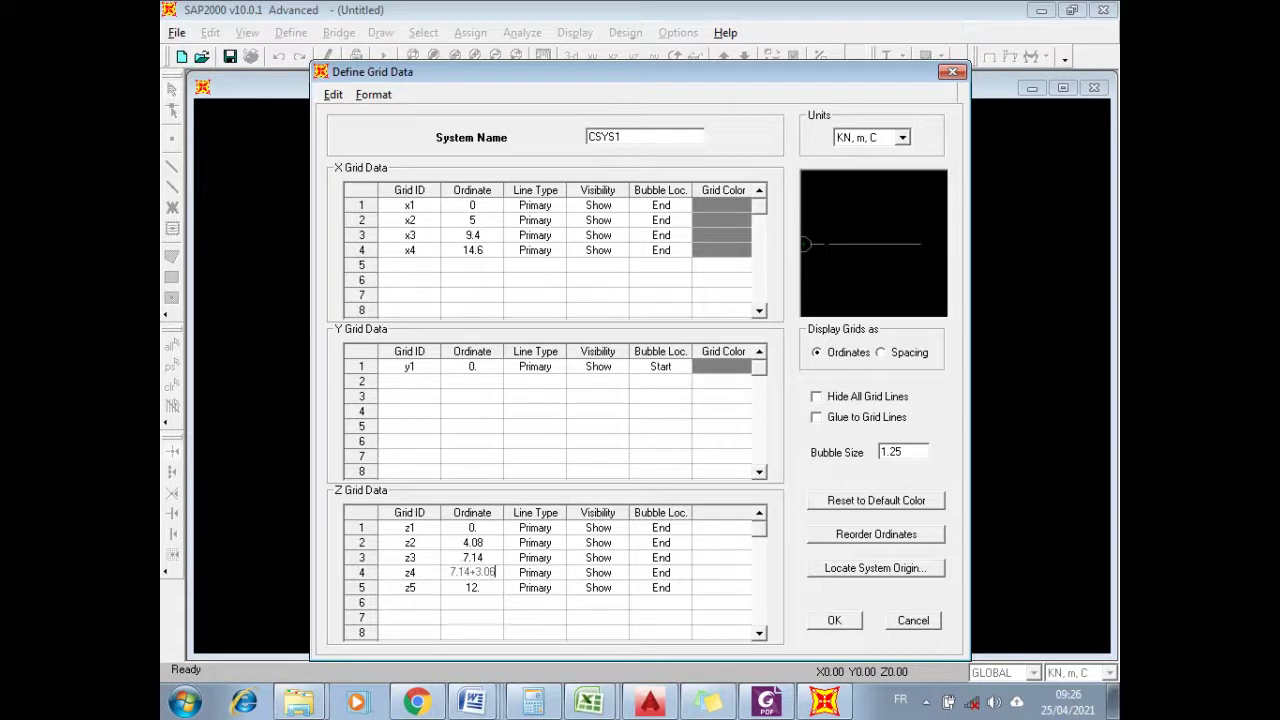
key("Return")
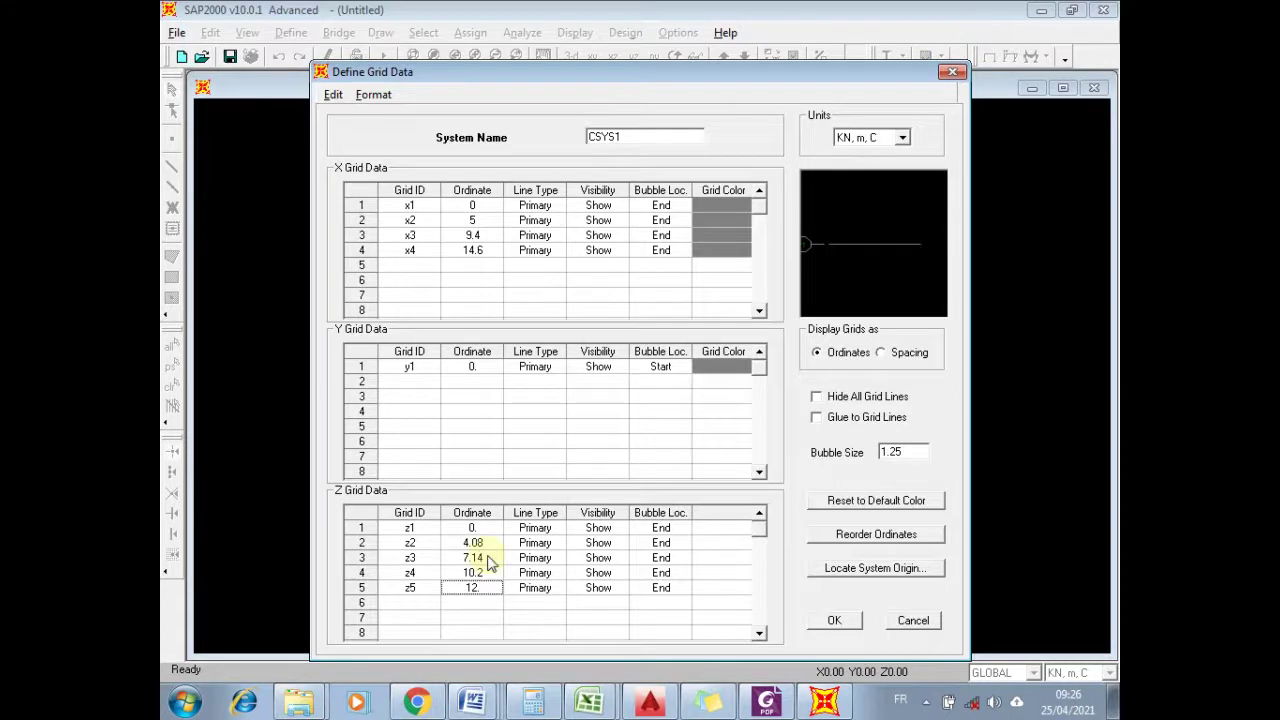
type("10.2+3.06")
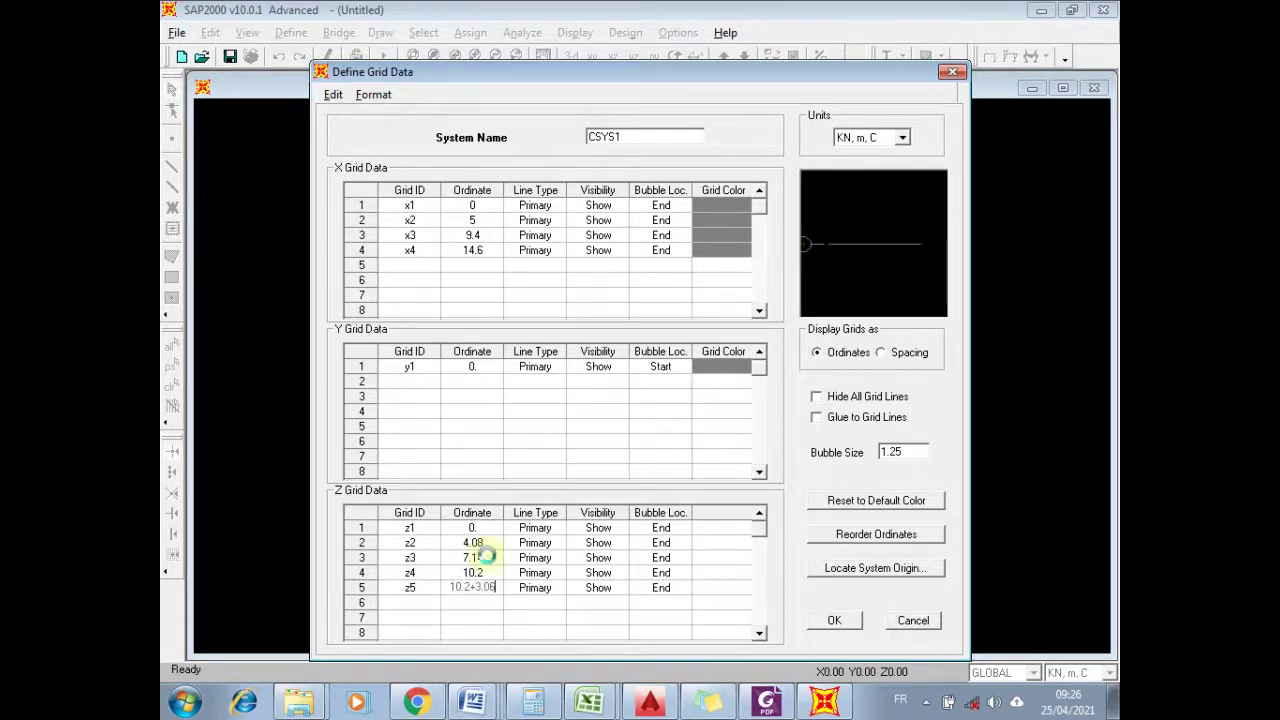
key("Return")
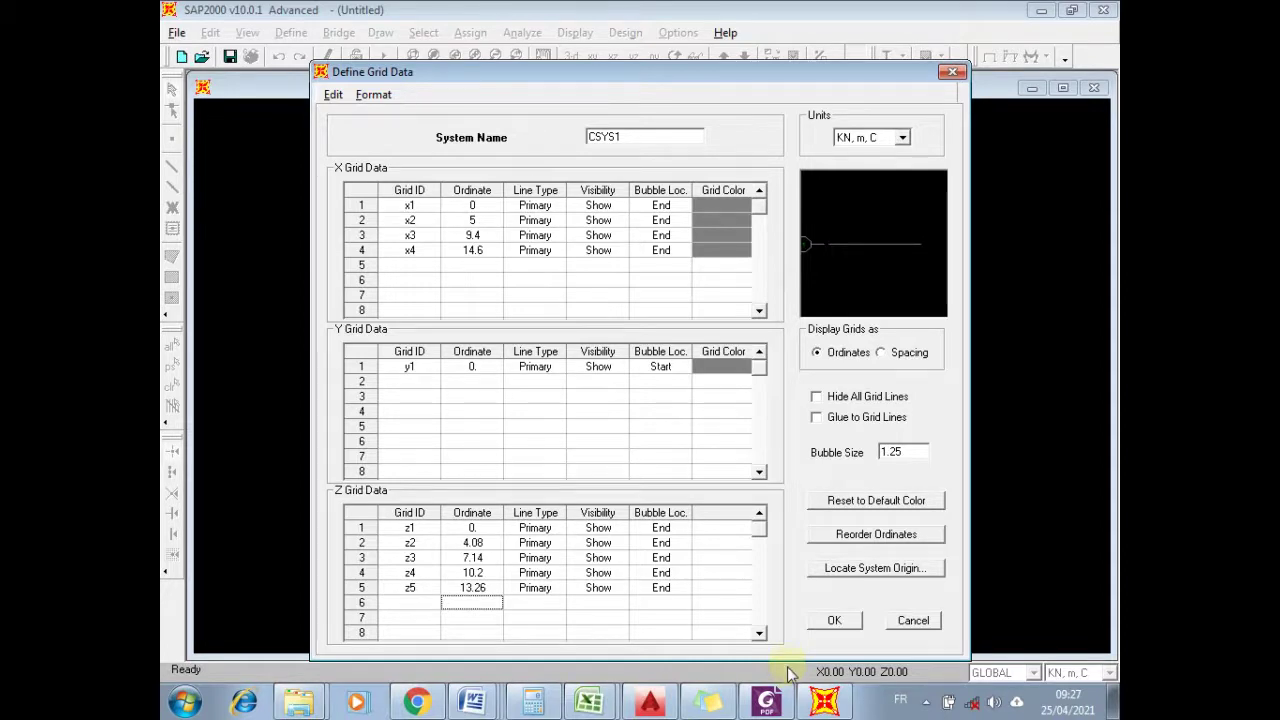
- Accept the grid data and generate the portal frame, keeping the W18X35 sections and the restraints
left_click(832, 620)
left_click(836, 619)
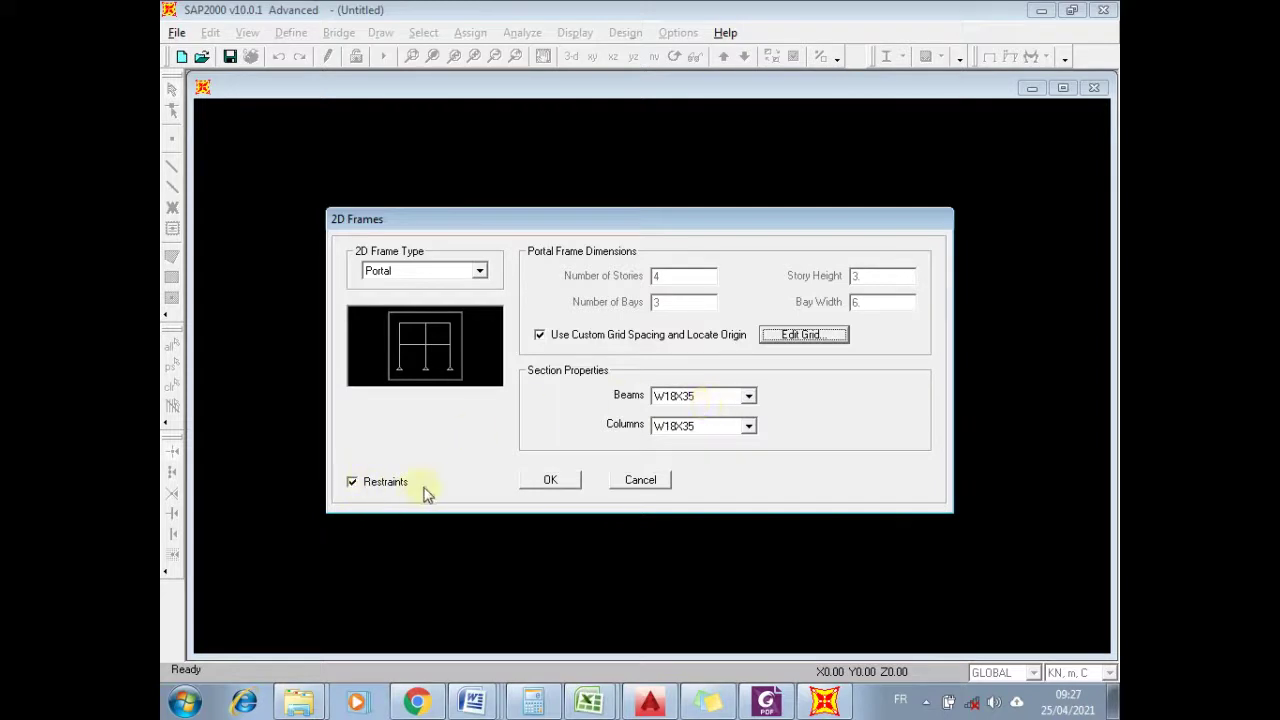
left_click(549, 481)
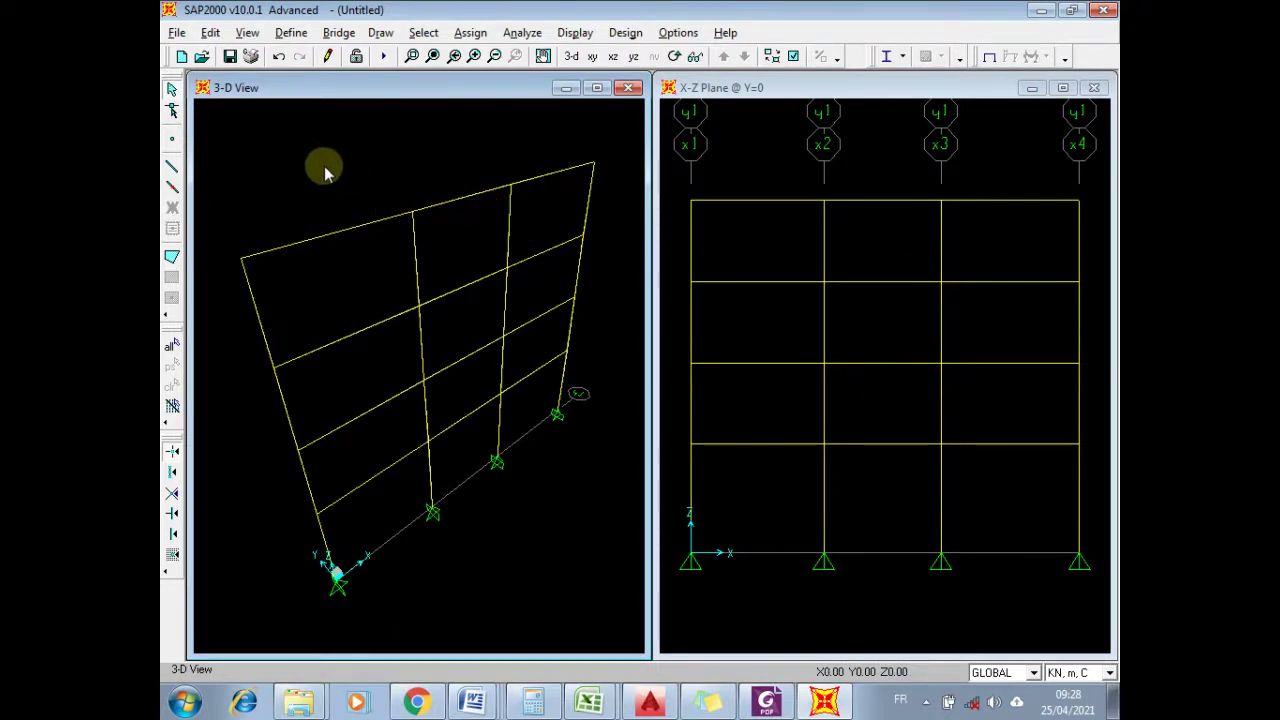
- Save the model as Portique in the TP-CAO-SG6 folder under Documents
left_click(176, 33)
left_click(176, 34)
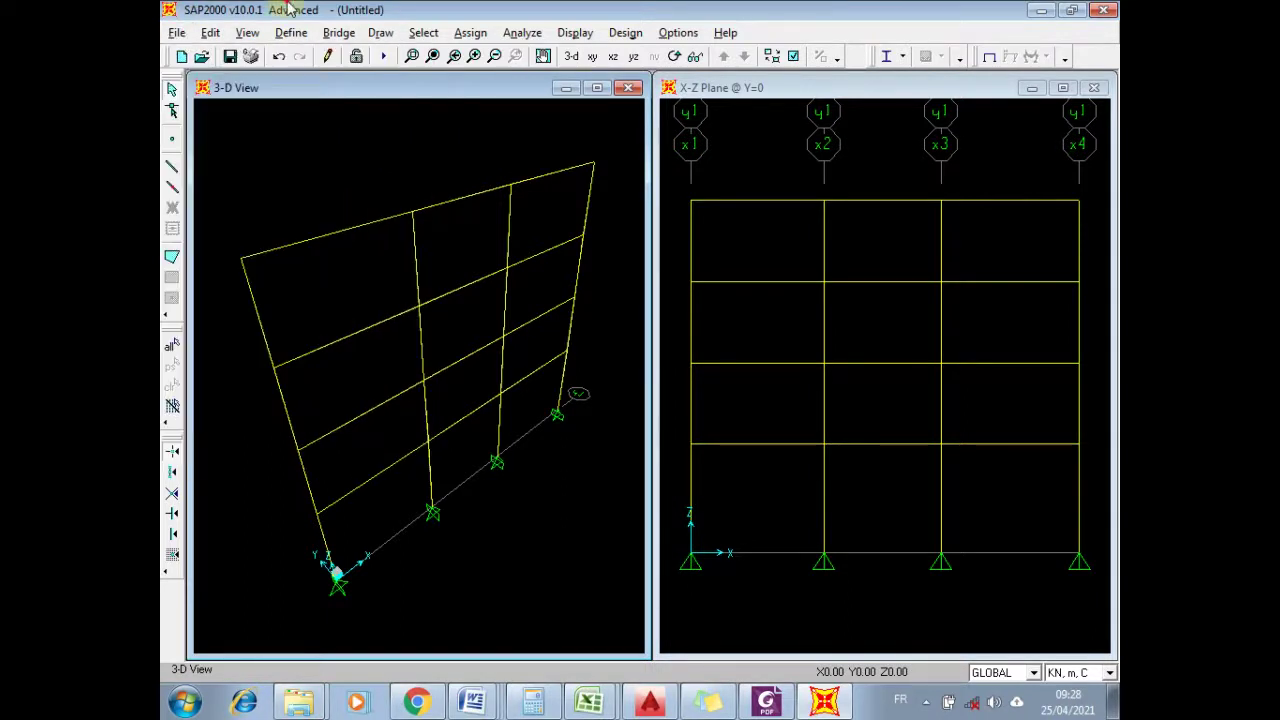
left_click(176, 34)
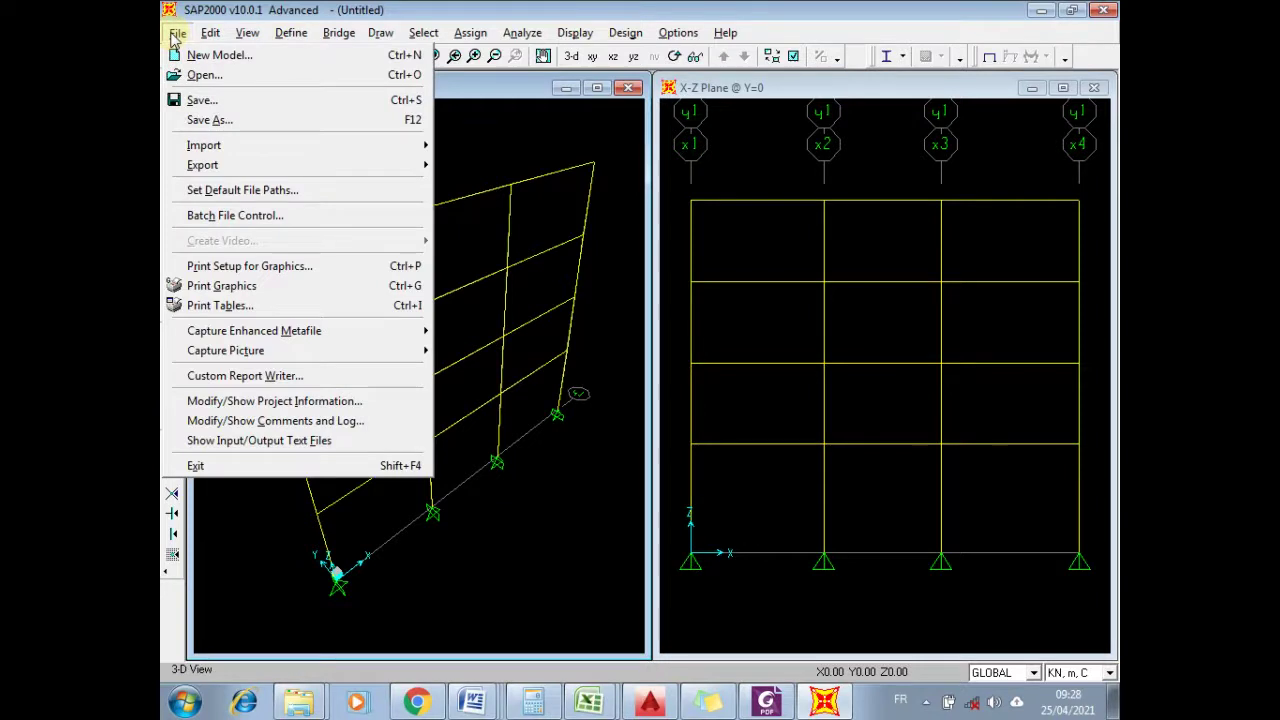
left_click(200, 100)
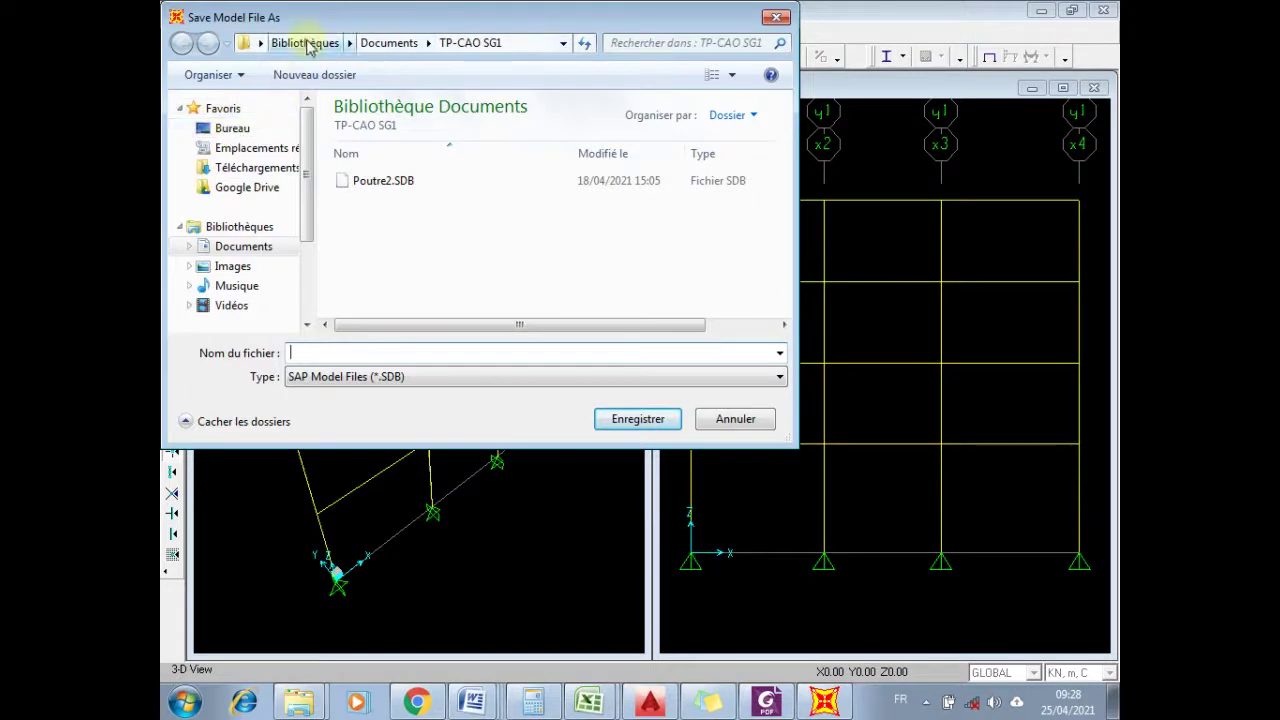
left_click(388, 43)
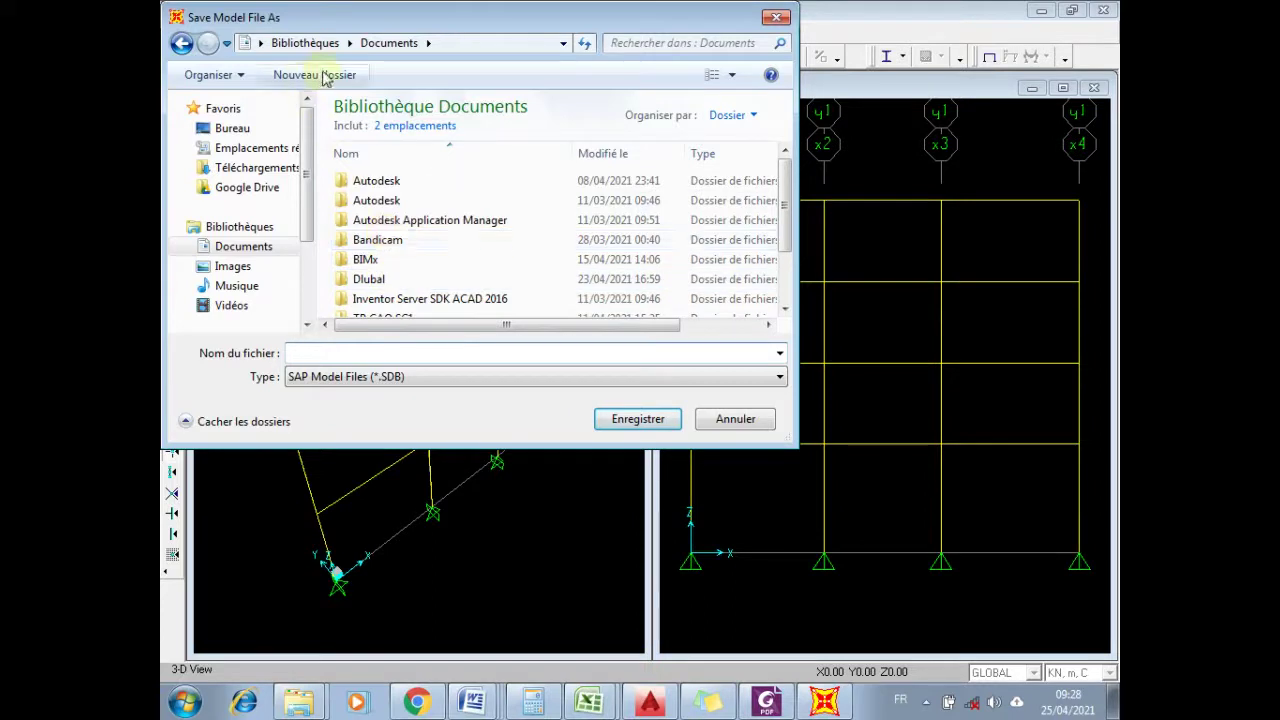
left_click(372, 316)
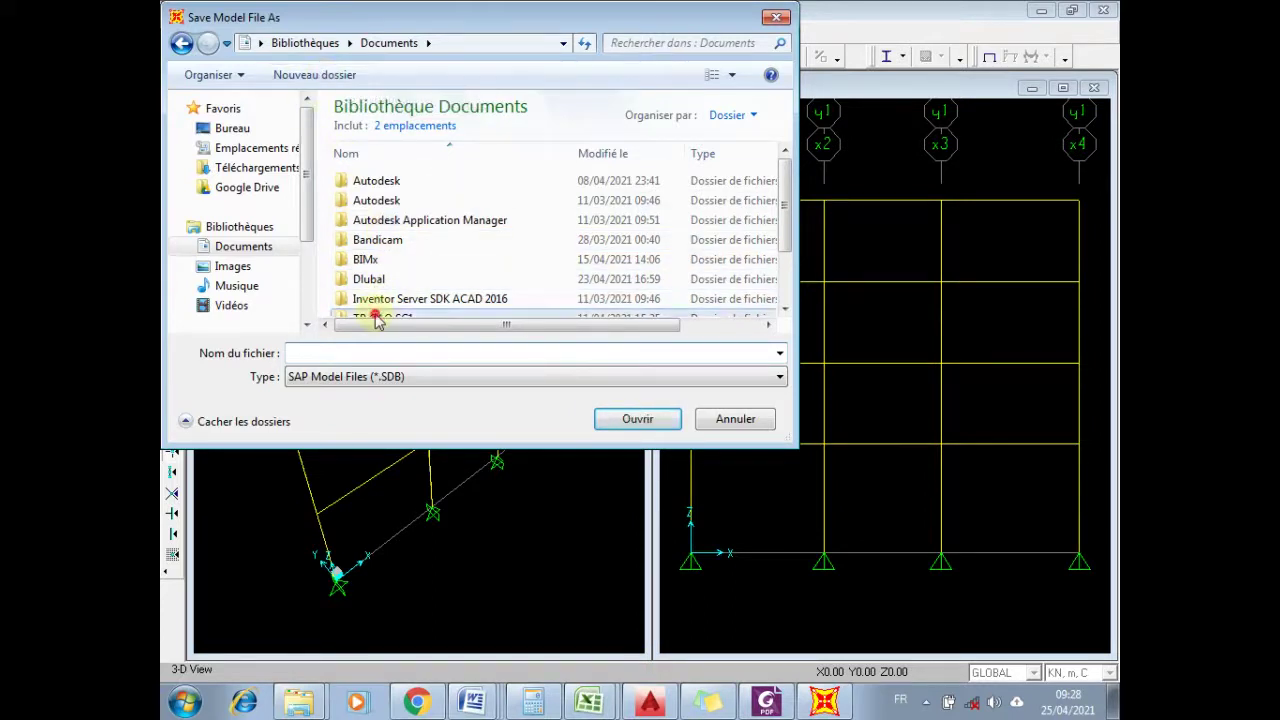
scroll(374, 300, "down", 1)
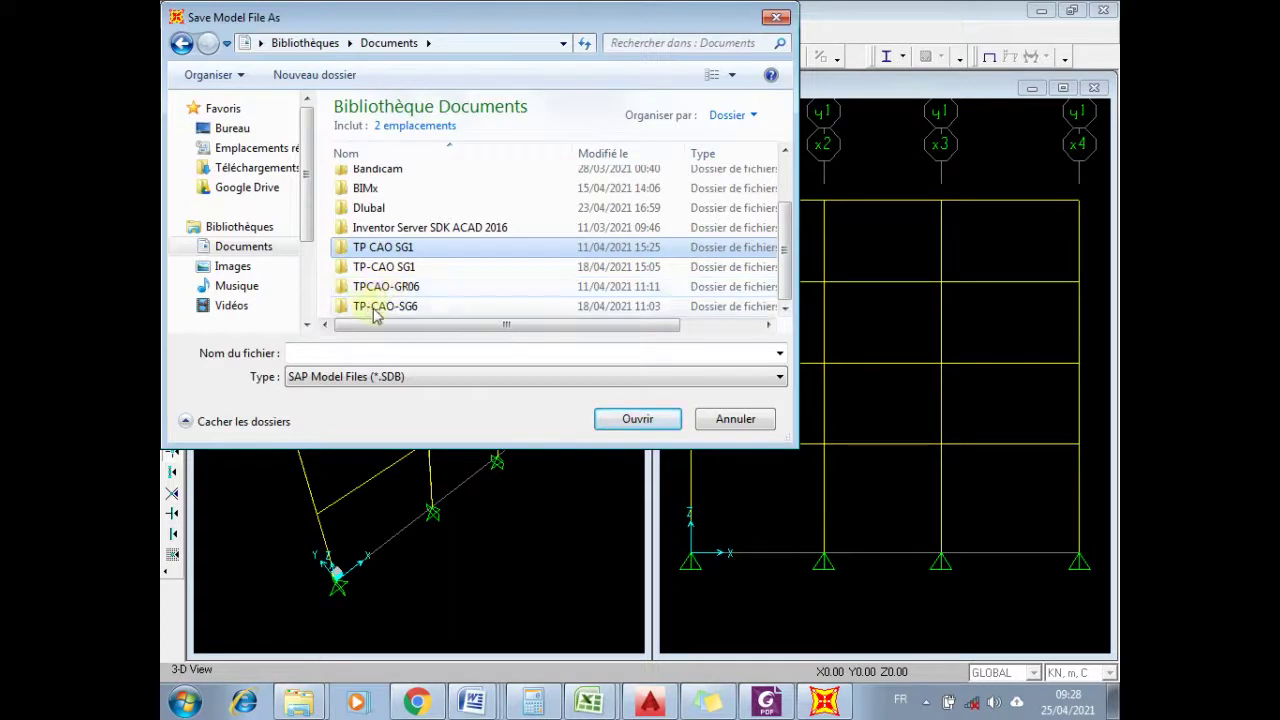
double_click(388, 312)
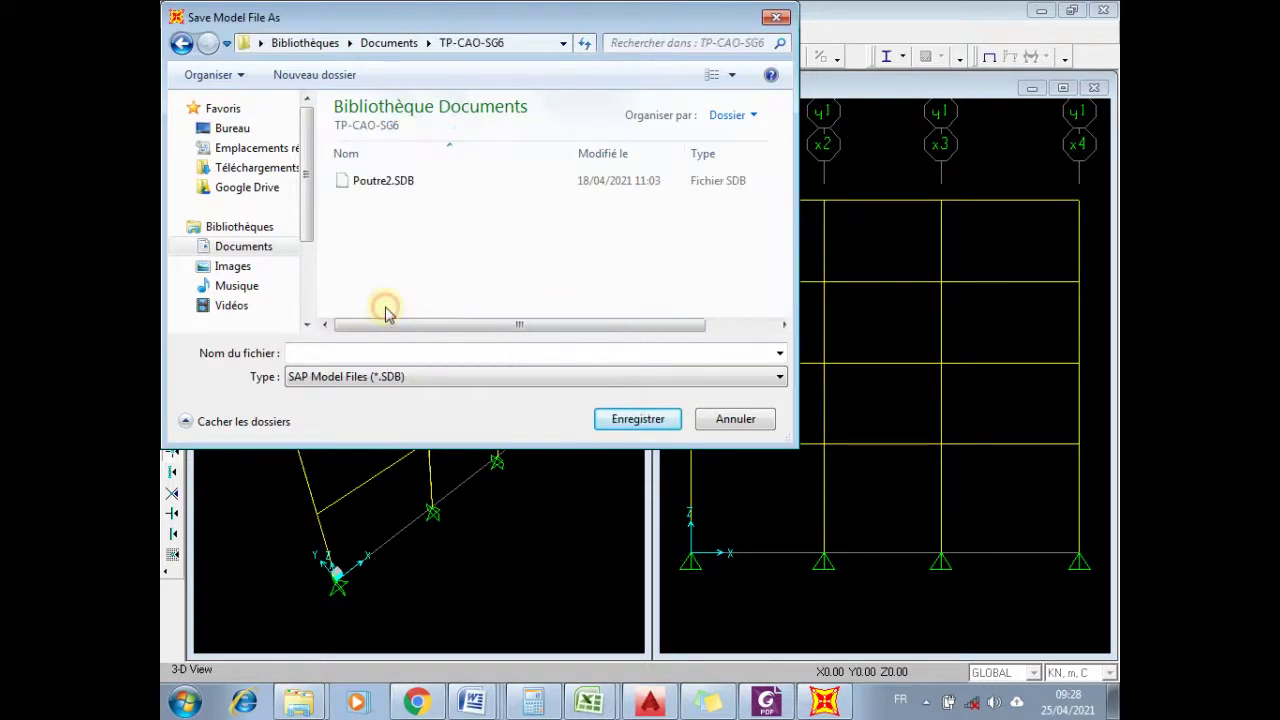
left_click(331, 352)
type("P")
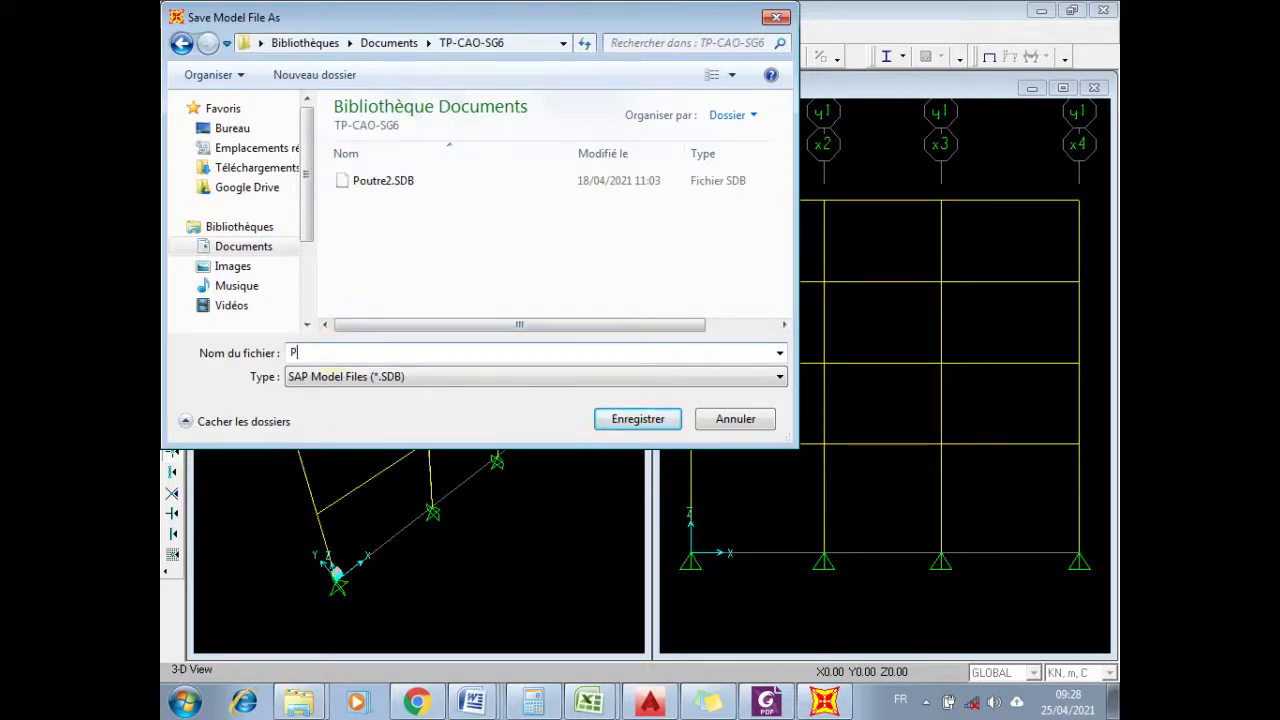
type("ortique")
left_click(634, 418)
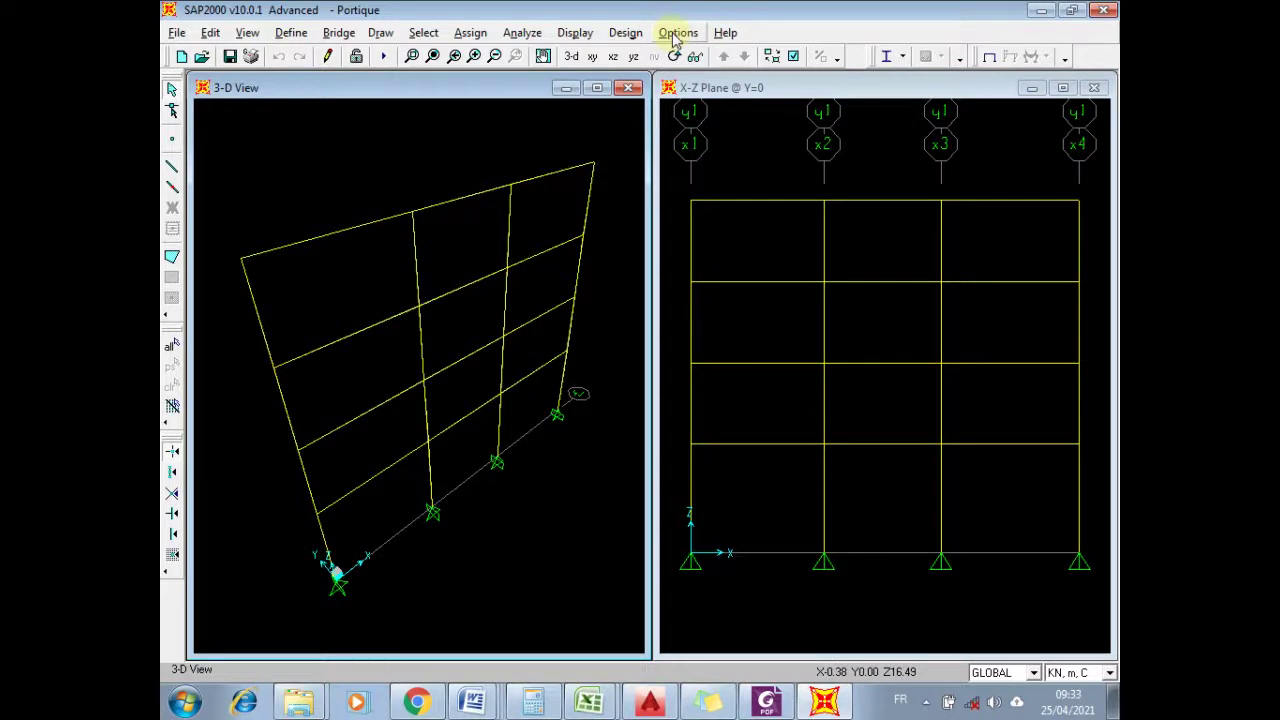
- Reduce the display to one window showing only the 3-D view
left_click(677, 33)
mouse_move(759, 129)
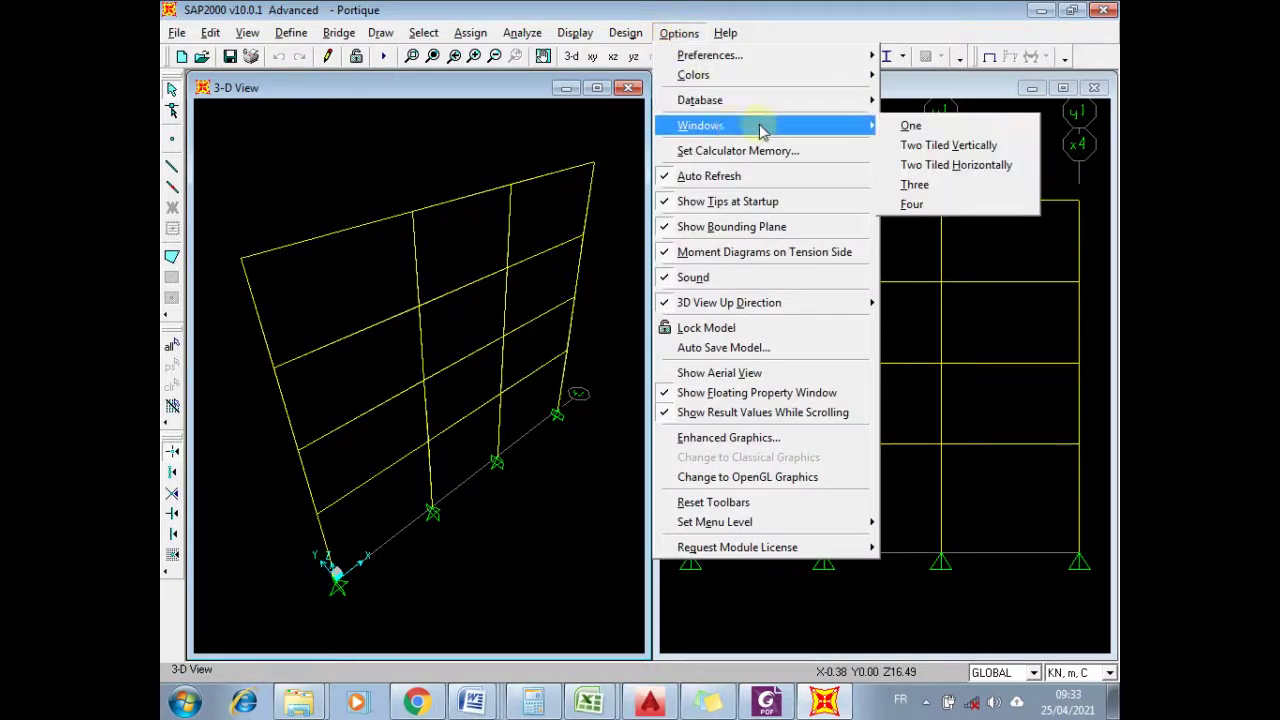
left_click(957, 128)
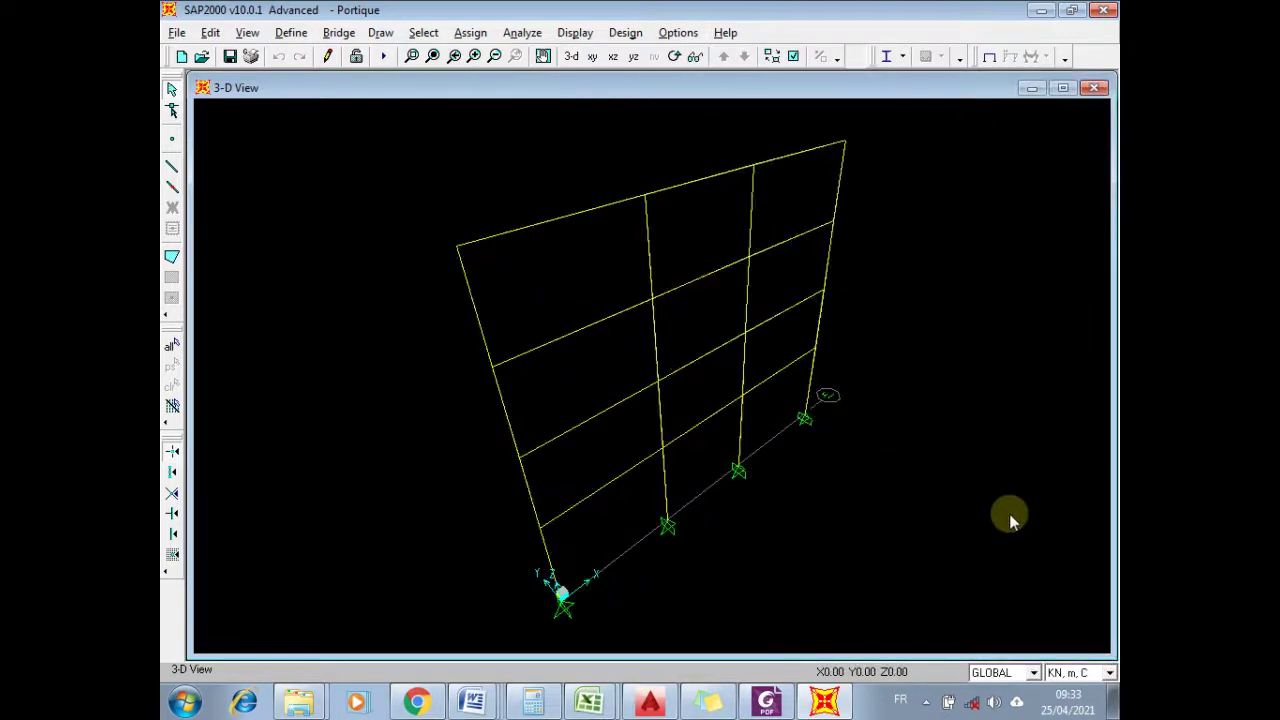
- Show the frame in the X-Z plane and set the concrete frame design code to EUROCODE 2-1992
left_click(613, 58)
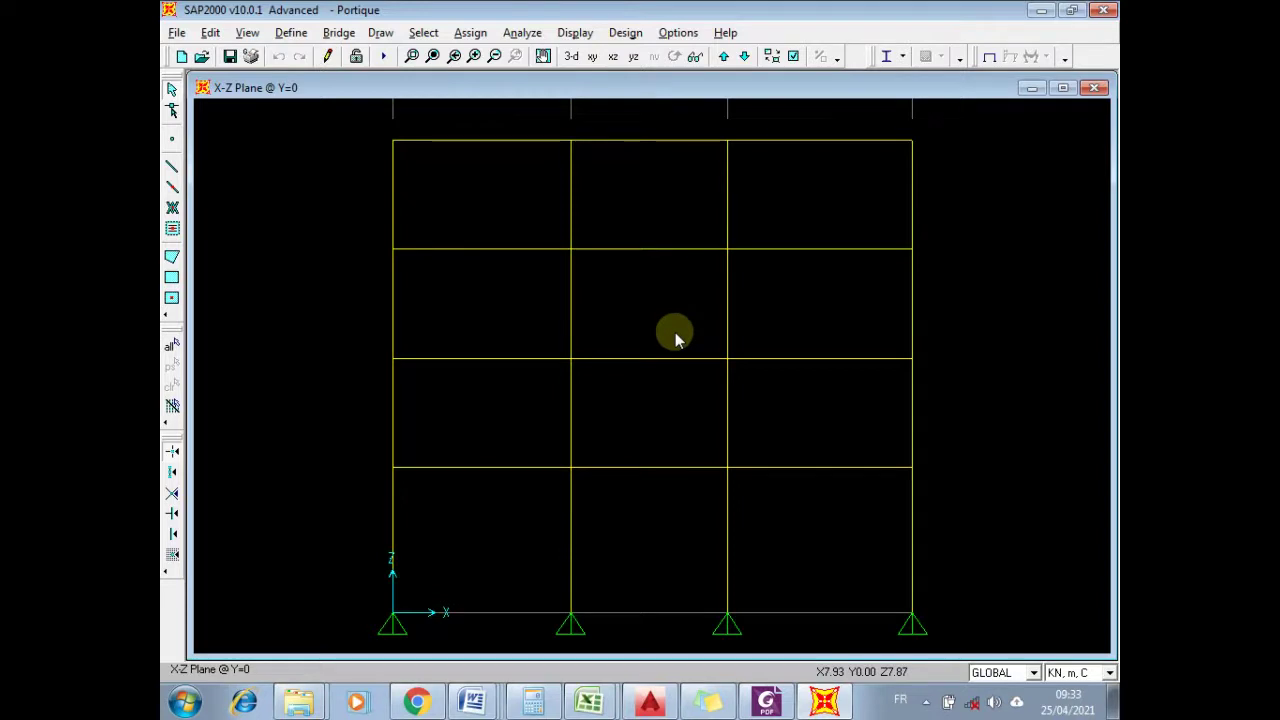
mouse_move(650, 10)
left_click(677, 33)
mouse_move(752, 55)
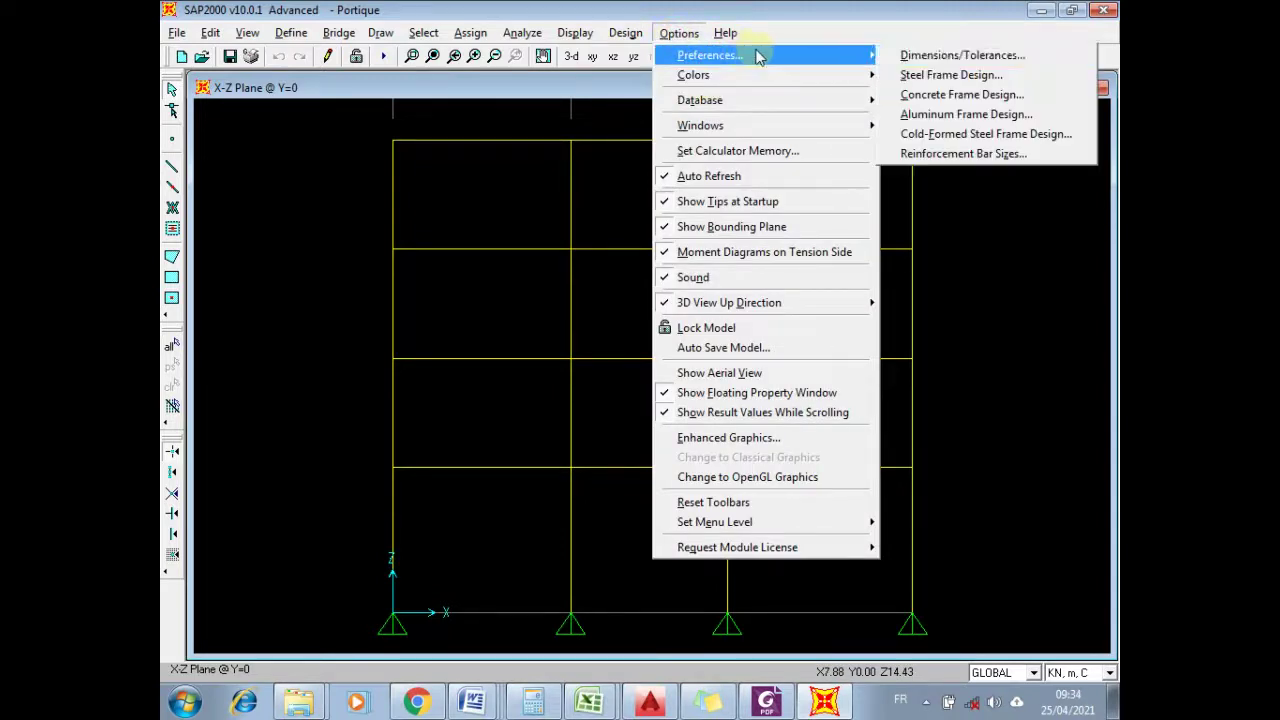
left_click(960, 95)
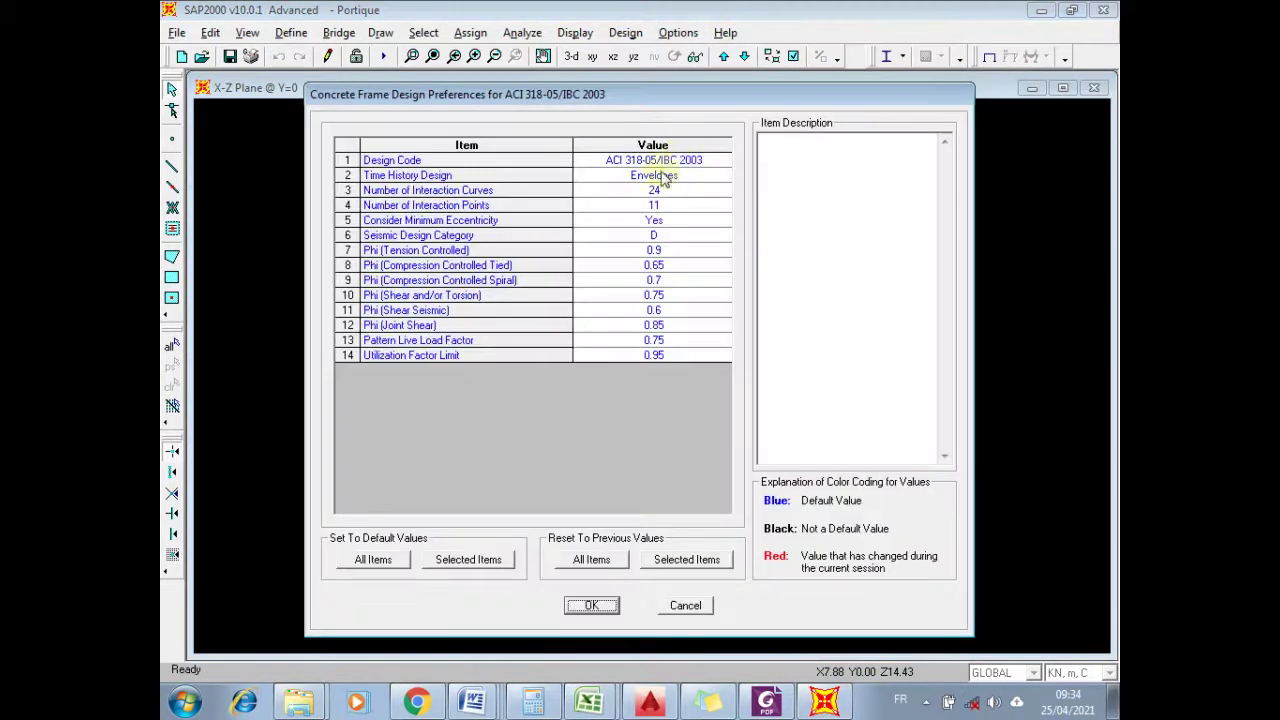
left_click(700, 163)
left_click(703, 163)
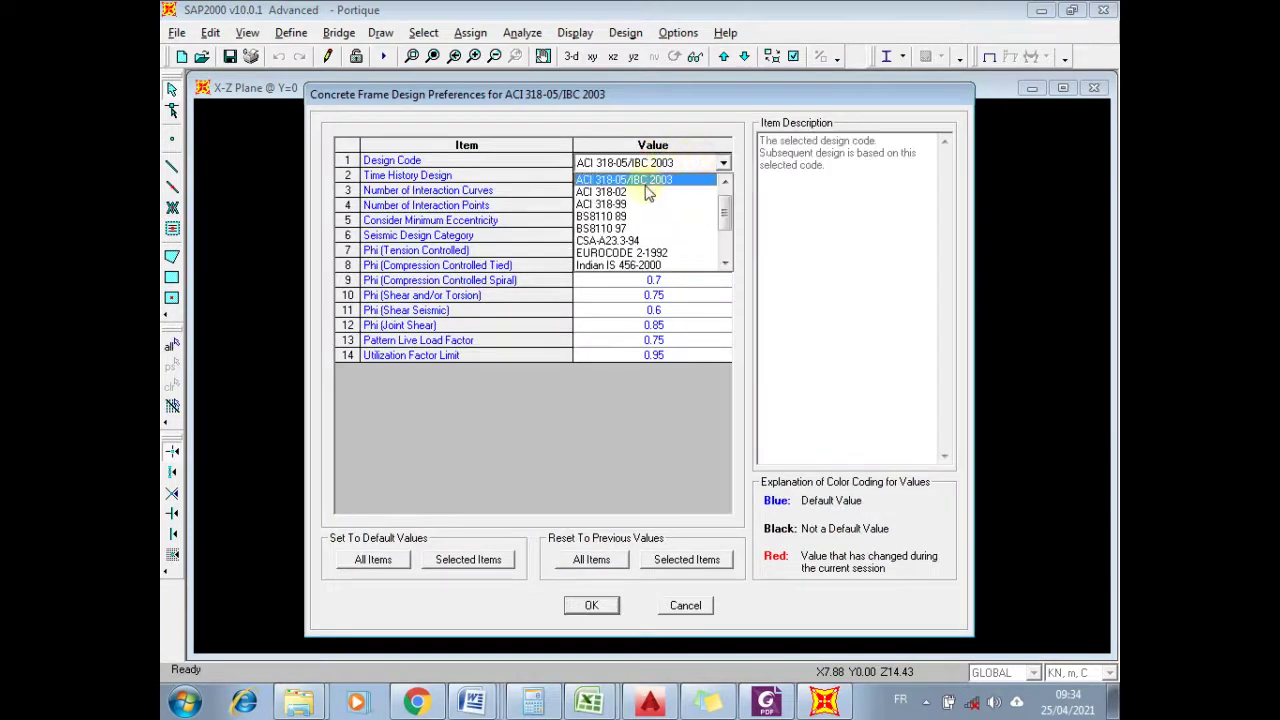
left_click(617, 253)
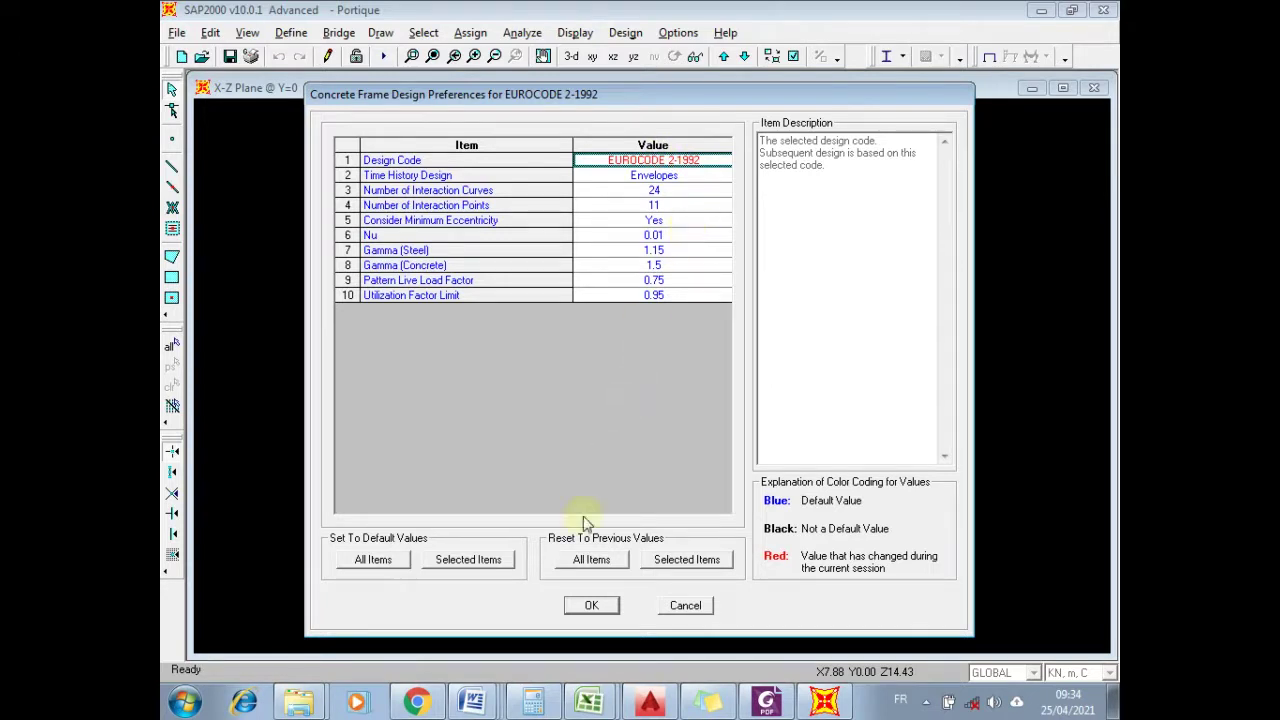
left_click(590, 605)
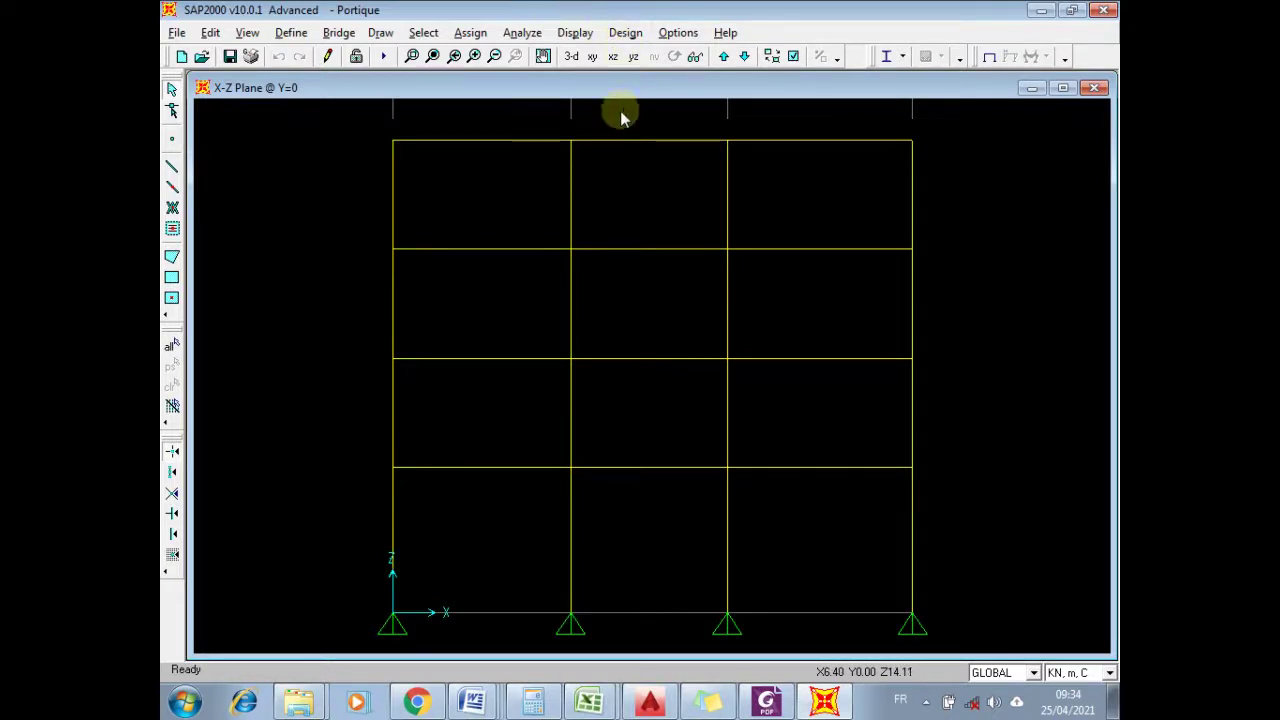
- Review the available steel frame design codes and close the preferences without changing the code
left_click(666, 37)
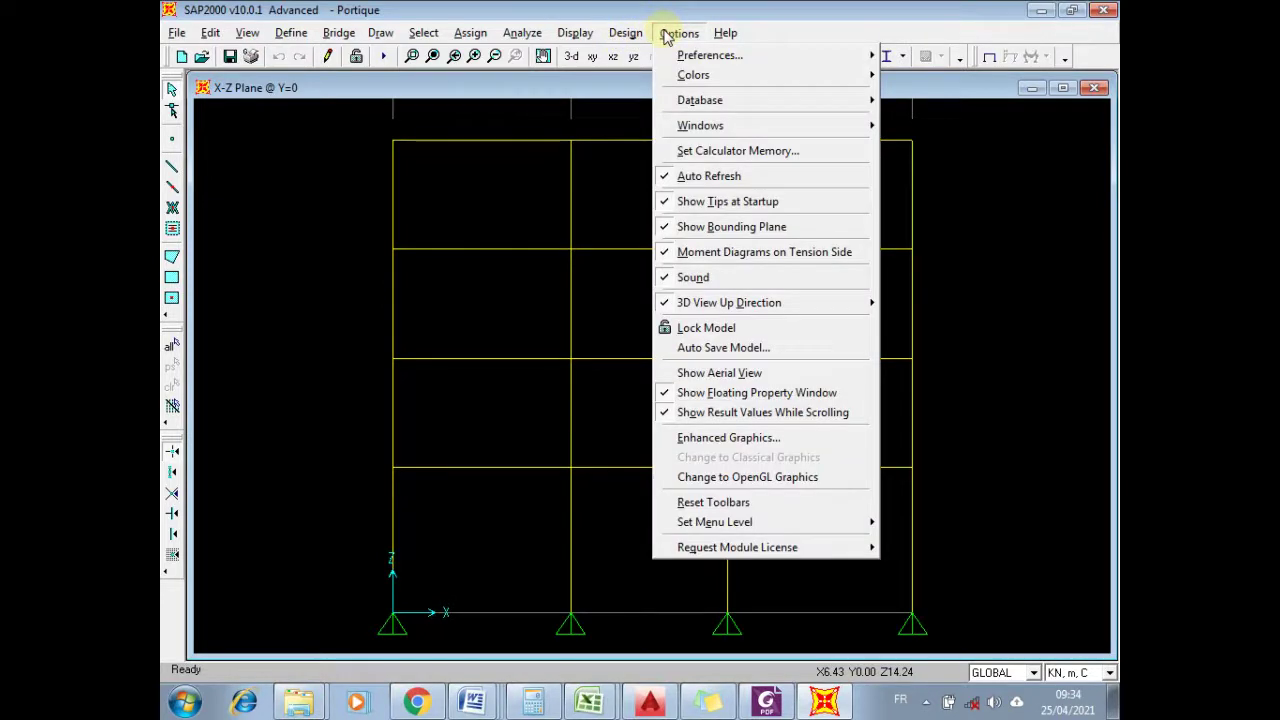
mouse_move(678, 53)
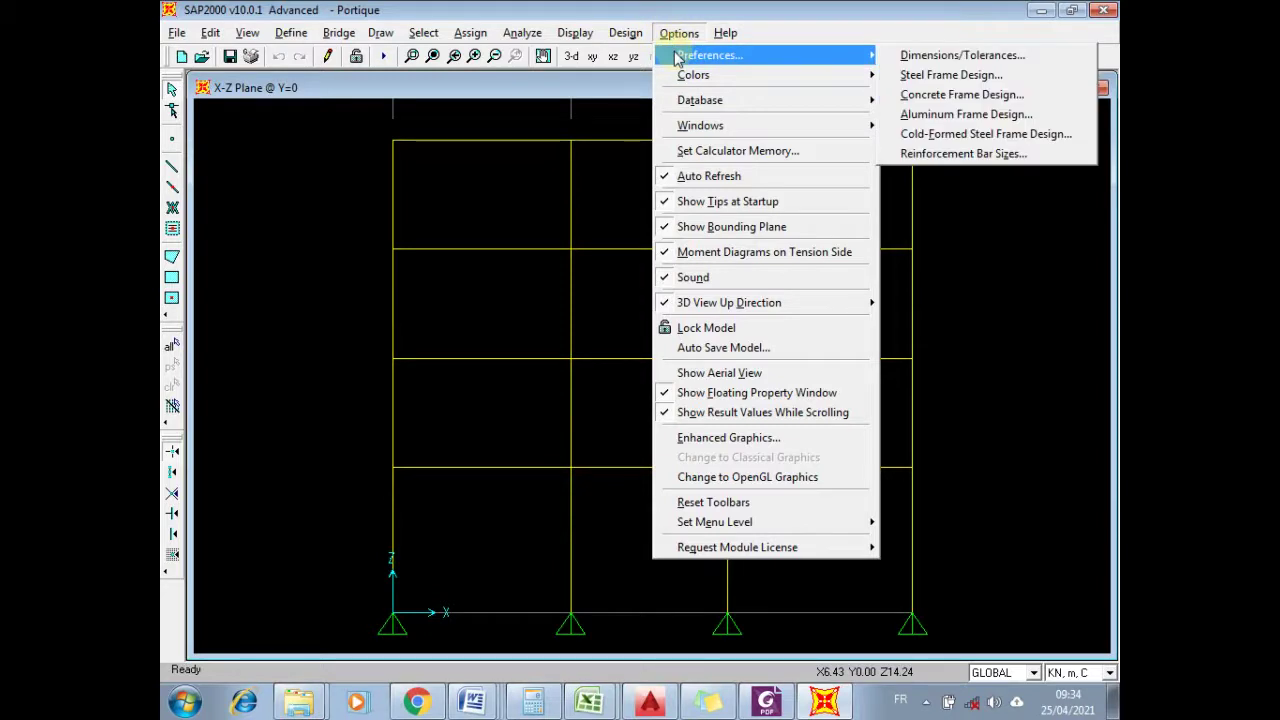
left_click(935, 76)
left_click(648, 162)
left_click(650, 162)
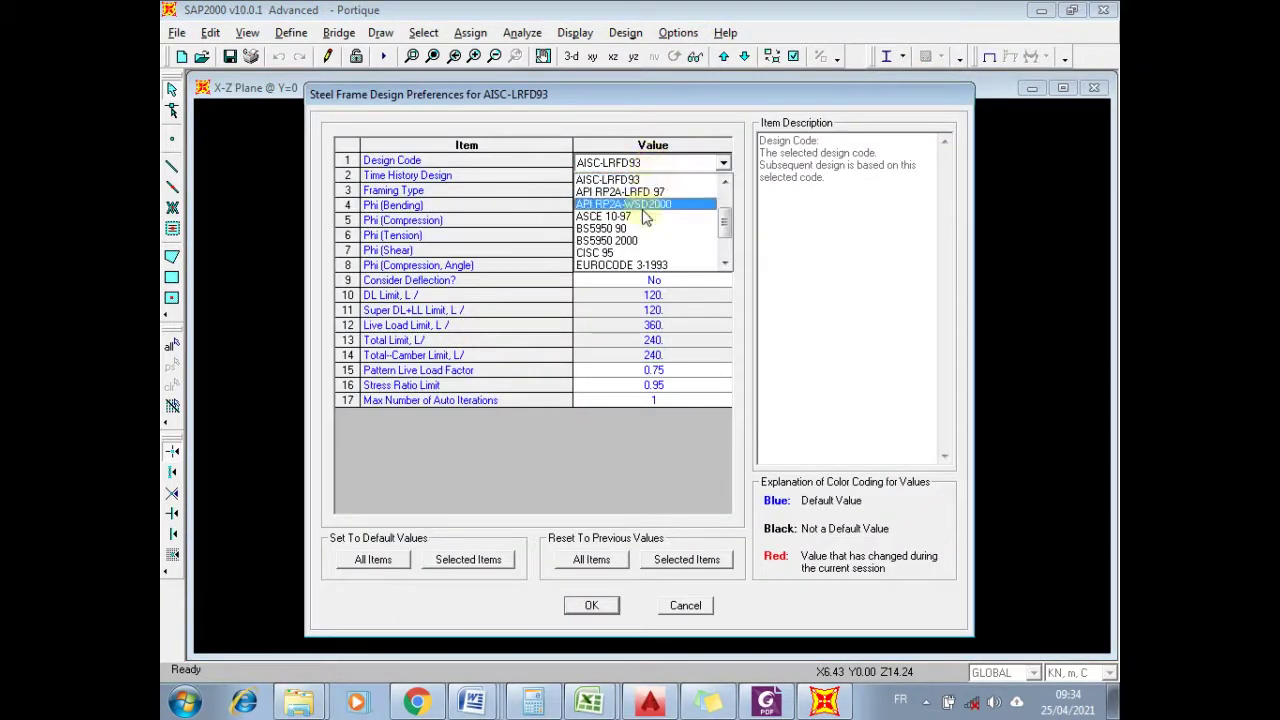
left_click(683, 106)
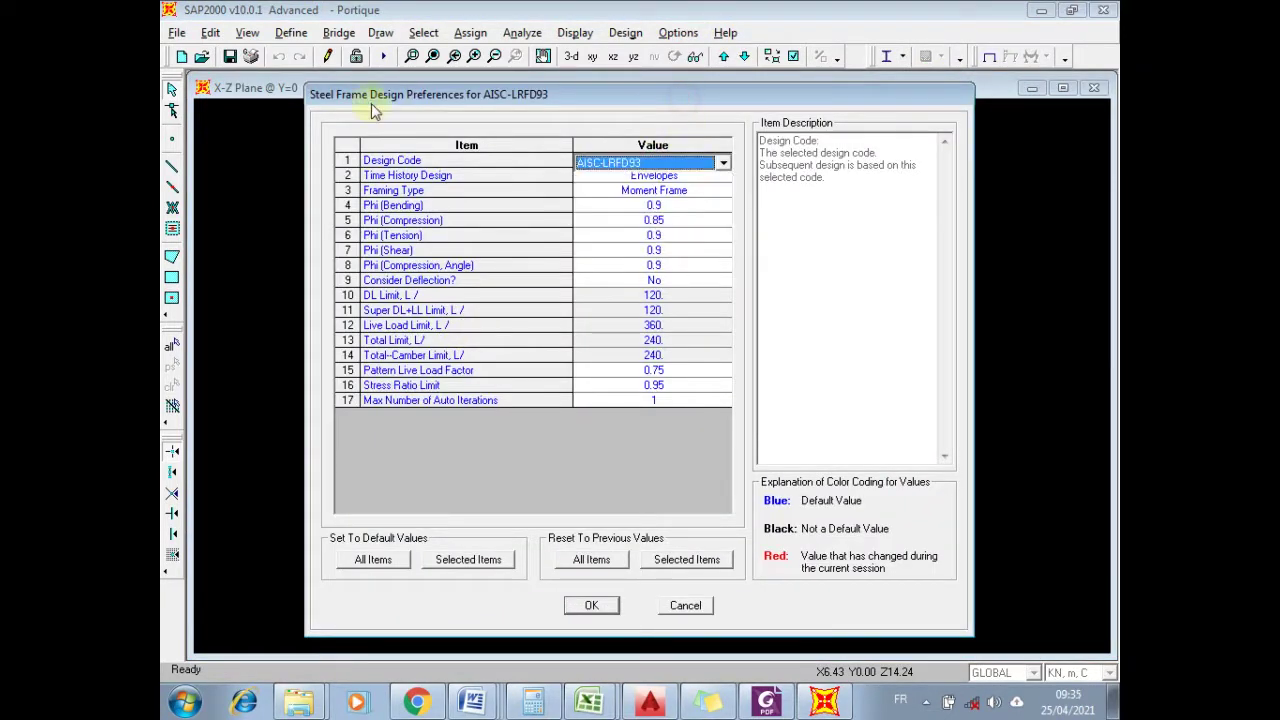
left_click(685, 605)
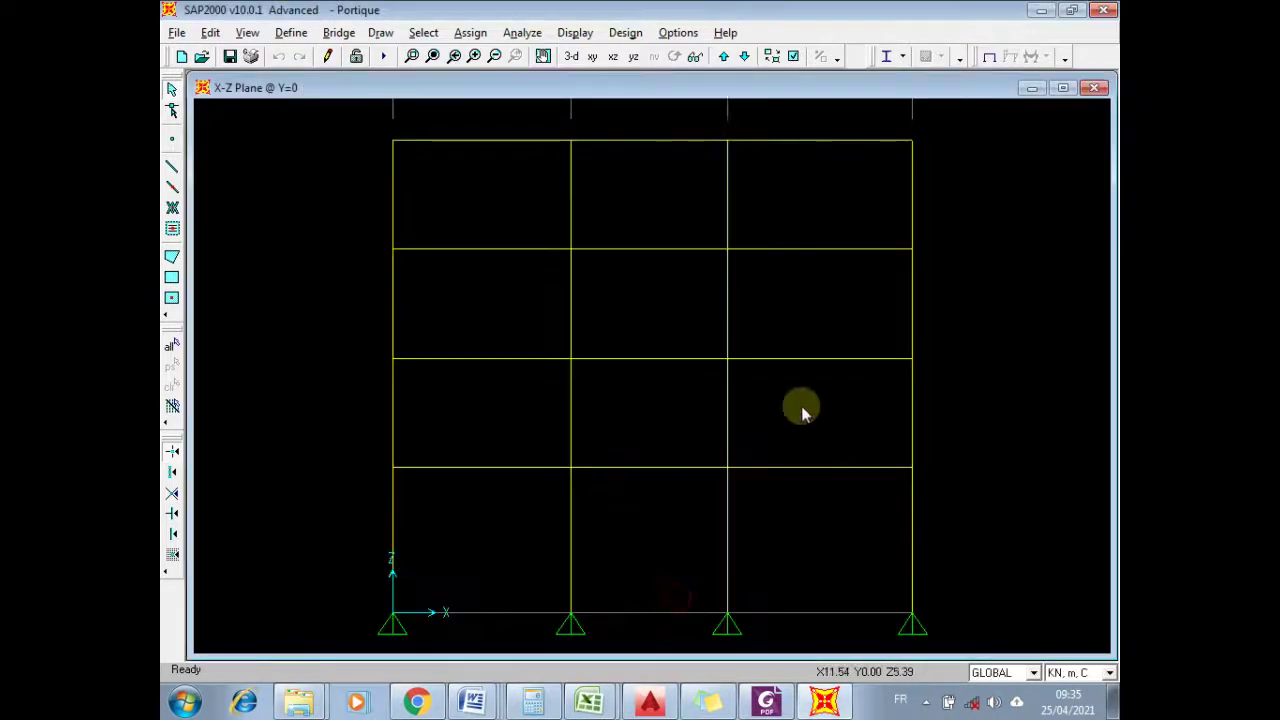
- Check the design code selected in the concrete frame design preferences
left_click(678, 32)
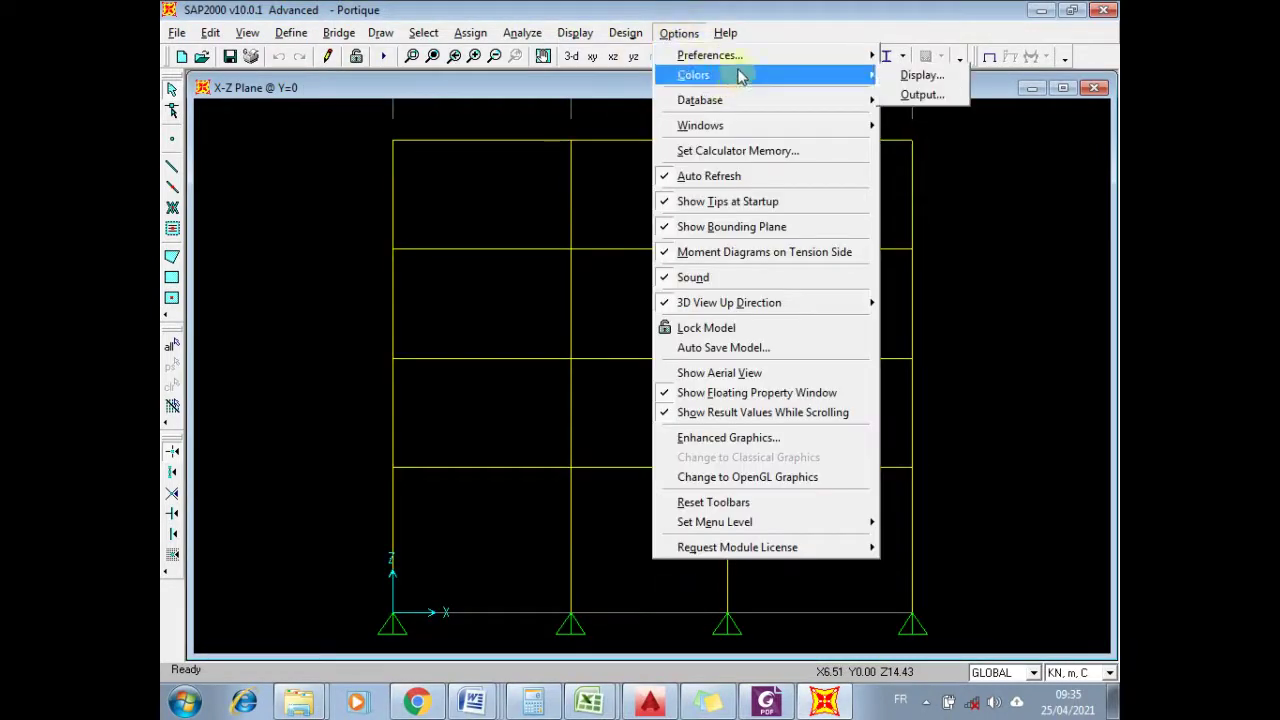
mouse_move(843, 52)
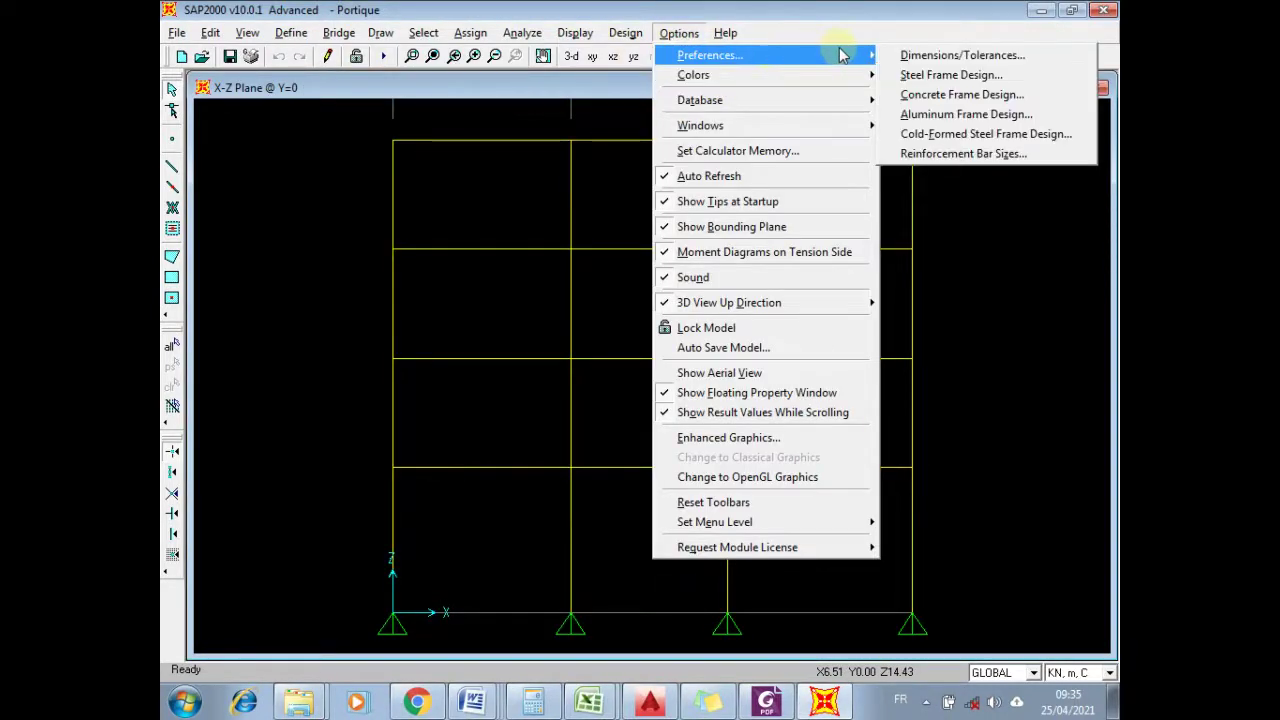
left_click(924, 95)
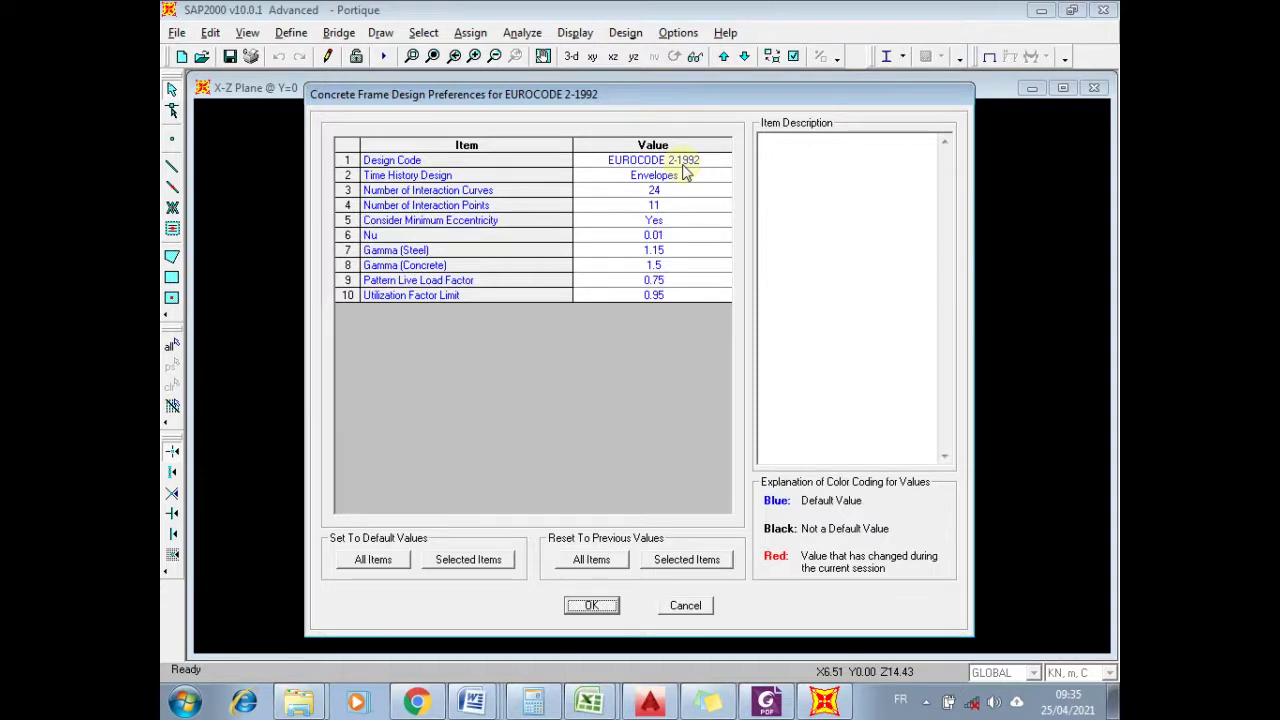
left_click(600, 607)
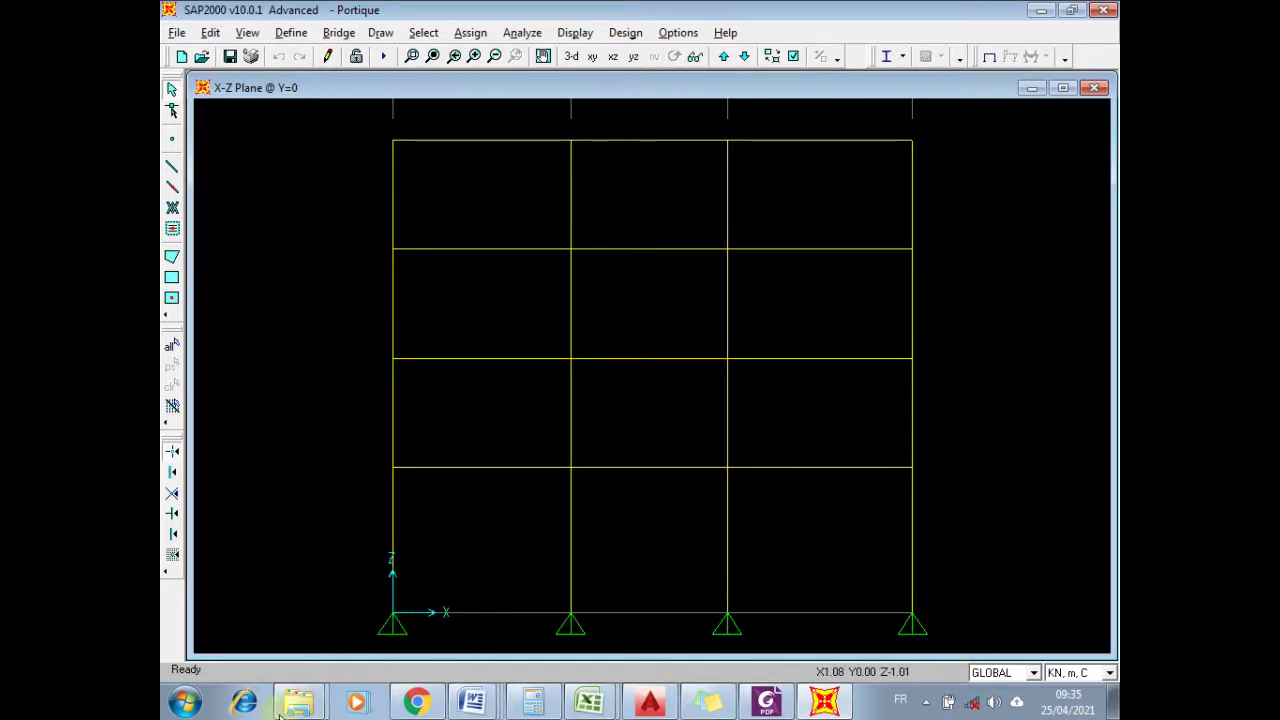
- Check the base supports on the frame drawing in the FICHE TP_N°2 Word sheet and return to SAP2000
left_click(472, 703)
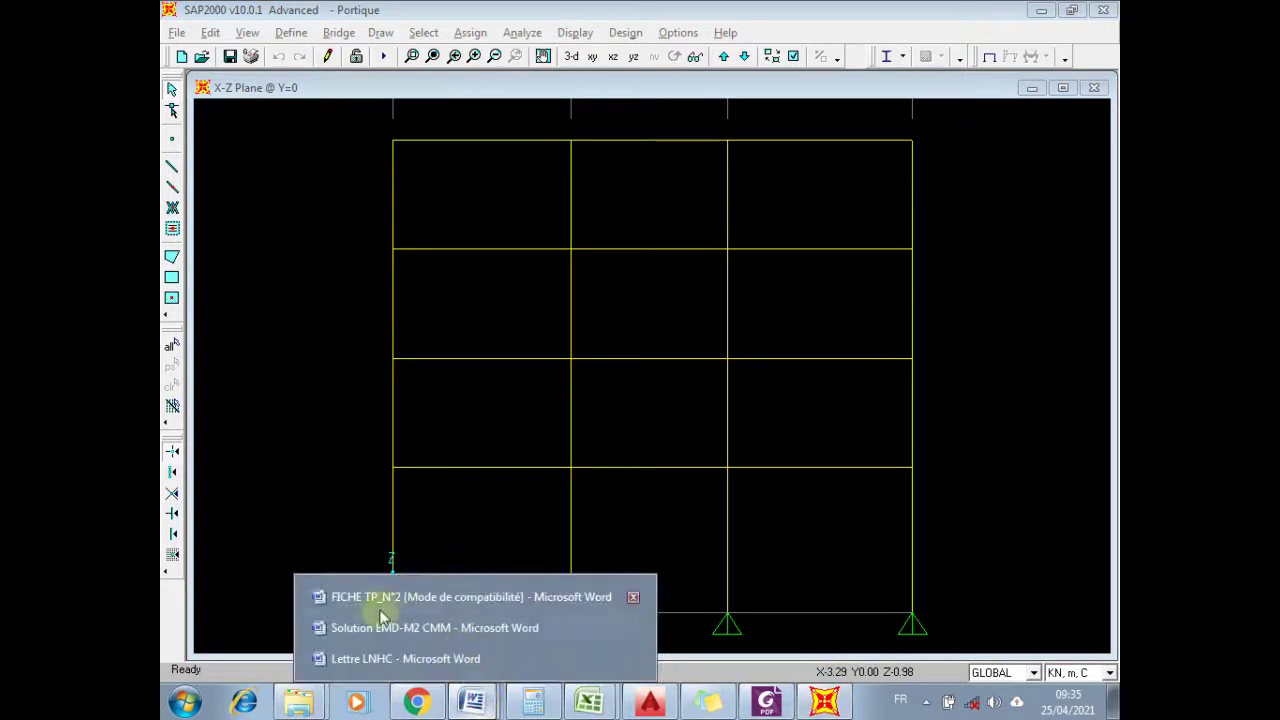
left_click(386, 606)
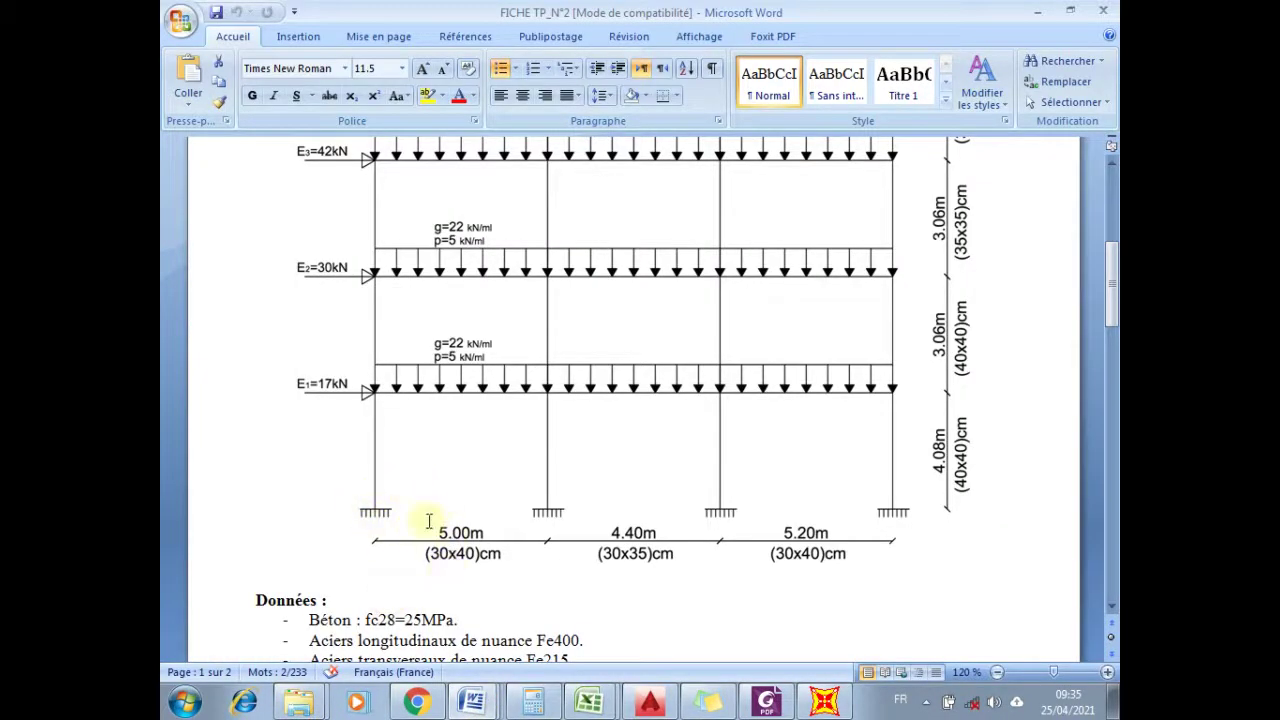
left_click(824, 703)
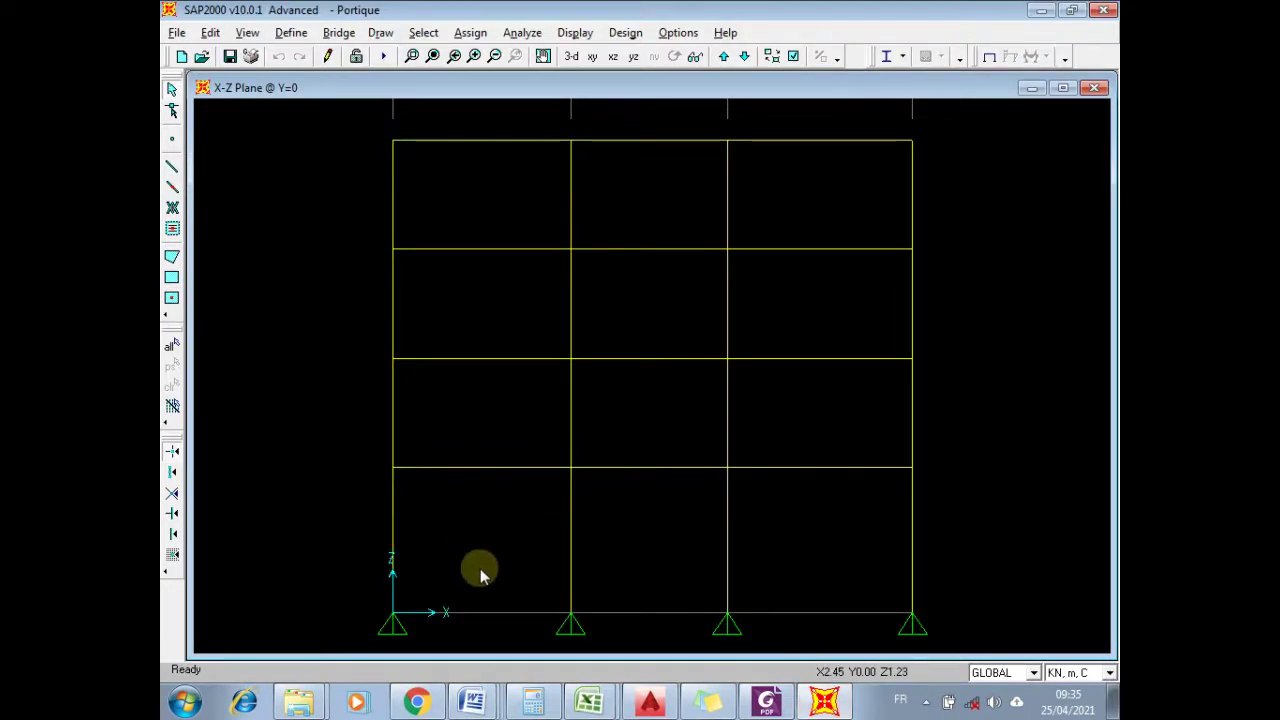
- Assign fixed restraints to the four base joints, restraining translations and rotations 1, 2 and 3
left_click(392, 612)
left_click(570, 612)
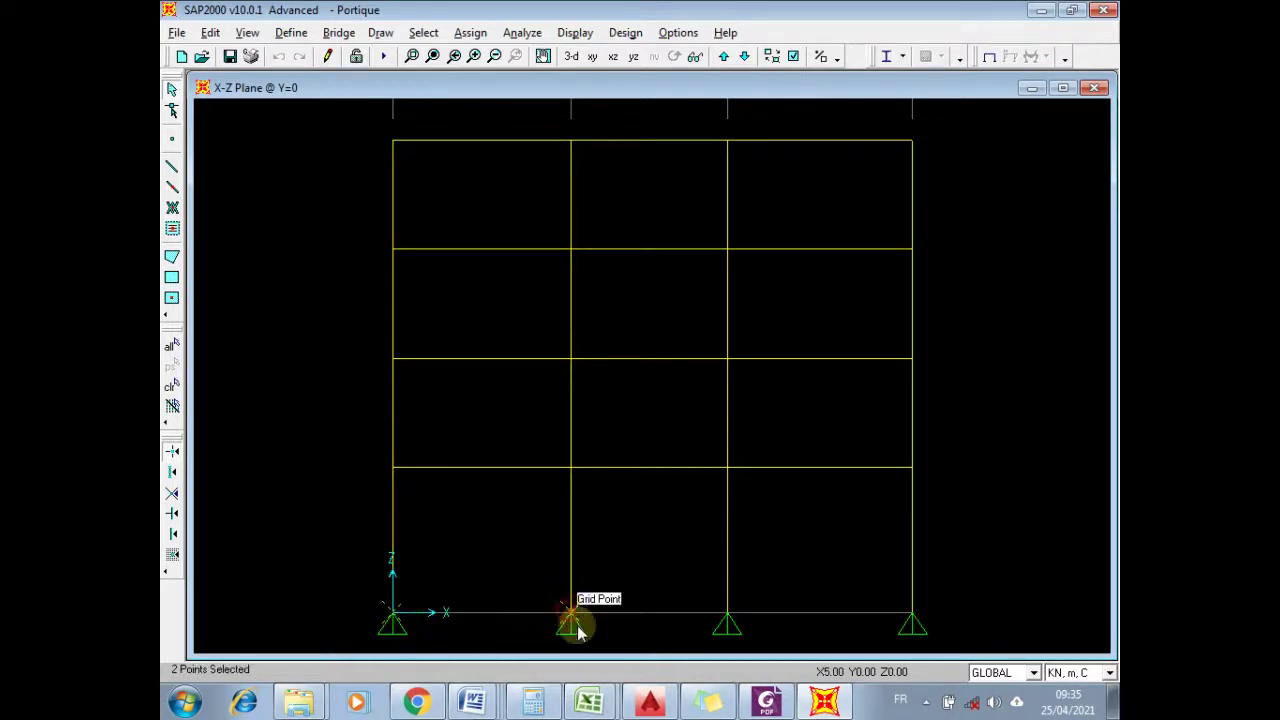
left_click(730, 614)
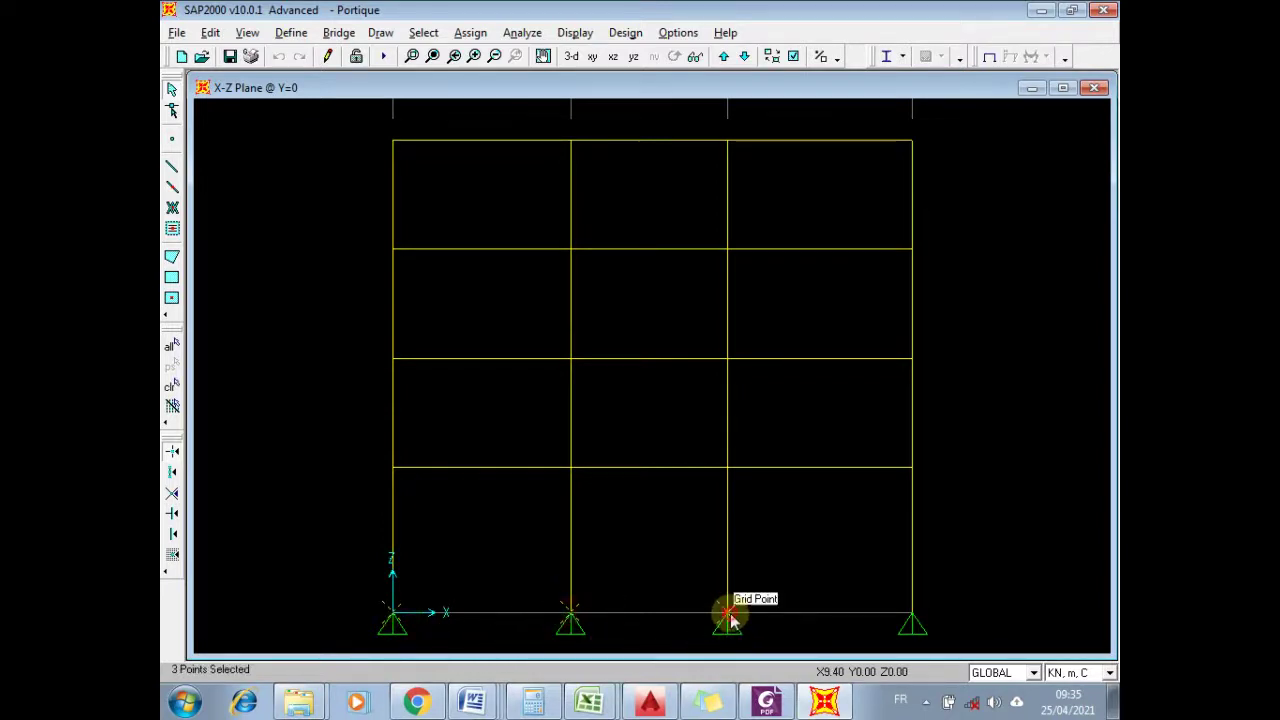
left_click(910, 609)
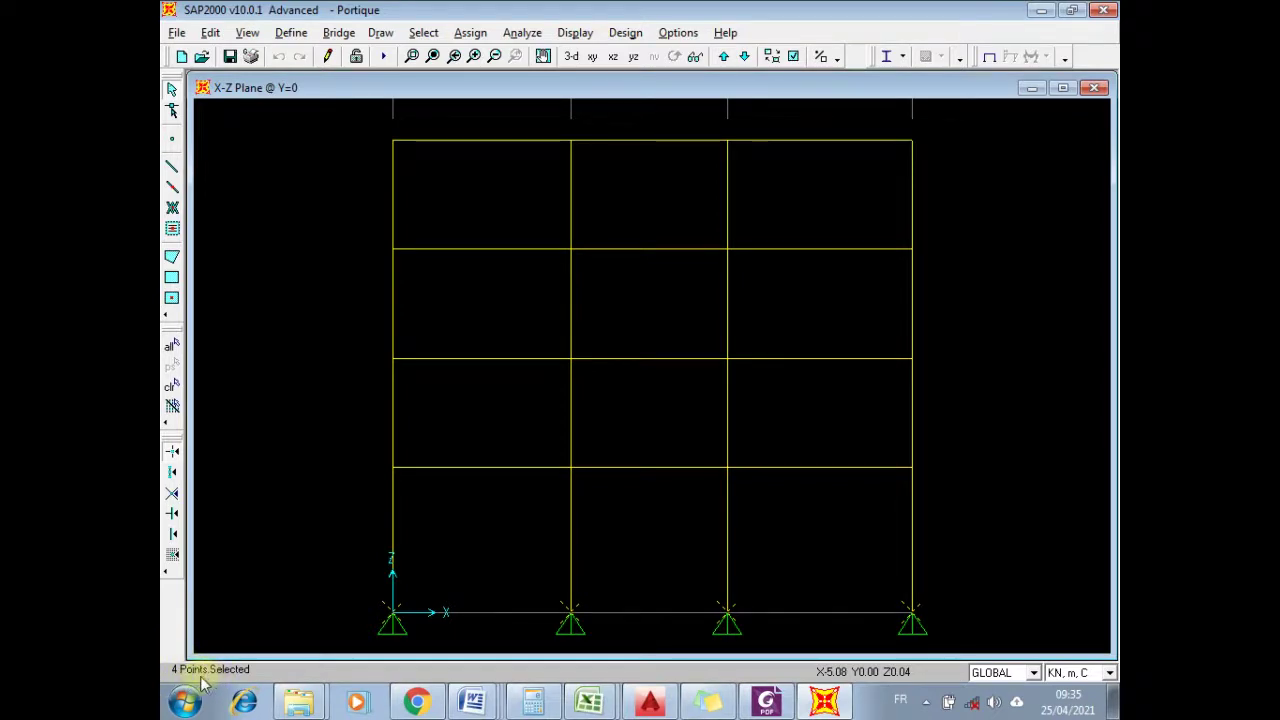
left_click(289, 562)
left_click(470, 33)
mouse_move(615, 52)
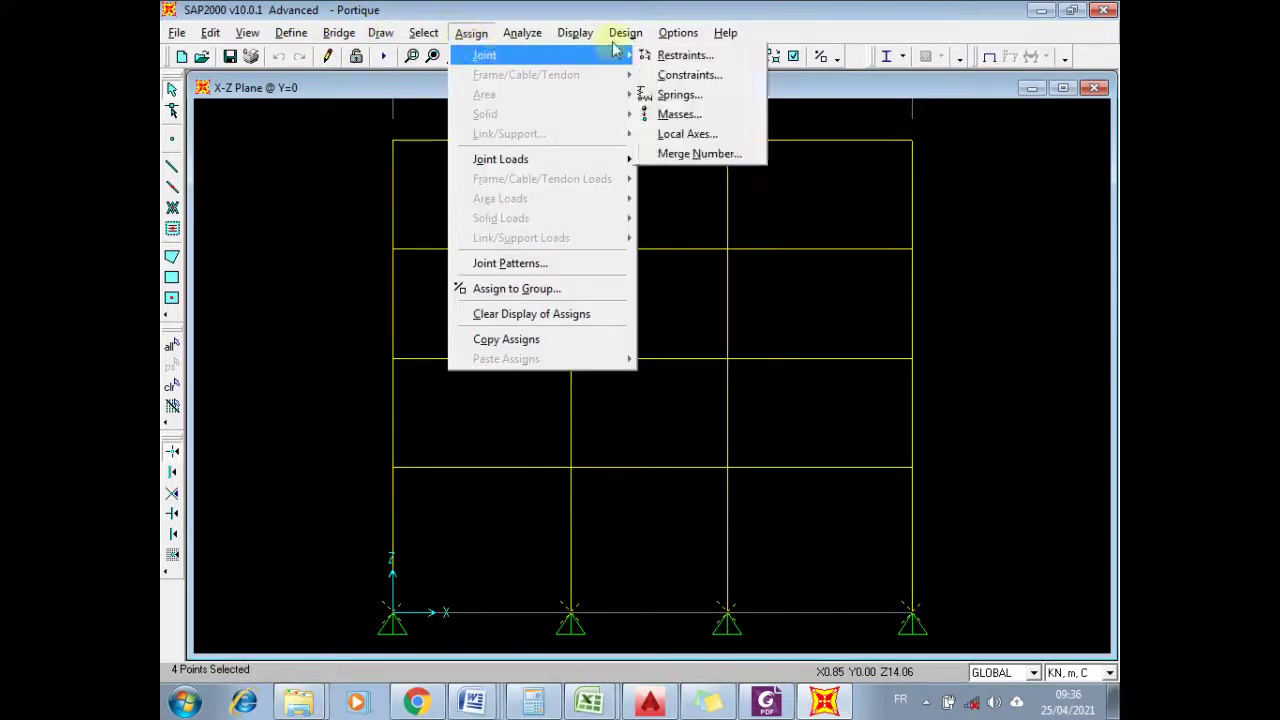
left_click(714, 57)
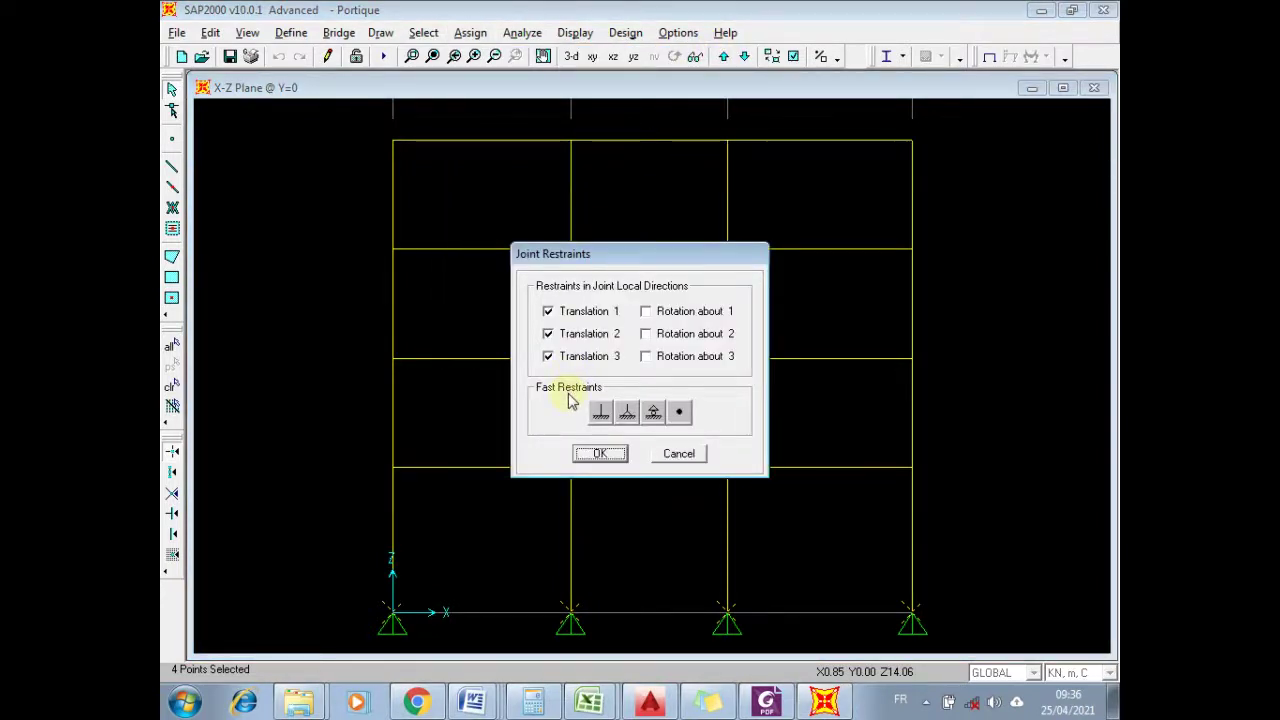
left_click(598, 411)
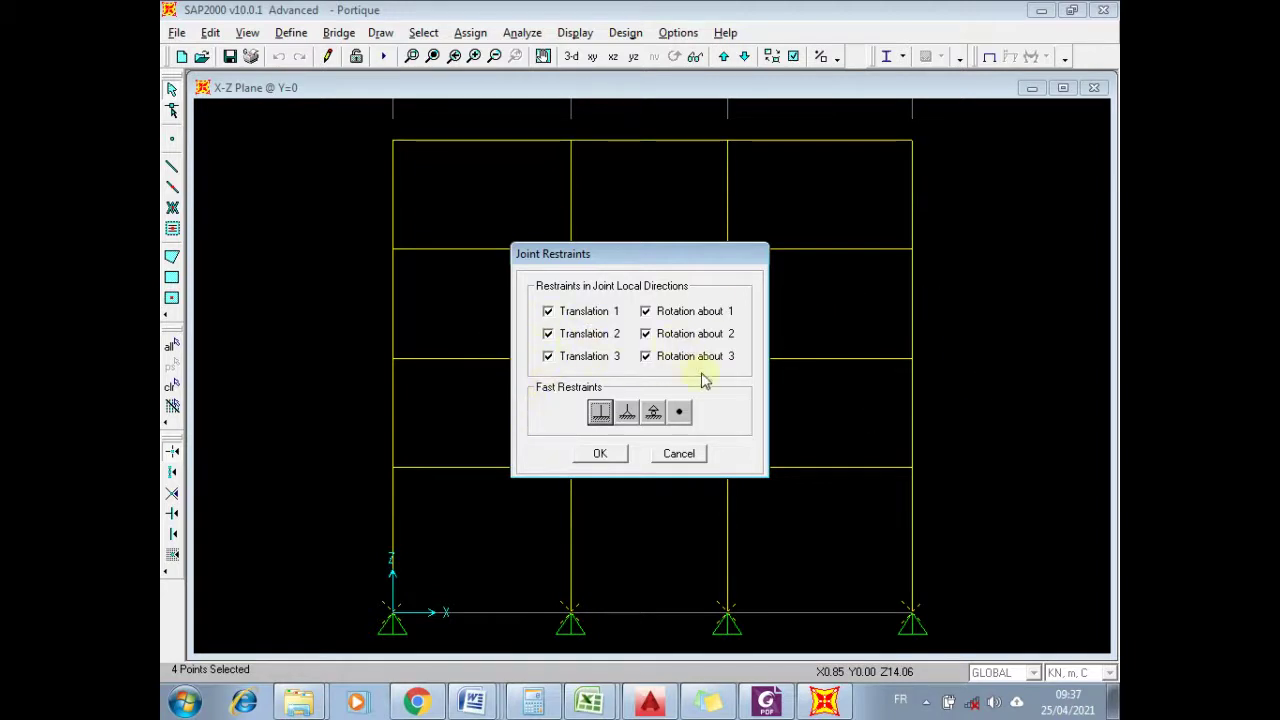
left_click(605, 454)
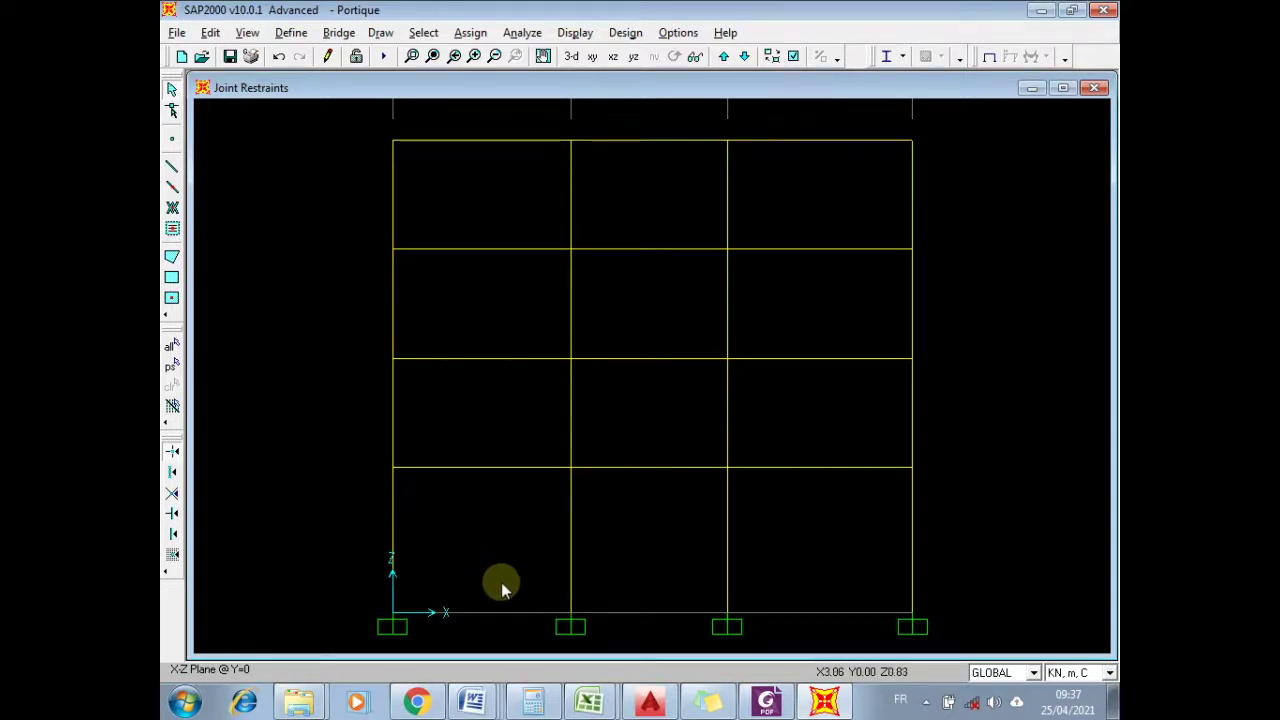
- Inspect the restraint assignments of the second base joint at X = 5 m
left_click(570, 613)
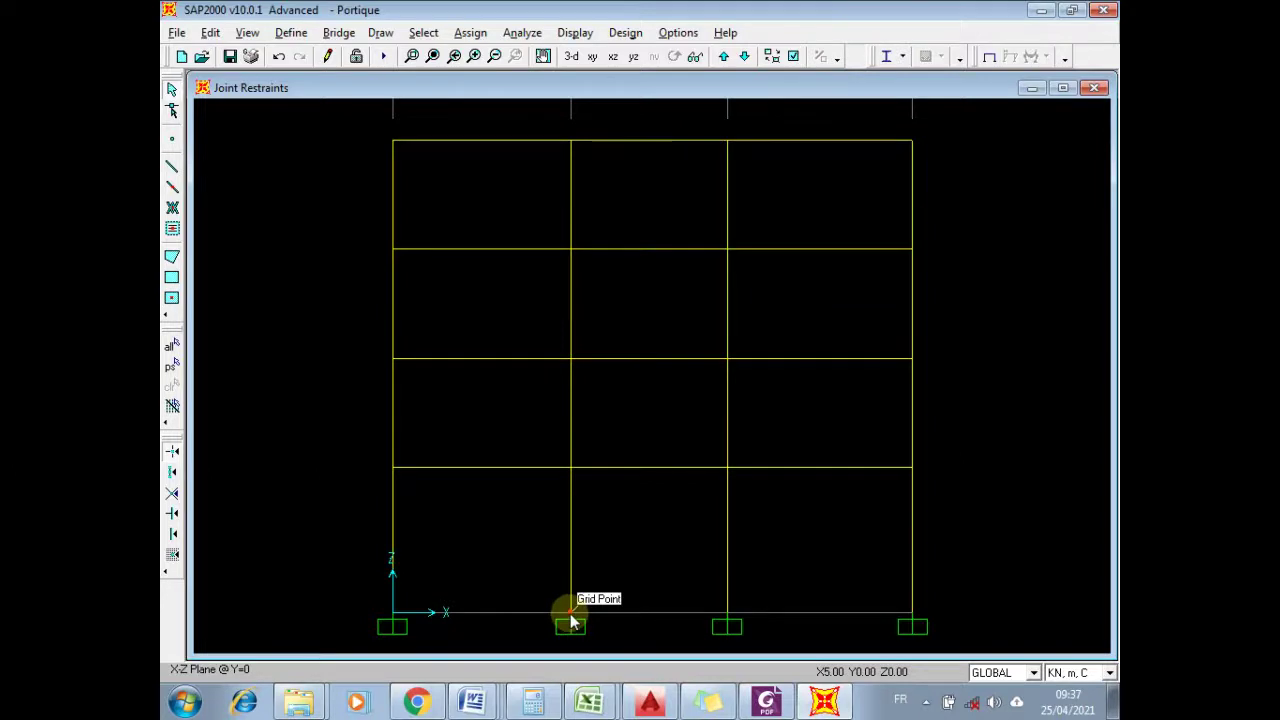
right_click(571, 621)
left_click(573, 154)
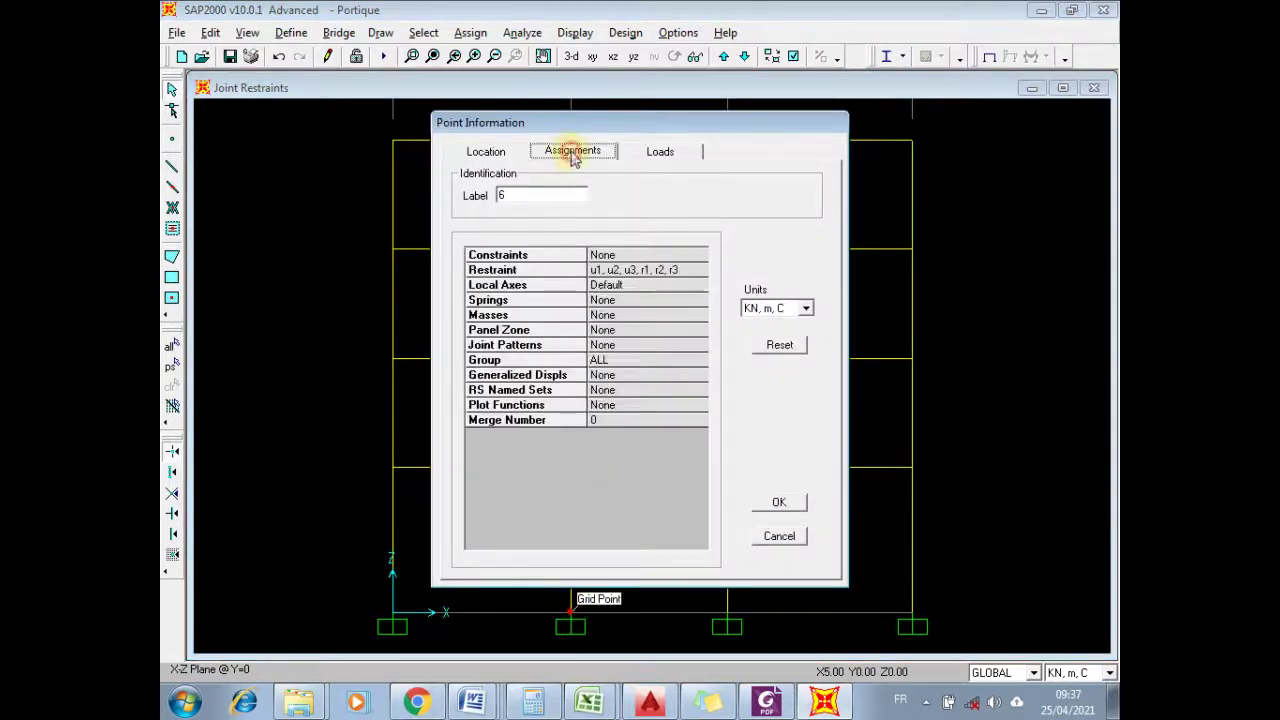
left_click(480, 270)
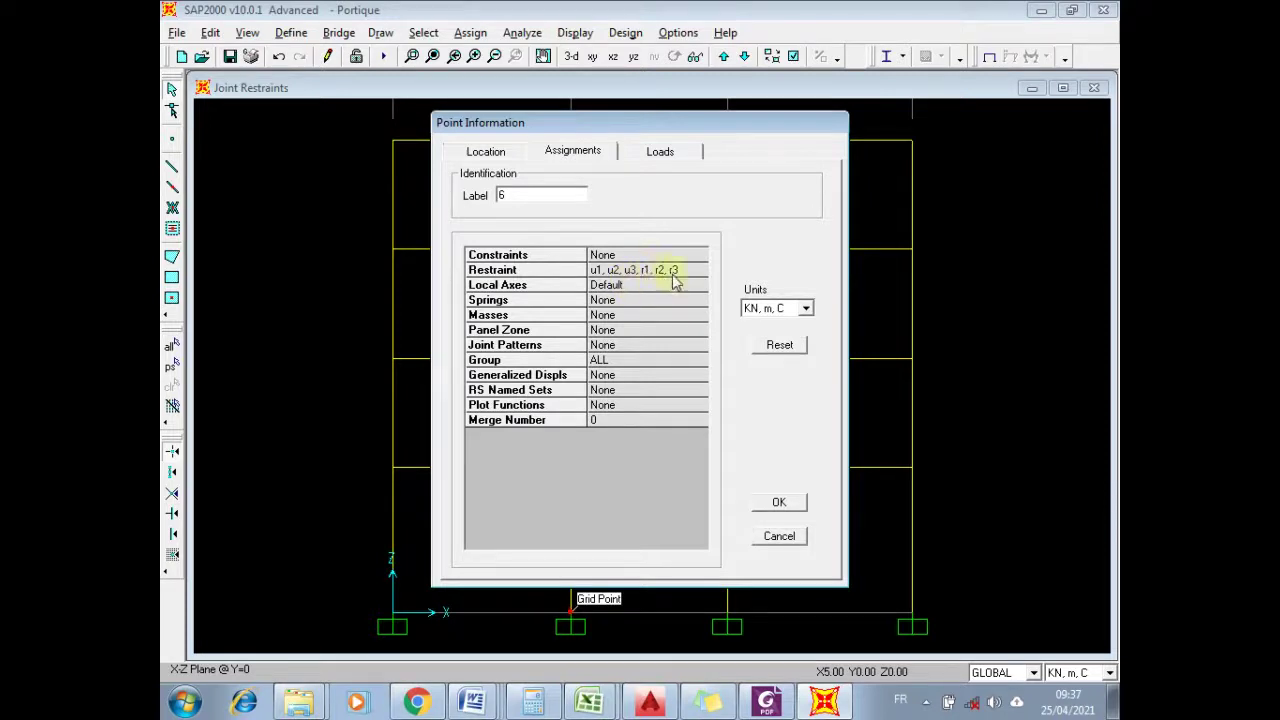
left_click(775, 501)
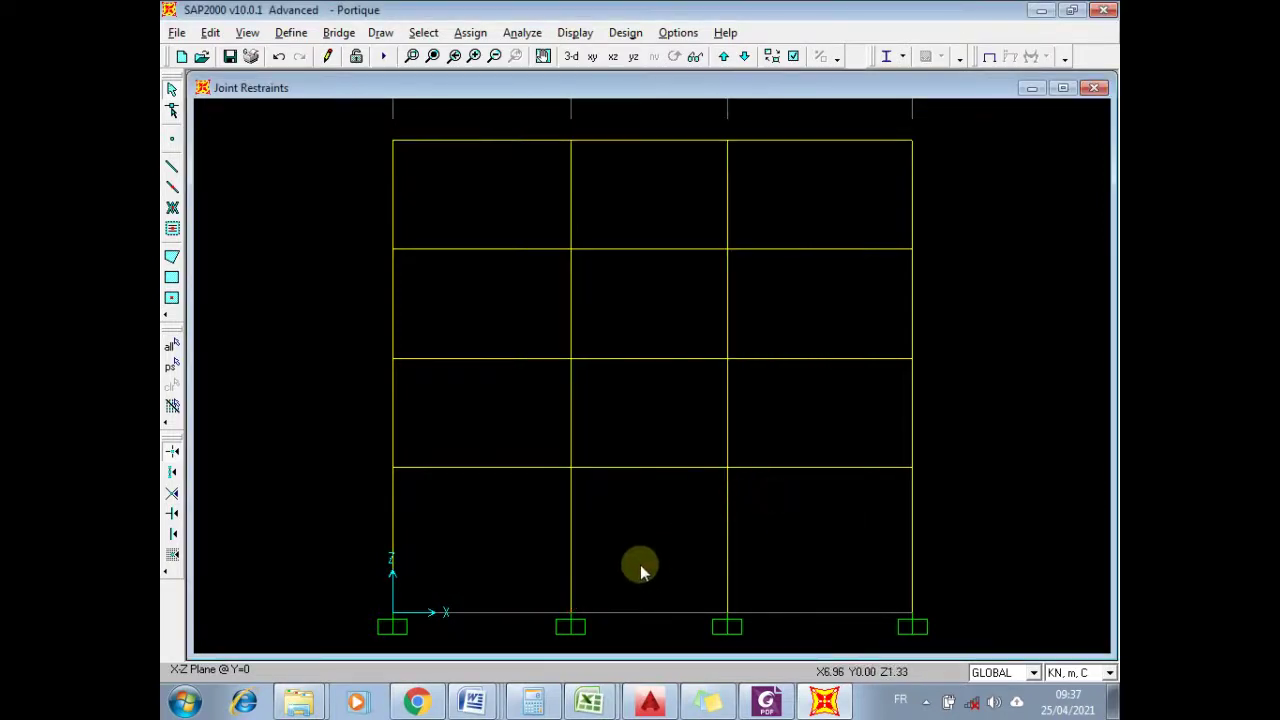
- Set the CONC material's mass per unit volume to 2.55 and its weight per unit volume to 25
left_click(291, 33)
left_click(318, 52)
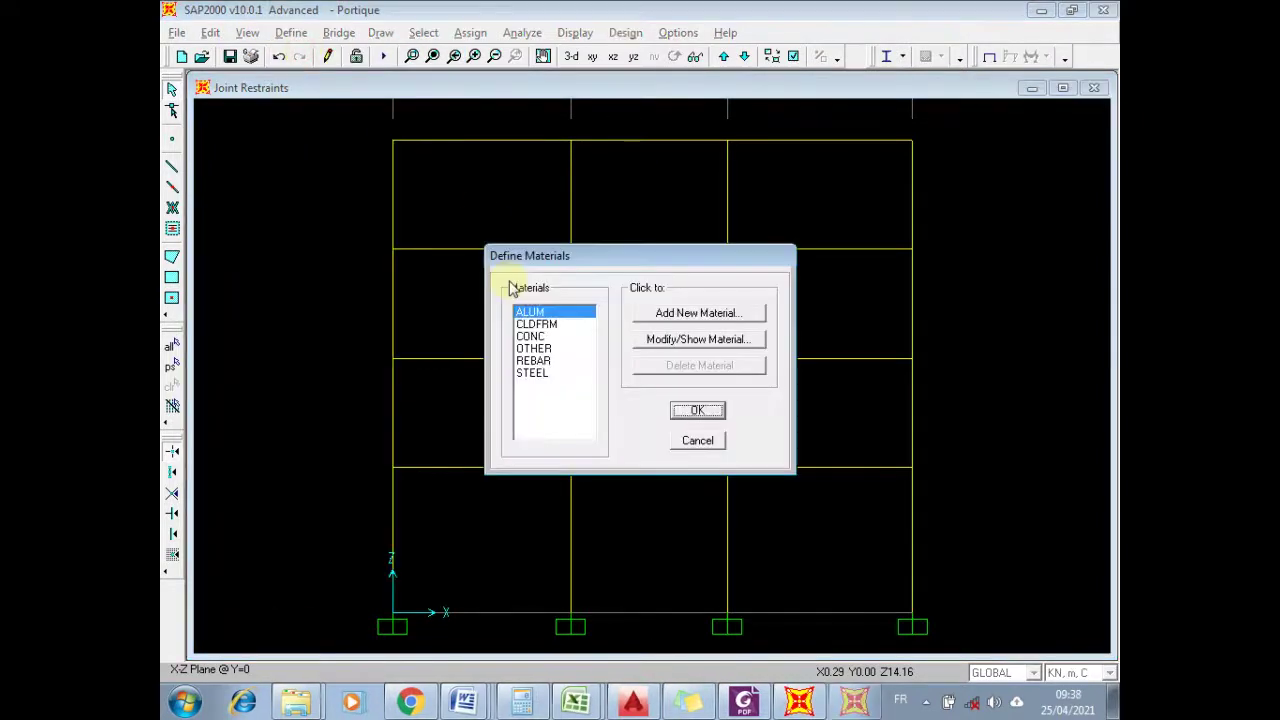
left_click(536, 337)
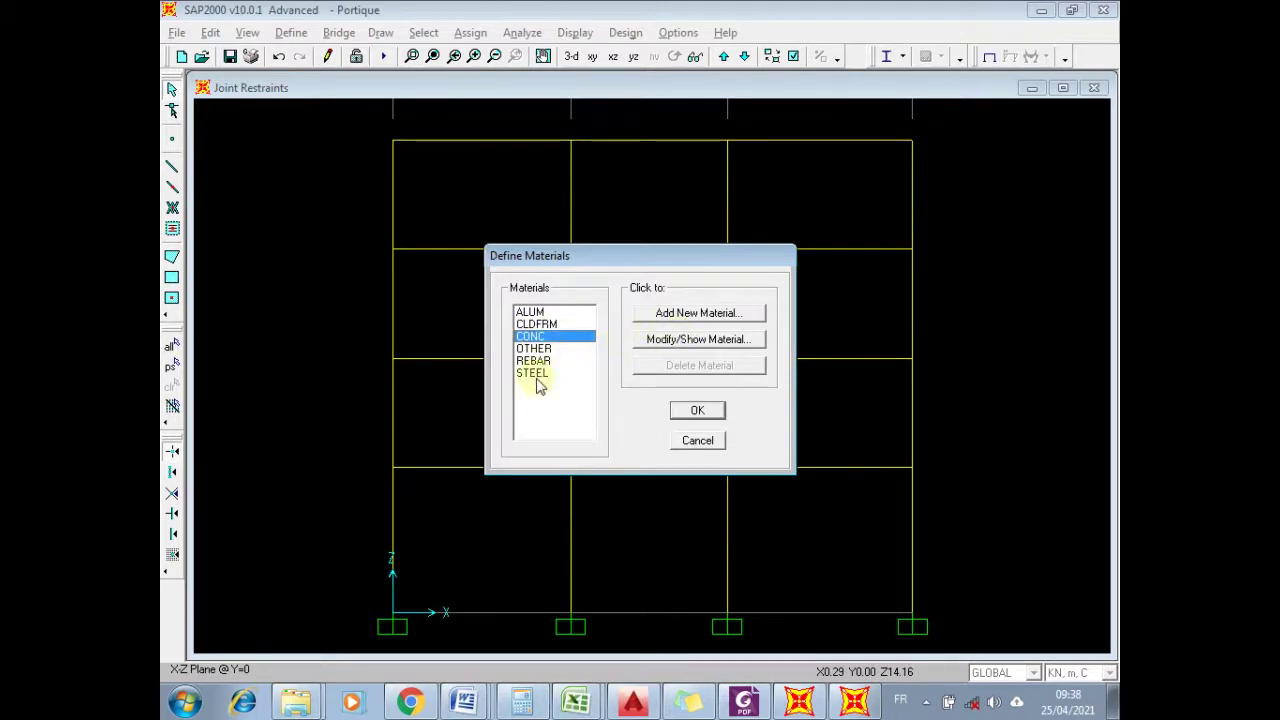
left_click(662, 345)
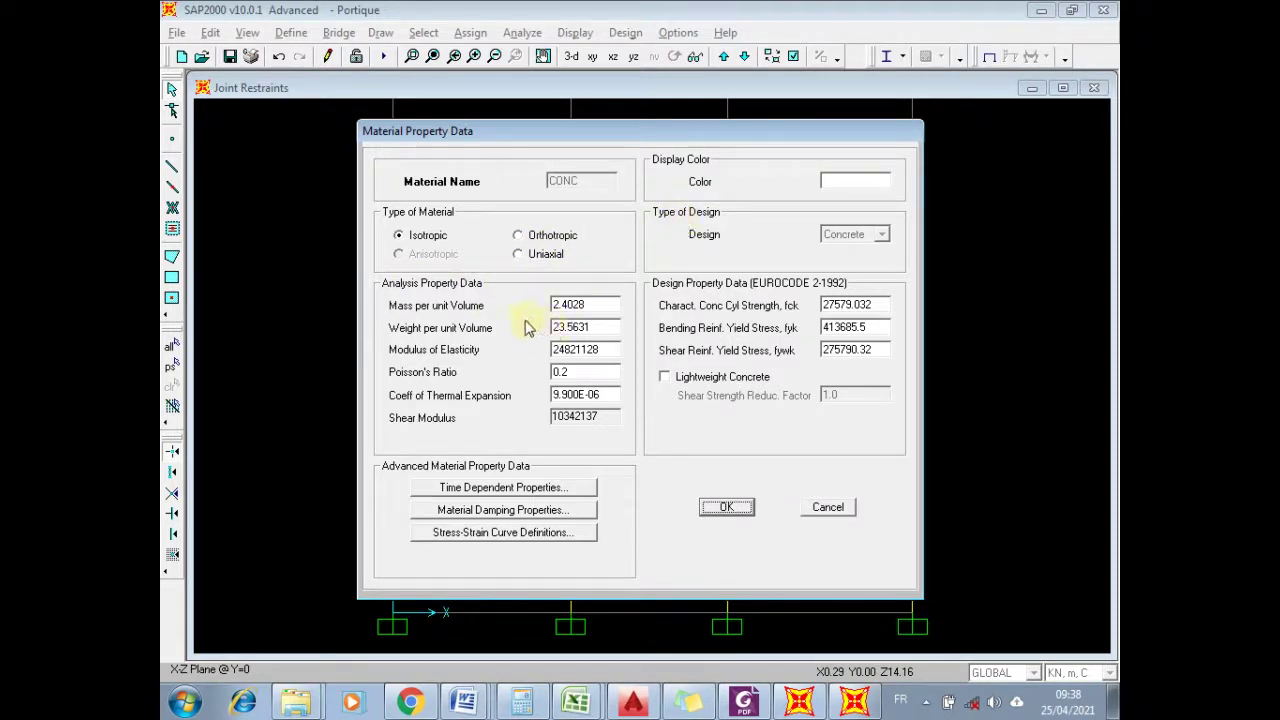
double_click(595, 304)
type("2.55")
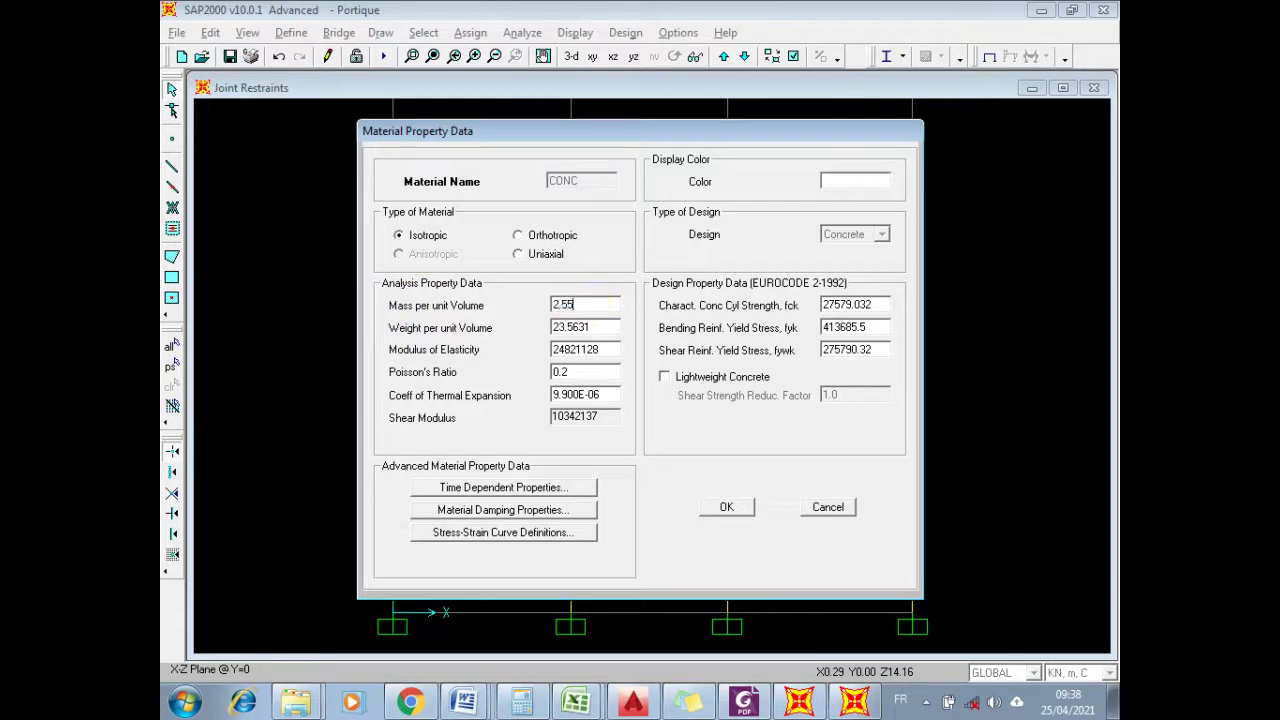
double_click(606, 326)
type("25")
- Check the concrete and steel grades in the Données section of the FICHE TP_N°2 Word sheet and return to SAP2000
mouse_move(464, 702)
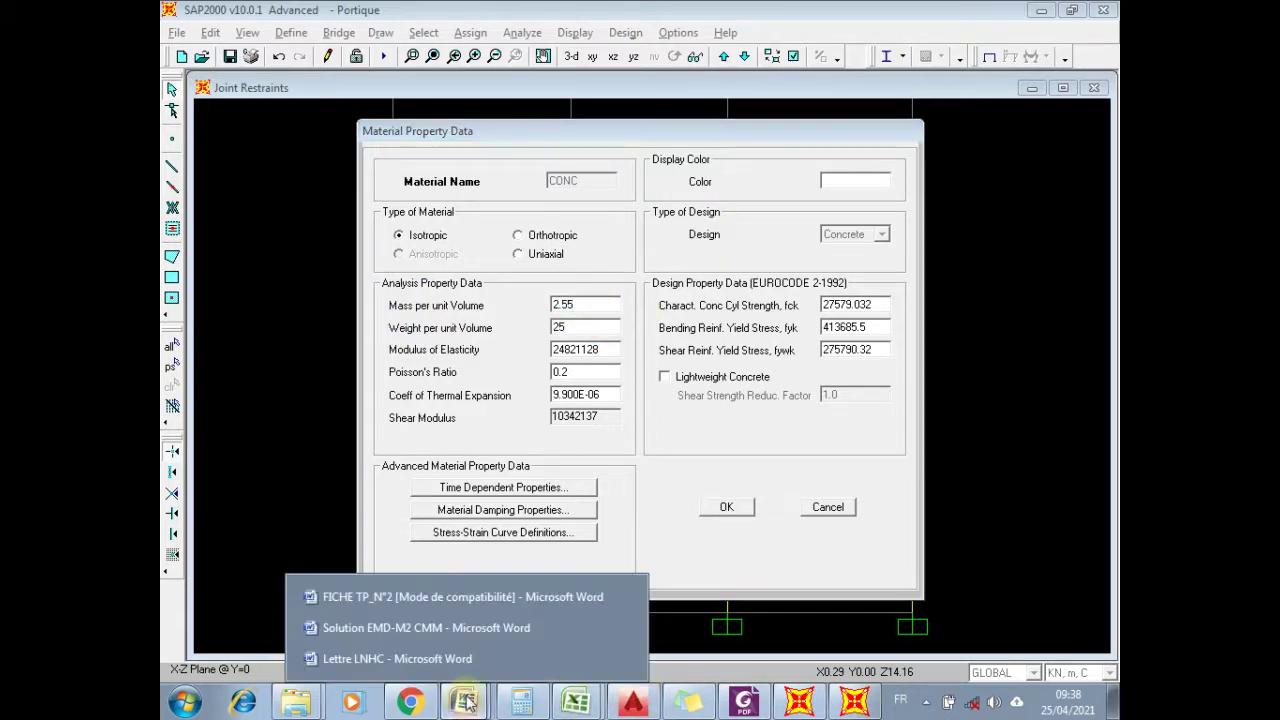
left_click(378, 598)
scroll(491, 437, "down", 3)
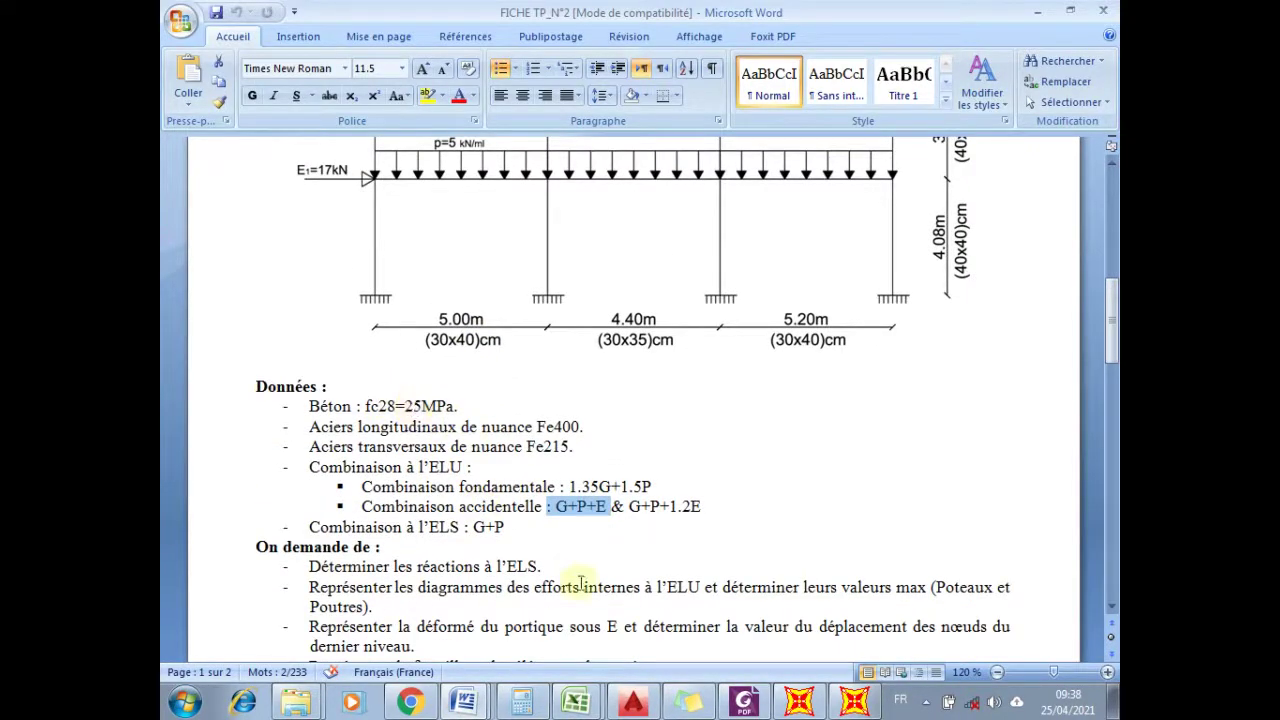
left_click(852, 704)
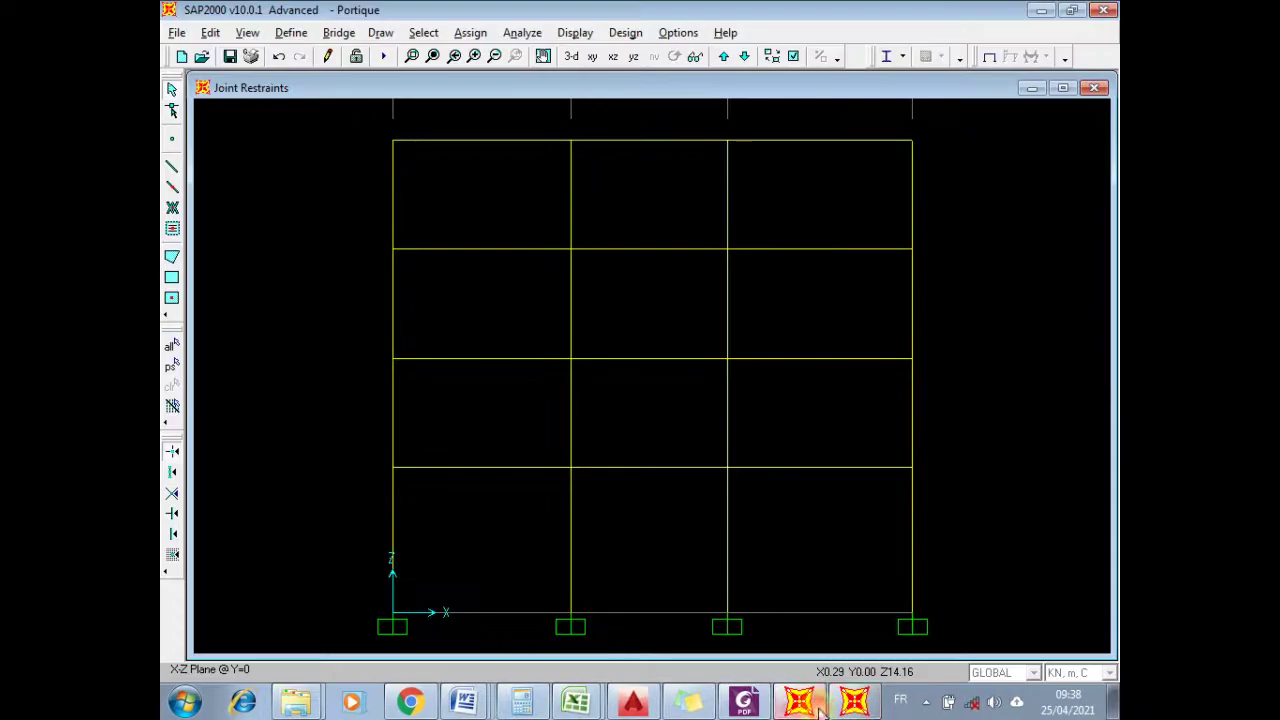
key("Tab")
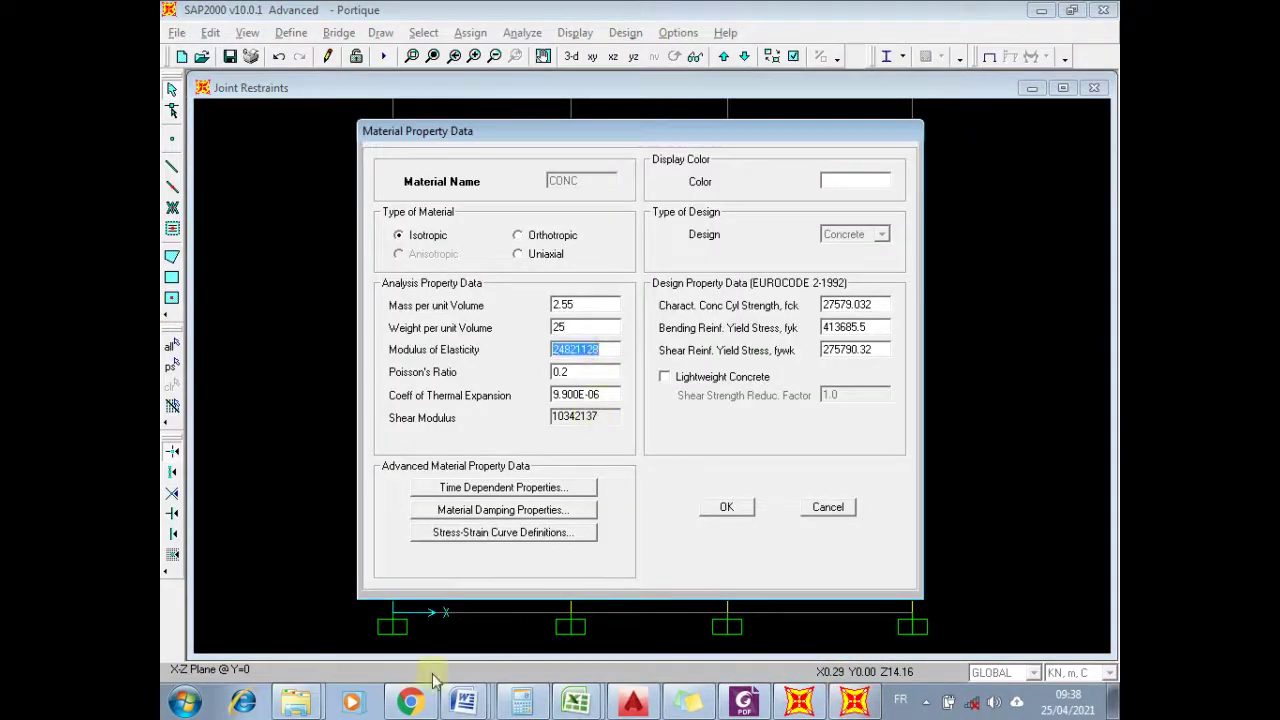
- Switch to the Windows calculator and compute 11000 times the cube root of 25 for the concrete's elastic modulus
left_click(516, 705)
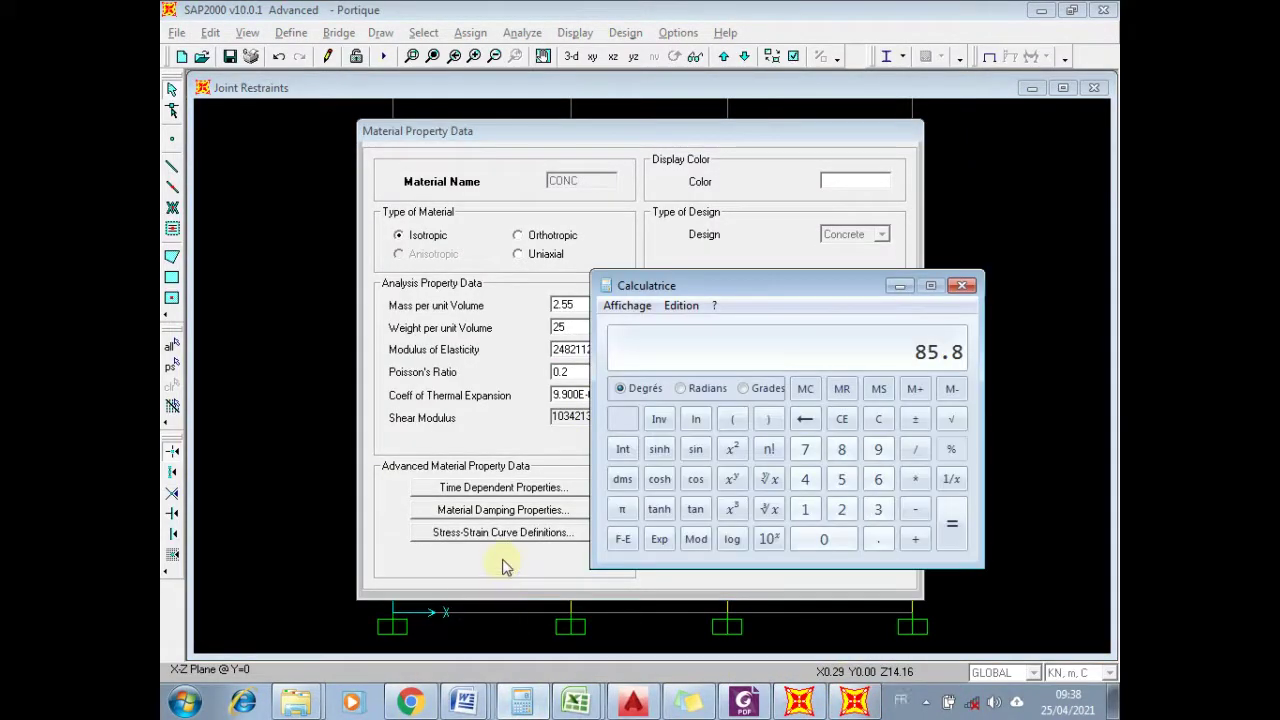
type("3")
key("BackSpace")
type("11 00")
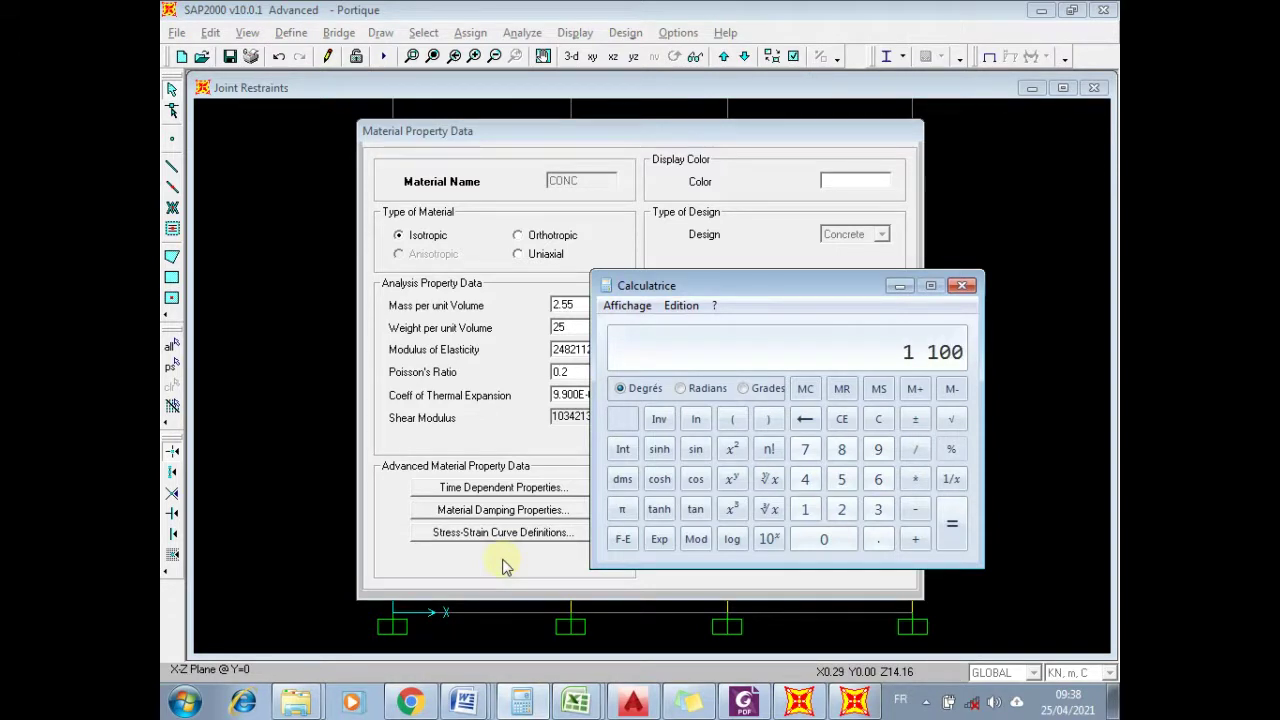
type("0")
key("asterisk")
type("25")
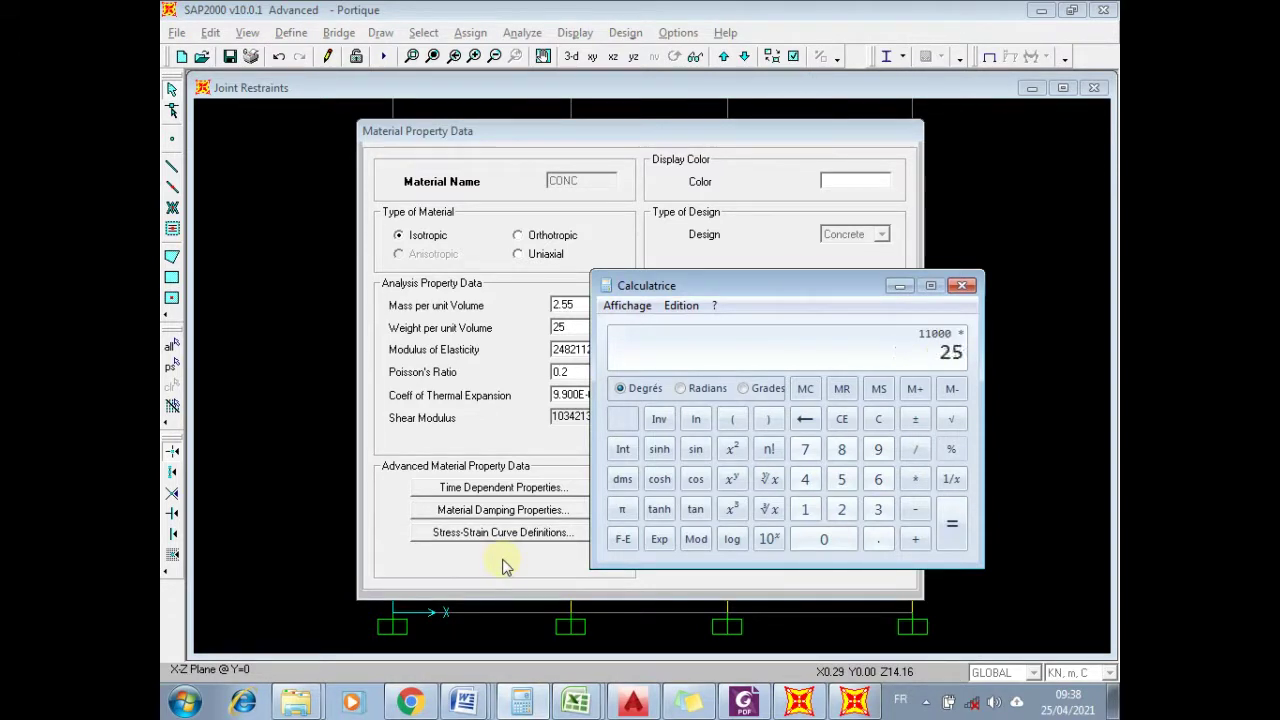
left_click(769, 509)
key("Return")
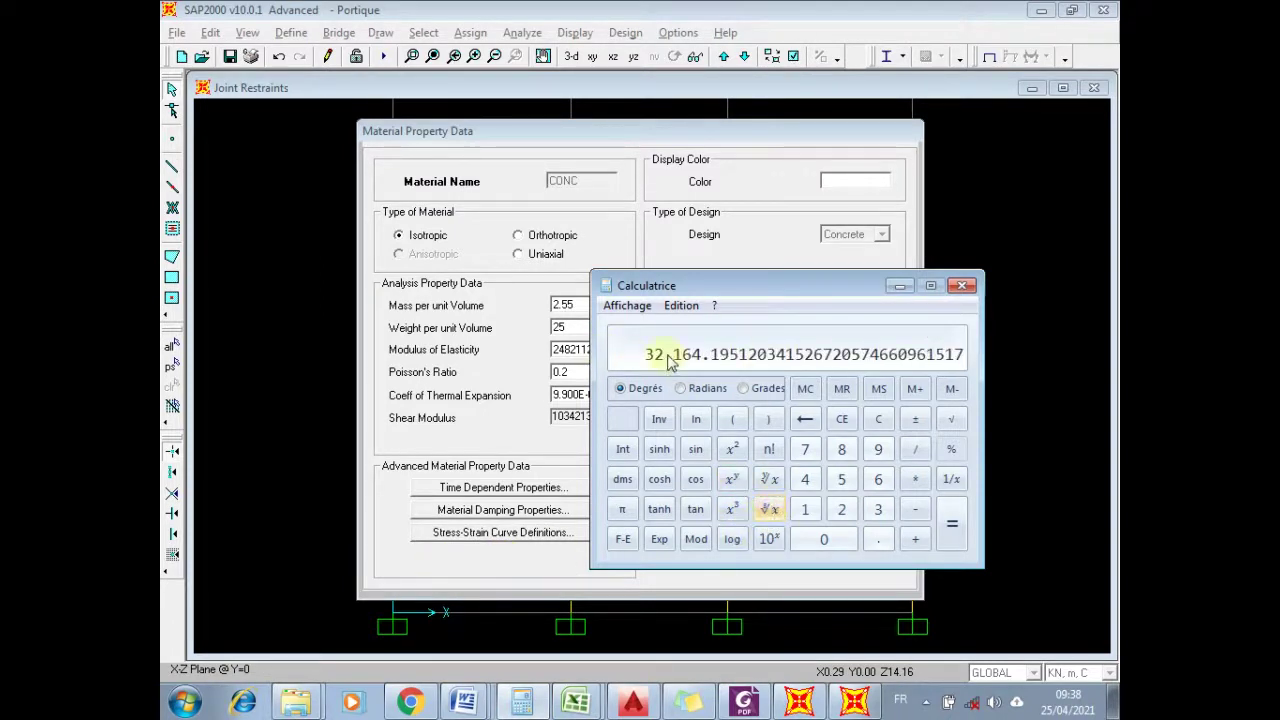
- Set the CONC material's modulus of elasticity to 32100000 in SAP2000, keeping the default Poisson's ratio and thermal expansion coefficient
left_click(567, 348)
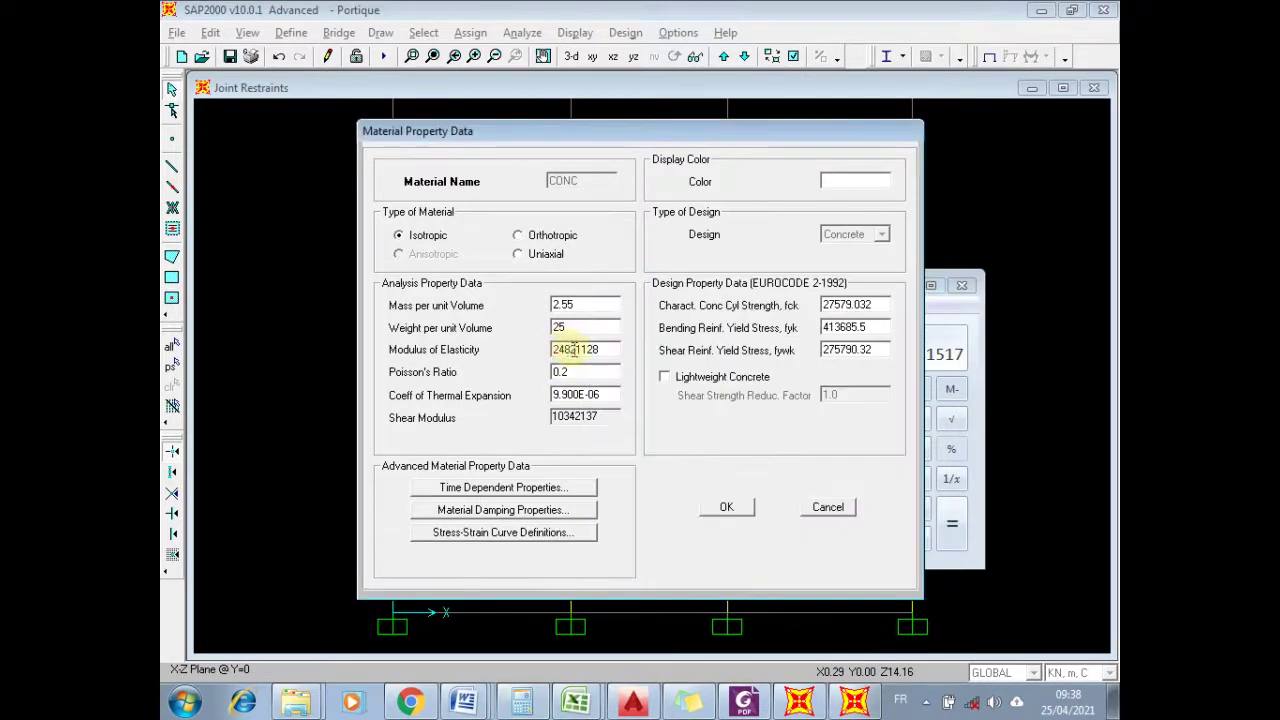
left_click_drag(612, 349, 457, 349)
type("32100000")
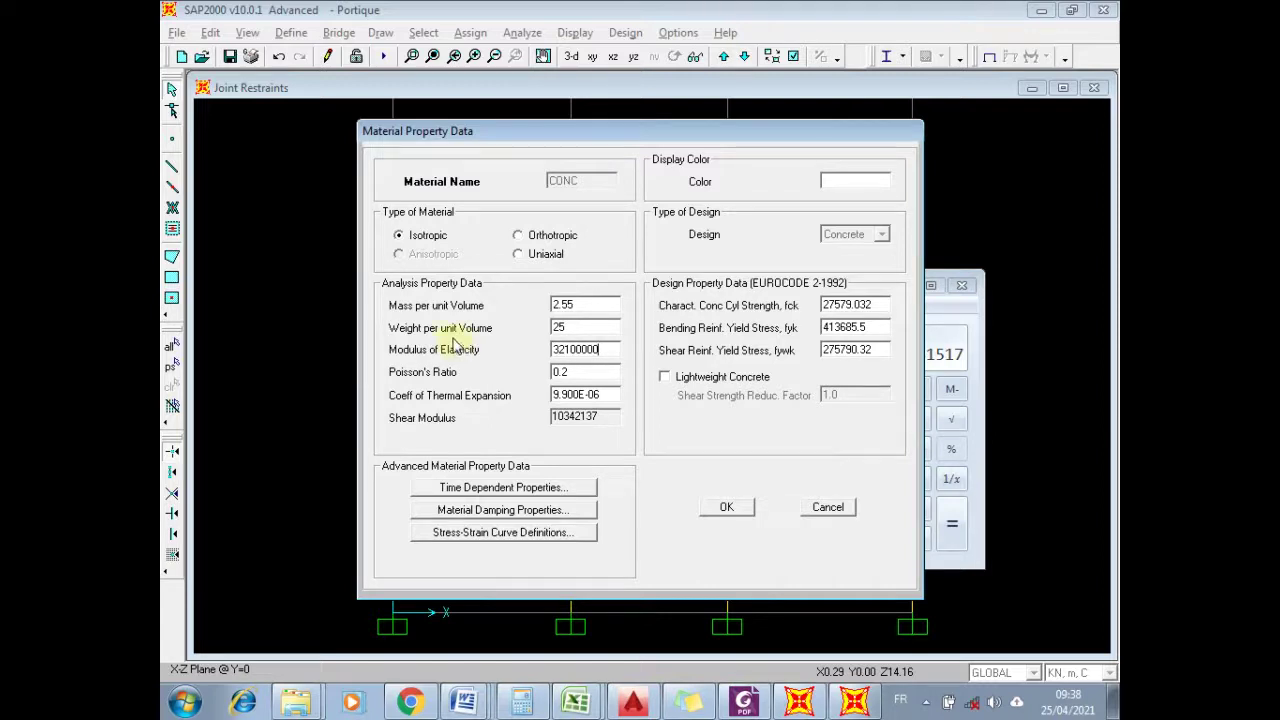
double_click(586, 371)
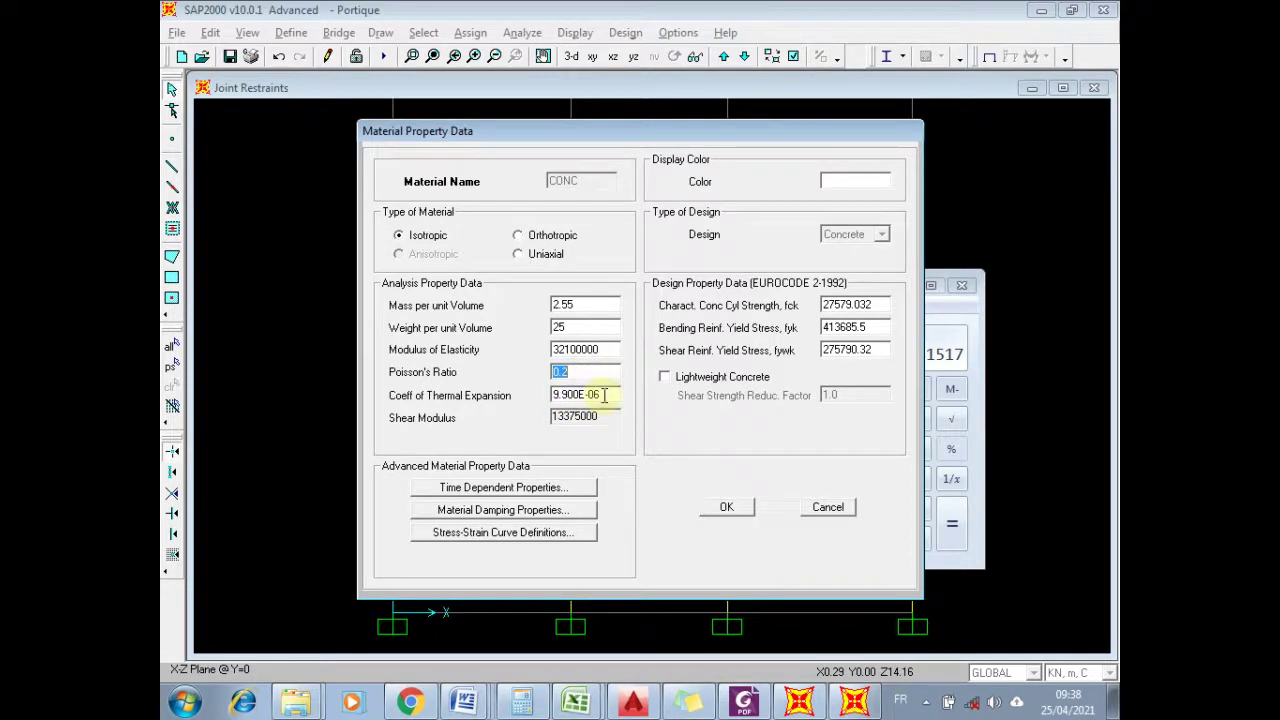
key("Tab")
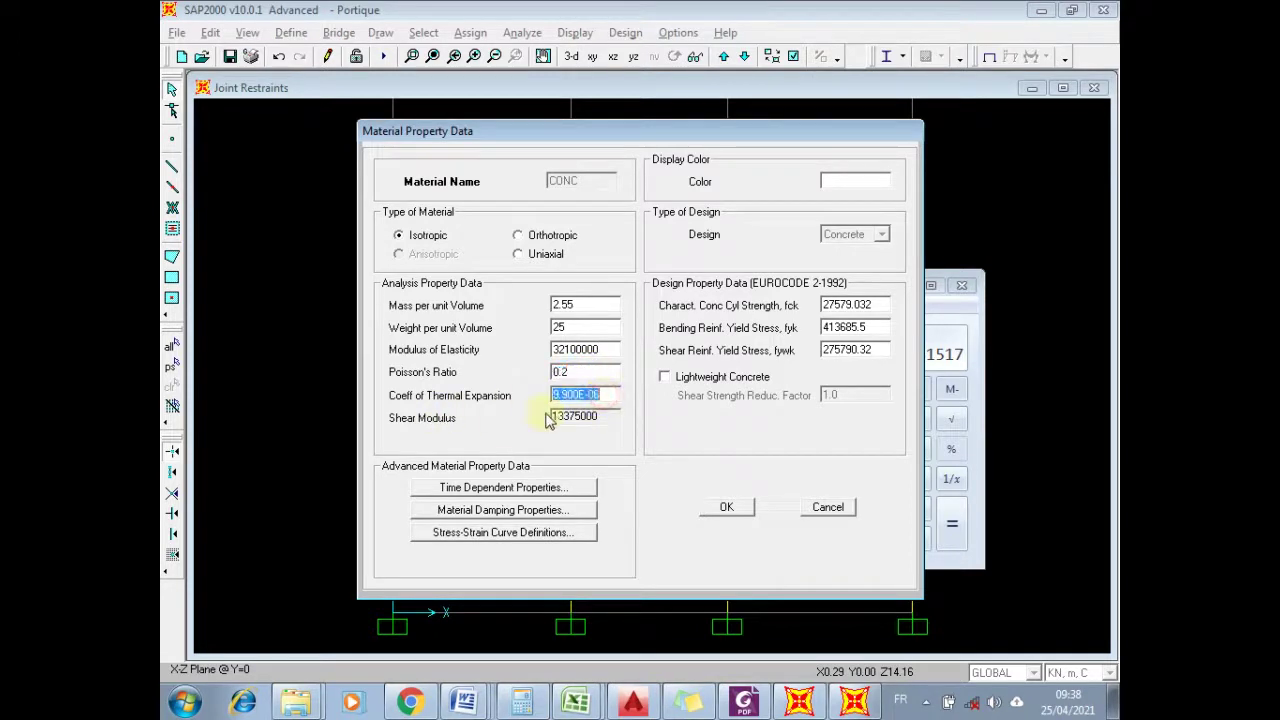
- Set CONC's design strengths to fck 25000, fyk 400000 and fywk 215000, and accept the material data
double_click(880, 303)
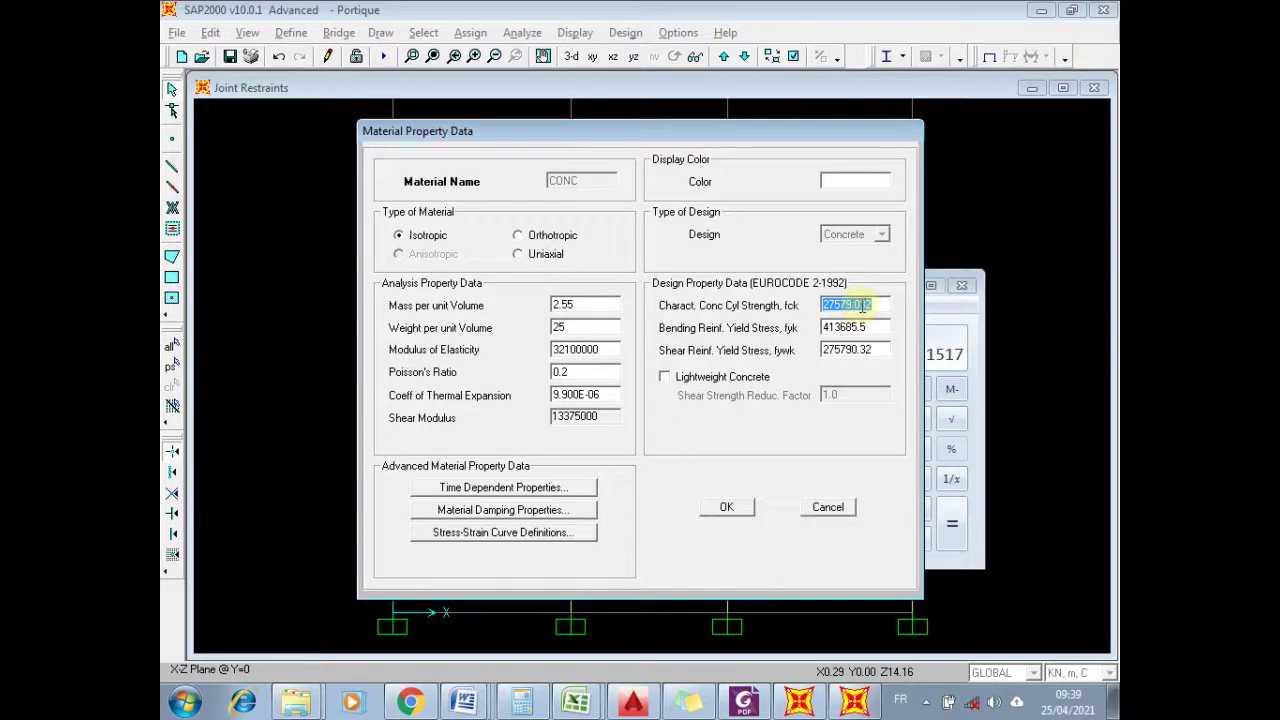
type("25000")
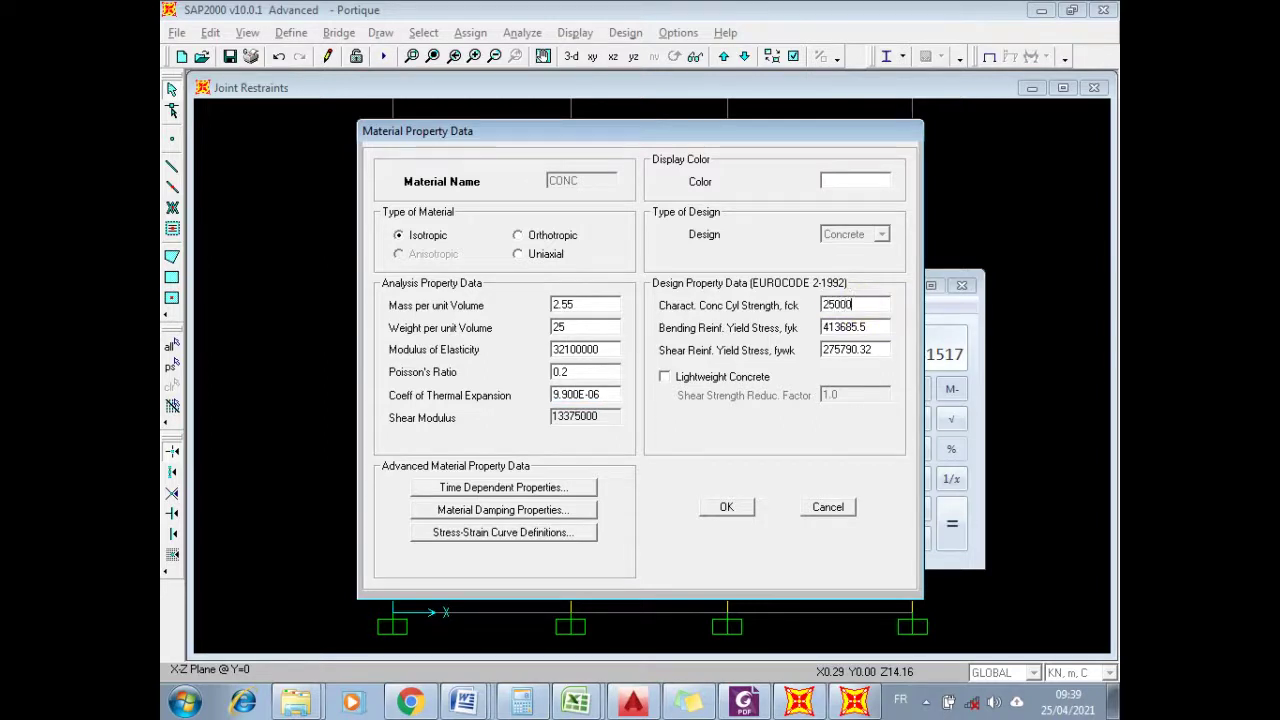
double_click(880, 327)
type("400000")
double_click(875, 349)
type("215000")
left_click(744, 507)
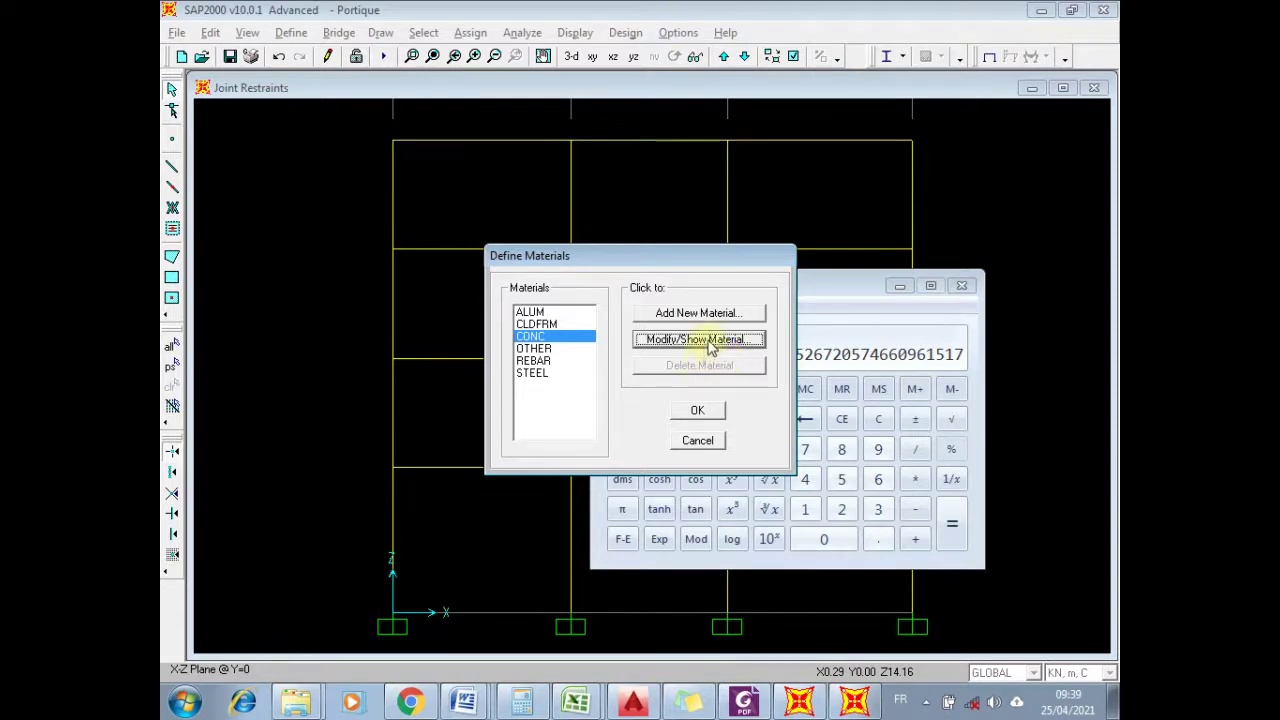
- Reopen the CONC material data and review its design strengths, mass, weight, elastic modulus and Poisson's ratio
left_click(706, 340)
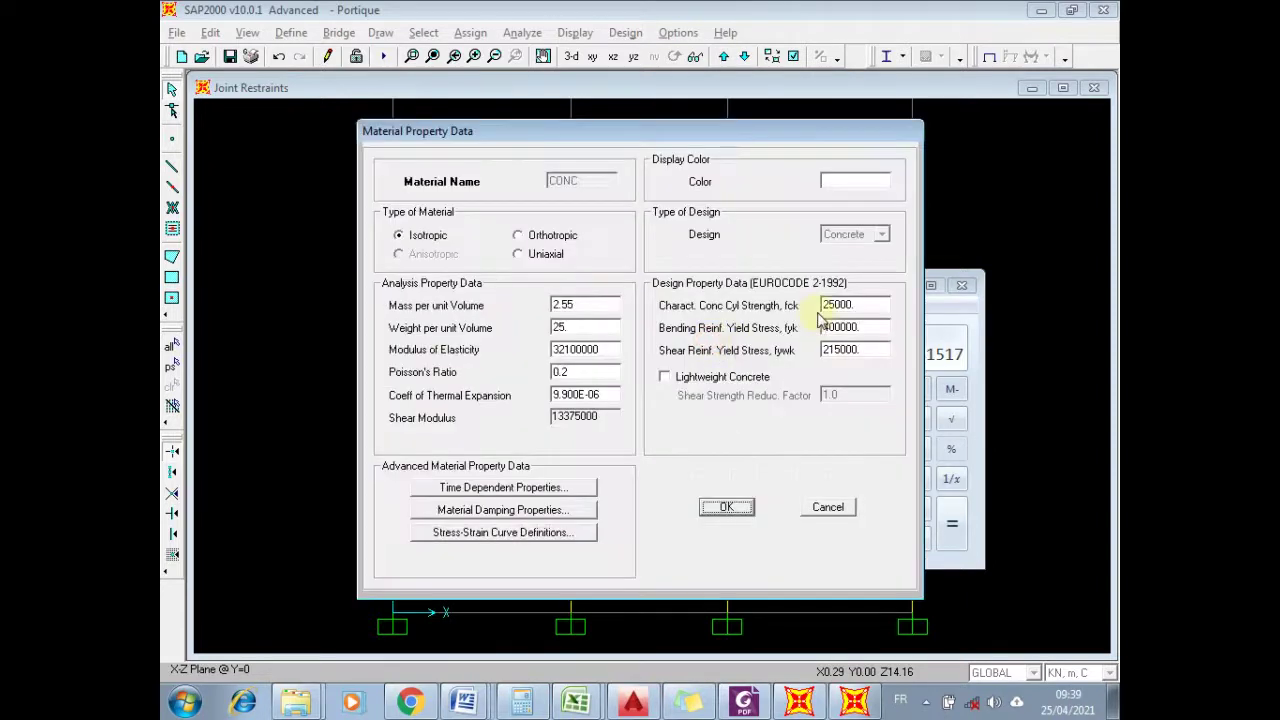
double_click(870, 304)
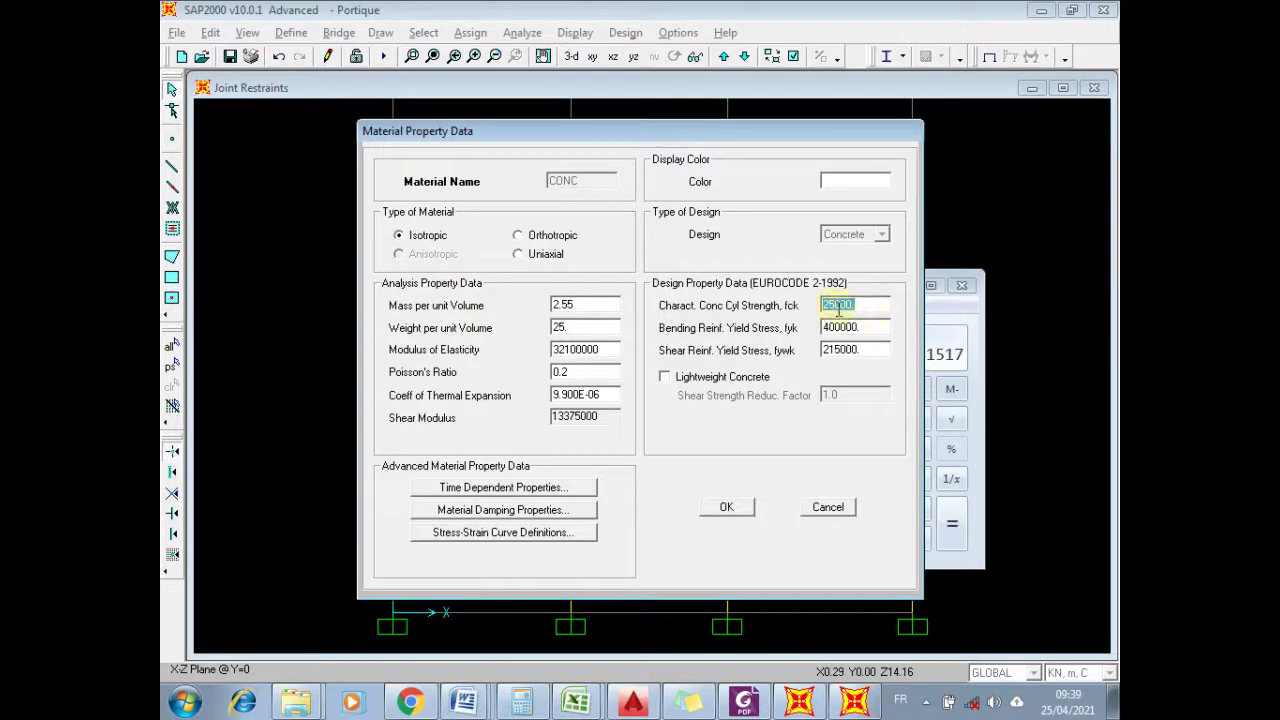
double_click(866, 328)
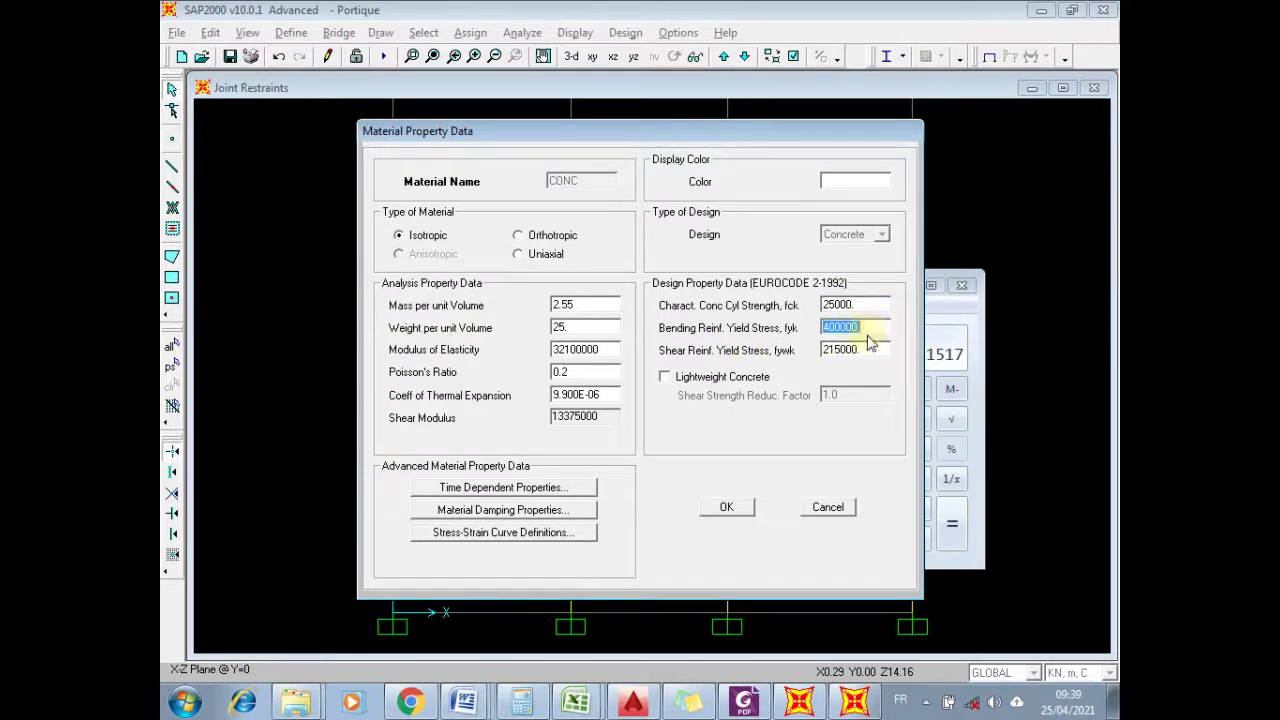
double_click(868, 349)
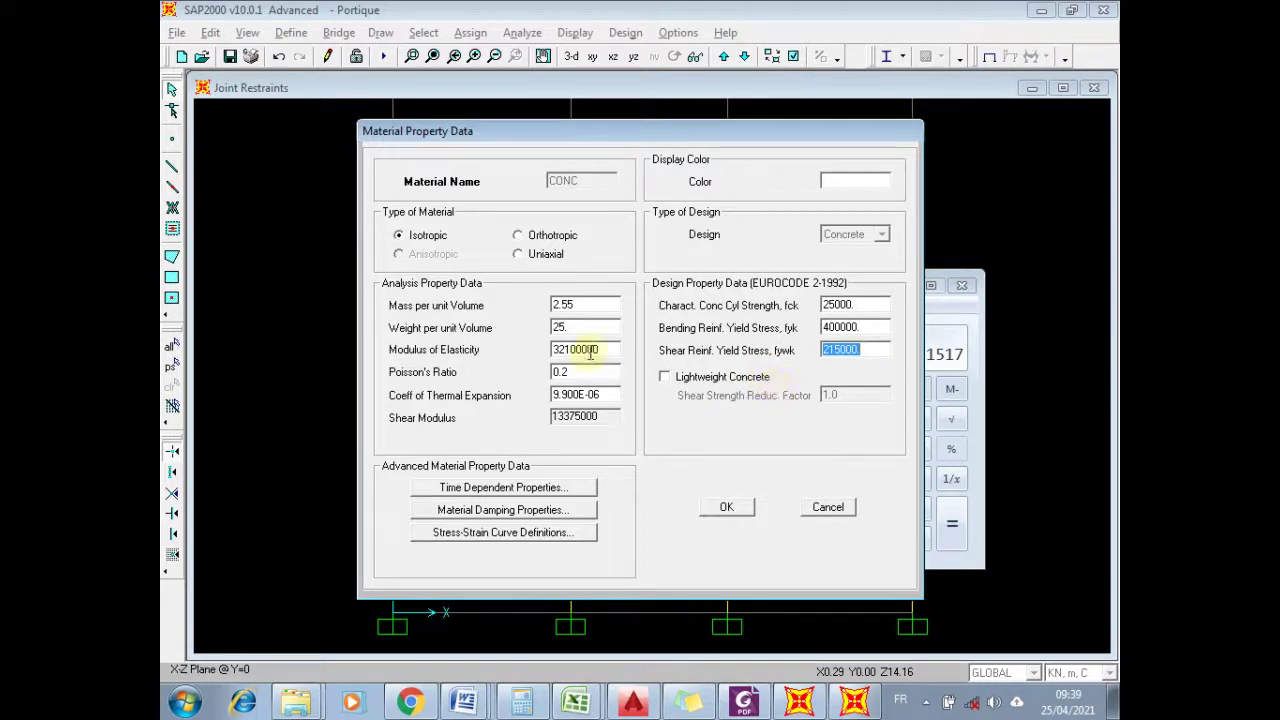
double_click(592, 305)
double_click(584, 327)
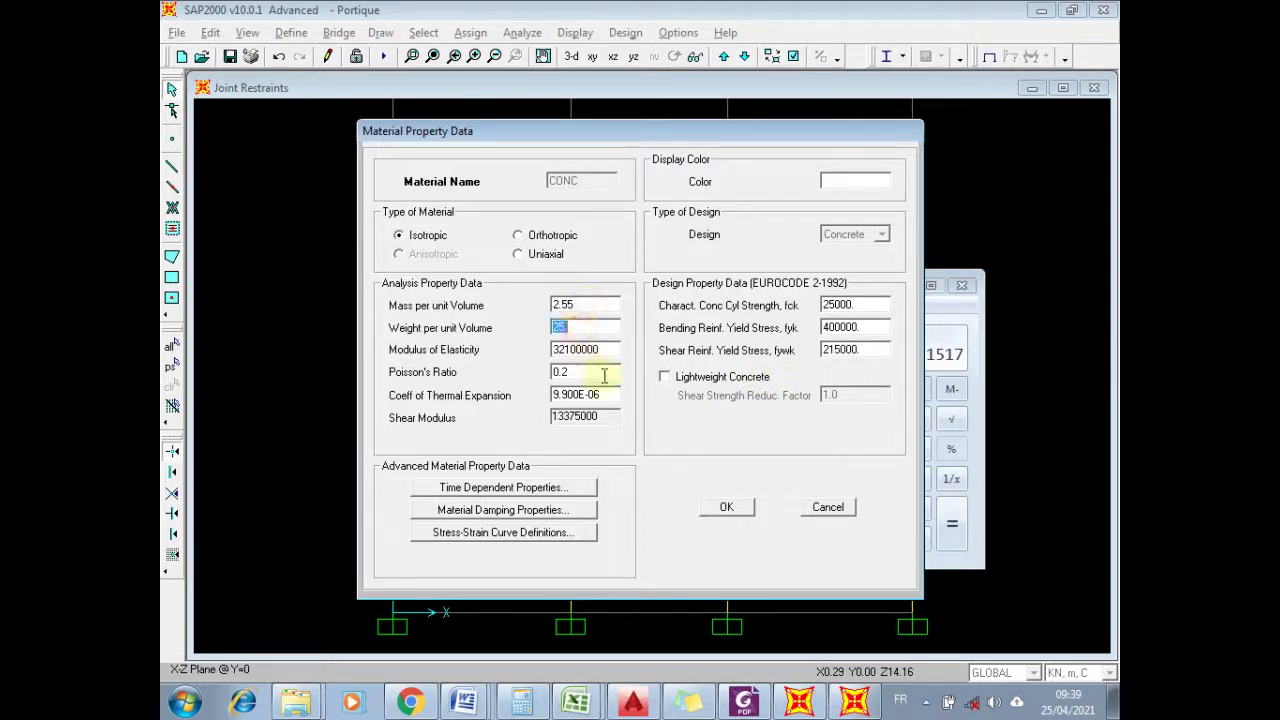
double_click(603, 350)
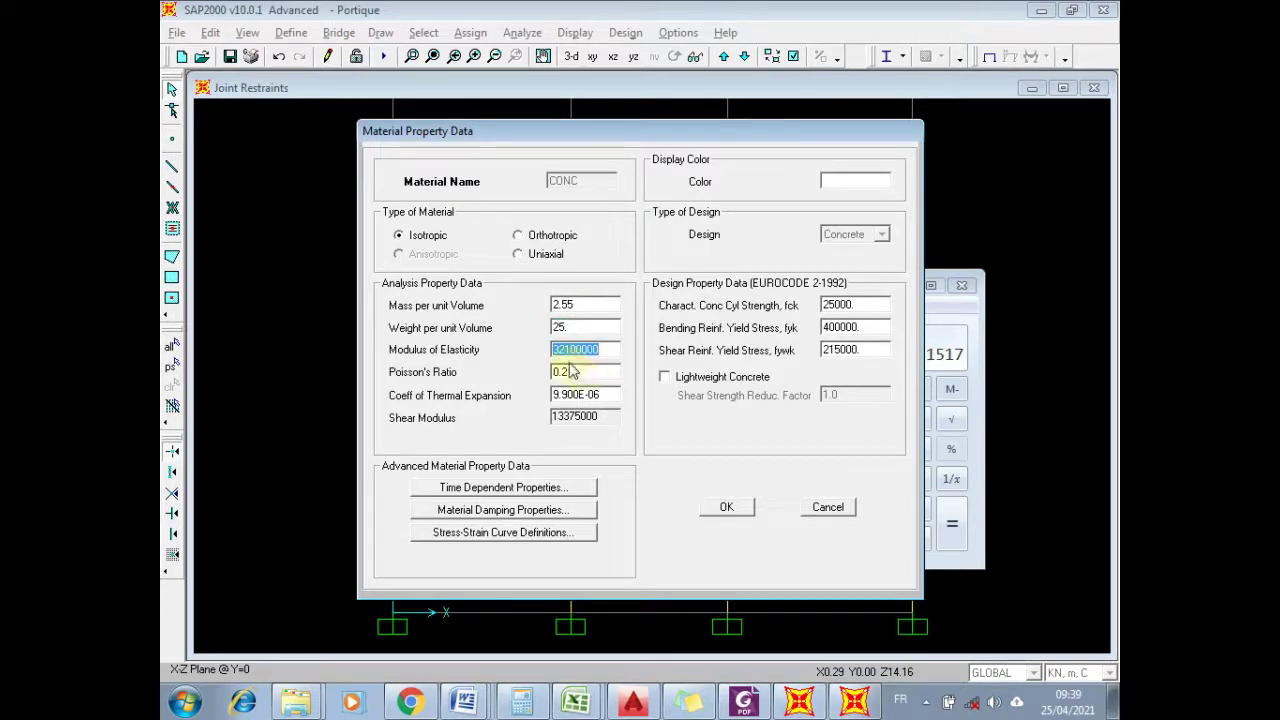
double_click(575, 371)
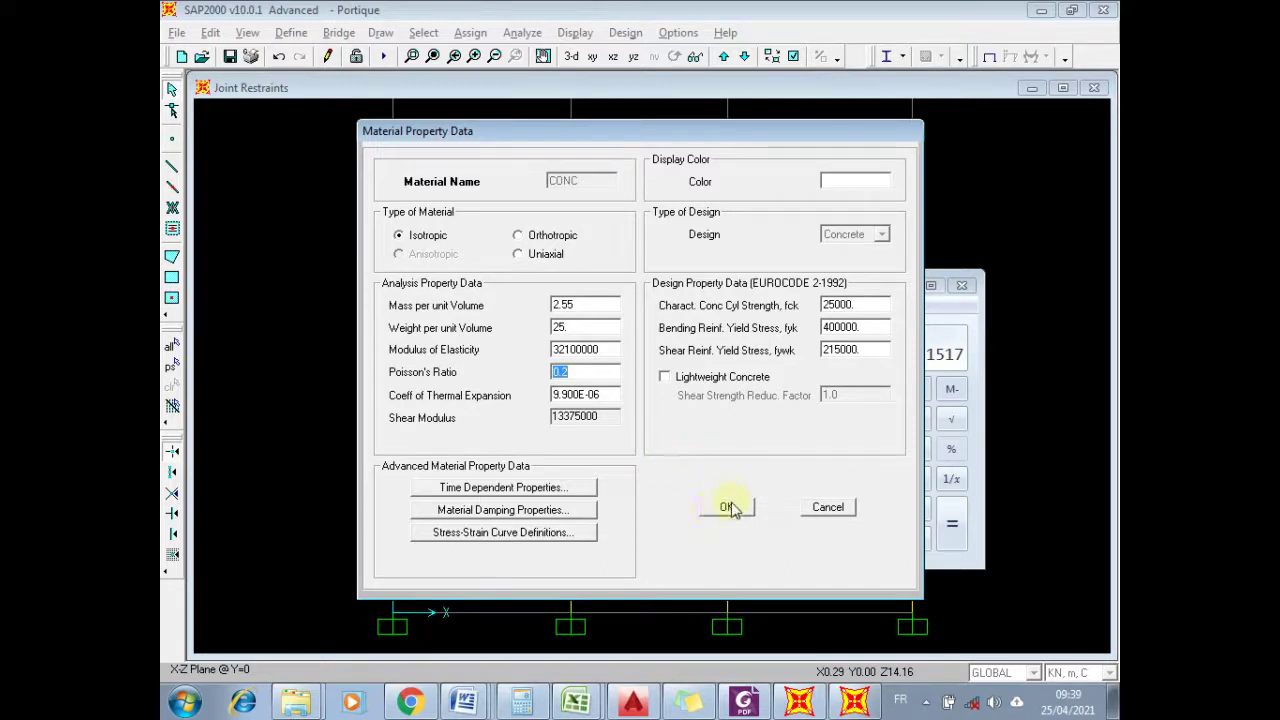
- Recheck CONC's Poisson's ratio and design strengths, and accept the material definitions
left_click(600, 373)
mouse_move(695, 20)
double_click(869, 302)
key("Tab")
key("Tab")
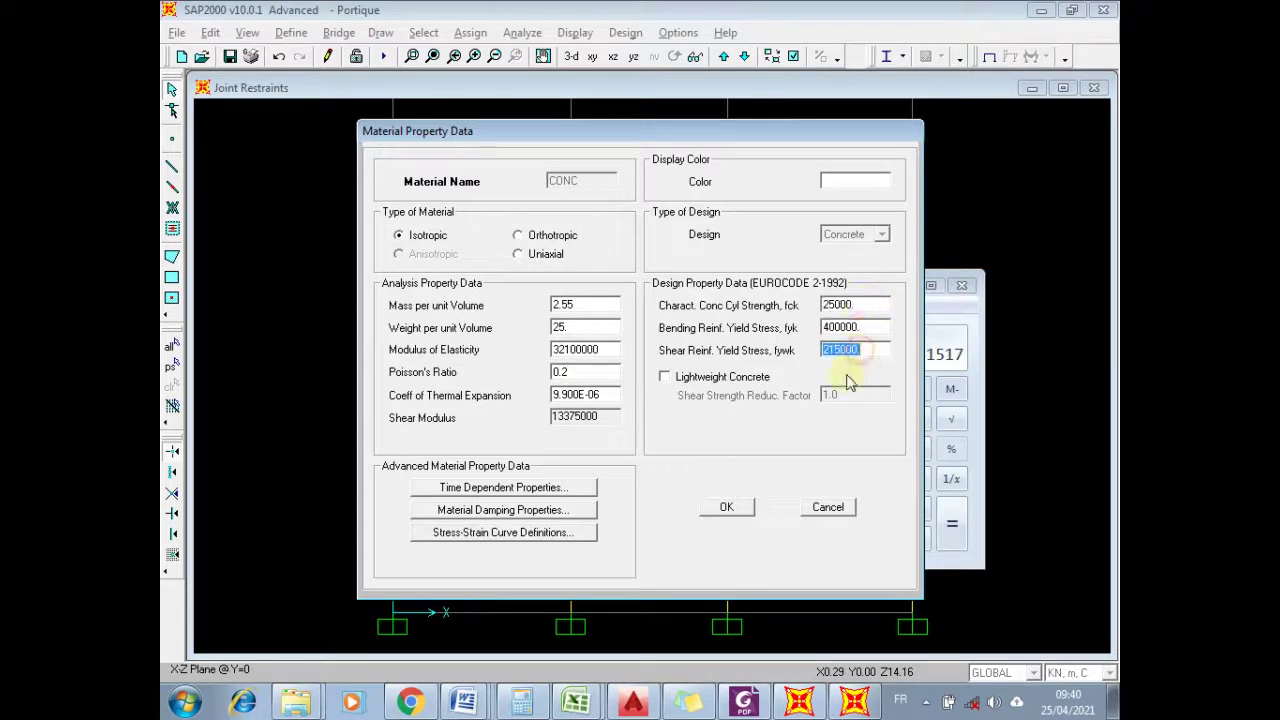
double_click(588, 371)
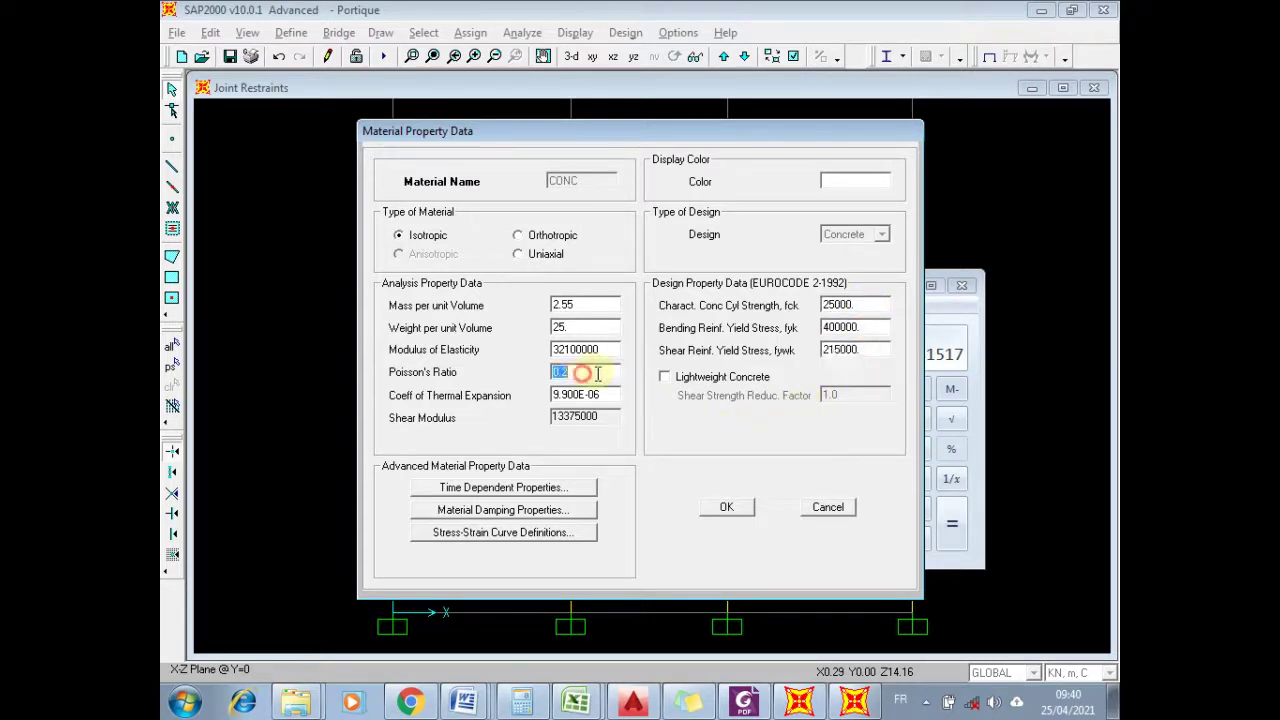
left_click(562, 372)
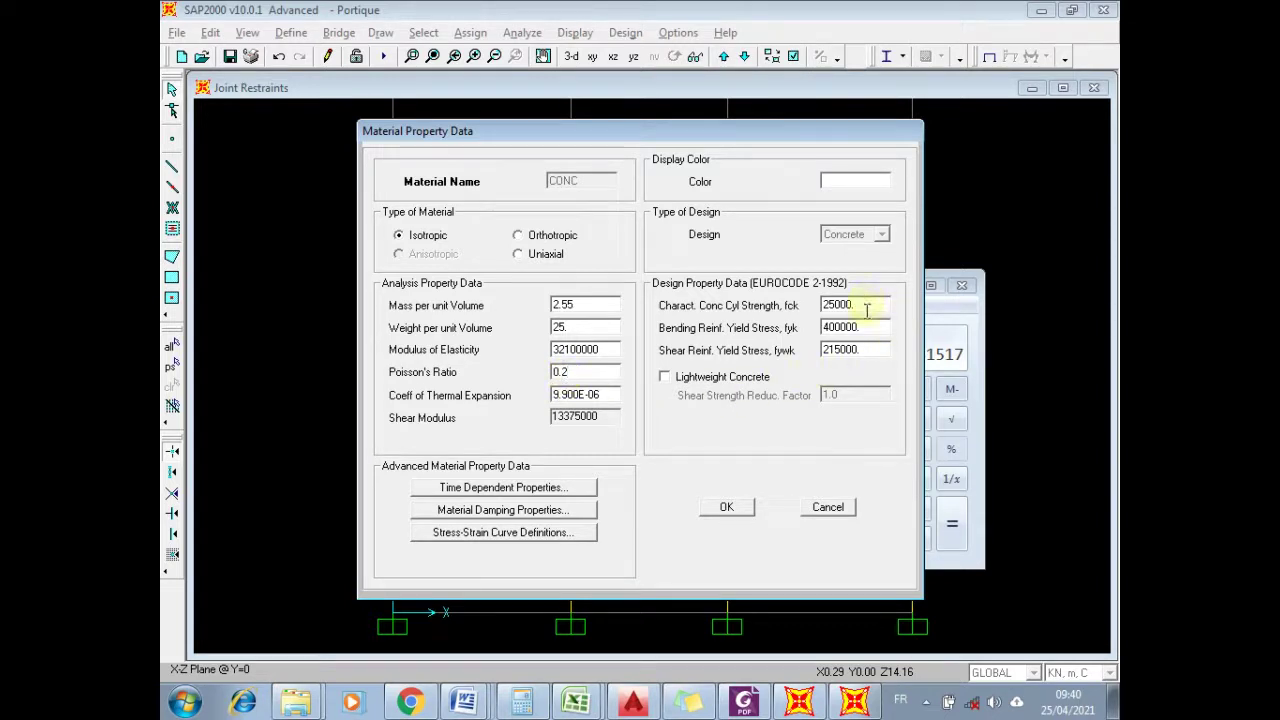
left_click(727, 507)
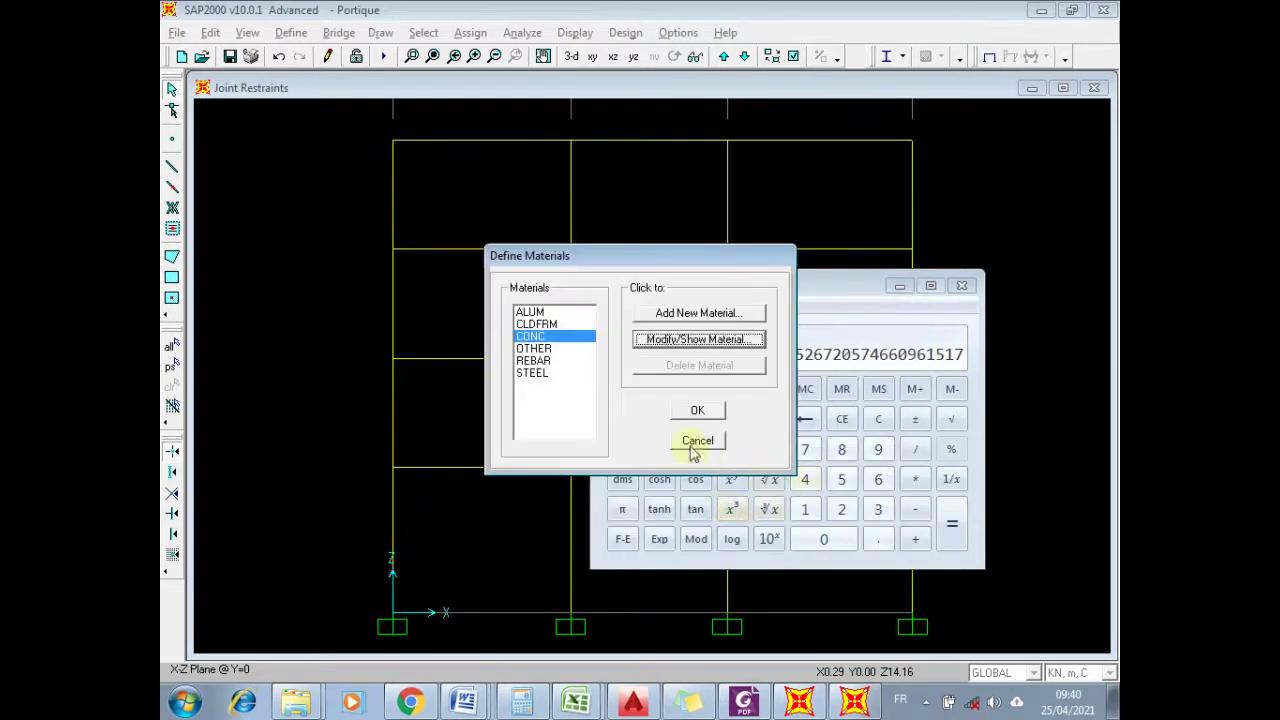
left_click(698, 414)
- Put the calculator away, check the beam and column cross-sections on the Word sheet's frame drawing, and return to SAP2000
left_click(684, 10)
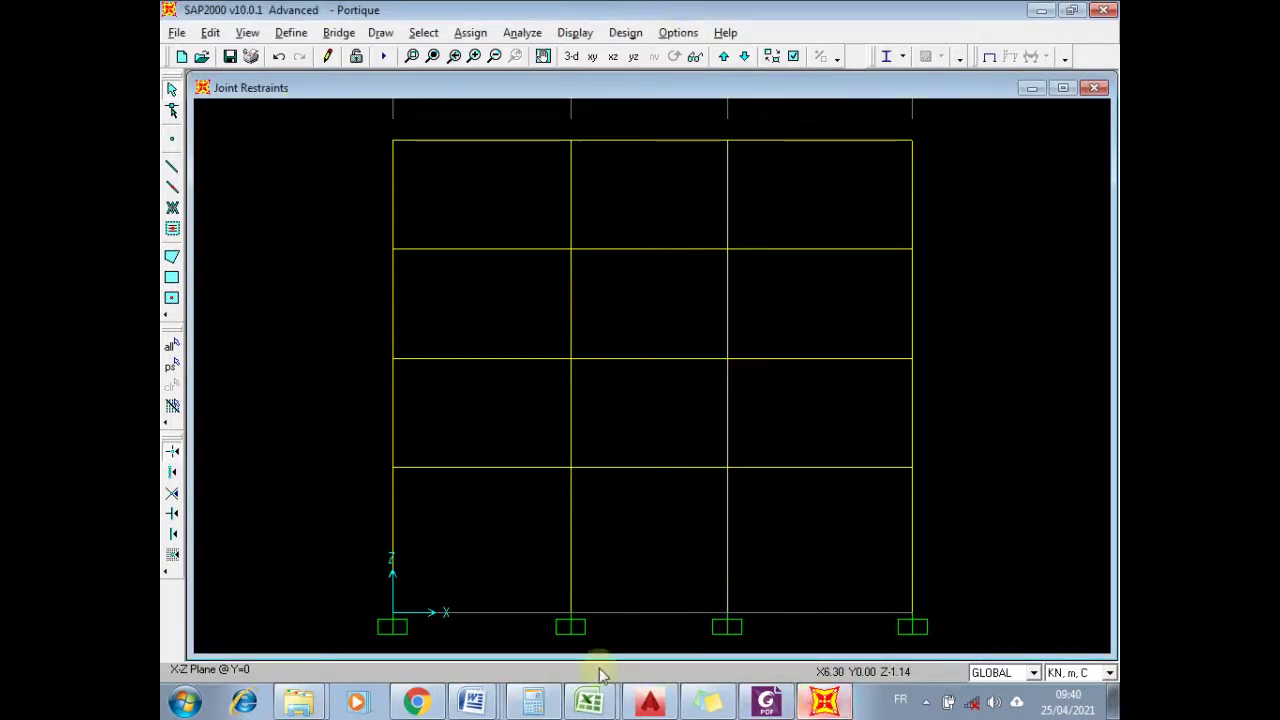
left_click(824, 703)
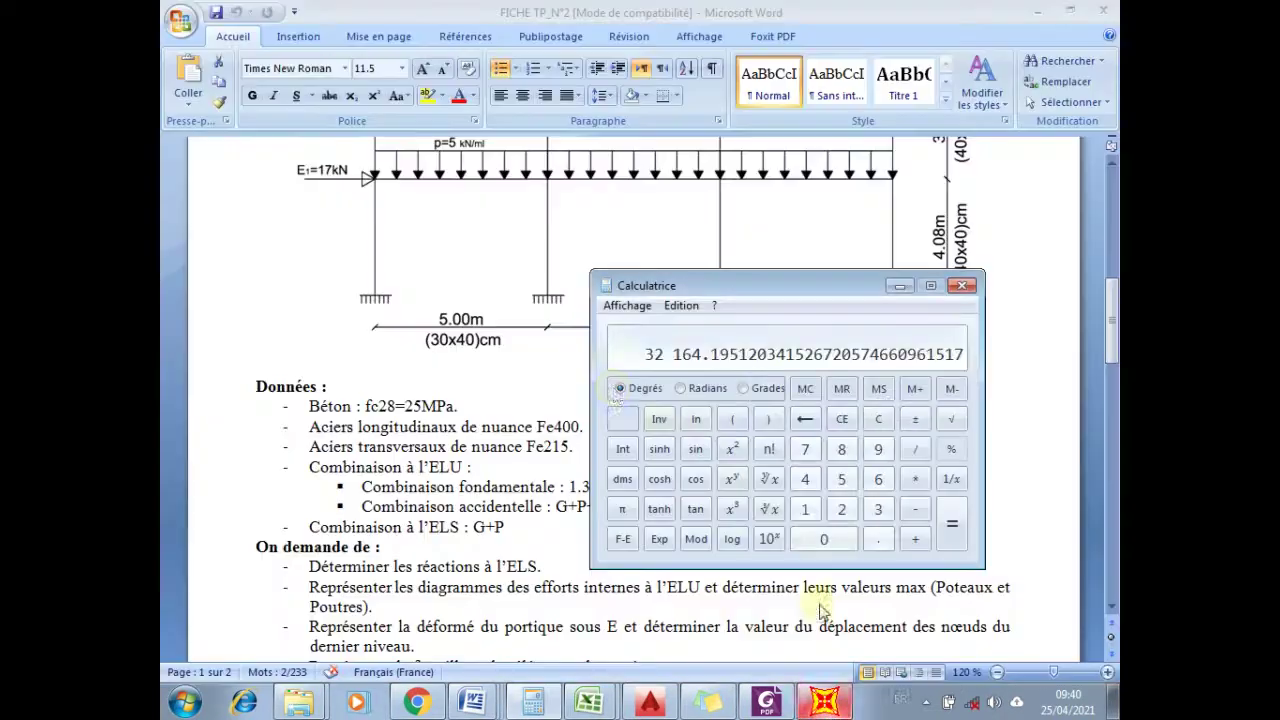
left_click(900, 286)
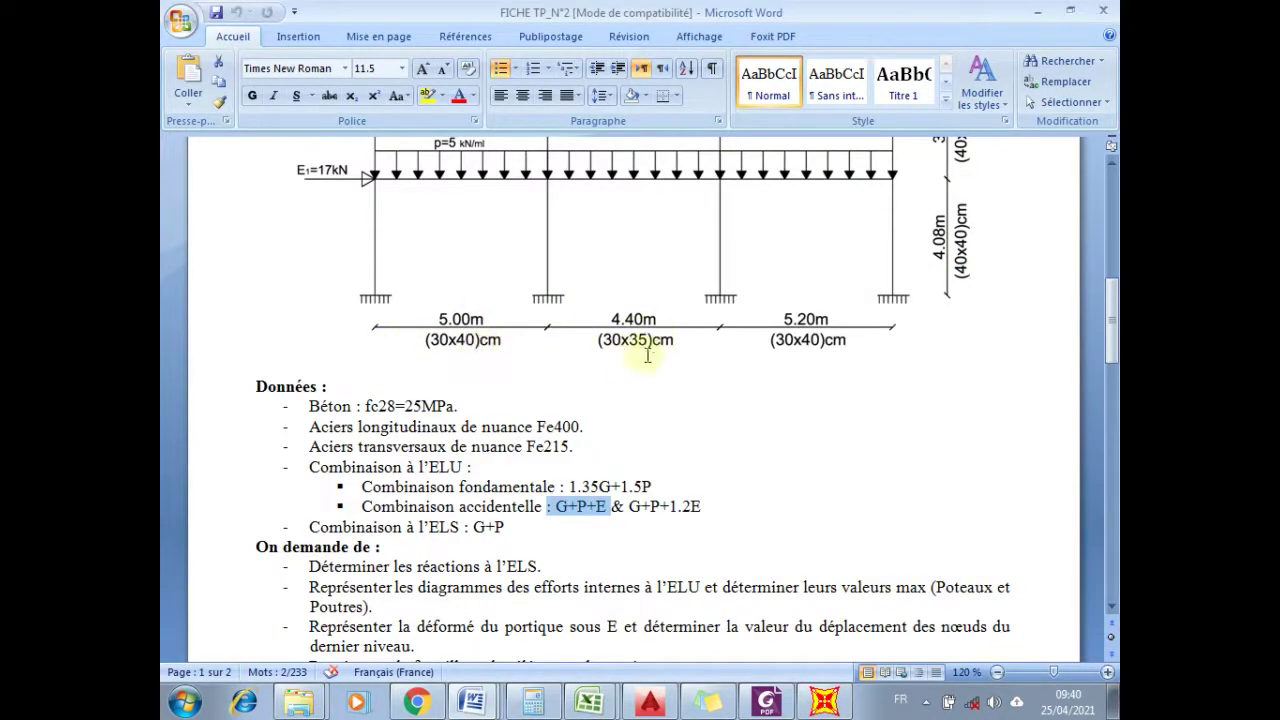
scroll(960, 400, "up", 4)
scroll(960, 420, "up", 1)
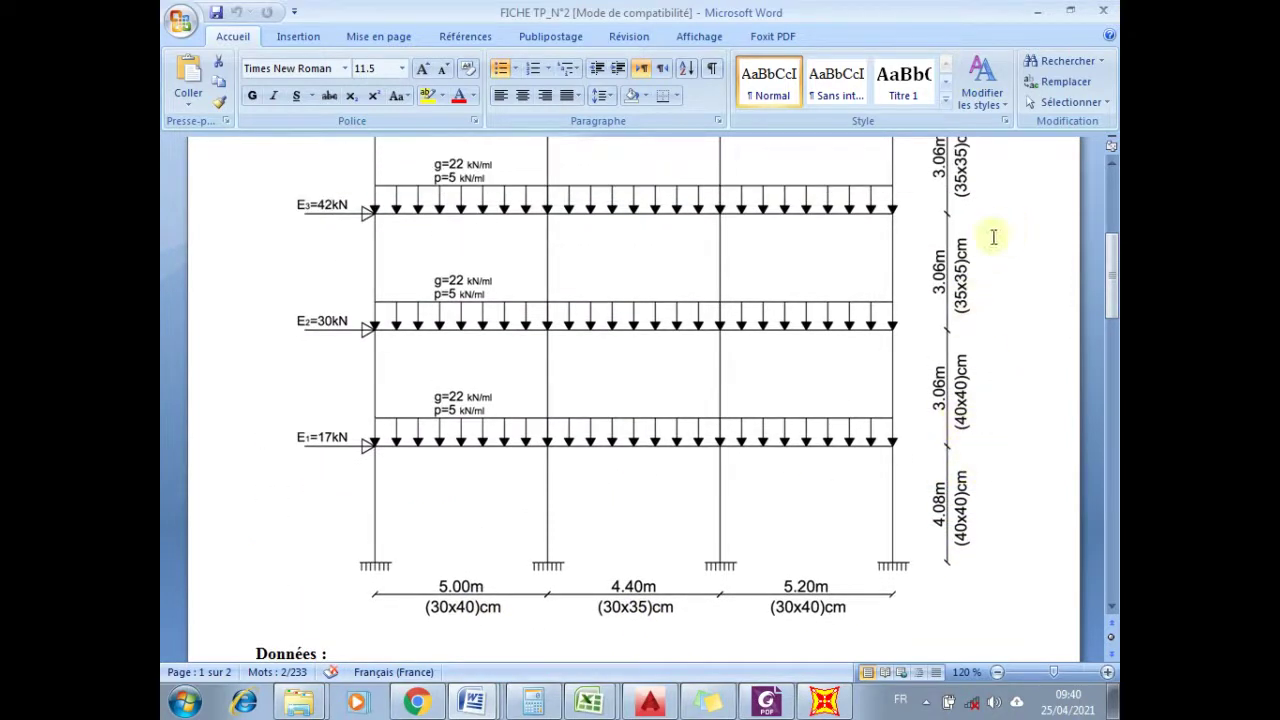
left_click(825, 701)
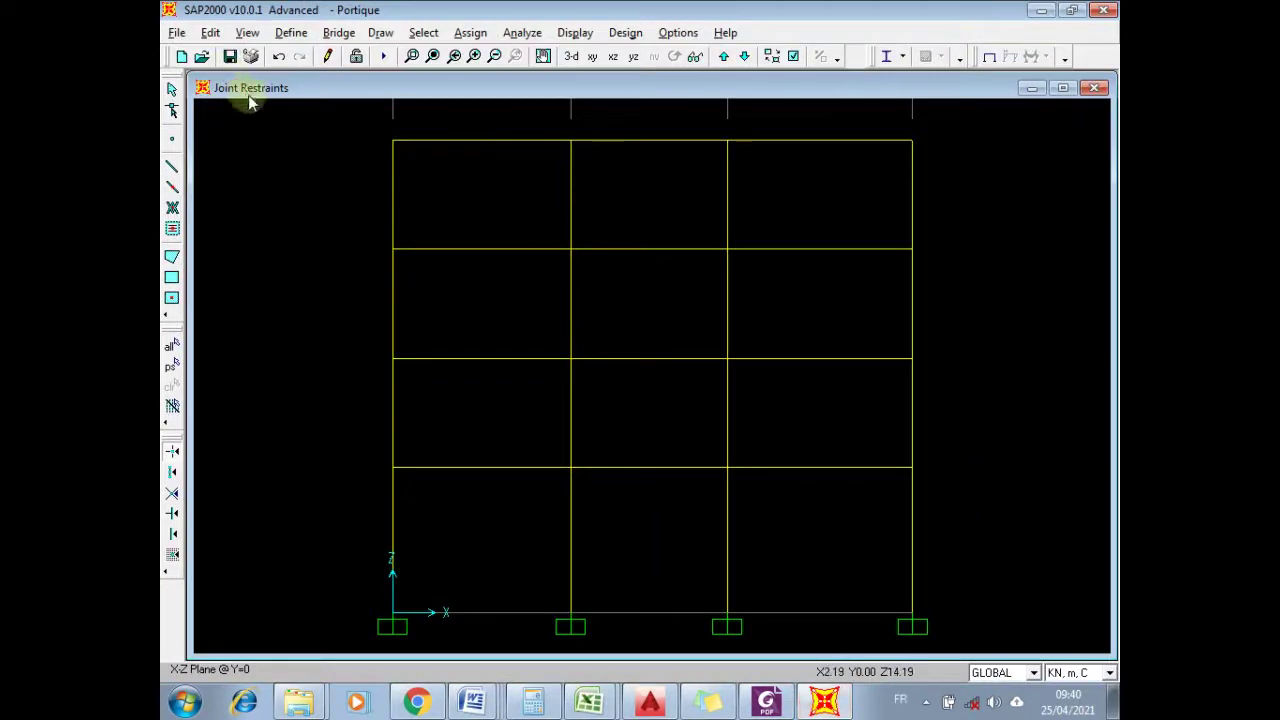
- Open the frame section definitions and delete the default wide-flange sections from W8X10 up to W18X35, leaving W18X35 in place
left_click(290, 32)
left_click(320, 77)
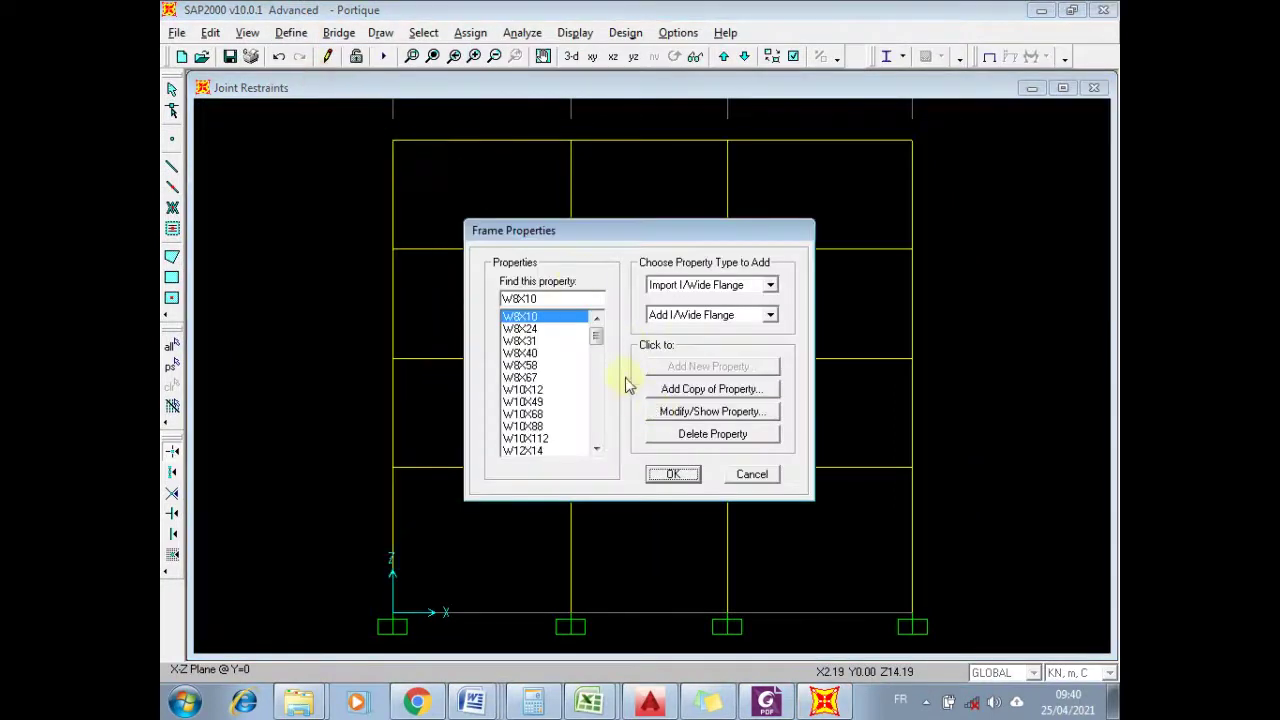
left_click(668, 435)
left_click(668, 435)
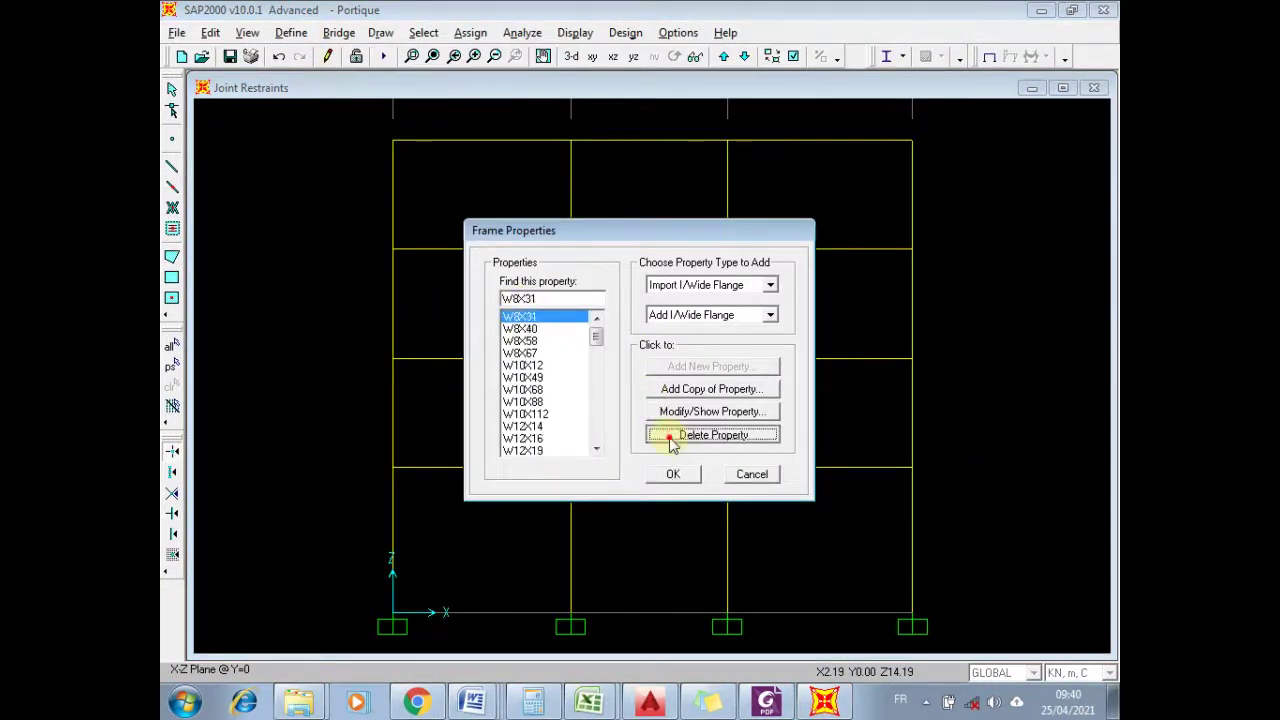
left_click(669, 437)
left_click(669, 437)
left_click(670, 440)
left_click(670, 440)
left_click(670, 440)
left_click(670, 440)
left_click(670, 440)
left_click(670, 440)
left_click(670, 440)
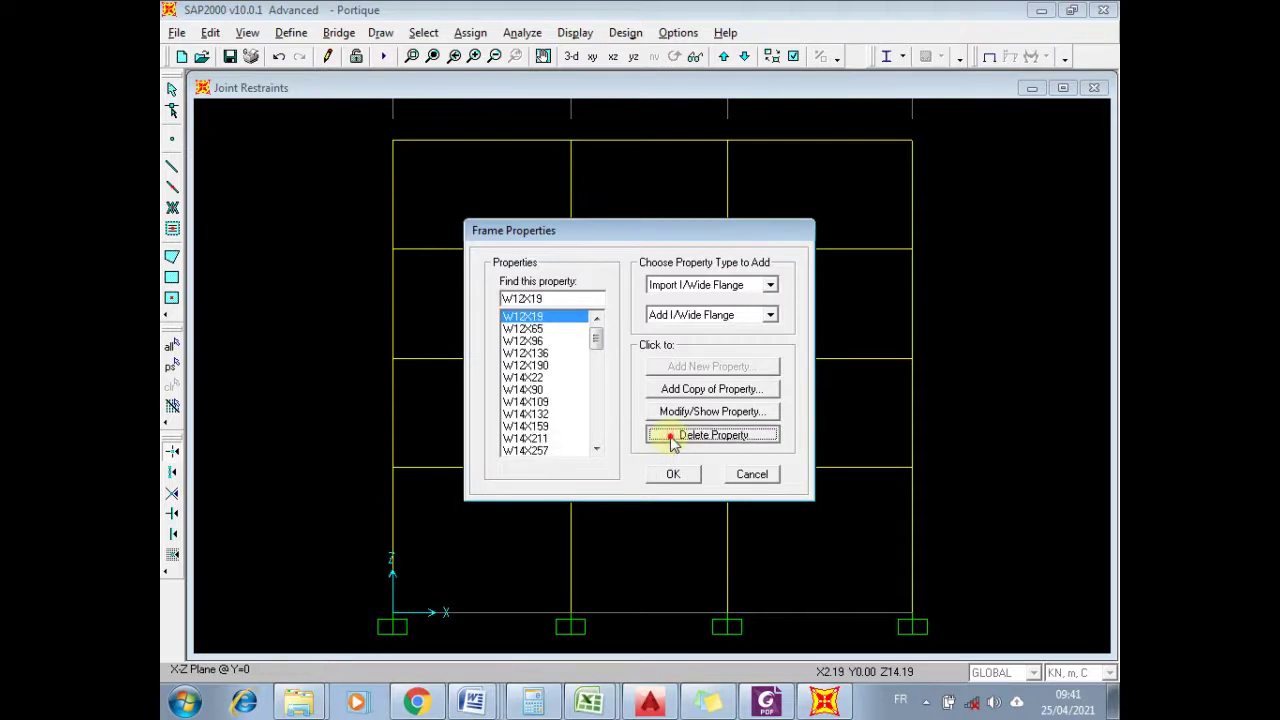
left_click(670, 440)
left_click(670, 440)
left_click(670, 440)
left_click(670, 440)
left_click(670, 440)
left_click(670, 440)
left_click(670, 440)
left_click(670, 440)
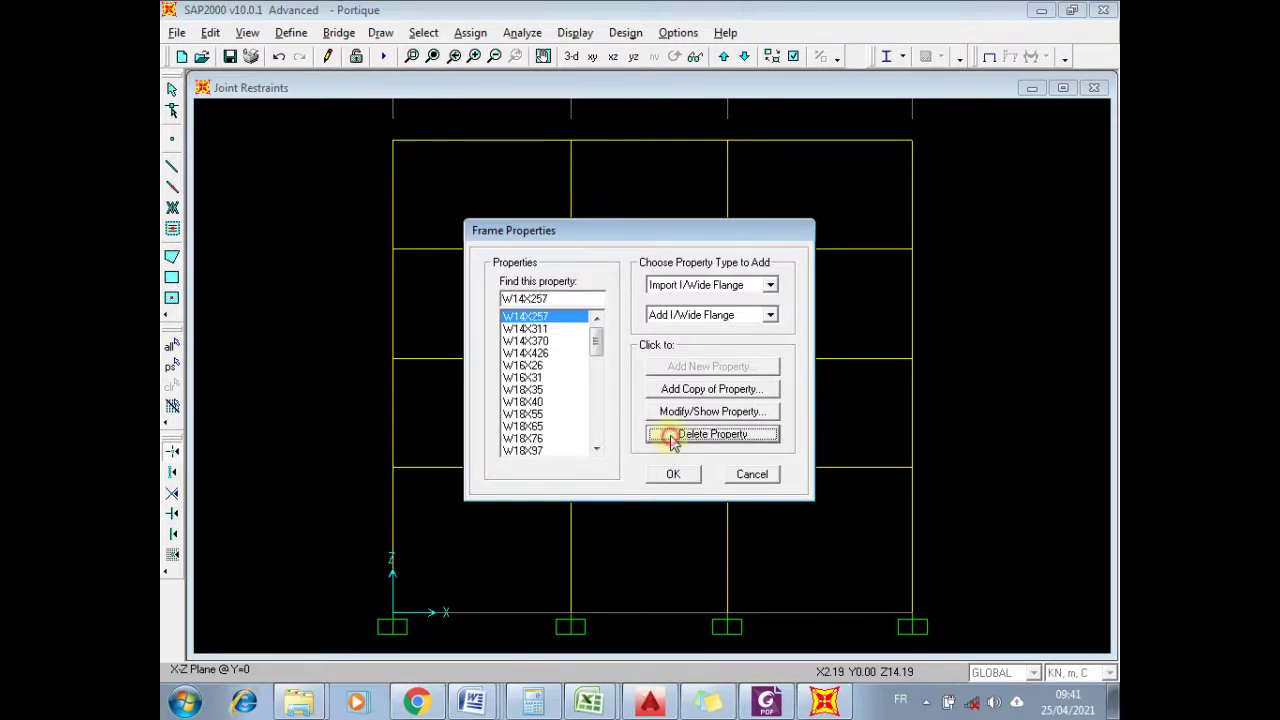
left_click(670, 440)
left_click(670, 440)
left_click(670, 440)
left_click(670, 440)
left_click(670, 440)
left_click(670, 440)
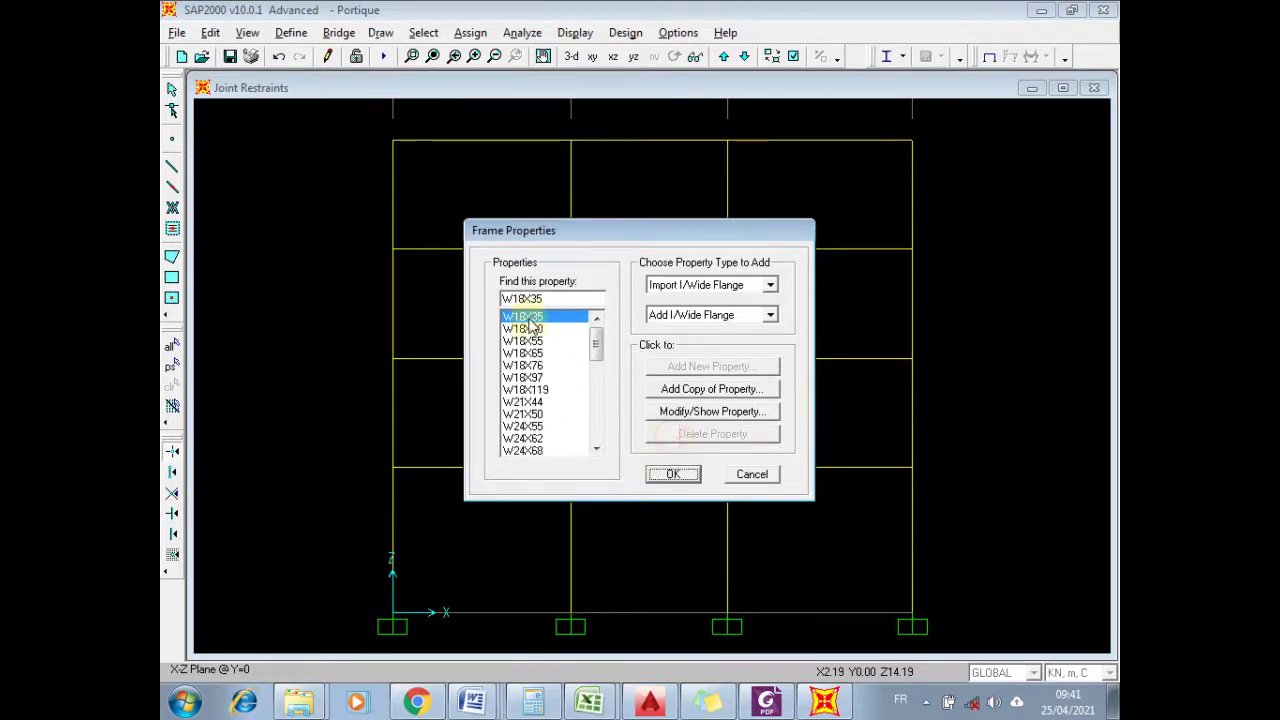
- Delete all remaining wide-flange sections from W18X40 through W36X300, keeping only W18X35
left_click(530, 329)
left_click(678, 438)
left_click(678, 438)
left_click(678, 438)
left_click(678, 438)
left_click(678, 438)
left_click(678, 438)
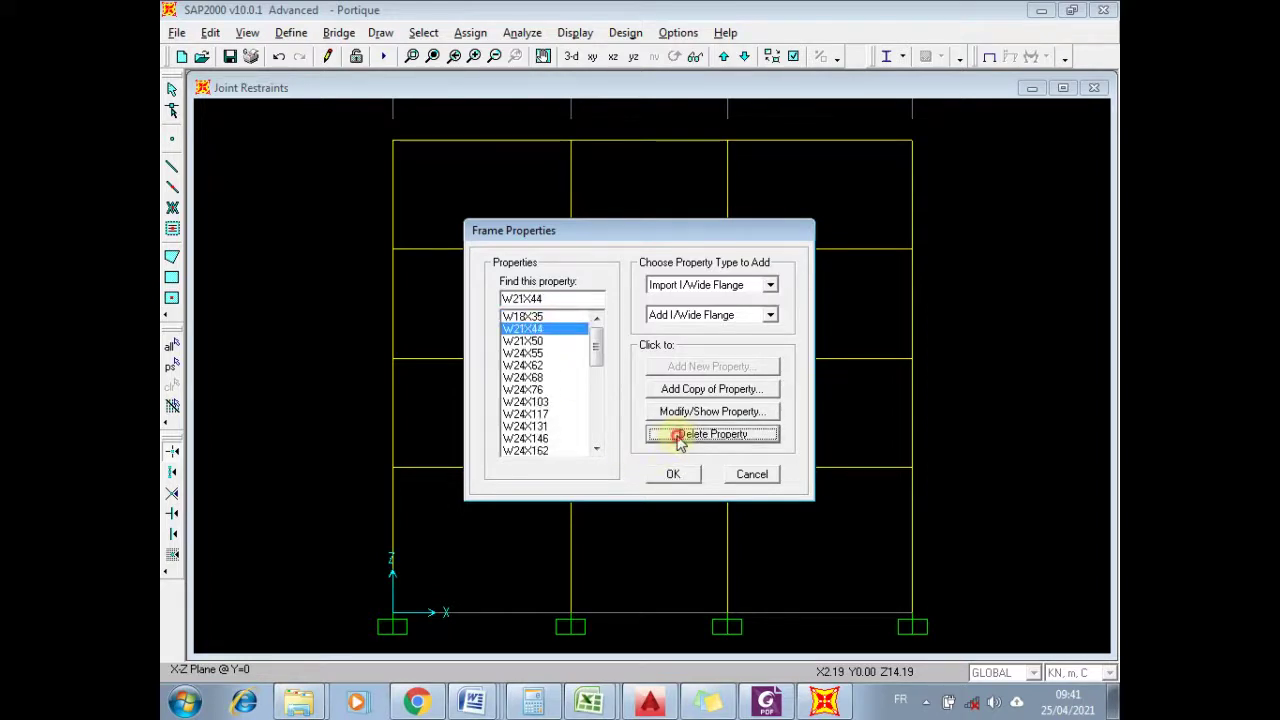
left_click(678, 438)
left_click(678, 438)
left_click(678, 438)
left_click(678, 438)
left_click(678, 438)
left_click(678, 438)
left_click(678, 438)
left_click(678, 438)
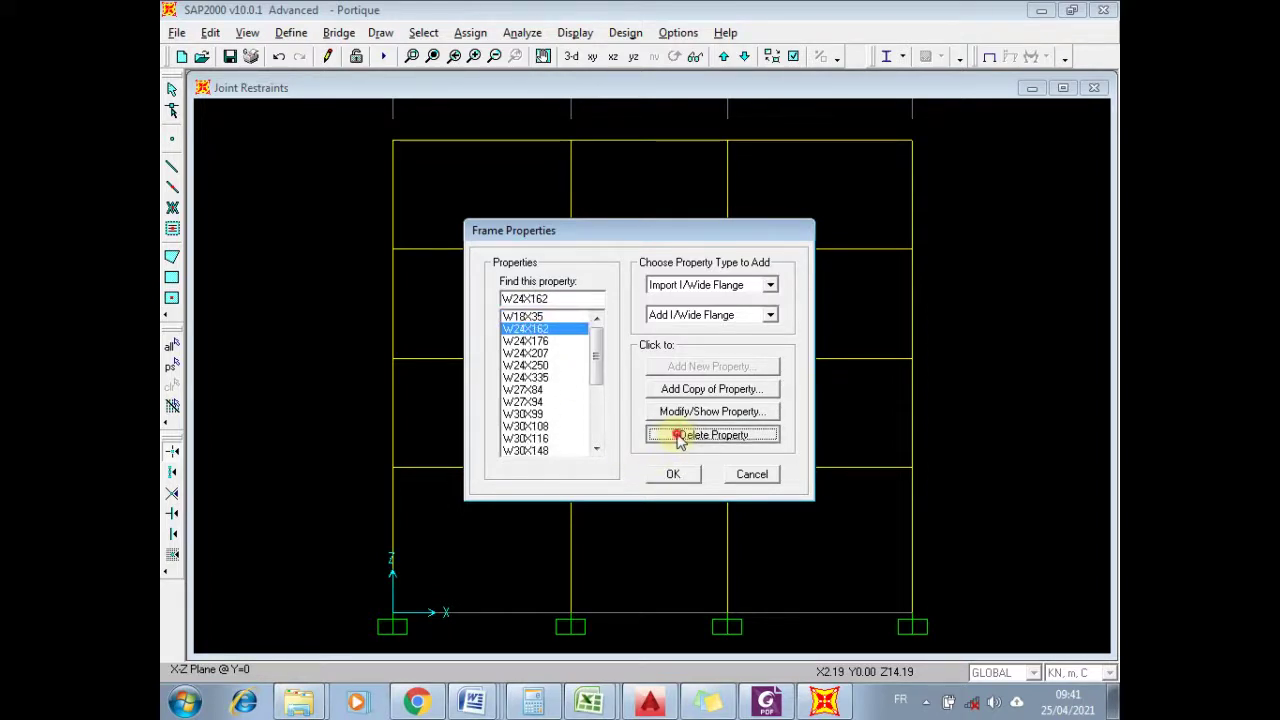
left_click(678, 438)
left_click(678, 438)
left_click(678, 438)
left_click(678, 438)
left_click(678, 438)
left_click(678, 438)
left_click(678, 438)
left_click(678, 438)
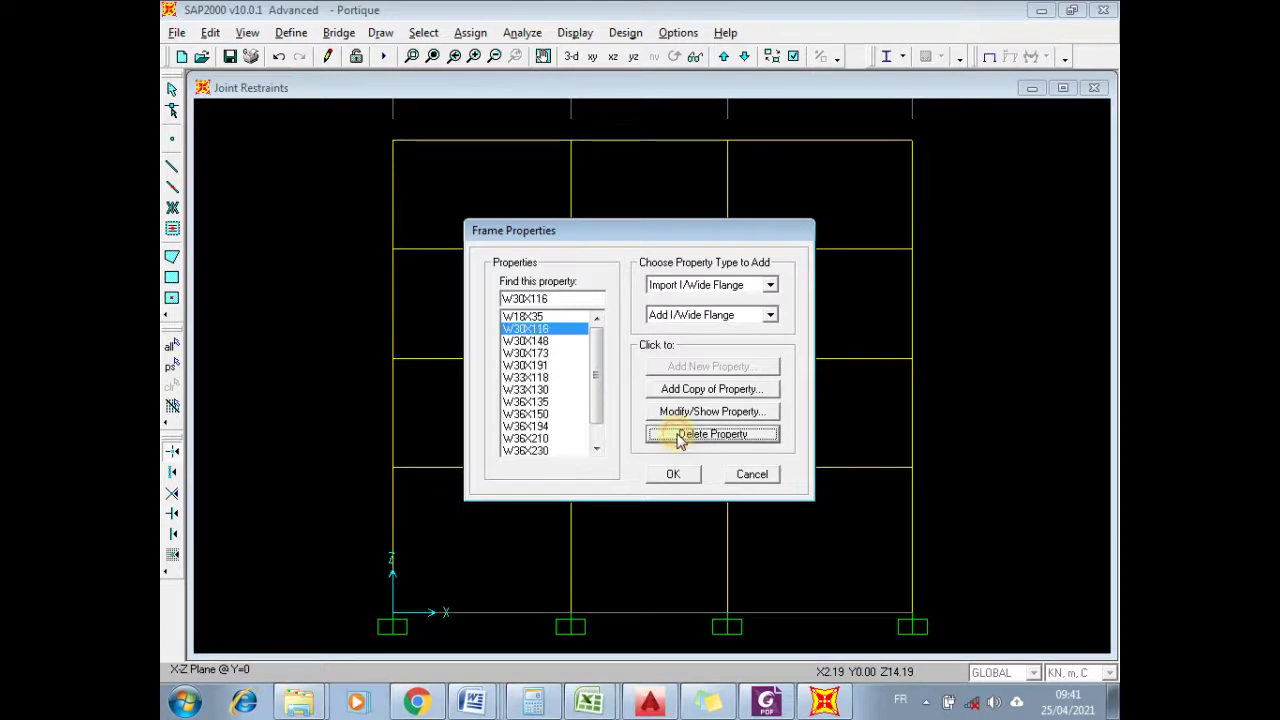
left_click(678, 438)
left_click(678, 438)
left_click(678, 438)
left_click(678, 438)
left_click(678, 438)
left_click(678, 438)
left_click(678, 438)
left_click(678, 438)
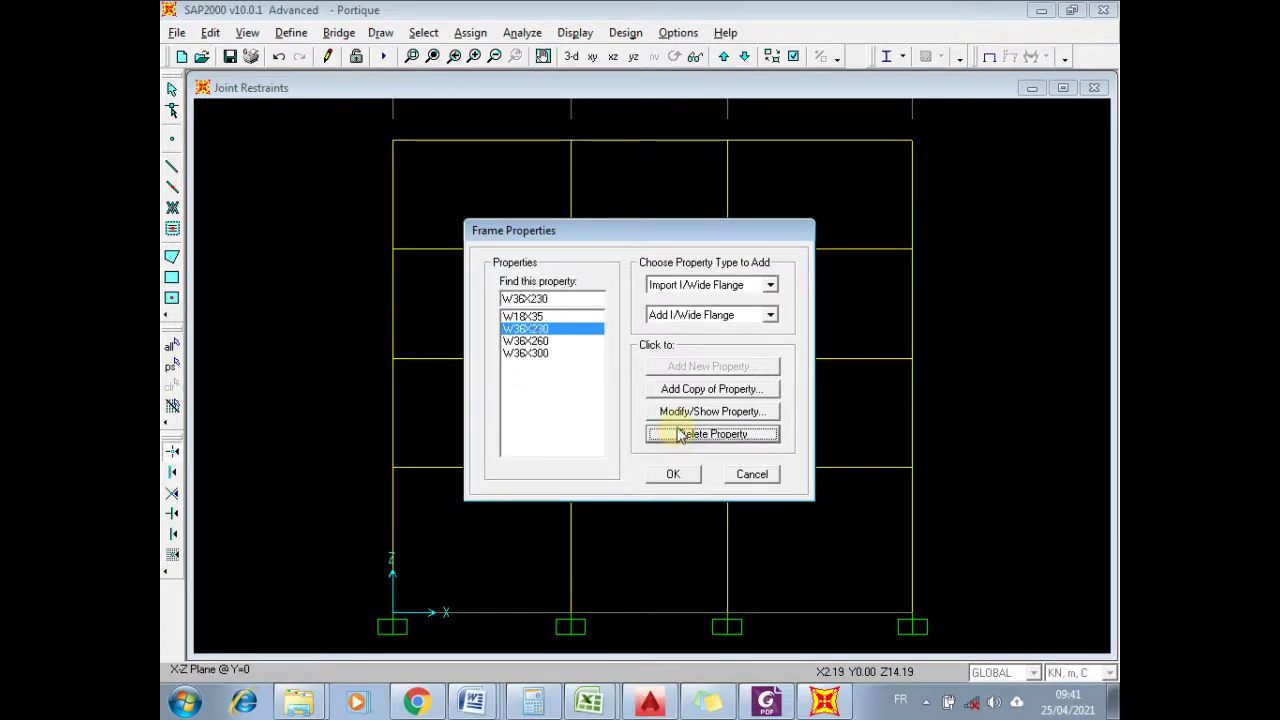
left_click(678, 438)
left_click(678, 438)
left_click(678, 435)
left_click(678, 435)
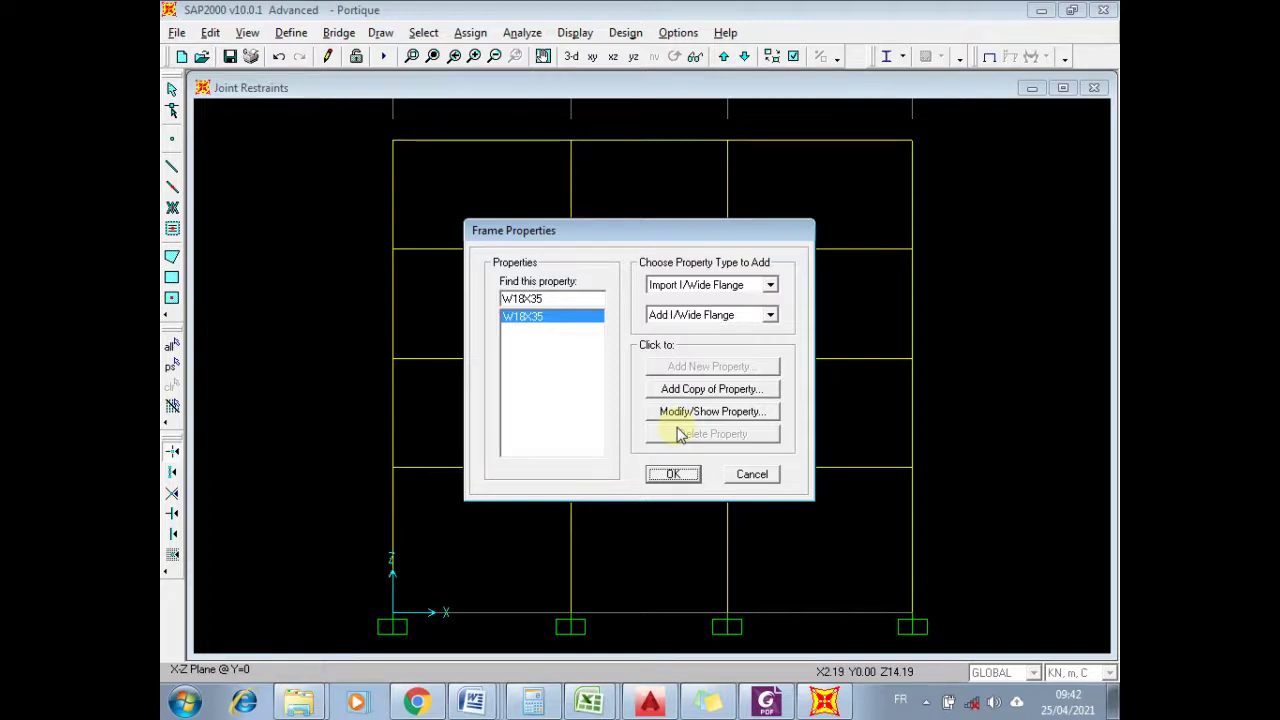
- Add a new rectangular frame section and name it POU30X35
left_click(705, 315)
scroll(718, 402, "down", 1)
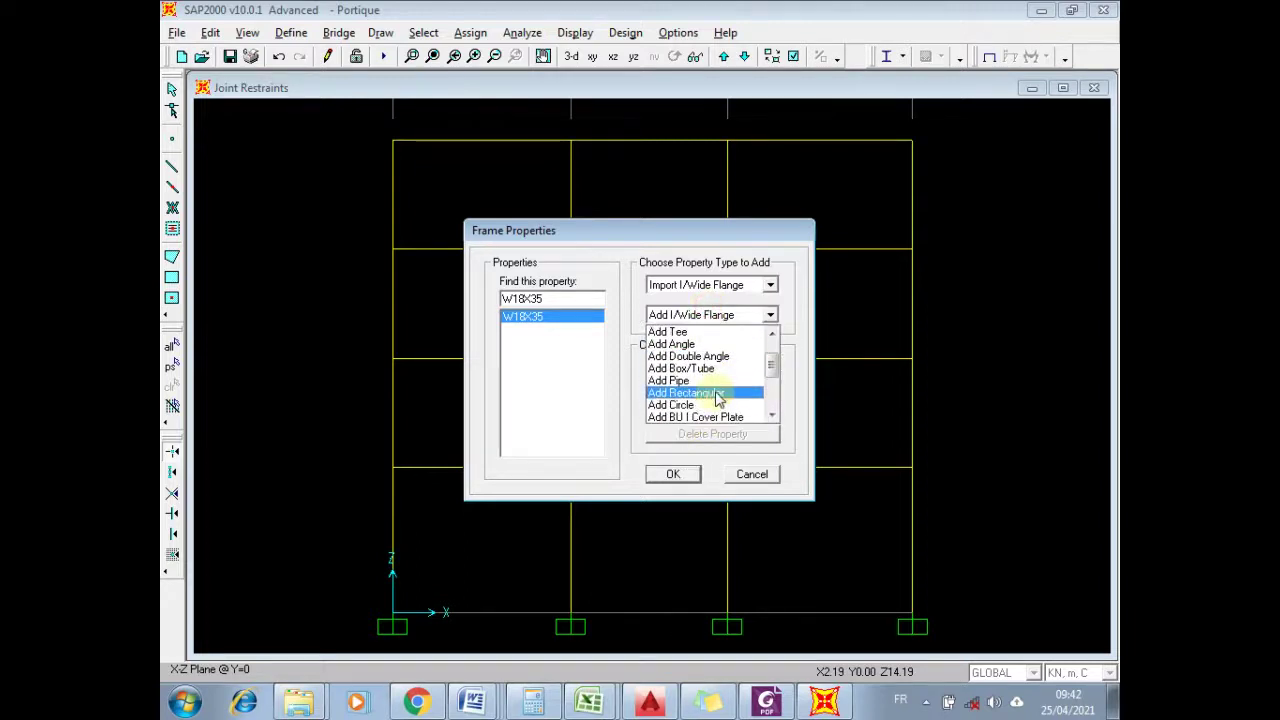
left_click(700, 392)
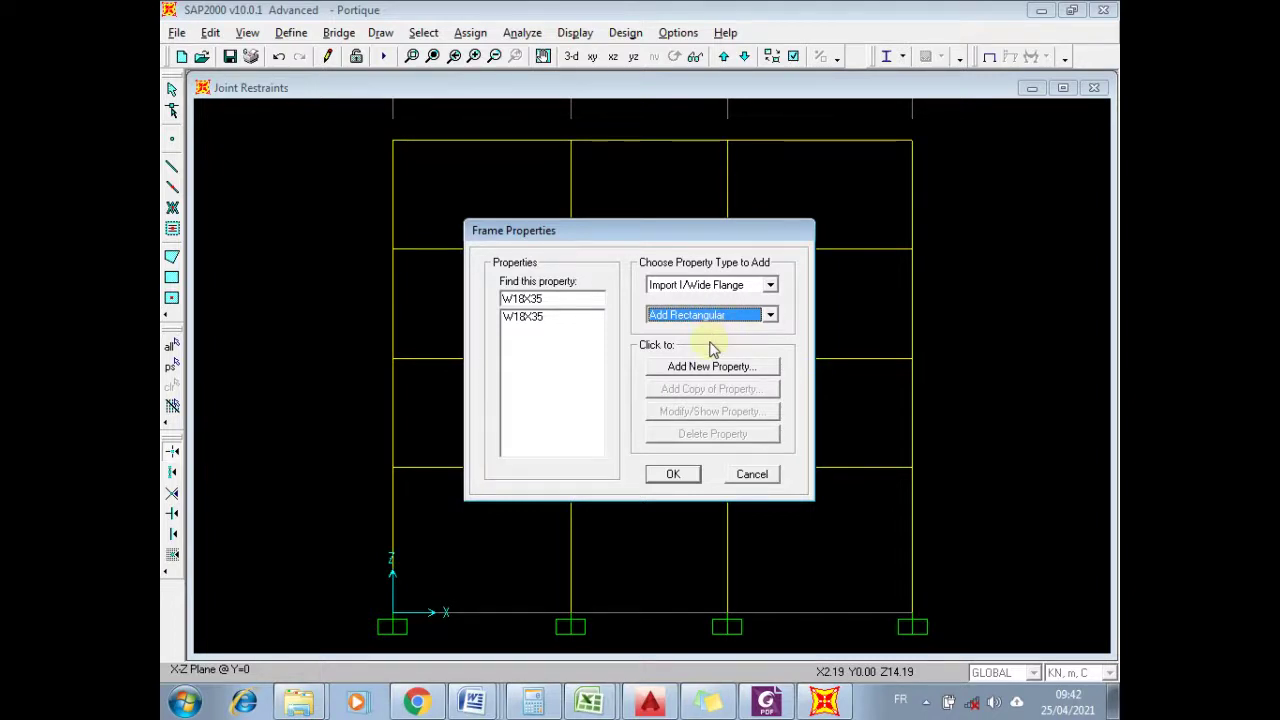
left_click(711, 368)
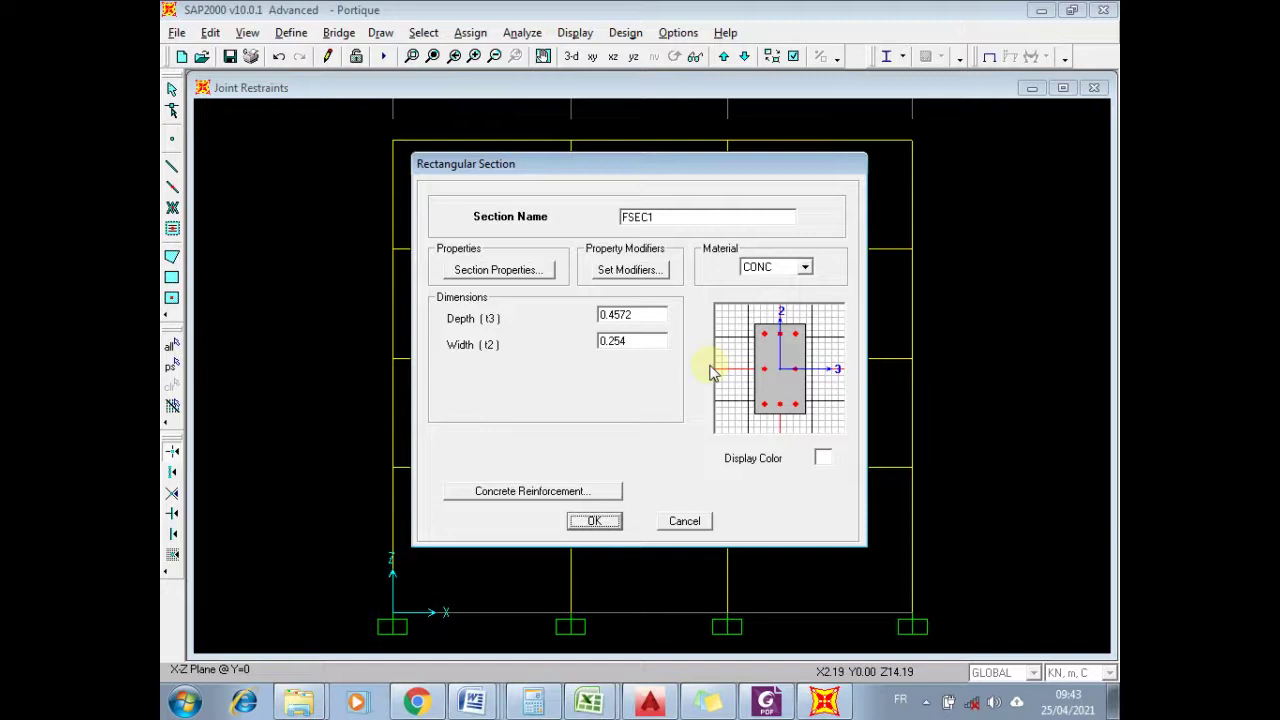
double_click(668, 216)
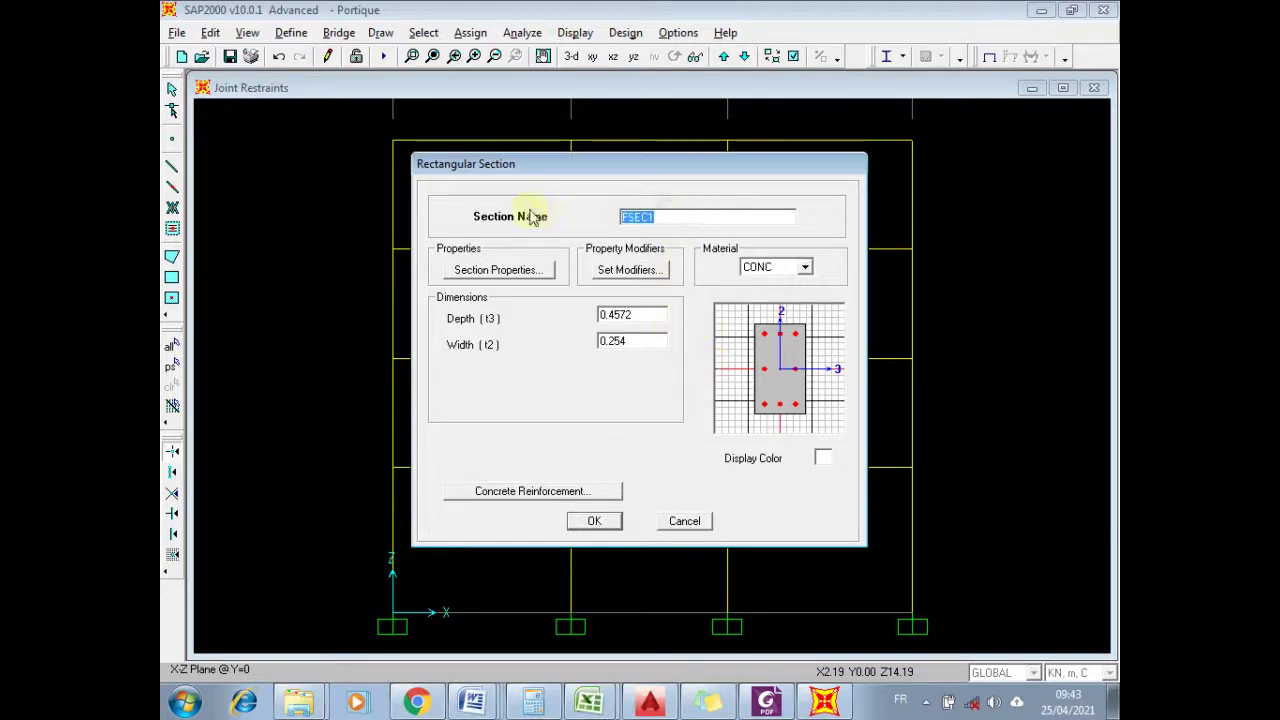
type("POU30X35")
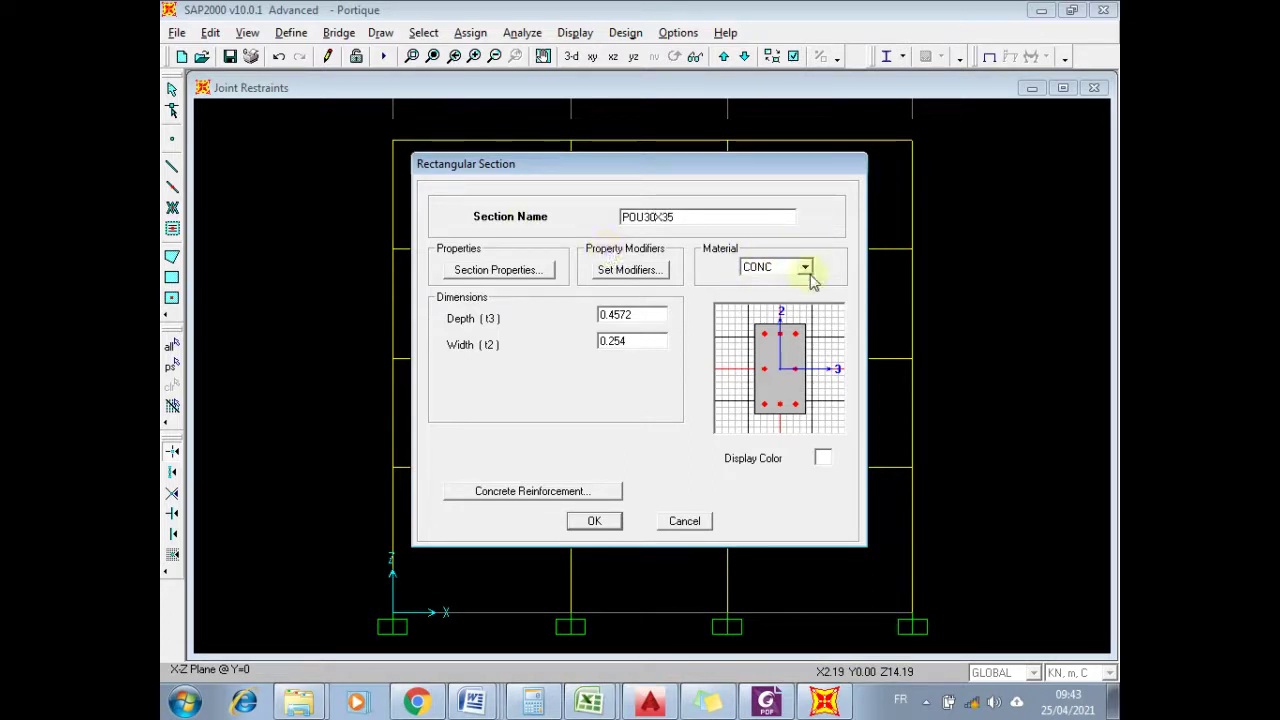
- Set the POU30X35 section's depth to 0.35 m and its width to 0.3 m
double_click(634, 315)
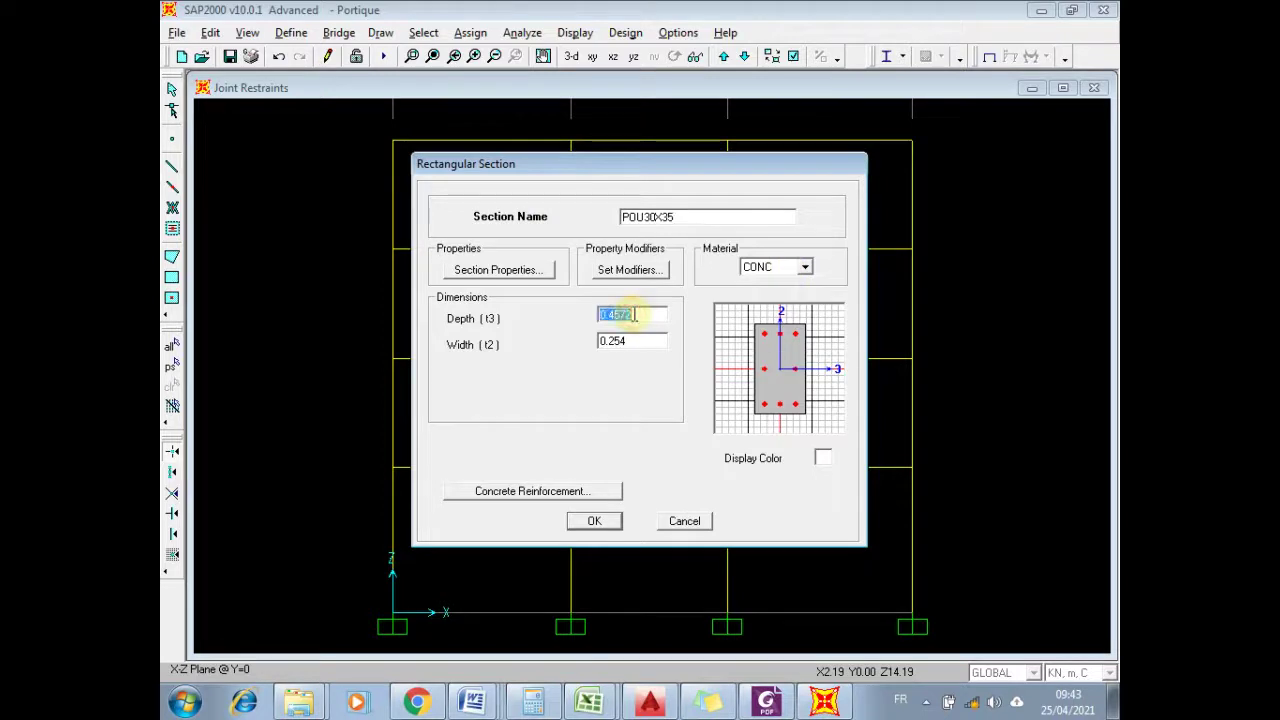
type("0.35")
key("Tab")
type("0.3")
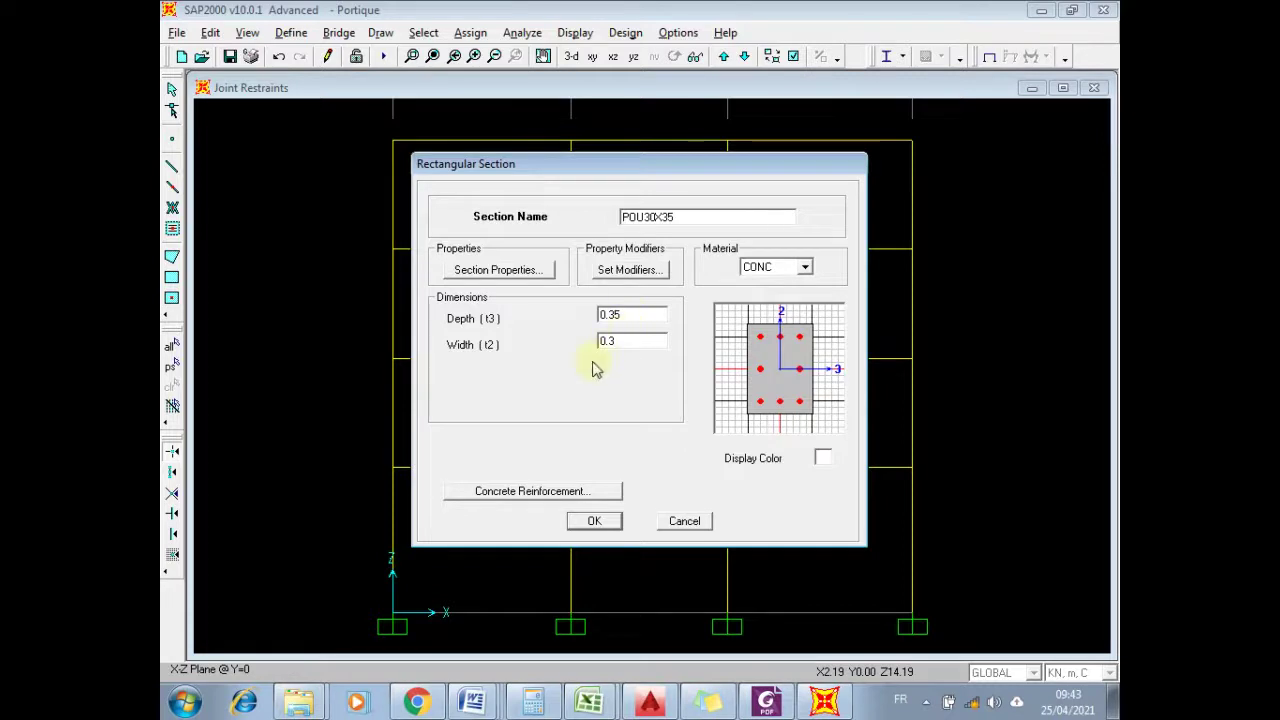
left_click(634, 314)
left_click(634, 314)
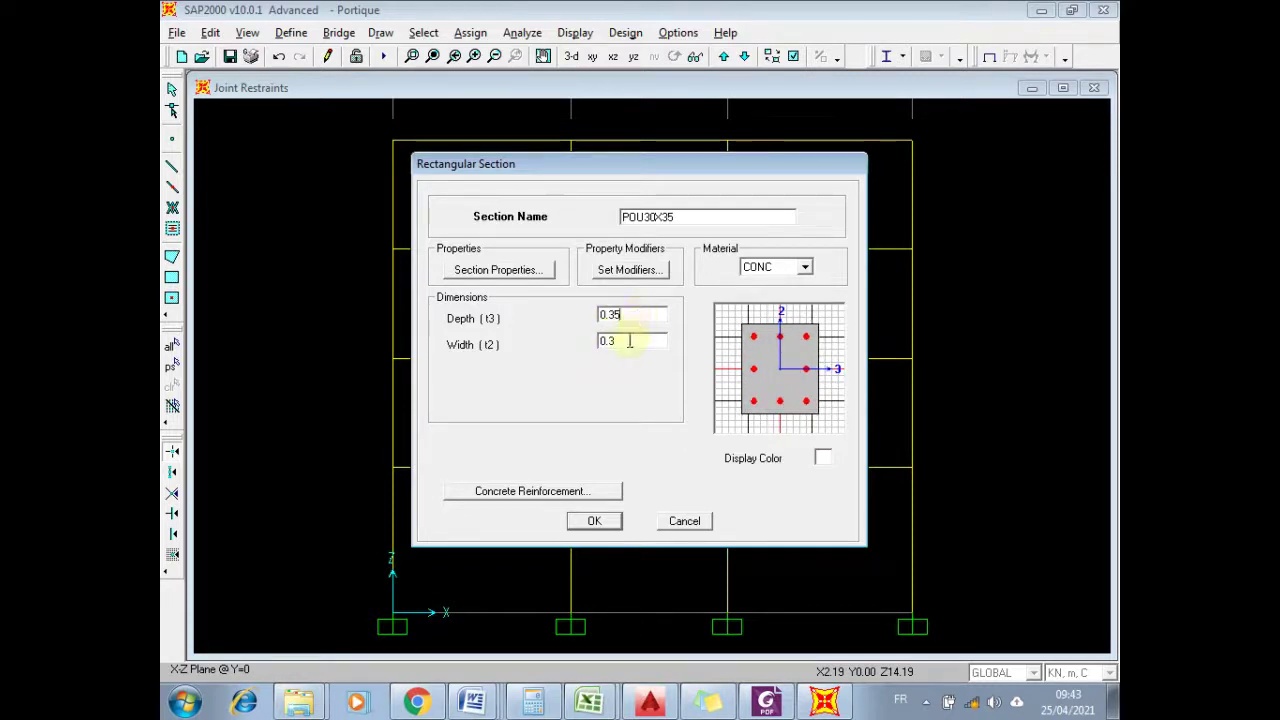
left_click(631, 341)
left_click(631, 341)
- Set POU30X35's reinforcement to the Beam design type with 0.03 m top and bottom cover, and accept the section
left_click(552, 493)
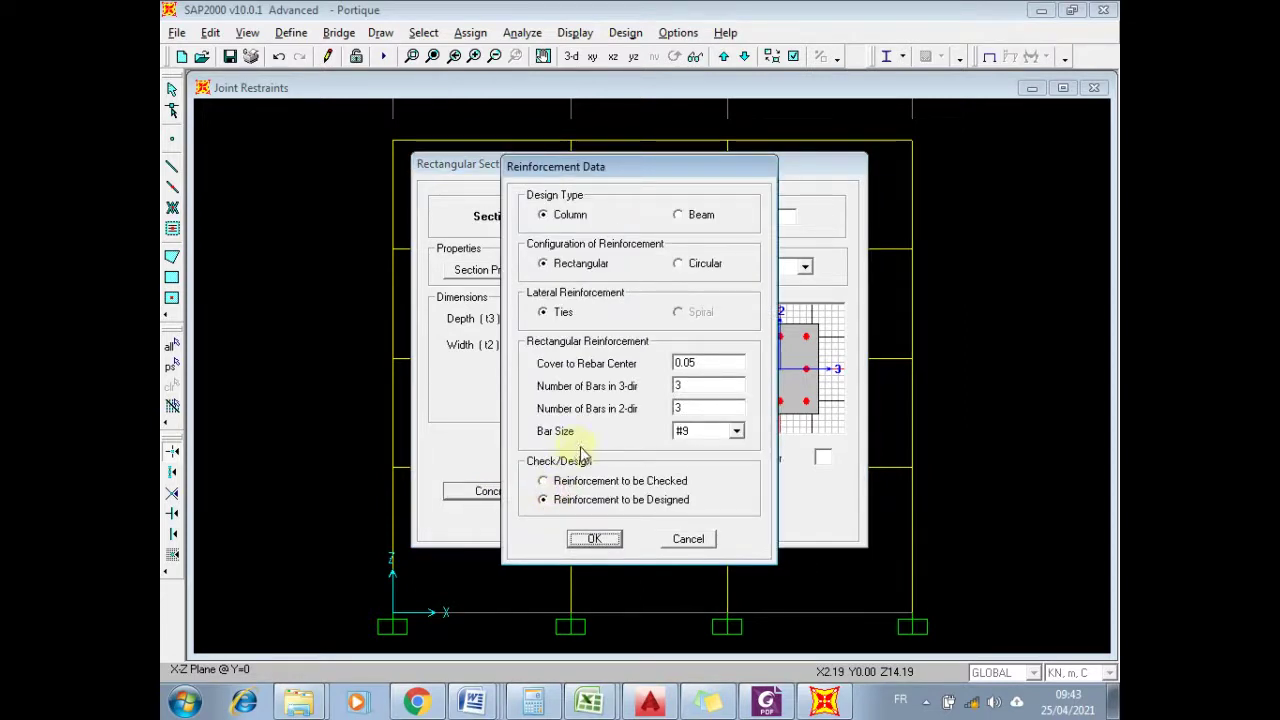
left_click(680, 215)
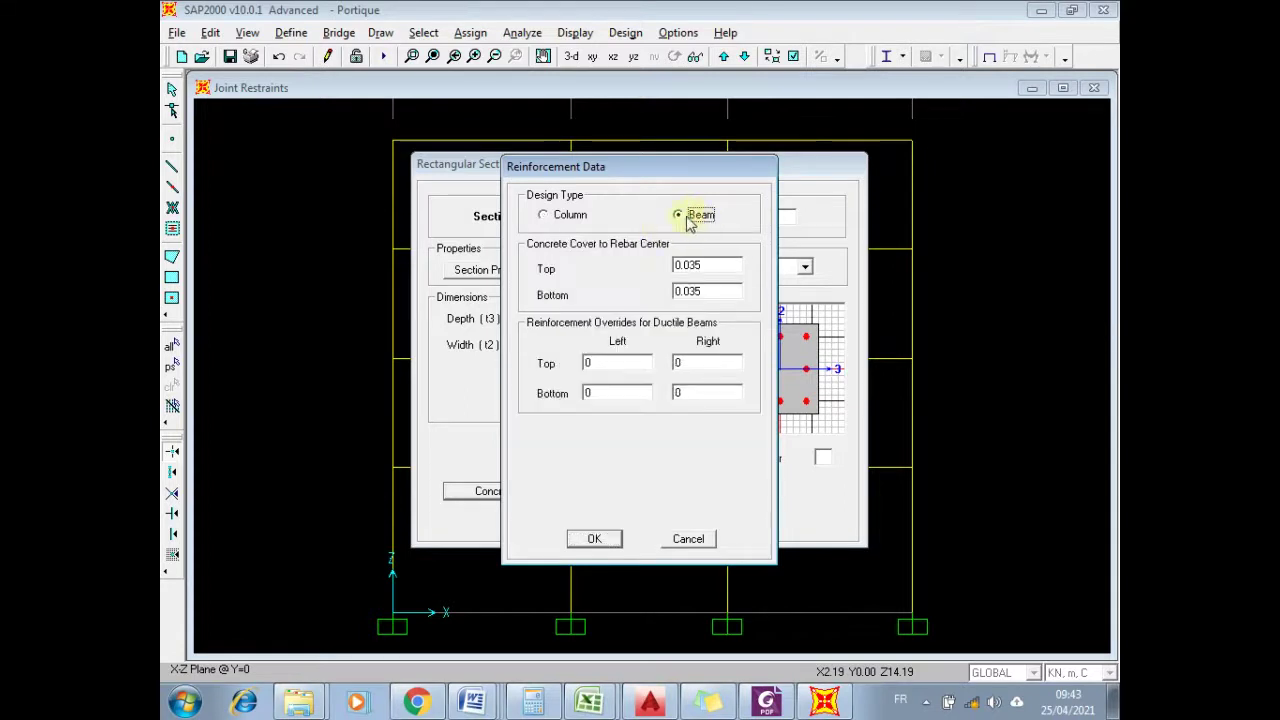
left_click(718, 265)
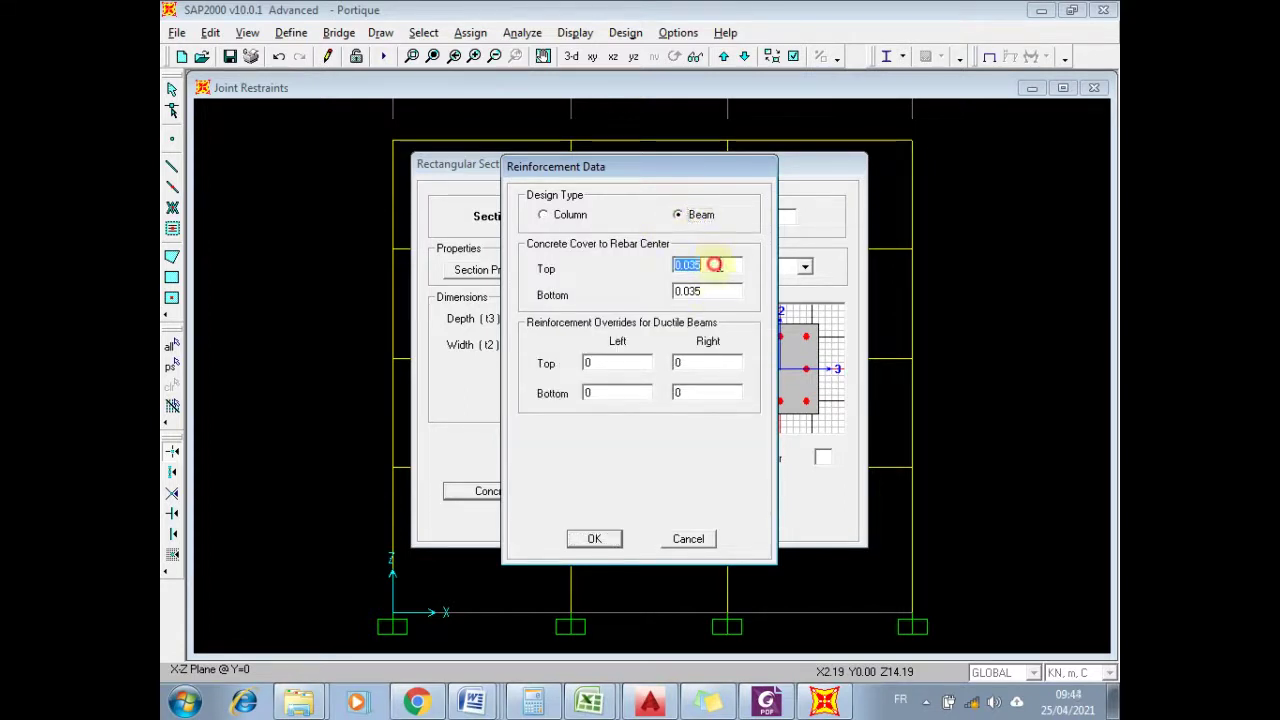
key("BackSpace")
left_click(716, 290)
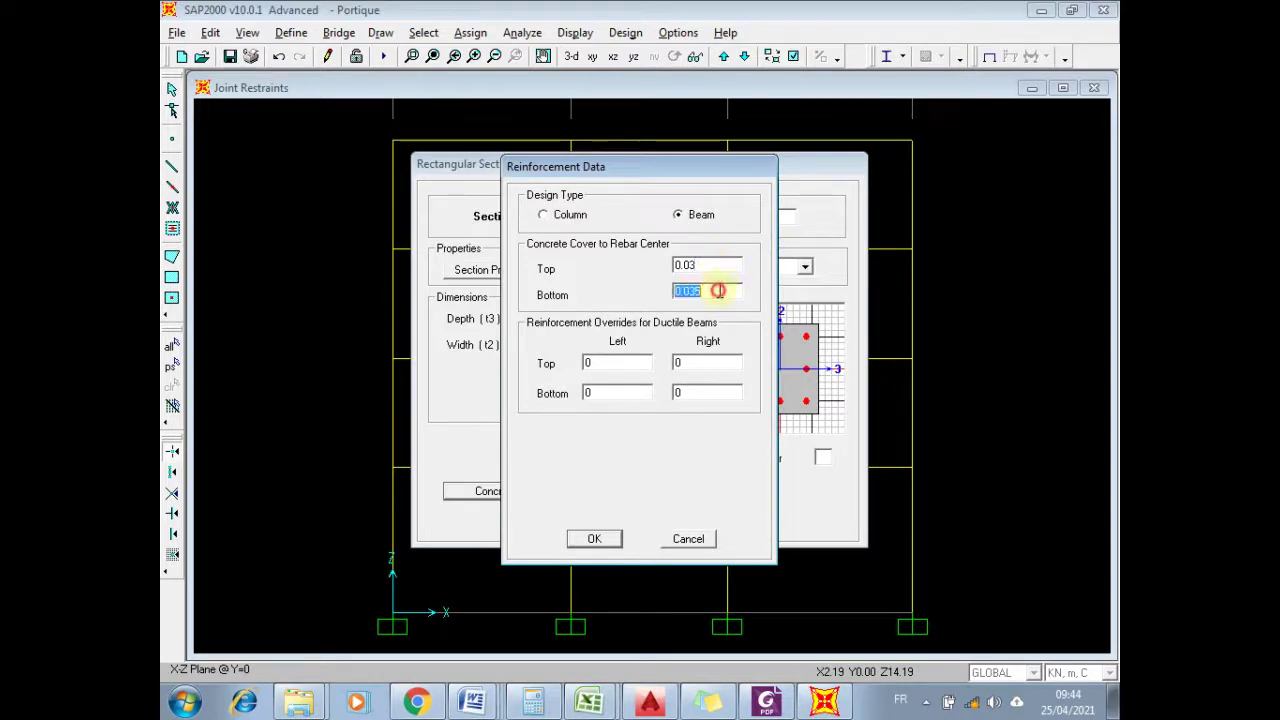
type("0.03")
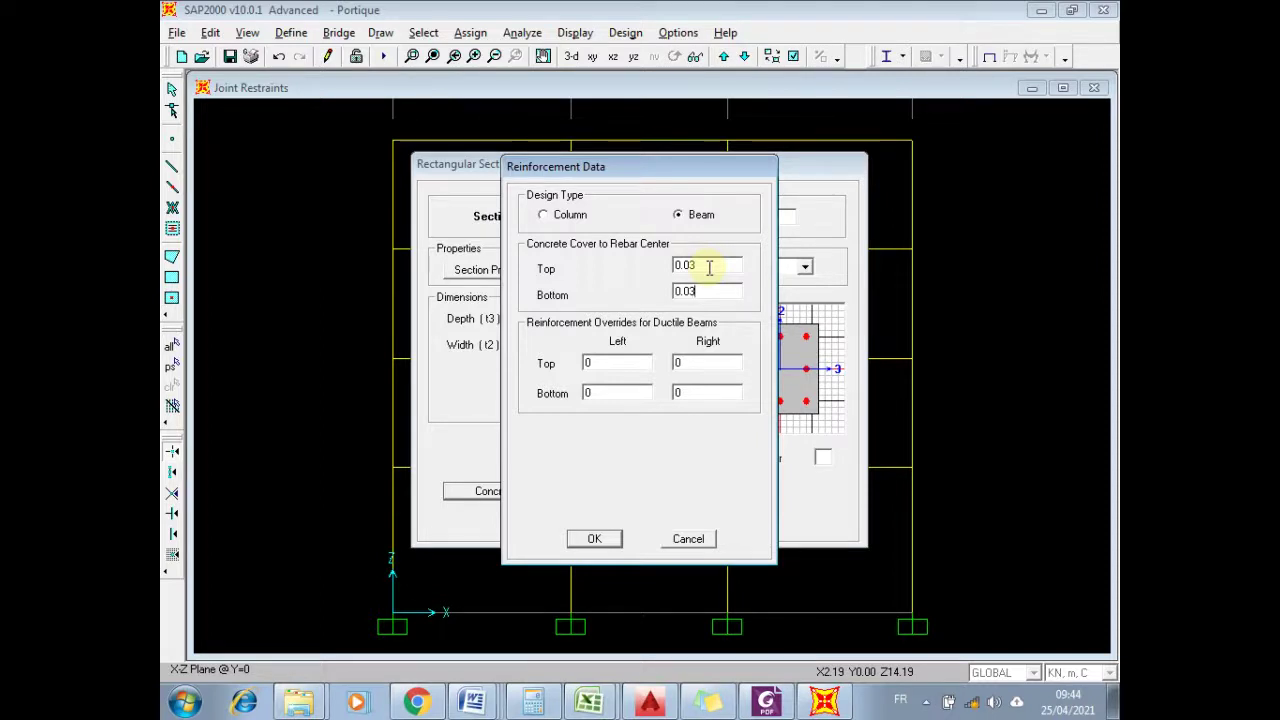
left_click(596, 539)
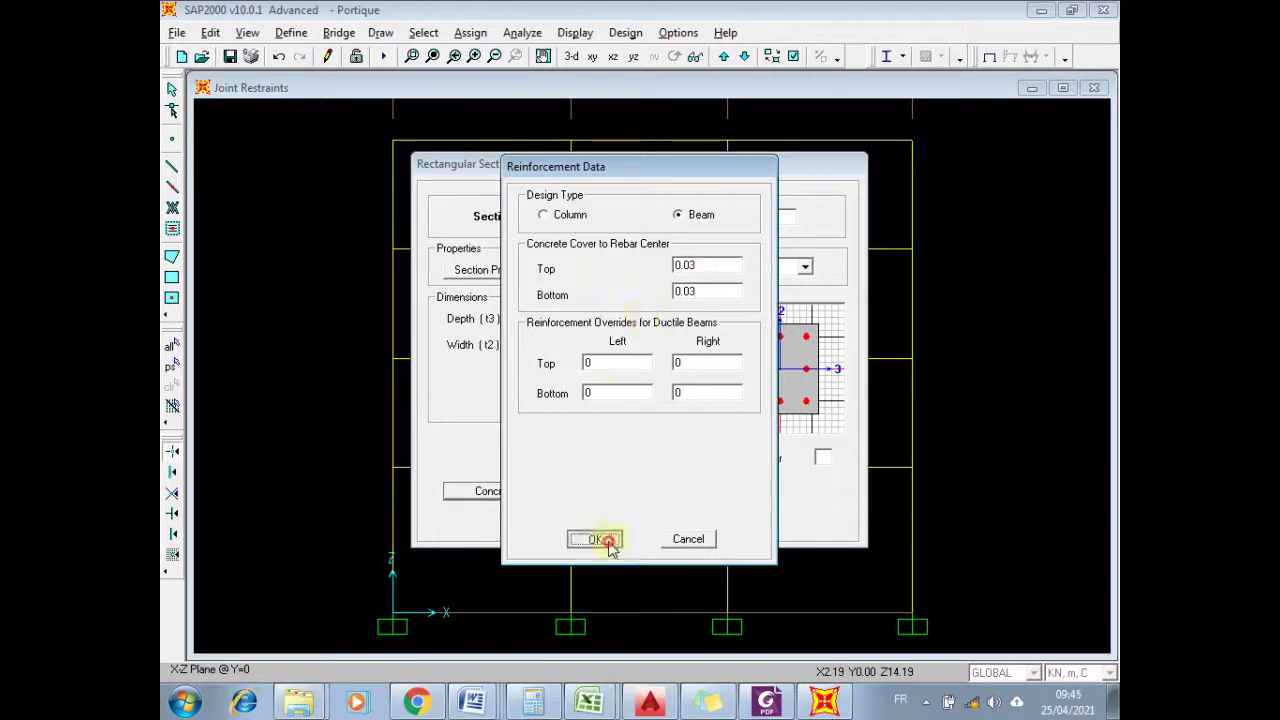
left_click(594, 520)
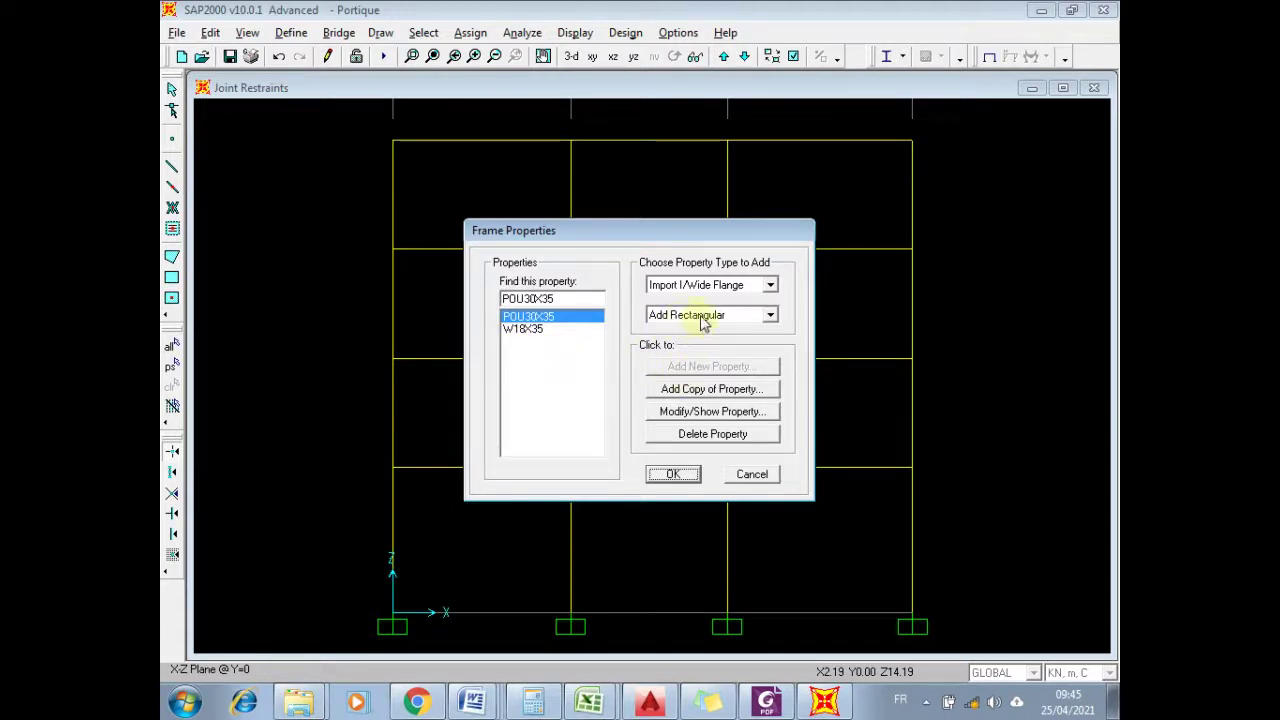
- Copy the POU30X35 section as POU30X40, set its depth to 0.4 m, and accept it
left_click(722, 395)
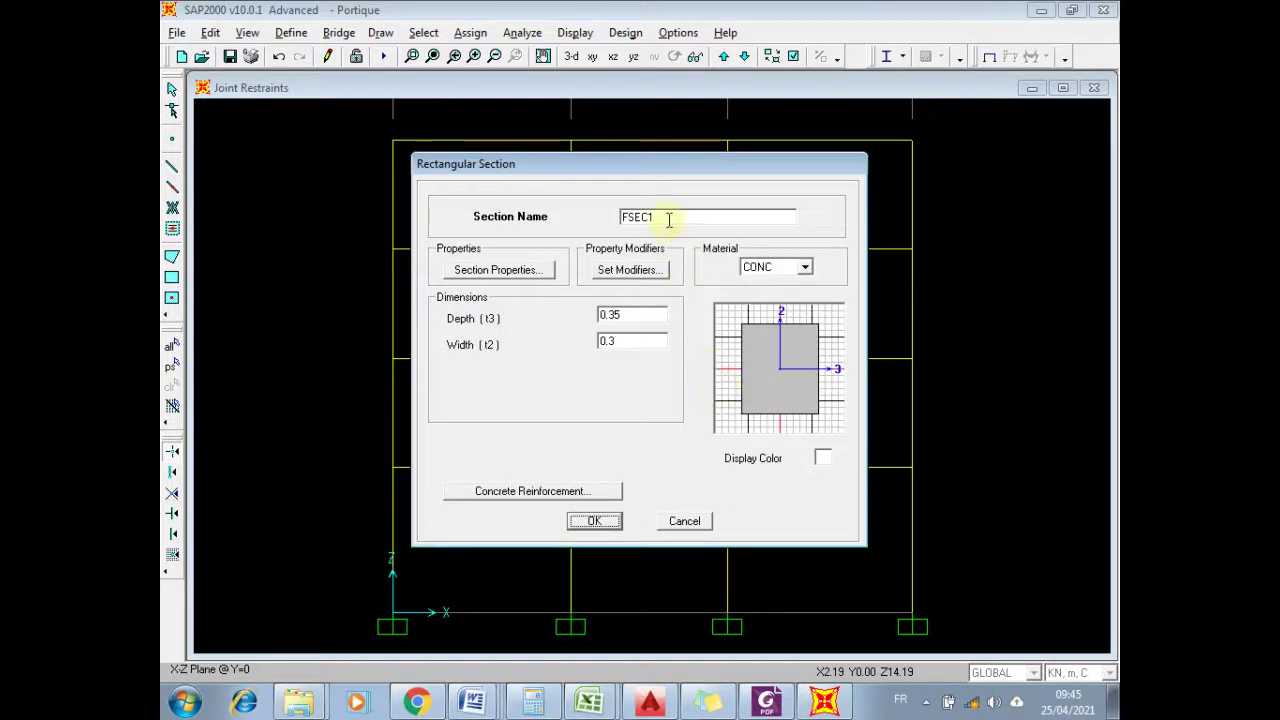
left_click_drag(666, 217, 506, 193)
type("POU")
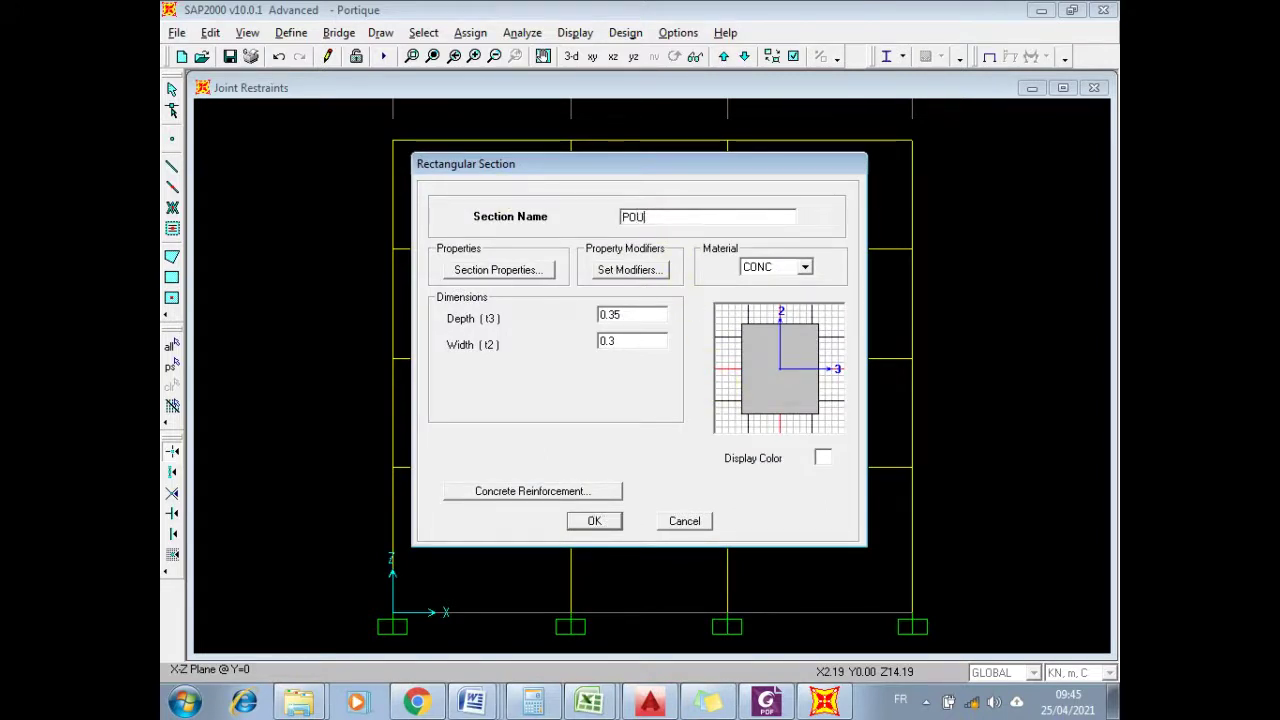
type("30X40")
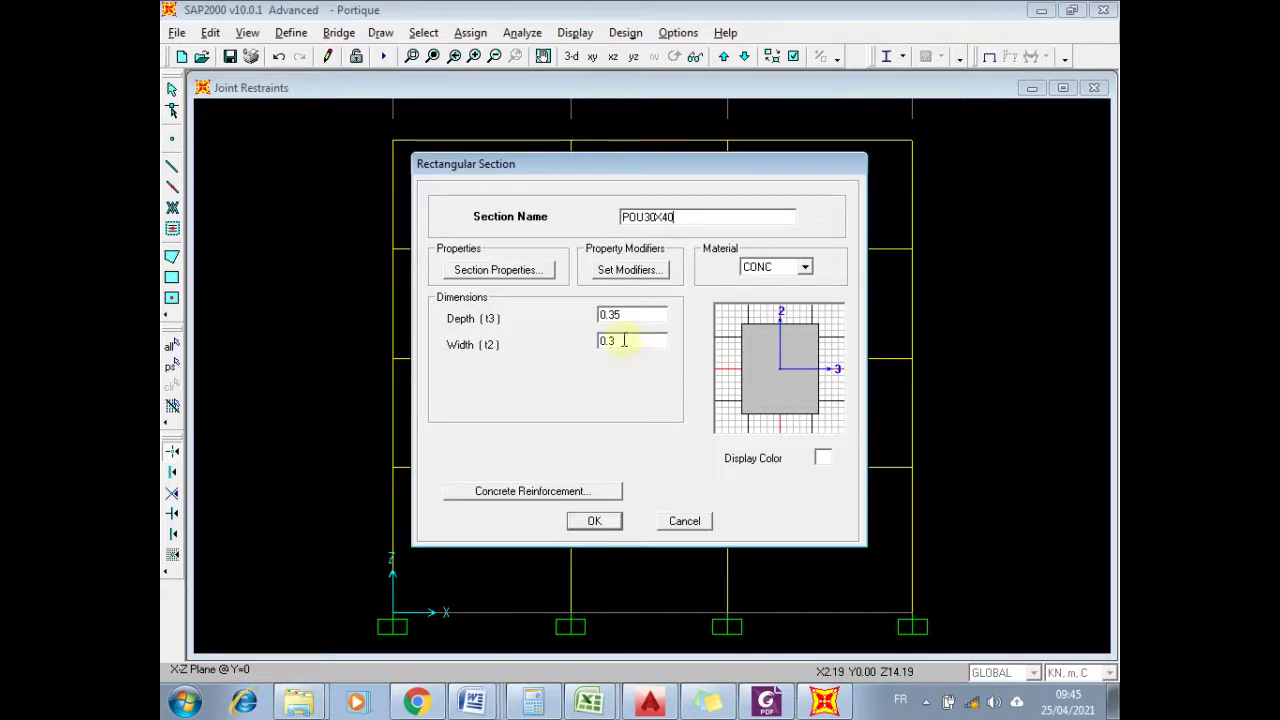
double_click(641, 315)
left_click(641, 316)
key("BackSpace")
key("BackSpace")
type("4")
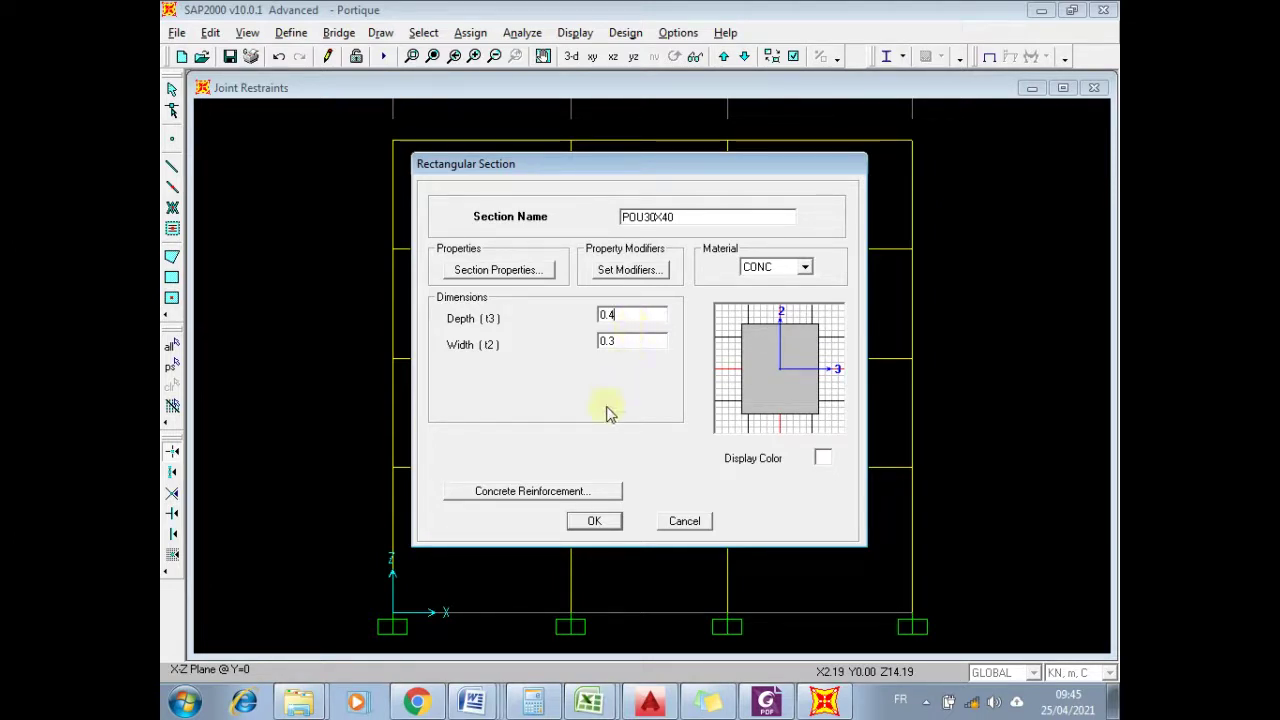
left_click(609, 521)
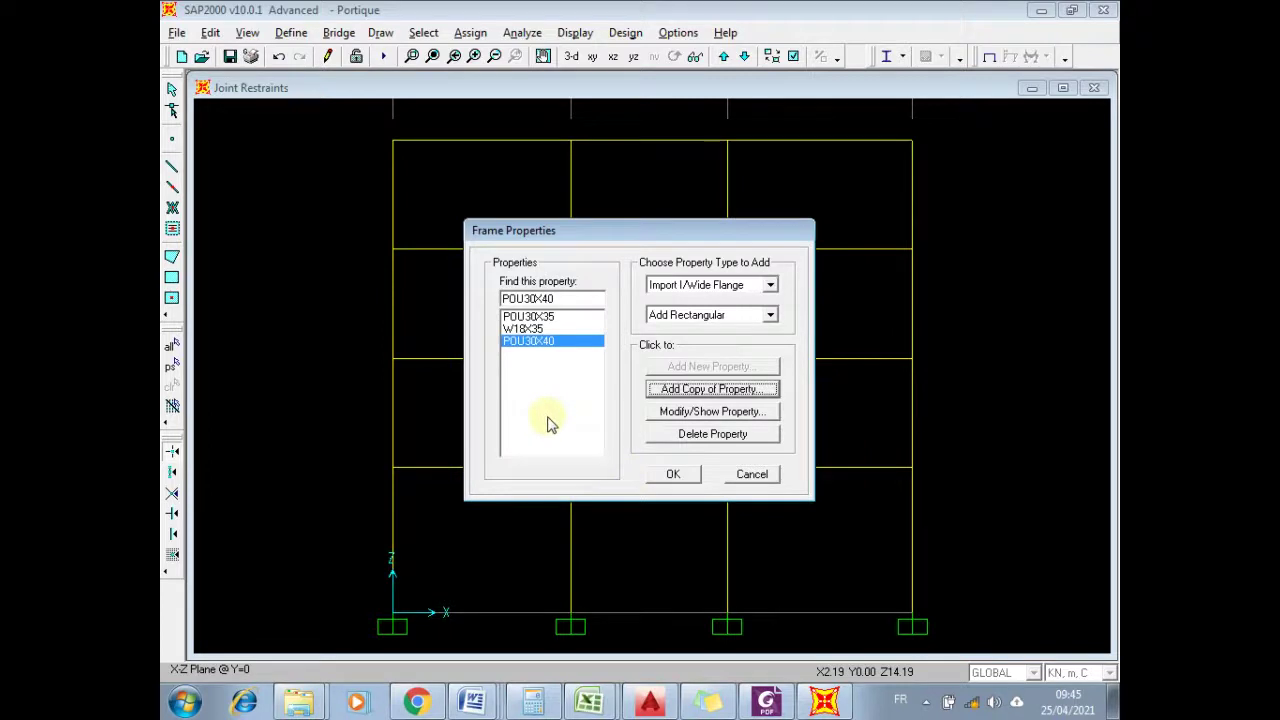
- Copy the POU30X40 frame section and name the copy POT35X35
left_click(688, 390)
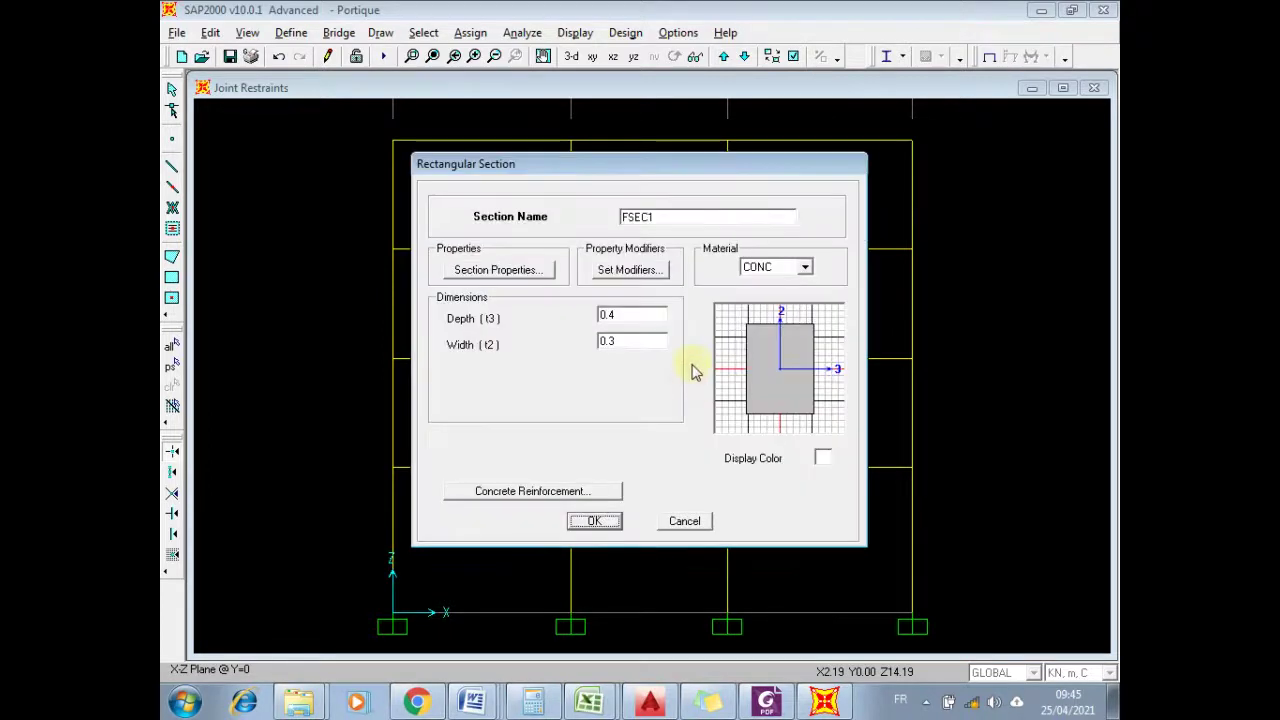
left_click(665, 217)
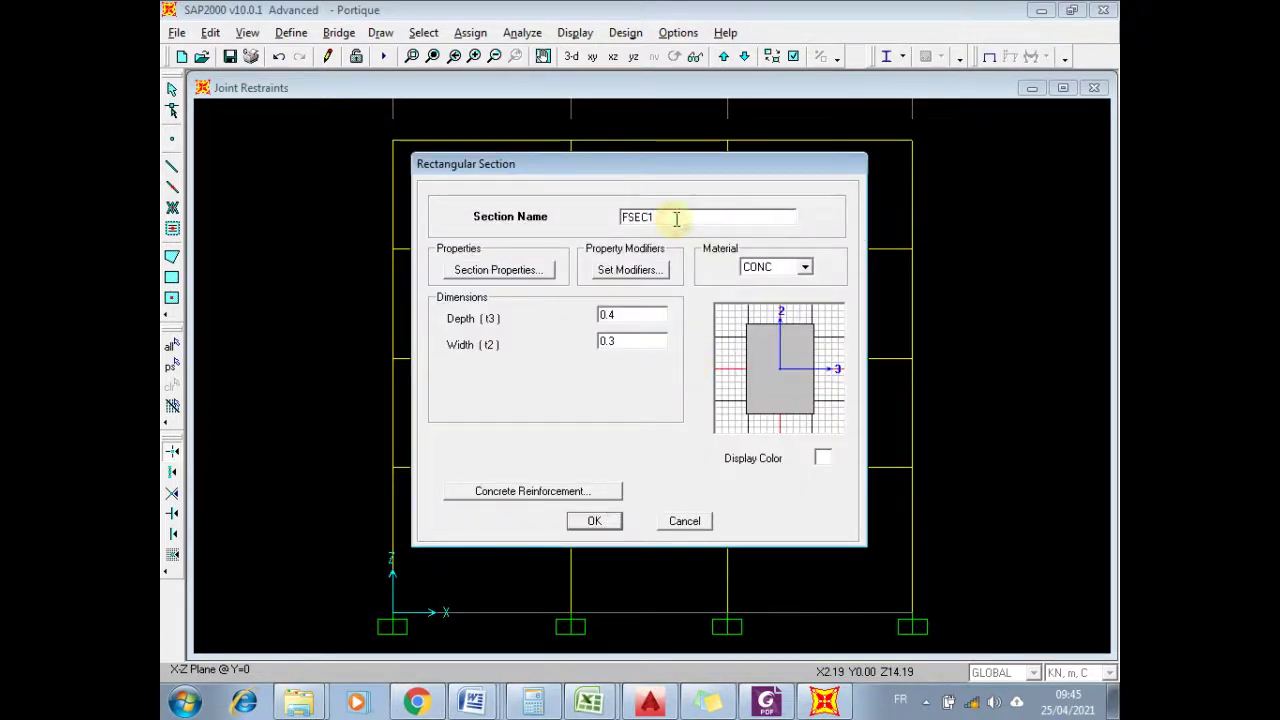
left_click_drag(676, 219, 571, 214)
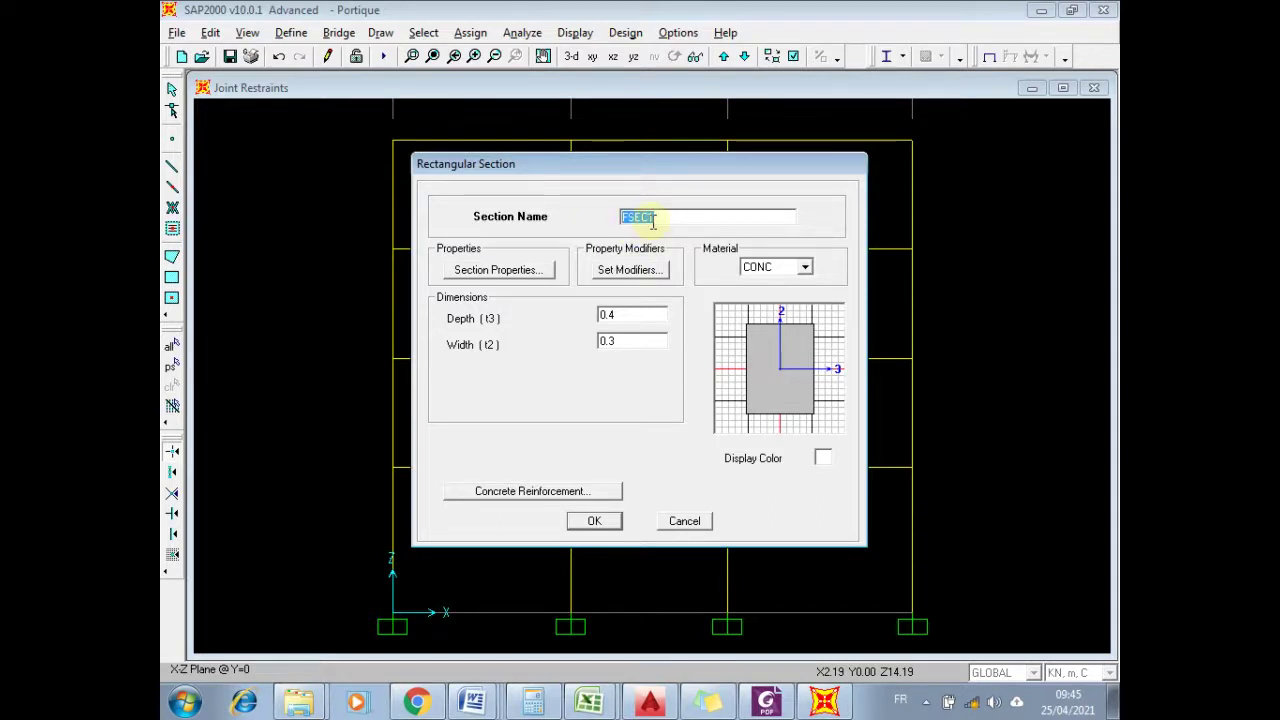
type("POT35X35")
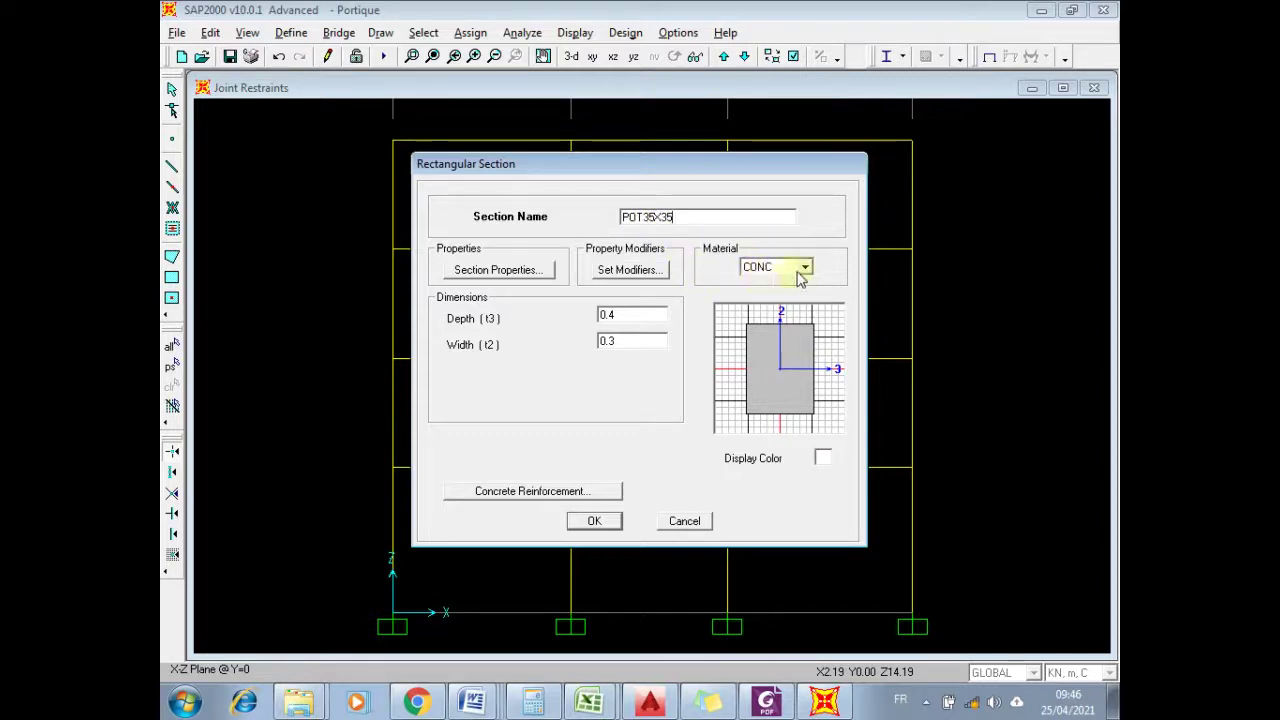
- Set the POT35X35 section's depth and width both to 0.35 m
double_click(640, 317)
left_click(641, 317)
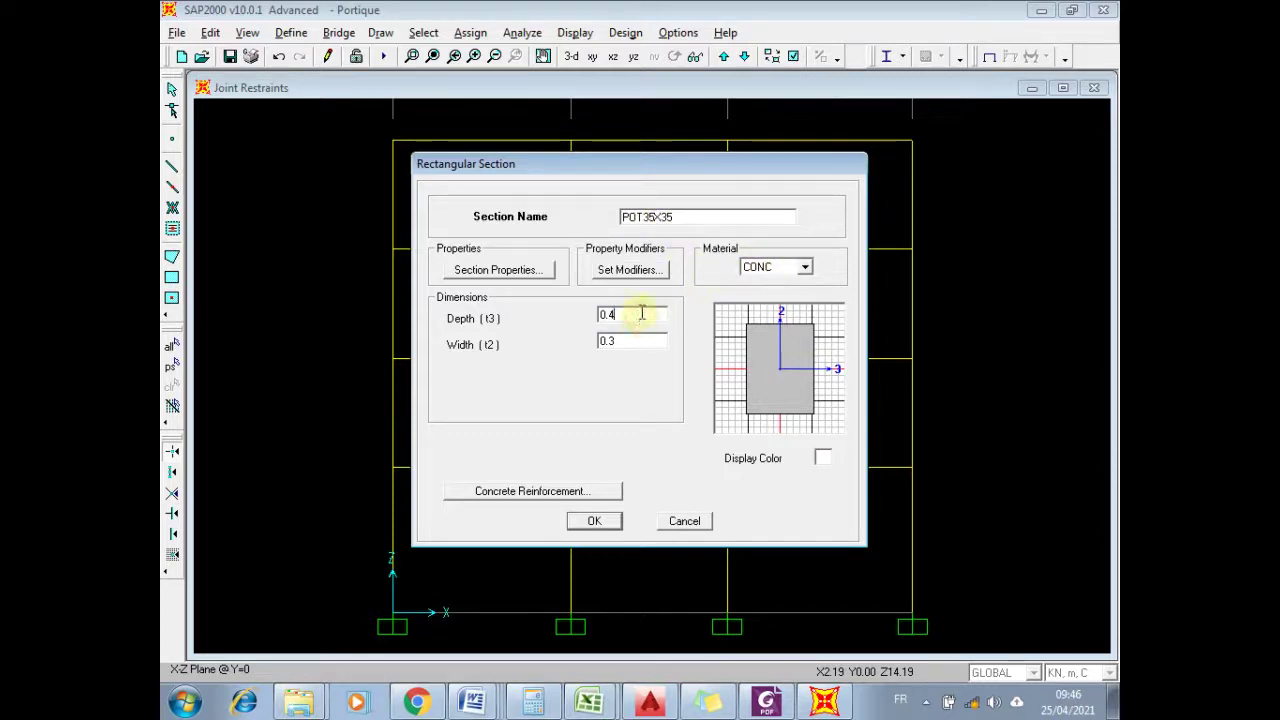
key("BackSpace")
type("35")
double_click(643, 340)
left_click(643, 340)
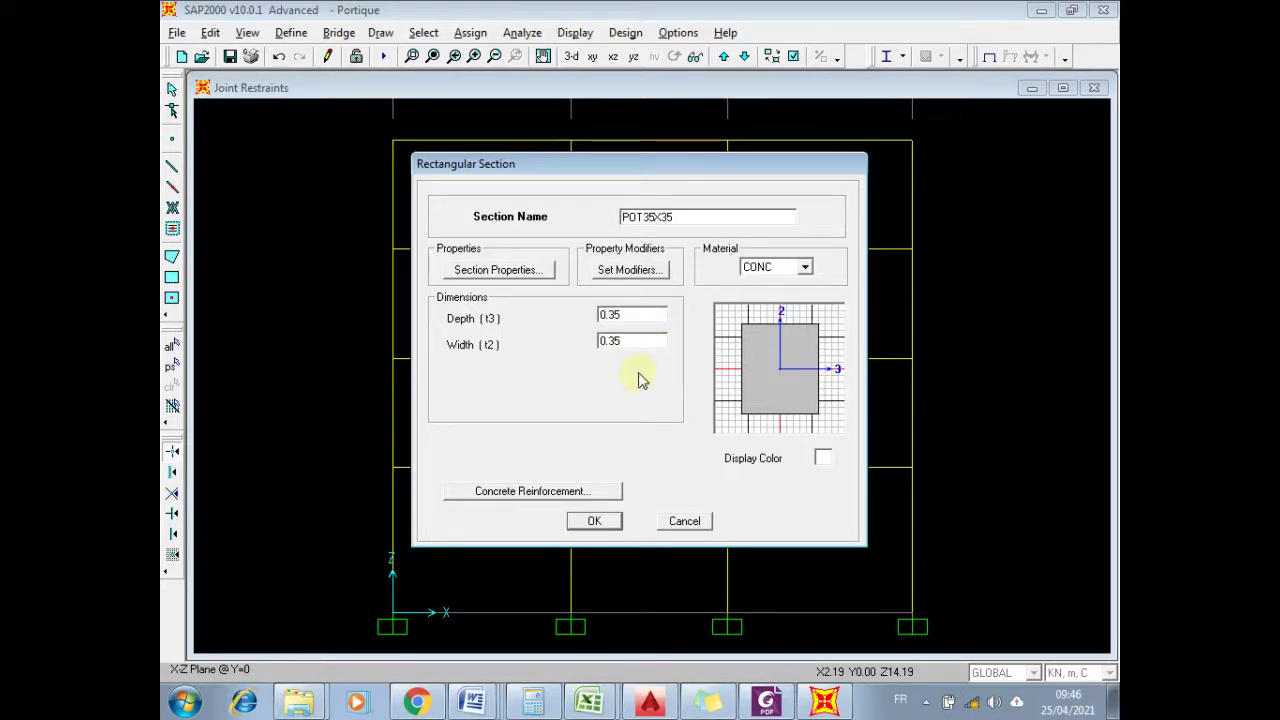
double_click(636, 314)
double_click(634, 341)
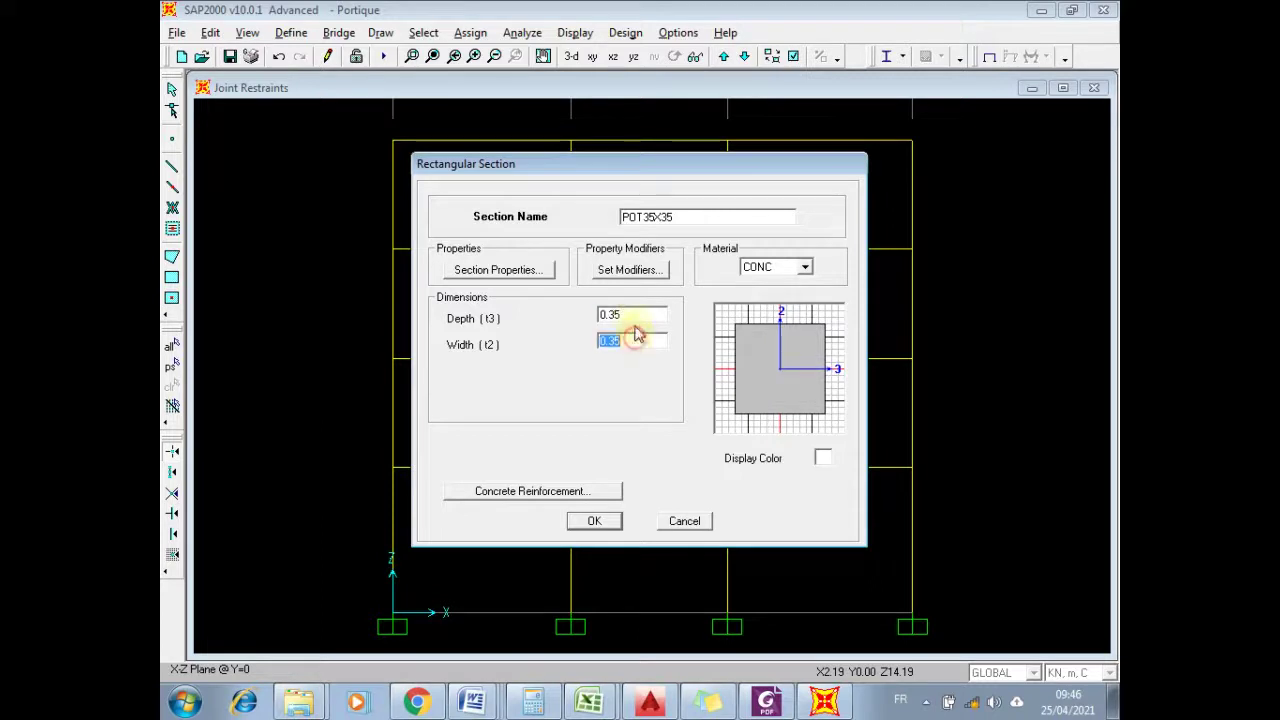
double_click(634, 314)
double_click(634, 341)
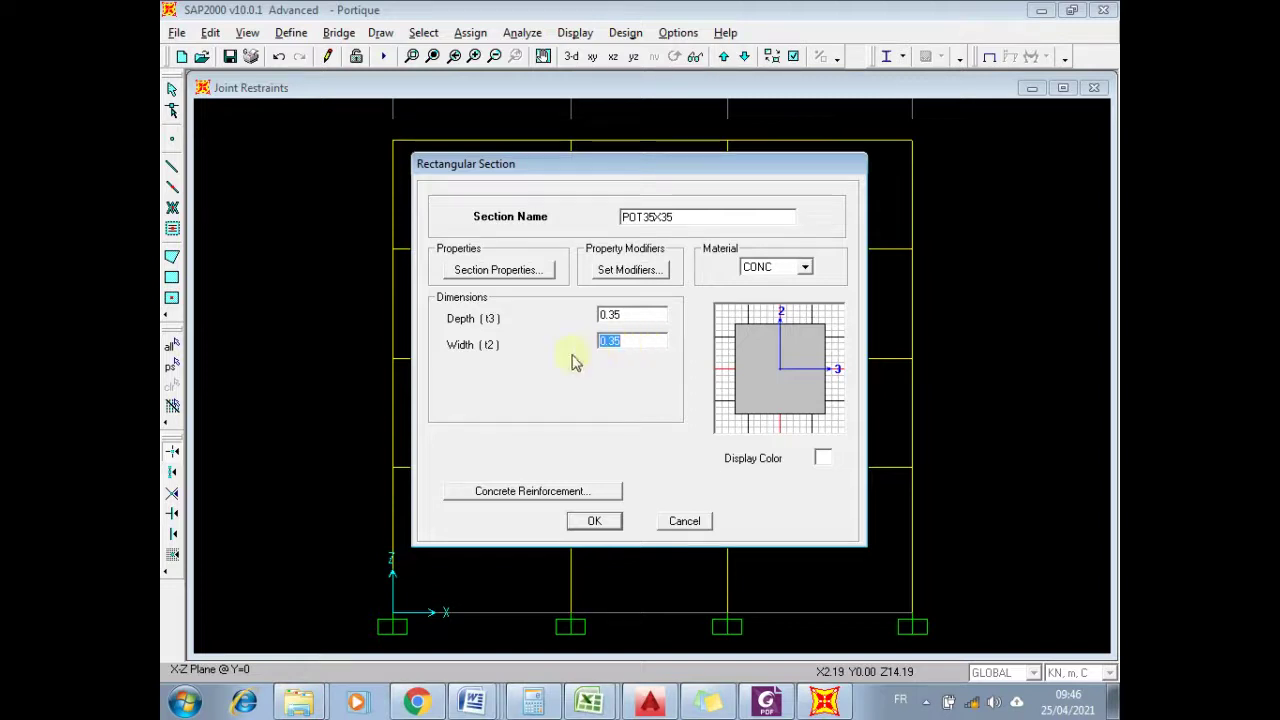
- Set the POT35X35 section's concrete reinforcement to the Column design type
left_click(527, 493)
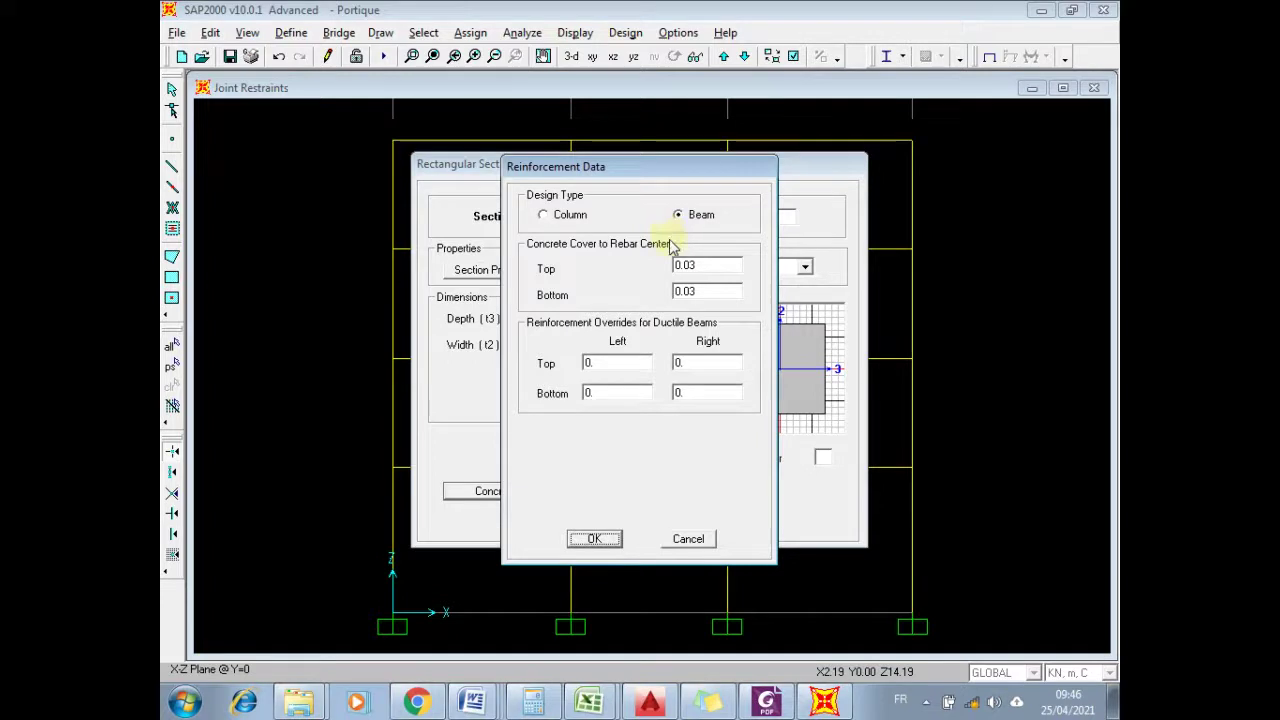
left_click(570, 216)
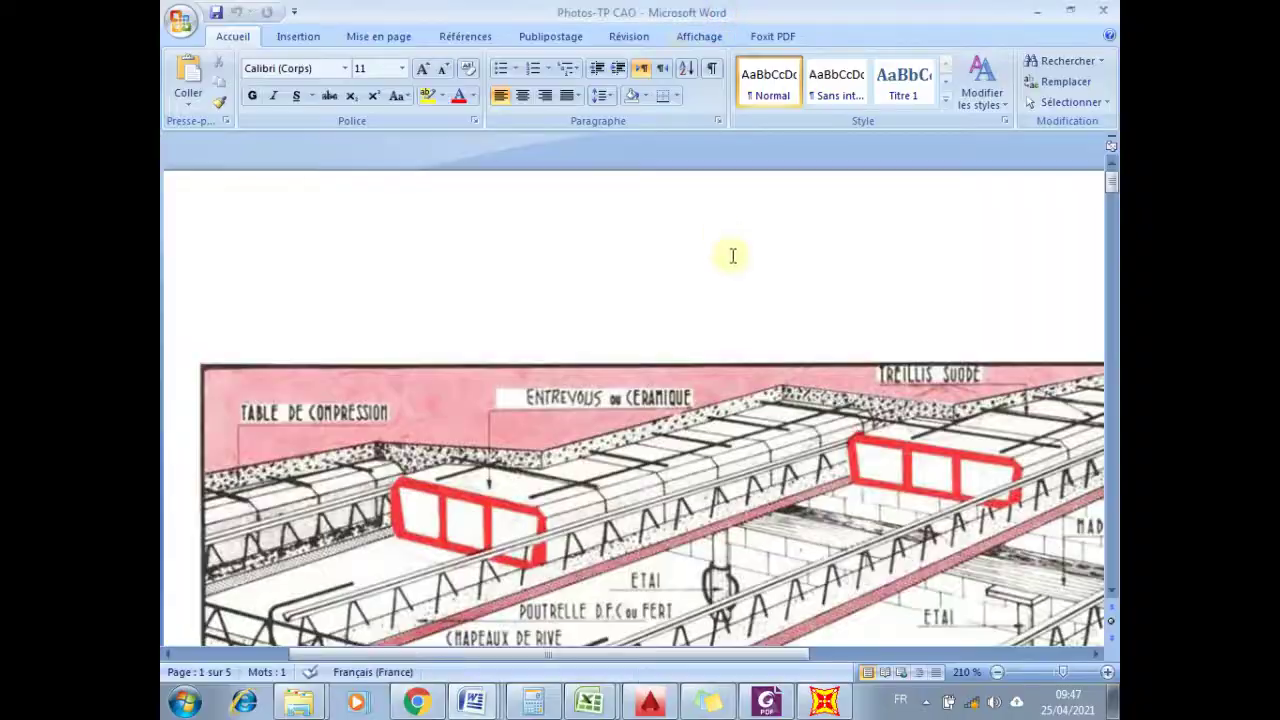
- Look through the Word document Photos-TP CAO for the column illustrations and examine the isolated column's section, reinforcement cage and construction stages
scroll(733, 256, "down", 3)
scroll(709, 251, "down", 4, "ctrl")
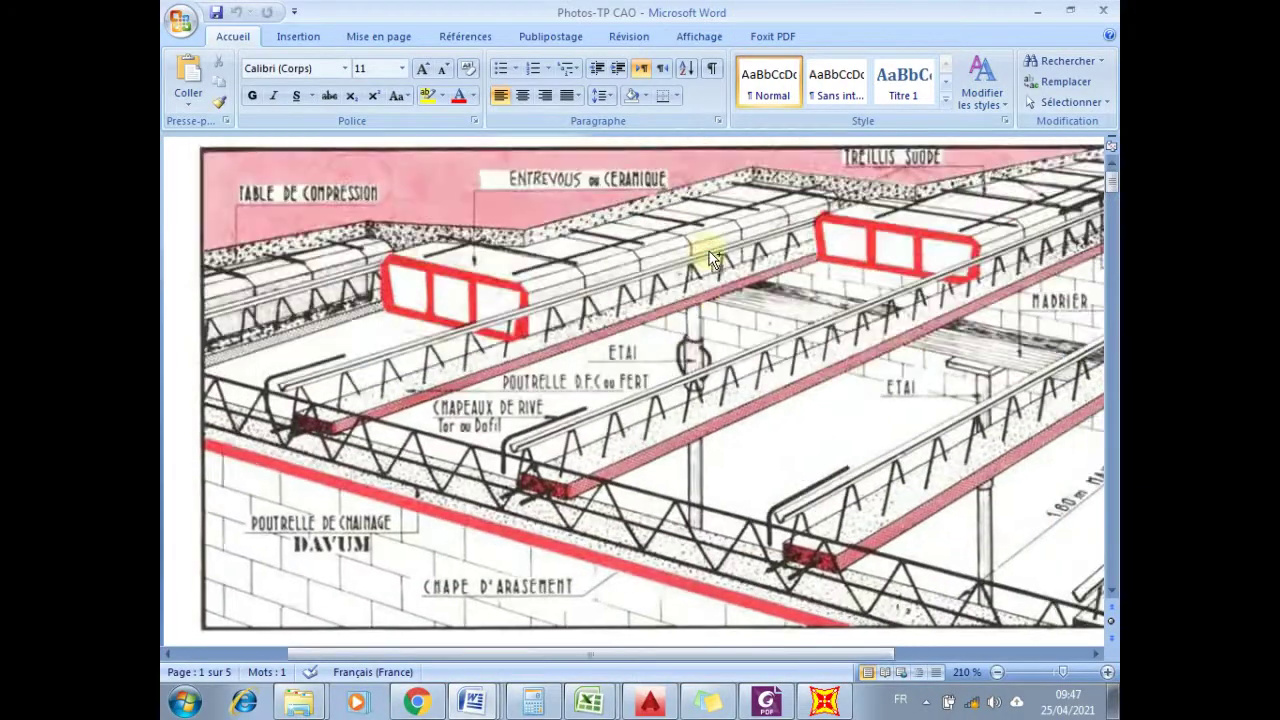
scroll(703, 256, "down", 3, "ctrl")
scroll(700, 262, "down", 10)
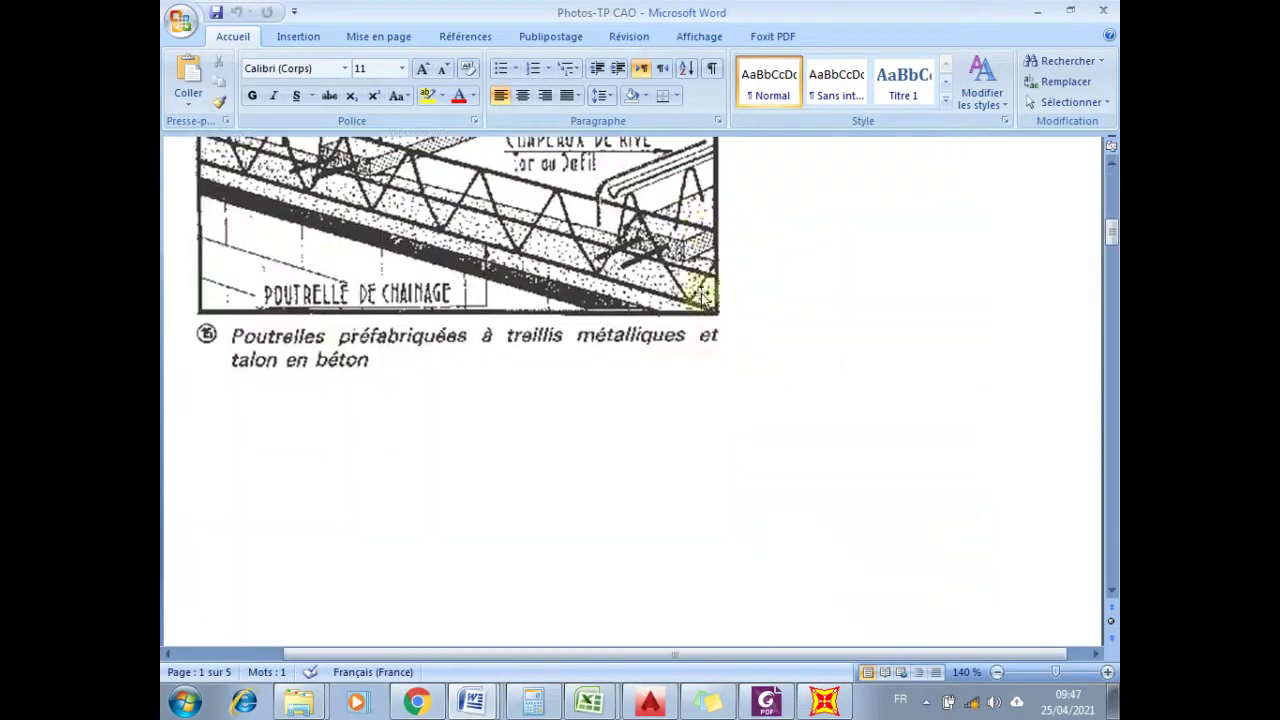
scroll(690, 350, "down", 3)
scroll(657, 358, "up", 2)
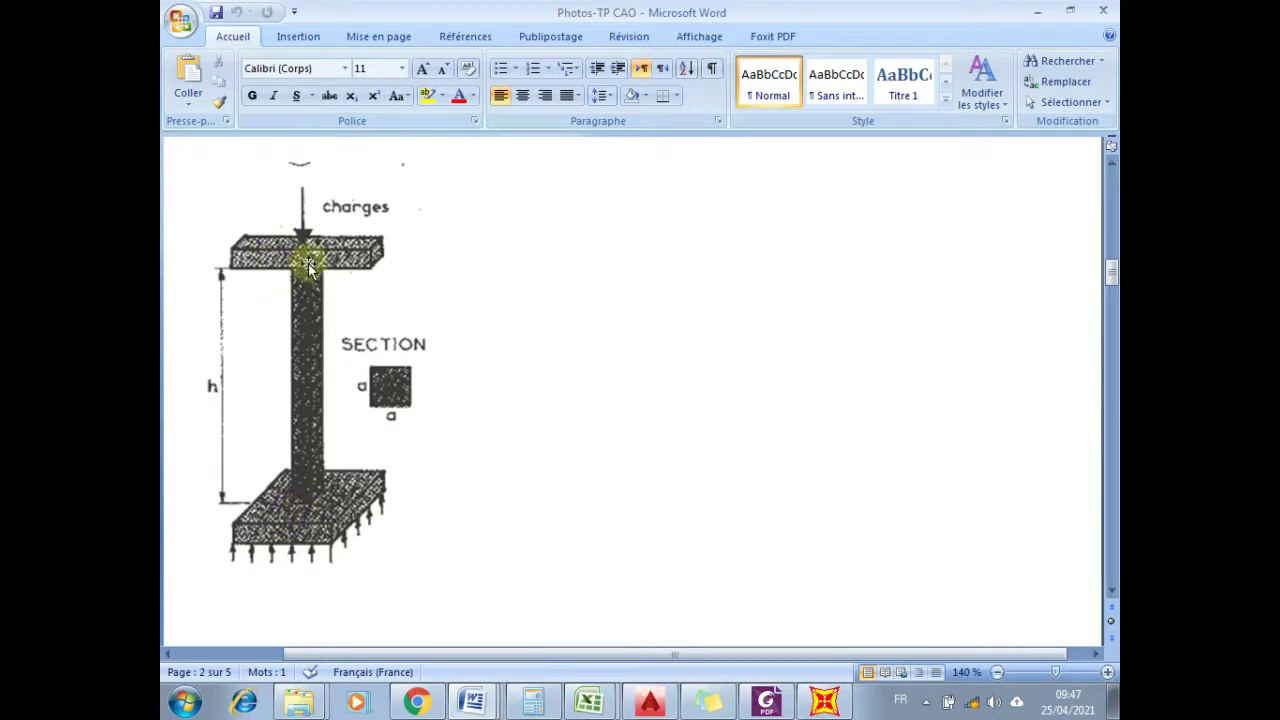
scroll(589, 457, "down", 12)
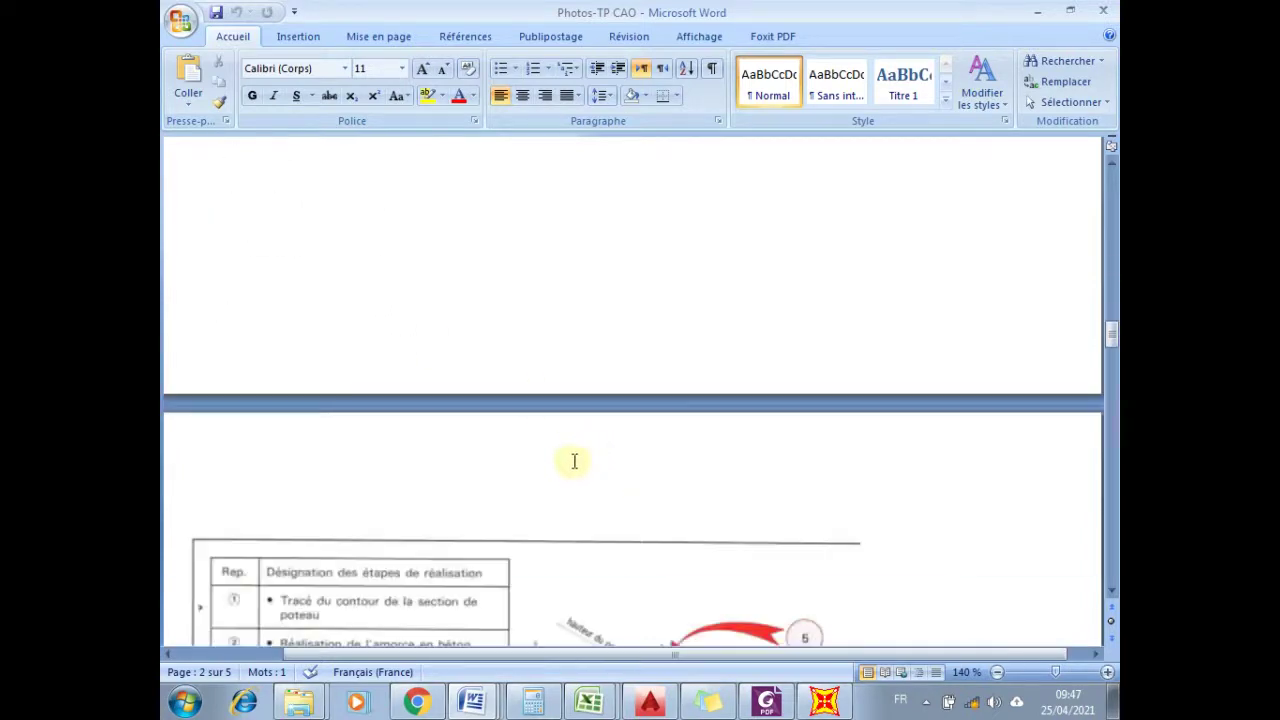
scroll(565, 458, "up", 2)
scroll(591, 437, "down", 2)
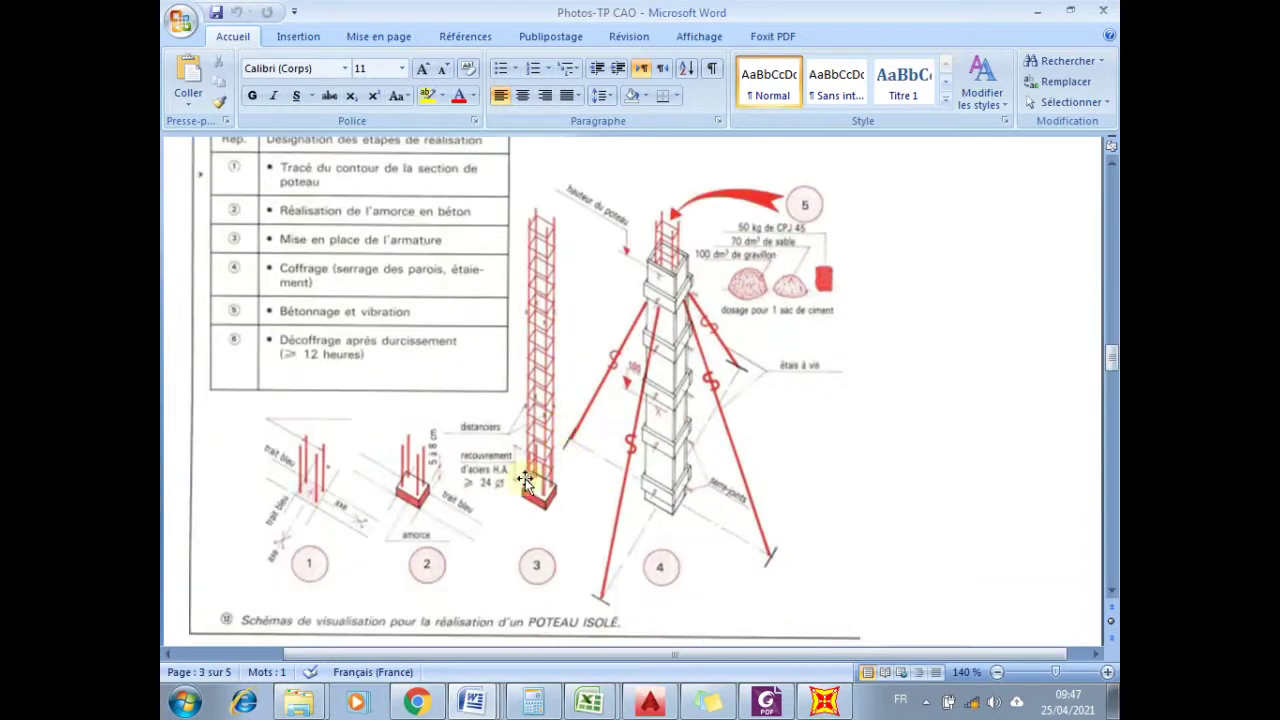
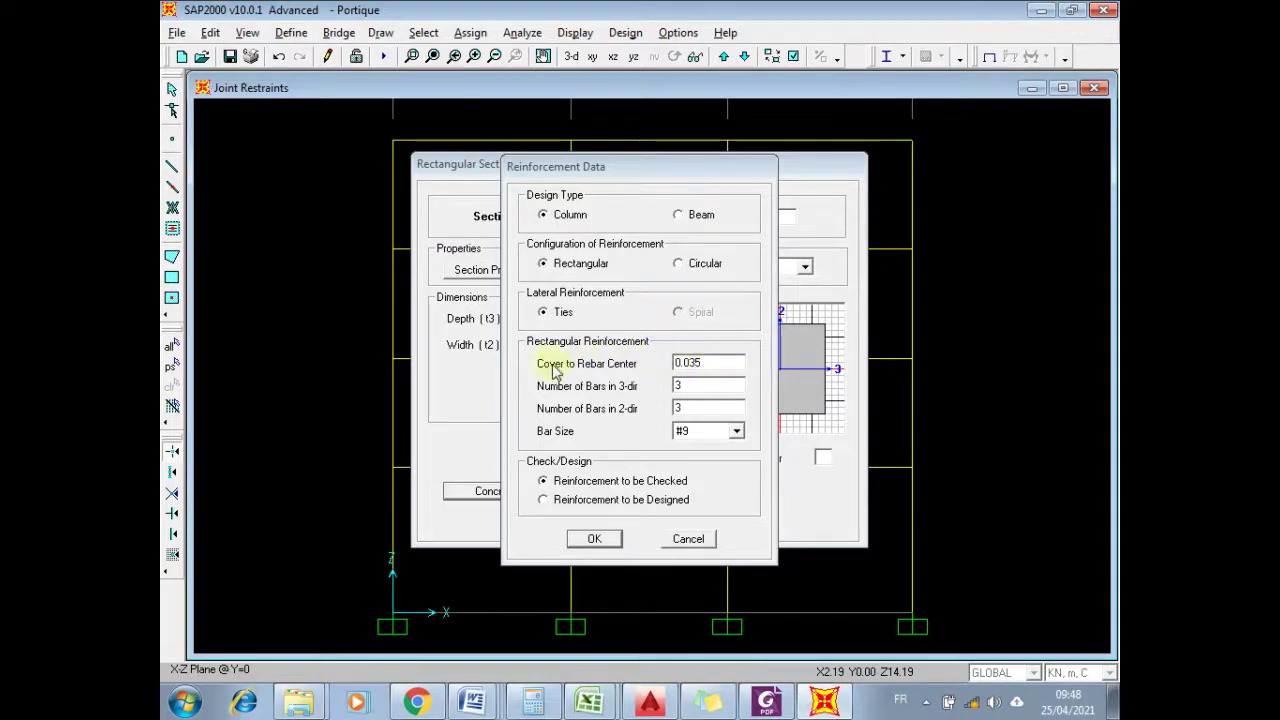
left_click_drag(708, 361, 630, 362)
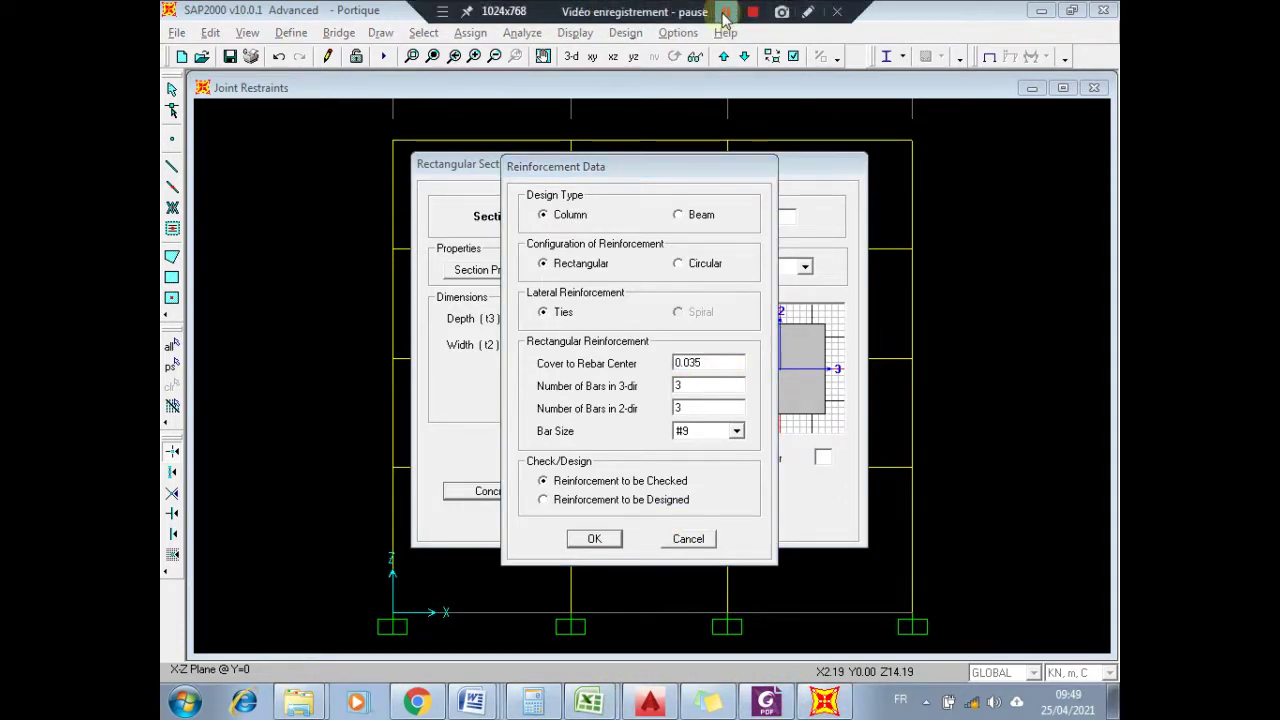
left_click(724, 12)
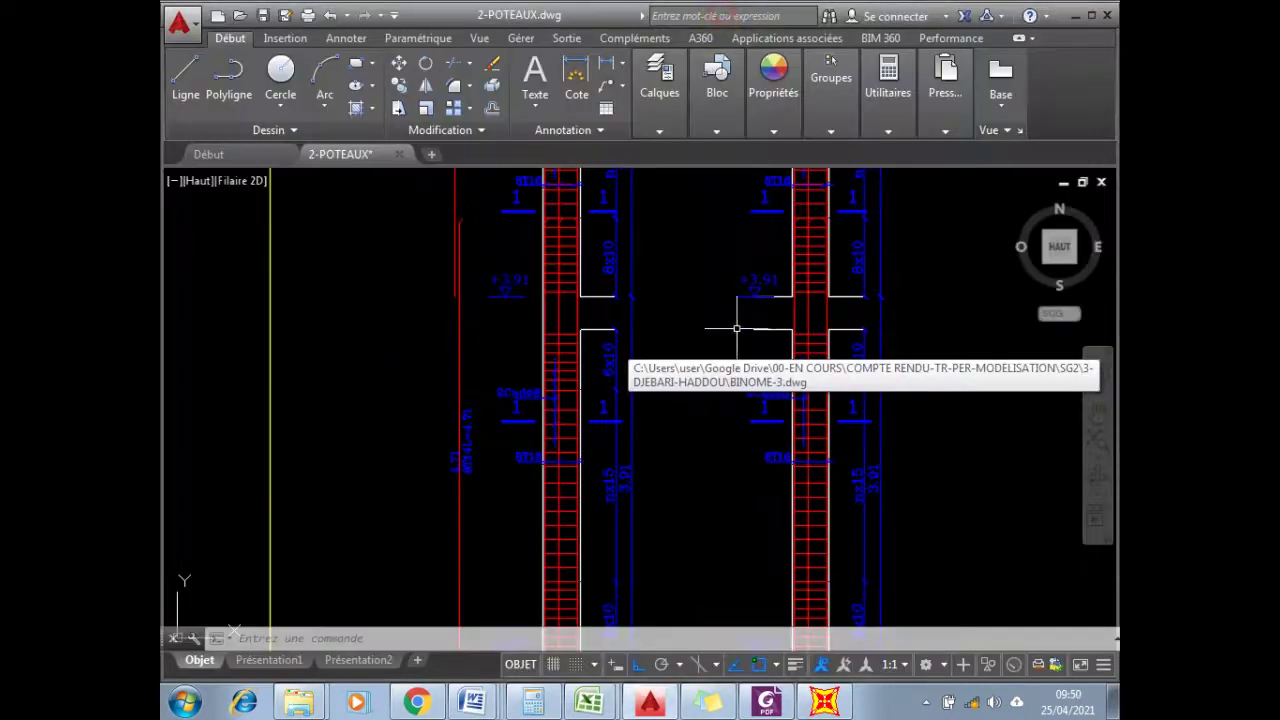
mouse_move(737, 323)
middle_mouse_down()
mouse_move(606, 366)
mouse_move(590, 391)
middle_mouse_up()
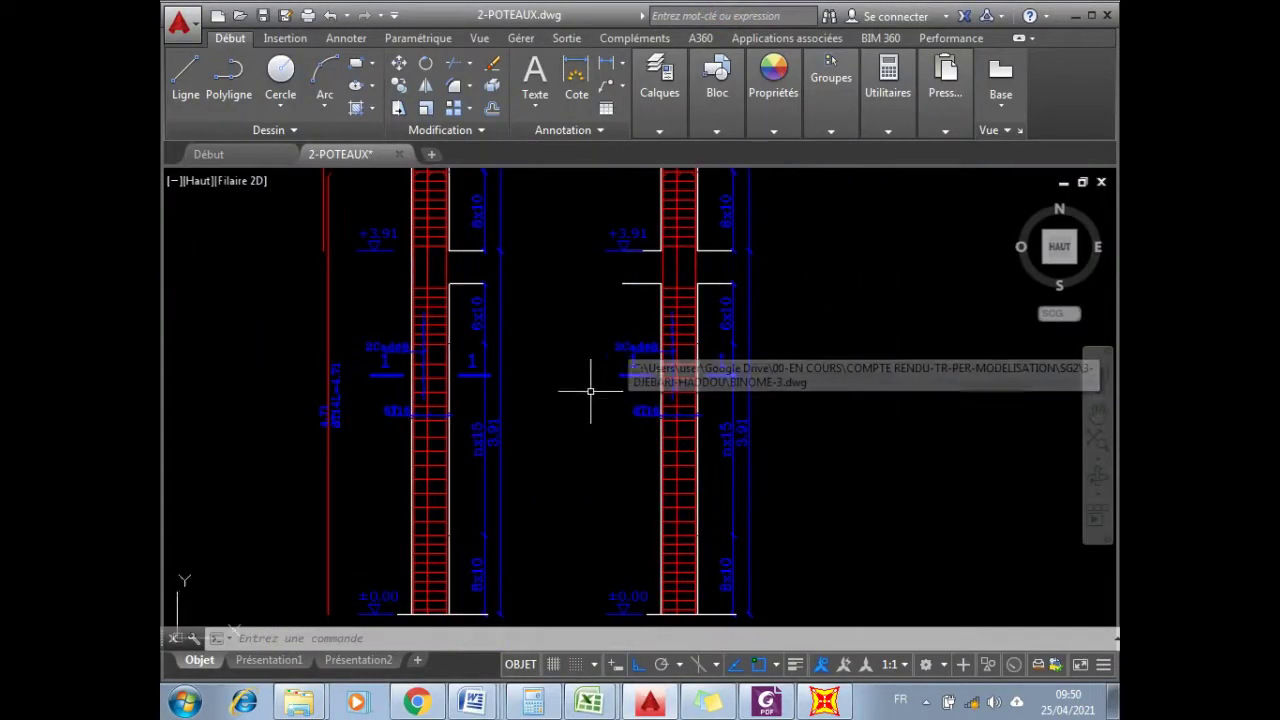
left_click(647, 706)
left_click(647, 706)
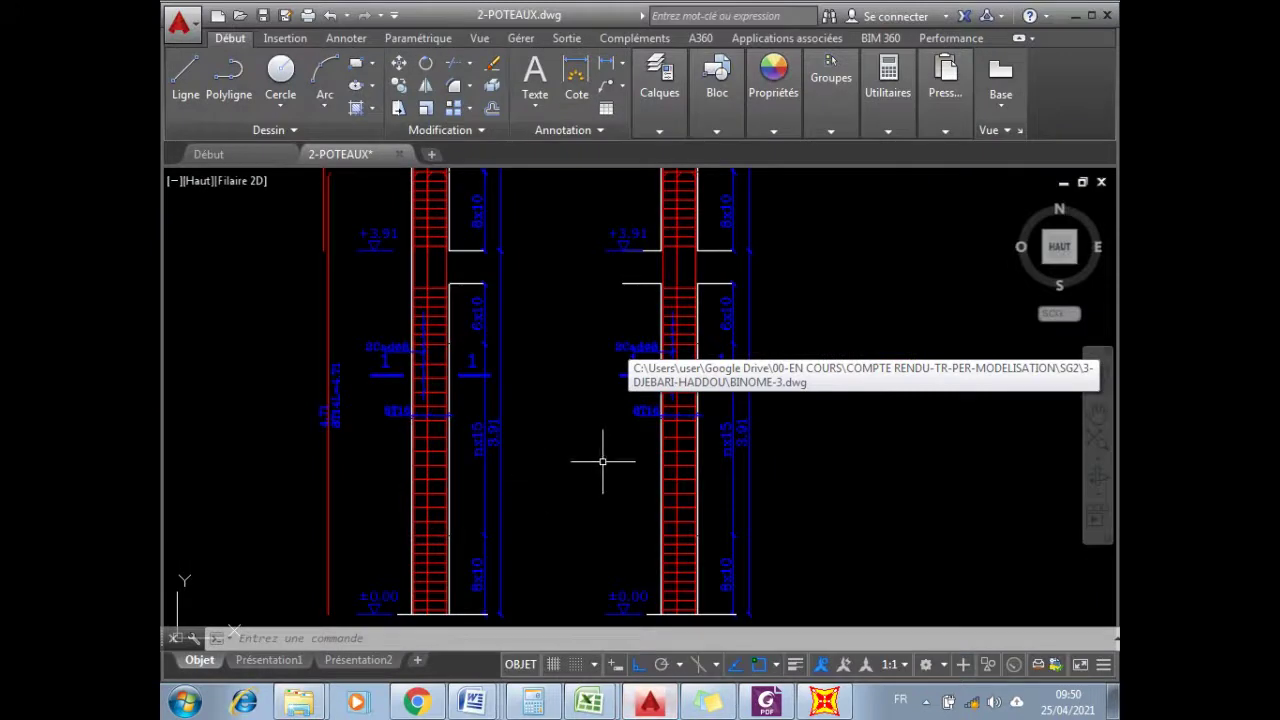
mouse_move(602, 461)
middle_mouse_down()
mouse_move(524, 423)
mouse_move(396, 410)
middle_mouse_up()
key("Escape")
key("Escape")
key("Escape")
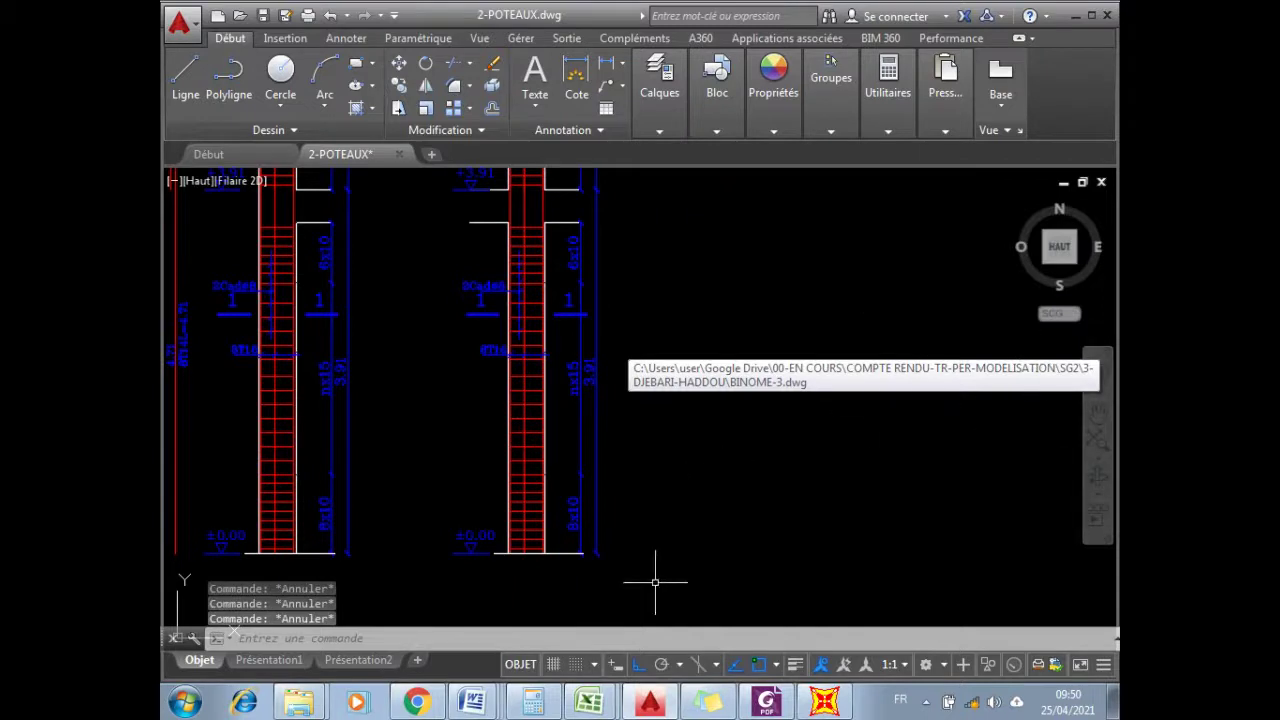
right_click(781, 433)
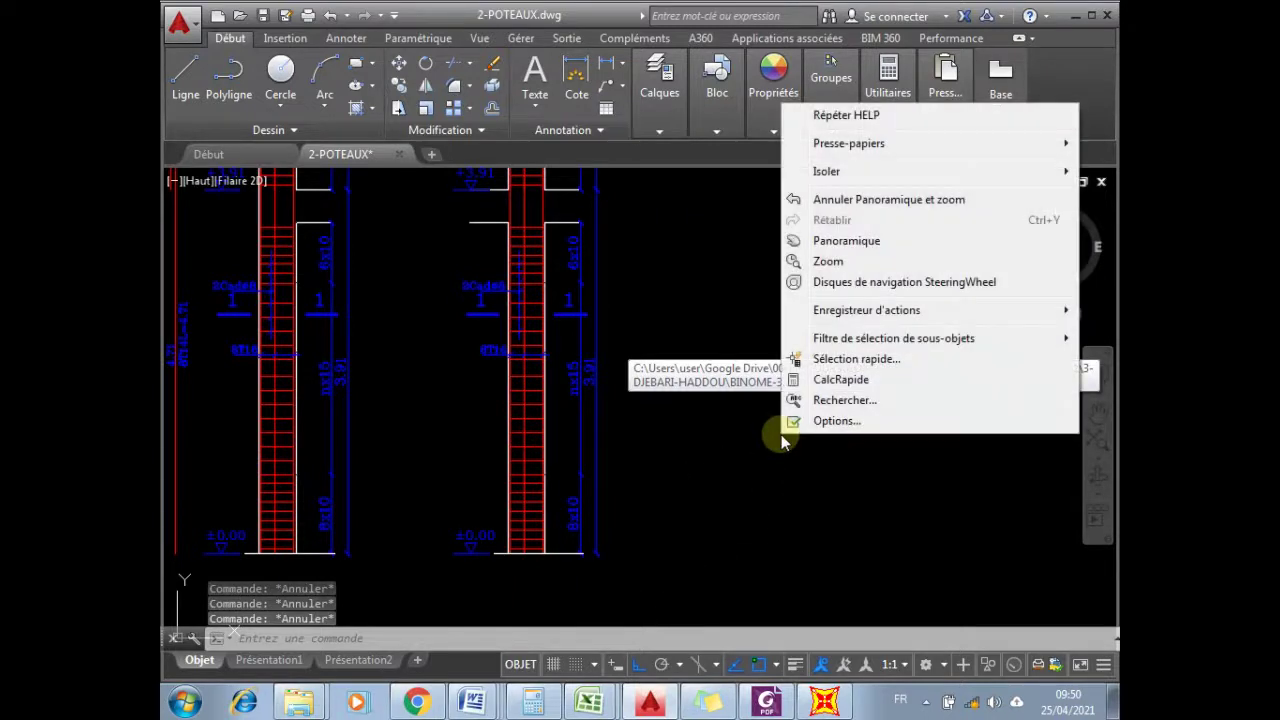
key("Escape")
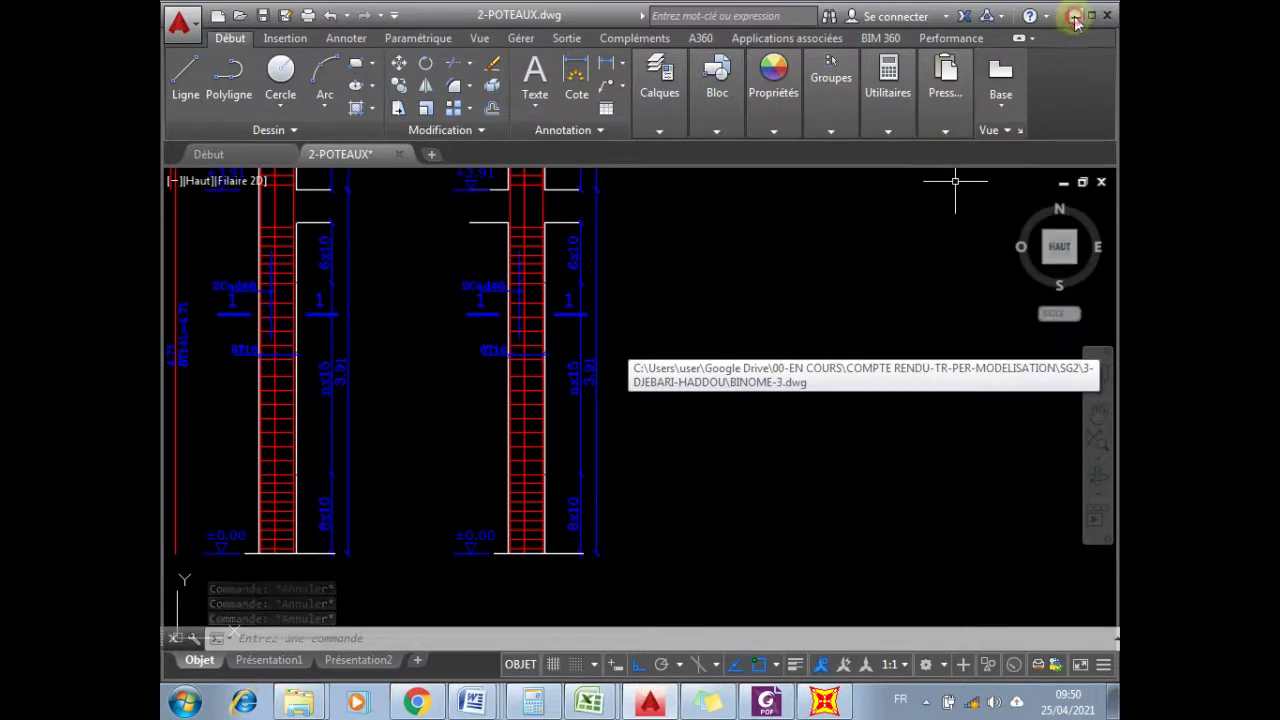
left_click(1076, 14)
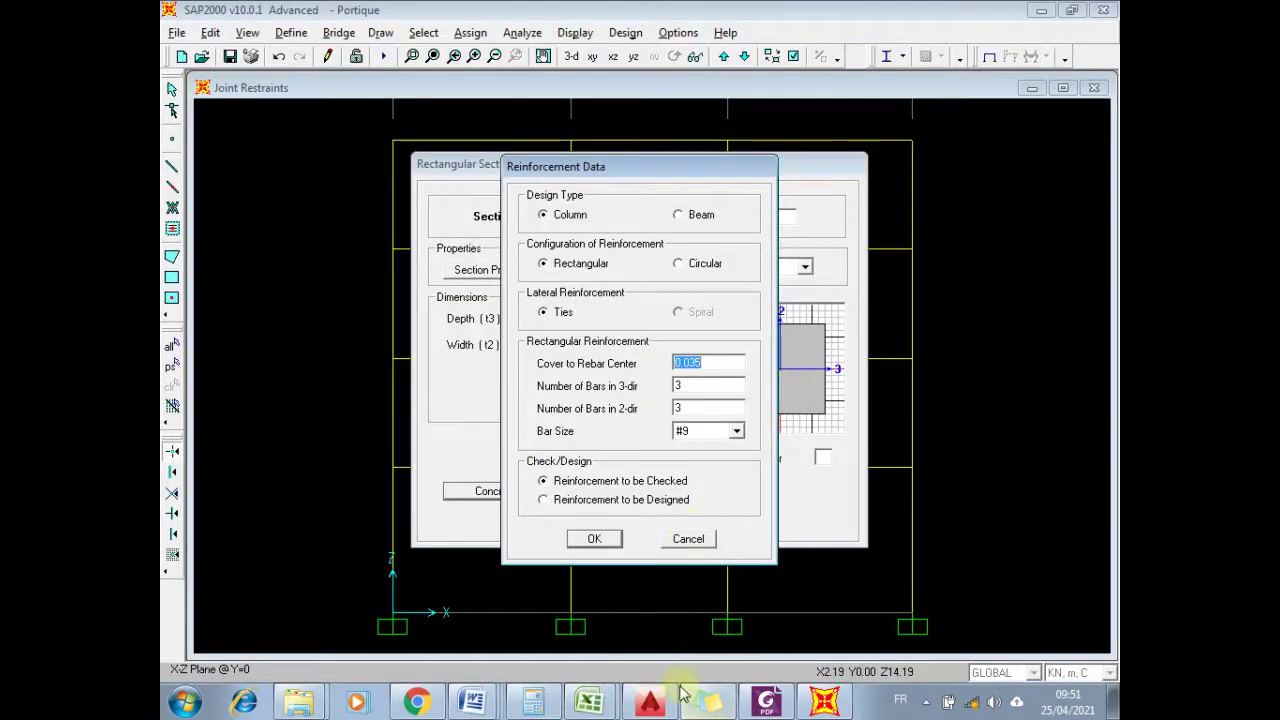
- Switch to the 2-POTEAUX.dwg drawing in AutoCAD and view the two lower column reinforcement elevations
left_click(708, 702)
left_click(650, 702)
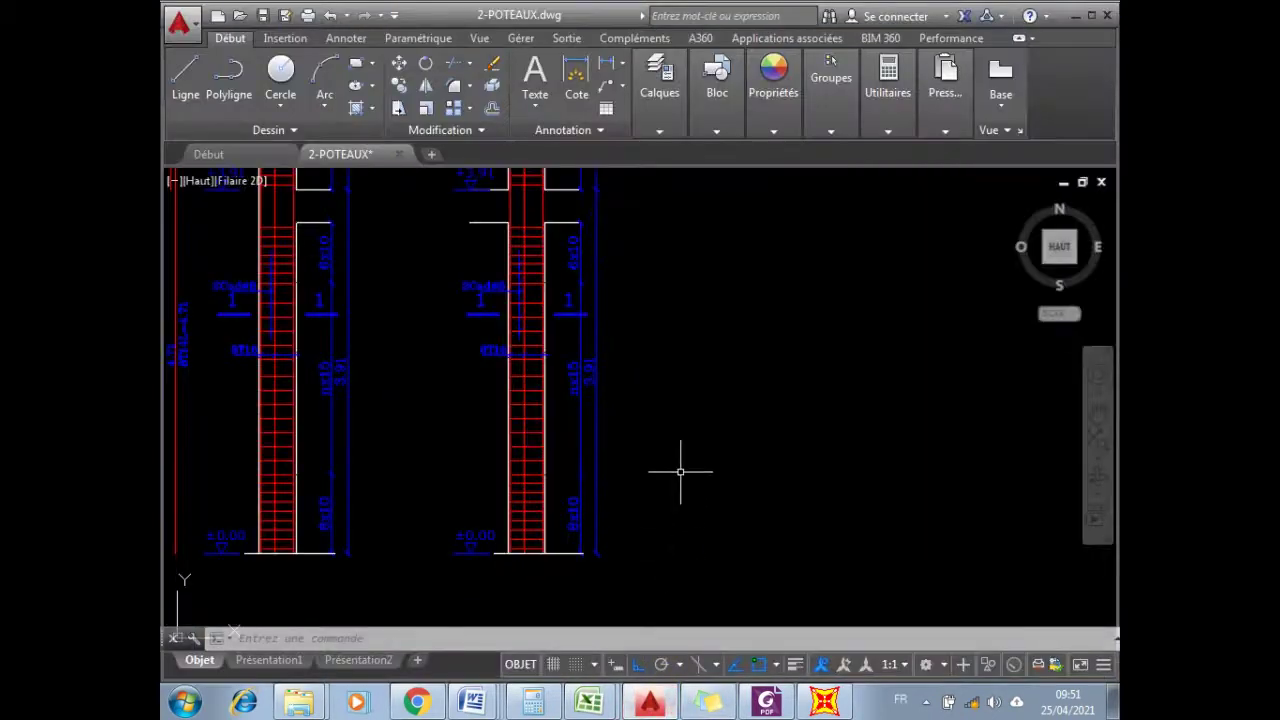
mouse_move(683, 471)
middle_mouse_down()
mouse_move(917, 400)
mouse_move(866, 449)
middle_mouse_up()
scroll(866, 391, "down", 2)
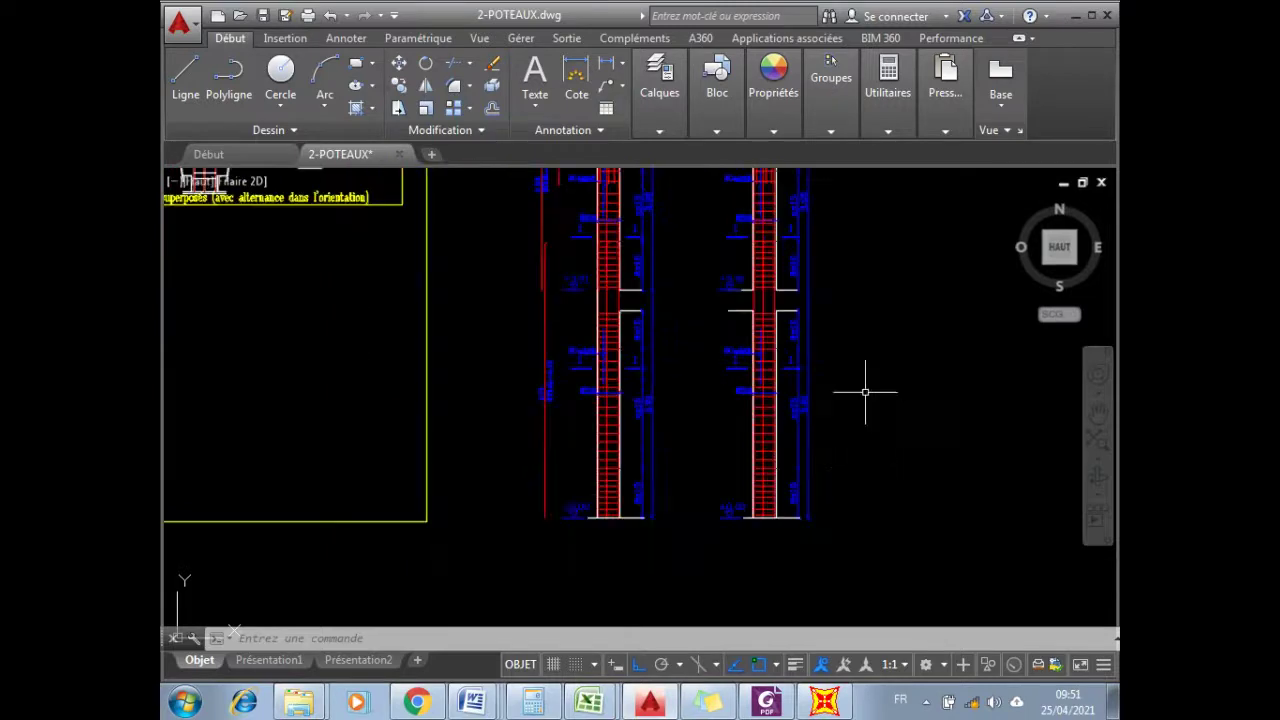
mouse_move(866, 391)
middle_mouse_down()
mouse_move(749, 463)
mouse_move(756, 406)
middle_mouse_up()
scroll(744, 475, "up", 2)
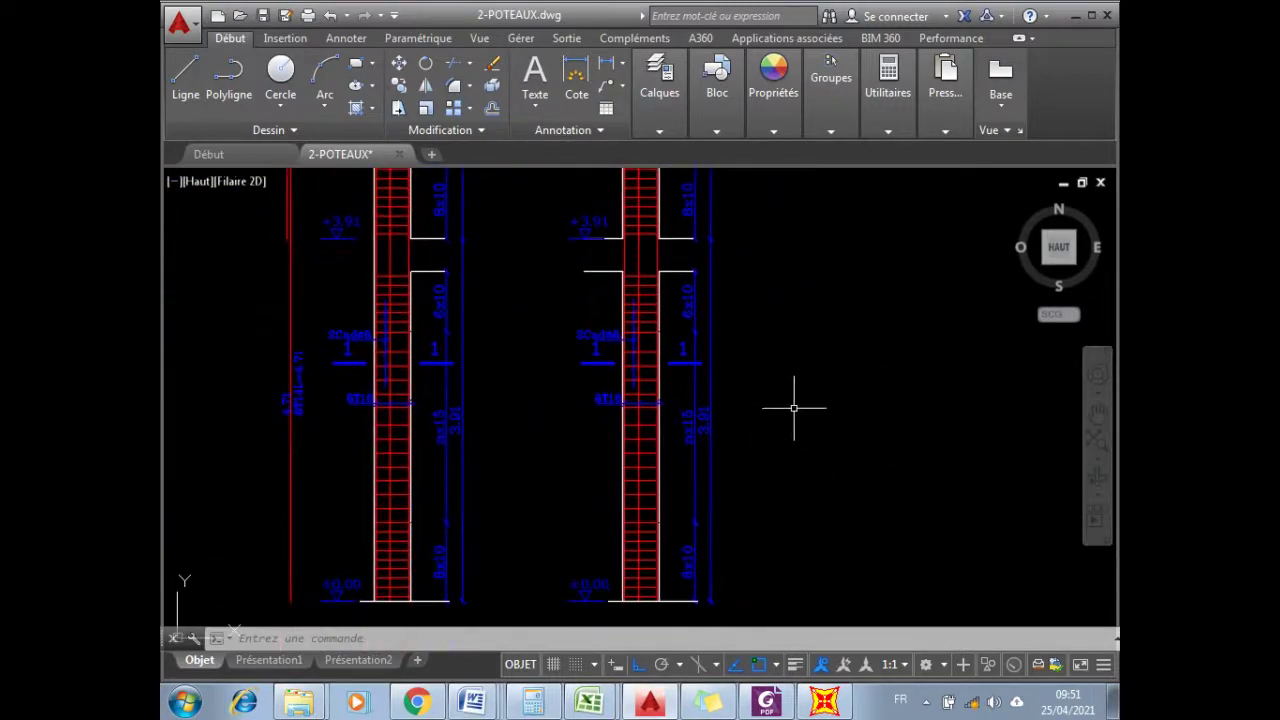
- Change the 2D model space's uniform background colour to light grey 217,217,217 and accept the display options
right_click(821, 409)
left_click(878, 396)
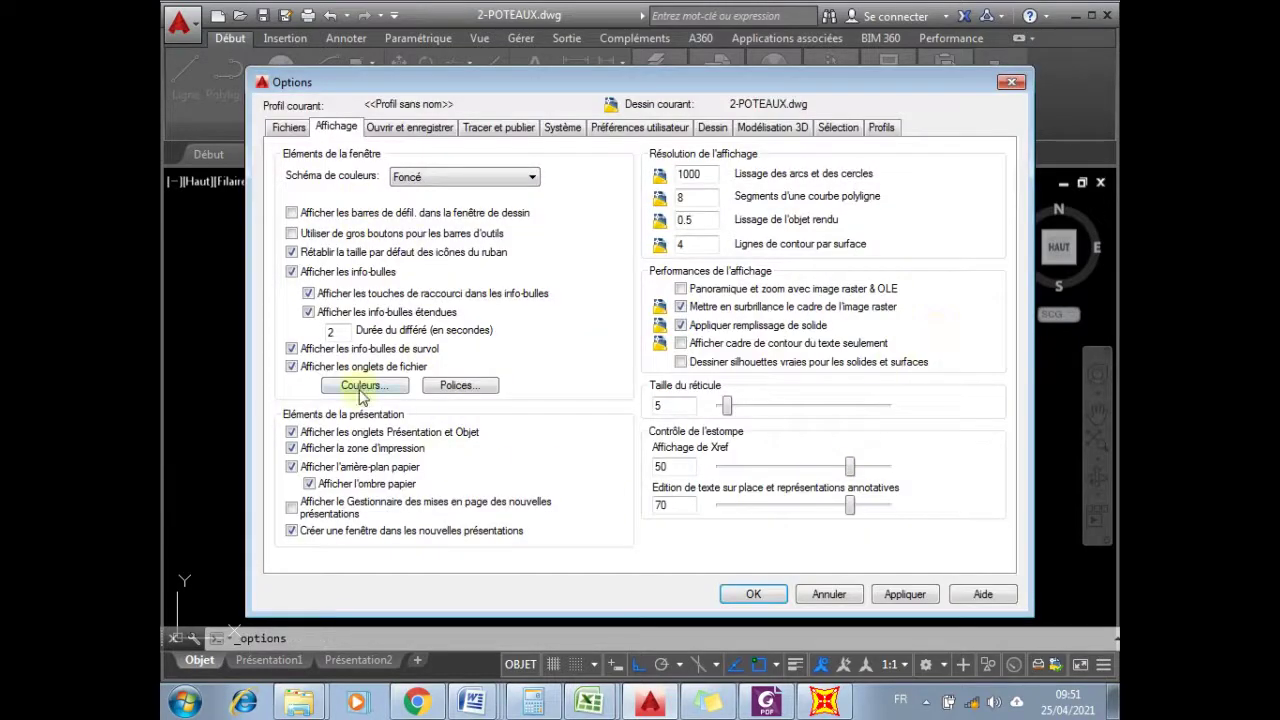
left_click(366, 386)
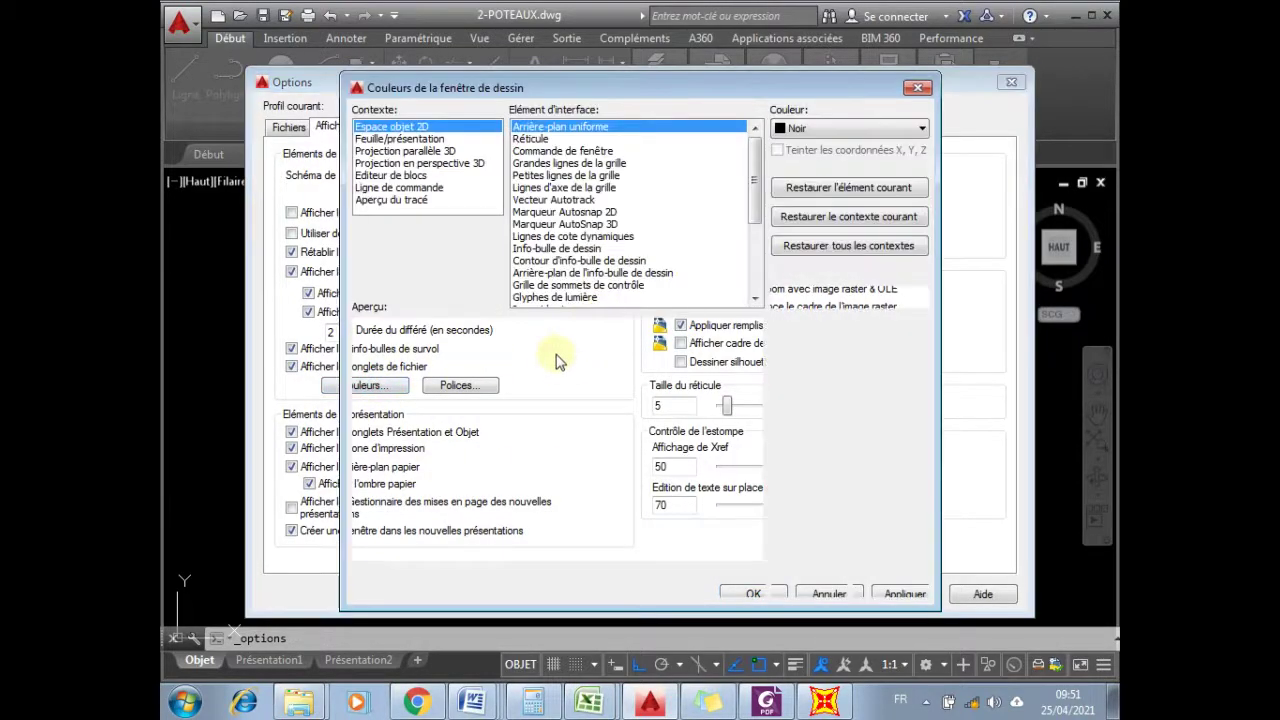
left_click(920, 128)
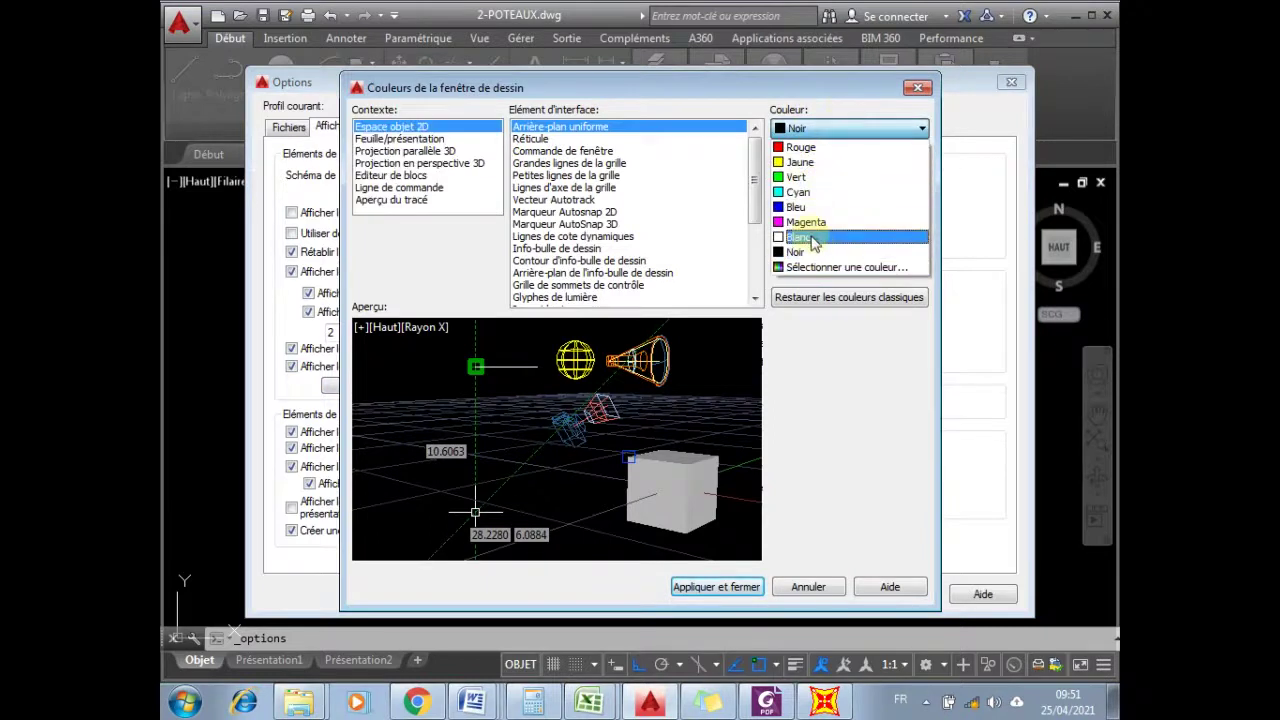
left_click(812, 267)
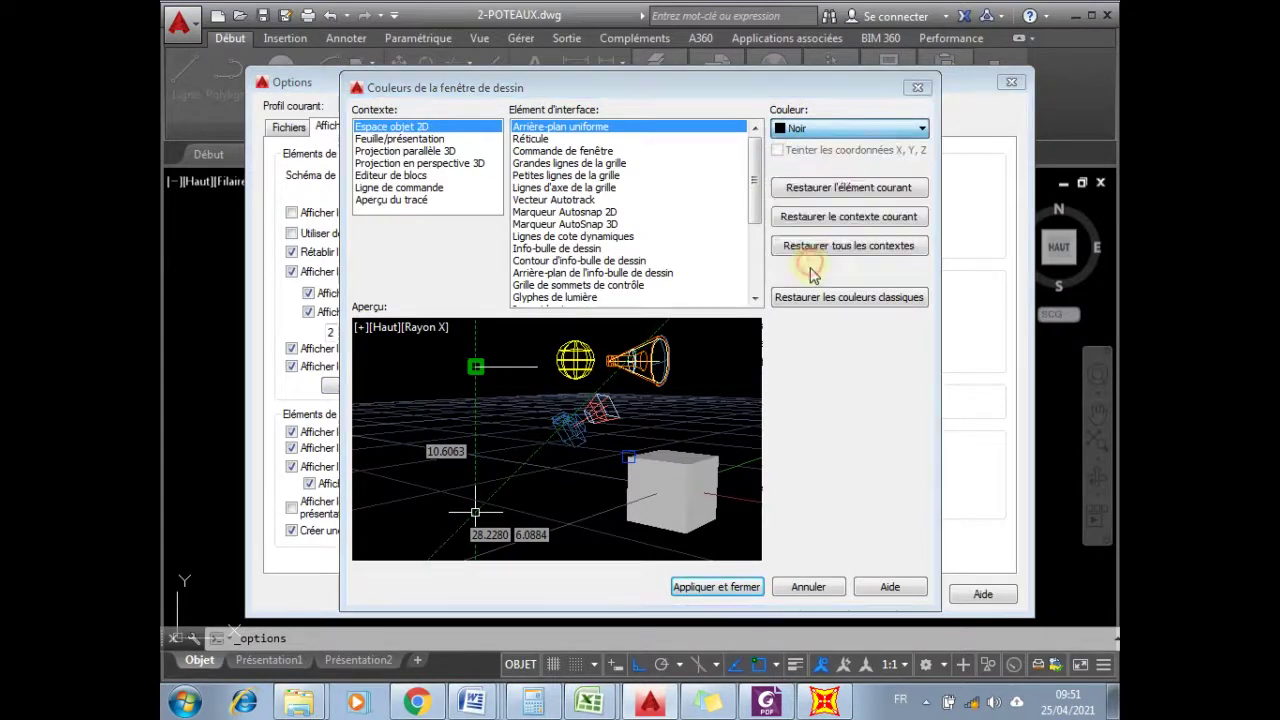
left_click_drag(640, 432, 641, 297)
left_click(658, 496)
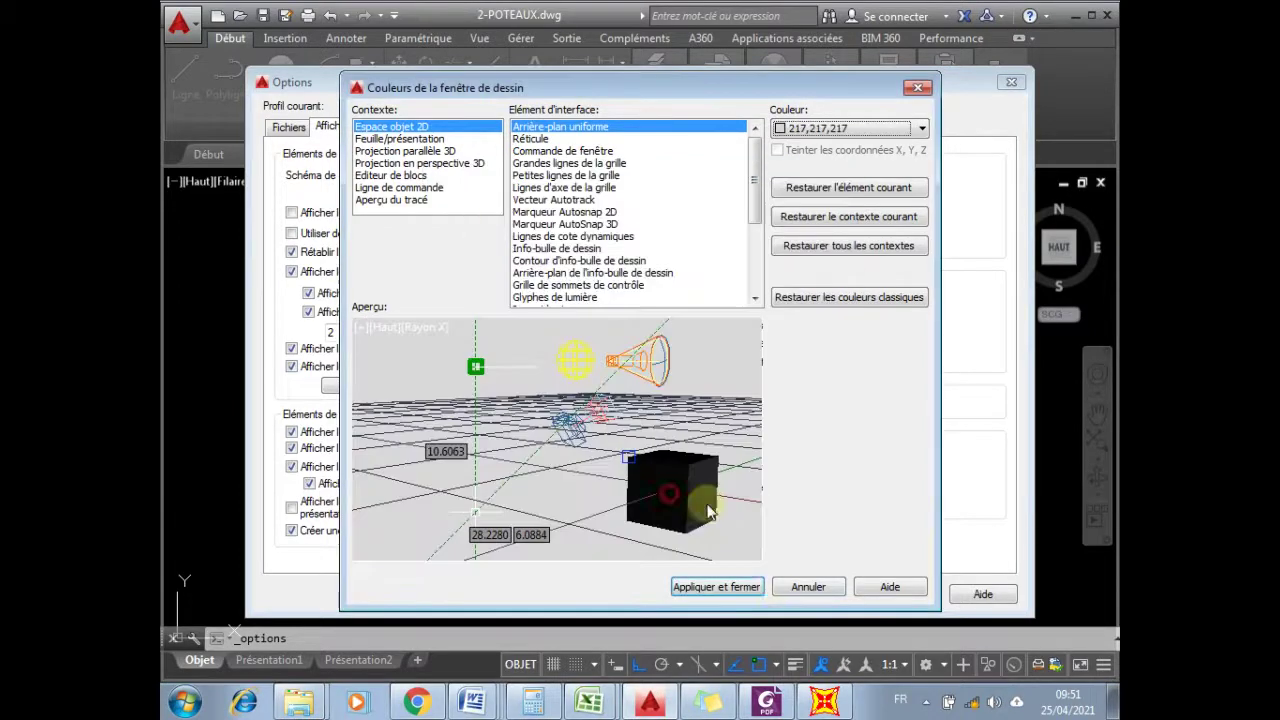
left_click(720, 587)
left_click(770, 595)
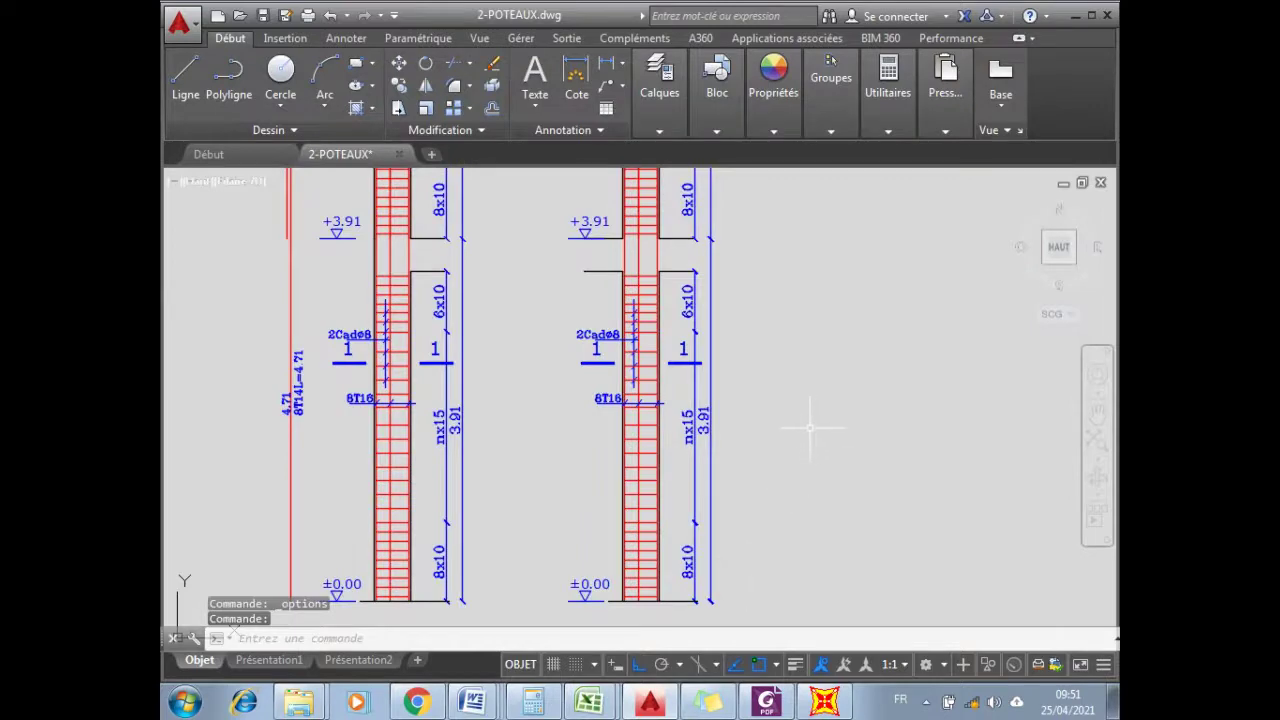
- Examine the stirrup spacing and the longitudinal bar and stirrup callouts along the right-hand column's bottom-storey elevation
scroll(614, 394, "up", 2)
mouse_move(721, 582)
middle_mouse_down()
mouse_move(596, 567)
mouse_move(598, 587)
mouse_move(596, 502)
middle_mouse_up()
scroll(634, 505, "down", 2)
scroll(596, 502, "up", 4)
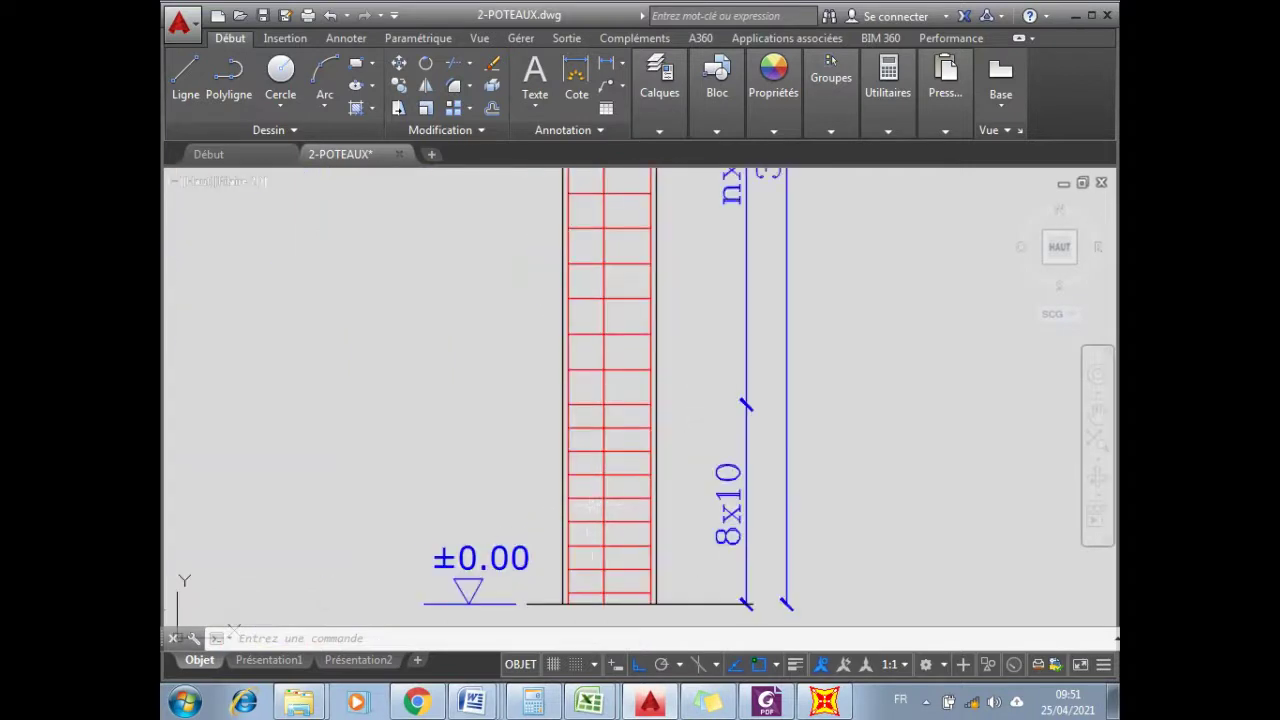
left_click(620, 434)
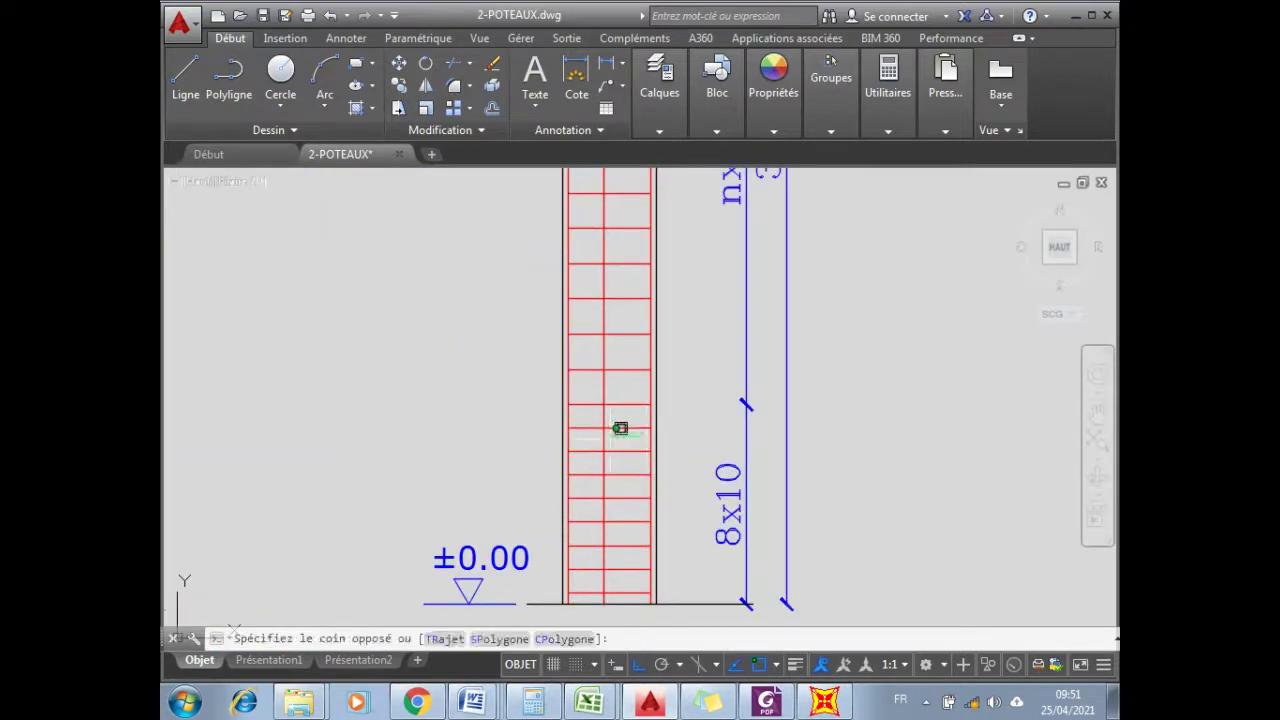
left_click(612, 432)
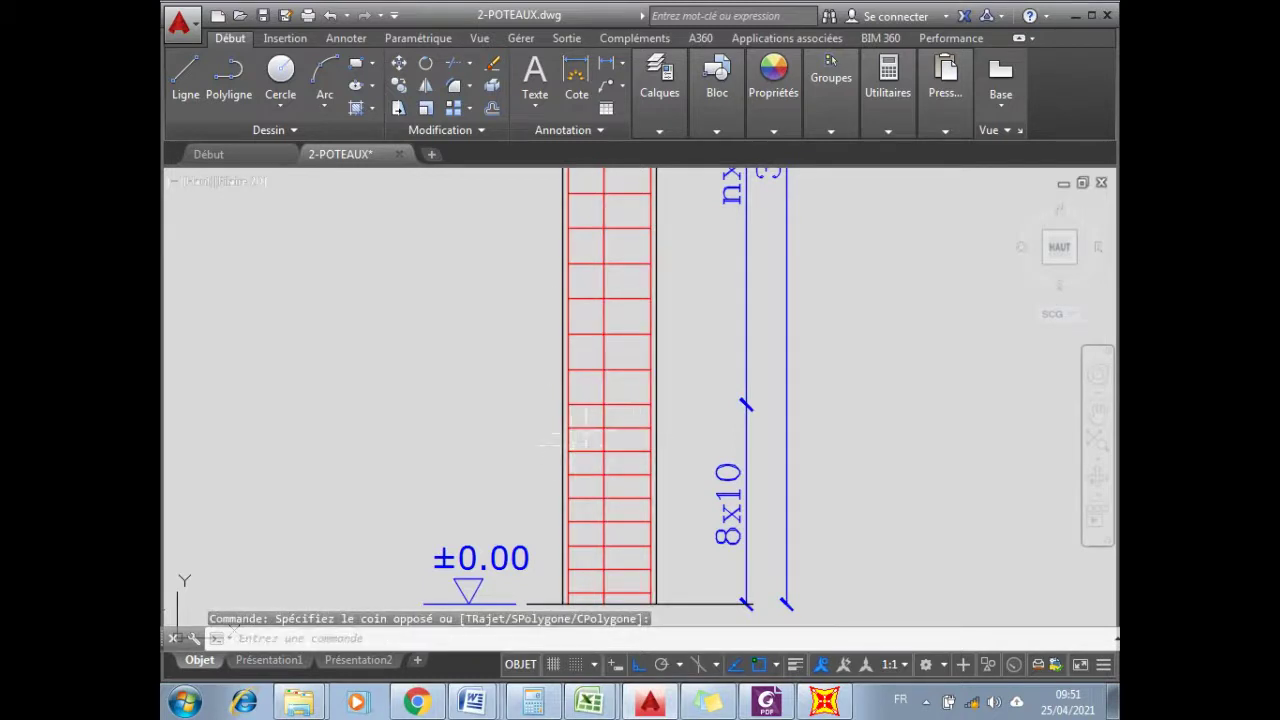
scroll(572, 440, "down", 4)
mouse_move(567, 382)
middle_mouse_down()
mouse_move(567, 407)
mouse_move(620, 385)
middle_mouse_up()
scroll(567, 407, "up", 5)
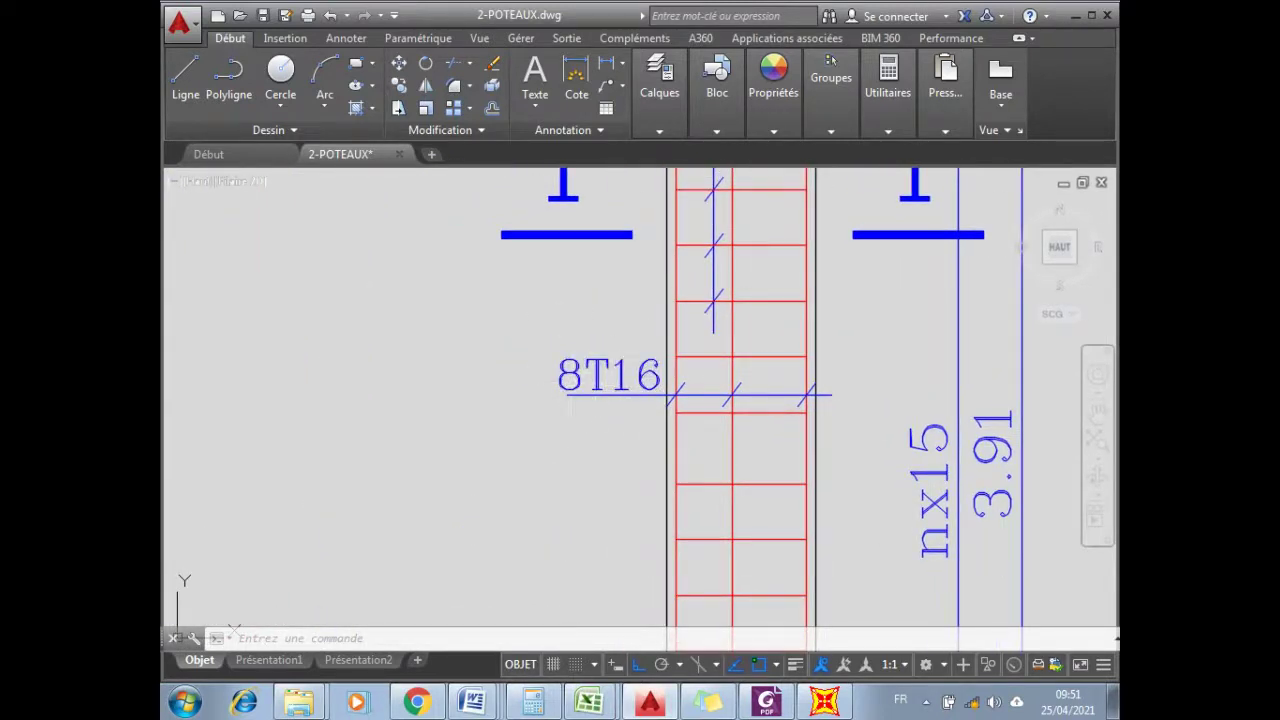
middle_click_drag(617, 343, 627, 518)
scroll(627, 518, "down", 2)
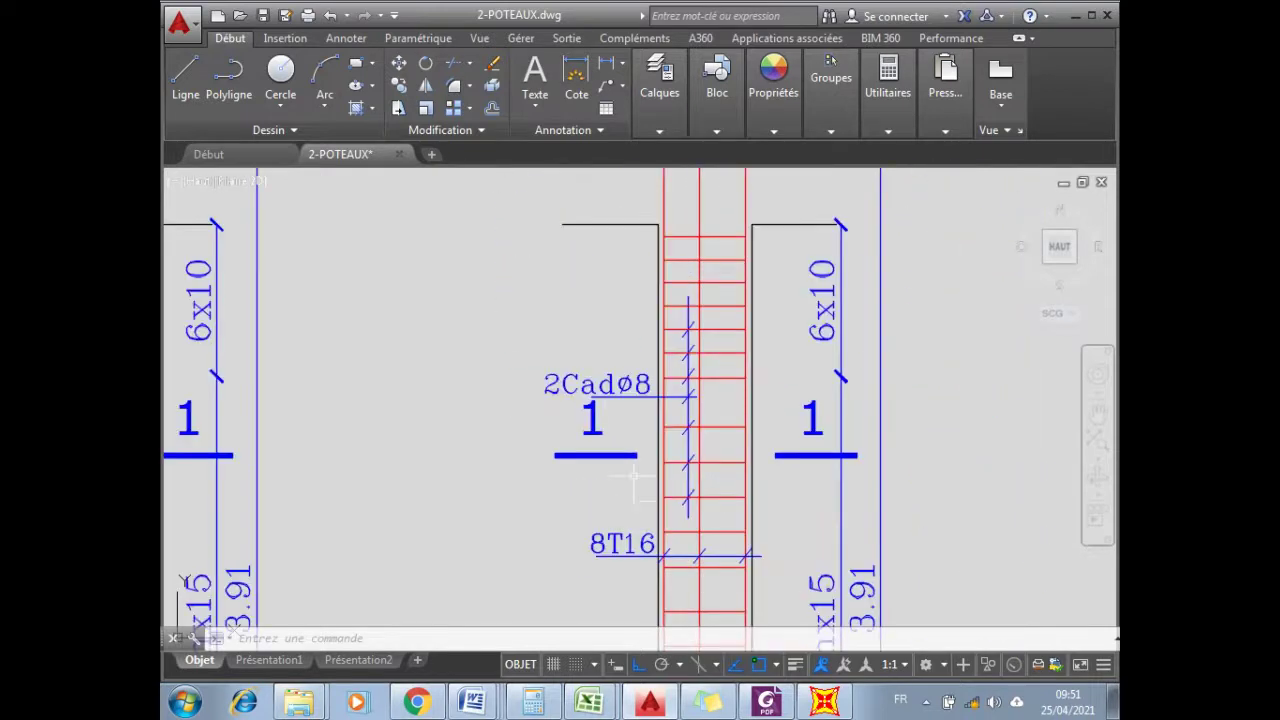
scroll(592, 330, "up", 2)
scroll(620, 395, "up", 2)
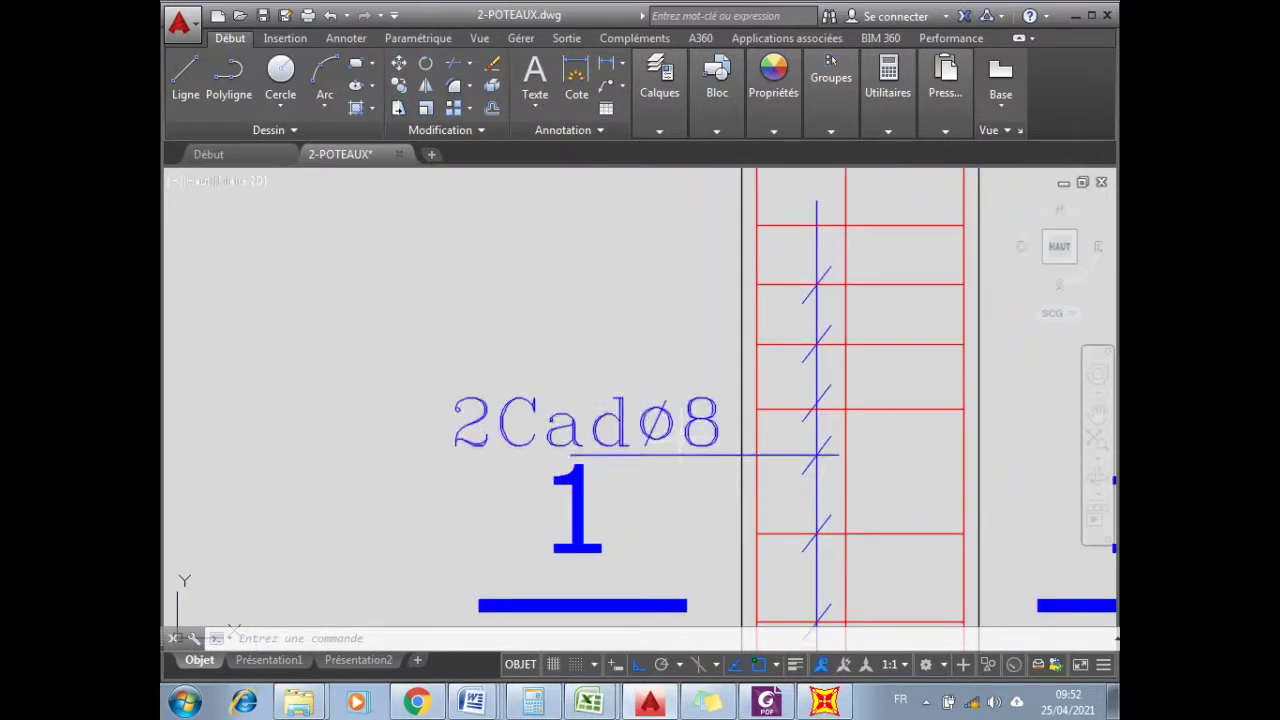
- Draw a vertical axis line through the centre of column section 1-1, extending beyond the section at both ends
scroll(620, 378, "down", 3)
scroll(640, 410, "down", 4)
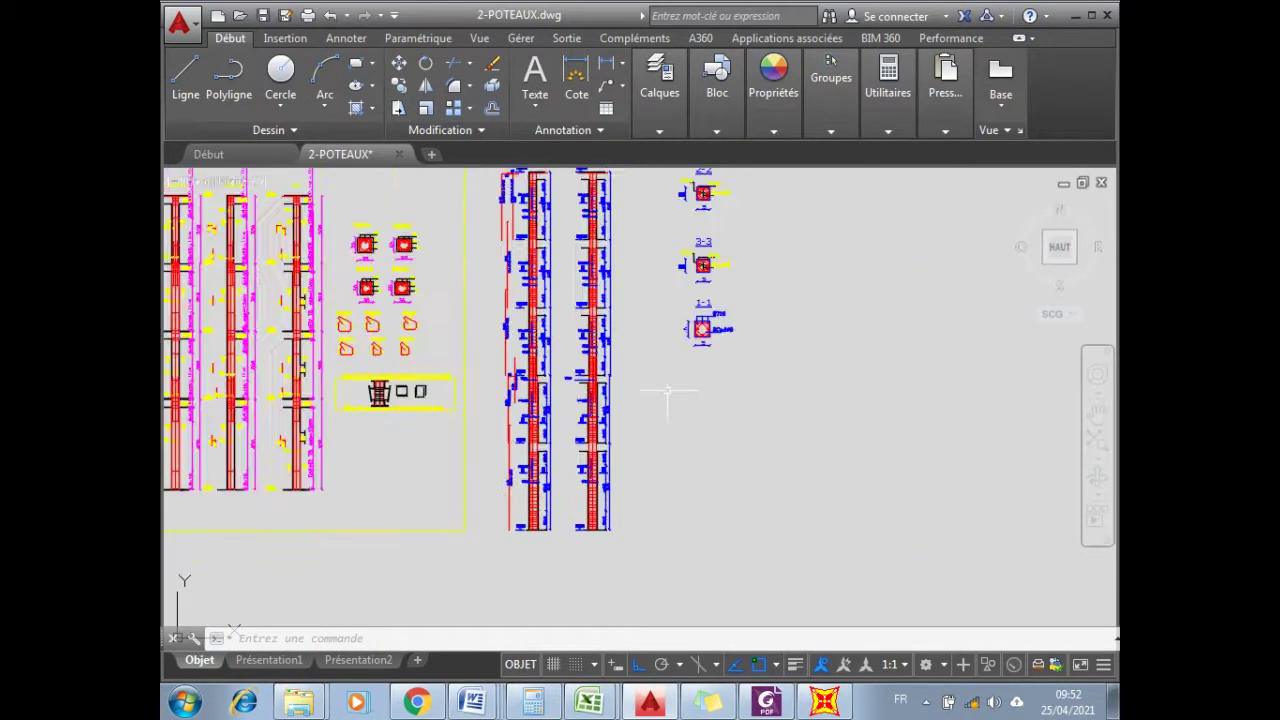
scroll(700, 395, "up", 5)
scroll(740, 340, "up", 2)
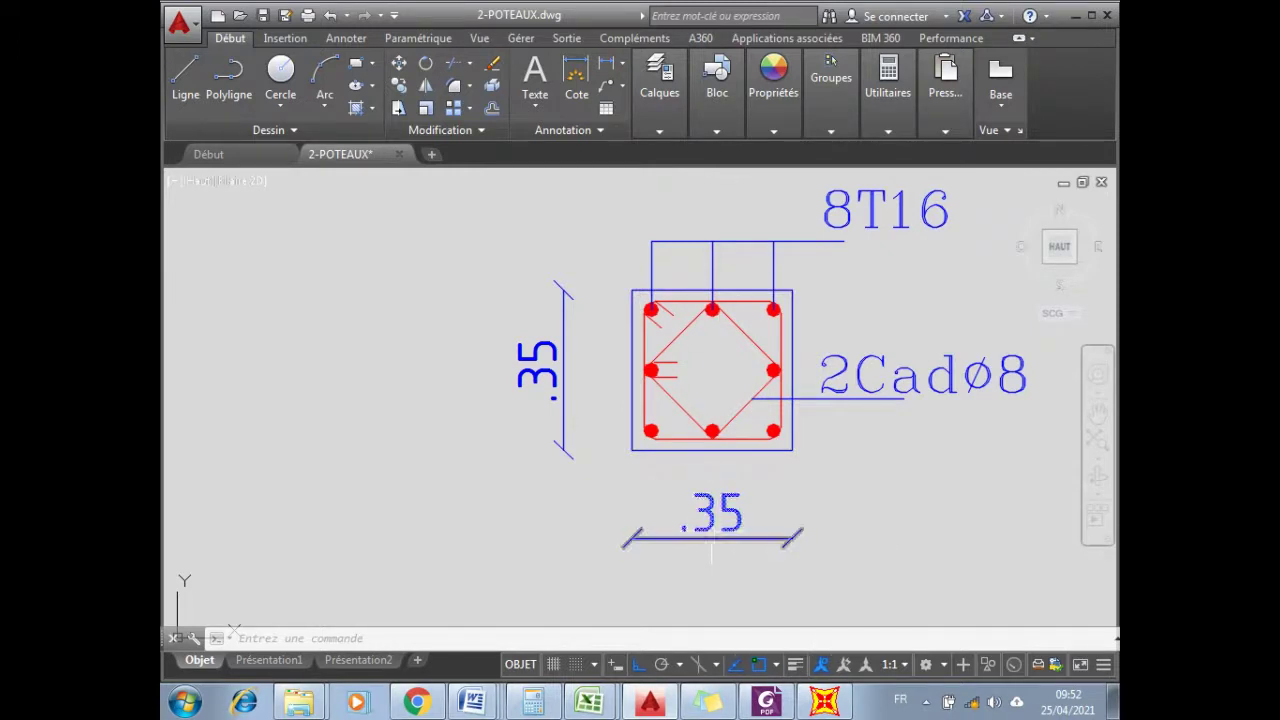
mouse_move(711, 545)
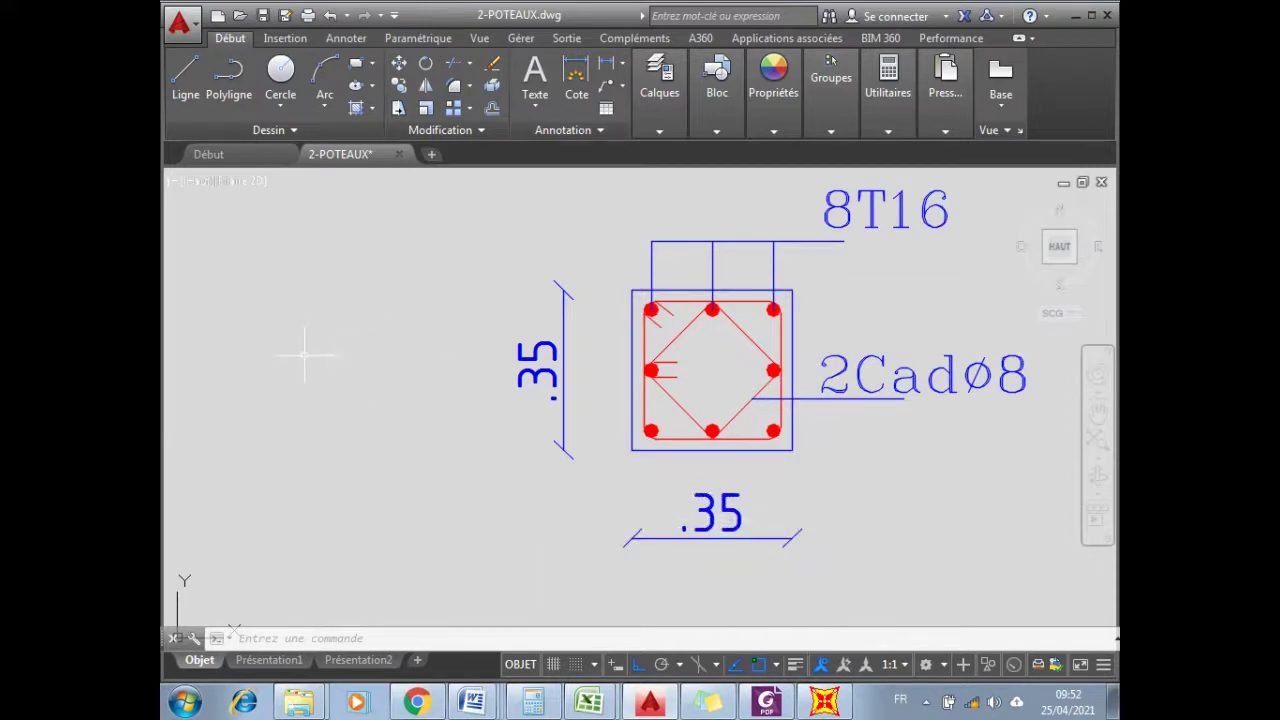
left_click(190, 75)
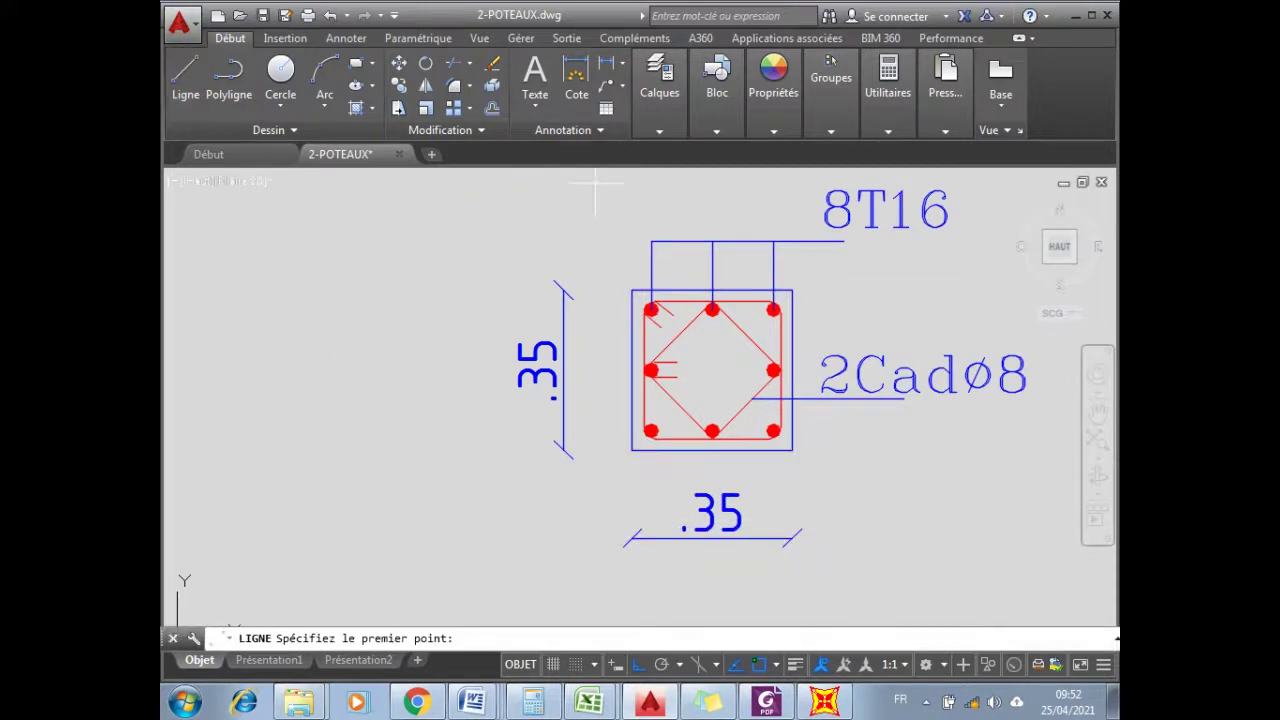
left_click(709, 192)
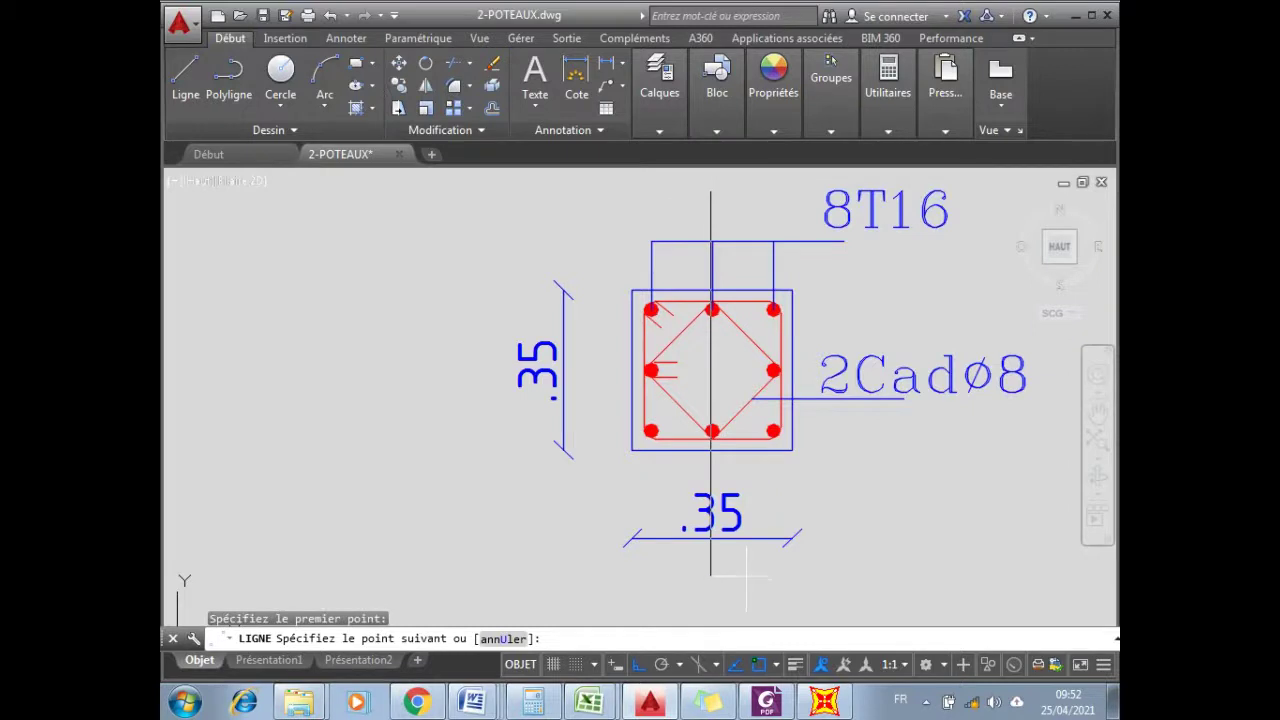
left_click(745, 573)
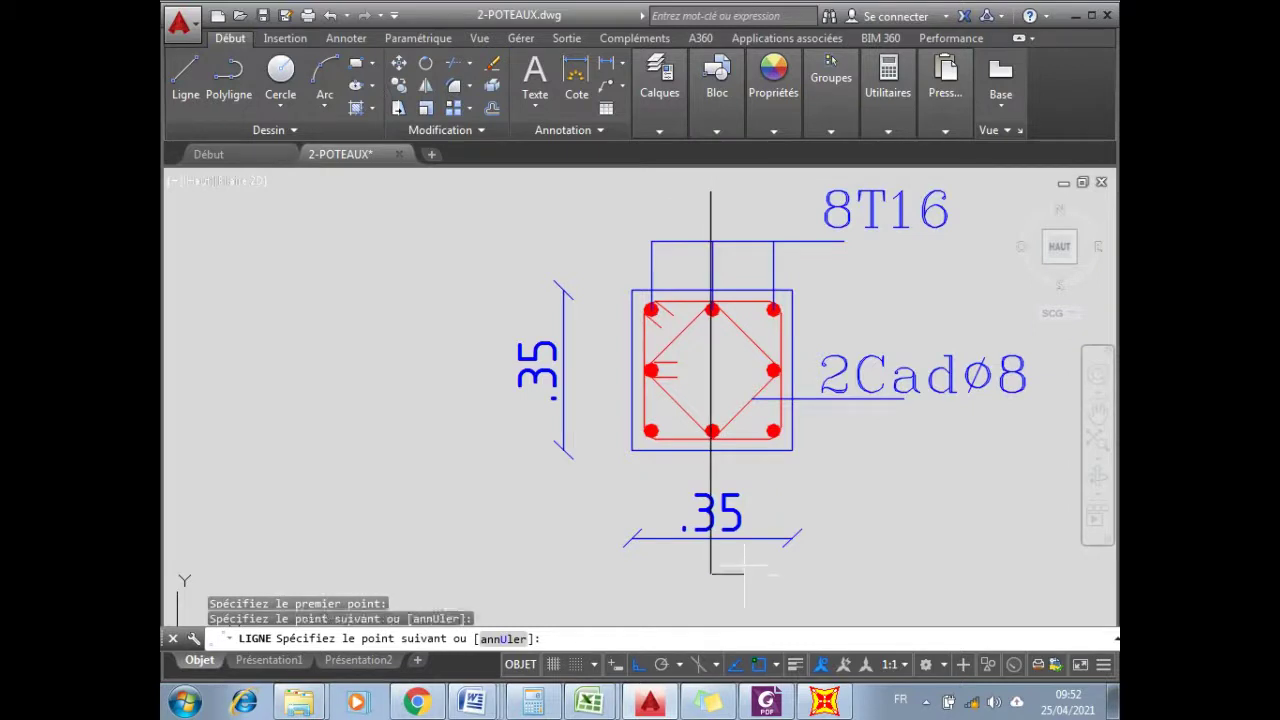
key("Return")
key("Return")
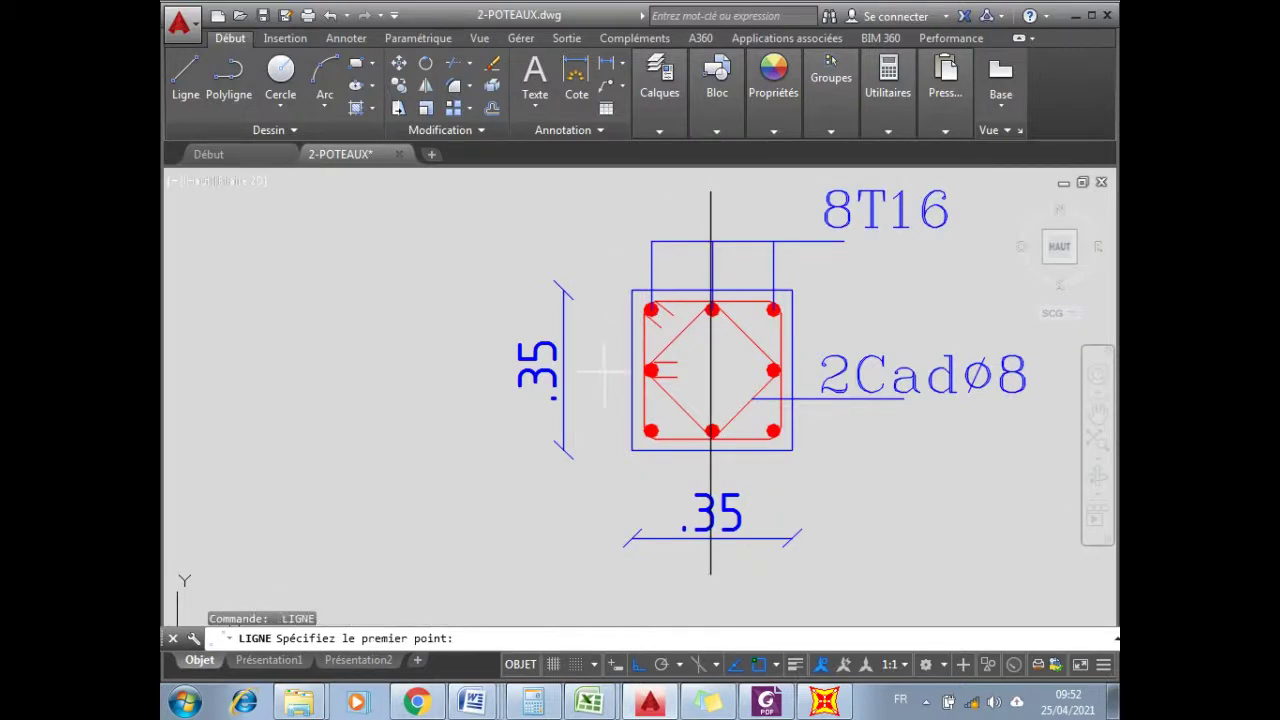
- Draw a horizontal axis line across column section 1-1, extending beyond the section on both sides
left_click(711, 370)
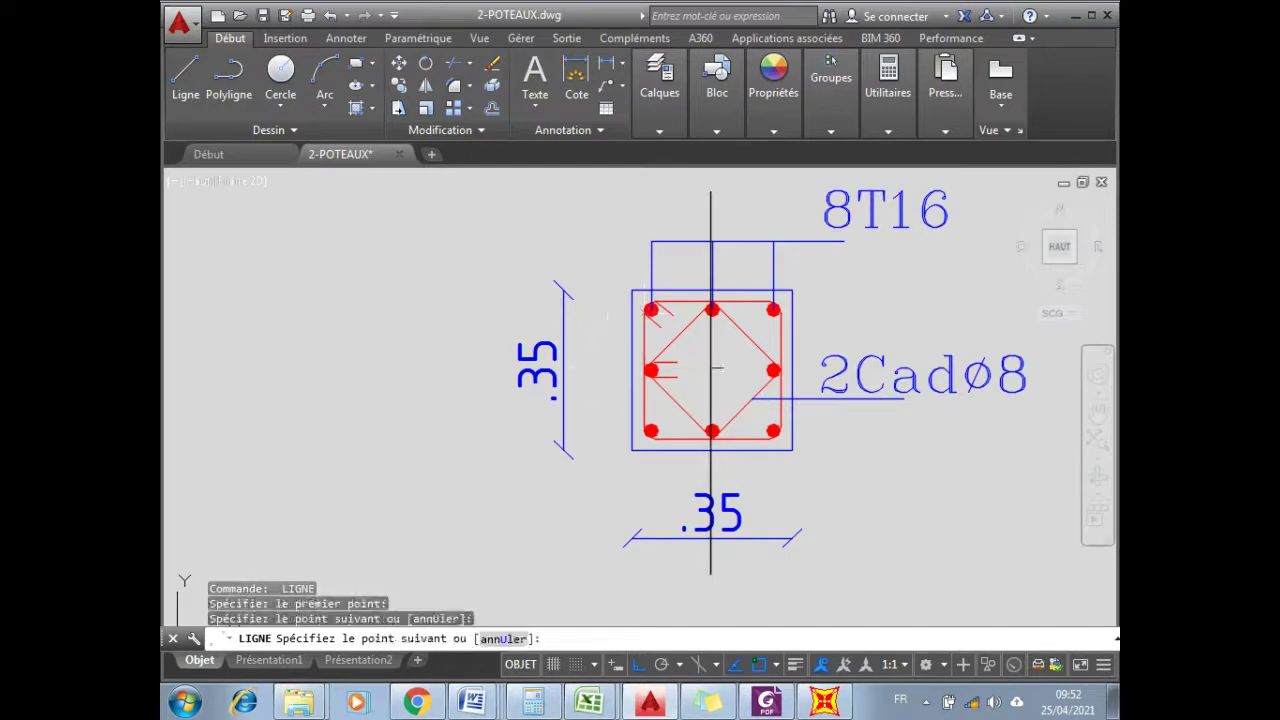
key("Return")
key("Return")
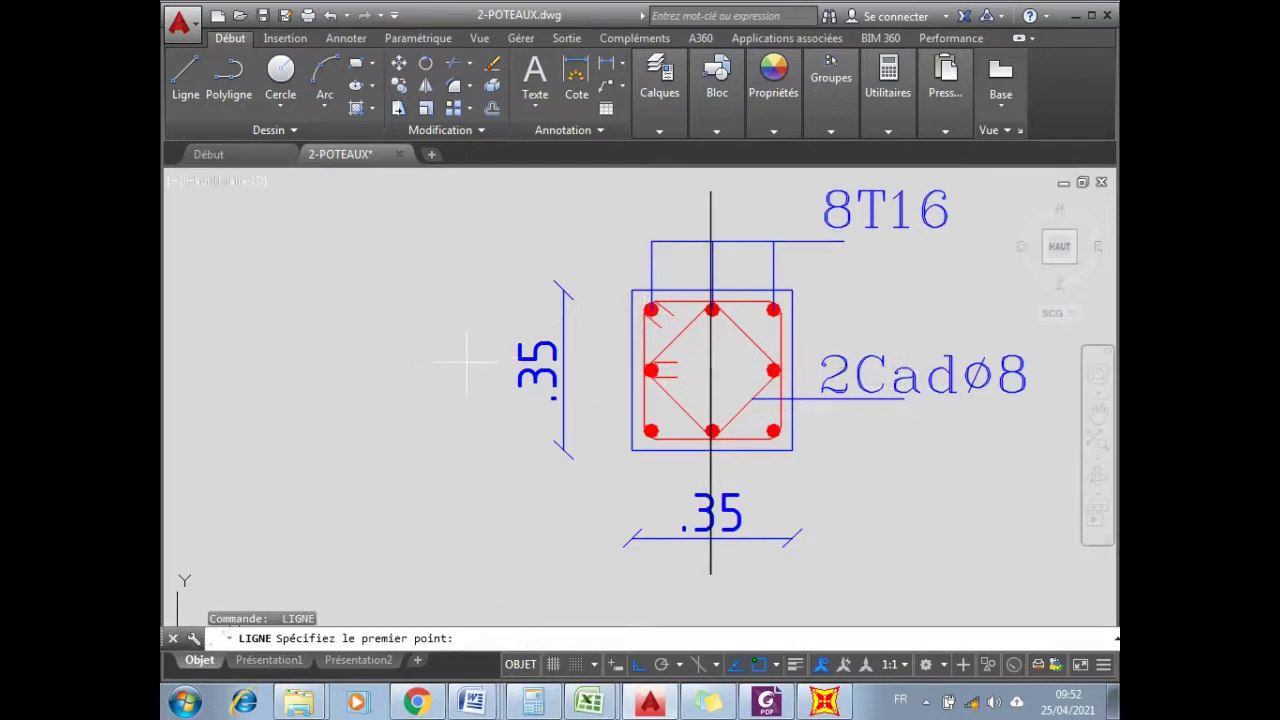
left_click(466, 363)
left_click(1010, 418)
key("Escape")
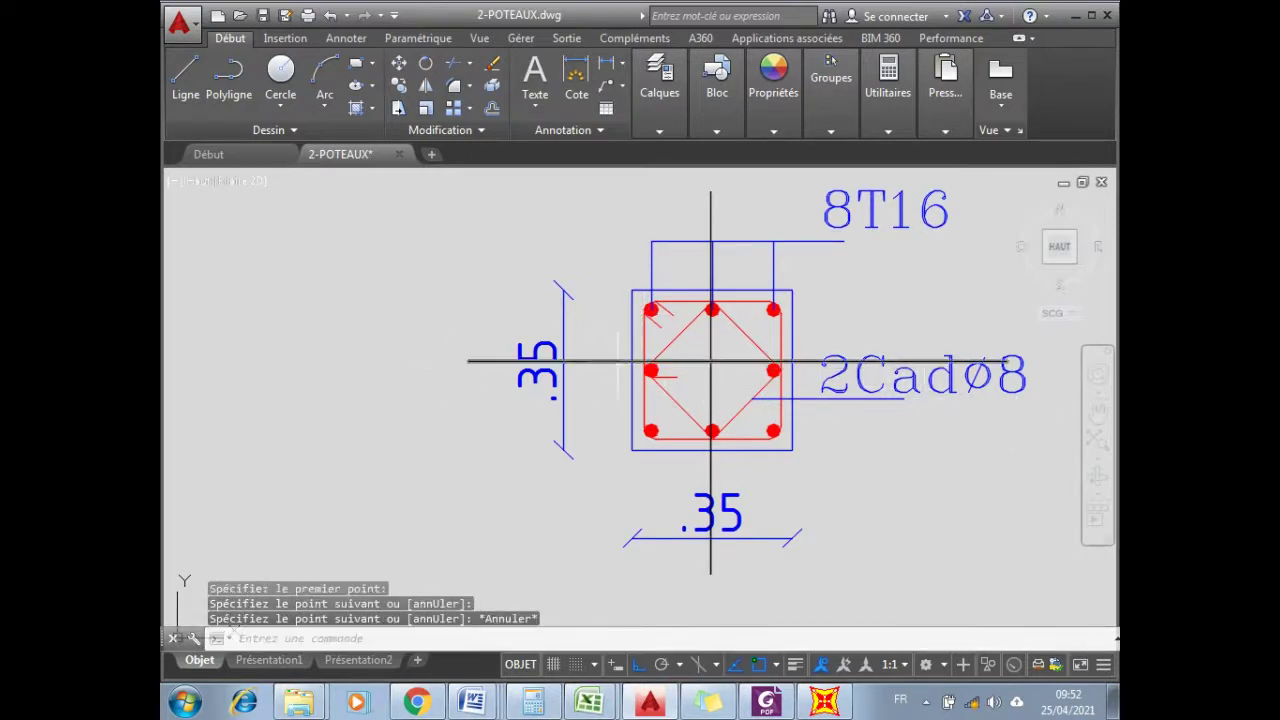
- Shift the horizontal axis line down so it passes through the centres of section 1-1's mid-height bars
left_click(732, 362)
scroll(732, 362, "up", 4)
left_click(742, 352)
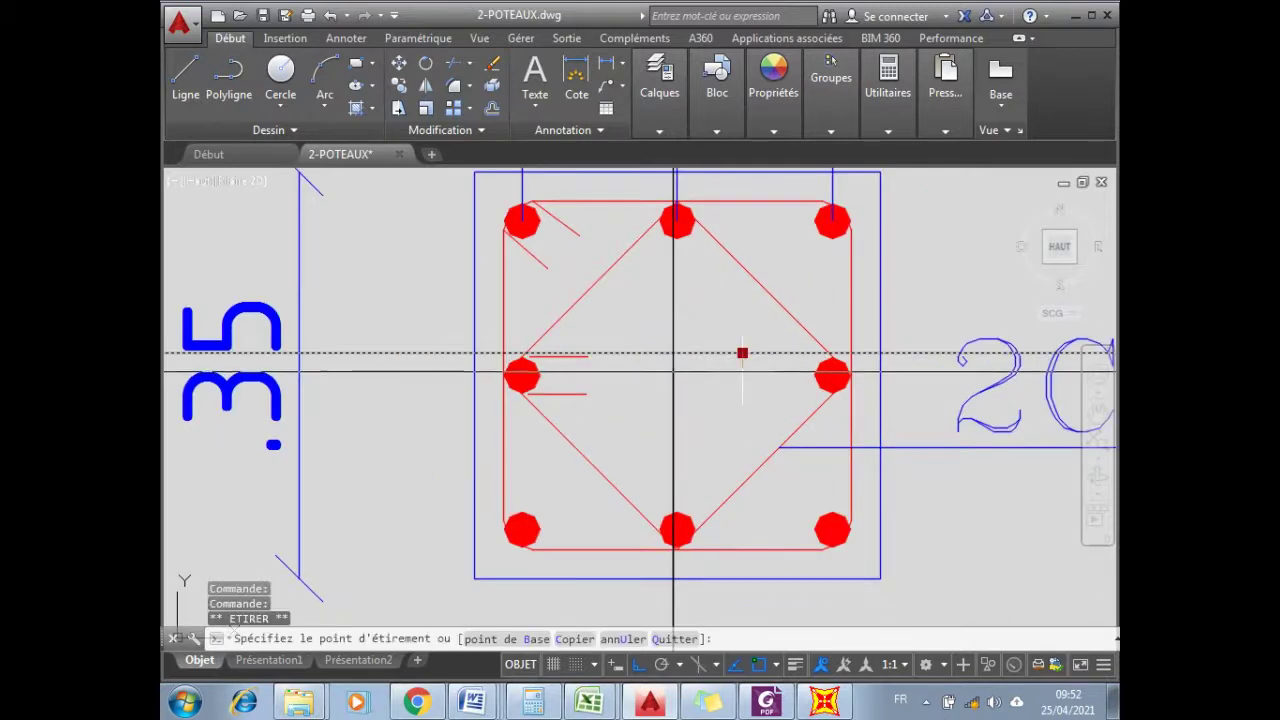
key("Escape")
key("Escape")
scroll(700, 404, "down", 4)
middle_click_drag(700, 404, 649, 439)
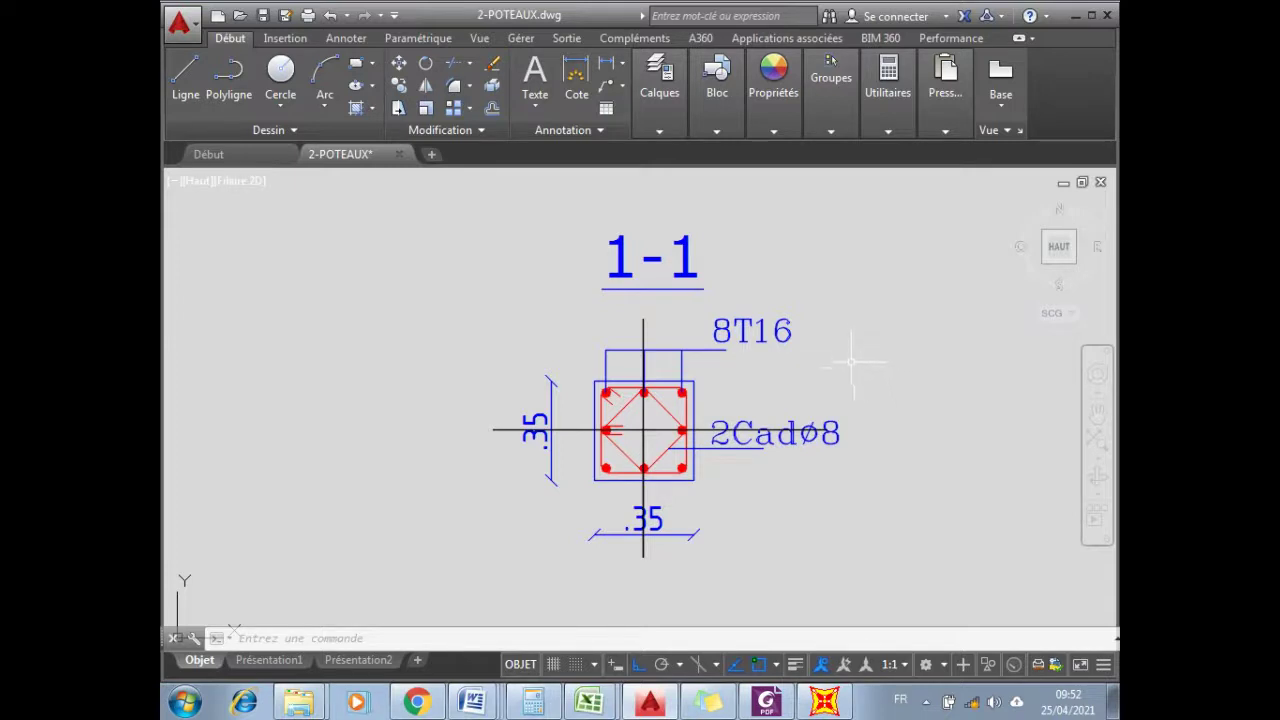
- Examine section 1-1's bar layout, ties and concrete cover, comparing them with the Reinforcement Data settings in SAP2000
scroll(700, 408, "up", 2)
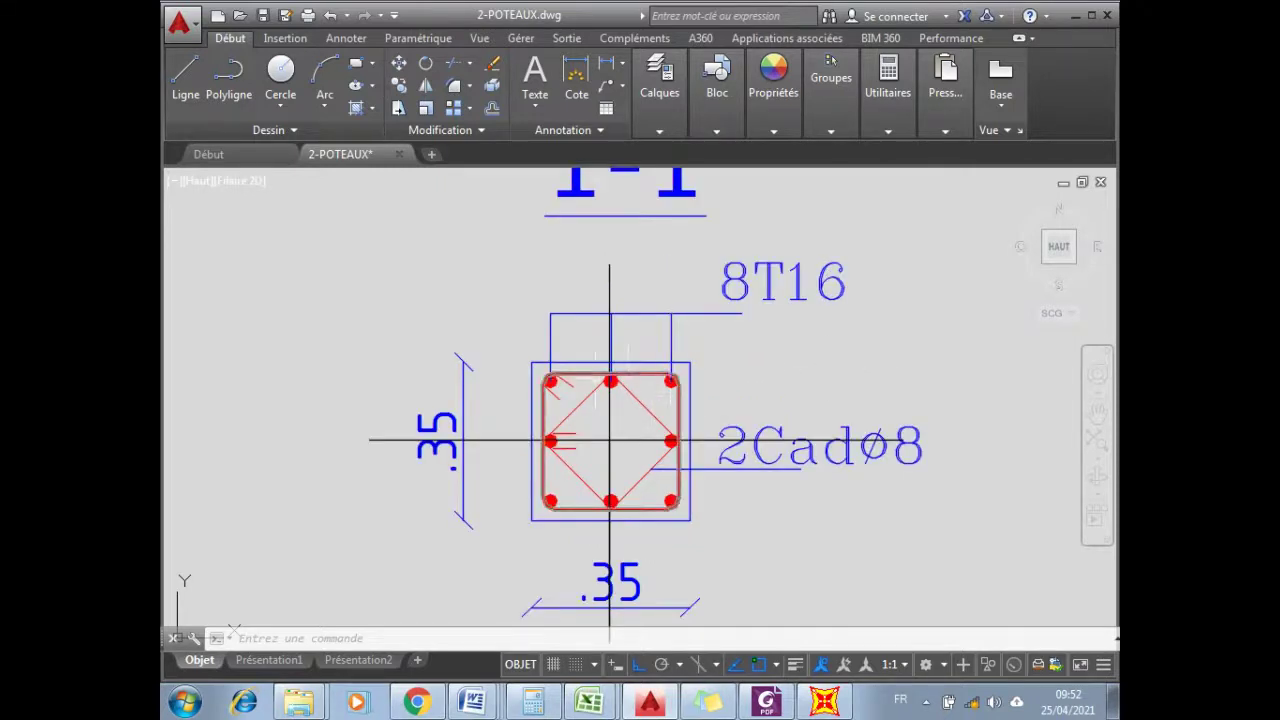
scroll(660, 515, "up", 2)
middle_click_drag(664, 500, 672, 512)
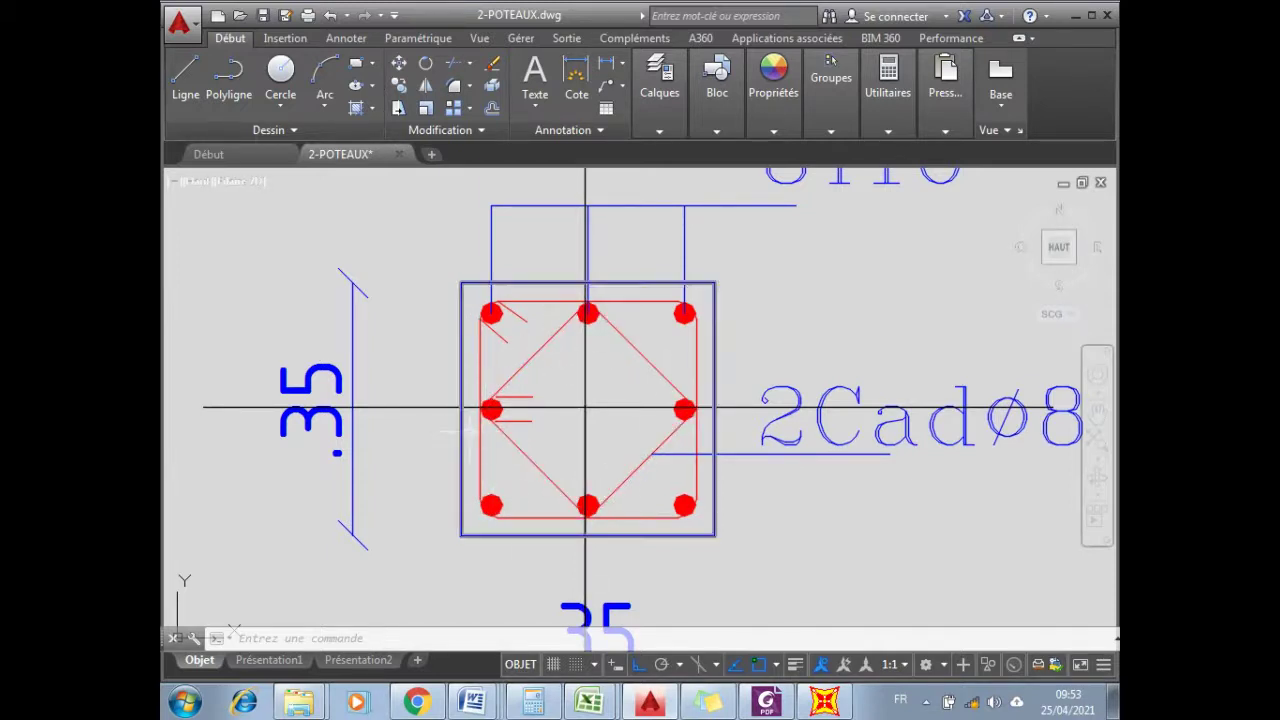
mouse_move(603, 510)
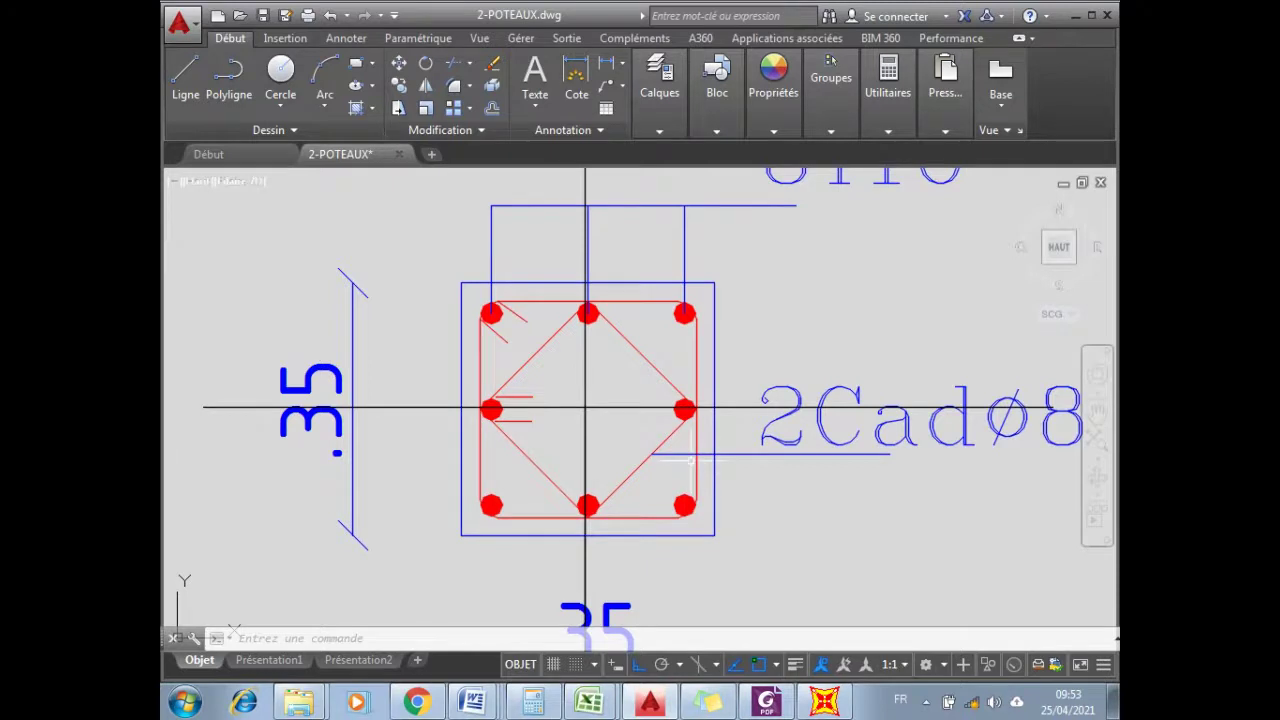
scroll(636, 528, "up", 4)
middle_click_drag(503, 223, 592, 196)
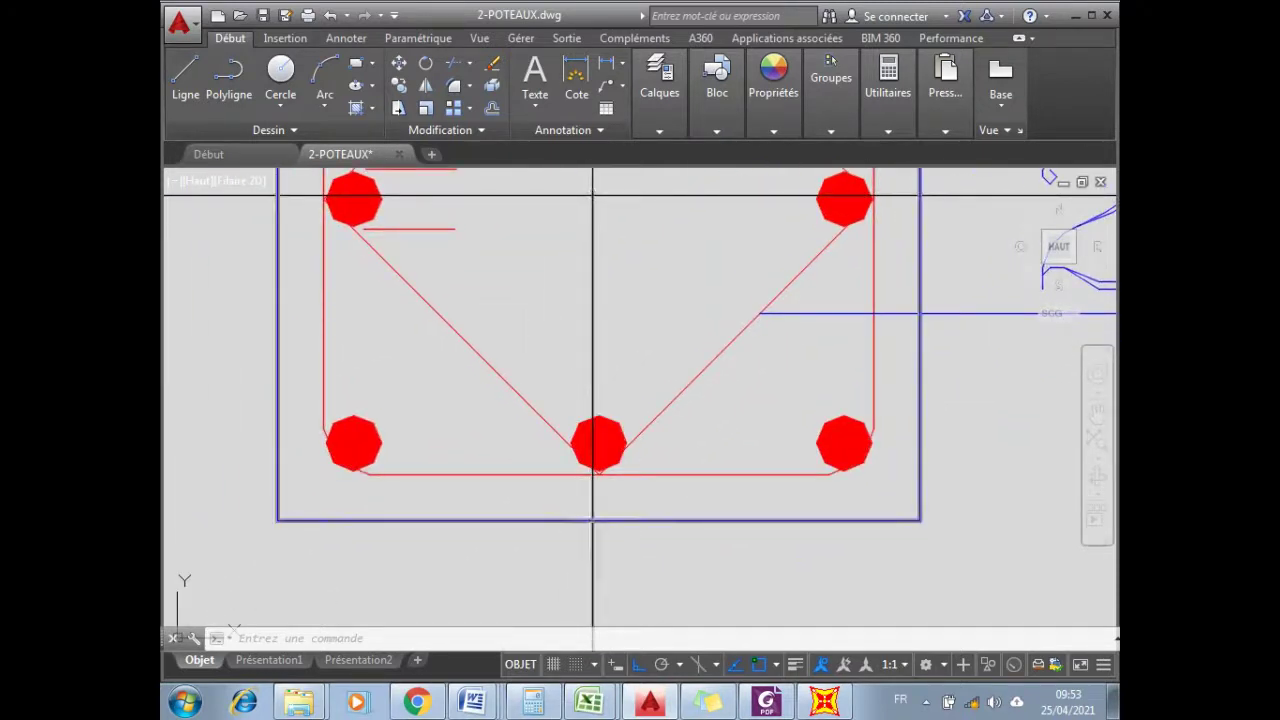
left_click(824, 702)
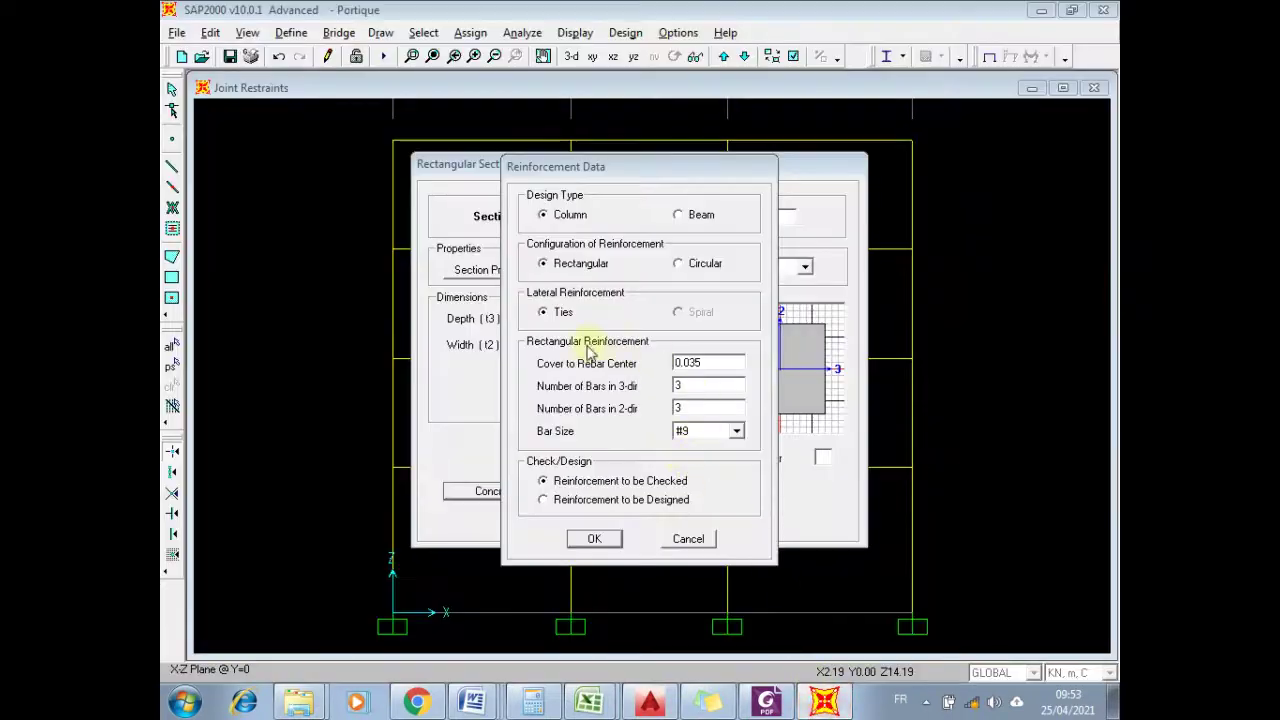
left_click(650, 702)
middle_click_drag(662, 490, 708, 534)
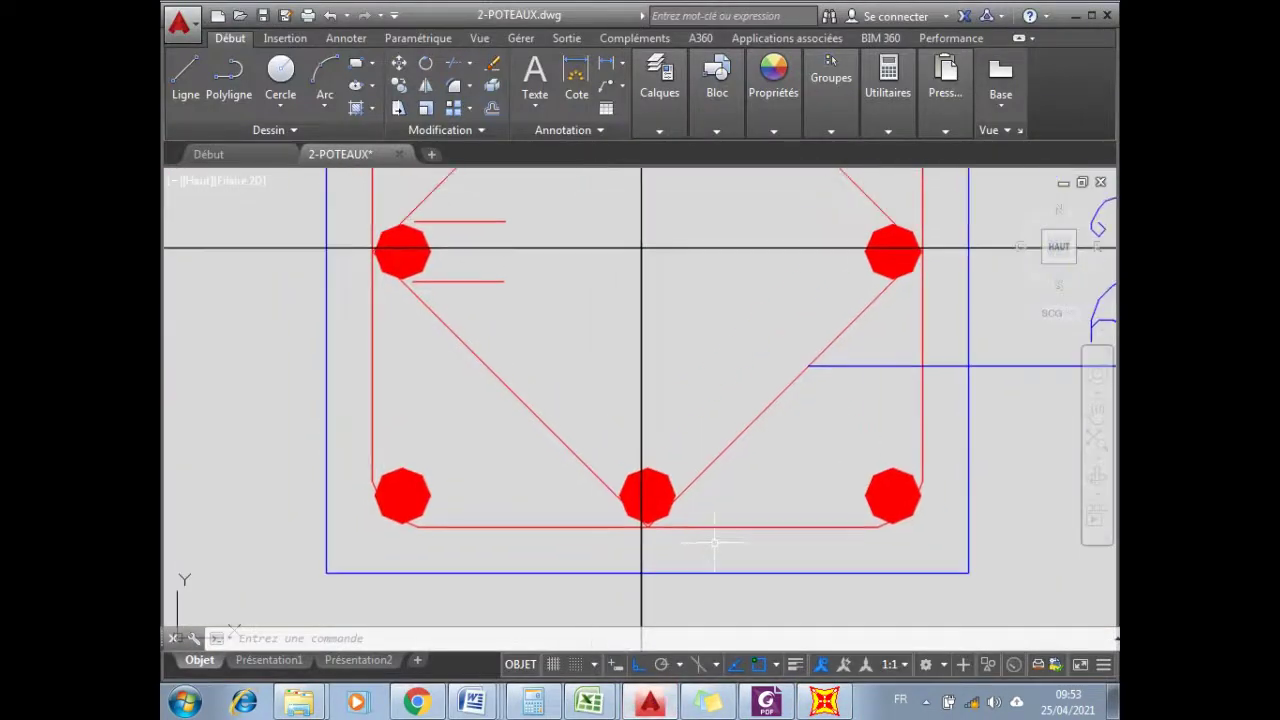
scroll(708, 536, "down", 2)
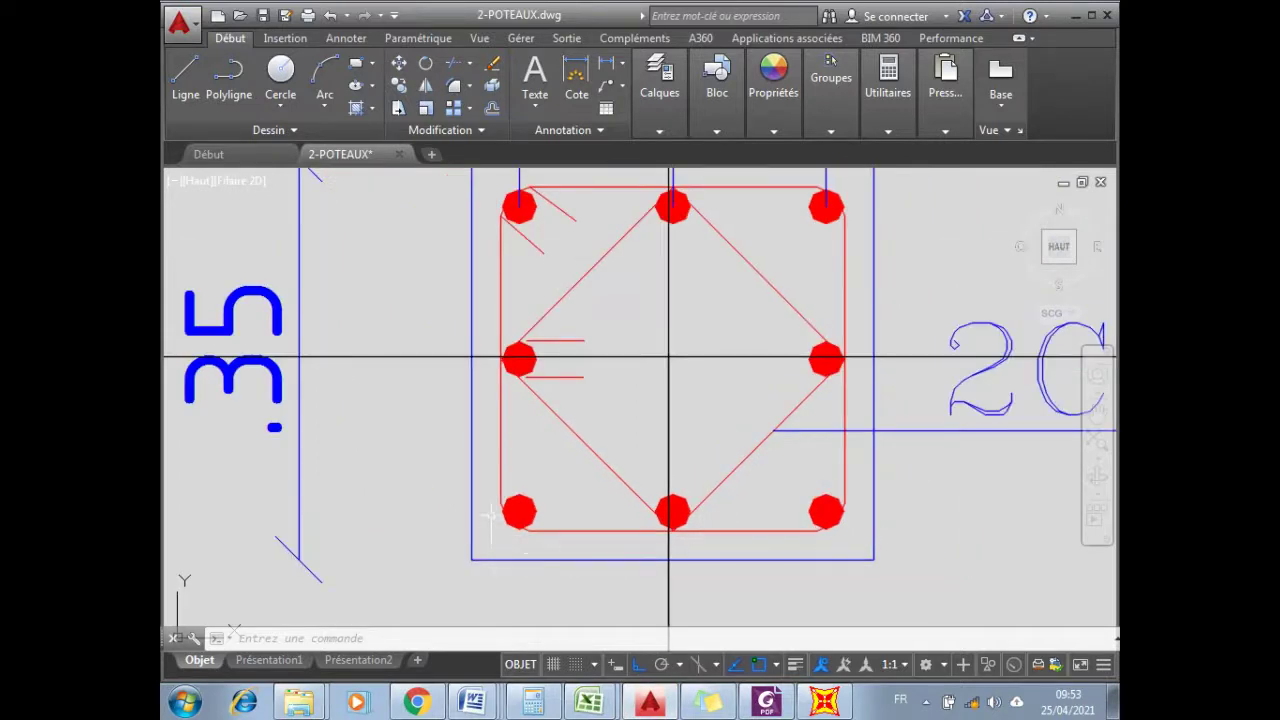
middle_click_drag(478, 305, 466, 379)
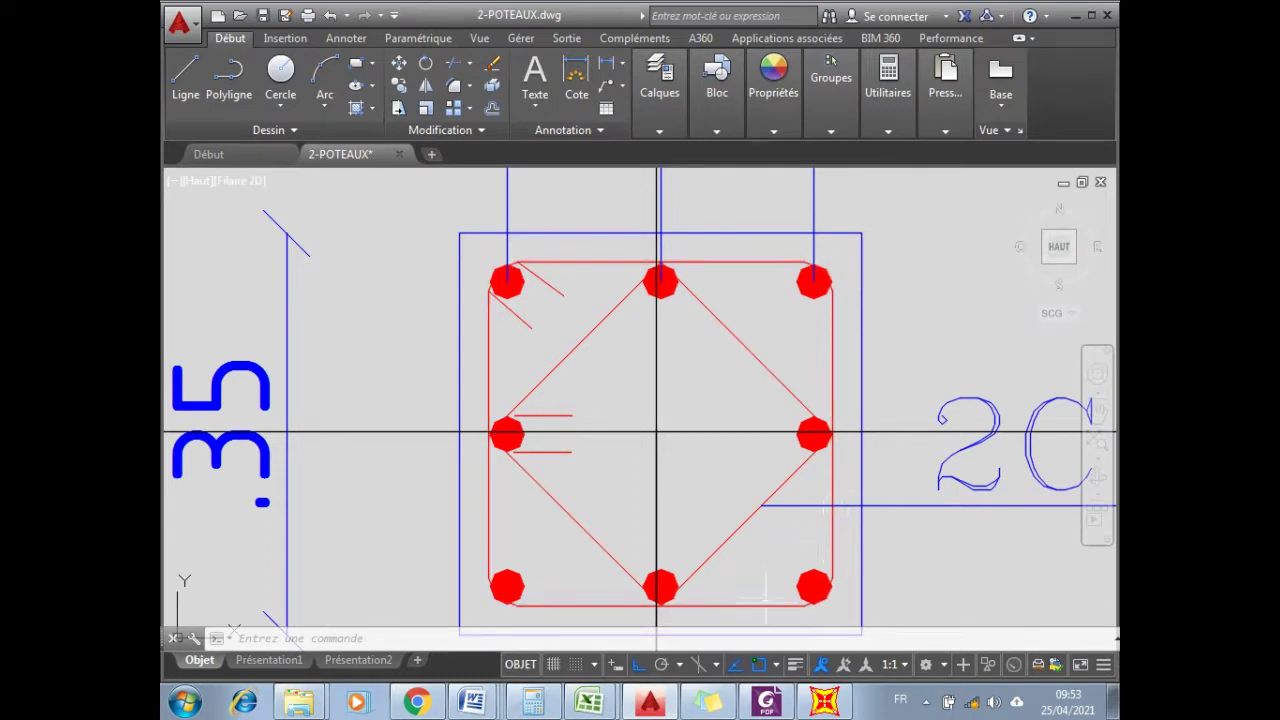
- In SAP2000, set POT35X35's cover to rebar center to 0.03, choose Reinforcement to be Designed, and accept the section
left_click(824, 700)
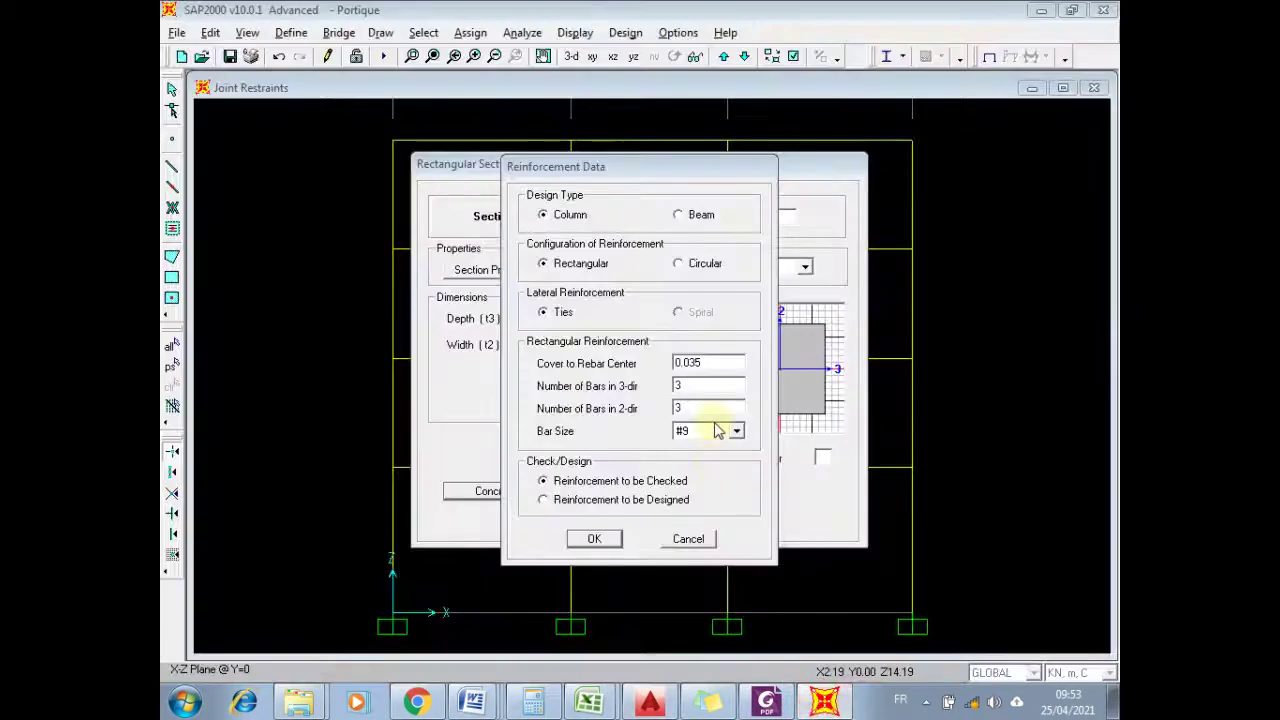
left_click(717, 363)
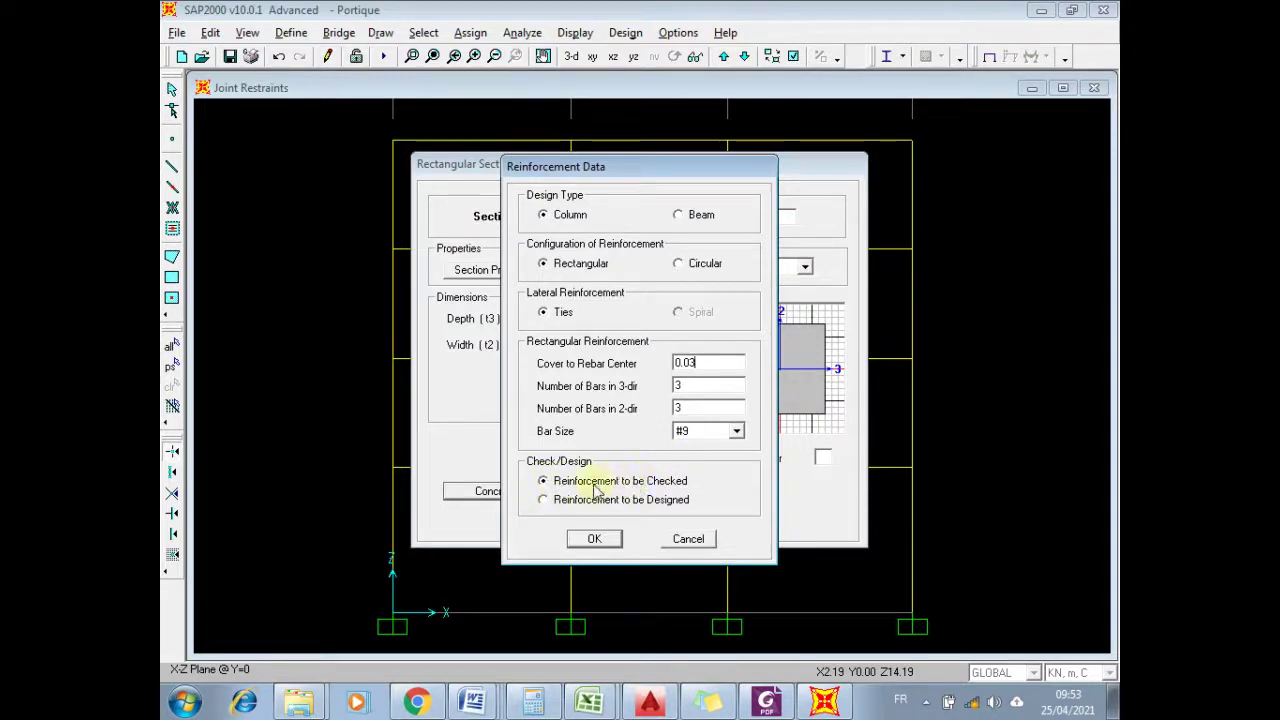
left_click(546, 502)
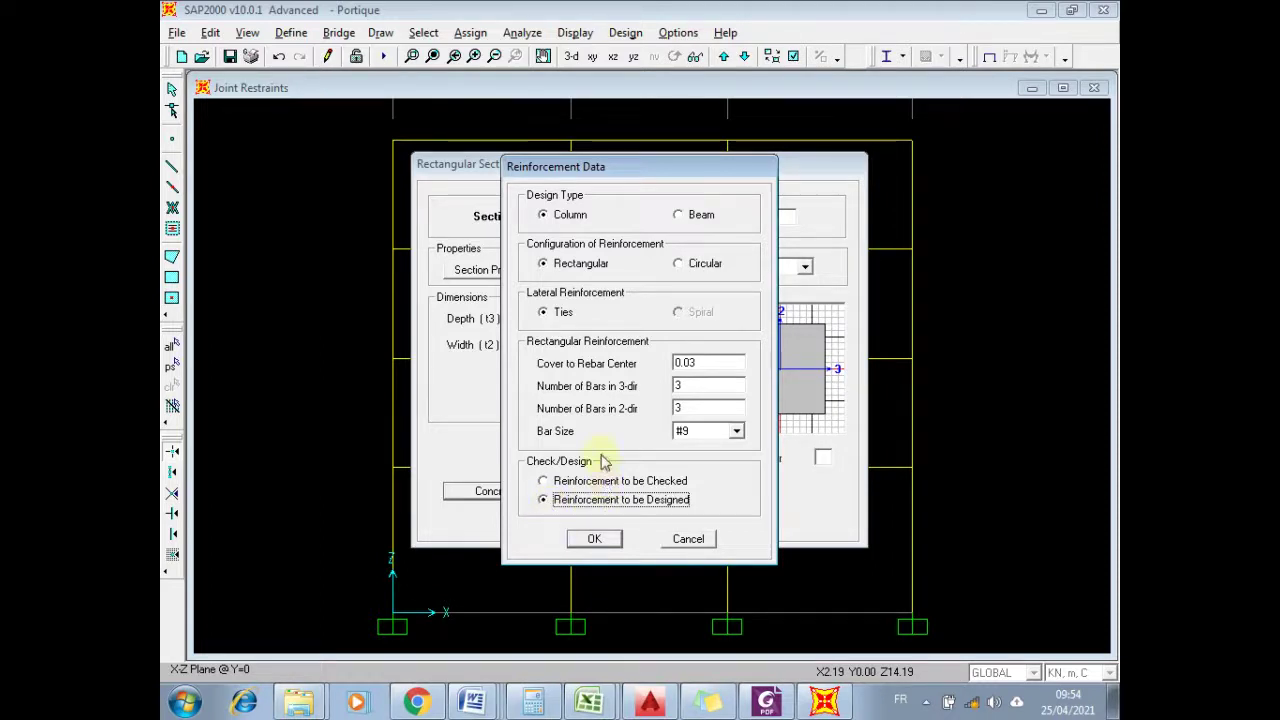
left_click(596, 540)
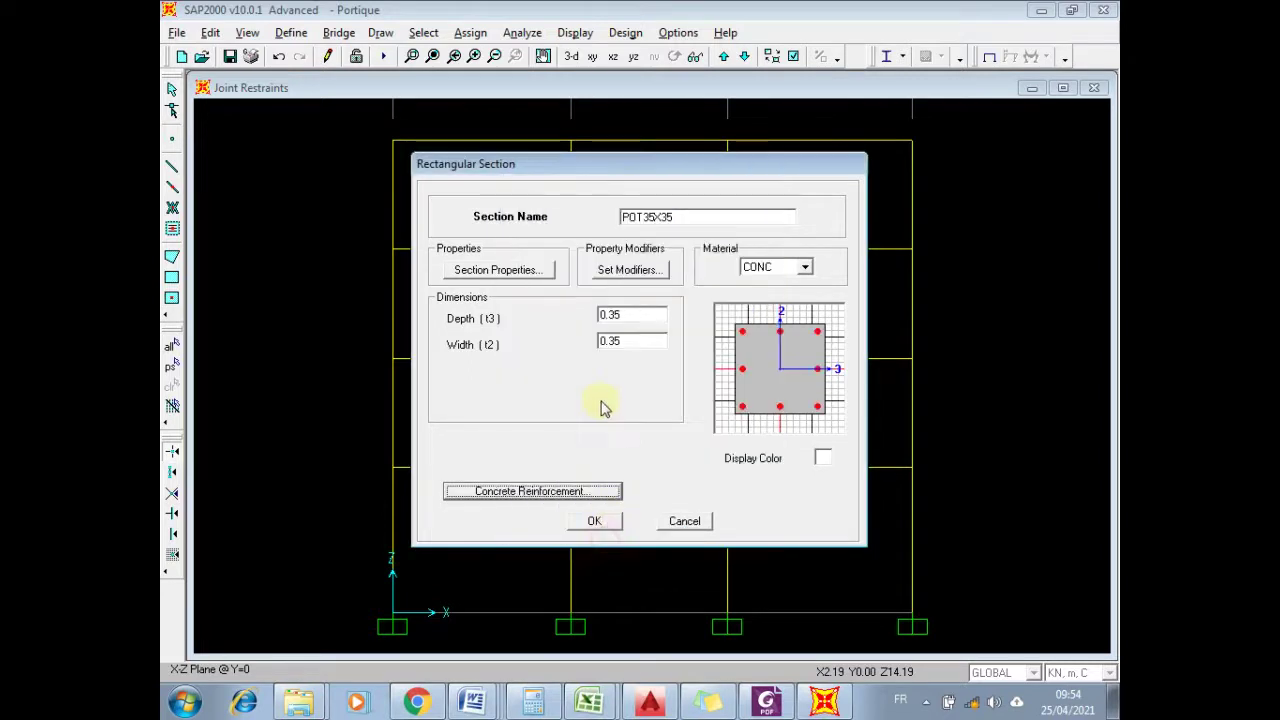
left_click(596, 521)
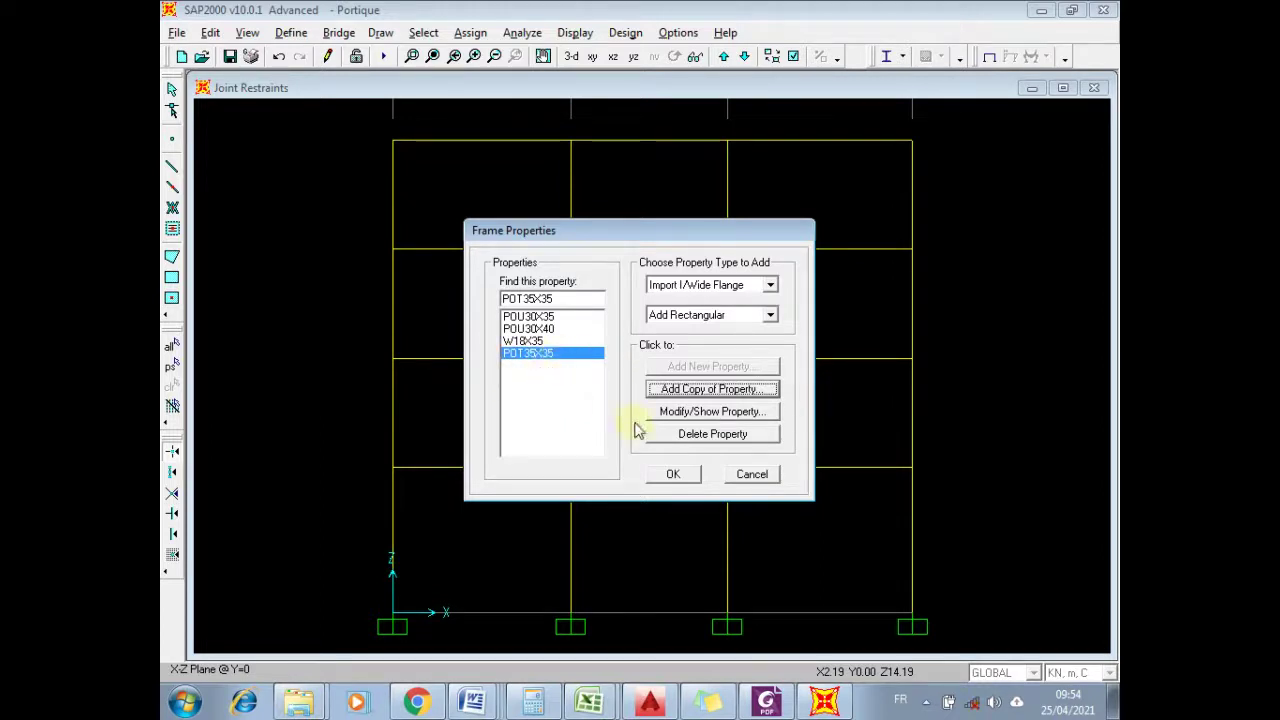
- Add a copy of the POT35X35 section property and name it POT40X40
left_click(693, 389)
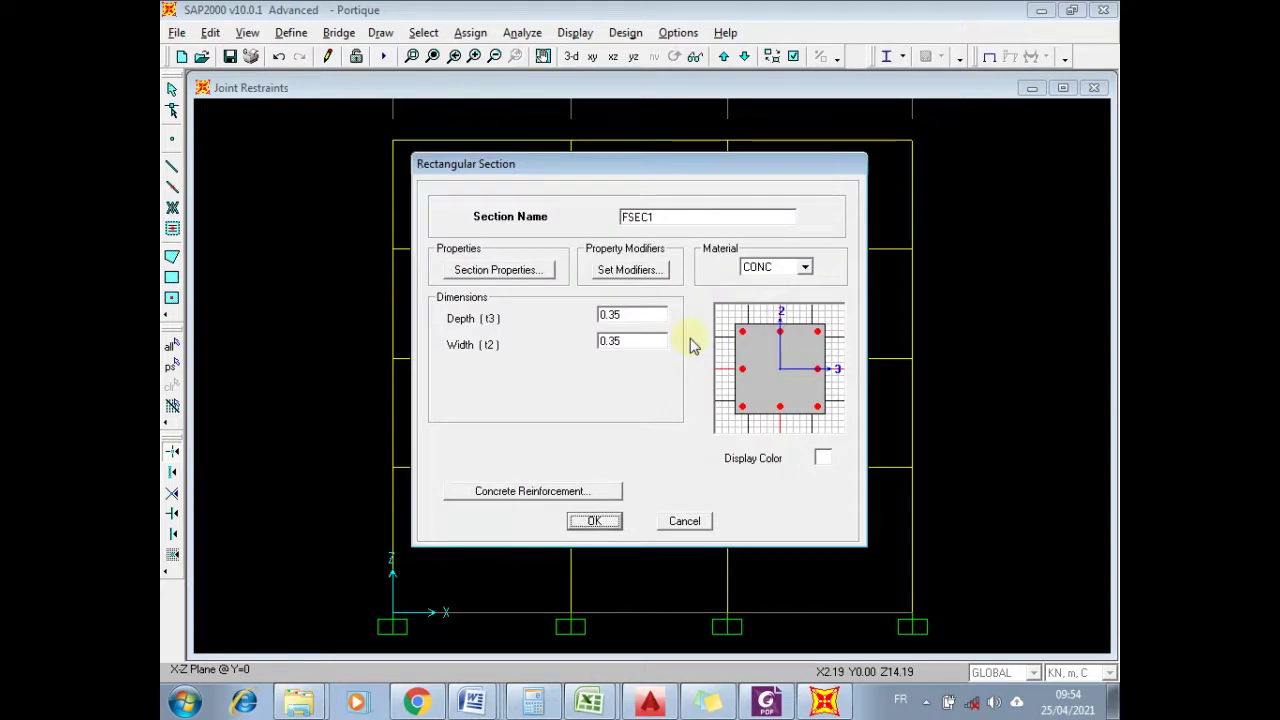
double_click(666, 214)
type("POT40X")
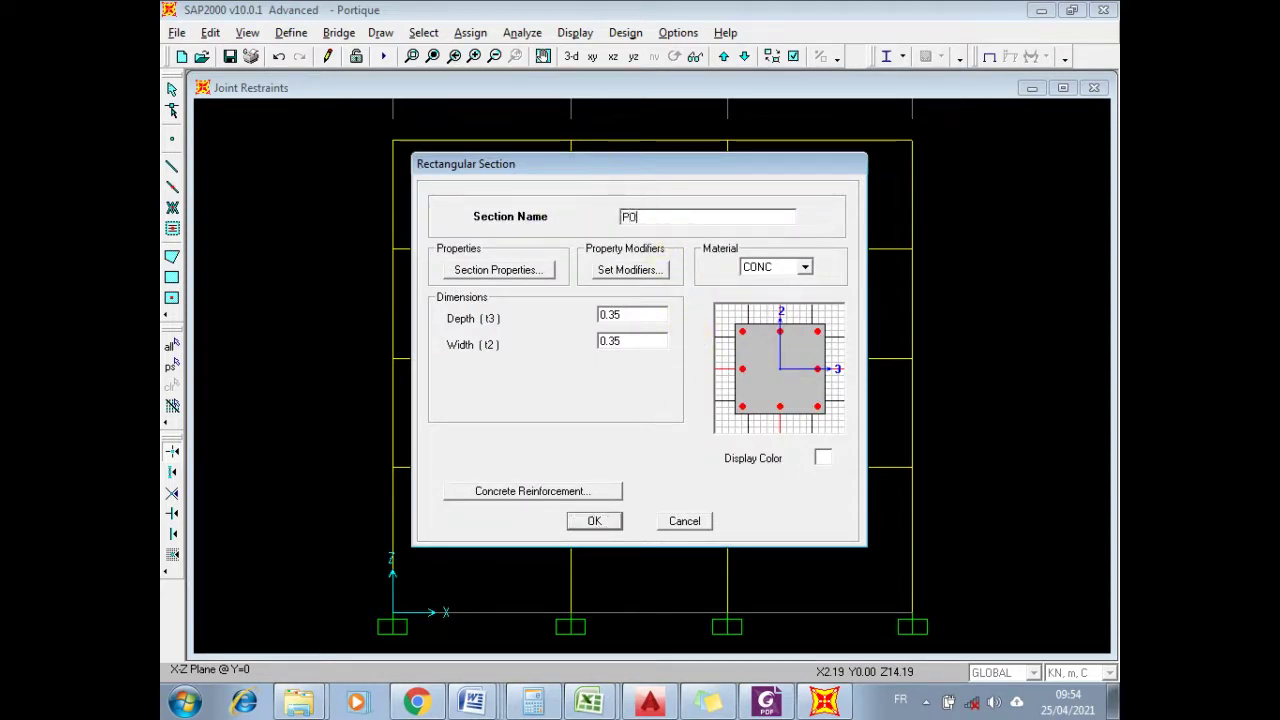
type("40")
- Set both the depth and the width of the POT40X40 section to 0.4 m
left_click(645, 316)
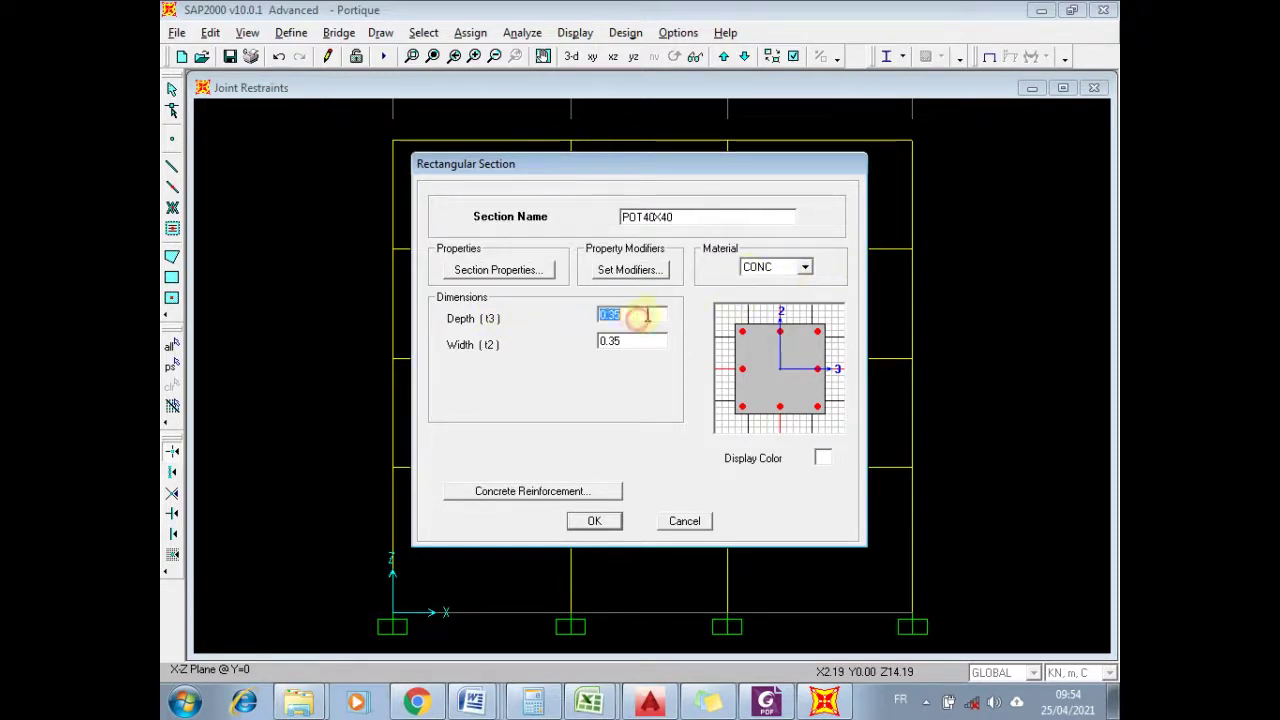
left_click(645, 316)
key("BackSpace")
key("BackSpace")
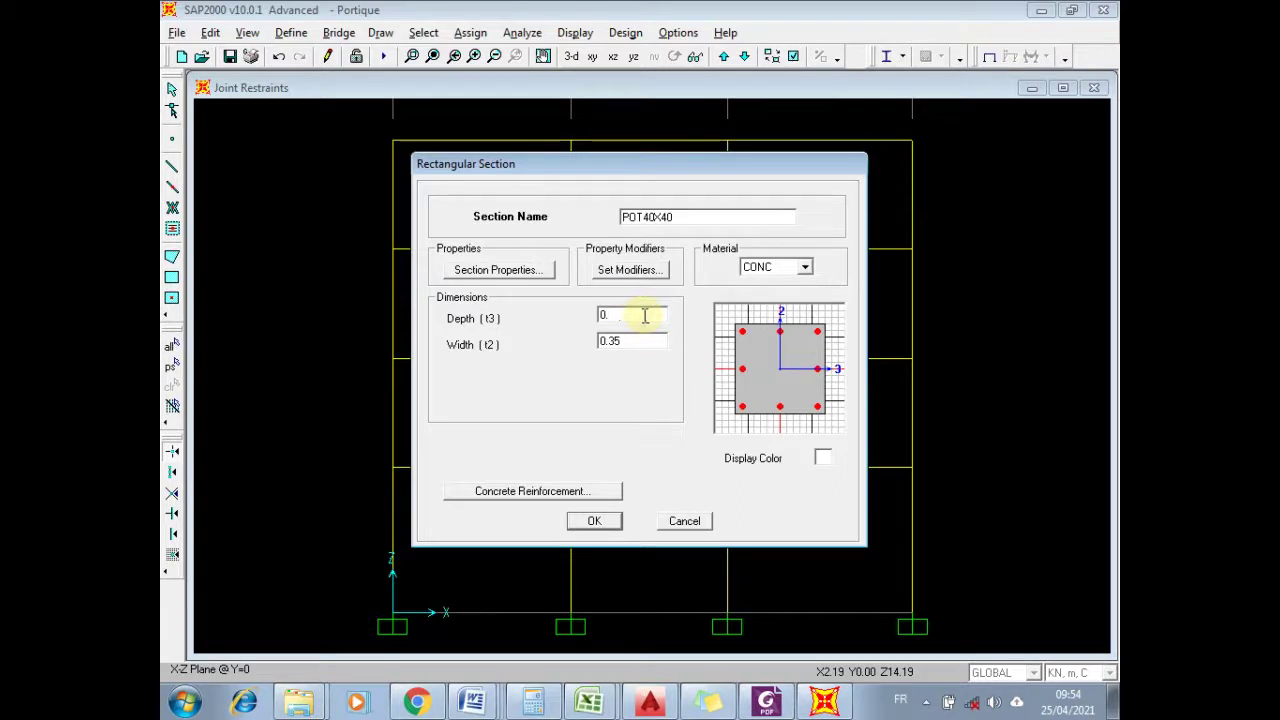
type("4")
left_click(634, 340)
left_click(650, 340)
key("BackSpace")
key("BackSpace")
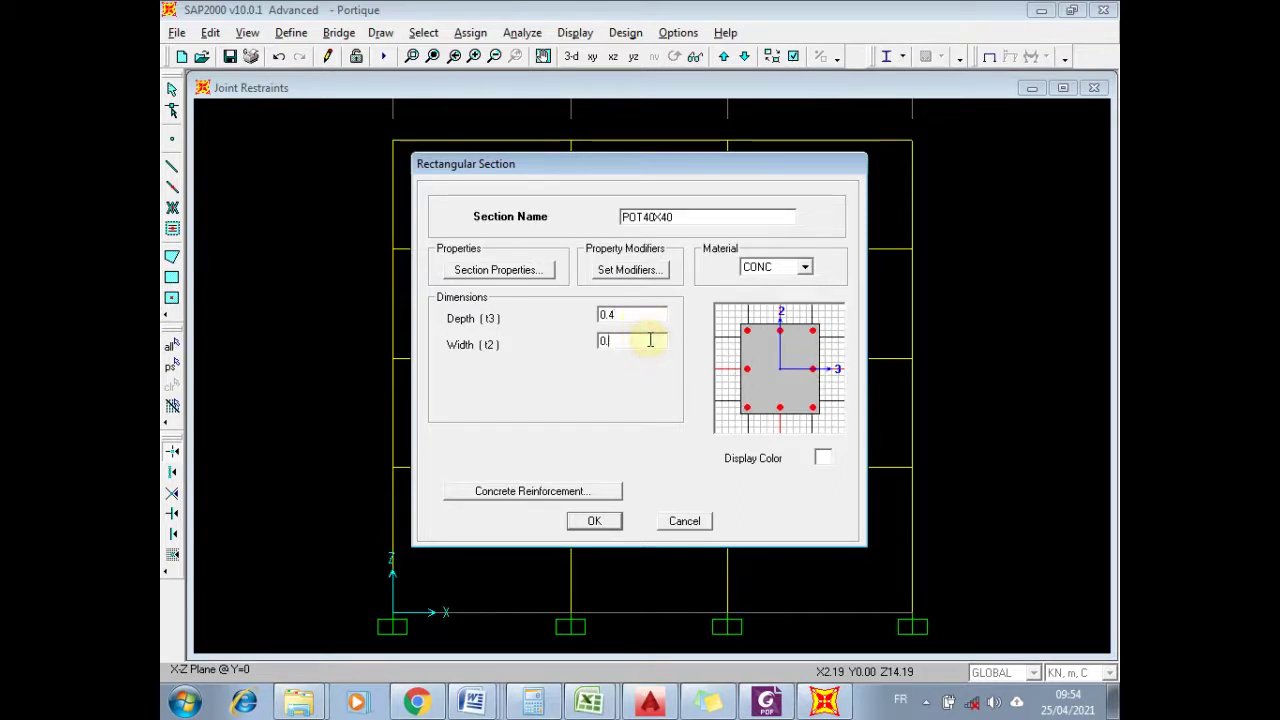
type("4")
- Review POT40X40's column reinforcement data, keep its settings, and accept the section and the frame properties
left_click(551, 491)
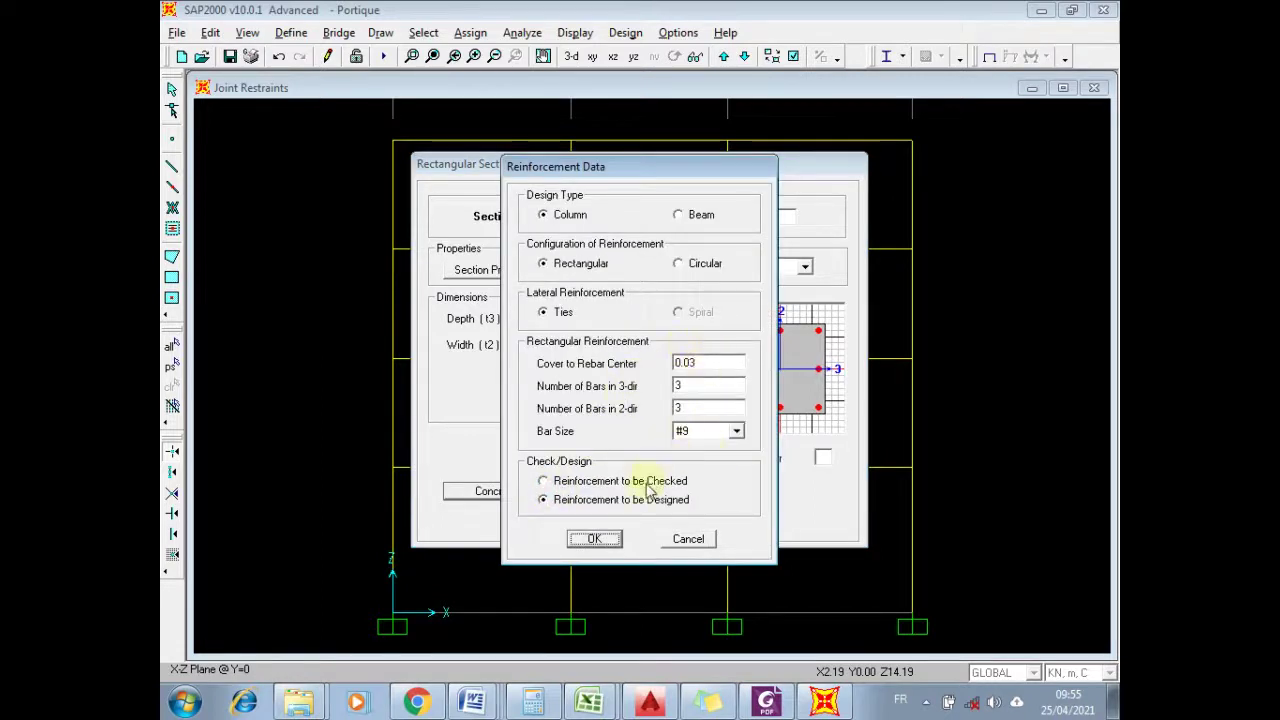
left_click(700, 362)
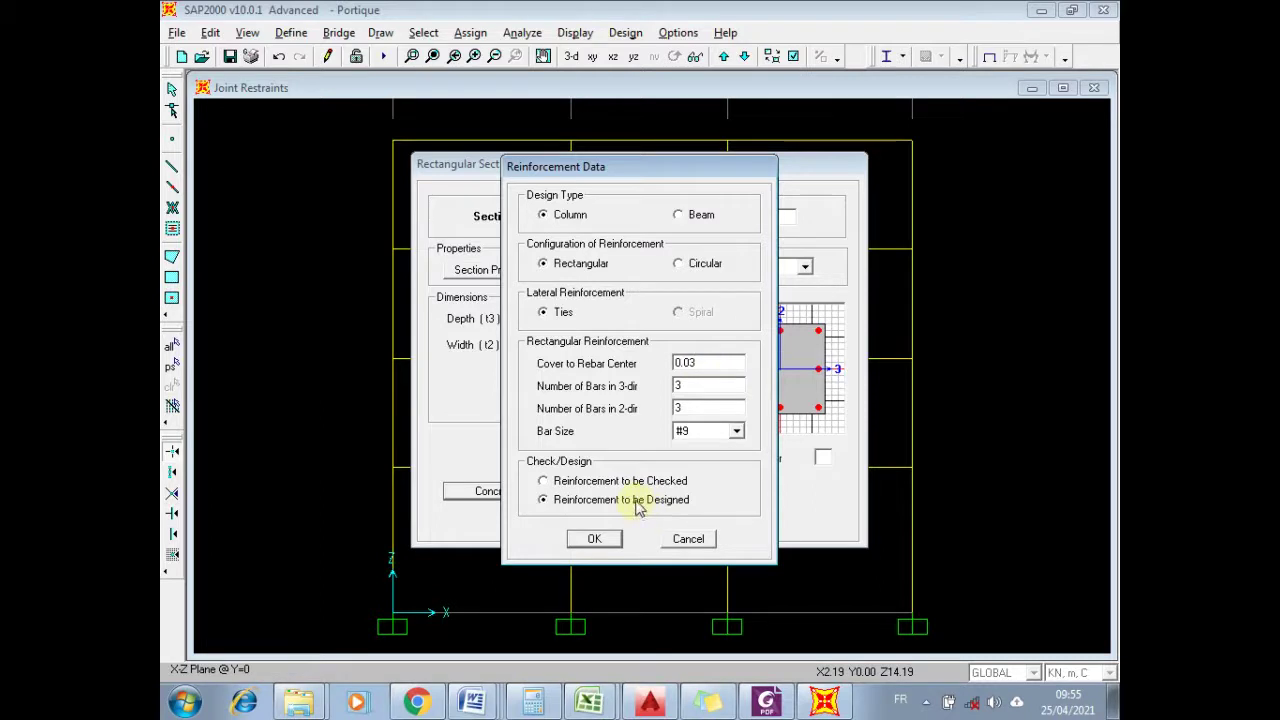
left_click(600, 540)
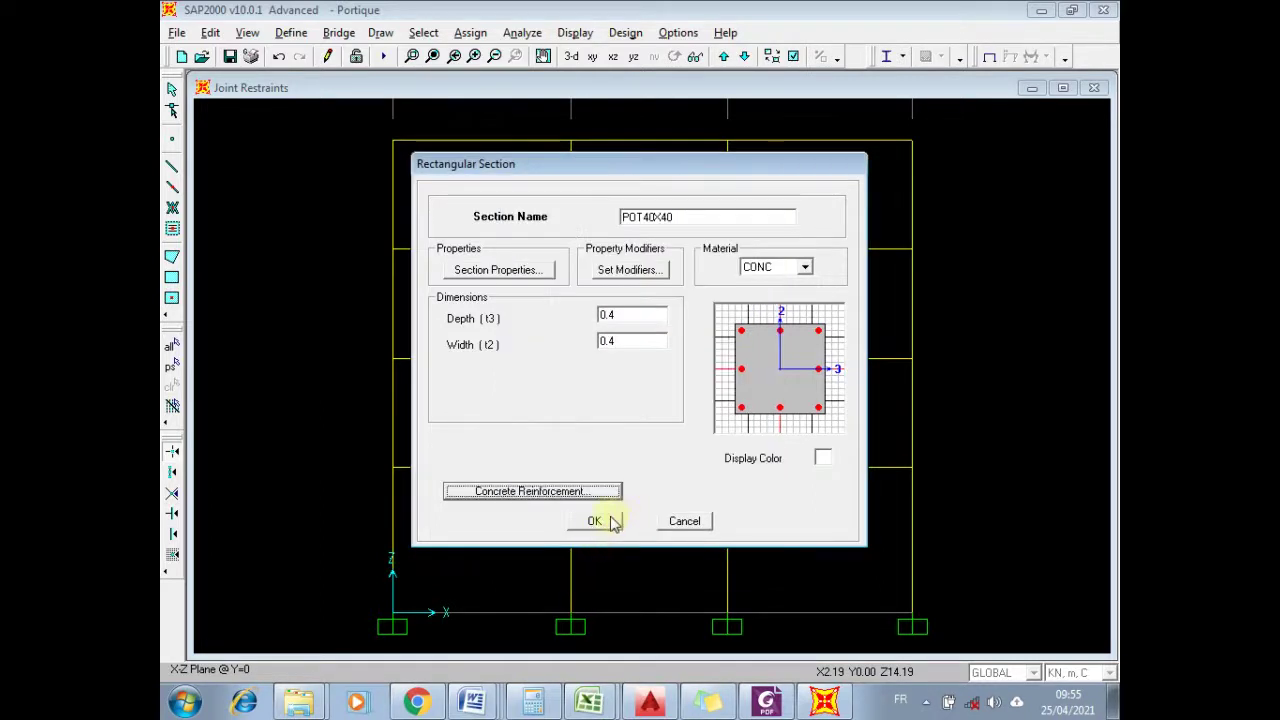
left_click(596, 521)
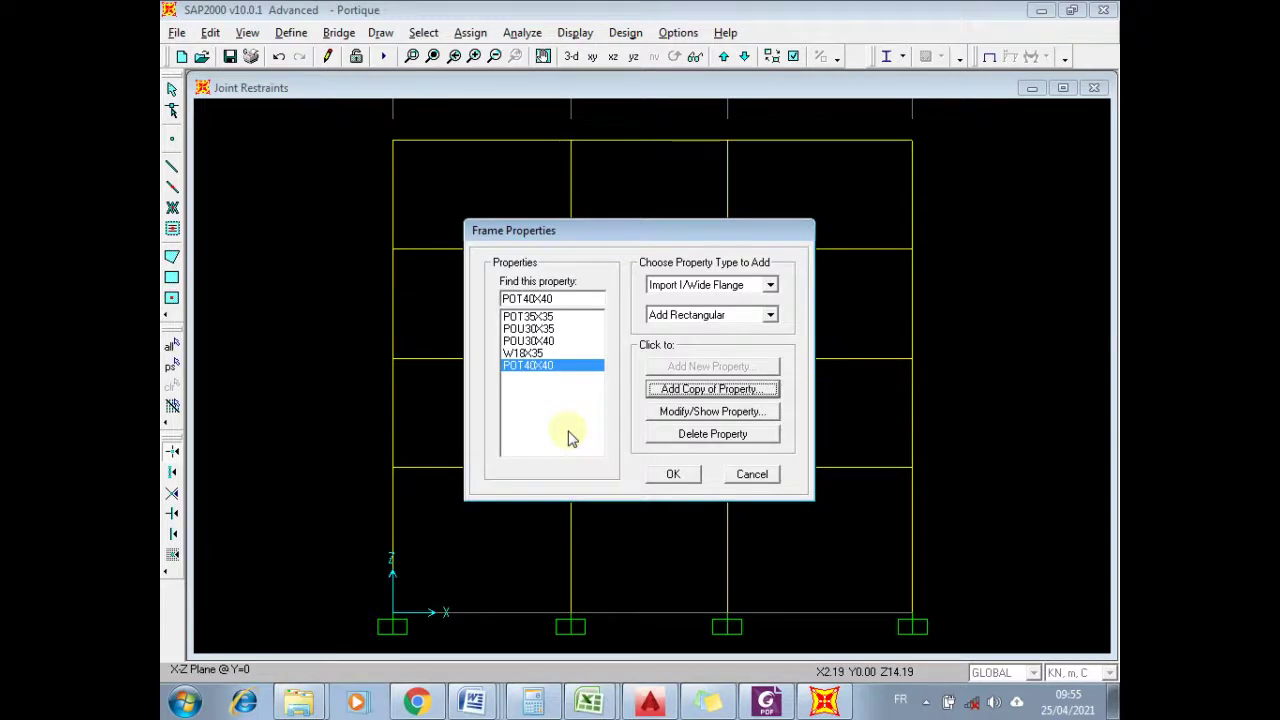
left_click(668, 473)
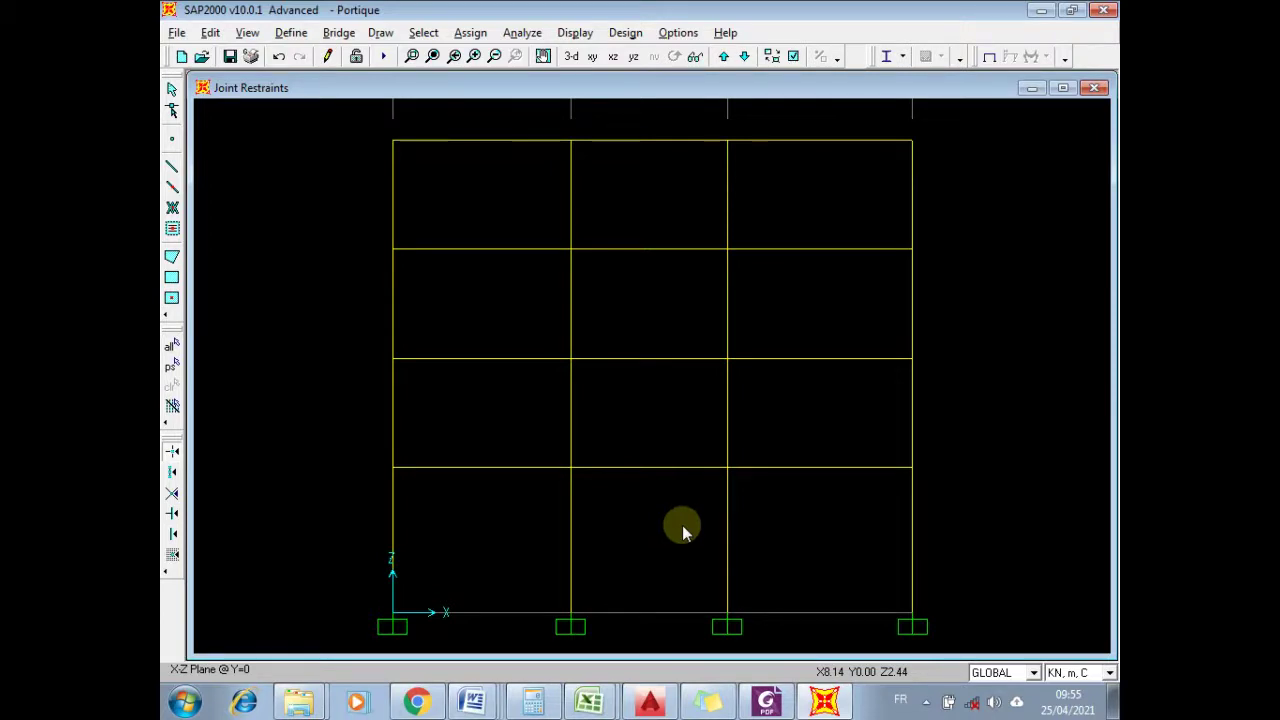
- Select the eight beams in the two outer bays on all four storeys and choose the POU30X40 frame section for them
mouse_move(729, 12)
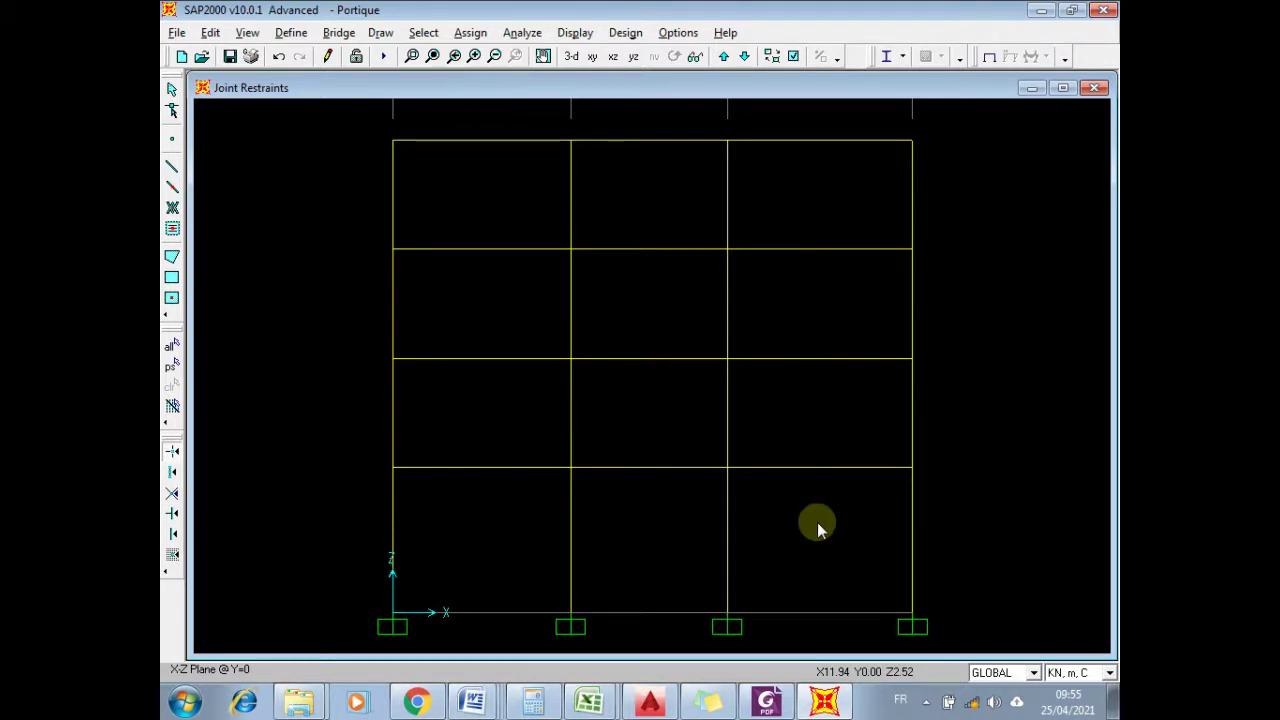
left_click(503, 468)
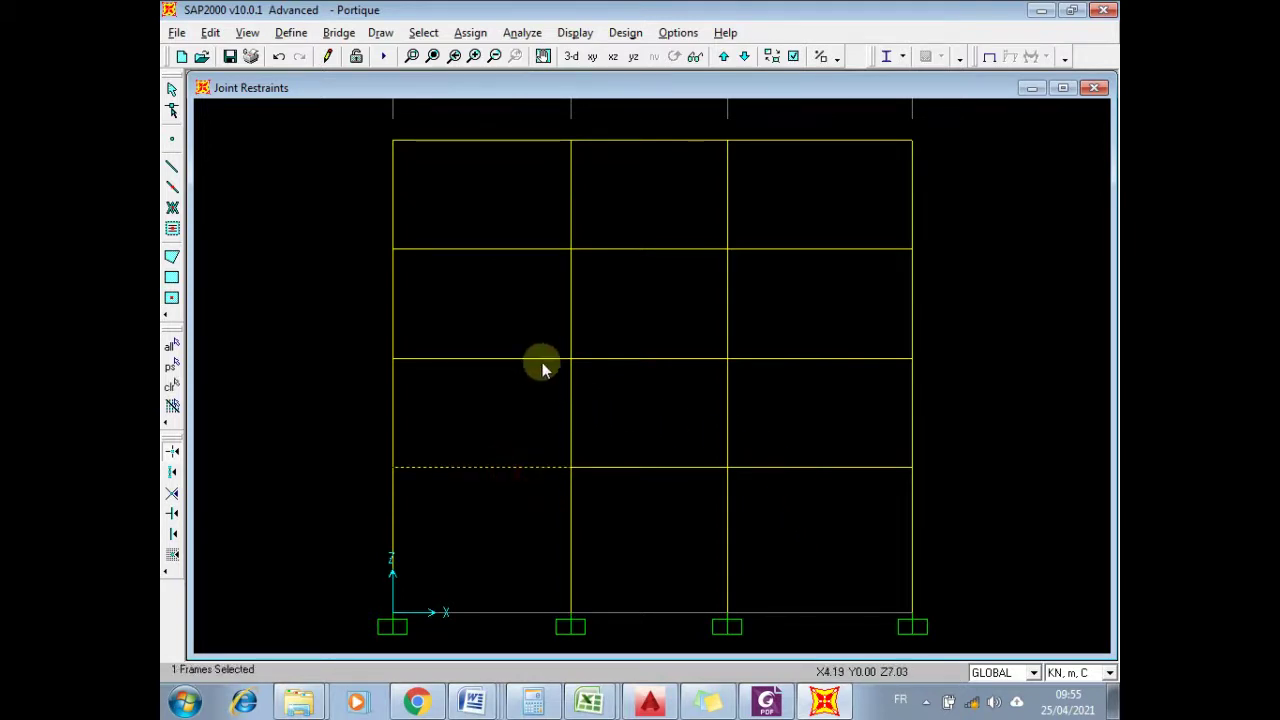
left_click(528, 358)
left_click(525, 249)
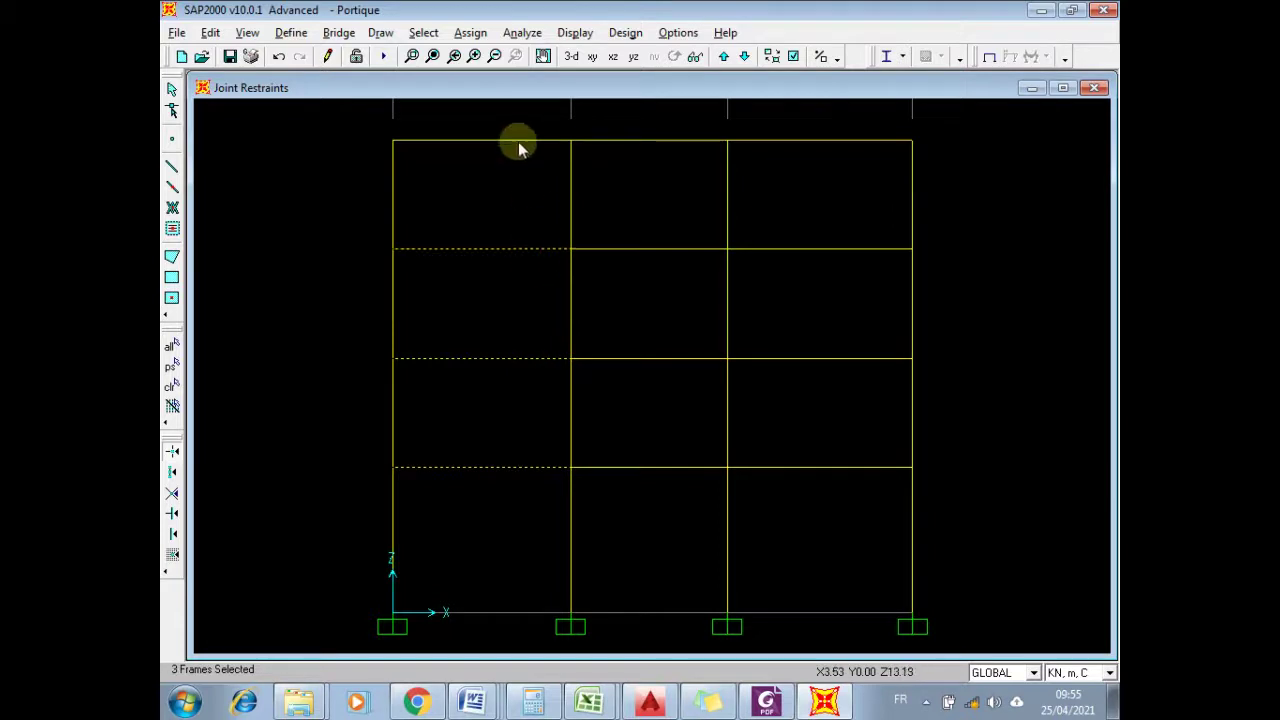
left_click(517, 141)
left_click(812, 140)
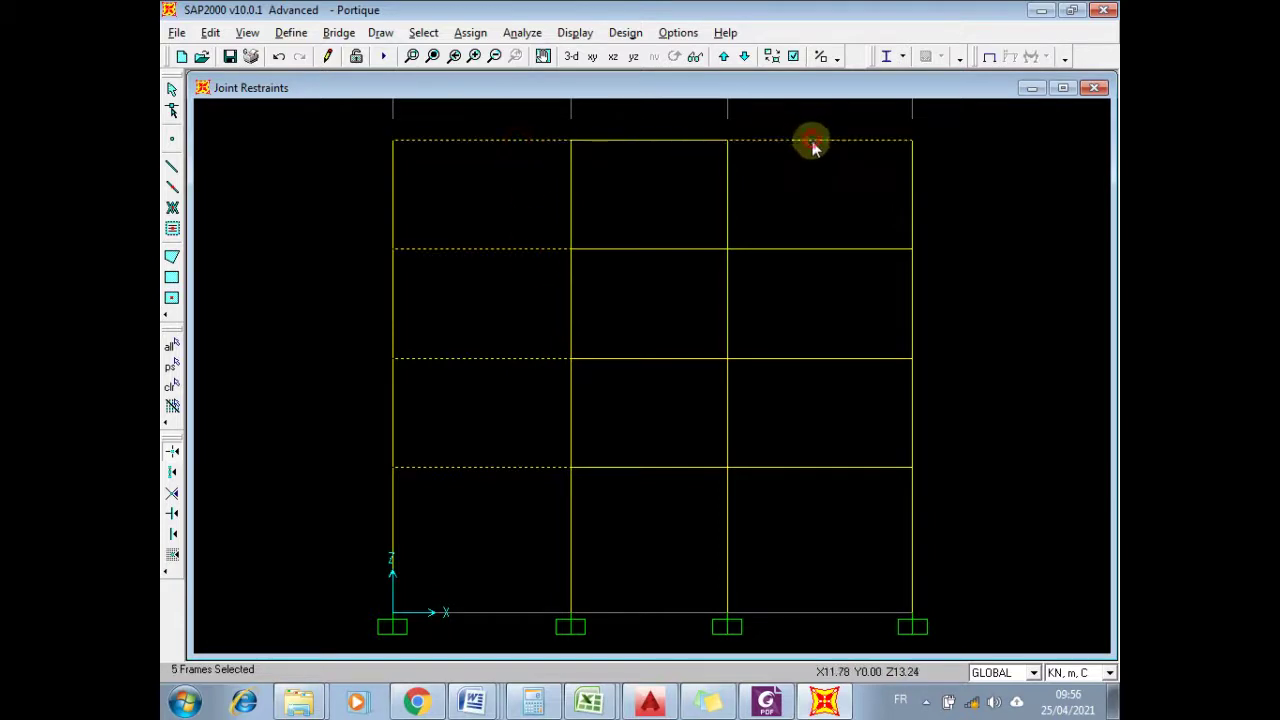
left_click(814, 248)
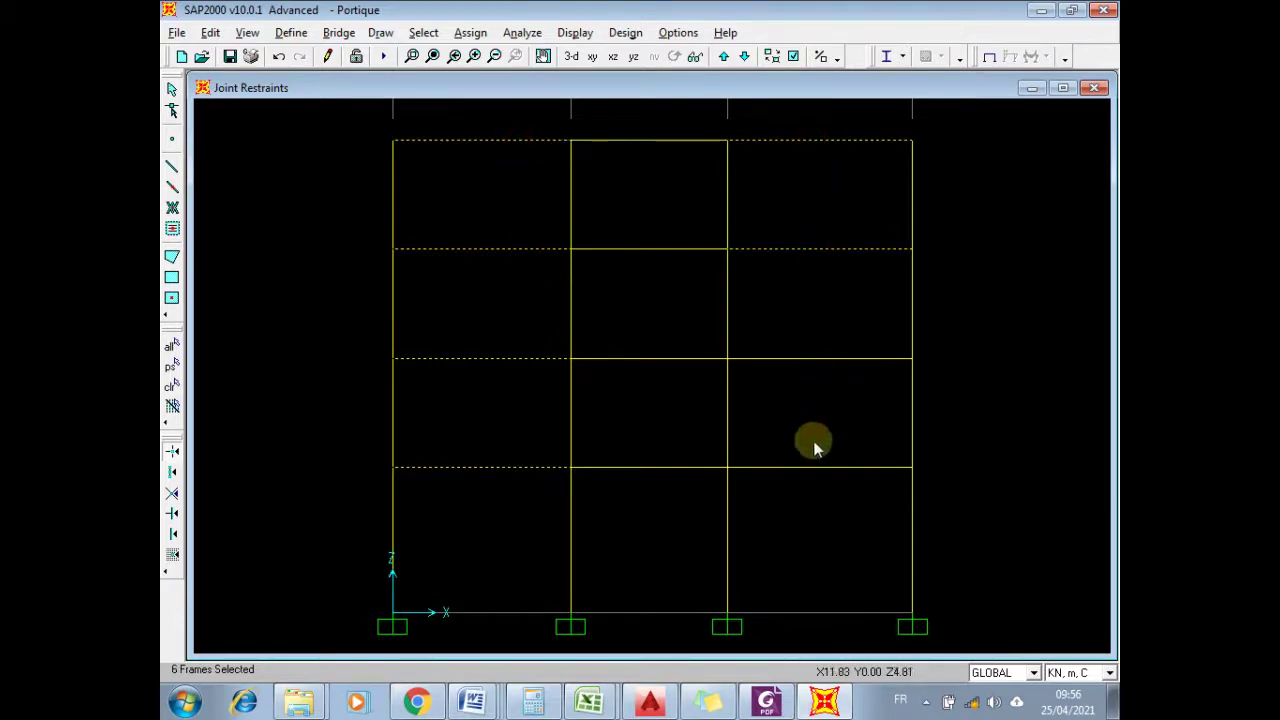
left_click(822, 358)
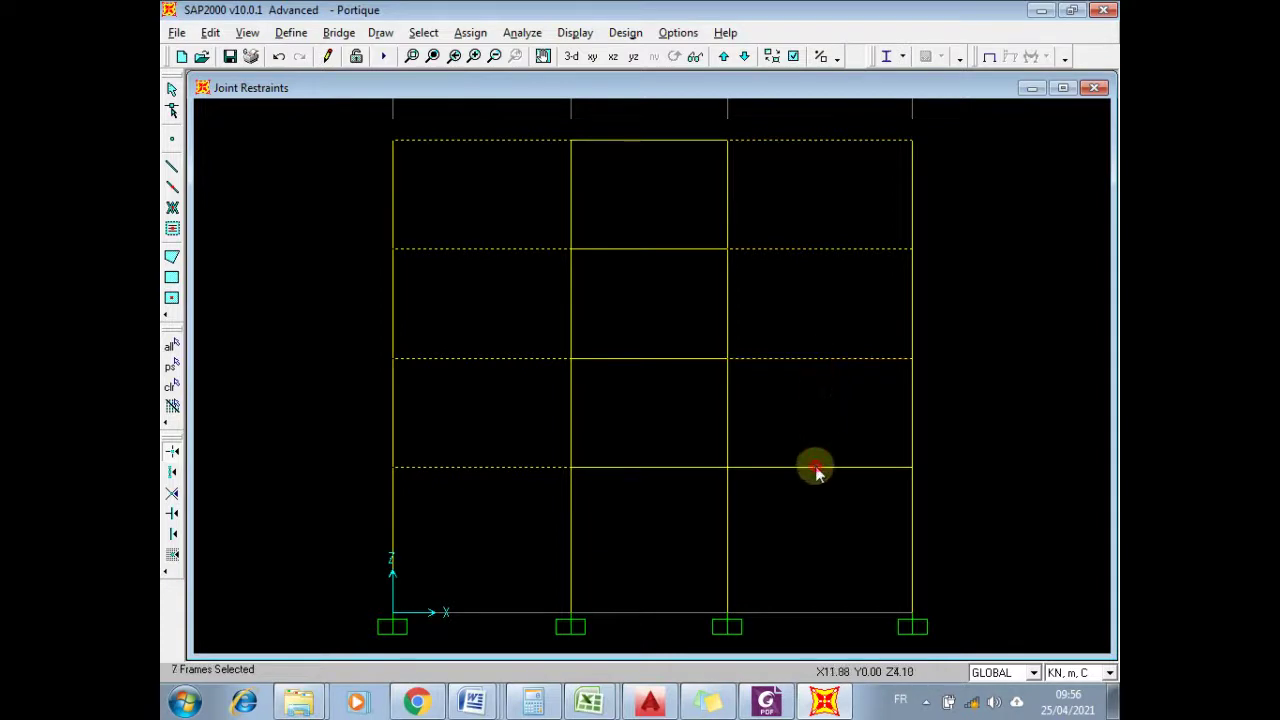
left_click(815, 467)
left_click(471, 33)
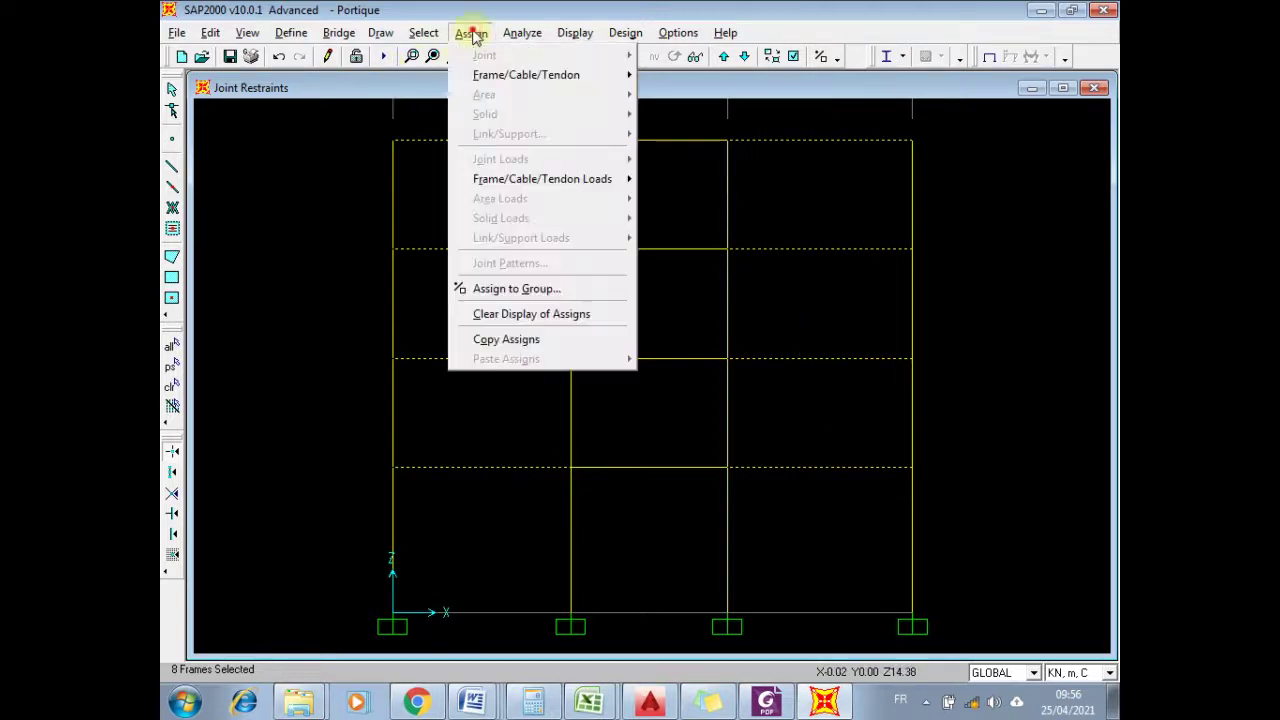
mouse_move(515, 75)
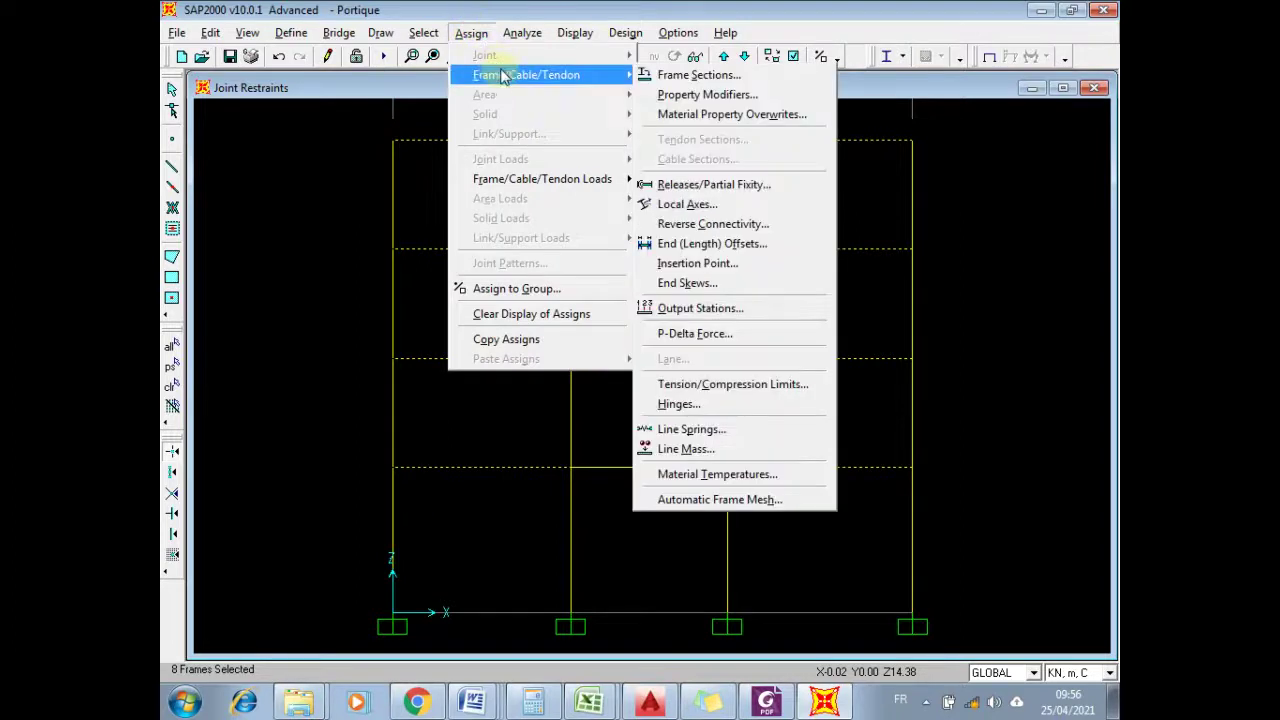
left_click(734, 78)
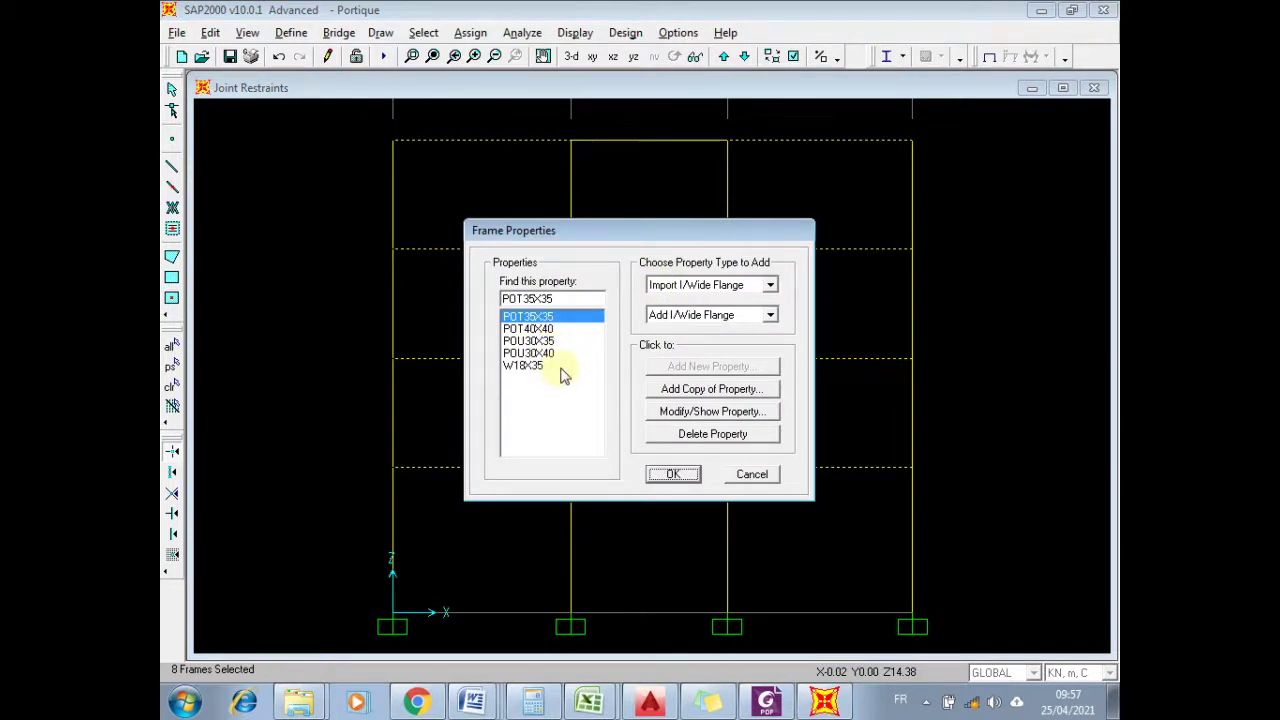
left_click(538, 355)
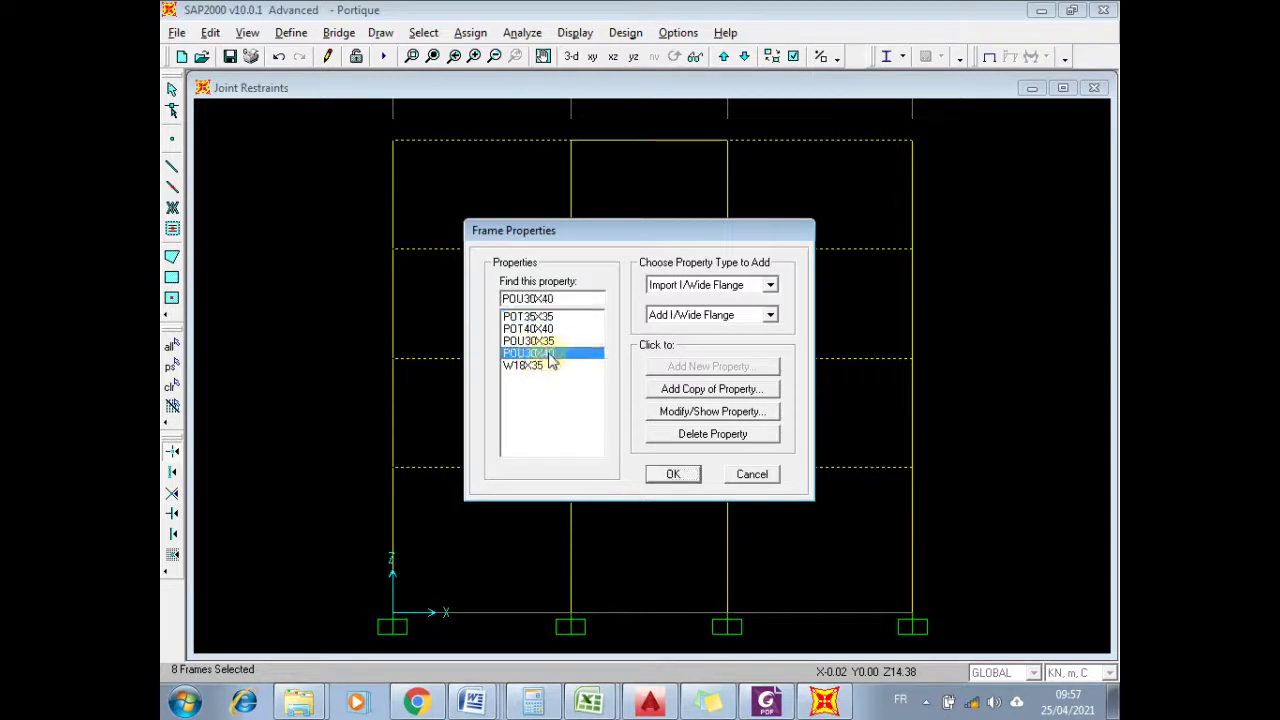
- Assign the POU30X40 section to the selected beams of the two outer bays
left_click(673, 474)
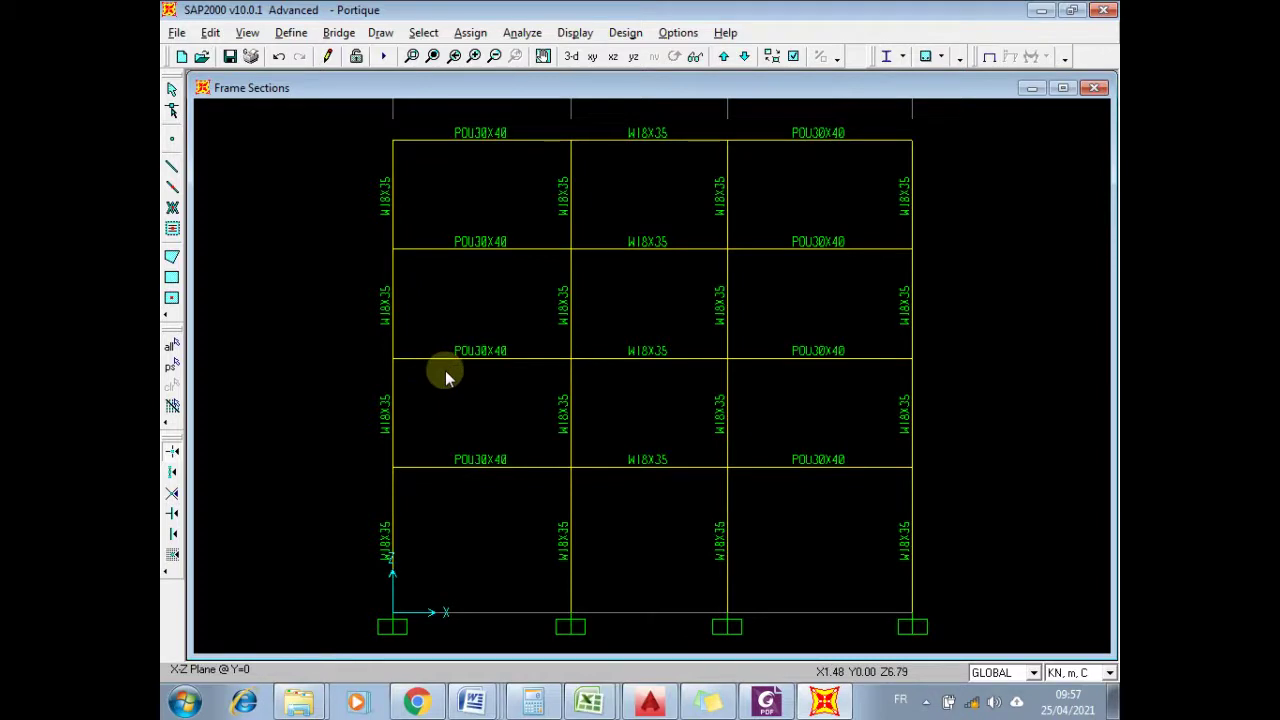
- Assign the POU30X35 frame section to the four beams of the middle bay
left_click(646, 465)
left_click(664, 358)
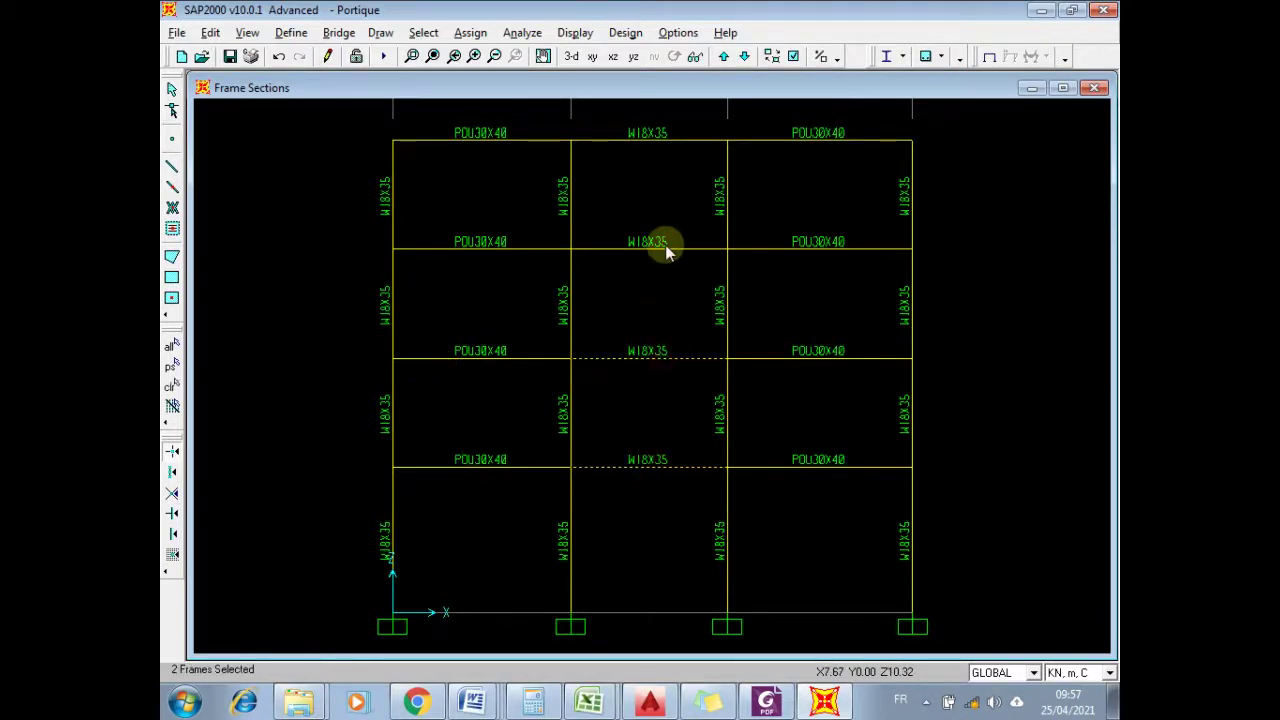
left_click(671, 248)
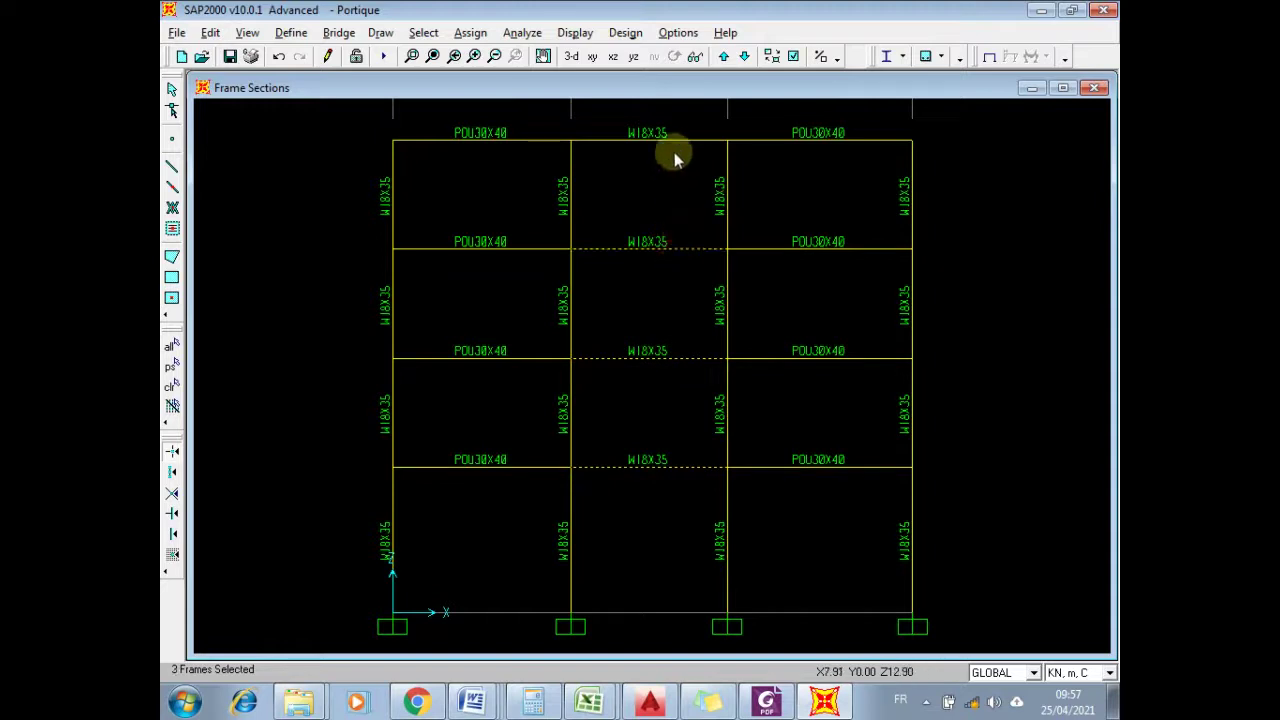
left_click(676, 141)
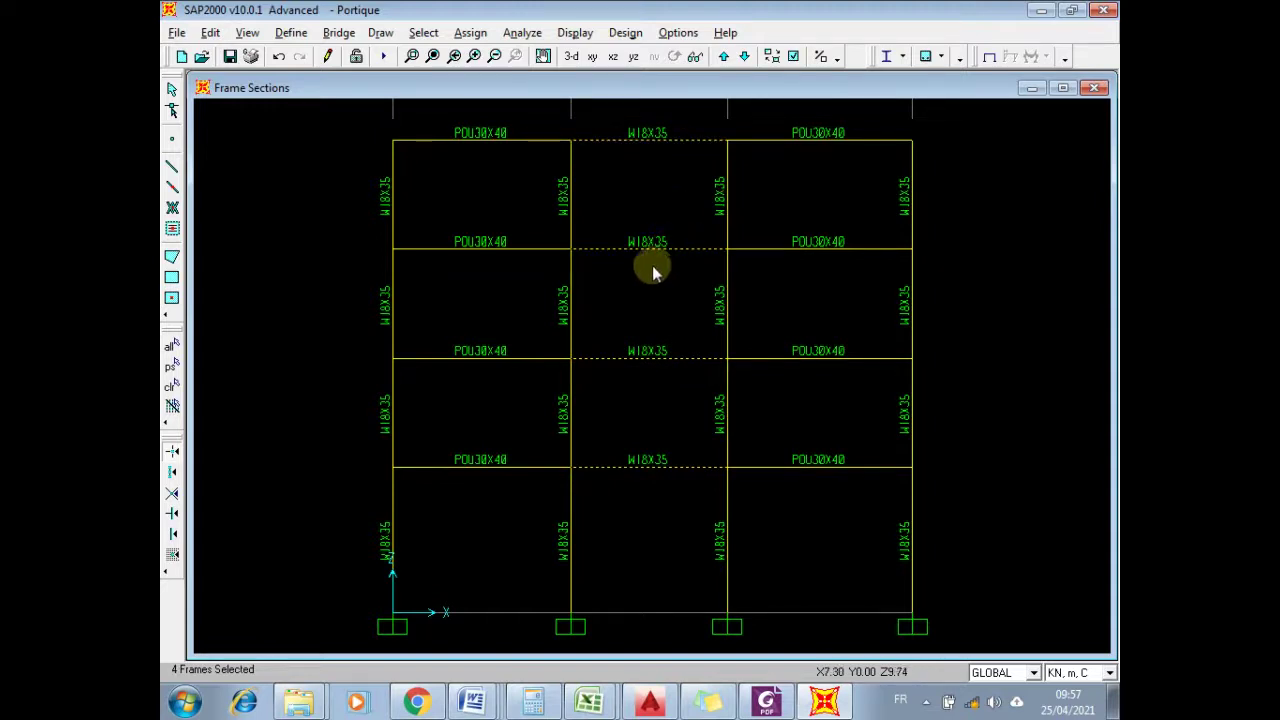
left_click(471, 33)
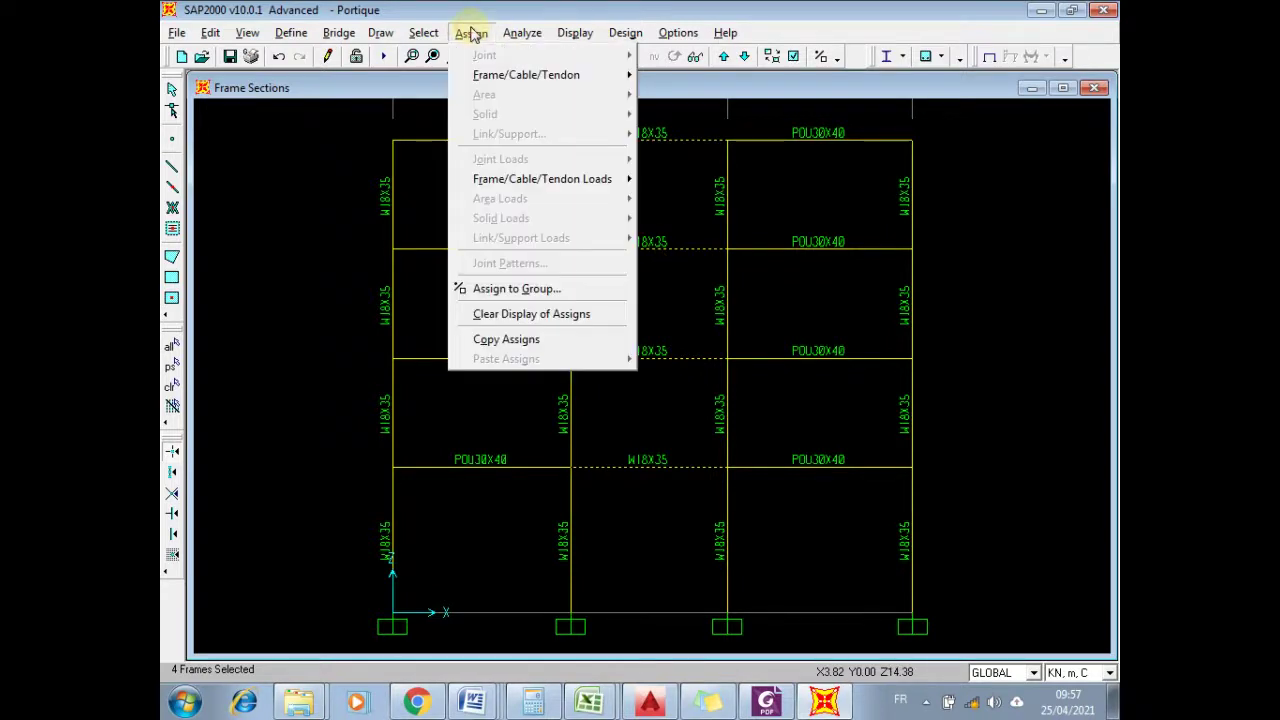
mouse_move(520, 75)
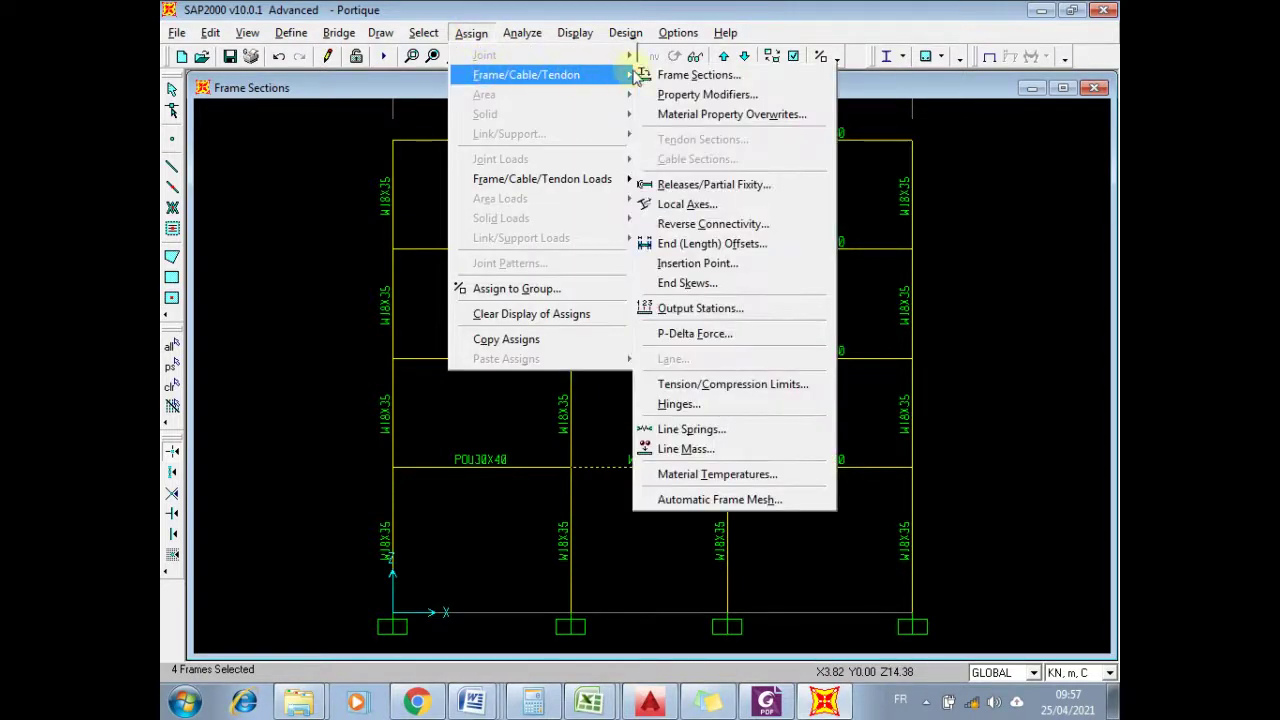
left_click(703, 75)
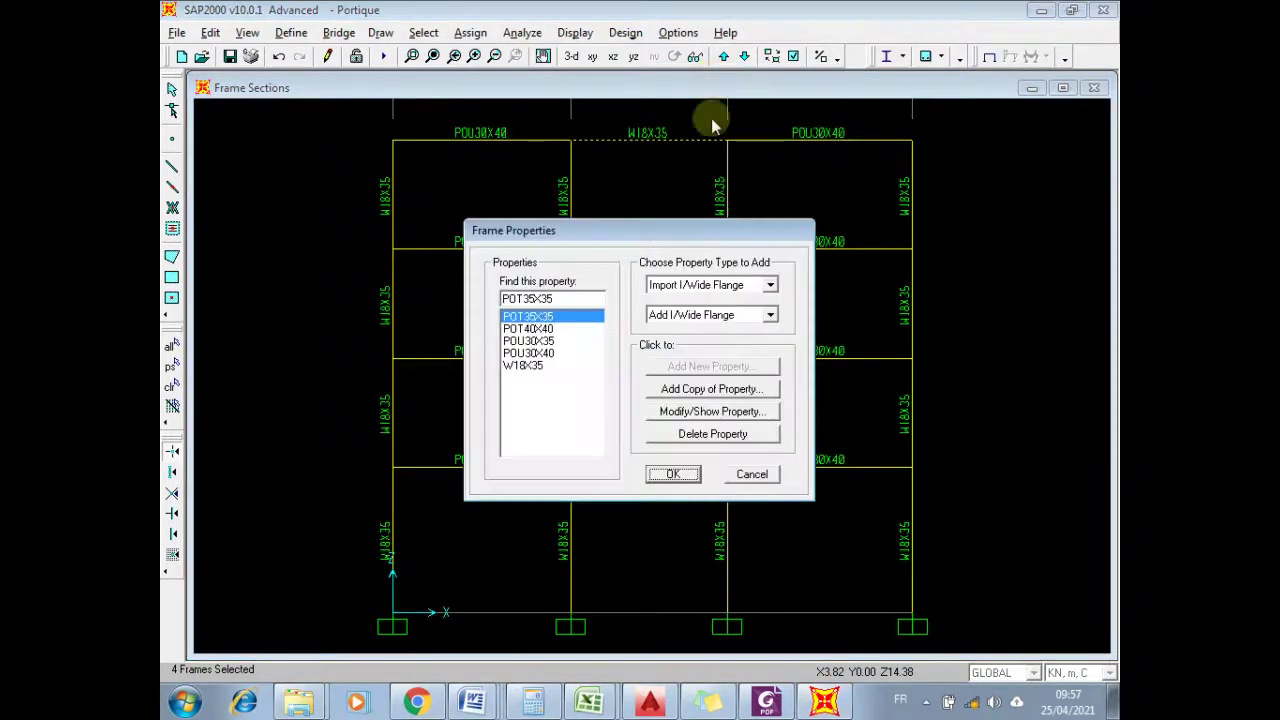
left_click(539, 341)
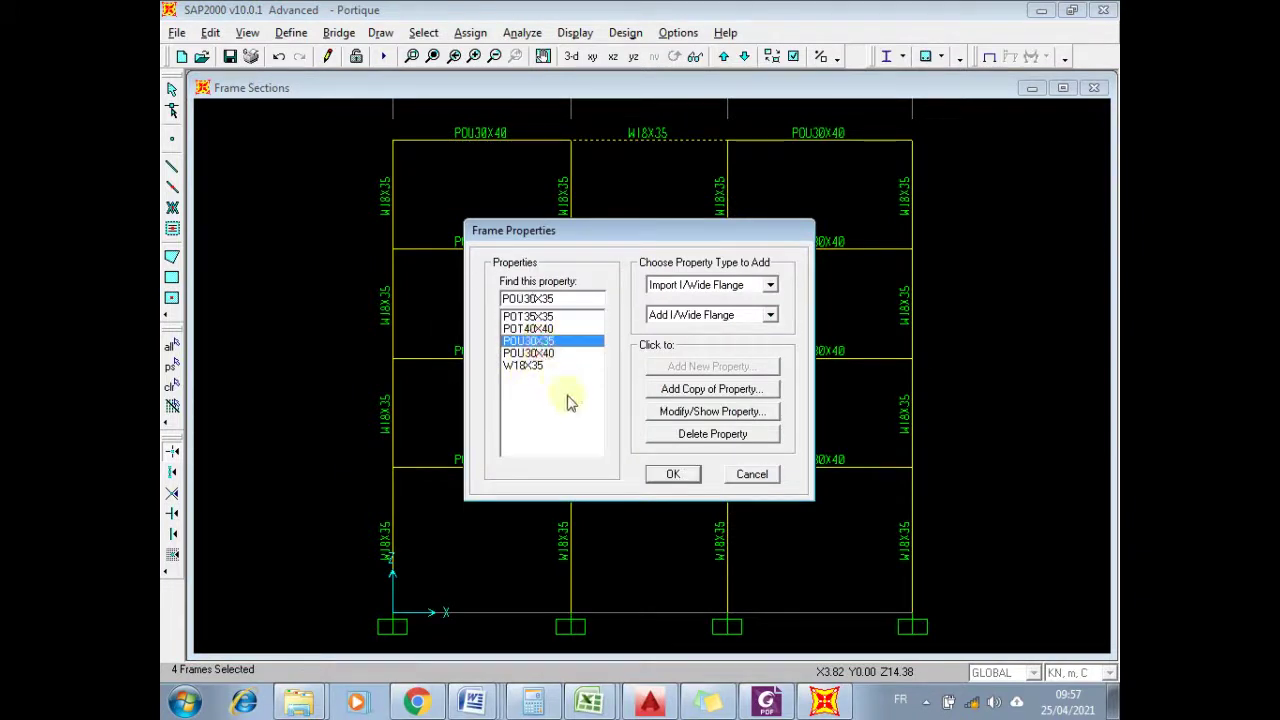
left_click(673, 476)
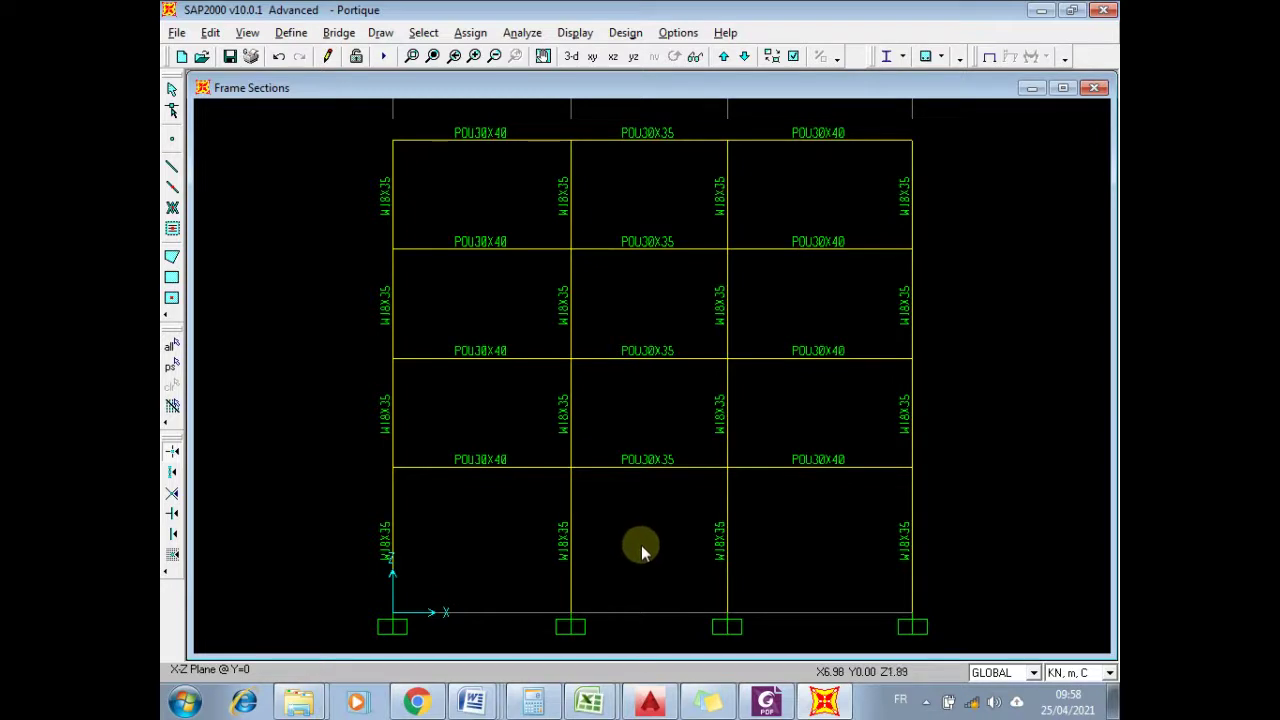
- Assign the POT40X40 frame section to the four columns of the lowest storey
left_click(391, 529)
left_click(569, 538)
left_click(725, 545)
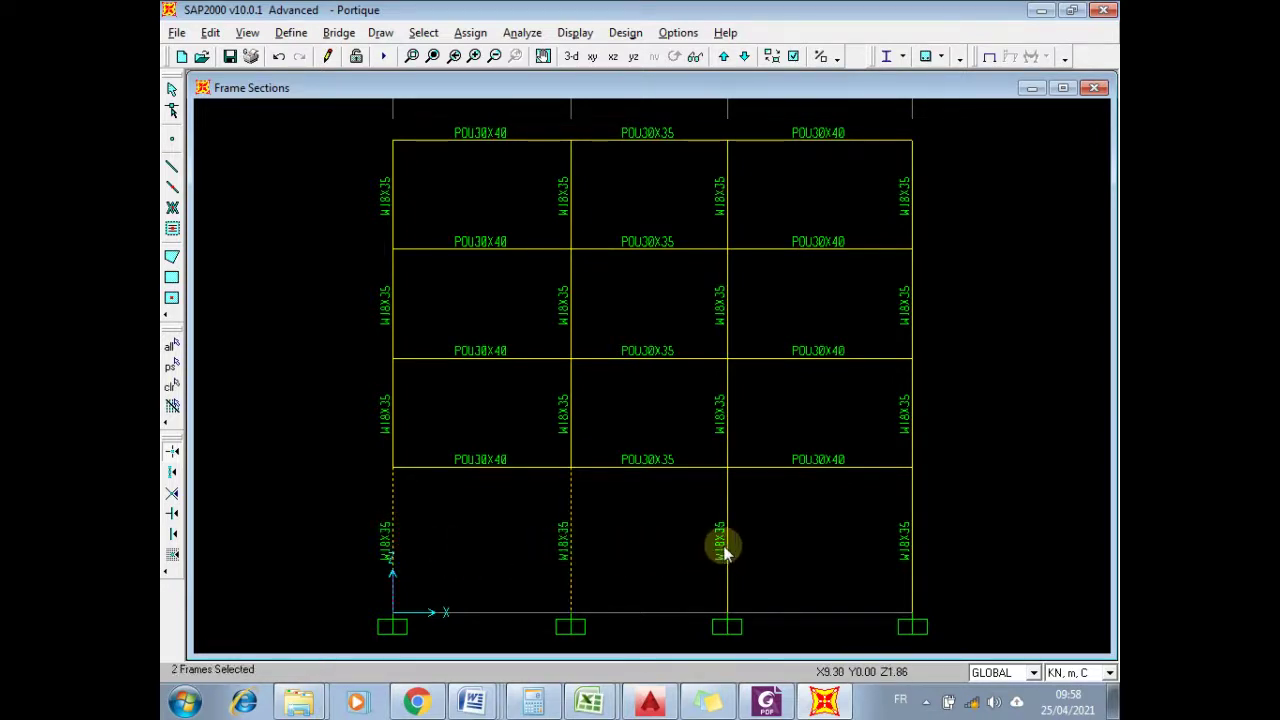
left_click(912, 546)
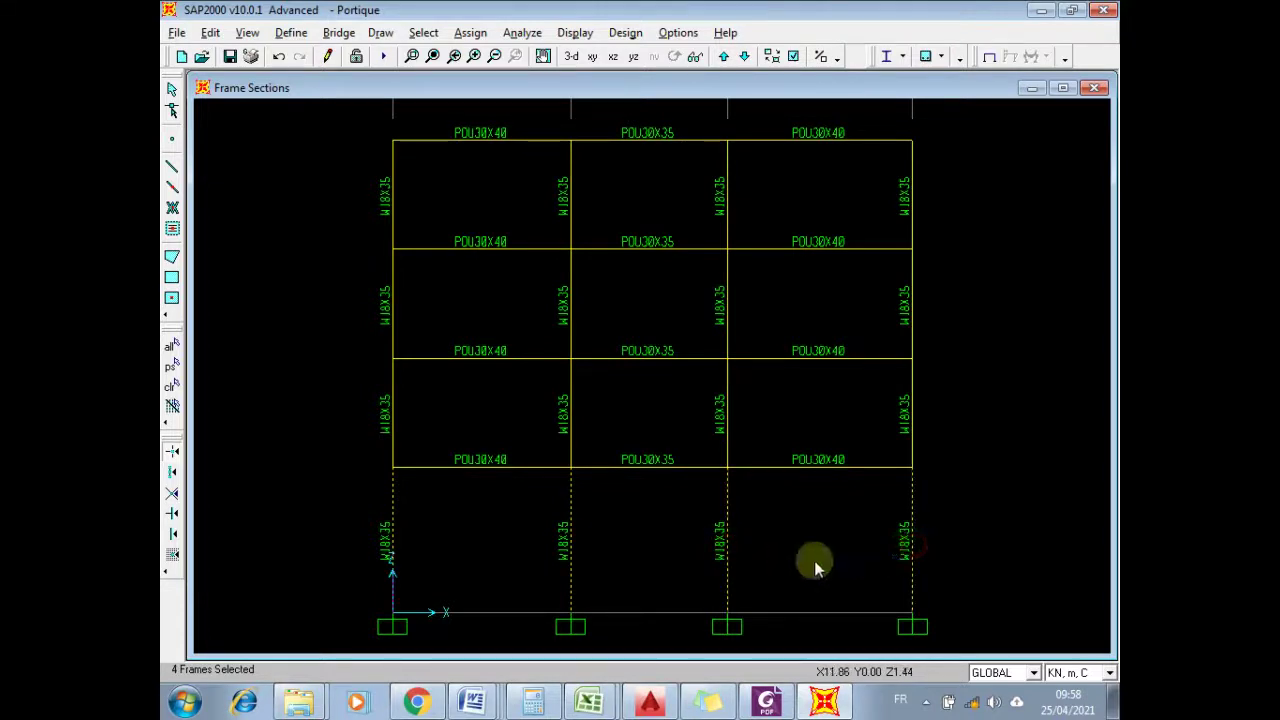
left_click(471, 32)
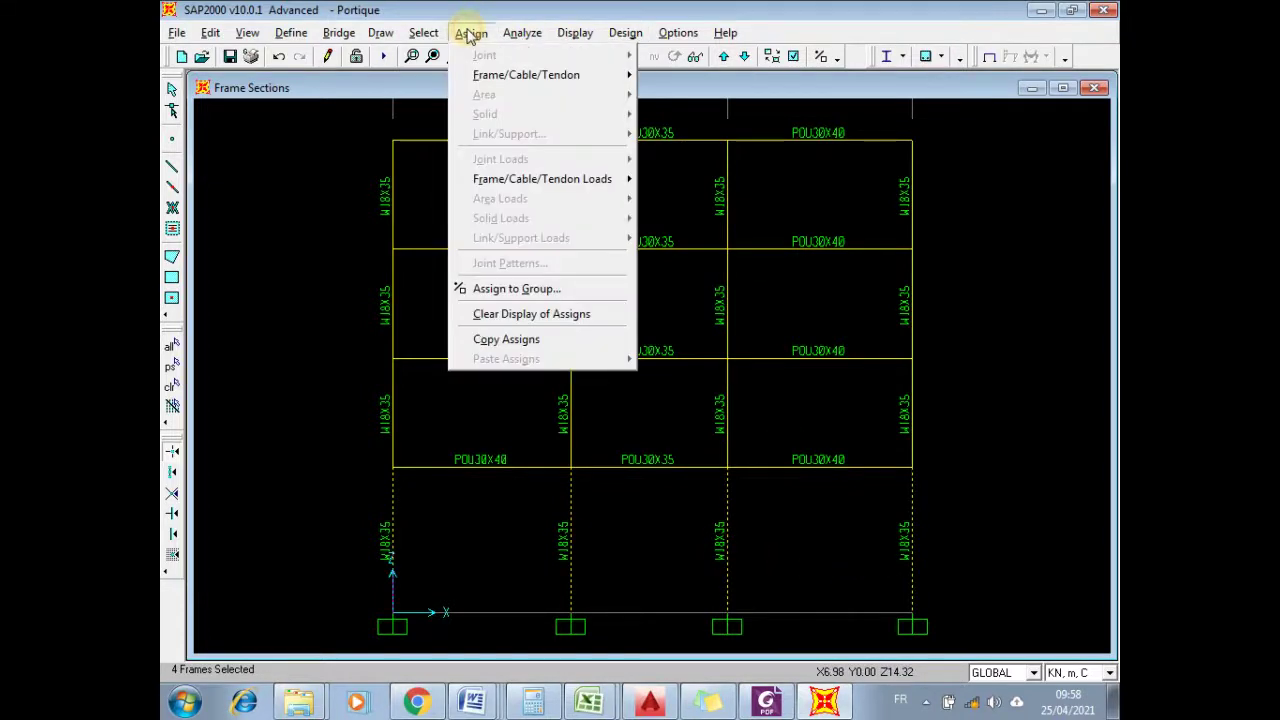
mouse_move(490, 76)
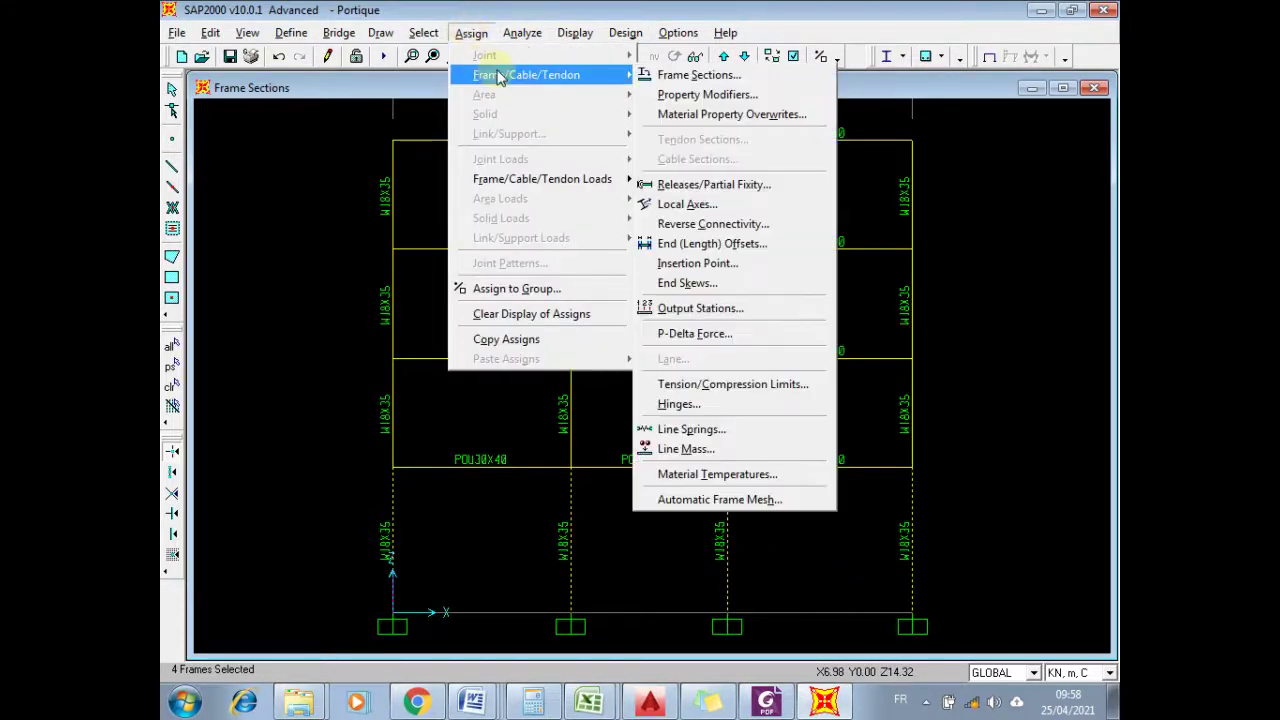
left_click(708, 74)
left_click(545, 328)
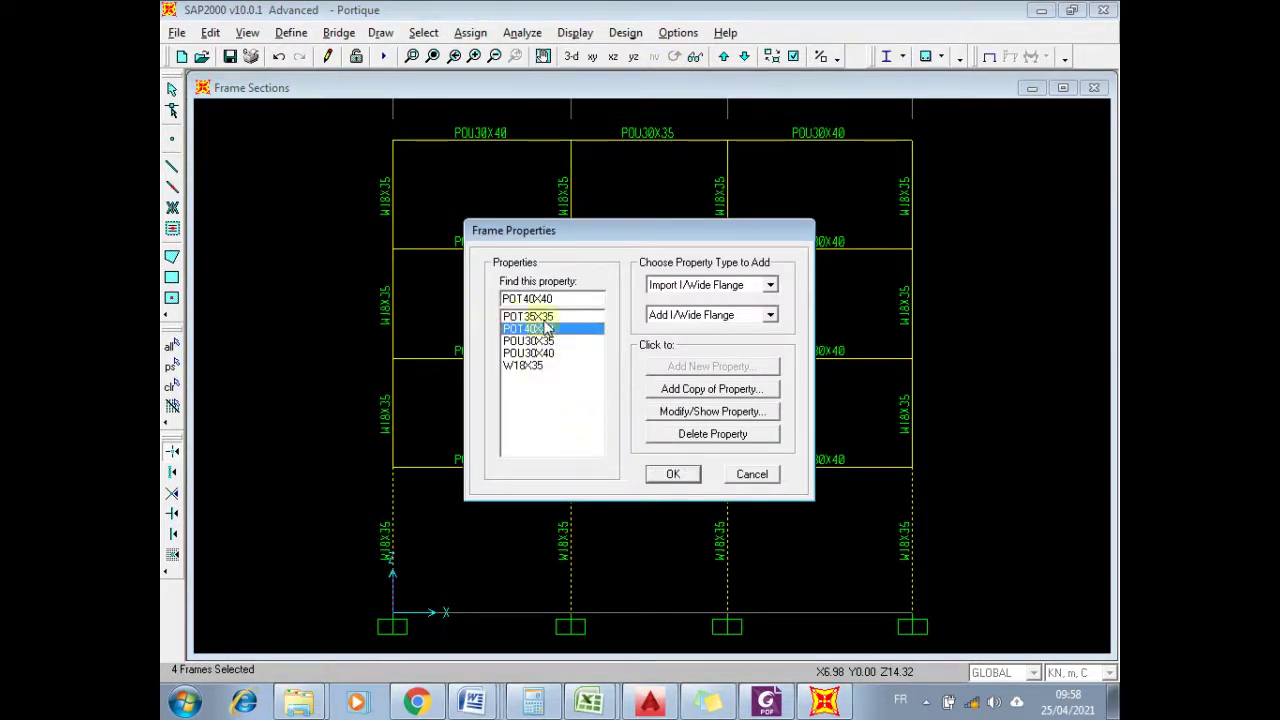
left_click(675, 475)
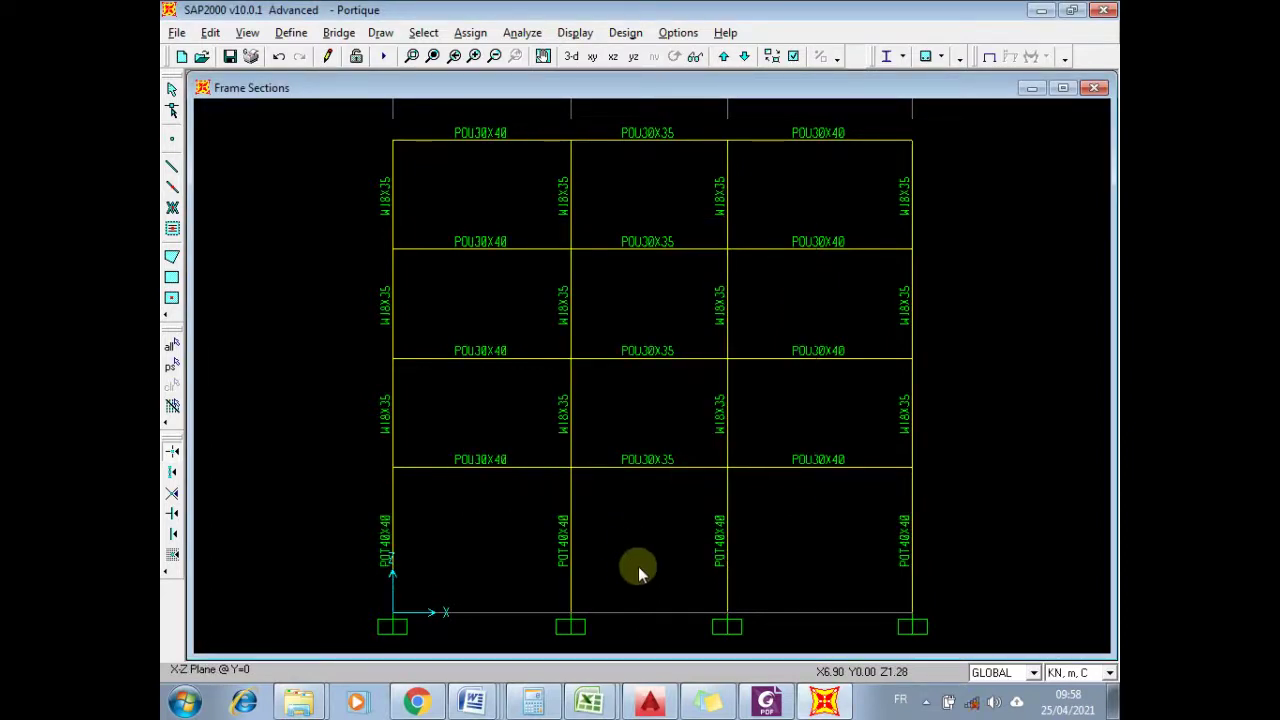
- Assign the POT40X40 frame section to the four columns of the second storey from the base
left_click(393, 418)
left_click(569, 410)
left_click(726, 416)
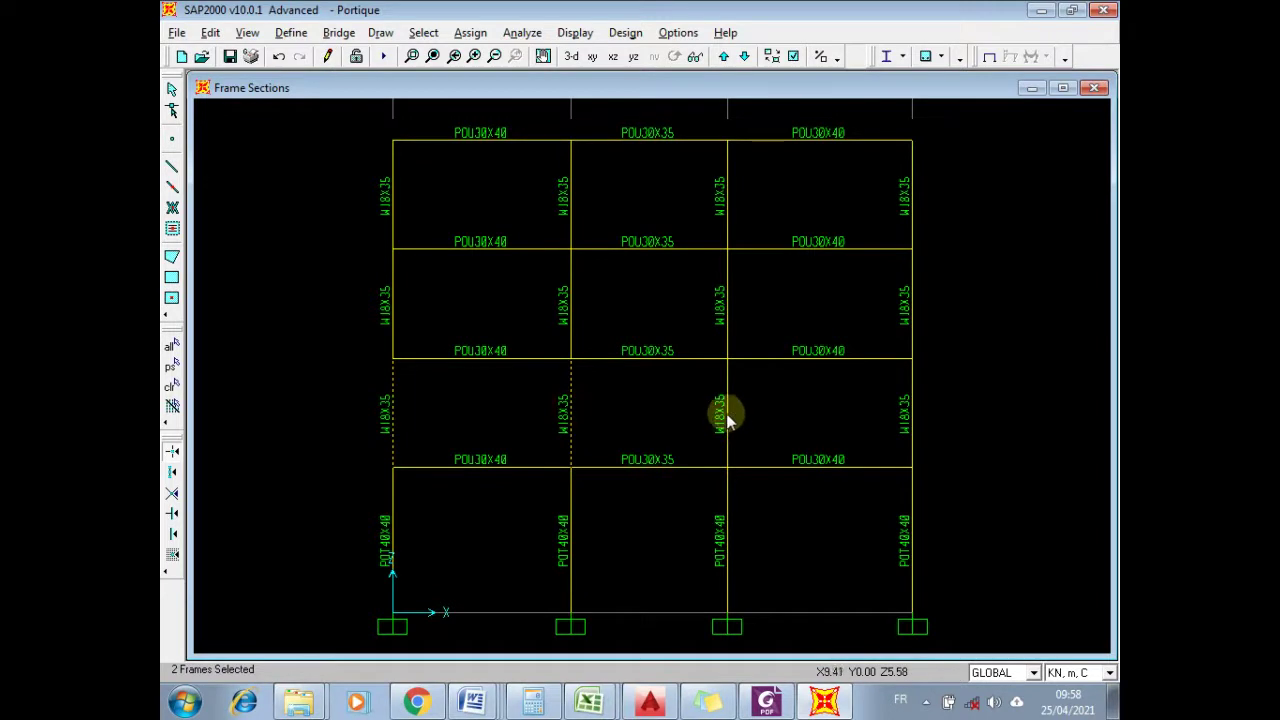
left_click(913, 417)
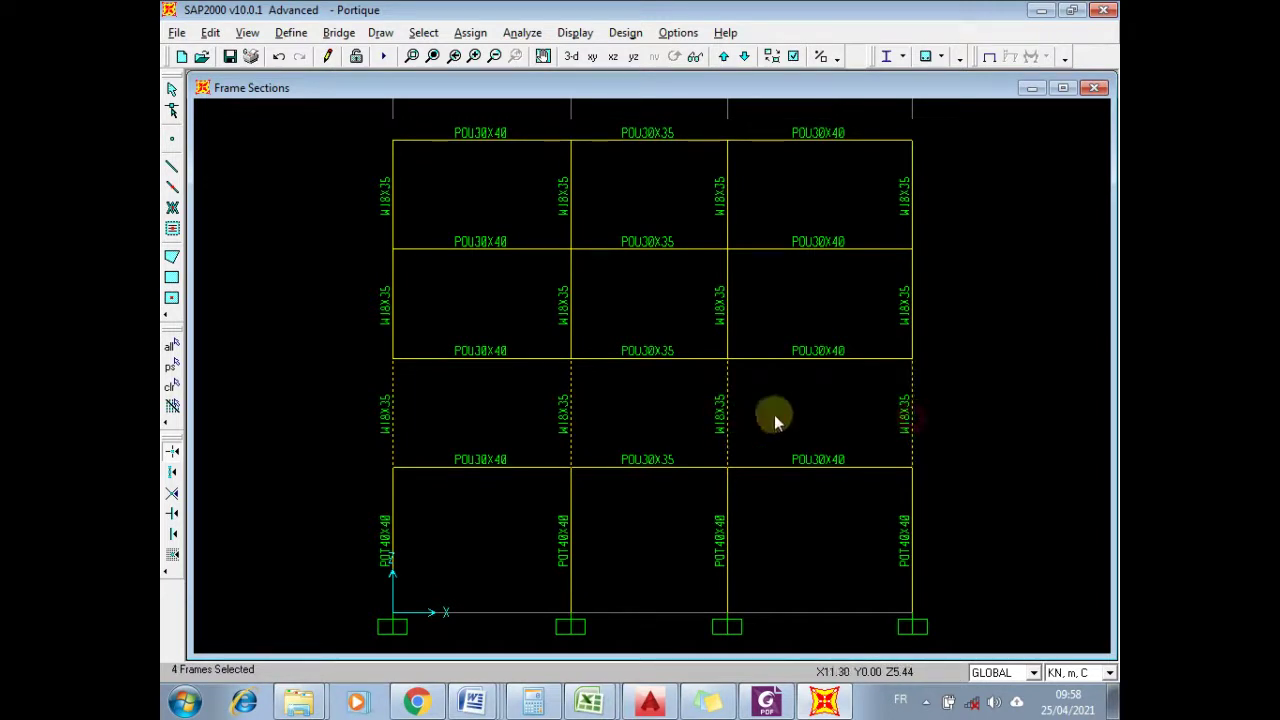
left_click(476, 37)
mouse_move(526, 75)
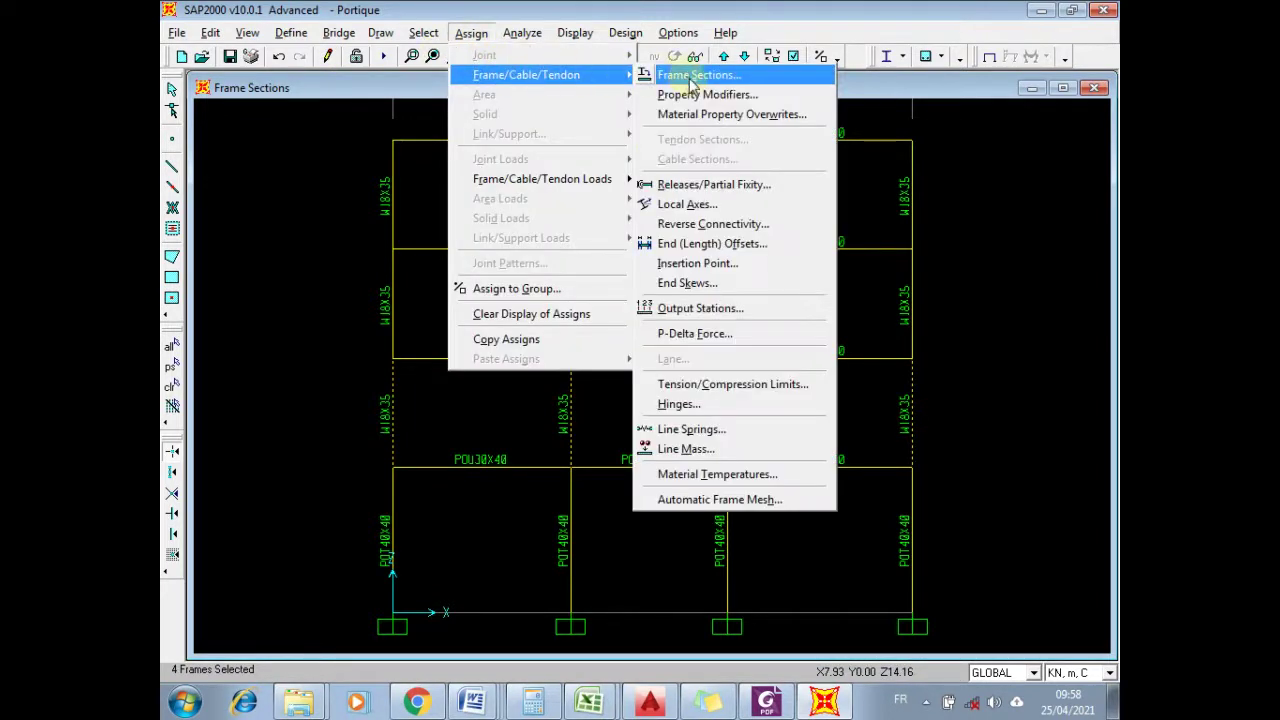
left_click(690, 76)
left_click(545, 329)
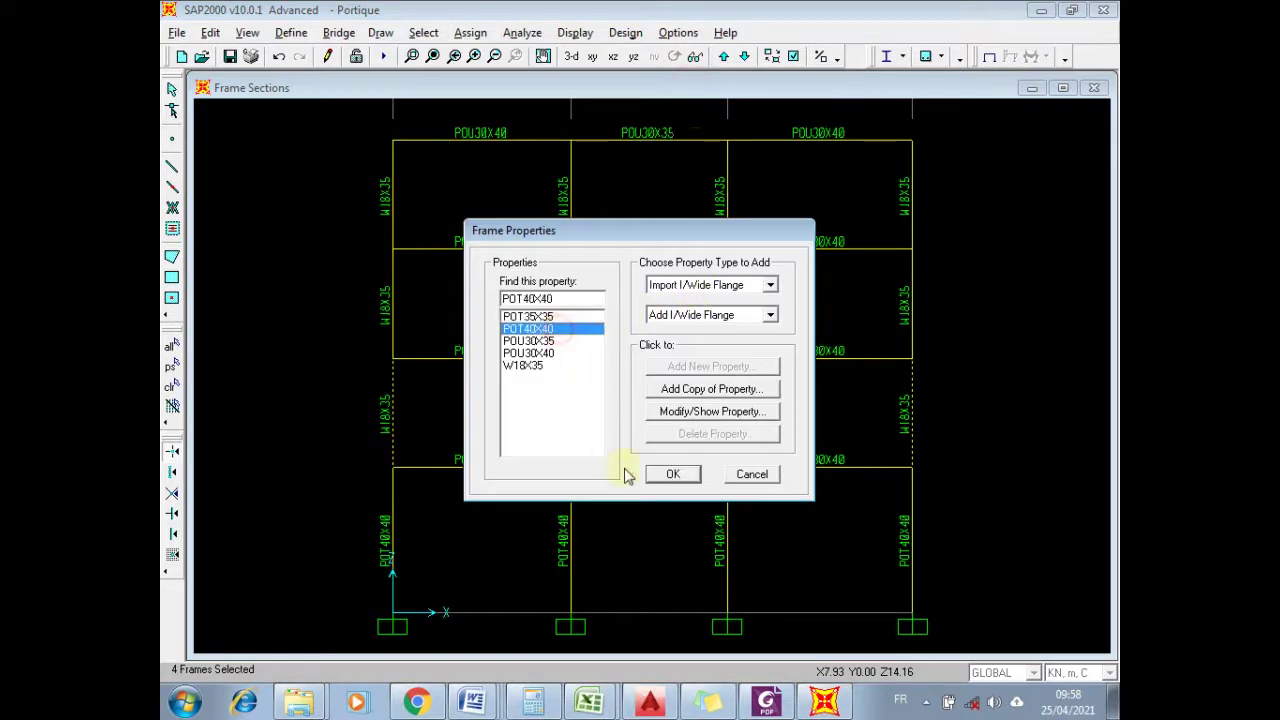
left_click(673, 474)
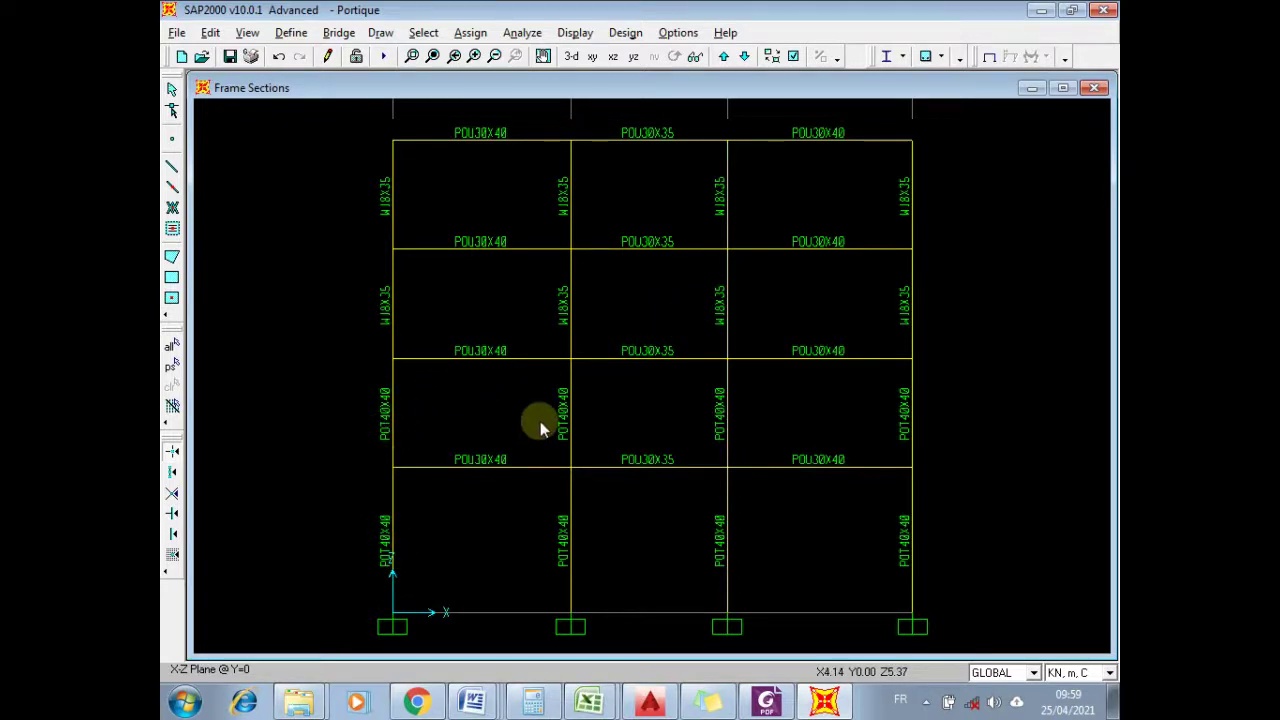
- Select all frames by their W18X35 section and assign the POT35X35 section to these columns of the two upper storeys
left_click(424, 34)
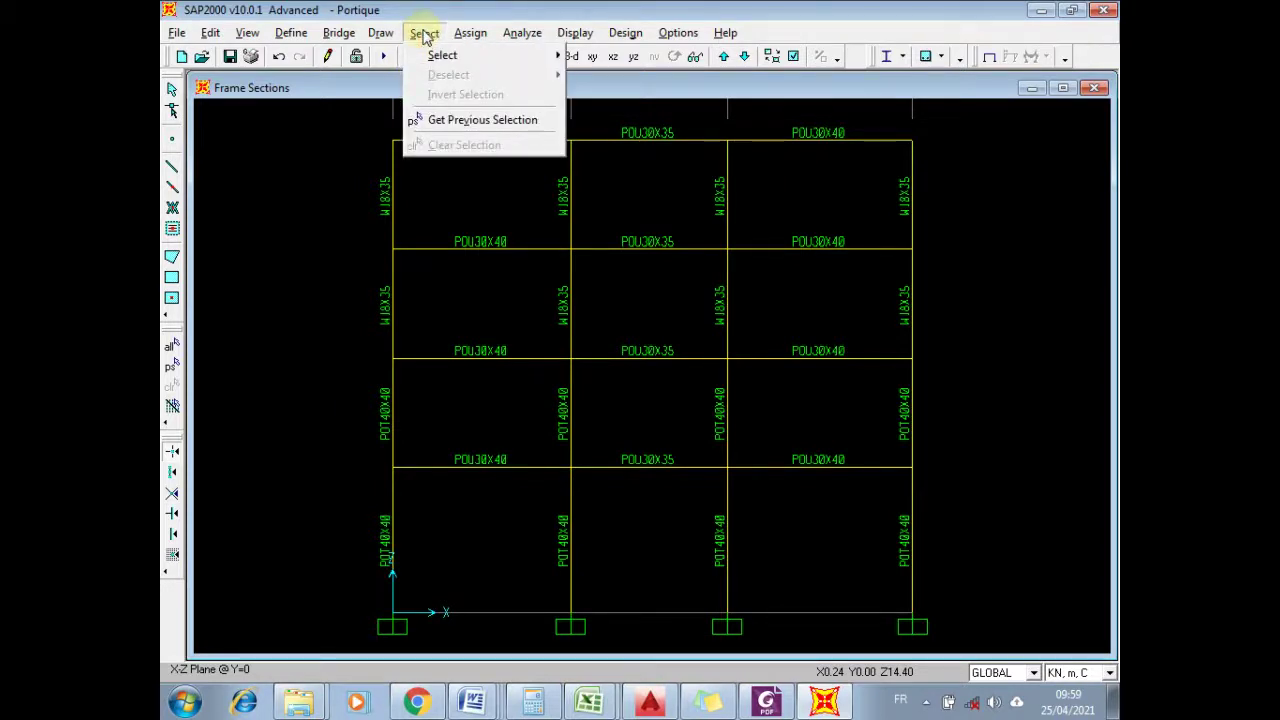
mouse_move(432, 56)
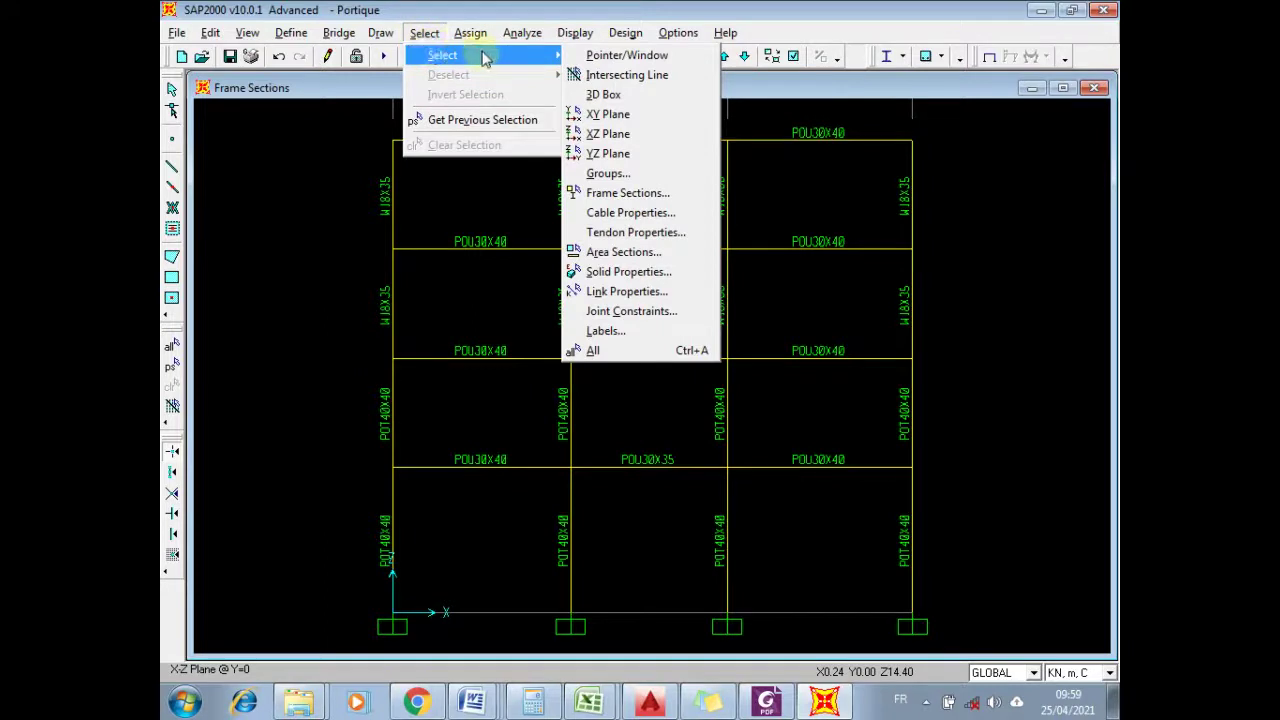
left_click(628, 196)
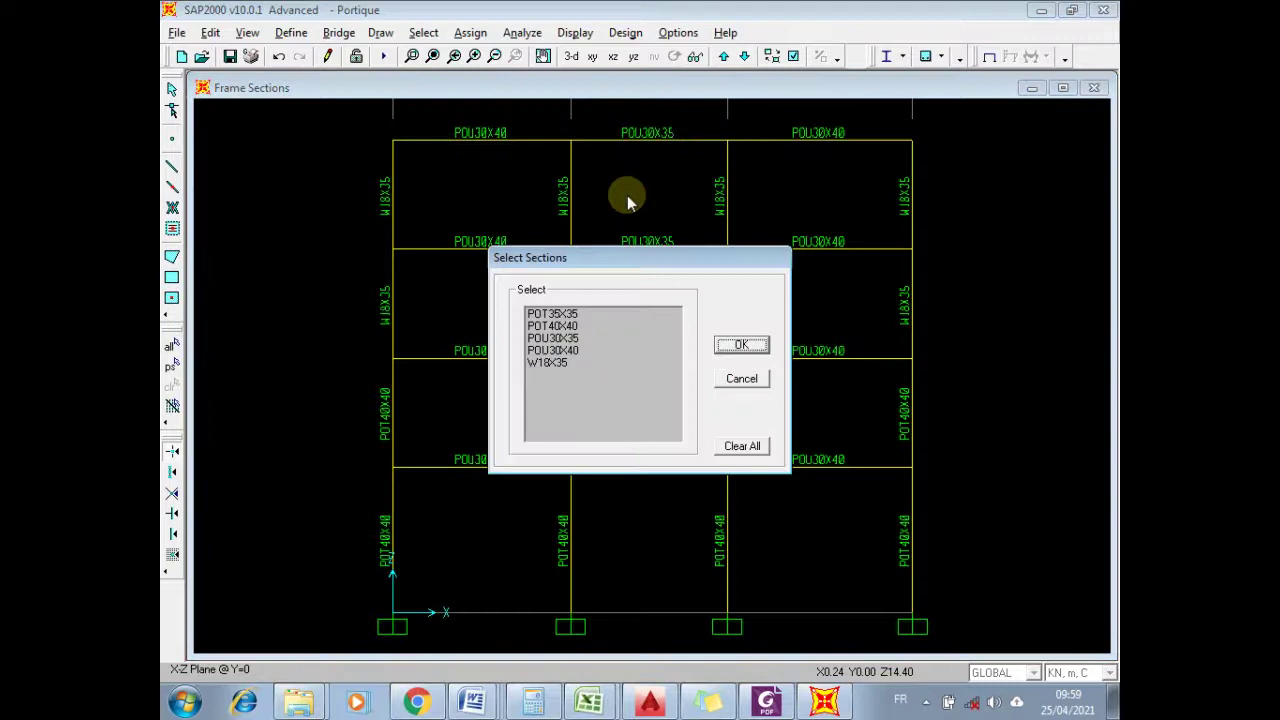
left_click(554, 365)
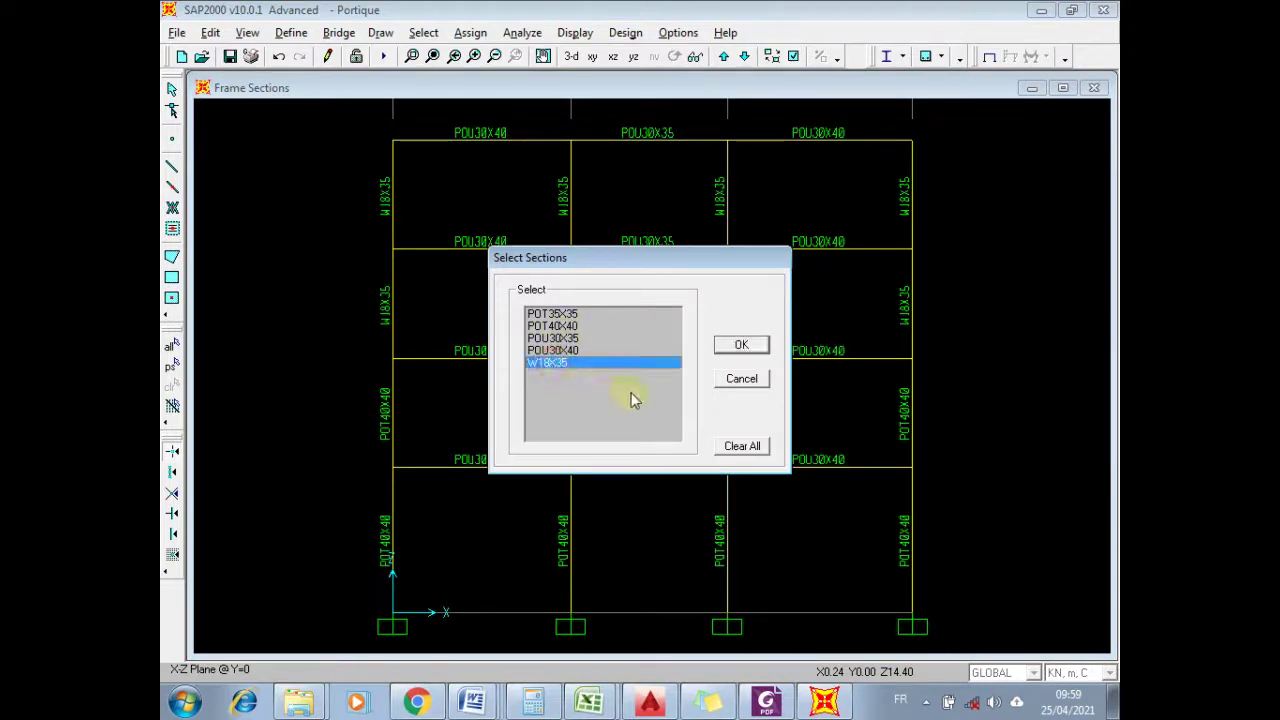
left_click(741, 344)
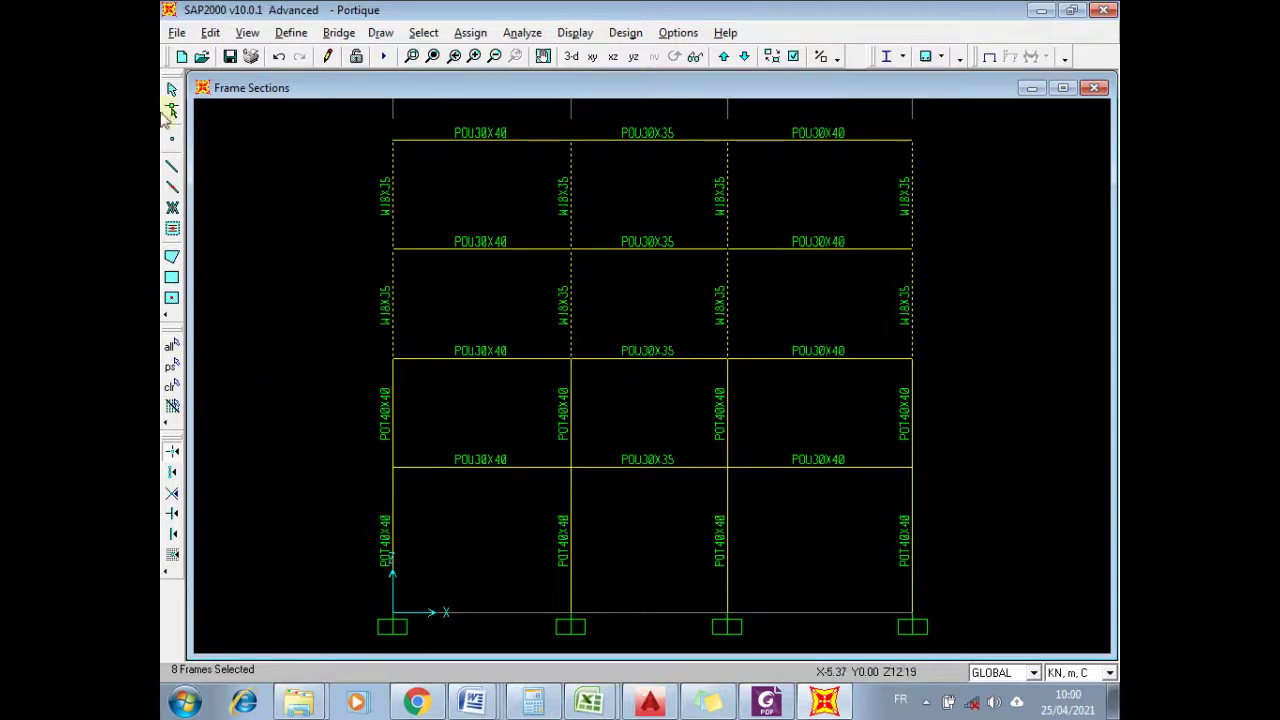
left_click(470, 32)
mouse_move(506, 82)
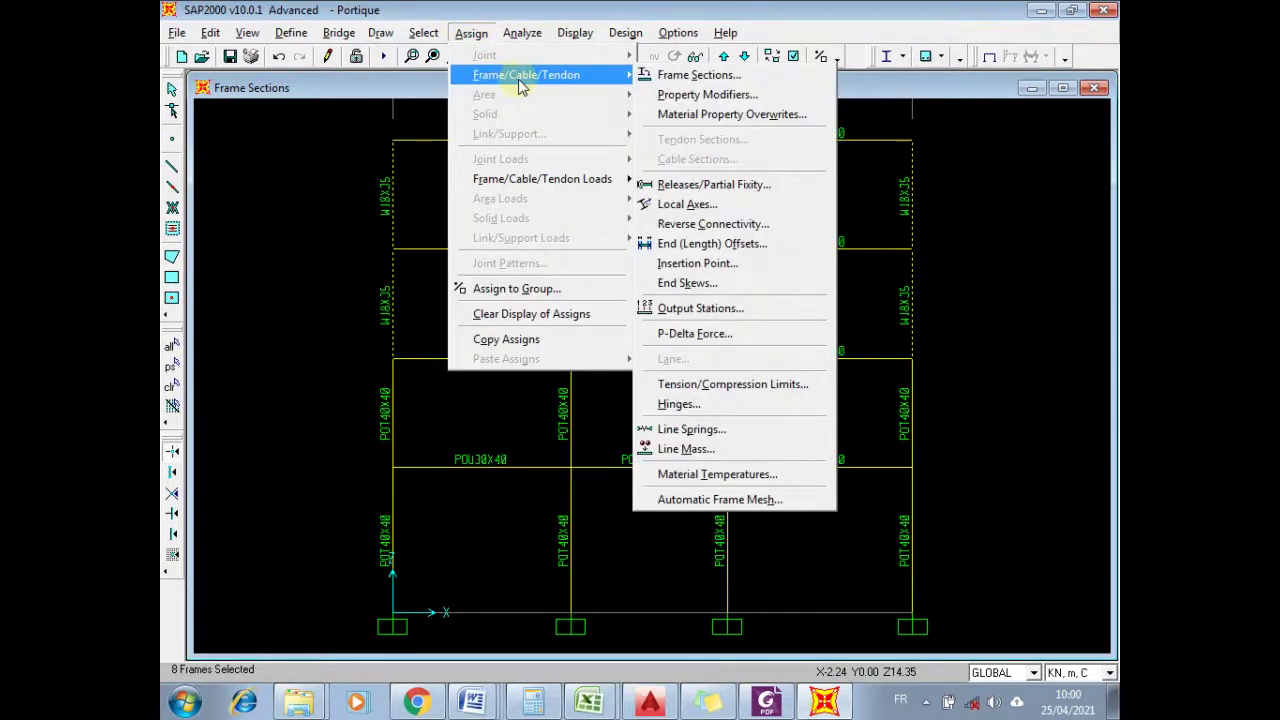
left_click(716, 77)
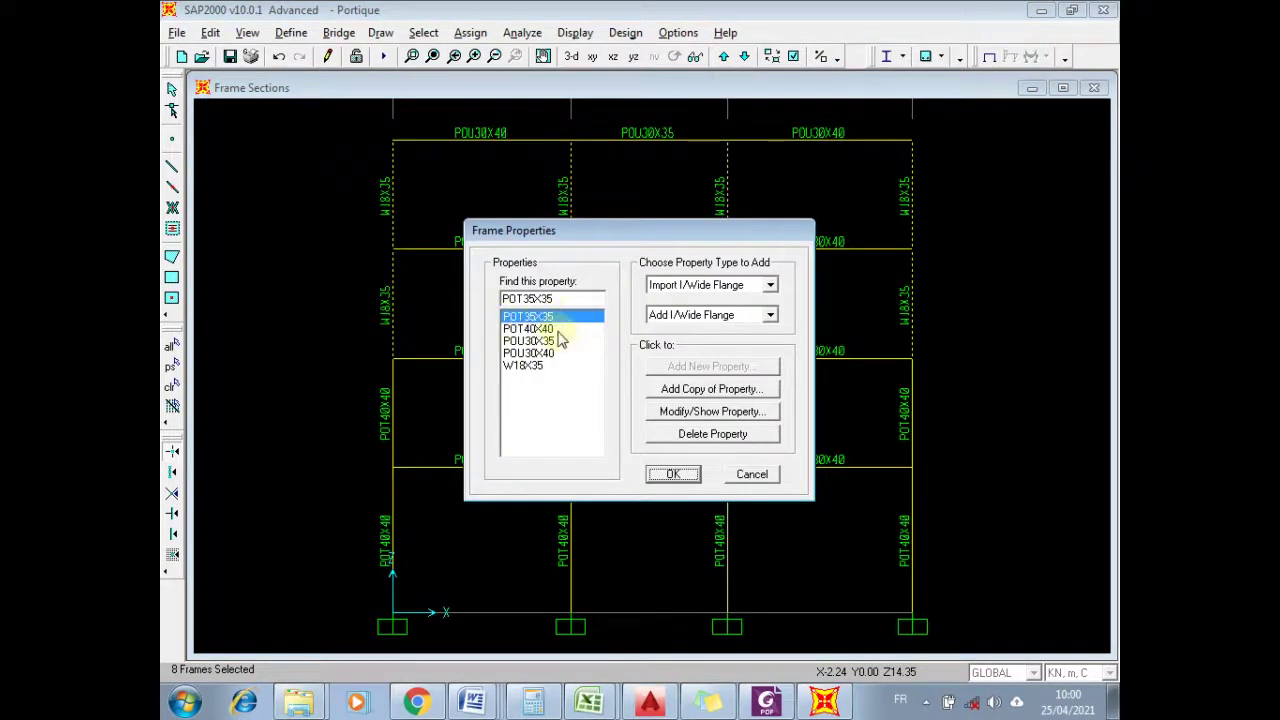
left_click(673, 474)
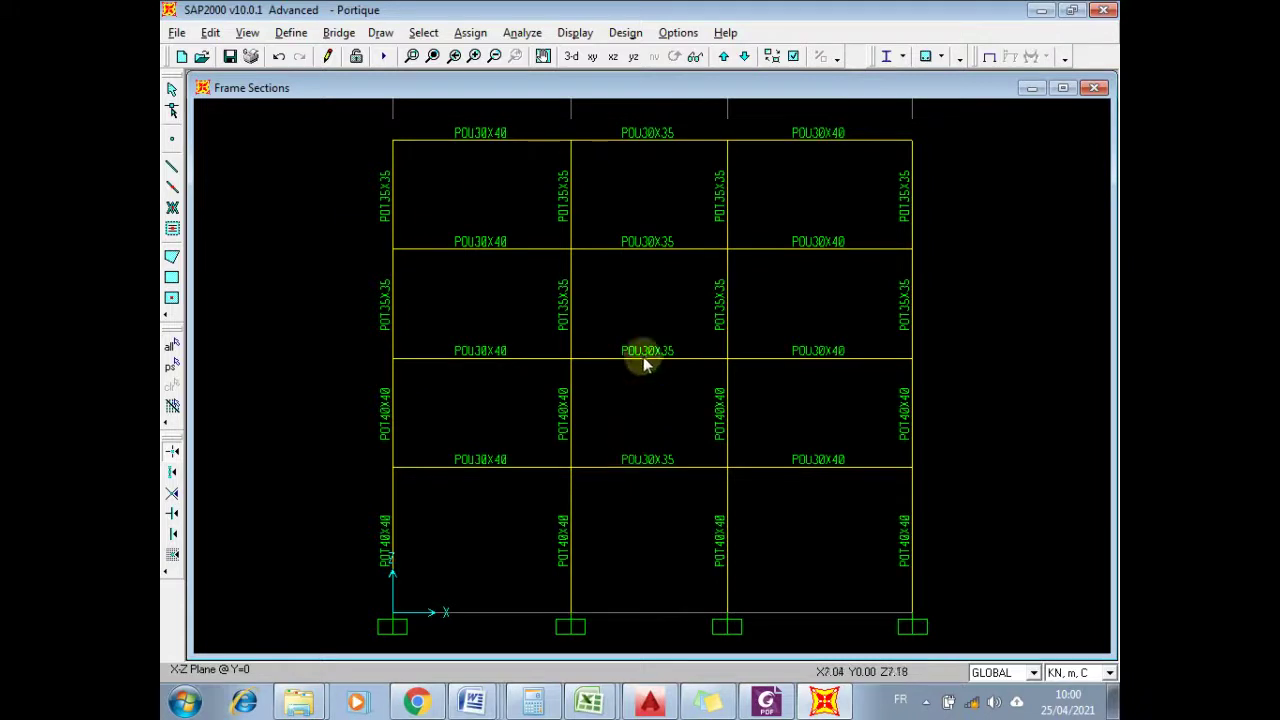
- Show the portal frame in 3-D with extruded sections to check the member shapes
left_click(572, 58)
left_click(792, 57)
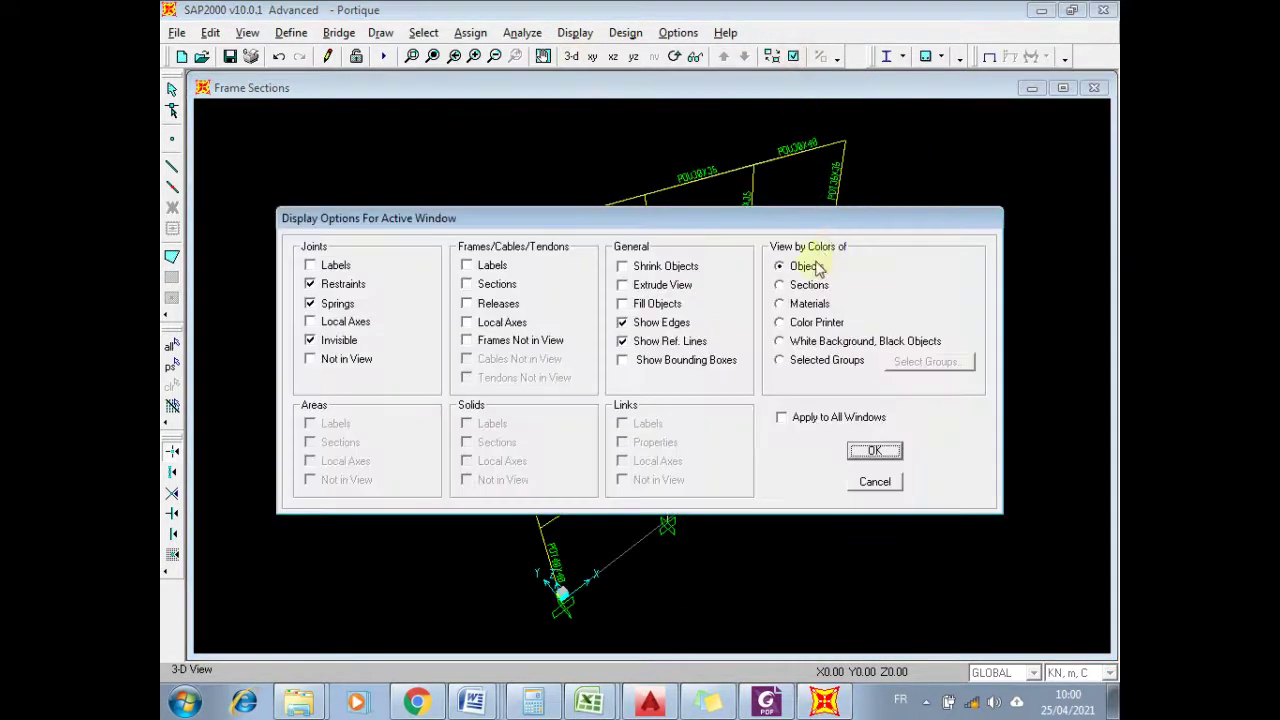
left_click(624, 285)
left_click(875, 451)
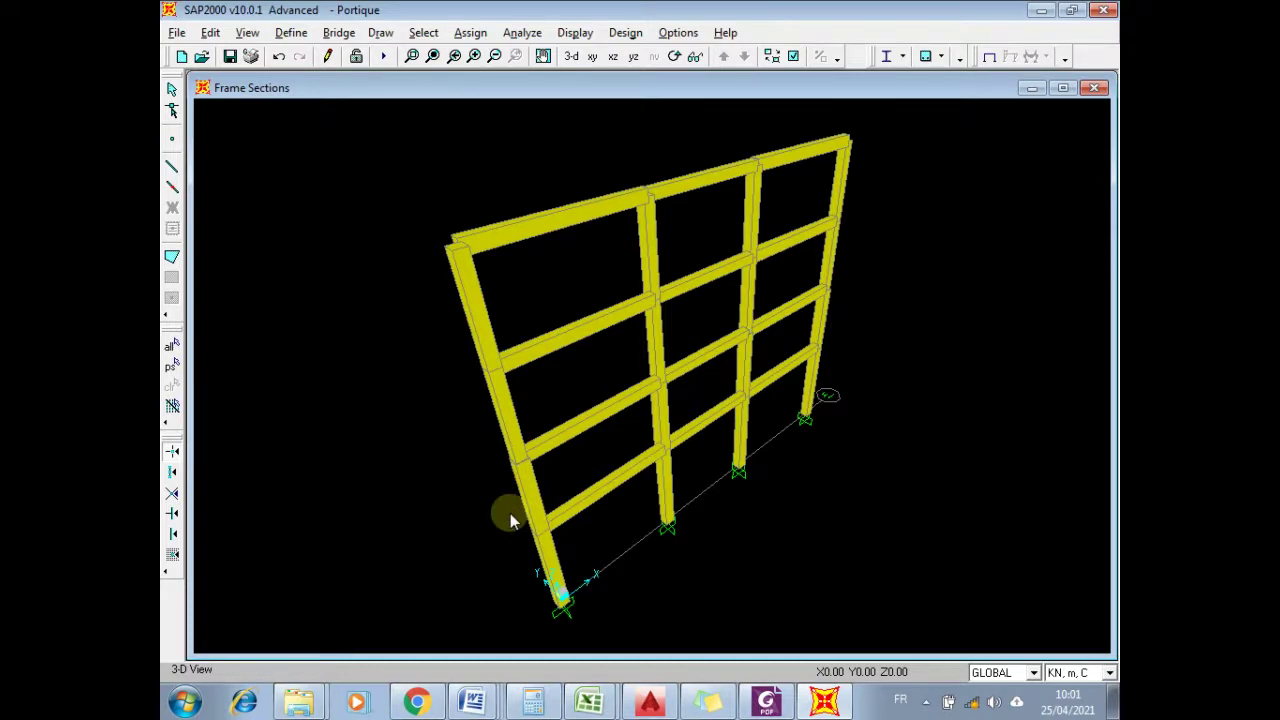
- Return to the X-Z plane view and turn off the extruded display
left_click(613, 57)
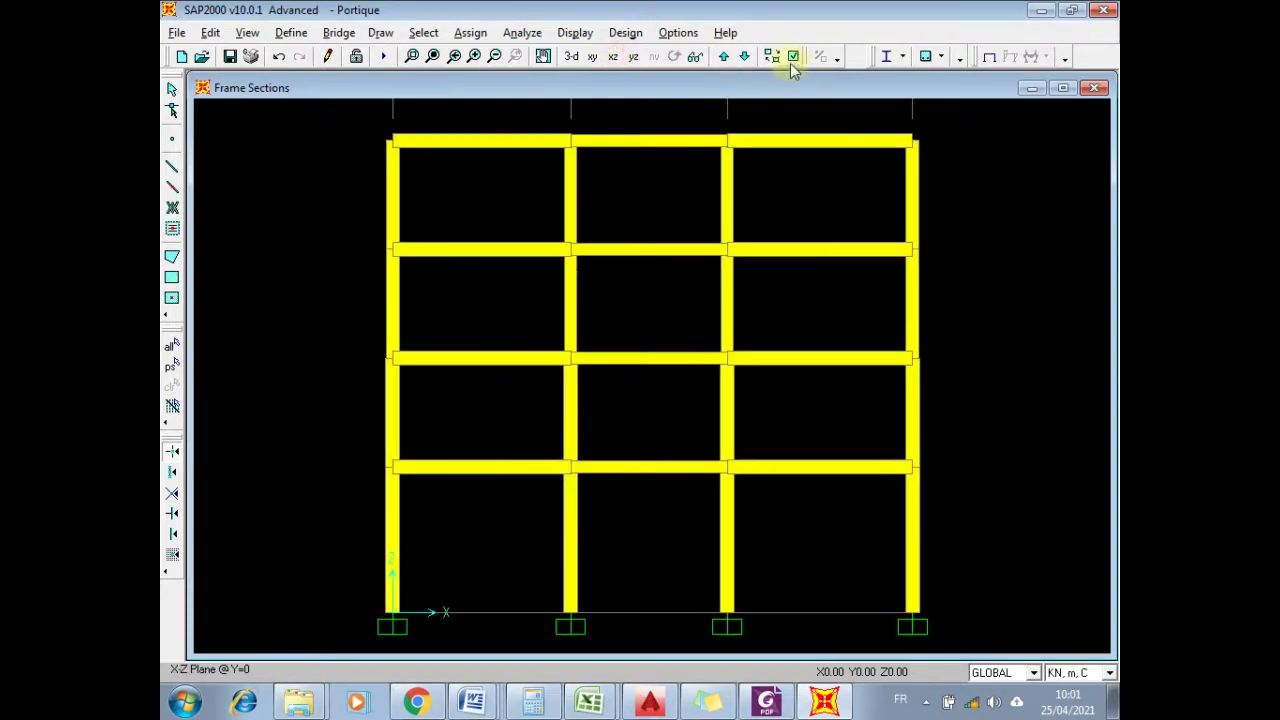
left_click(792, 57)
left_click(640, 285)
left_click(875, 451)
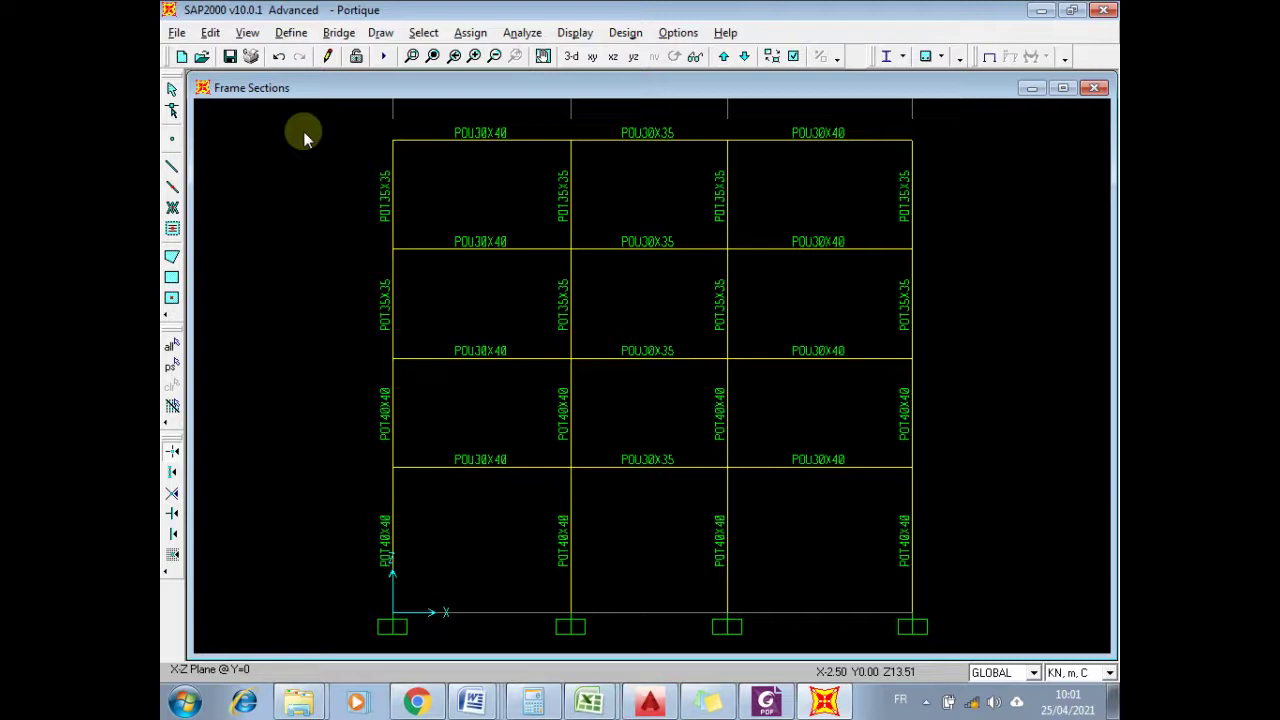
- Save the Portique model with its assigned frame sections
left_click(296, 33)
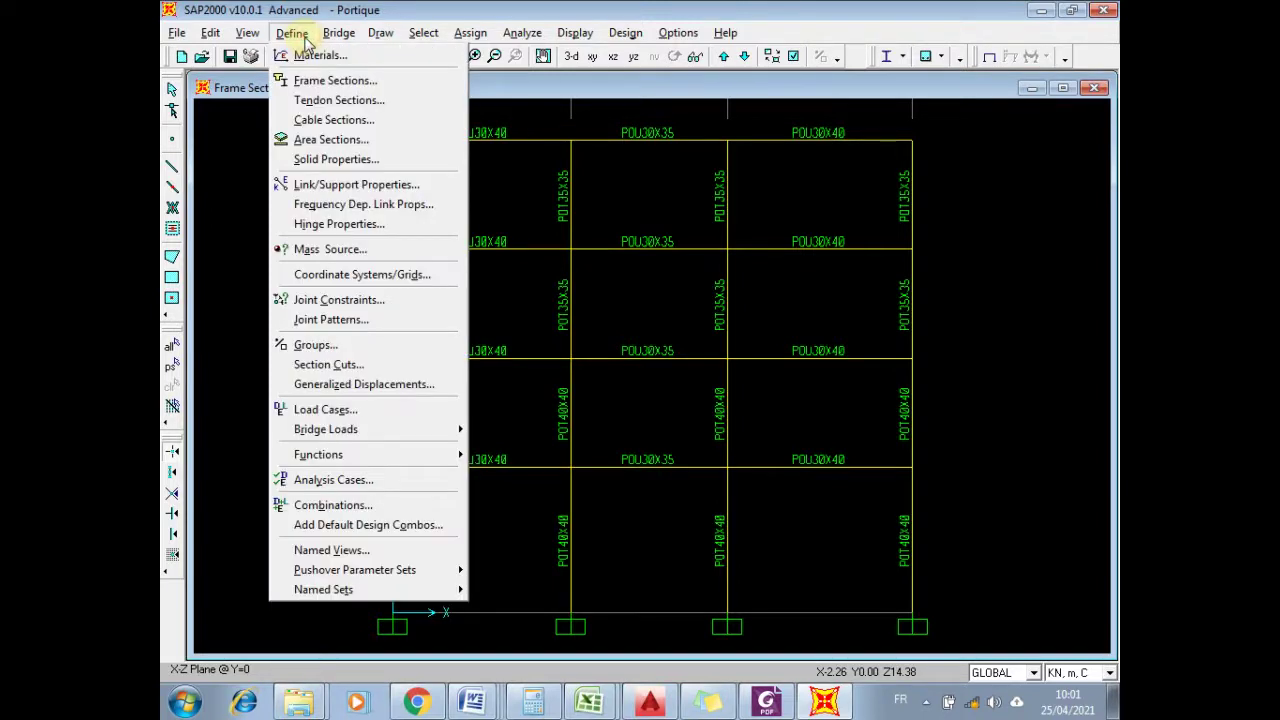
left_click(306, 11)
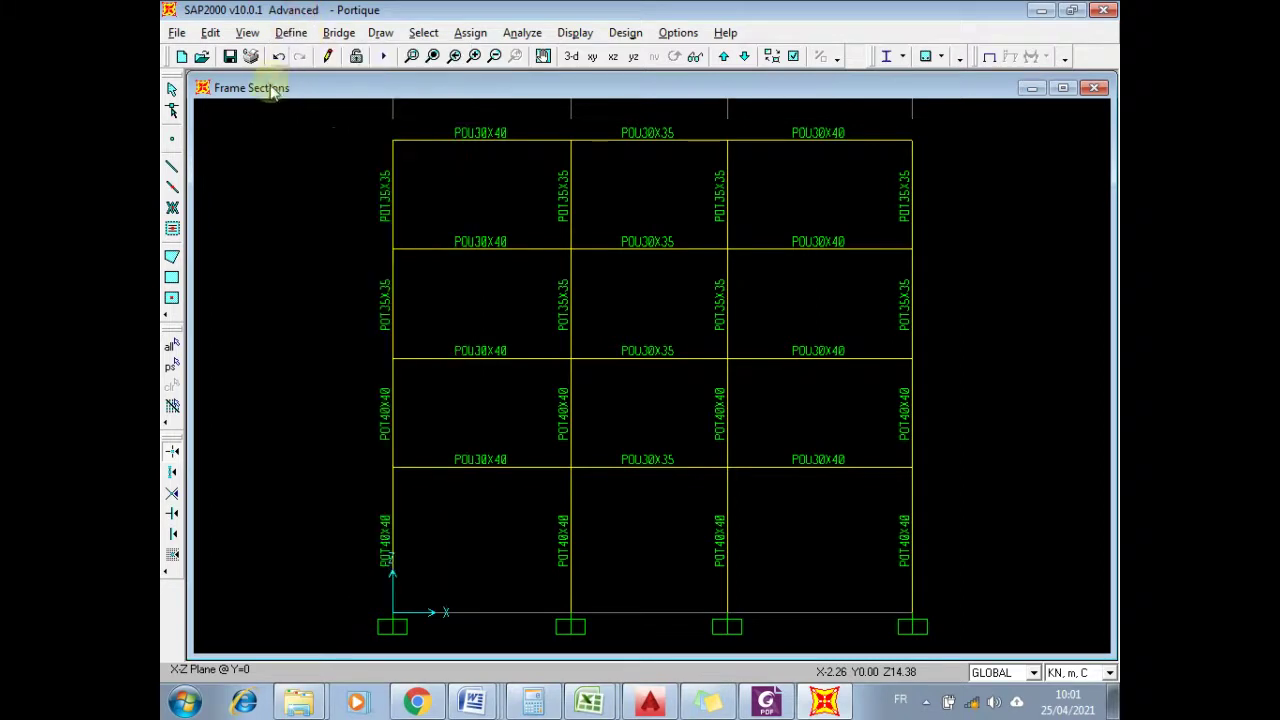
left_click(229, 57)
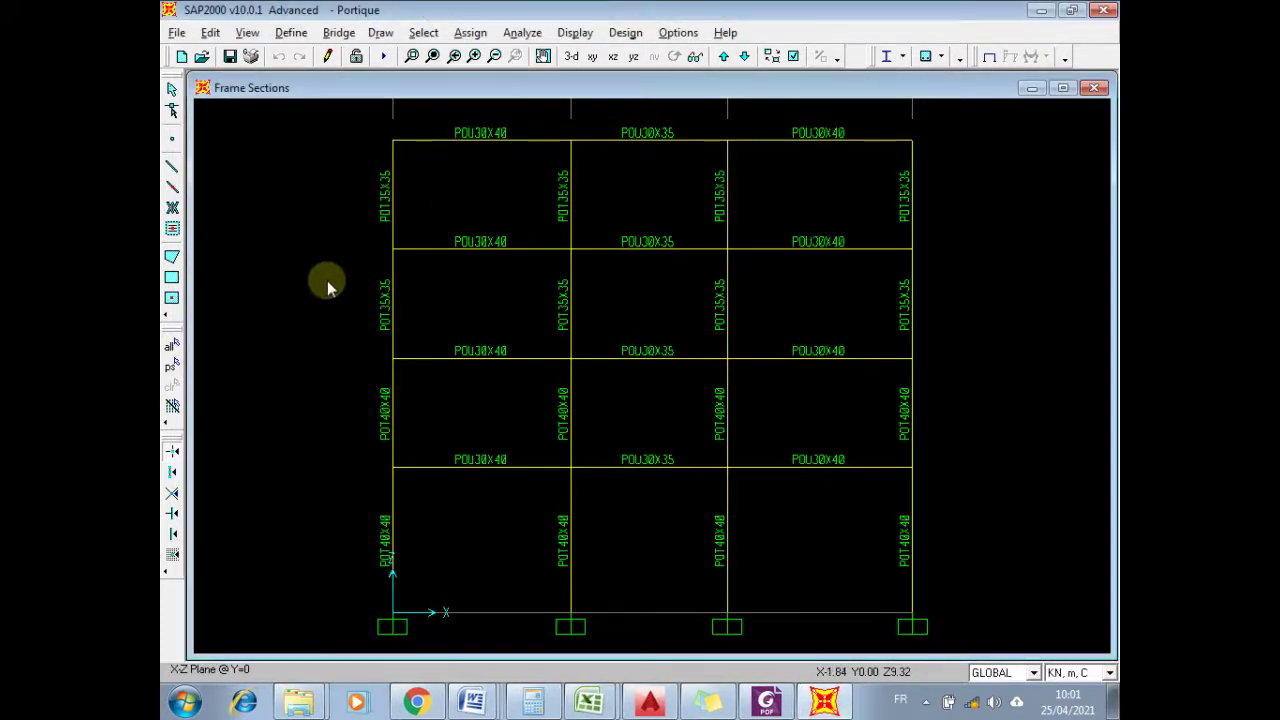
- Rename the default DEAD load case as G in the load case definitions
left_click(291, 33)
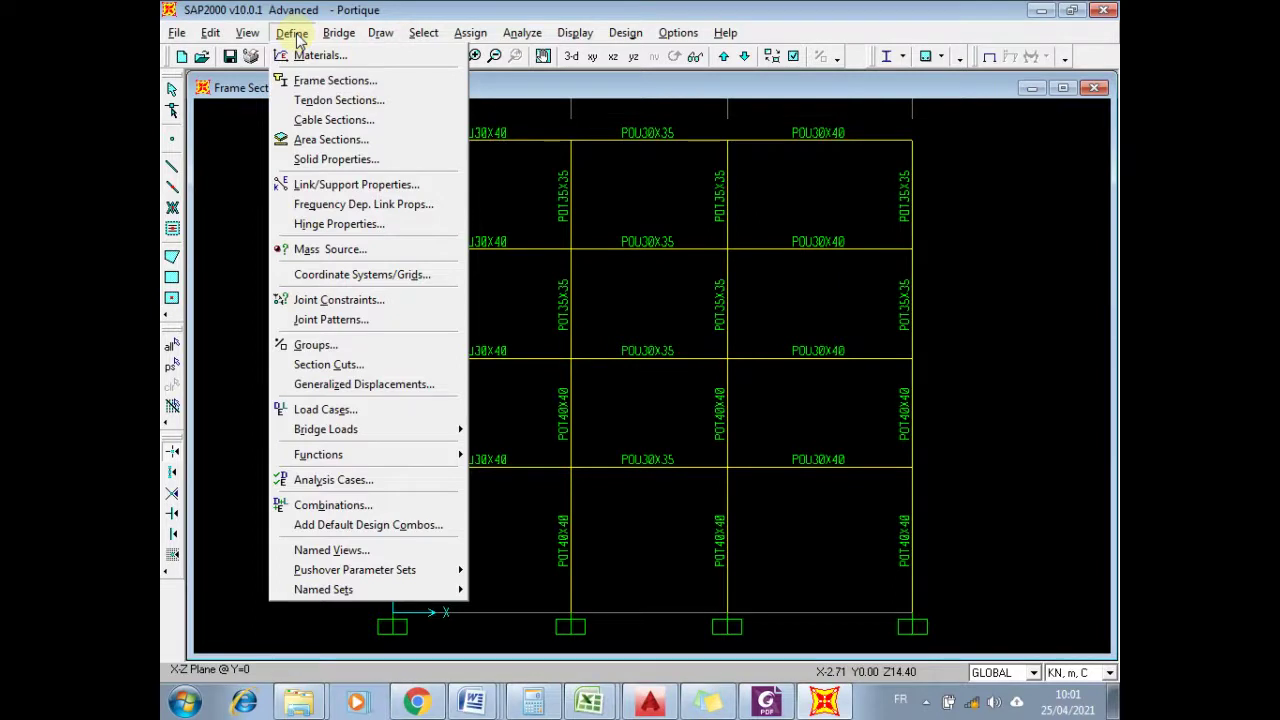
left_click(349, 414)
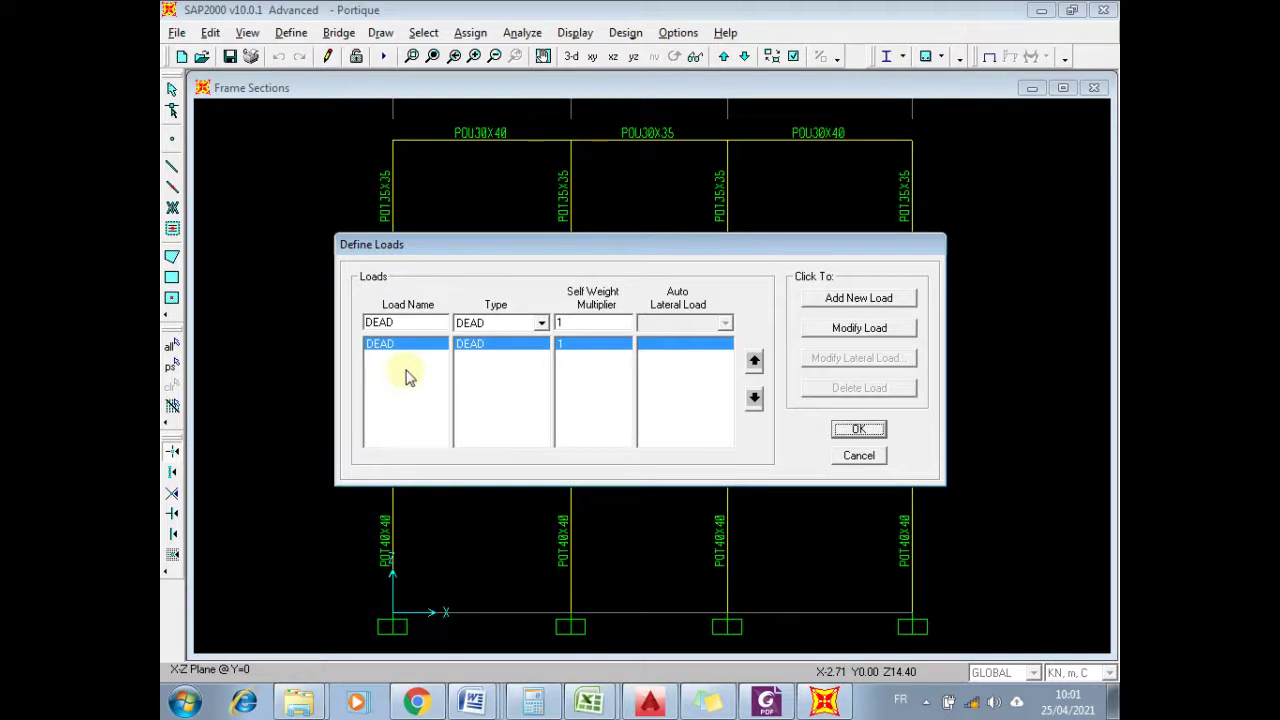
double_click(405, 322)
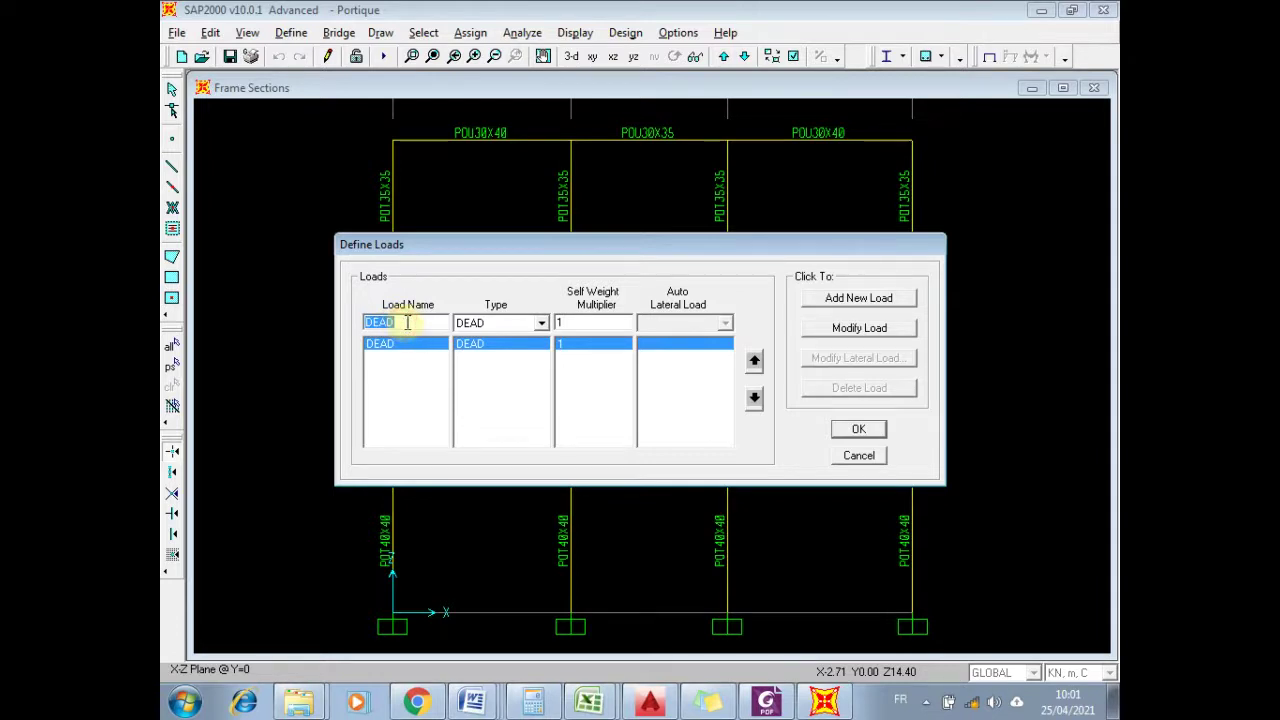
type("g")
key("BackSpace")
type("G")
left_click(857, 330)
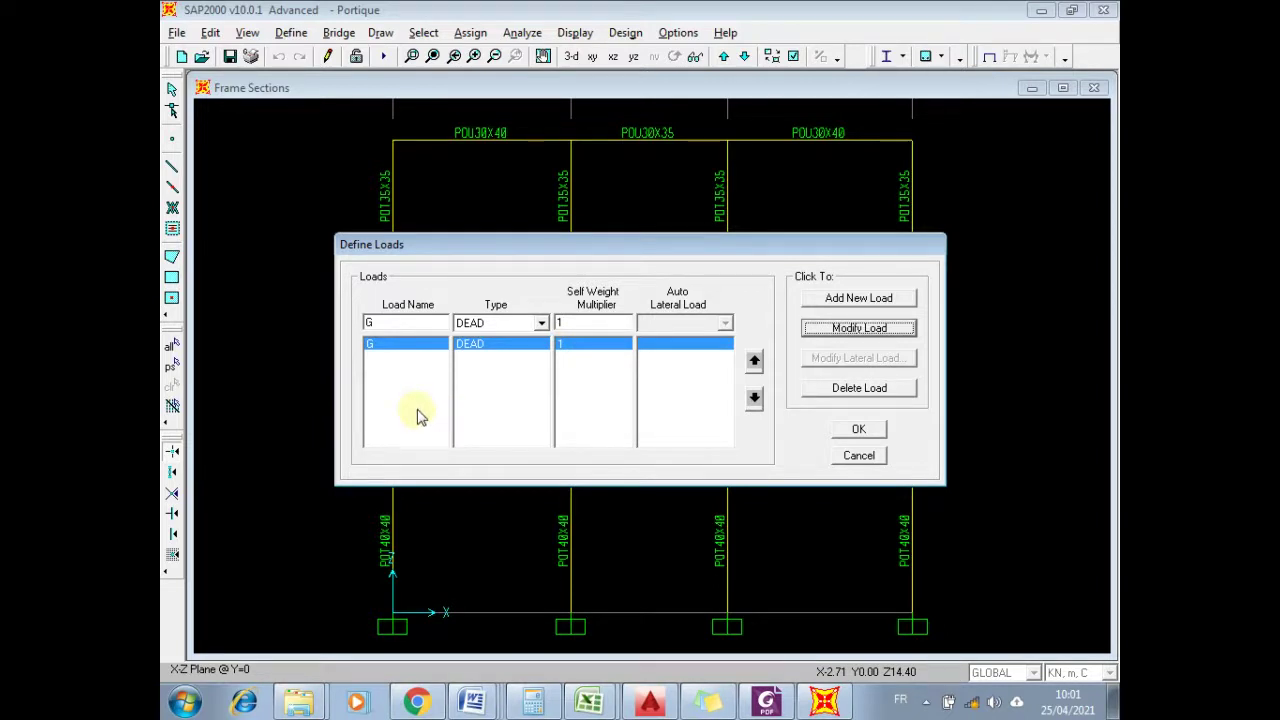
- Add a load case P of type LIVE with a self-weight multiplier of 0
double_click(395, 322)
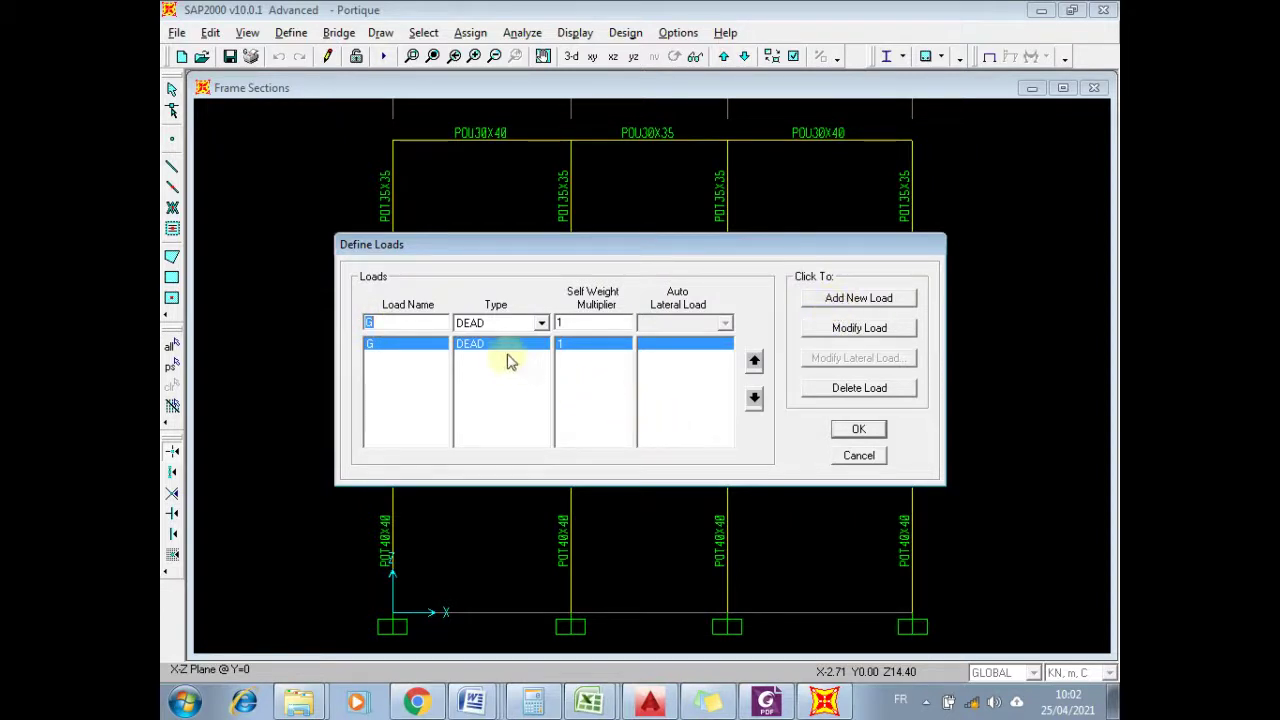
type("P")
left_click(493, 324)
left_click(480, 364)
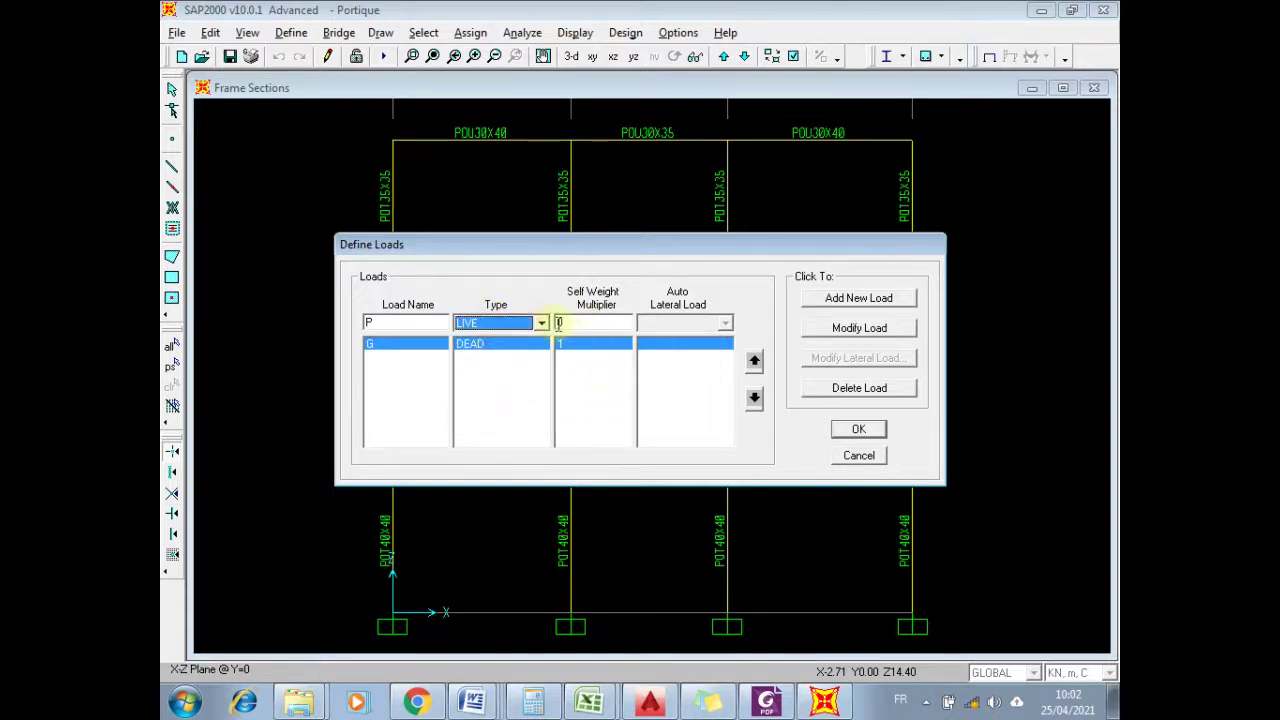
left_click(848, 300)
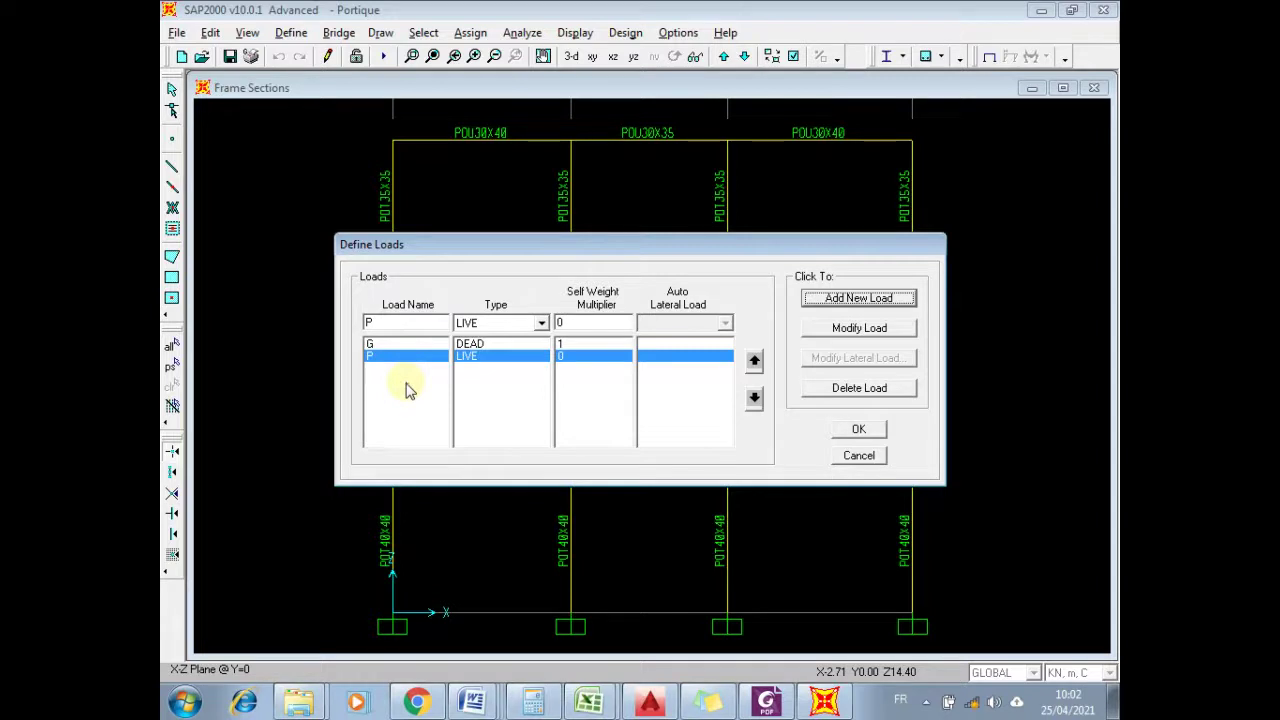
- Add a load case E of type QUAKE with no auto lateral load, check the three cases and accept the load definitions
double_click(390, 325)
type("E")
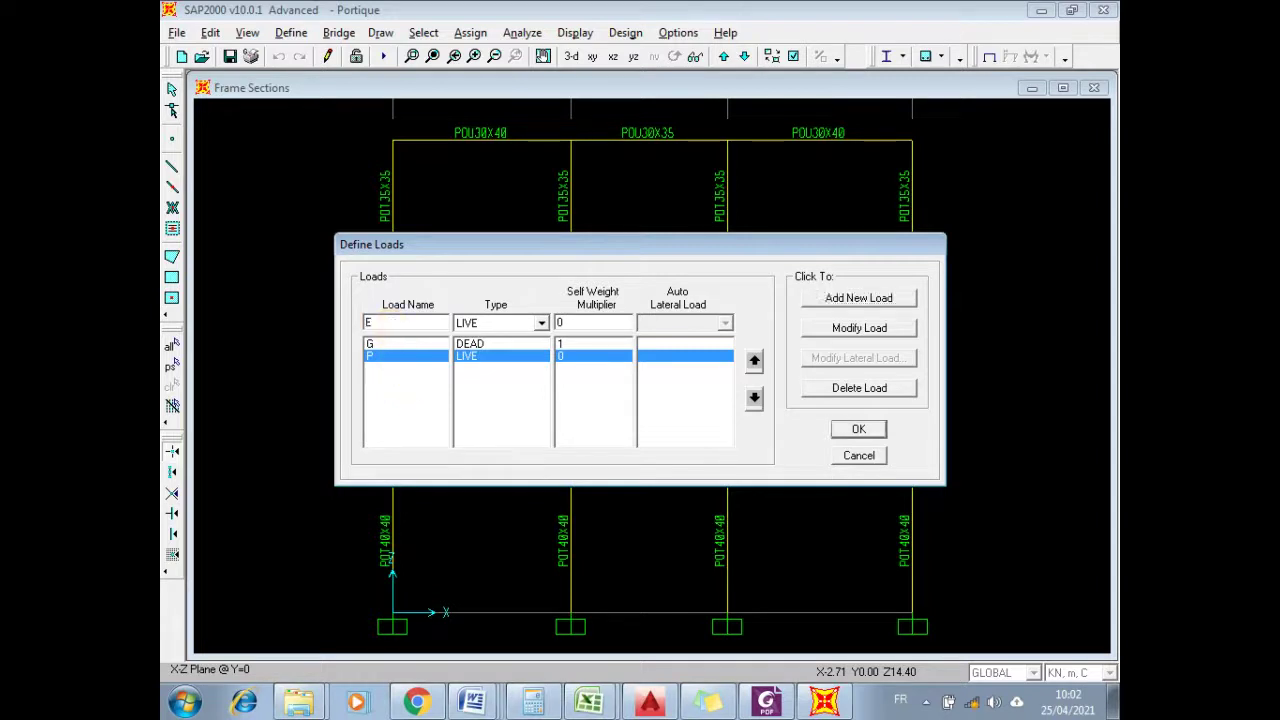
left_click(540, 323)
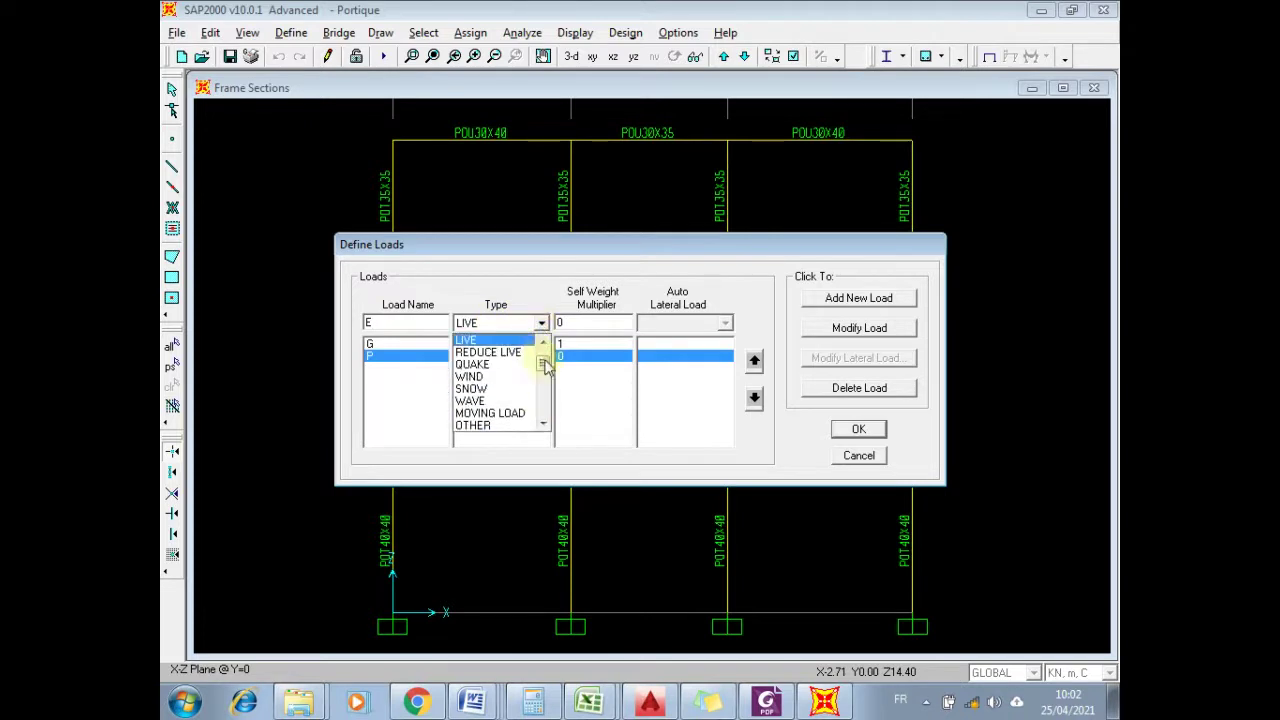
mouse_move(543, 357)
left_mouse_down()
mouse_move(541, 410)
mouse_move(543, 345)
mouse_move(546, 425)
mouse_move(543, 357)
left_mouse_up()
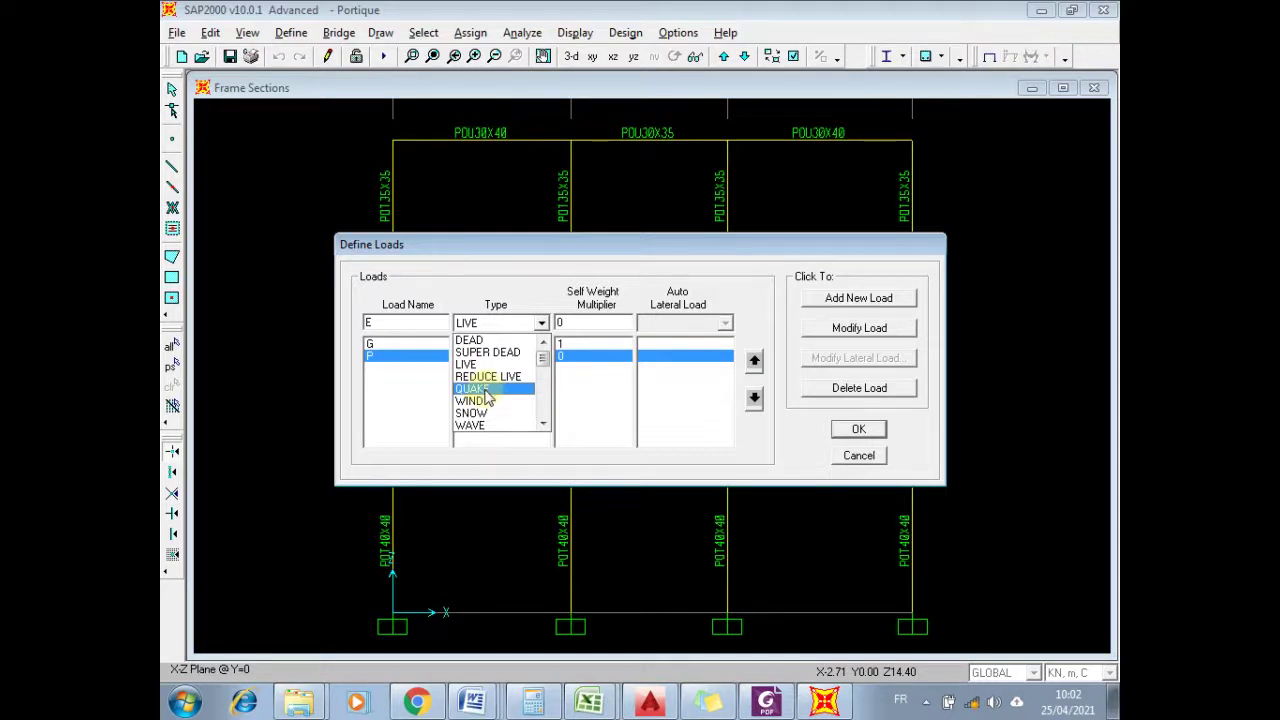
left_click(485, 390)
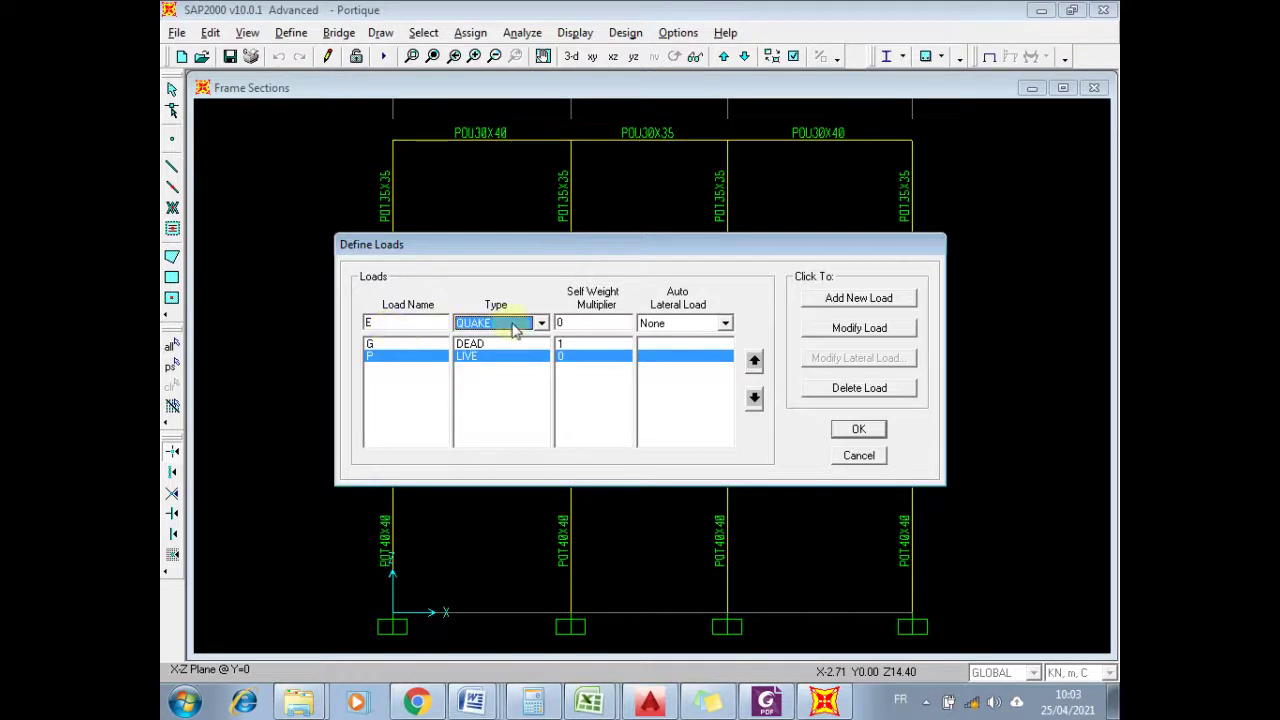
left_click(856, 296)
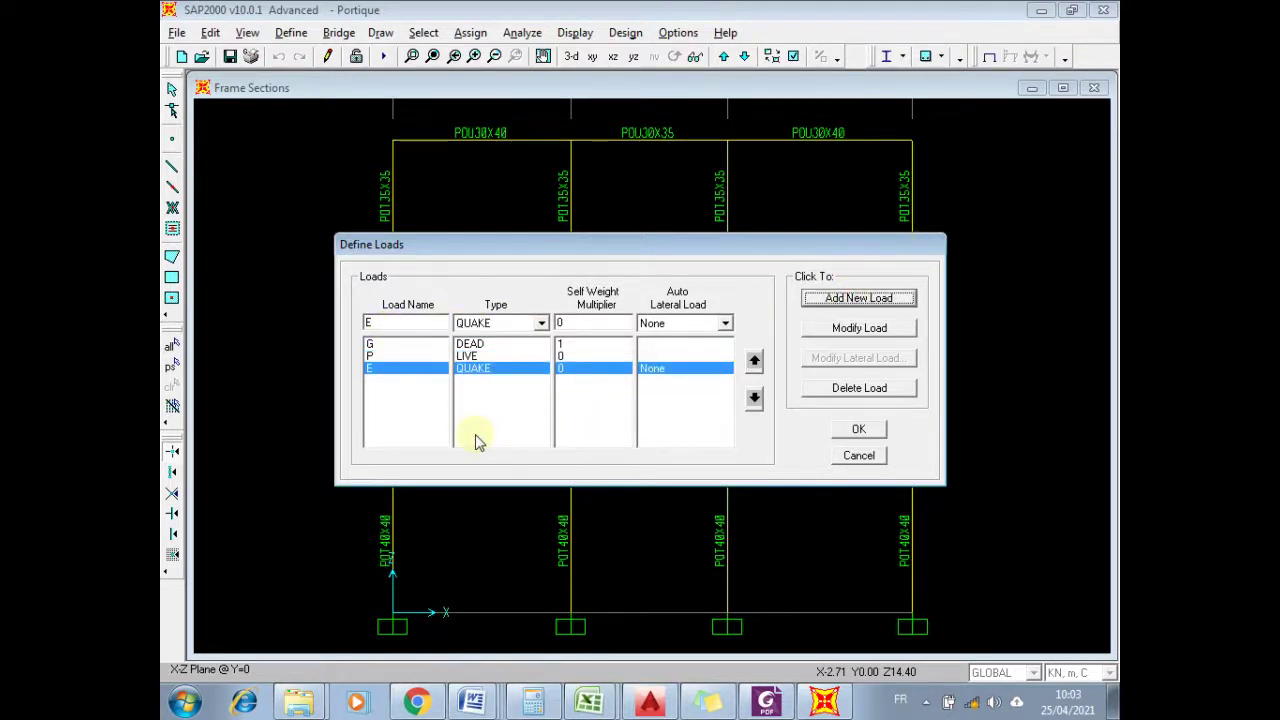
left_click(372, 344)
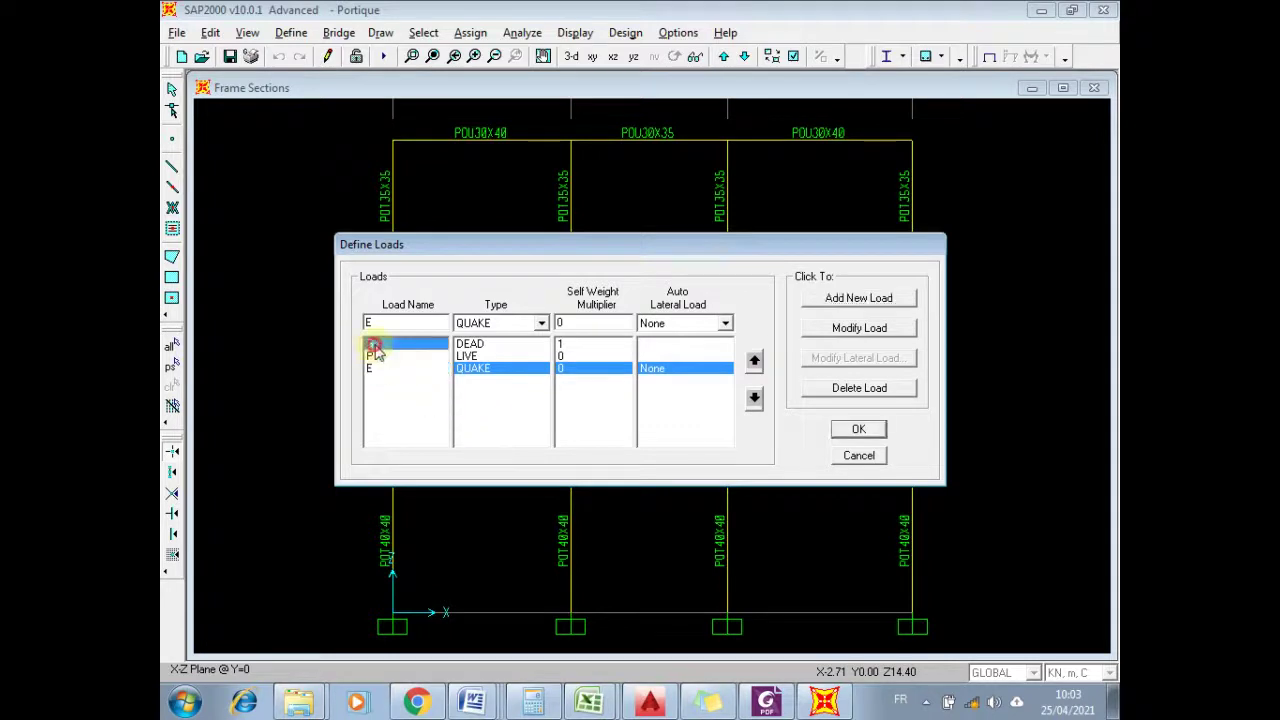
left_click(384, 357)
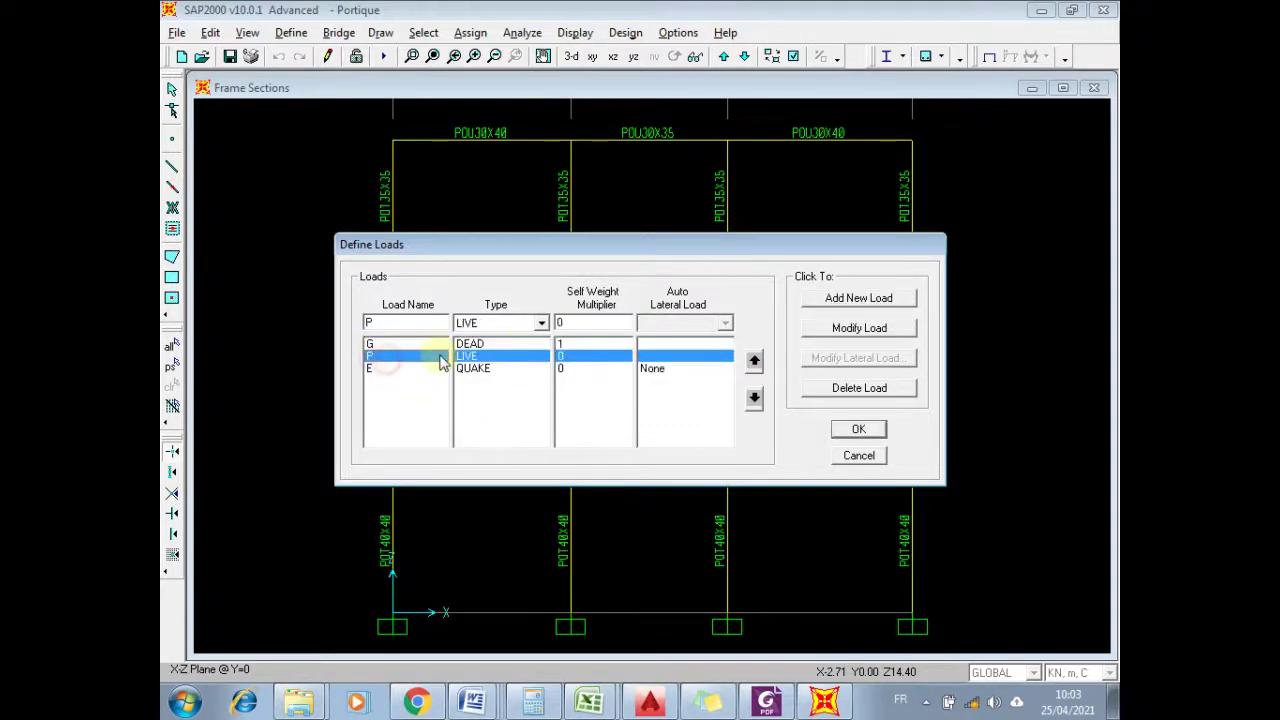
left_click(384, 371)
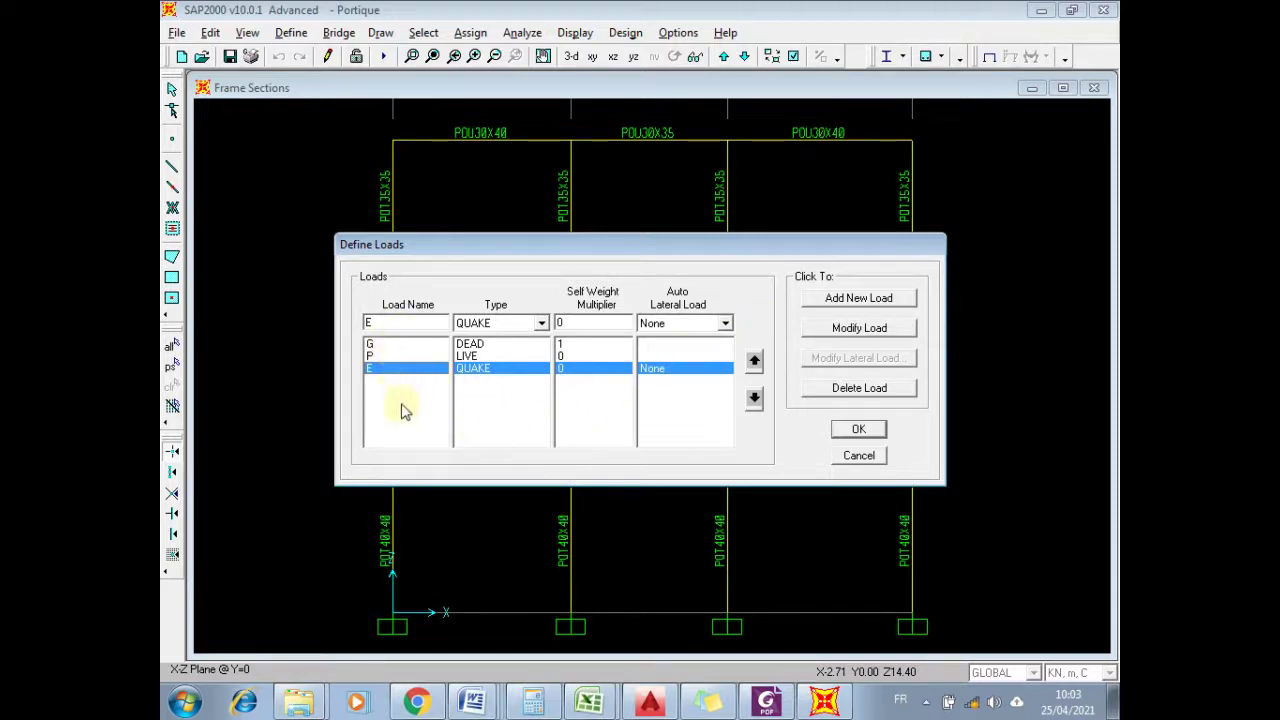
left_click(856, 430)
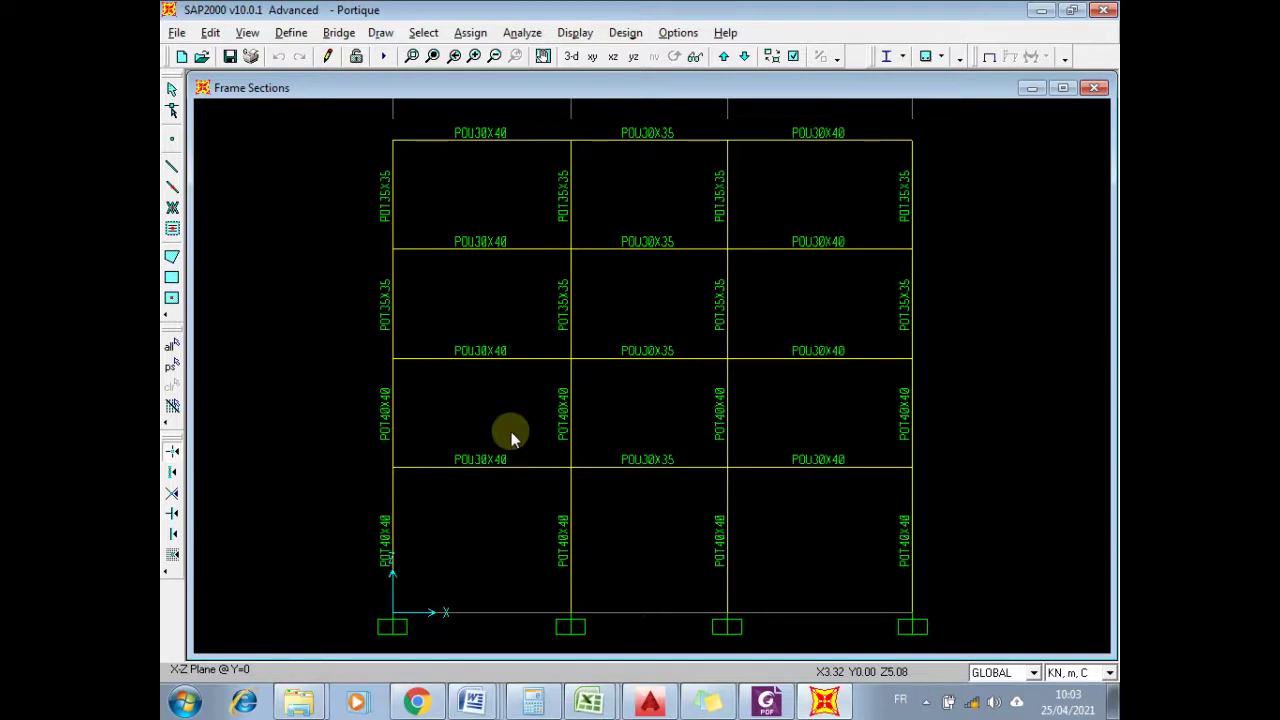
- Create a response combination named ELU and add the DEAD case to it with a scale factor of 1.35
left_click(292, 33)
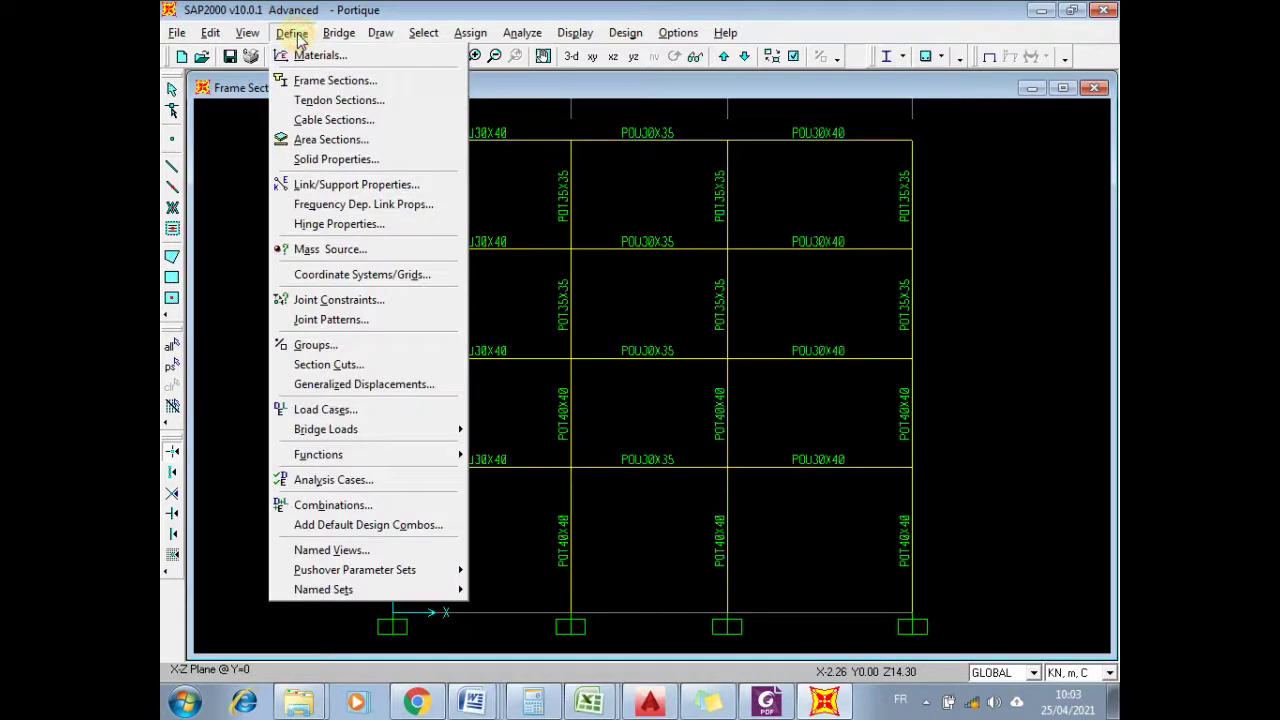
left_click(367, 508)
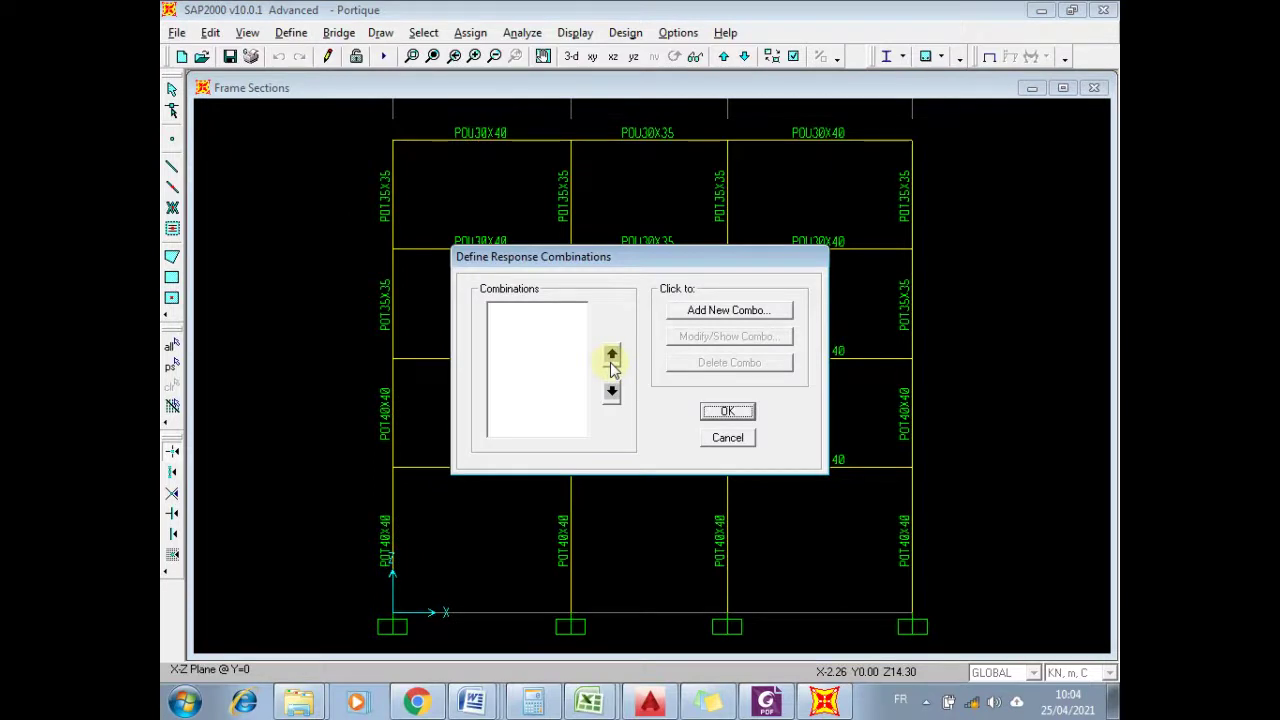
left_click(724, 312)
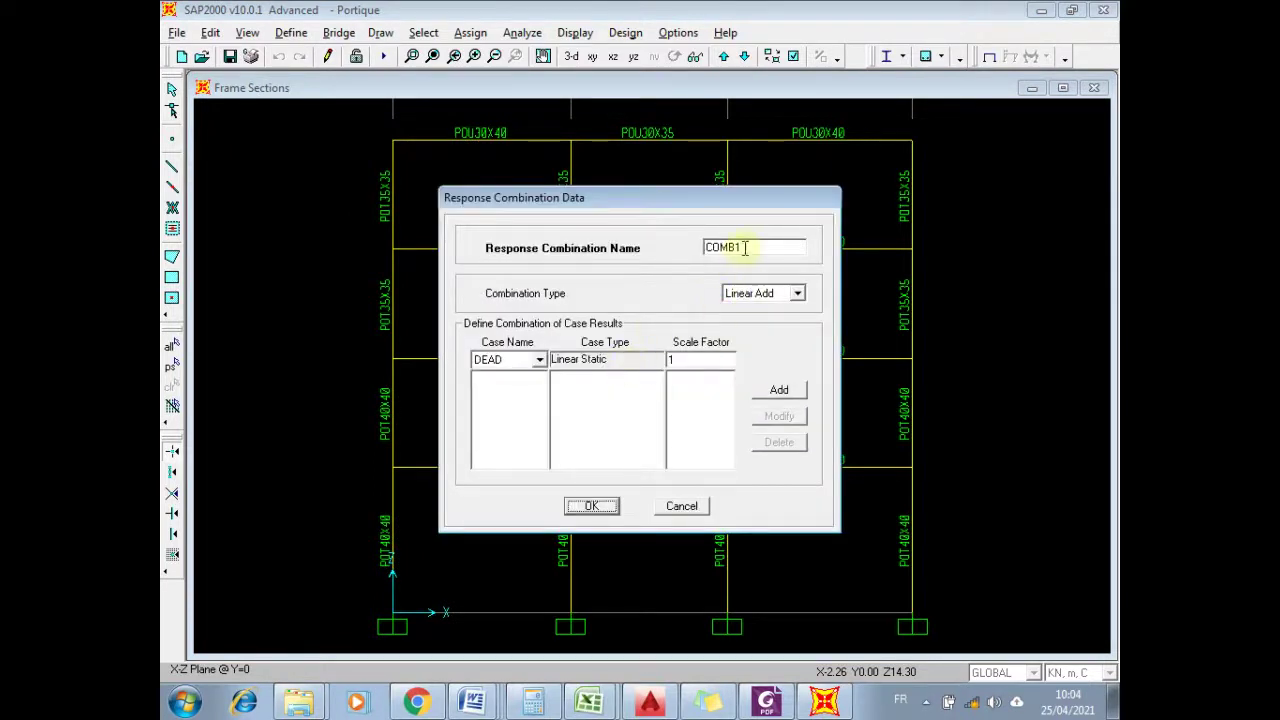
left_click_drag(745, 247, 612, 249)
type("ELU")
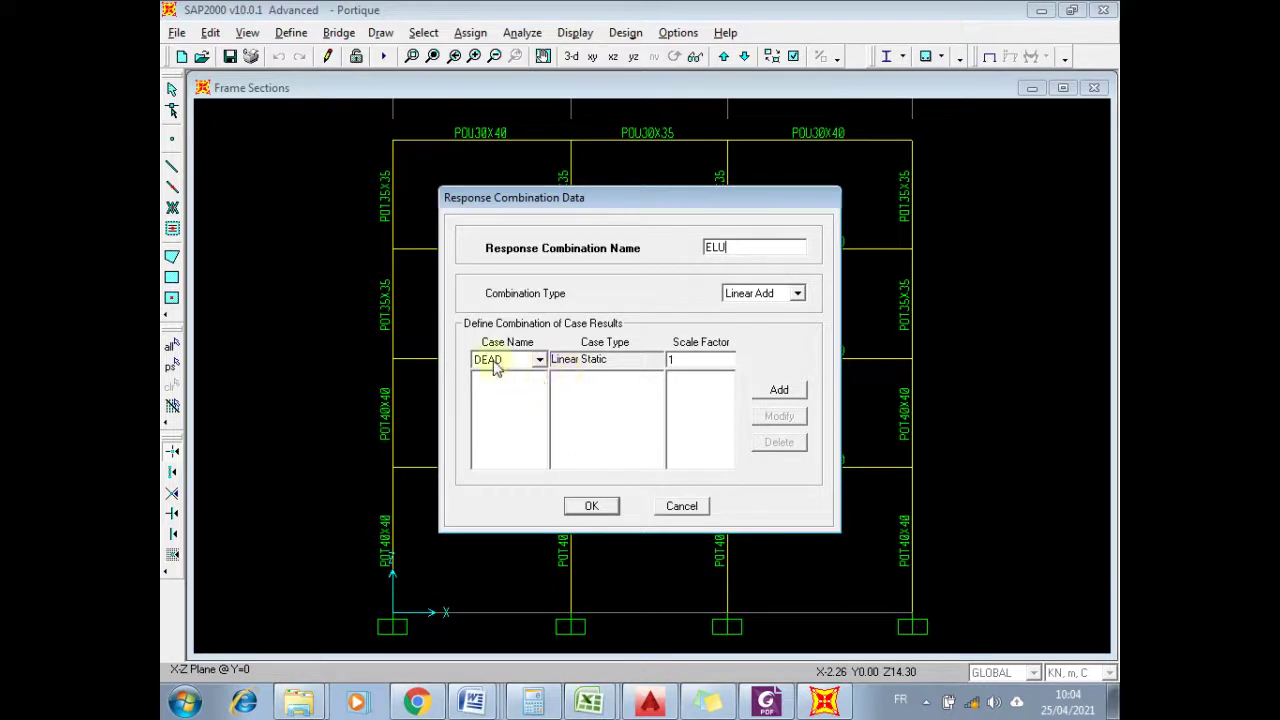
double_click(697, 358)
type("1.35")
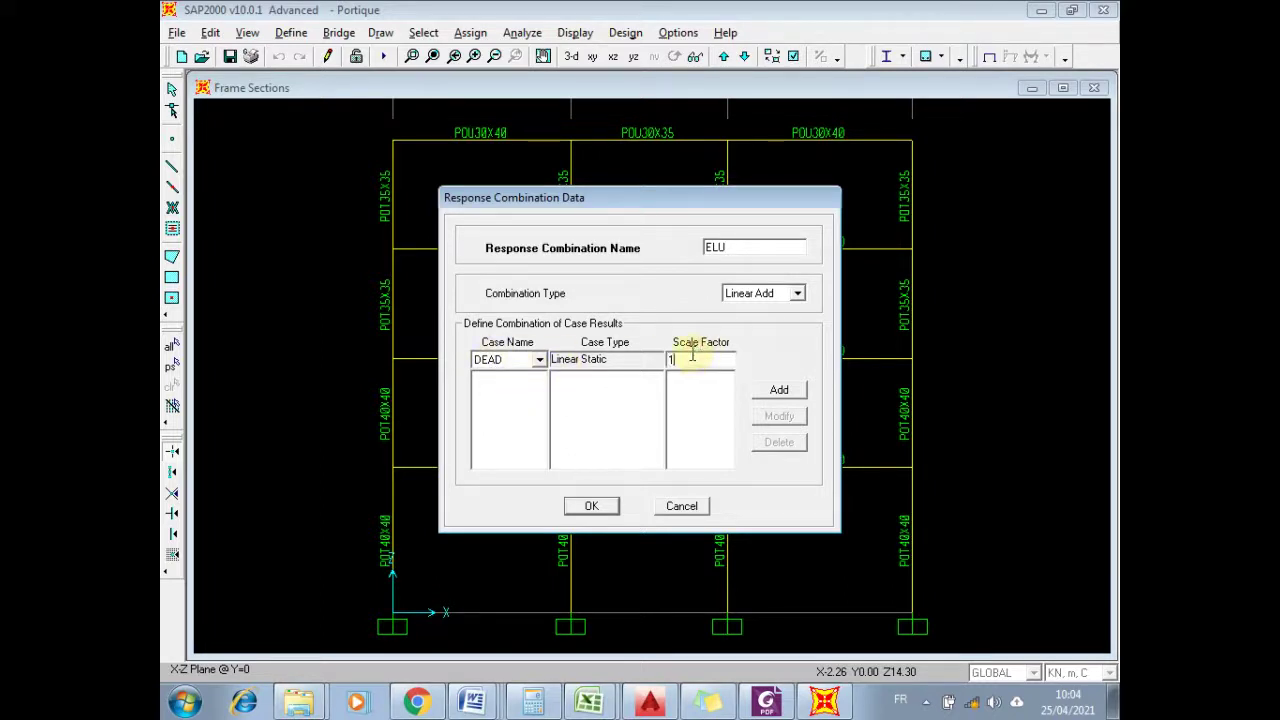
left_click(782, 390)
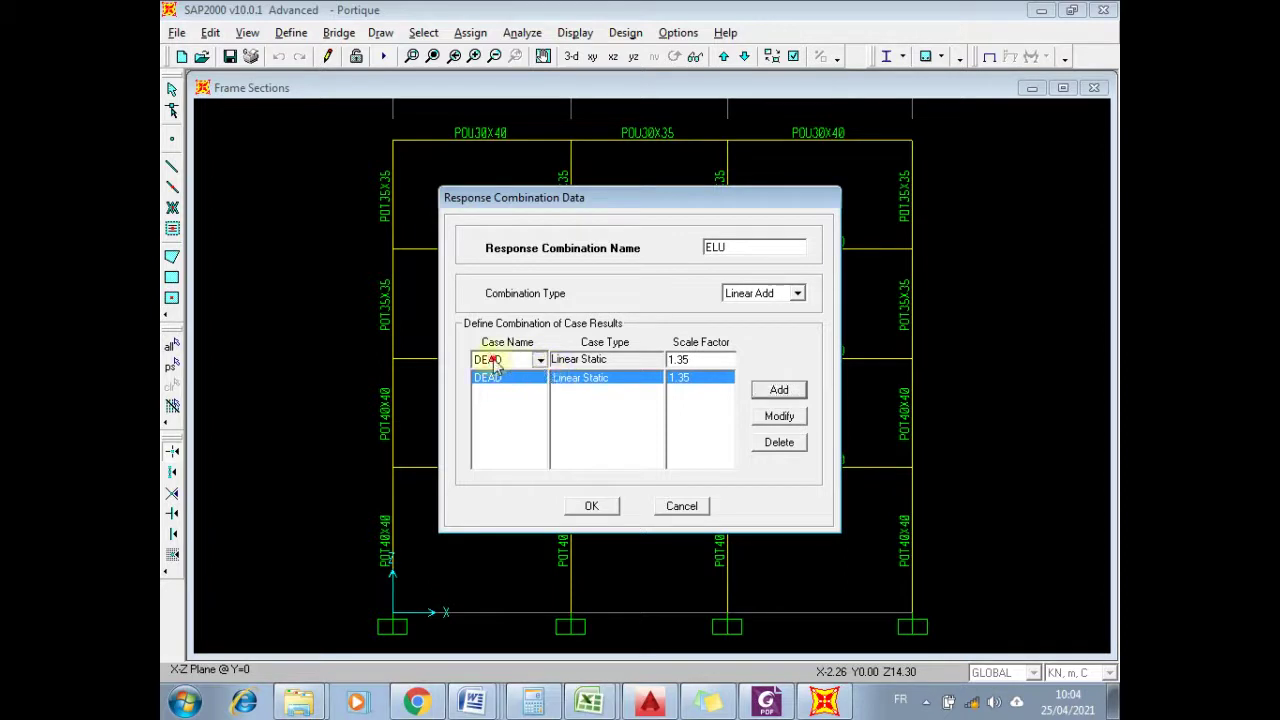
- Add case P with a scale factor of 1.5 to the ELU combination and accept the combination
left_click(540, 361)
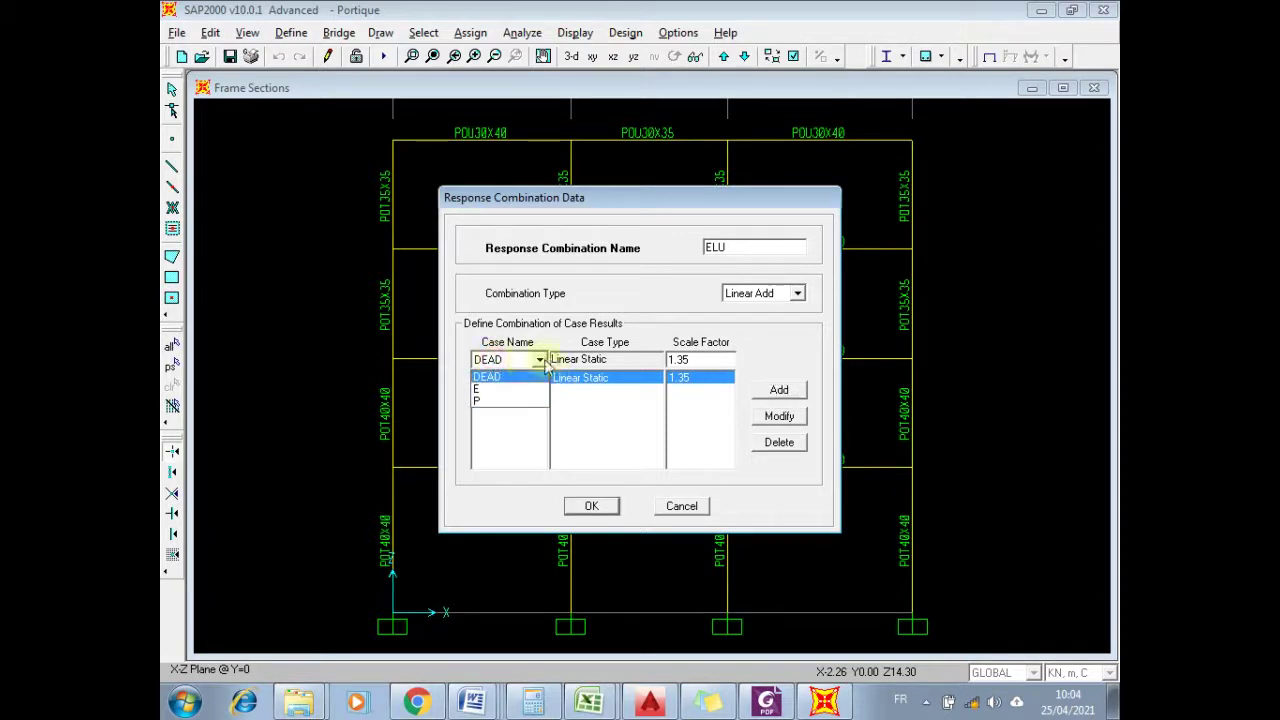
left_click(498, 400)
double_click(697, 359)
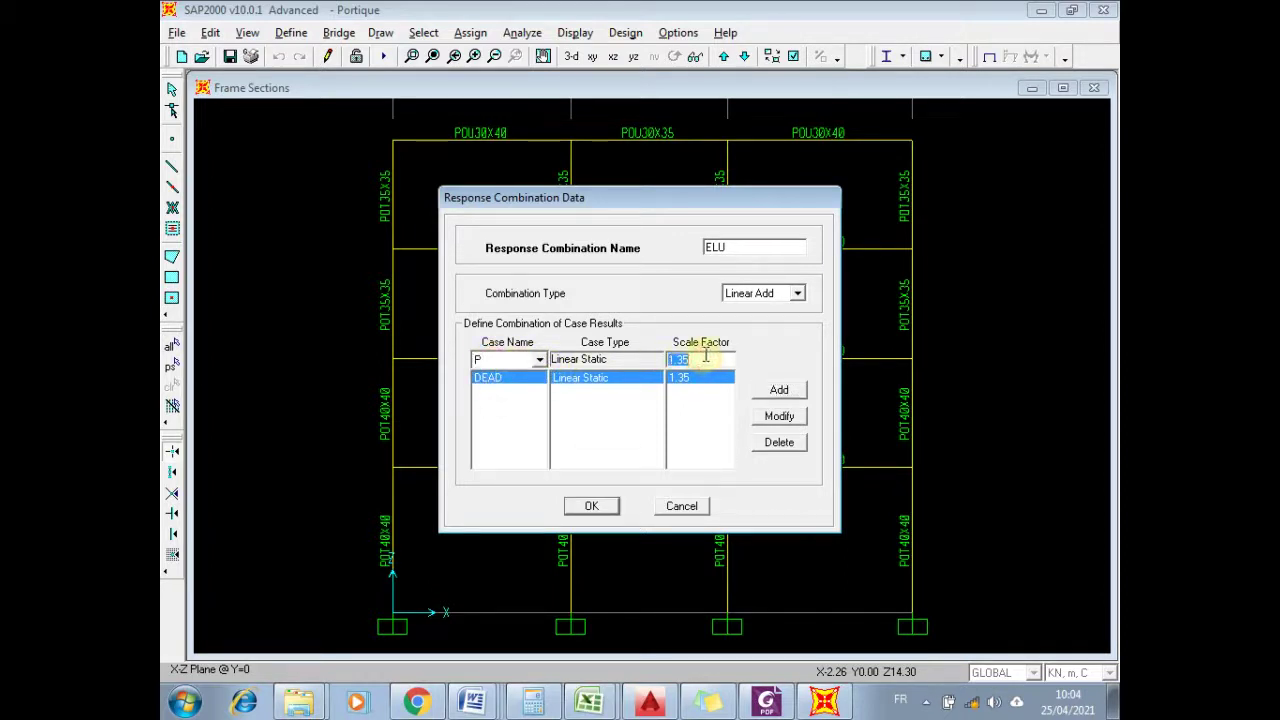
type("1.5")
left_click(779, 389)
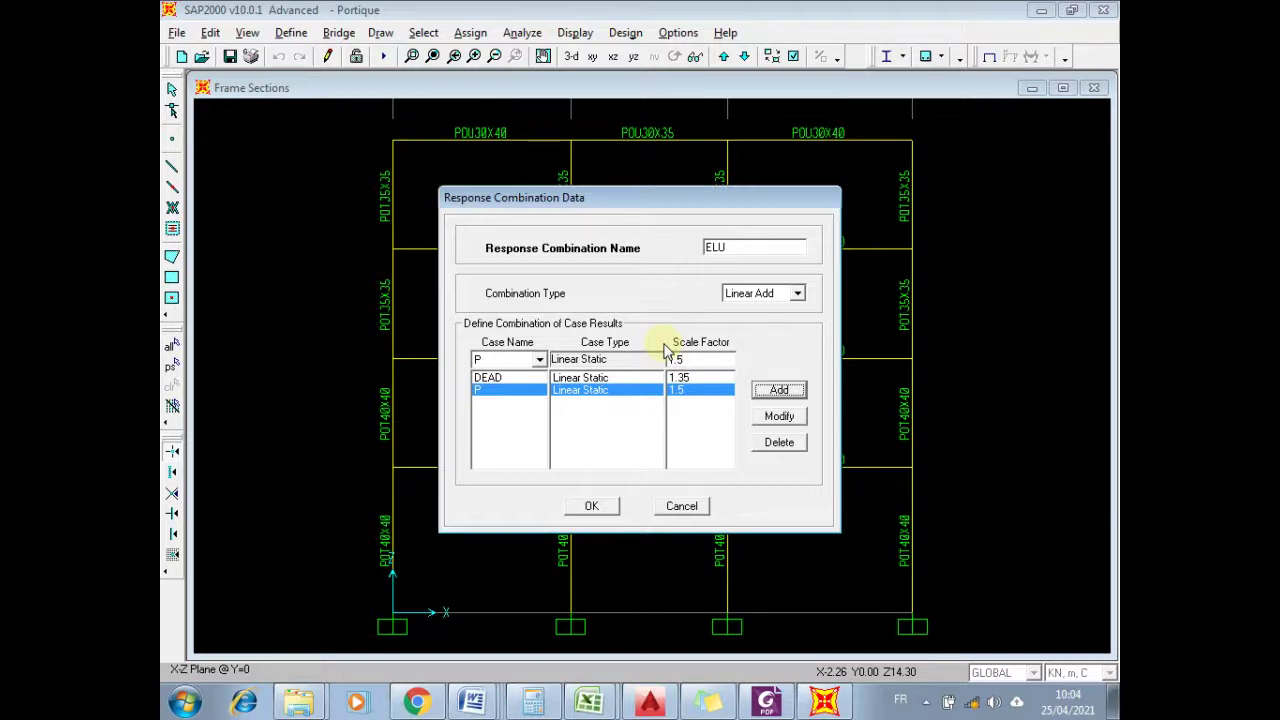
left_click(588, 506)
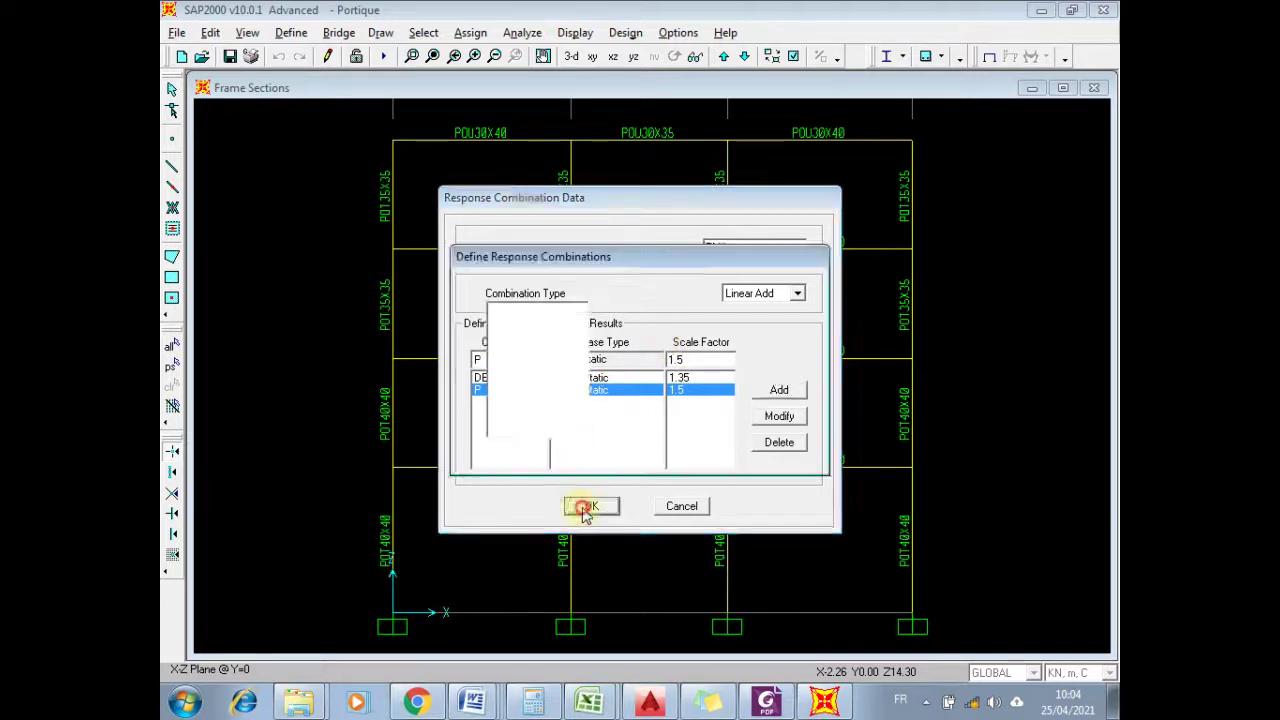
- Switch to the FICHE TP_N°2 document in Word and check the required load combinations under Données
left_click(495, 703)
left_click(463, 566)
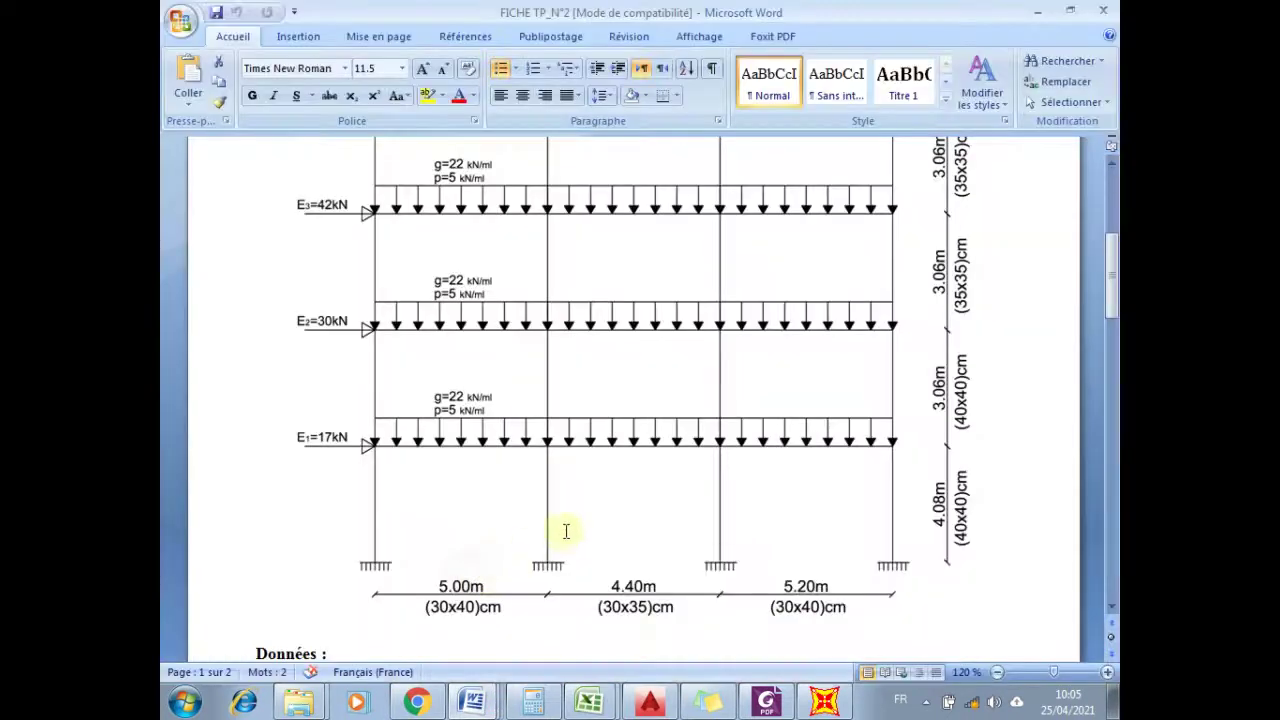
scroll(579, 510, "down", 2)
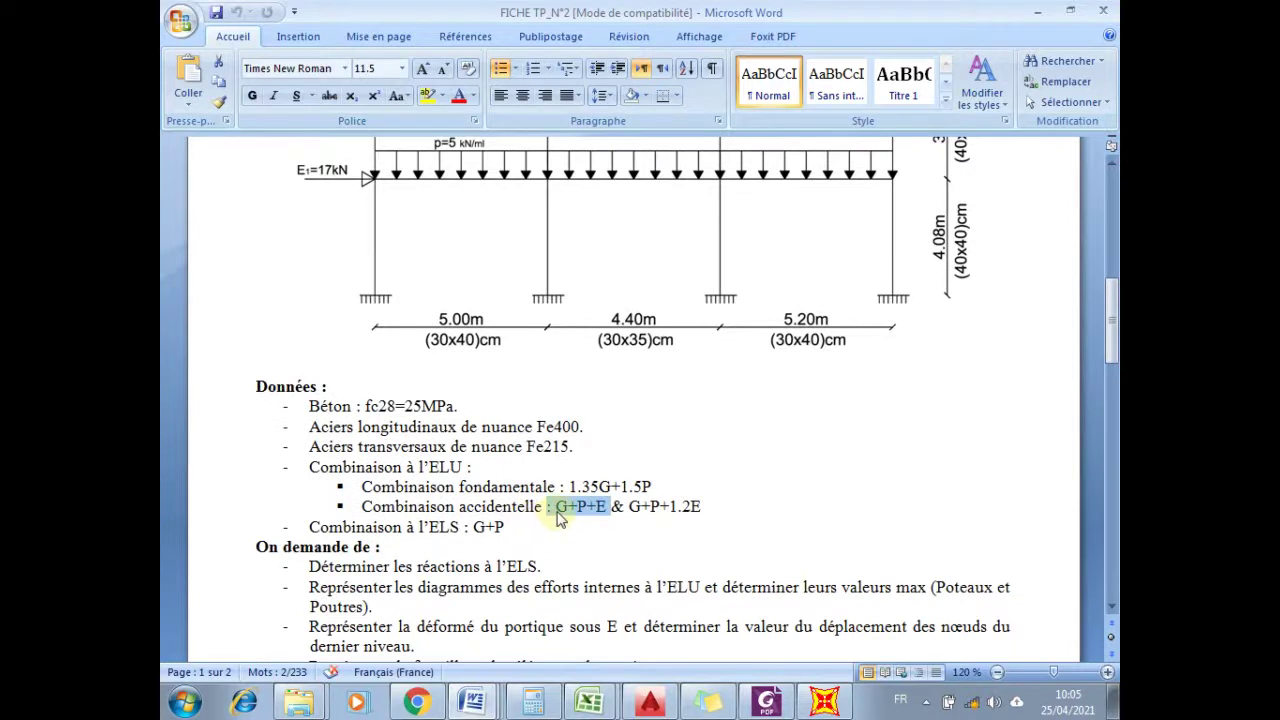
left_click(560, 510)
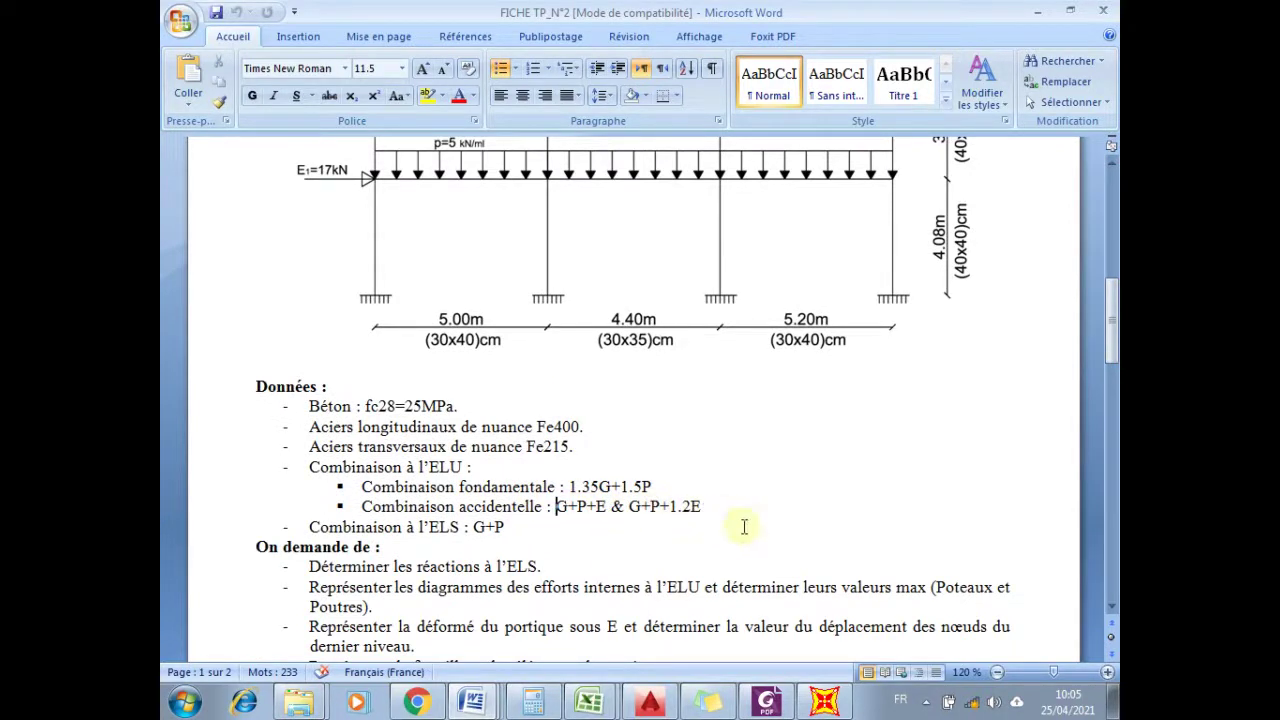
- Switch back to SAP2000, create a response combination named GPE and set its DEAD scale factor to 1
left_click(822, 705)
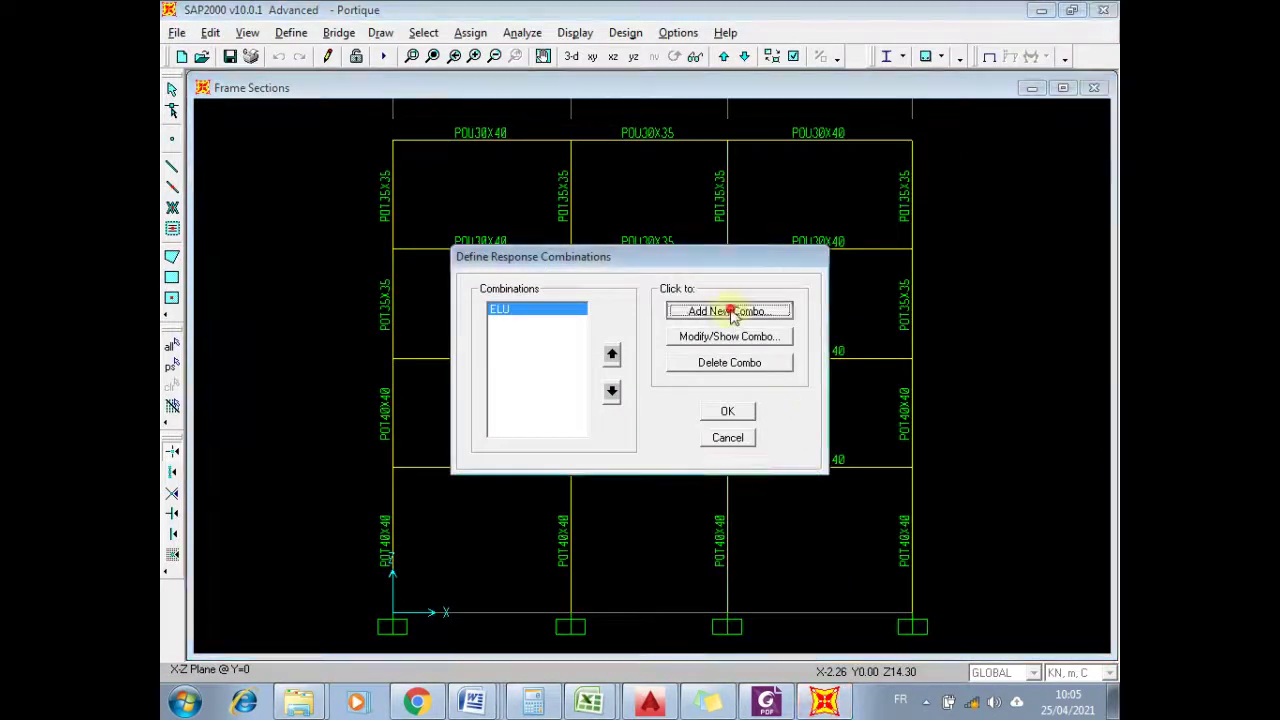
left_click(734, 310)
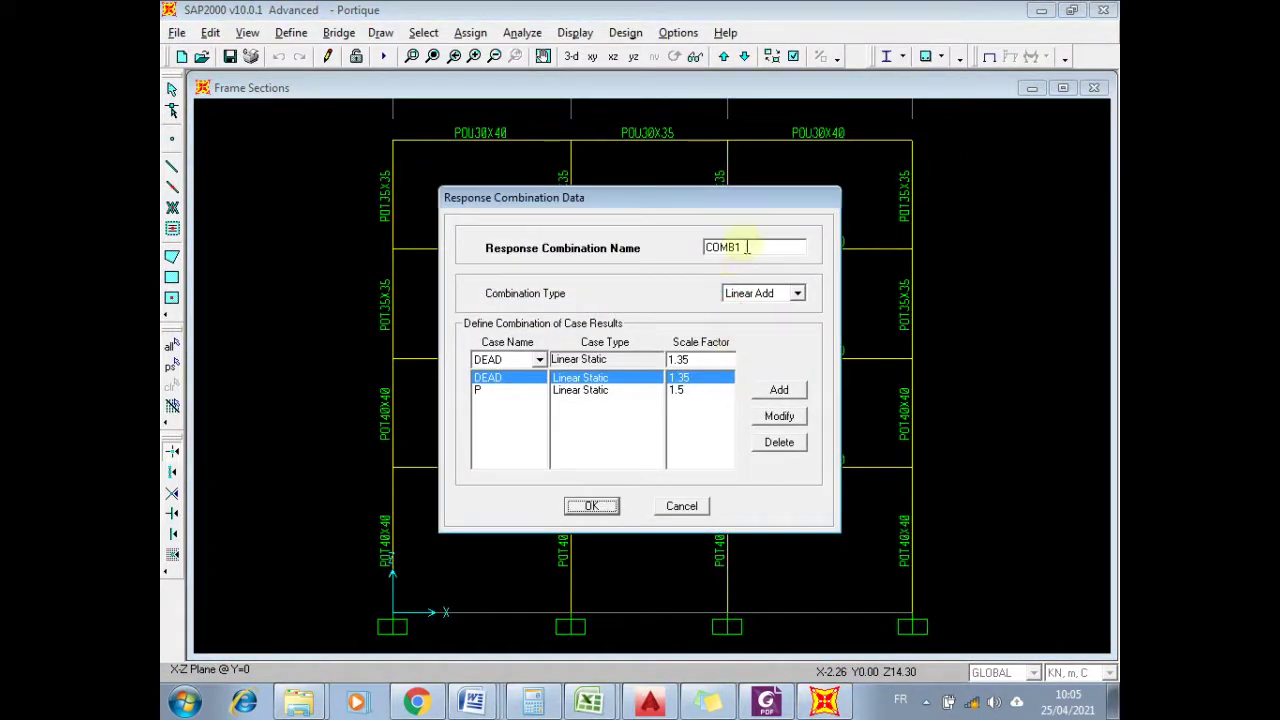
left_click_drag(745, 249, 614, 238)
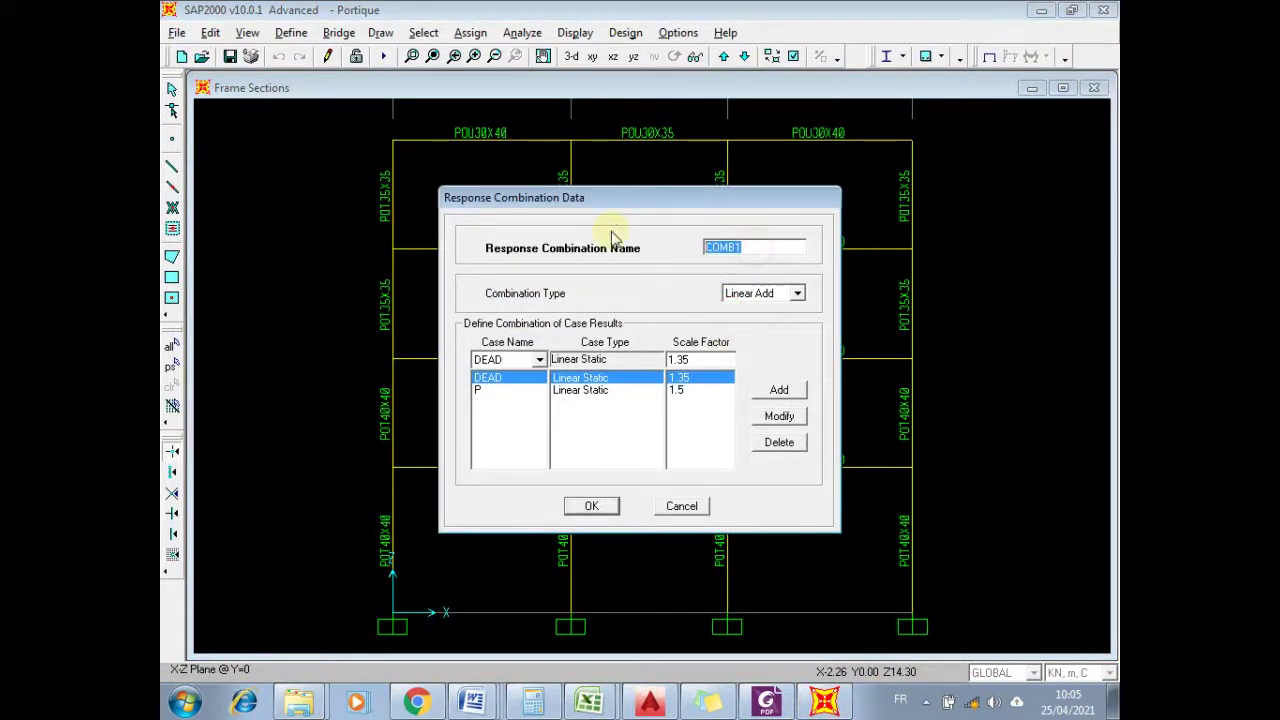
type("GPE")
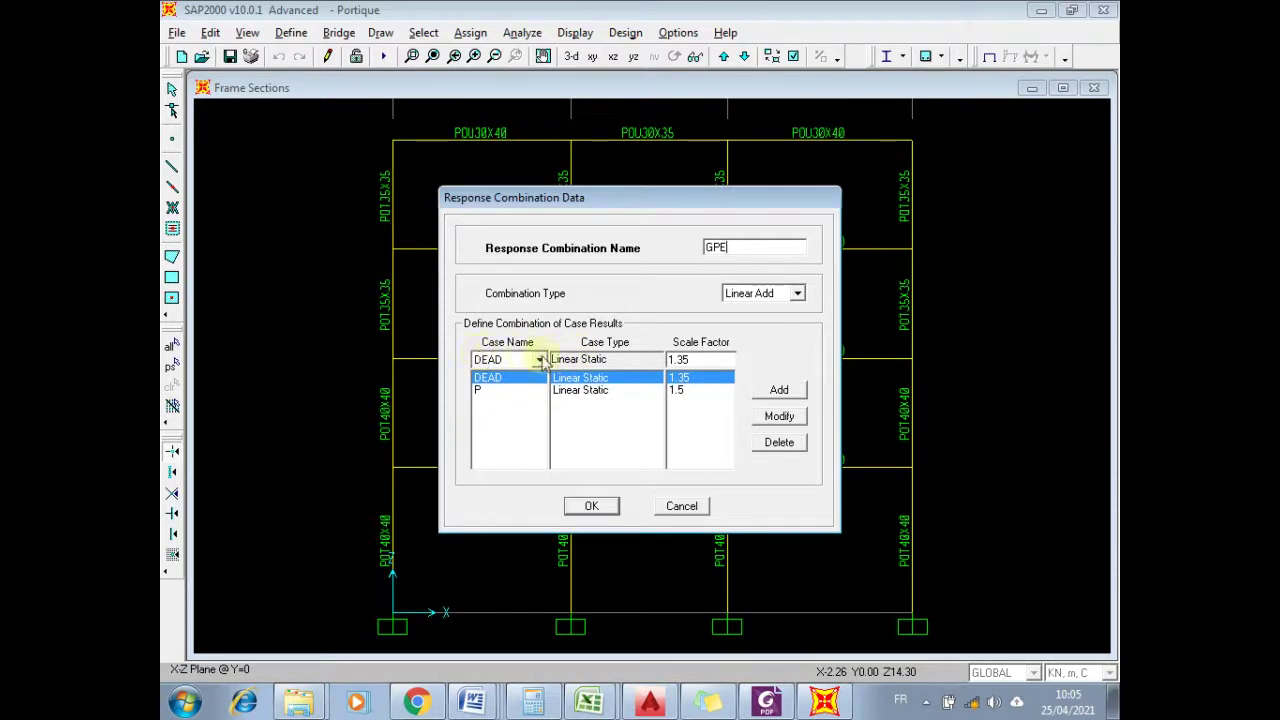
double_click(700, 360)
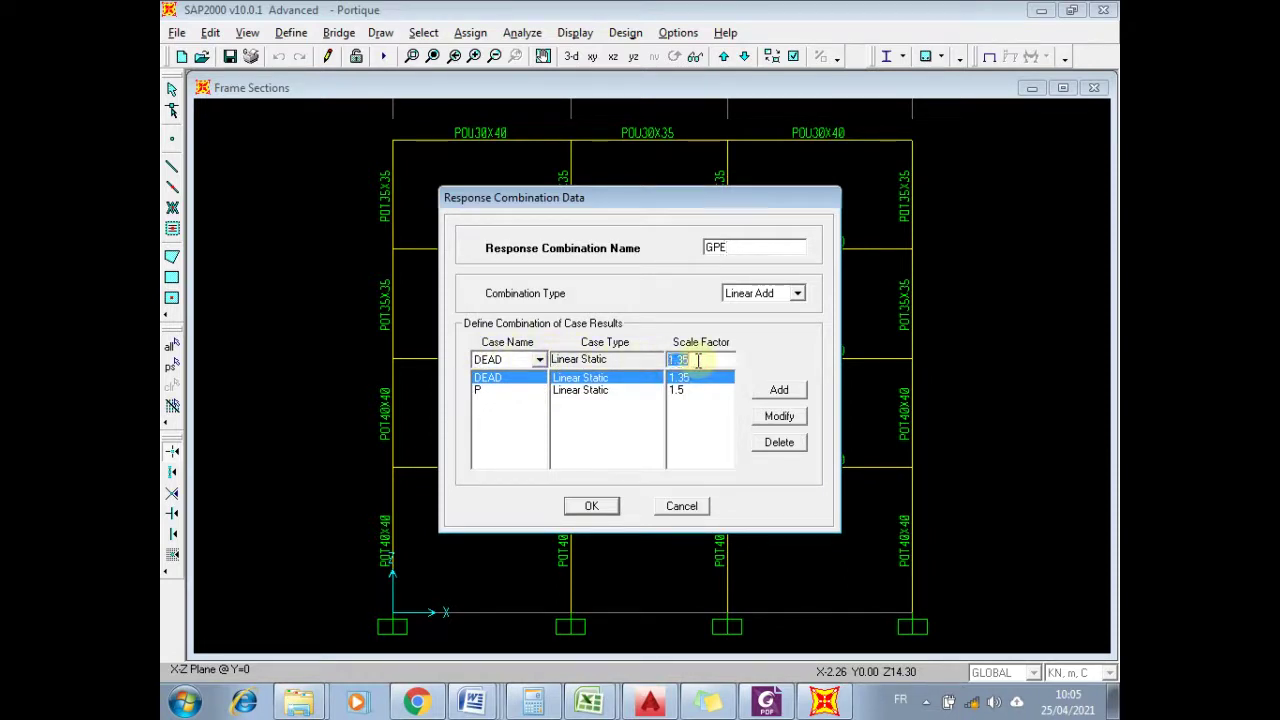
type("1")
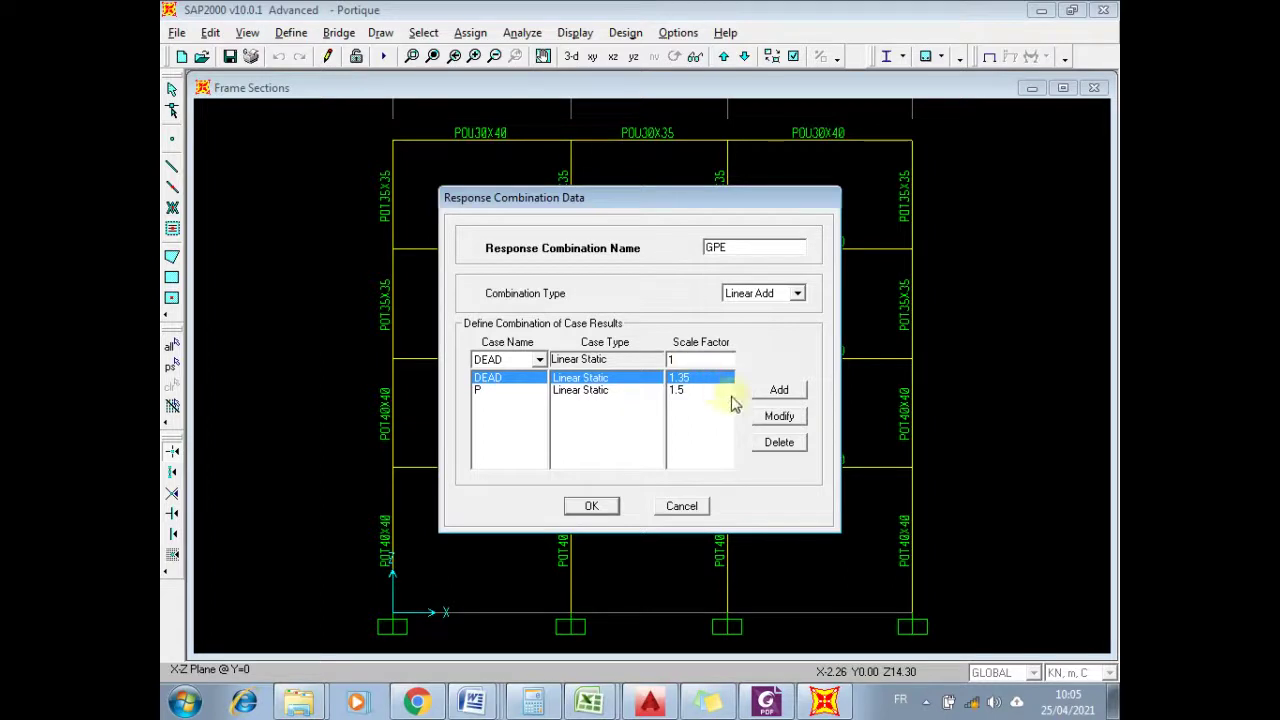
left_click(779, 416)
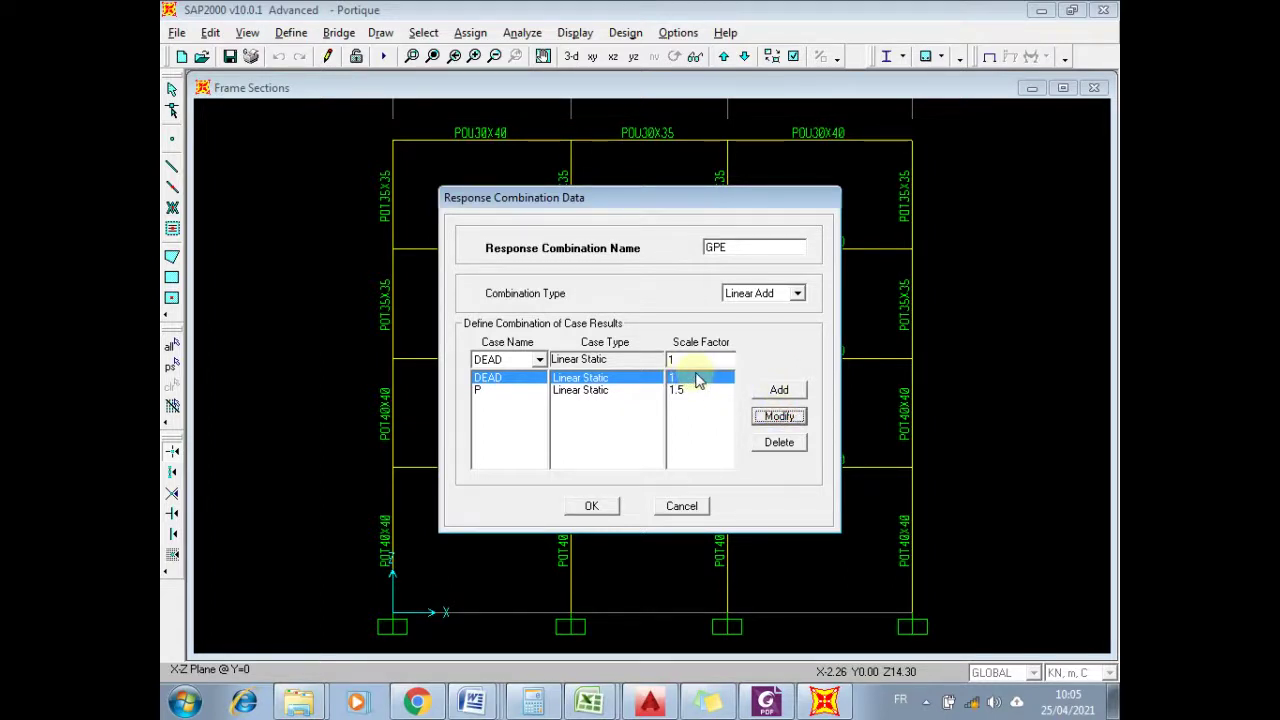
- Set the scale factor of case P in the GPE combination to 1
left_click(489, 391)
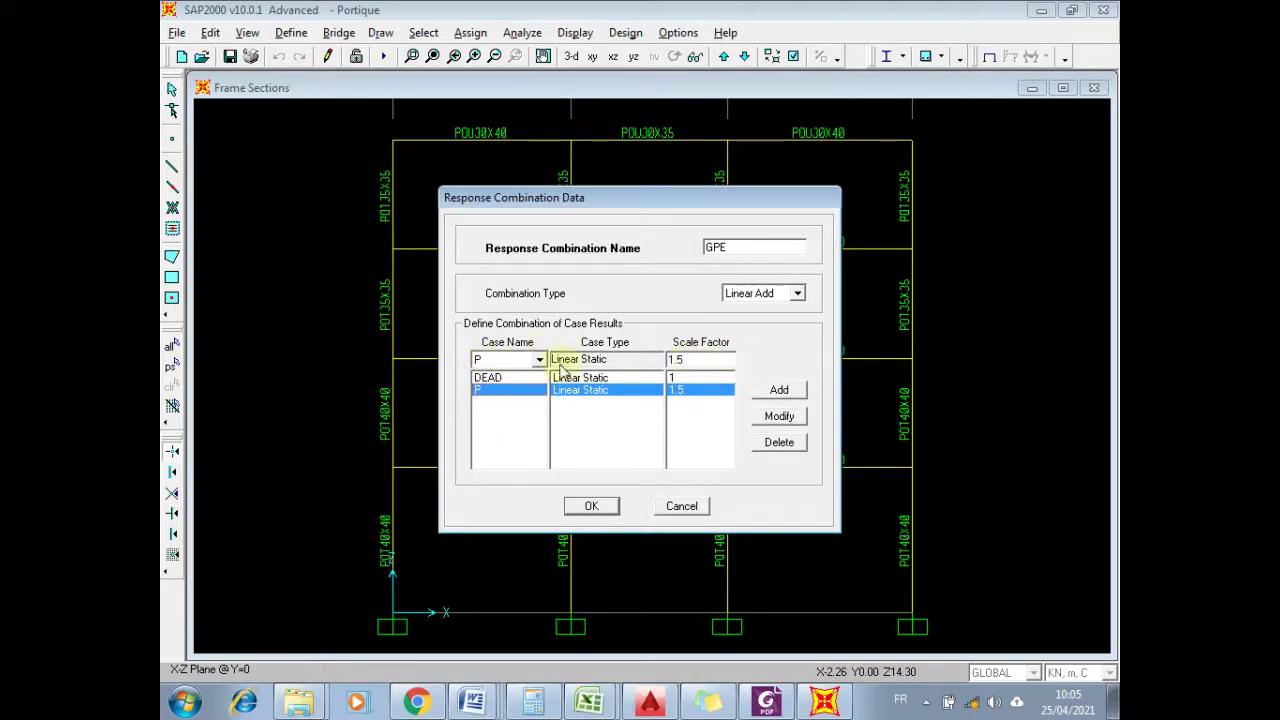
double_click(678, 359)
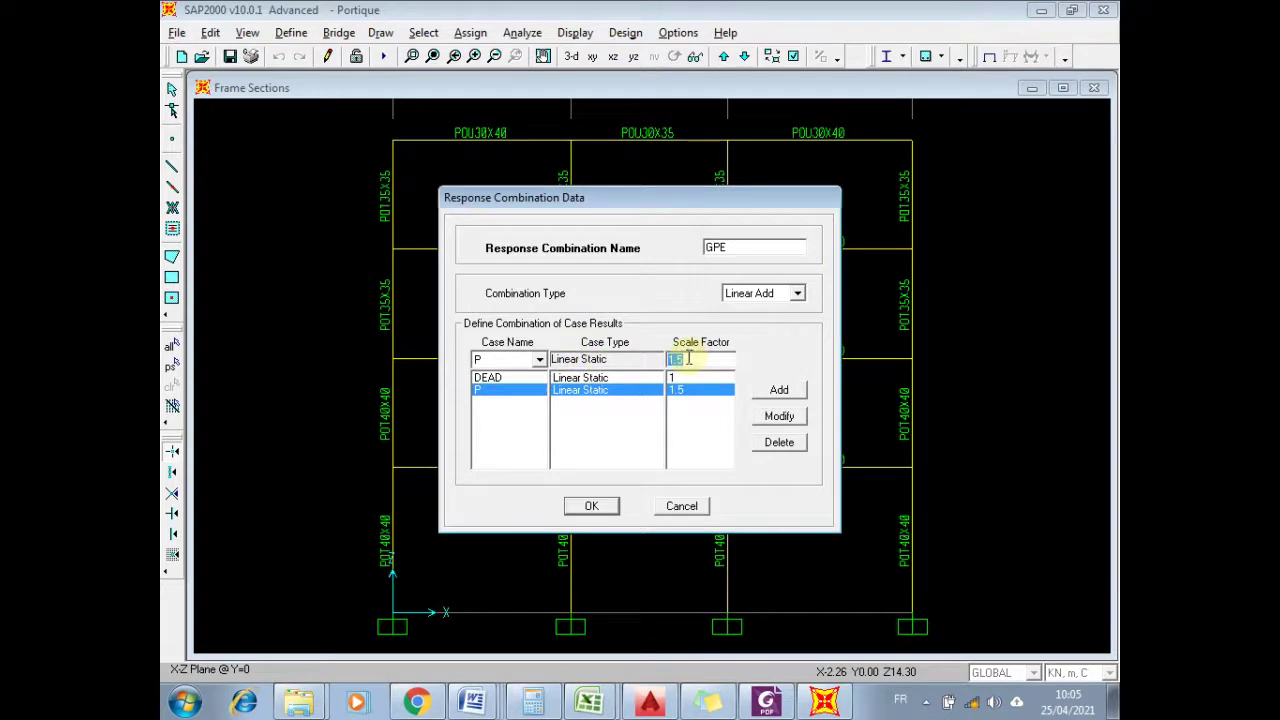
type("1")
left_click(779, 416)
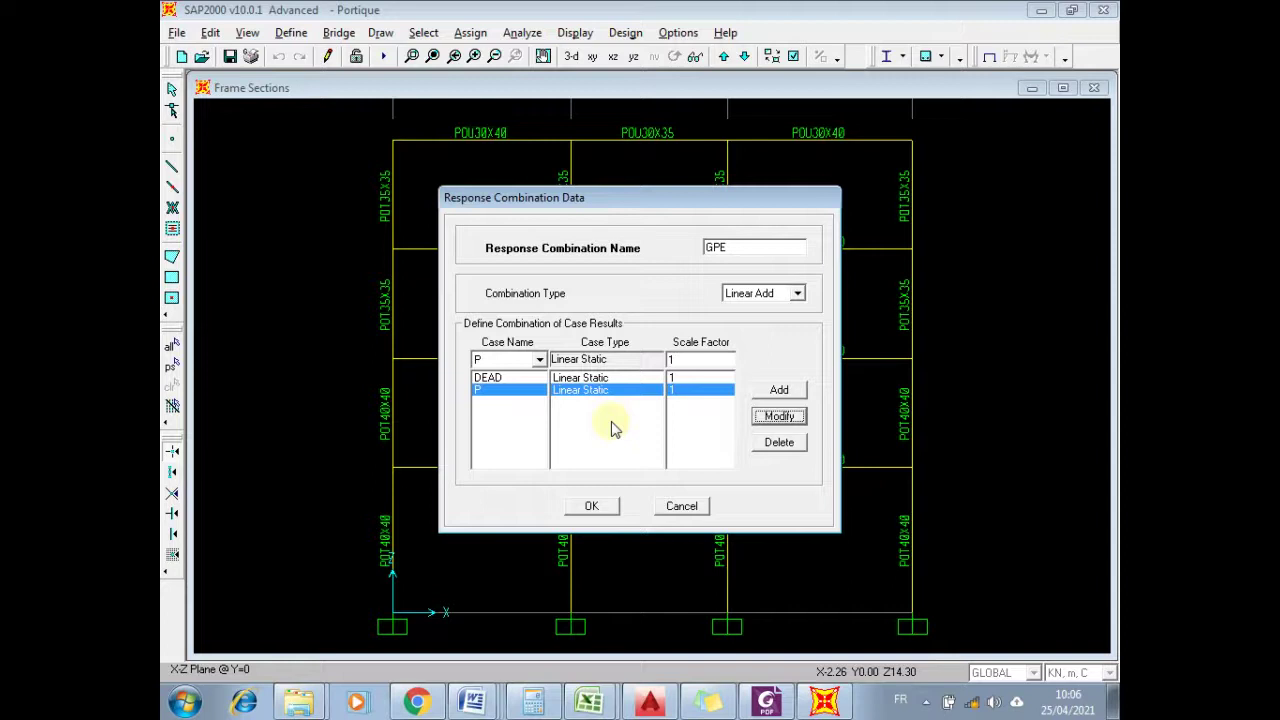
- Add case E with a scale factor of 1 to the GPE combination and accept the combination
left_click(510, 360)
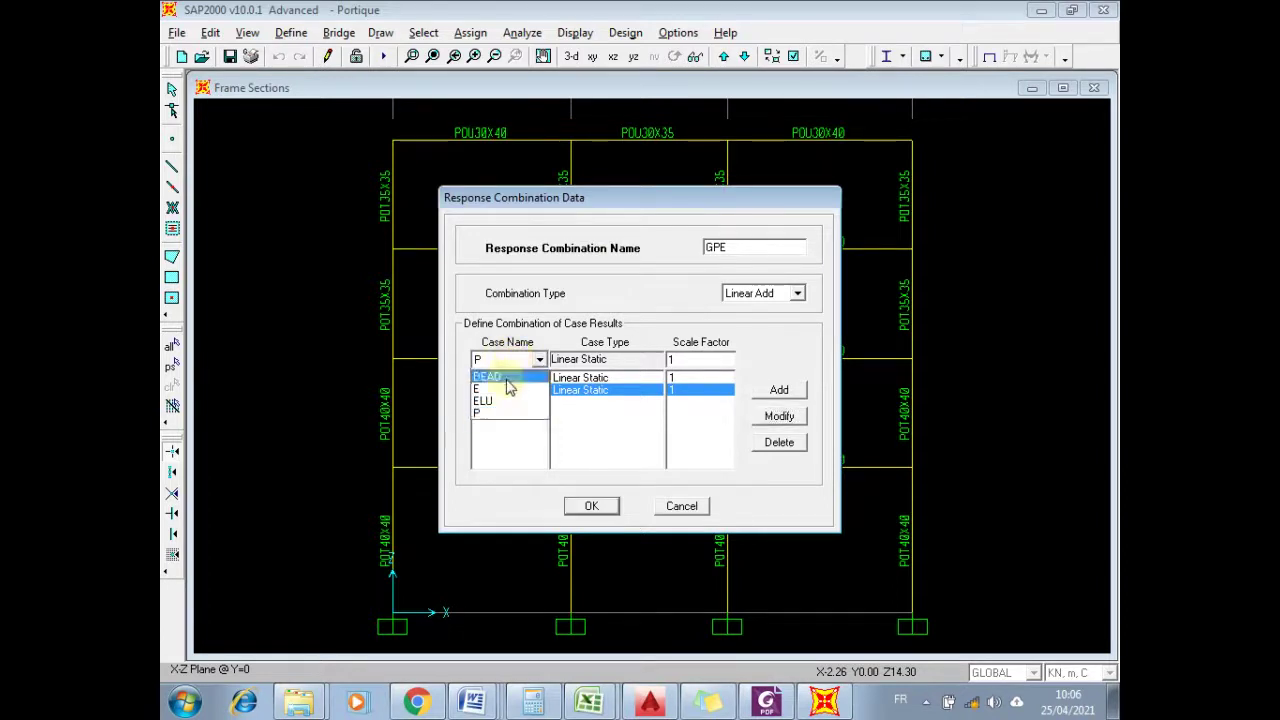
left_click(500, 388)
left_click(692, 359)
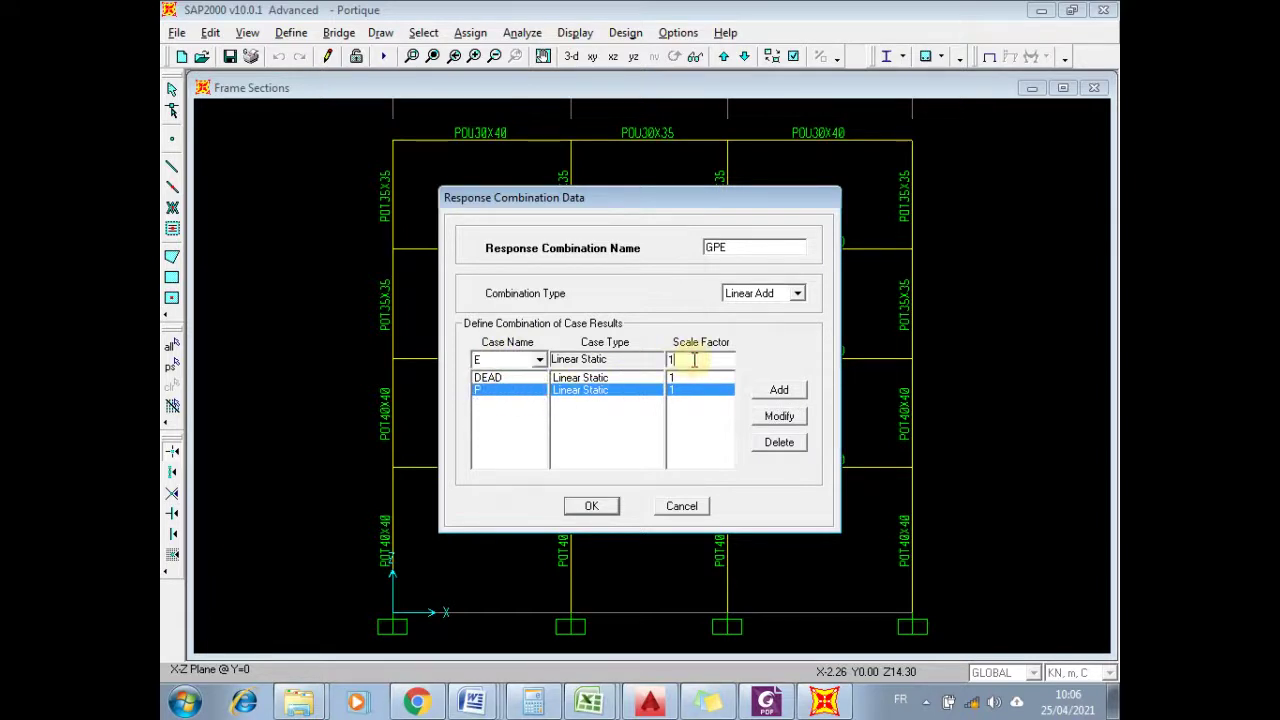
left_click(777, 391)
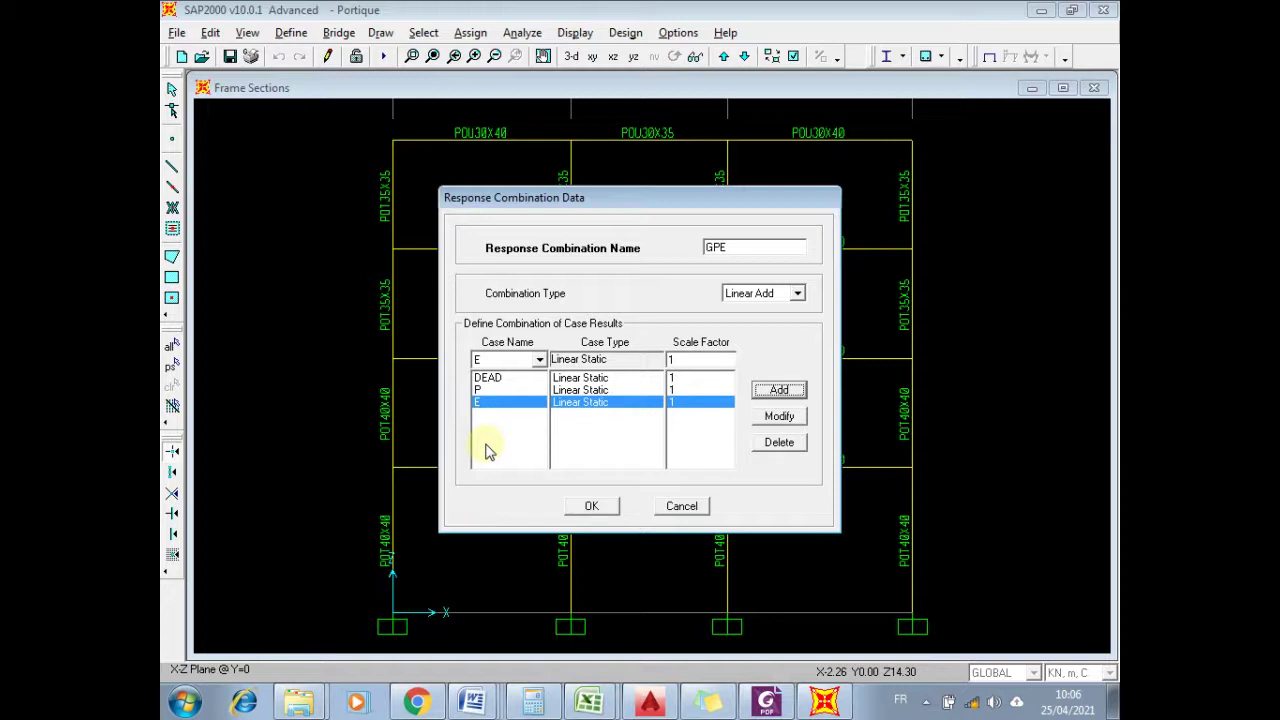
left_click(592, 507)
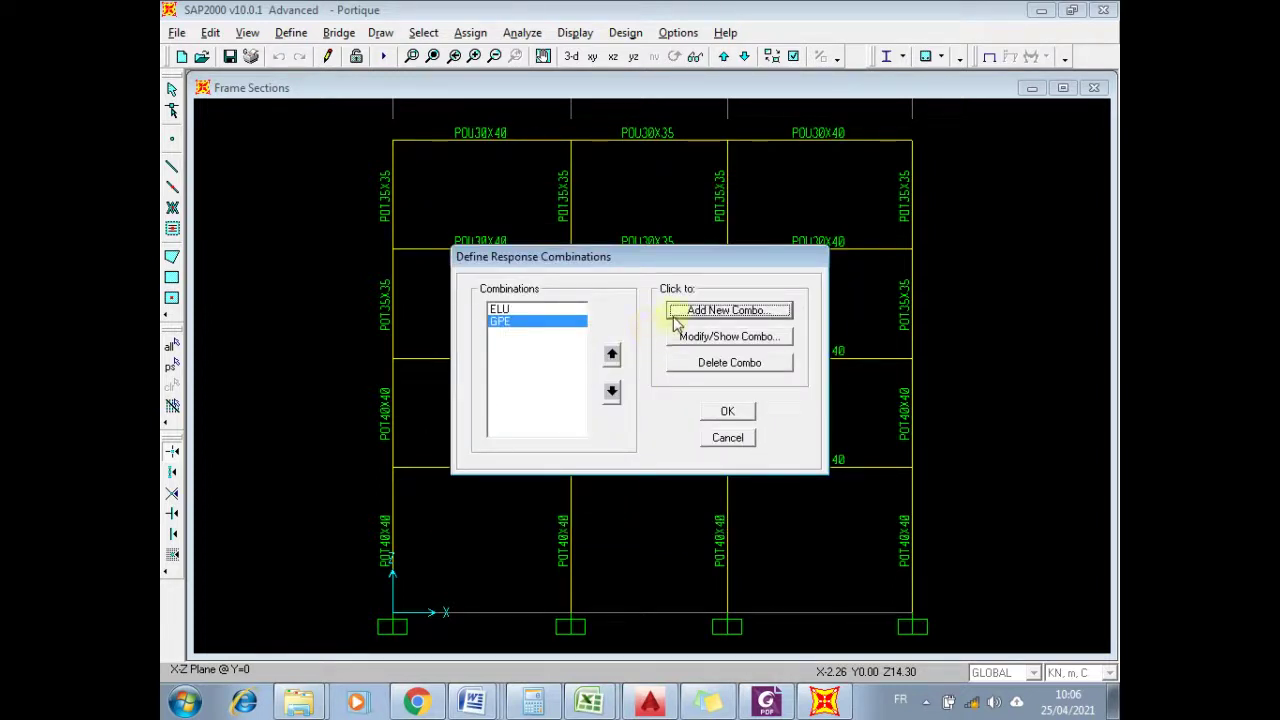
- Create another linear-add response combination named GP12E, keeping the cases DEAD, P and E
left_click(713, 312)
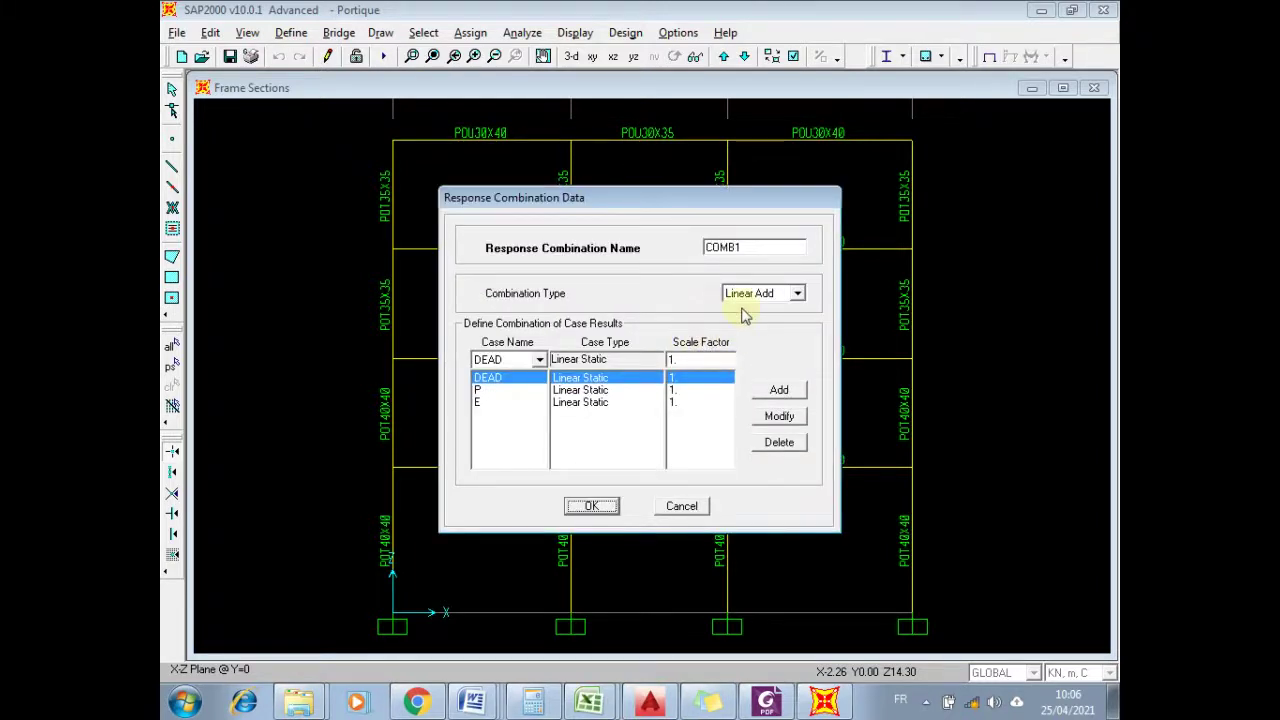
double_click(746, 247)
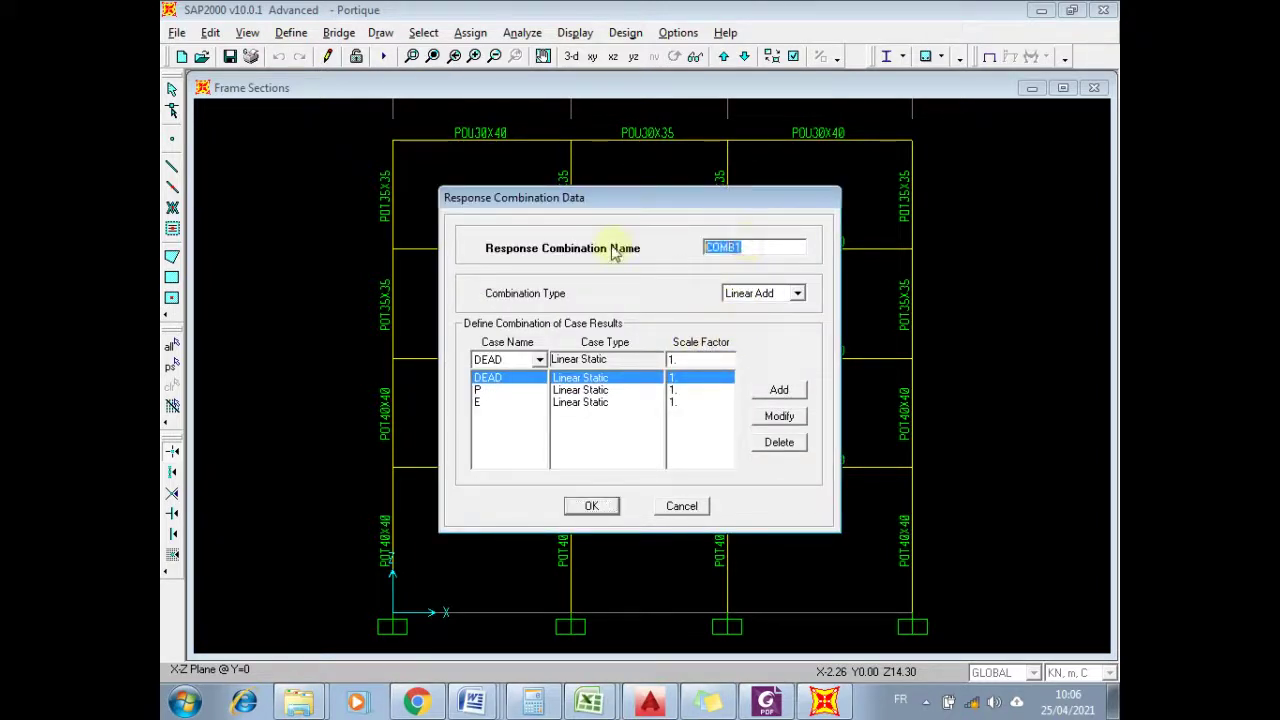
type("GP")
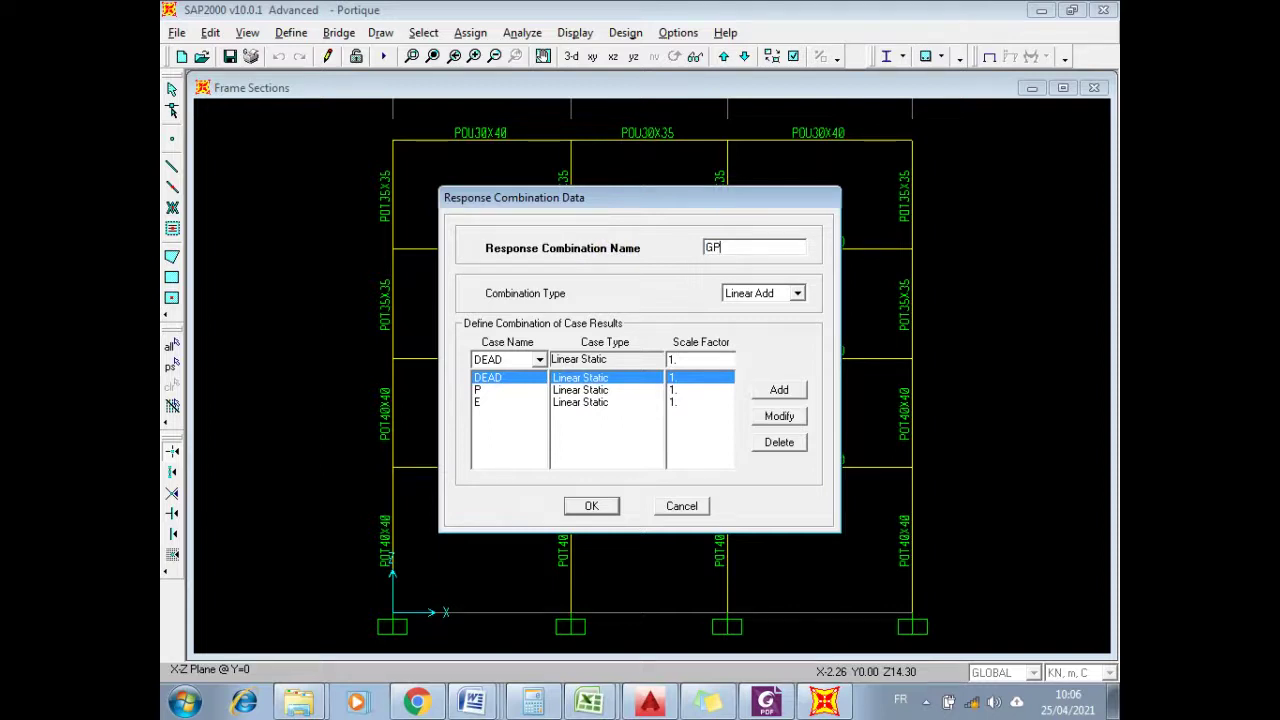
type("12E")
- Set the scale factor of case E in the GP12E combination to 1.2 and accept the combination
left_click(482, 390)
left_click(510, 402)
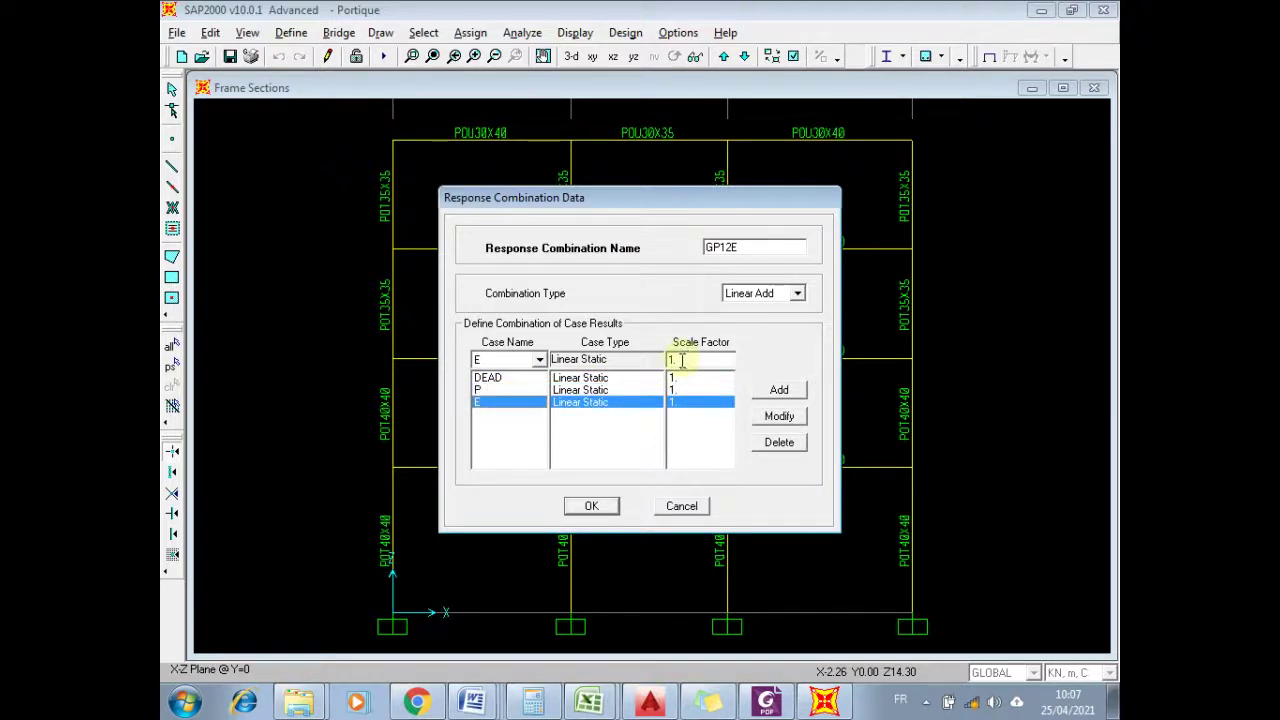
left_click(682, 405)
left_click(779, 416)
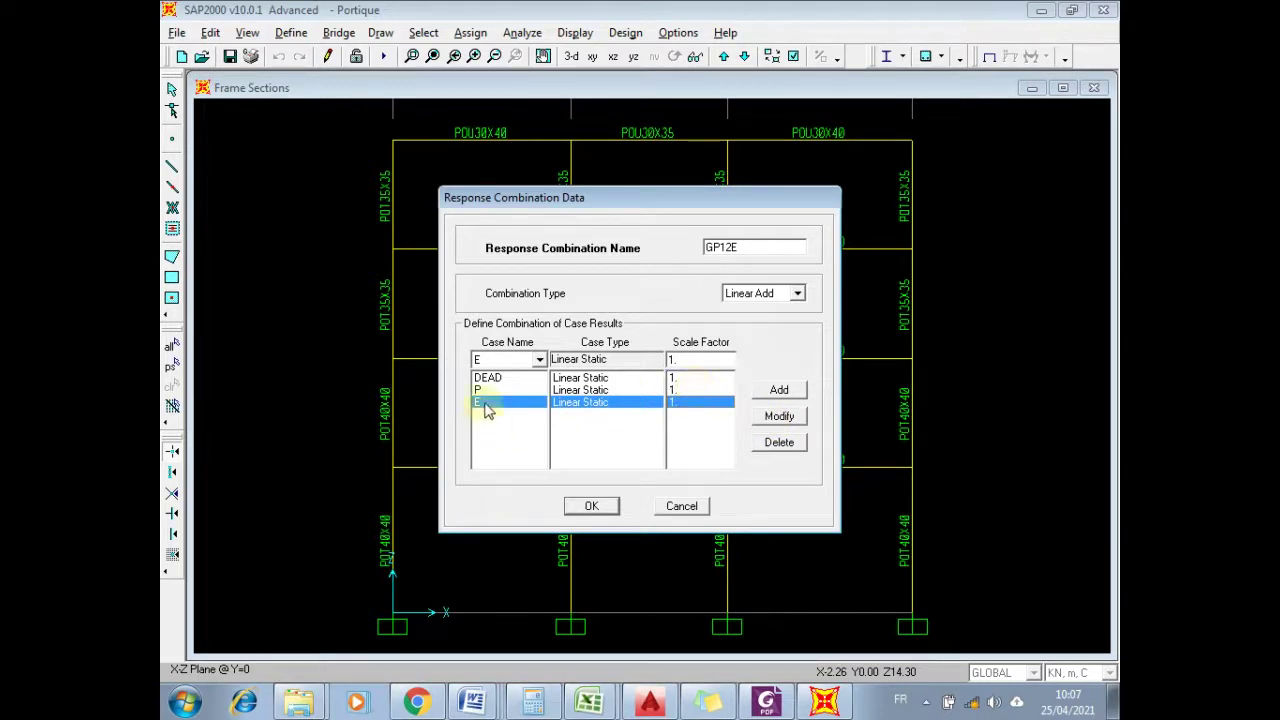
left_click(689, 359)
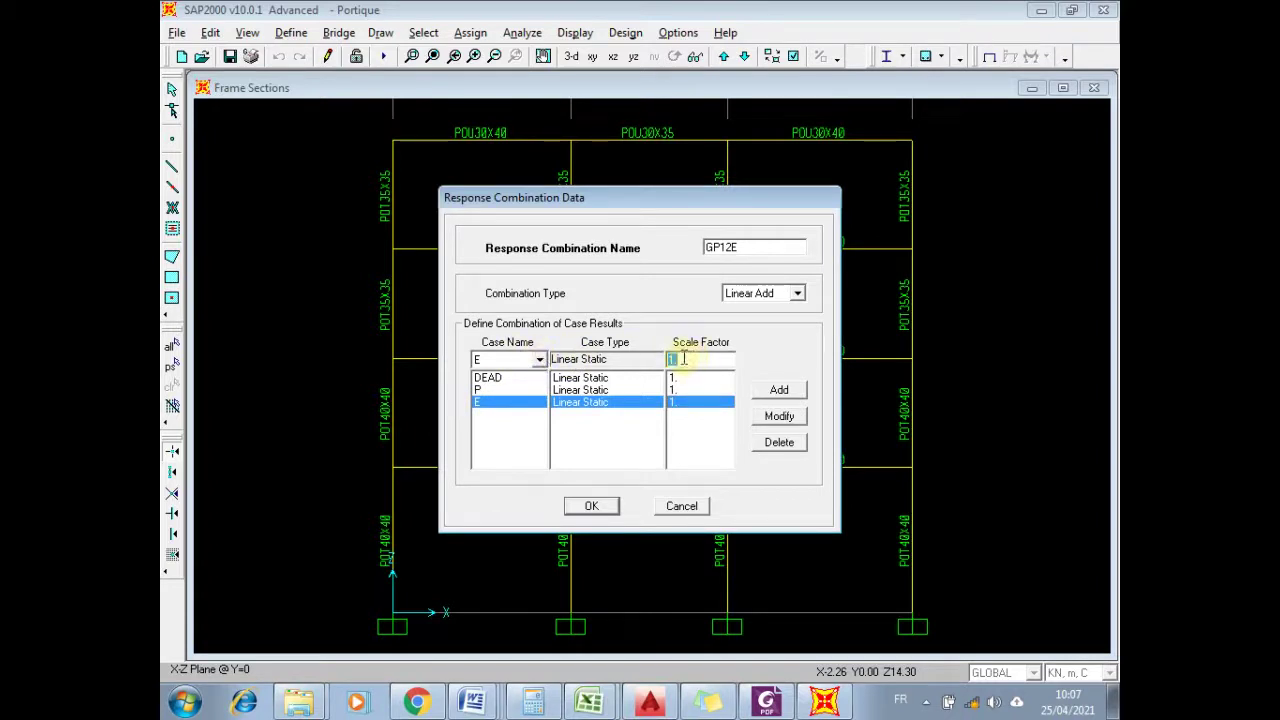
type("2")
left_click(779, 416)
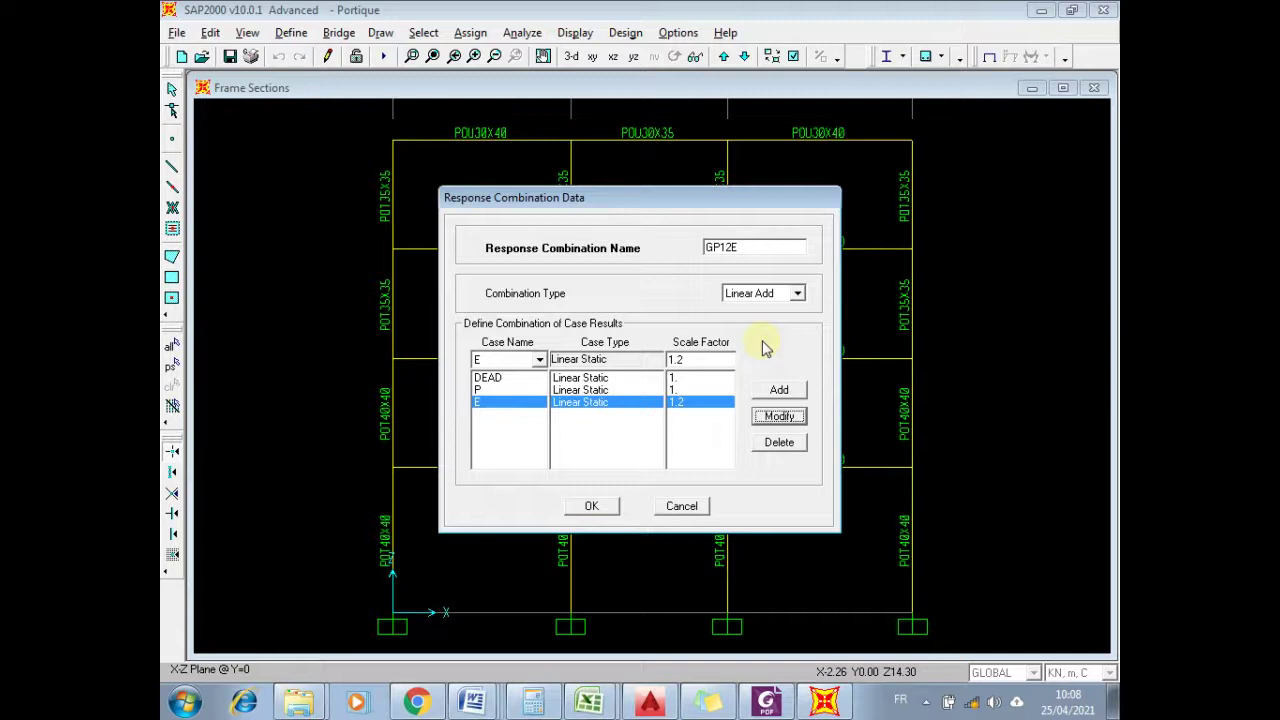
left_click(603, 506)
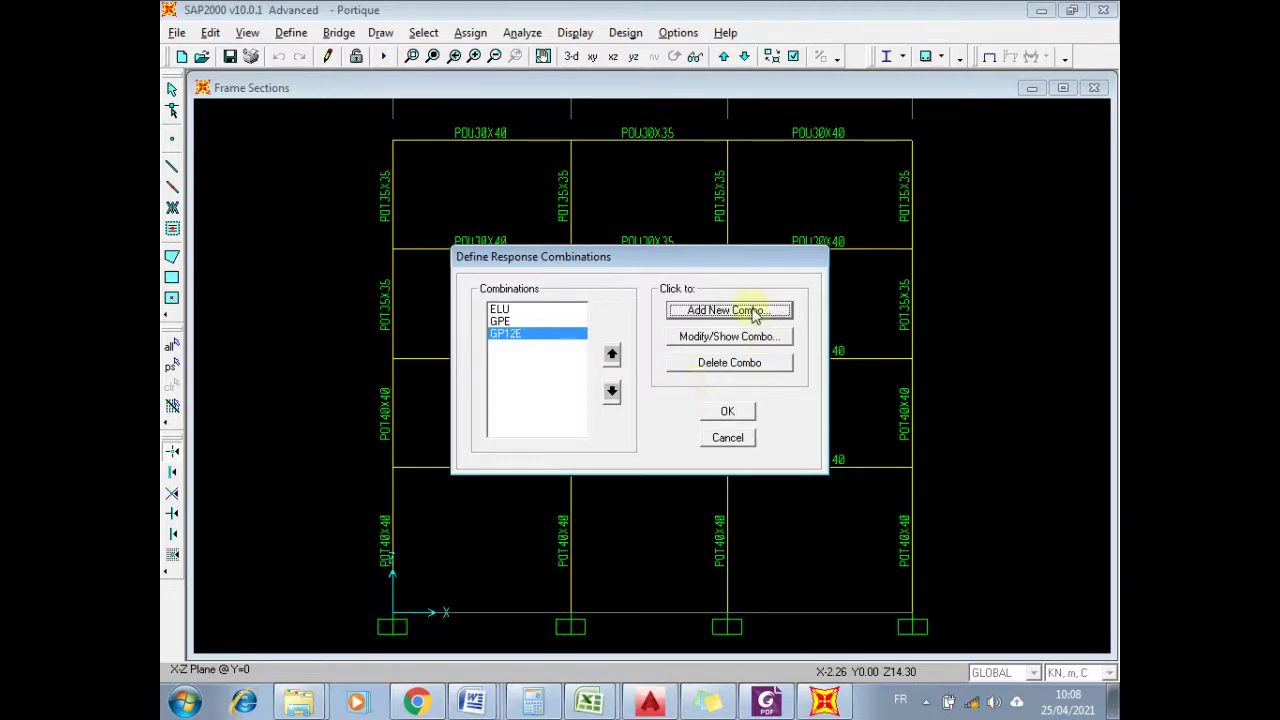
- Create a response combination named ELS, remove case E from it, and accept the combination definitions
left_click(720, 311)
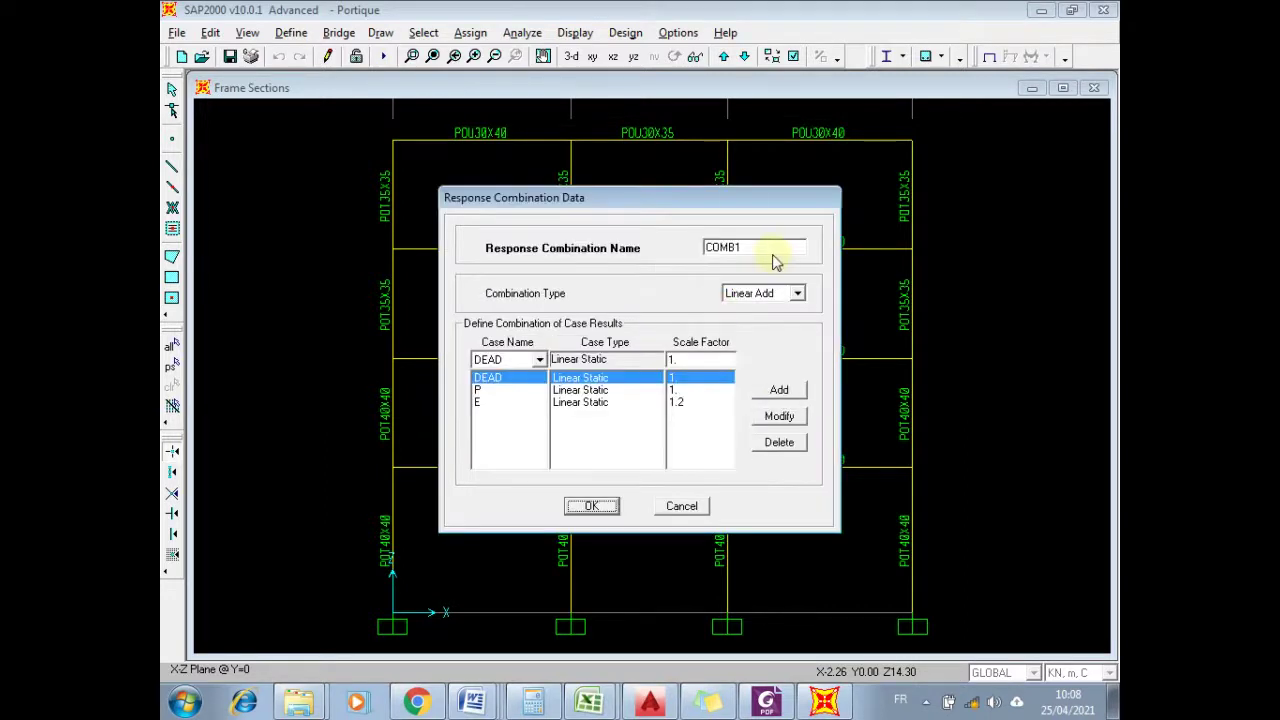
type("ELS")
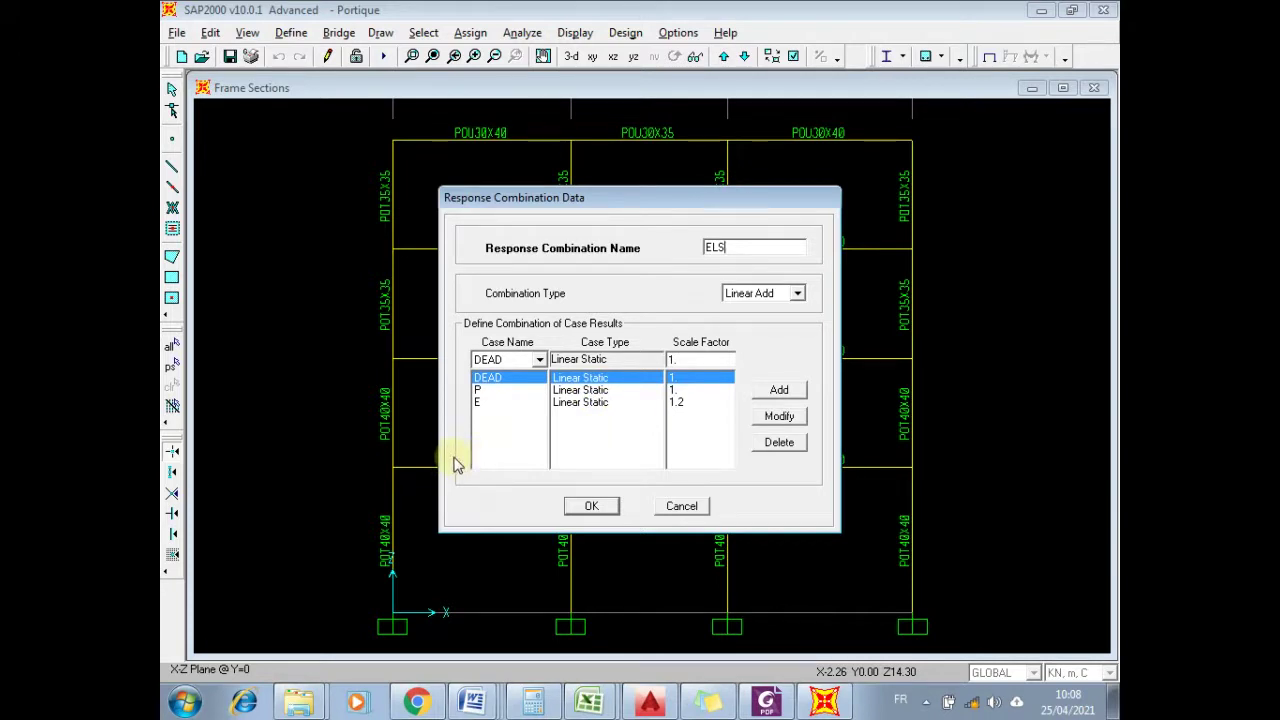
left_click(482, 402)
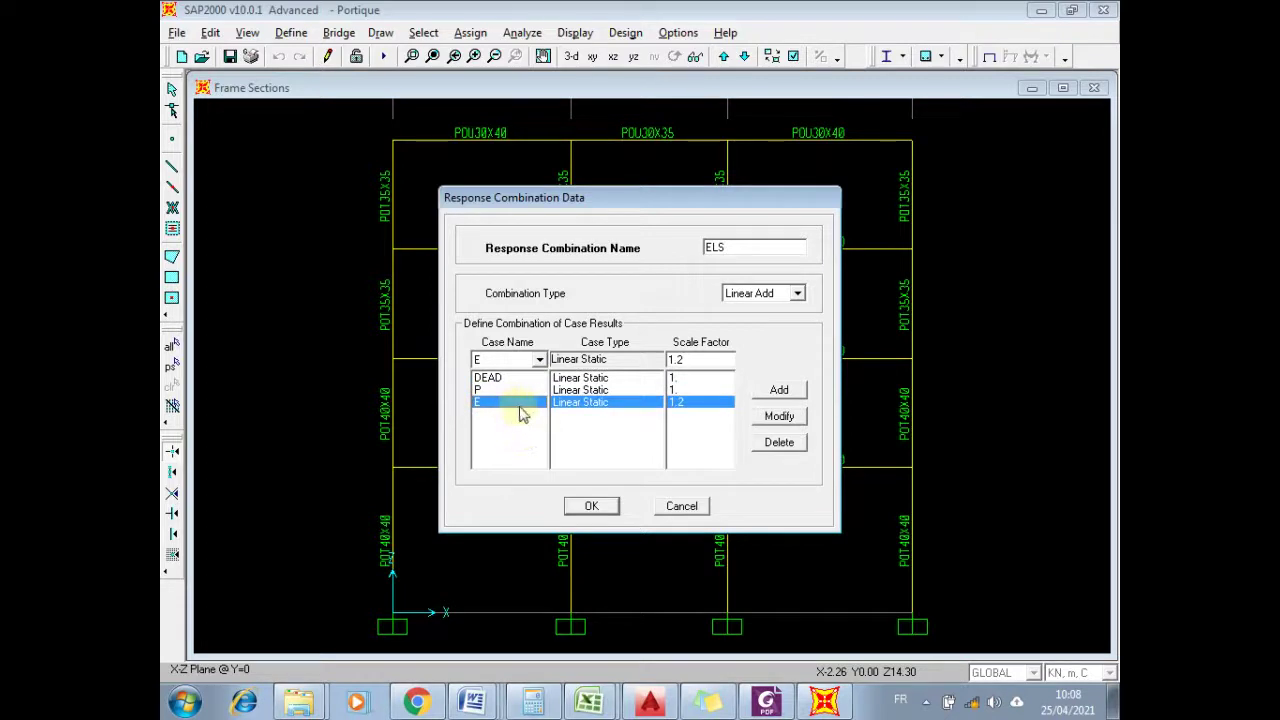
left_click(779, 443)
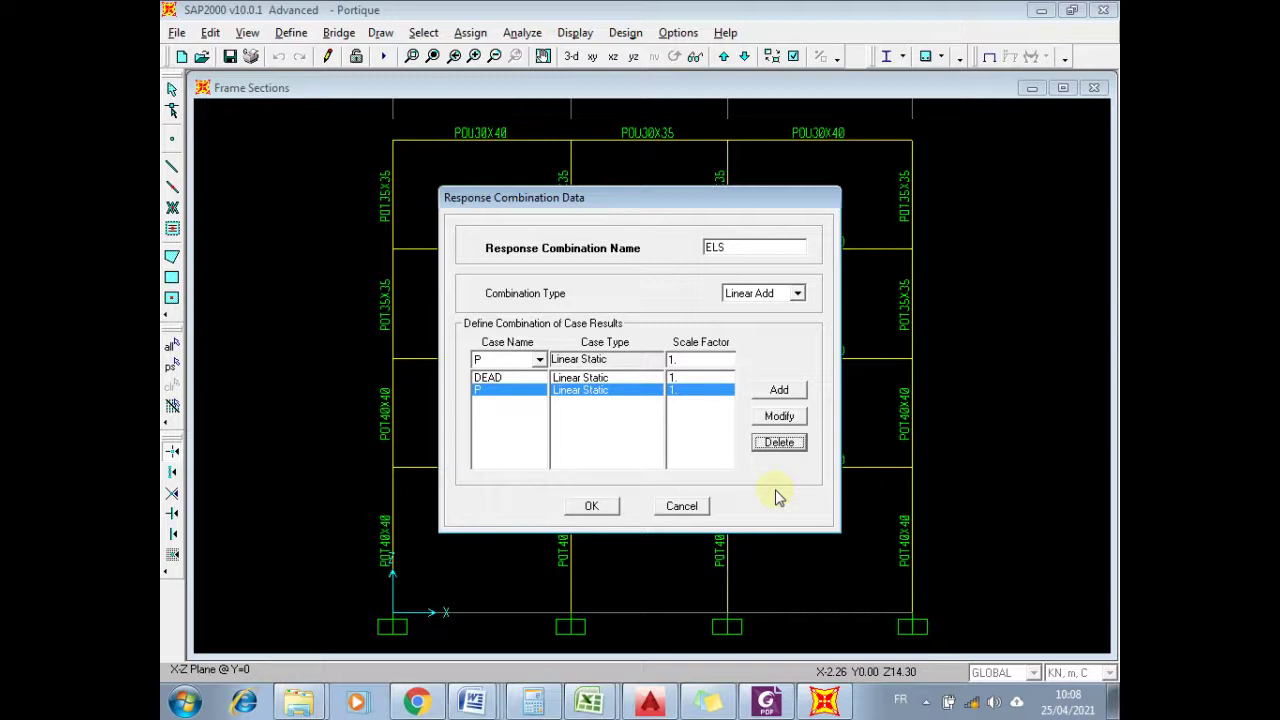
left_click(590, 506)
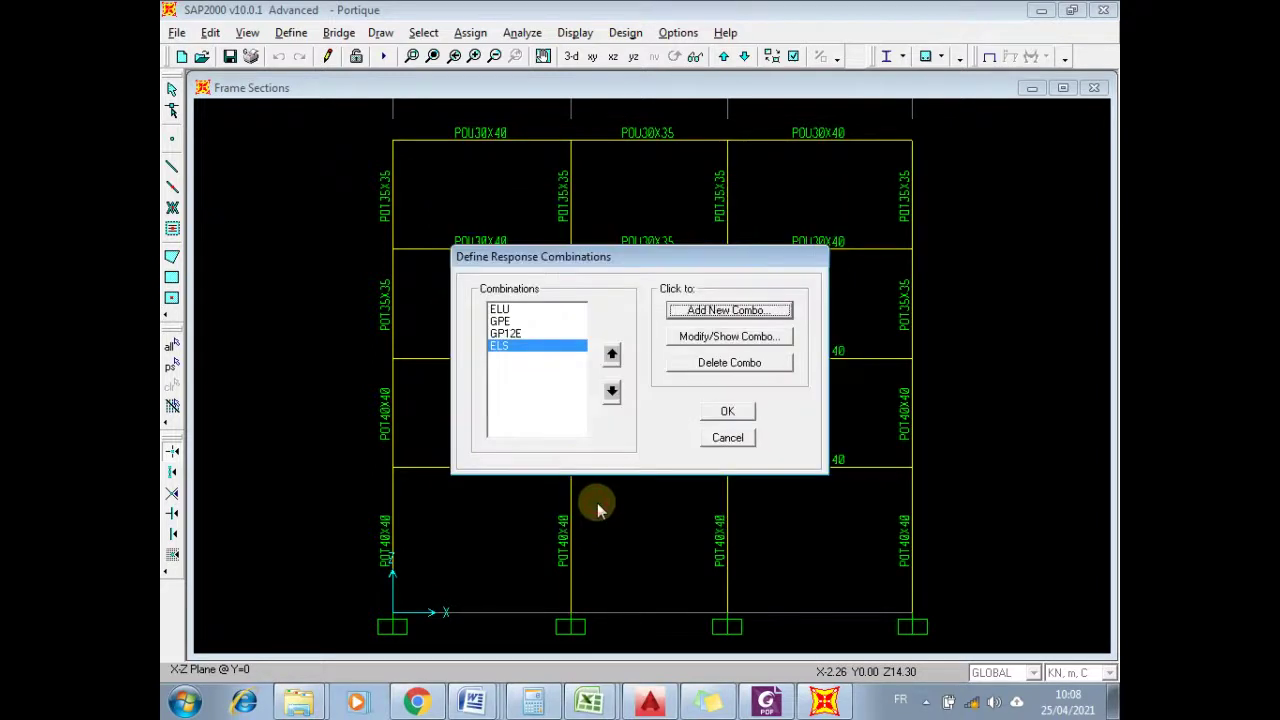
left_click(728, 412)
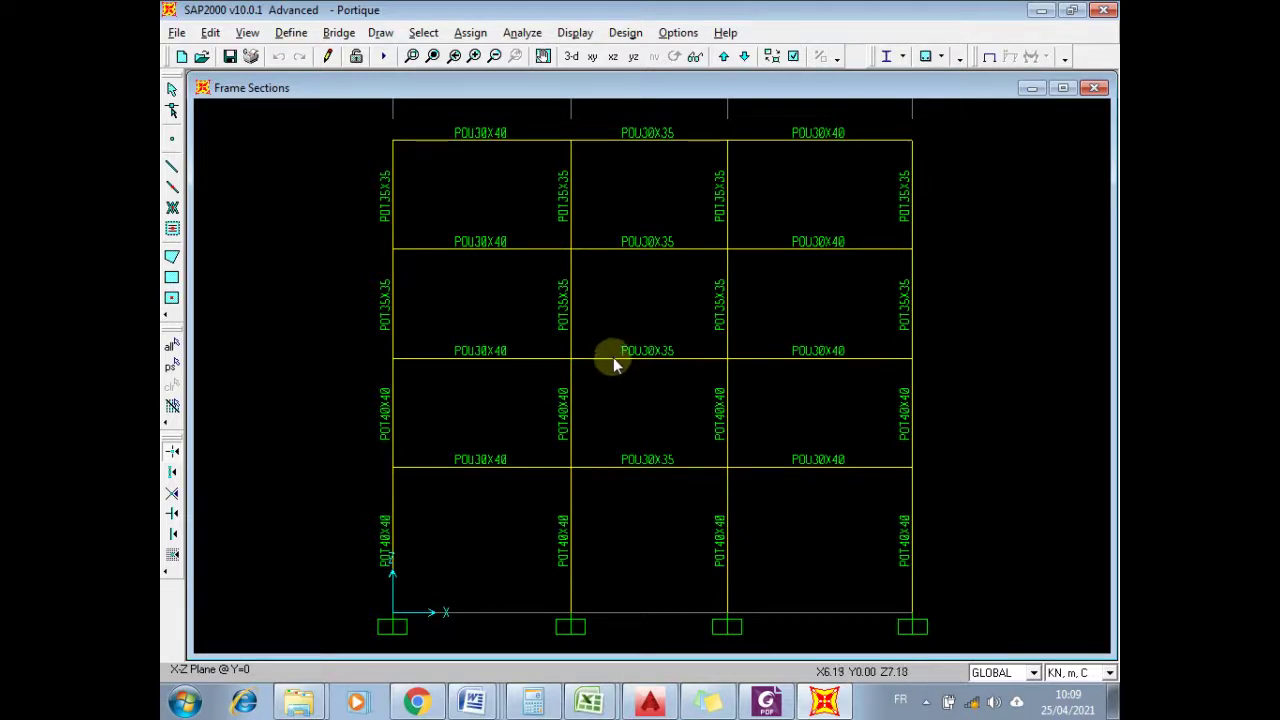
left_click(488, 467)
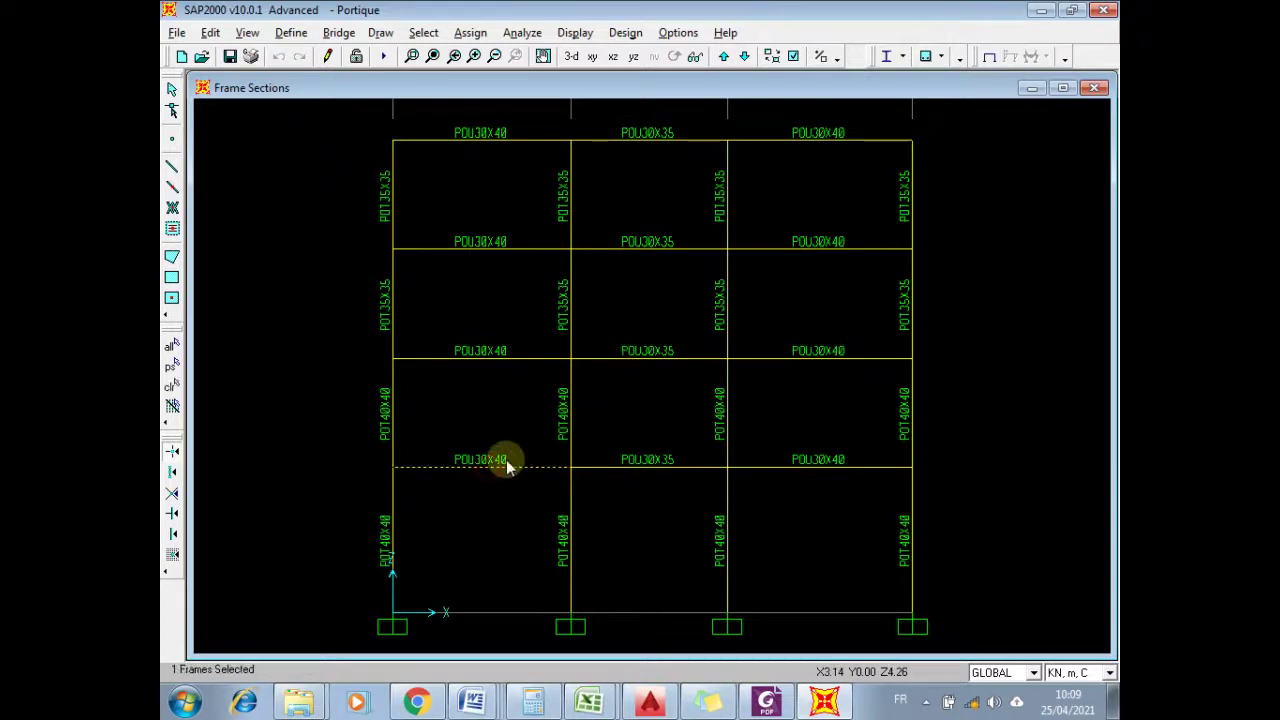
left_click(625, 467)
left_click(786, 467)
left_click(808, 358)
left_click(172, 387)
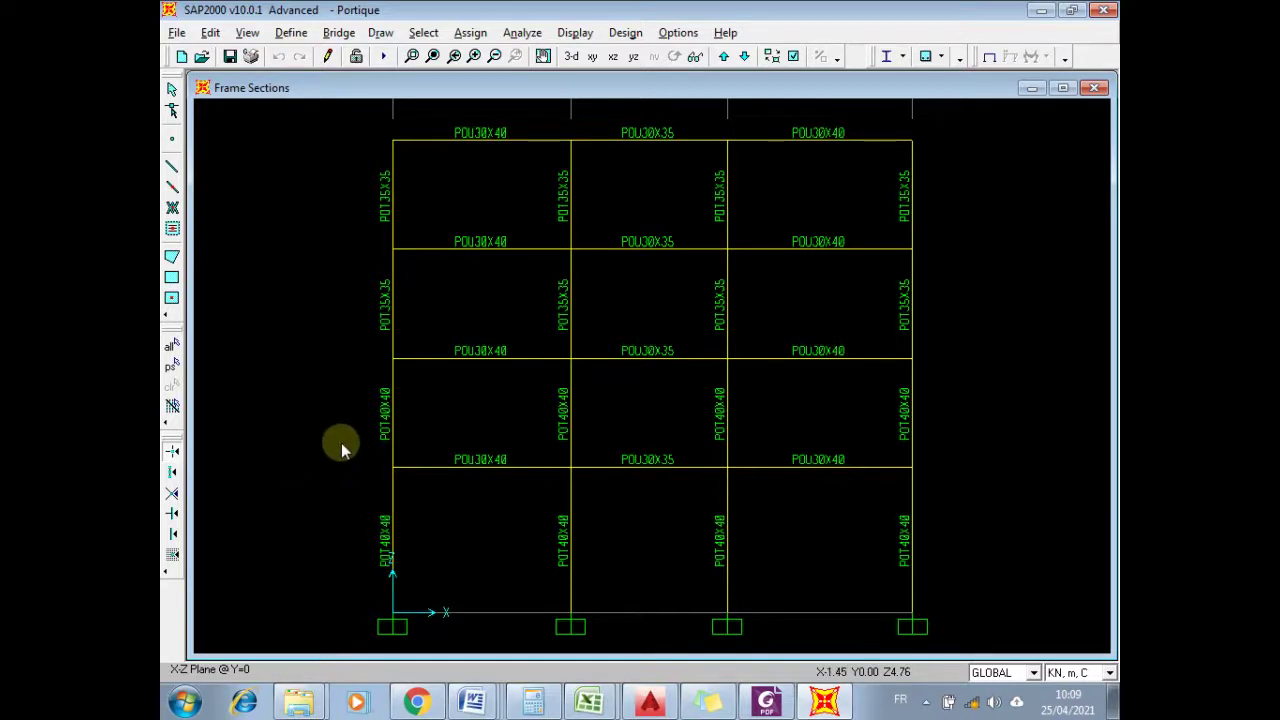
left_click_drag(342, 439, 984, 515)
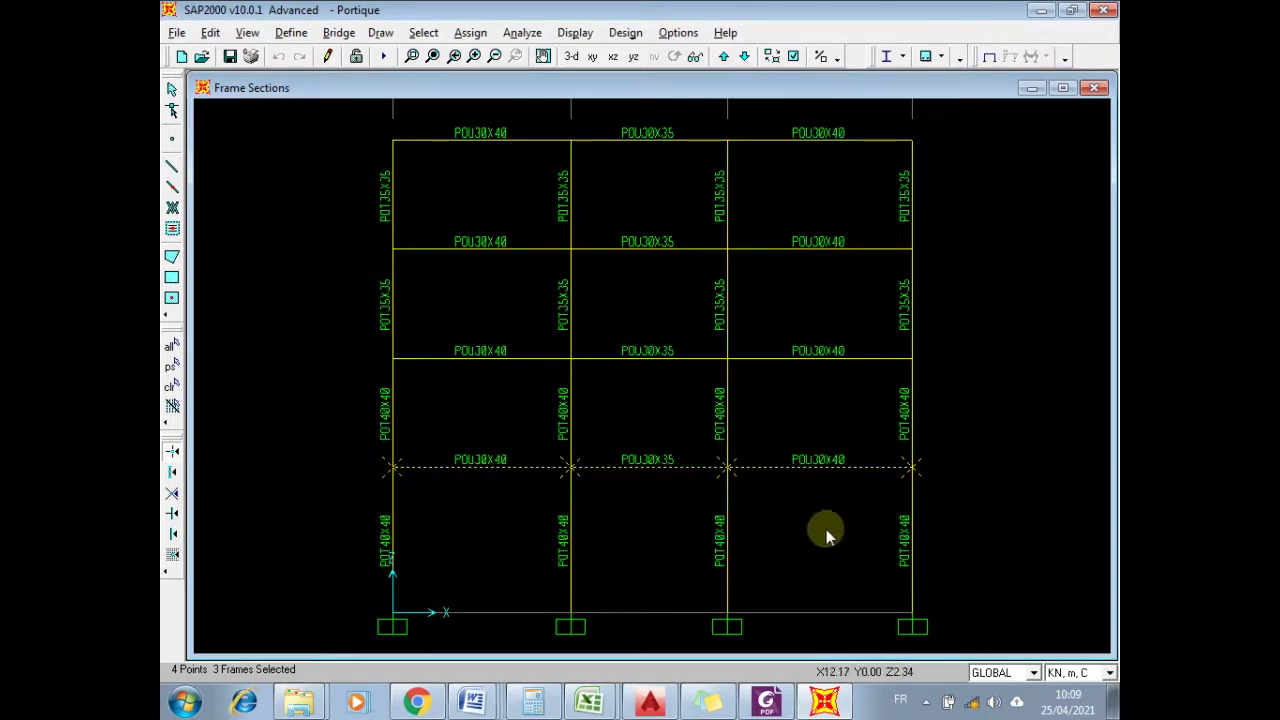
left_click_drag(350, 337, 939, 390)
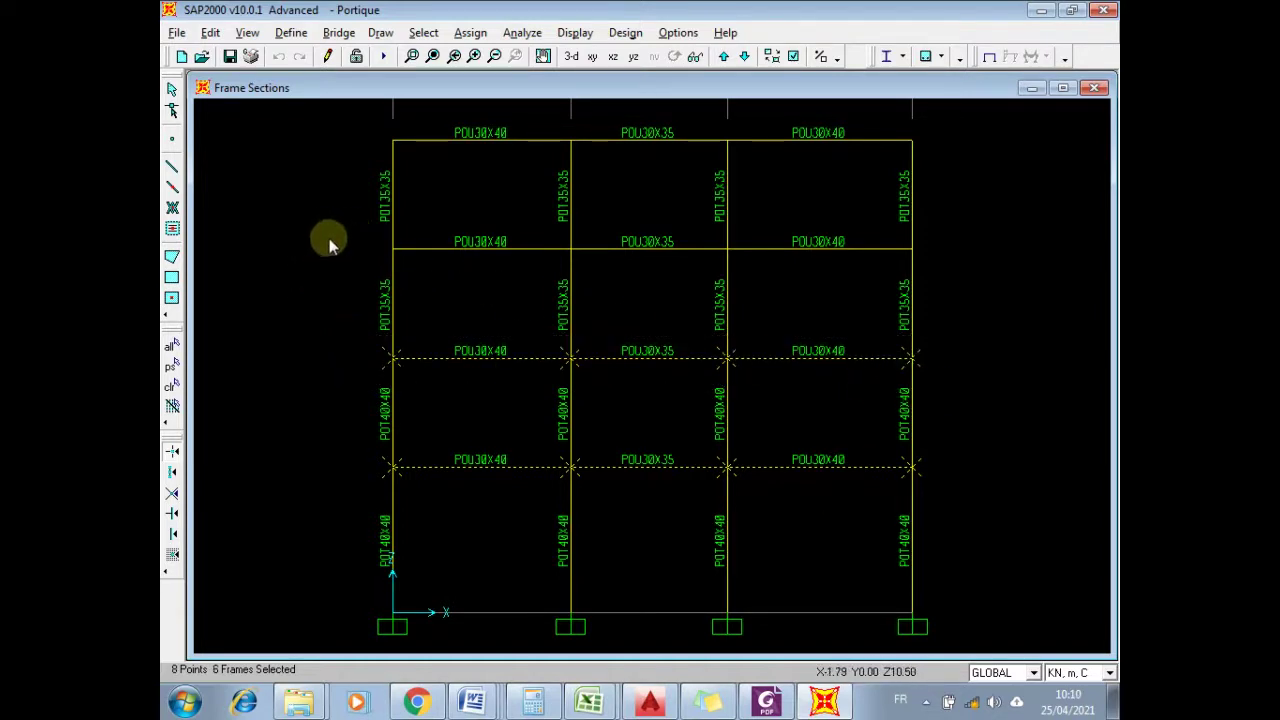
left_click_drag(328, 235, 851, 266)
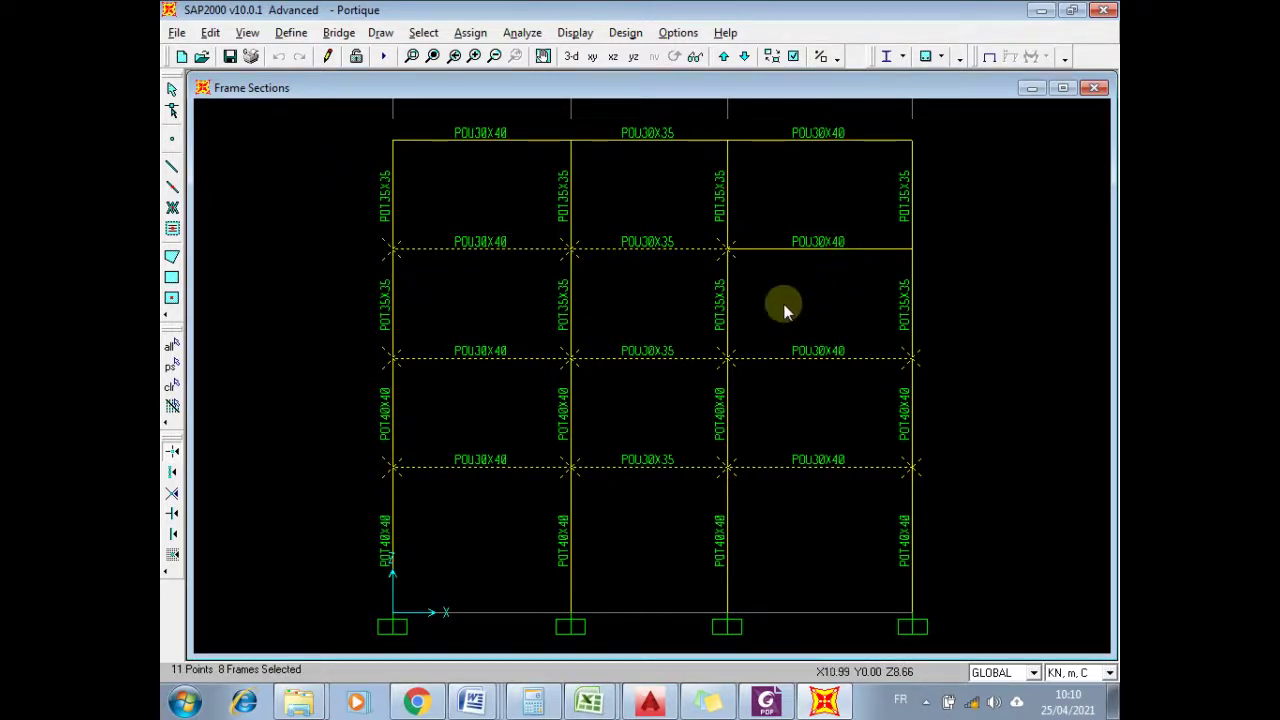
left_click(170, 386)
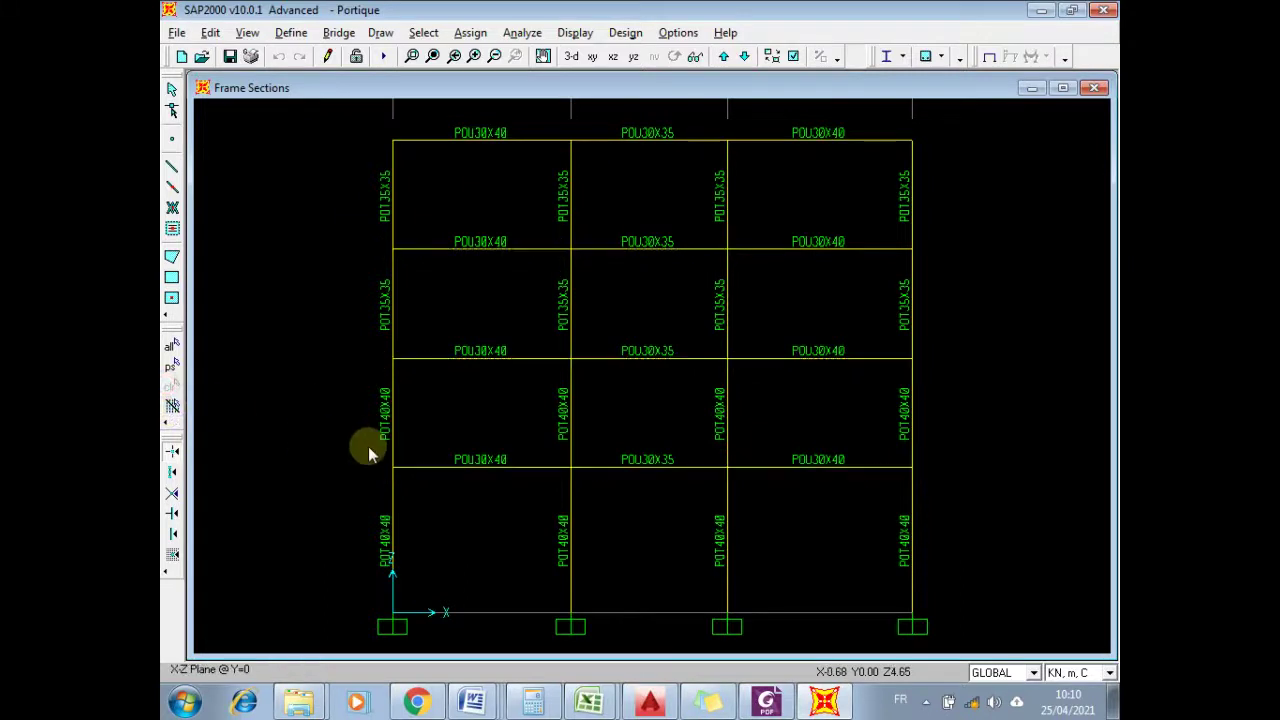
left_click_drag(349, 437, 936, 492)
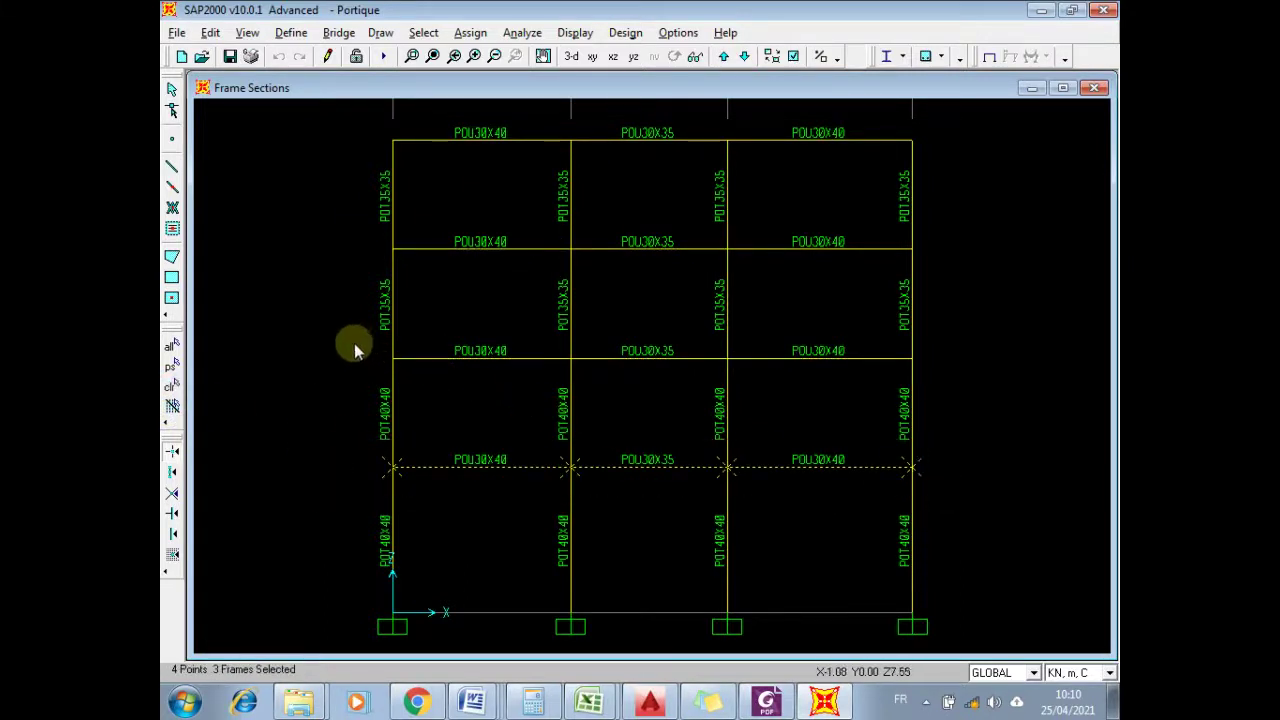
left_click_drag(357, 341, 936, 400)
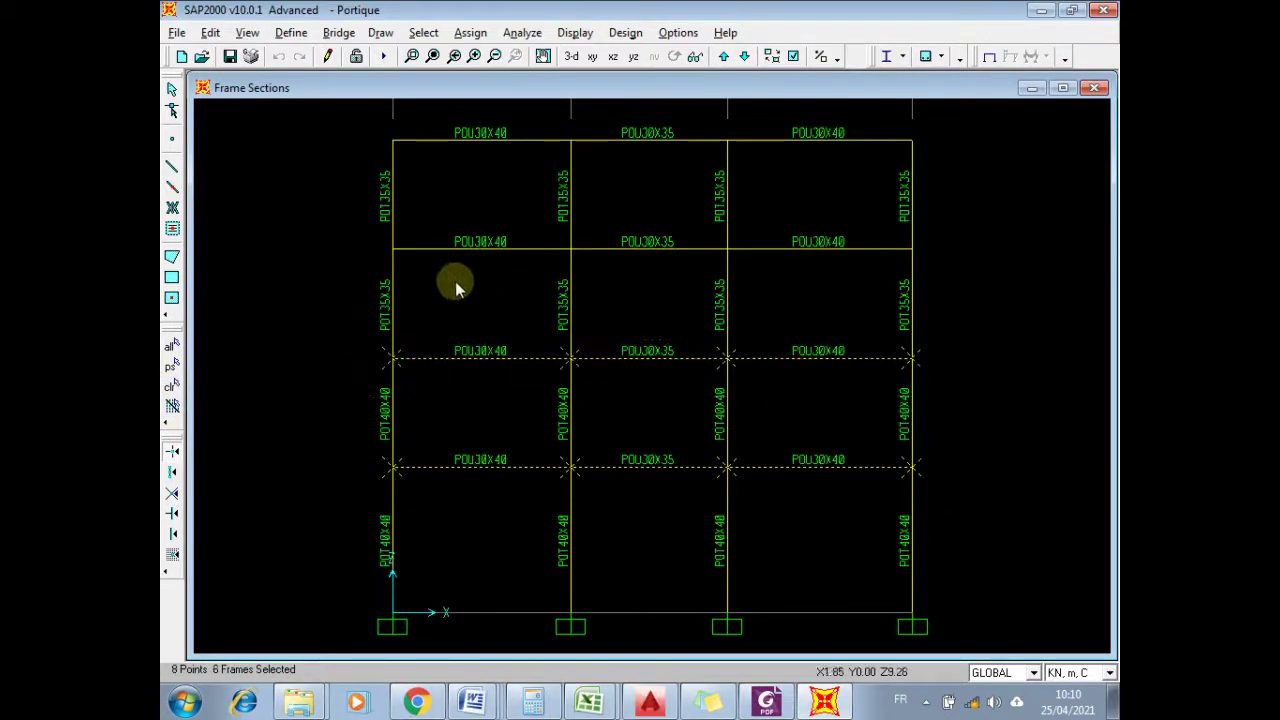
left_click_drag(351, 231, 956, 284)
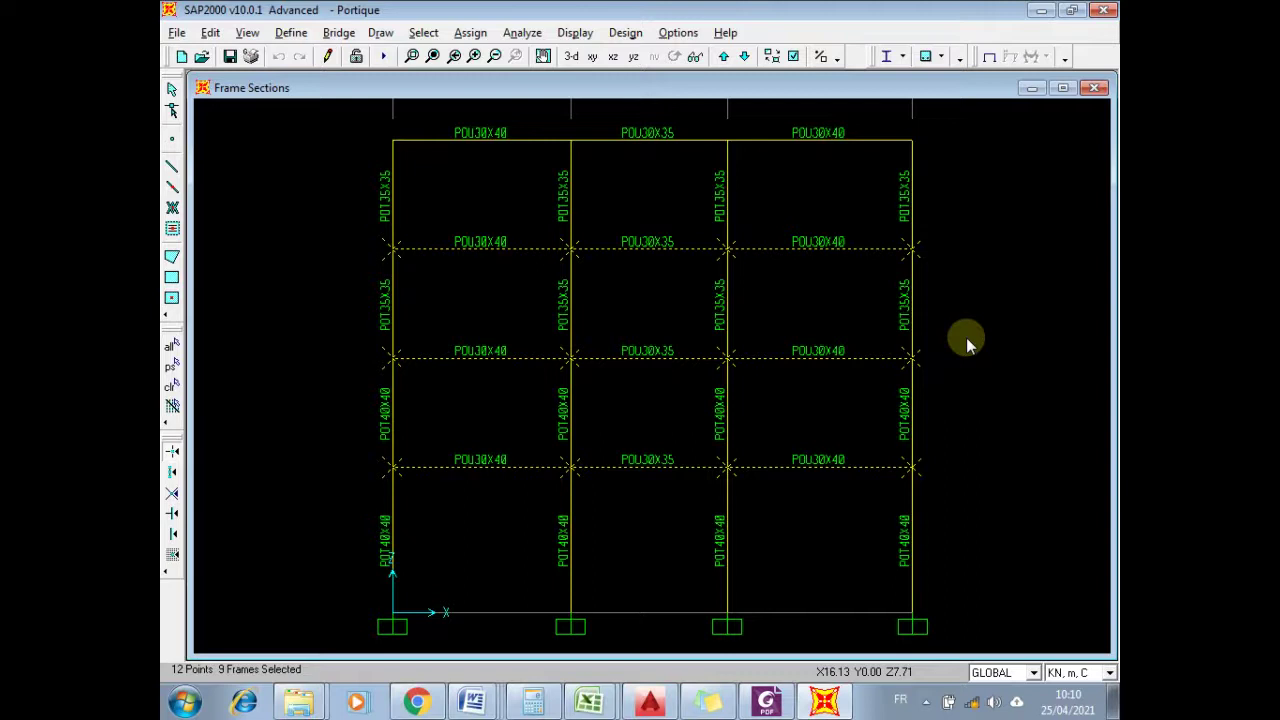
left_click(171, 385)
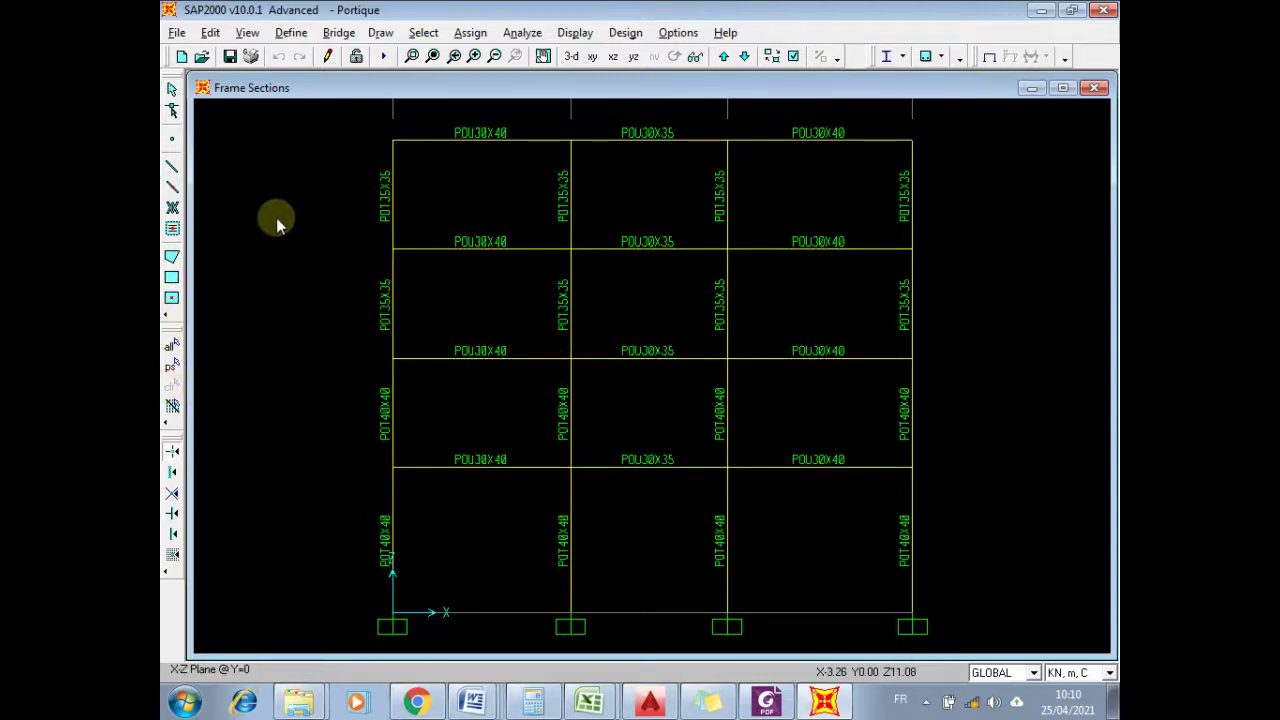
left_click_drag(268, 217, 285, 252)
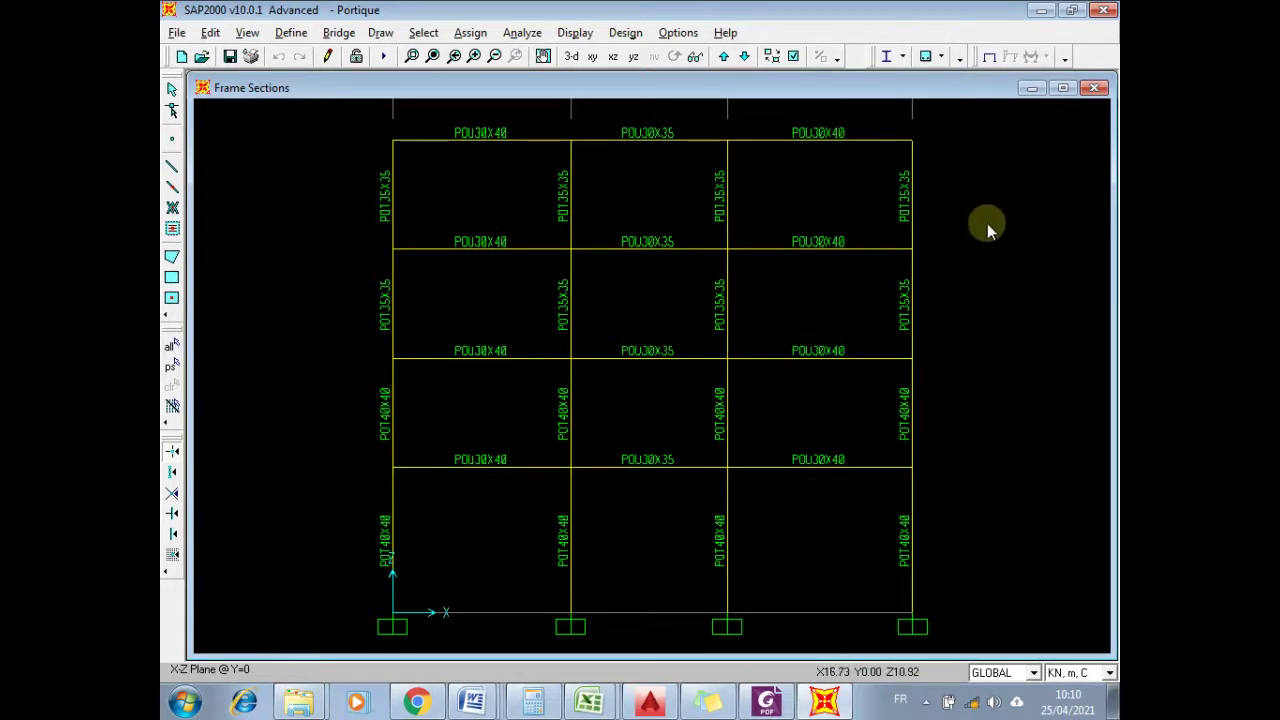
left_click_drag(976, 226, 308, 320)
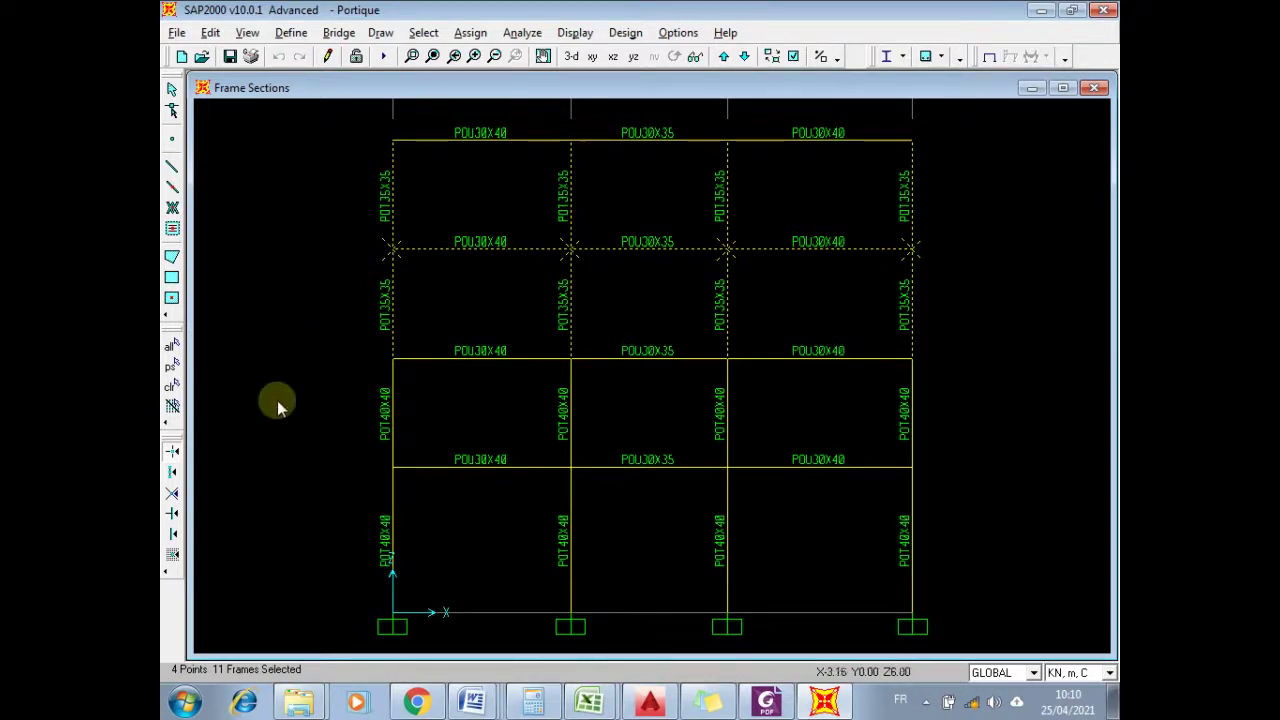
left_click(176, 385)
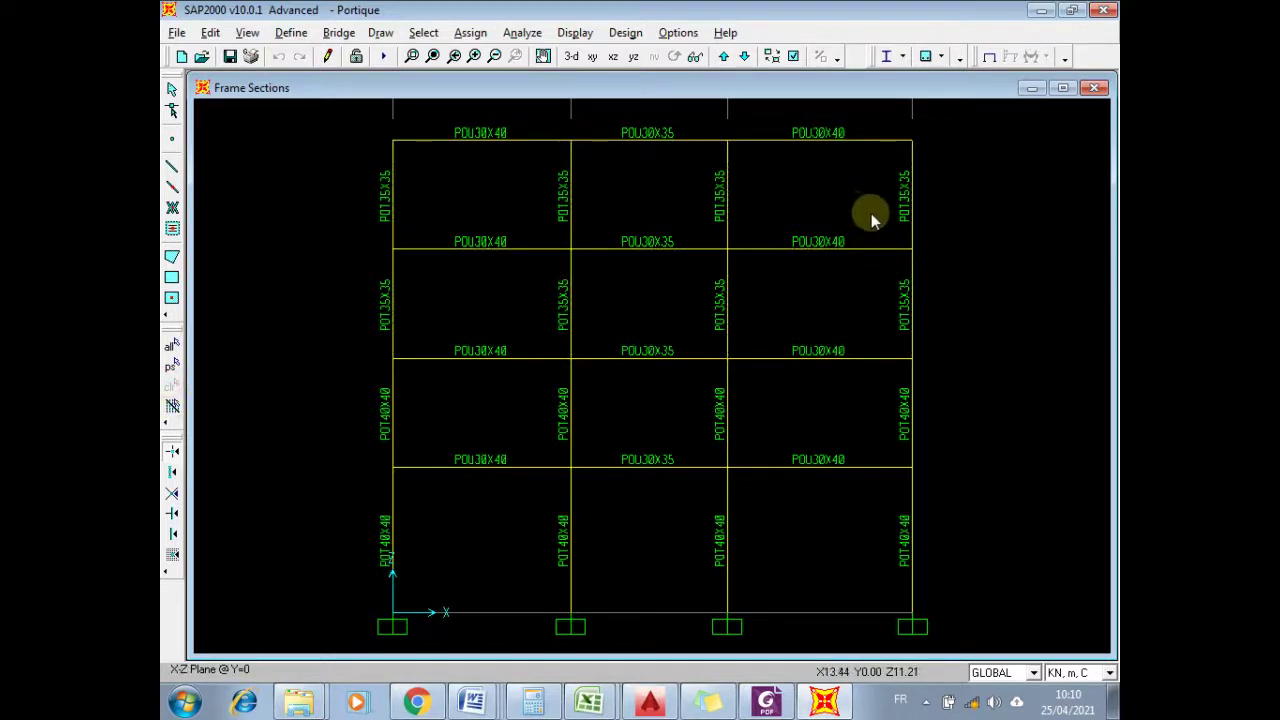
left_click_drag(871, 213, 826, 526)
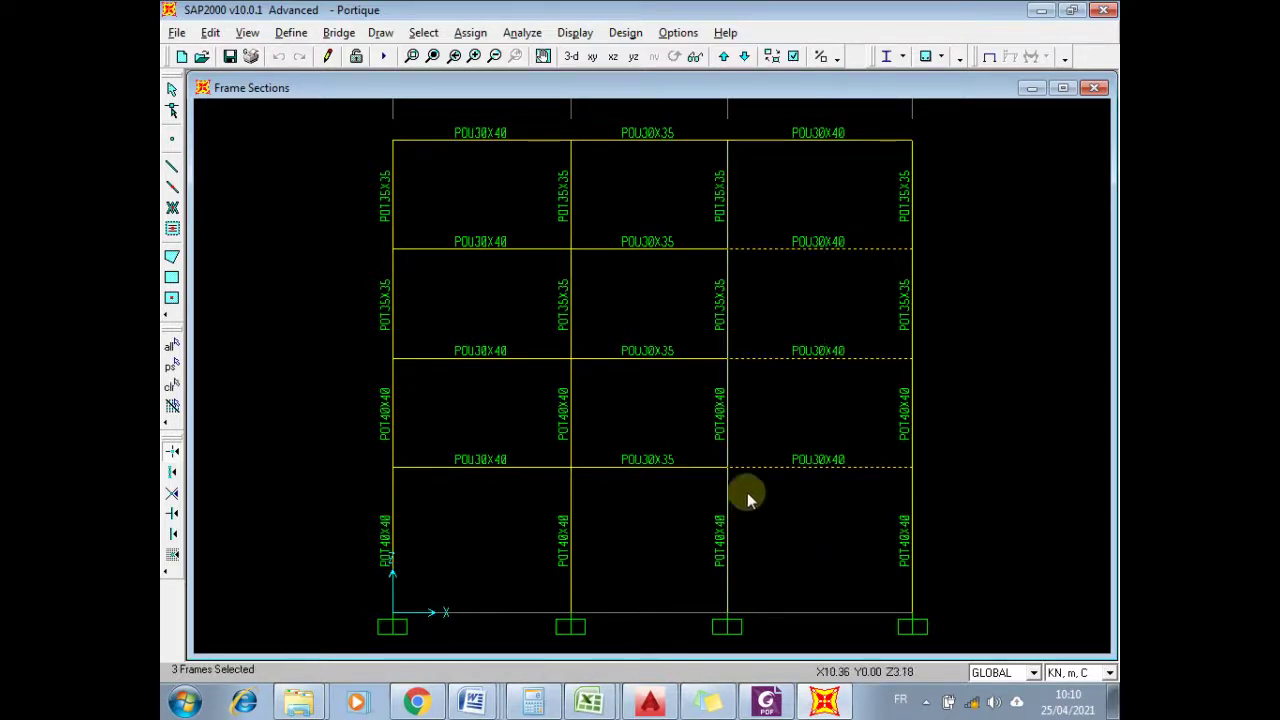
left_click_drag(679, 216, 647, 478)
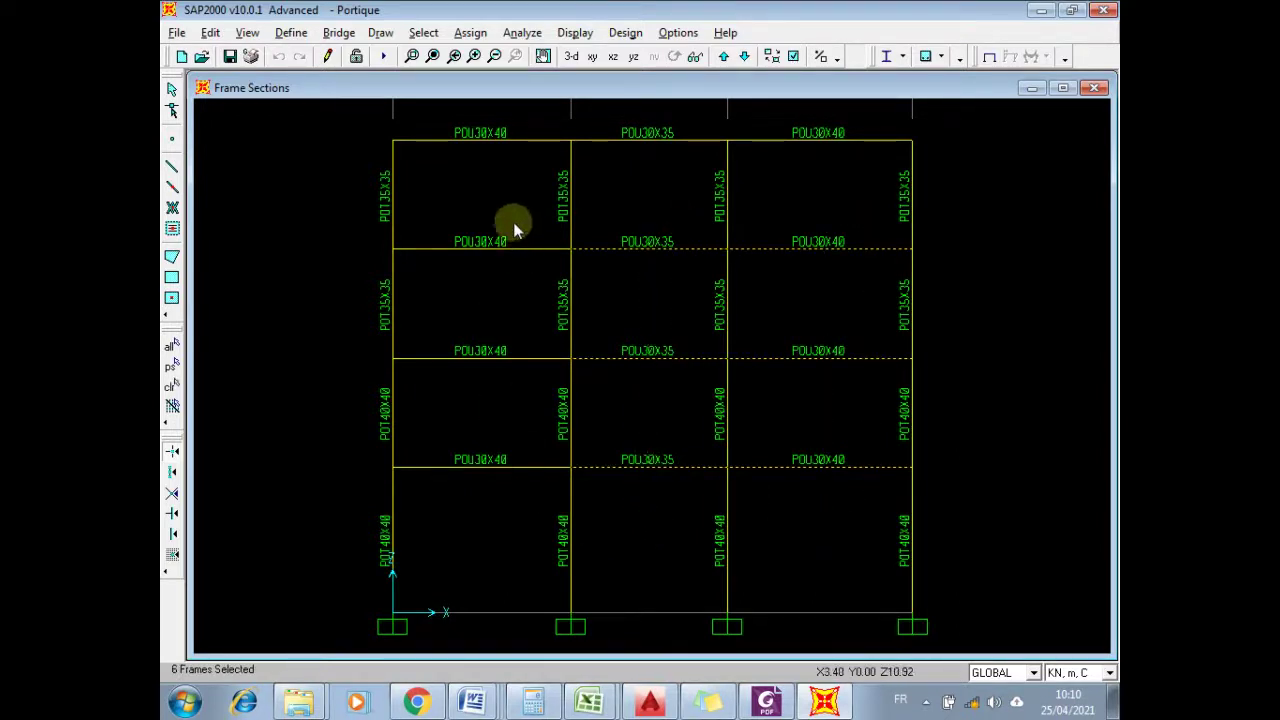
left_click_drag(513, 222, 462, 478)
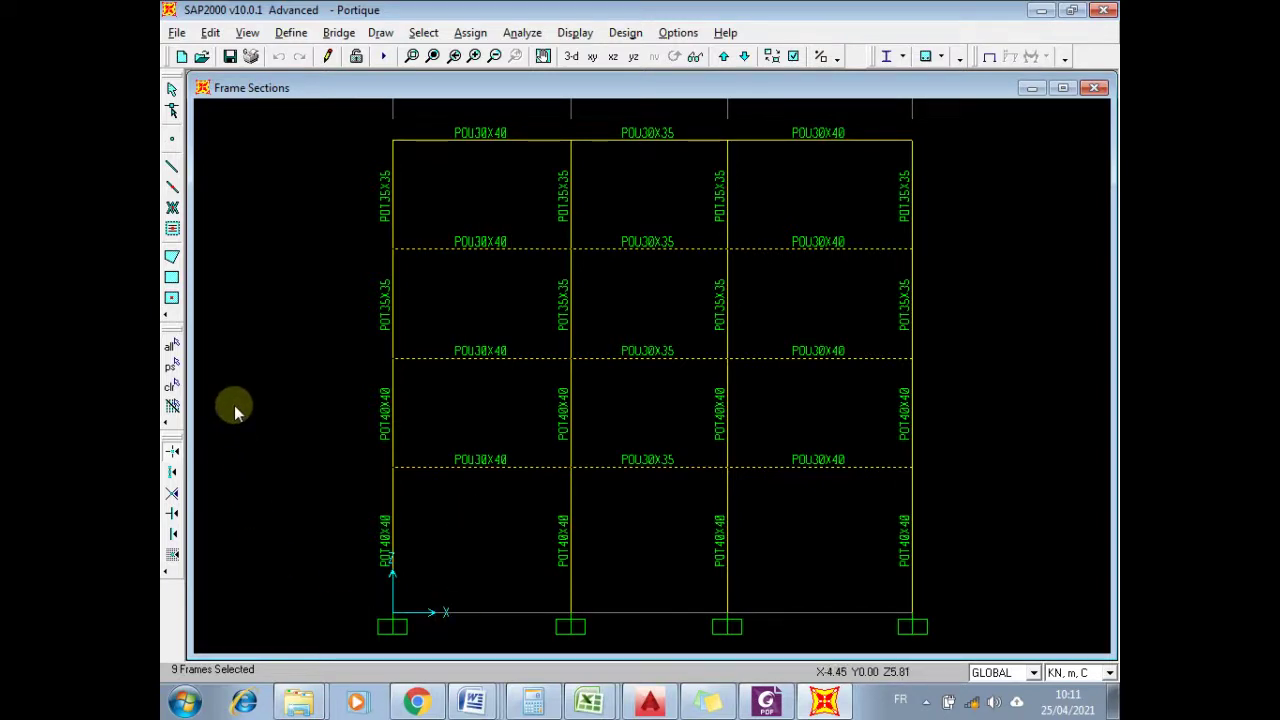
left_click(173, 388)
left_click(489, 466)
left_click(626, 466)
left_click(173, 386)
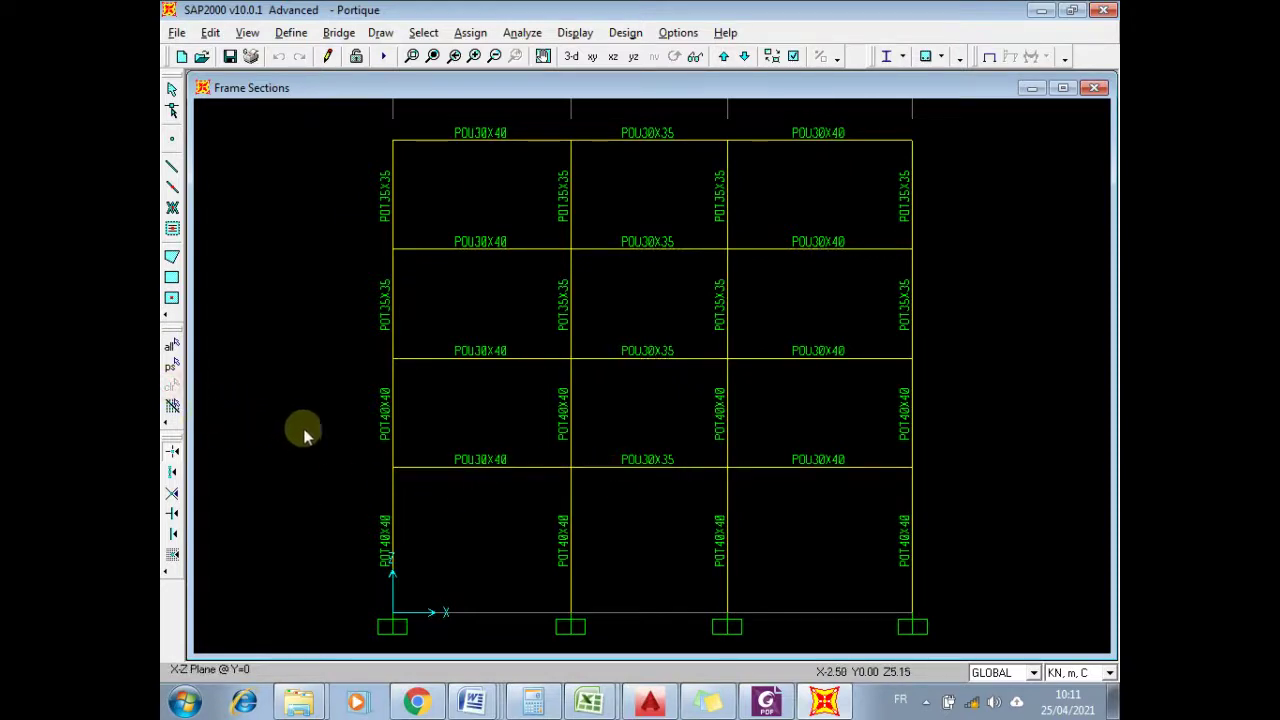
- Select all nine beams of the three lower floor levels and start assigning distributed frame loads to them
left_click_drag(321, 428, 975, 506)
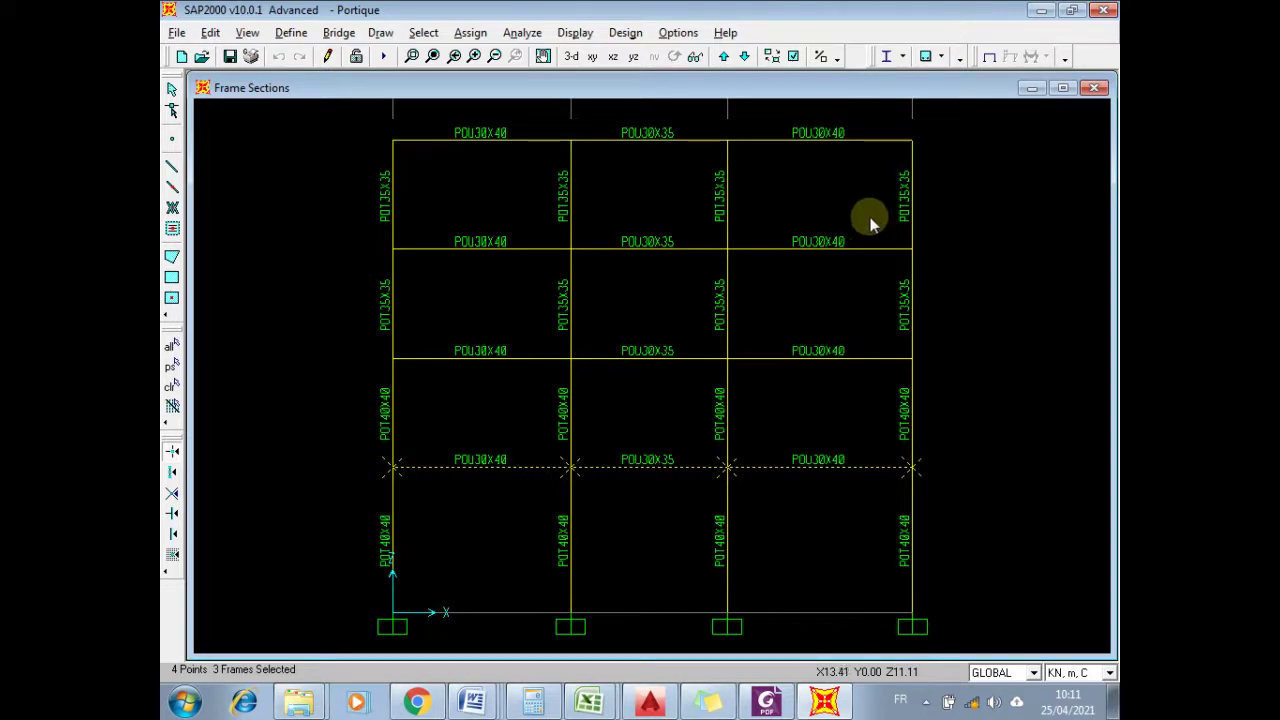
left_click_drag(870, 216, 822, 395)
left_click_drag(687, 216, 654, 365)
left_click_drag(523, 229, 486, 384)
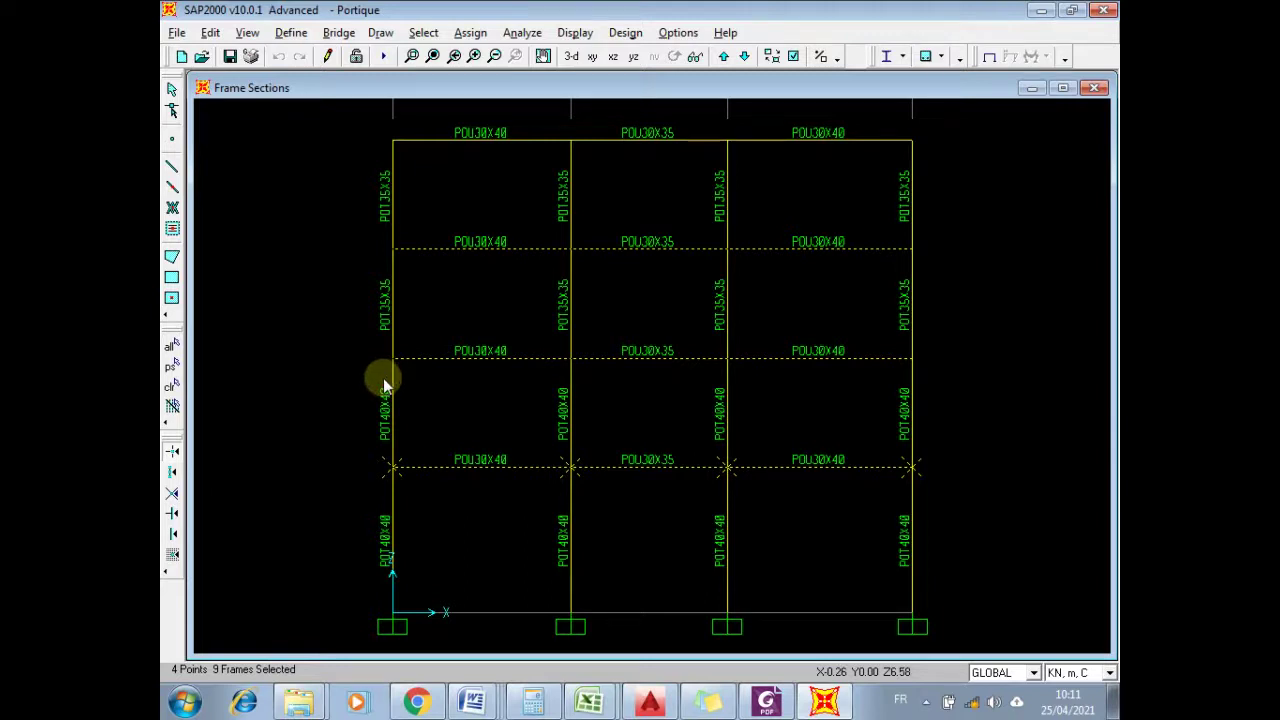
left_click(468, 32)
mouse_move(497, 184)
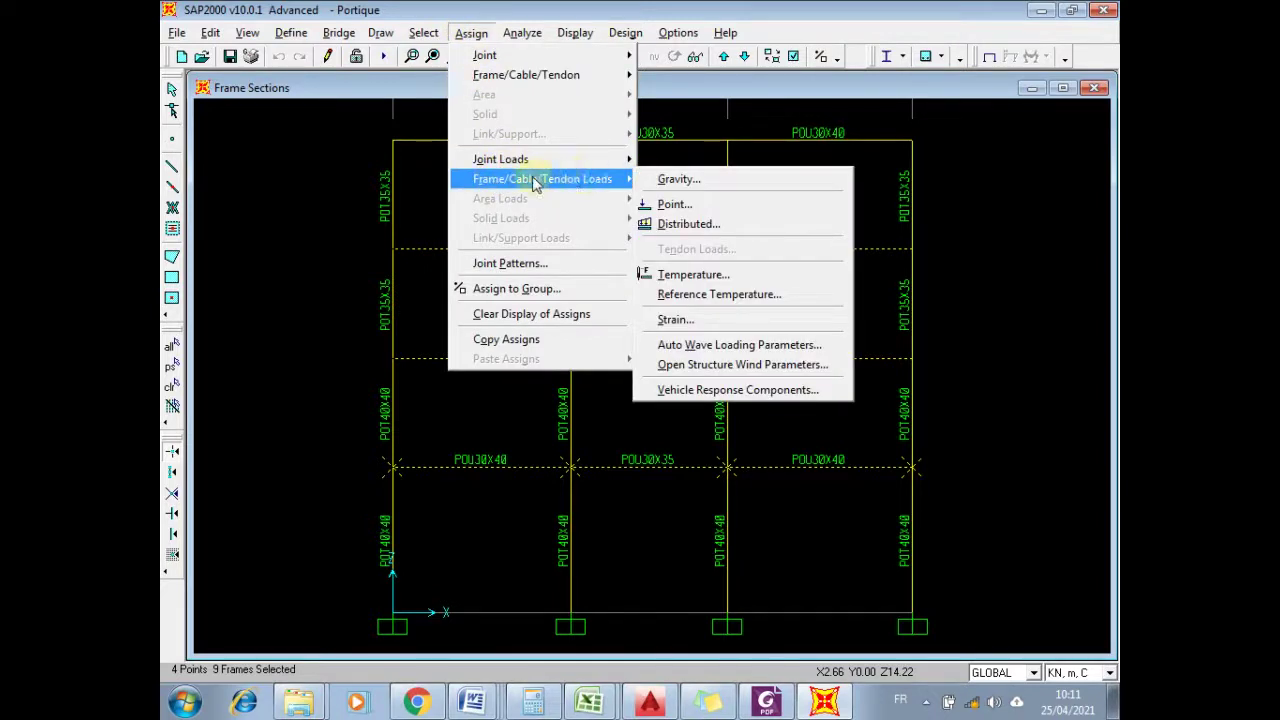
left_click(707, 226)
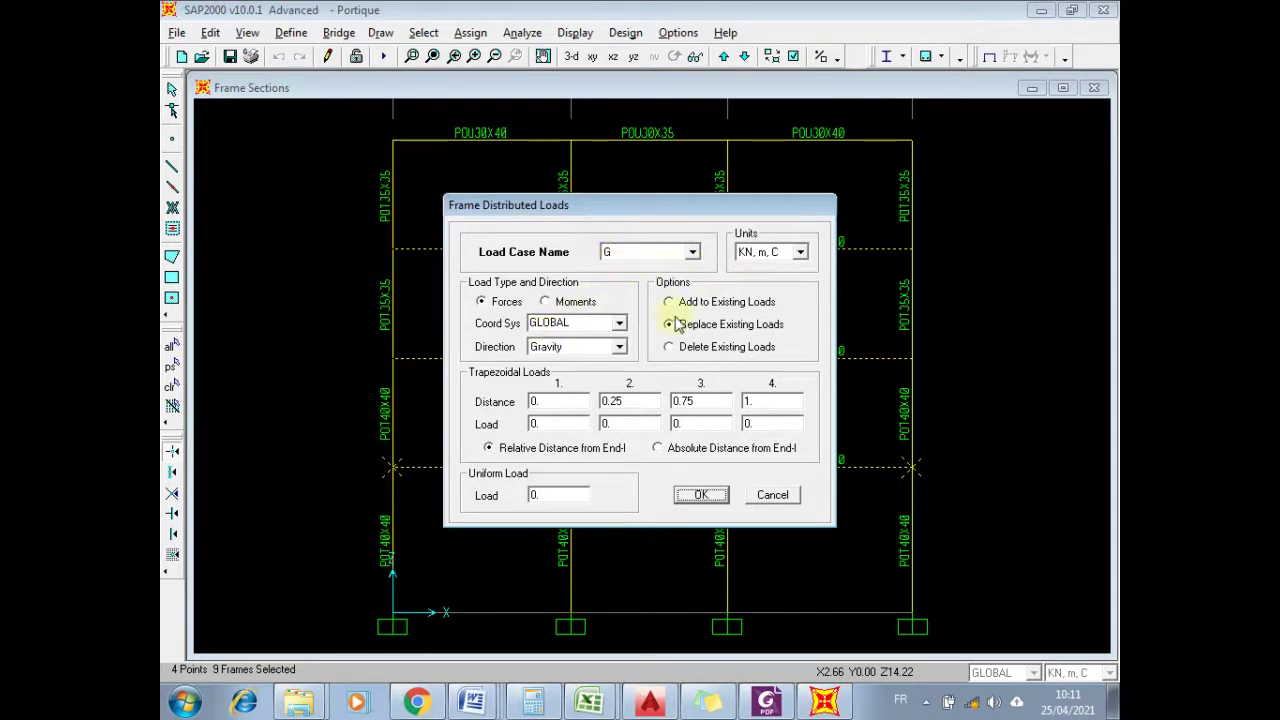
- Check the permanent floor load in the Word document FICHE TP_N°2 and apply a uniform gravity load of 22 kN/m in case G
double_click(555, 490)
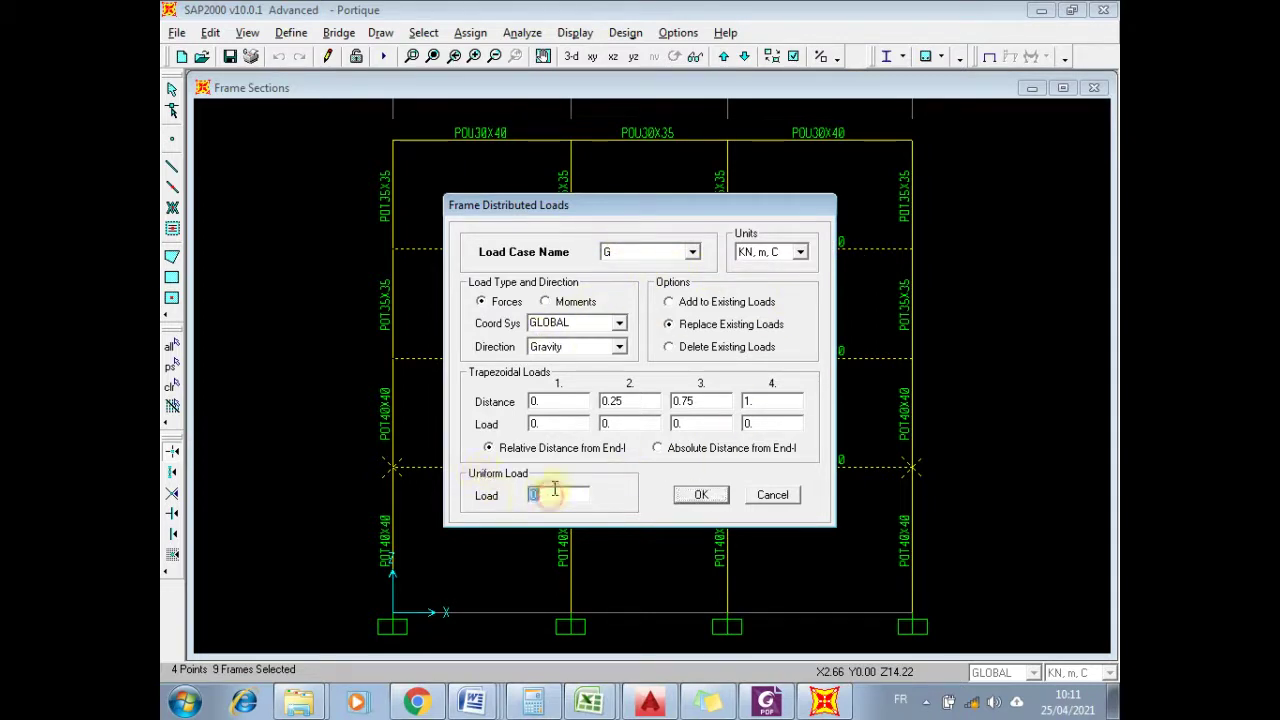
mouse_move(473, 702)
left_click(445, 572)
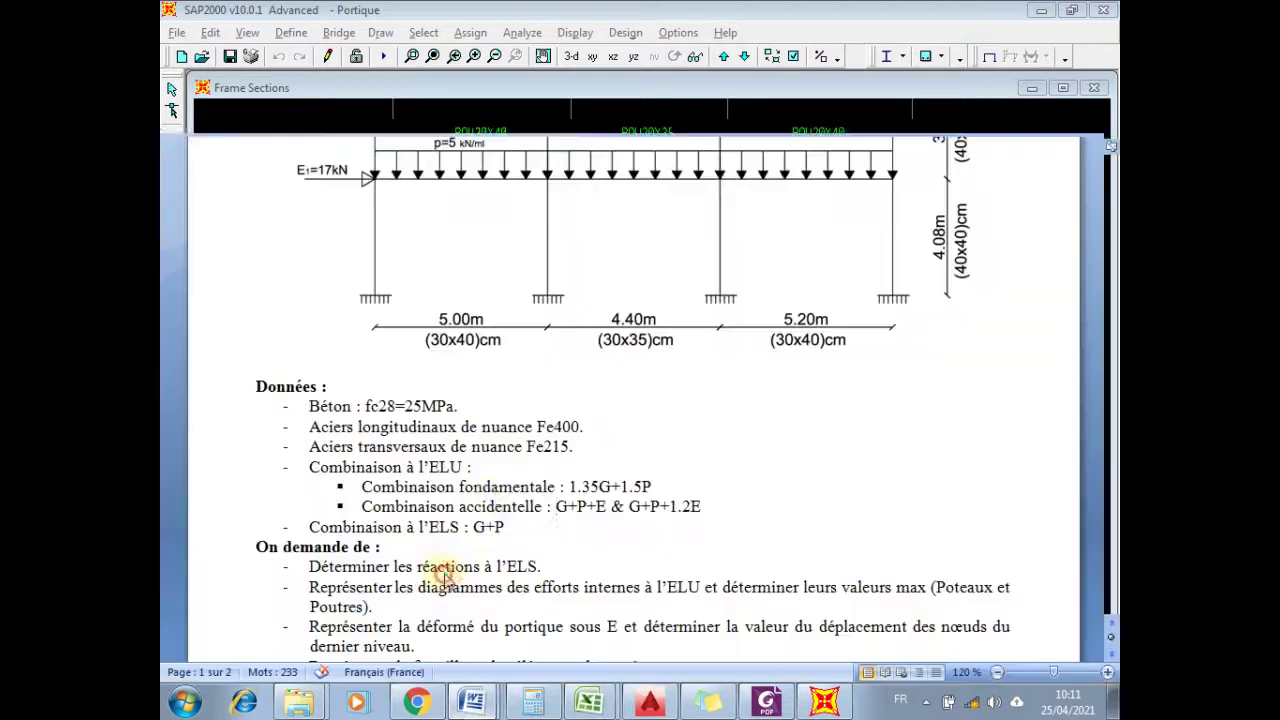
scroll(543, 443, "up", 5)
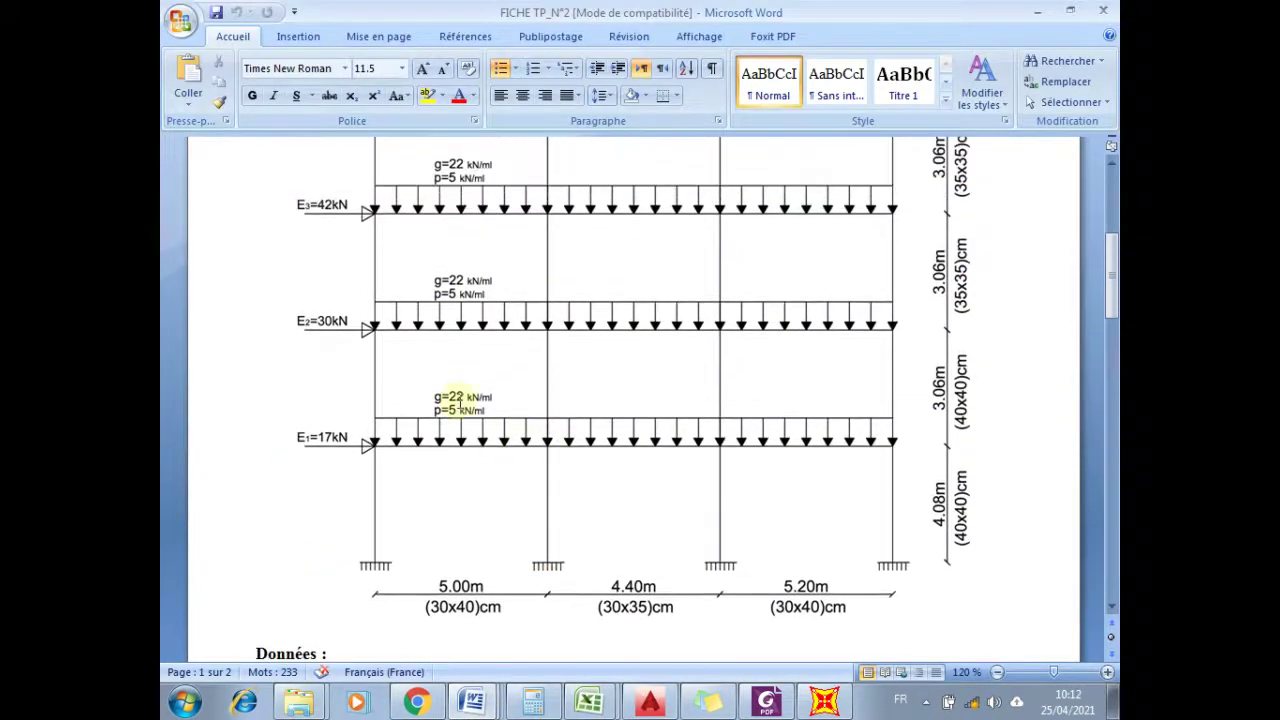
left_click(824, 702)
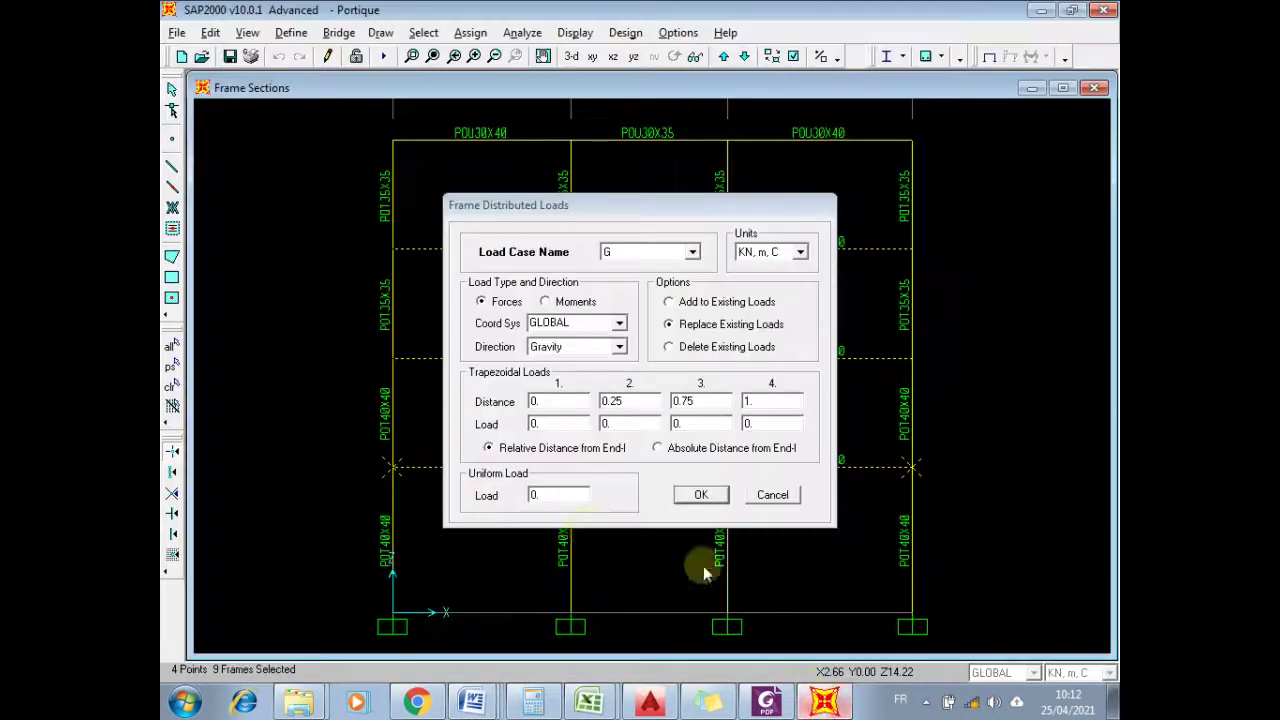
left_click(577, 483)
key("BackSpace")
key("BackSpace")
type("2")
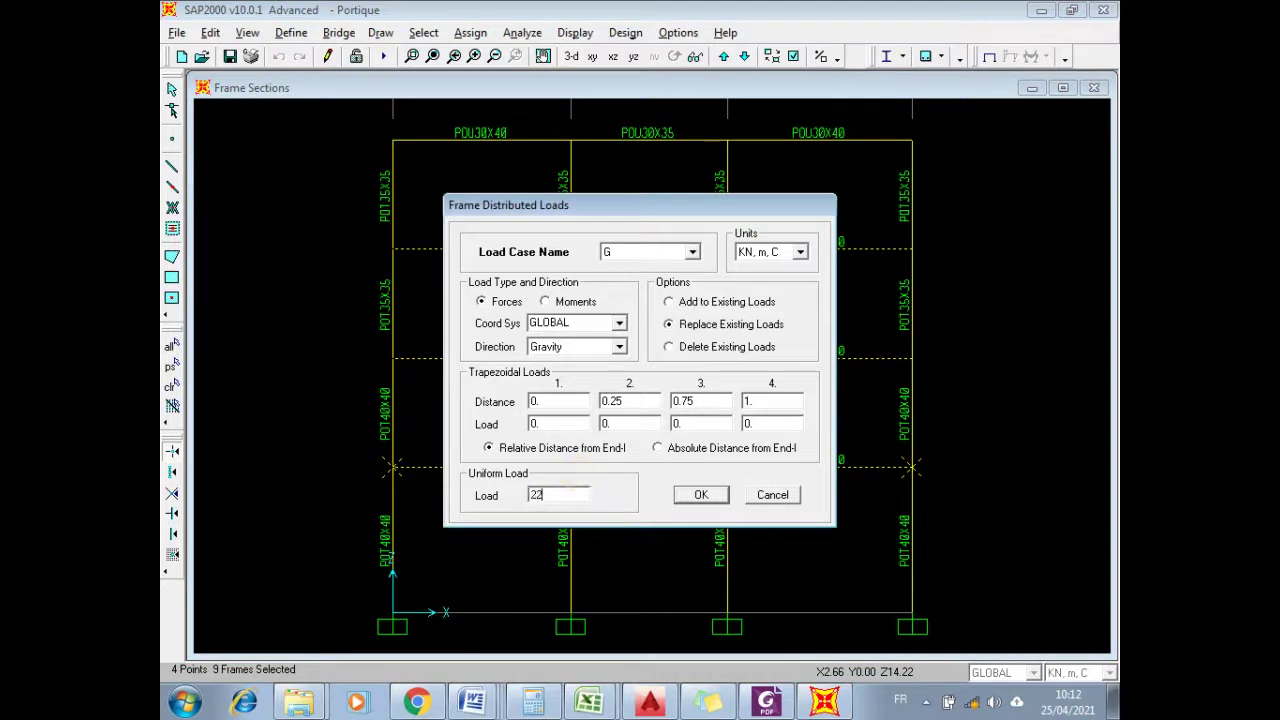
left_click(701, 494)
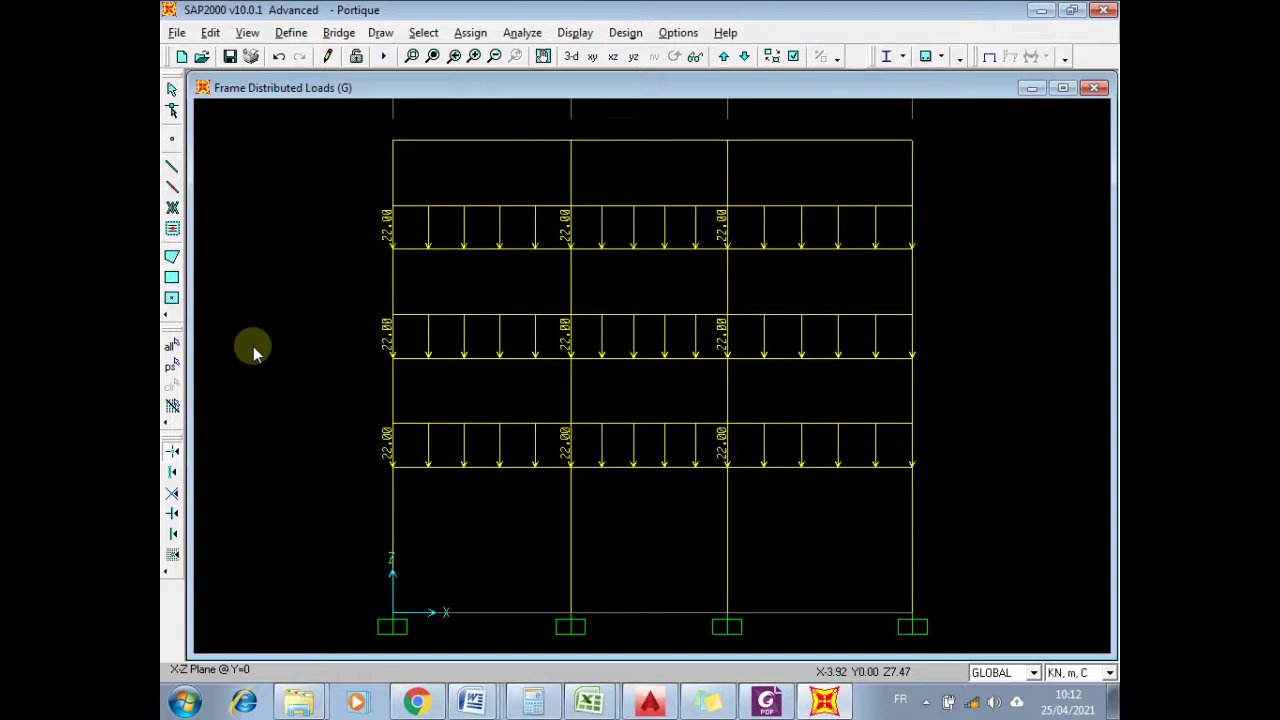
- Restore the previous selection of floor beams and start a distributed load assignment for load case P
left_click(173, 366)
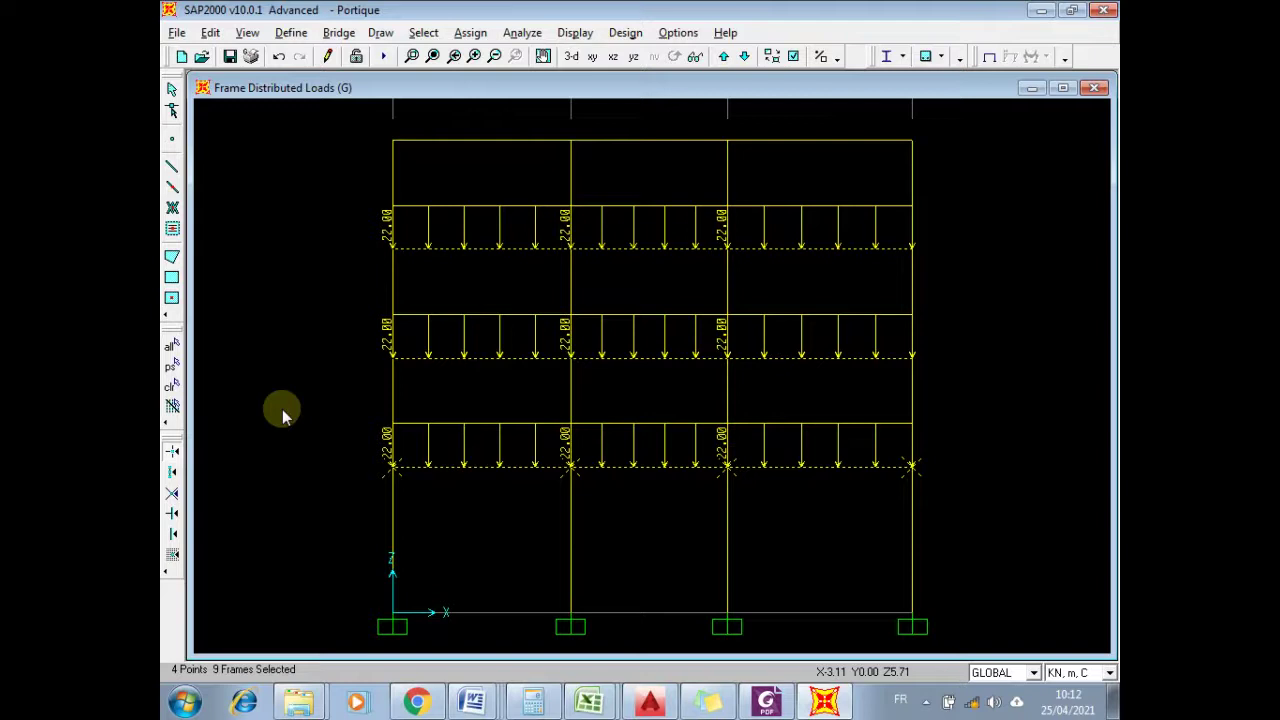
left_click(470, 32)
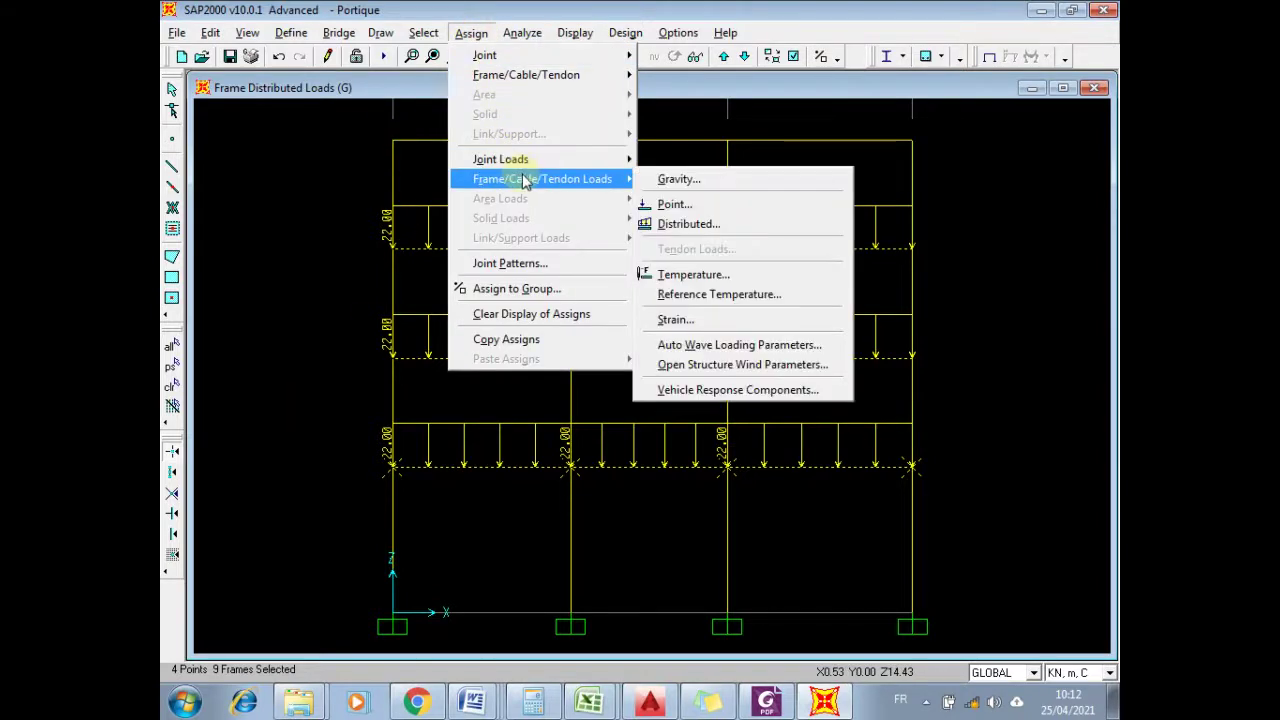
left_click(688, 221)
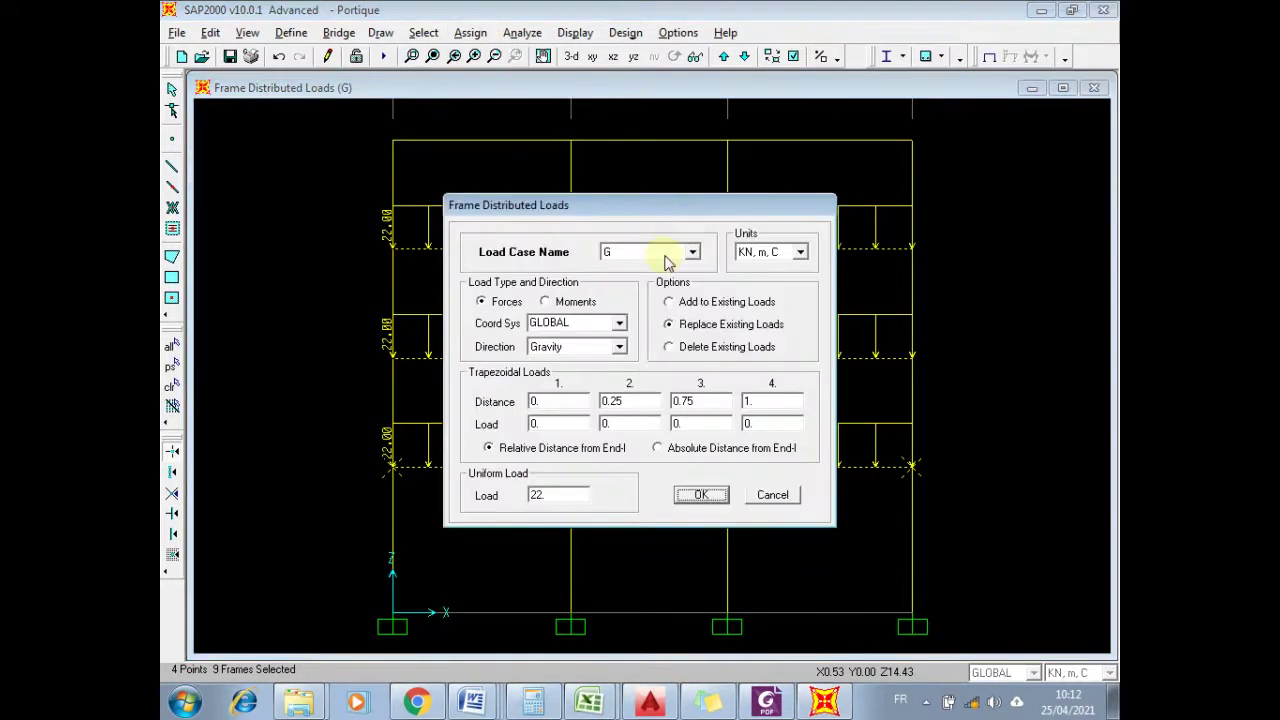
left_click(636, 253)
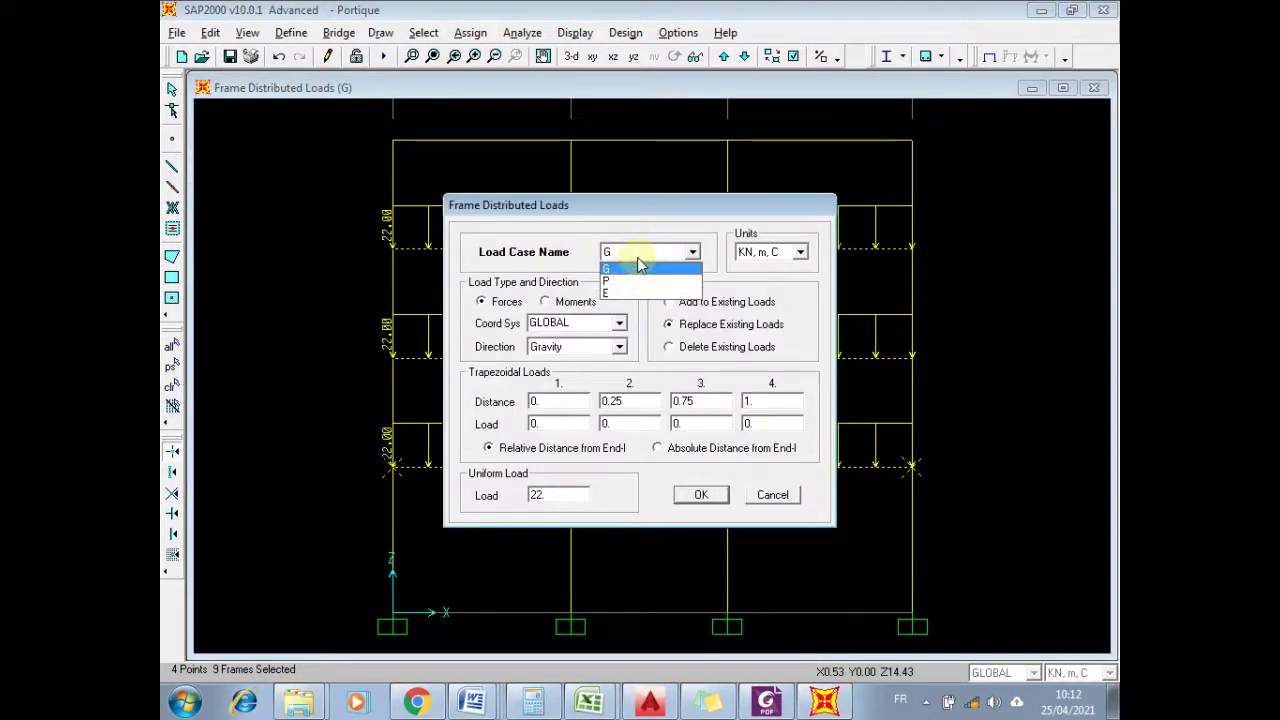
left_click(646, 281)
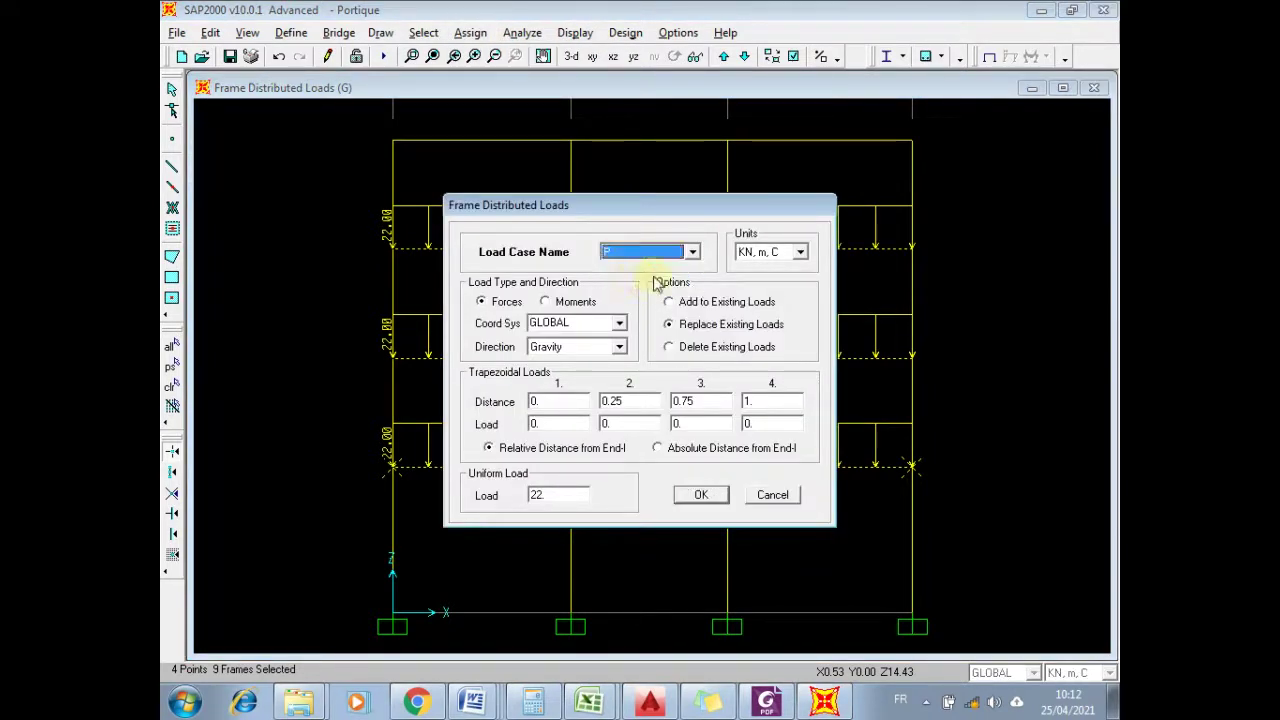
- Check the live load in the Word document FICHE TP_N°2 and apply a uniform gravity load of 5 kN/m to the selected beams
double_click(540, 494)
left_click(472, 702)
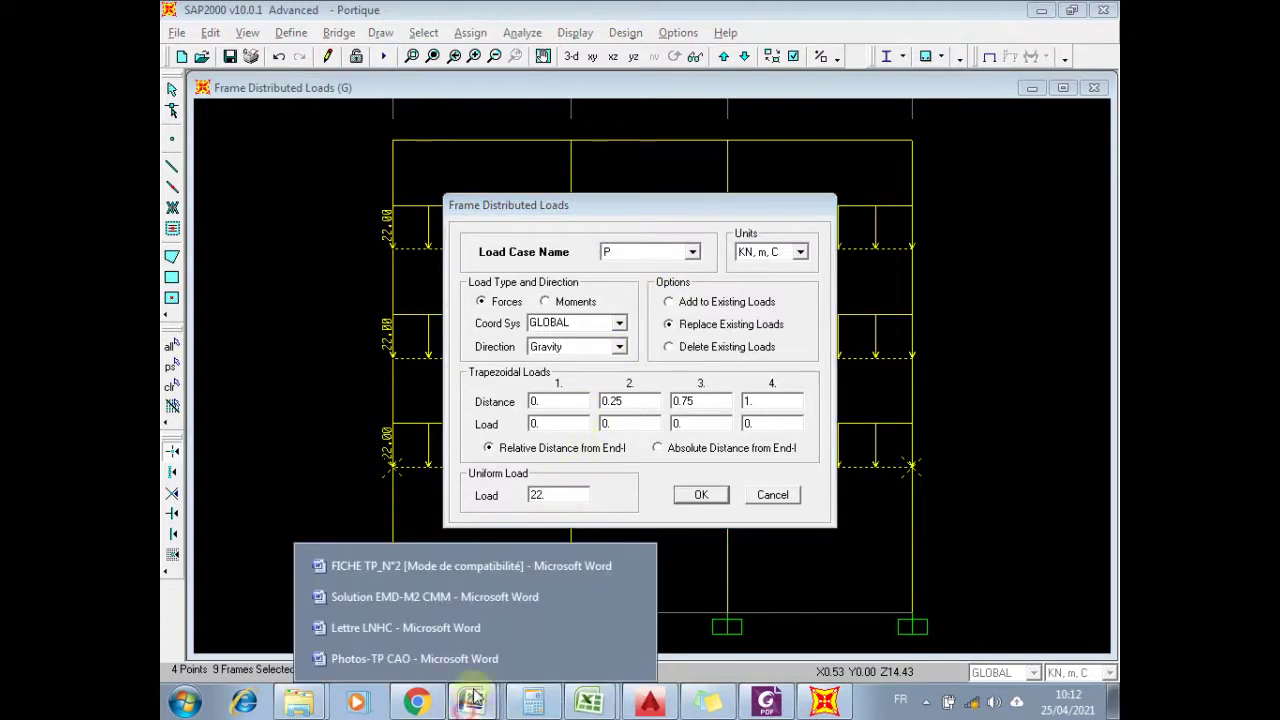
left_click(439, 570)
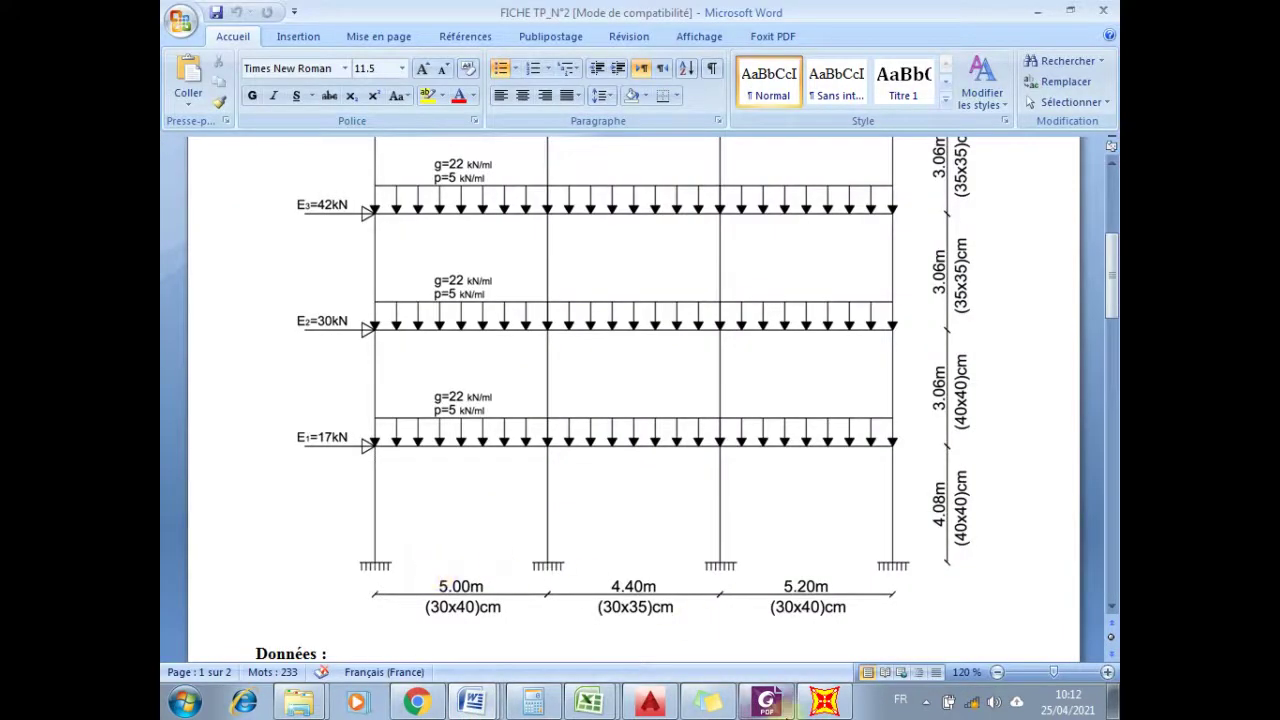
left_click(824, 702)
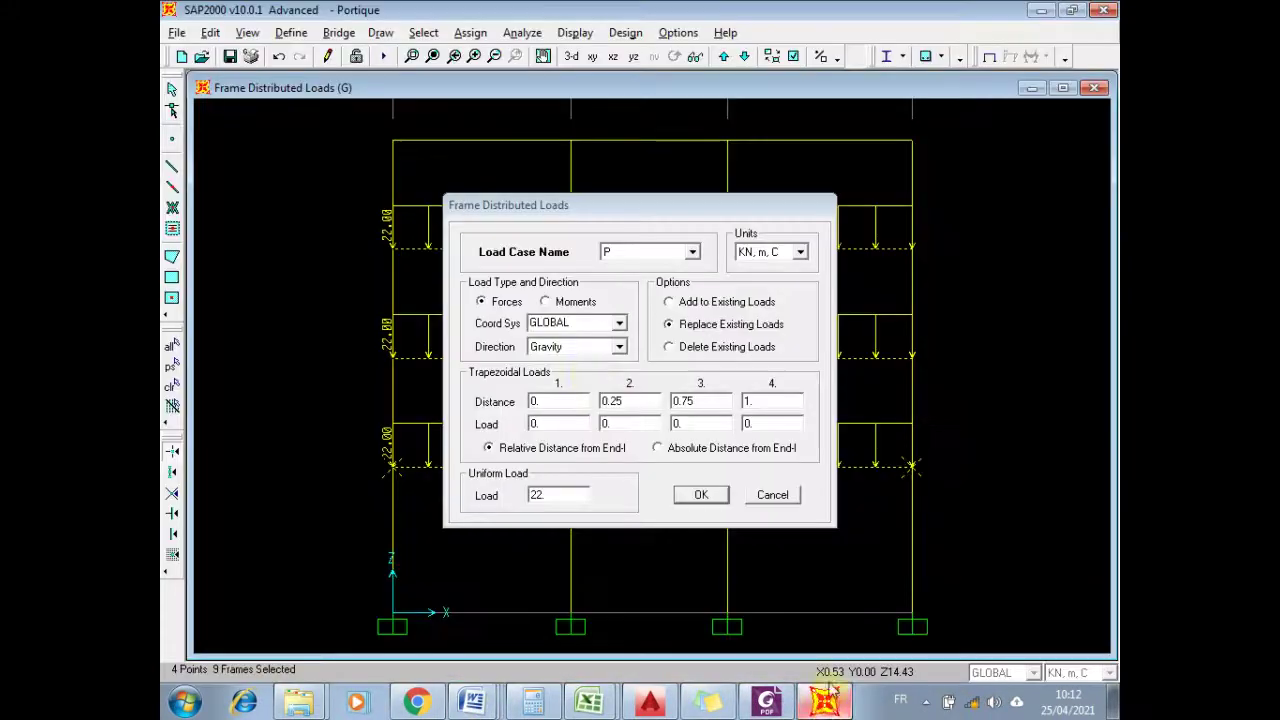
double_click(557, 494)
type("5")
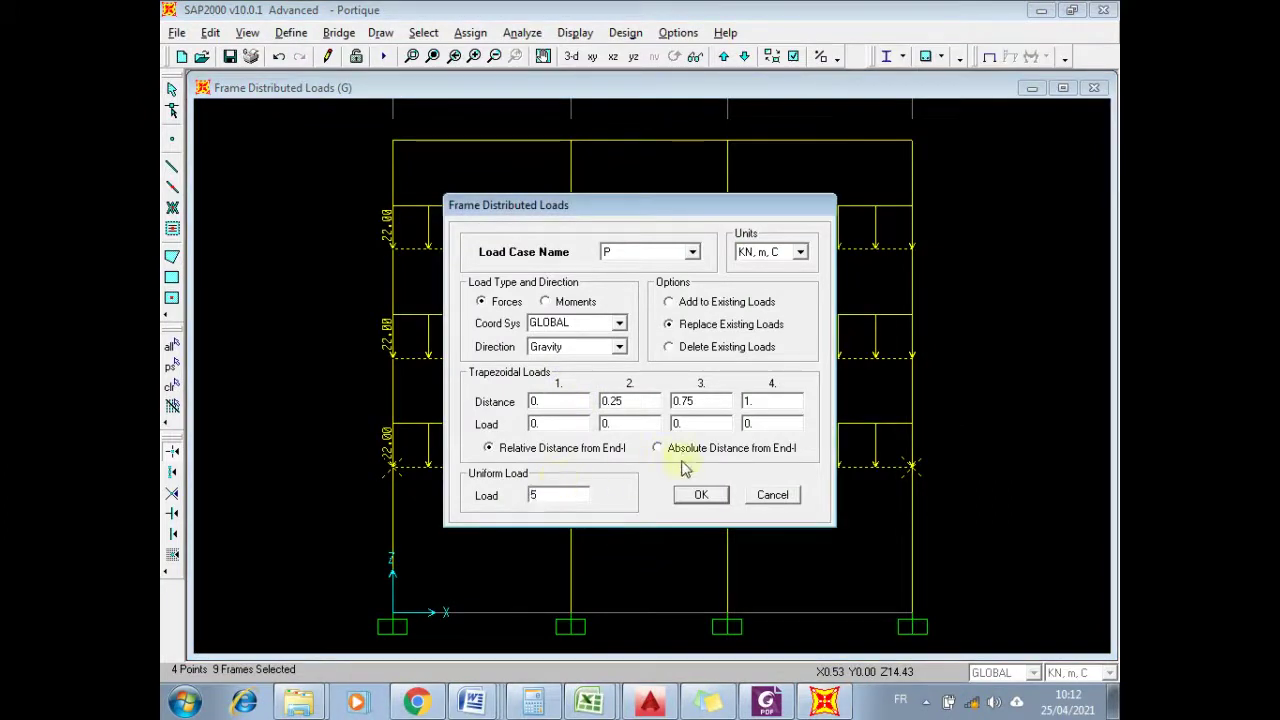
left_click(700, 494)
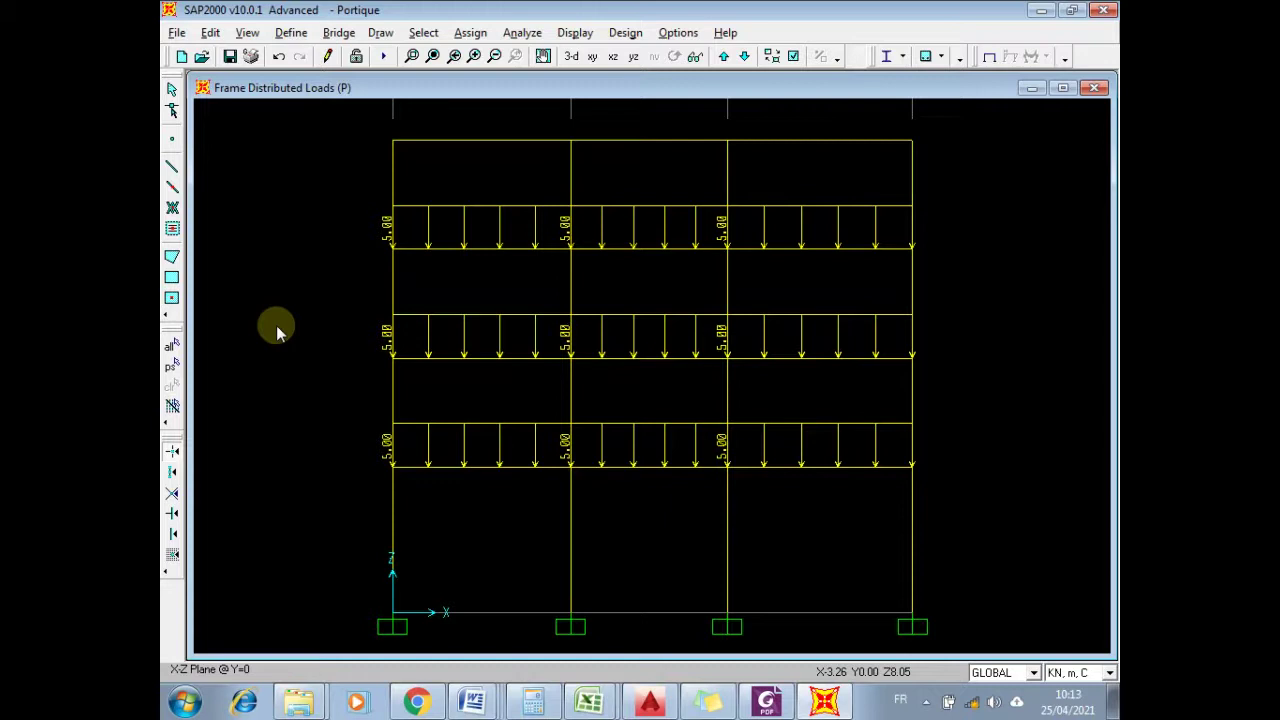
- Select the three roof-level beams and start a distributed frame load assignment for load case G
left_click_drag(351, 123, 972, 167)
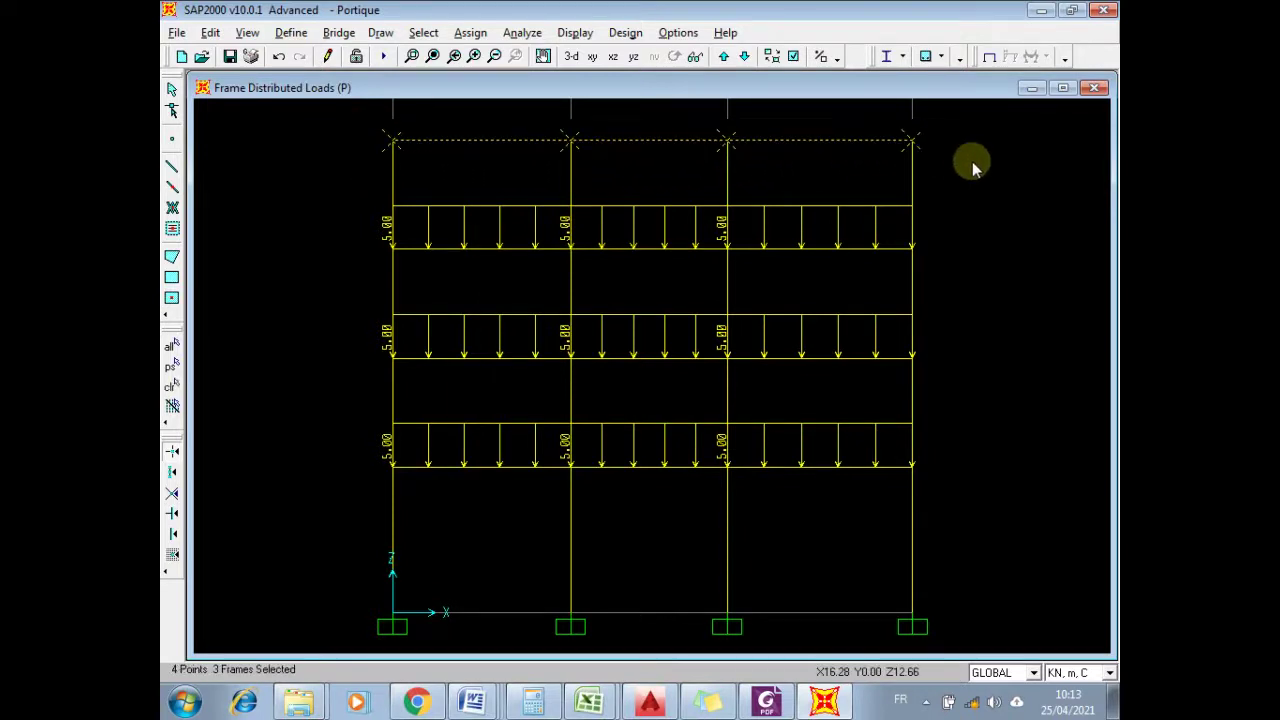
left_click(471, 32)
mouse_move(530, 179)
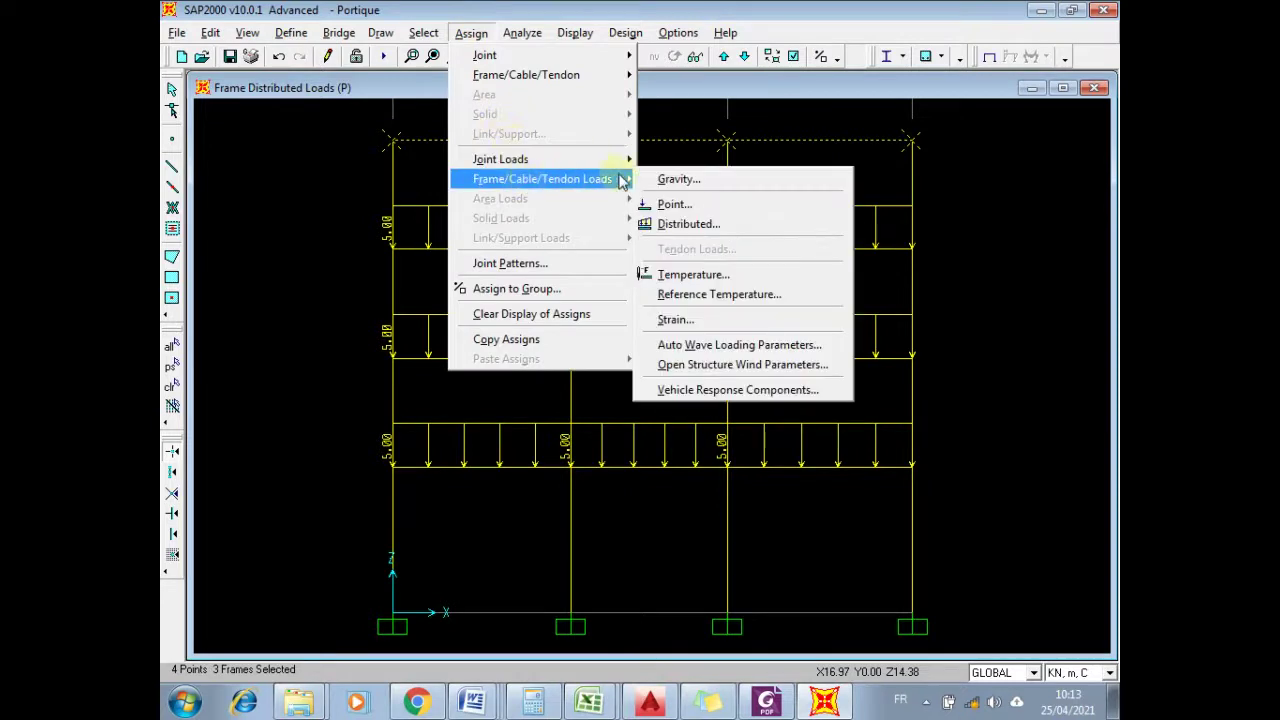
left_click(680, 225)
left_click(622, 252)
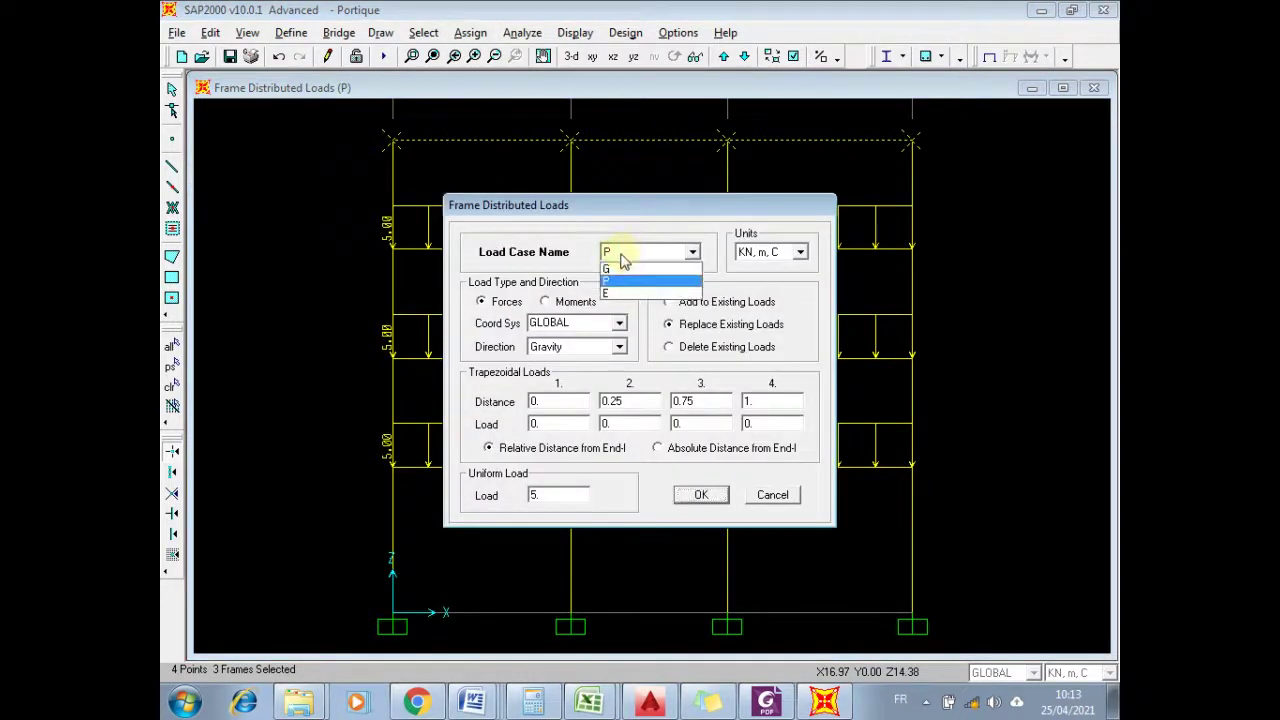
left_click(614, 269)
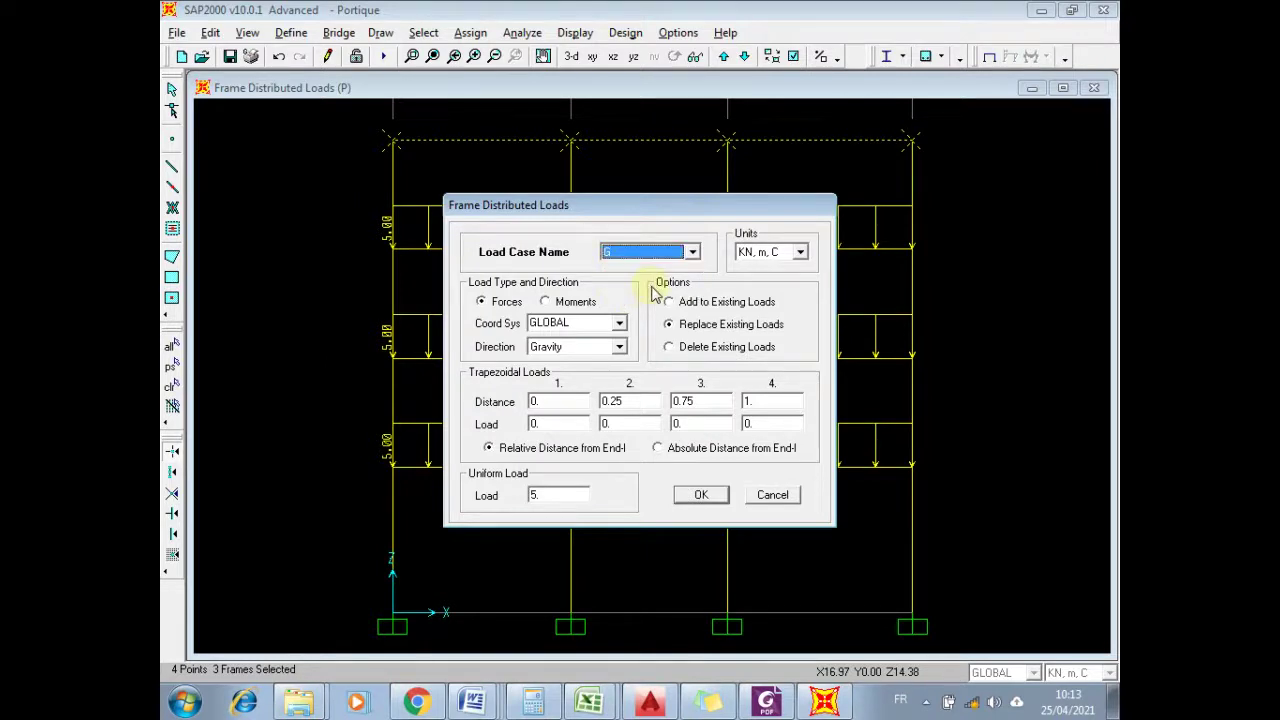
- Check the permanent roof load in the Word document FICHE TP_N°2 and apply a uniform gravity load of 26 kN/m to the selected beams
left_click(490, 705)
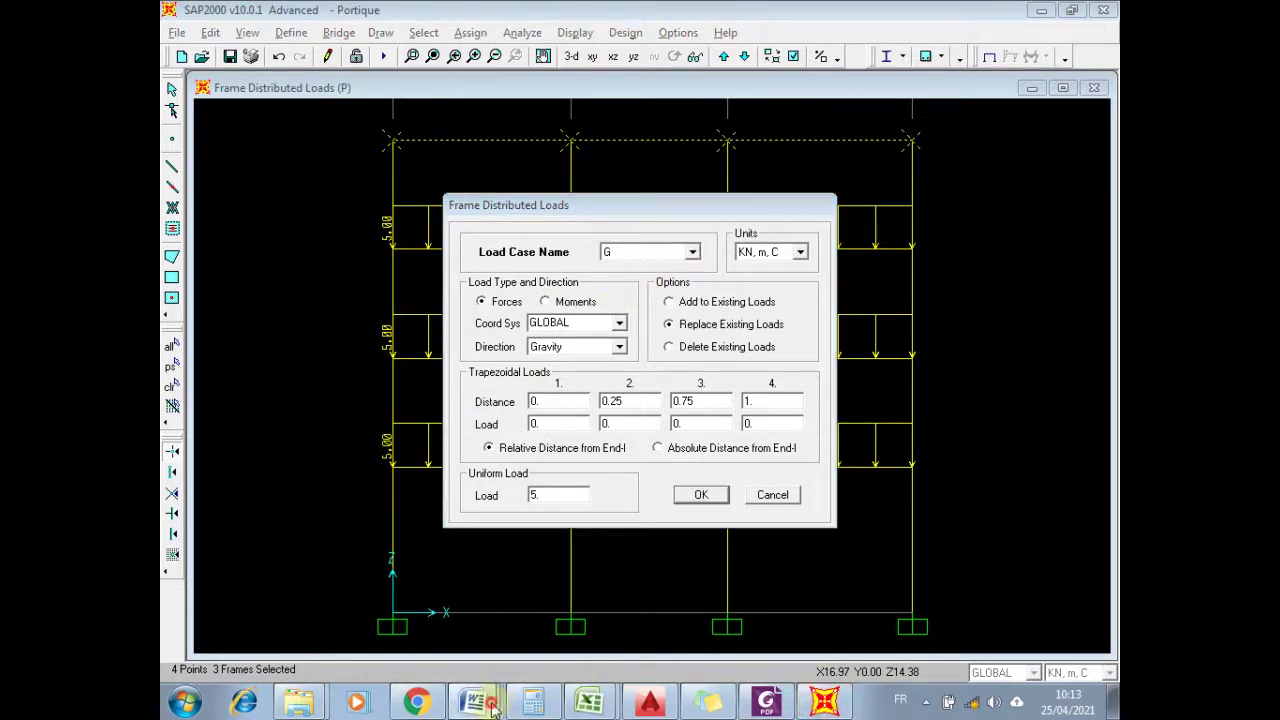
left_click(480, 488)
scroll(626, 423, "up", 3)
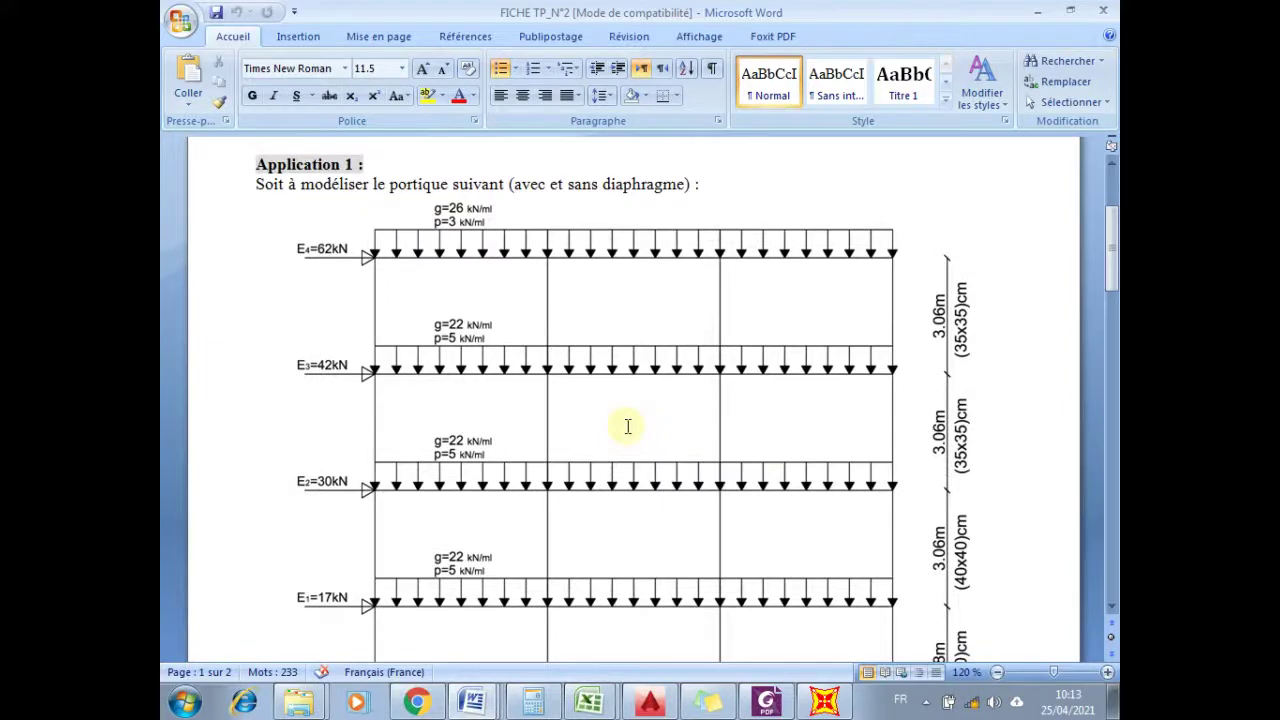
left_click(826, 702)
double_click(579, 492)
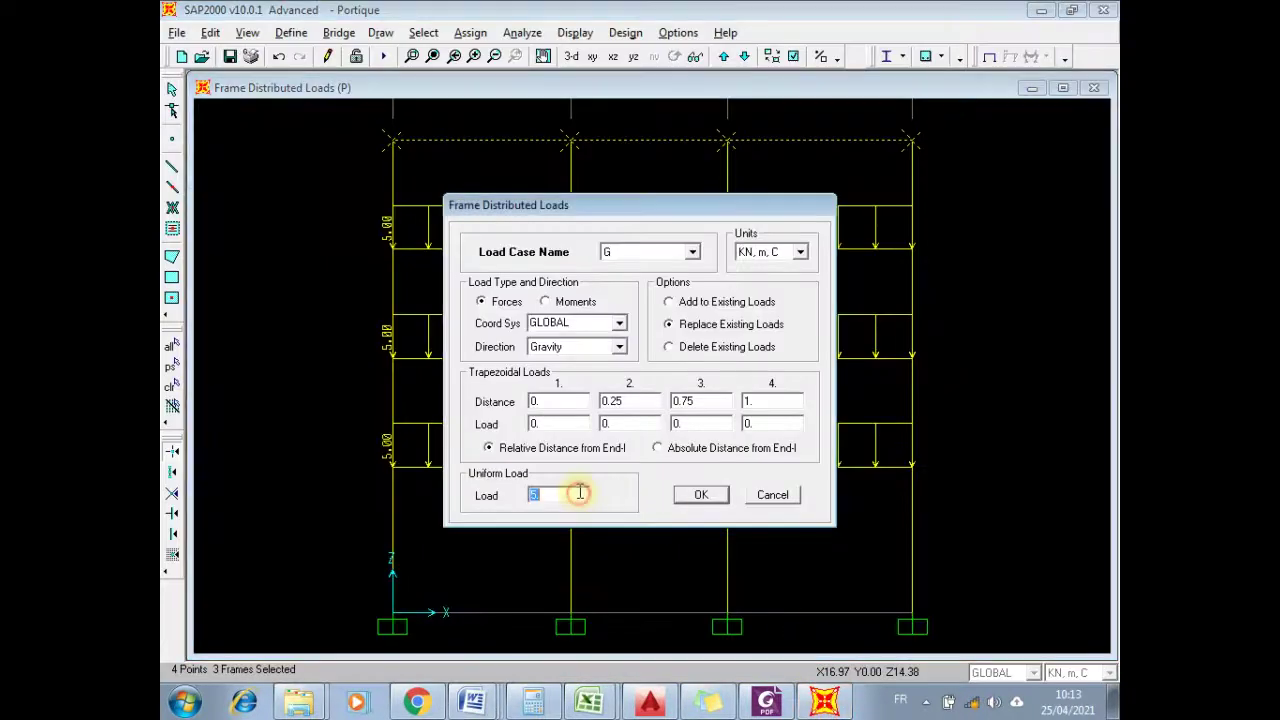
type("26")
left_click(701, 494)
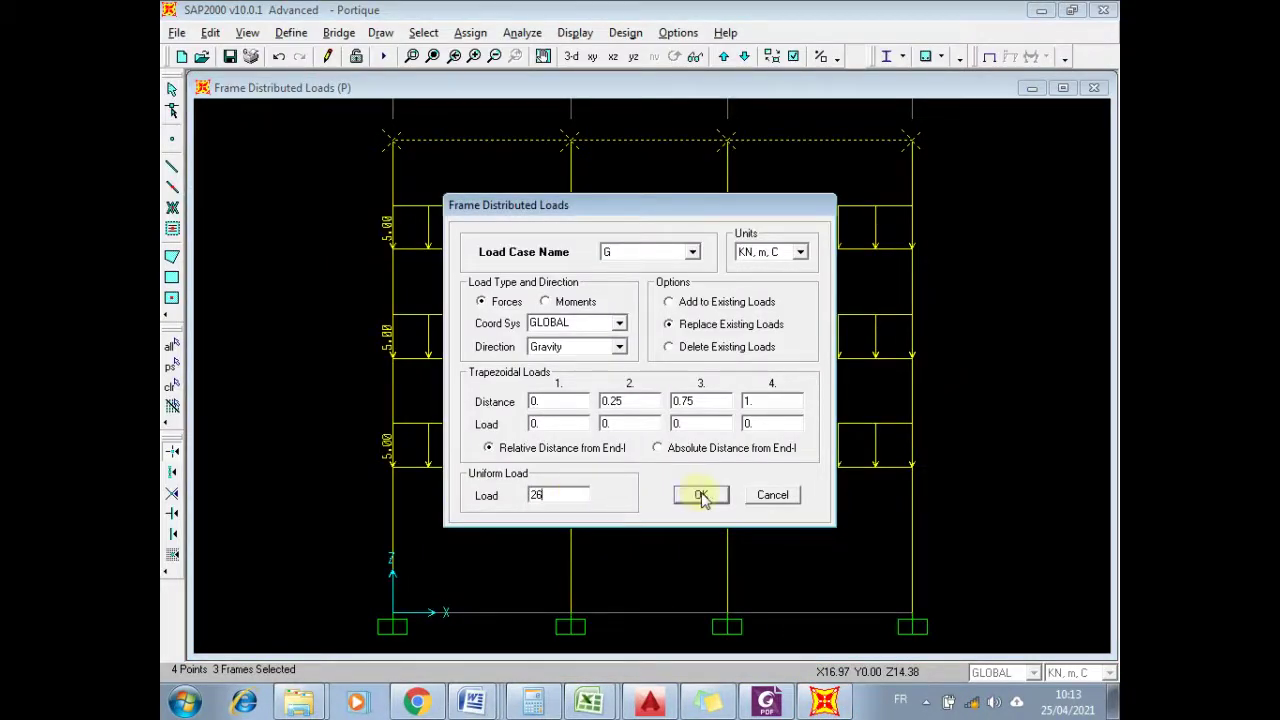
- Reselect the roof-level beams, apply a uniform gravity load of 3 kN/m in load case P, and save the model
middle_click_drag(303, 320, 303, 390)
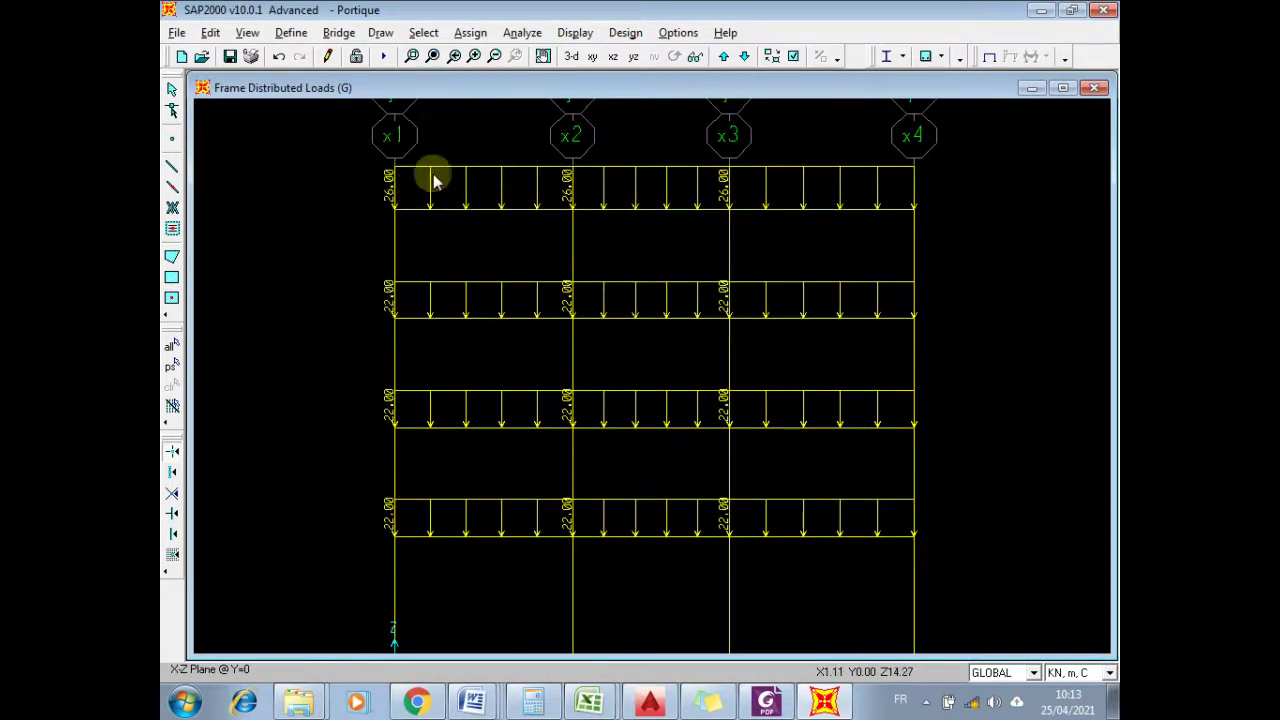
left_click(173, 366)
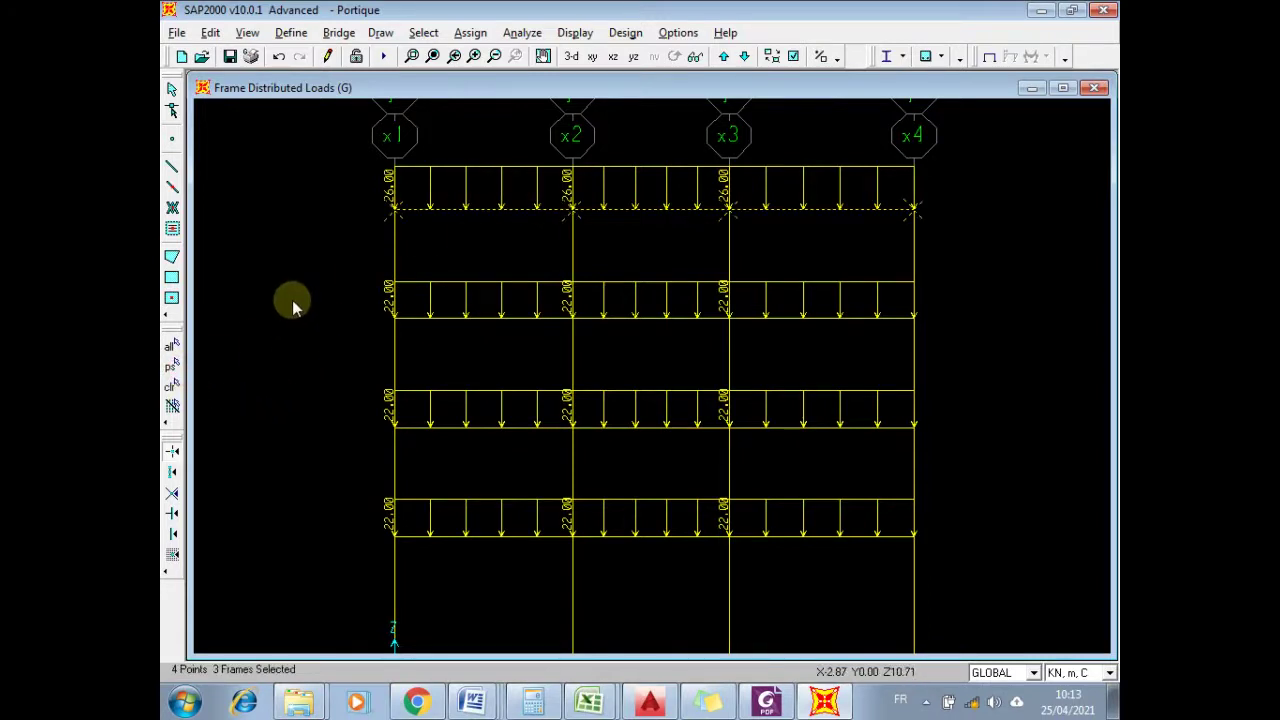
left_click(470, 32)
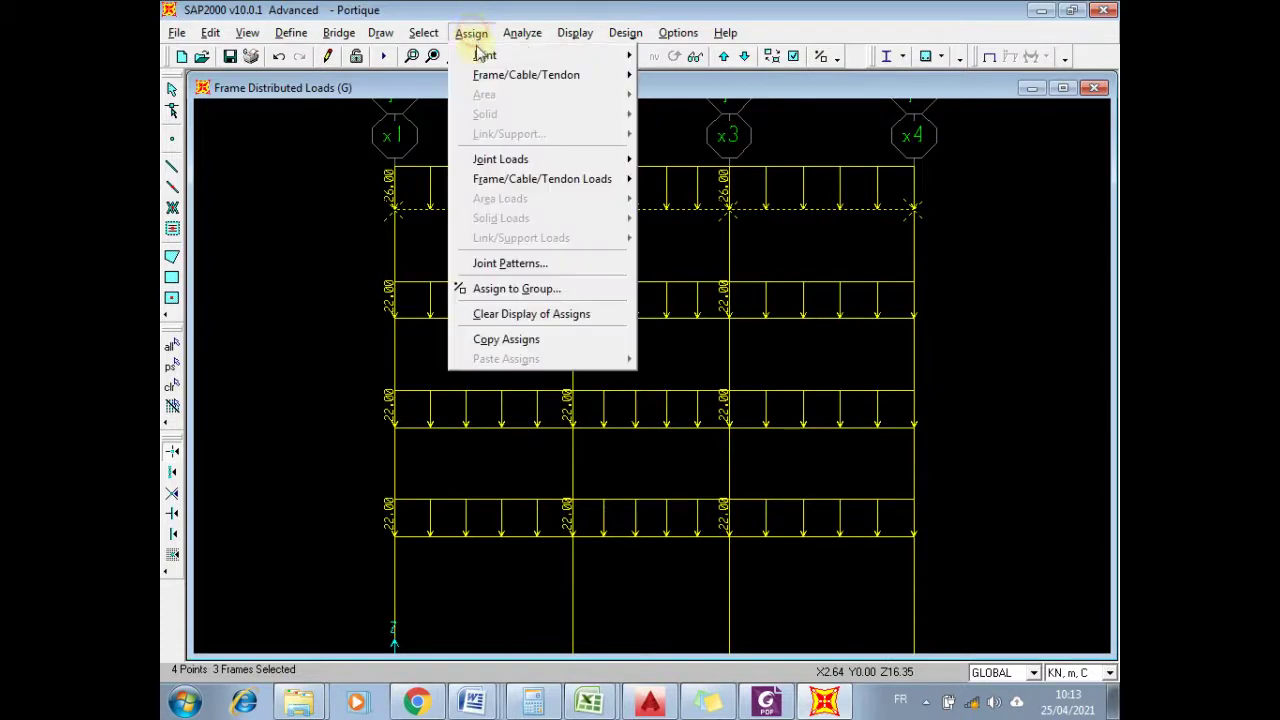
mouse_move(512, 182)
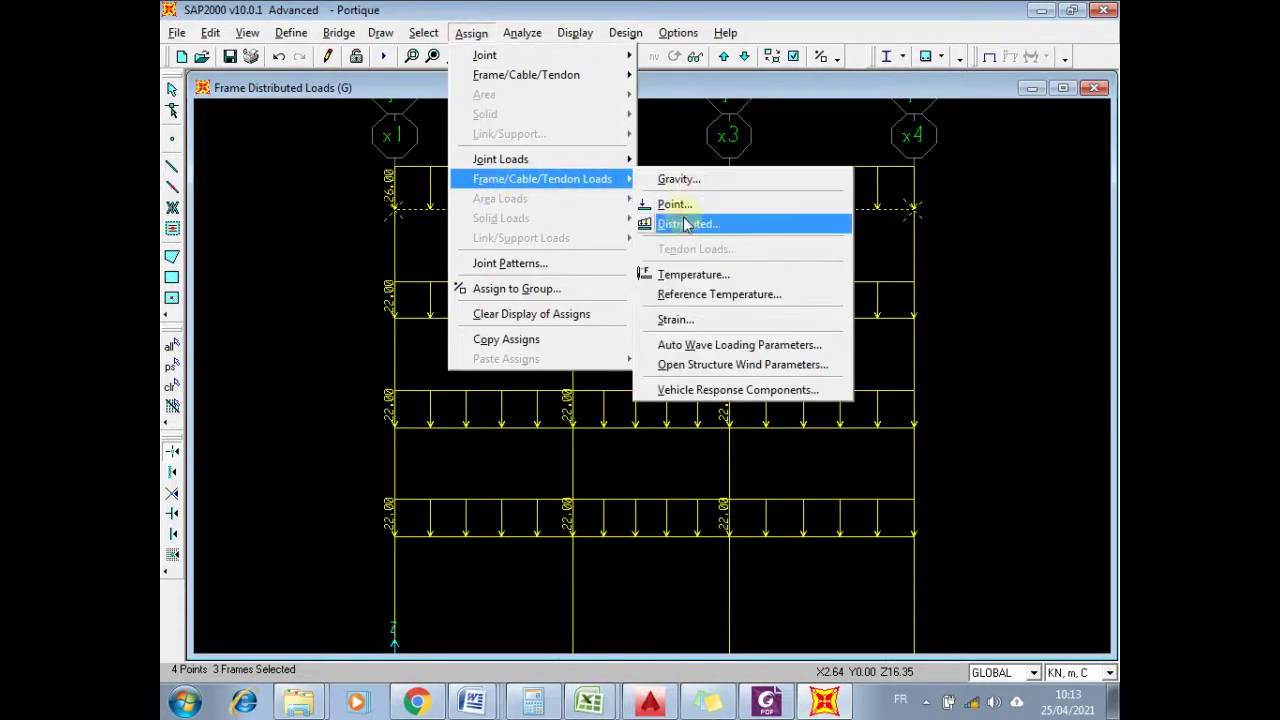
left_click(687, 224)
left_click(639, 255)
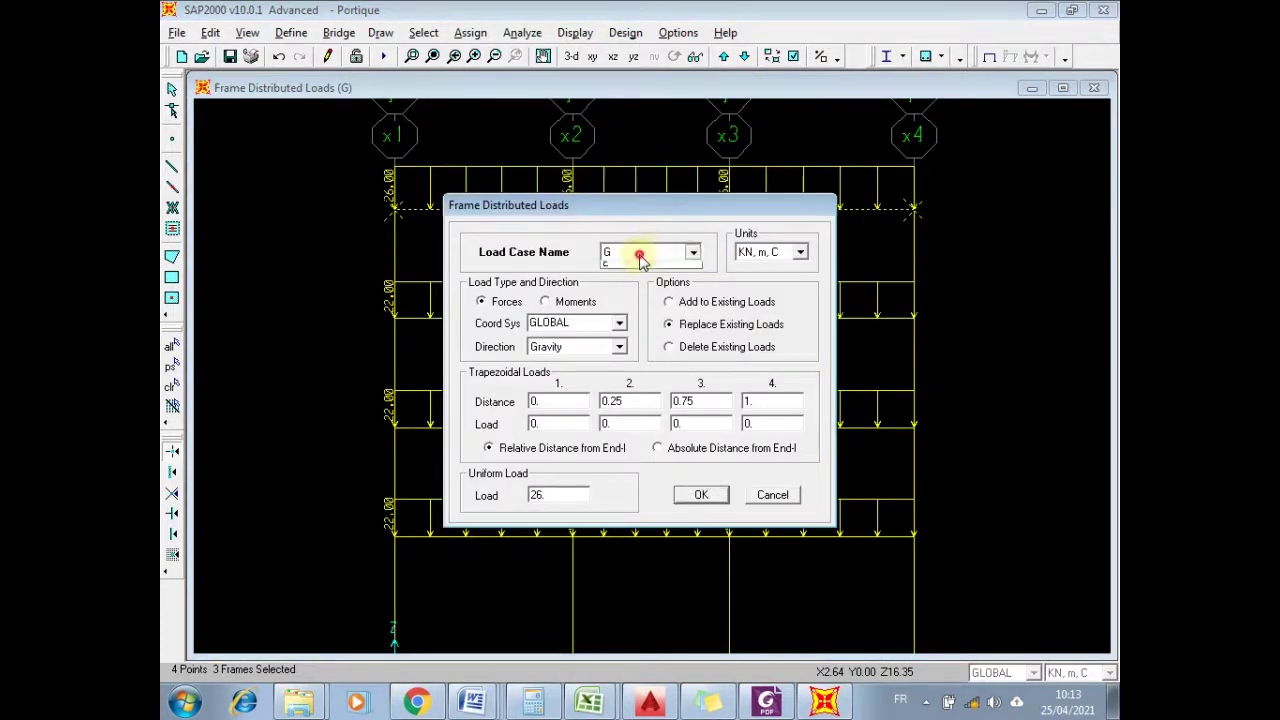
left_click(634, 276)
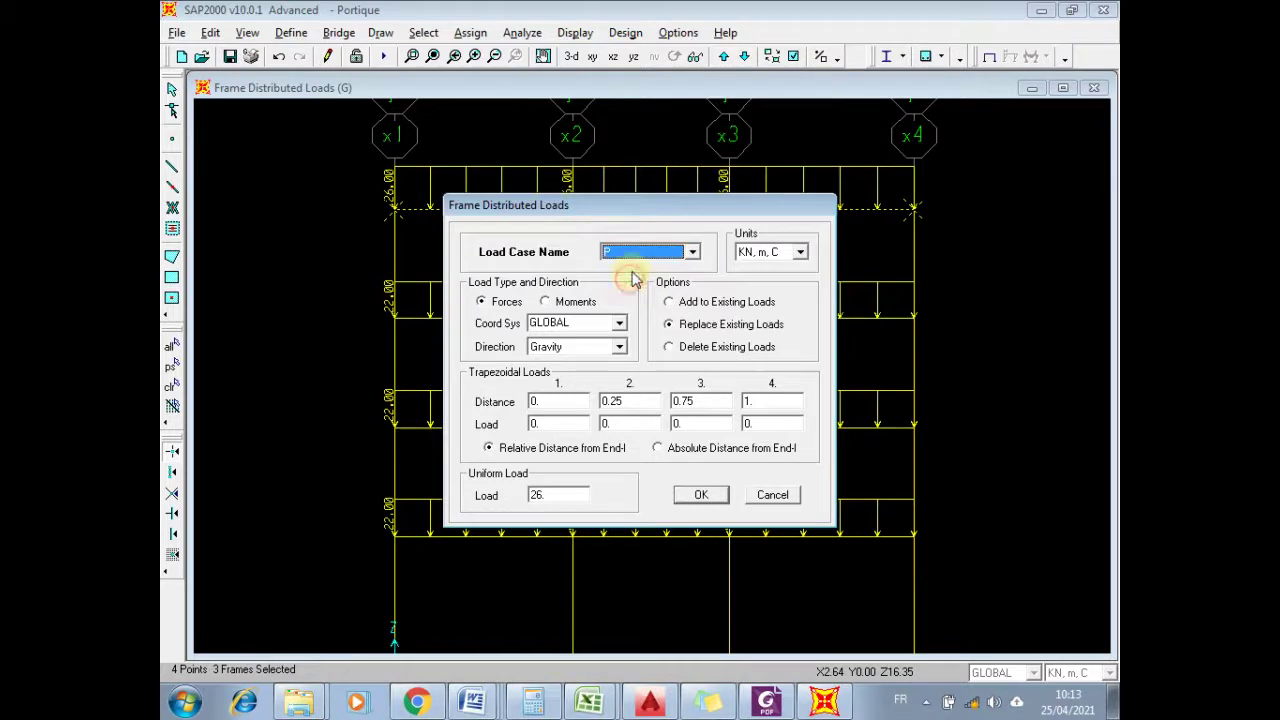
double_click(549, 492)
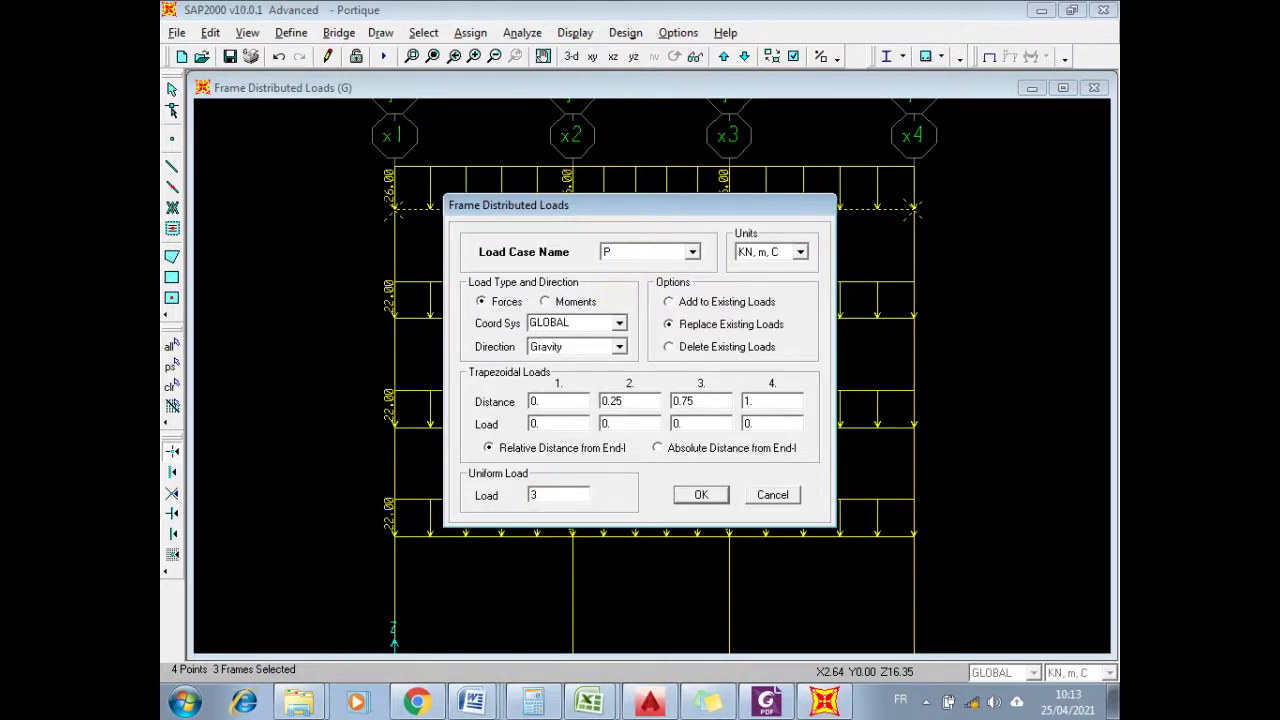
left_click(698, 494)
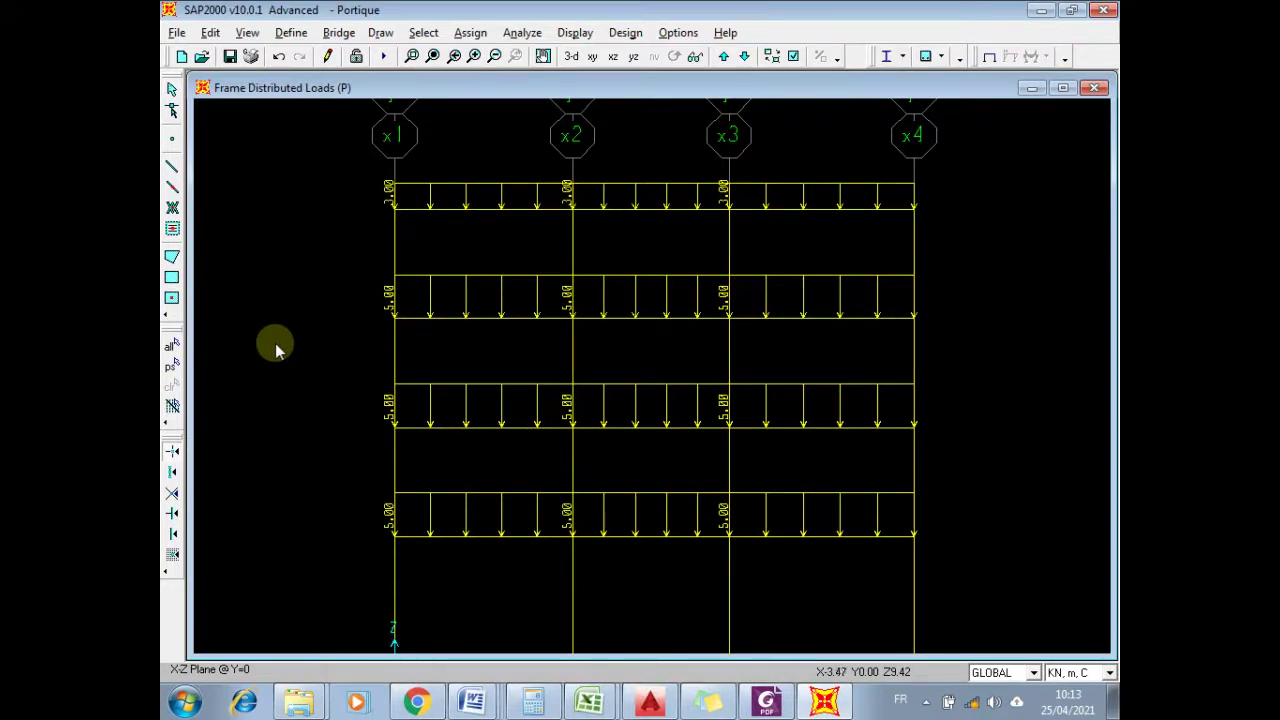
left_click(229, 56)
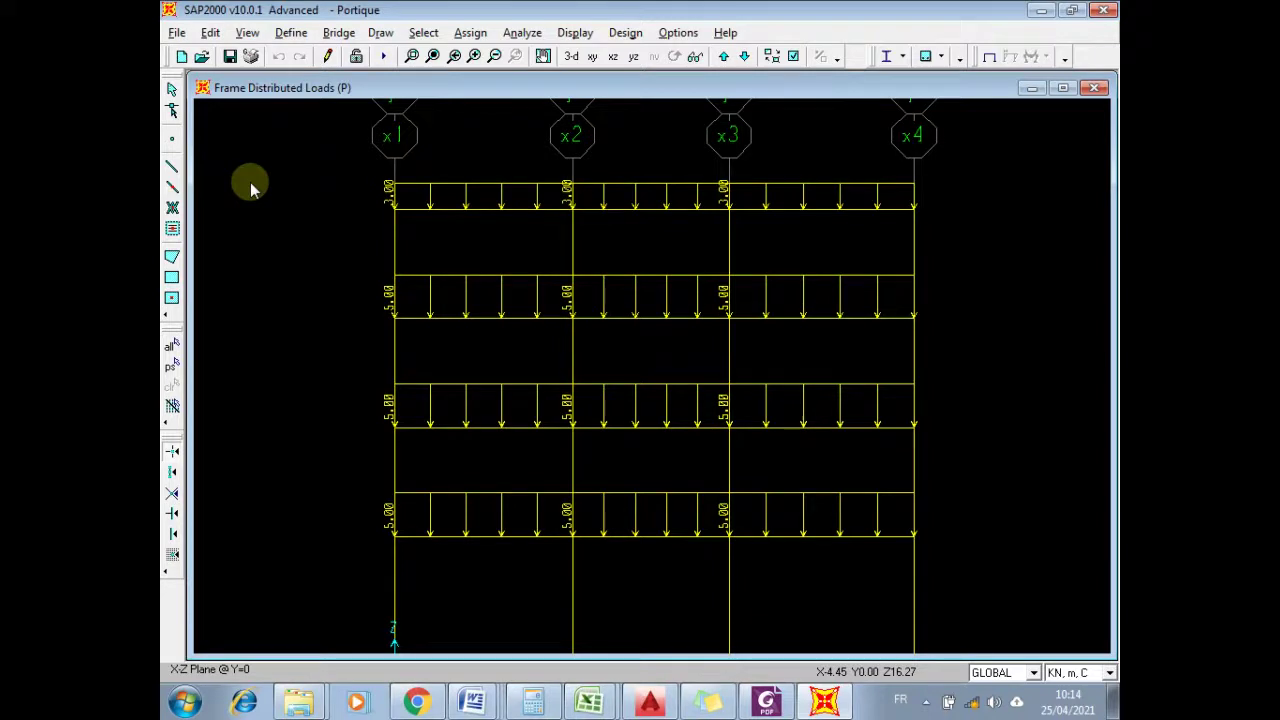
- Review the lateral floor forces E1 to E4 in the Word document FICHE TP_N°2 and return to SAP2000
left_click(472, 702)
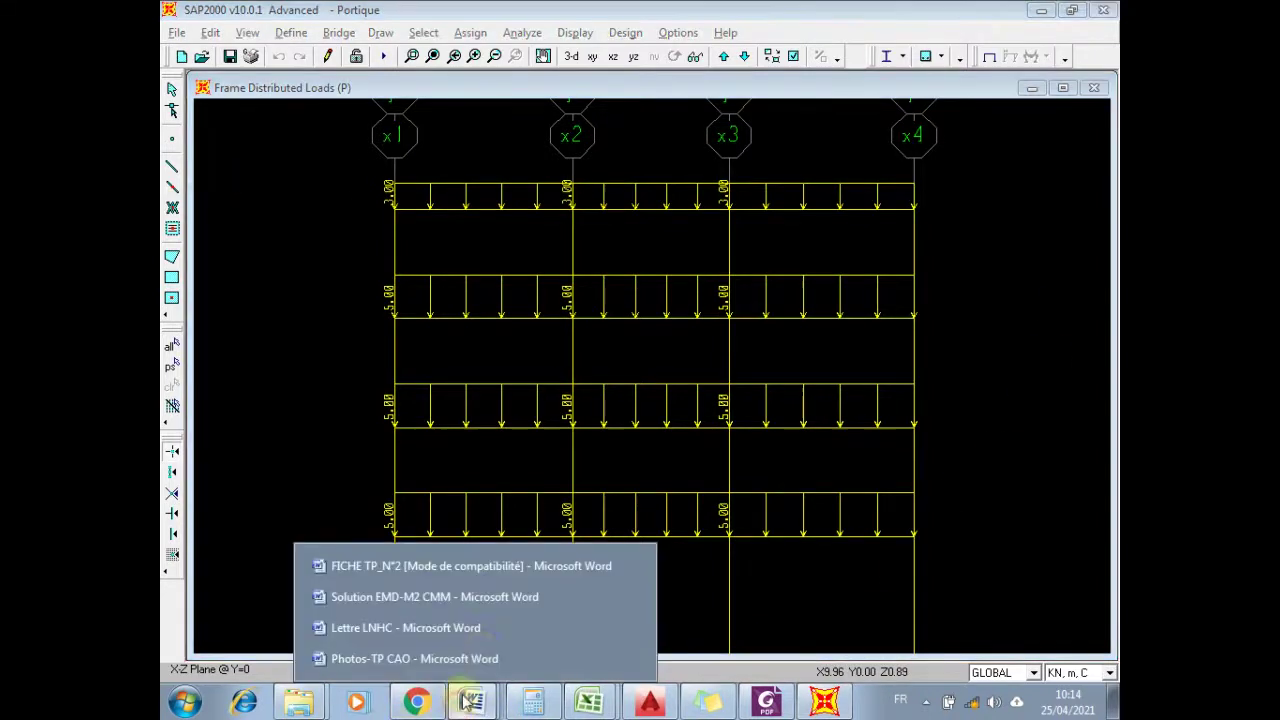
left_click(408, 566)
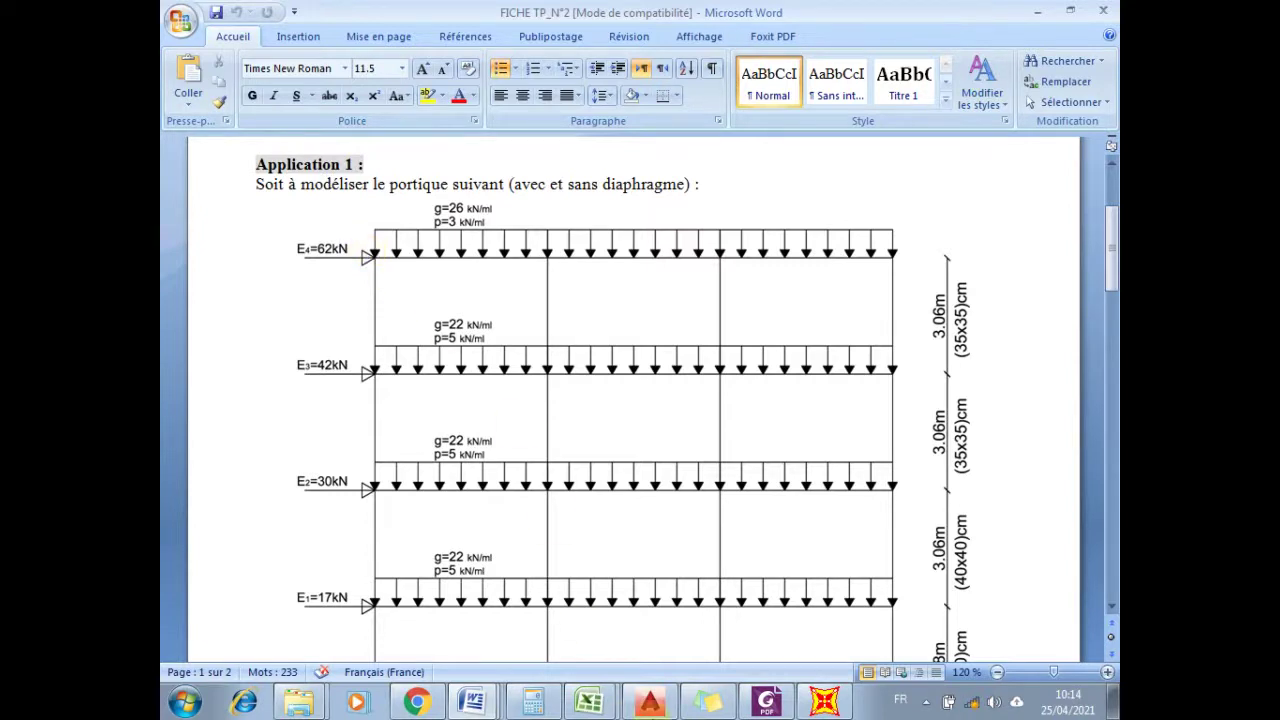
left_click(824, 702)
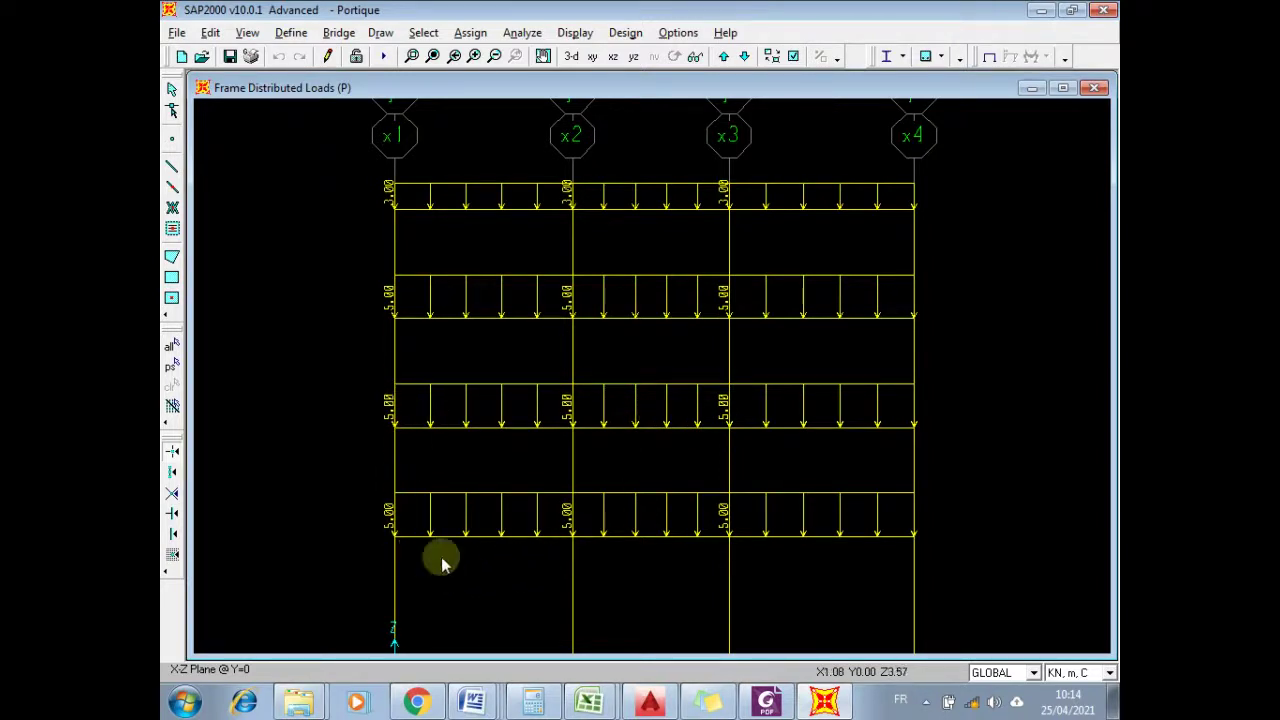
key("alt+Tab")
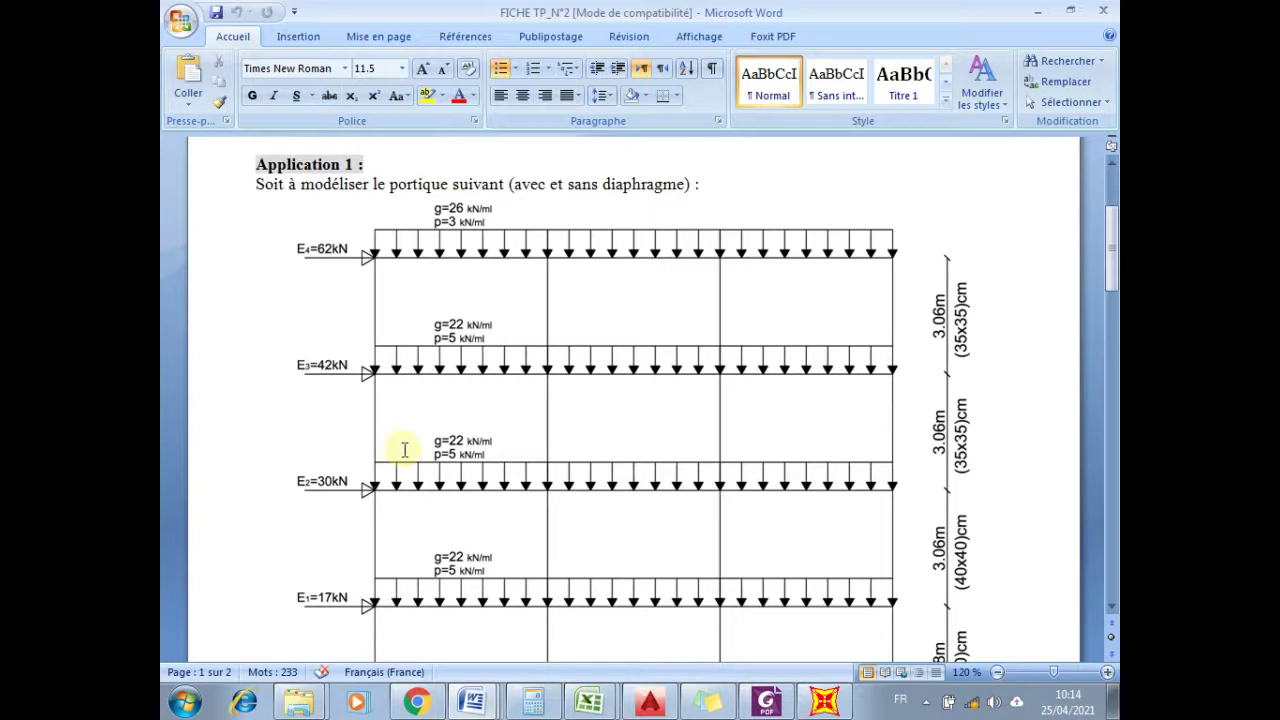
left_click(824, 702)
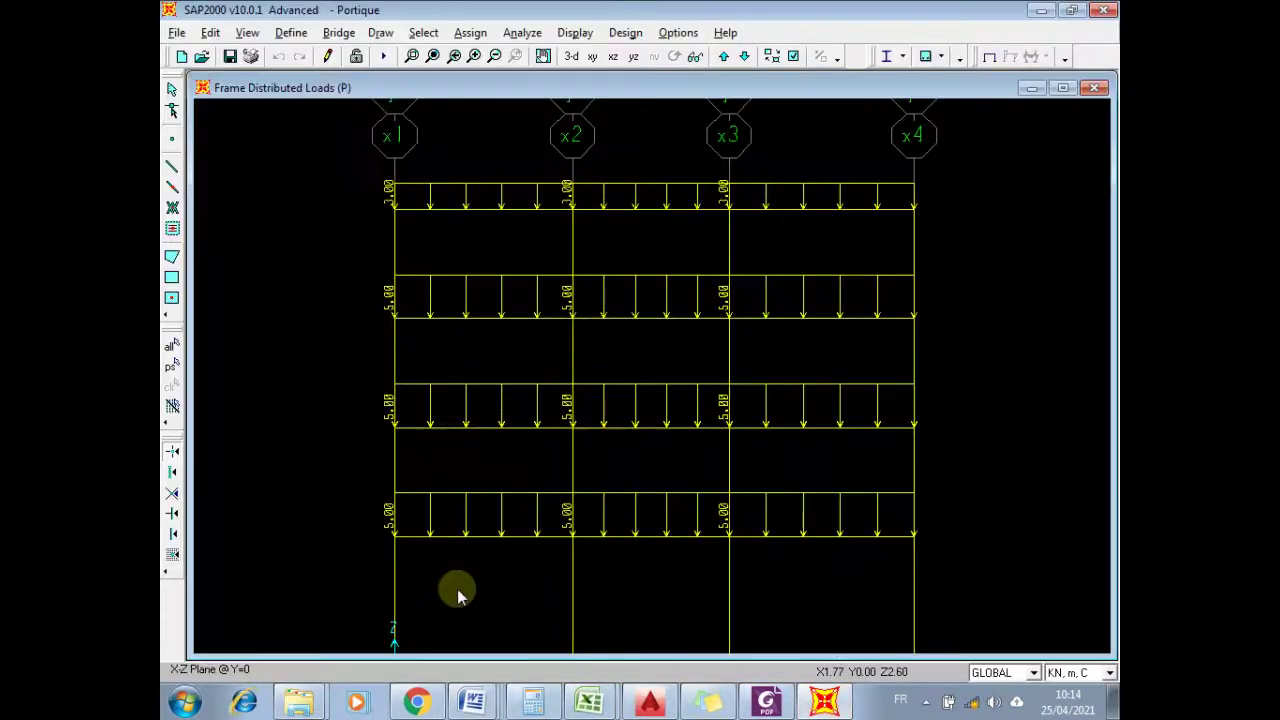
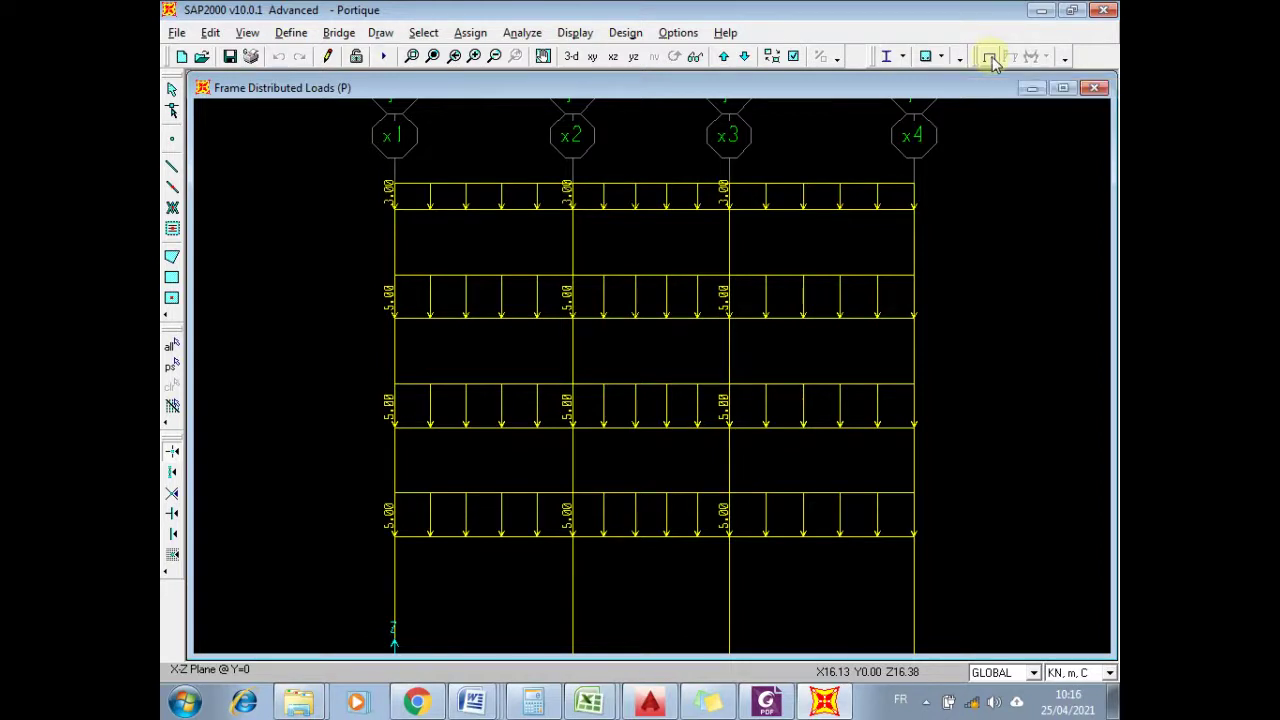
- Switch the display from the distributed loads to the undeformed shape and fit the whole frame in view
left_click(578, 36)
mouse_move(583, 73)
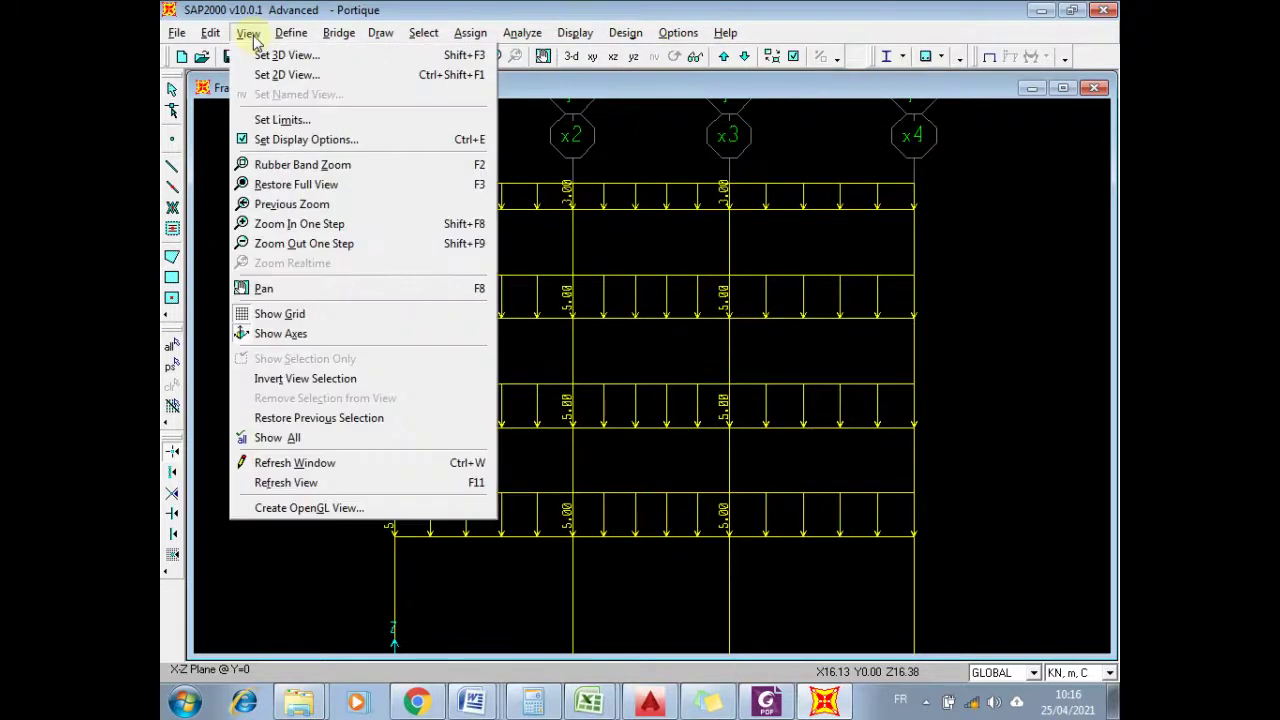
mouse_move(297, 45)
mouse_move(575, 34)
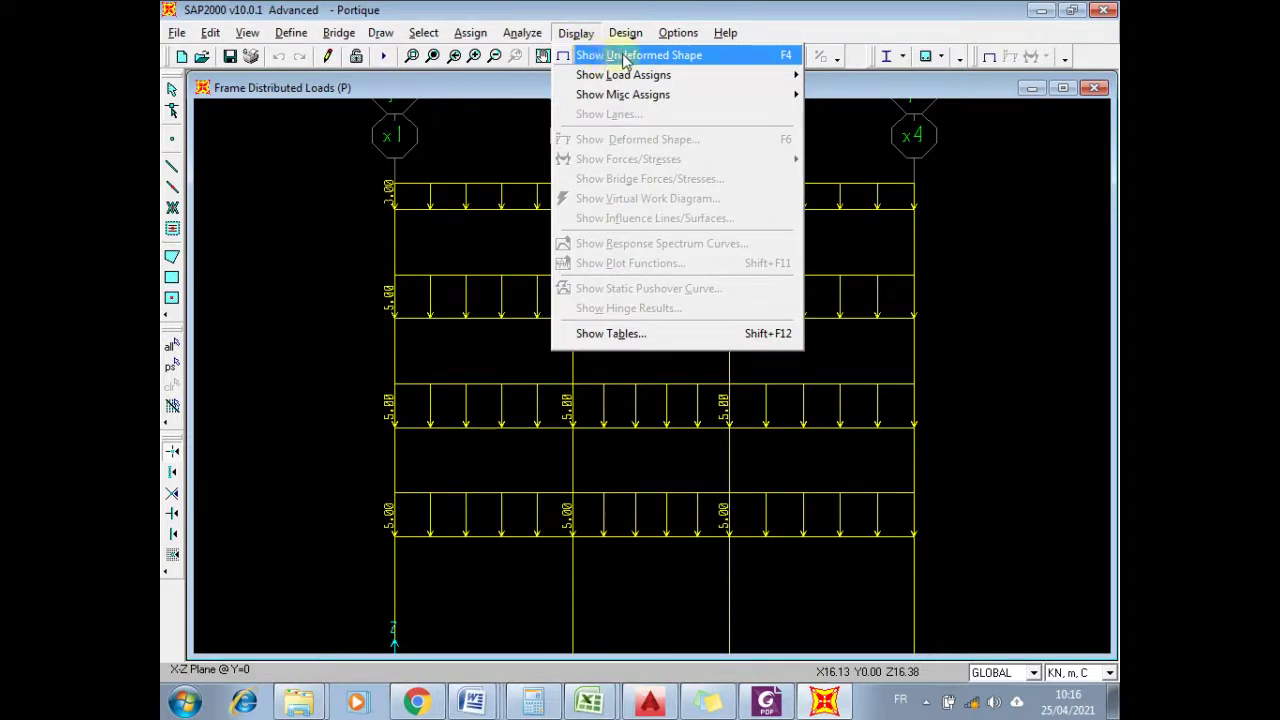
left_click(594, 56)
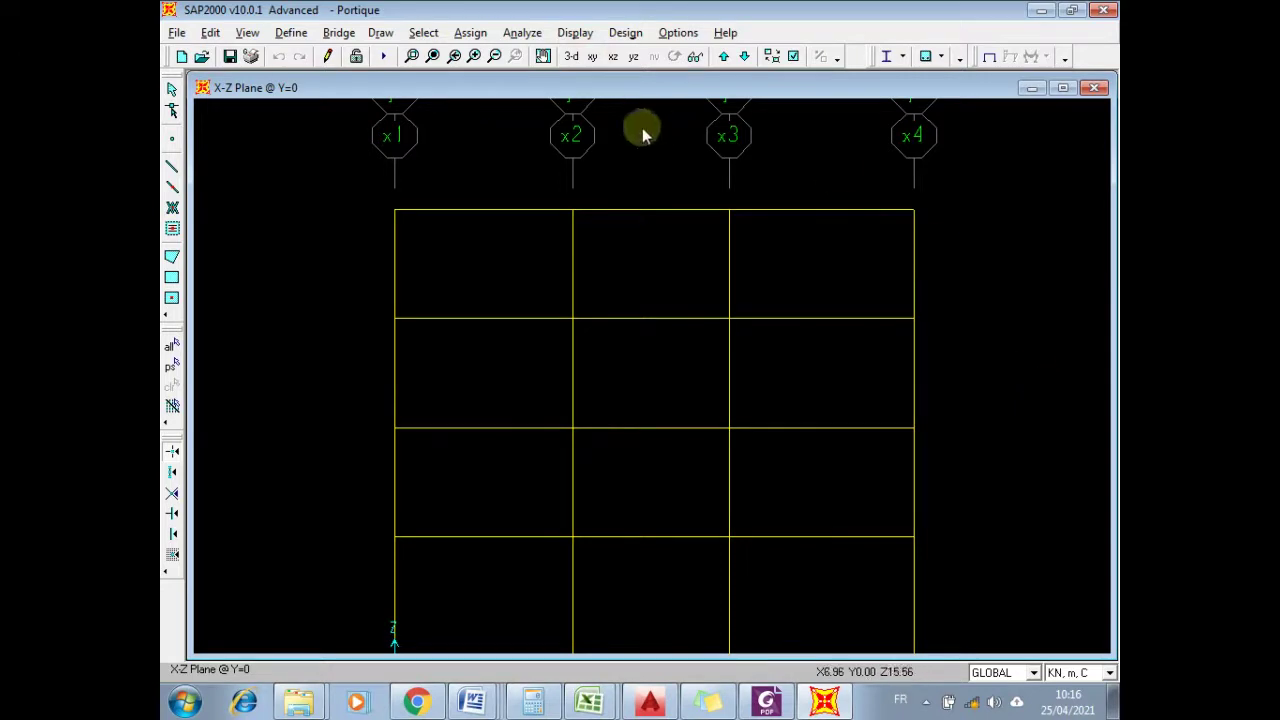
left_click(432, 56)
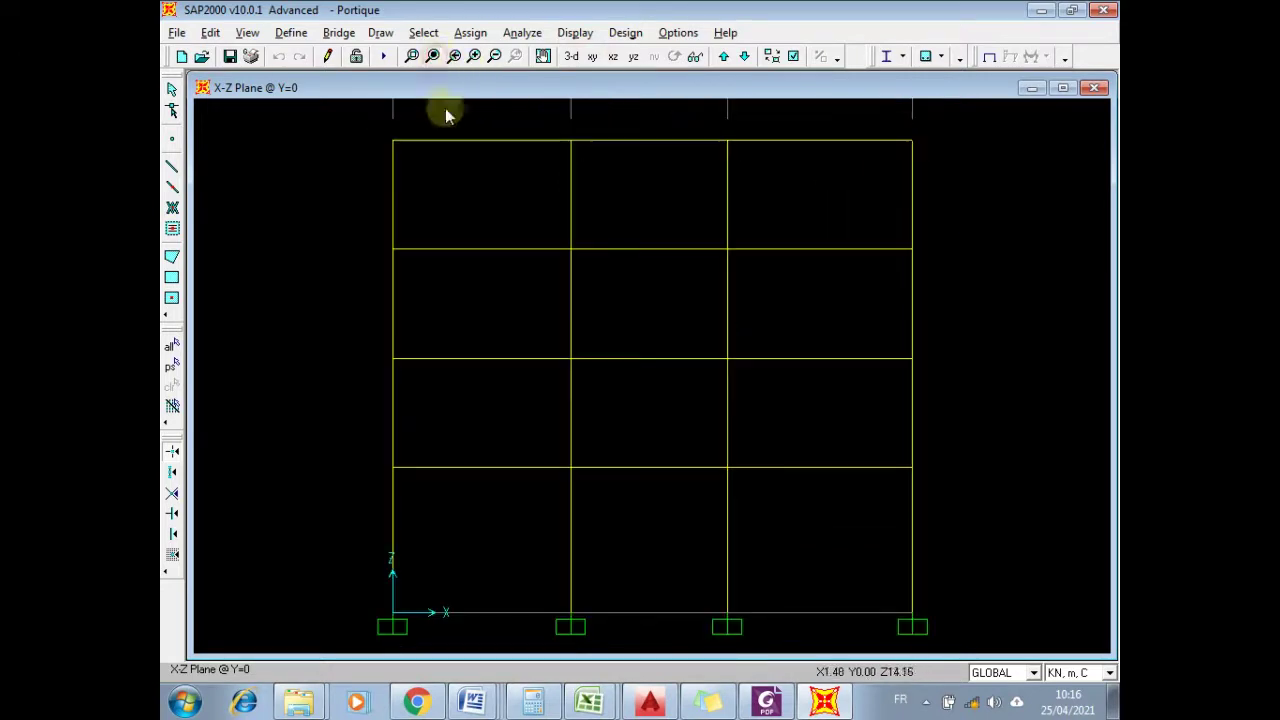
- Zoom into a window around the third storey of the x1–x2 bay and restore the full view of the frame
left_click(411, 56)
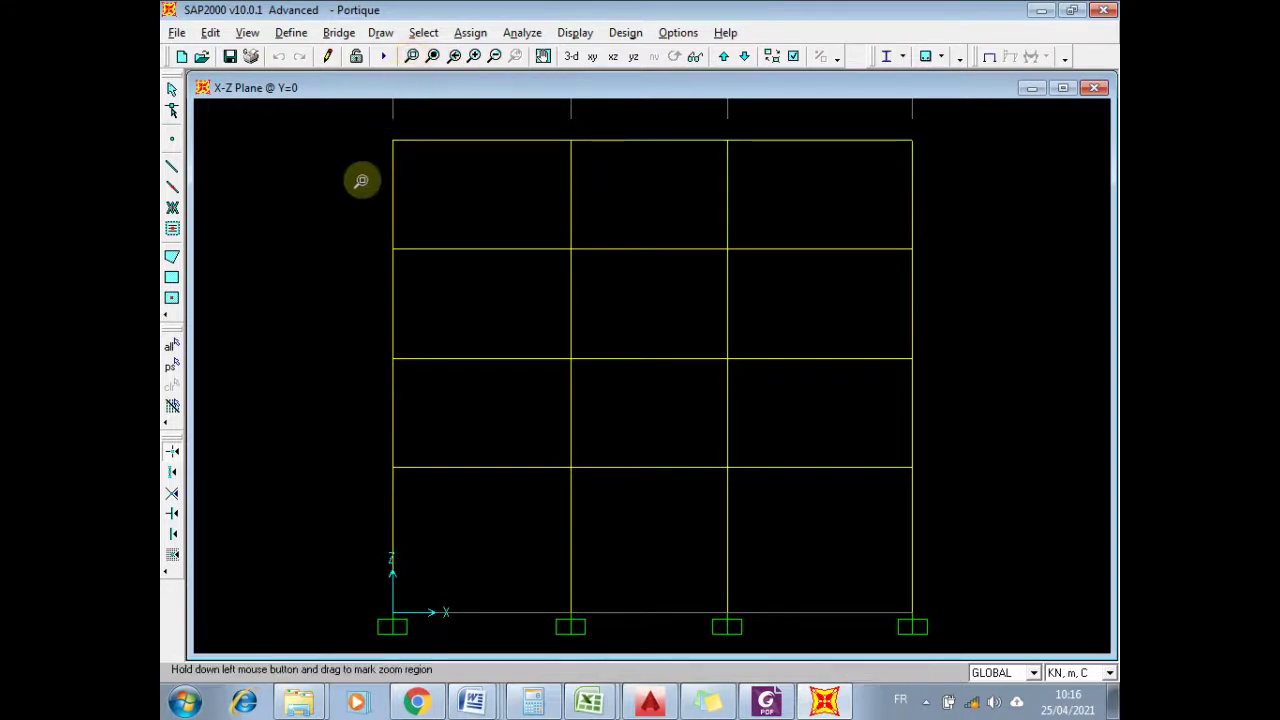
left_click_drag(357, 214, 630, 399)
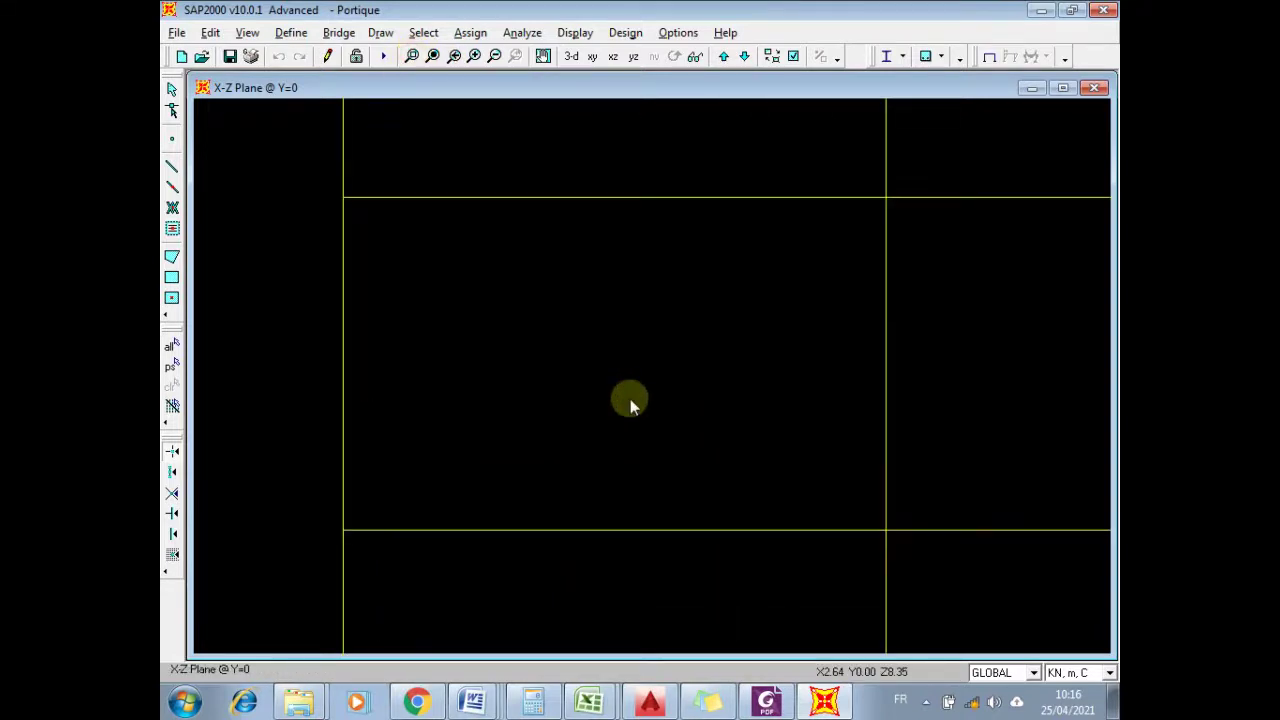
left_click(432, 57)
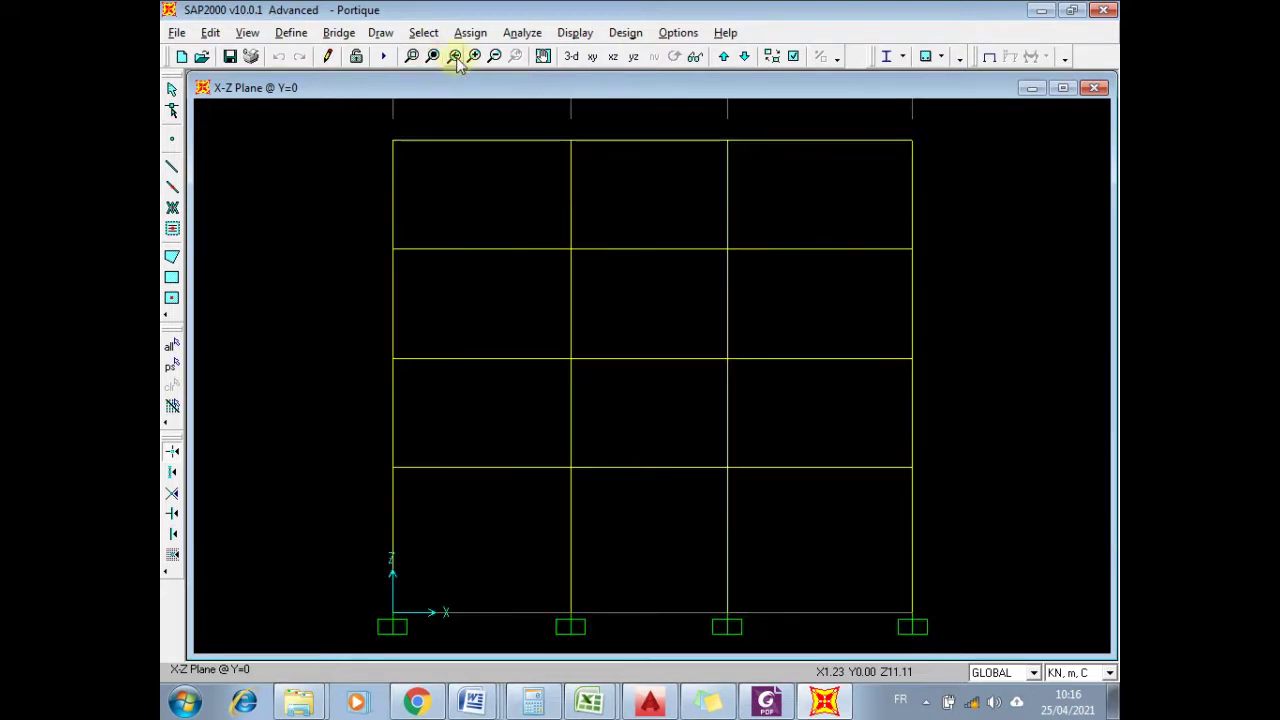
left_click(455, 57)
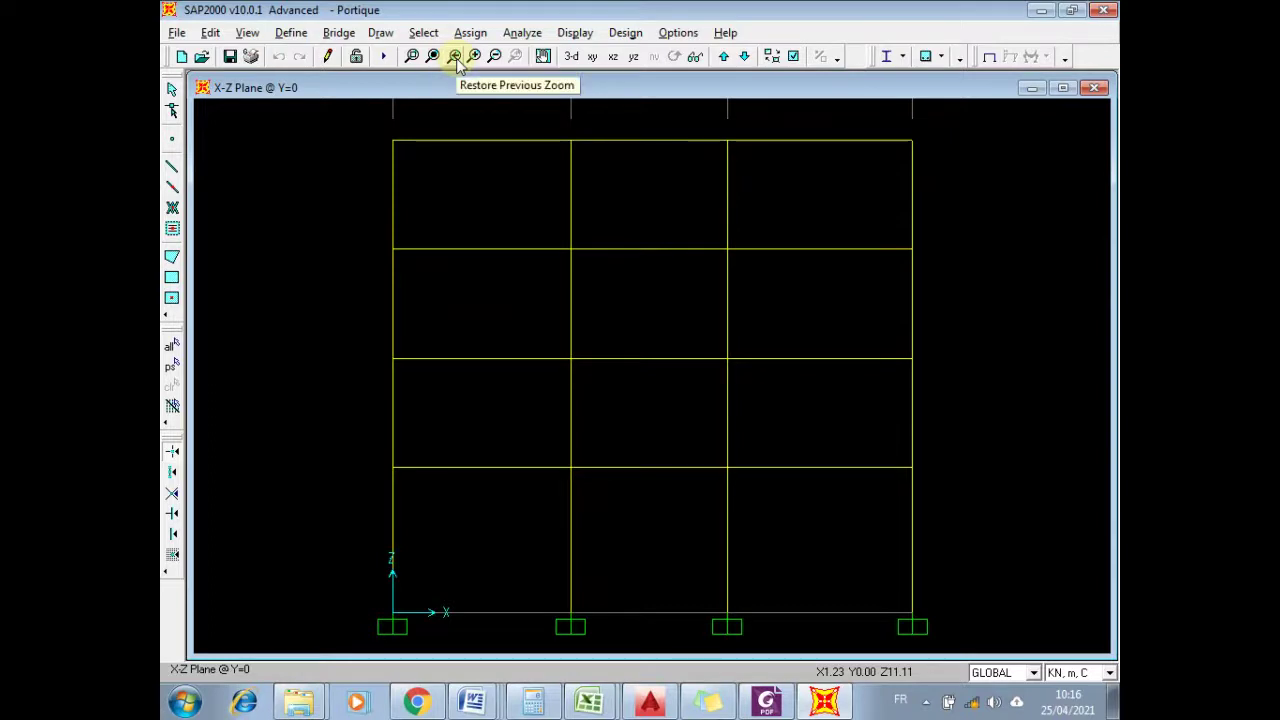
- Zoom in on the middle of the frame step by step and zoom back out until the whole frame and grid labels show
left_click(475, 57)
left_click(475, 57)
left_click(475, 57)
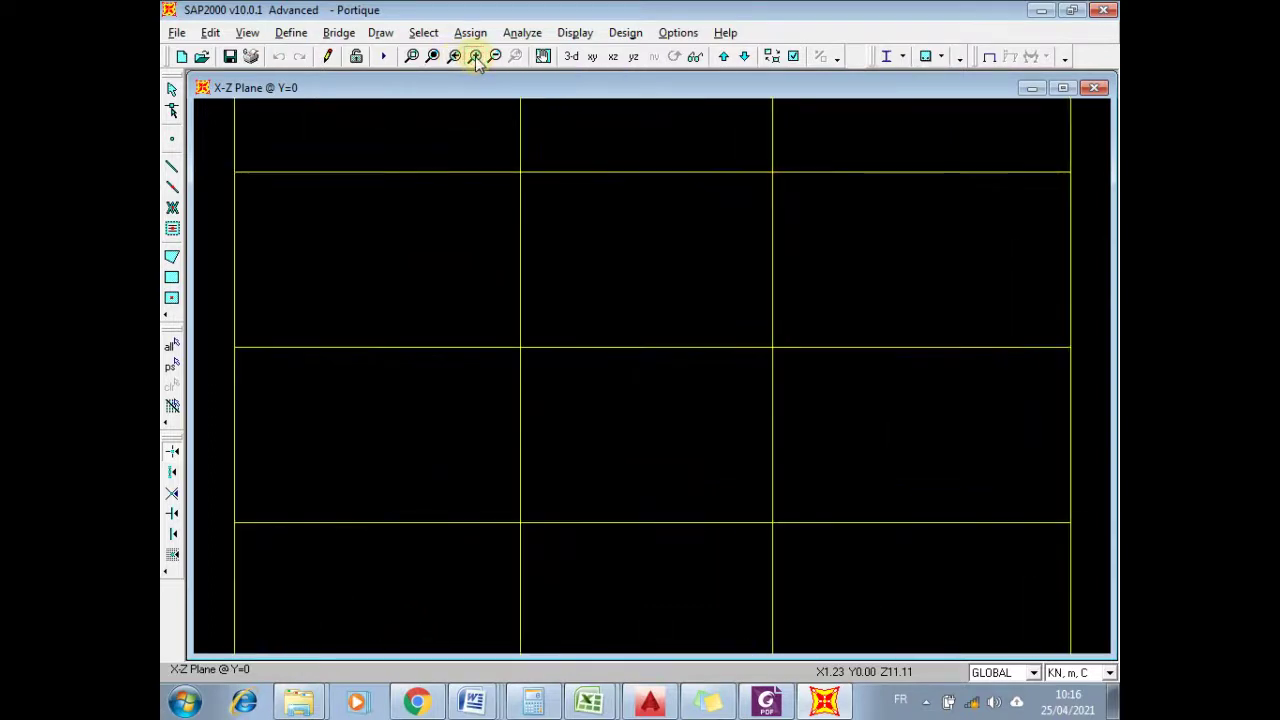
left_click(475, 57)
left_click(475, 57)
left_click(475, 57)
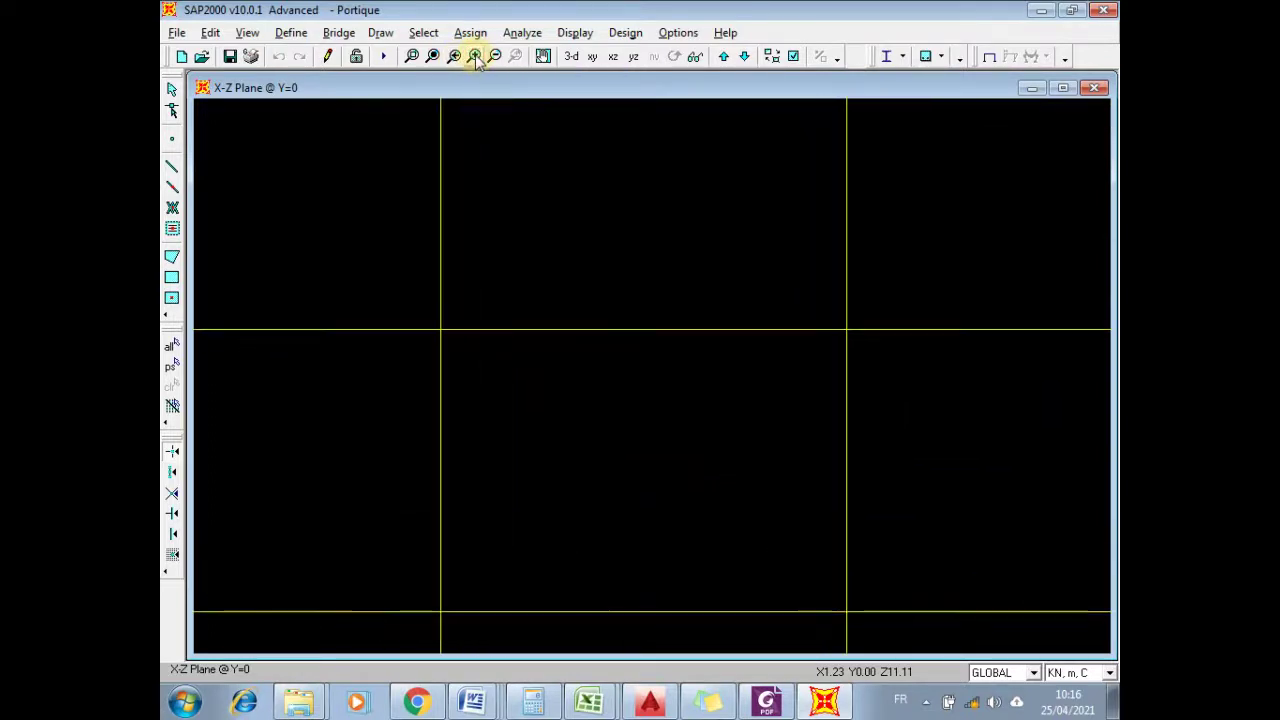
left_click(494, 57)
left_click(494, 57)
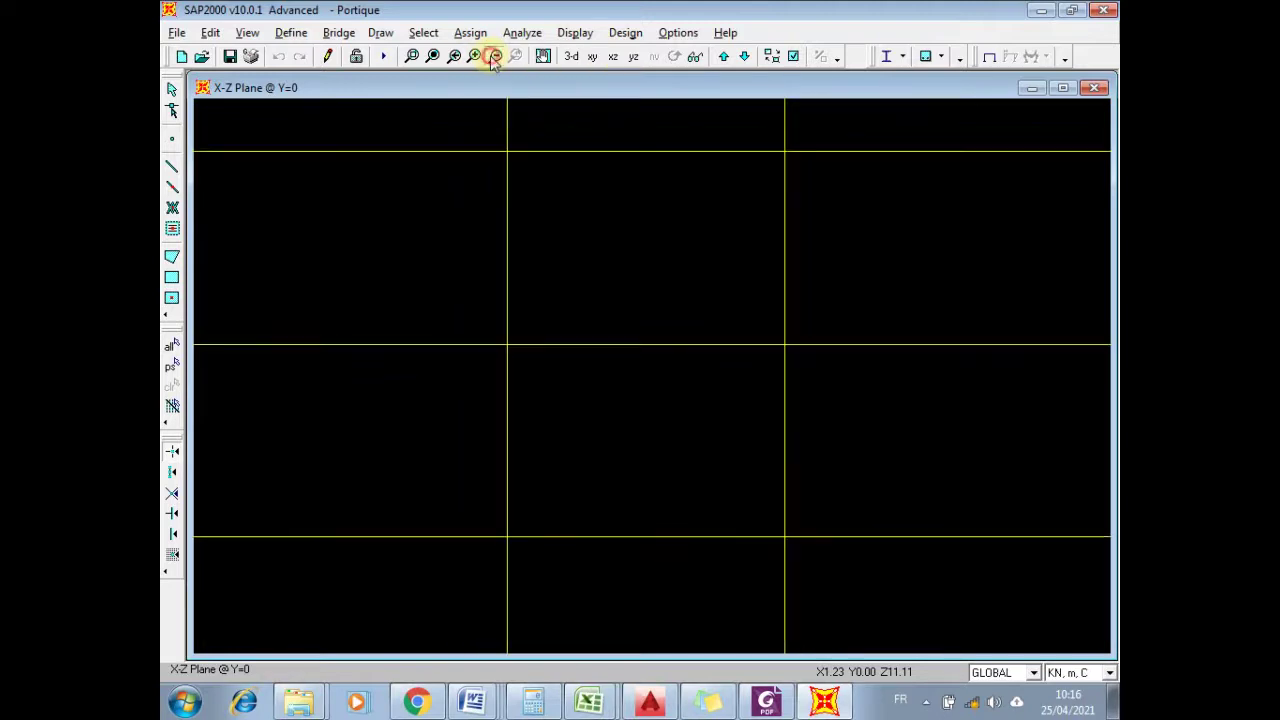
left_click(494, 57)
left_click(494, 57)
left_click(494, 57)
left_click(493, 56)
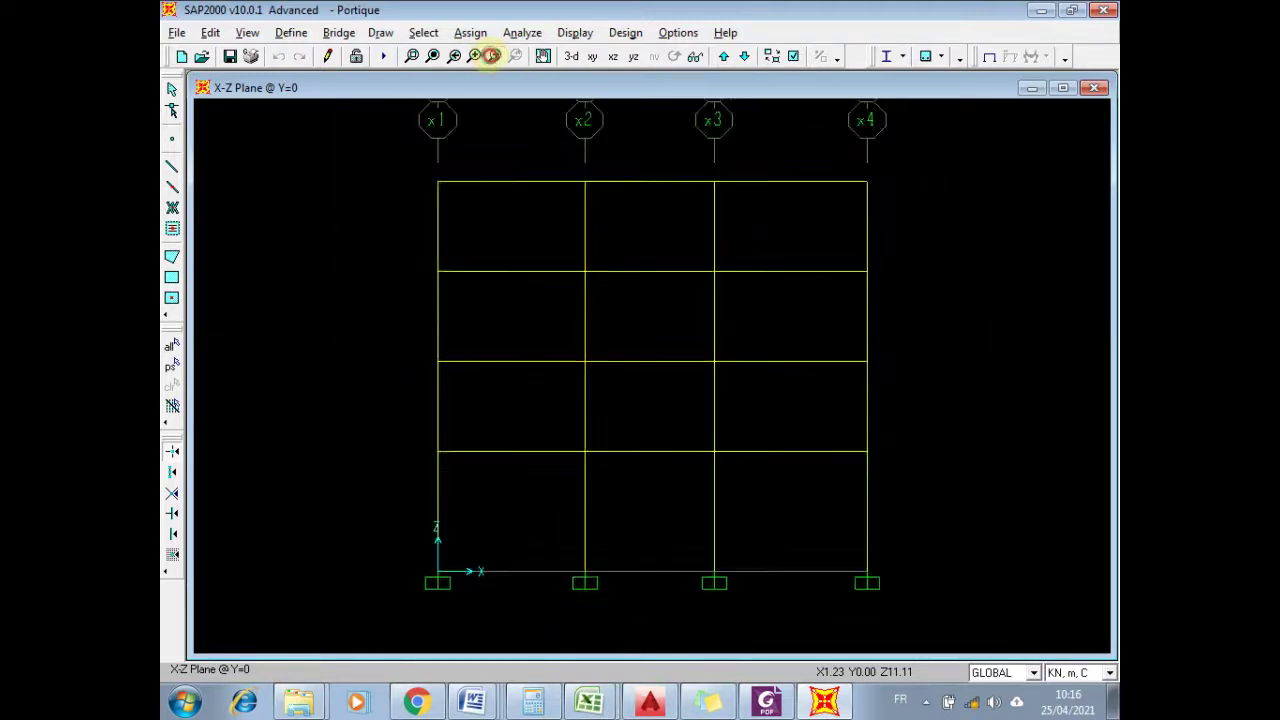
- Assign a 17 kN global X joint force in load case E to the first-floor joint on axis x1
left_click(493, 56)
left_click(493, 56)
left_click(493, 56)
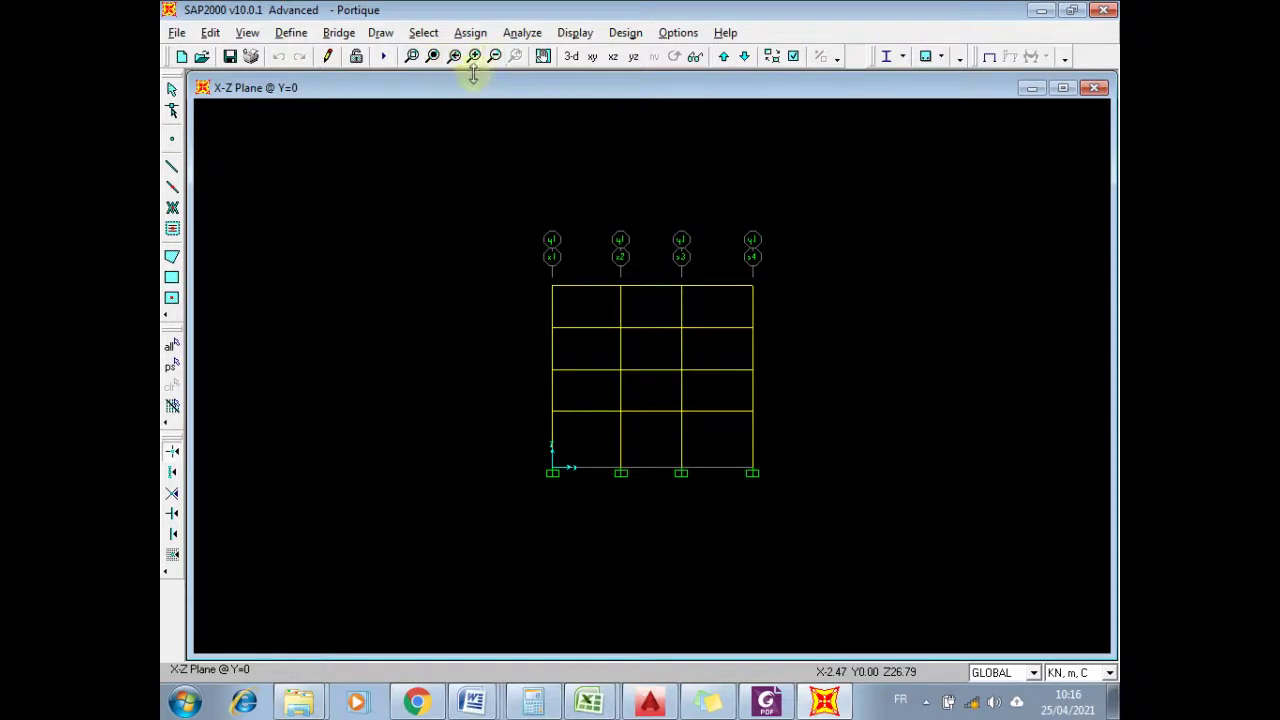
left_click(433, 57)
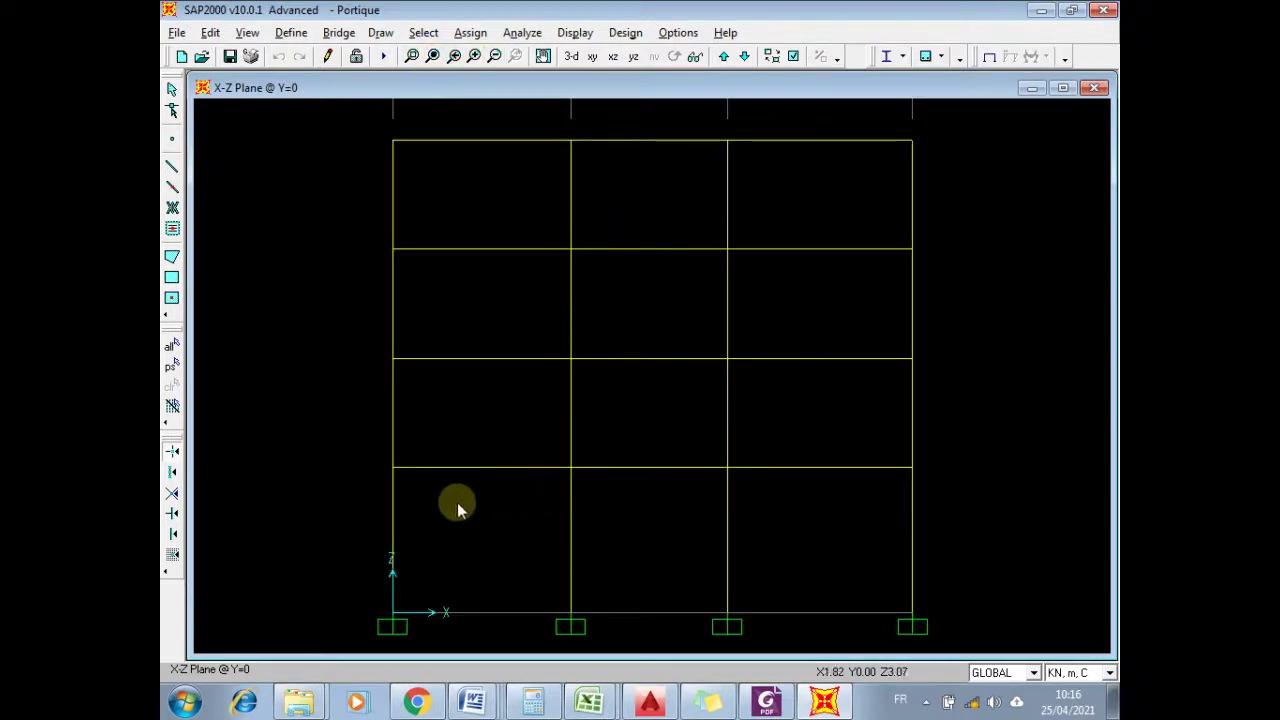
left_click(394, 468)
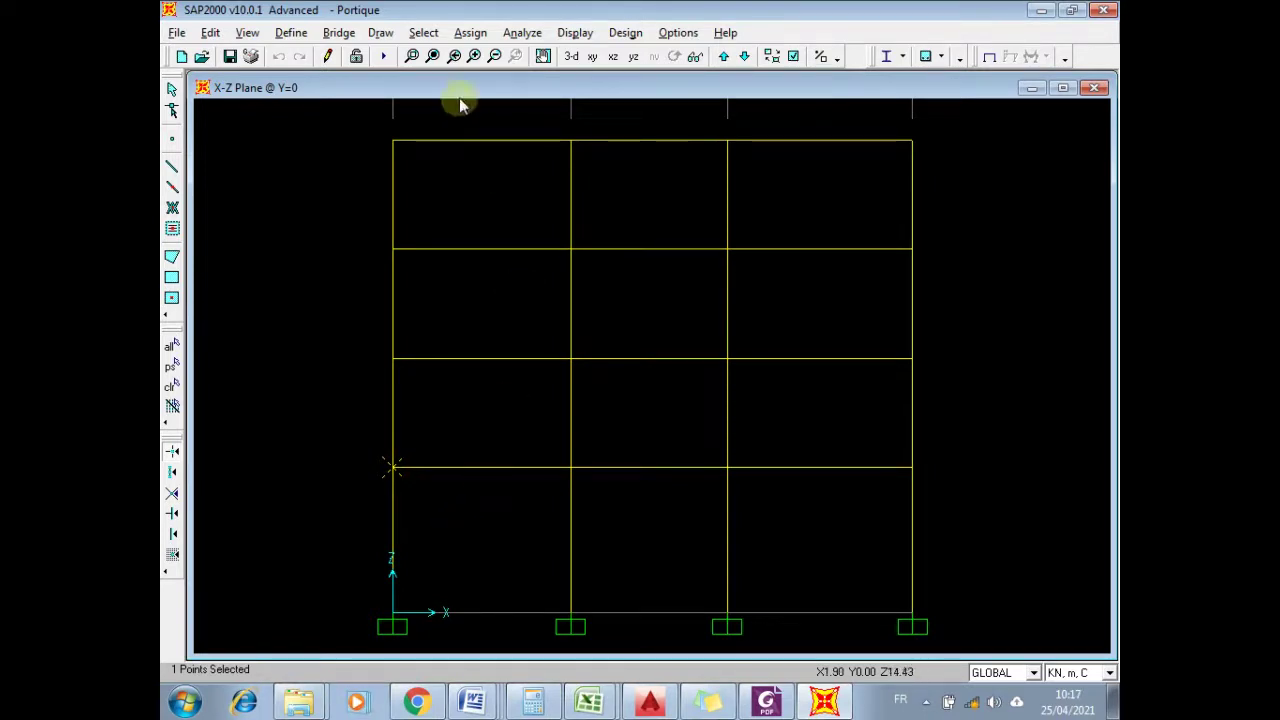
left_click(470, 36)
mouse_move(505, 163)
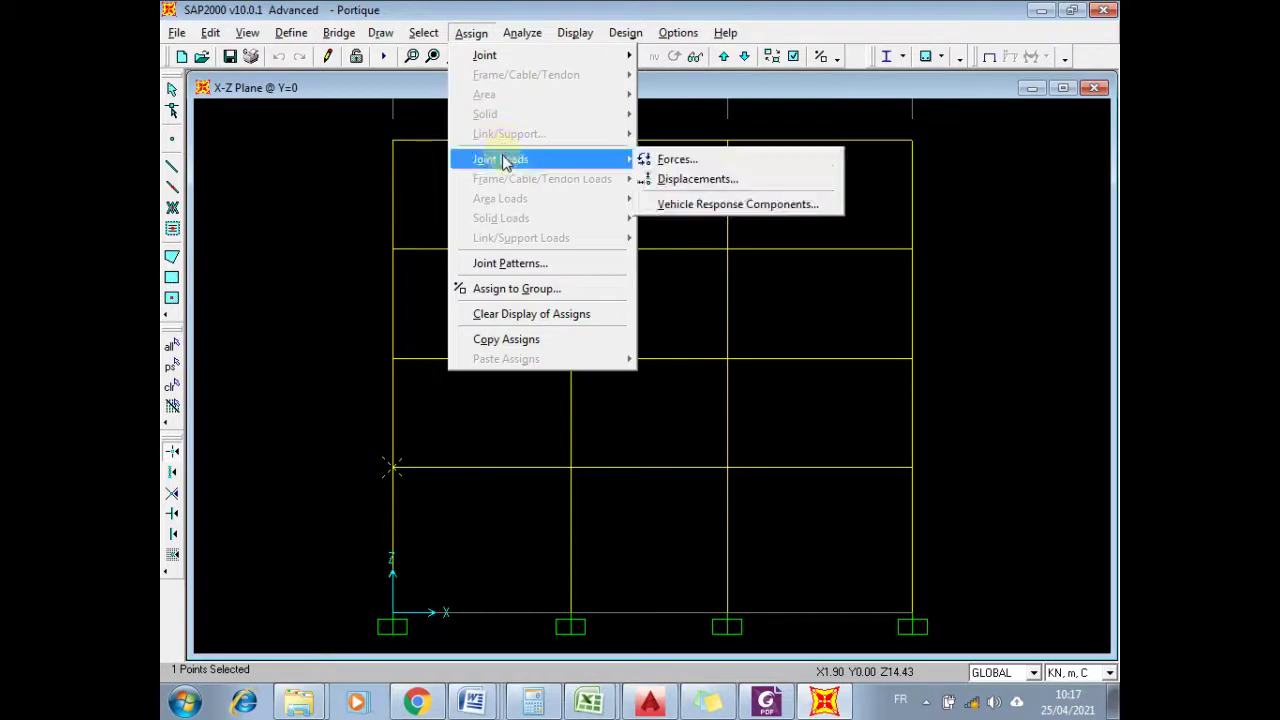
left_click(704, 161)
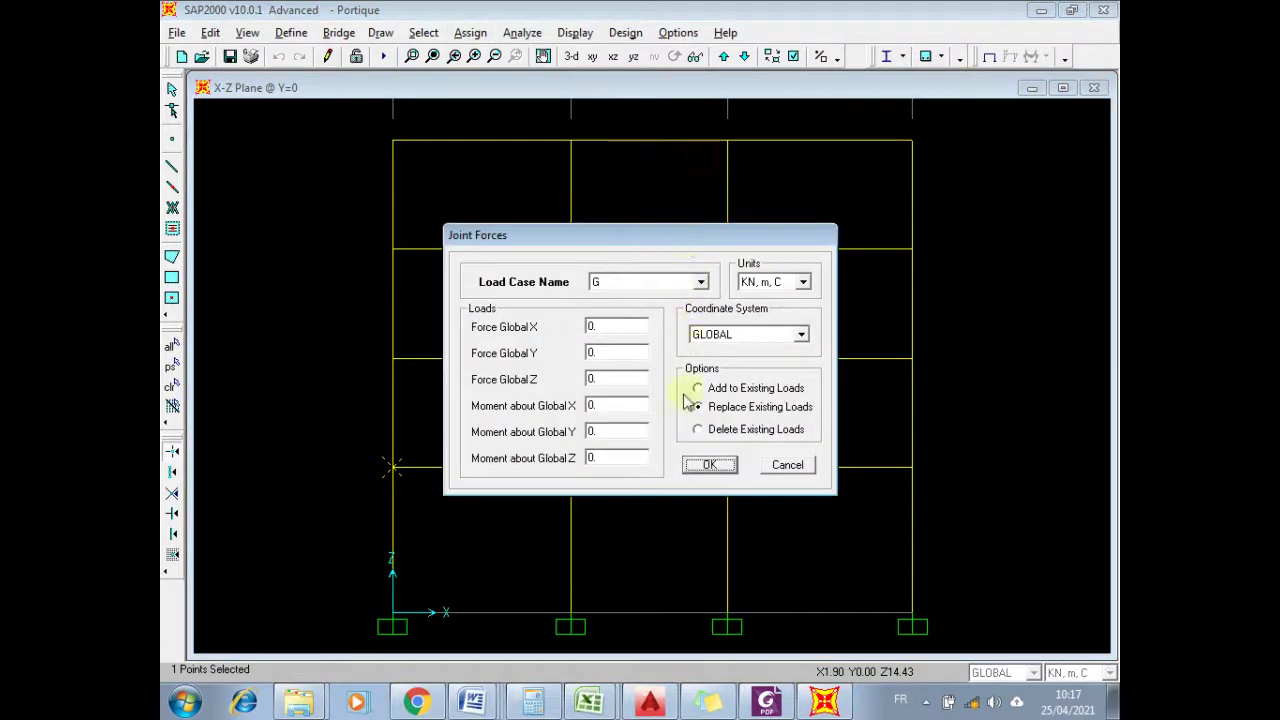
left_click(630, 283)
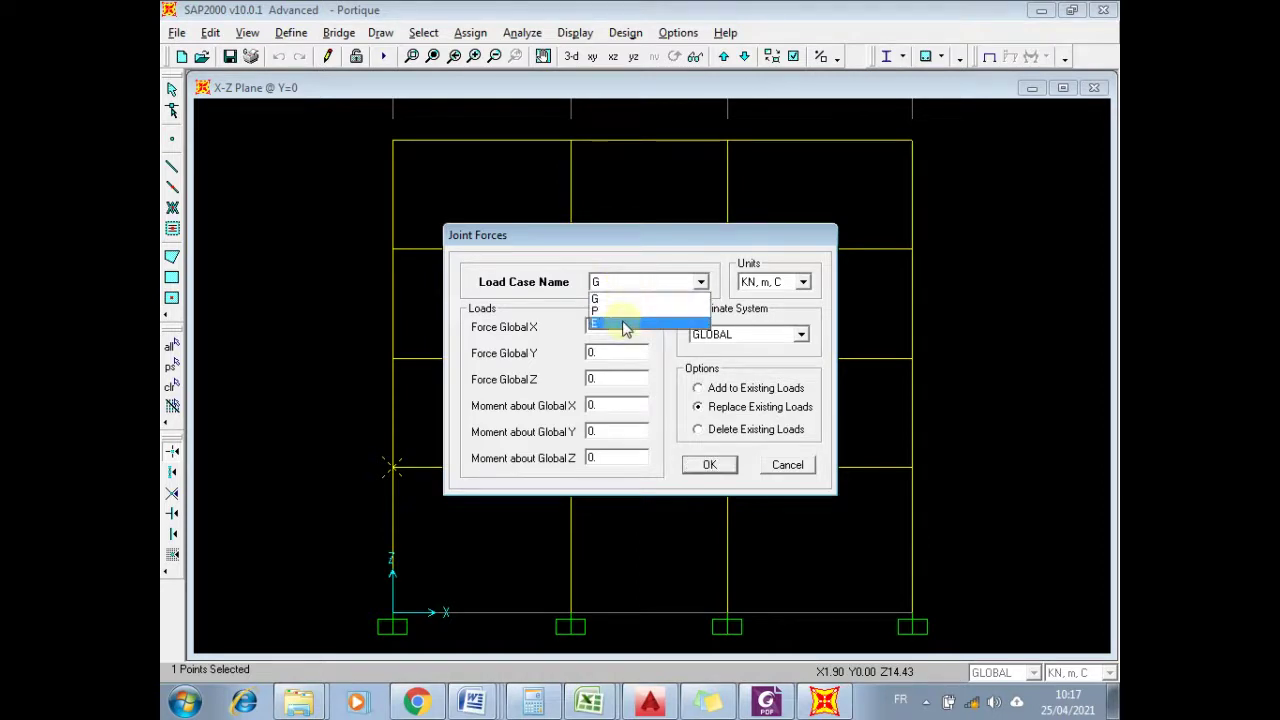
left_click(623, 326)
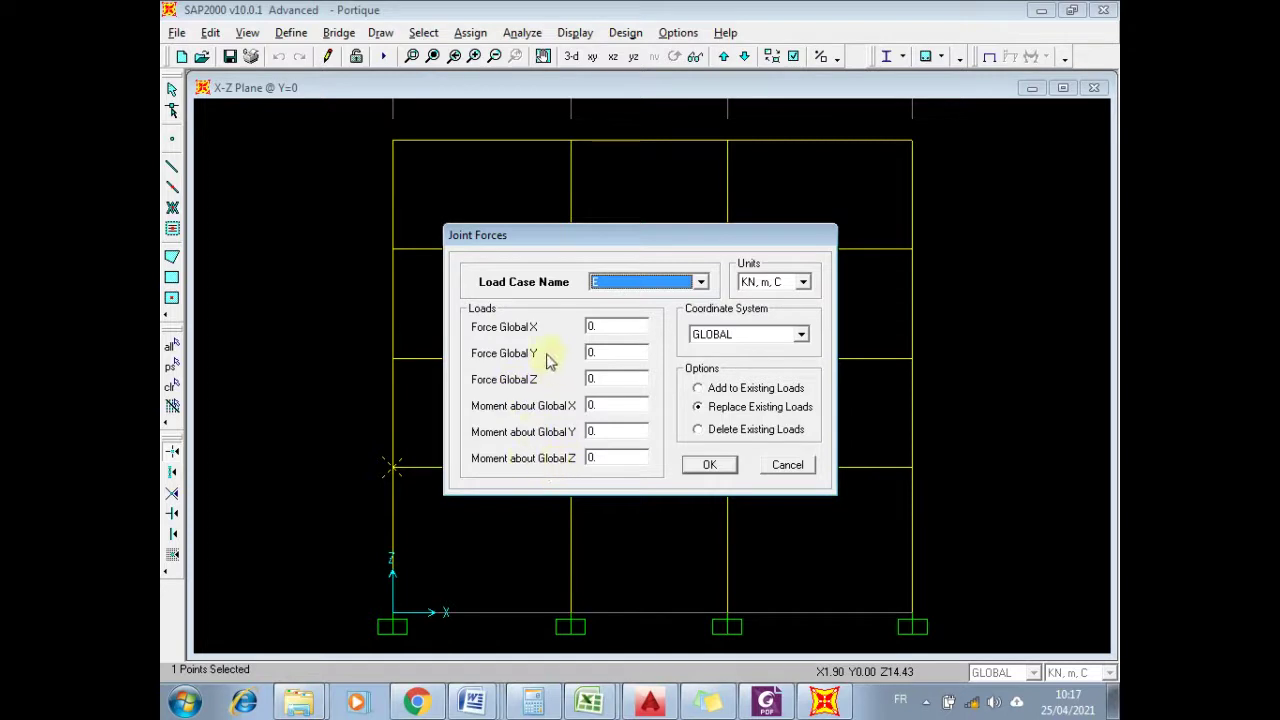
left_click(606, 324)
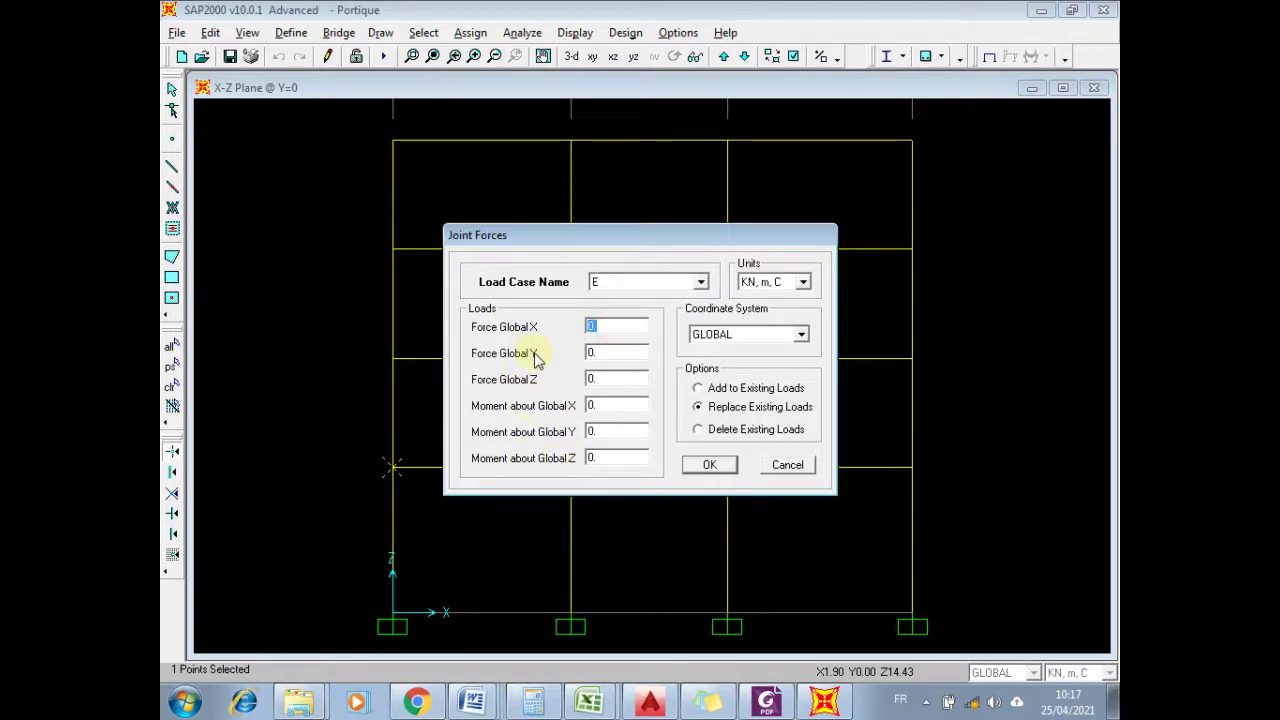
type("17")
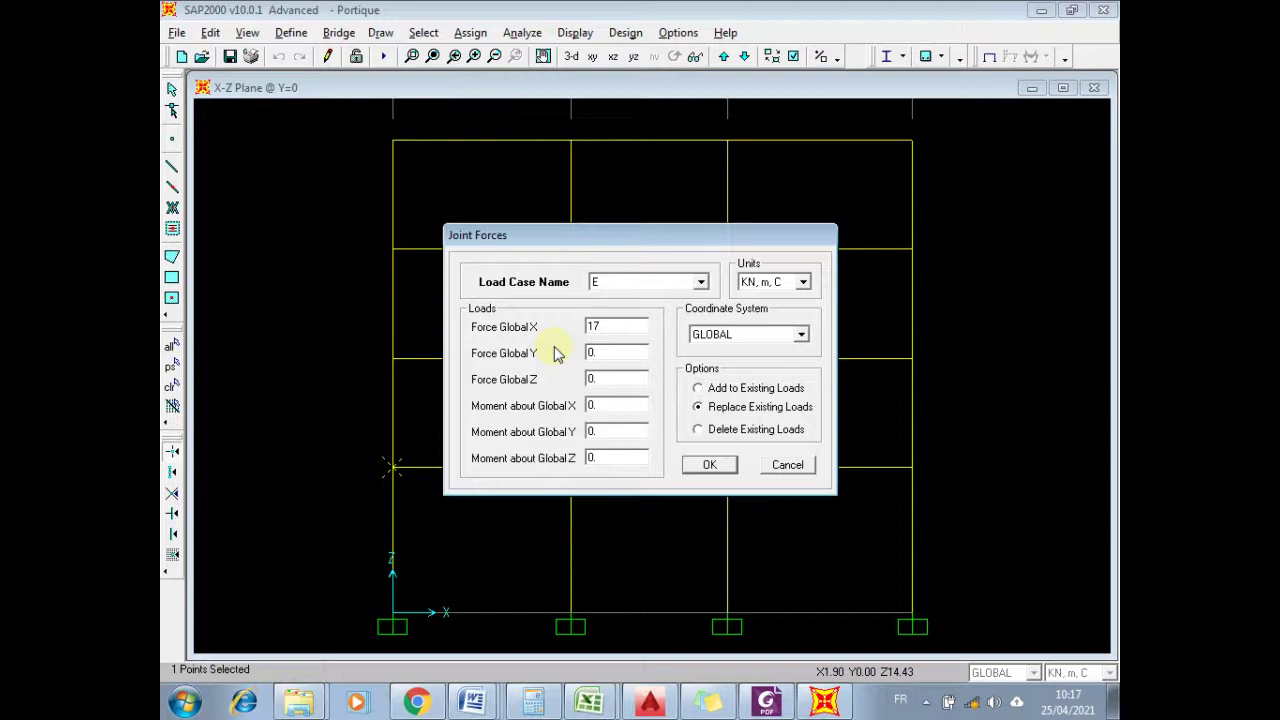
left_click(712, 465)
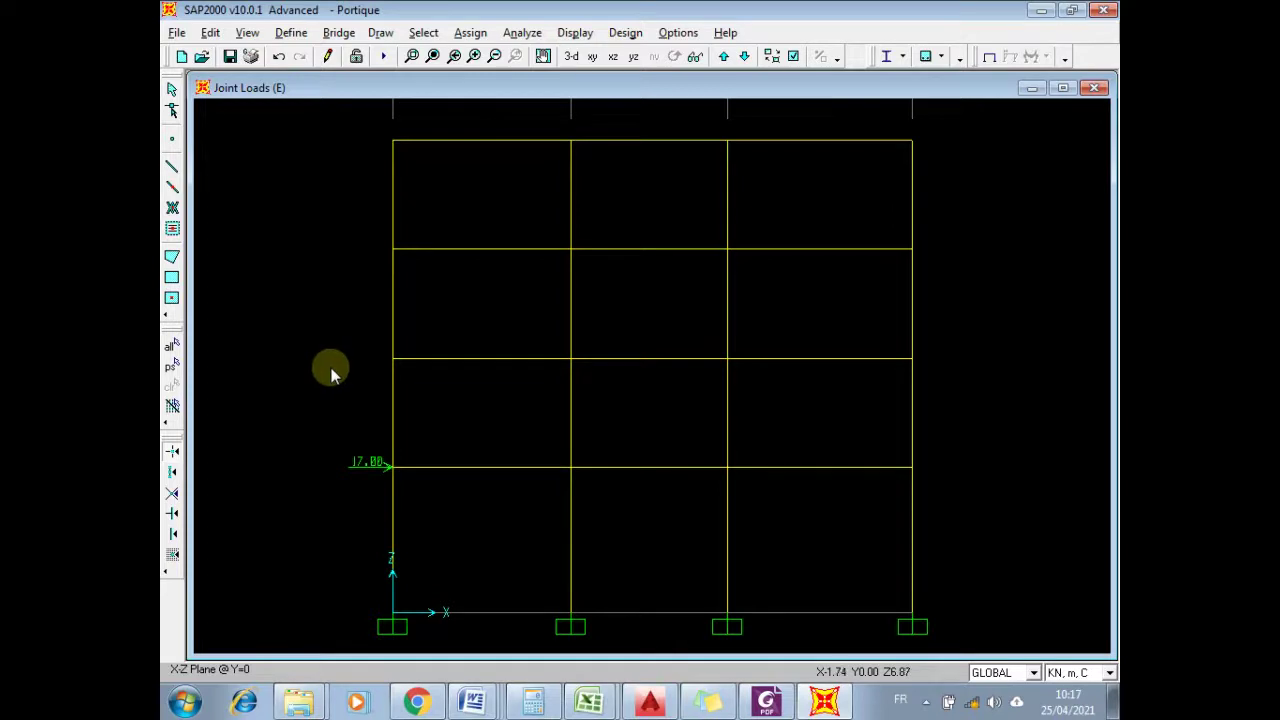
- Reopen the joint force assignment of the first-floor joint on axis x1 and accept it as it stands
left_click(393, 472)
left_click(470, 33)
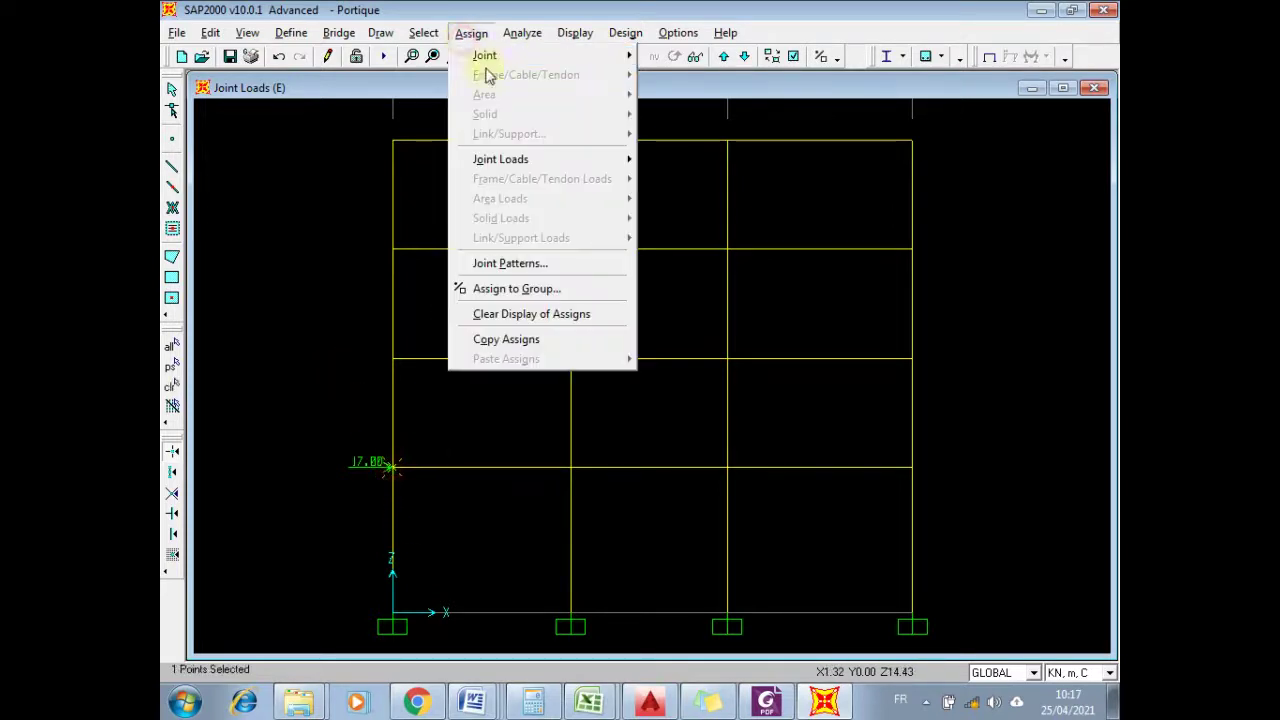
mouse_move(563, 170)
left_click(662, 162)
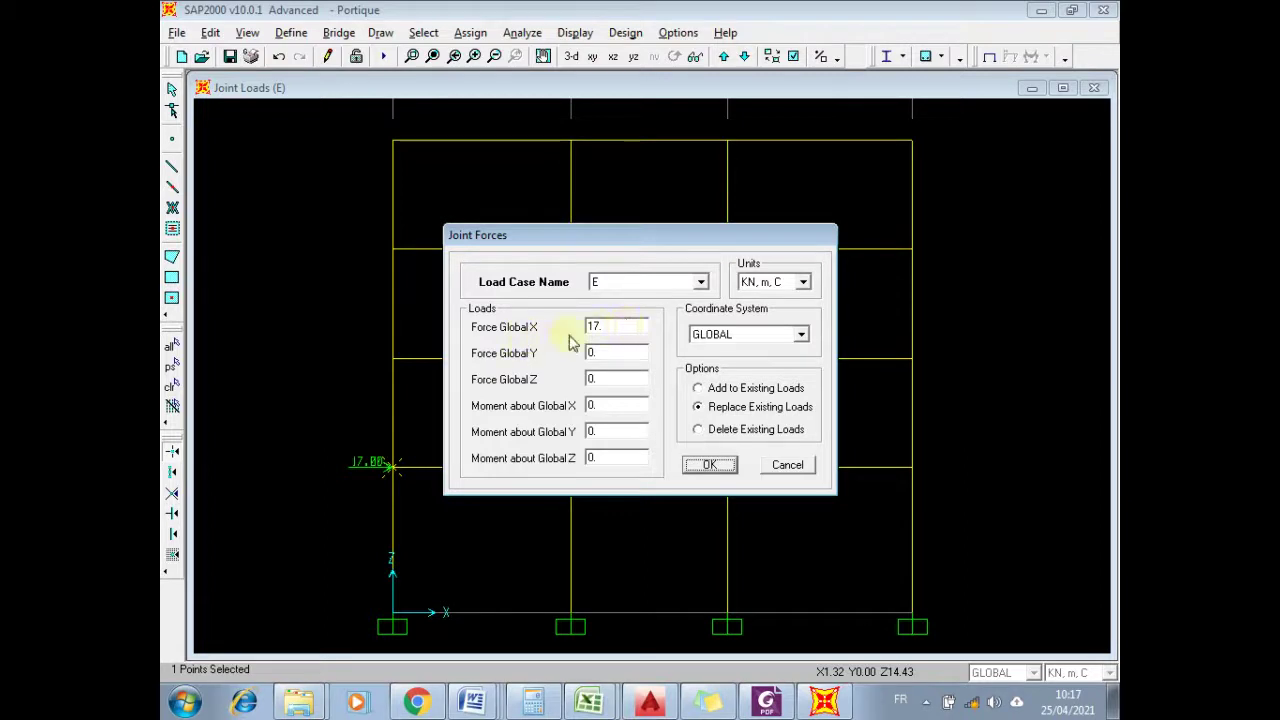
double_click(619, 327)
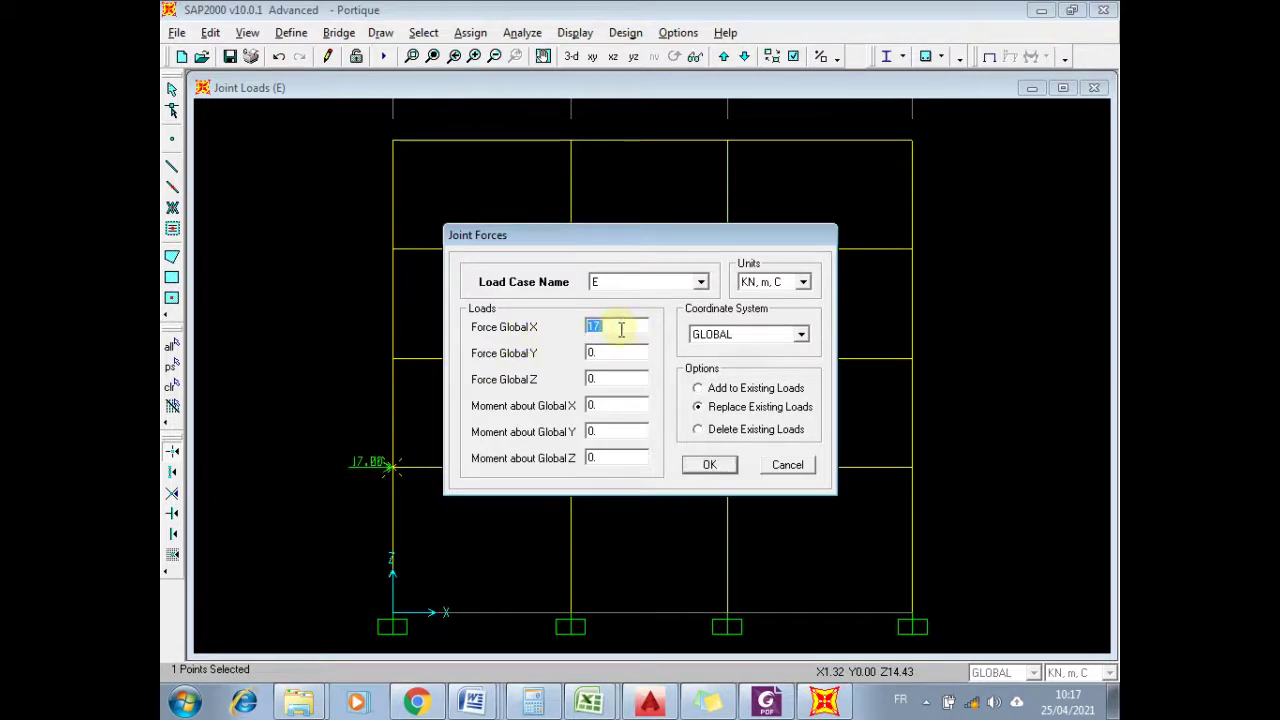
left_click(708, 466)
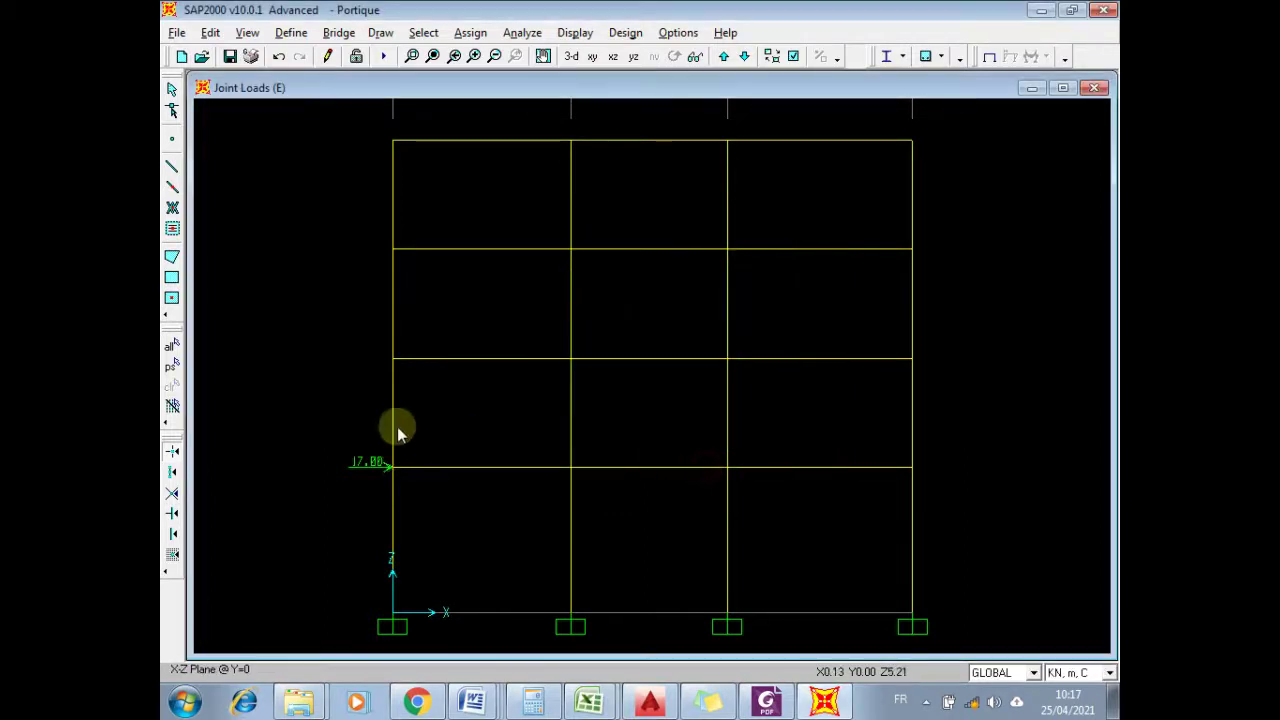
- Assign a 30 kN global X force in case E to the second-floor joint on x1, checking E2 in the Word document FICHE TP_N°2
left_click(398, 362)
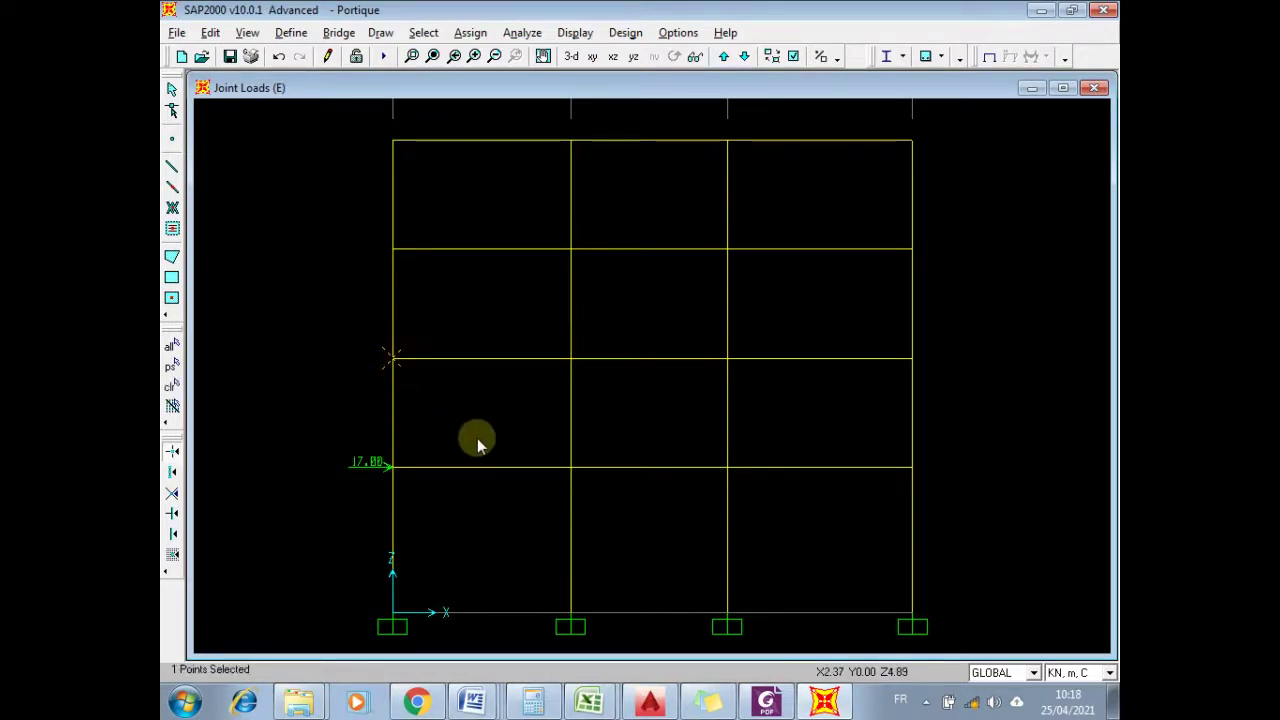
left_click(471, 33)
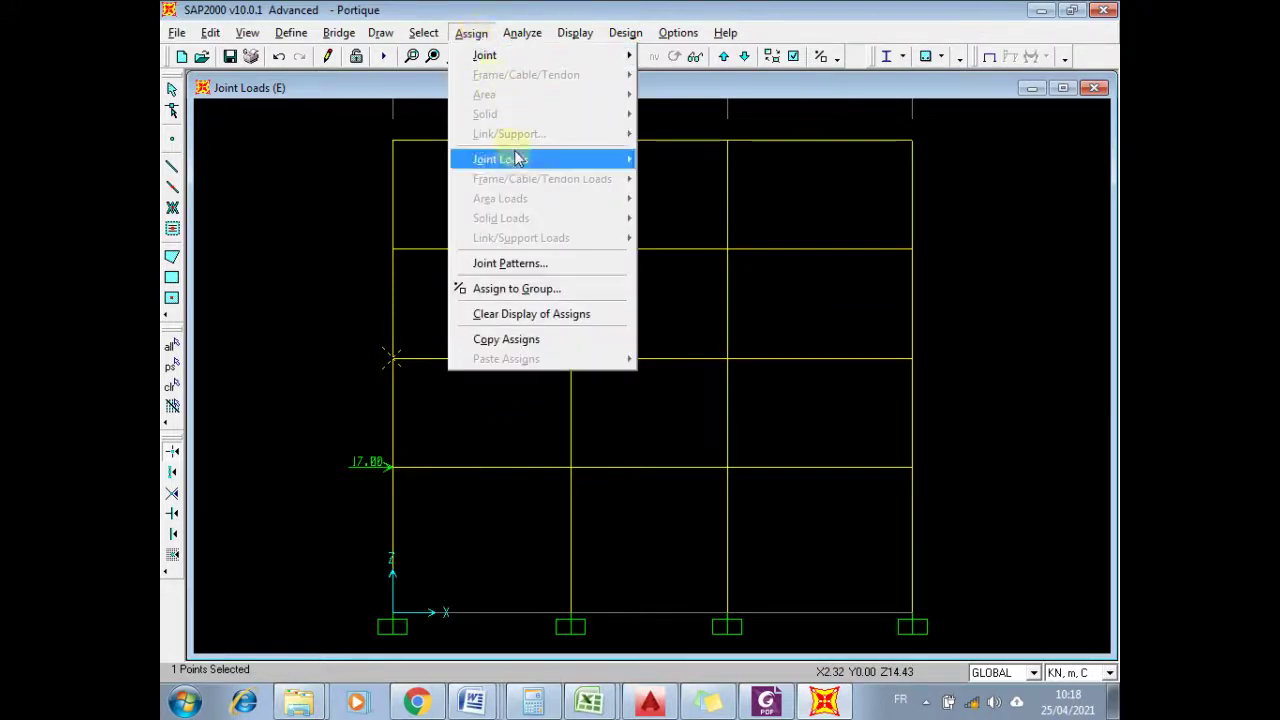
mouse_move(590, 163)
left_click(660, 160)
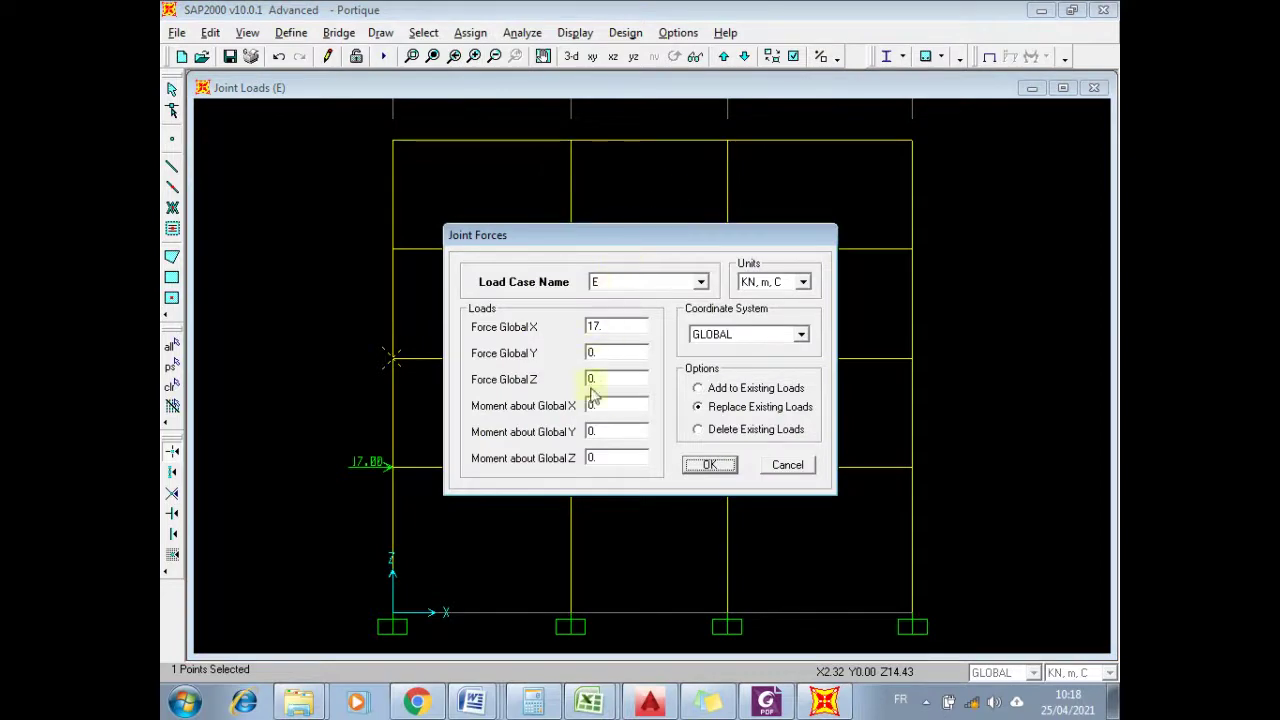
double_click(607, 326)
mouse_move(472, 703)
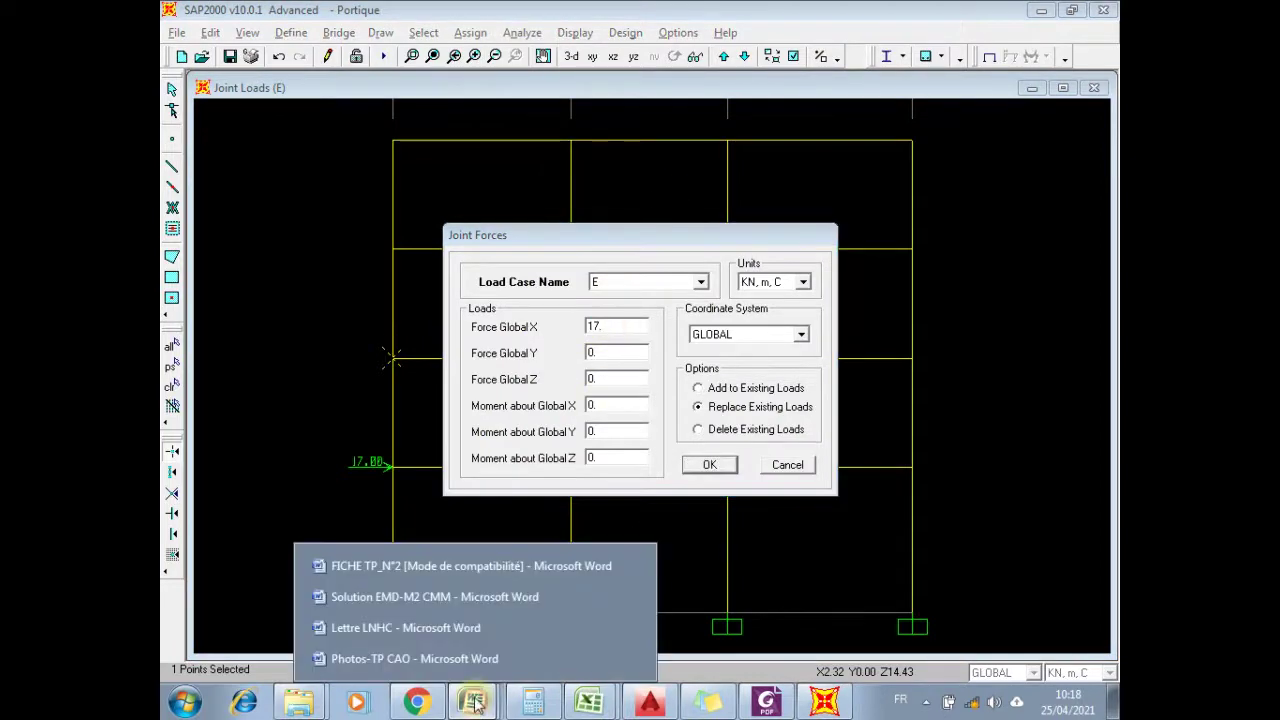
left_click(487, 563)
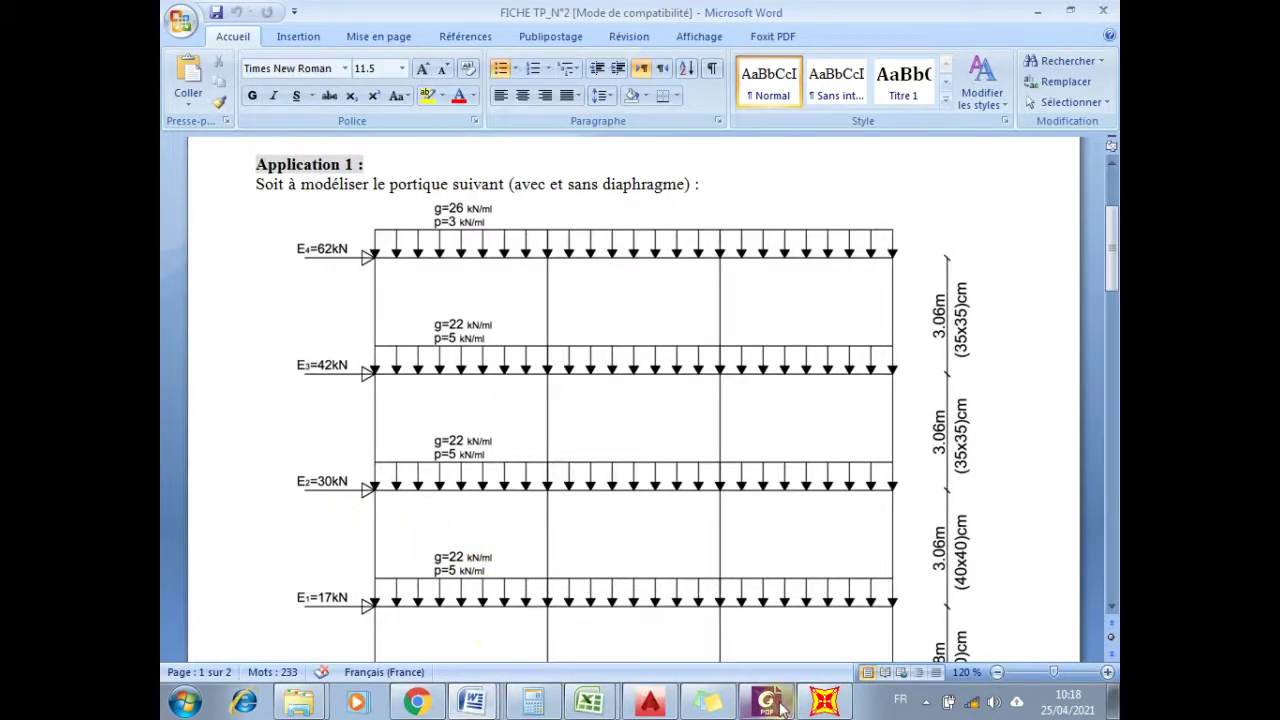
left_click(824, 700)
left_click(608, 326)
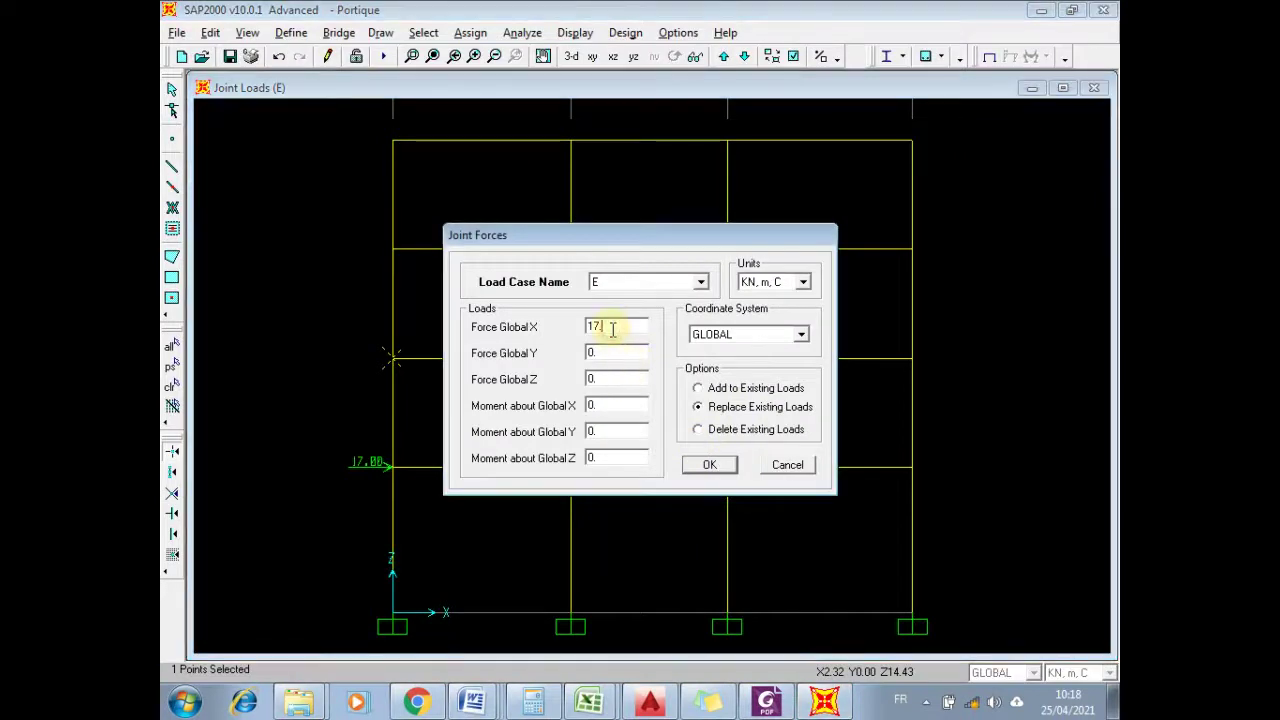
key("BackSpace")
key("BackSpace")
key("BackSpace")
type("30")
left_click(718, 465)
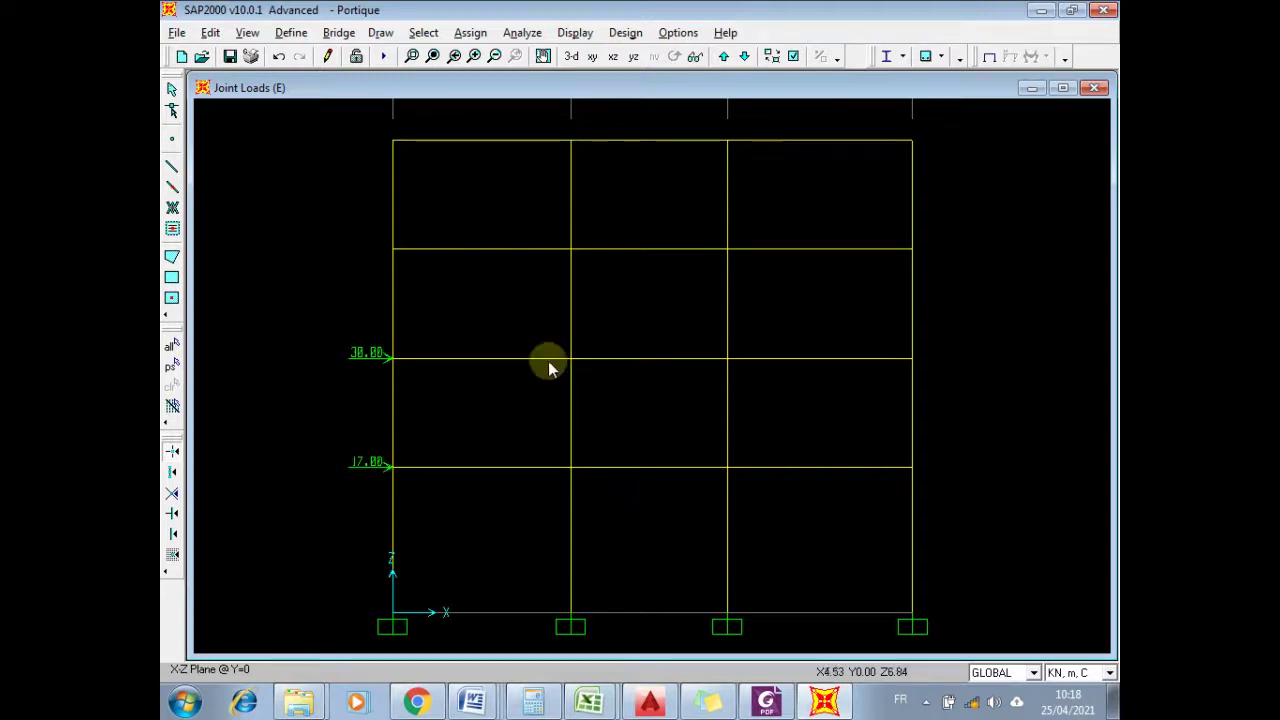
- Assign a 42 kN global X force in case E to the third-floor joint on x1, checking E3 in the Word document FICHE TP_N°2
left_click(406, 258)
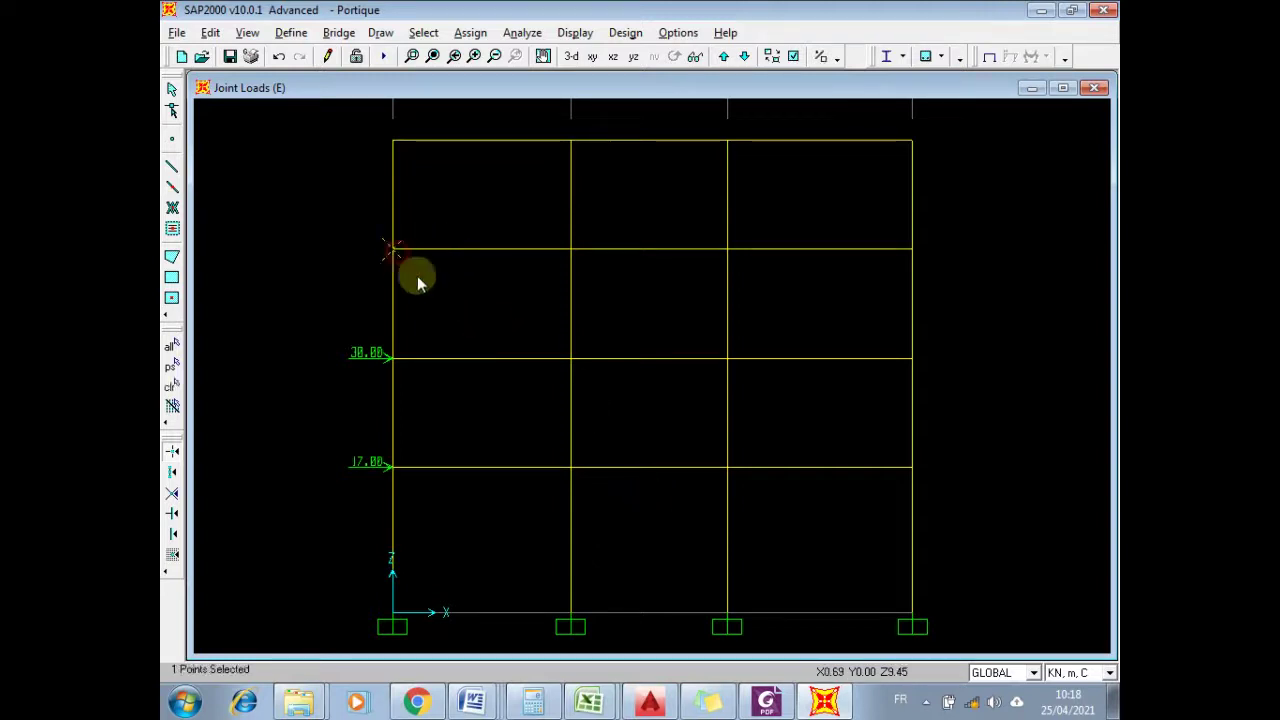
left_click(471, 33)
mouse_move(560, 158)
left_click(668, 157)
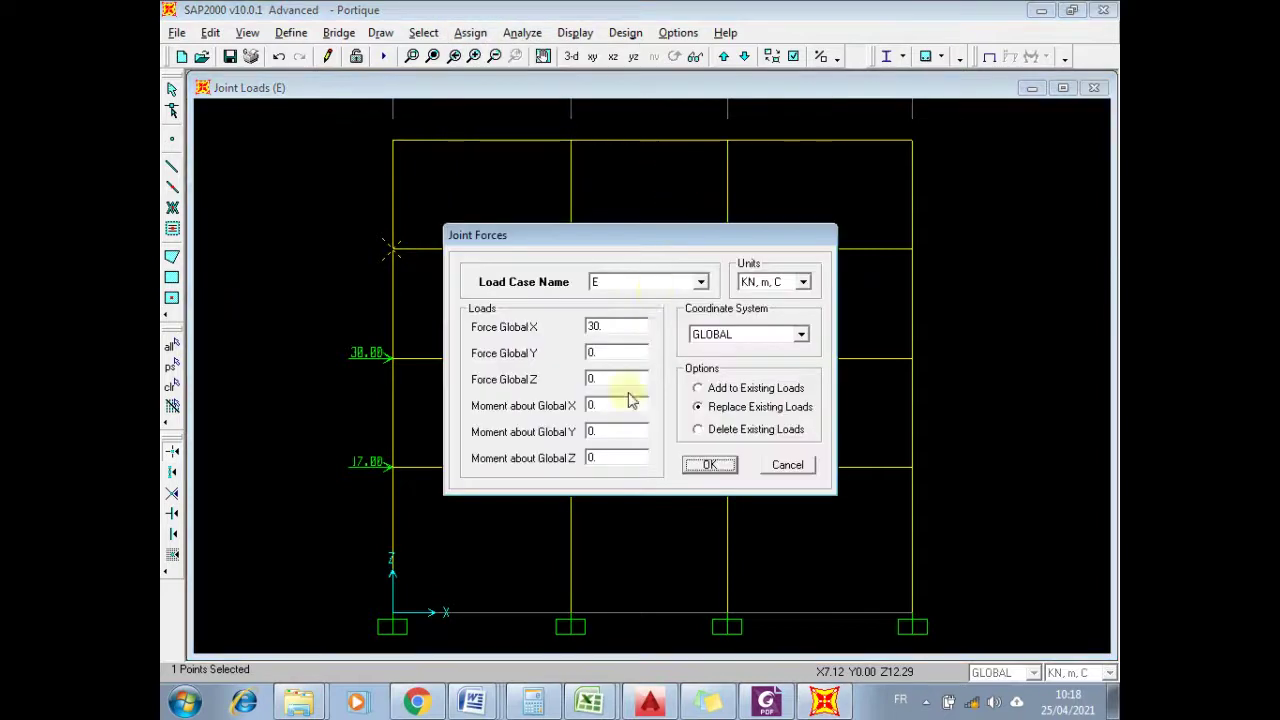
left_click(608, 326)
left_click(472, 703)
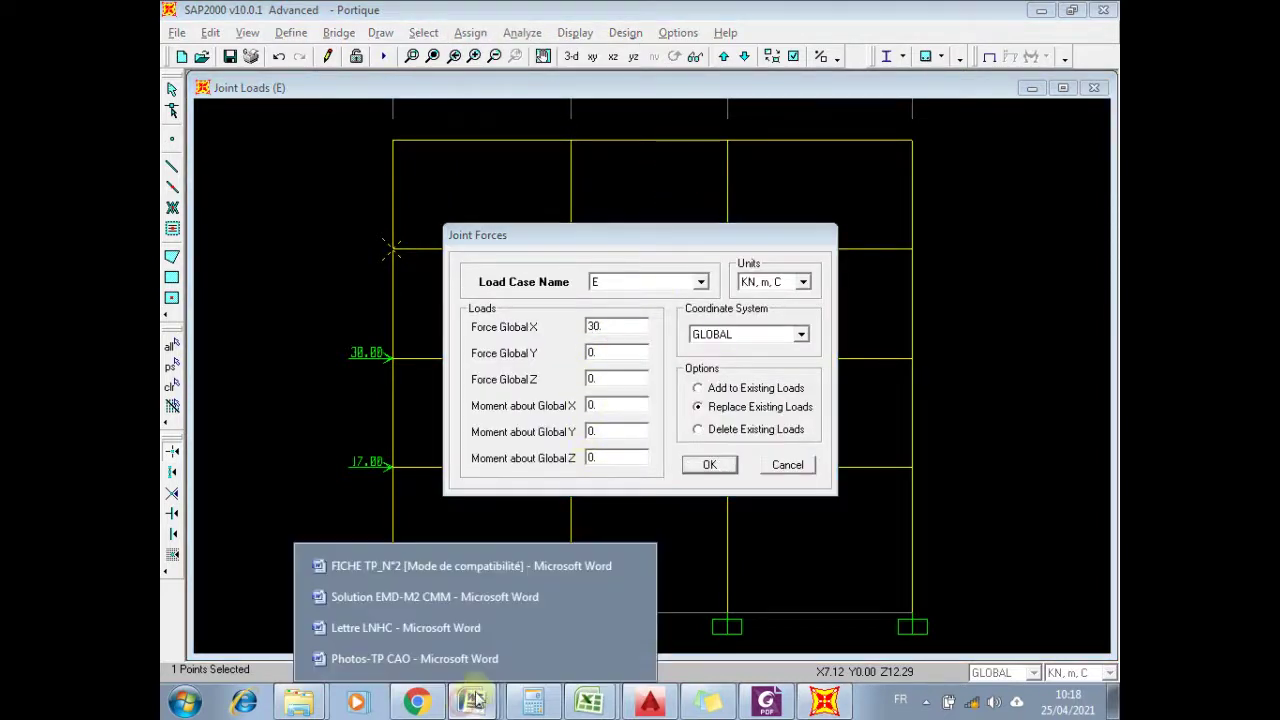
left_click(391, 566)
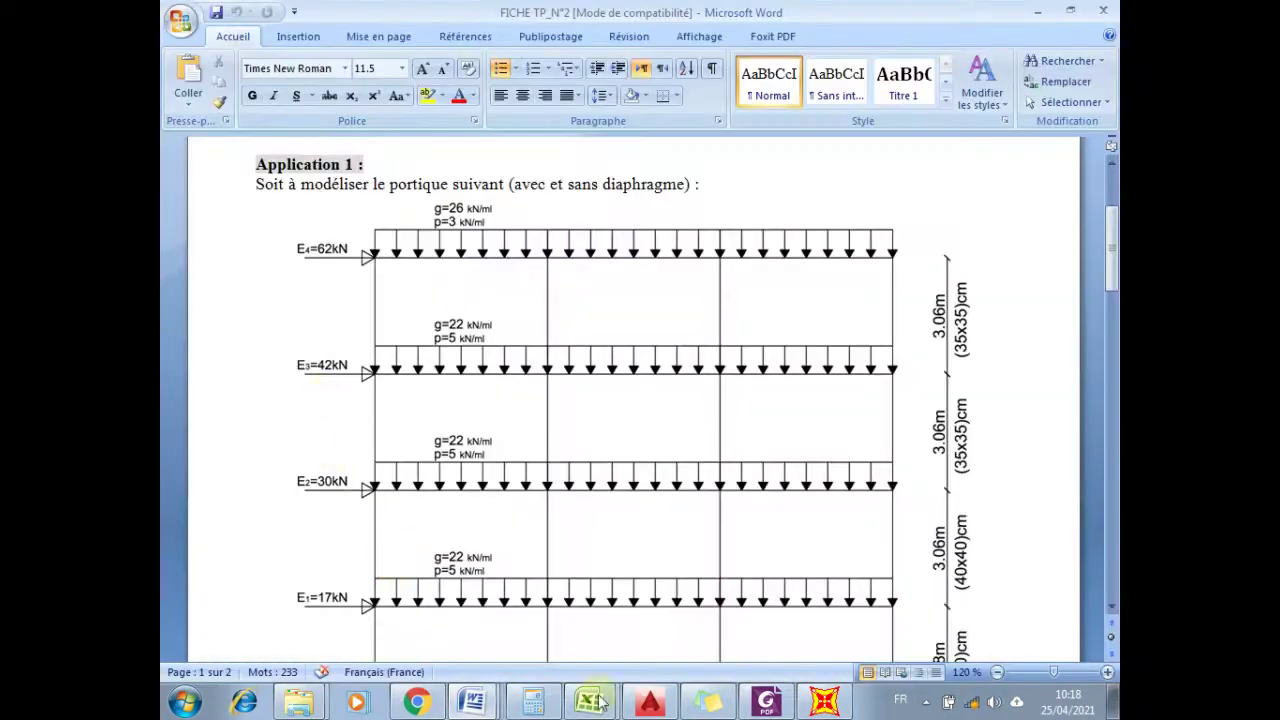
left_click(822, 703)
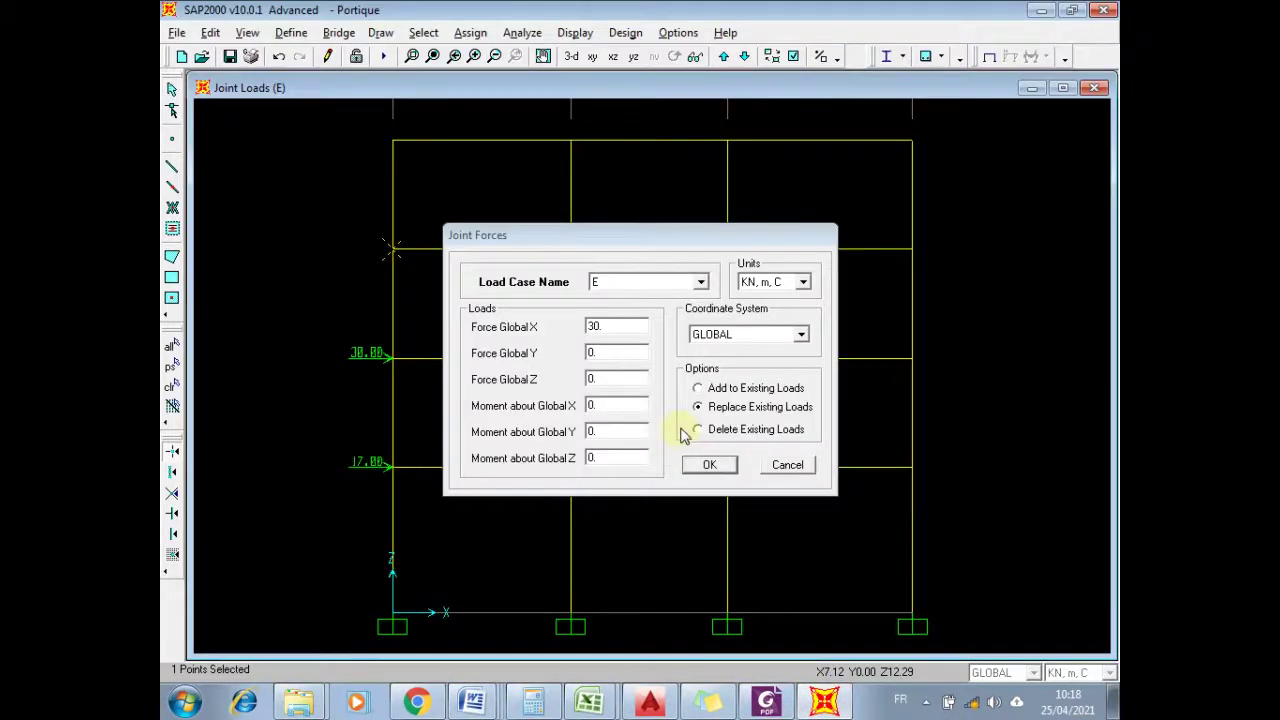
key("BackSpace")
key("BackSpace")
key("BackSpace")
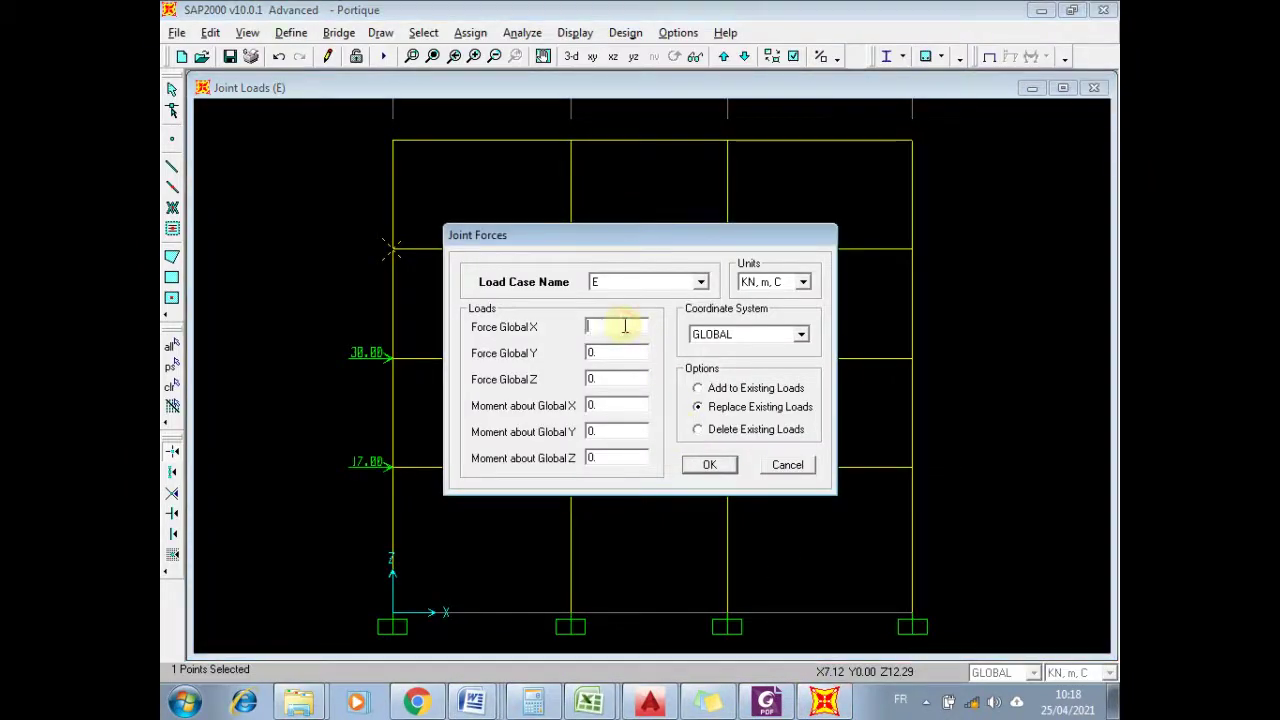
type("42")
left_click(705, 463)
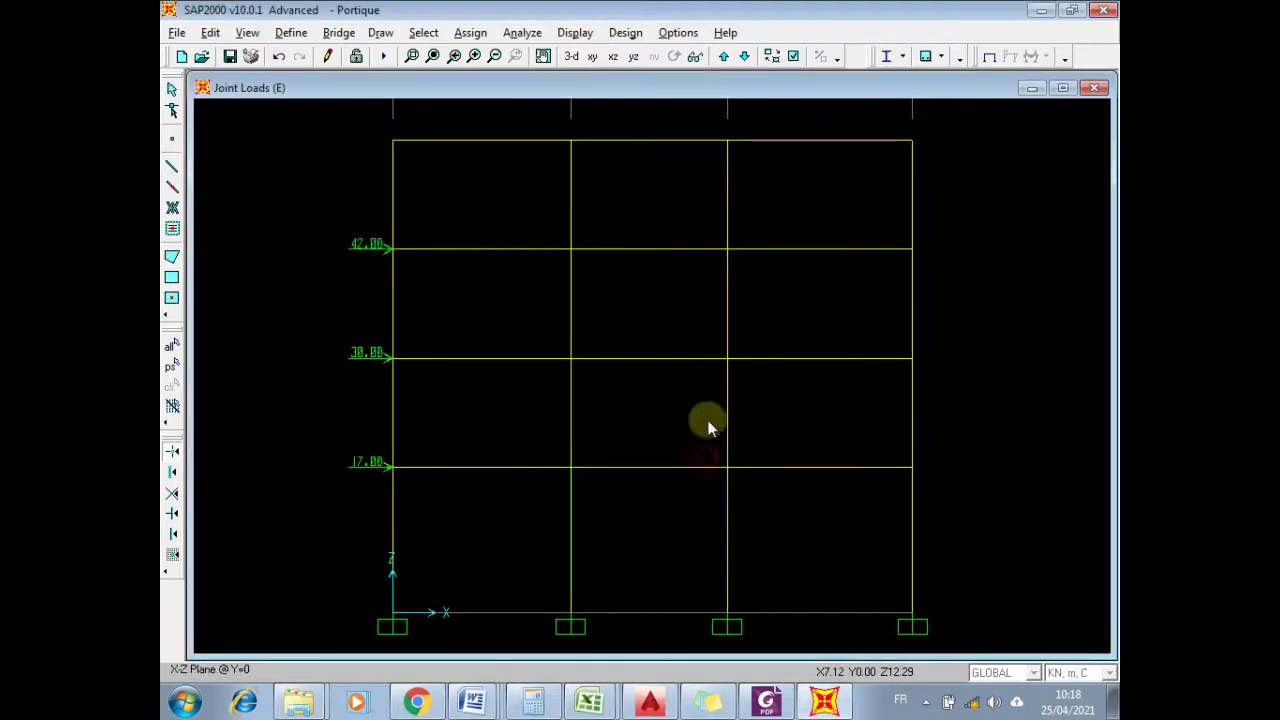
- Assign a 62 kN global X joint force in load case E to the roof-level joint on axis x1
left_click(391, 142)
left_click(470, 33)
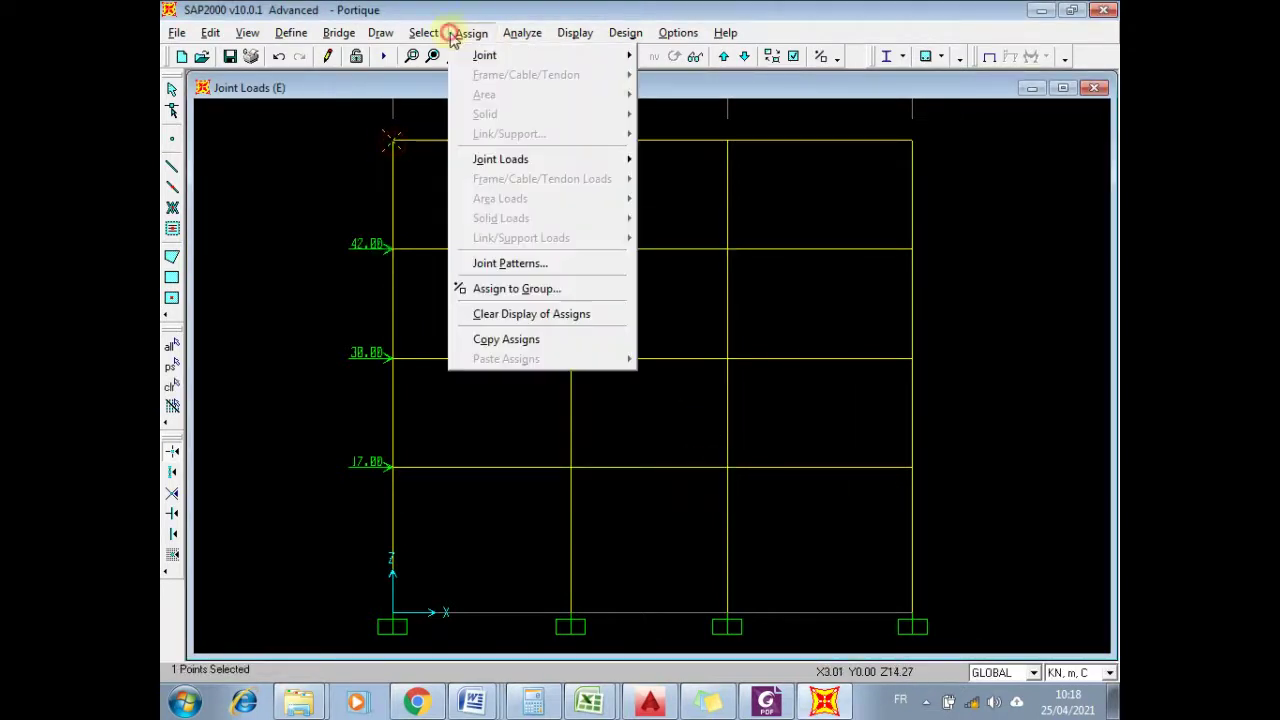
mouse_move(592, 160)
left_click(683, 167)
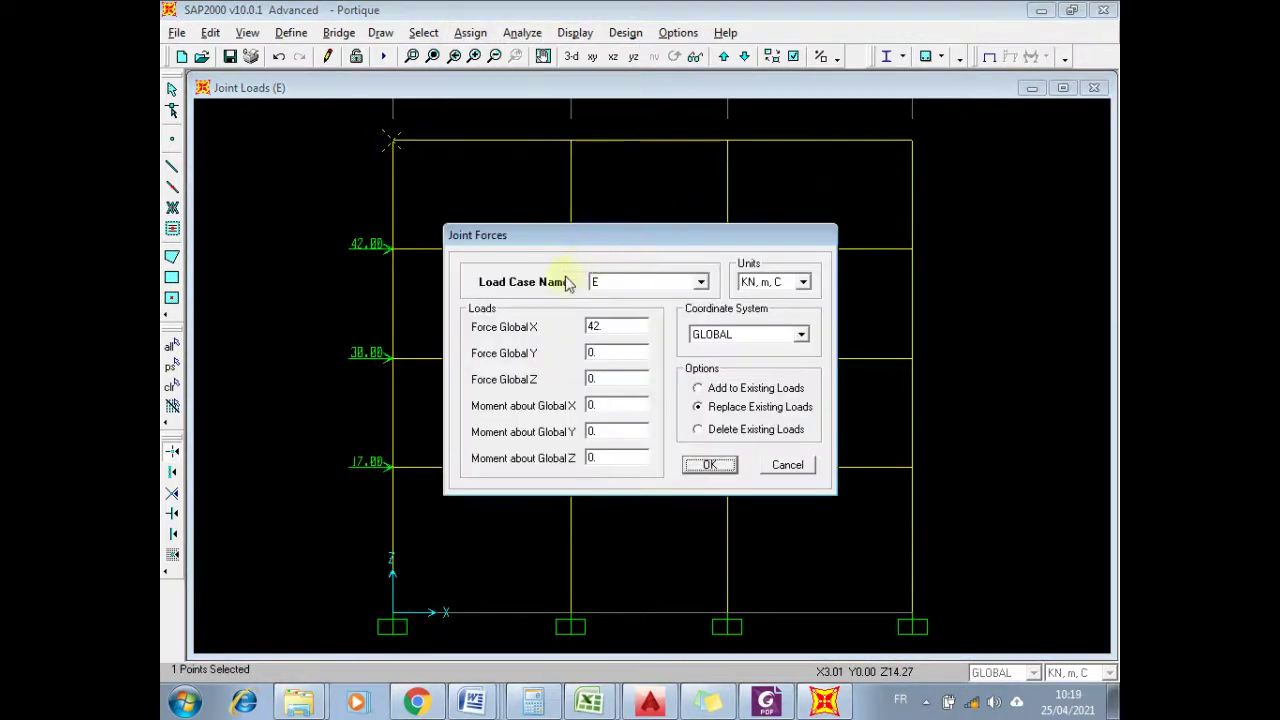
double_click(600, 326)
type("62")
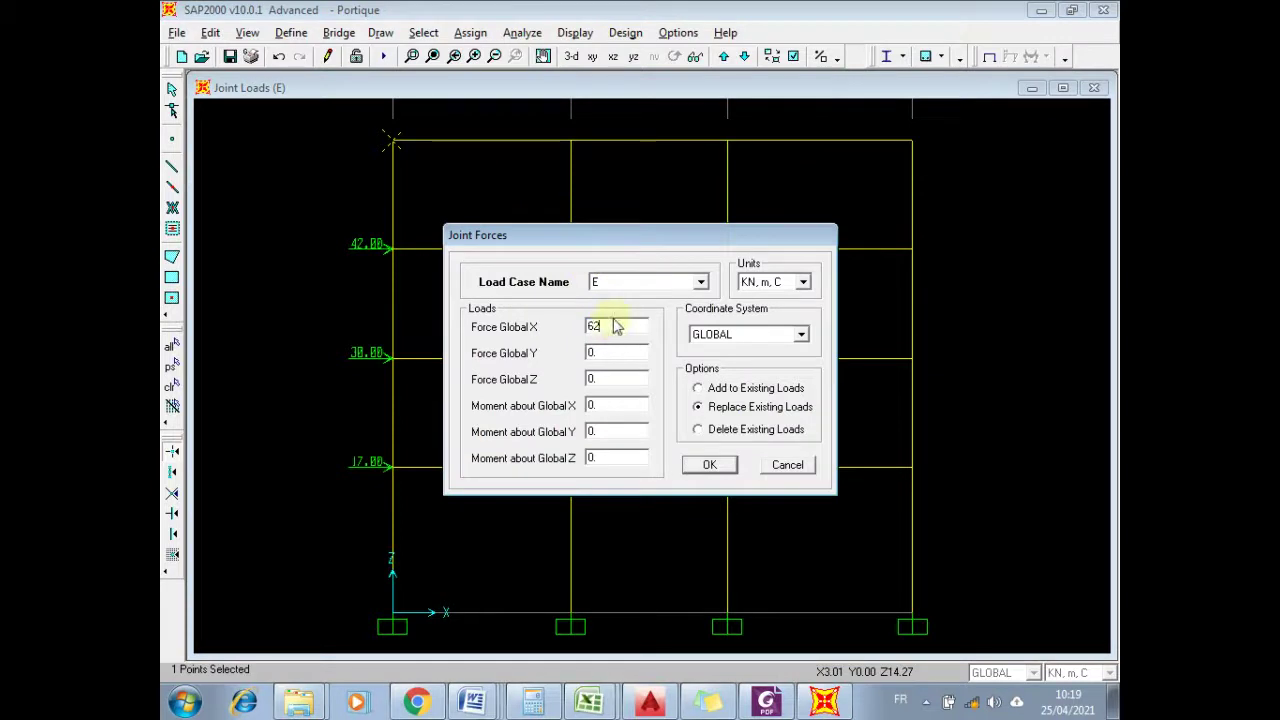
left_click(709, 464)
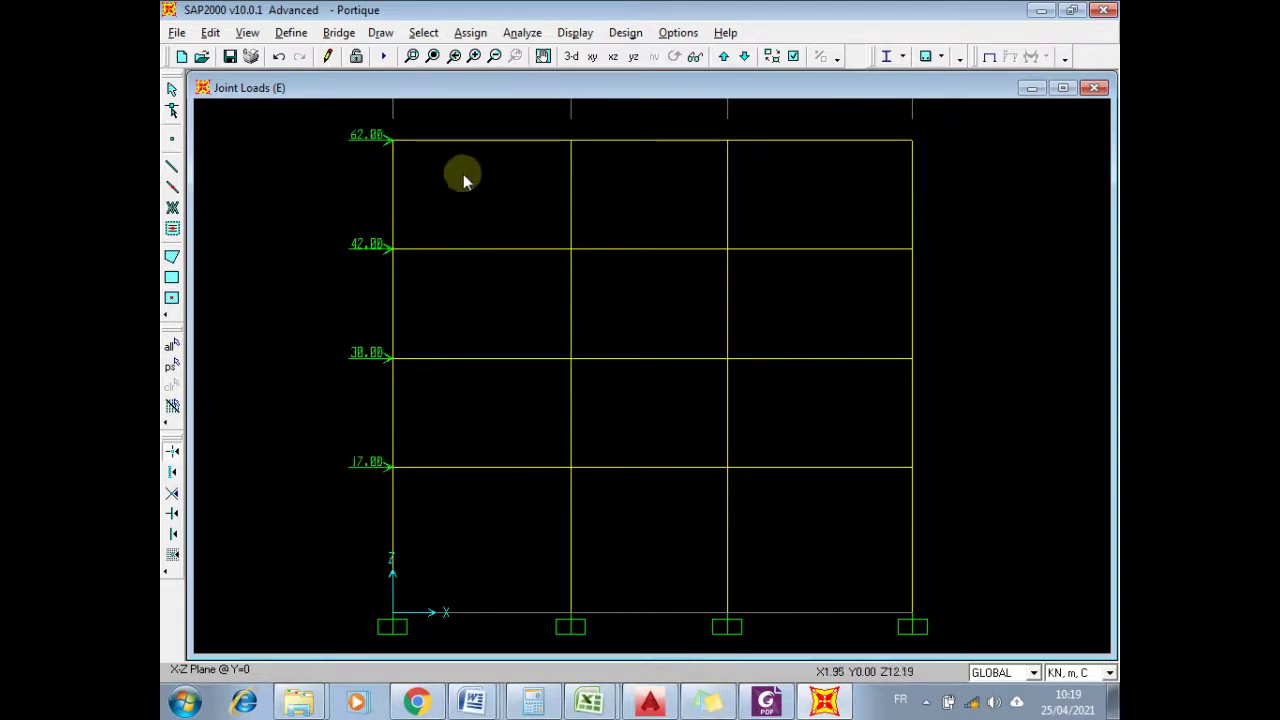
- Run the analysis for the cases DEAD, MODAL, P and E and close the analysis monitor
left_click(523, 32)
left_click(533, 95)
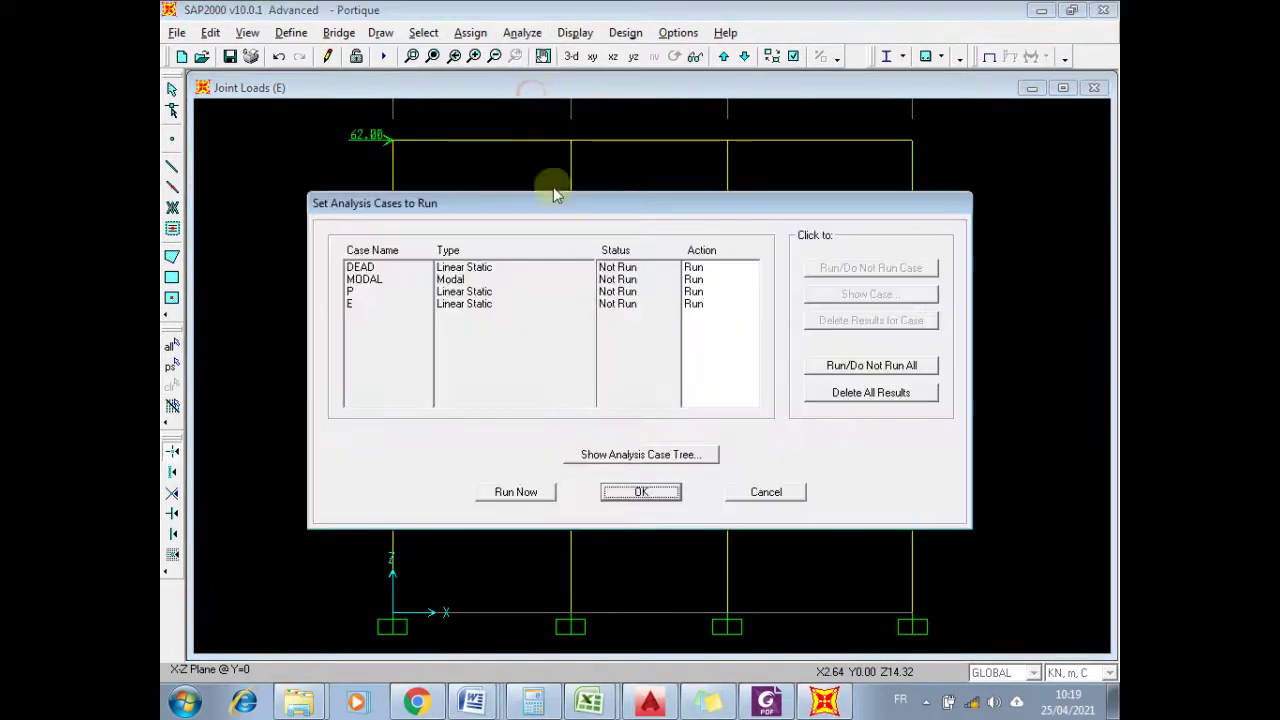
left_click(515, 492)
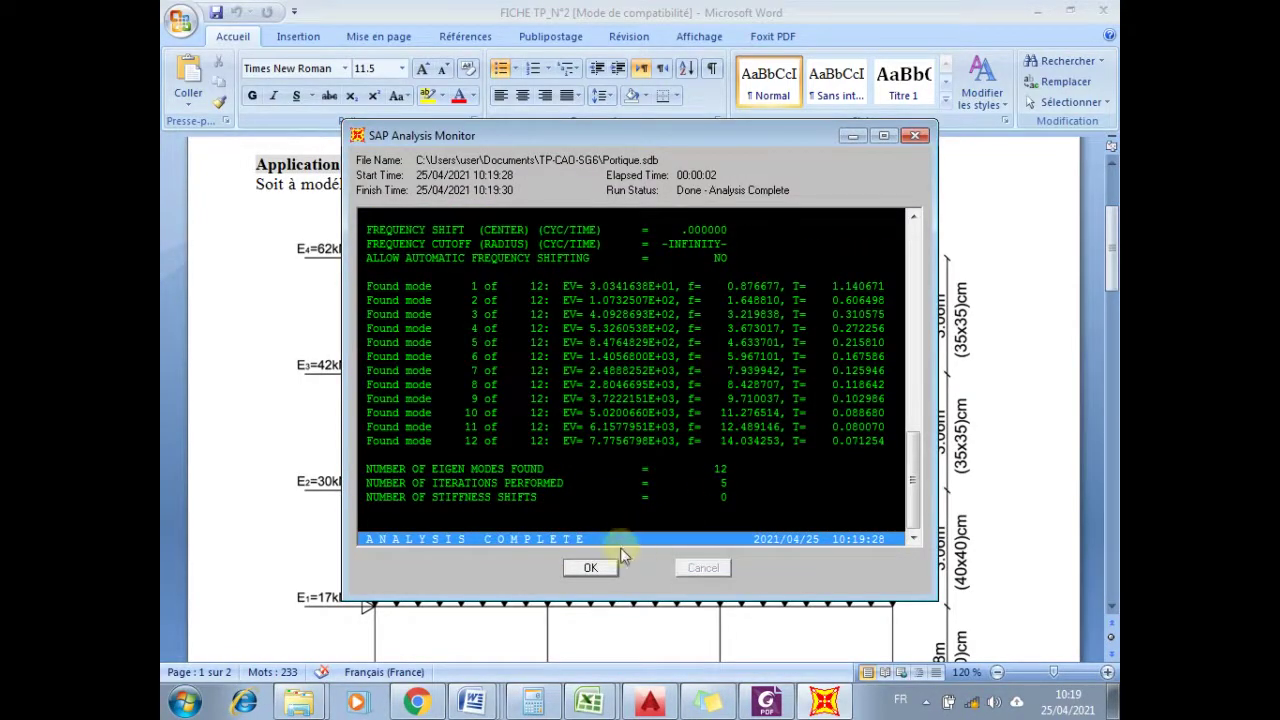
left_click(592, 568)
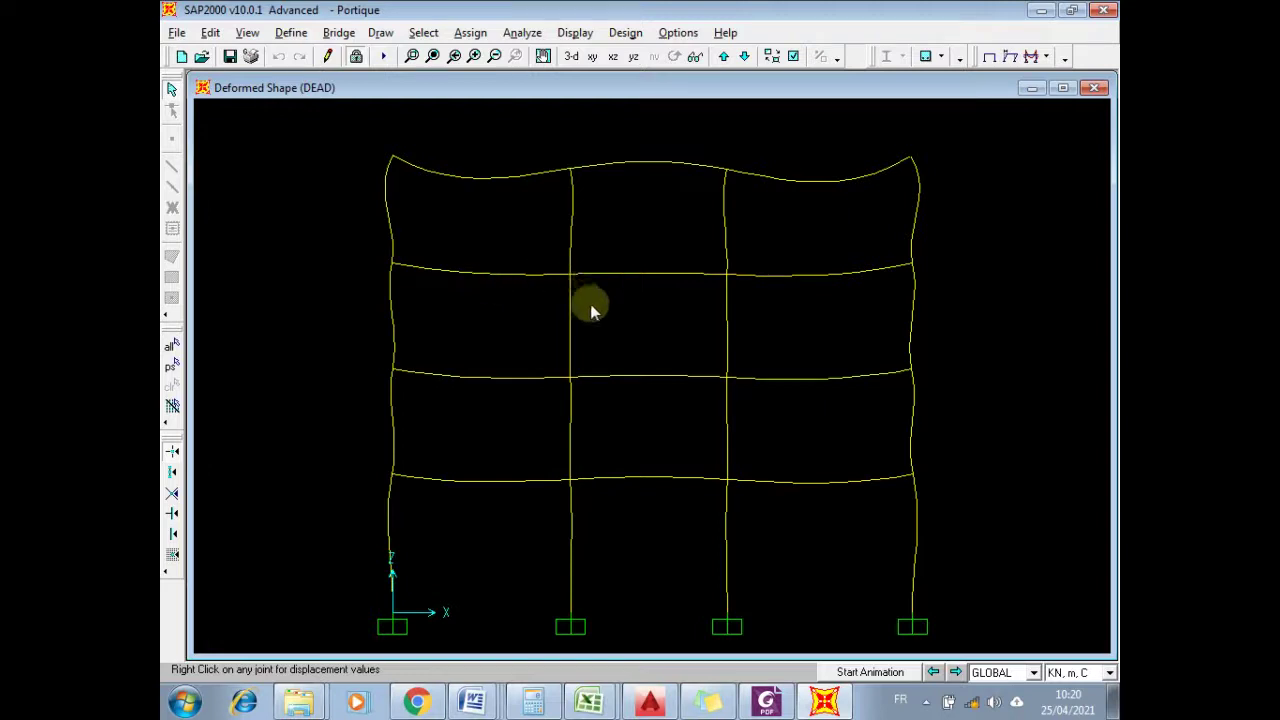
- Check the combinations and requested results under "On demande de" in the Word document FICHE TP_N°2
mouse_move(474, 708)
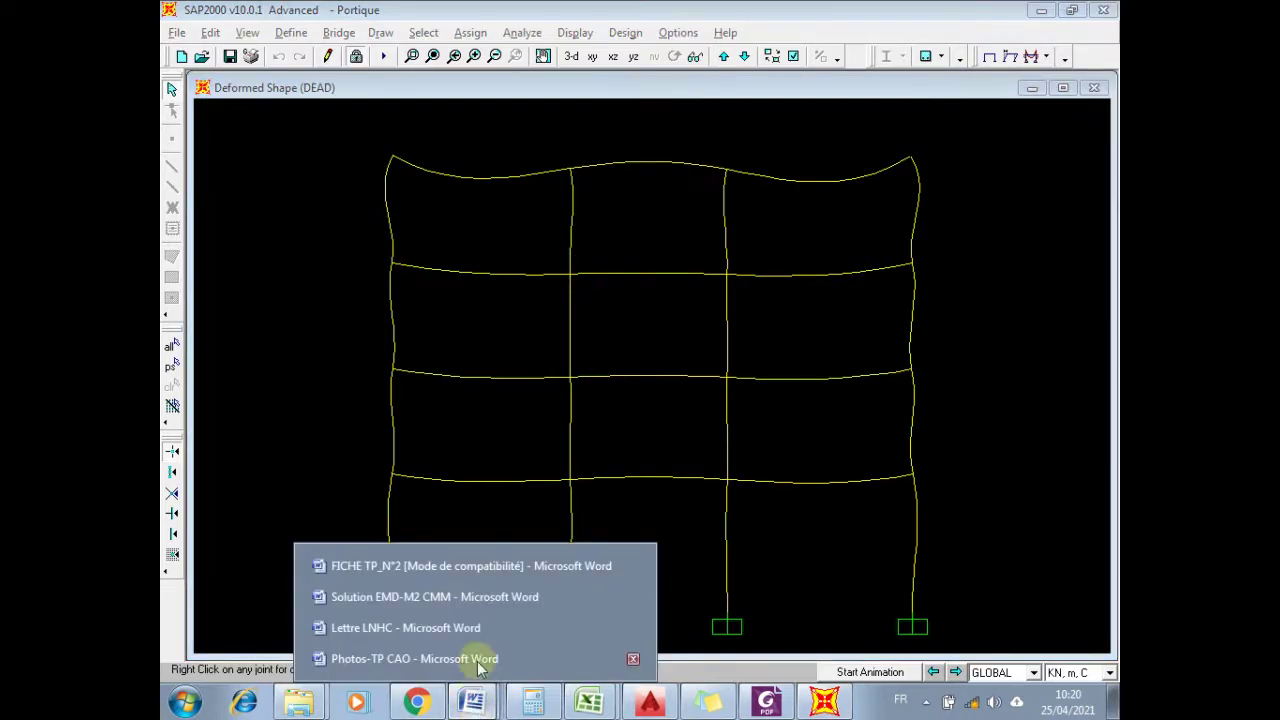
left_click(430, 566)
scroll(529, 443, "down", 4)
scroll(520, 437, "down", 5)
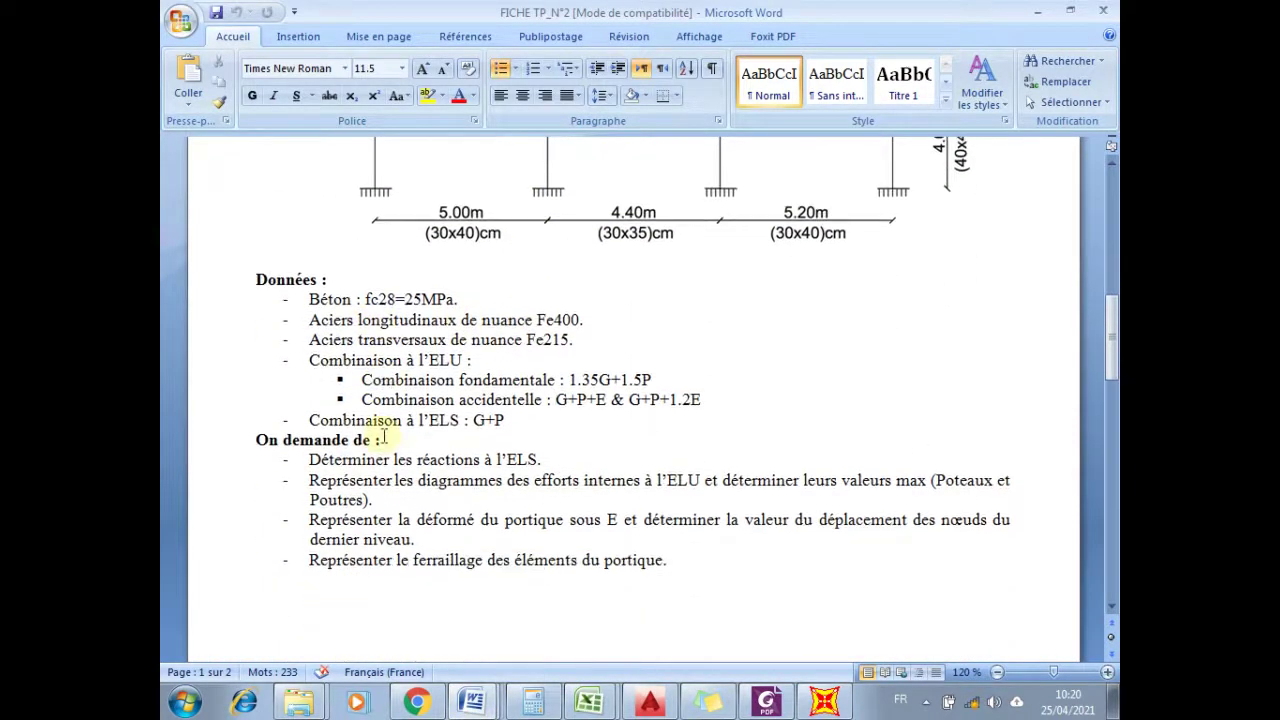
- Switch back to SAP2000 and display the joint reaction forces as arrows for the ELS combination
left_click(824, 700)
left_click(575, 32)
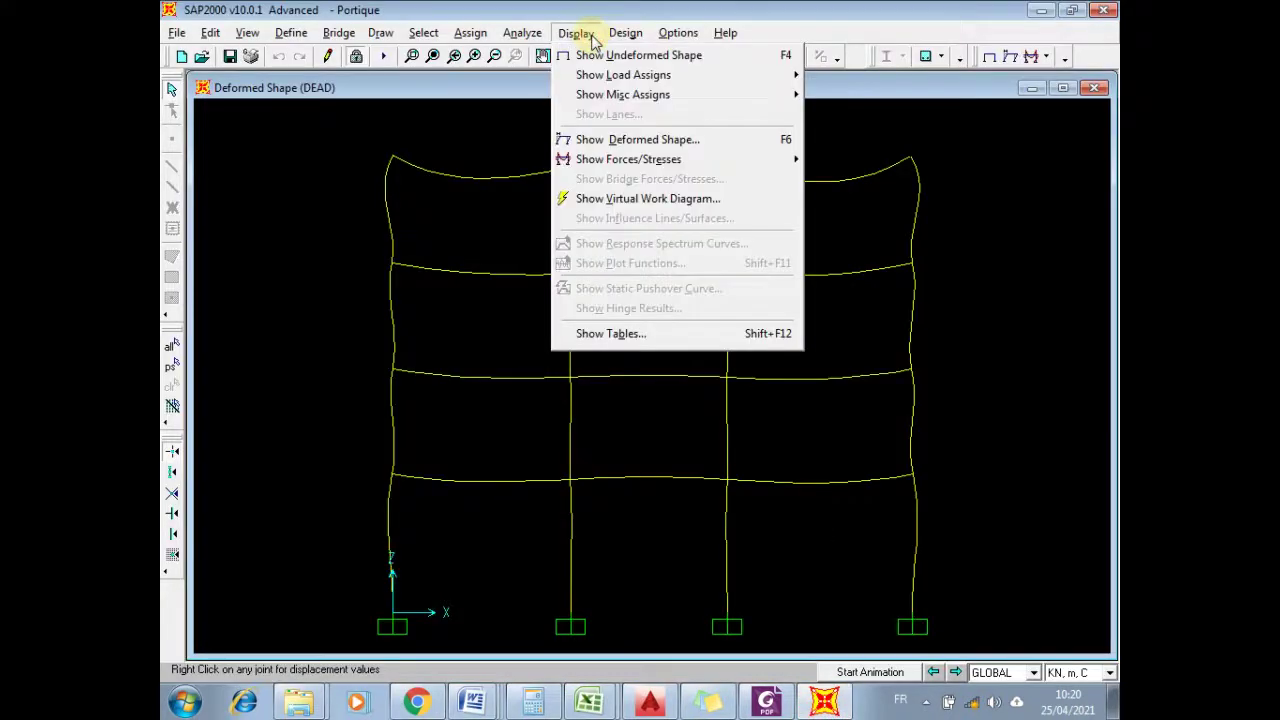
mouse_move(622, 166)
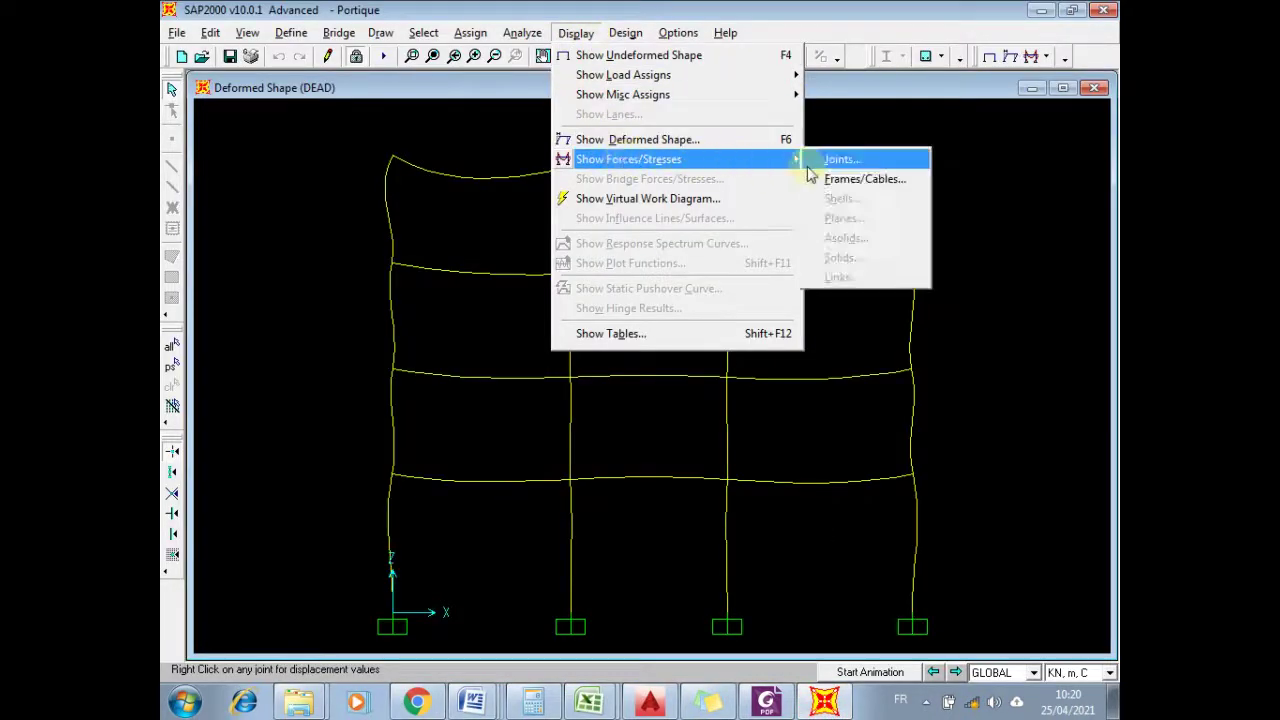
left_click(865, 165)
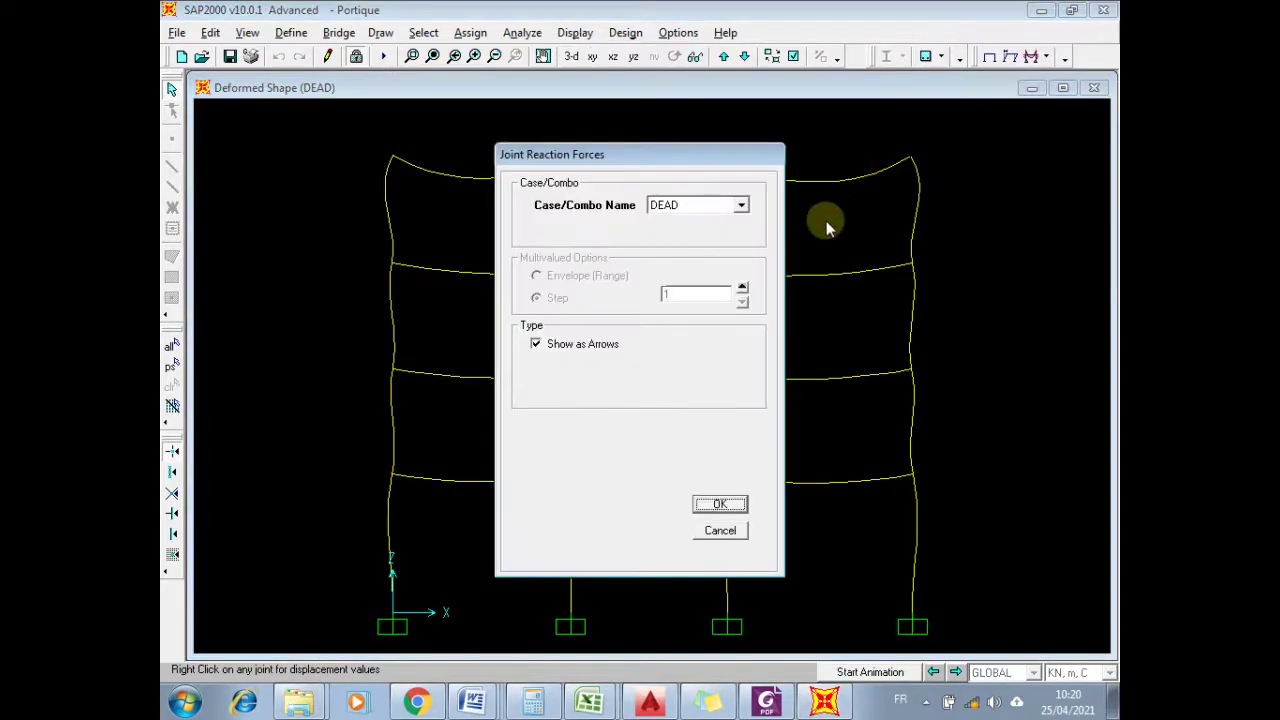
left_click(709, 207)
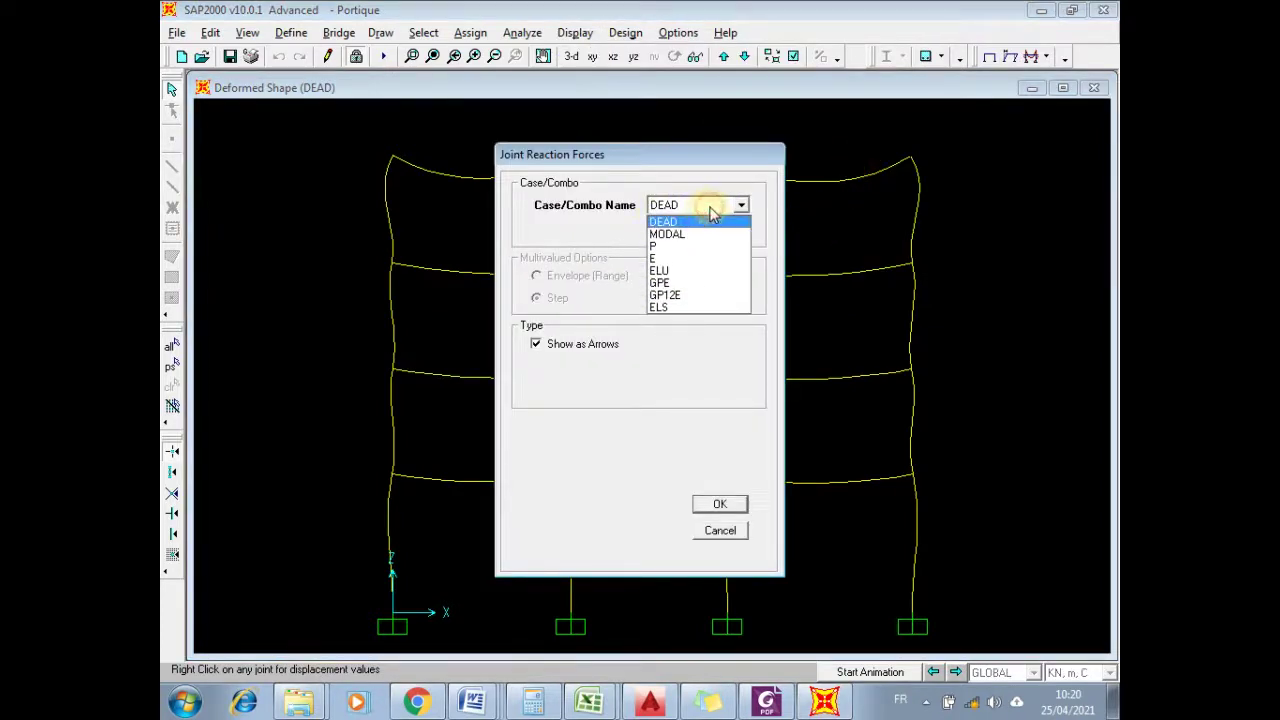
left_click(668, 309)
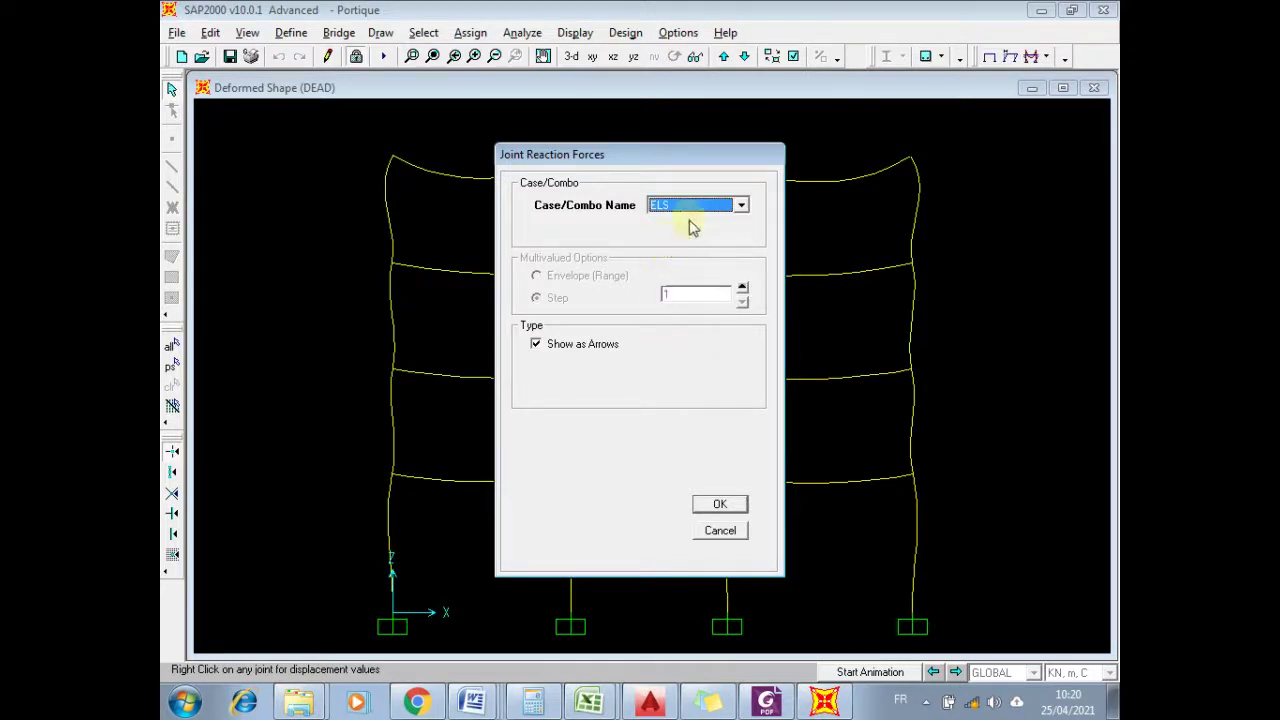
left_click(714, 503)
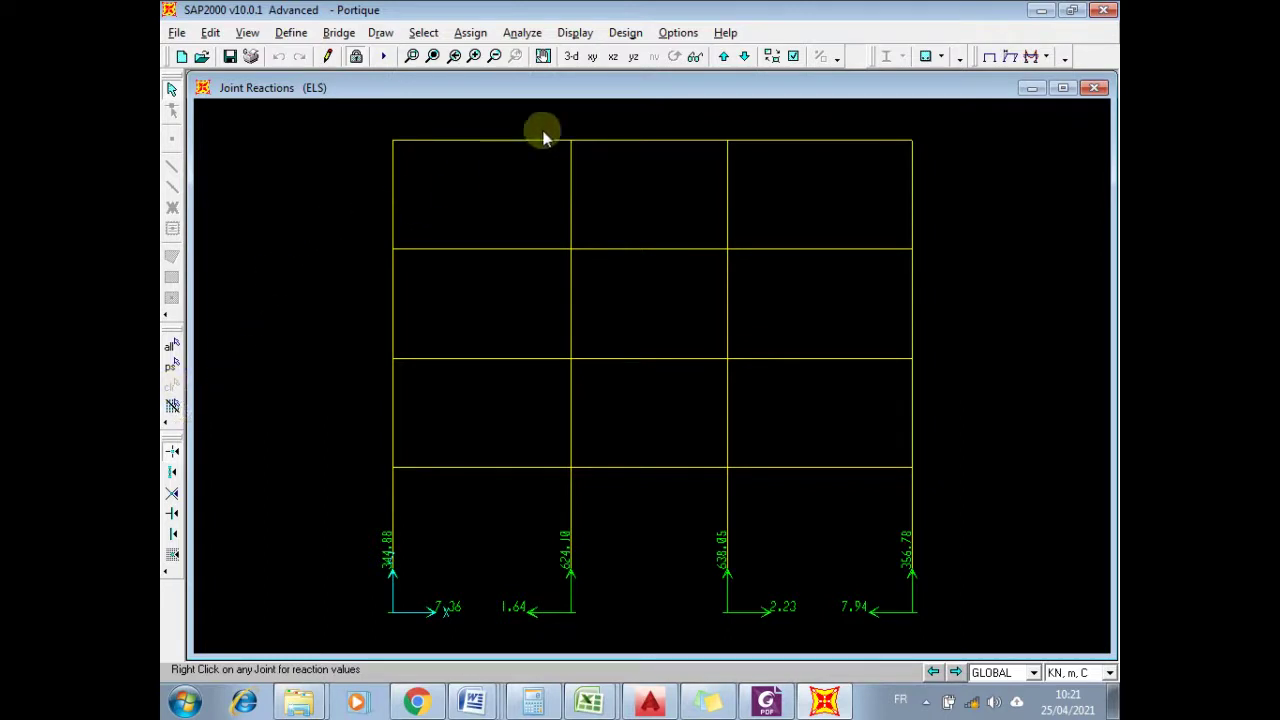
- Show the ELS joint reactions again and inspect the reaction values at the base joint on axis x1
left_click(576, 36)
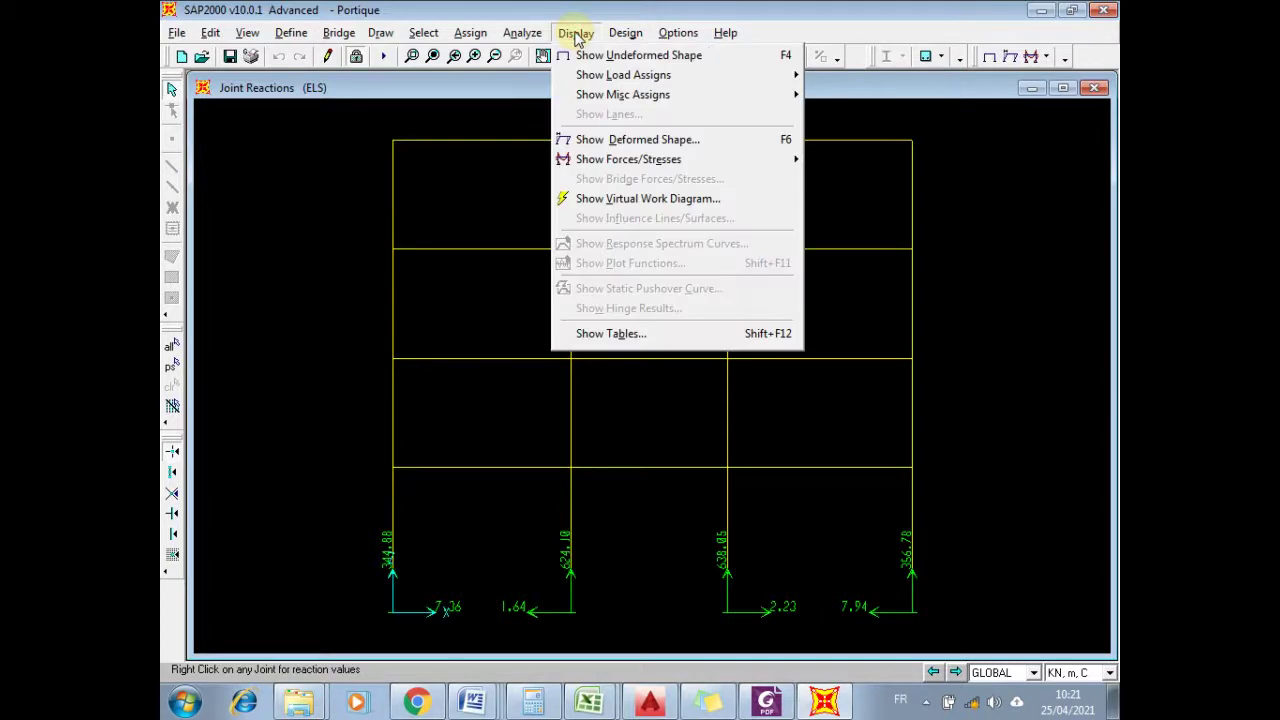
mouse_move(651, 159)
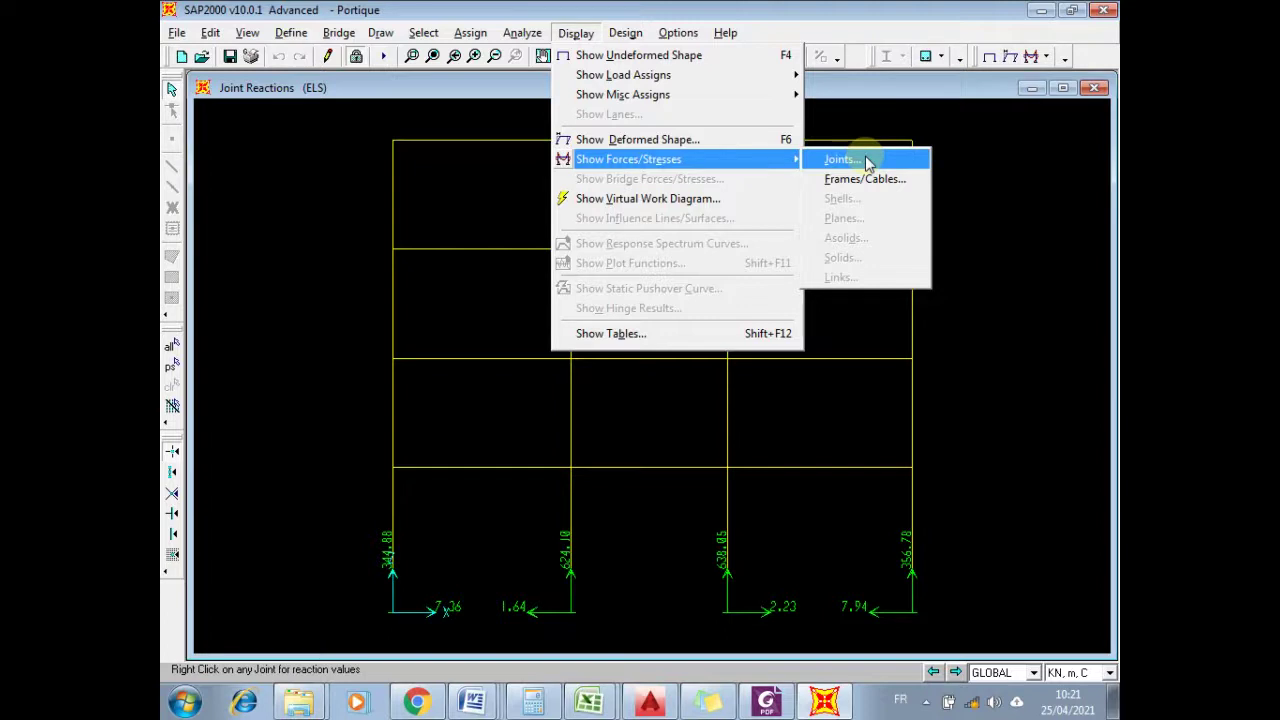
left_click(865, 160)
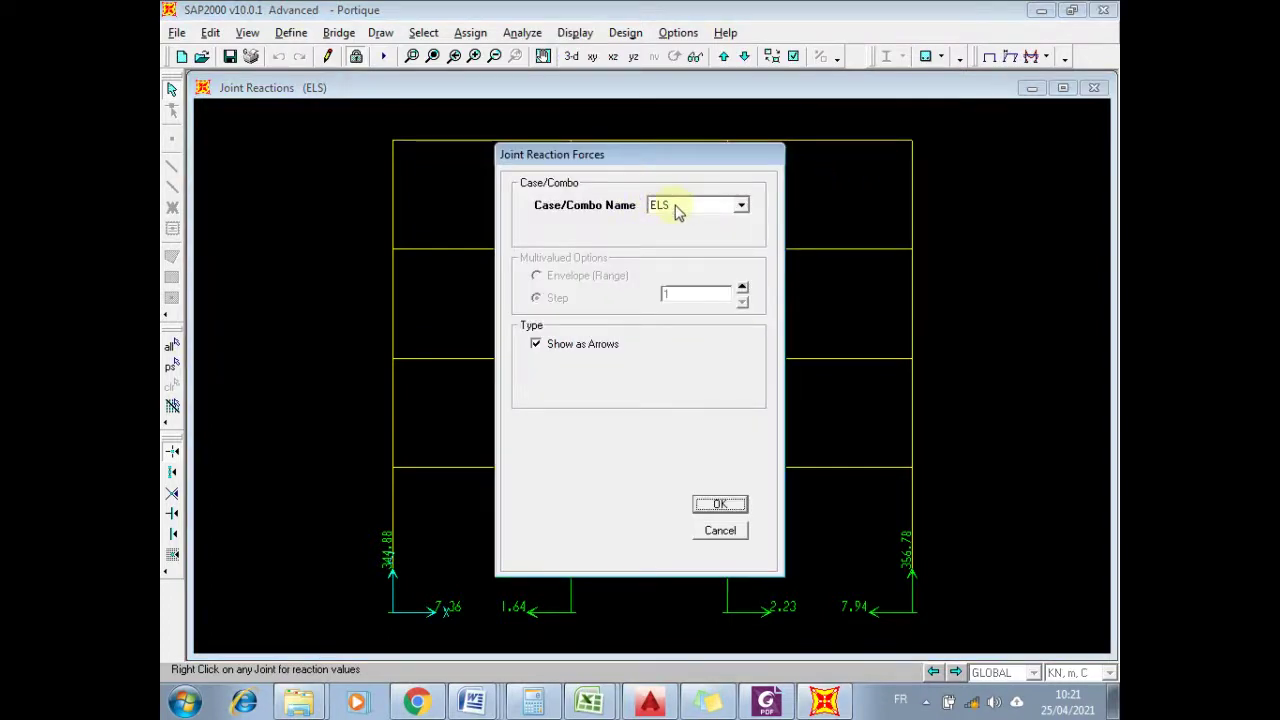
left_click(722, 505)
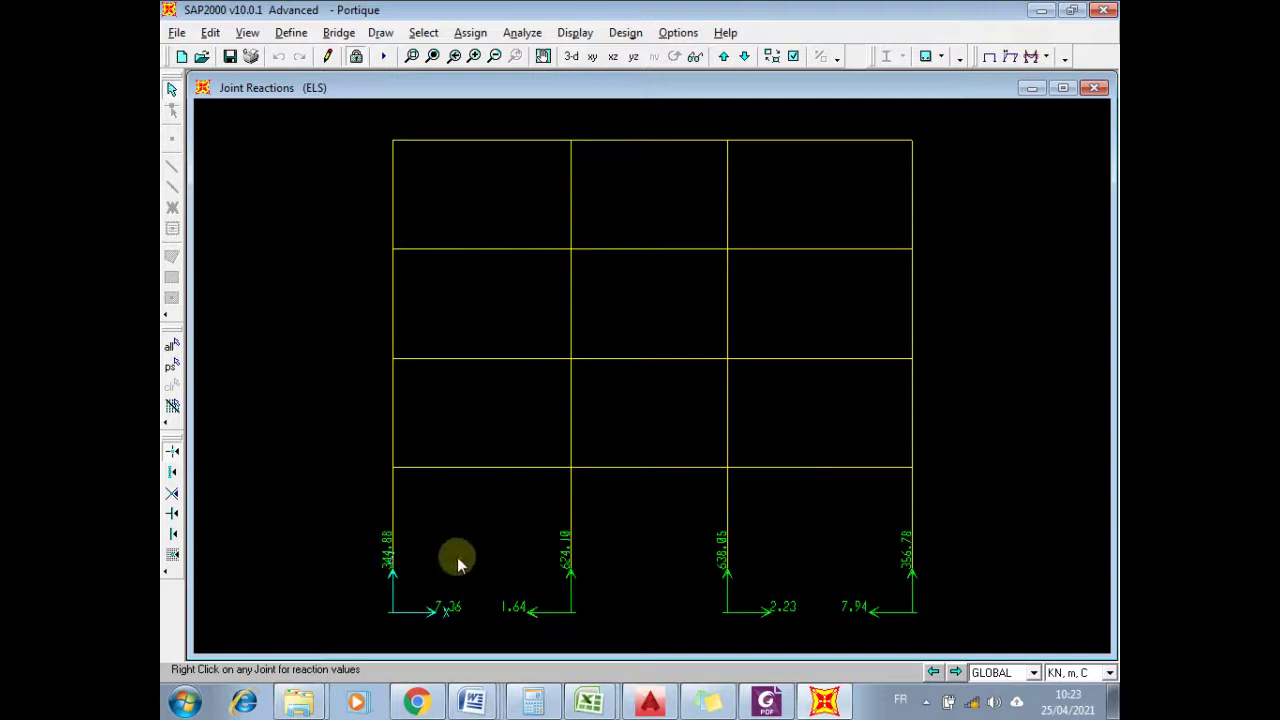
right_click(394, 616)
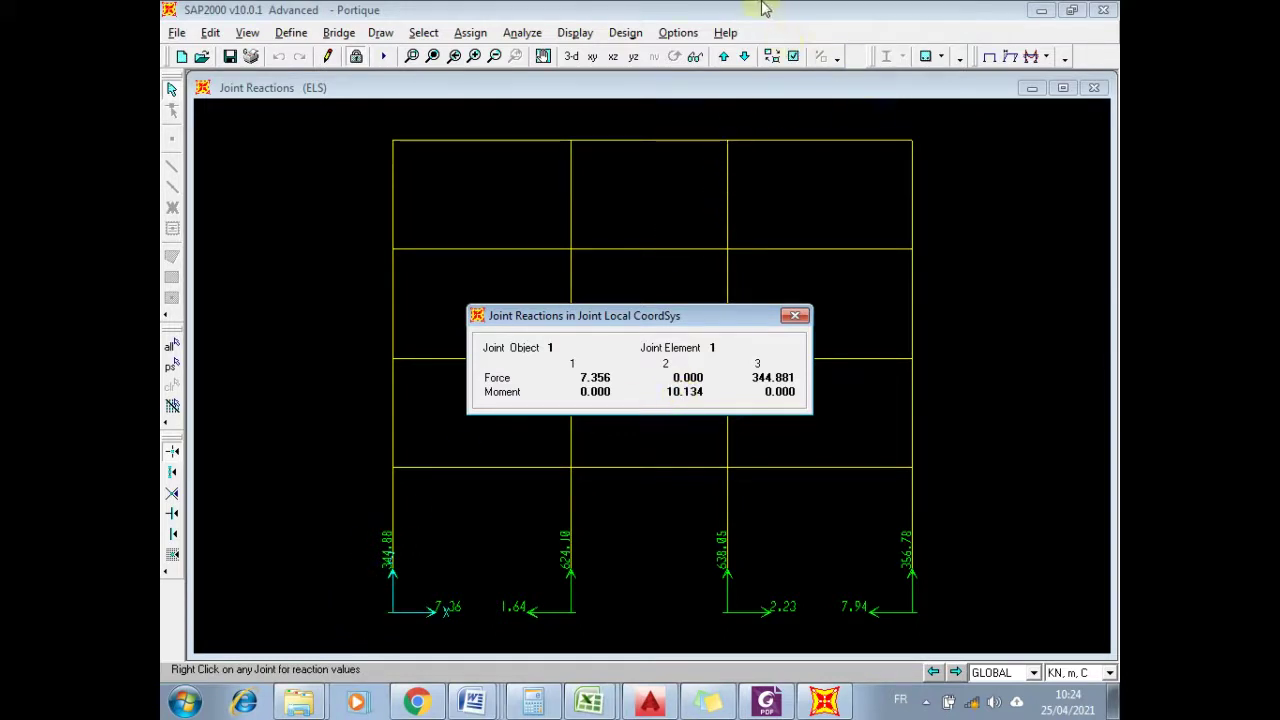
mouse_move(762, 8)
left_click(808, 11)
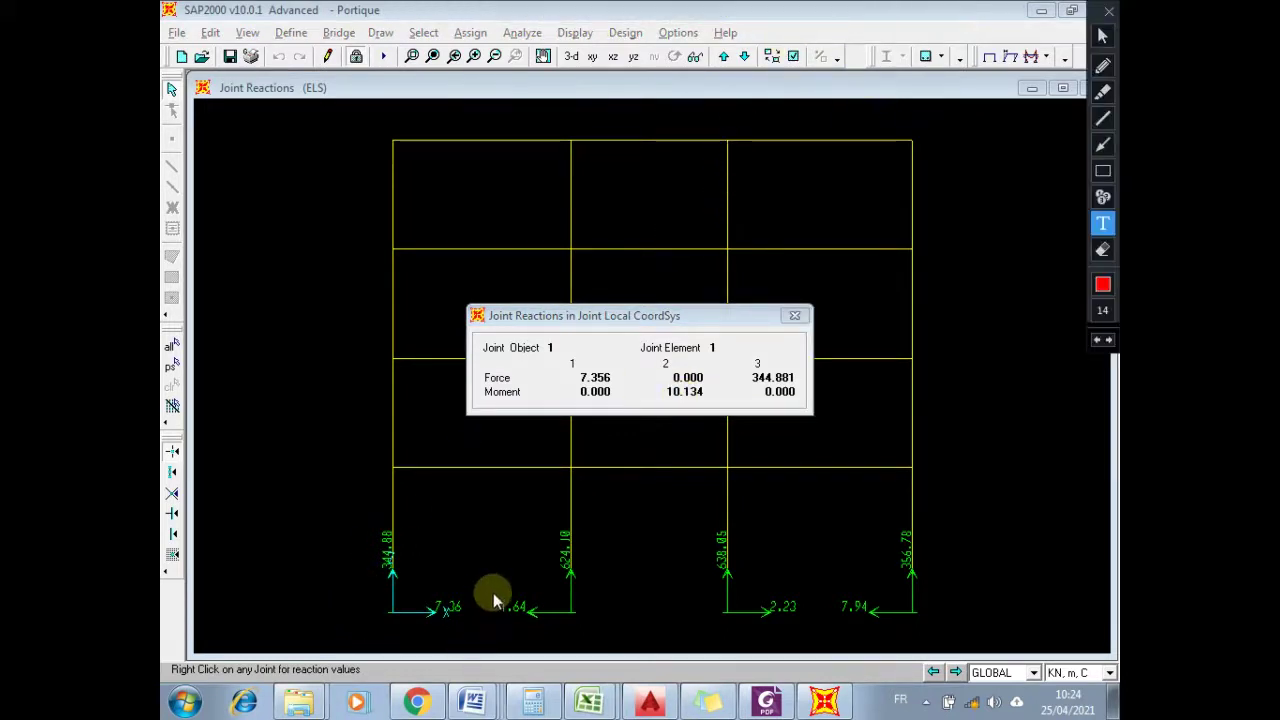
left_click(1102, 65)
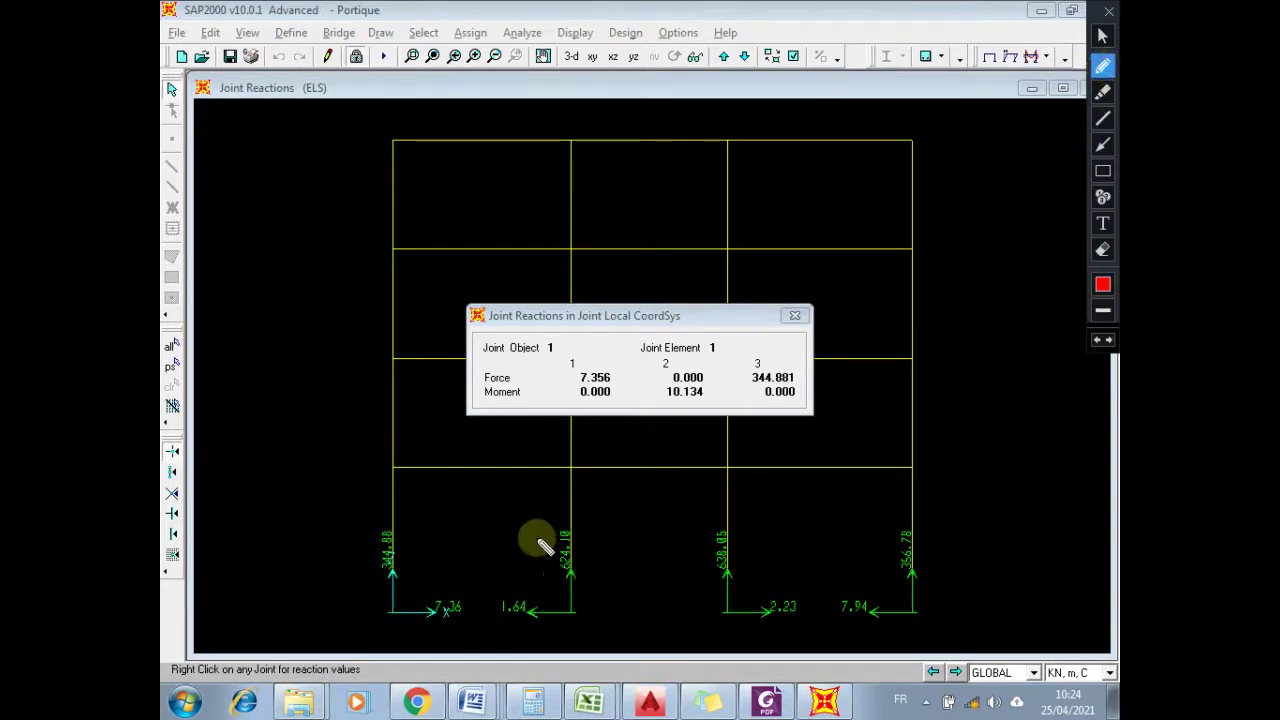
left_click(392, 611)
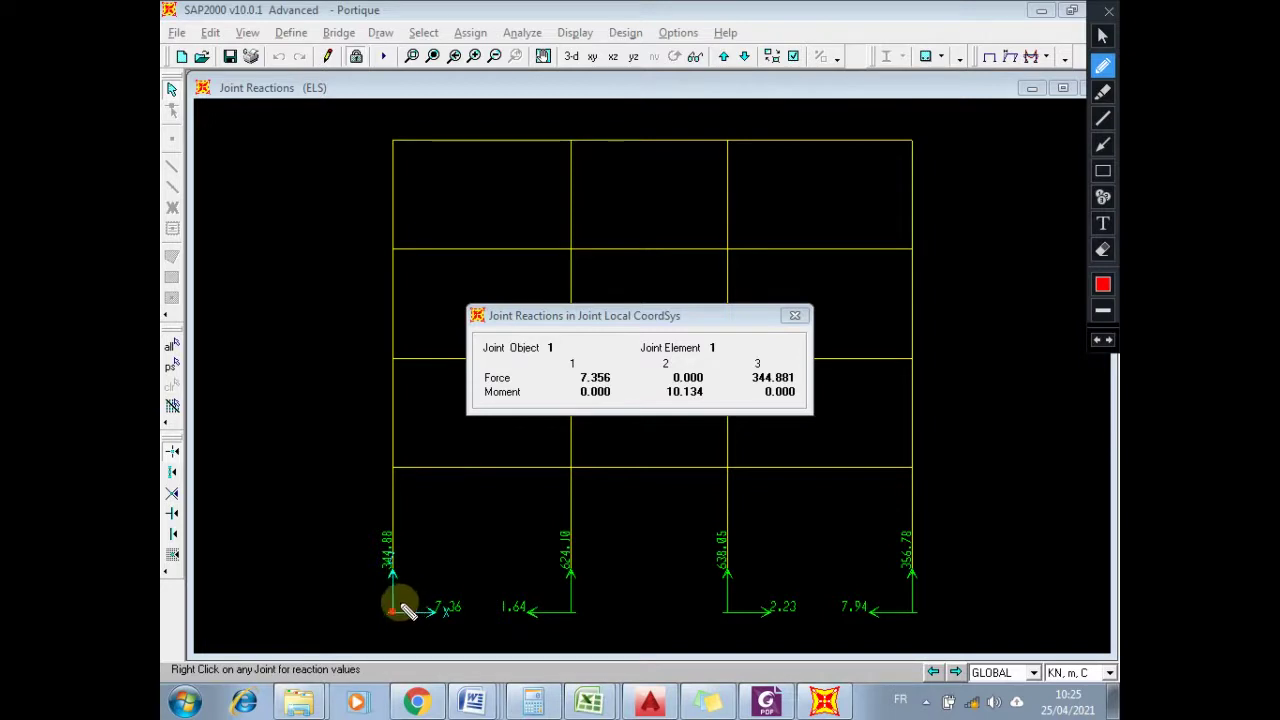
mouse_move(405, 628)
left_mouse_down()
mouse_move(420, 600)
mouse_move(398, 618)
mouse_move(414, 610)
mouse_move(405, 630)
left_mouse_up()
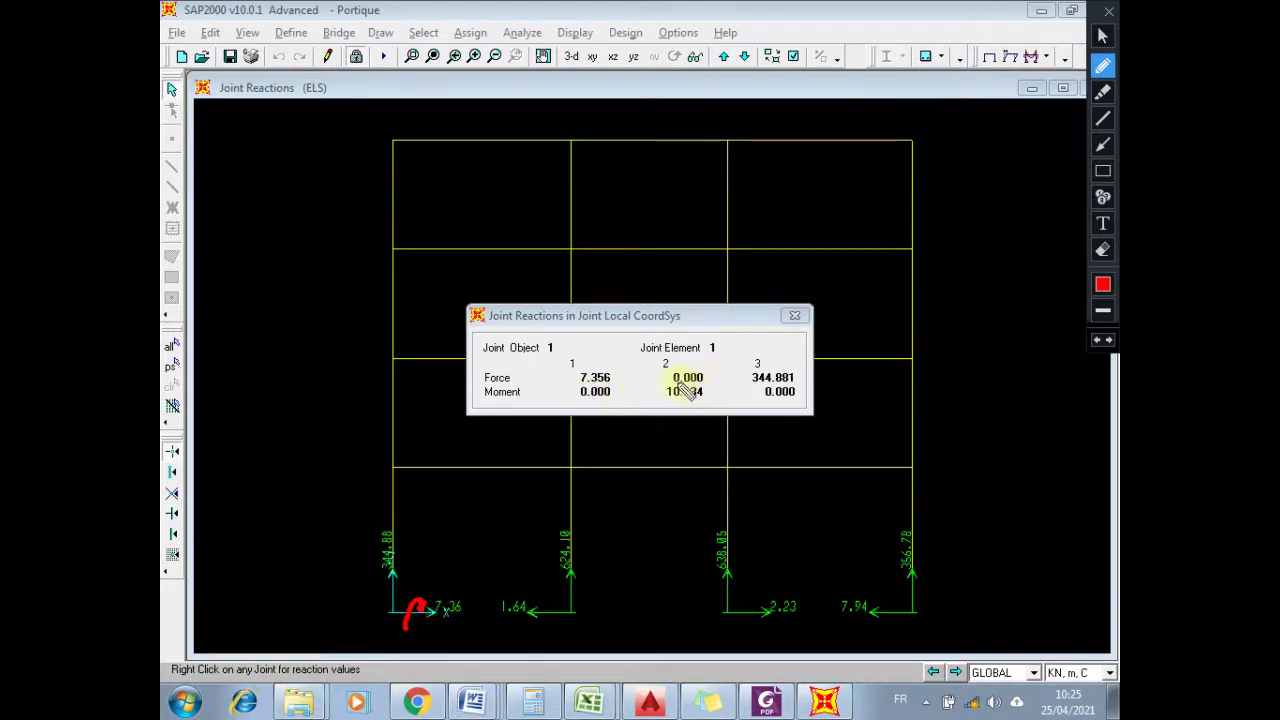
key("Escape")
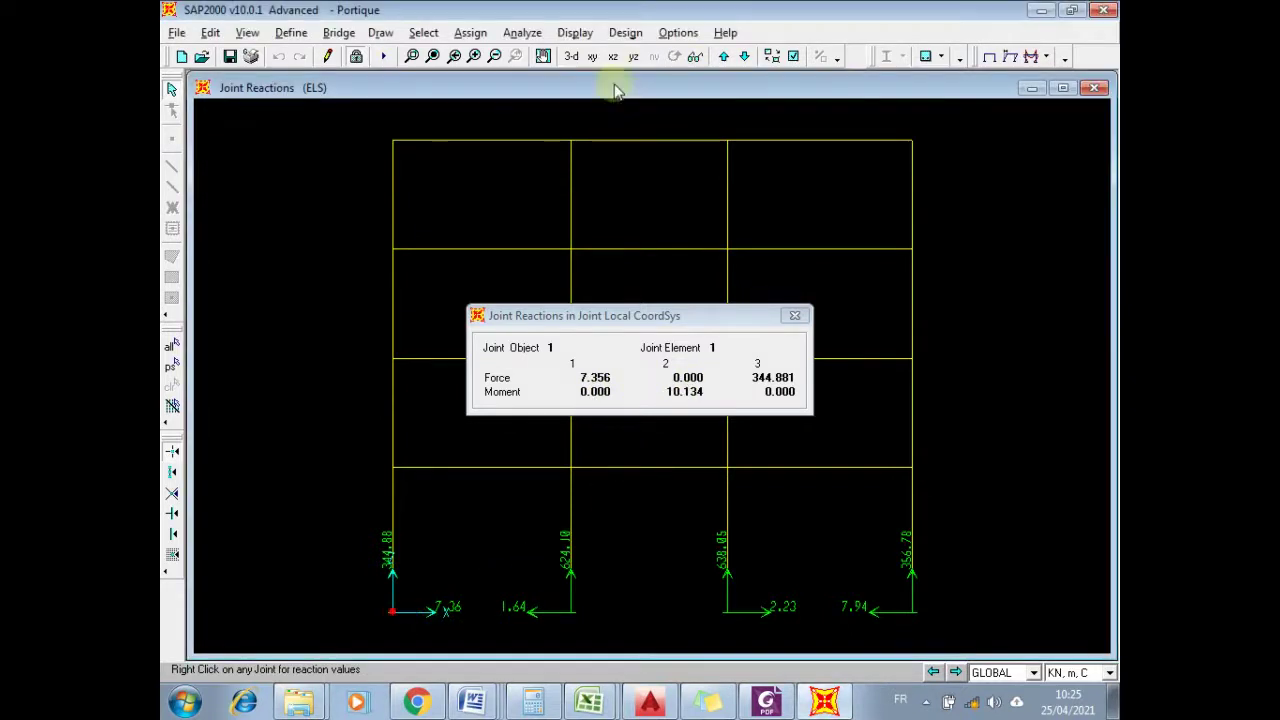
- Examine the ELS reaction and moment arrows at the x1 base joint in a close-up 3D view, and return to the XZ elevation
left_click(572, 57)
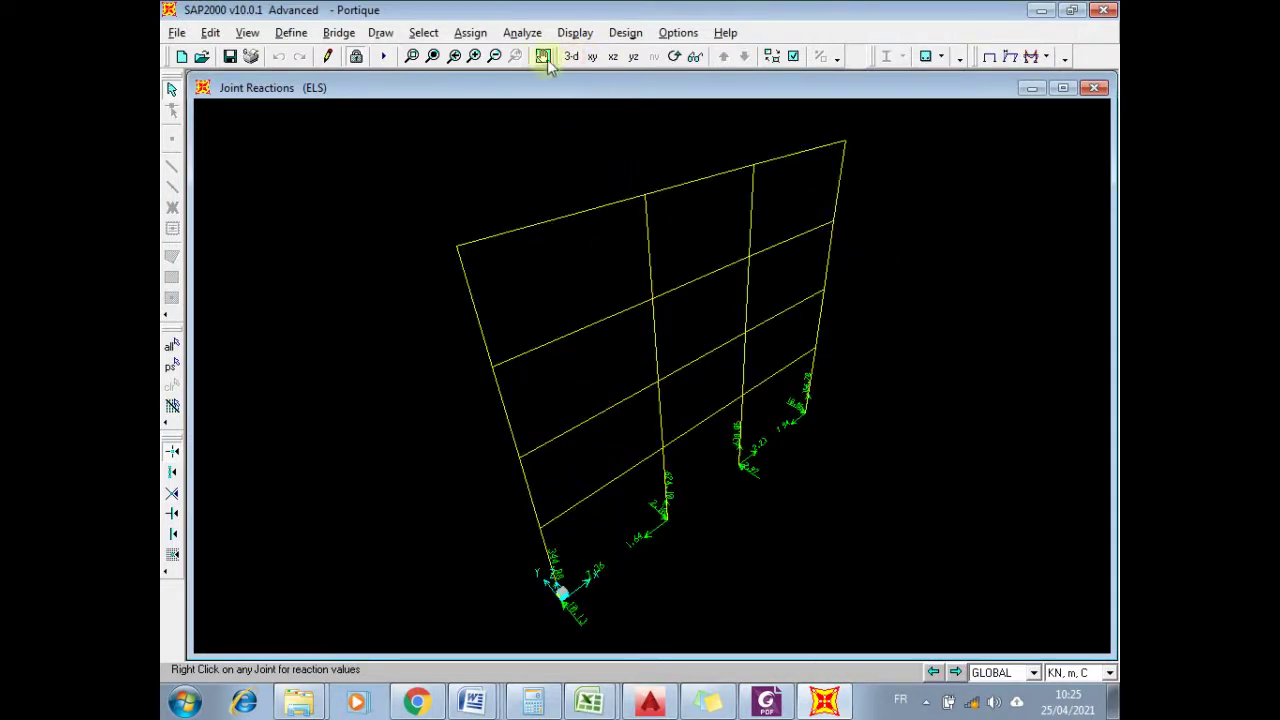
left_click(411, 56)
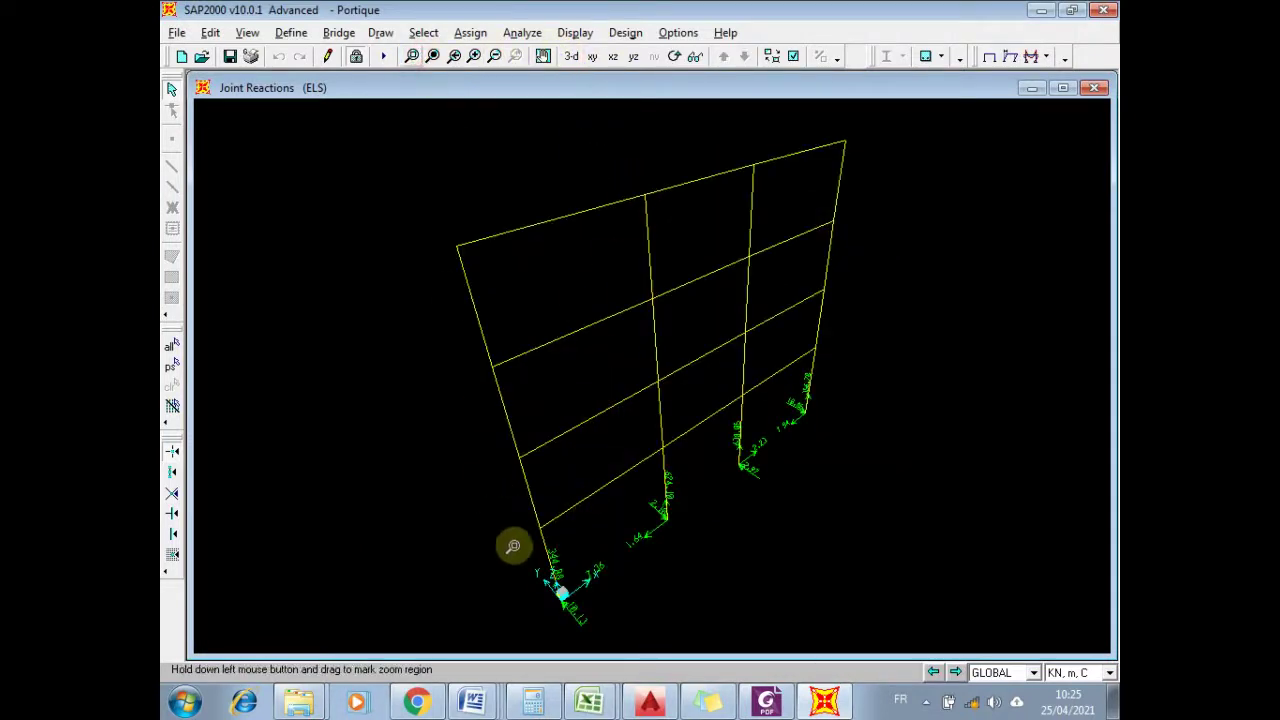
left_click_drag(512, 514, 638, 627)
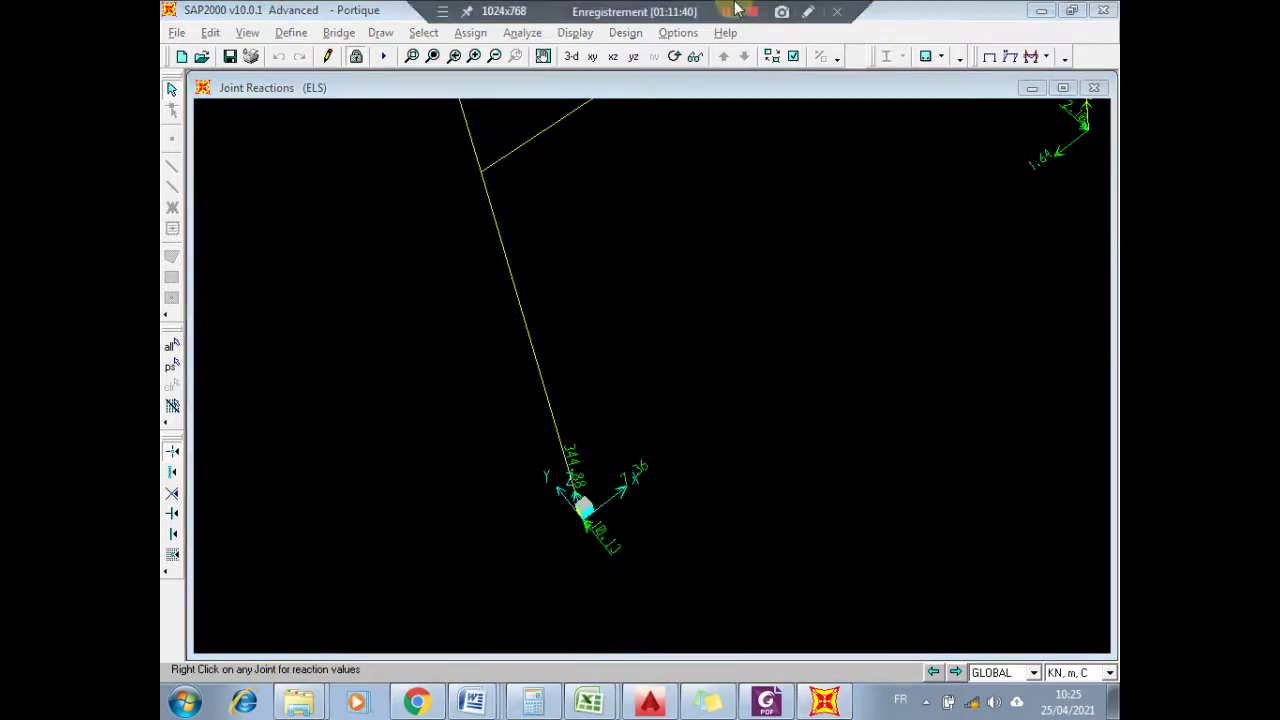
left_click(815, 12)
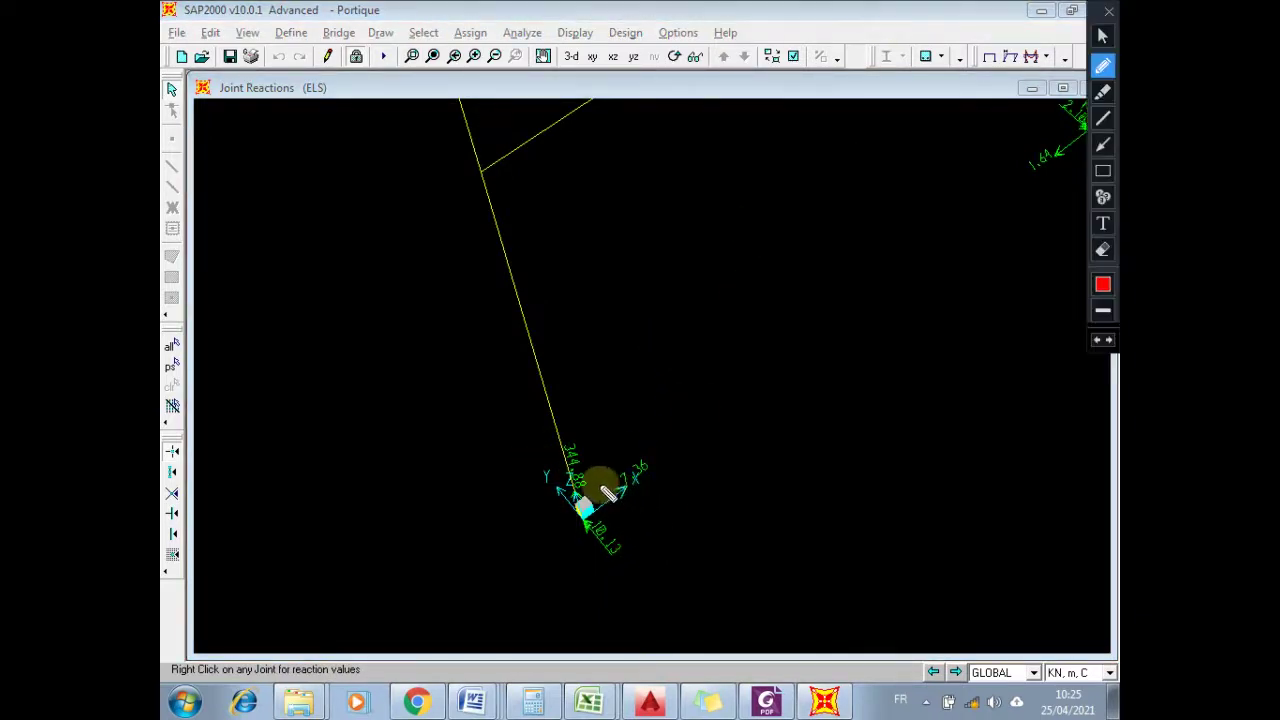
mouse_move(600, 487)
left_mouse_down()
mouse_move(628, 490)
mouse_move(634, 525)
left_mouse_up()
mouse_move(555, 521)
left_mouse_down()
mouse_move(570, 492)
mouse_move(592, 507)
left_mouse_up()
mouse_move(591, 449)
left_mouse_down()
mouse_move(557, 483)
mouse_move(543, 449)
mouse_move(552, 466)
left_mouse_up()
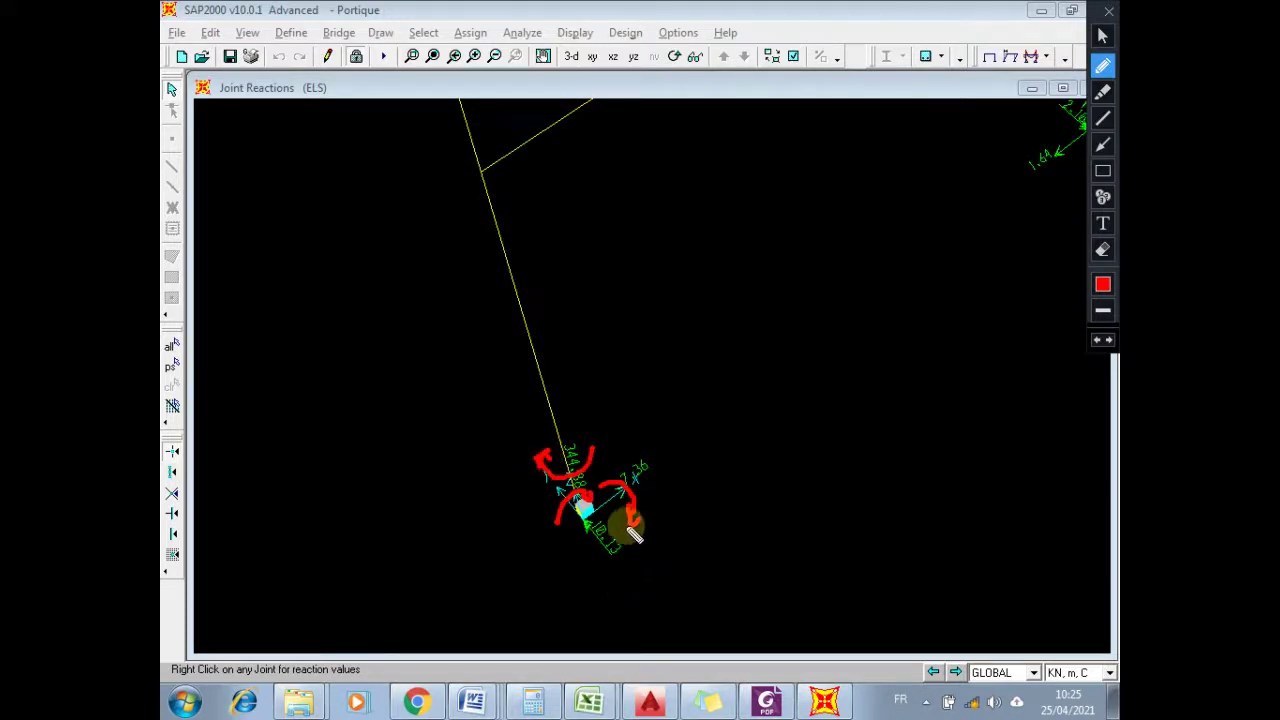
left_click(571, 56)
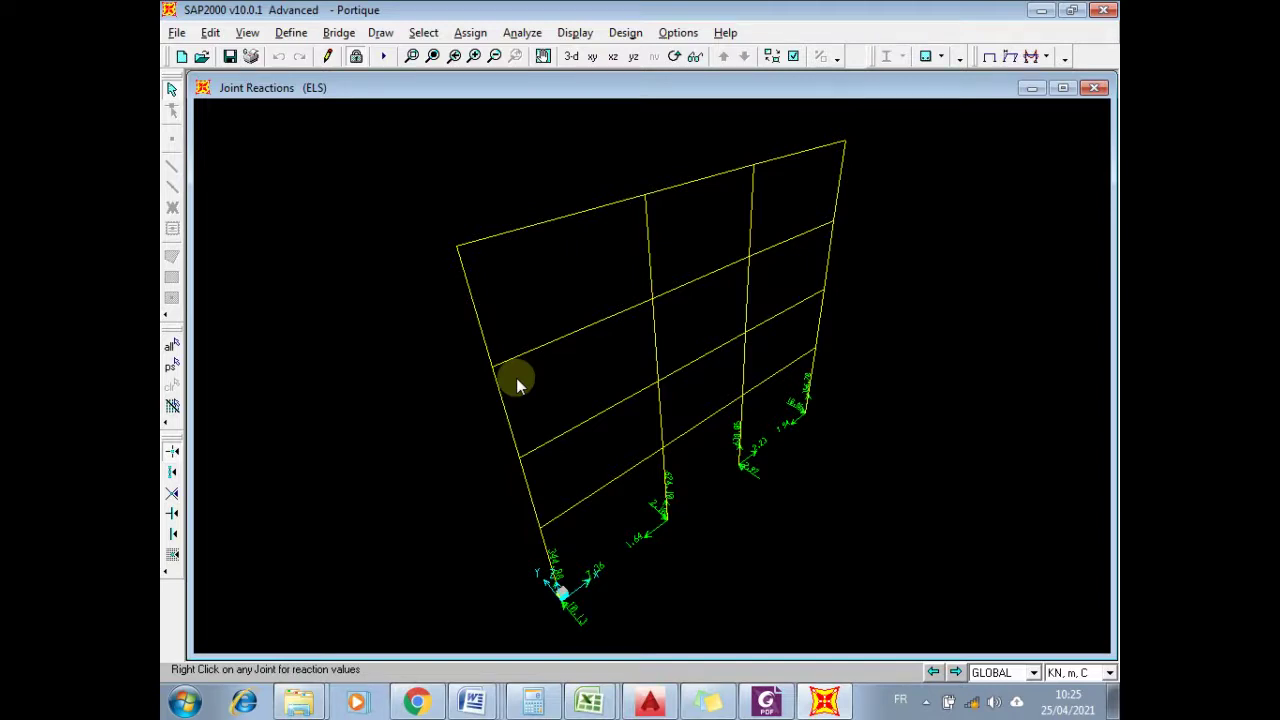
left_click(612, 56)
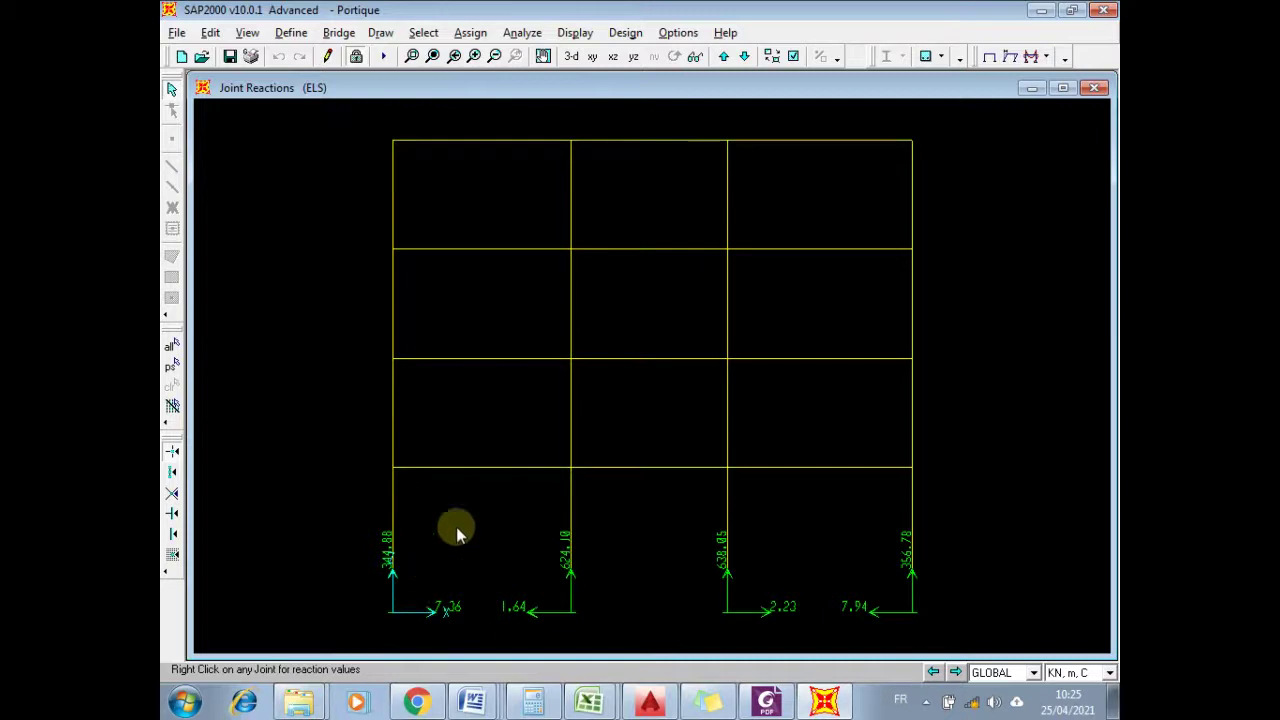
- Redisplay the ELS joint reactions in the XZ elevation and read the forces and moments at the x1 base joint
left_click(664, 36)
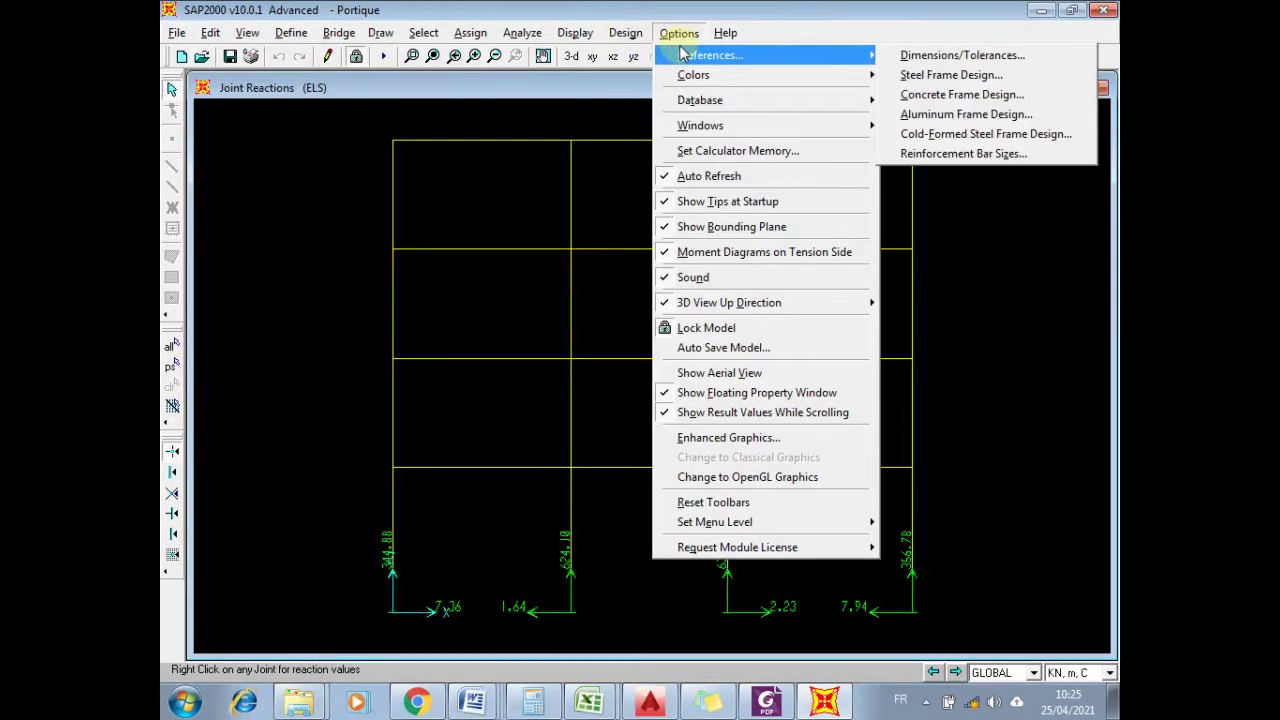
mouse_move(576, 33)
mouse_move(754, 161)
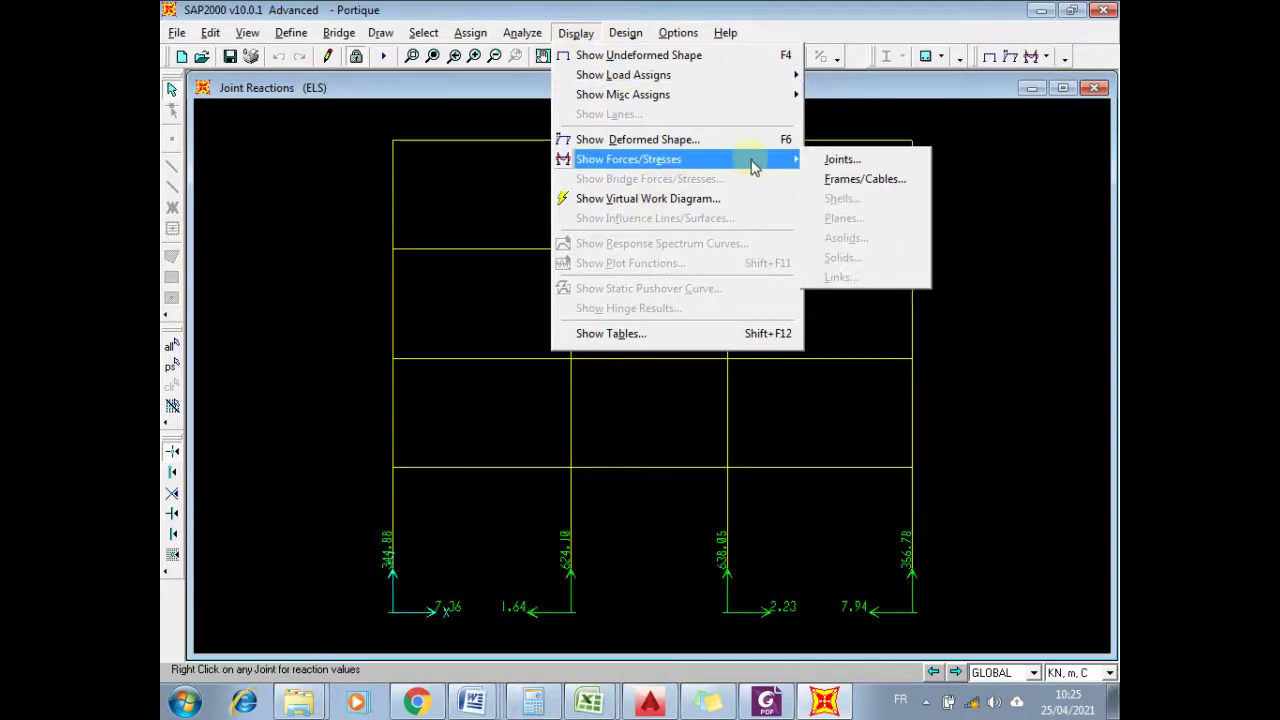
left_click(829, 160)
left_click(716, 504)
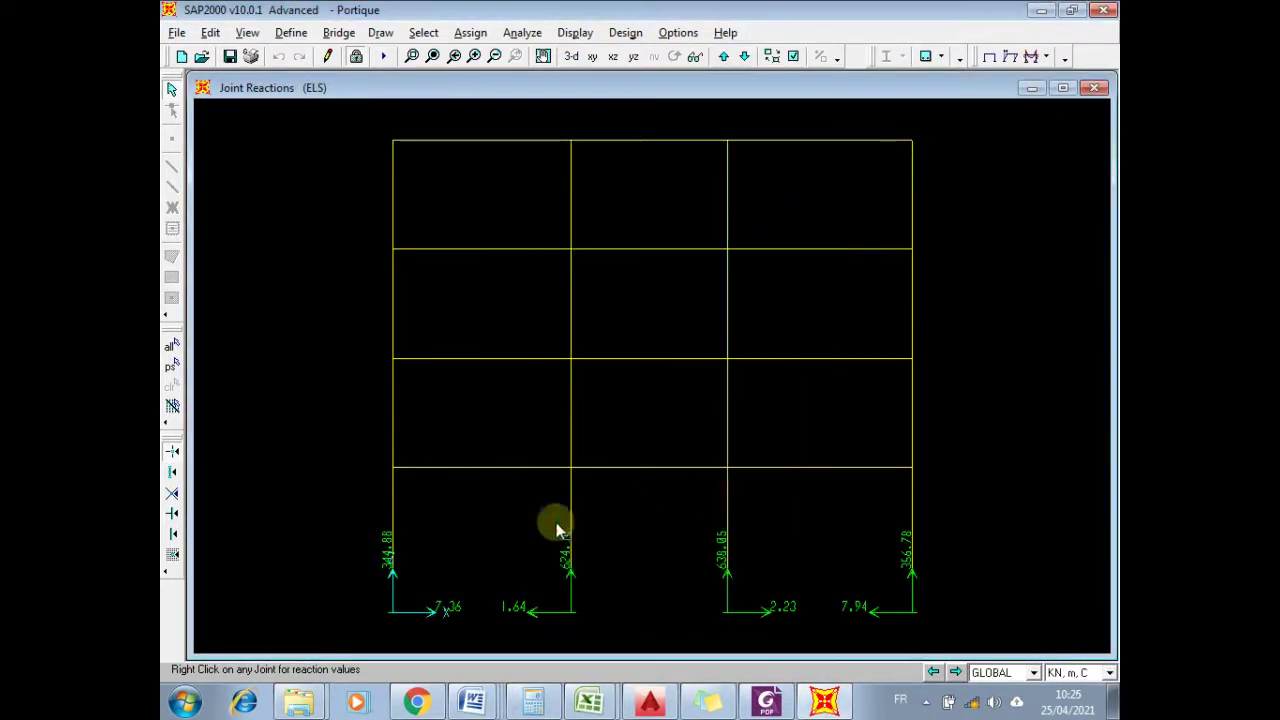
right_click(391, 610)
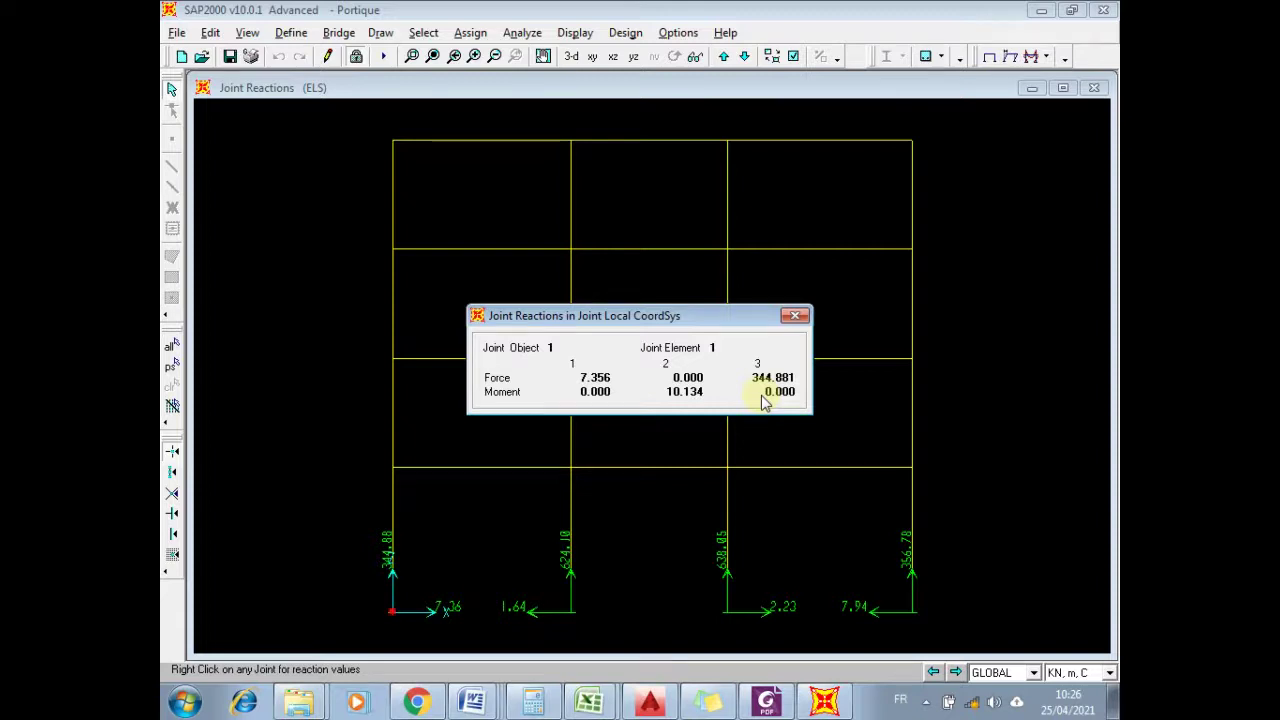
left_click(795, 316)
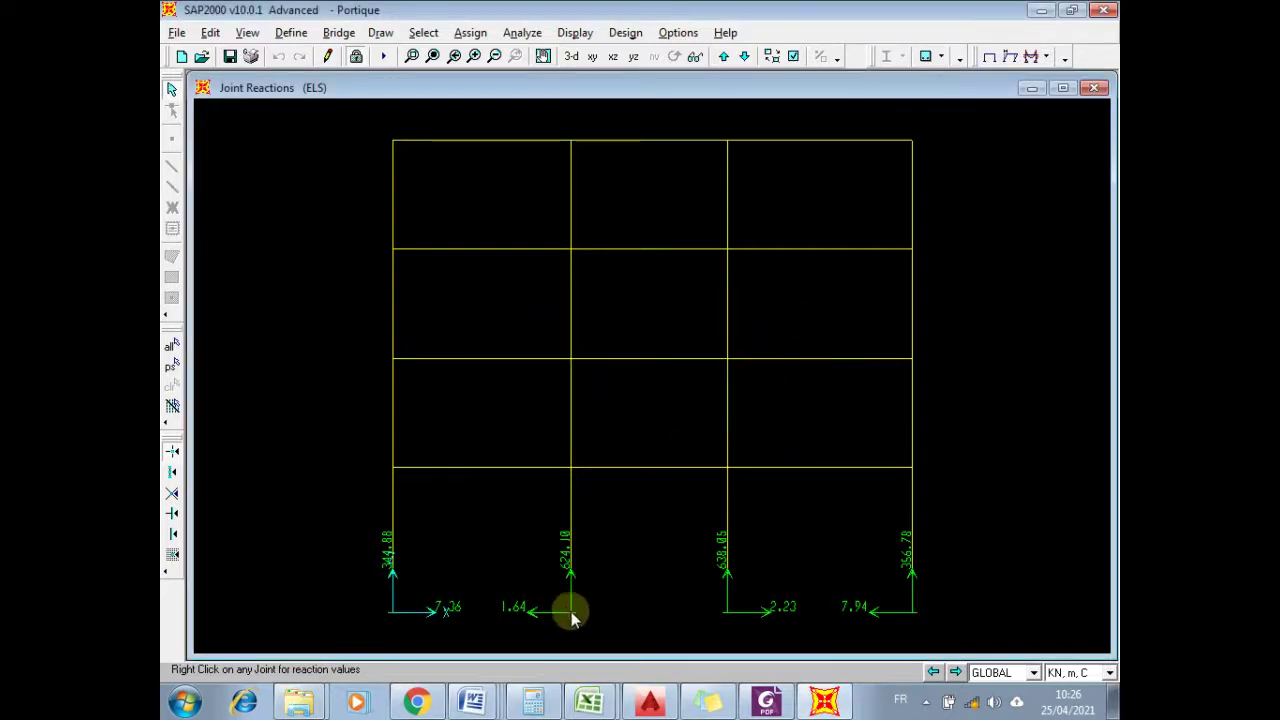
- Read the ELS reaction forces and moments at the base joint of the second column
right_click(569, 611)
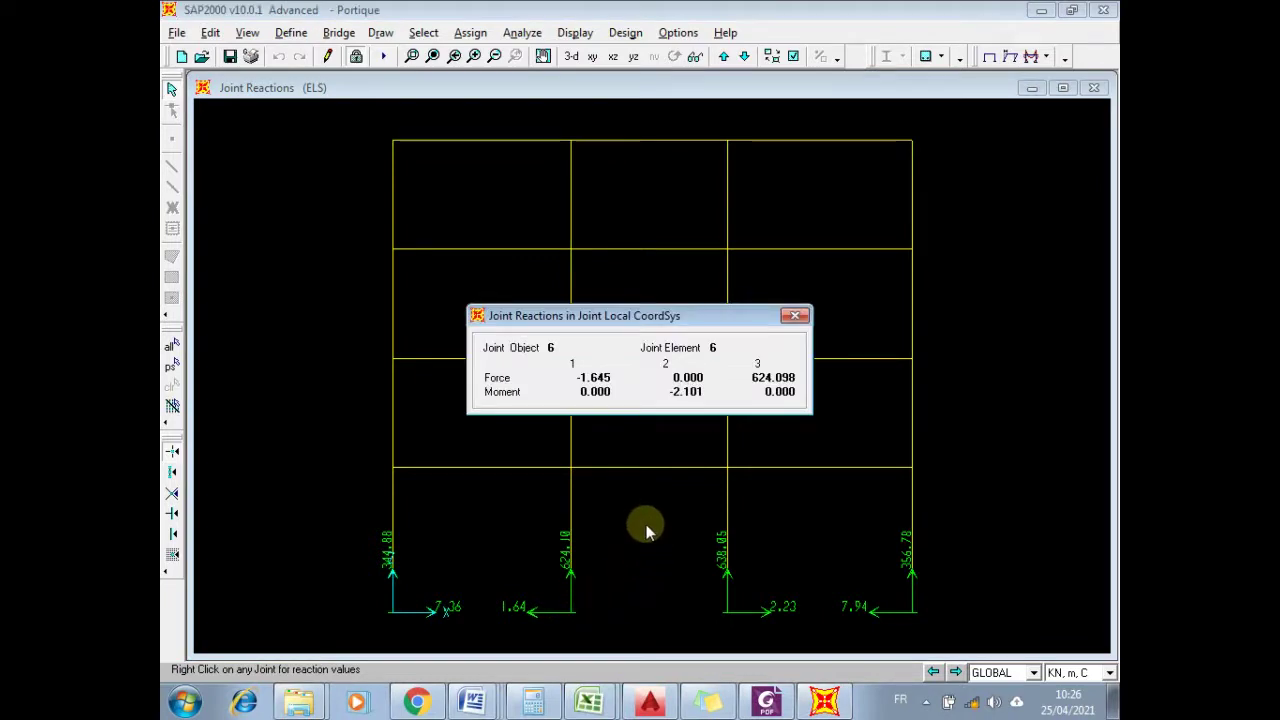
right_click(567, 613)
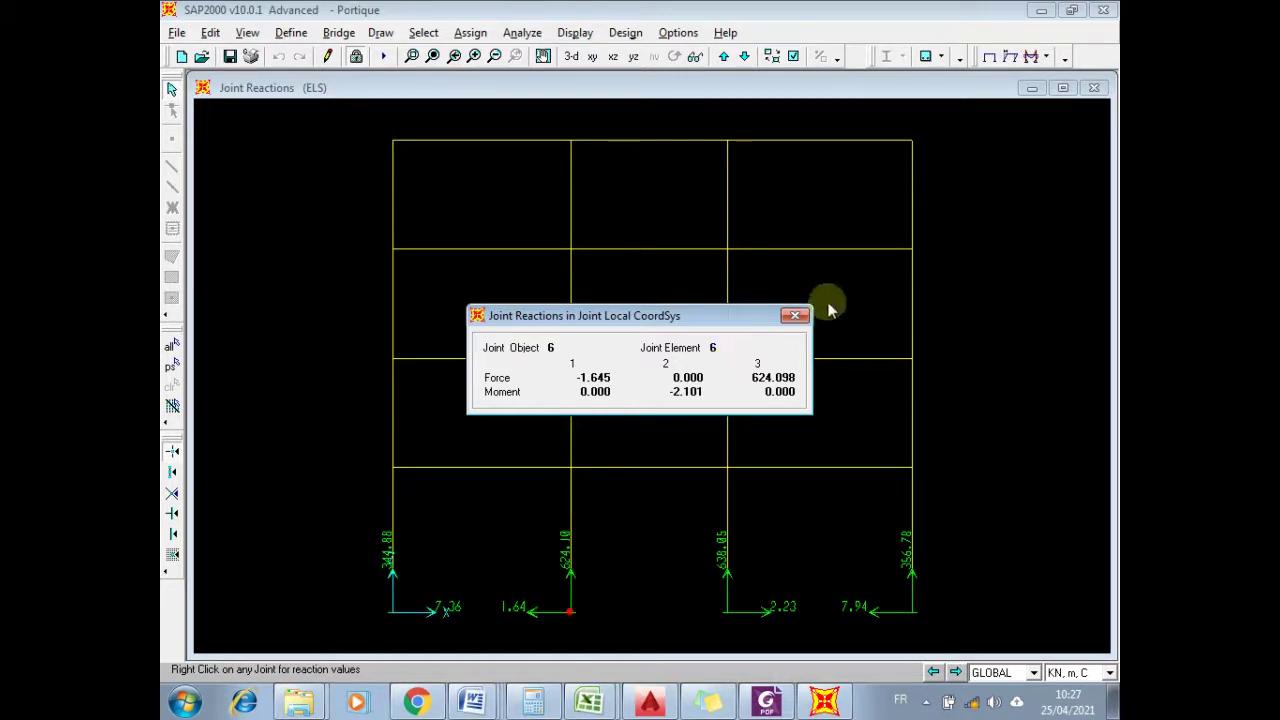
left_click(795, 317)
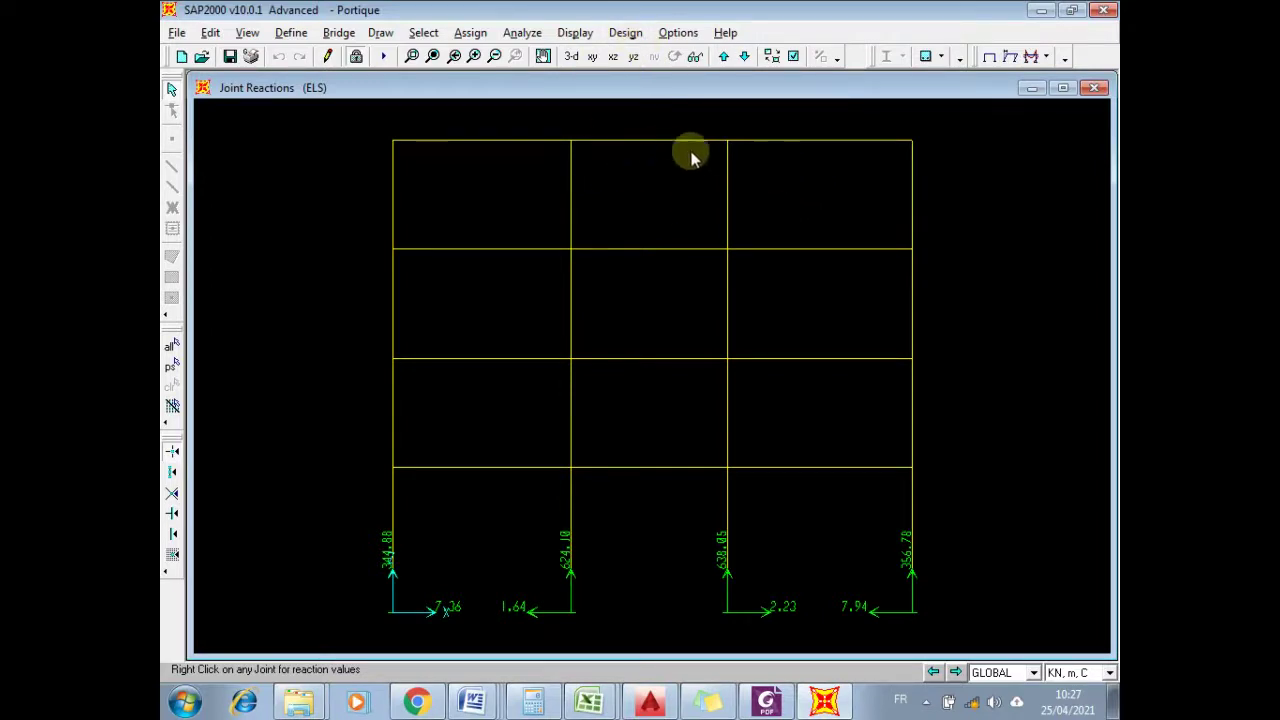
left_click(576, 38)
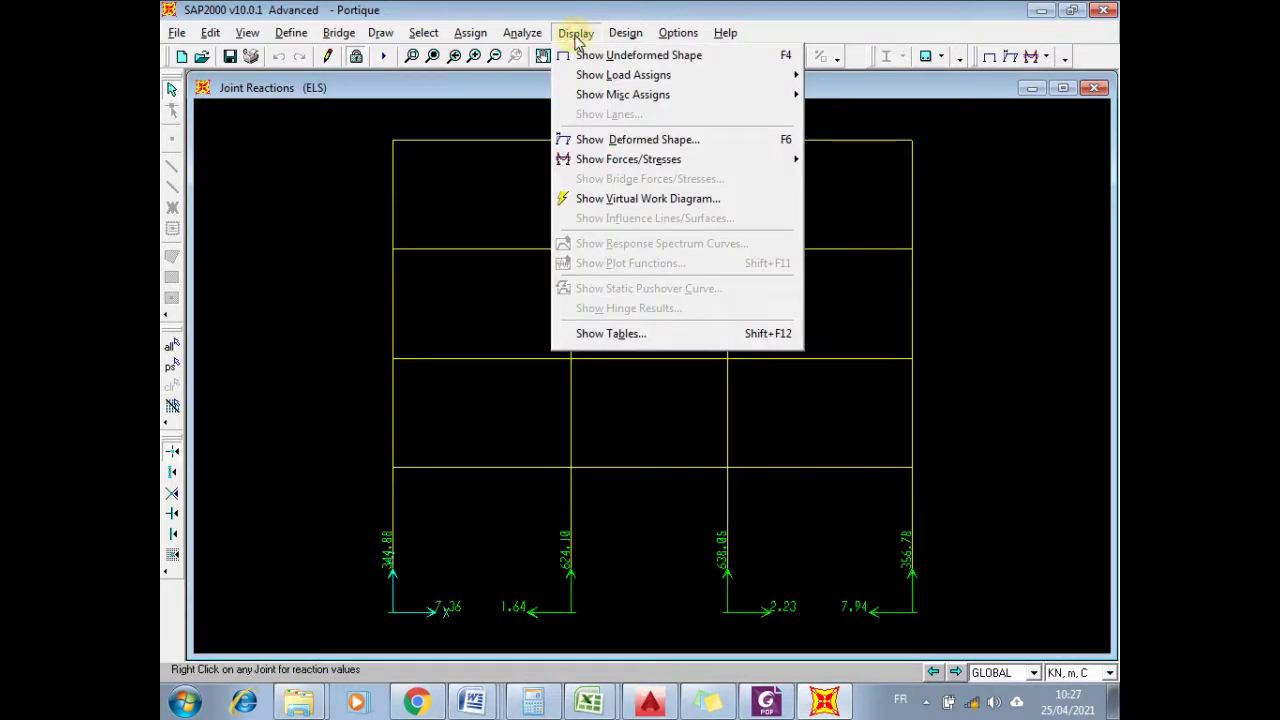
left_click(617, 335)
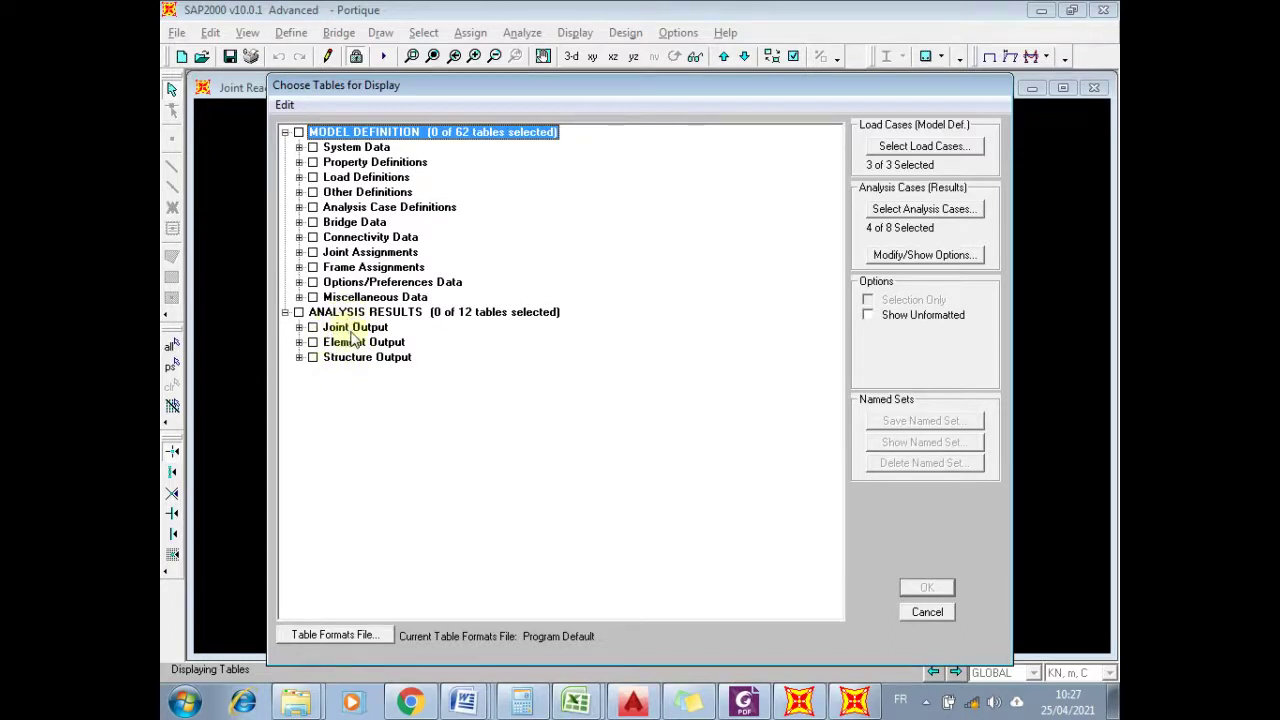
left_click(299, 327)
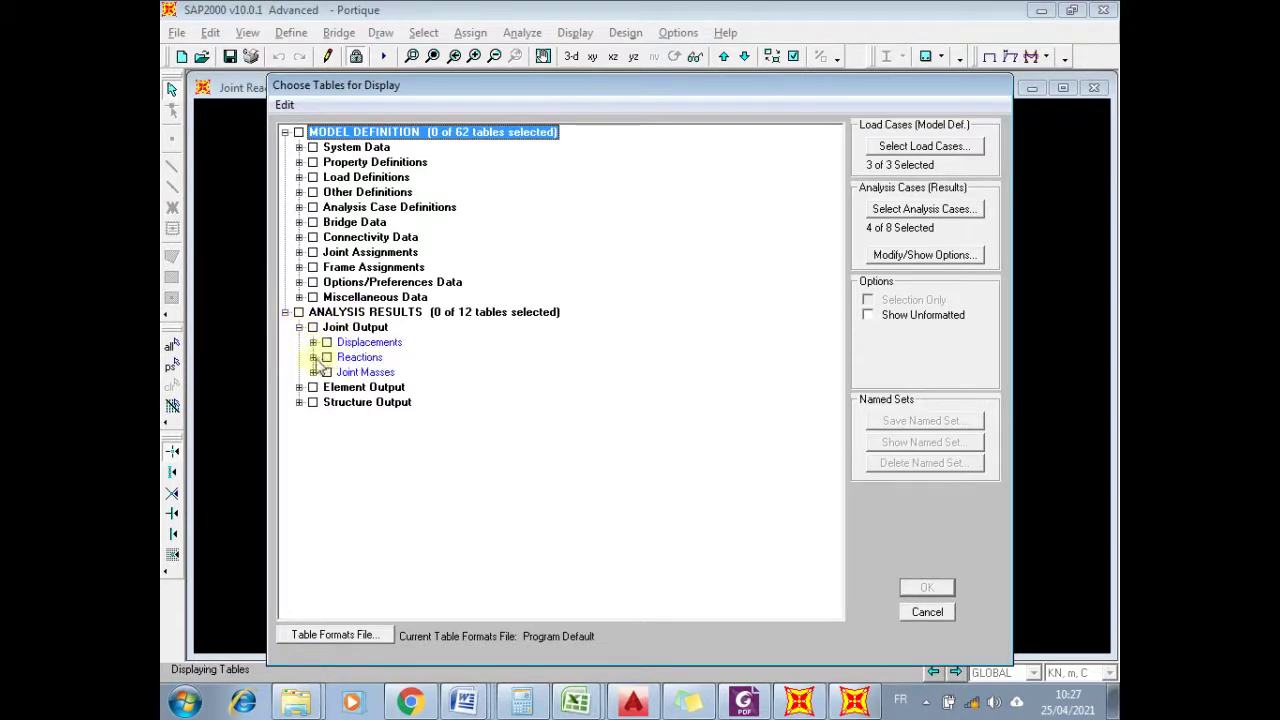
left_click(313, 357)
left_click(313, 357)
left_click(327, 357)
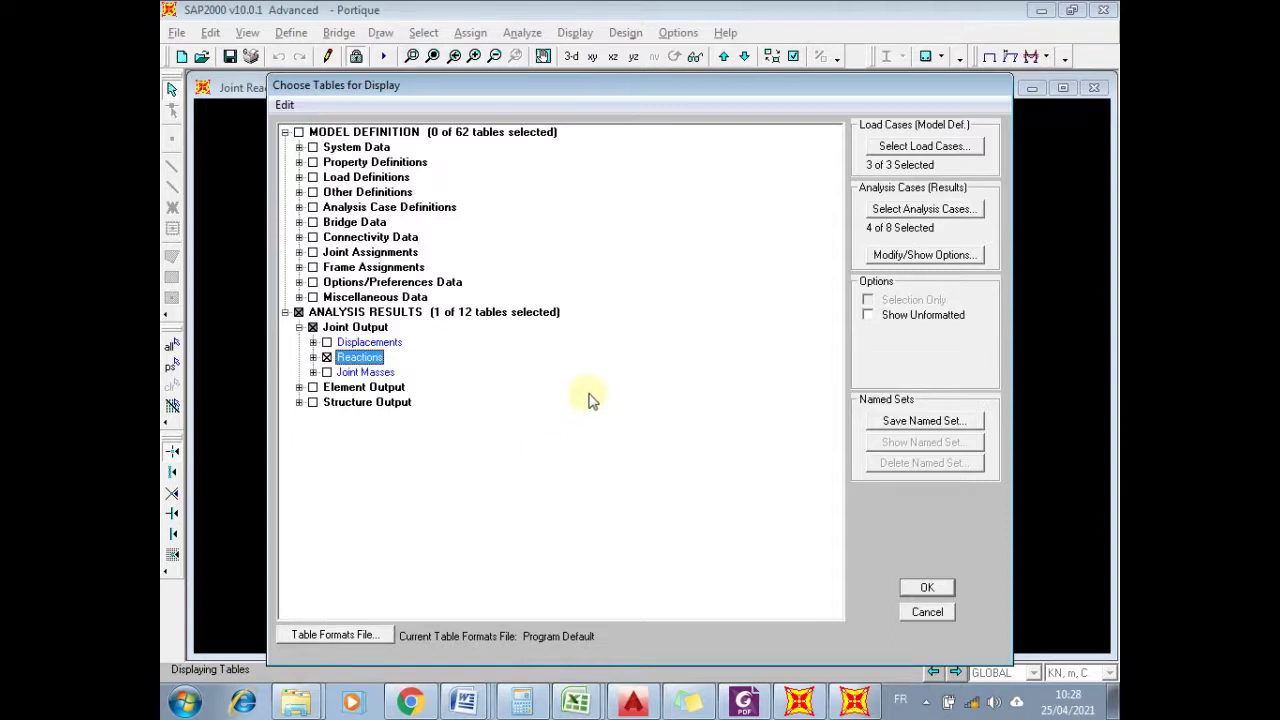
left_click(928, 211)
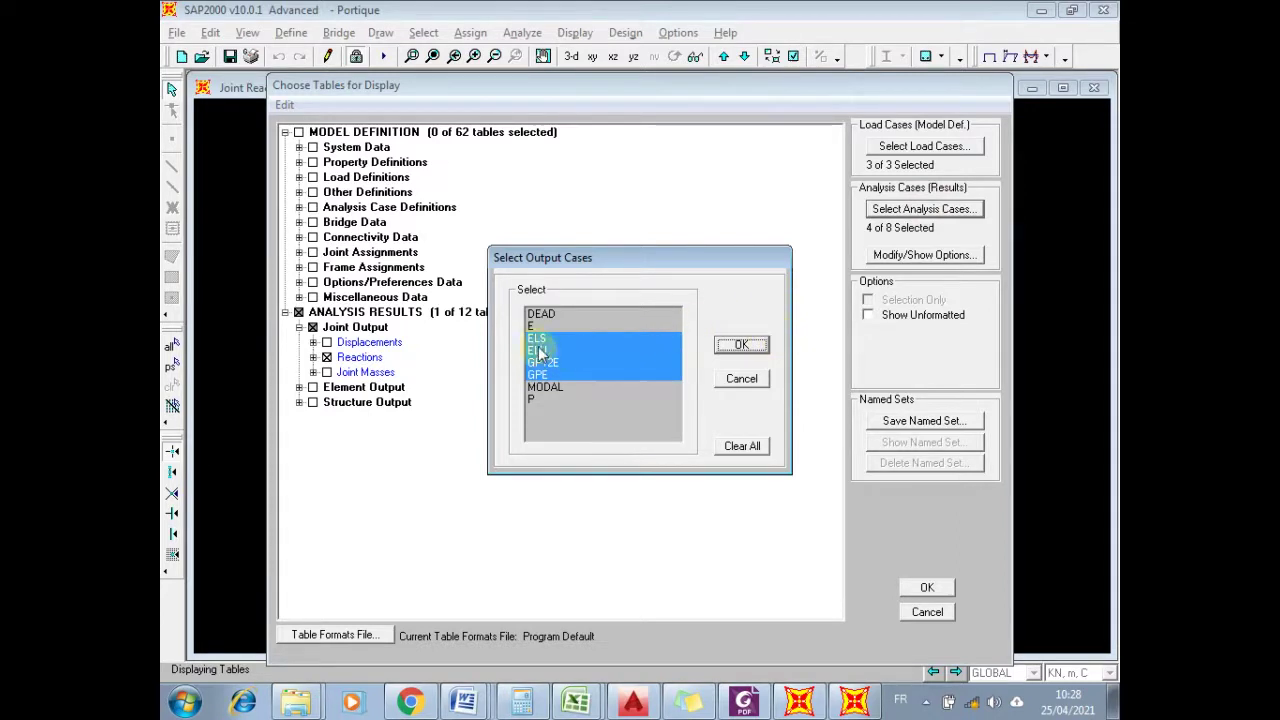
left_click(741, 379)
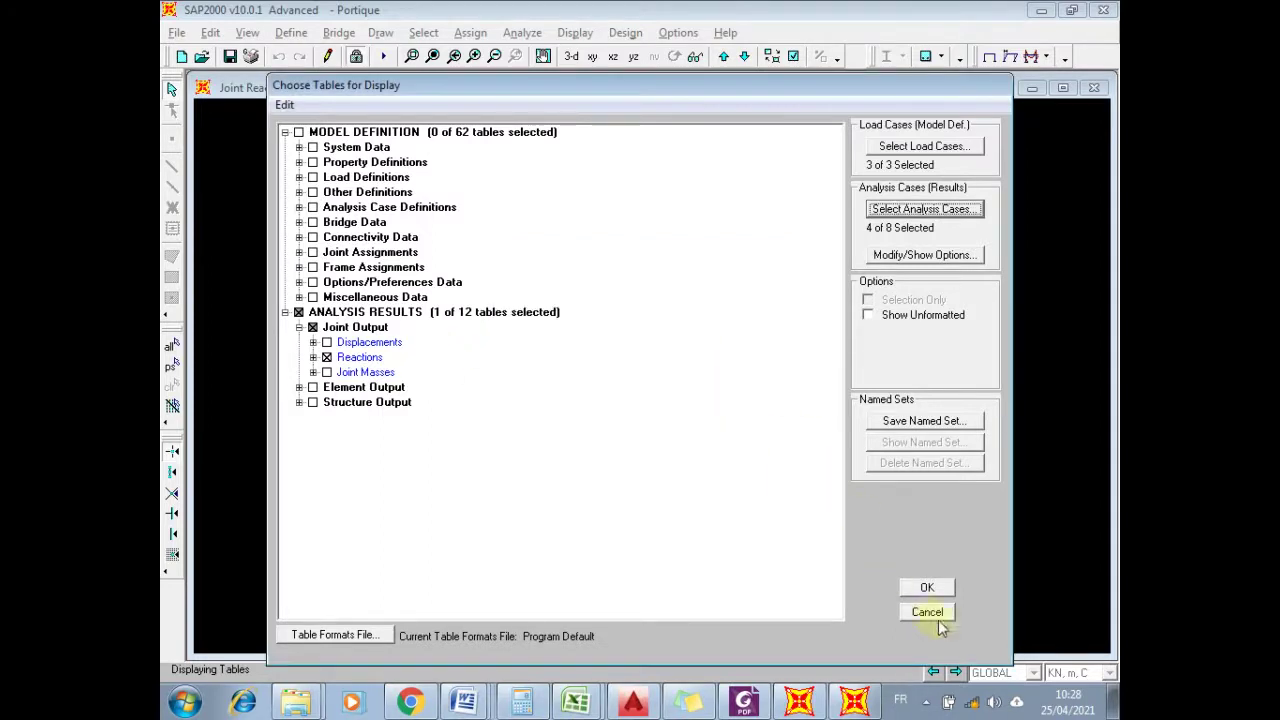
left_click(940, 627)
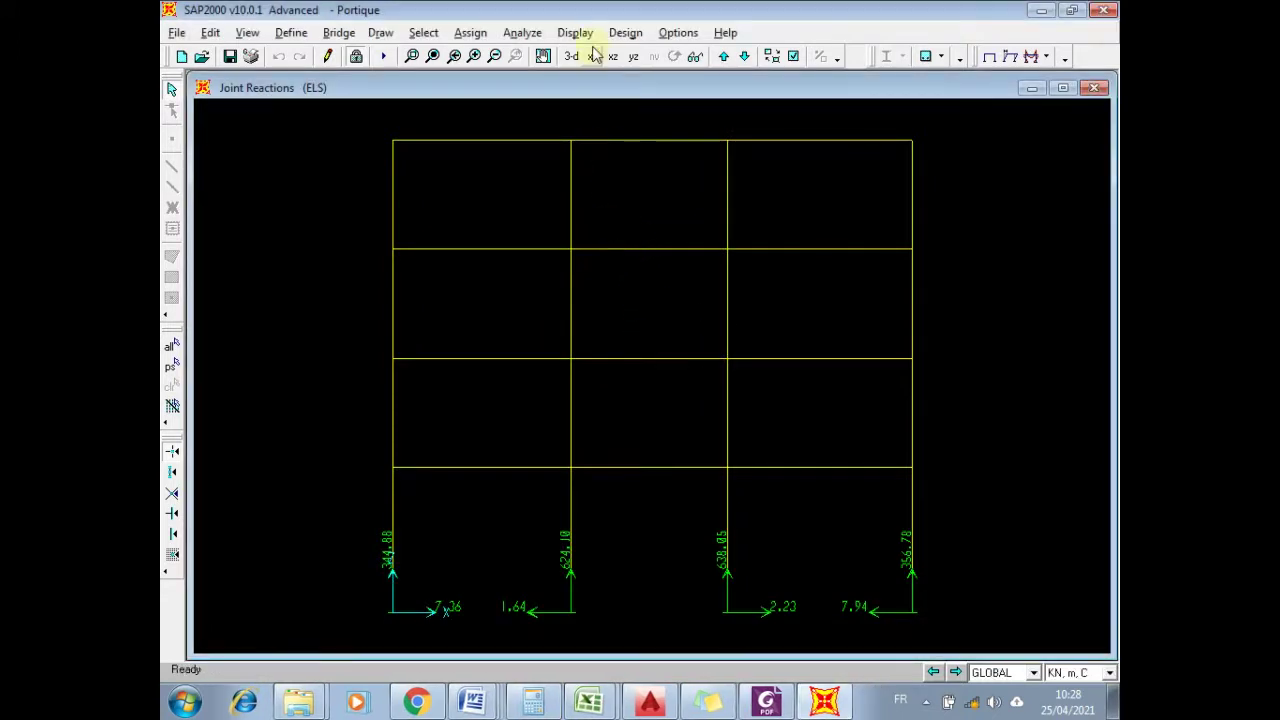
- Display the analysis results table of joint reactions for the ELS output case only
left_click(576, 32)
left_click(626, 330)
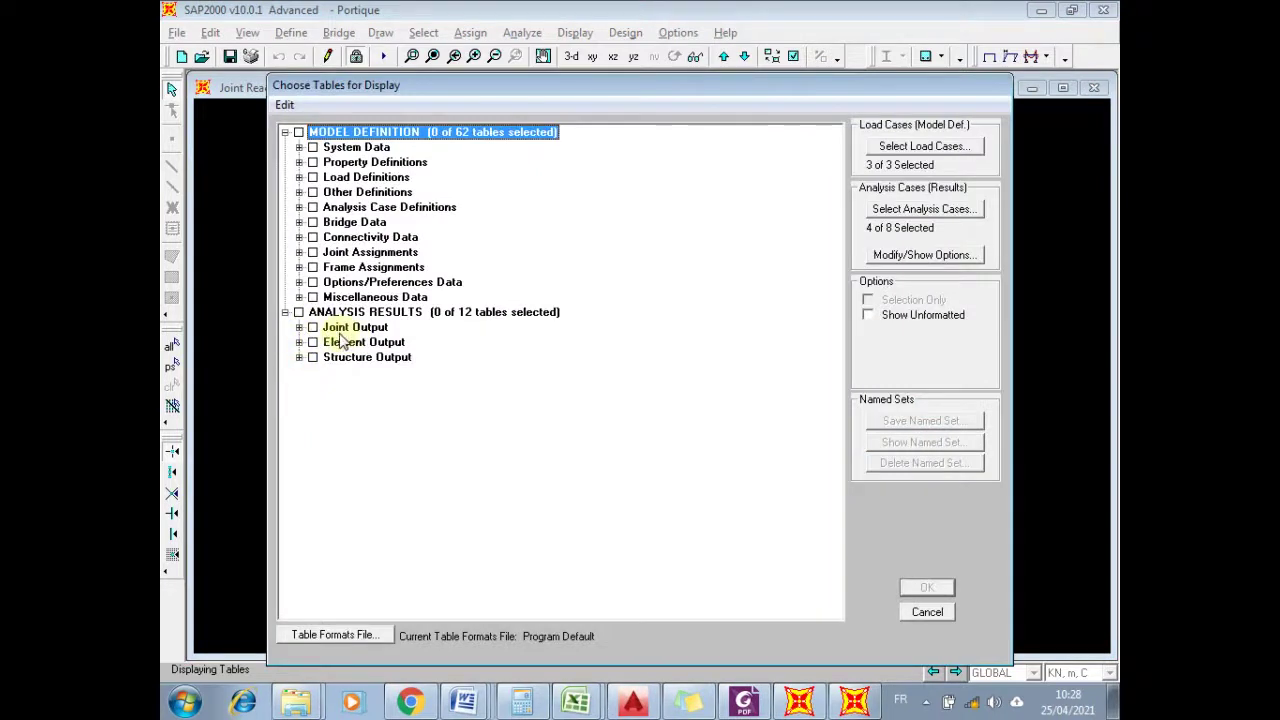
left_click(300, 329)
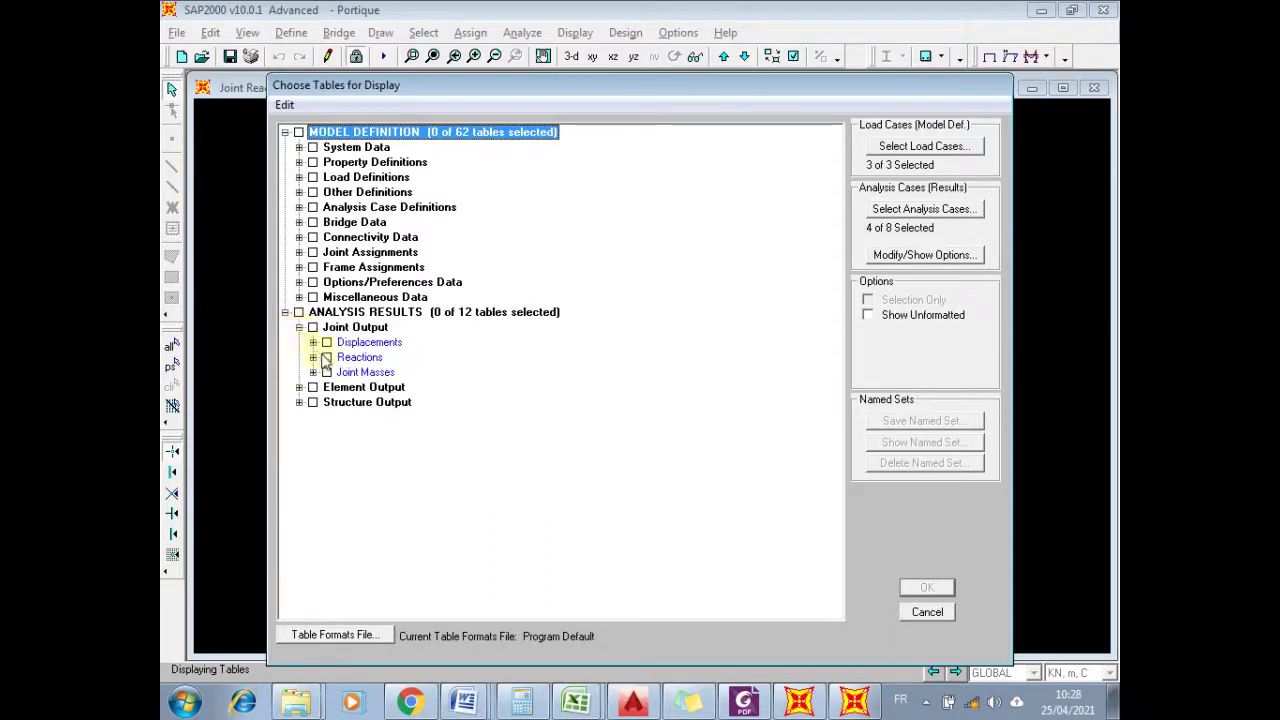
left_click(327, 357)
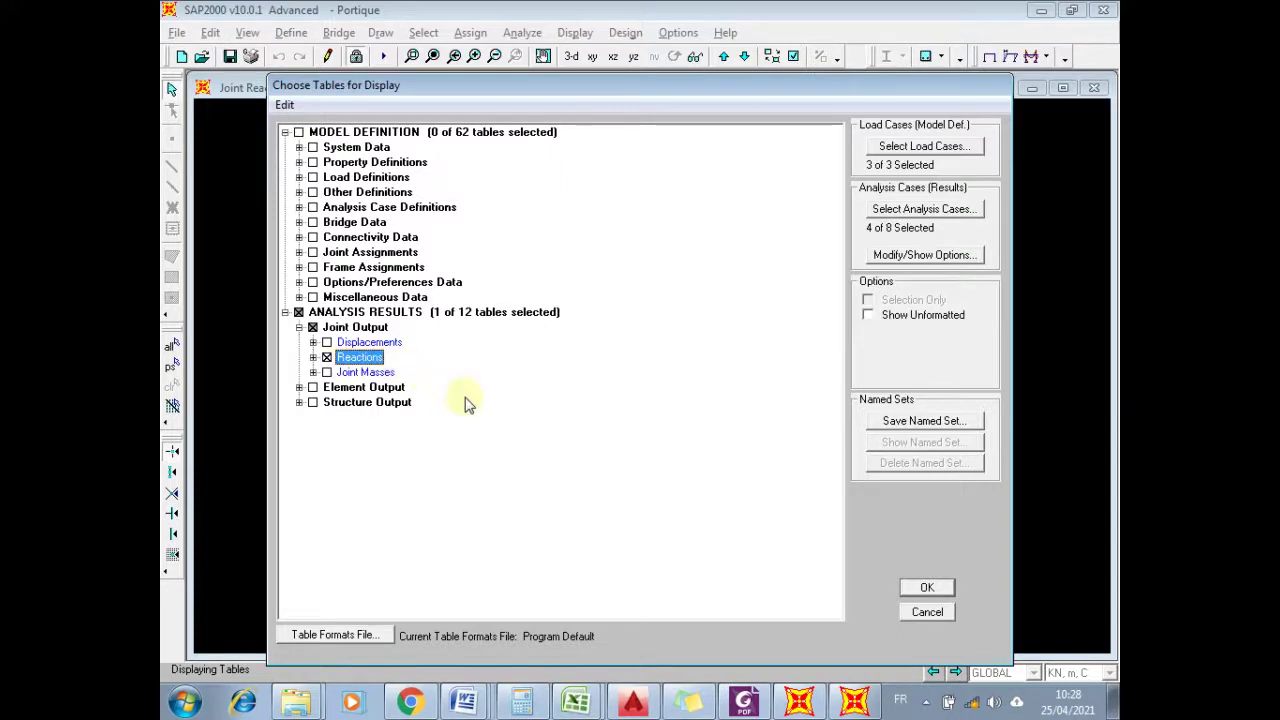
left_click(912, 210)
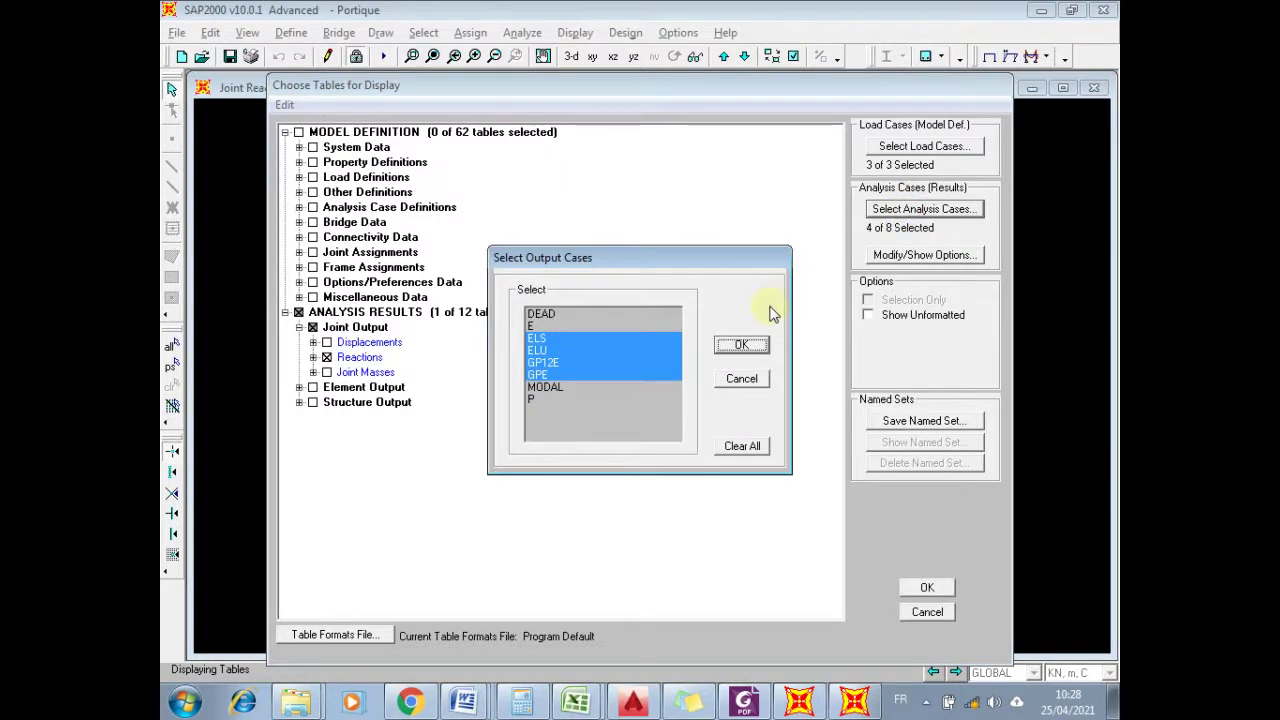
left_click(537, 340)
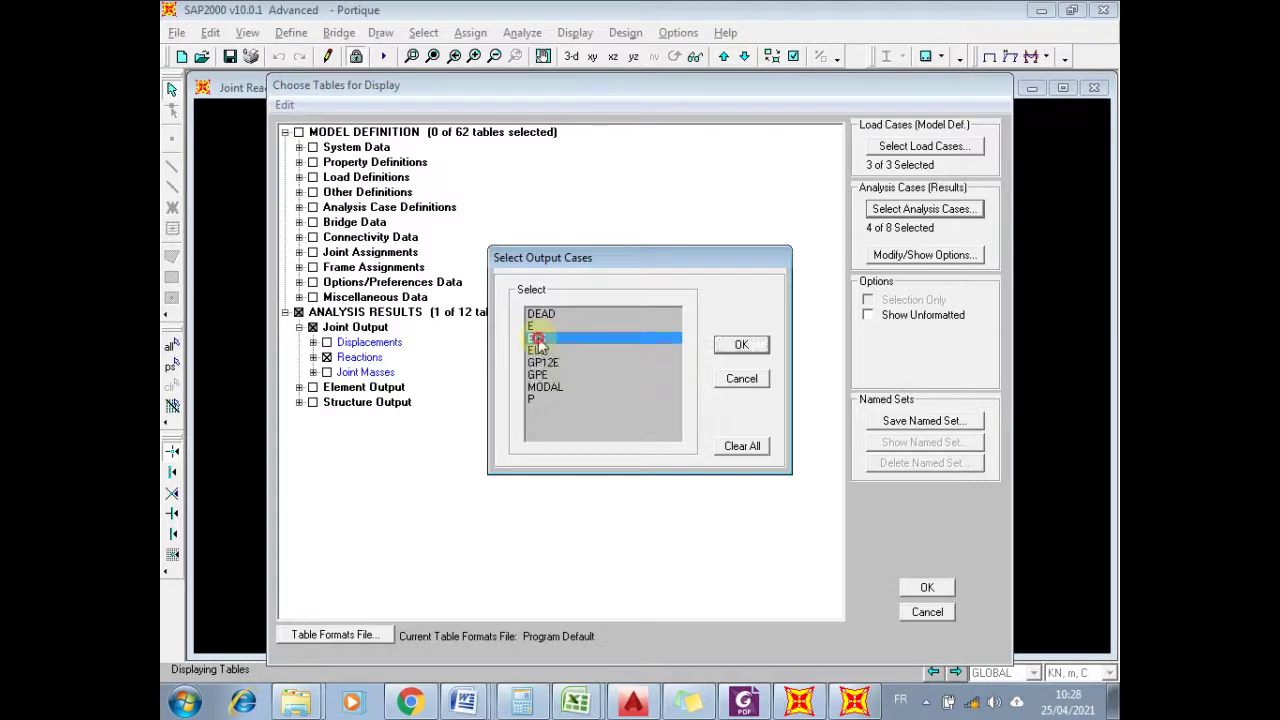
left_click(741, 344)
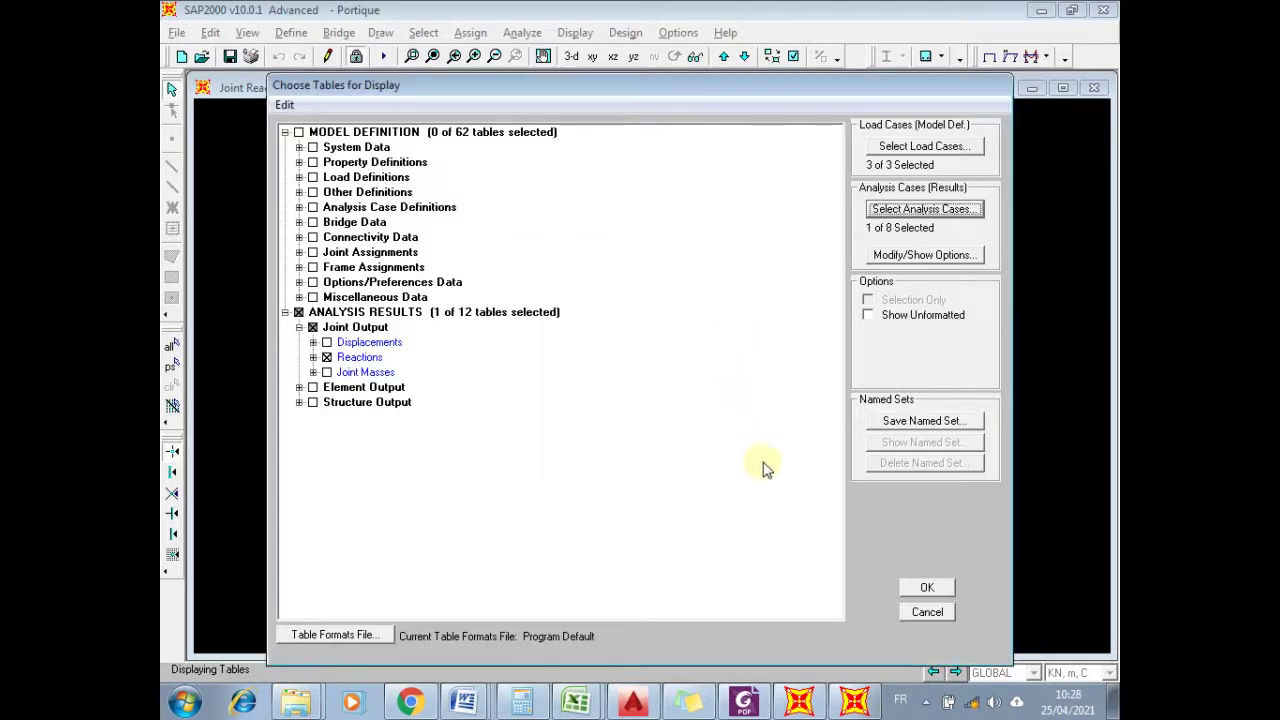
left_click(930, 589)
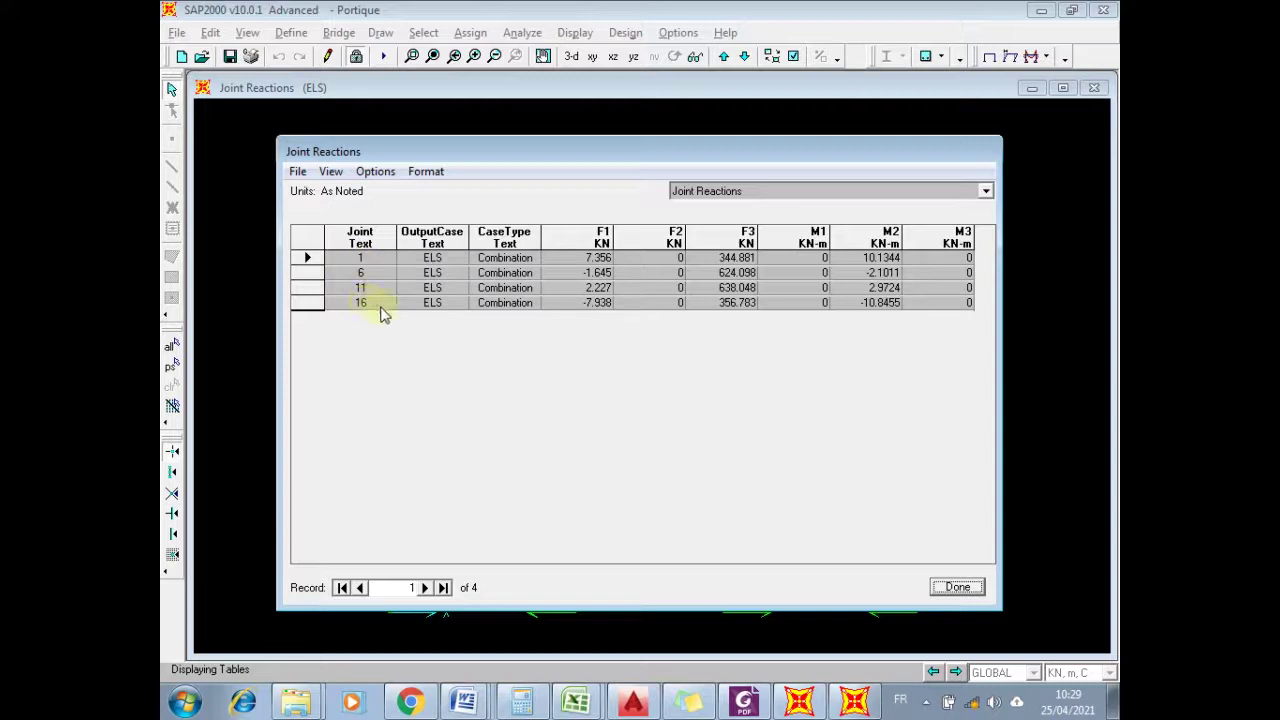
- Examine the F1, F2 and F3 reaction columns and the vertical reactions of joints 1 and 6 in the table
left_click(594, 230)
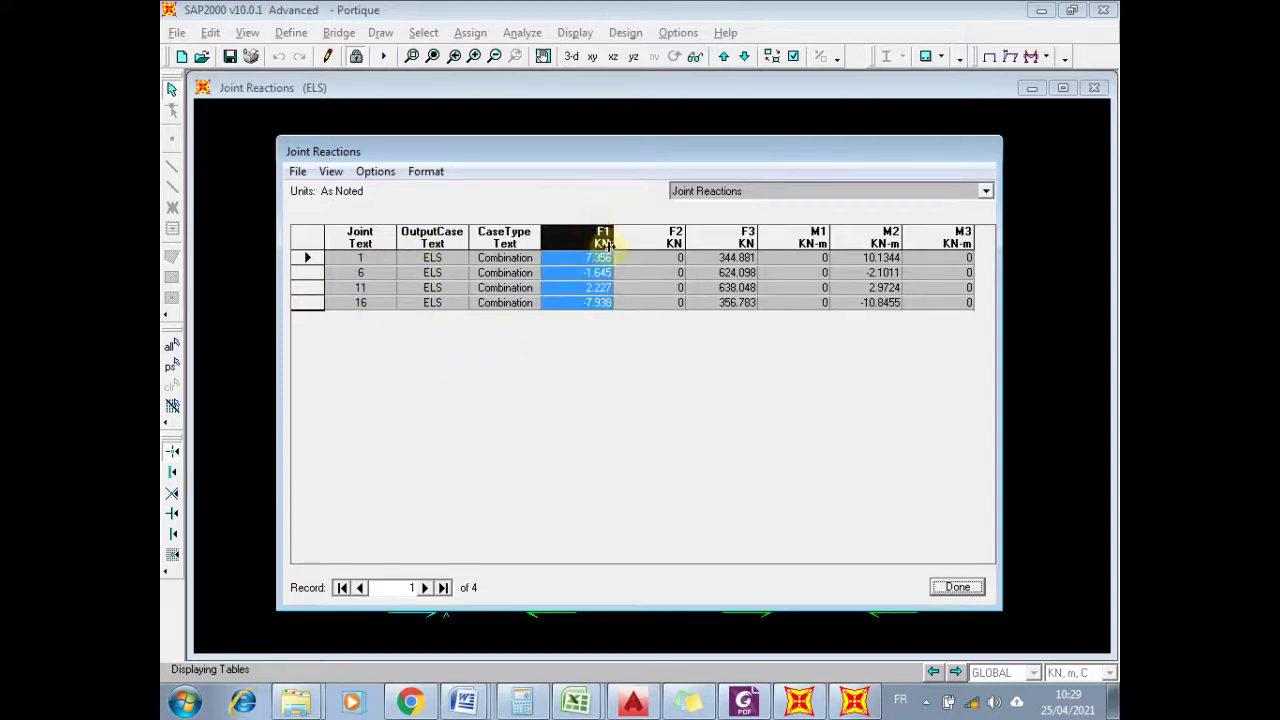
left_click(657, 238)
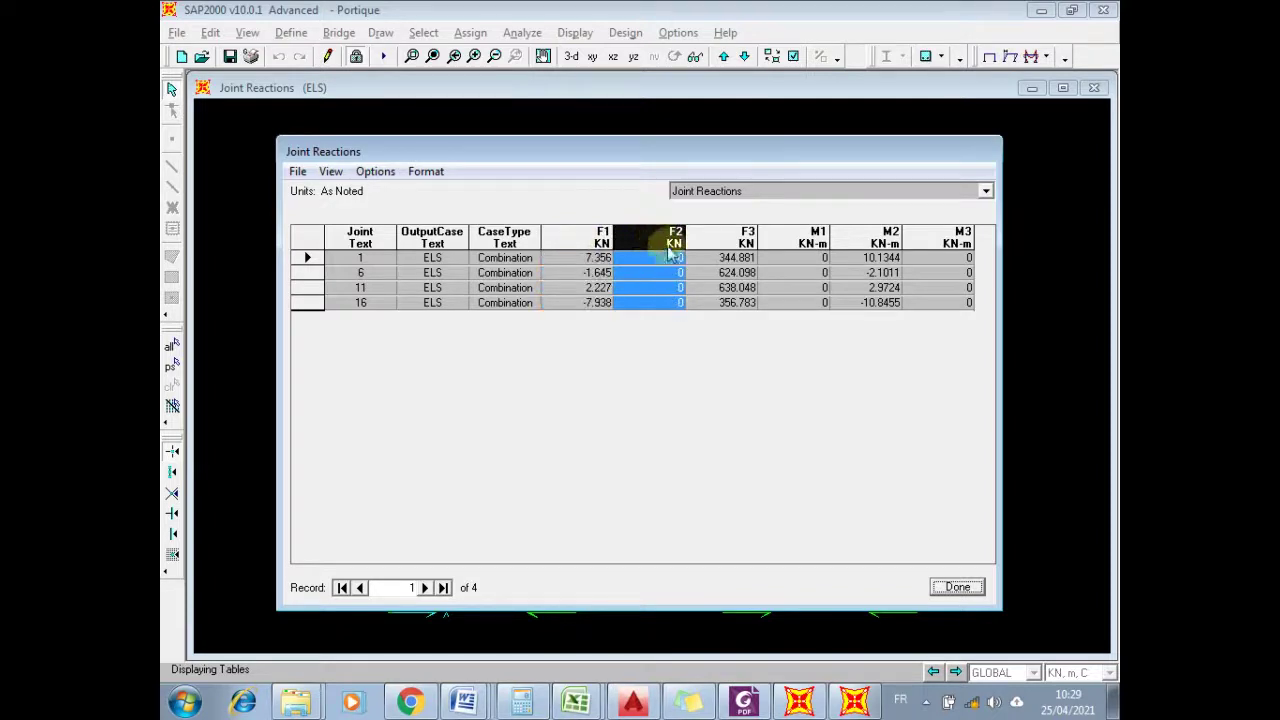
left_click(742, 239)
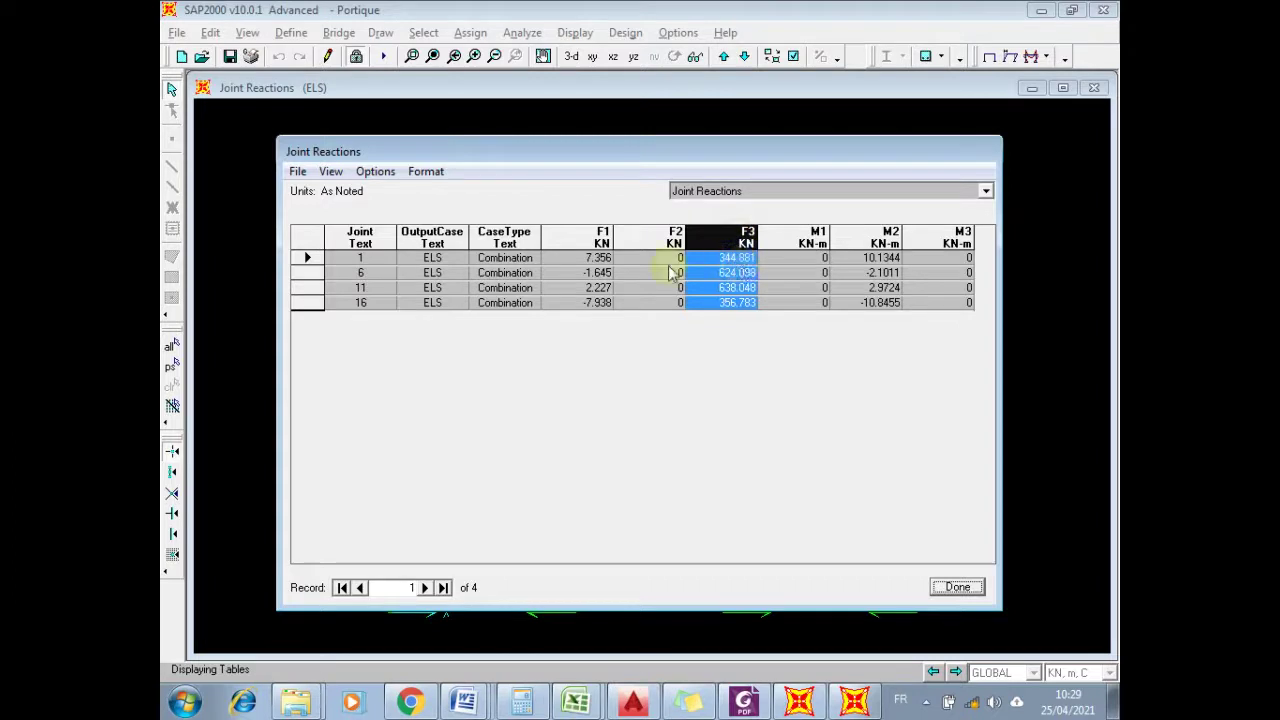
left_click(722, 257)
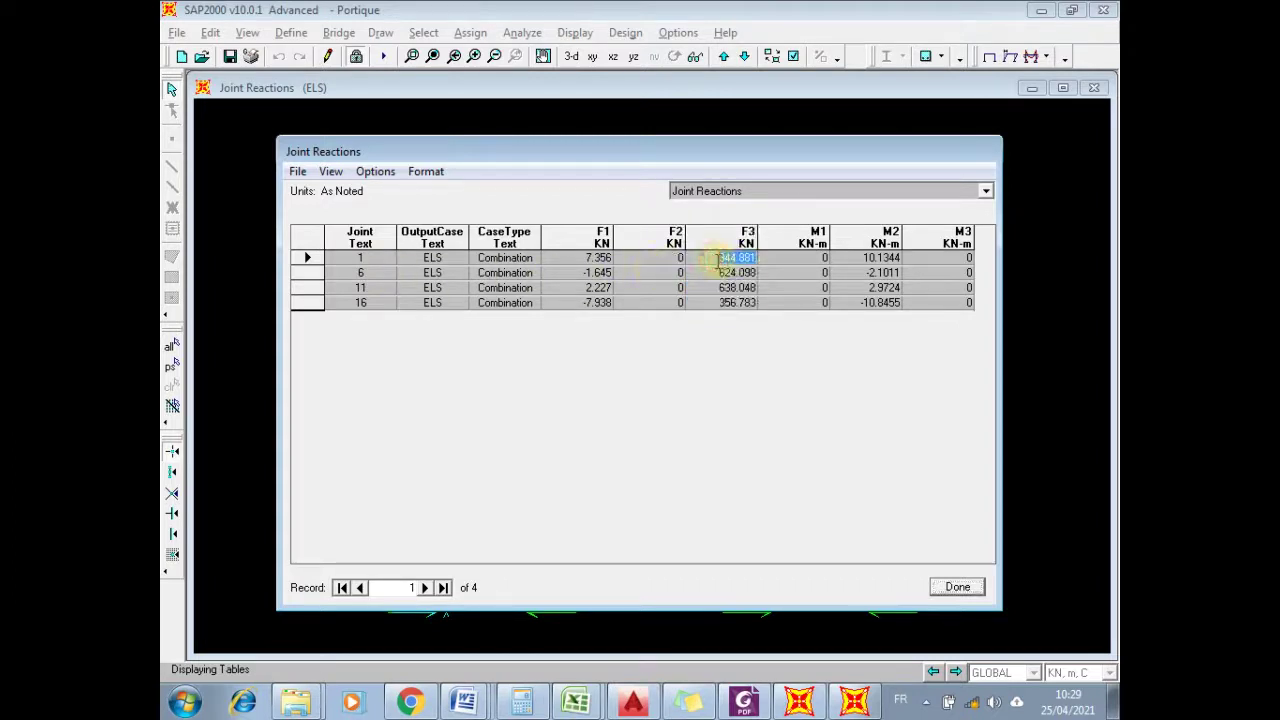
left_click(746, 256)
left_click(738, 273)
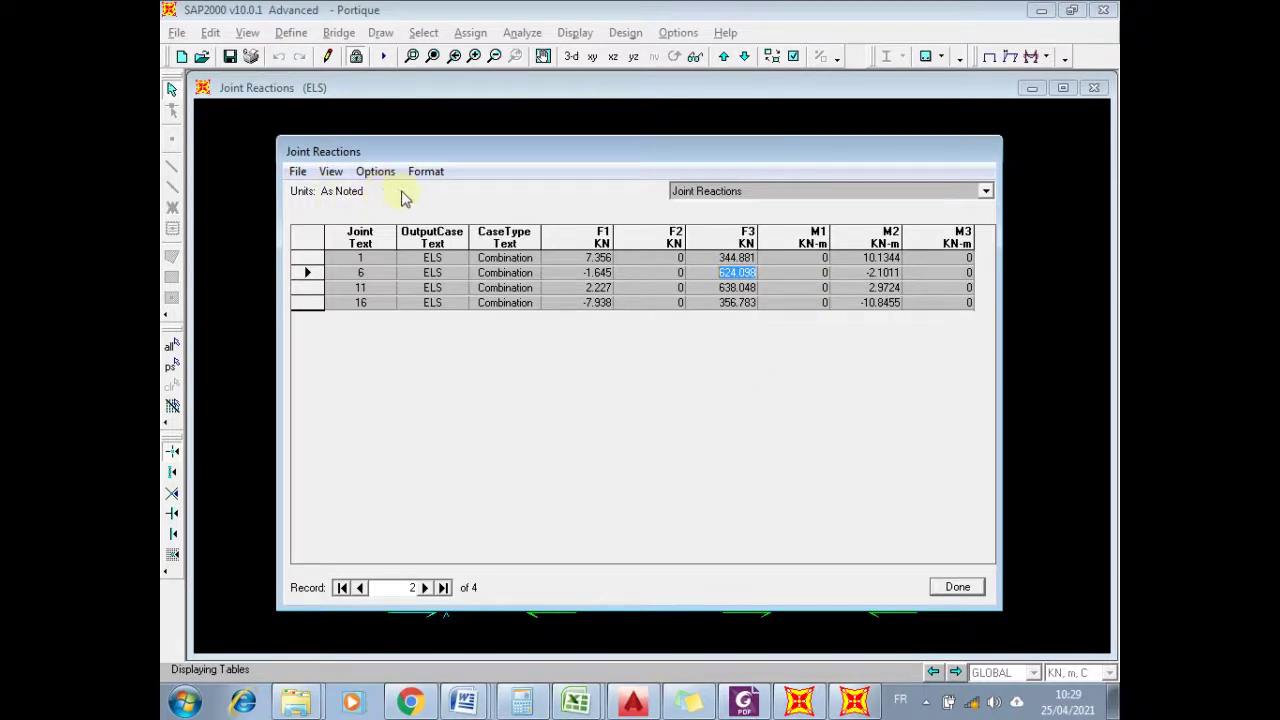
- Export the current joint reactions table to Excel and maximize the resulting workbook window
left_click(298, 173)
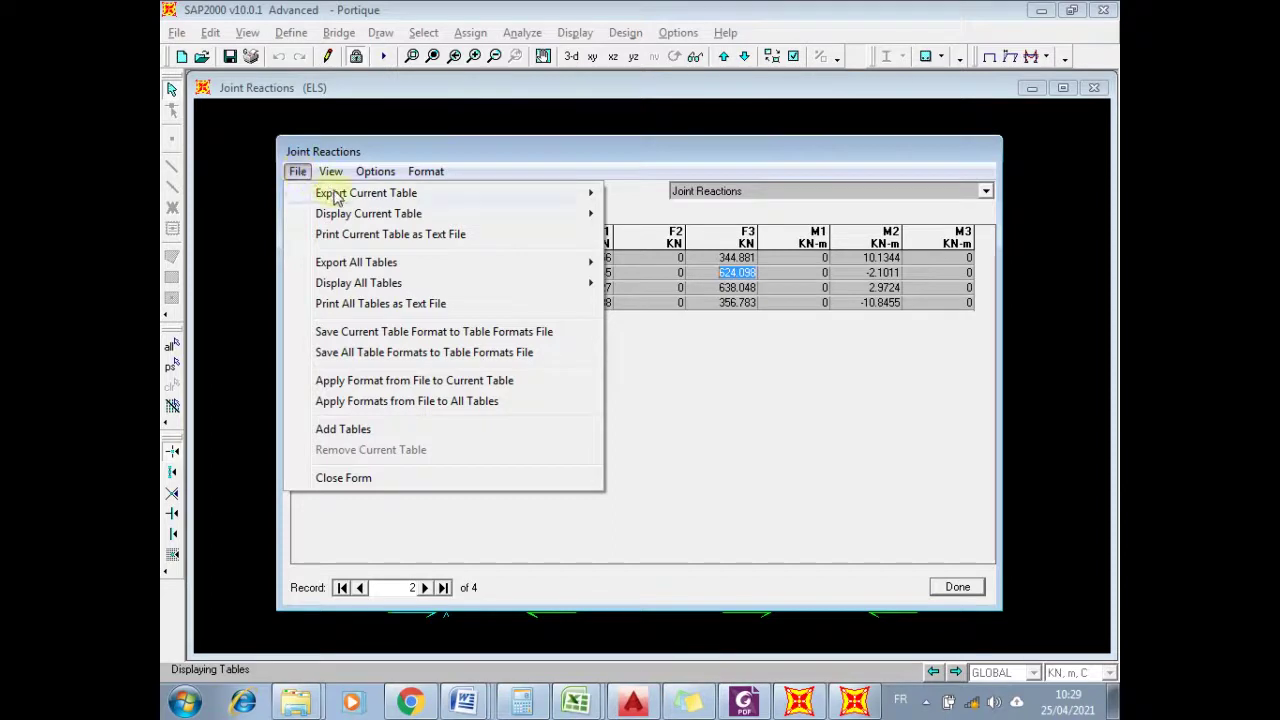
mouse_move(335, 197)
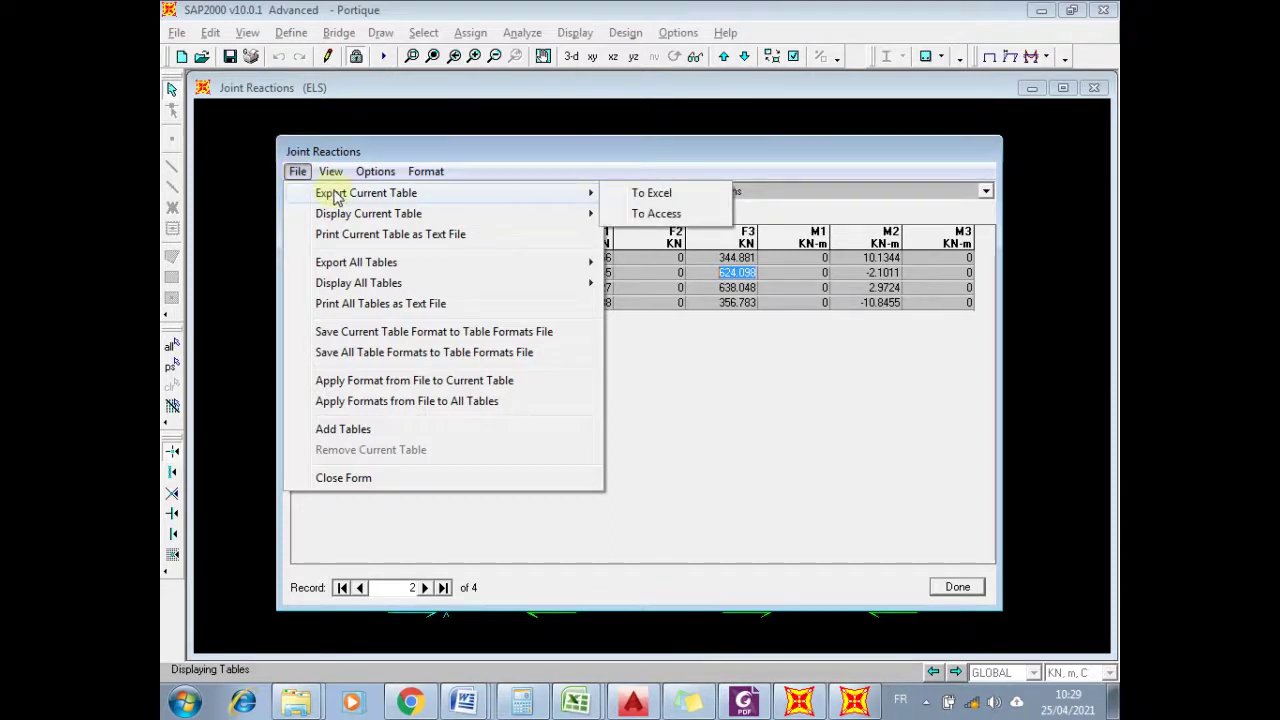
left_click(651, 197)
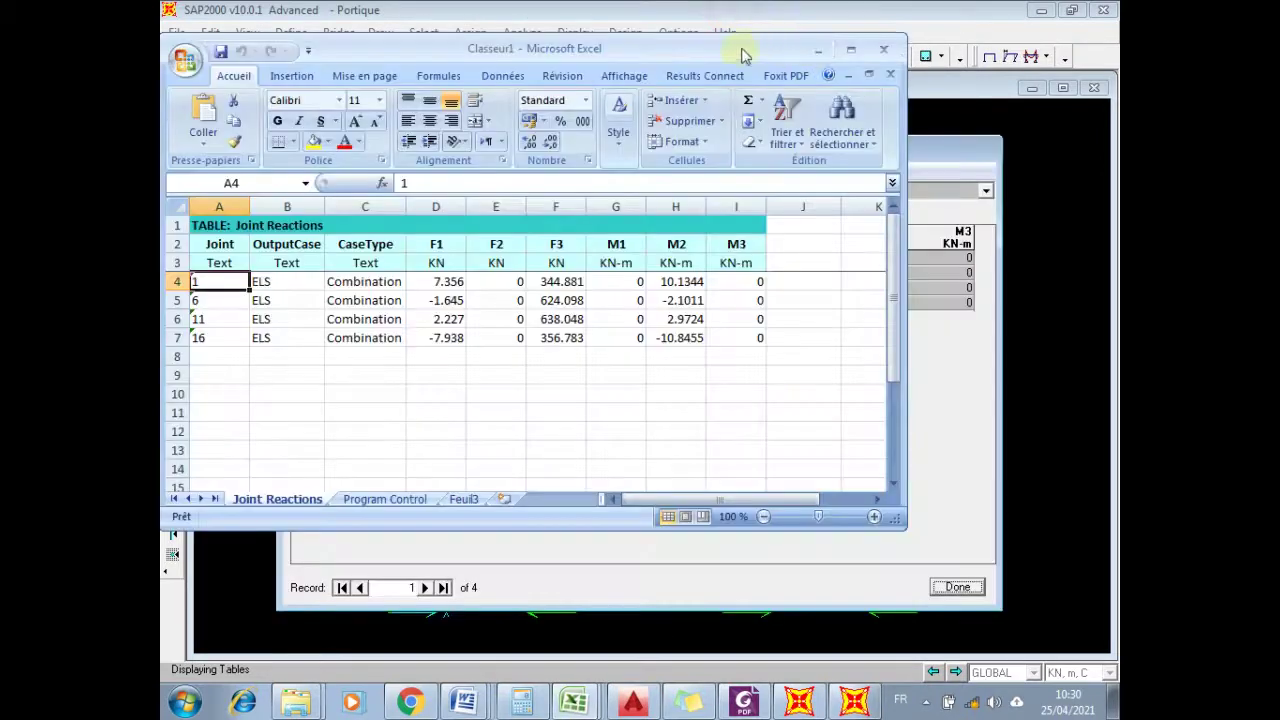
mouse_move(682, 5)
left_click(850, 48)
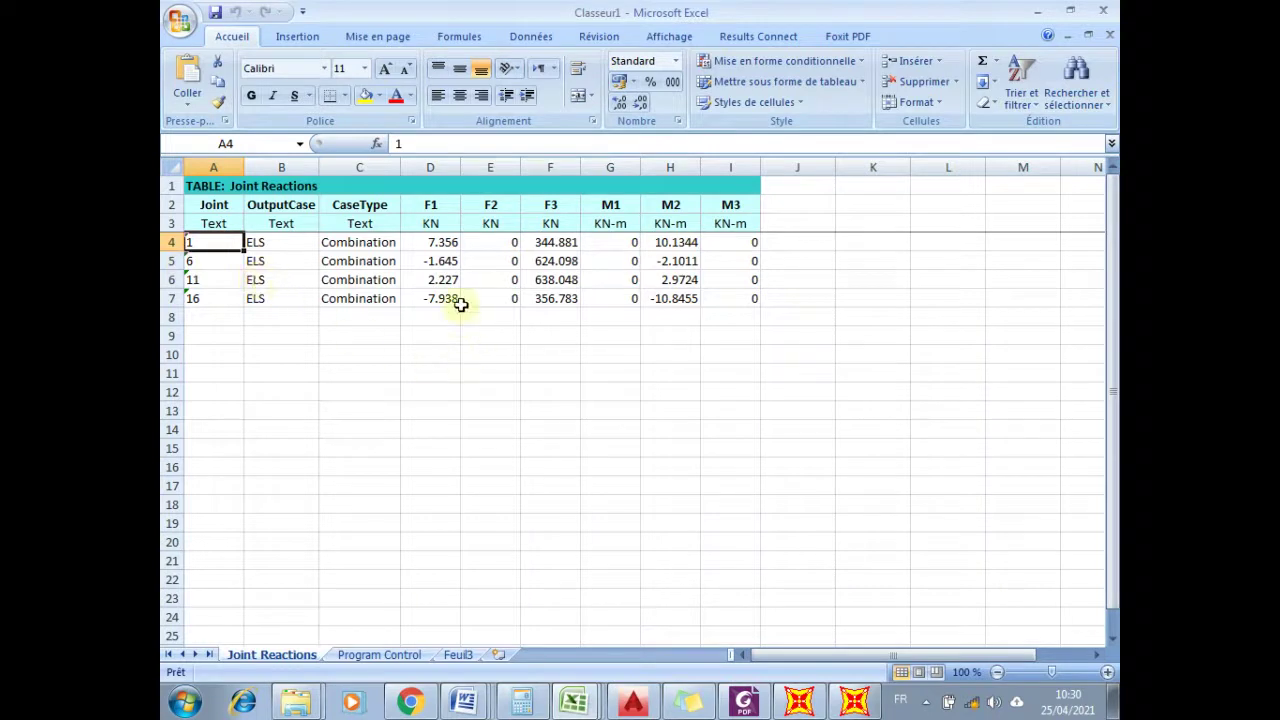
- Total the F3 vertical reactions in cell F8 with the formula =SOMME(F4:F7)
left_click(548, 322)
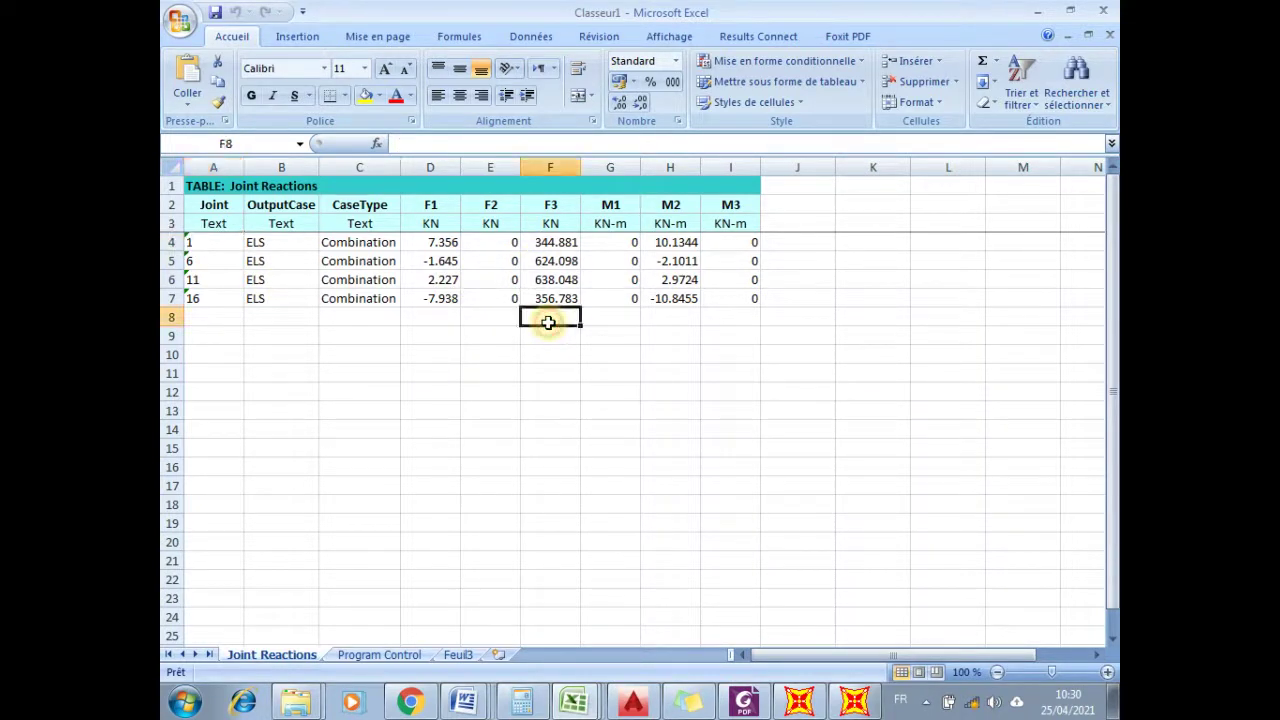
type("+")
key("BackSpace")
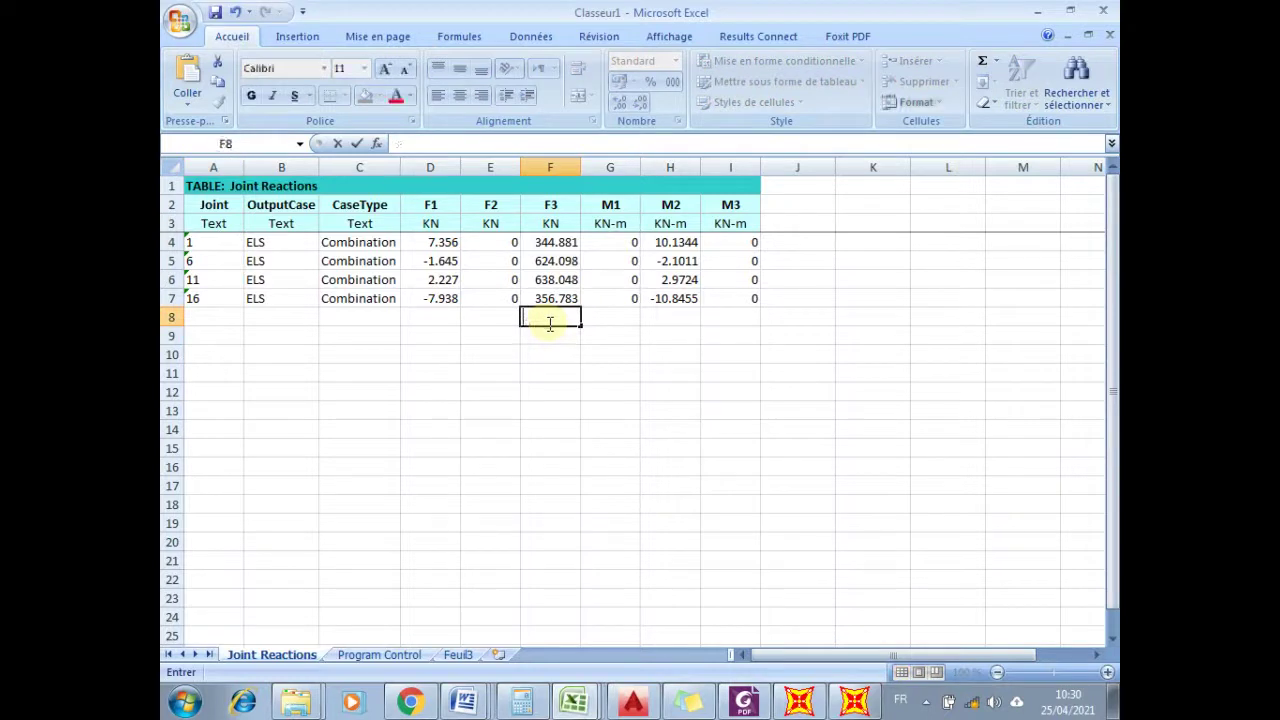
type("=somm")
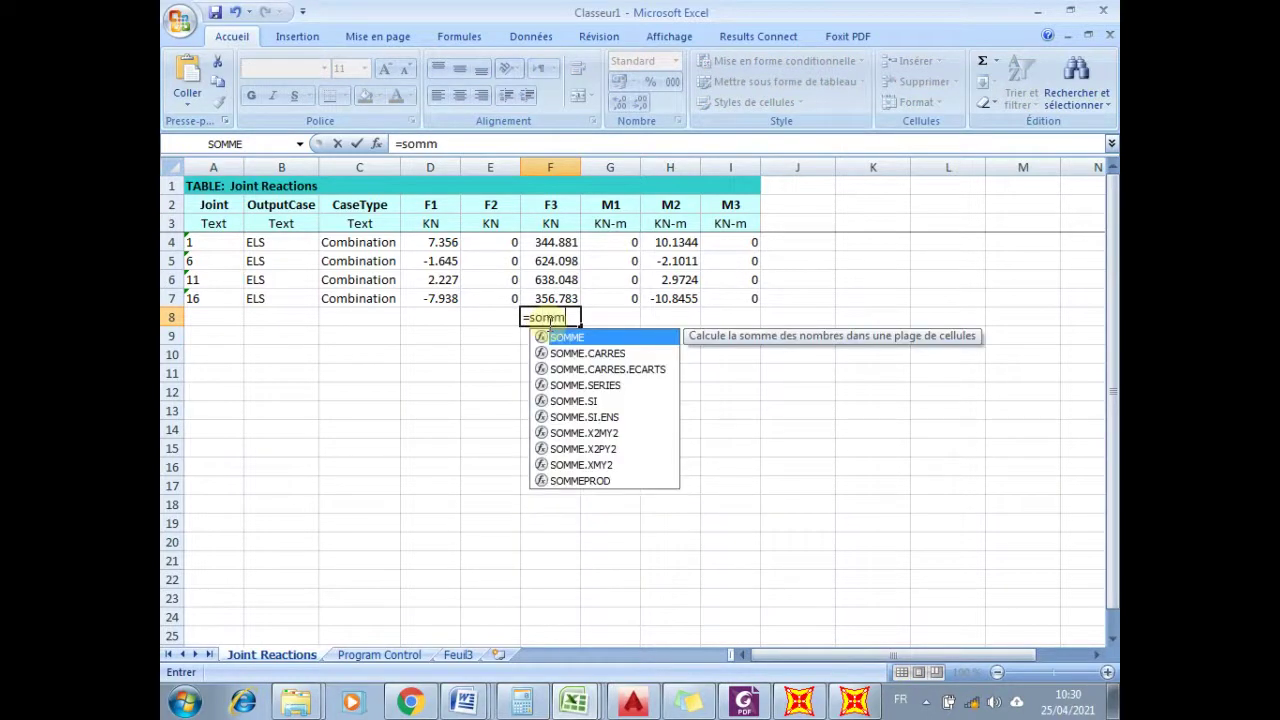
double_click(566, 336)
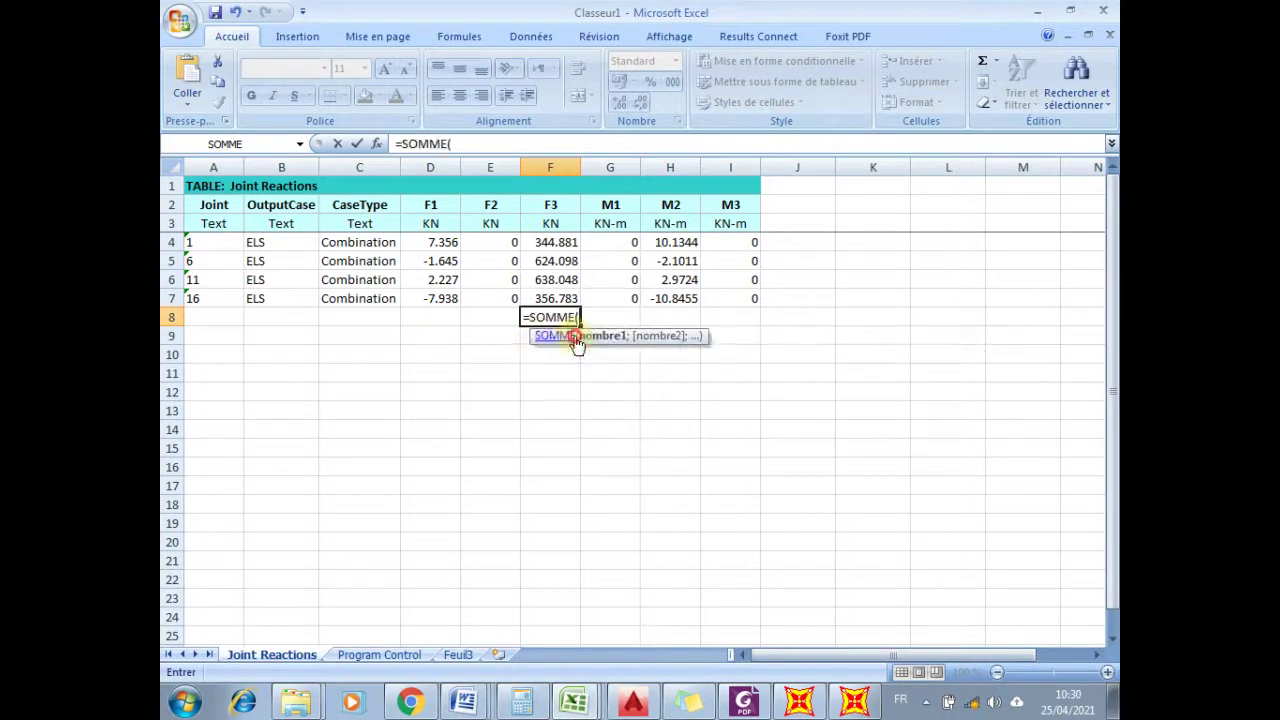
left_click_drag(555, 250, 556, 296)
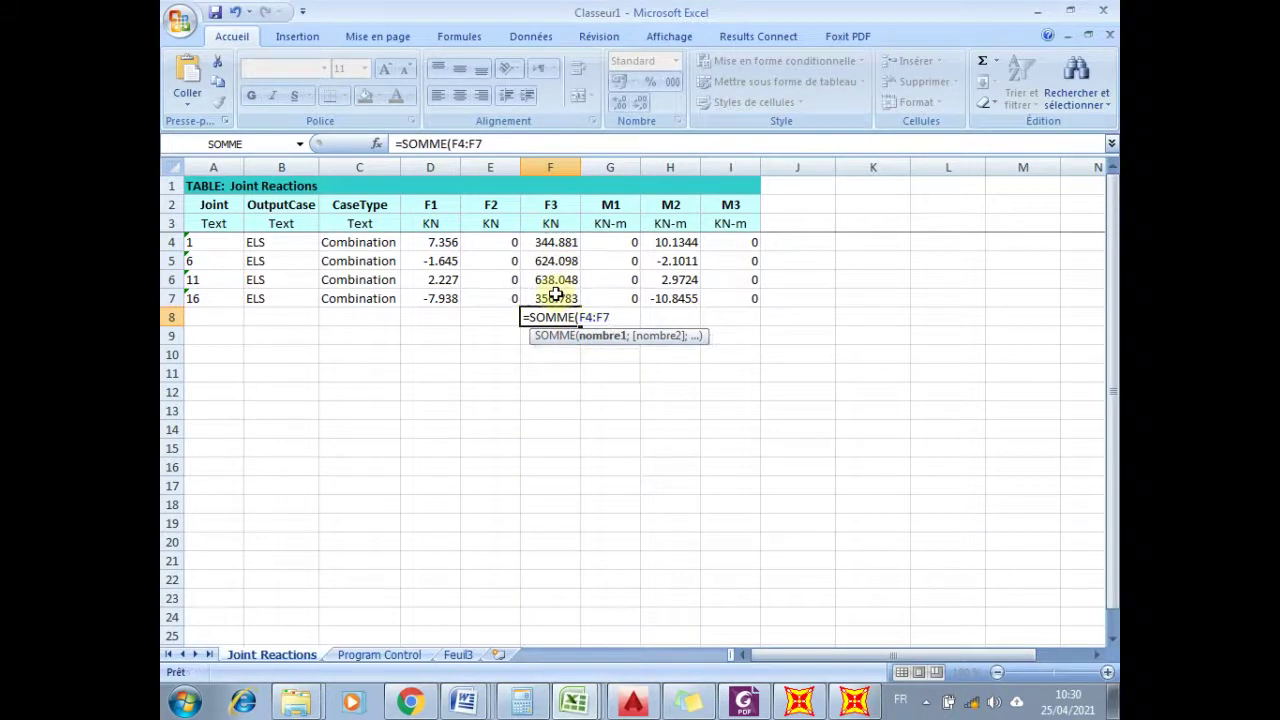
key("Return")
left_click(543, 316)
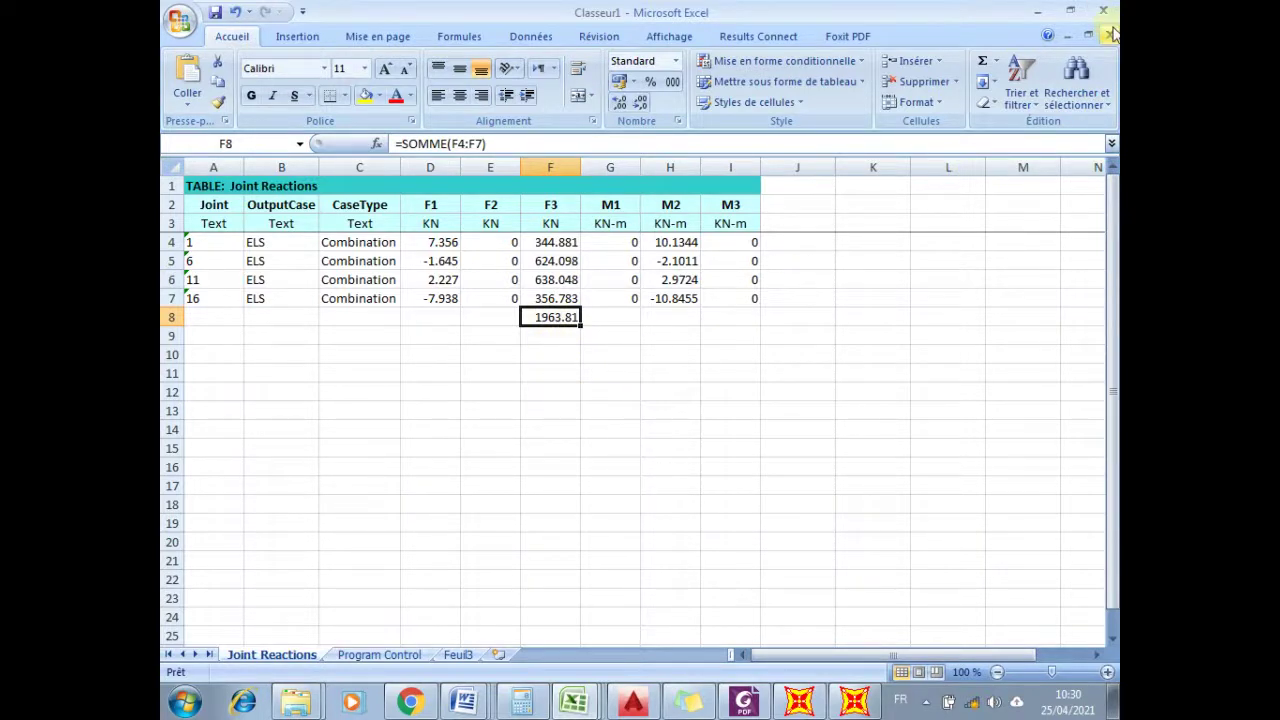
- Switch back to SAP2000, close the joint reactions table and return to the frame elevation
left_click(854, 701)
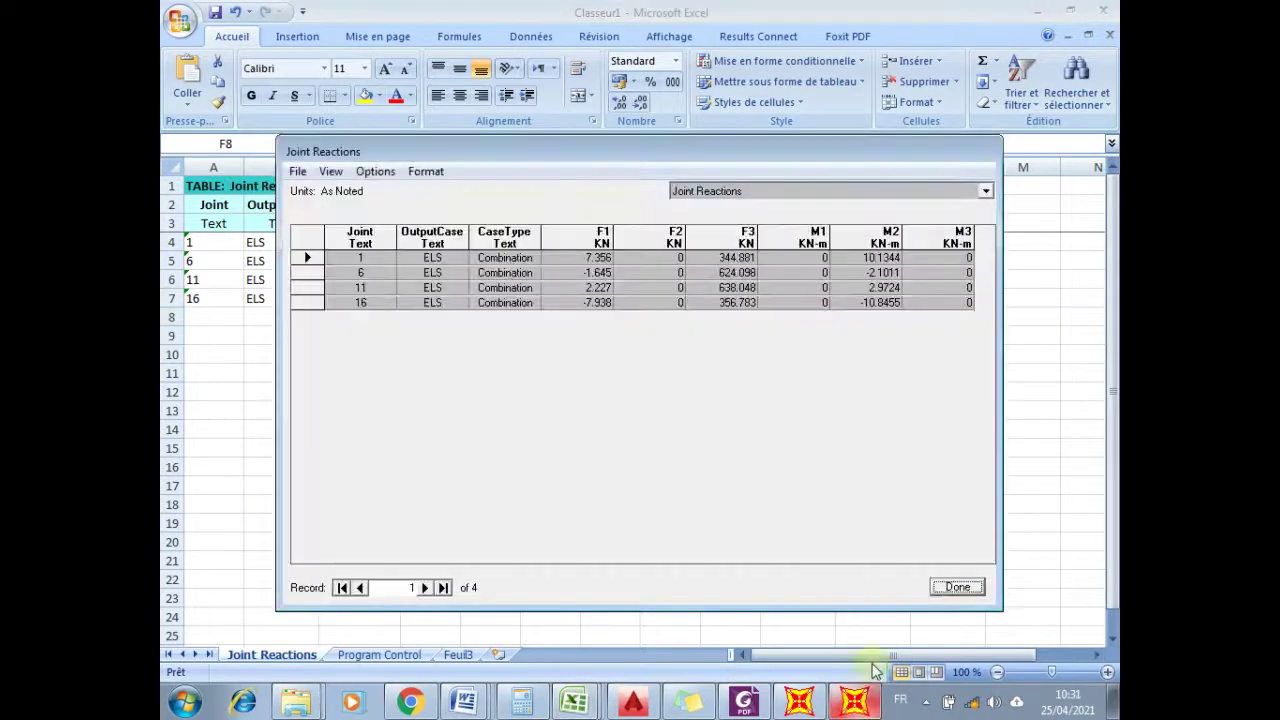
left_click(962, 589)
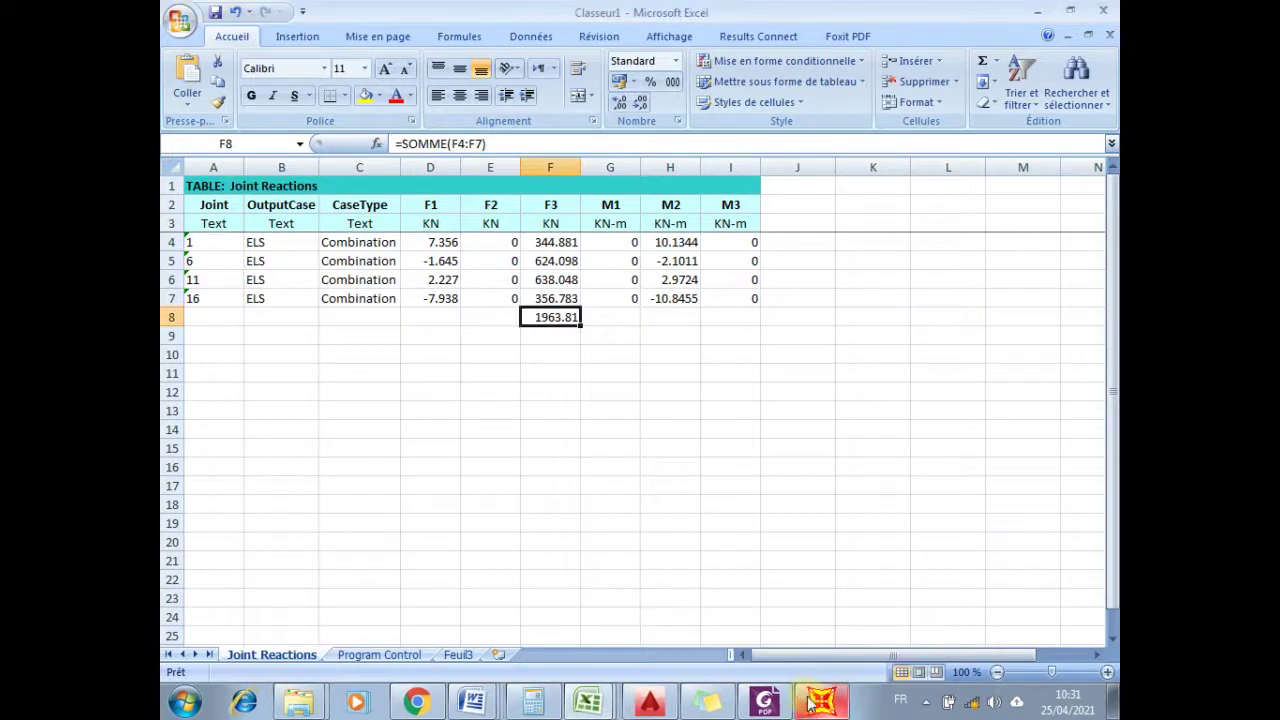
left_click(815, 702)
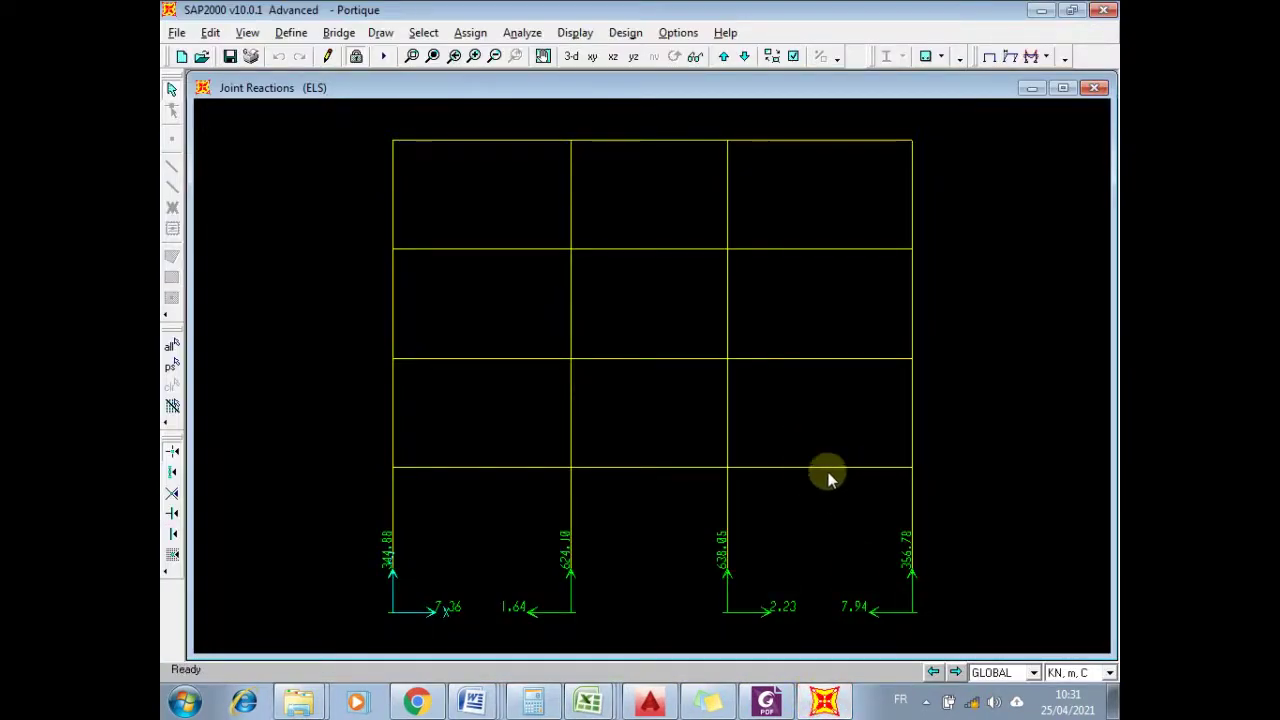
- Consult the list of requested results in the Word document FICHE TP_N°2, and return to the SAP2000 model
mouse_move(478, 705)
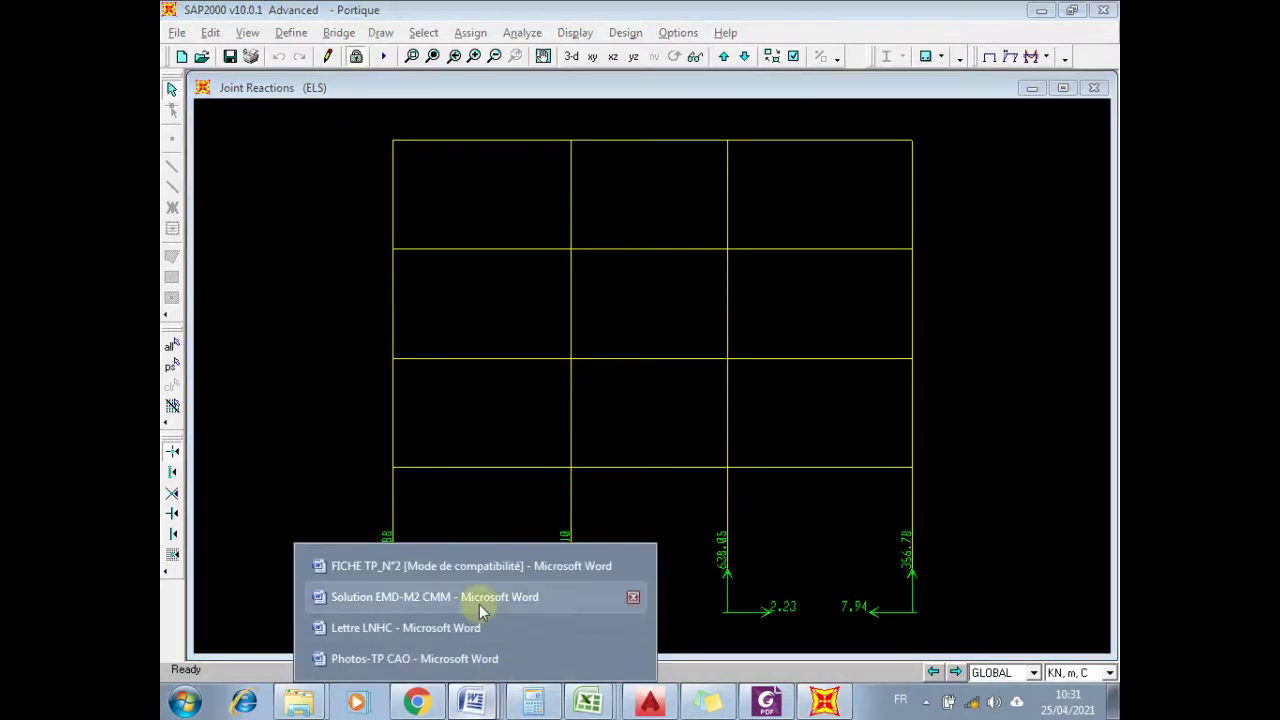
left_click(498, 566)
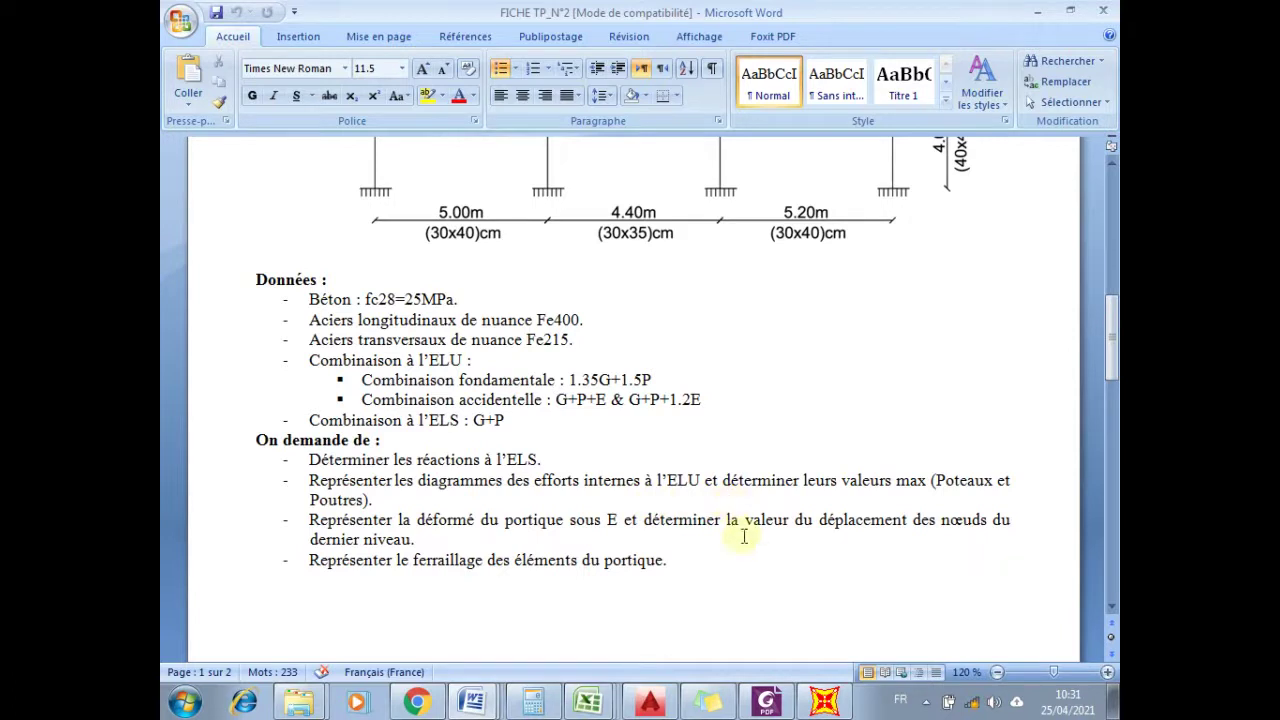
left_click(822, 701)
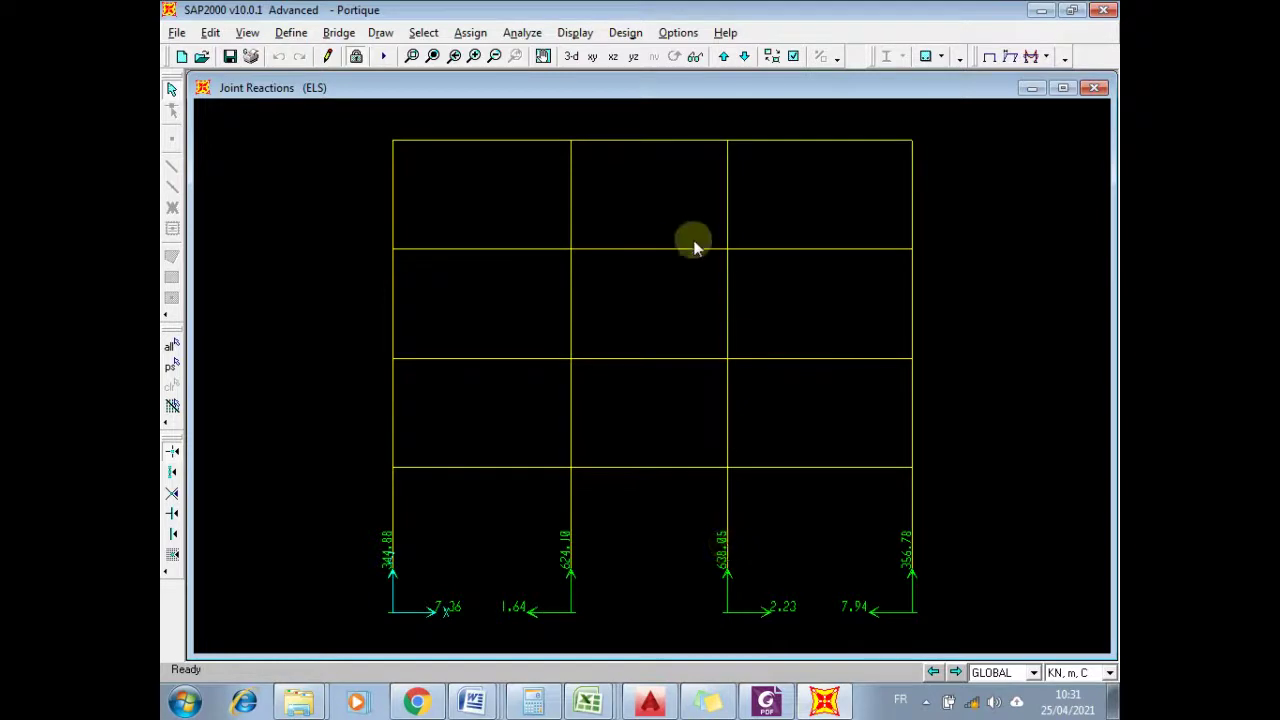
- Display the frames' axial force diagram for the ELU combination, with automatic scaling and filled diagrams
left_click(575, 32)
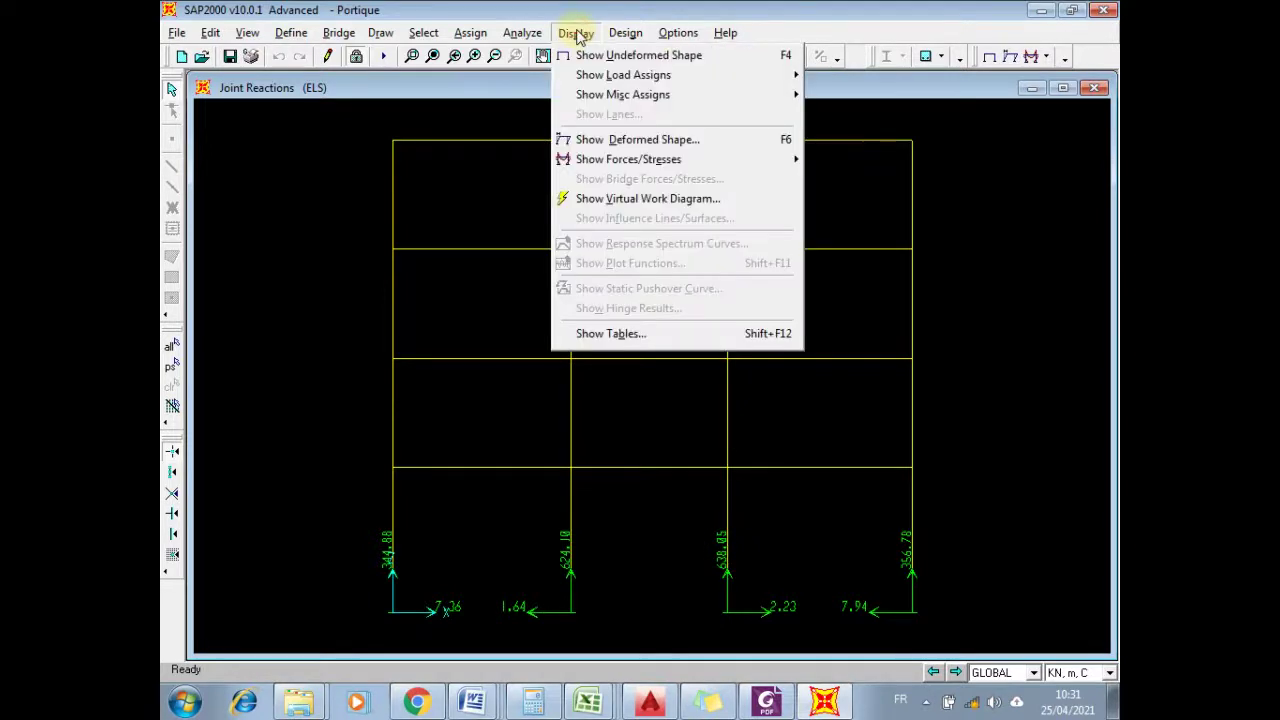
mouse_move(614, 161)
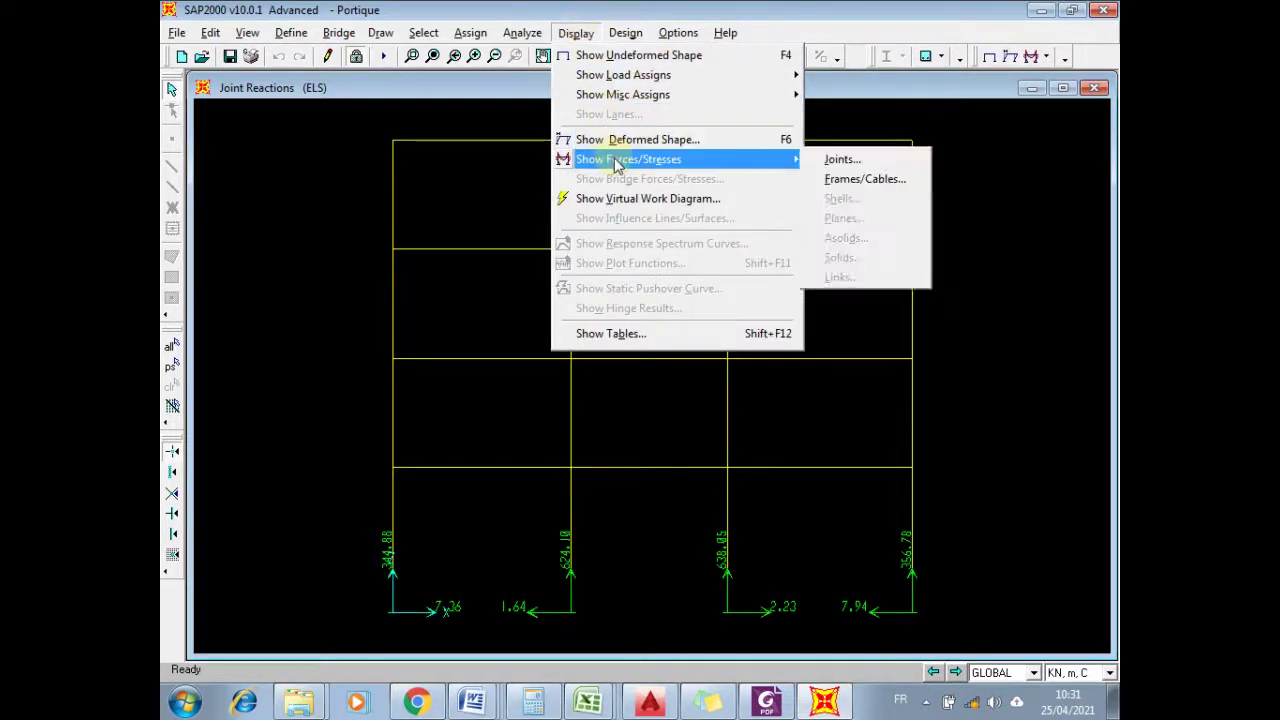
left_click(853, 182)
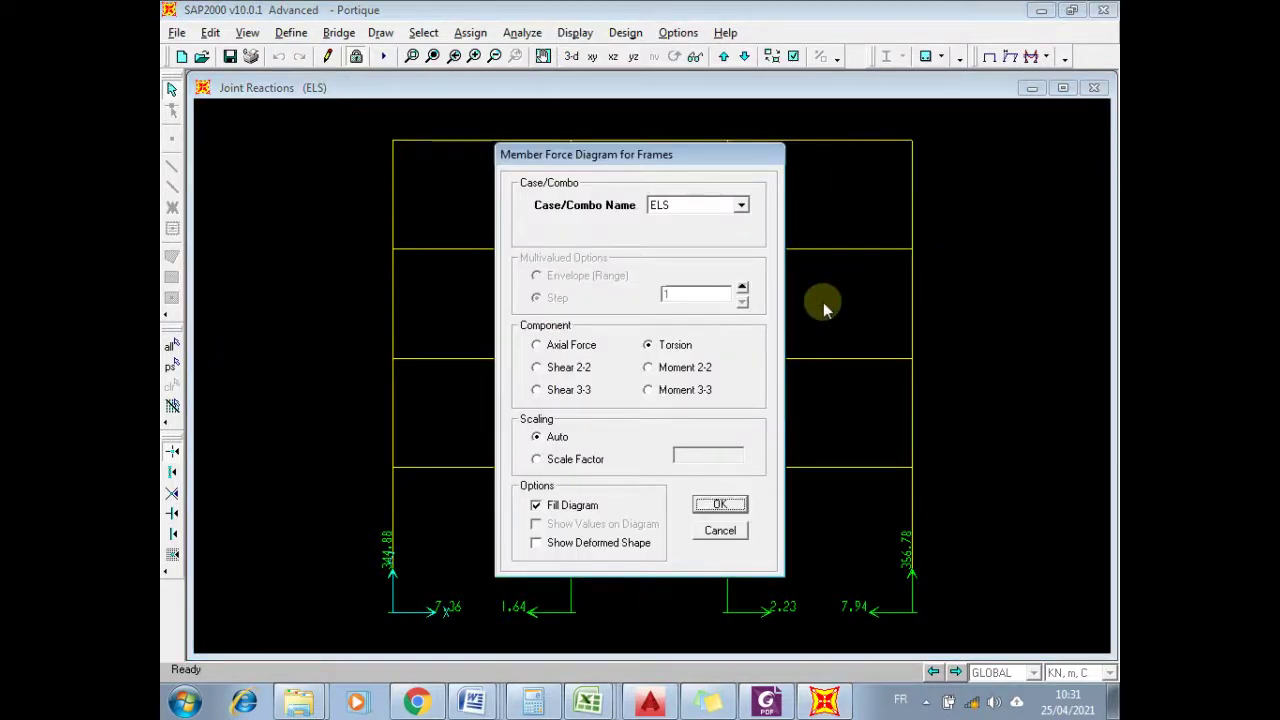
left_click(694, 206)
left_click(668, 270)
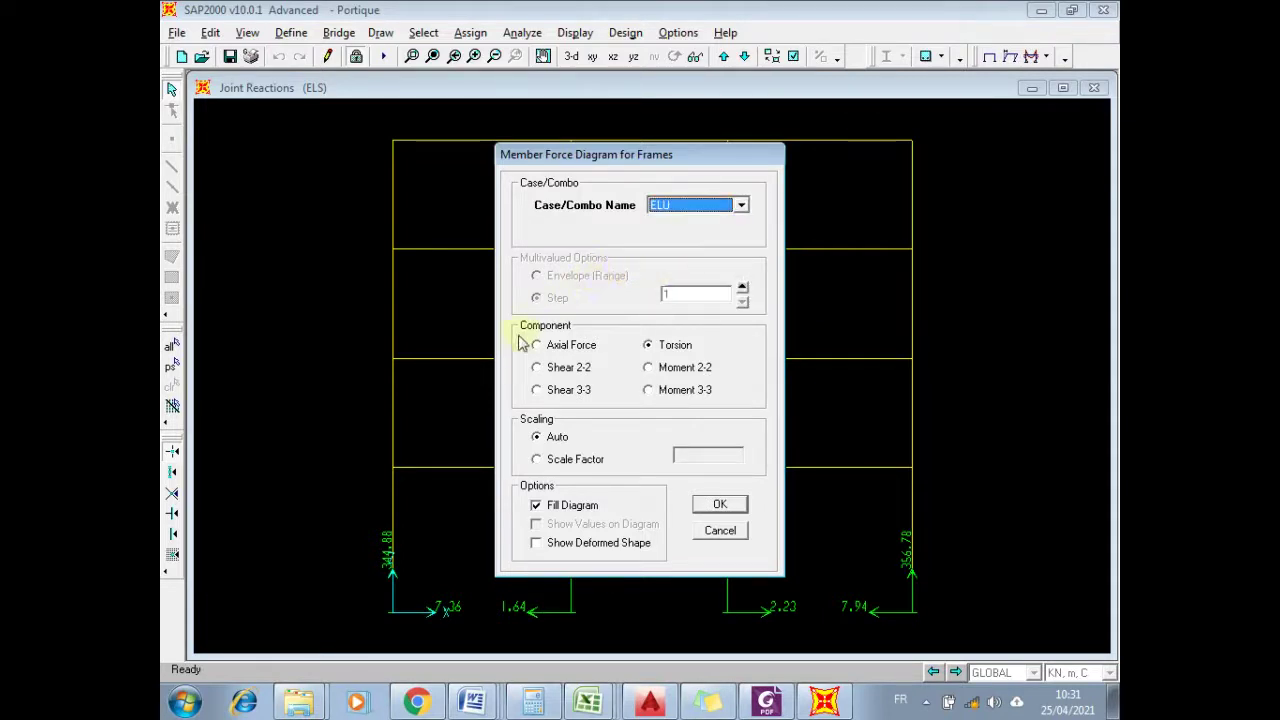
left_click(549, 349)
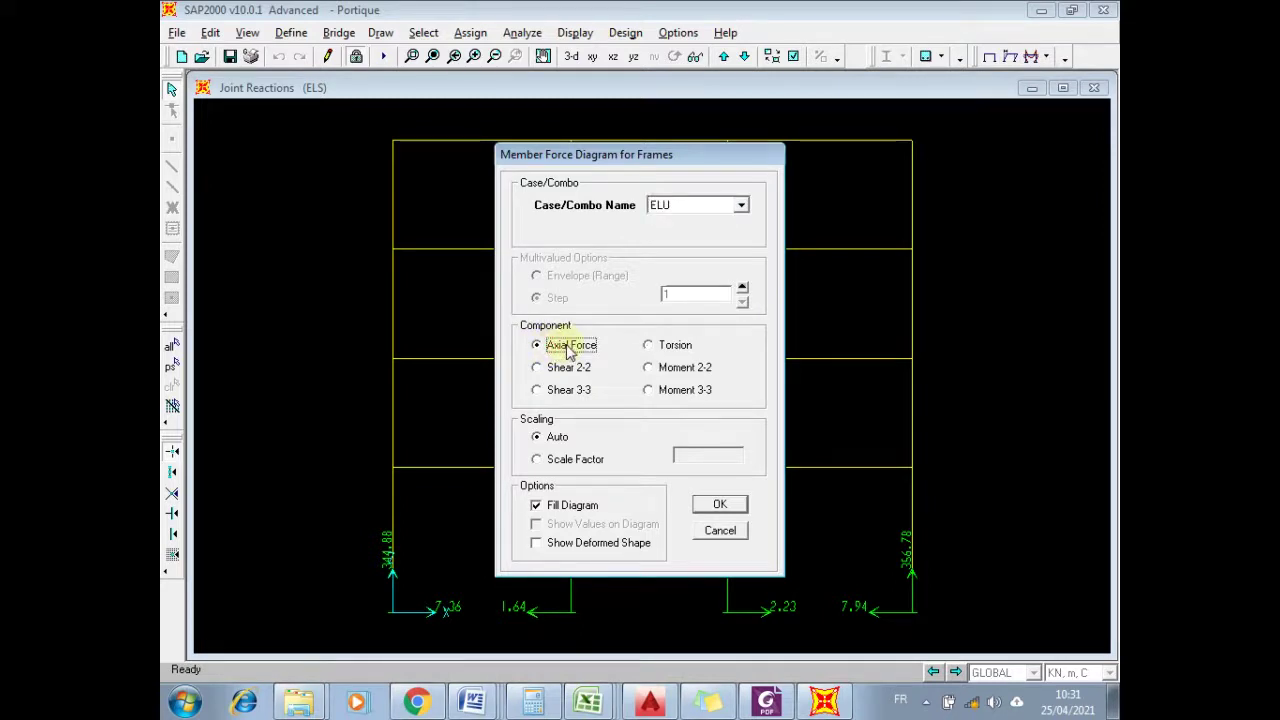
left_click(720, 505)
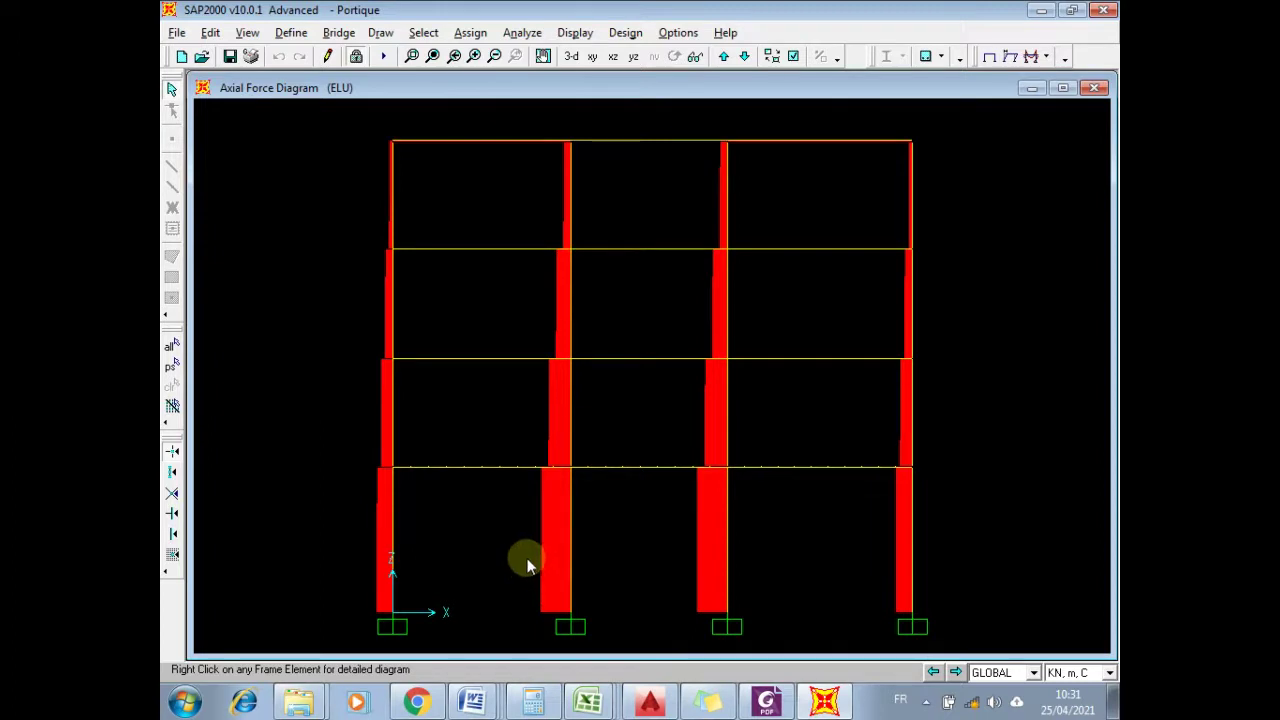
- Examine the detailed ELU diagrams of the second column from the left on the ground storey, showing maximum values for axial force, then Major (V2 and M3)
right_click(572, 535)
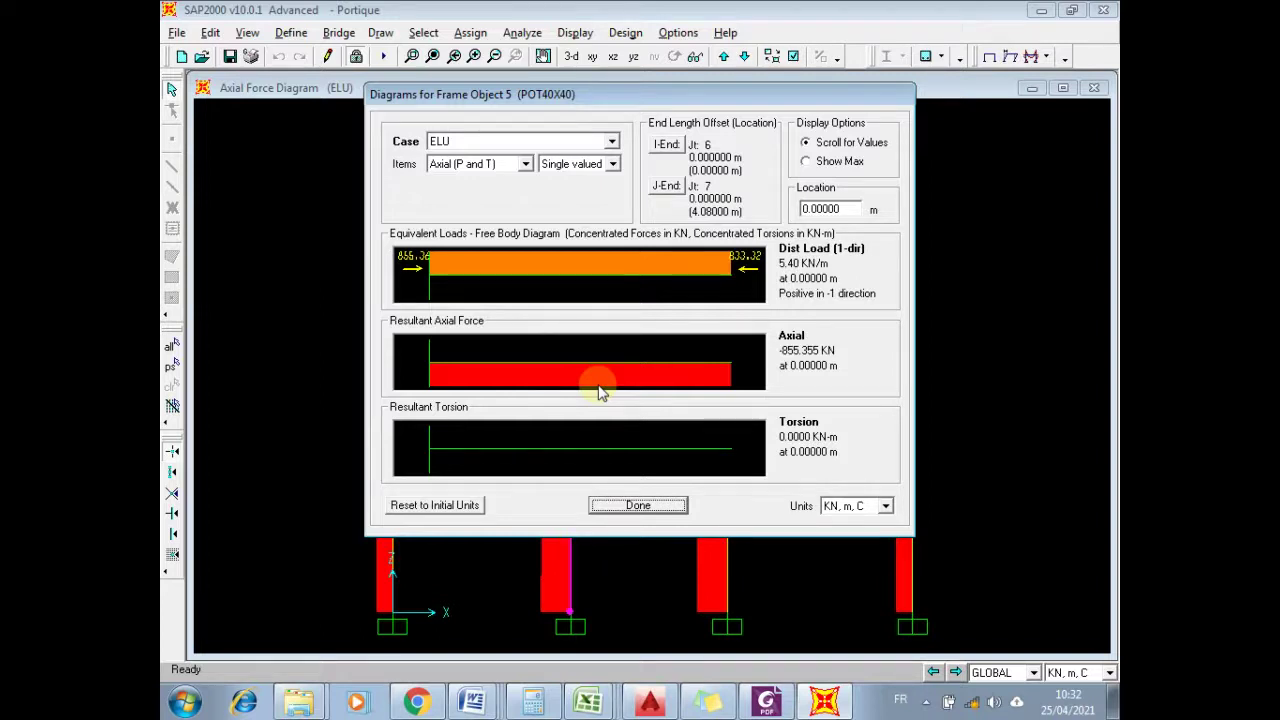
left_click(817, 164)
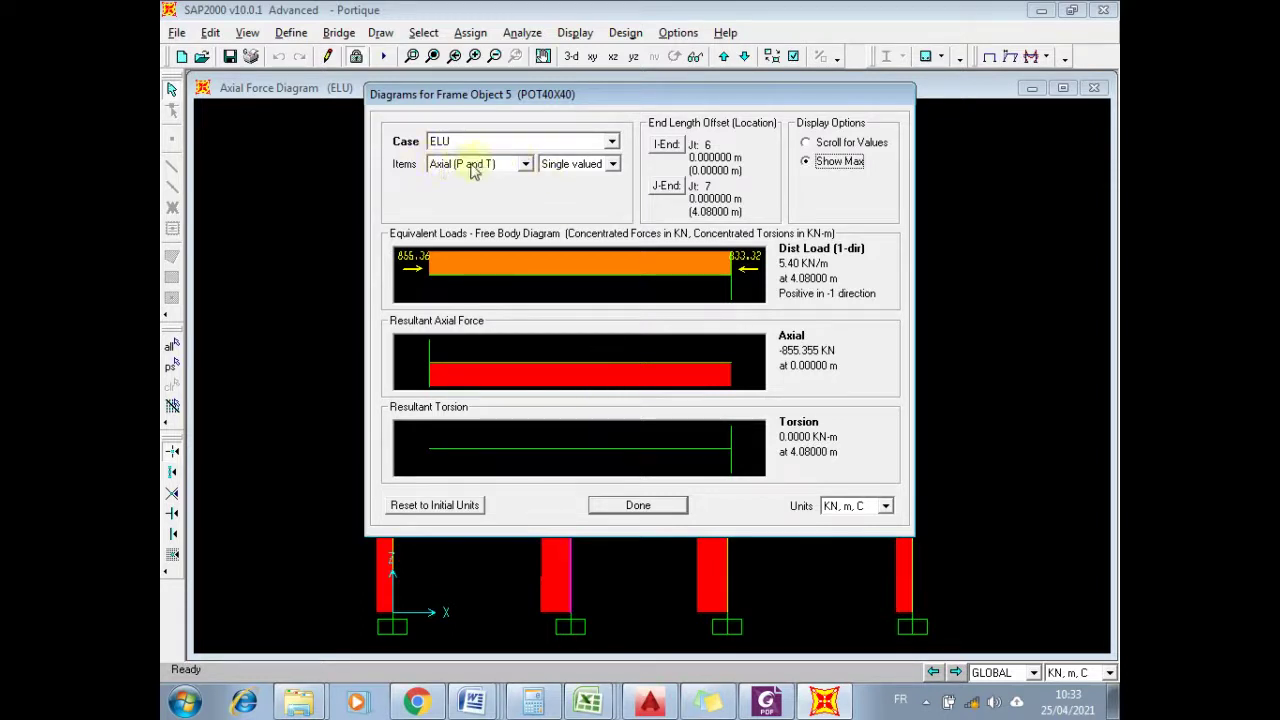
left_click(526, 165)
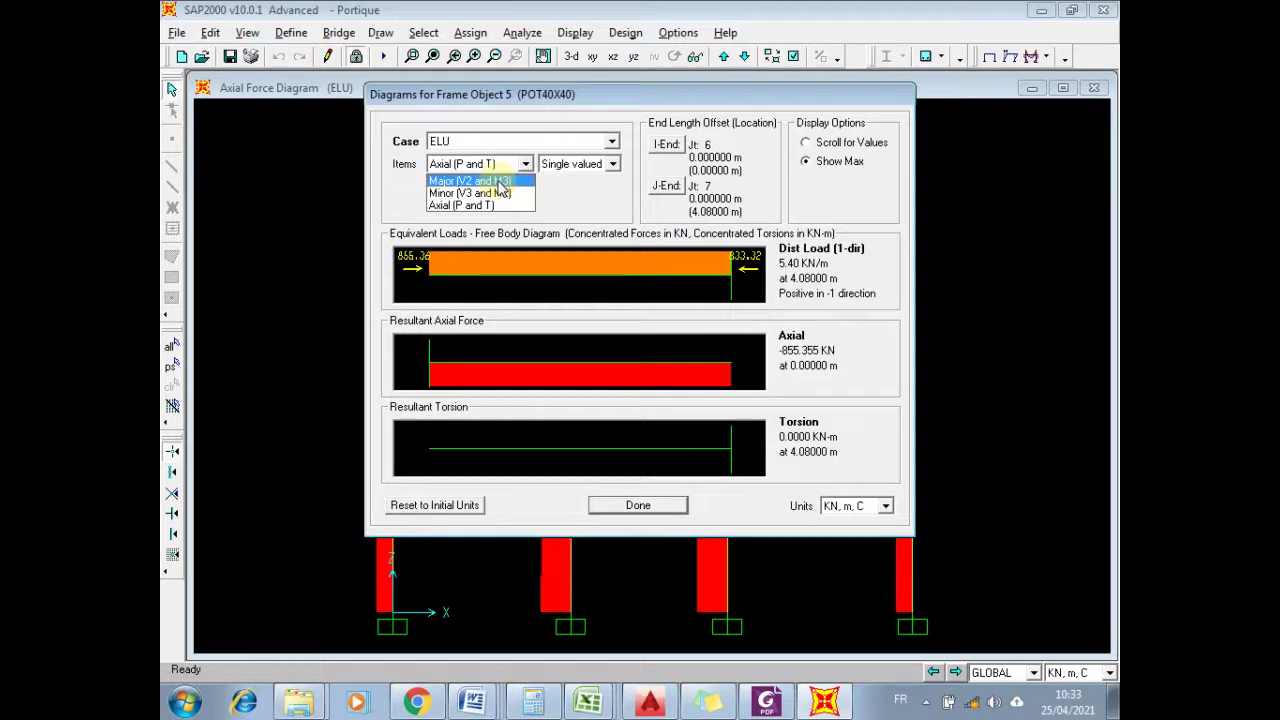
left_click(498, 184)
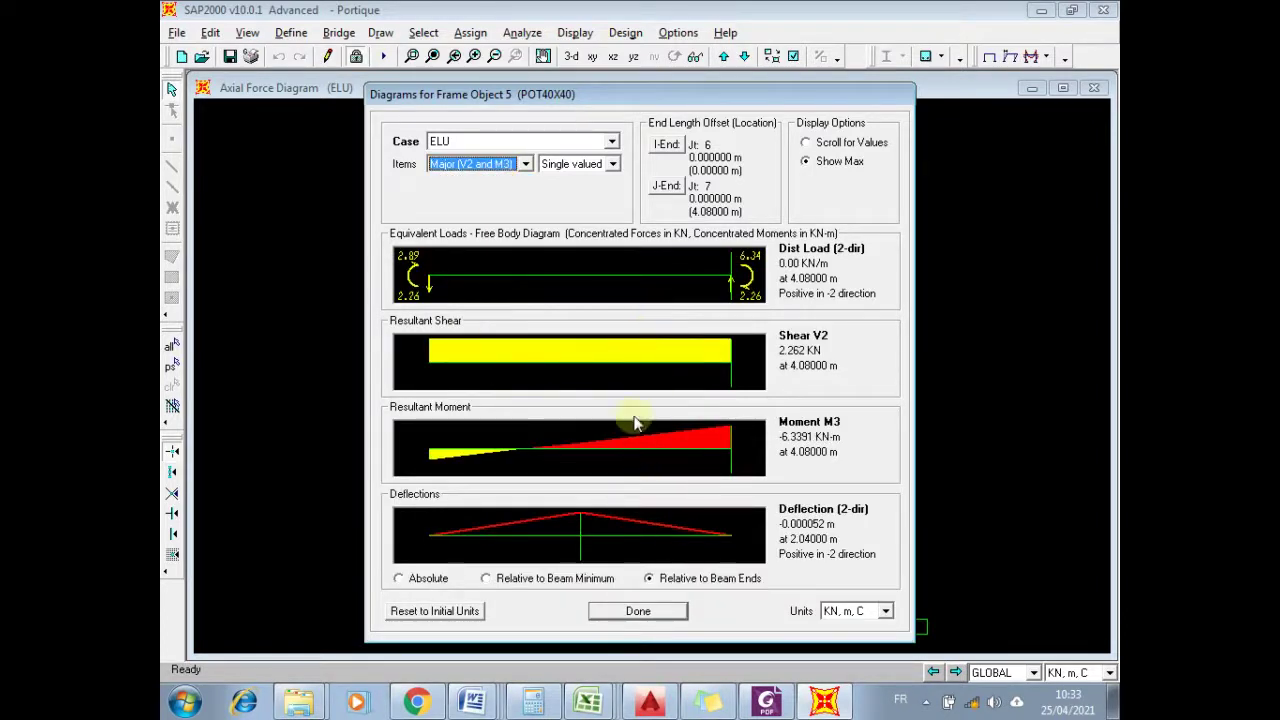
left_click(505, 164)
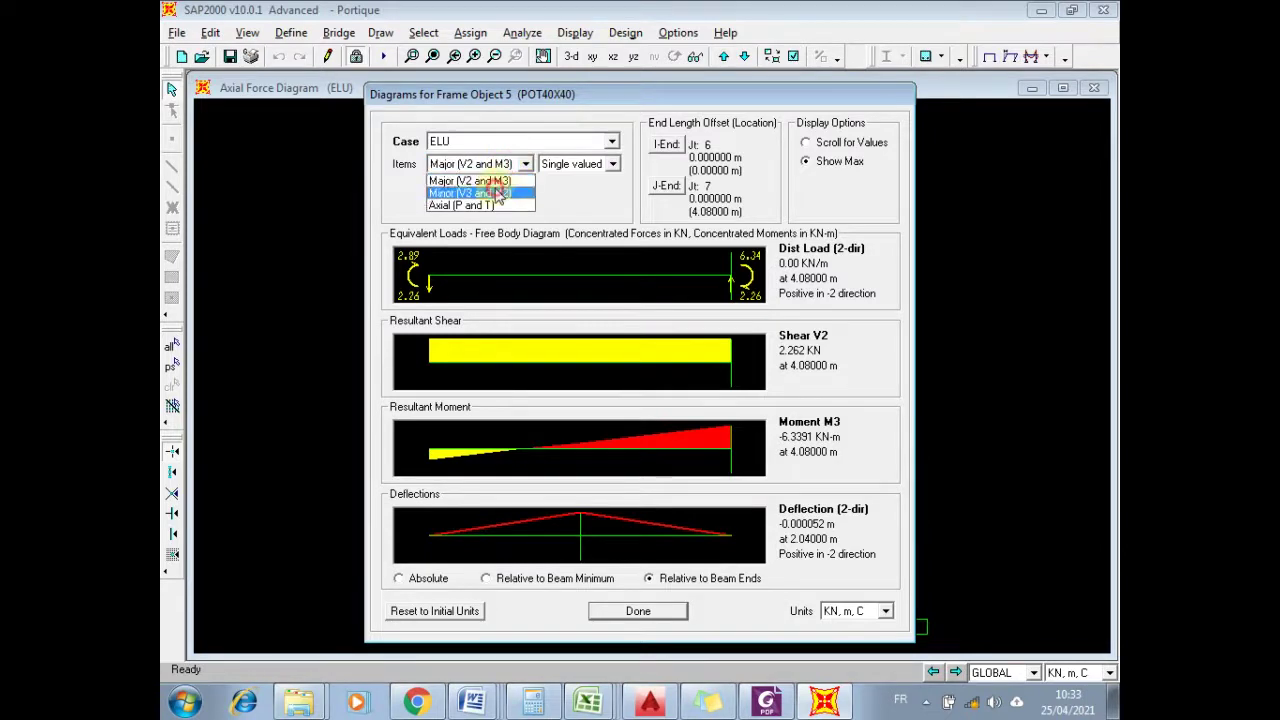
- View the column's minor-axis (V3 and M2) and then major-axis (V2 and M3) diagrams for the ELU case, and close them
left_click(497, 192)
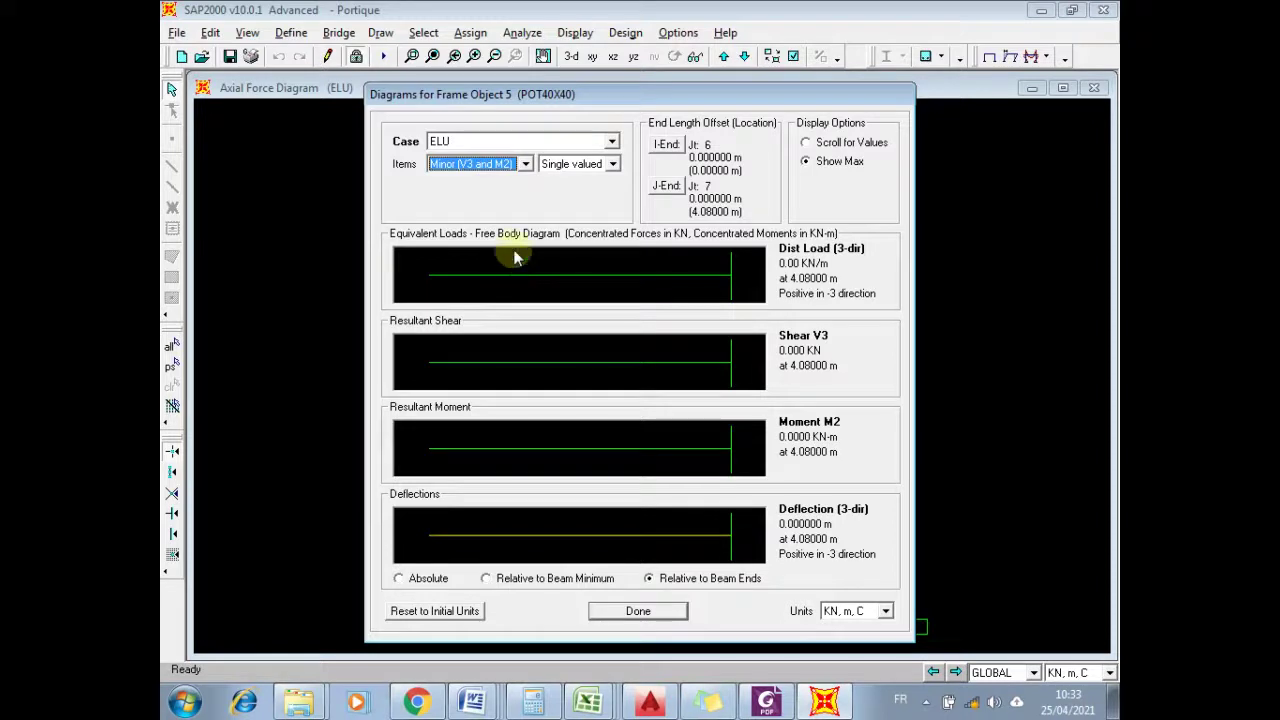
left_click(495, 164)
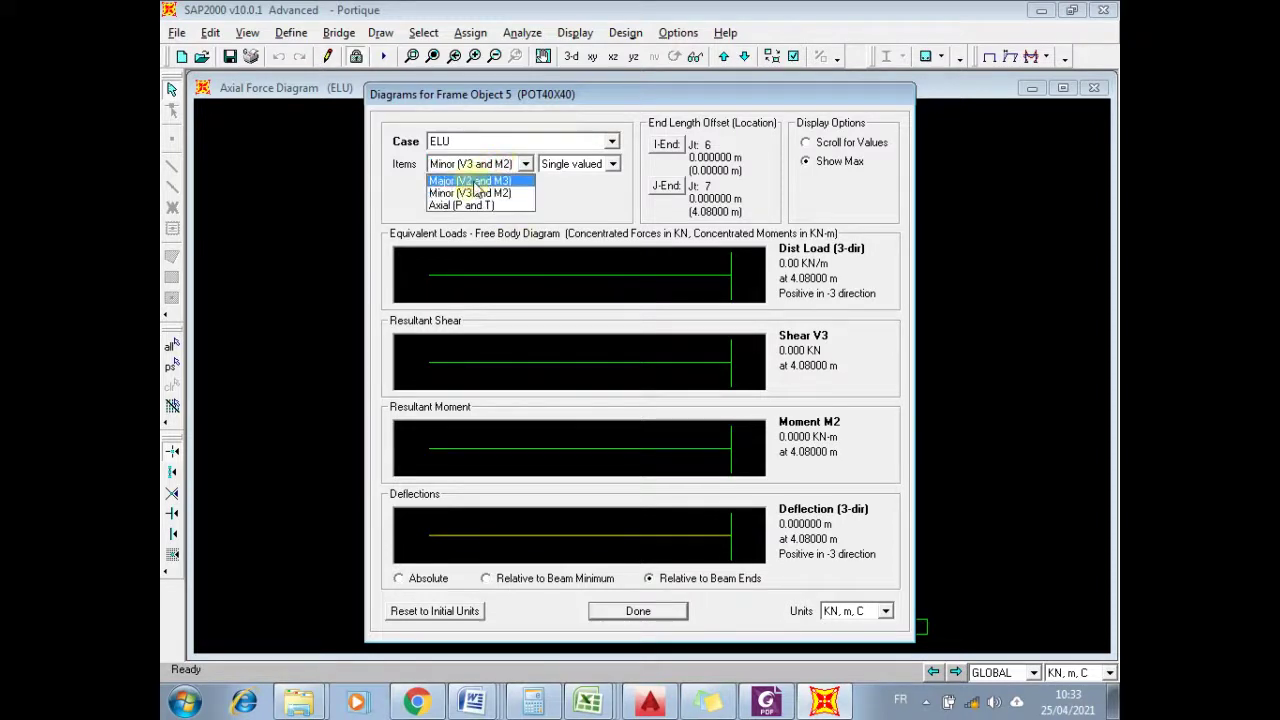
left_click(476, 182)
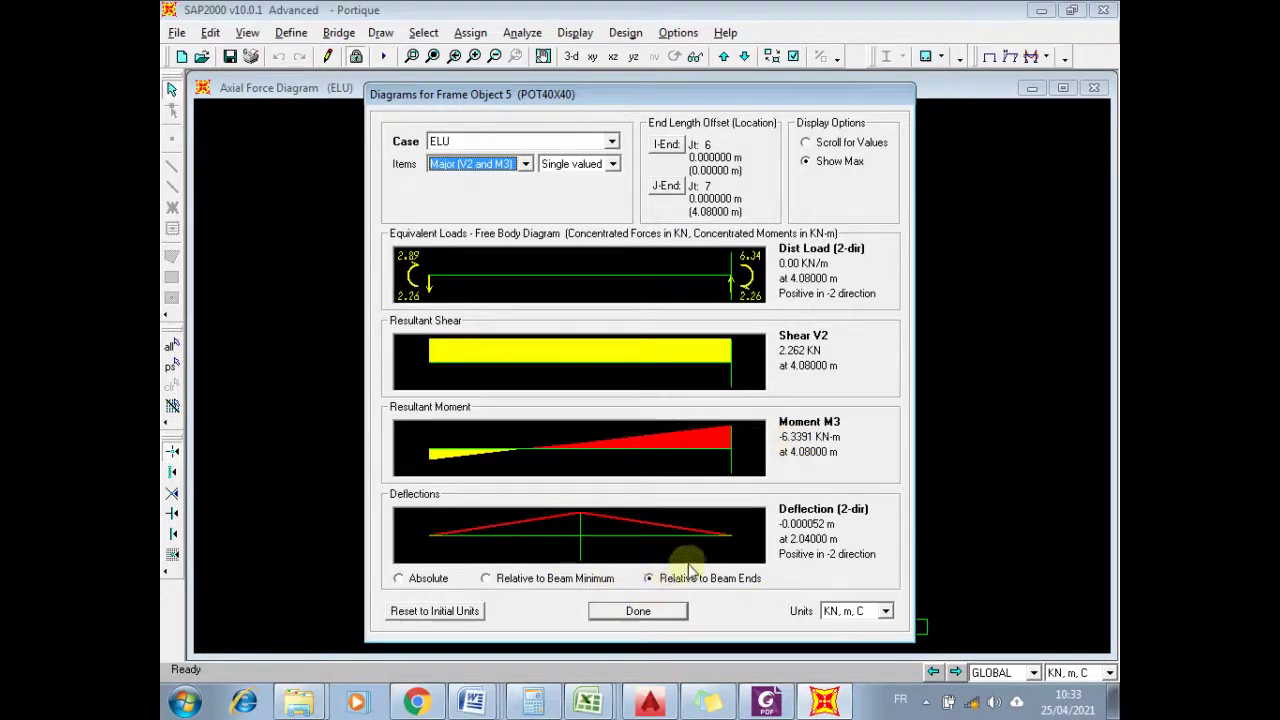
left_click(642, 607)
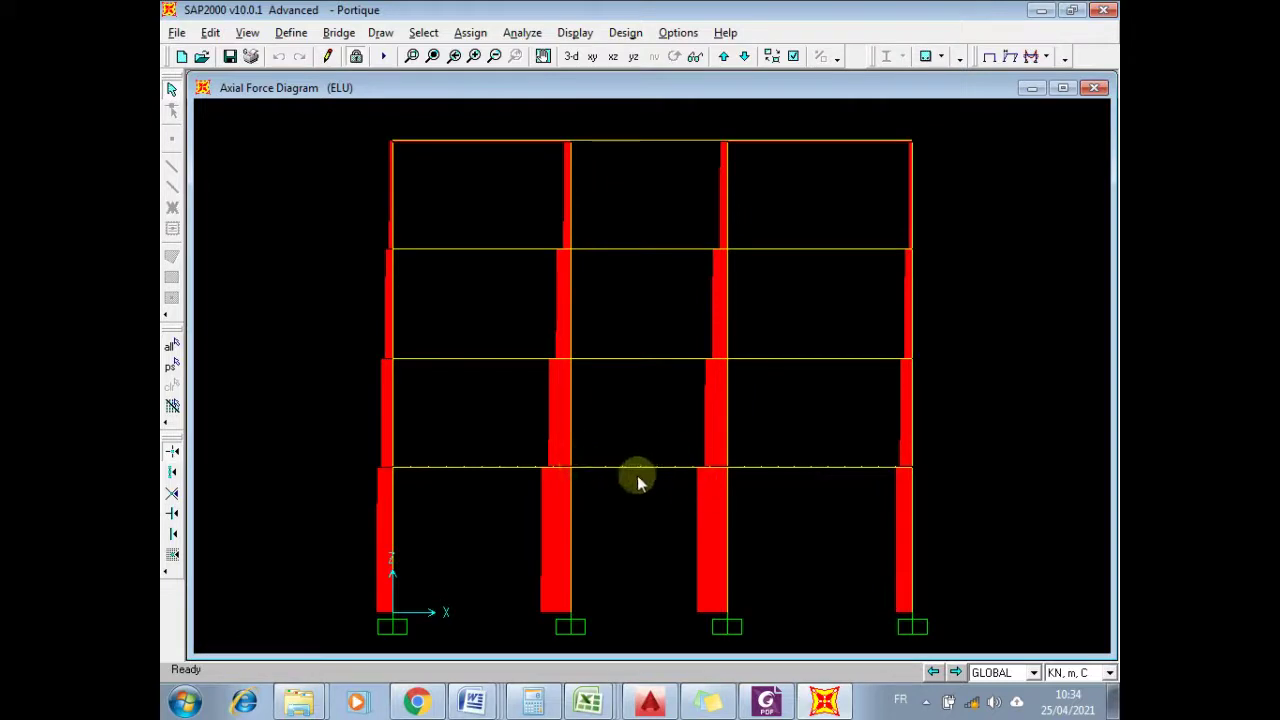
- Inspect the maximum major-axis (V2 and M3) values under ELU for the middle-bay beam on the lowest floor level
mouse_move(637, 467)
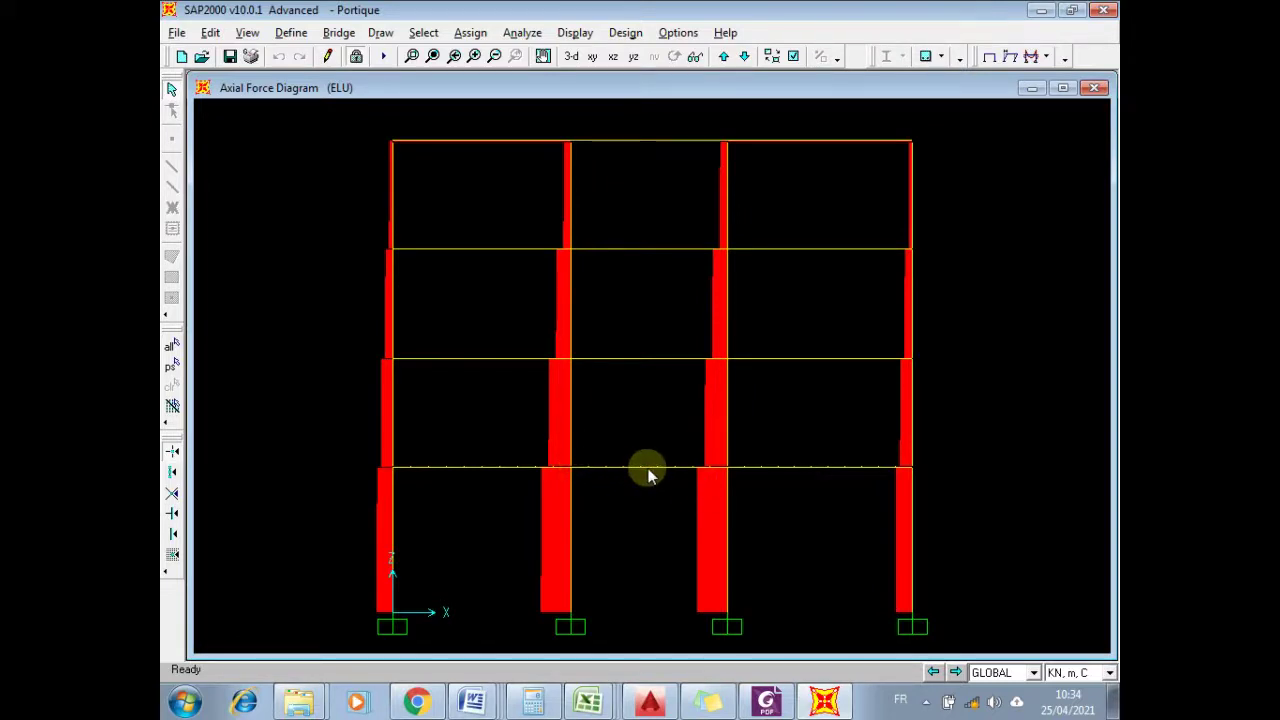
right_click(648, 467)
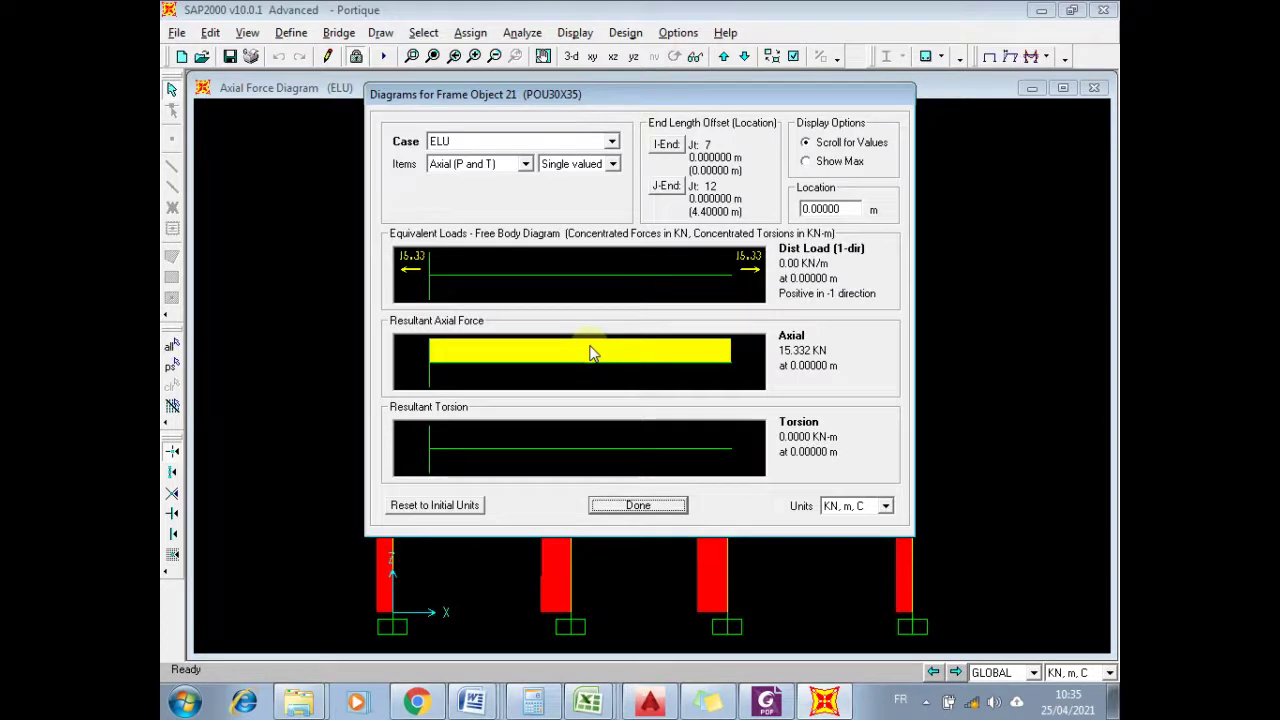
left_click(486, 165)
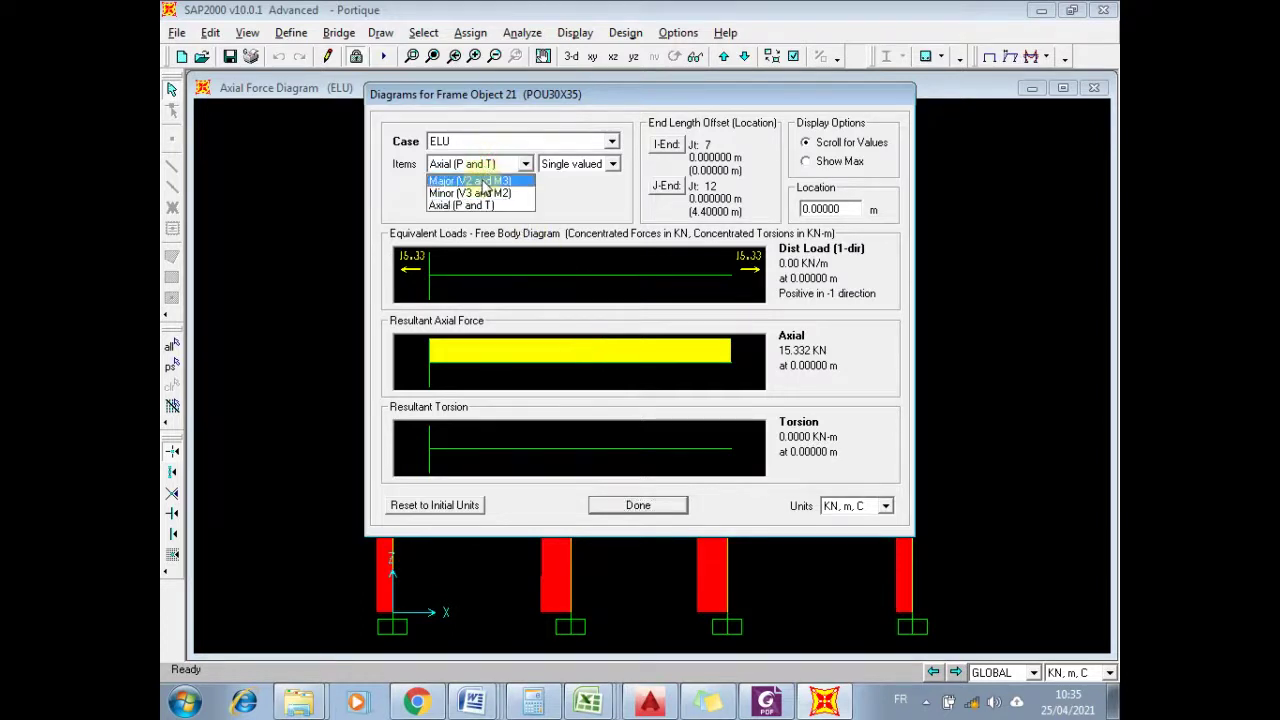
left_click(490, 176)
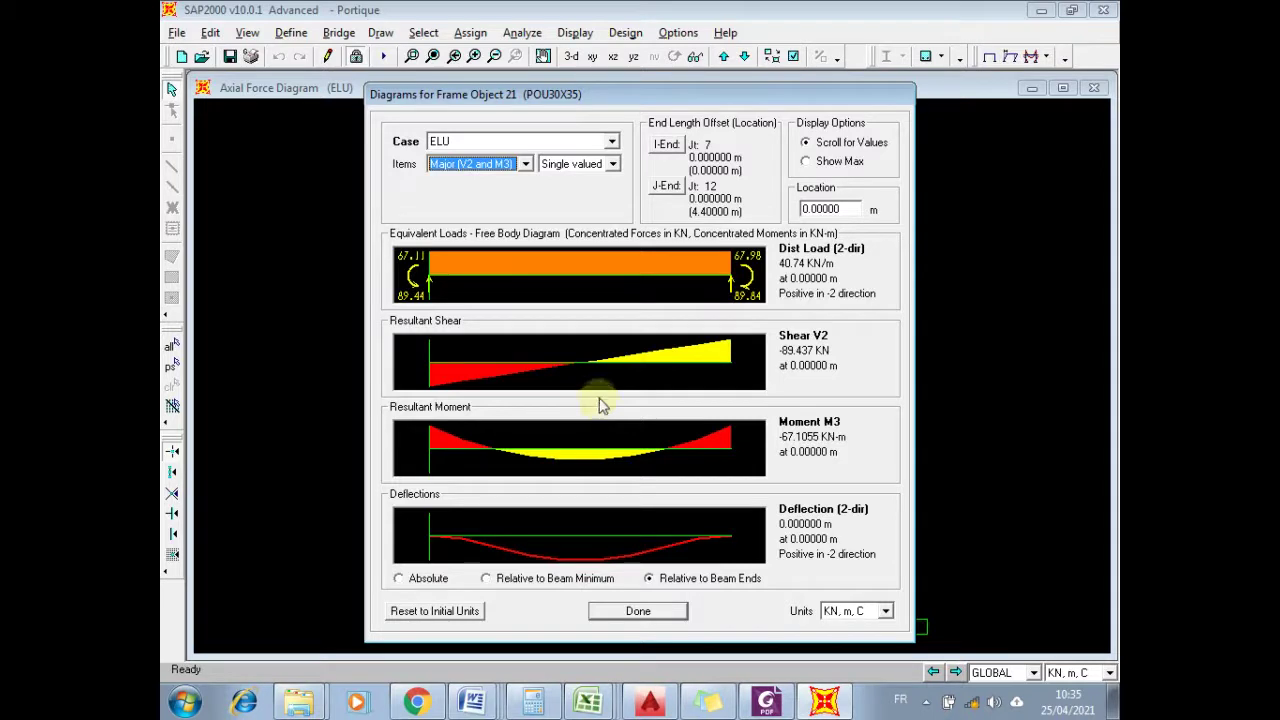
left_click(833, 162)
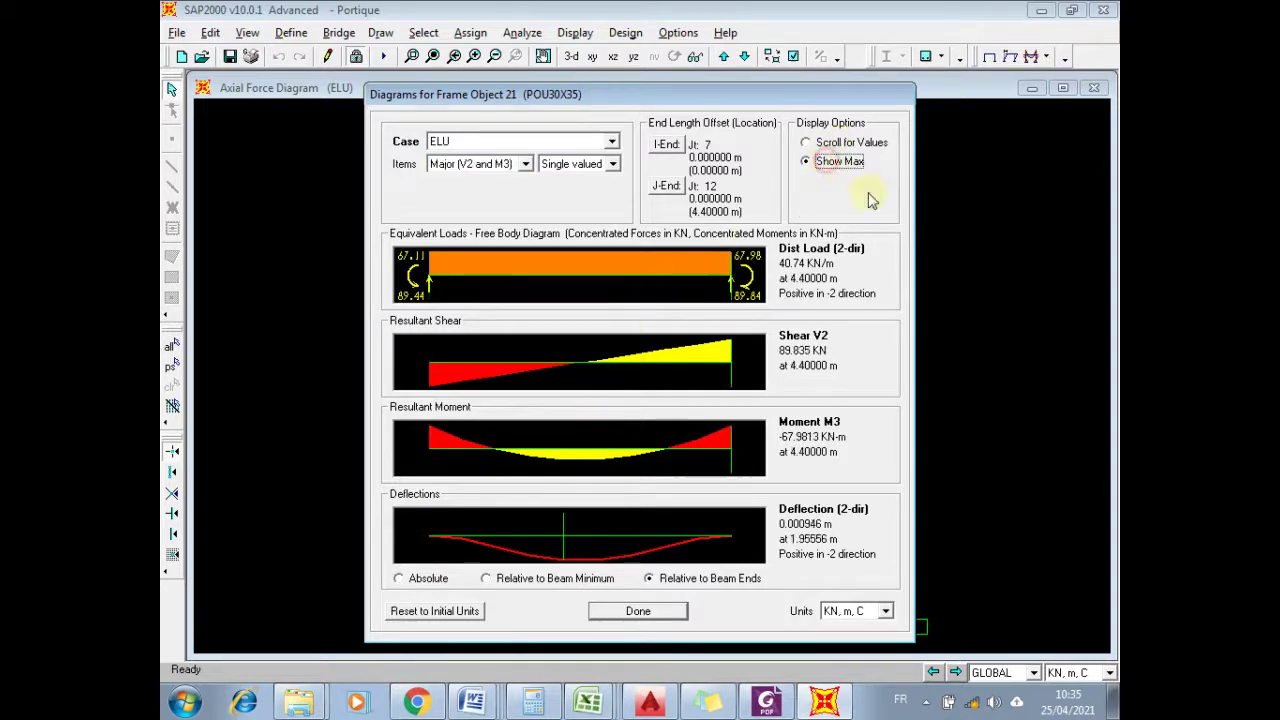
left_click(632, 612)
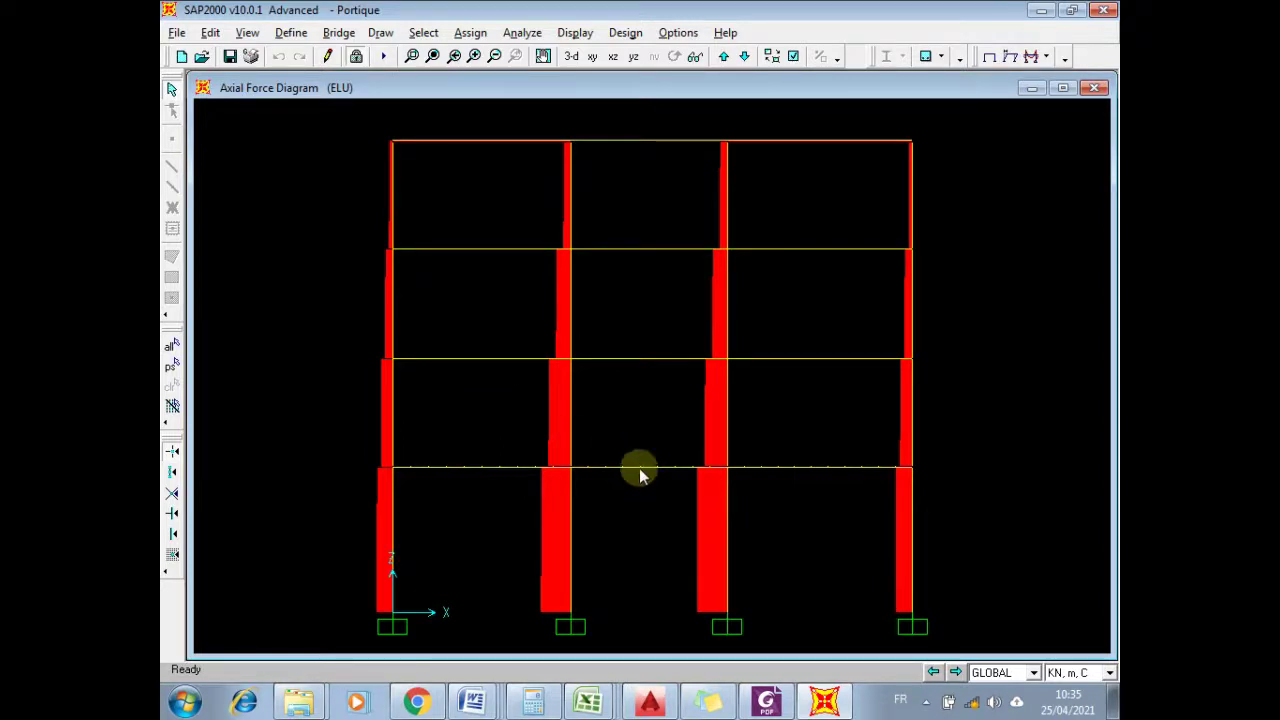
- Unlock the model and accept deleting the analysis results
left_click(358, 58)
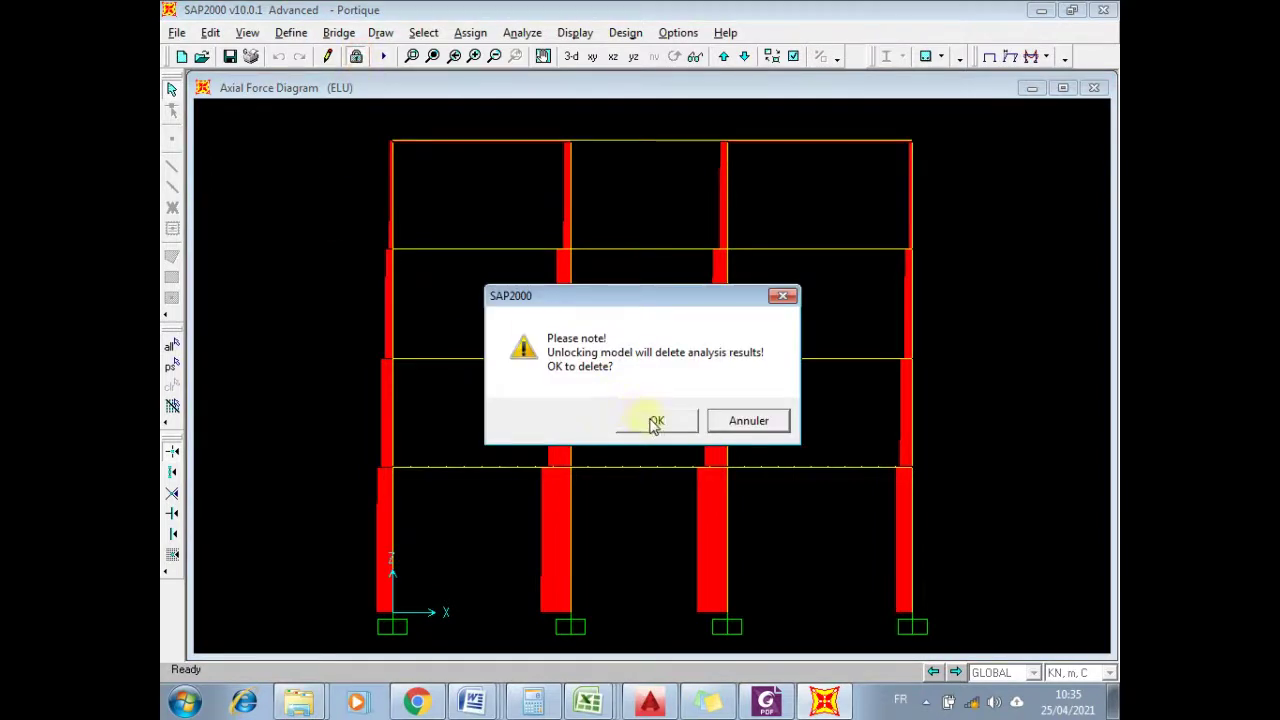
left_click(655, 420)
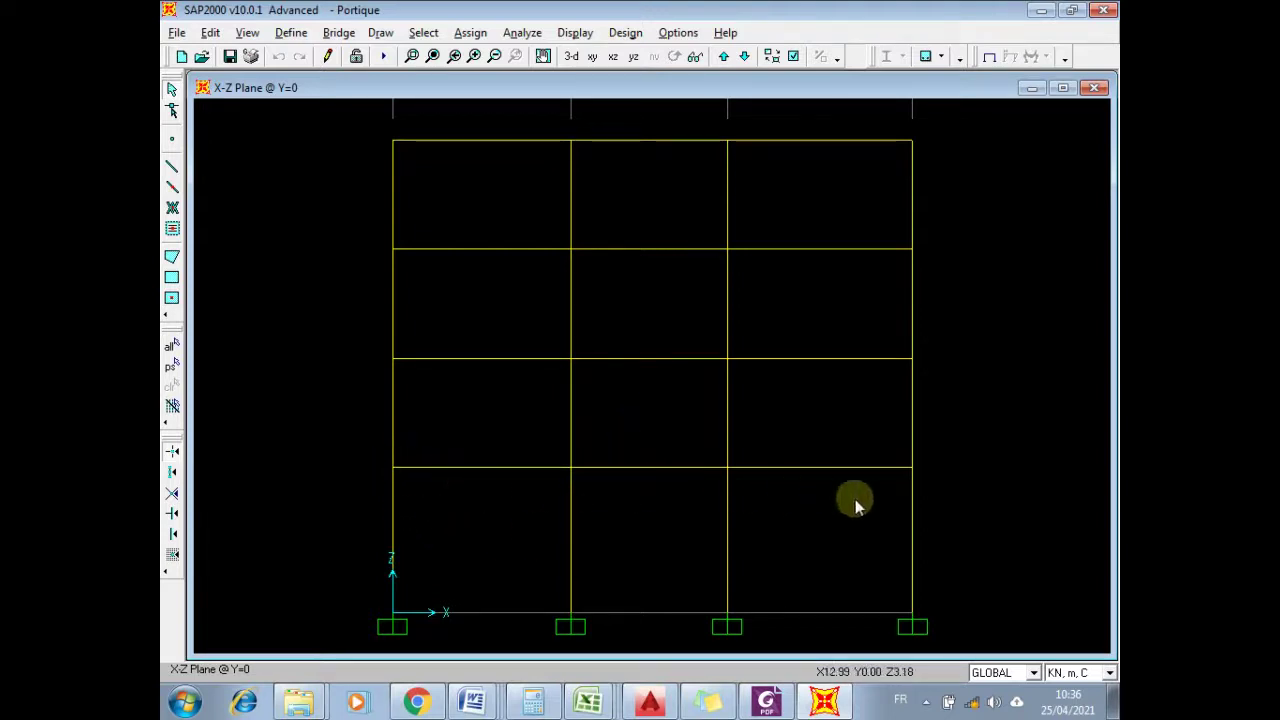
- Assign a new Z-axis diaphragm constraint in the GLOBAL system to the four joints of the lowest floor level, Z = 4.08 m
left_click(395, 467)
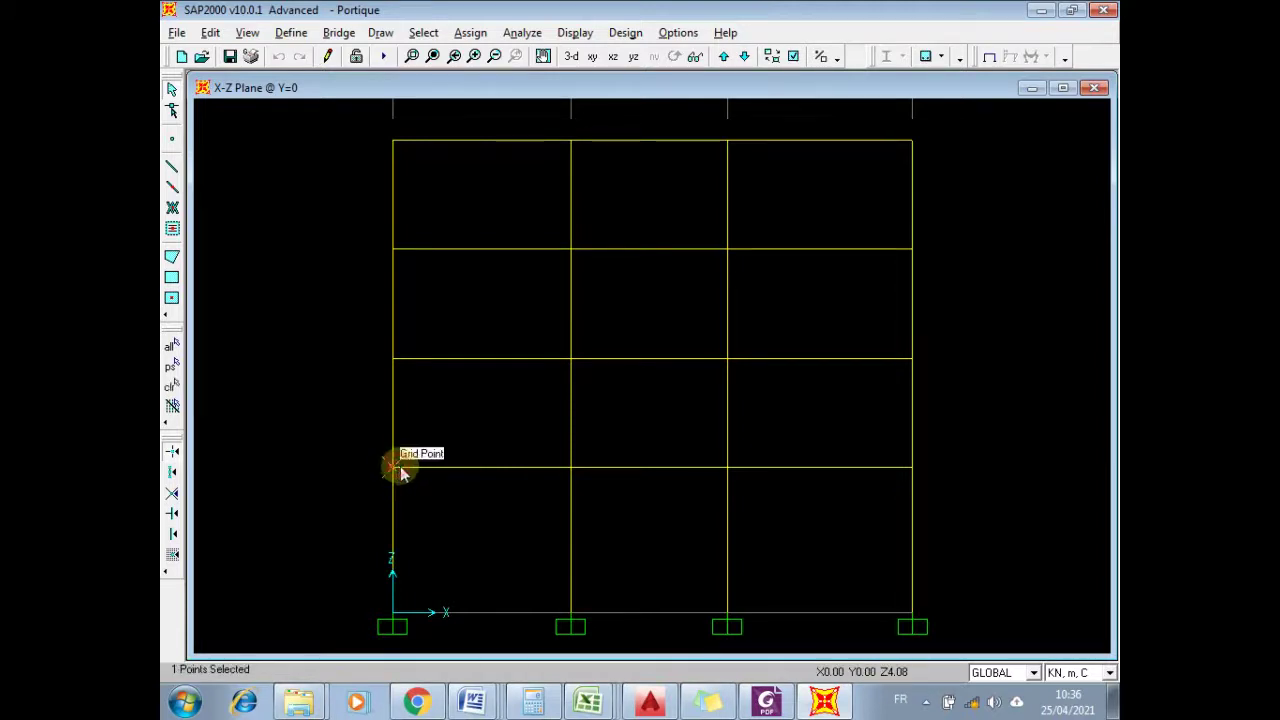
left_click(571, 467)
left_click(727, 467)
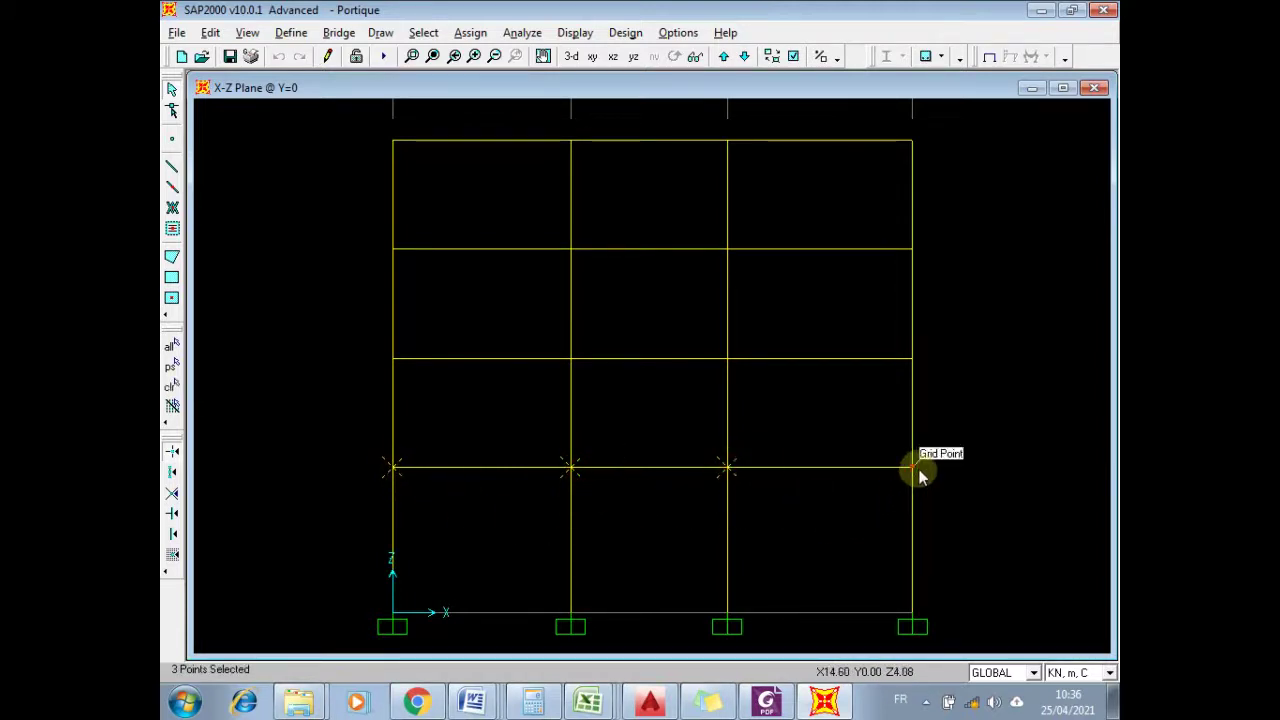
left_click(912, 467)
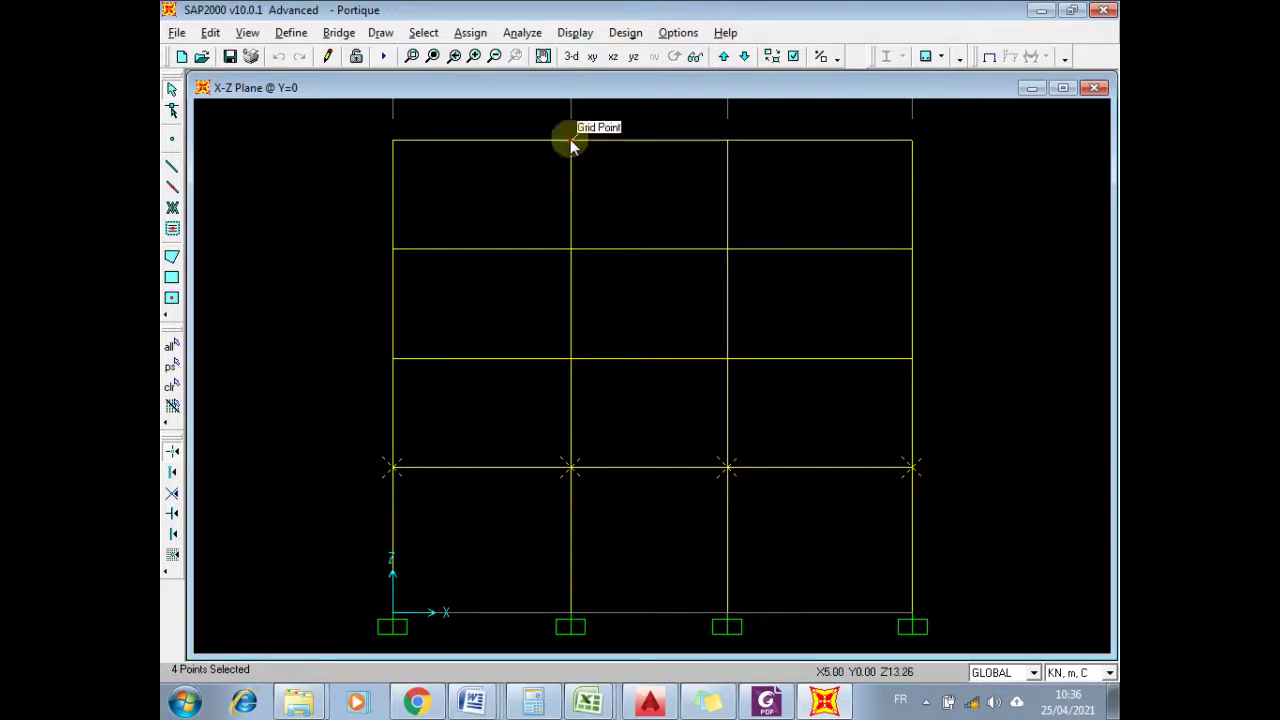
left_click(470, 33)
mouse_move(503, 56)
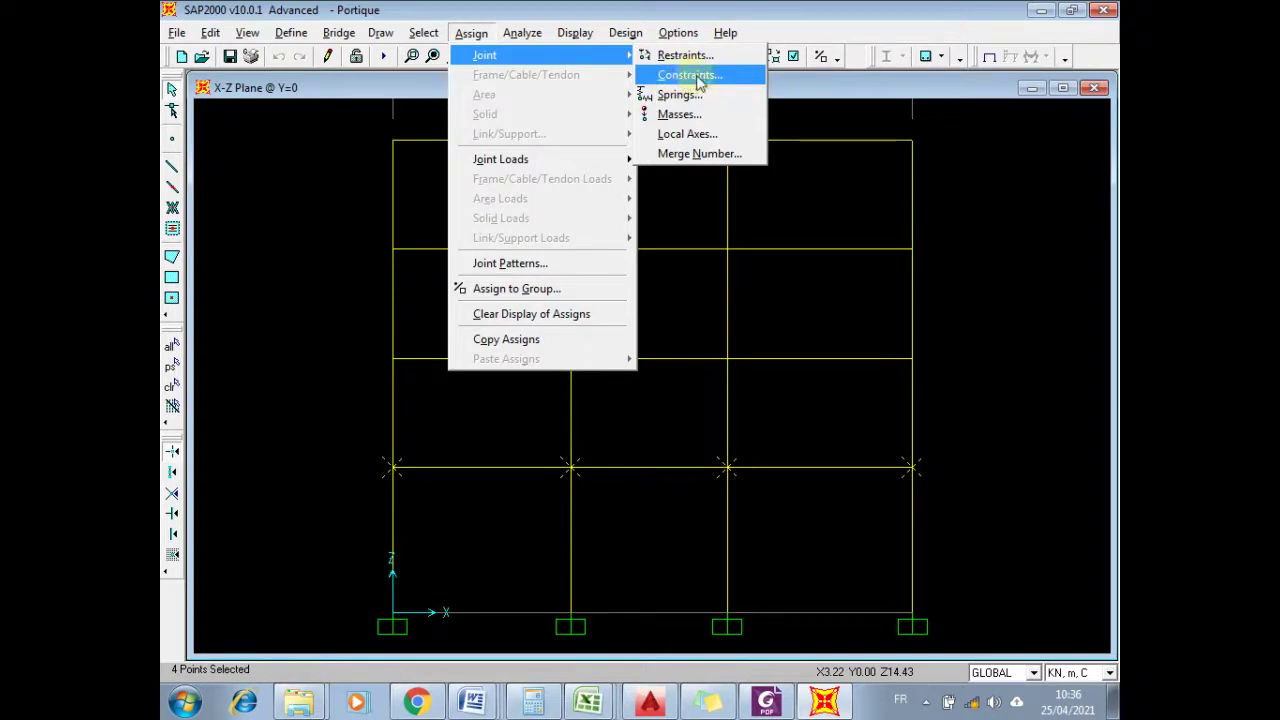
left_click(697, 79)
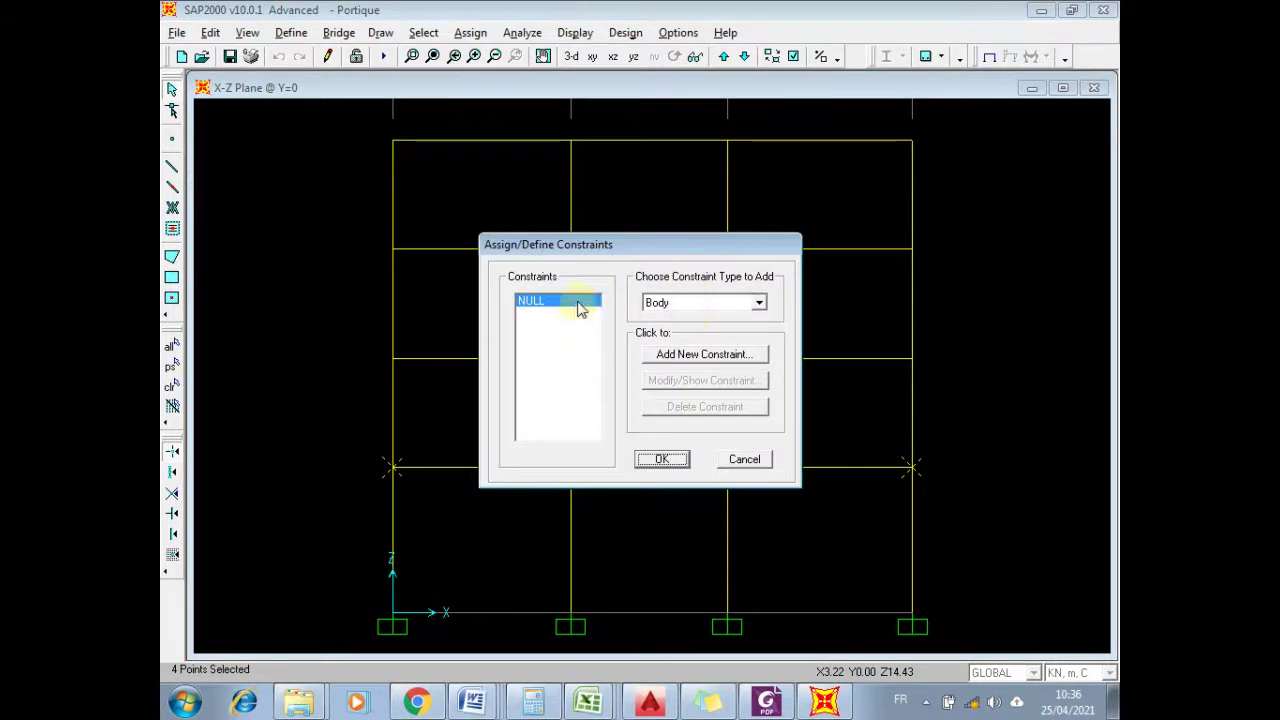
left_click(760, 303)
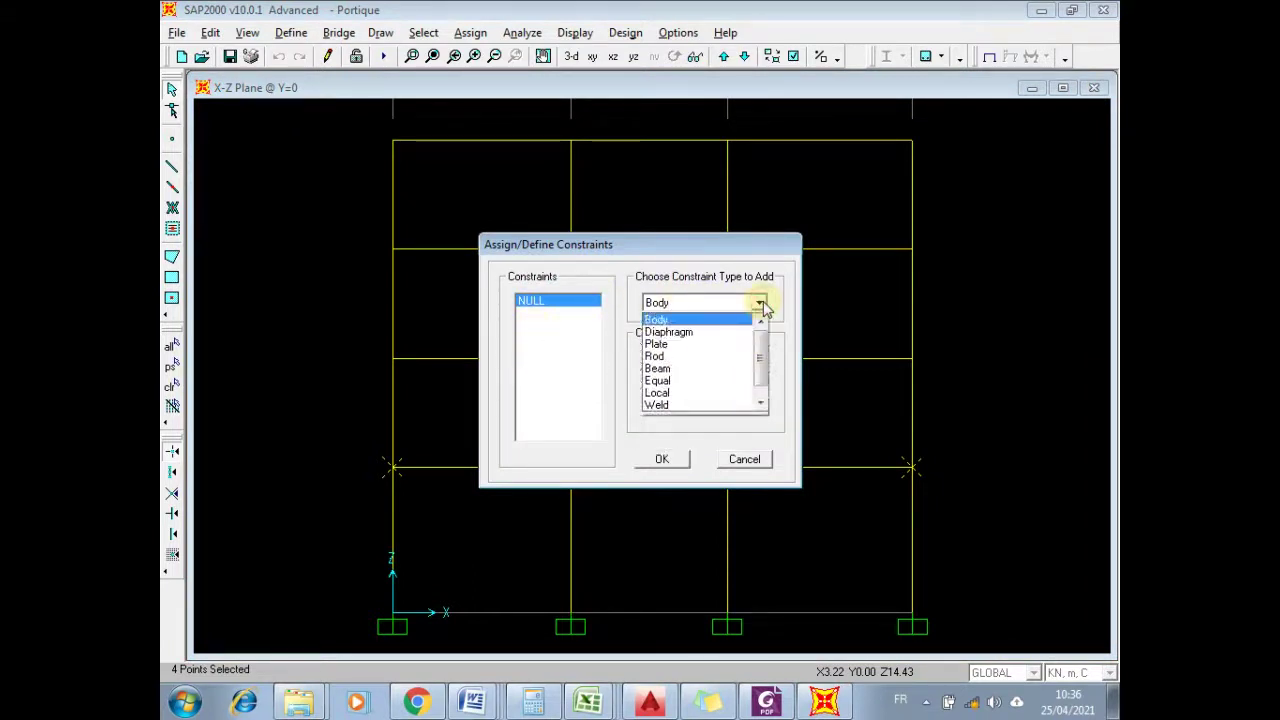
left_click(672, 332)
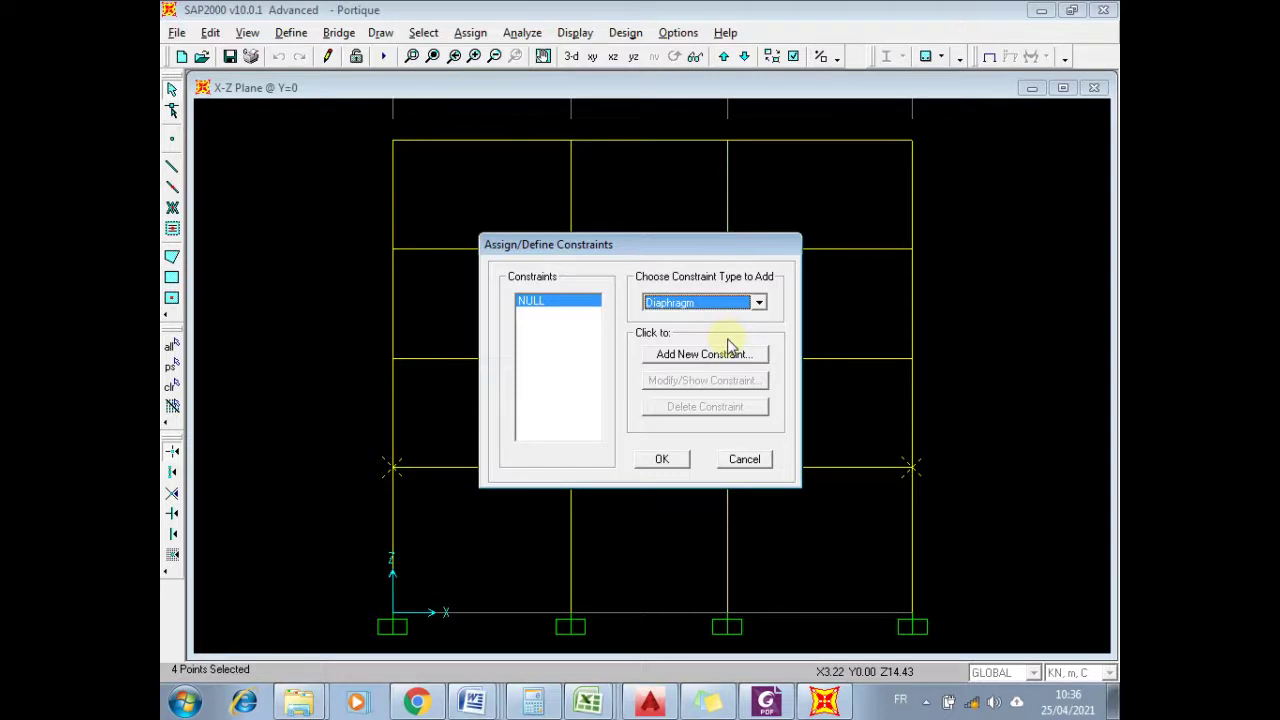
left_click(701, 356)
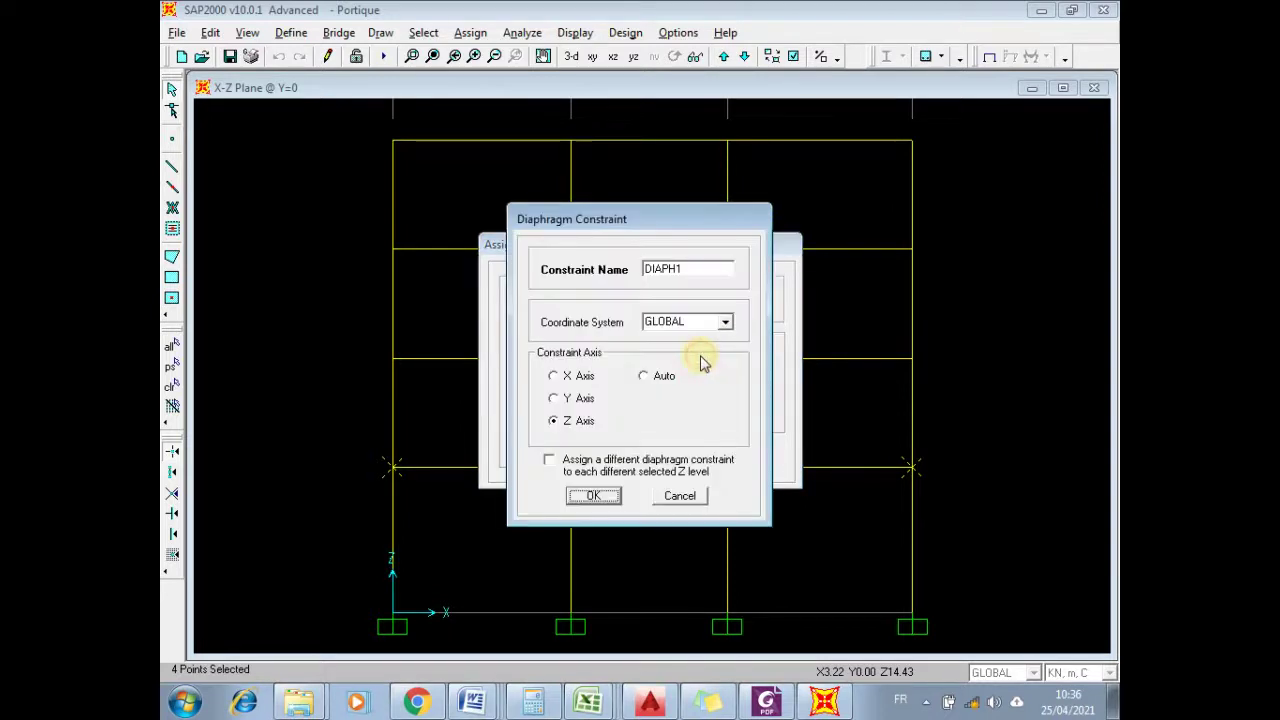
double_click(695, 270)
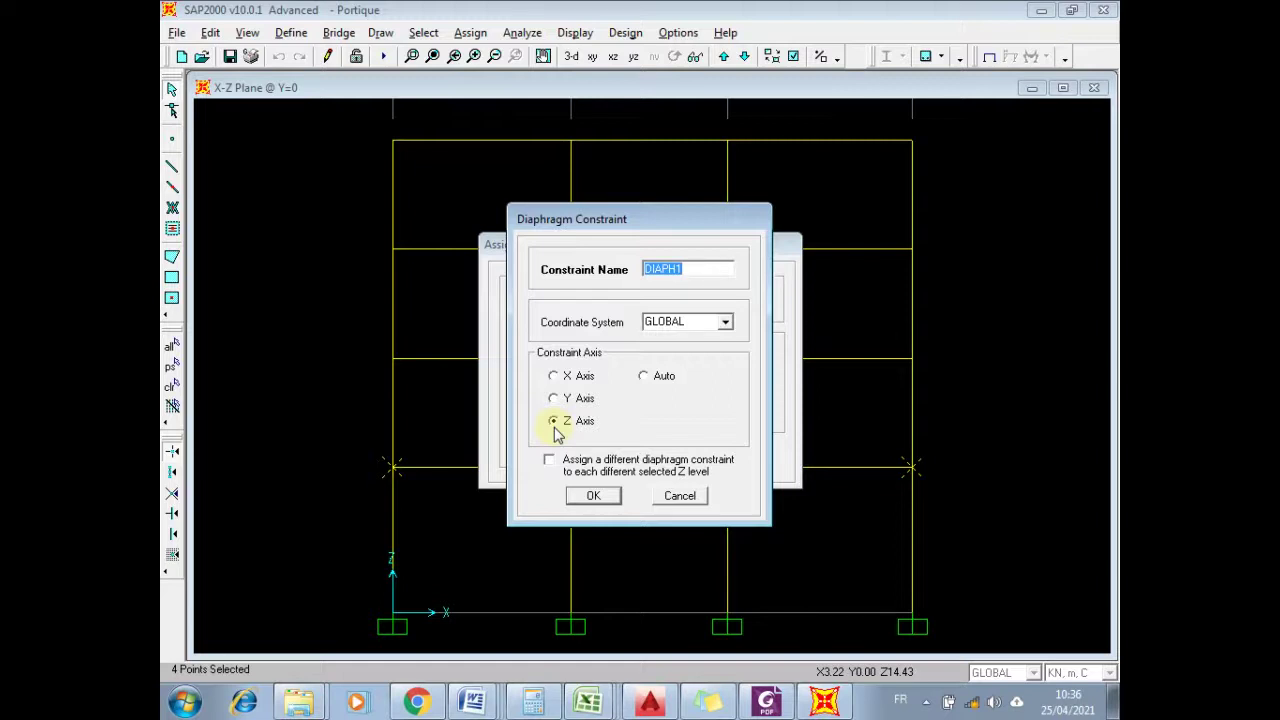
left_click(596, 497)
left_click(660, 457)
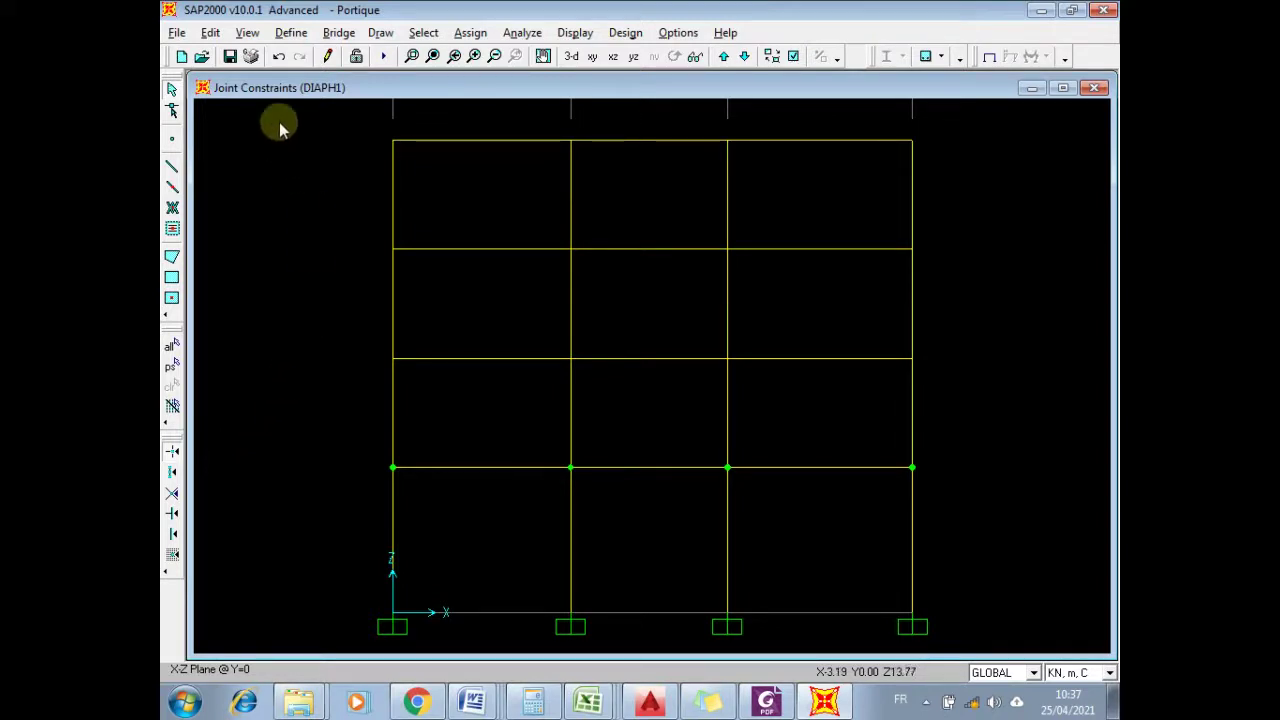
- Assign a second, separate Z-axis diaphragm constraint to the four joints of the second floor level, Z = 7.14 m
left_click(394, 358)
left_click(571, 359)
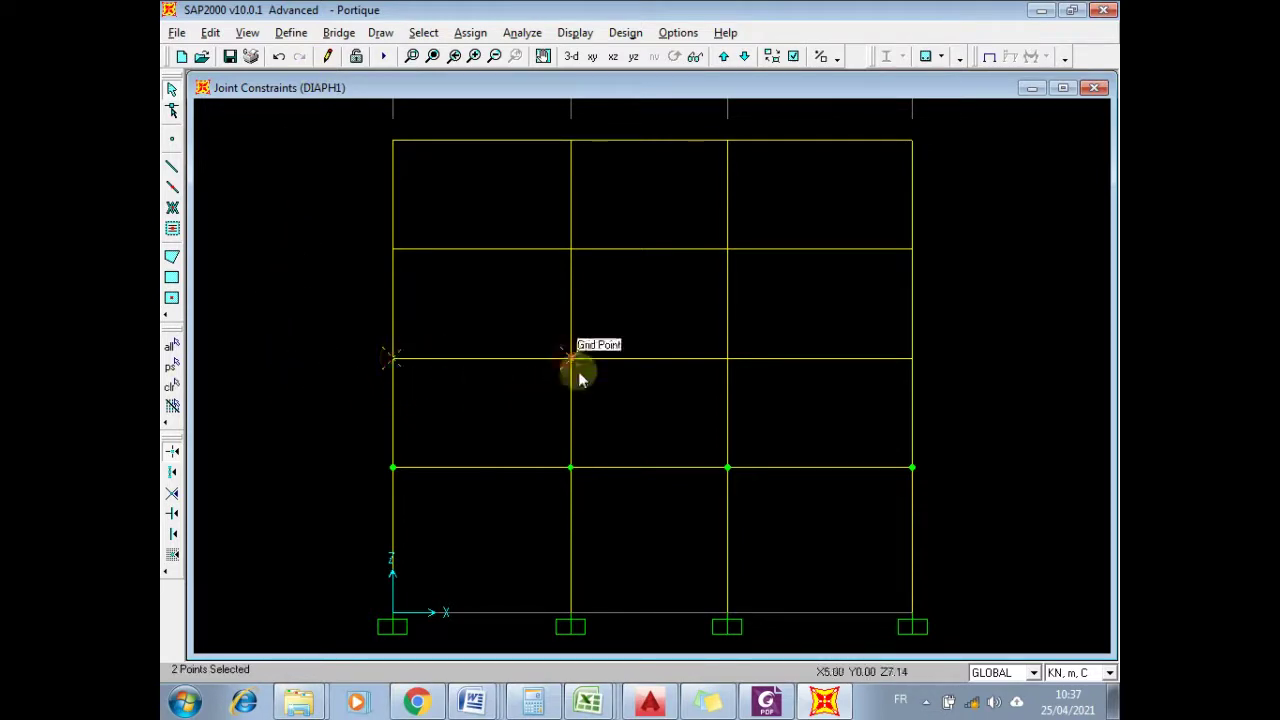
left_click(725, 359)
left_click(912, 360)
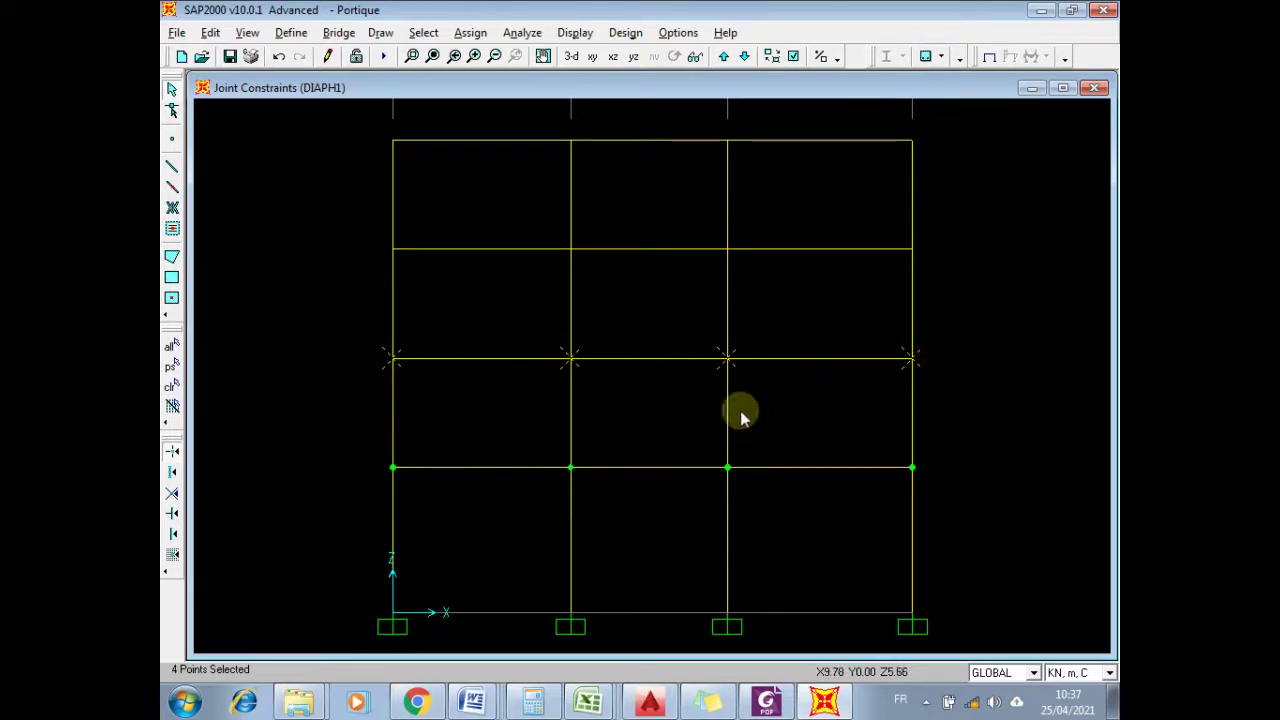
left_click(470, 32)
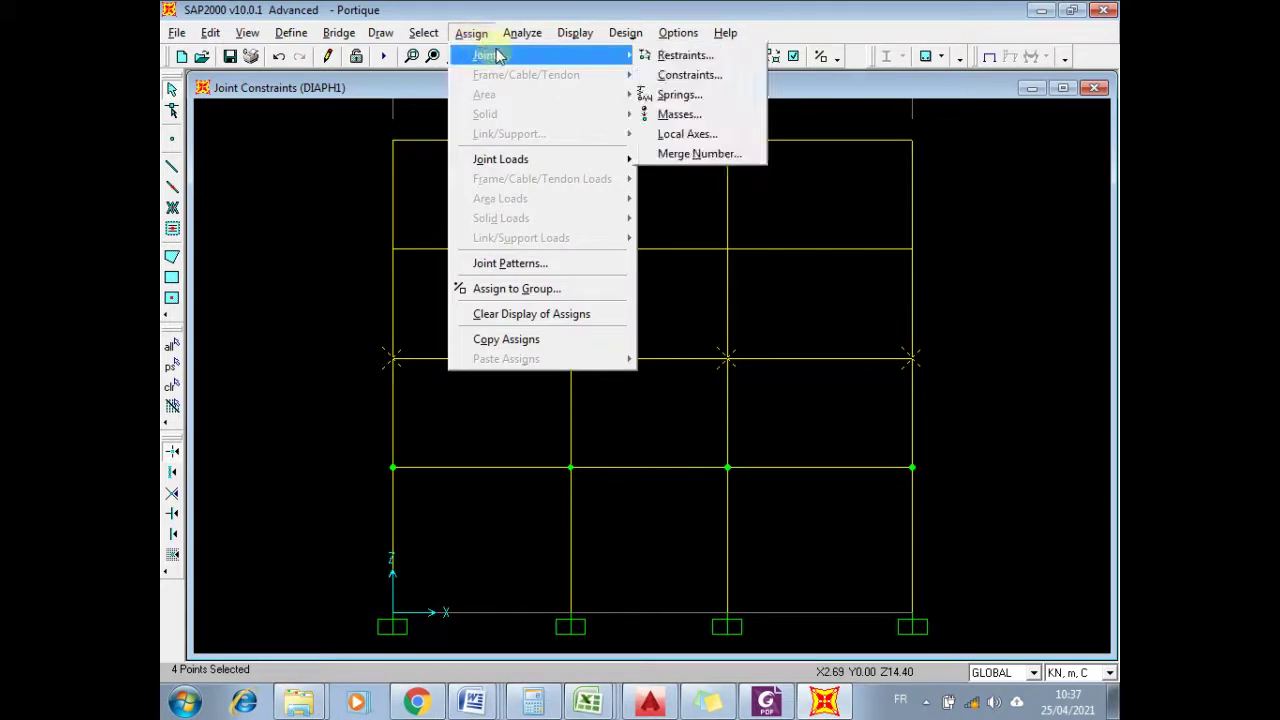
left_click(694, 75)
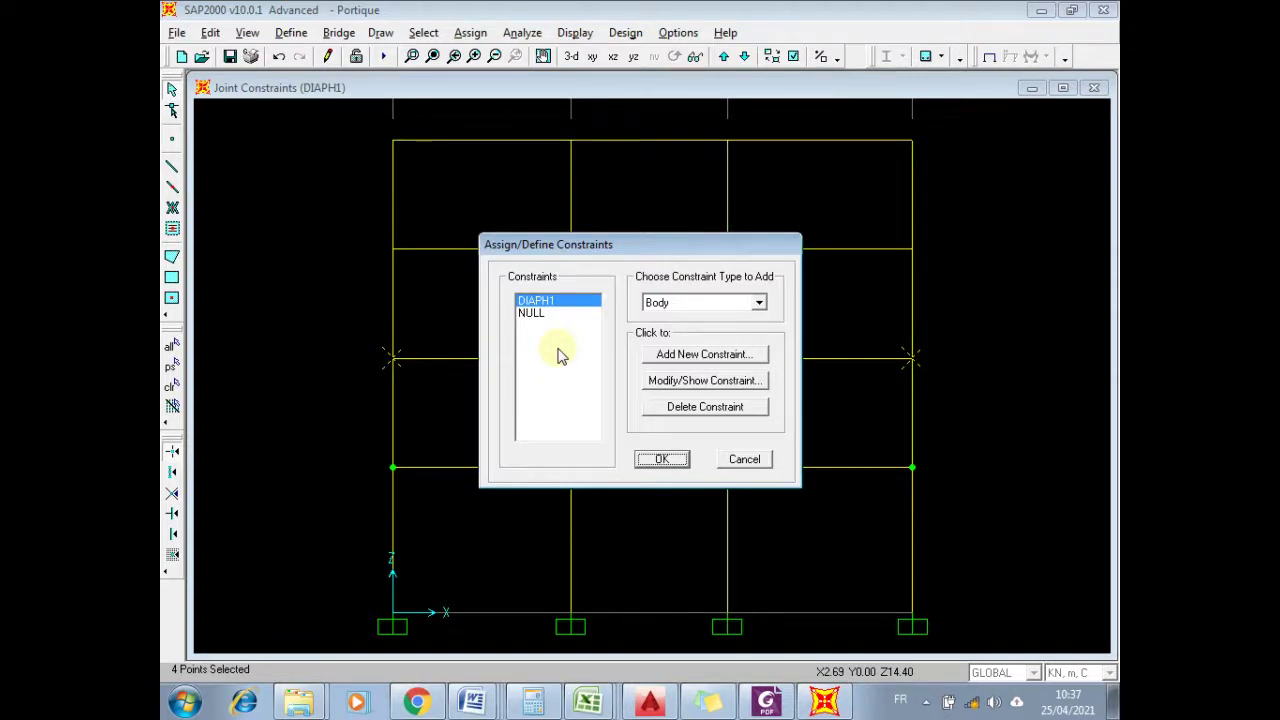
left_click(716, 304)
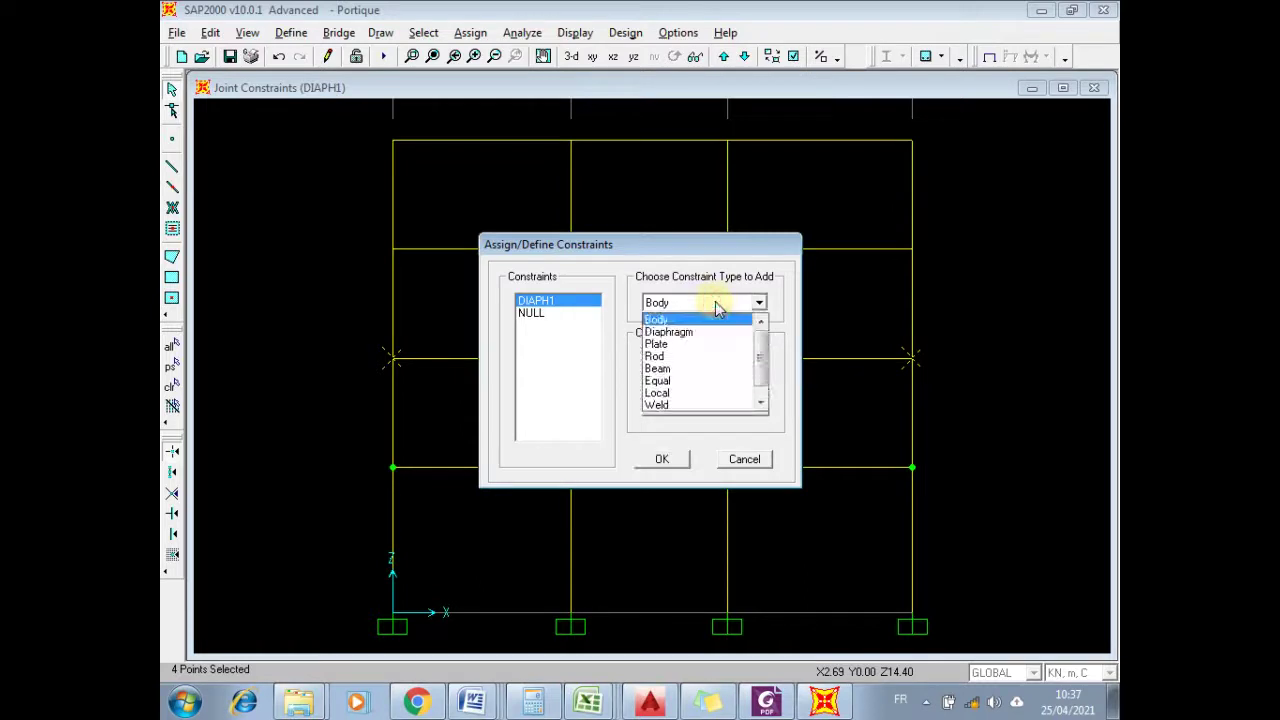
left_click(686, 331)
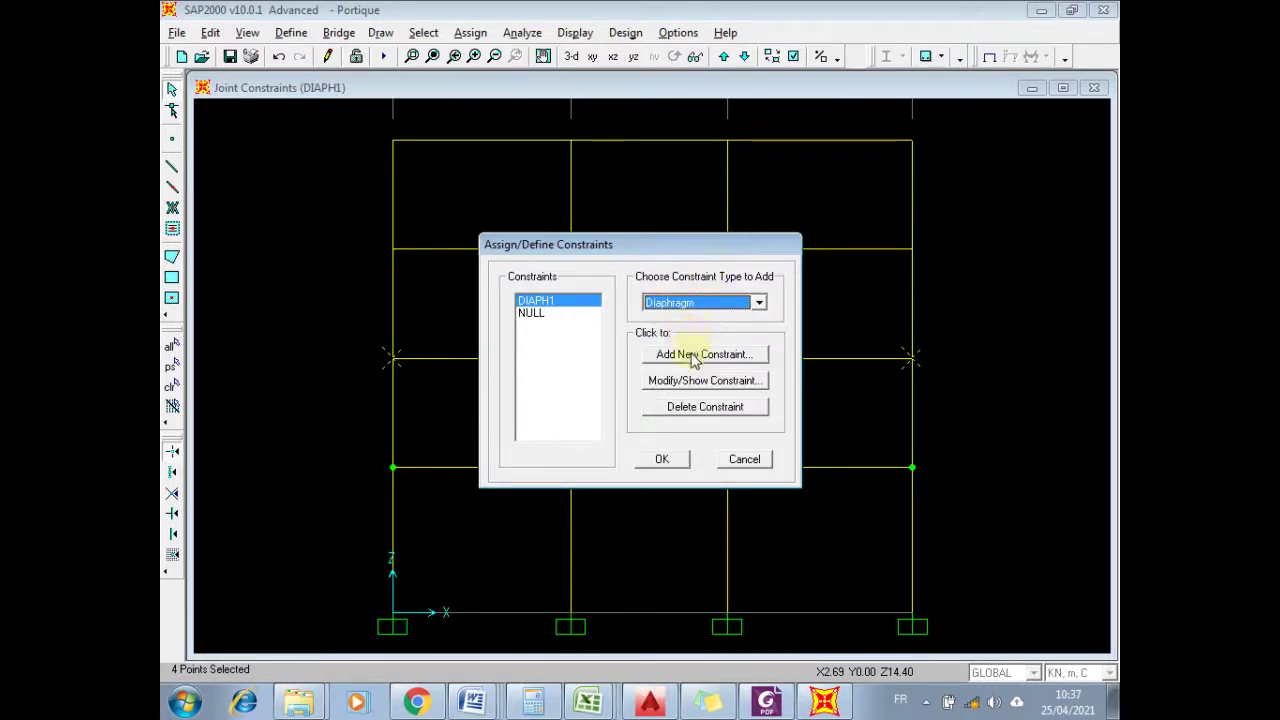
left_click(695, 356)
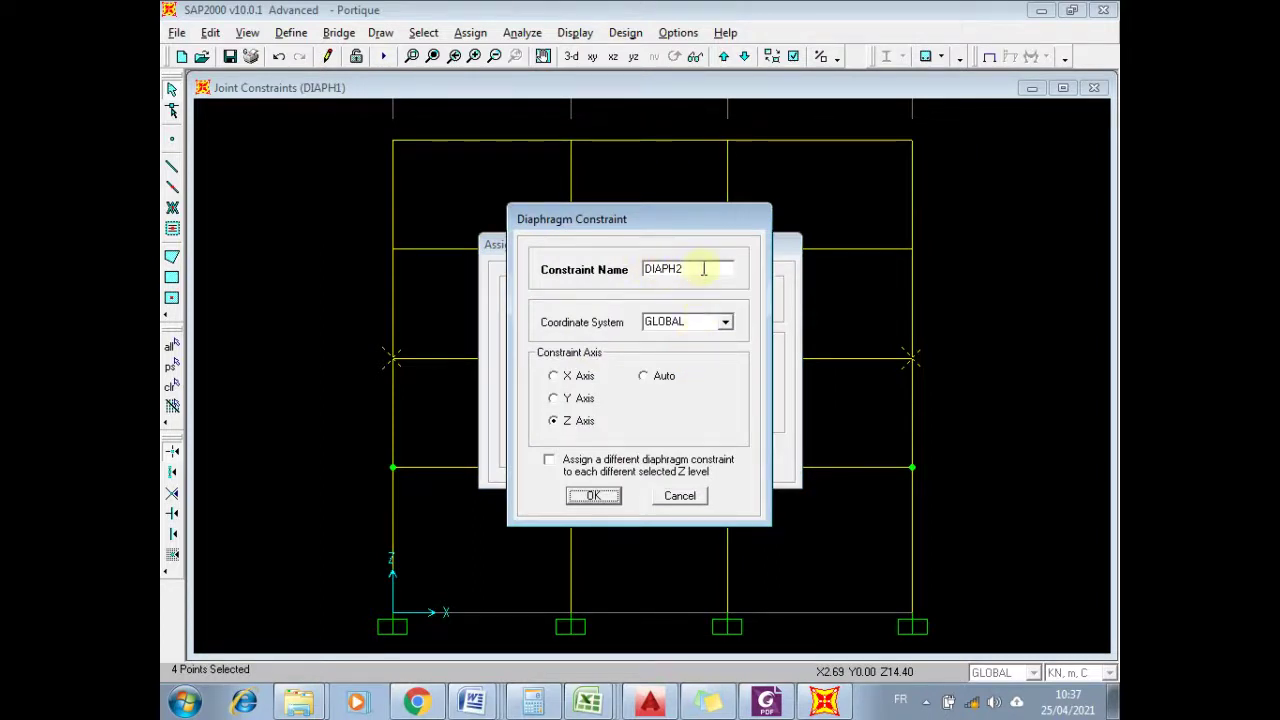
left_click(598, 496)
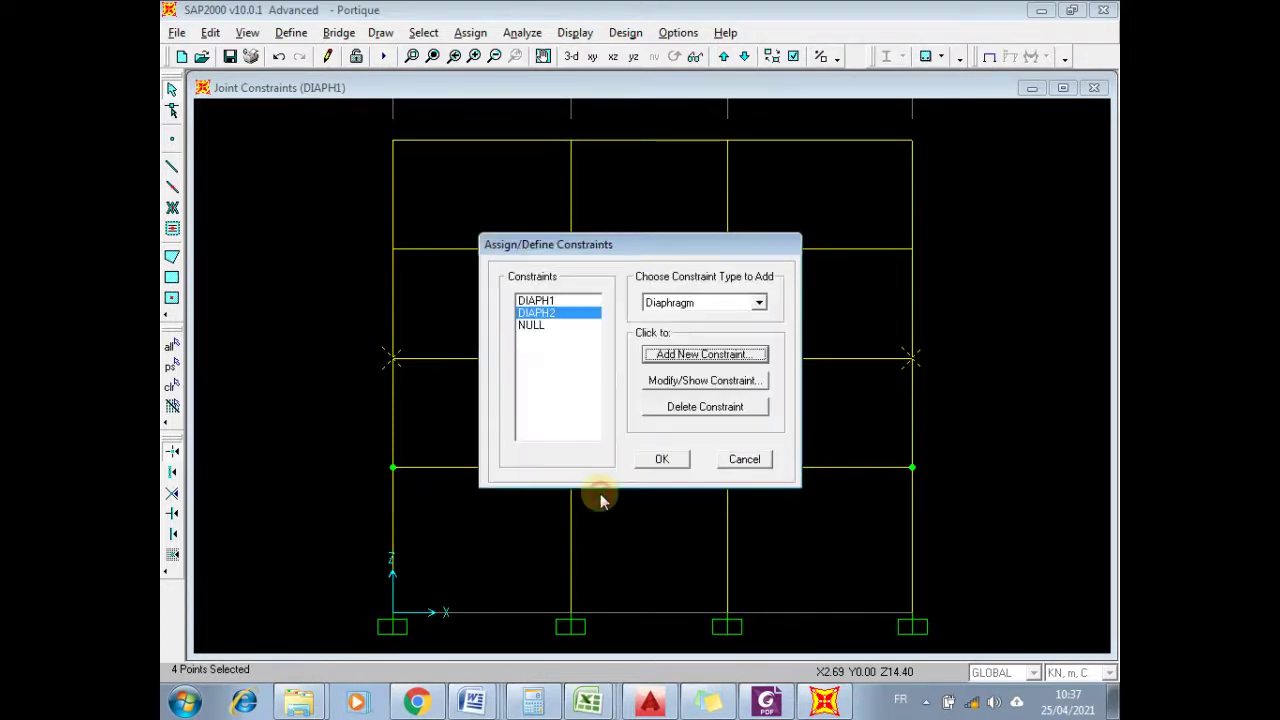
left_click(662, 459)
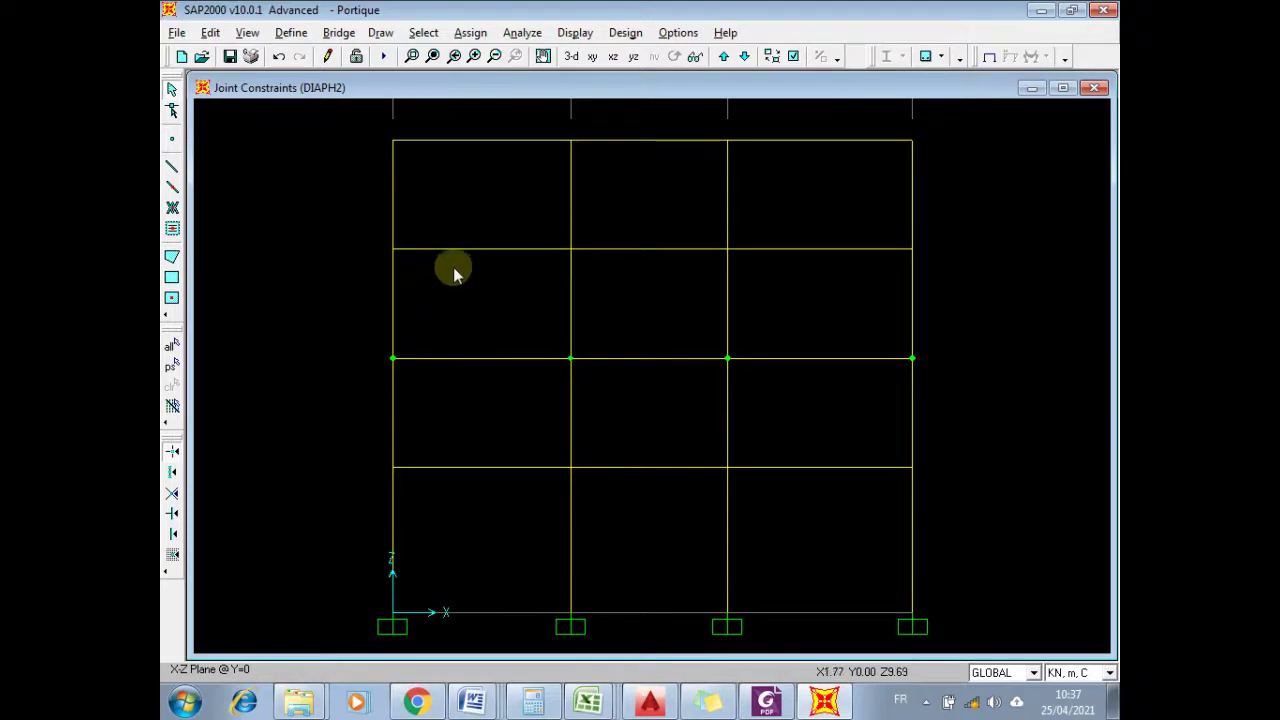
- Assign a new, separate Z-axis diaphragm constraint in the GLOBAL system to the four joints of the third floor level, Z = 10.20 m
left_click(398, 252)
left_click(570, 252)
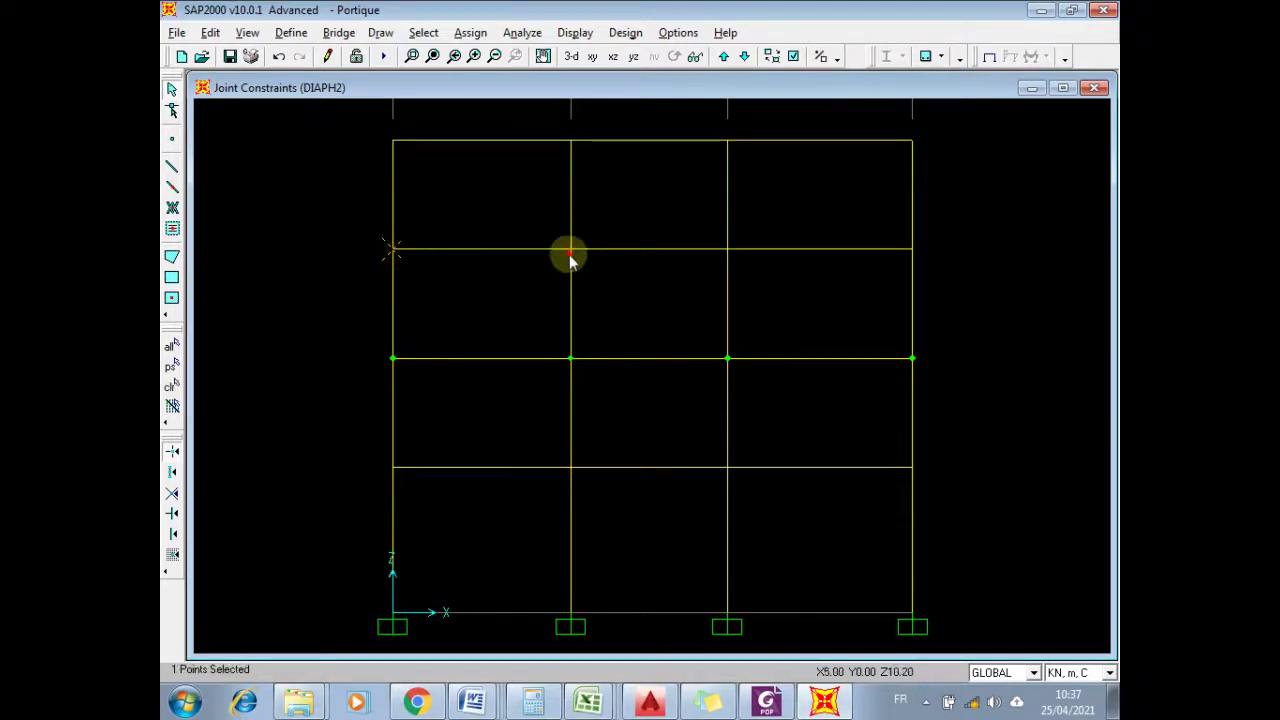
left_click(728, 252)
left_click(912, 250)
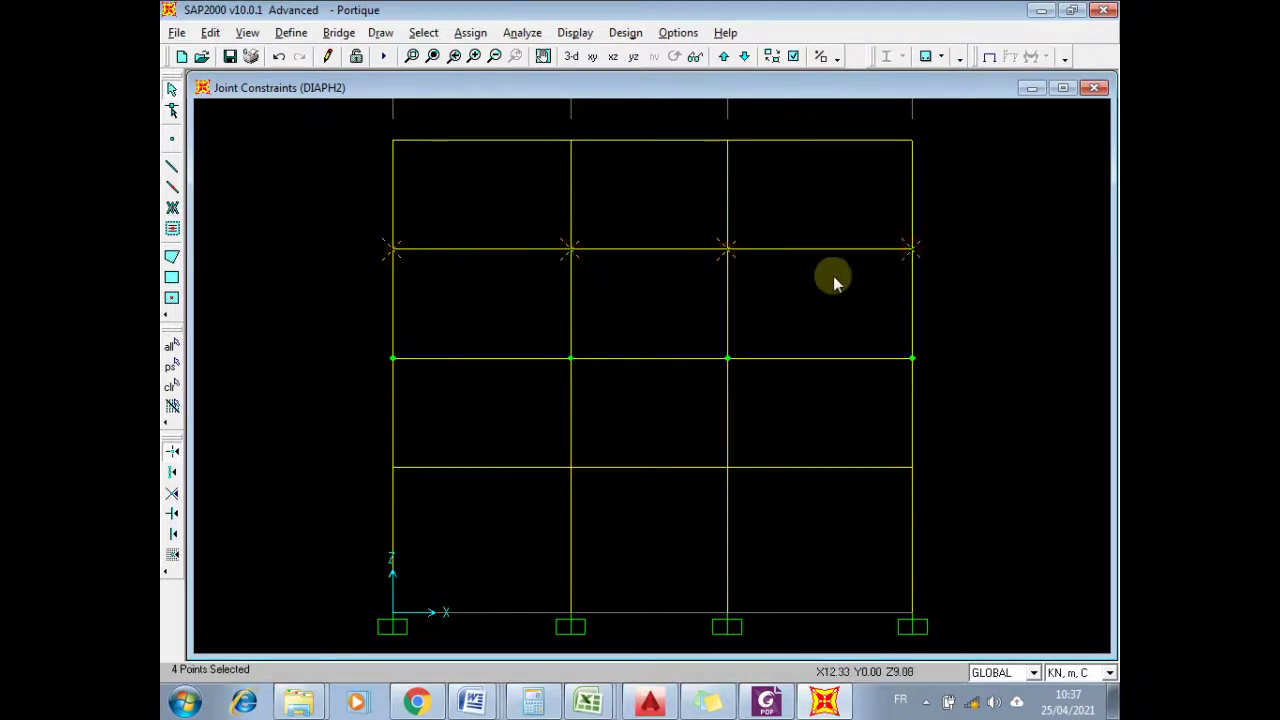
left_click(468, 33)
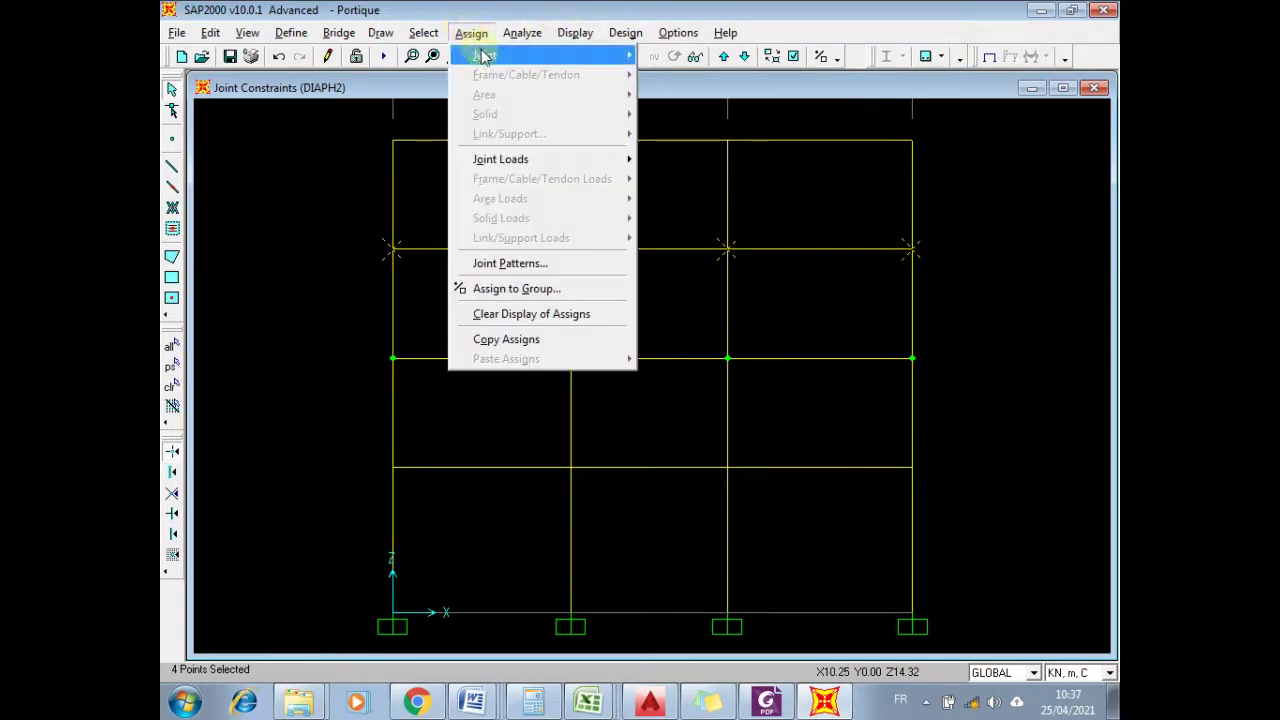
mouse_move(483, 57)
left_click(680, 75)
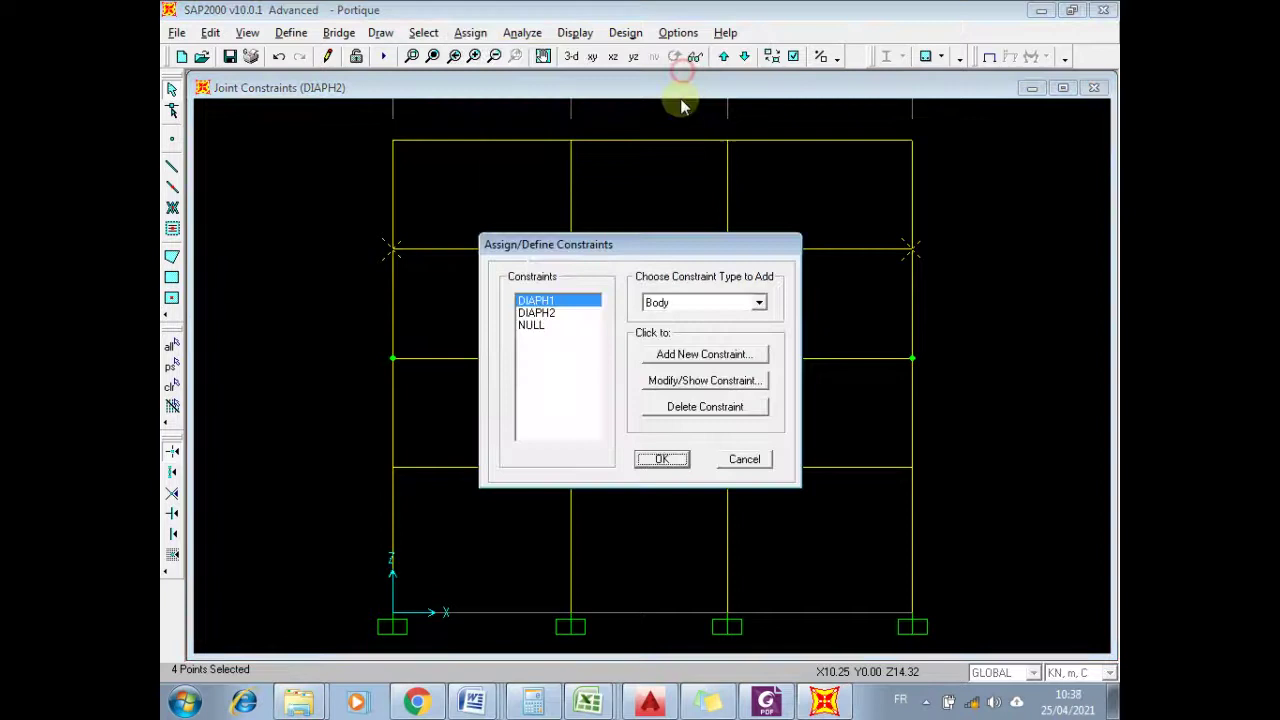
left_click(710, 303)
left_click(686, 332)
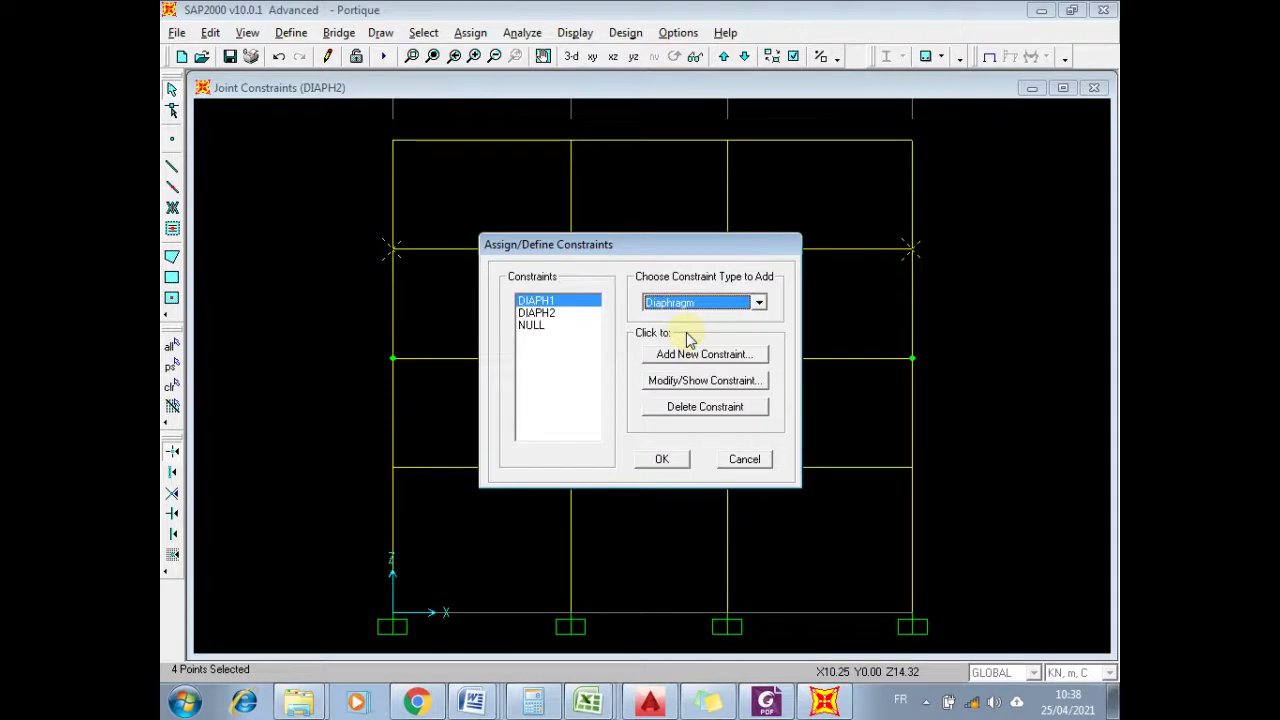
left_click(688, 355)
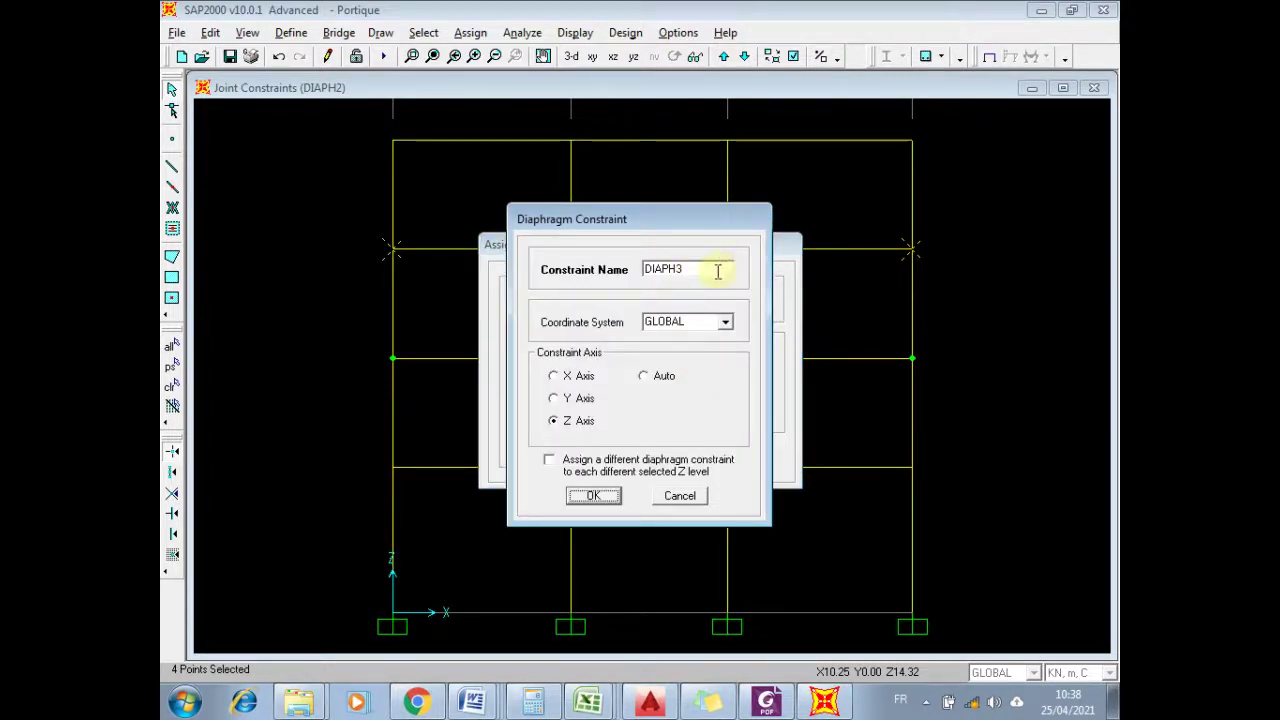
left_click(593, 495)
left_click(669, 456)
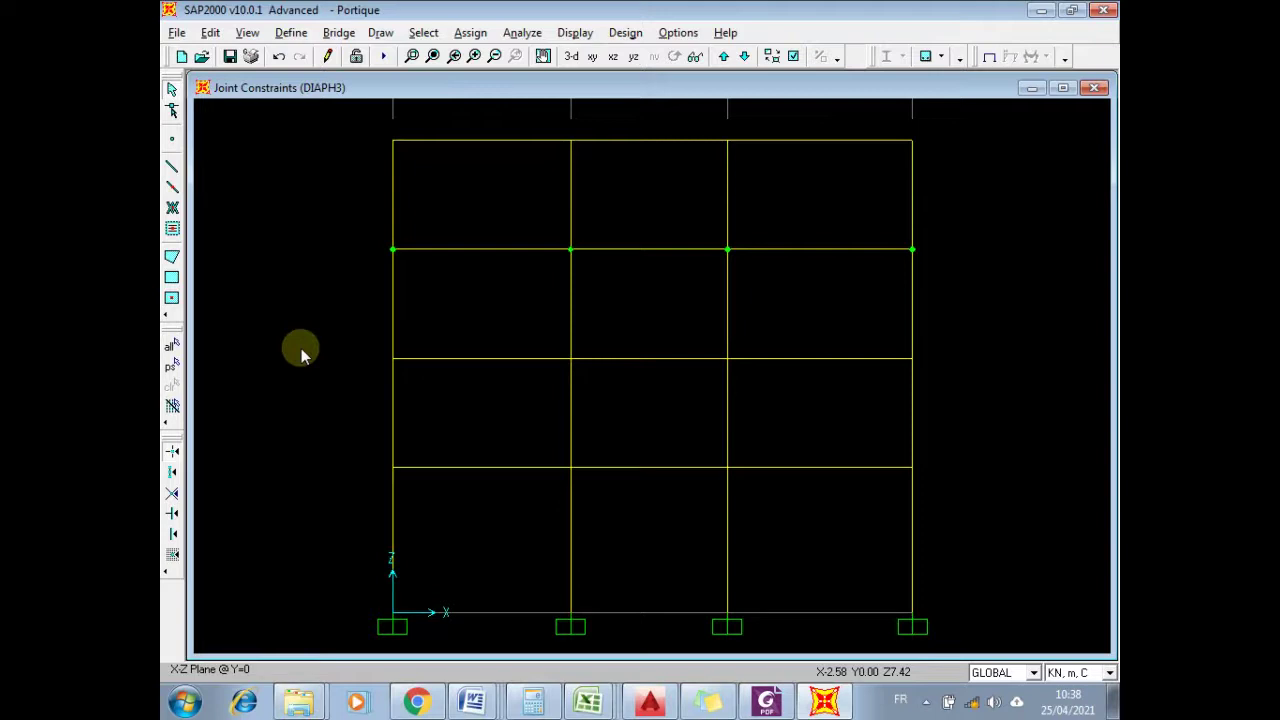
- Assign a new, separate Z-axis diaphragm constraint in the GLOBAL system to the four joints of the top floor level
left_click(396, 147)
left_click(569, 141)
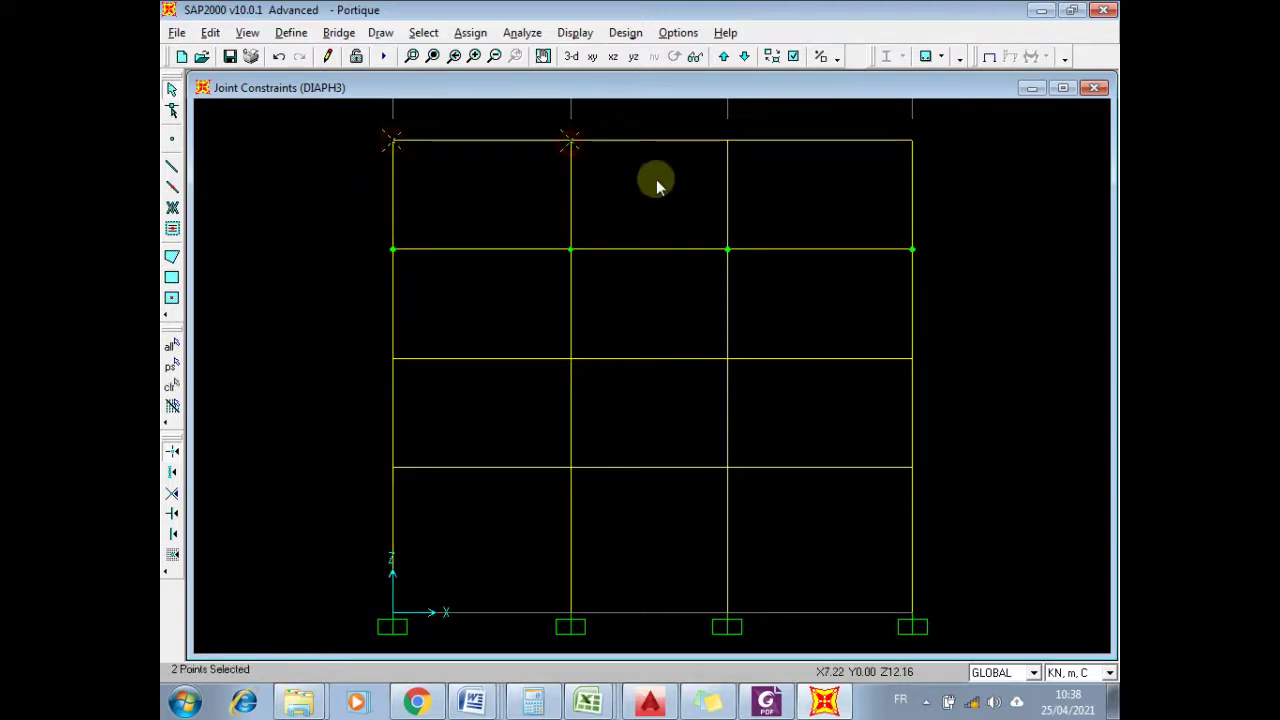
left_click(726, 140)
left_click(910, 141)
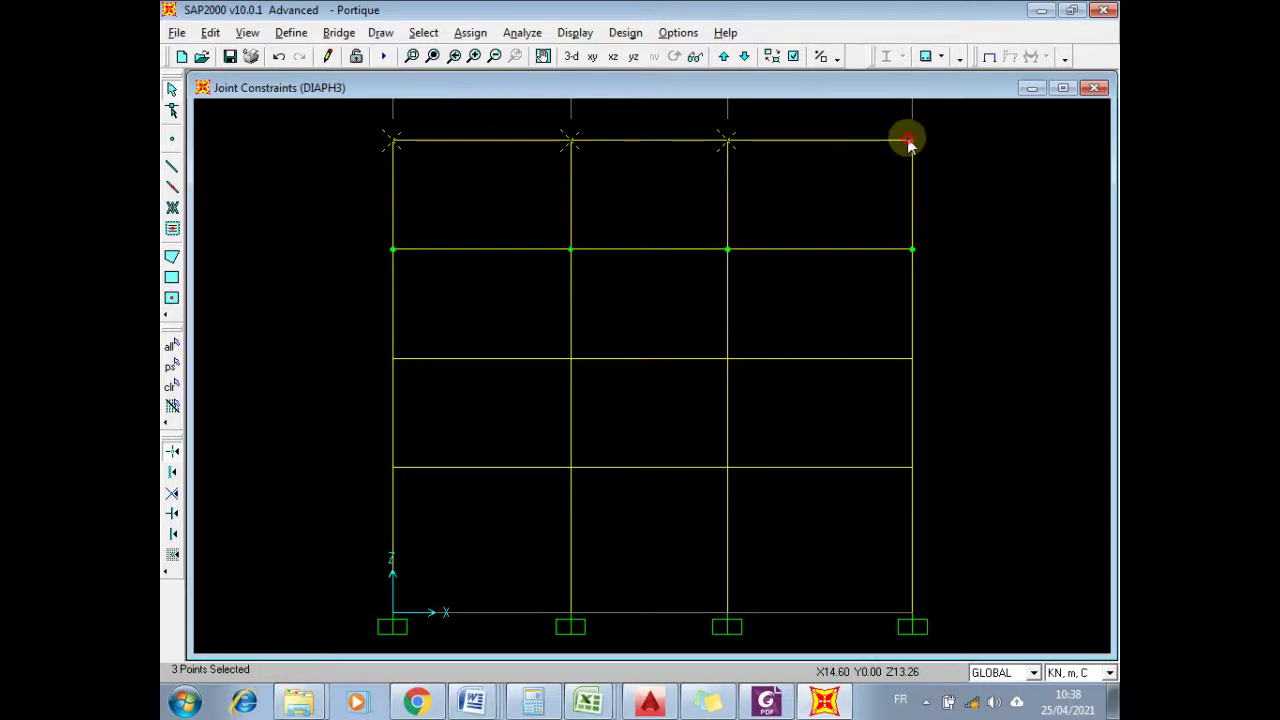
left_click(471, 33)
mouse_move(490, 56)
left_click(714, 74)
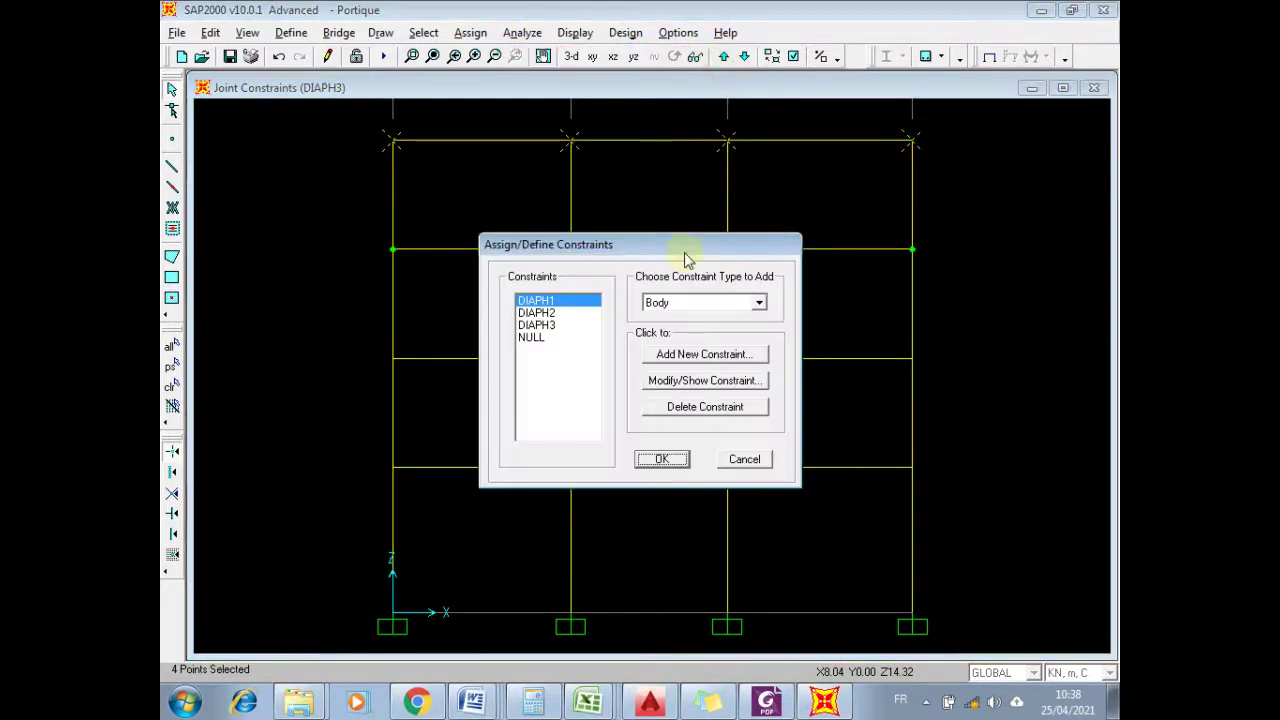
left_click(681, 301)
left_click(677, 326)
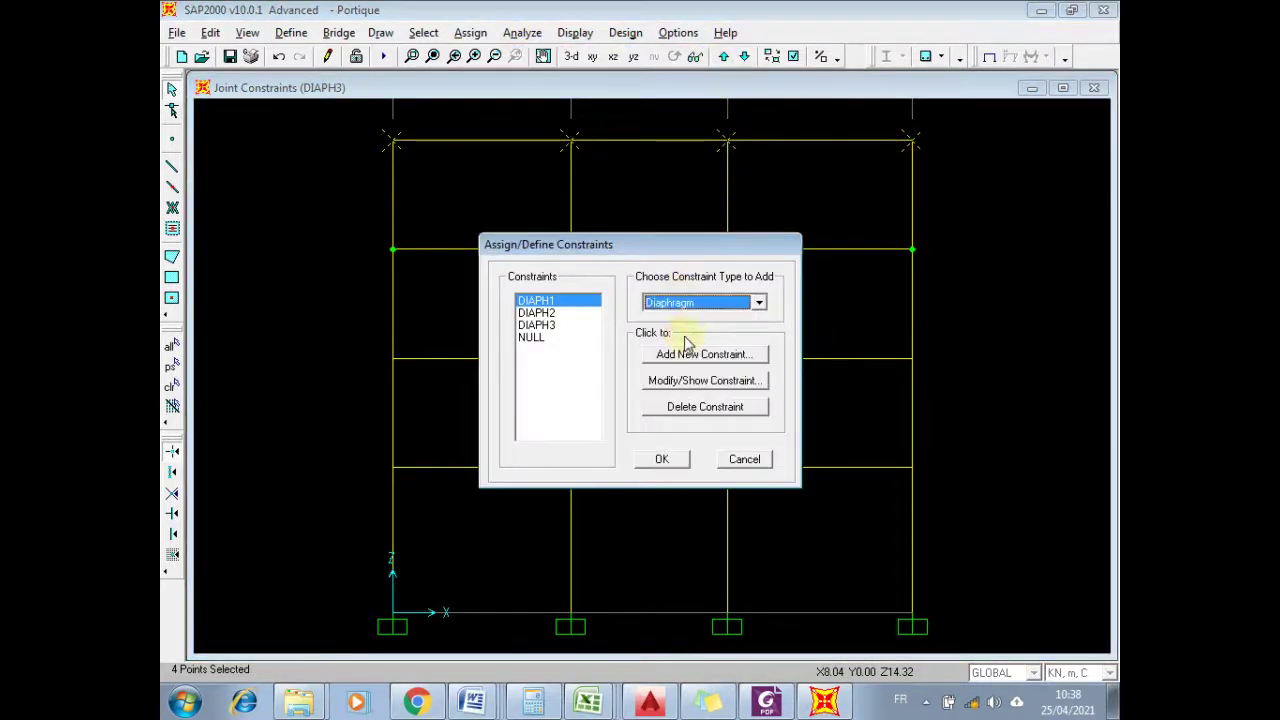
left_click(714, 362)
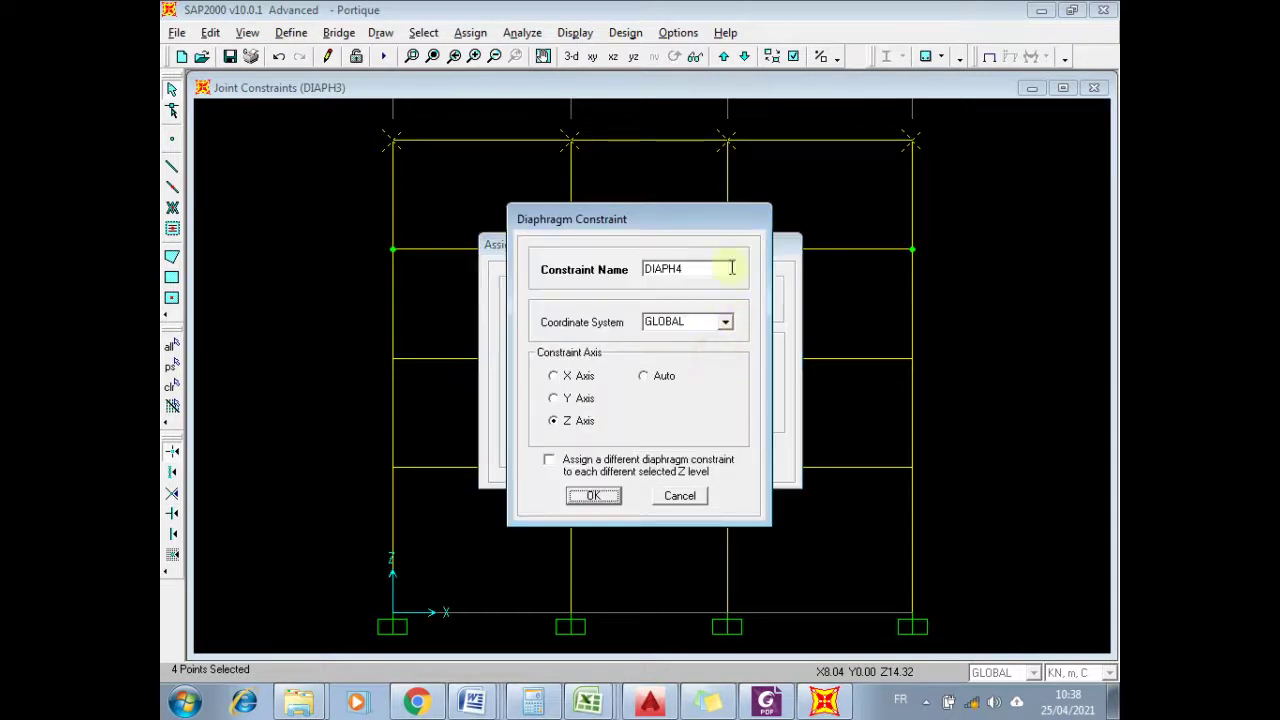
left_click(606, 490)
left_click(661, 459)
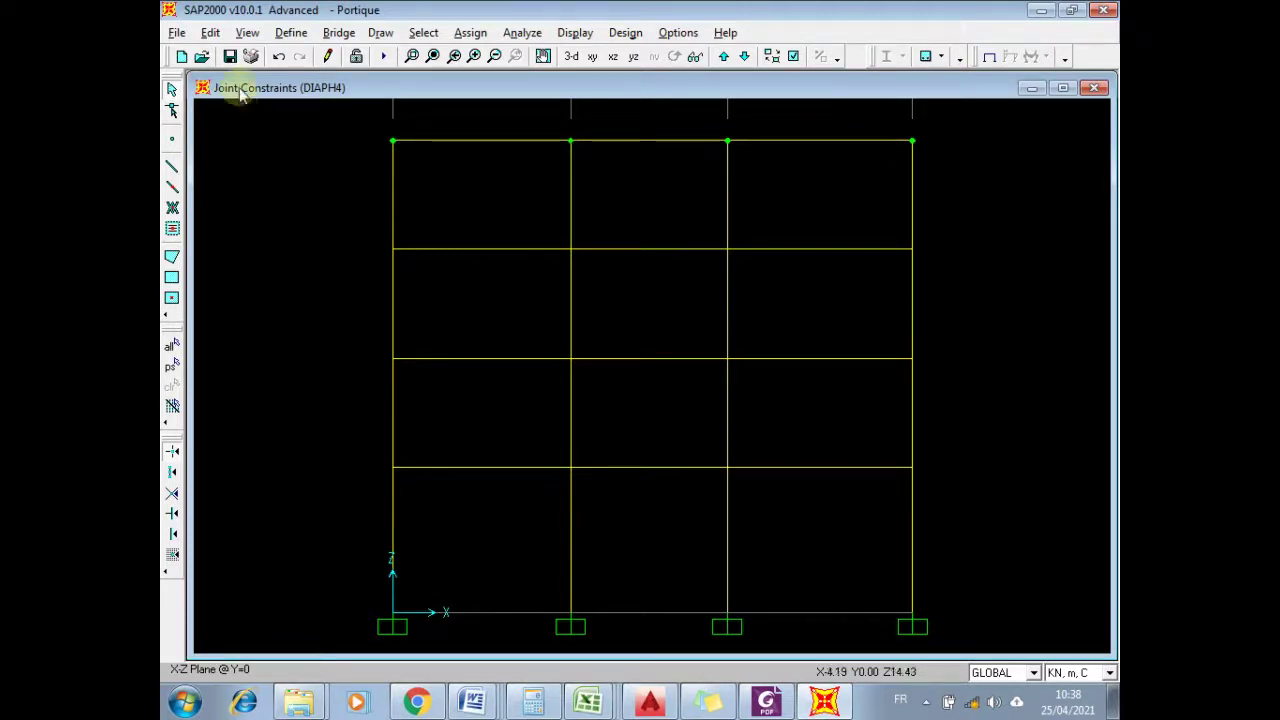
- Save the model and run the analysis for the DEAD, MODAL, P and E cases
left_click(229, 56)
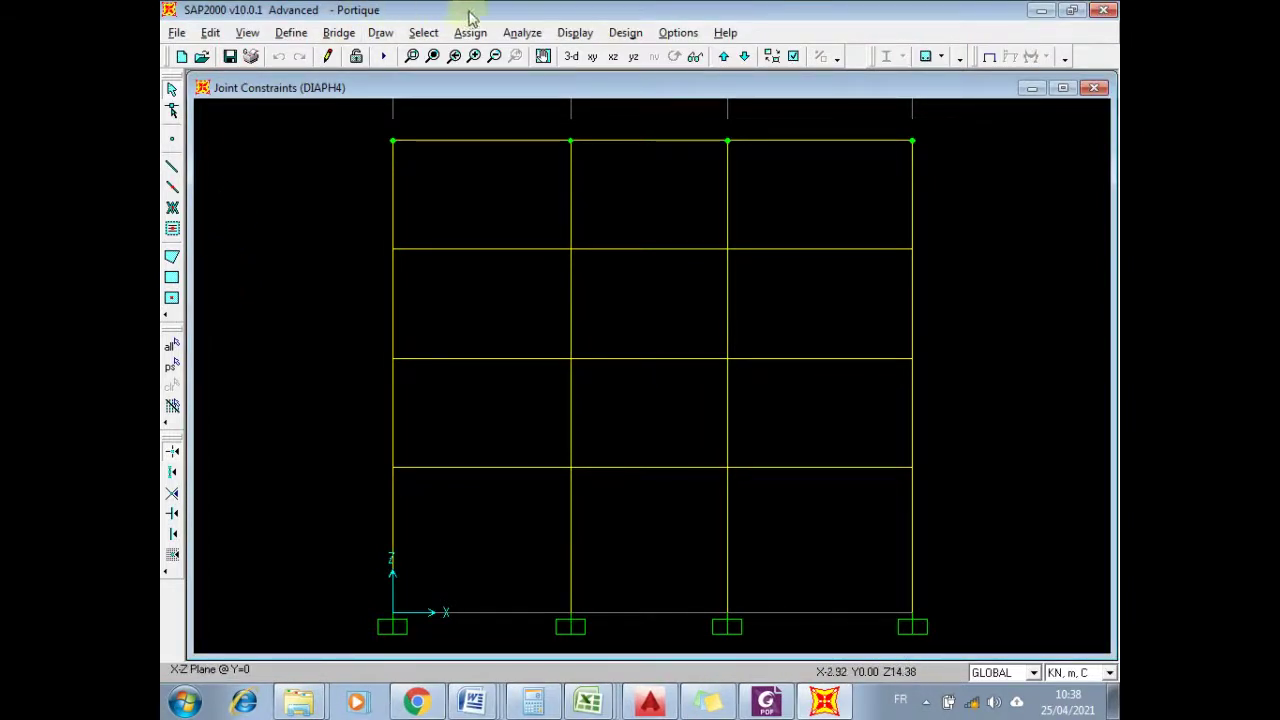
left_click(522, 32)
left_click(528, 94)
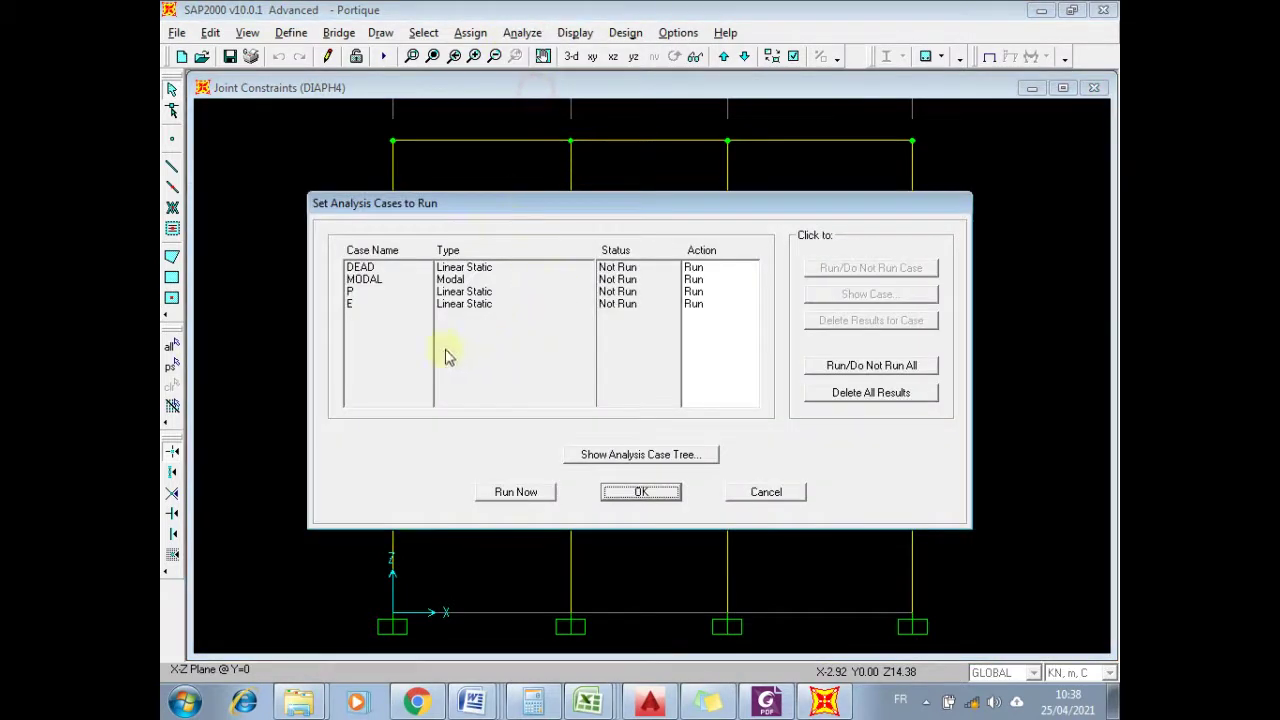
left_click(530, 493)
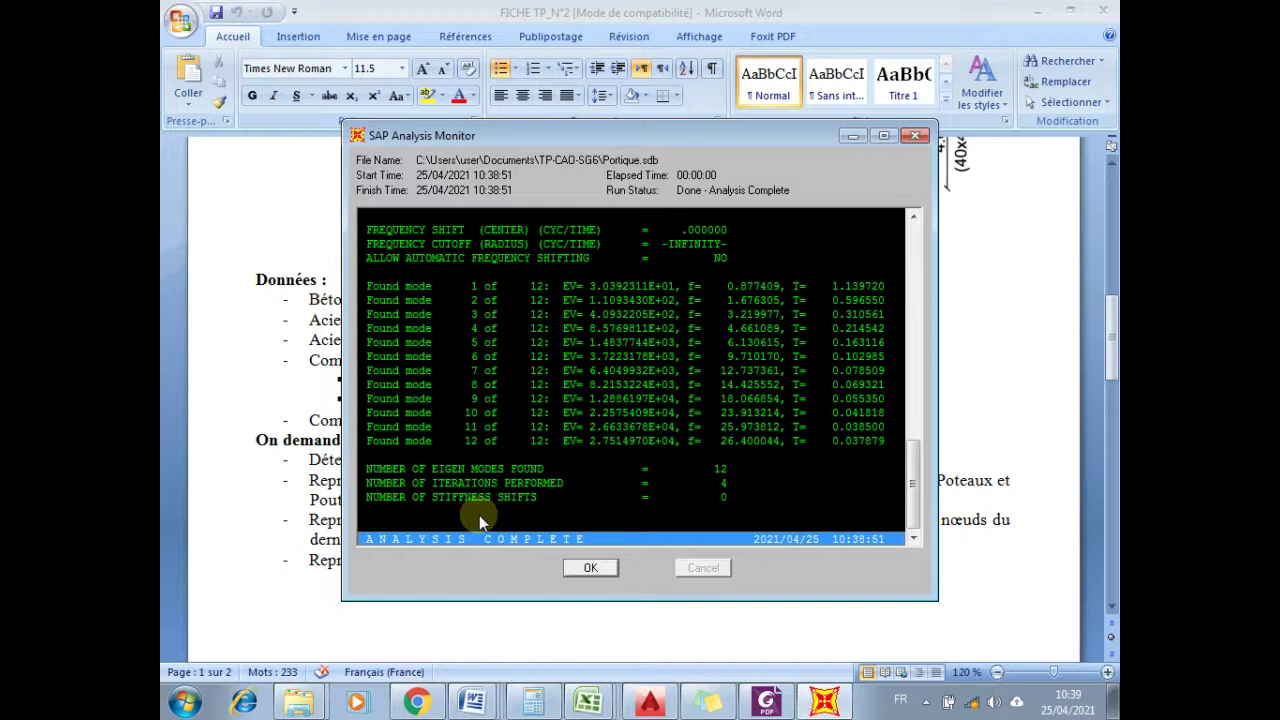
left_click(591, 569)
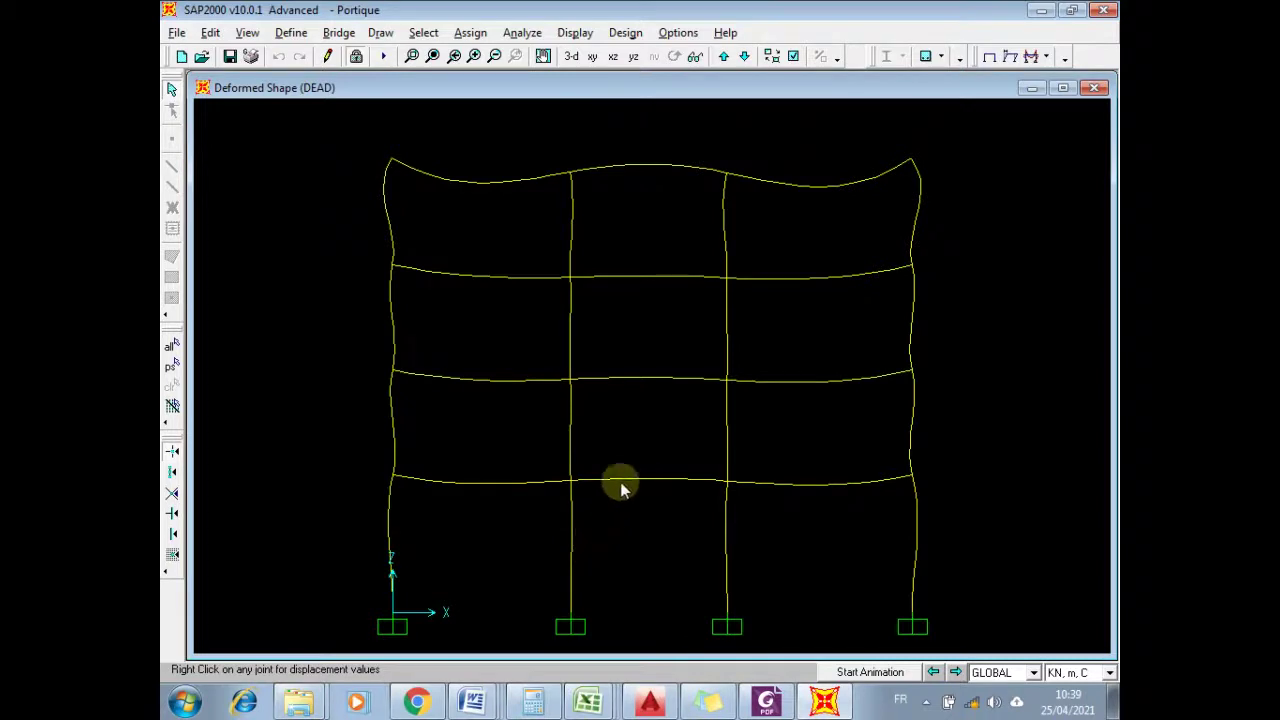
- Display the filled axial force diagram of the frame for the ELU combination with automatic scaling
left_click(575, 33)
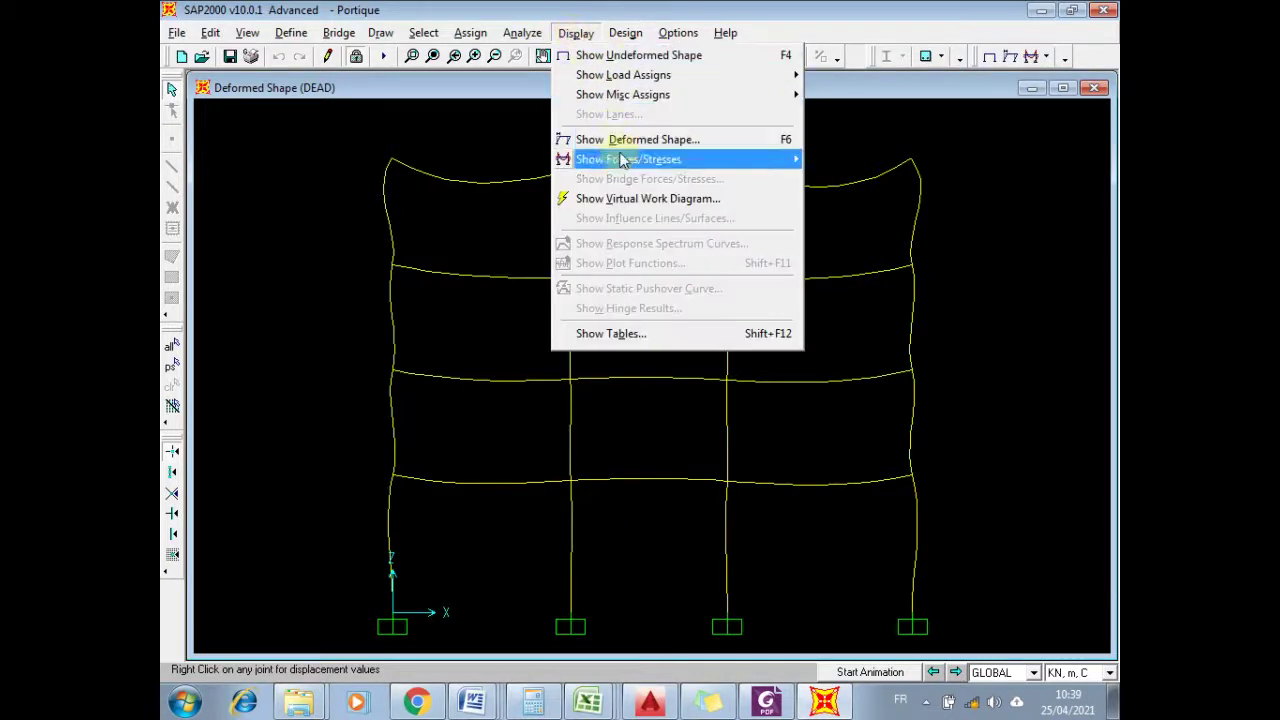
mouse_move(622, 160)
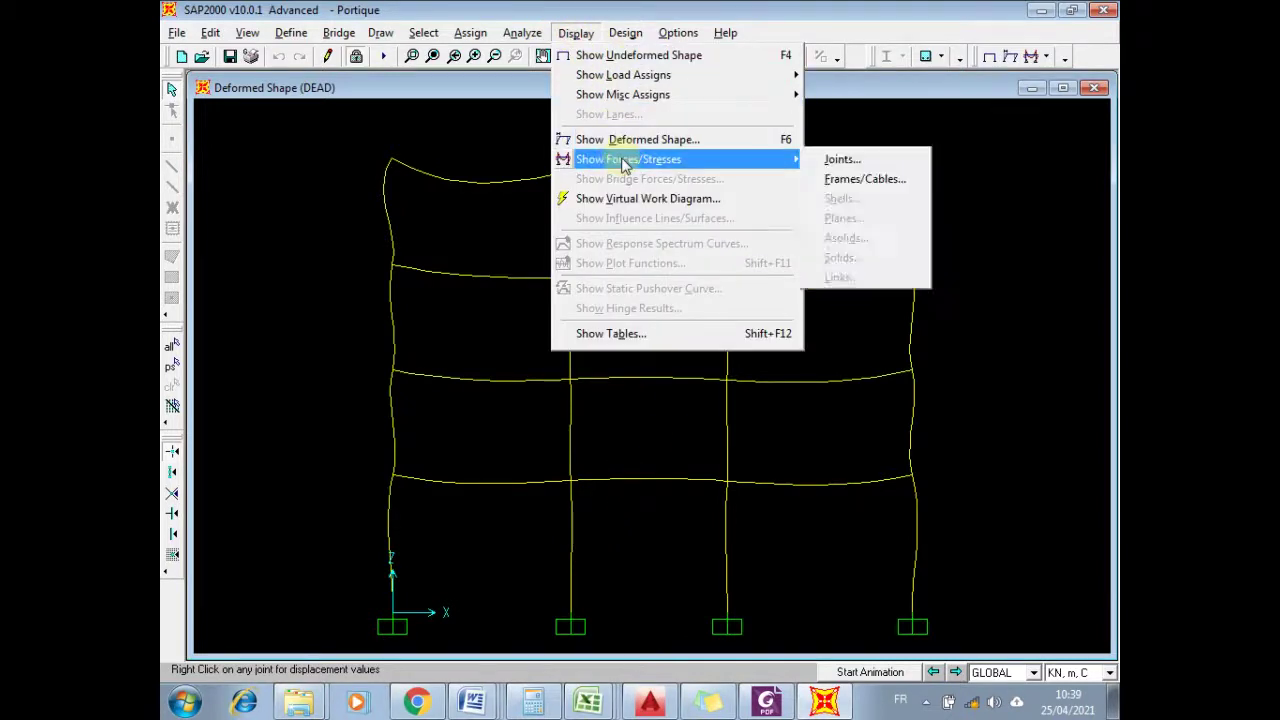
left_click(853, 180)
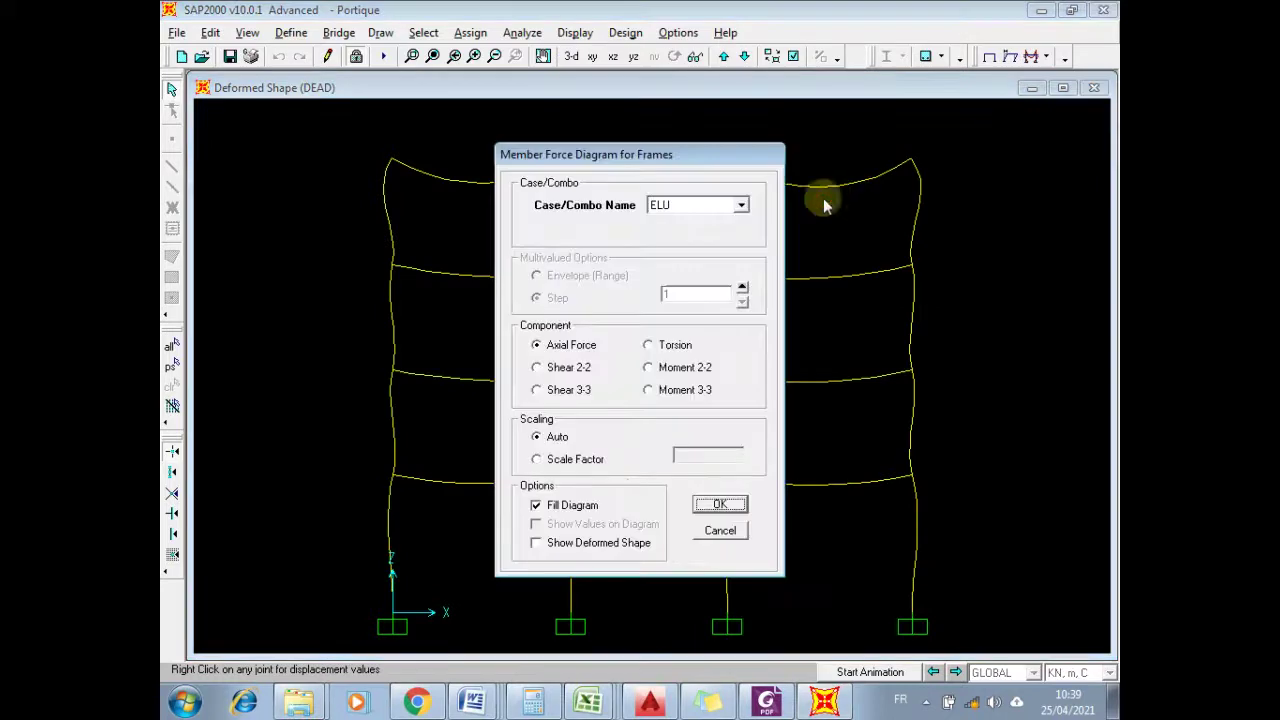
left_click(720, 504)
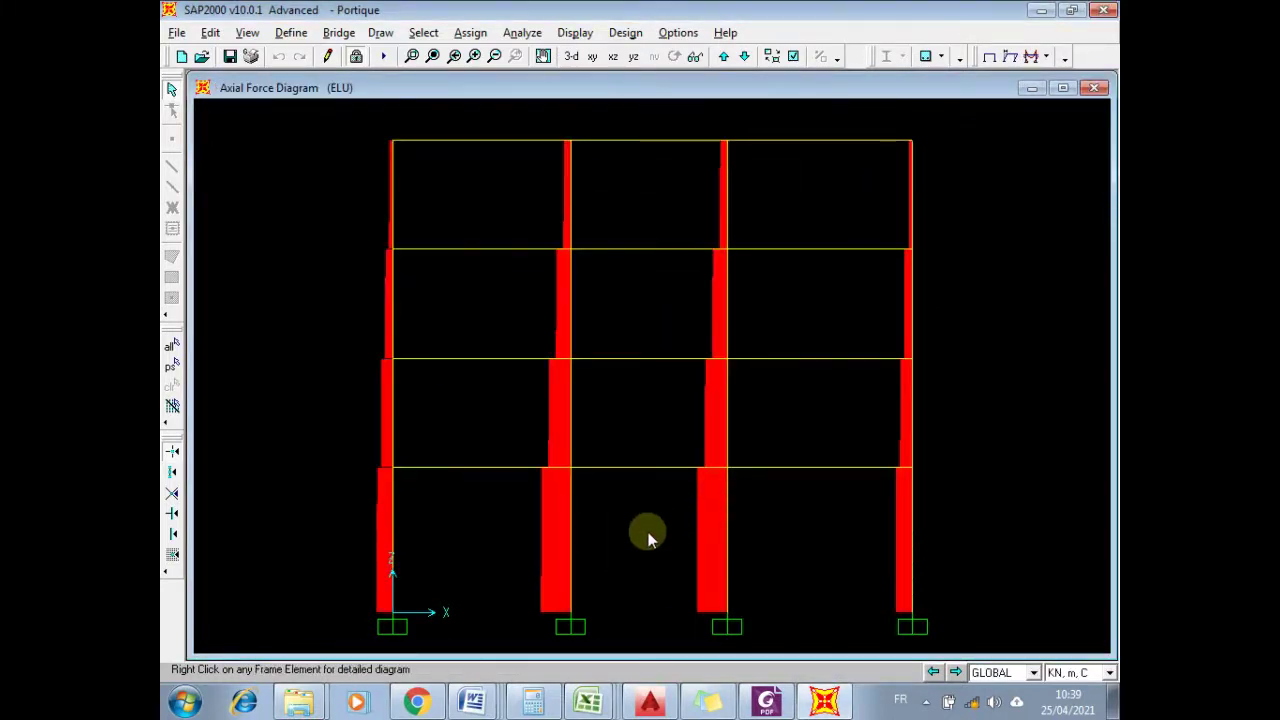
- Inspect the ELU axial force of the lowest-level middle-bay beam and check the assignment in the Word document FICHE TP_N°2
right_click(632, 469)
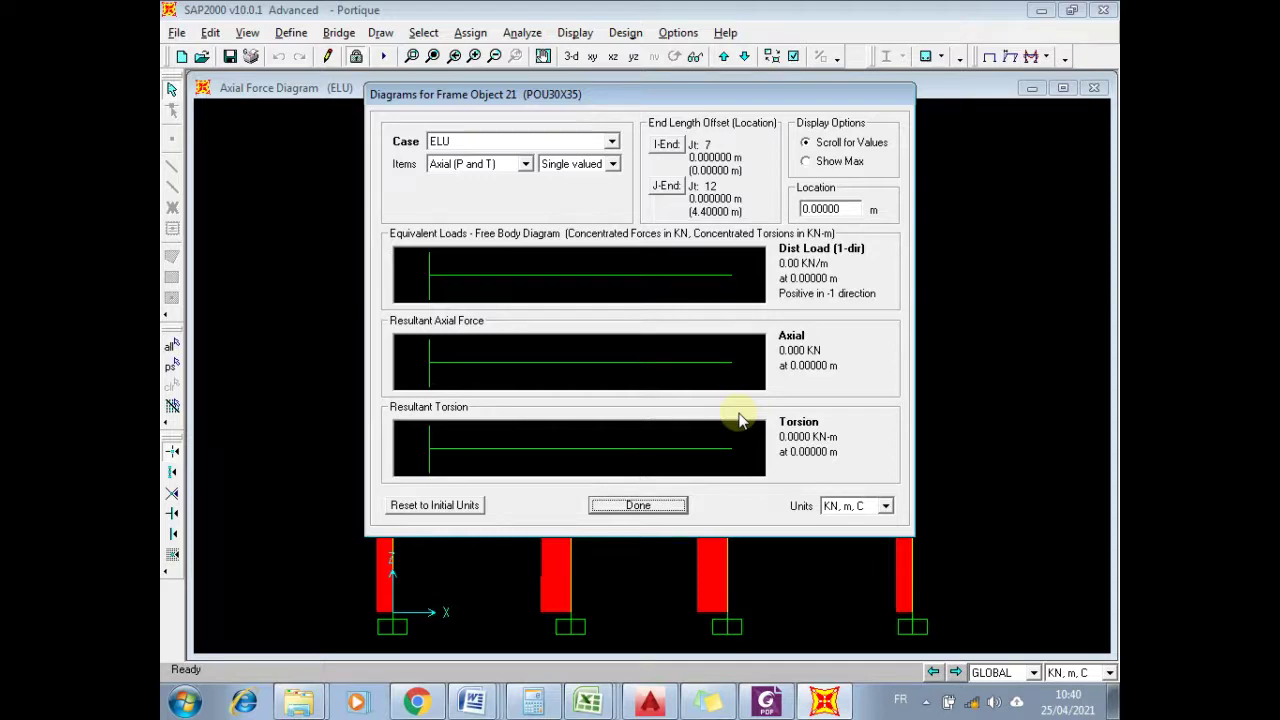
left_click(476, 698)
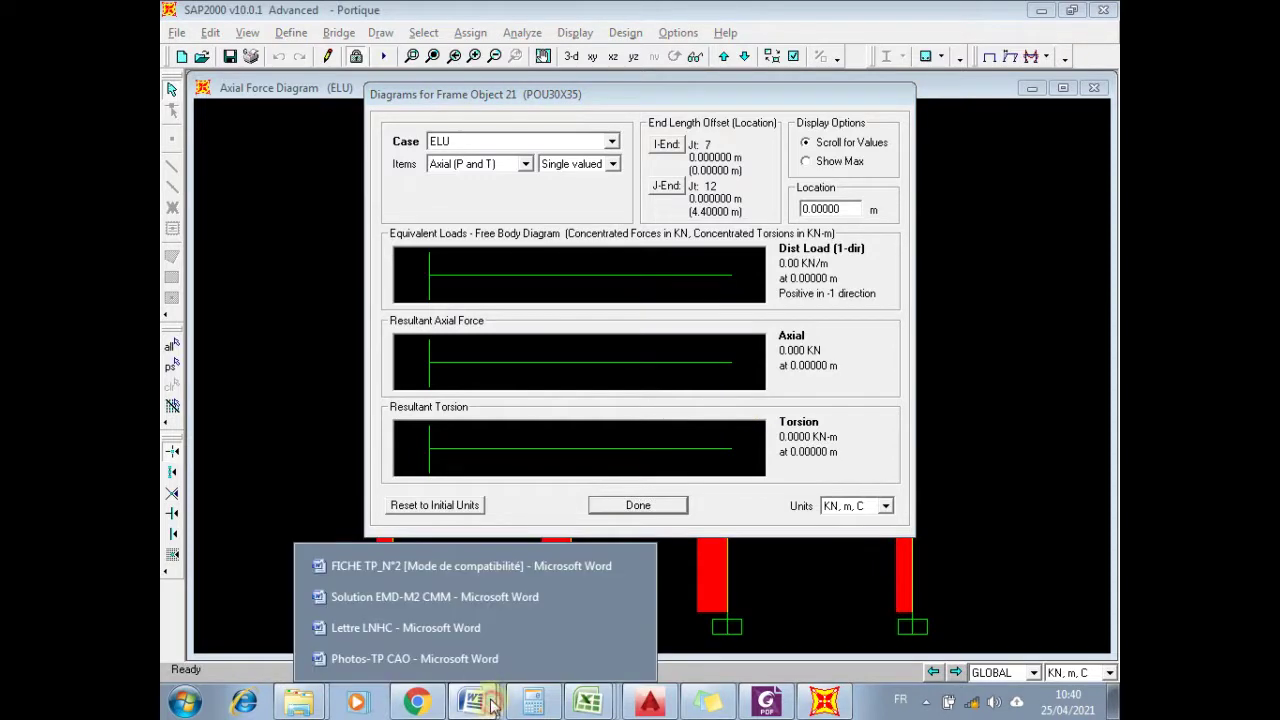
left_click(424, 568)
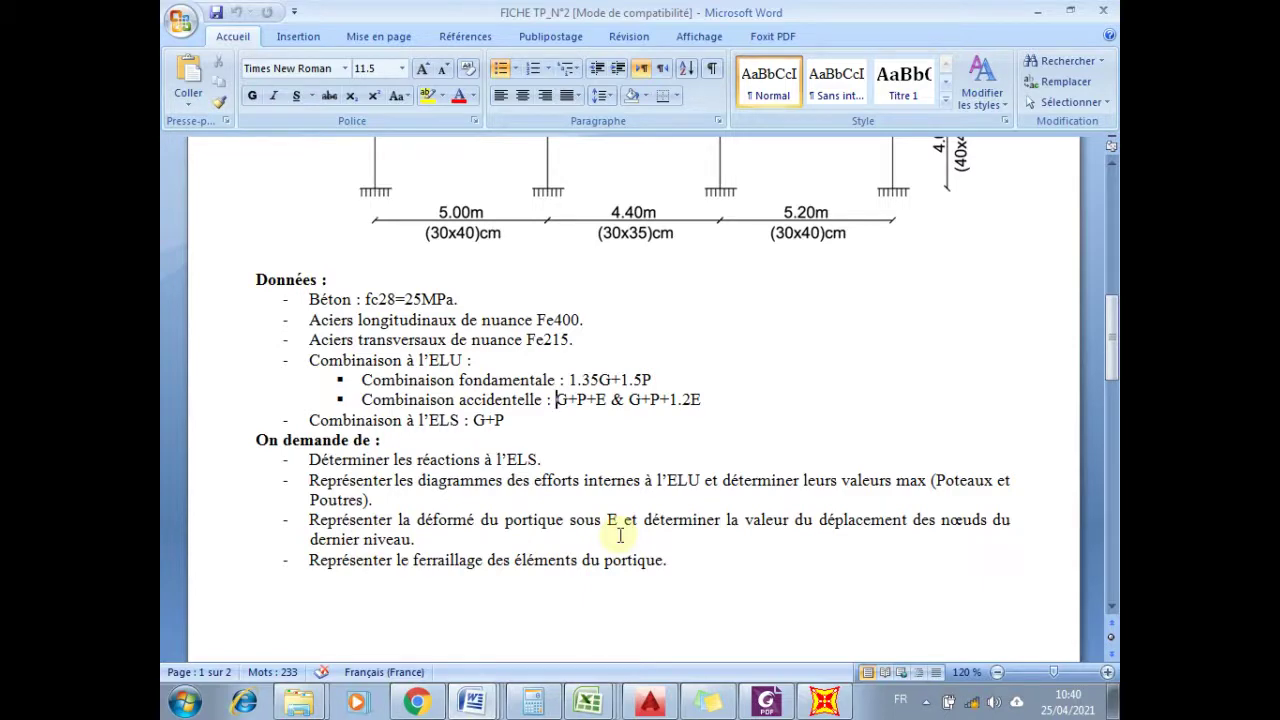
left_click(824, 701)
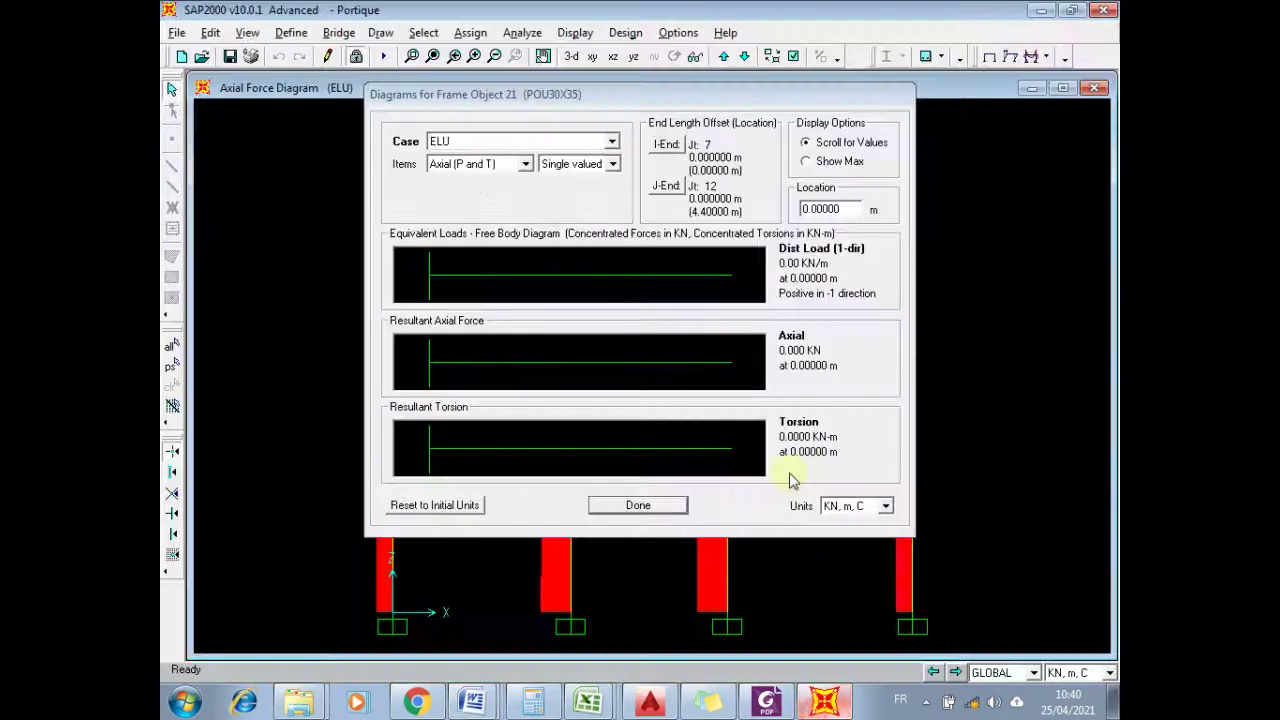
left_click(640, 505)
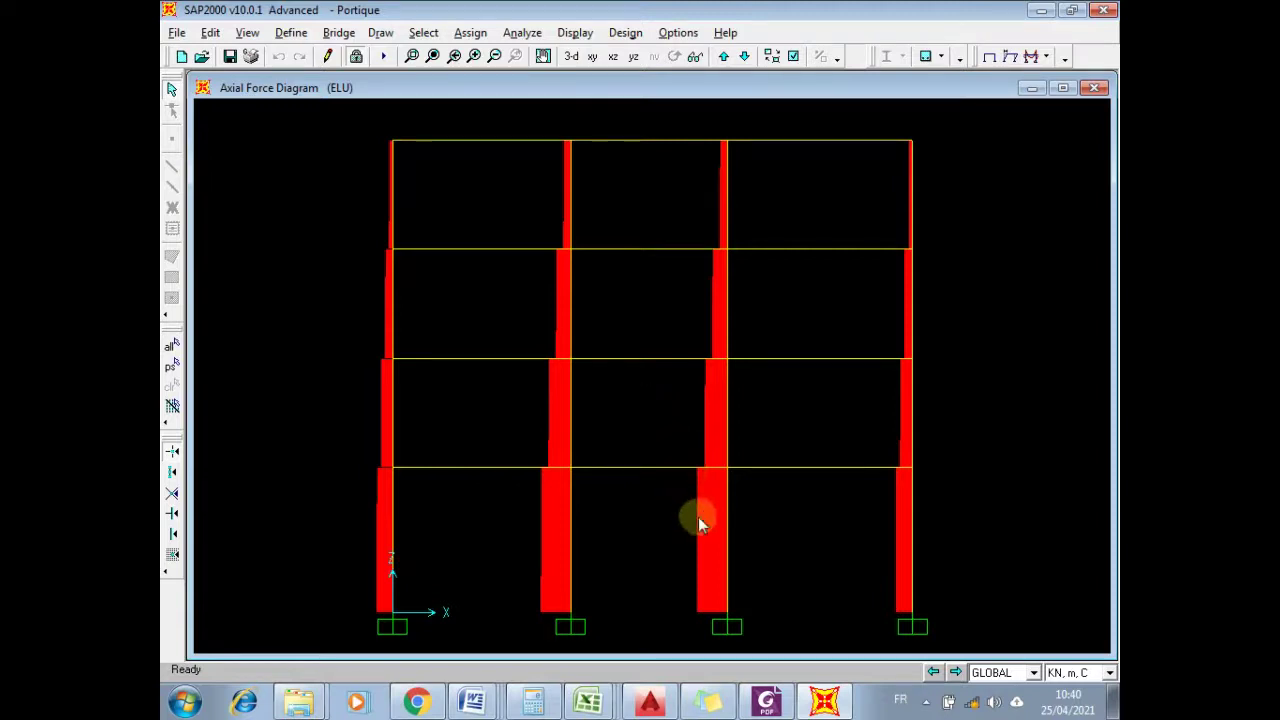
- Switch to the Excel workbook Classeur1 and examine the joint numbers in the ELS joint reactions table
mouse_move(588, 700)
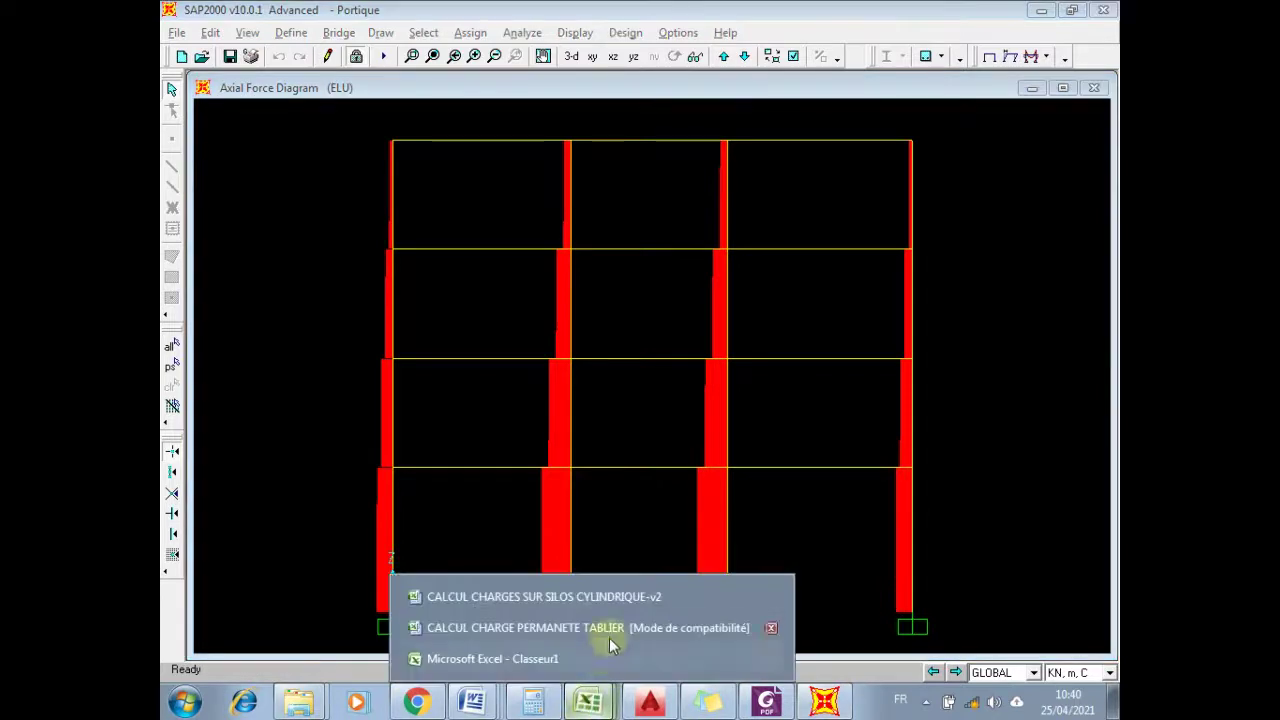
left_click(566, 666)
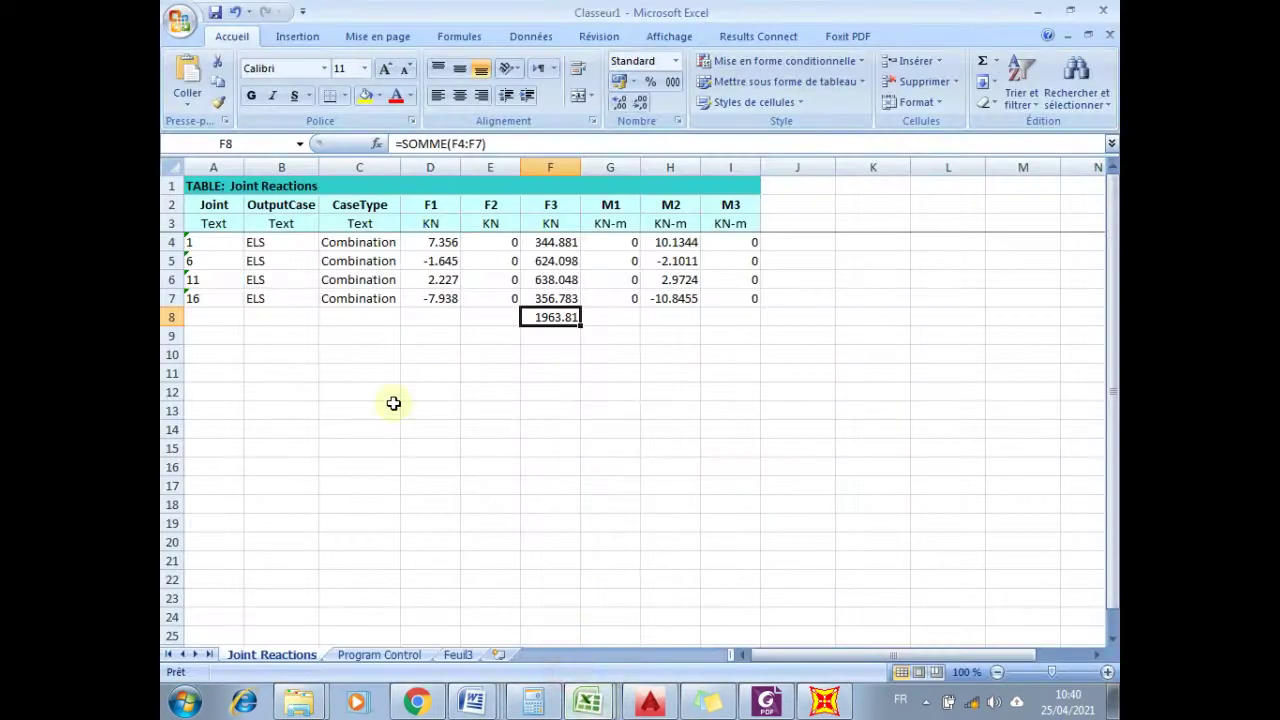
left_click(217, 242)
left_click(209, 262)
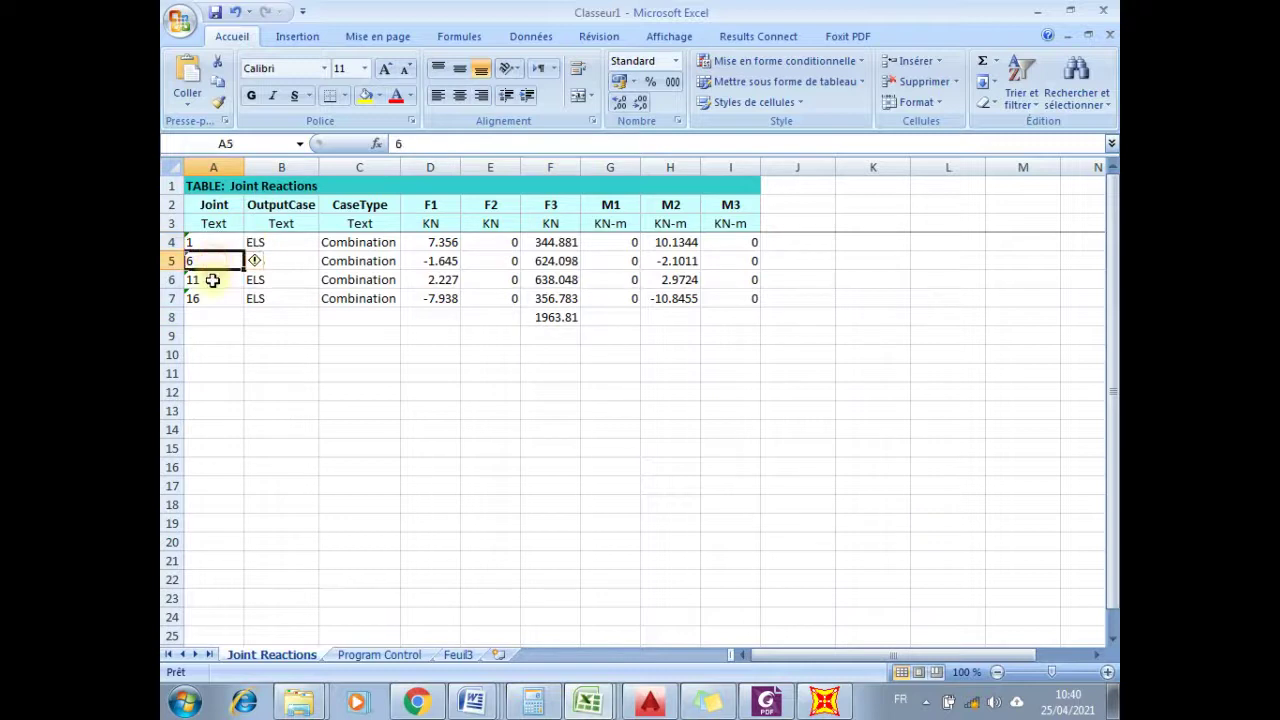
left_click(210, 283)
left_click(210, 298)
left_click(247, 389)
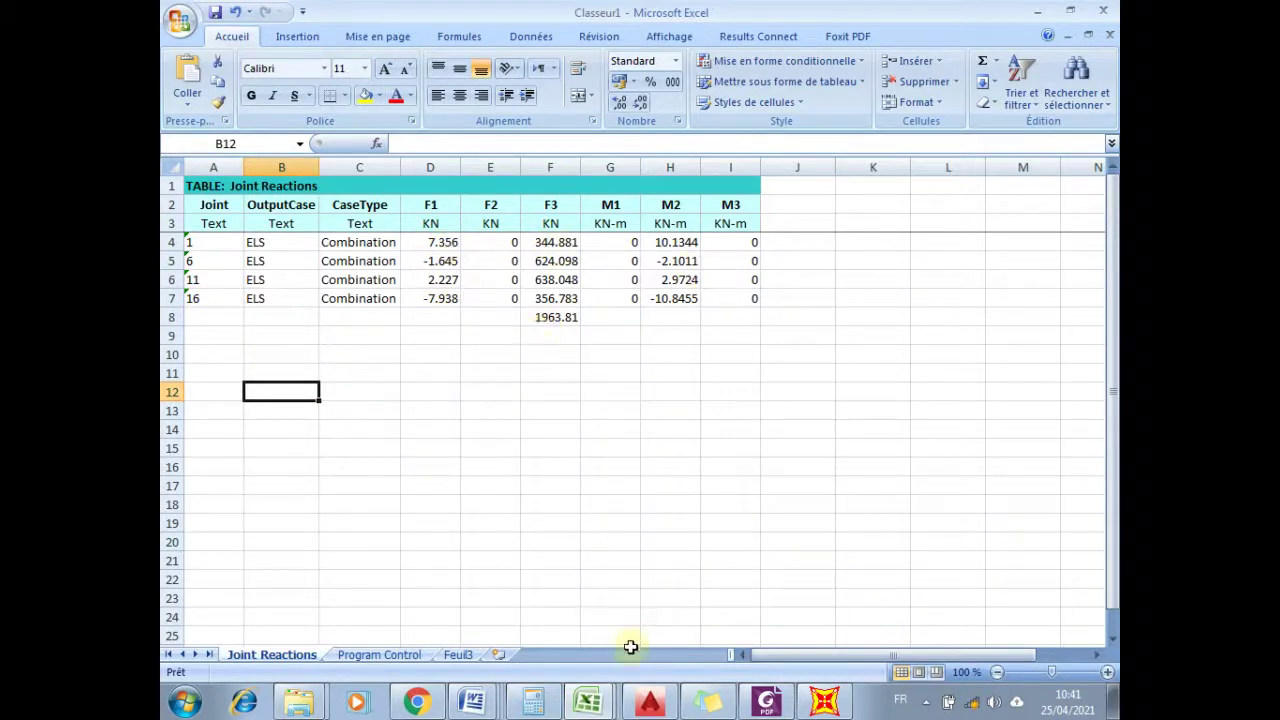
- Switch back to SAP2000 and turn on the joint labels in the axial force diagram view
left_click(824, 700)
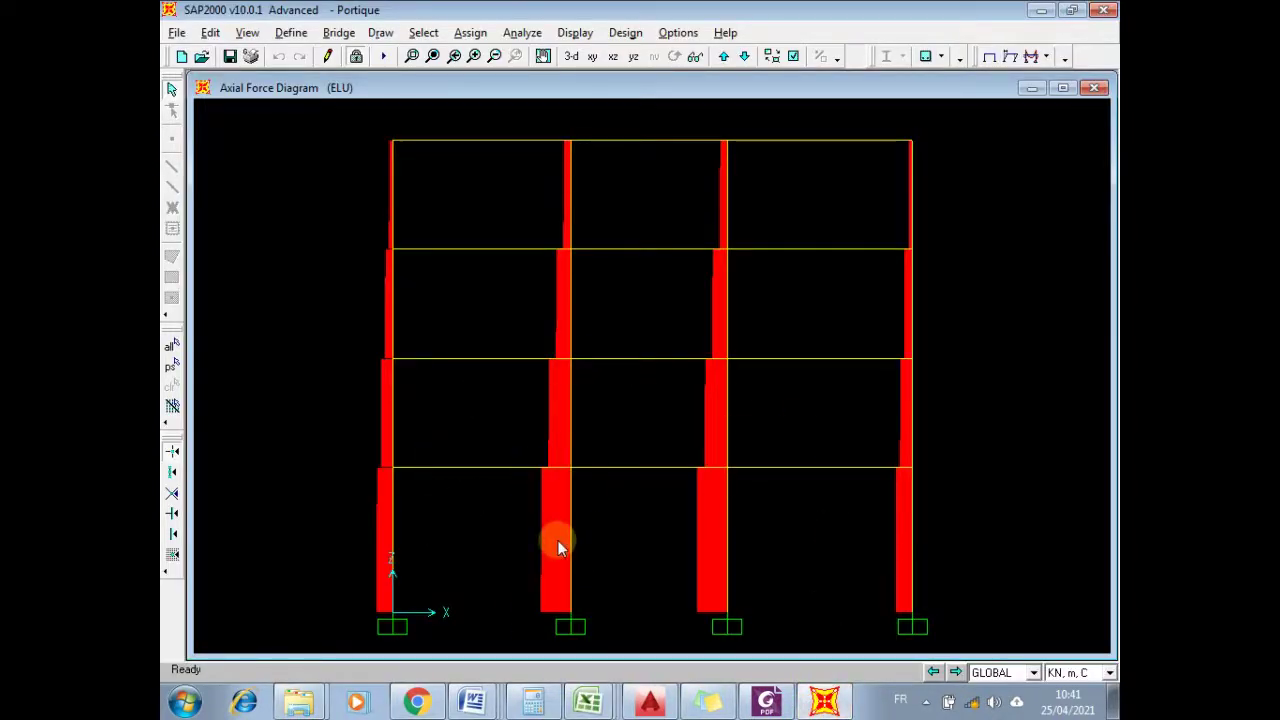
left_click(793, 57)
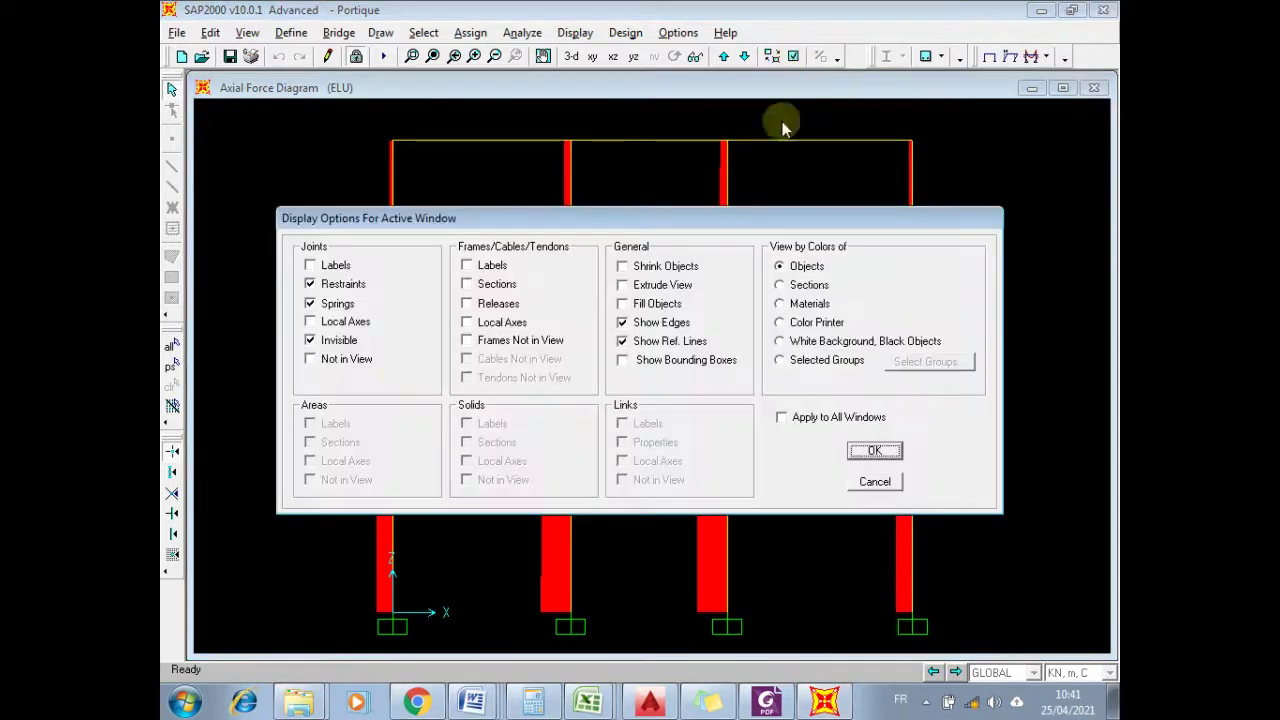
left_click(310, 266)
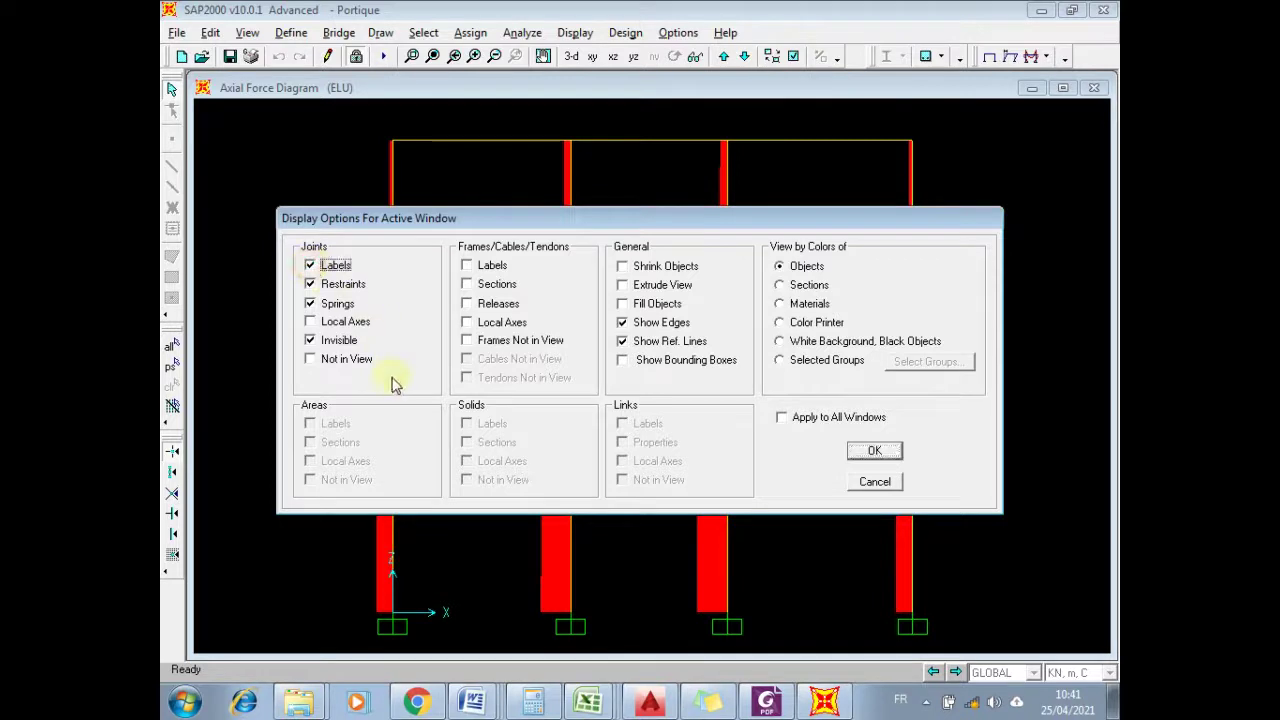
left_click(895, 450)
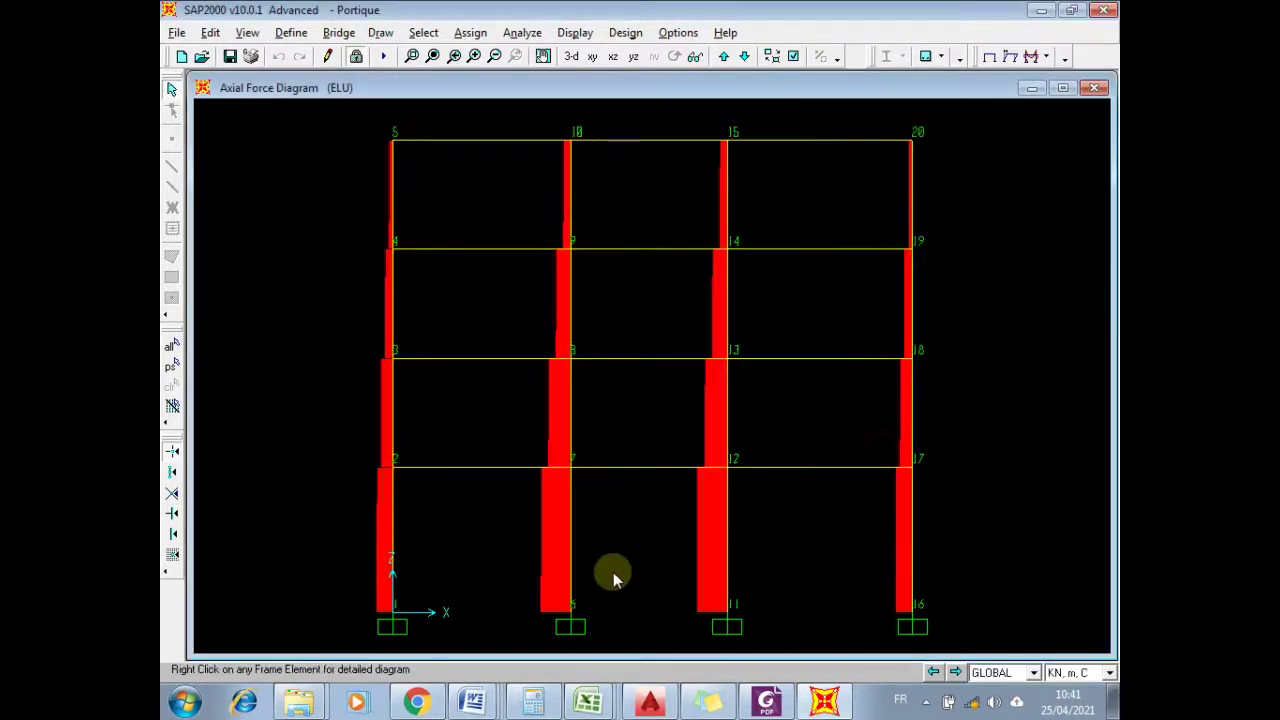
mouse_move(565, 604)
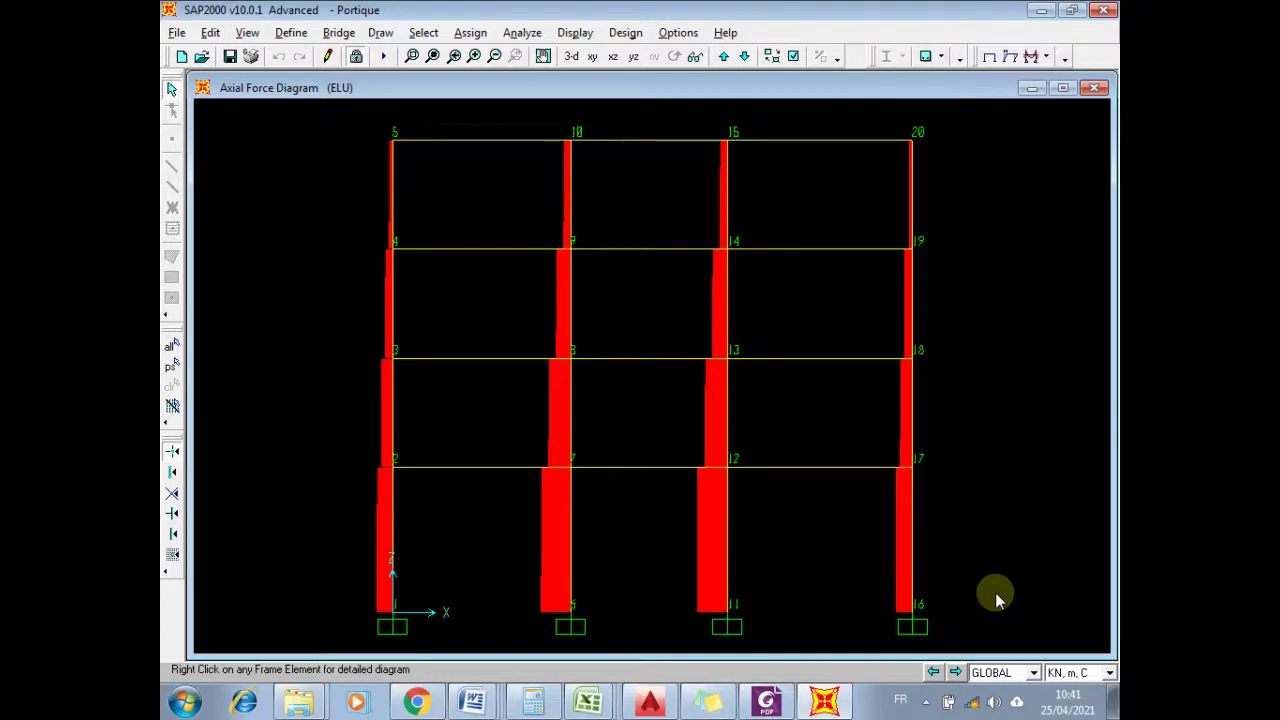
- Turn off the joint labels in the axial force diagram view
left_click(793, 56)
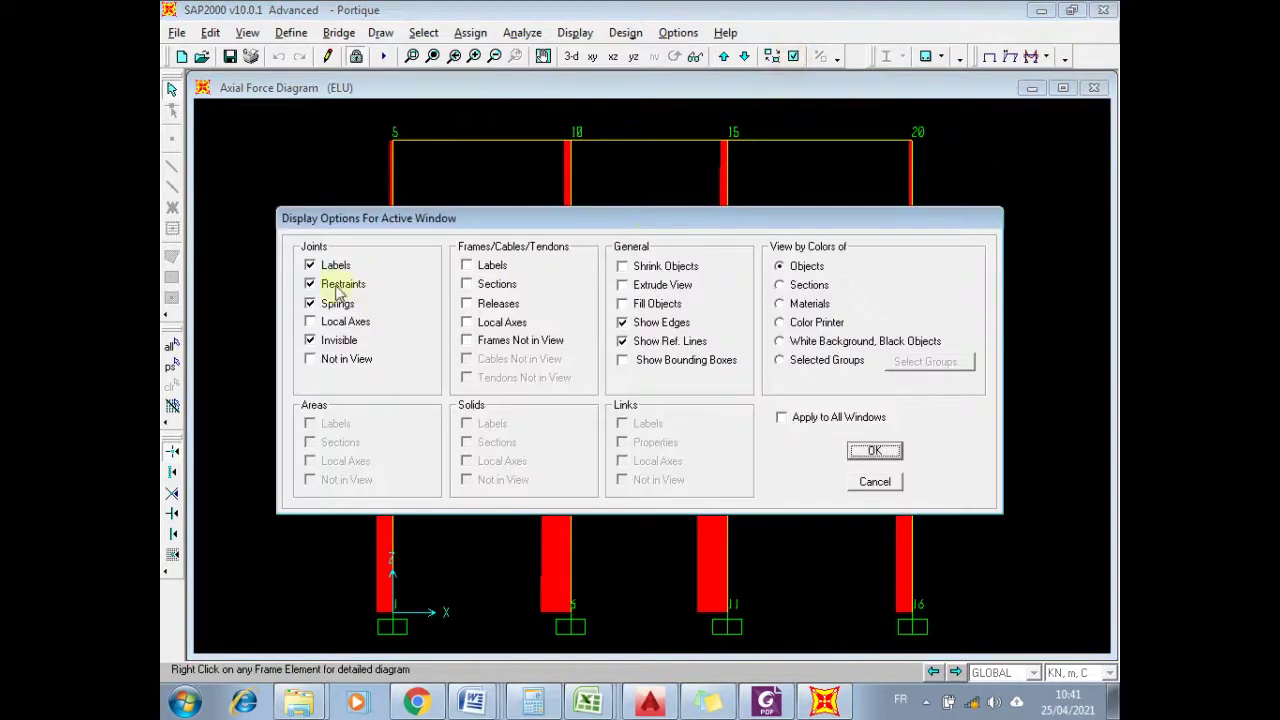
left_click(311, 265)
left_click(856, 450)
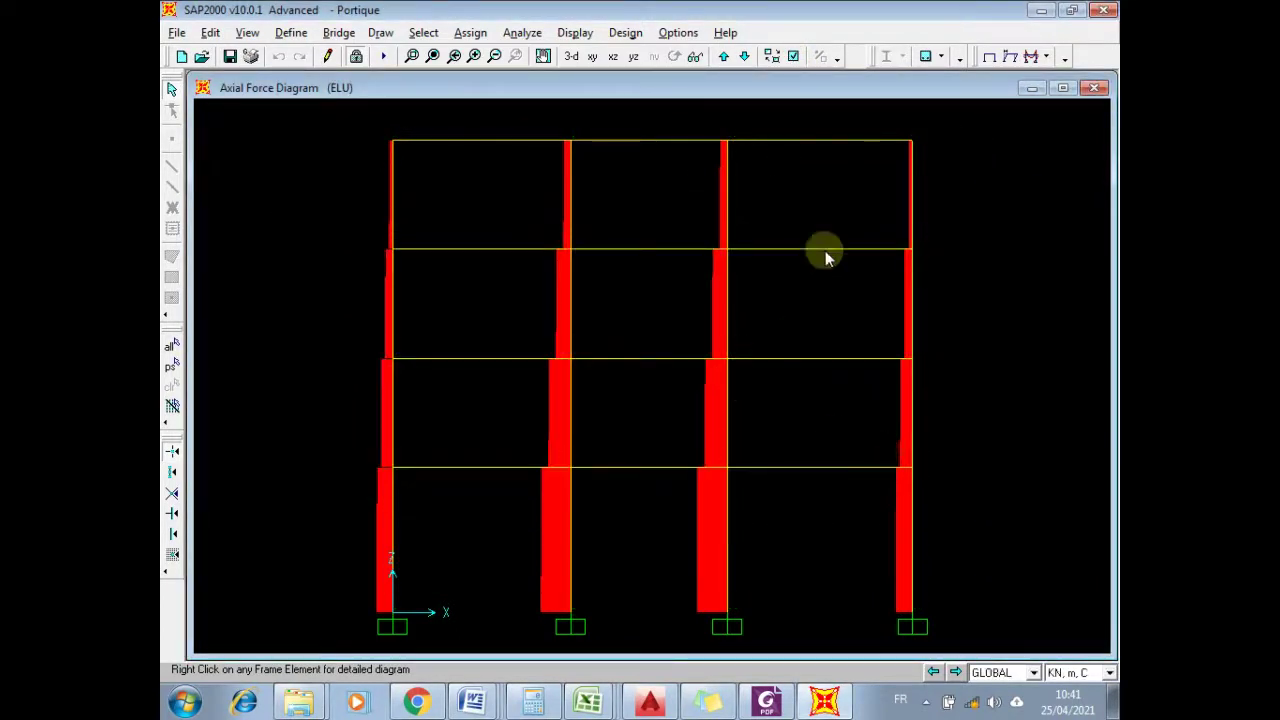
- Open the results tables selection, deselect Joint Output, and choose only the Element Forces - Frames table under Frame Output
left_click(578, 34)
left_click(577, 34)
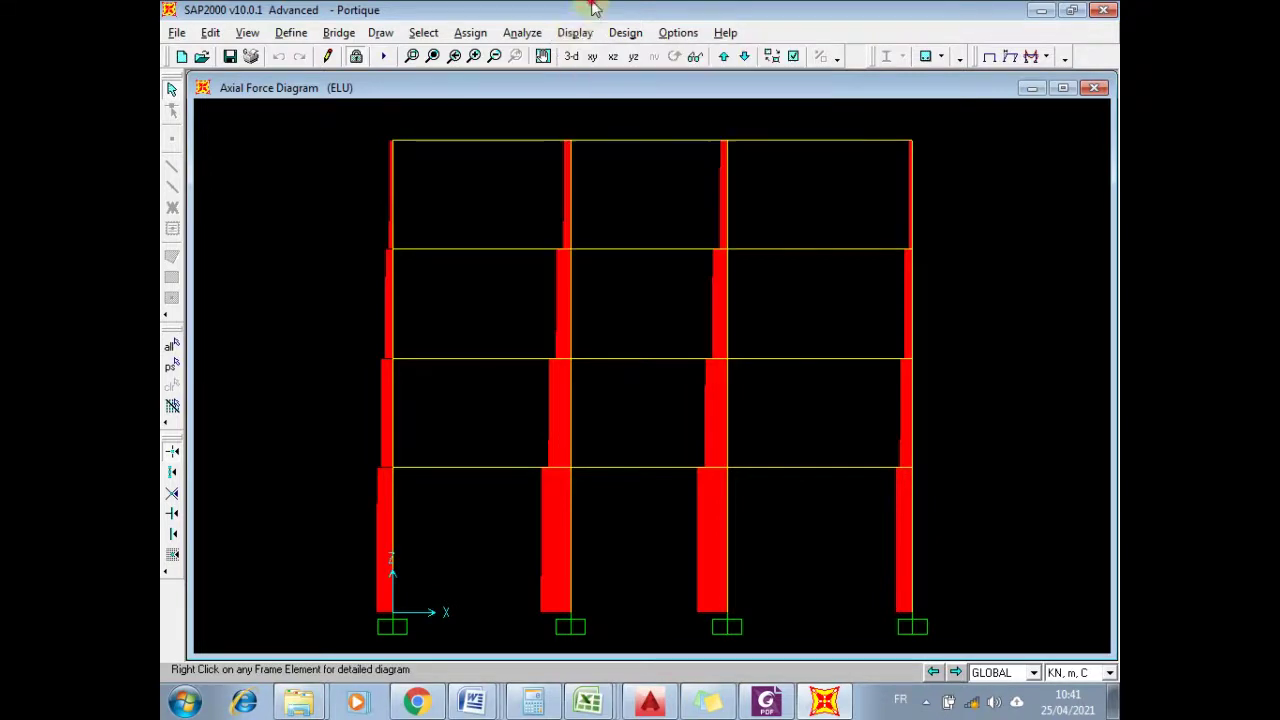
left_click(574, 34)
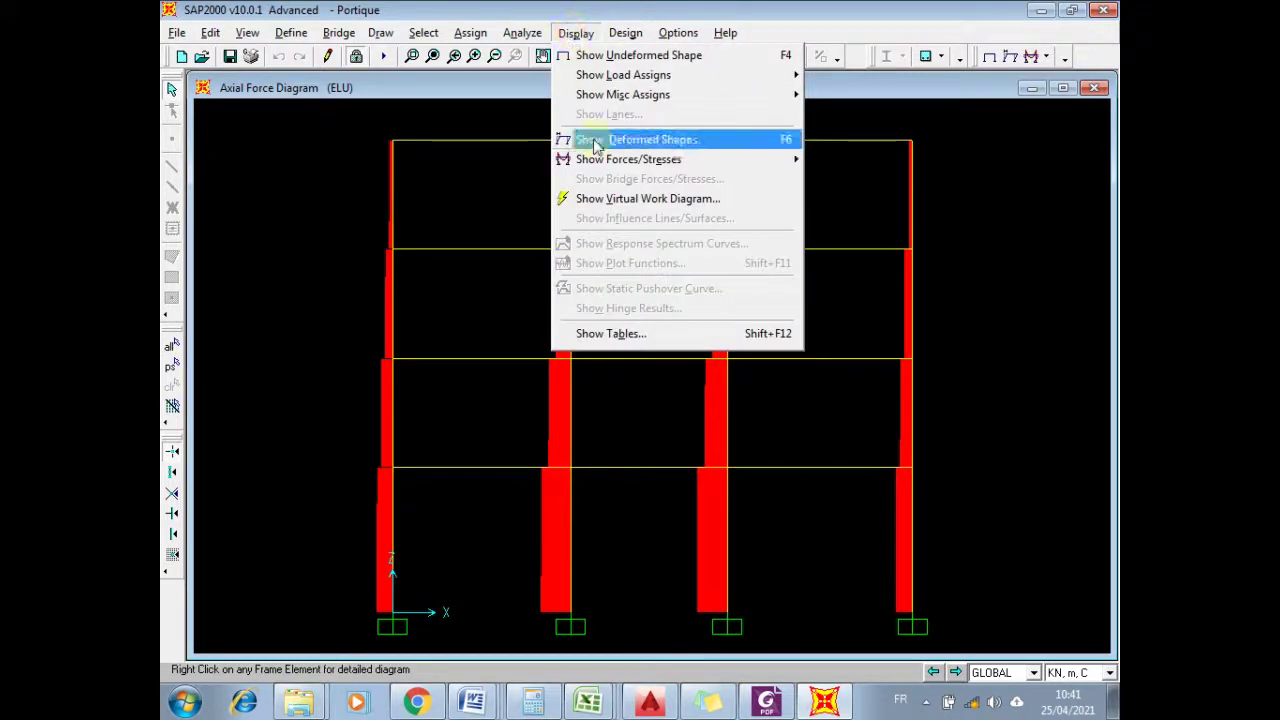
left_click(611, 333)
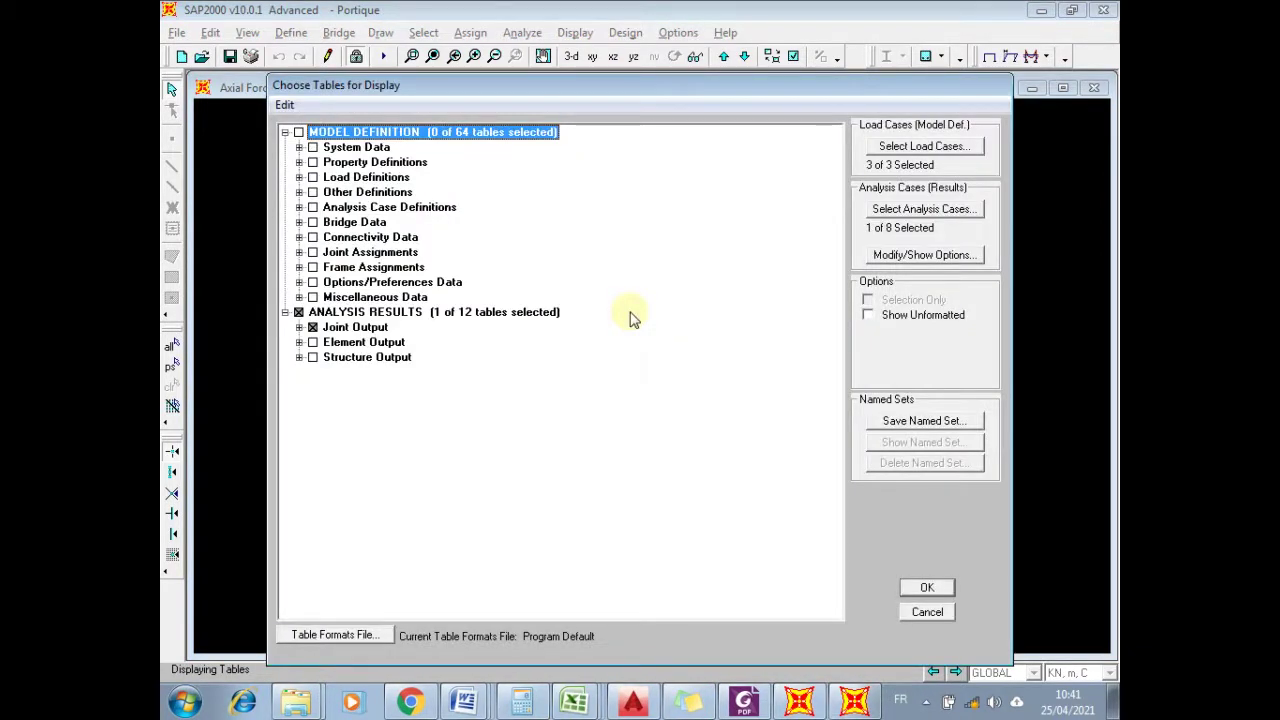
left_click(313, 328)
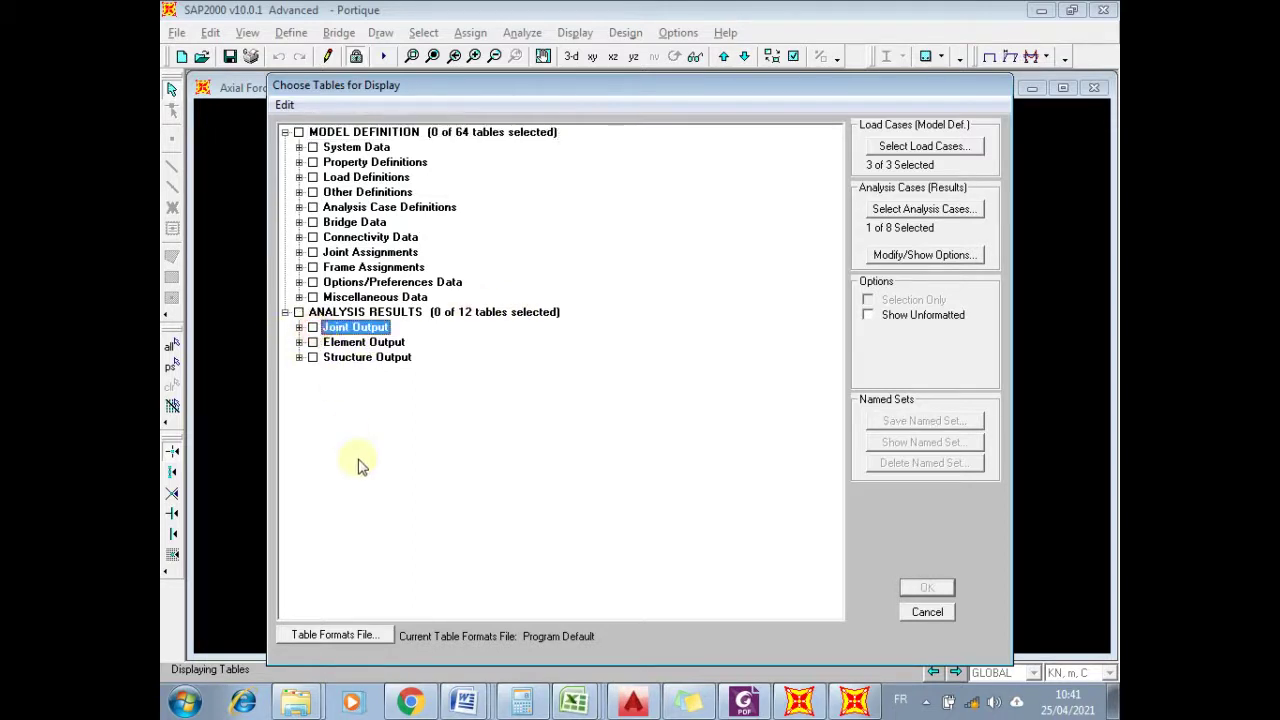
left_click(299, 342)
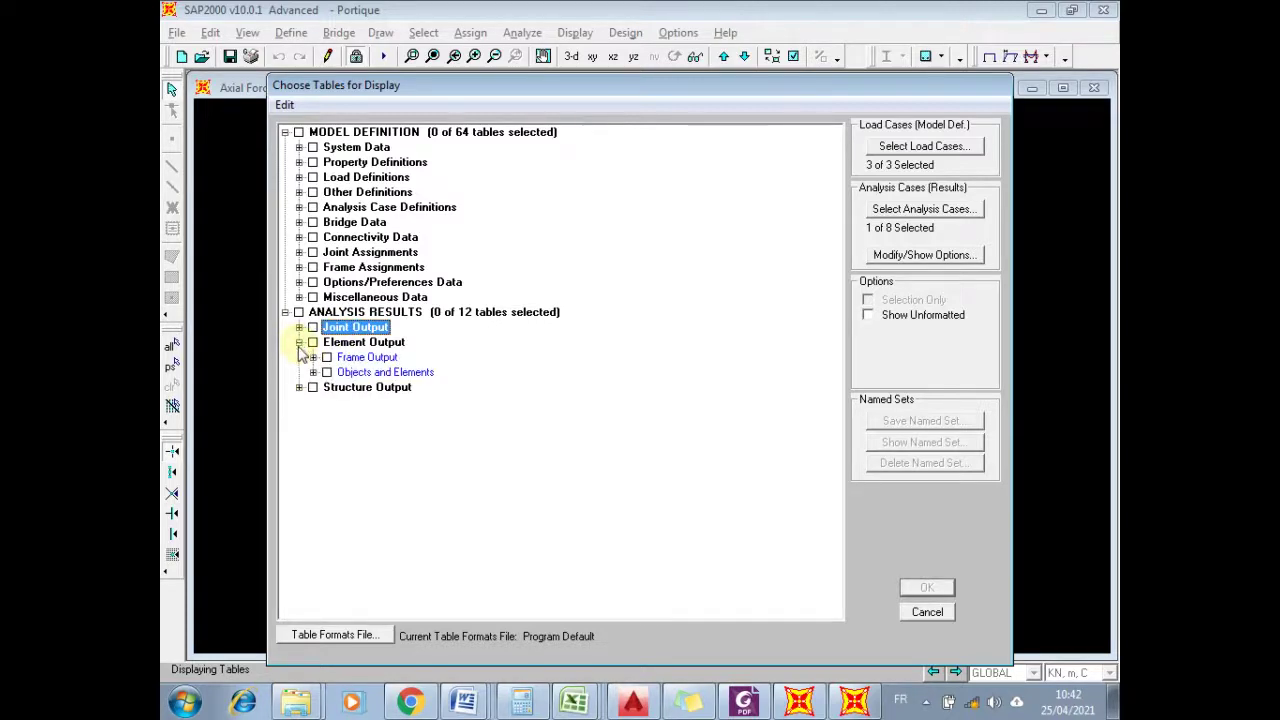
left_click(313, 358)
left_click(313, 358)
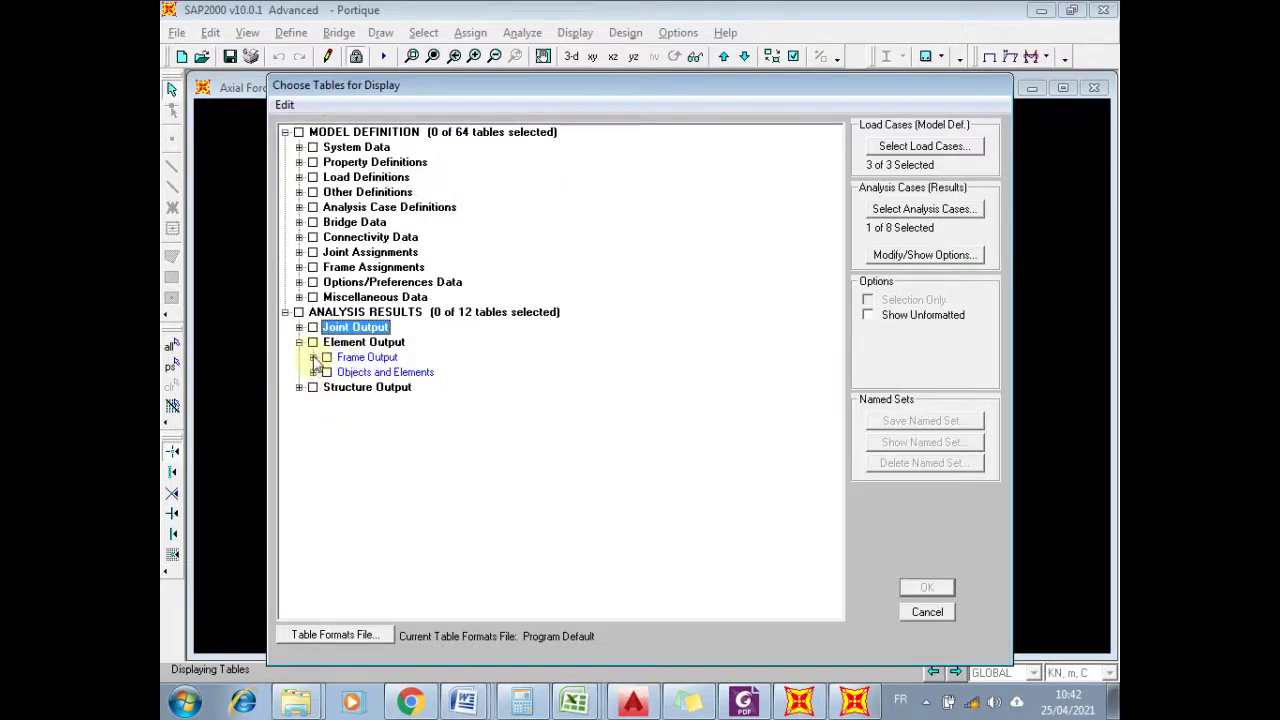
left_click(313, 358)
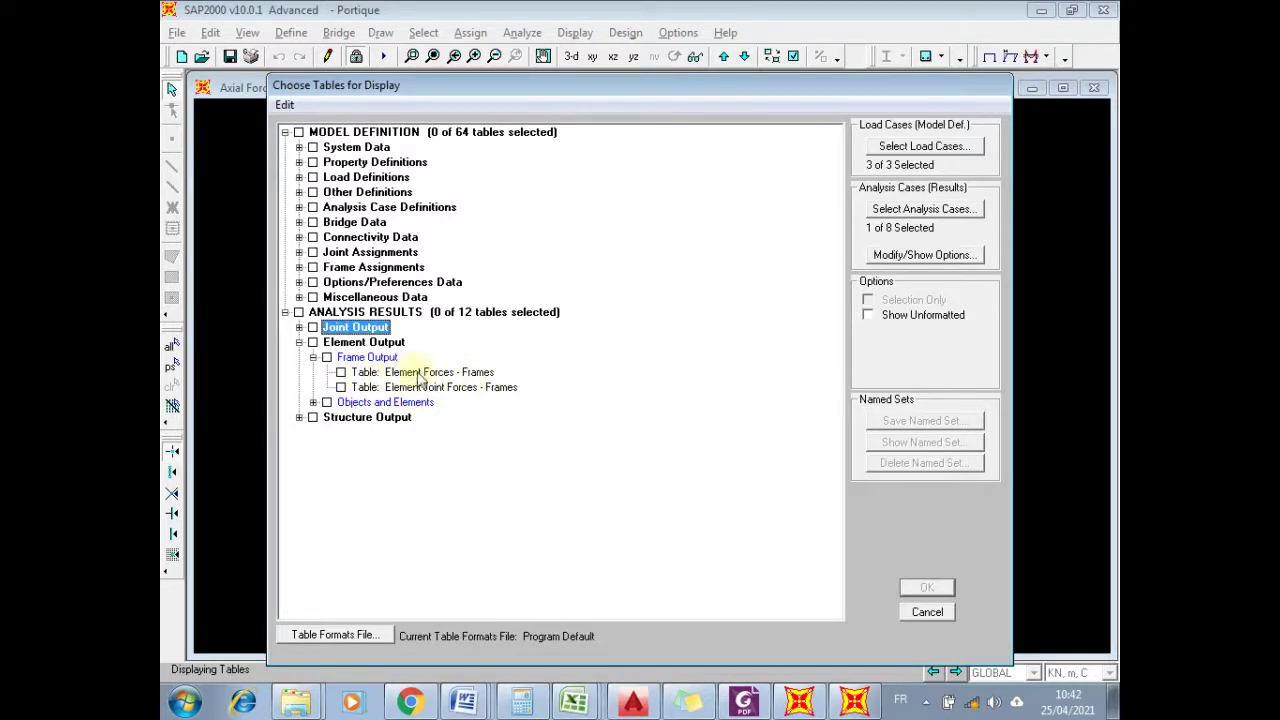
left_click(341, 372)
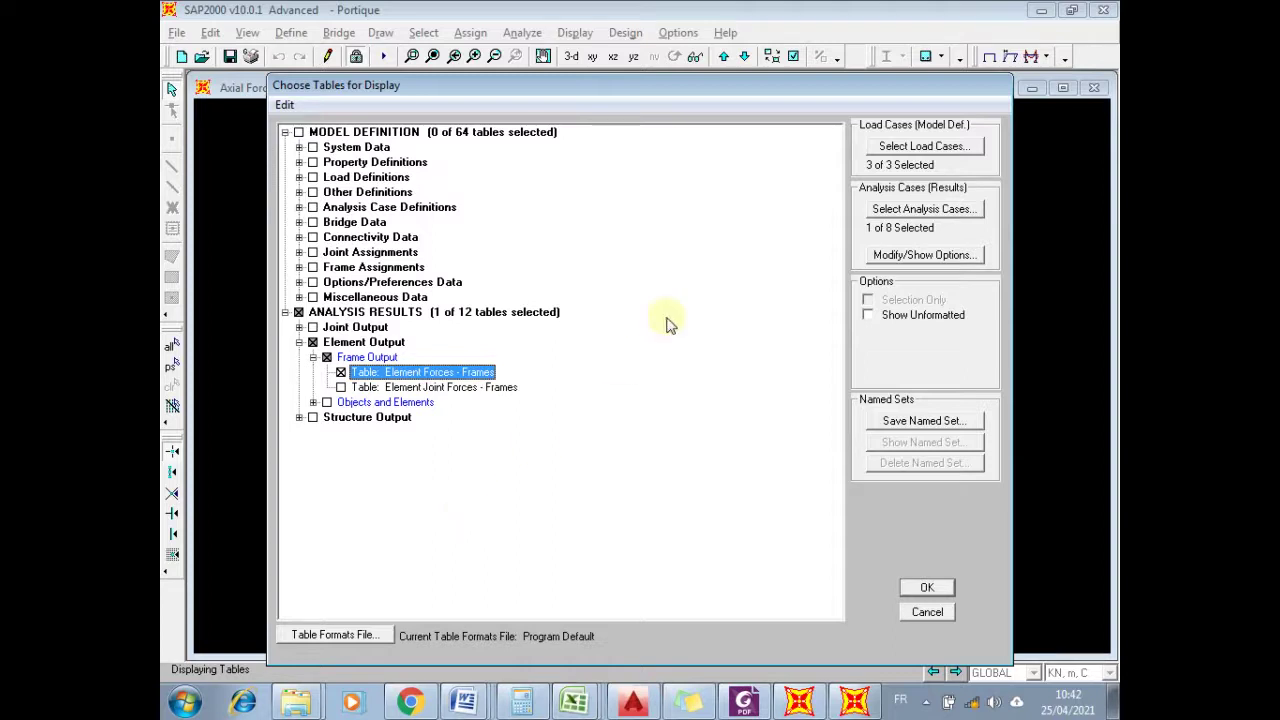
- Set ELU as the only output case and display the Element Forces - Frames table
left_click(912, 210)
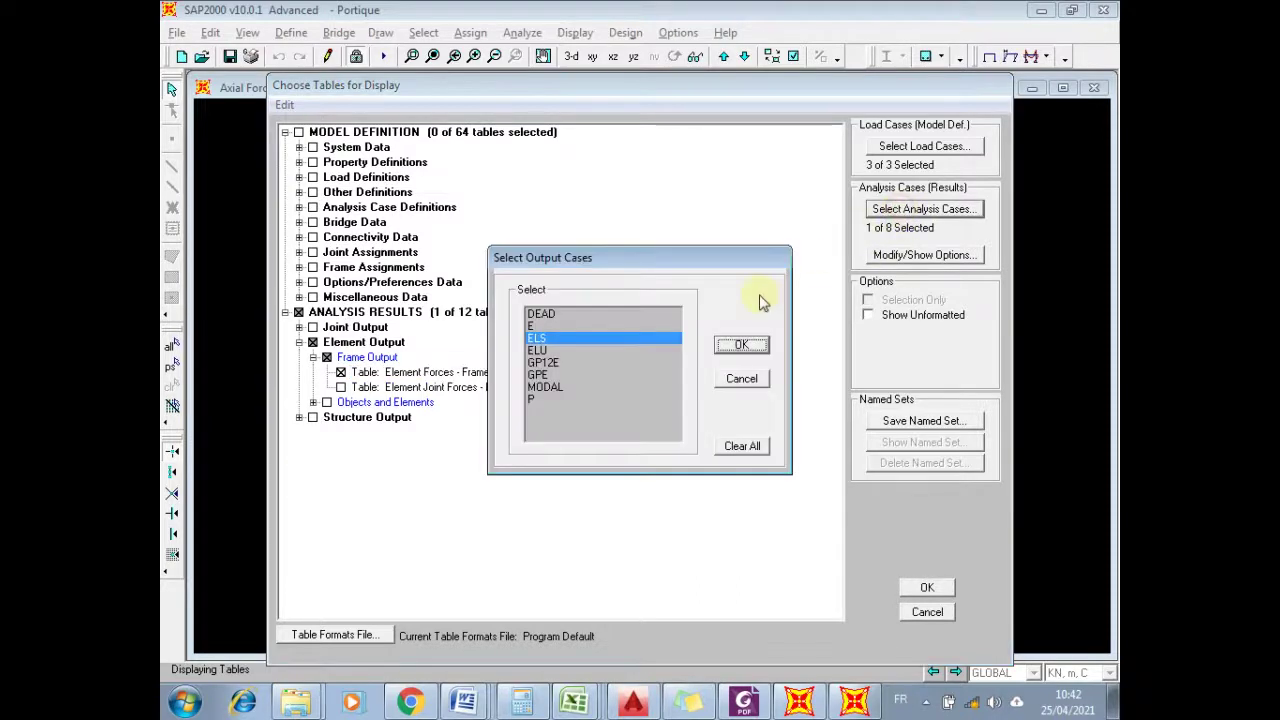
left_click(540, 350)
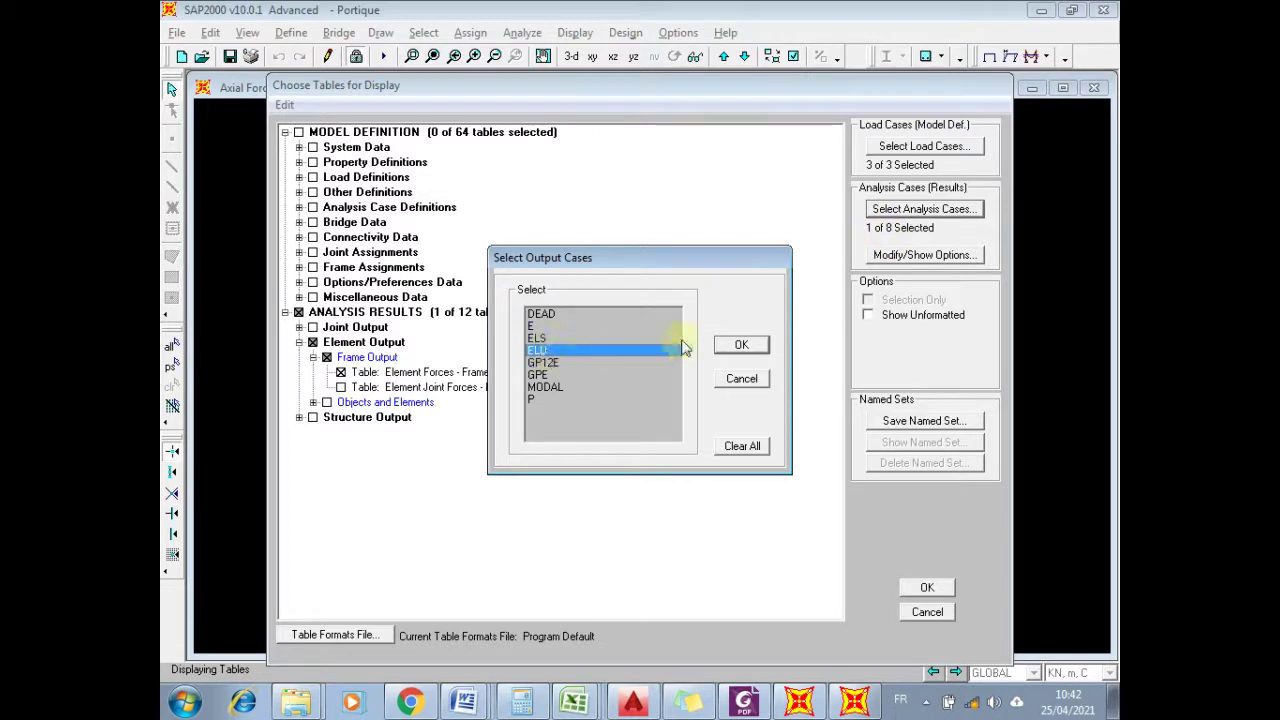
left_click(740, 346)
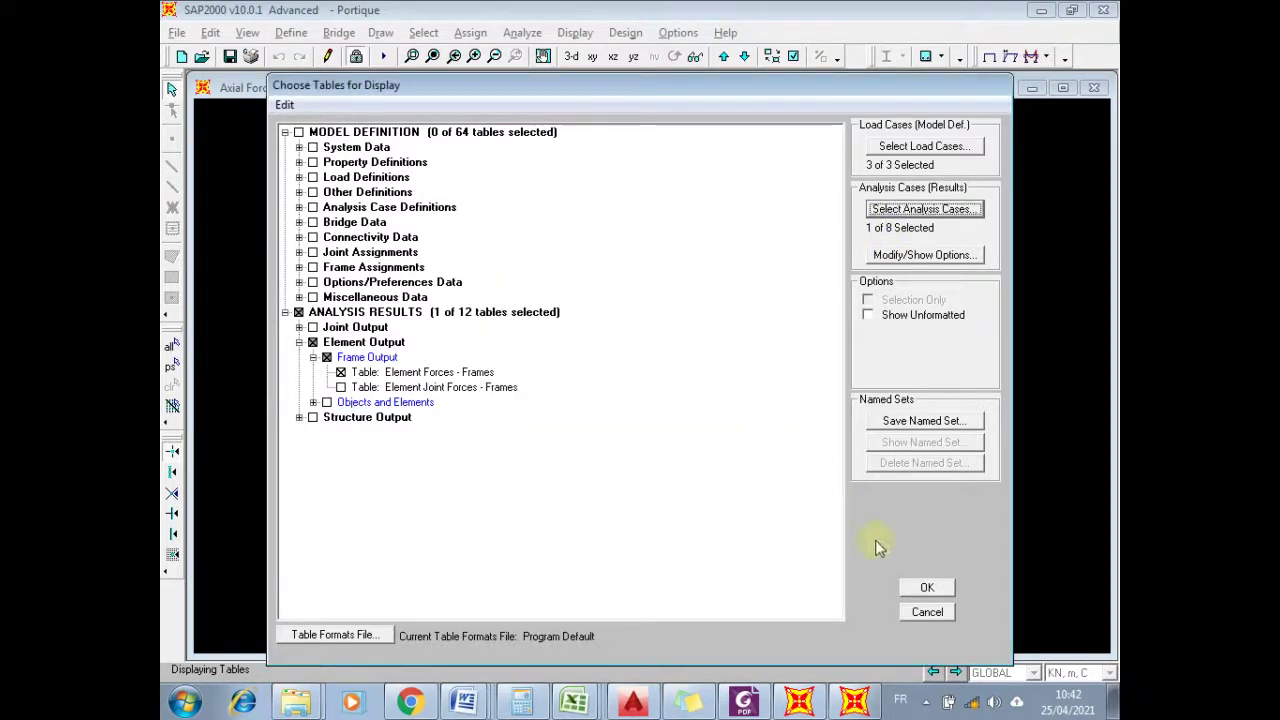
left_click(928, 591)
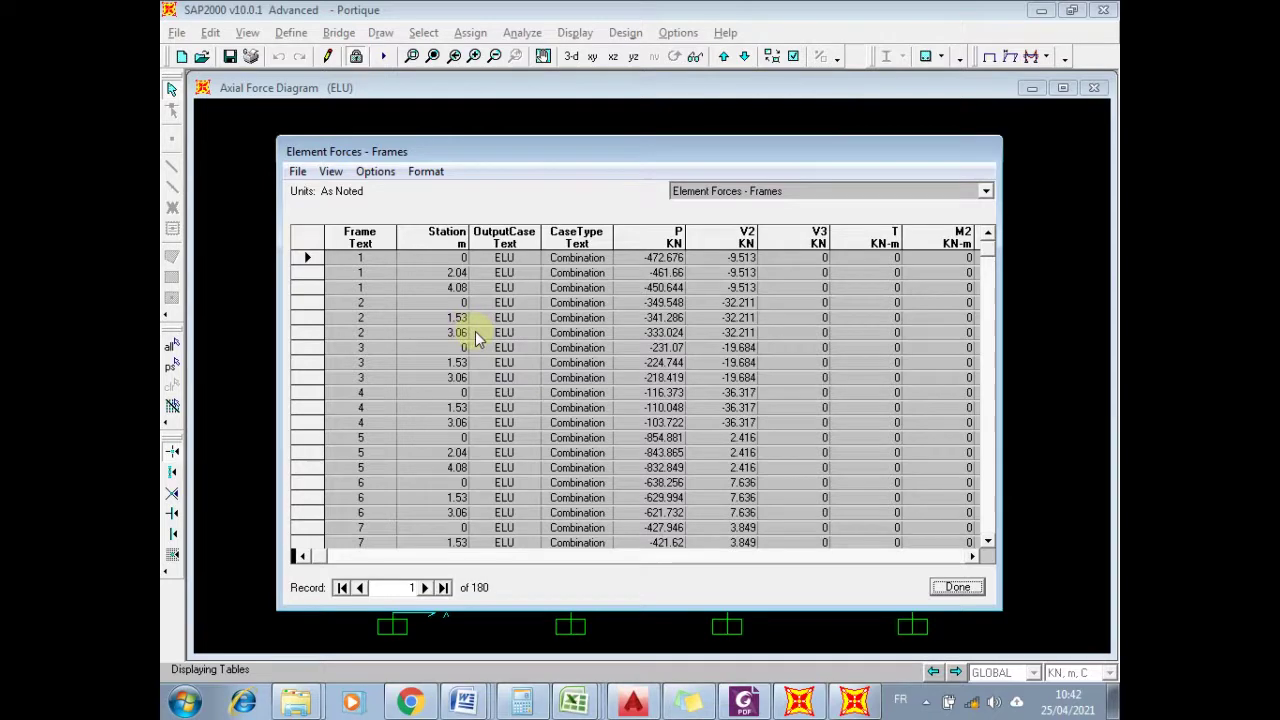
- Maximize the frame element forces table and examine its V2, V3, T, M2 and M3 columns
double_click(862, 152)
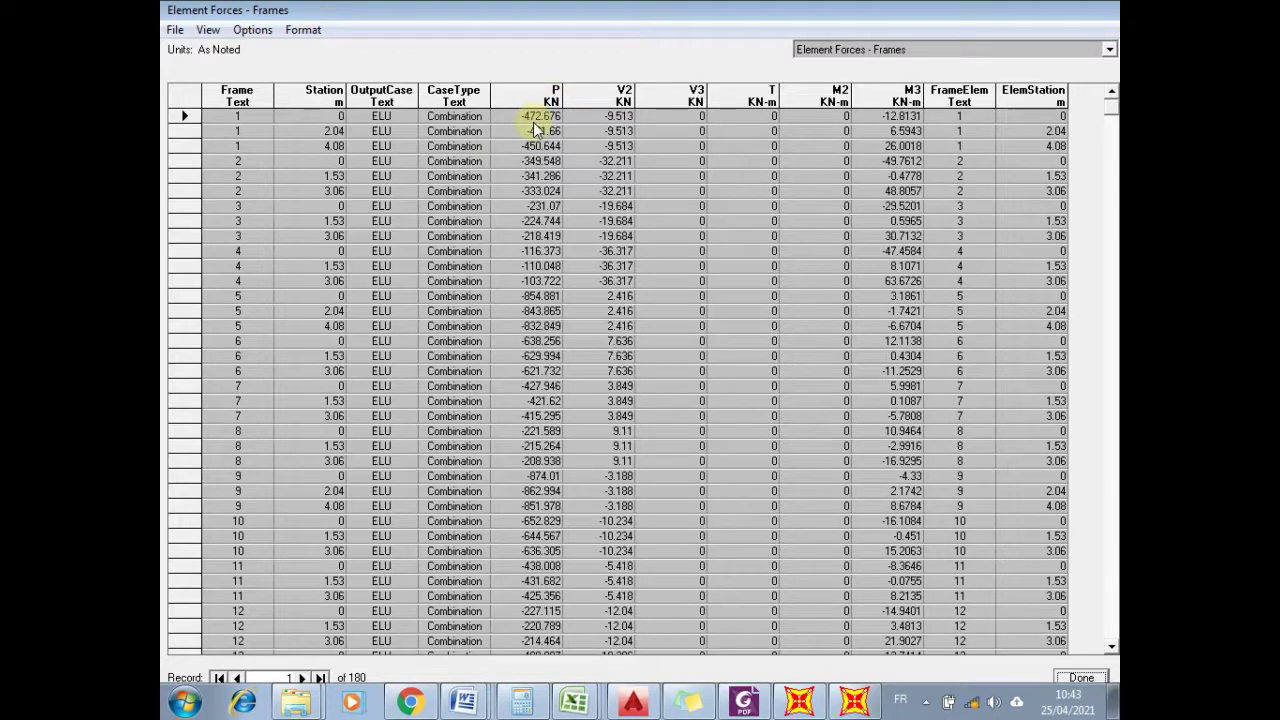
left_click(622, 92)
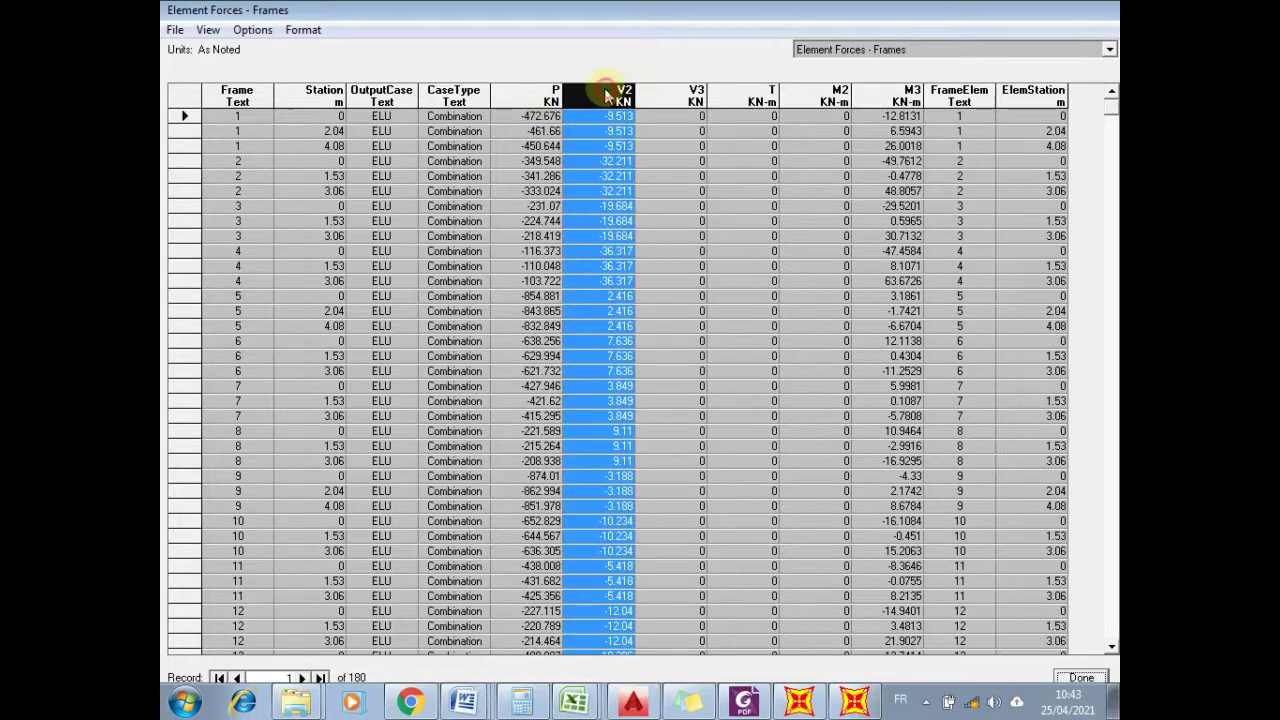
left_click(602, 117)
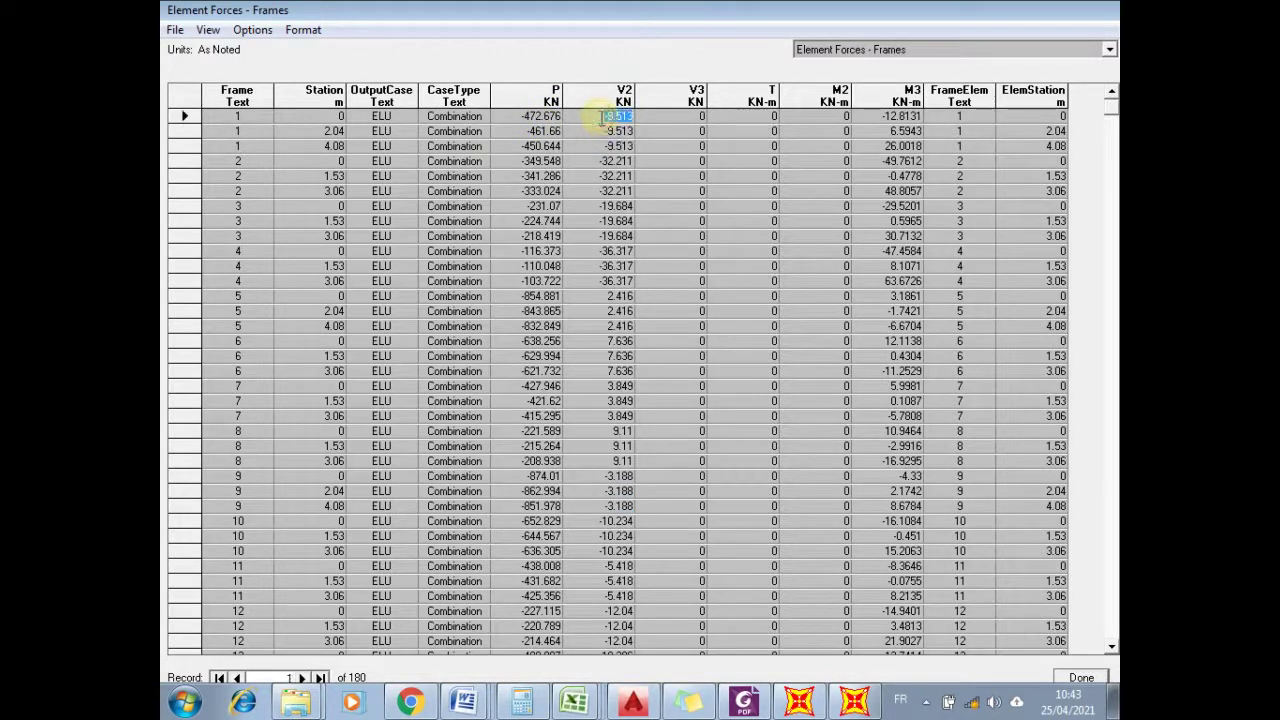
left_click(688, 94)
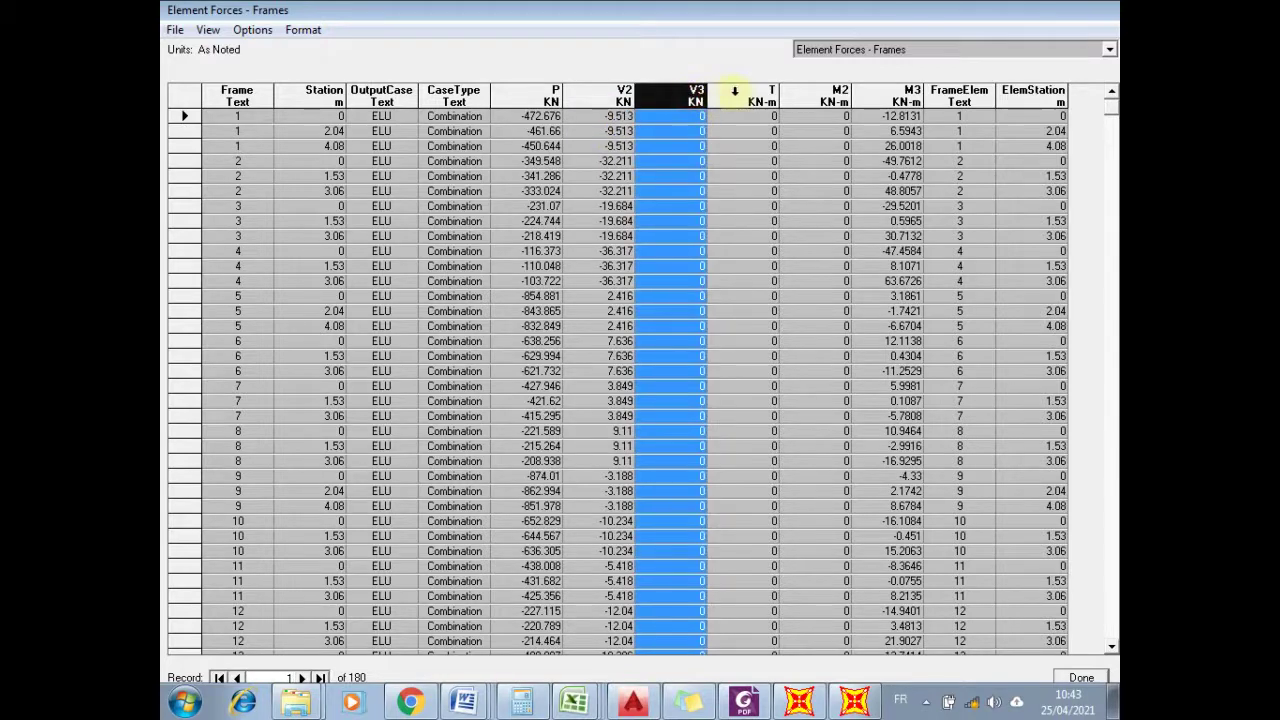
left_click(741, 92)
left_click(810, 94)
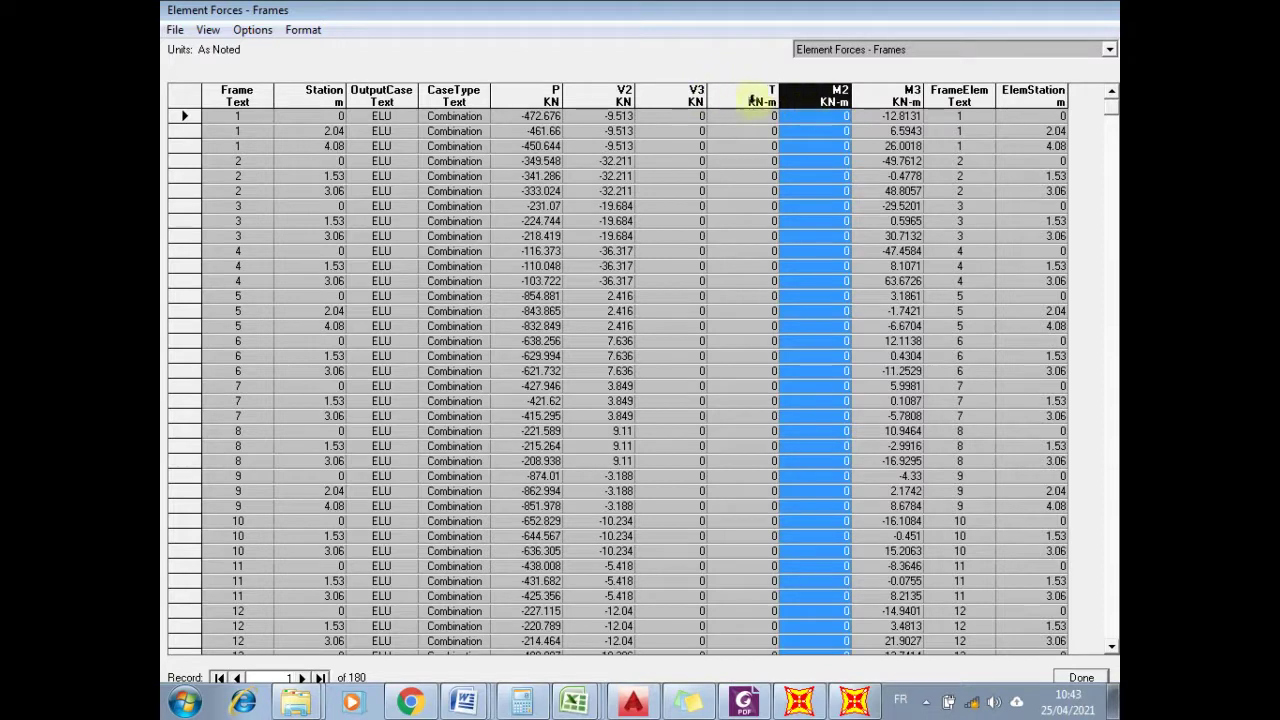
left_click(904, 118)
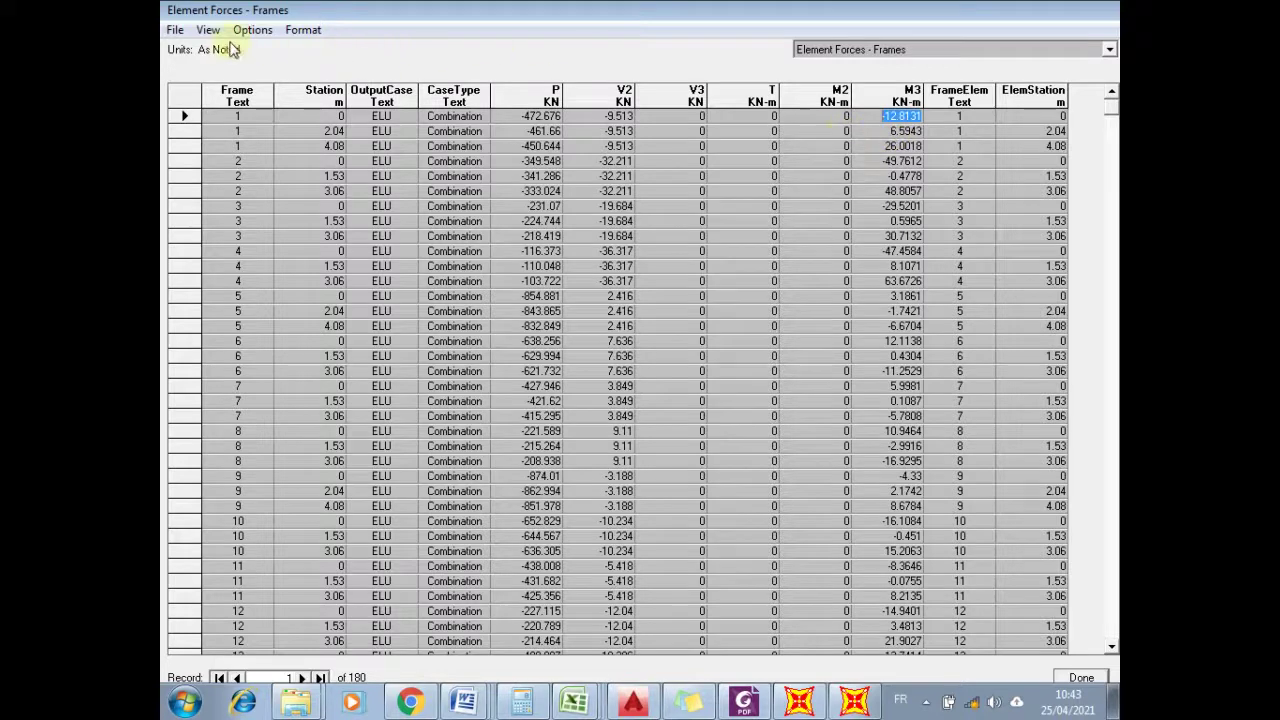
- Output the current frame forces table as a Word RTF file named effort on the desktop (Bureau)
left_click(175, 30)
mouse_move(425, 45)
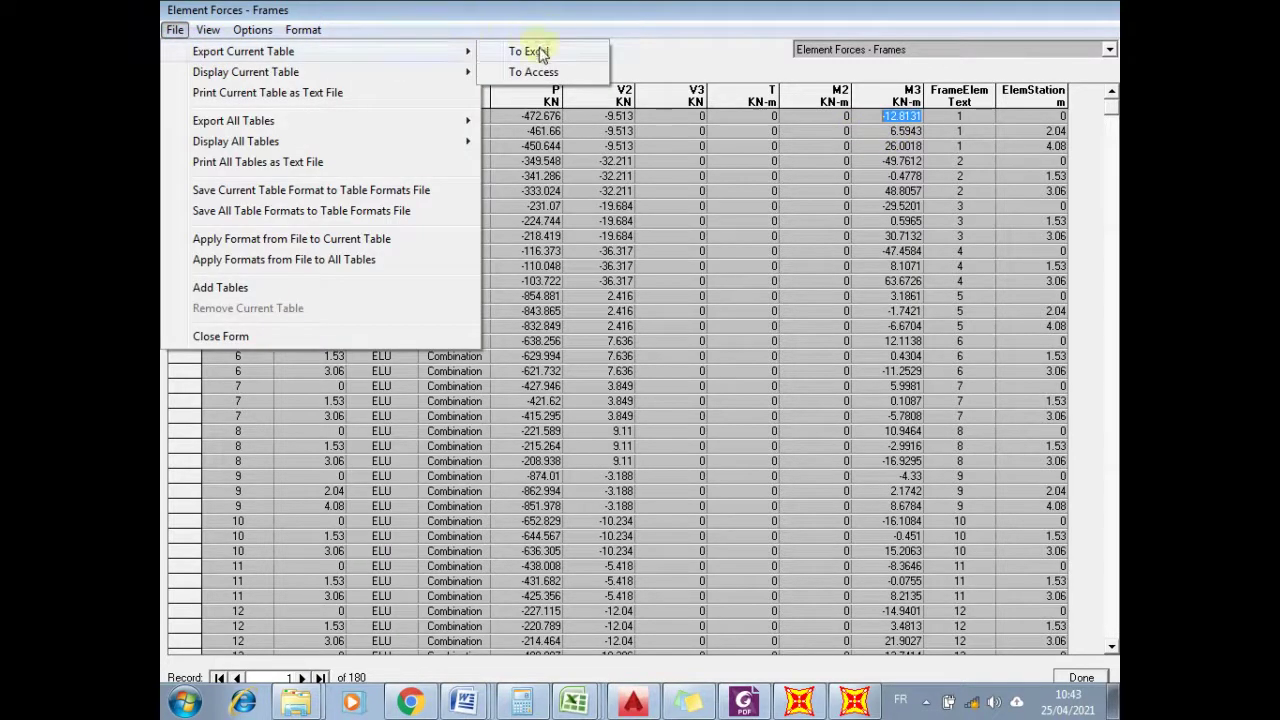
mouse_move(405, 78)
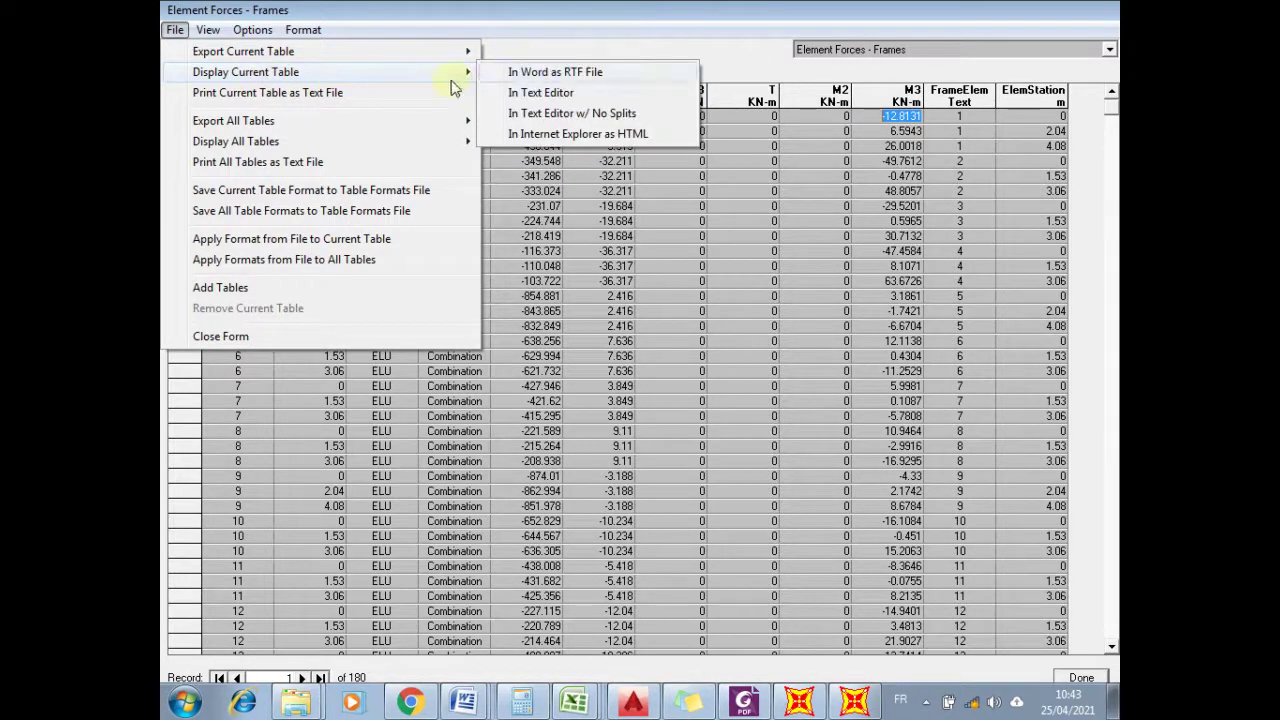
left_click(563, 74)
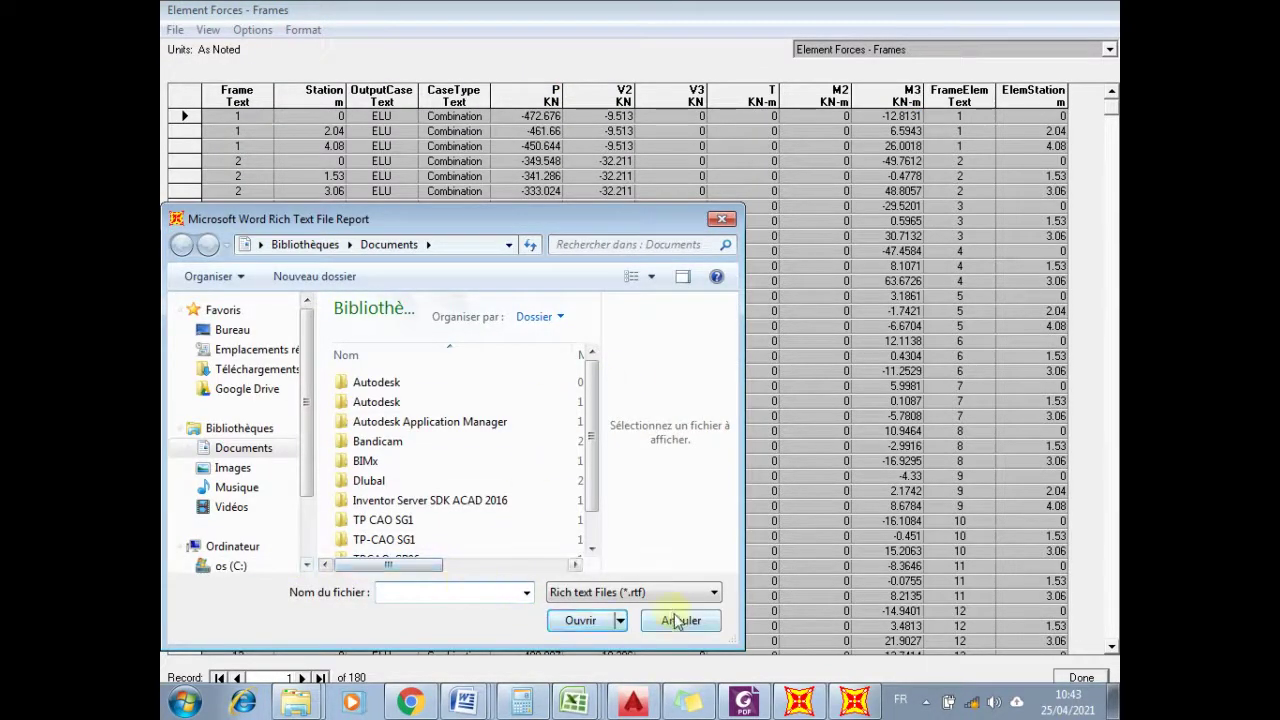
left_click(227, 336)
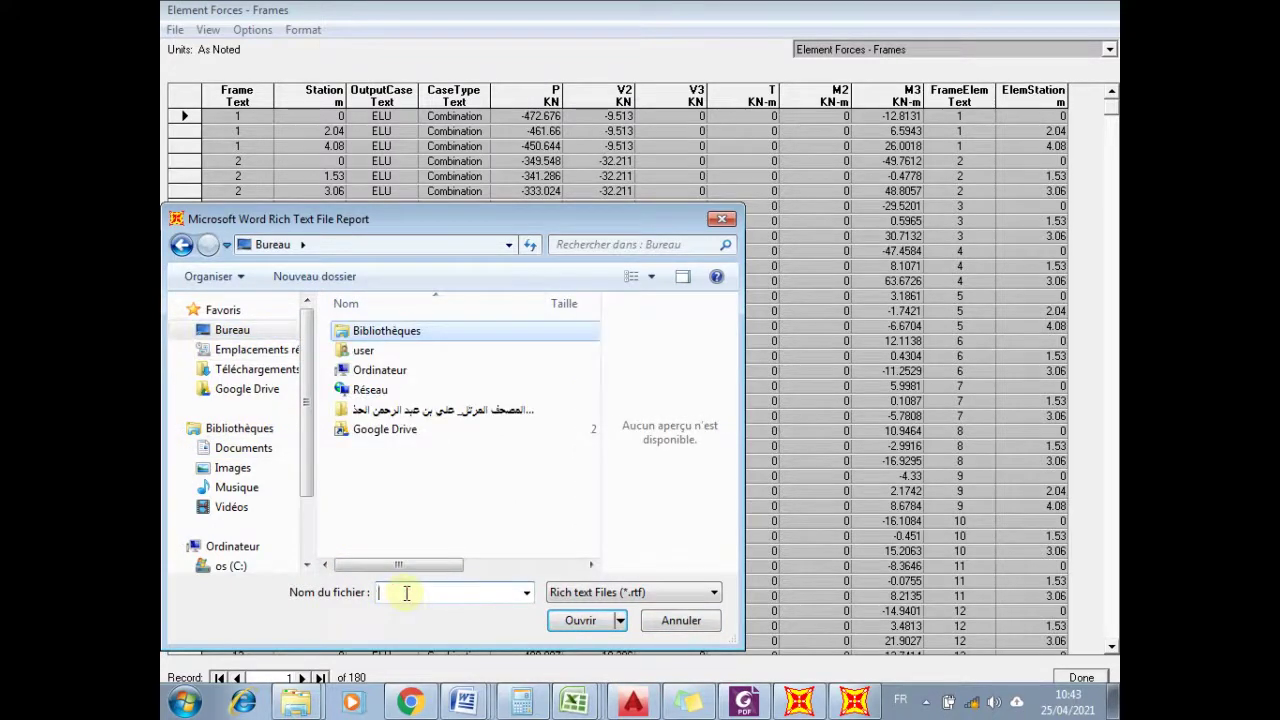
type("effor")
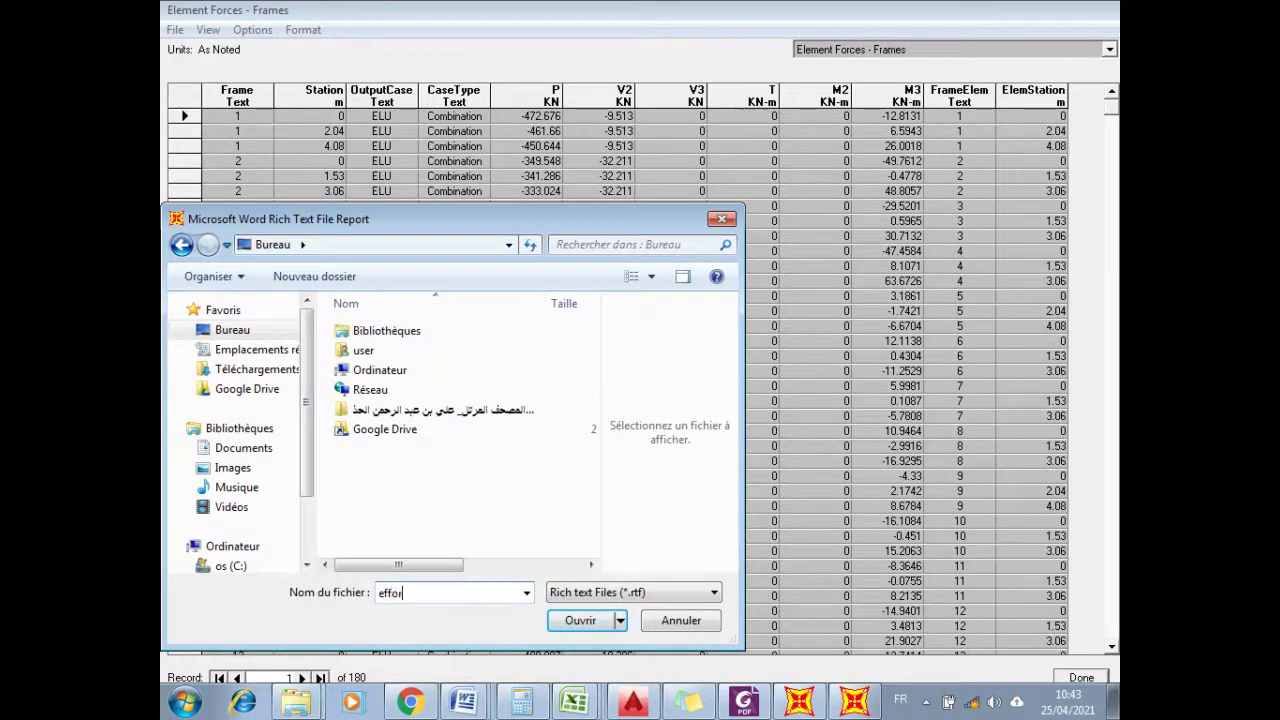
type("t")
key("Return")
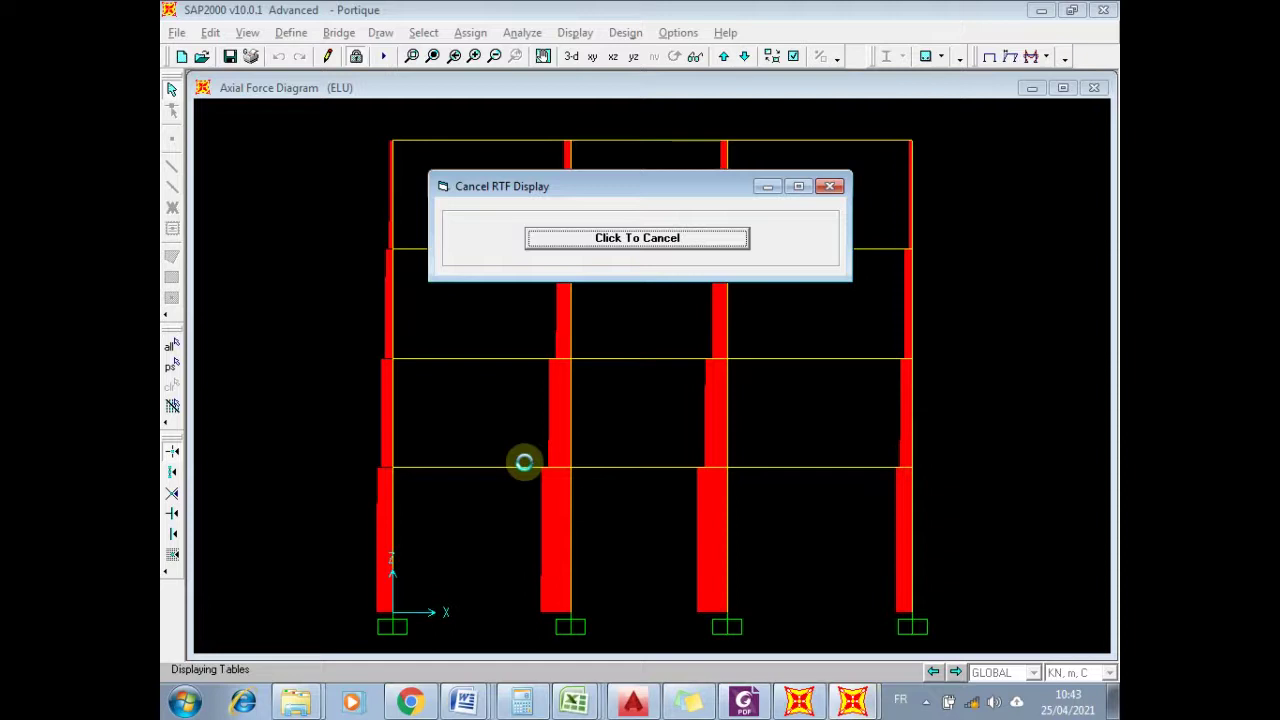
left_click(852, 700)
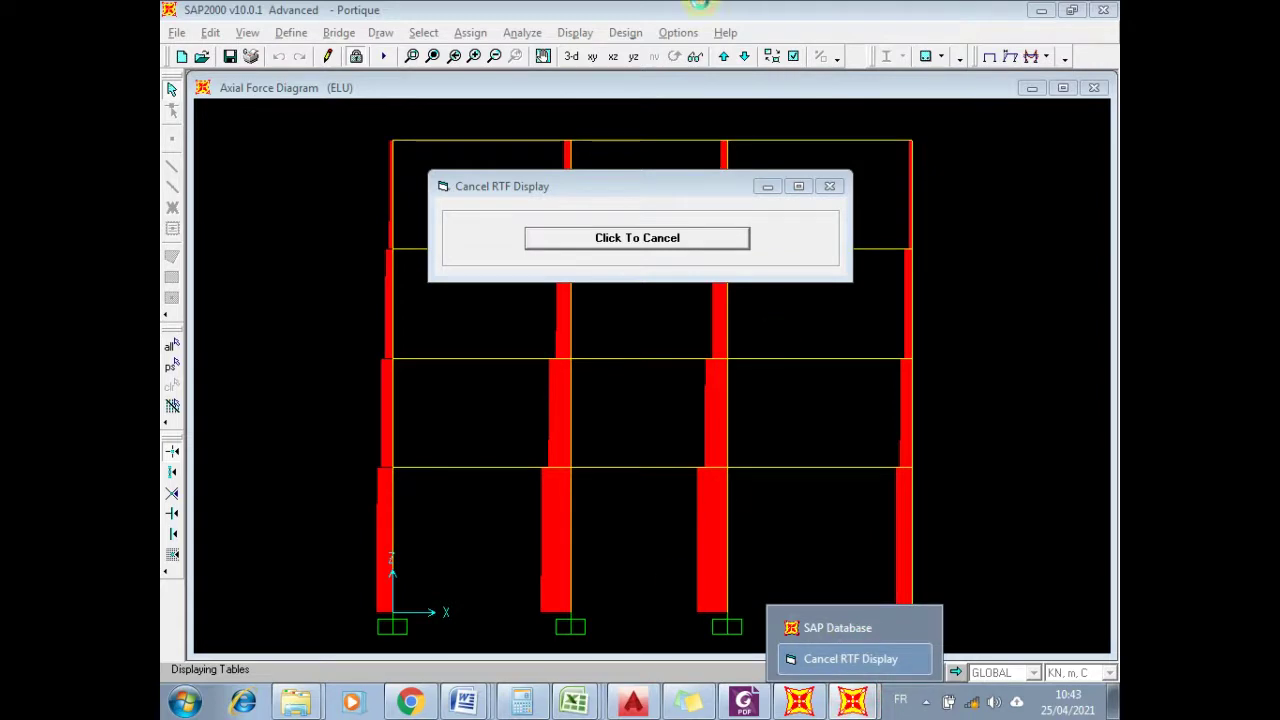
mouse_move(706, 8)
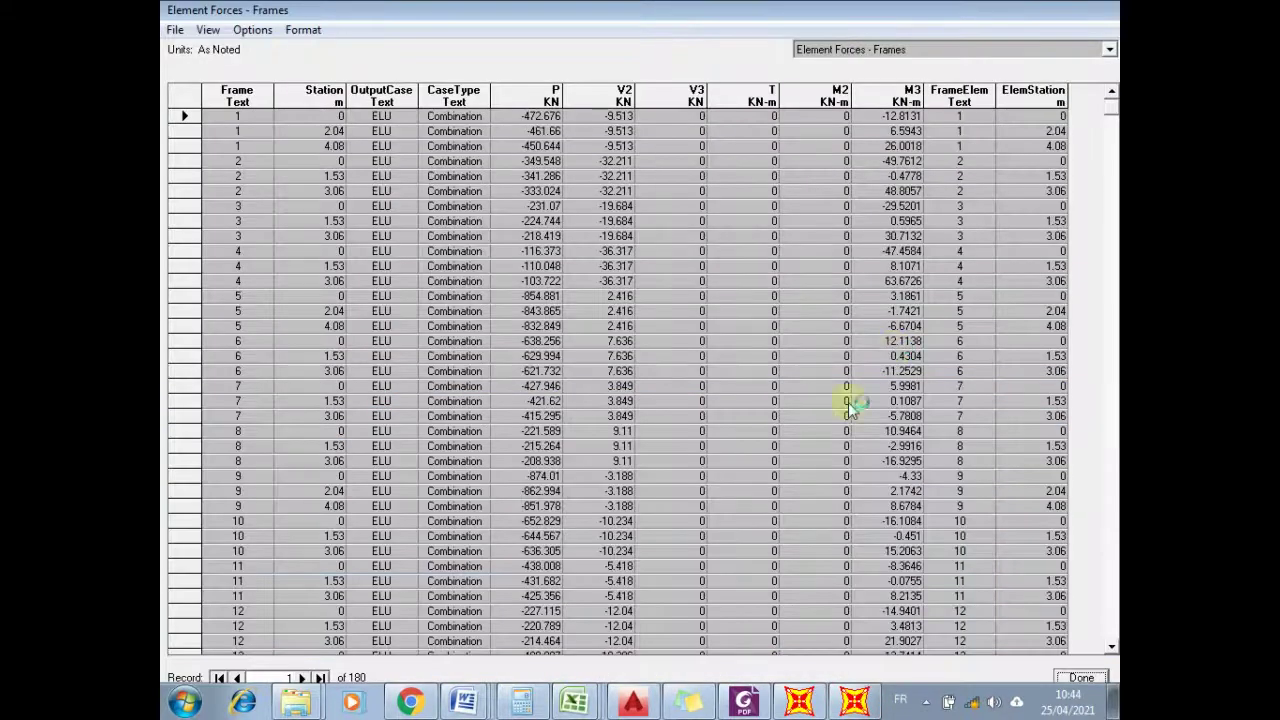
- Switch to the effort document in Word and review the exported ELU frame forces
left_click(475, 705)
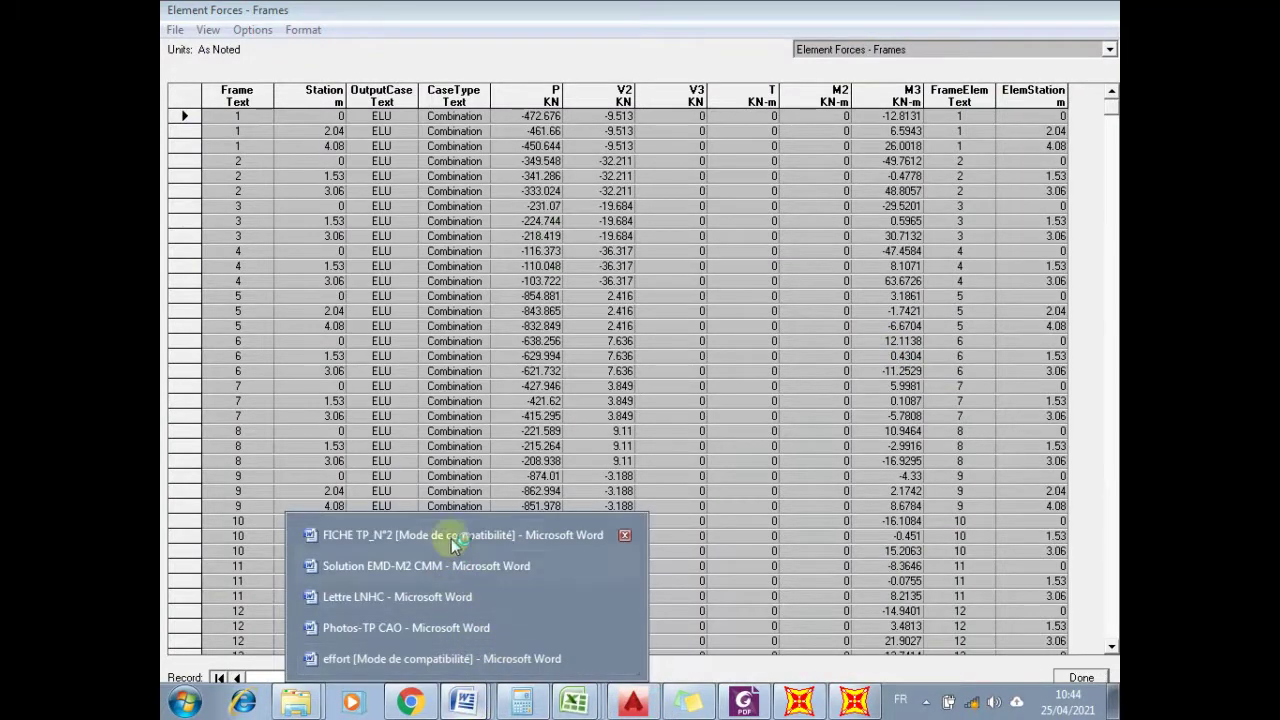
left_click(432, 660)
scroll(565, 475, "down", 10)
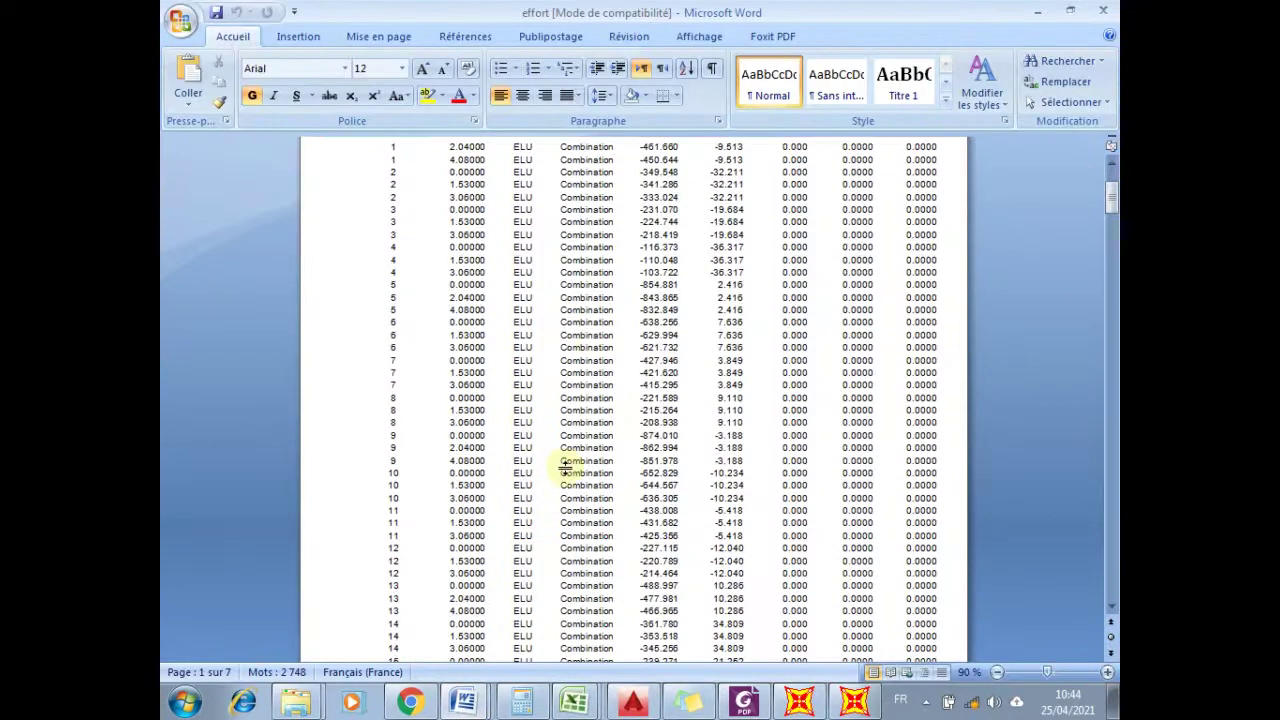
scroll(567, 485, "down", 10)
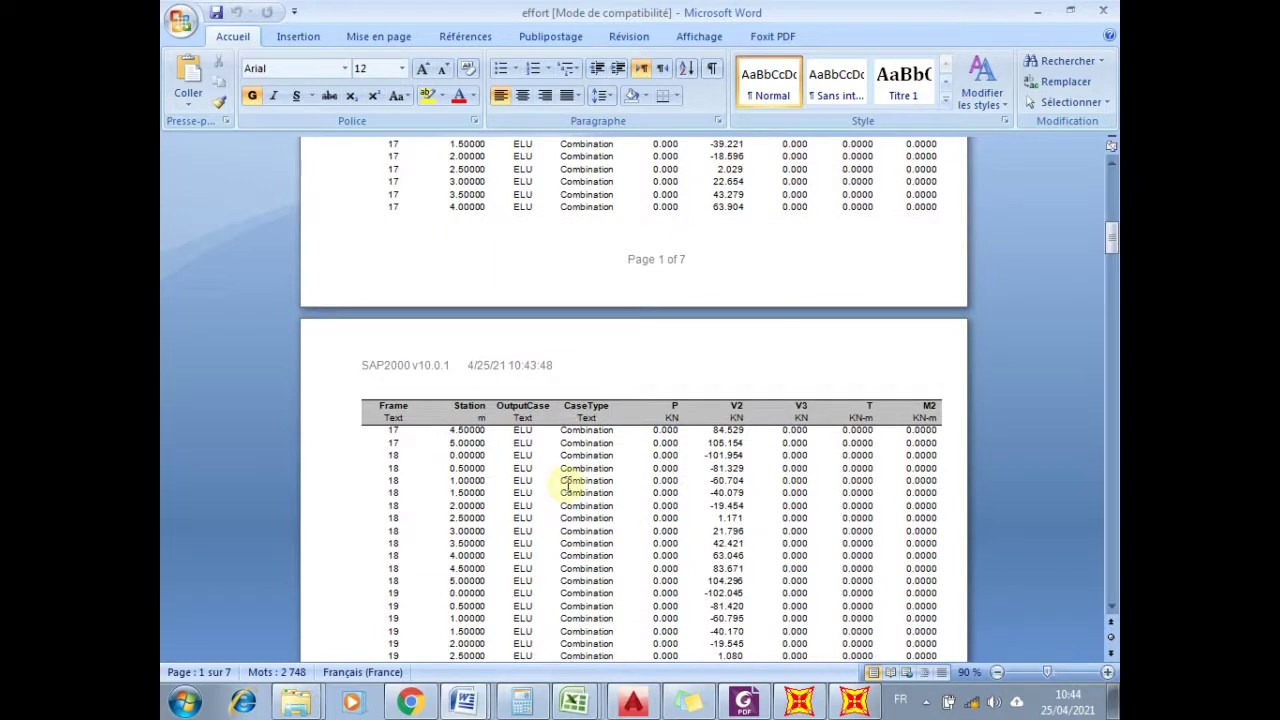
scroll(567, 490, "down", 3)
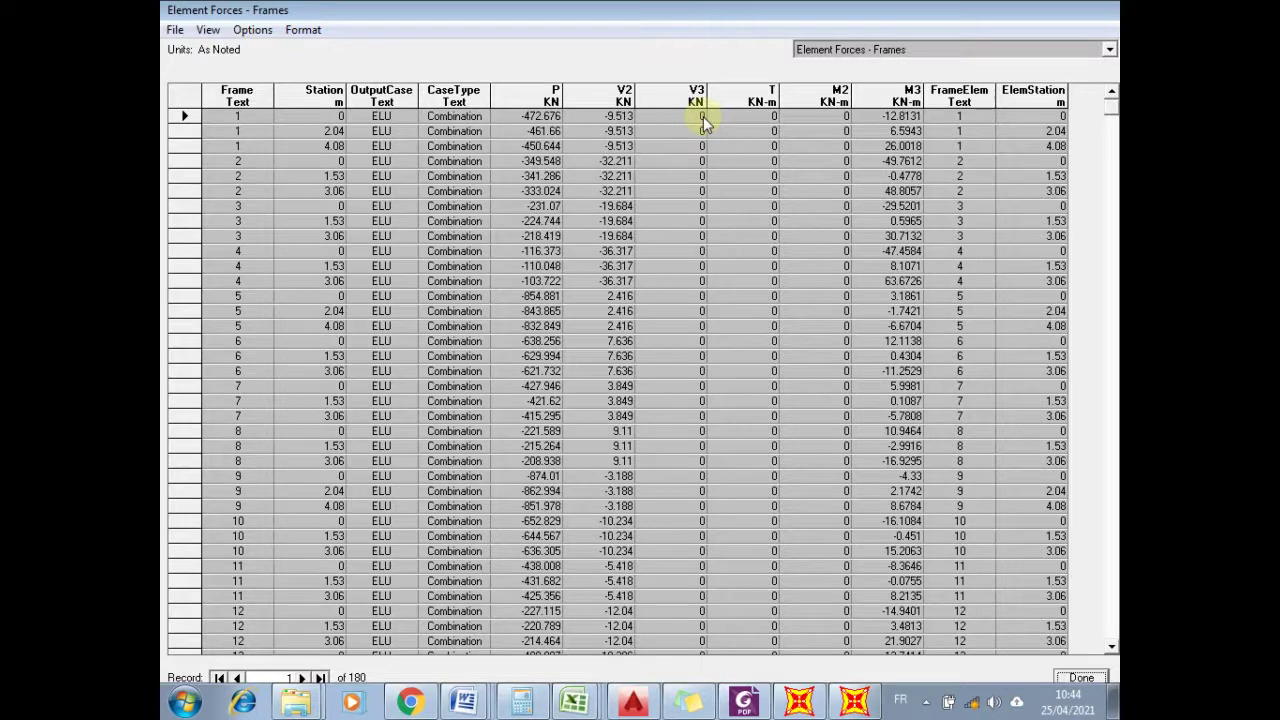
- Close the element forces table and show the undeformed frame in the 3-D view
left_click(1081, 677)
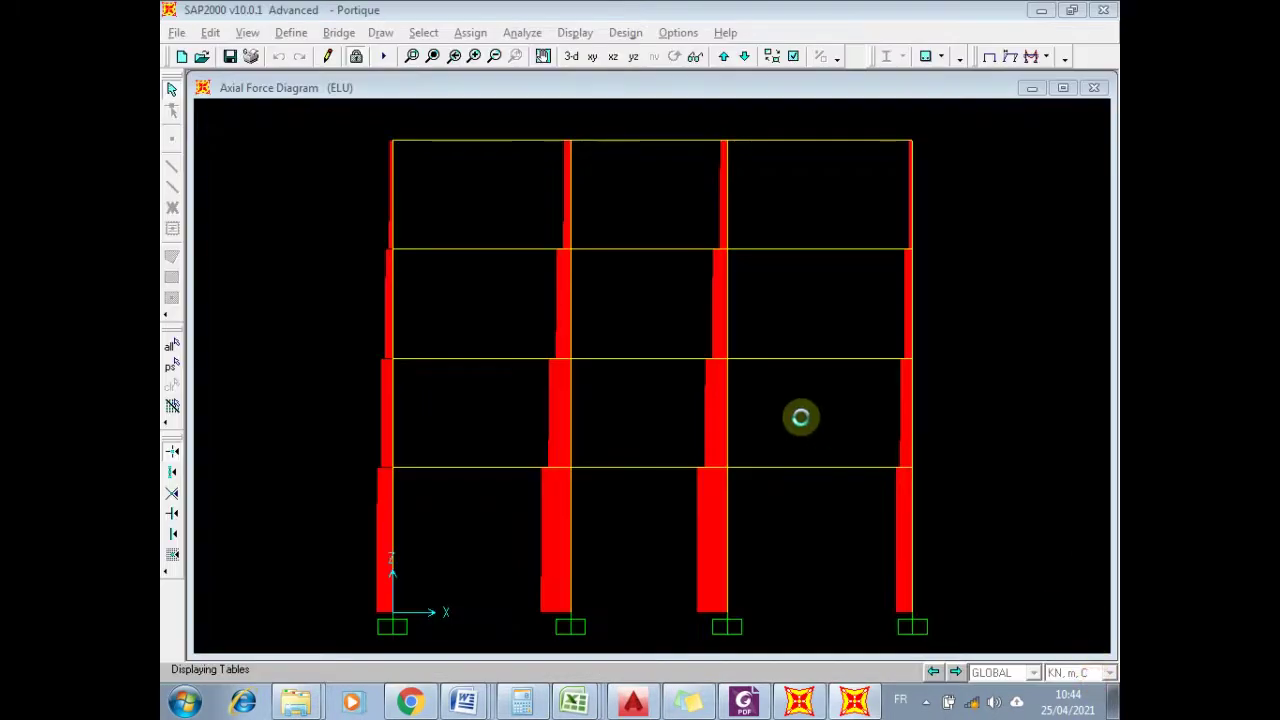
left_click(988, 57)
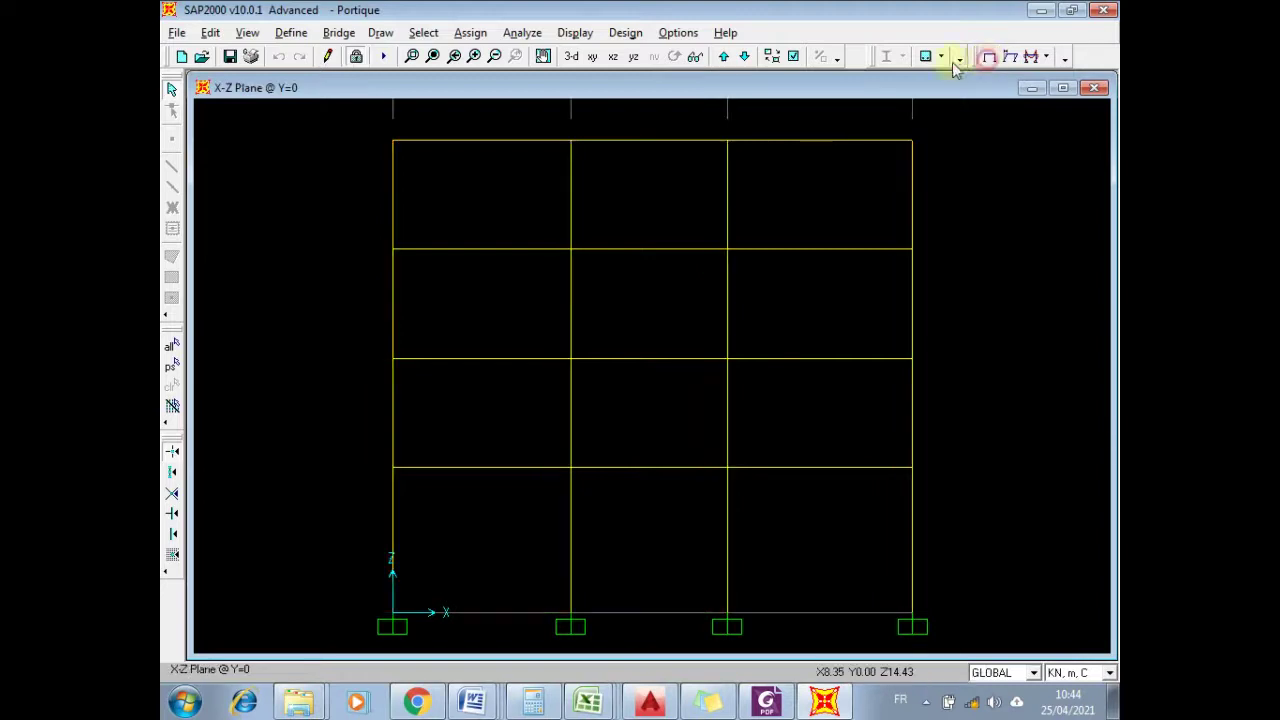
left_click(571, 60)
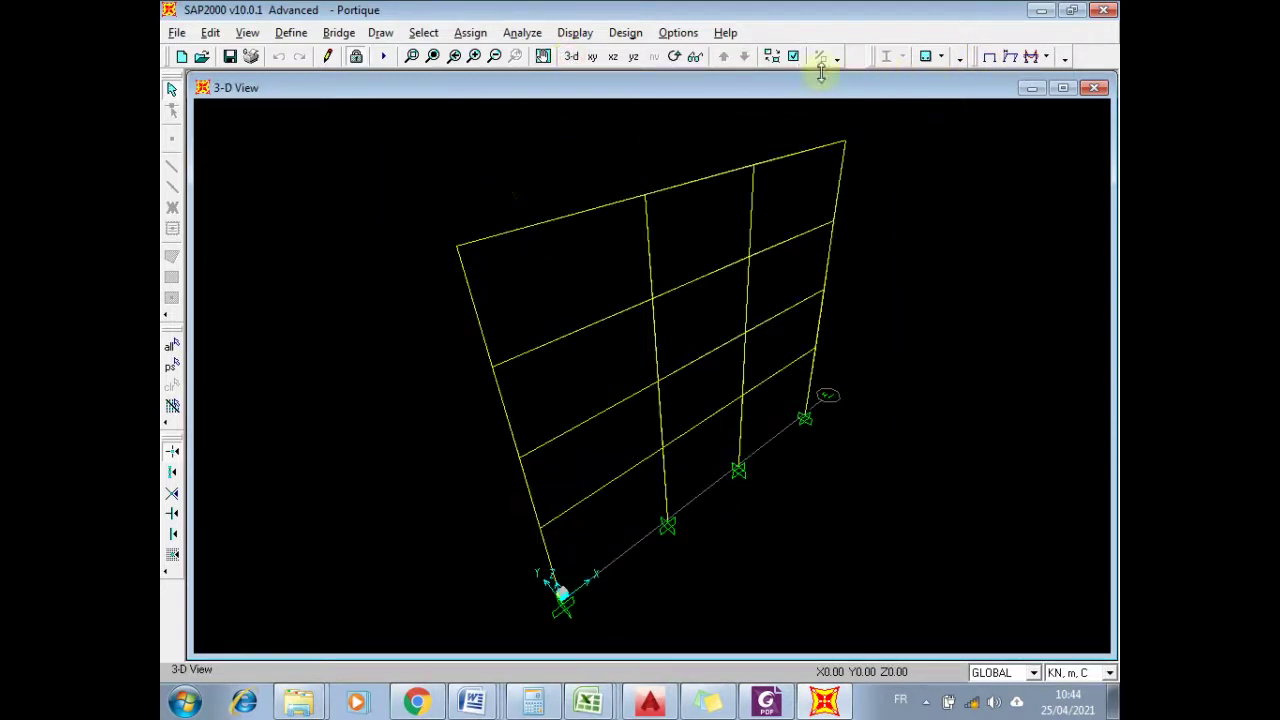
- Turn on the local axes of the frame elements and examine them around the lower interior columns
left_click(793, 58)
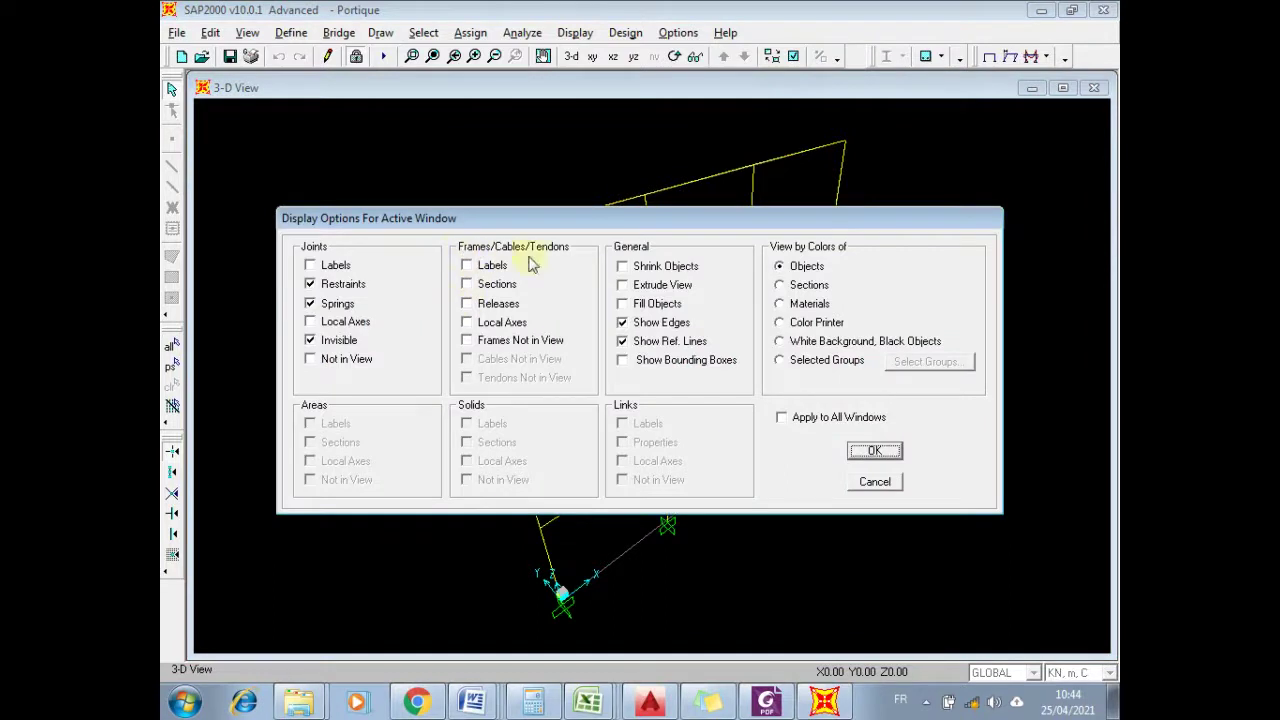
left_click(490, 324)
left_click(880, 451)
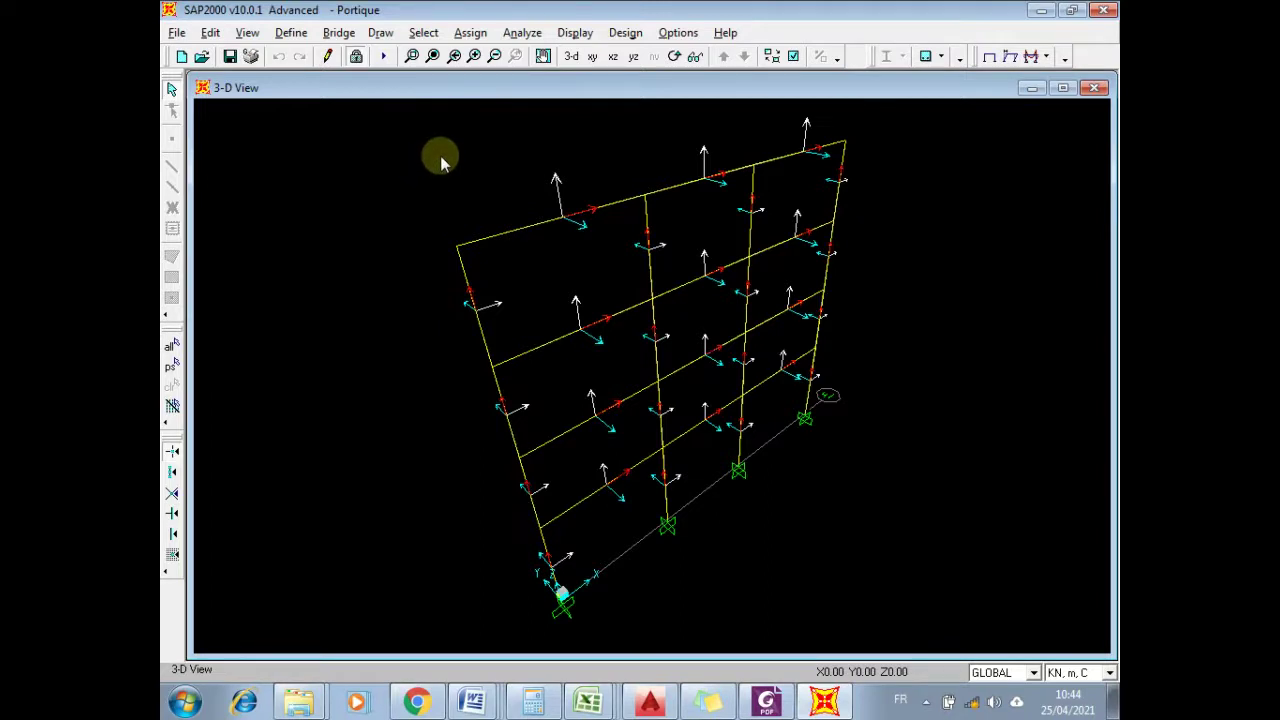
left_click(411, 58)
left_click_drag(622, 388, 809, 520)
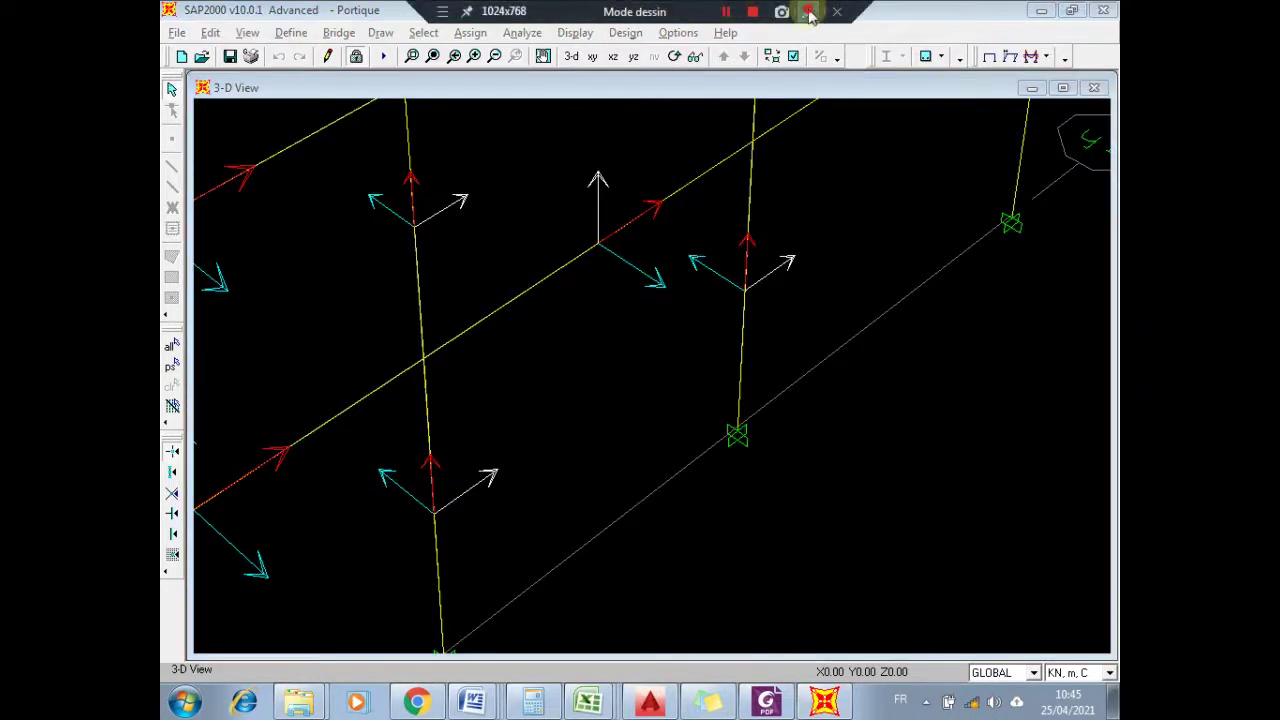
left_click(814, 9)
left_click(1103, 197)
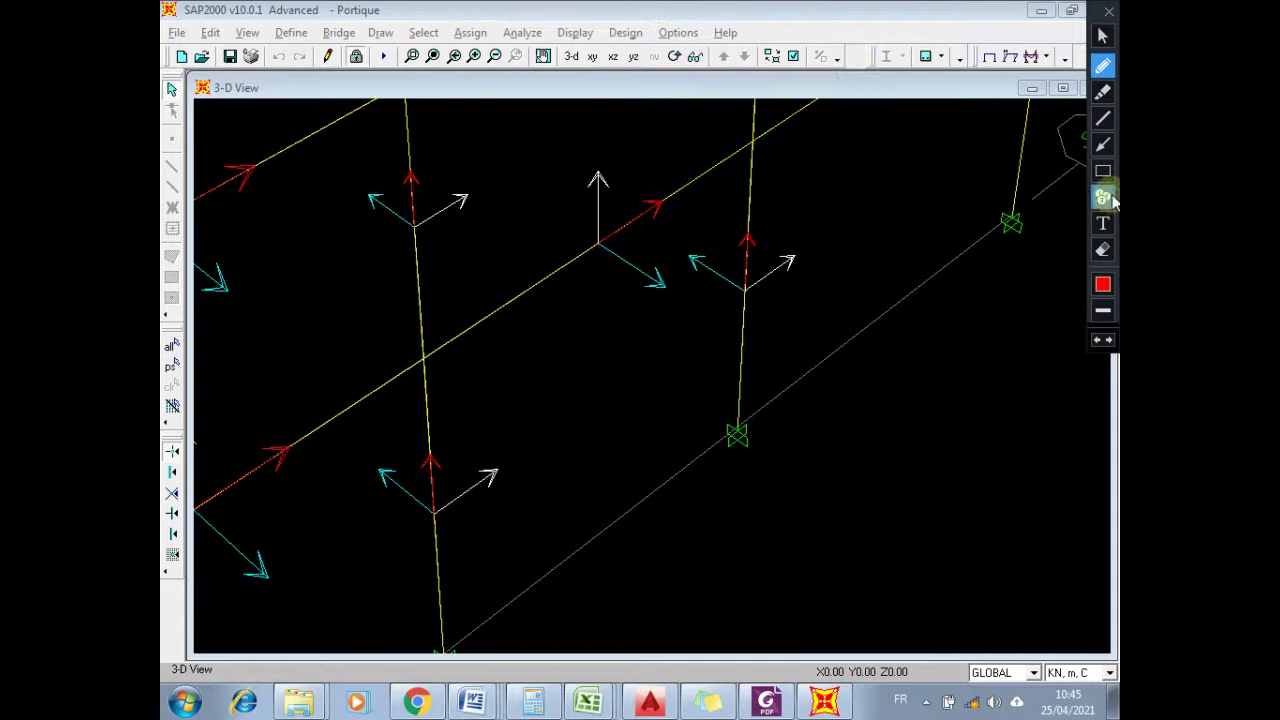
left_click(443, 442)
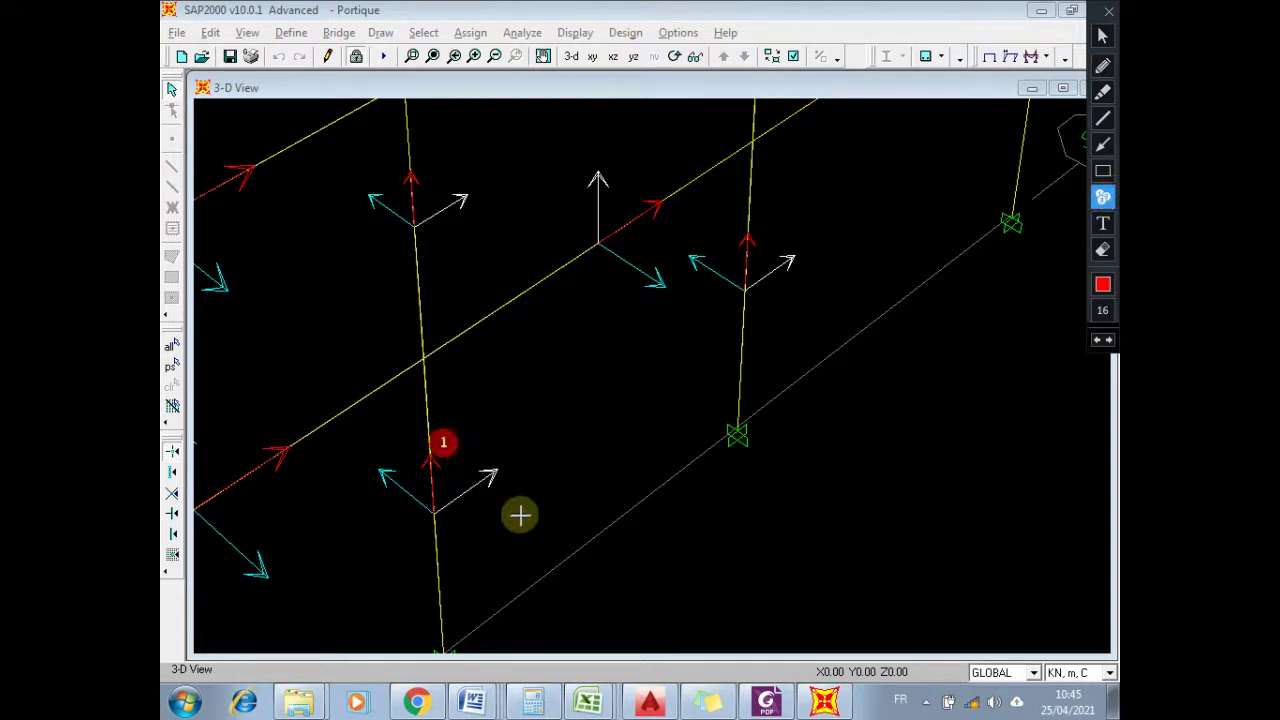
left_click(509, 461)
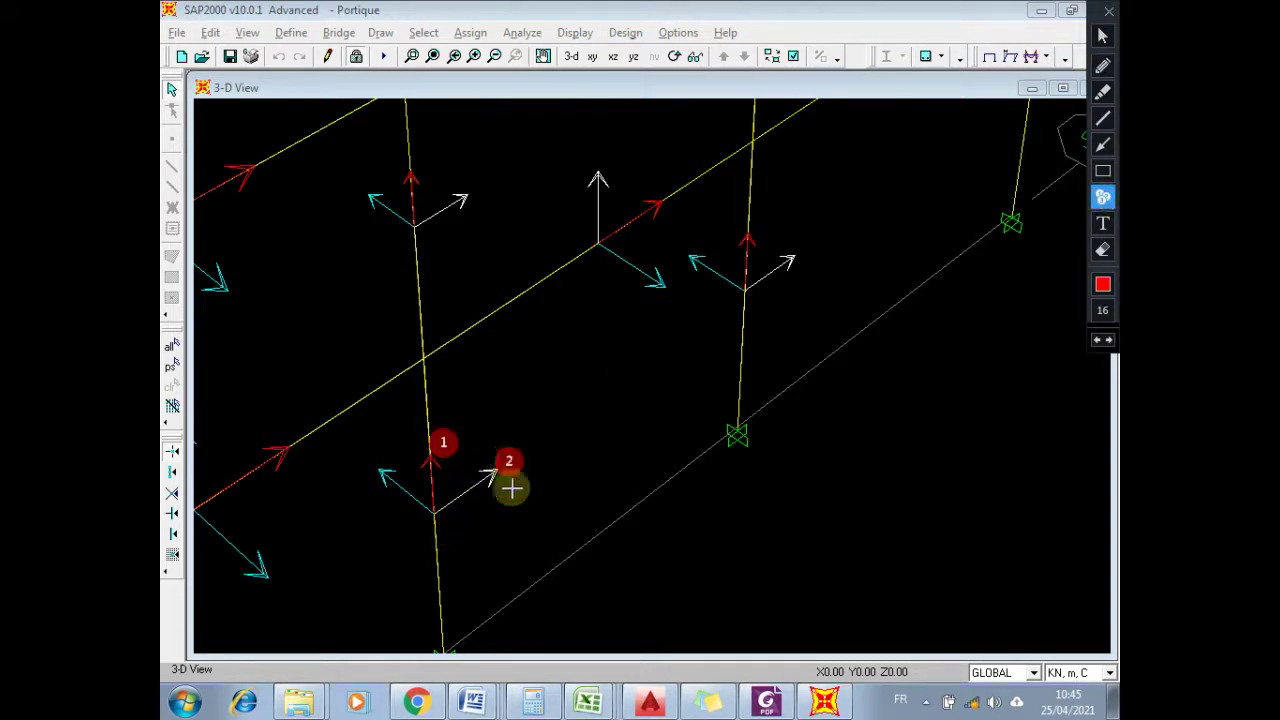
left_click(365, 456)
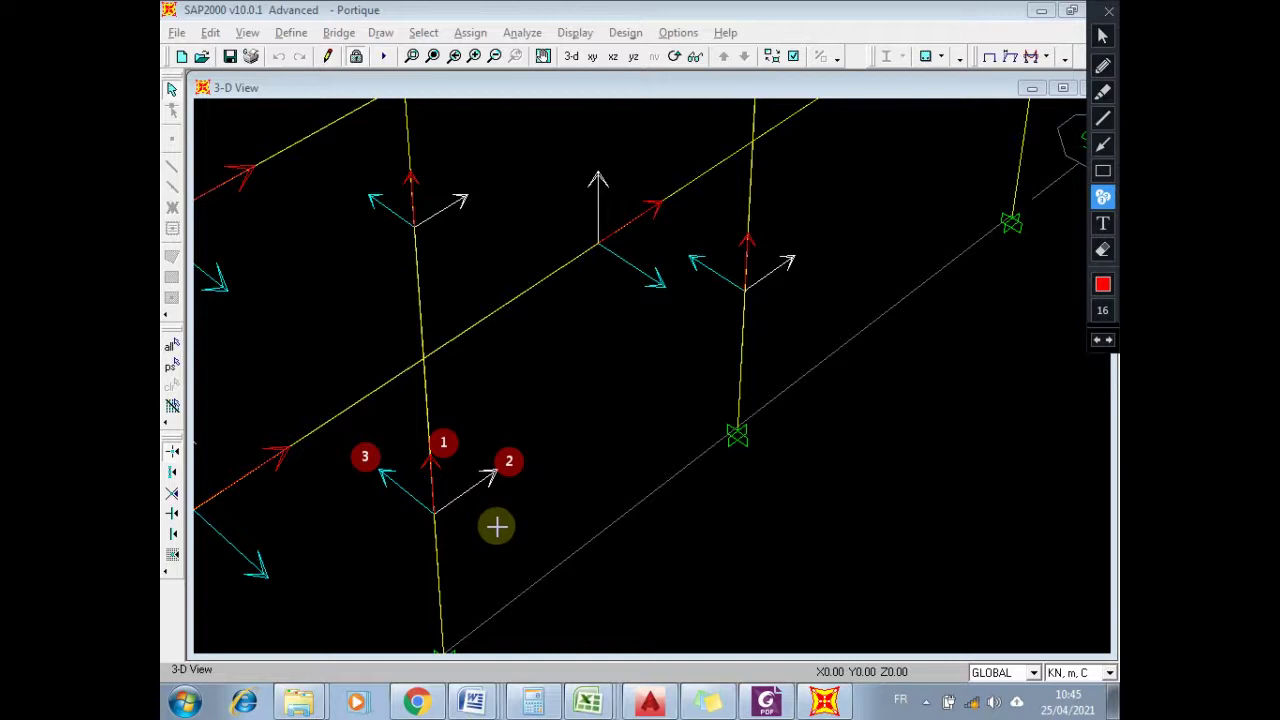
key("Escape")
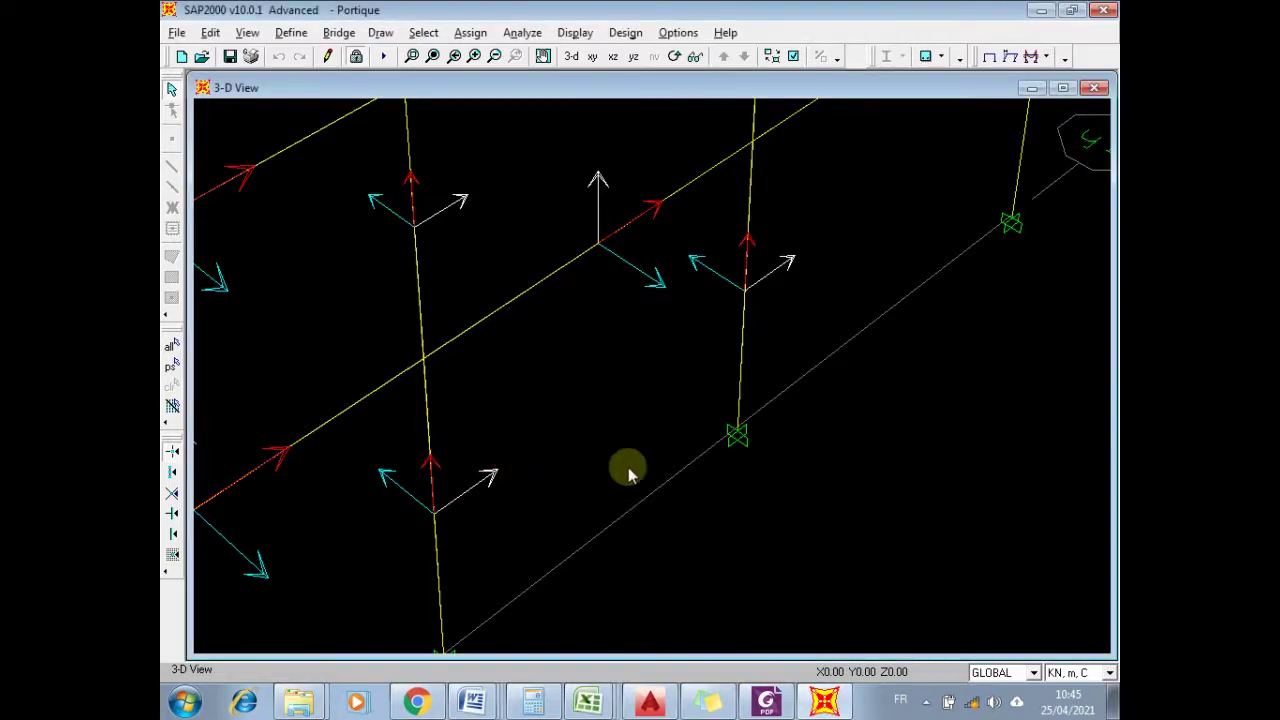
- Turn off the frame local axes and show the whole frame in the X-Z plane view
left_click(432, 56)
left_click(793, 56)
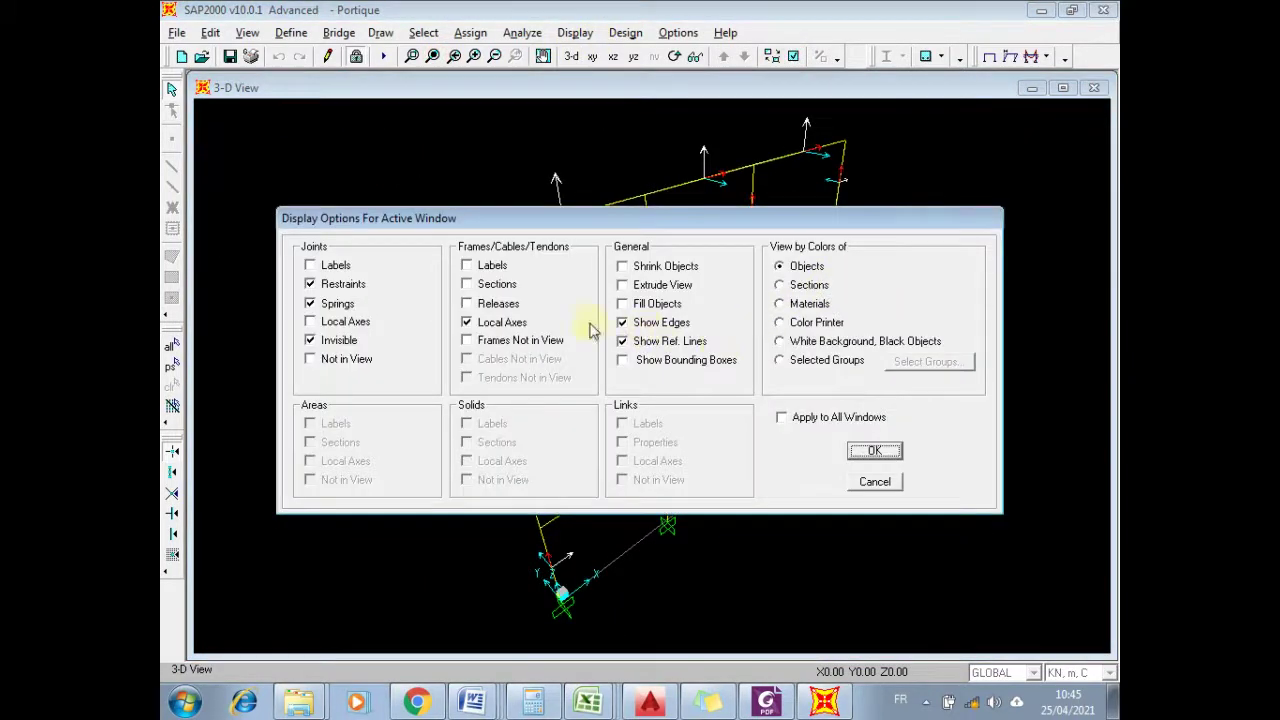
left_click(490, 322)
left_click(875, 450)
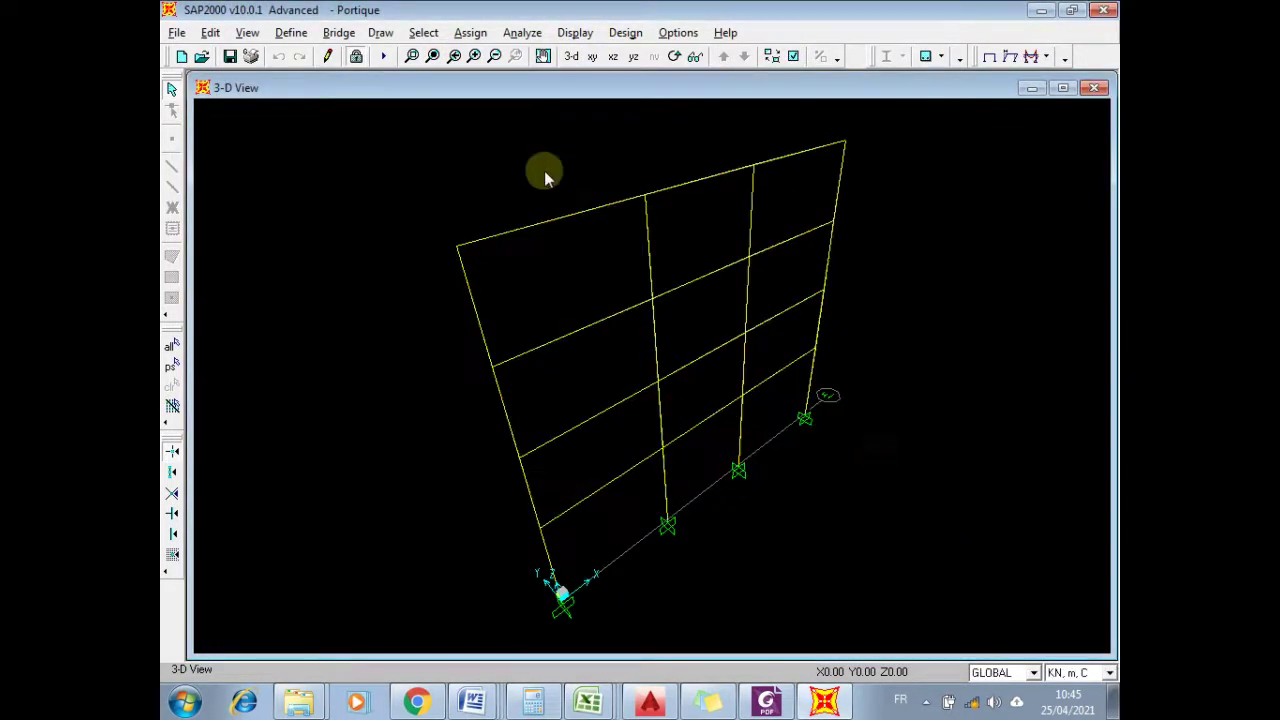
left_click(613, 56)
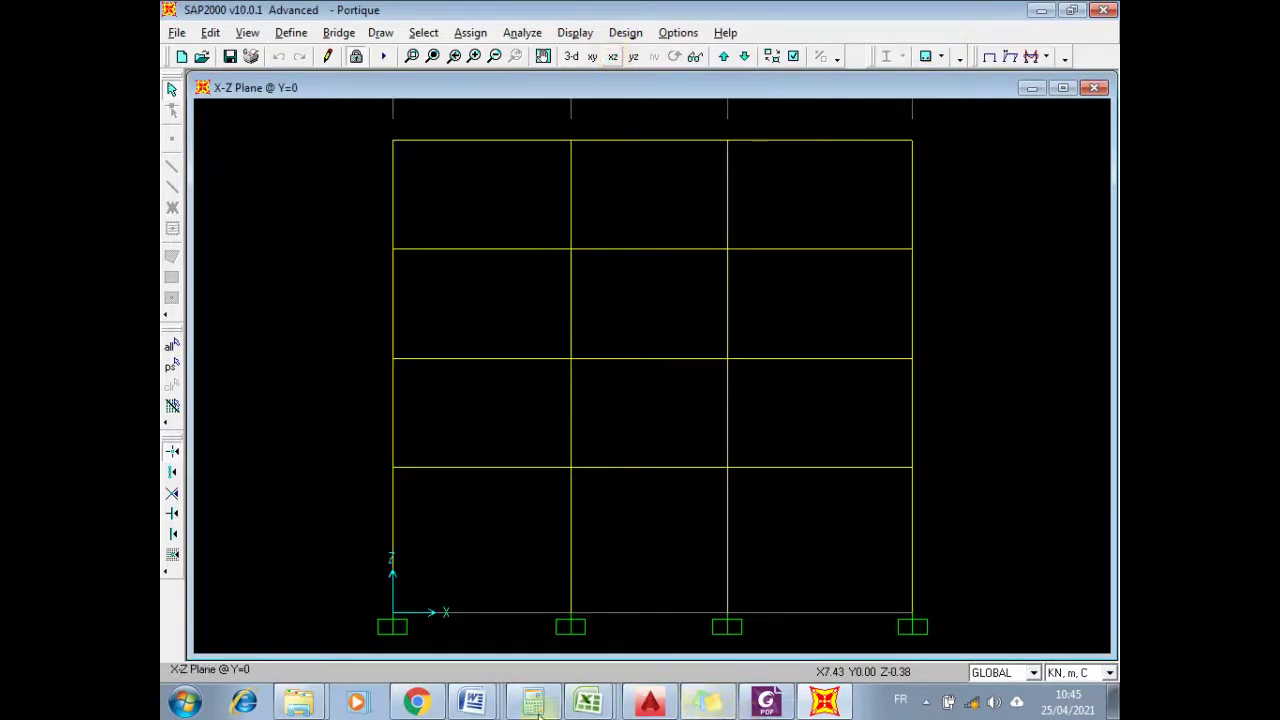
- Read the requested results in the FICHE TP_N°2 document in Word and return to SAP2000
left_click(472, 700)
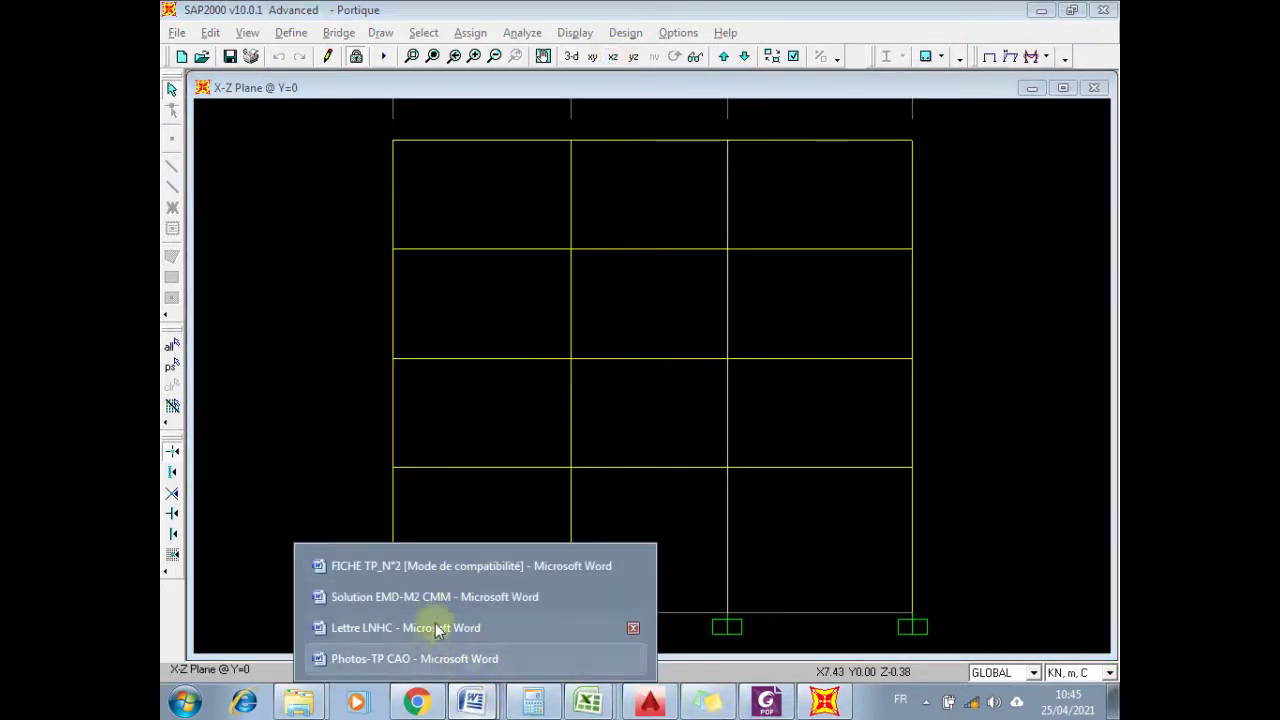
left_click(434, 566)
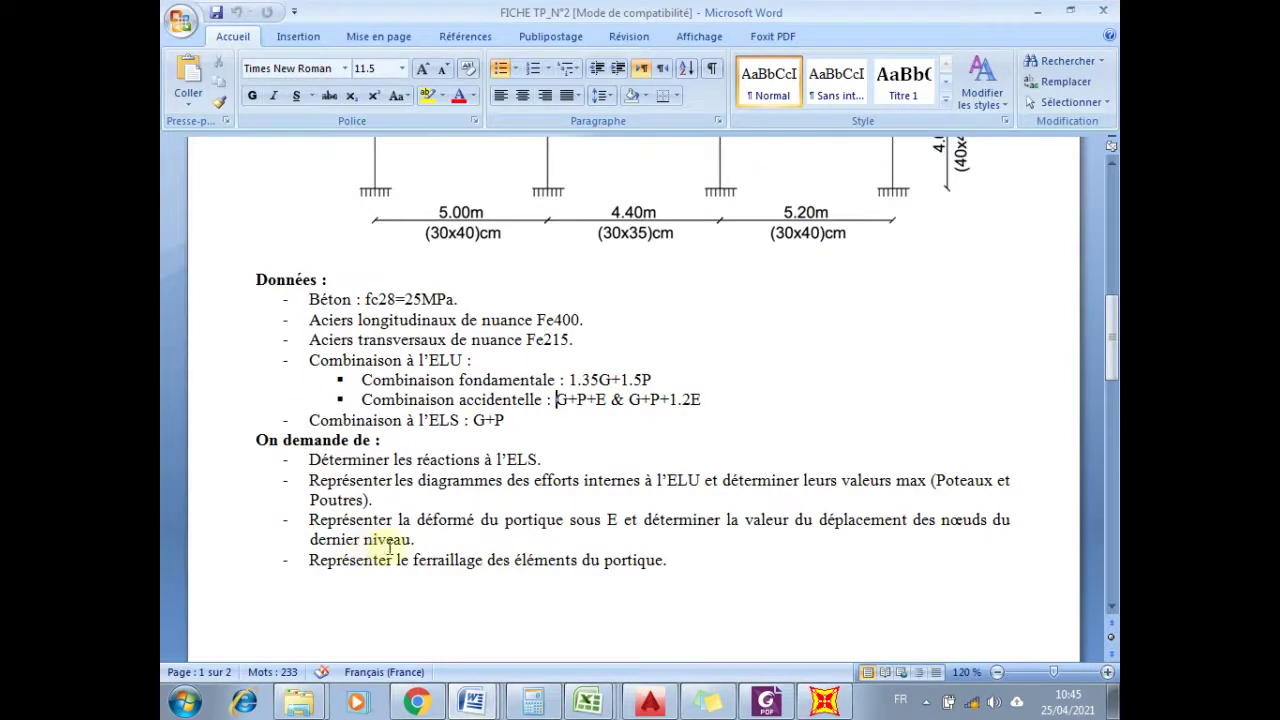
left_click(824, 700)
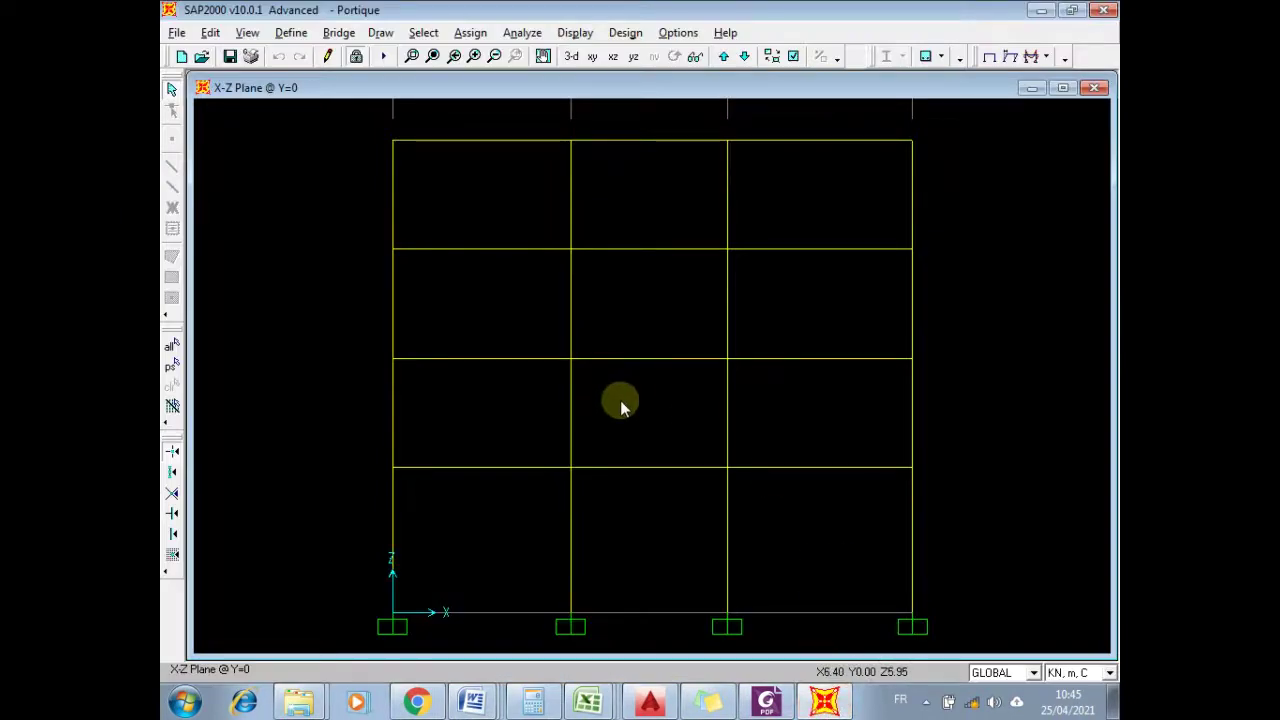
left_click(575, 33)
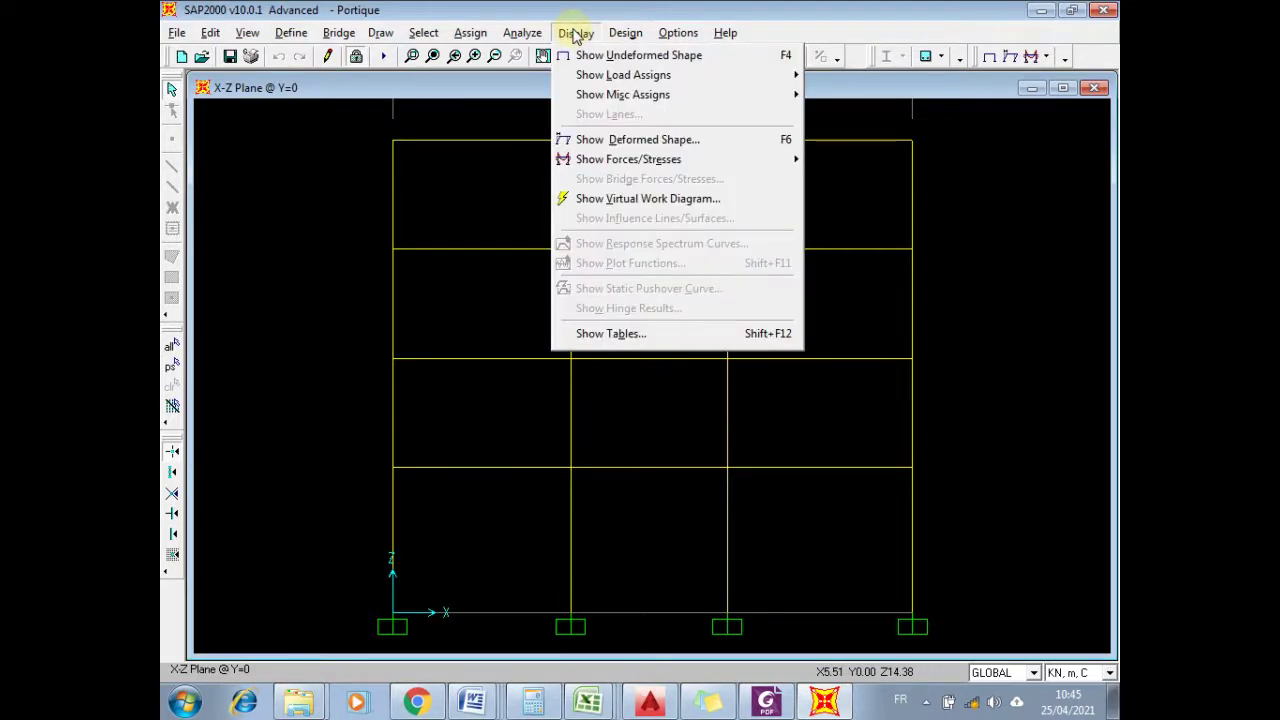
left_click(597, 8)
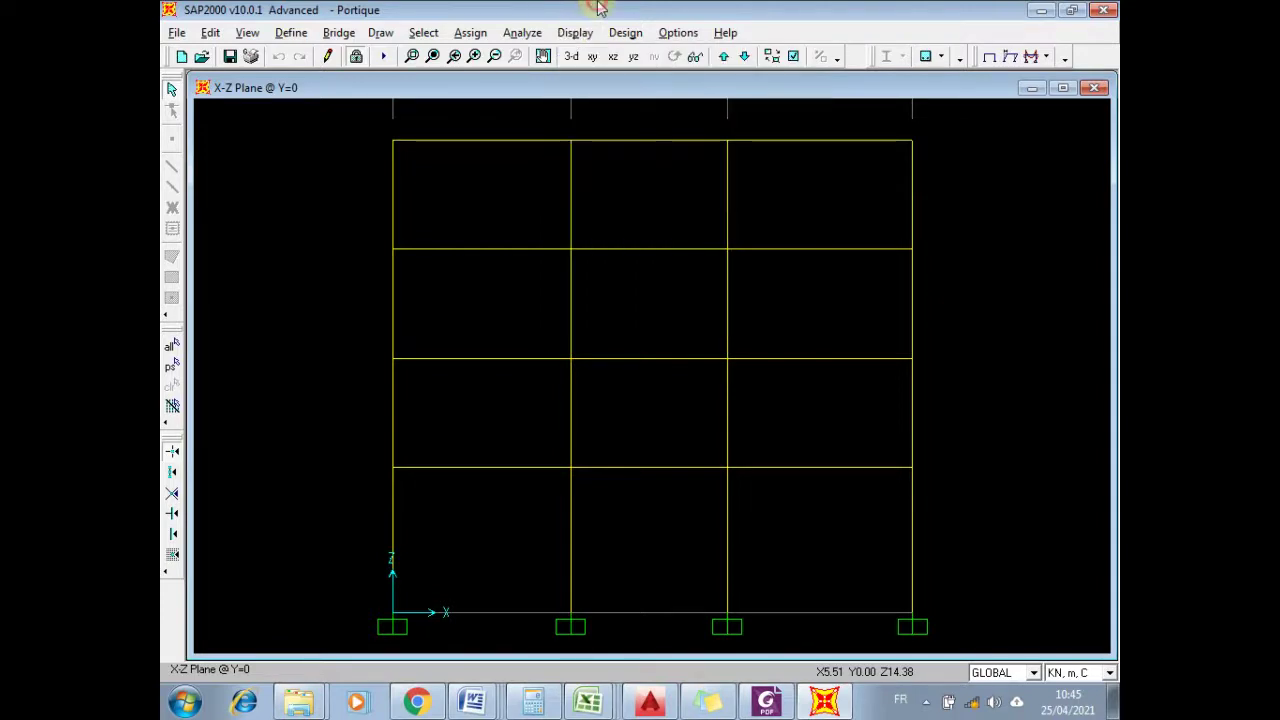
mouse_move(598, 8)
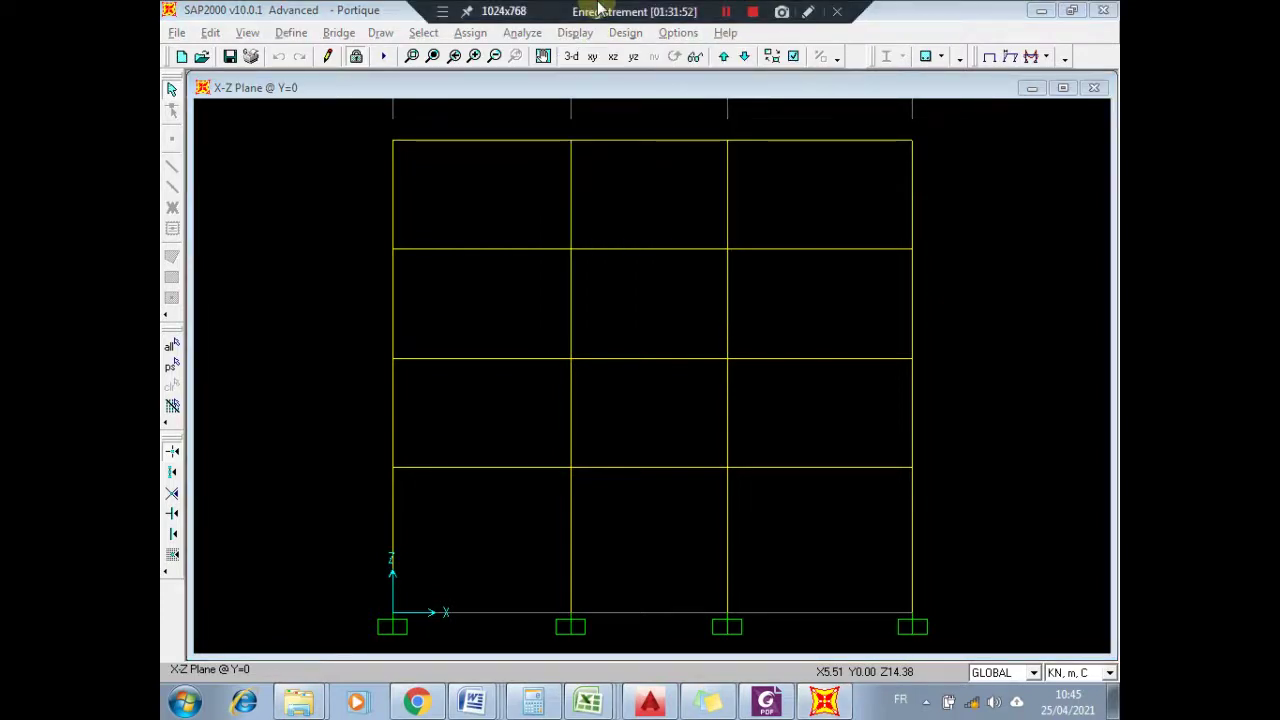
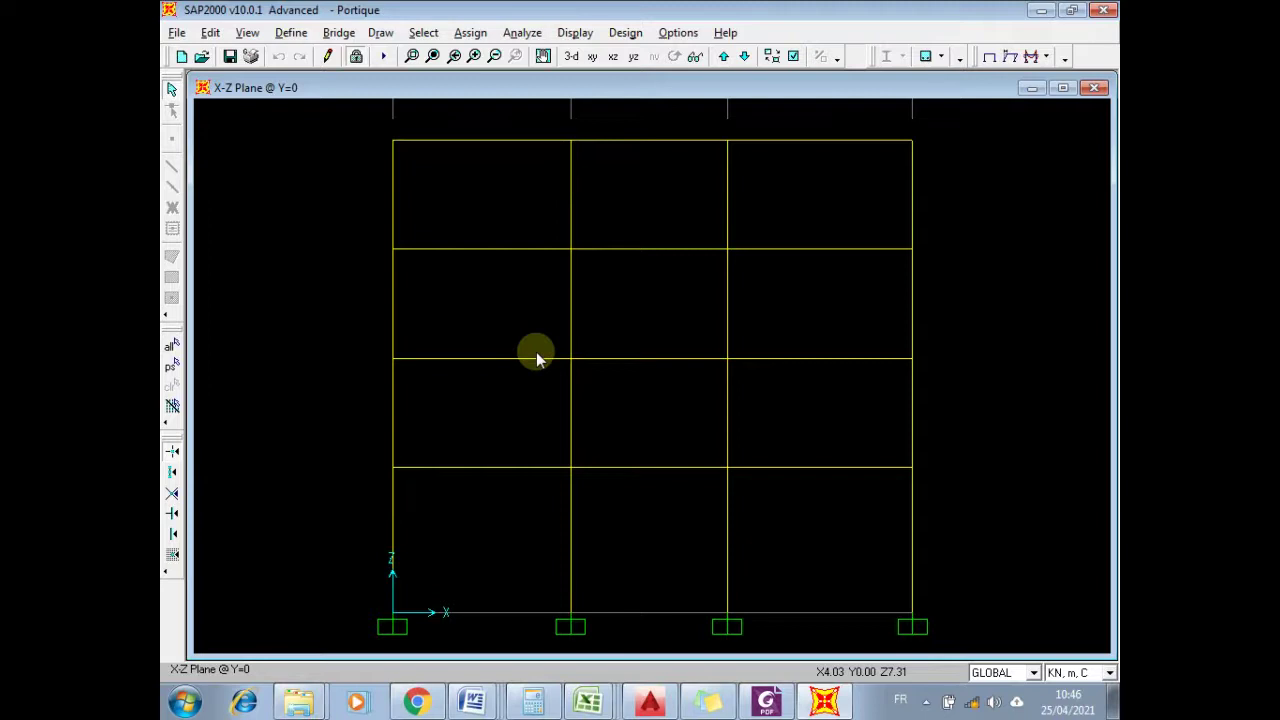
- Display the deformed shape of the frame for load case E with automatic scaling and cubic curve
left_click(576, 32)
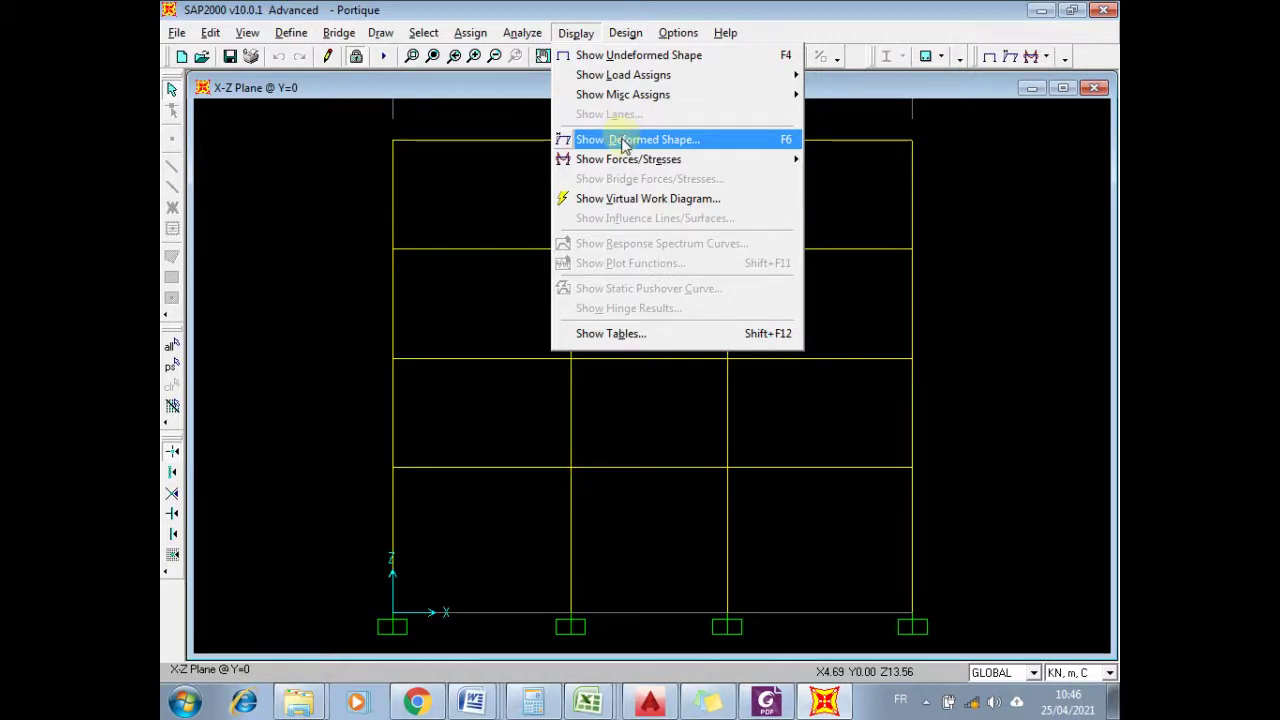
left_click(692, 143)
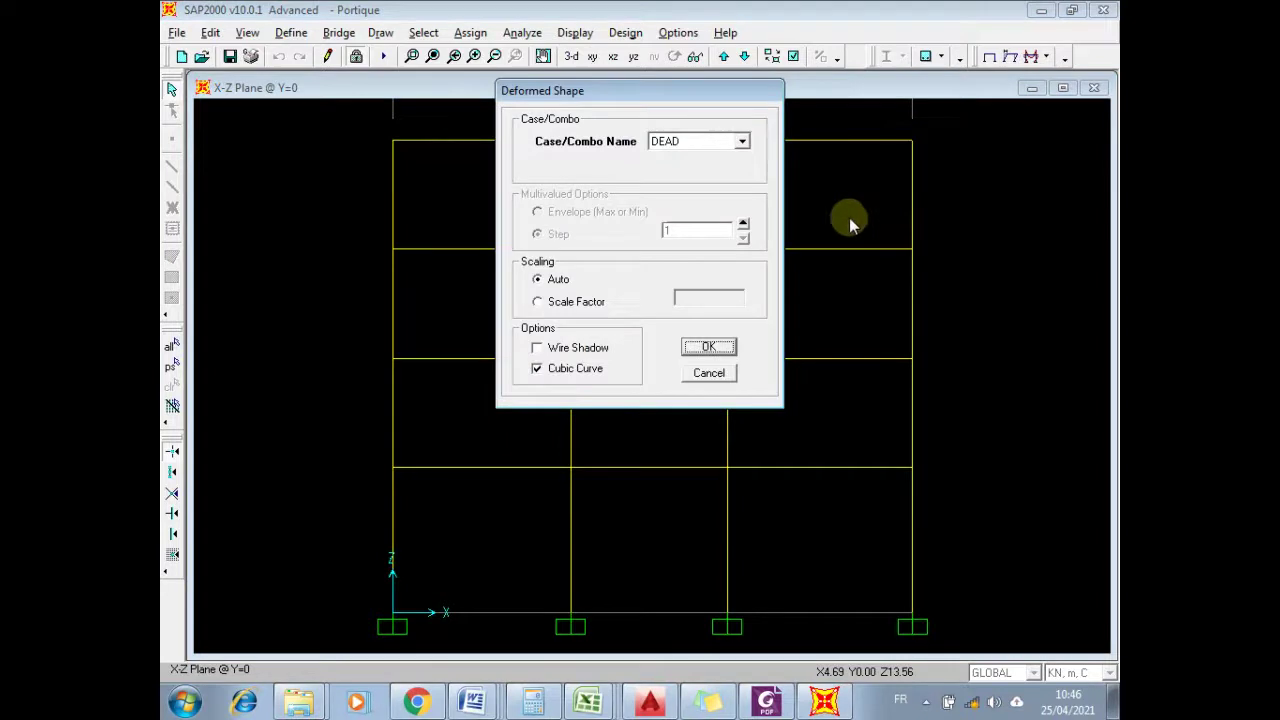
left_click(690, 142)
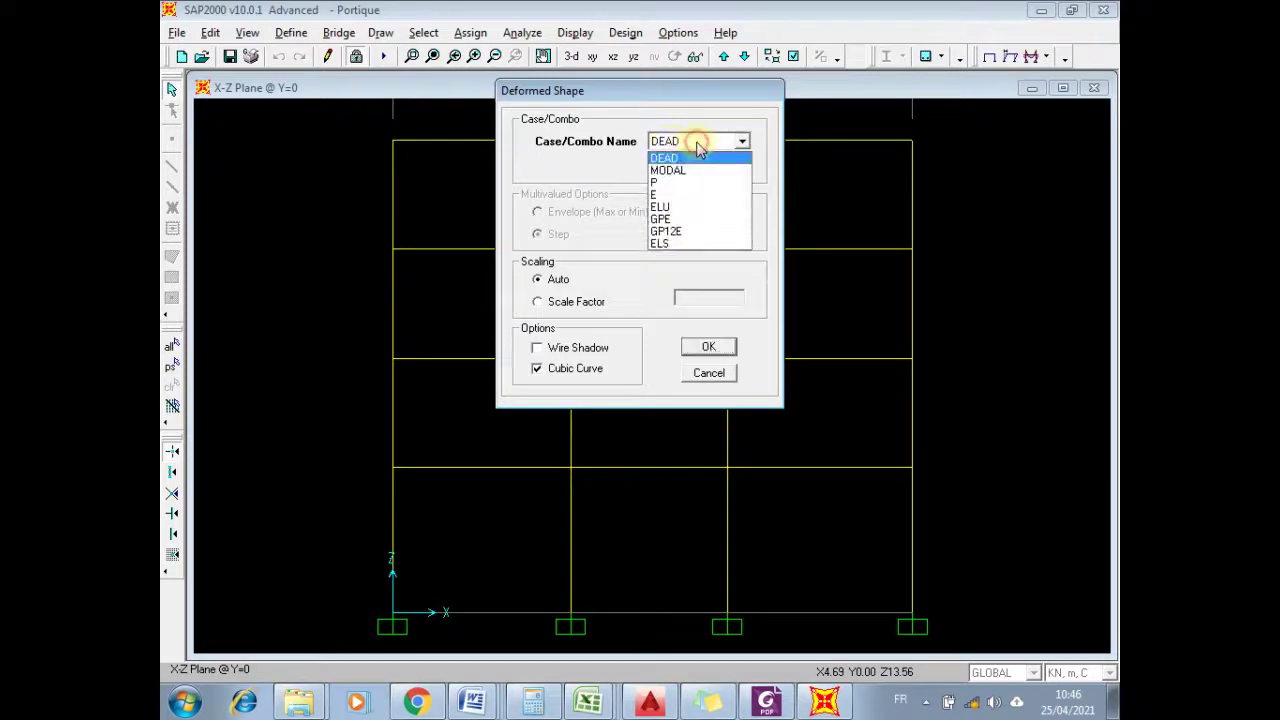
left_click(667, 195)
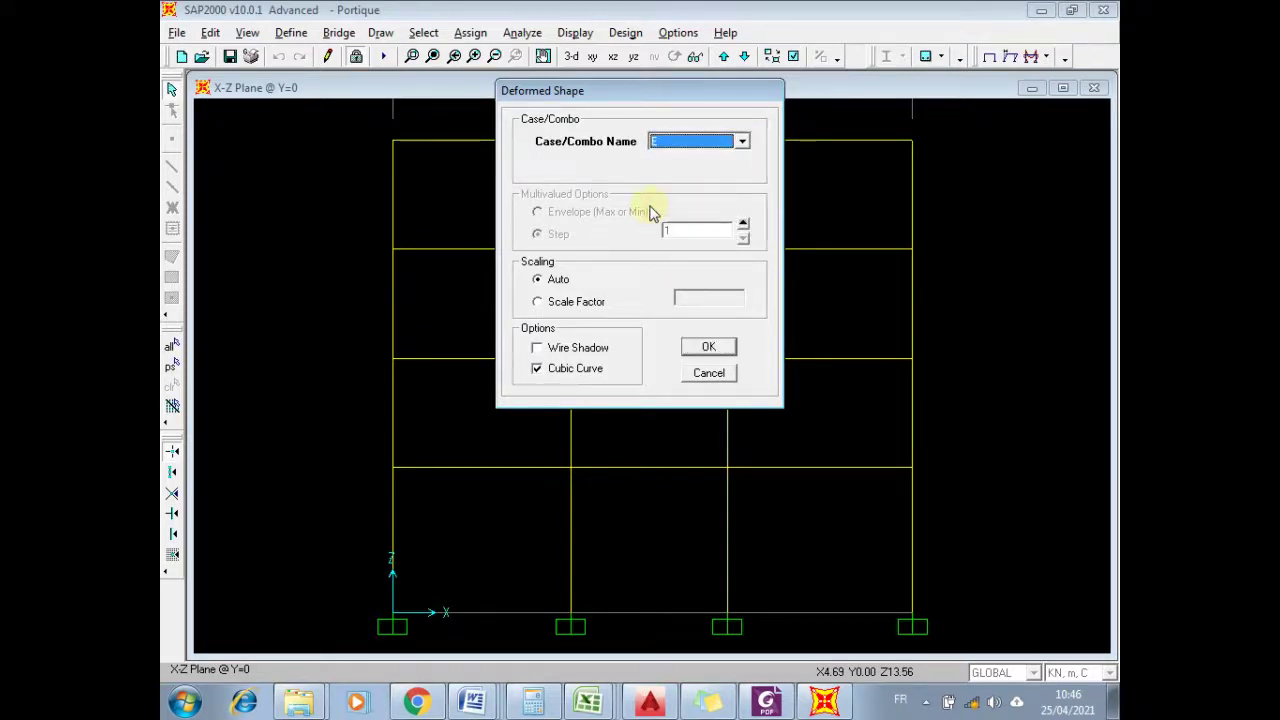
left_click(705, 346)
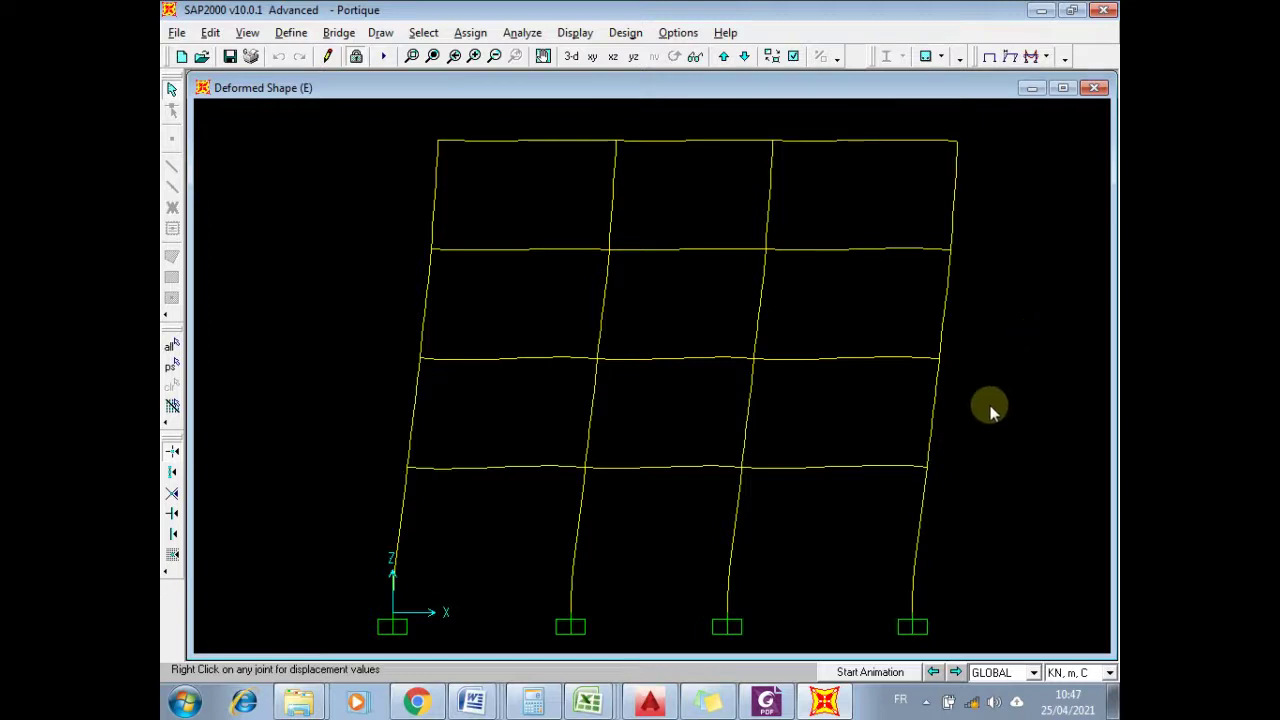
- Play and stop the animation of the deformed shape under E, and query the displacement of an interior roof joint
left_click(872, 673)
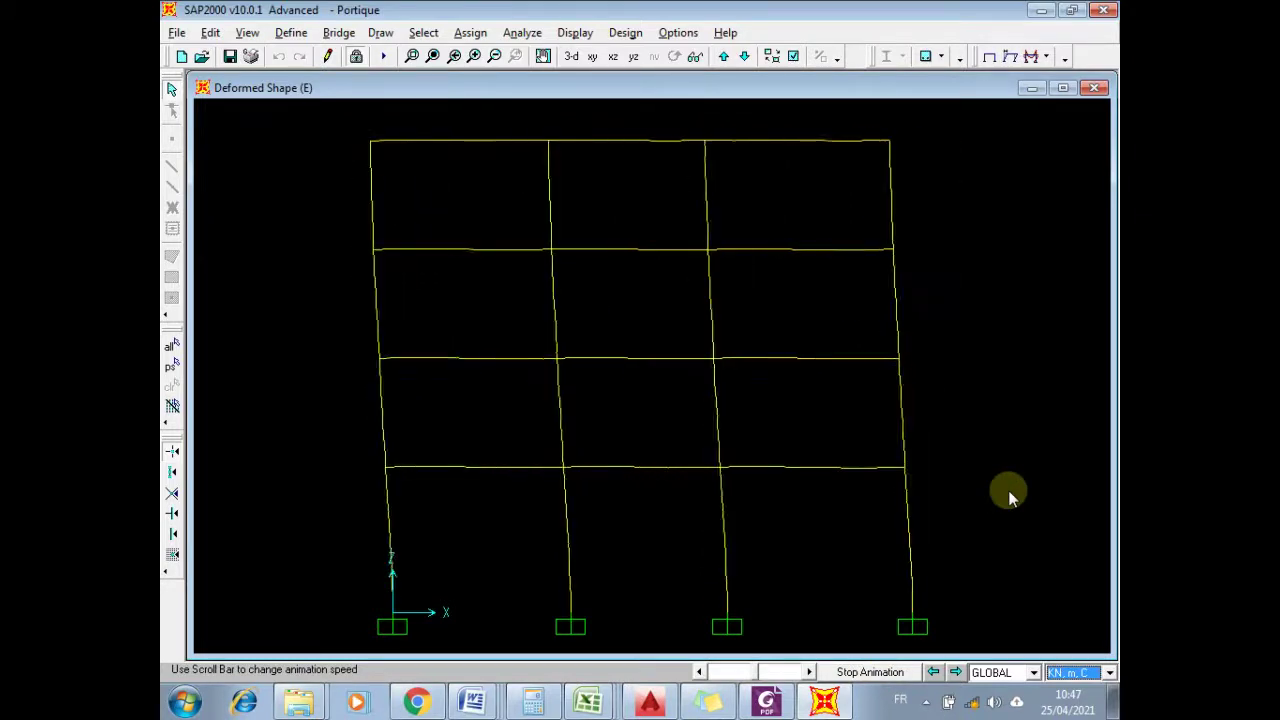
left_click(874, 672)
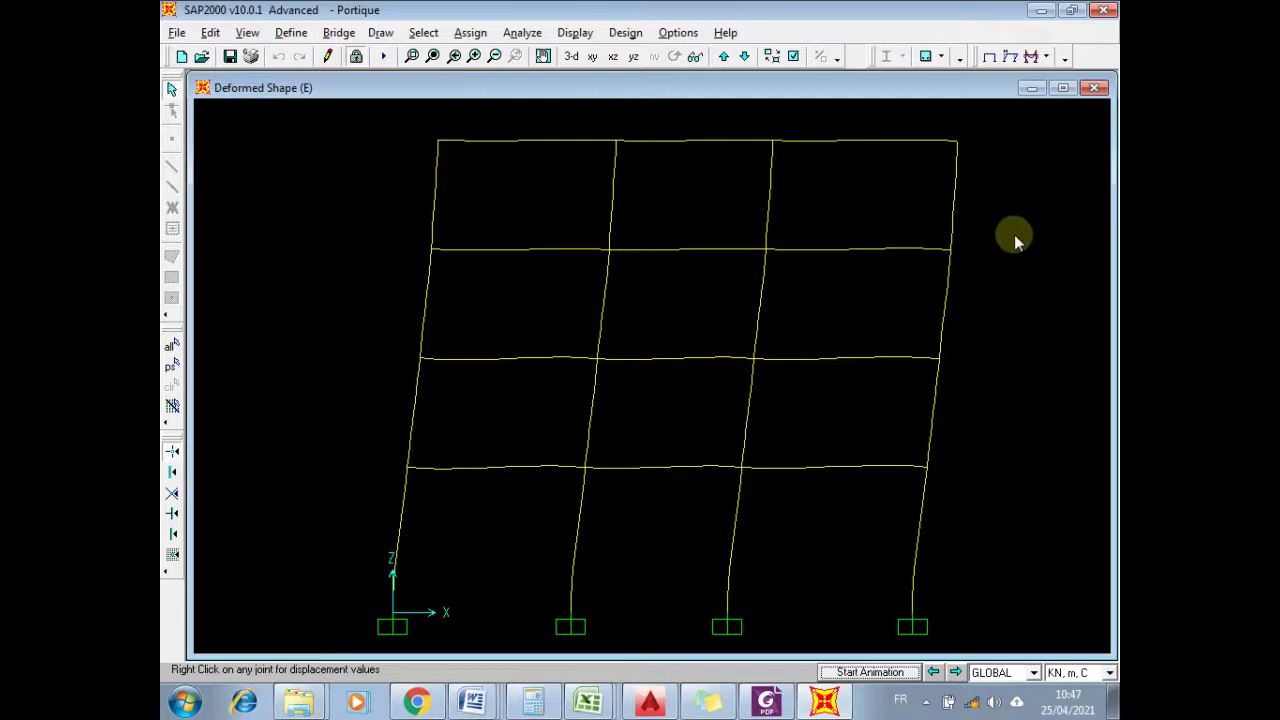
right_click(772, 140)
- Check the displacement request in FICHE TP_N°2 in Word, and inspect the top-level joint displacements in the SAP2000 deformed shape
left_click(472, 703)
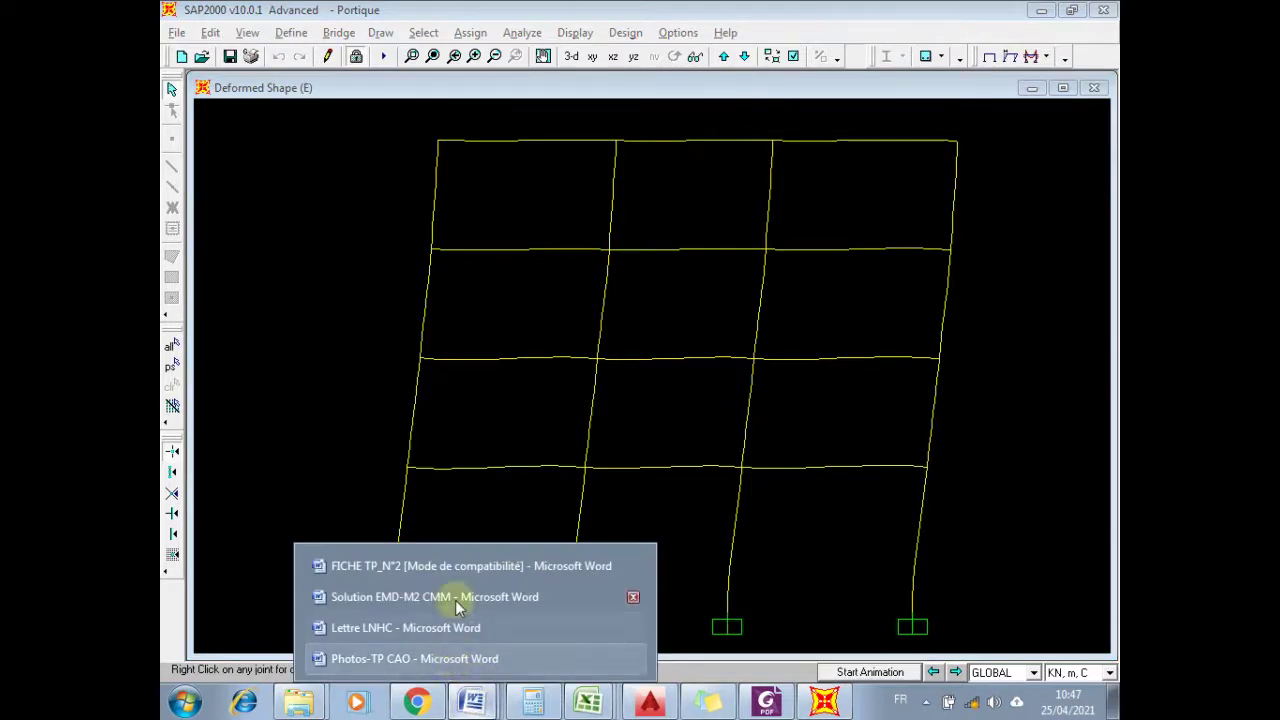
left_click(455, 570)
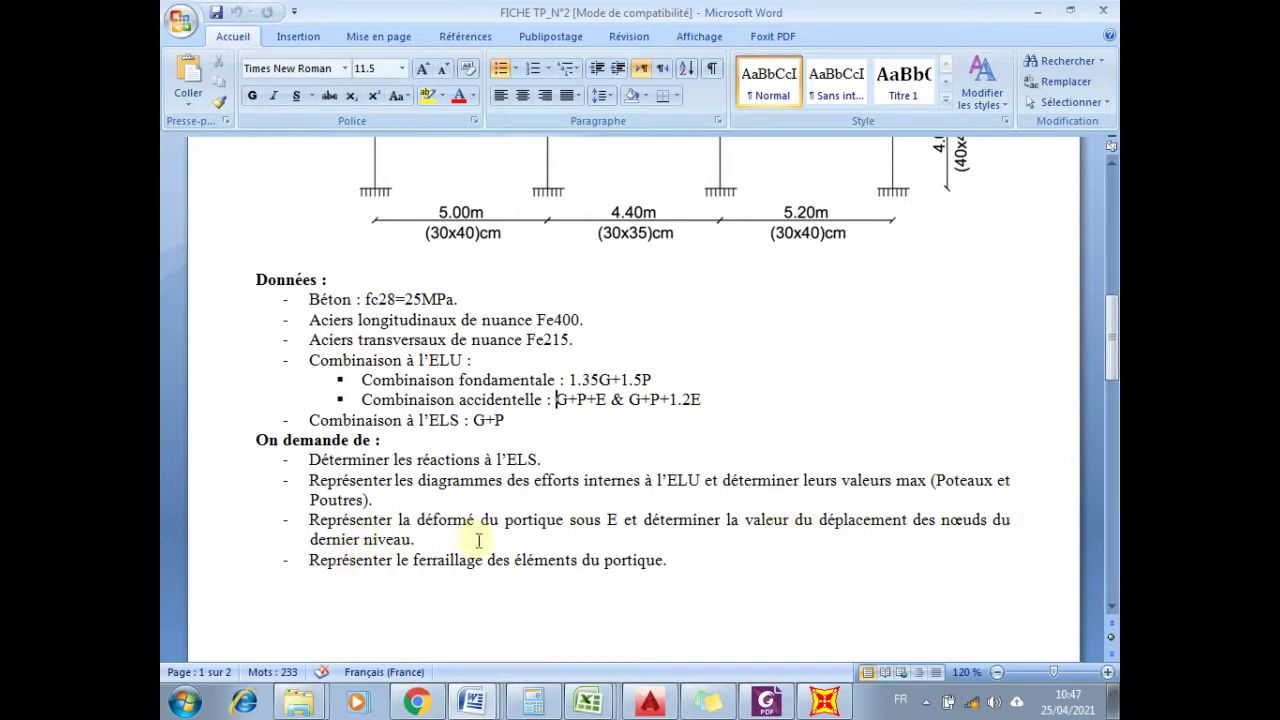
left_click(822, 703)
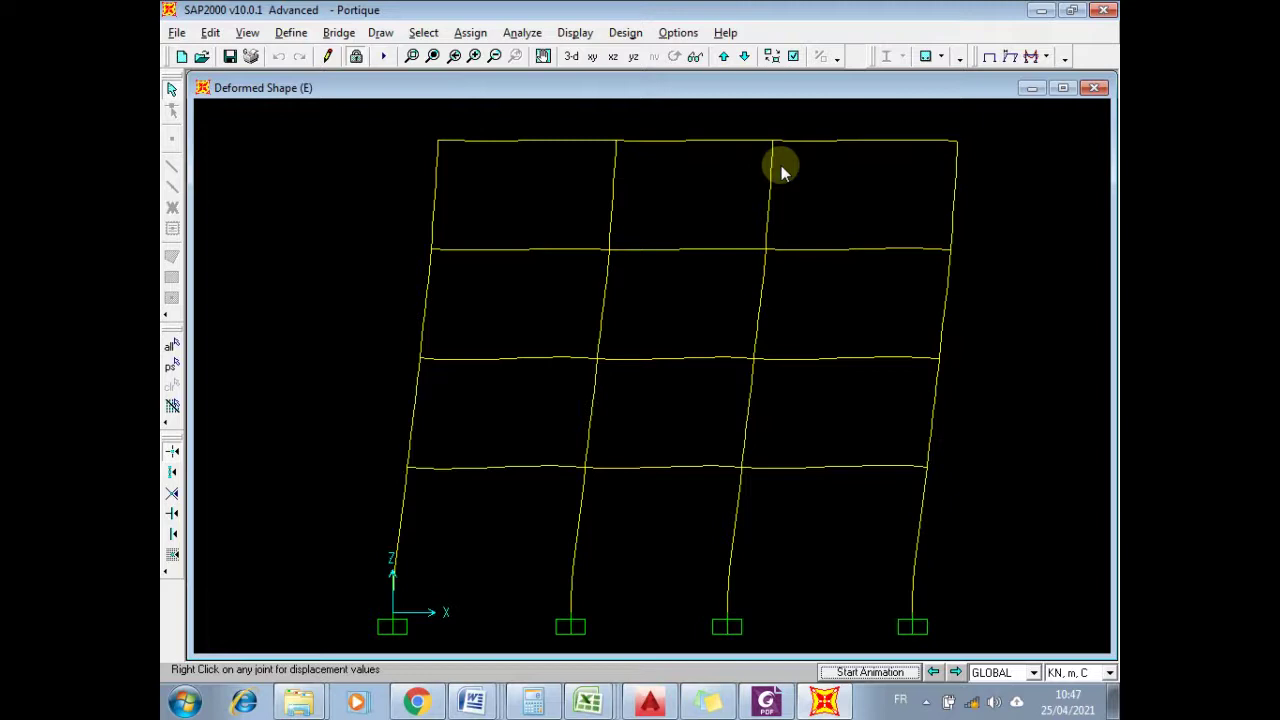
right_click(437, 142)
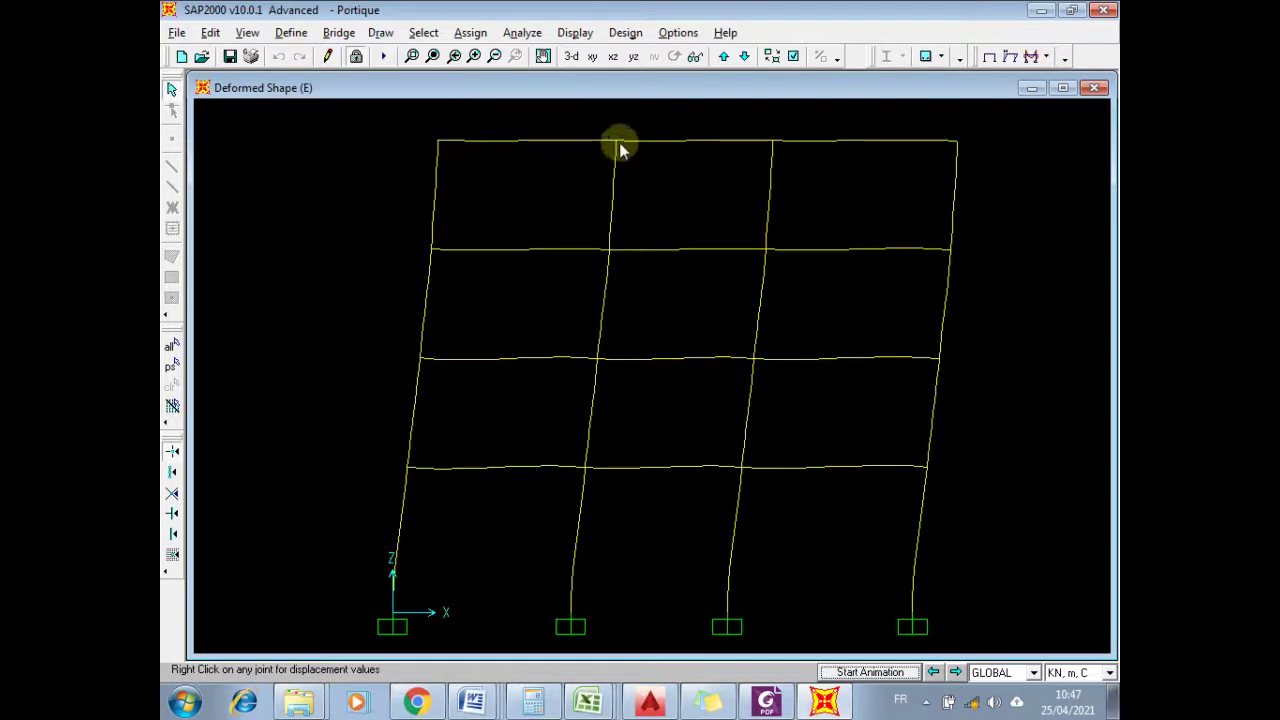
mouse_move(617, 145)
- Return to the undeformed frame and select the four joints of the top level
left_click(990, 60)
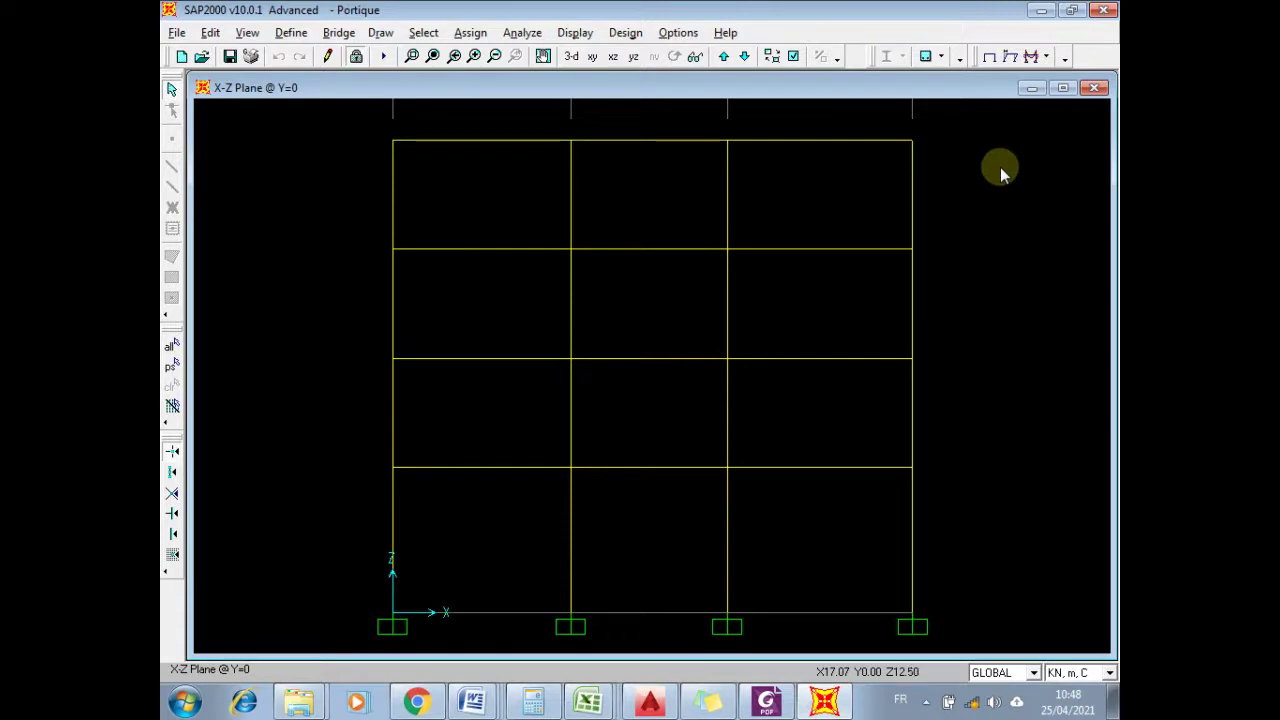
left_click(398, 143)
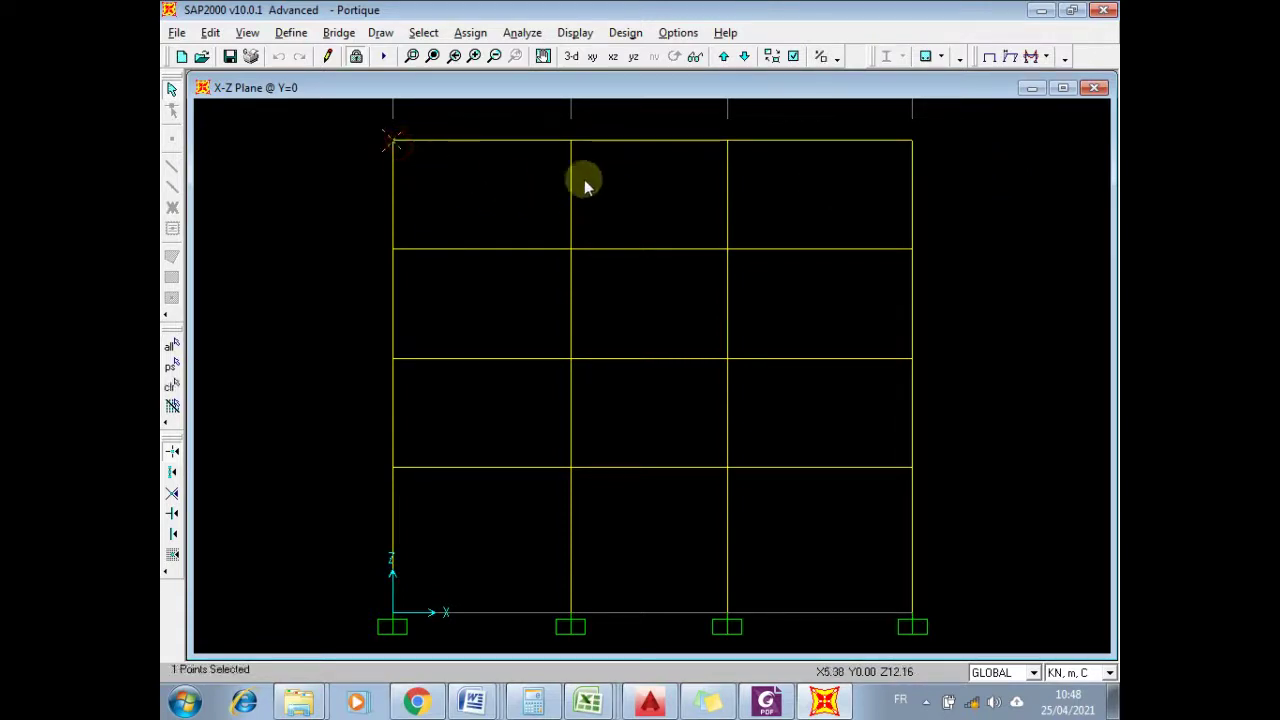
left_click(571, 138)
left_click(729, 143)
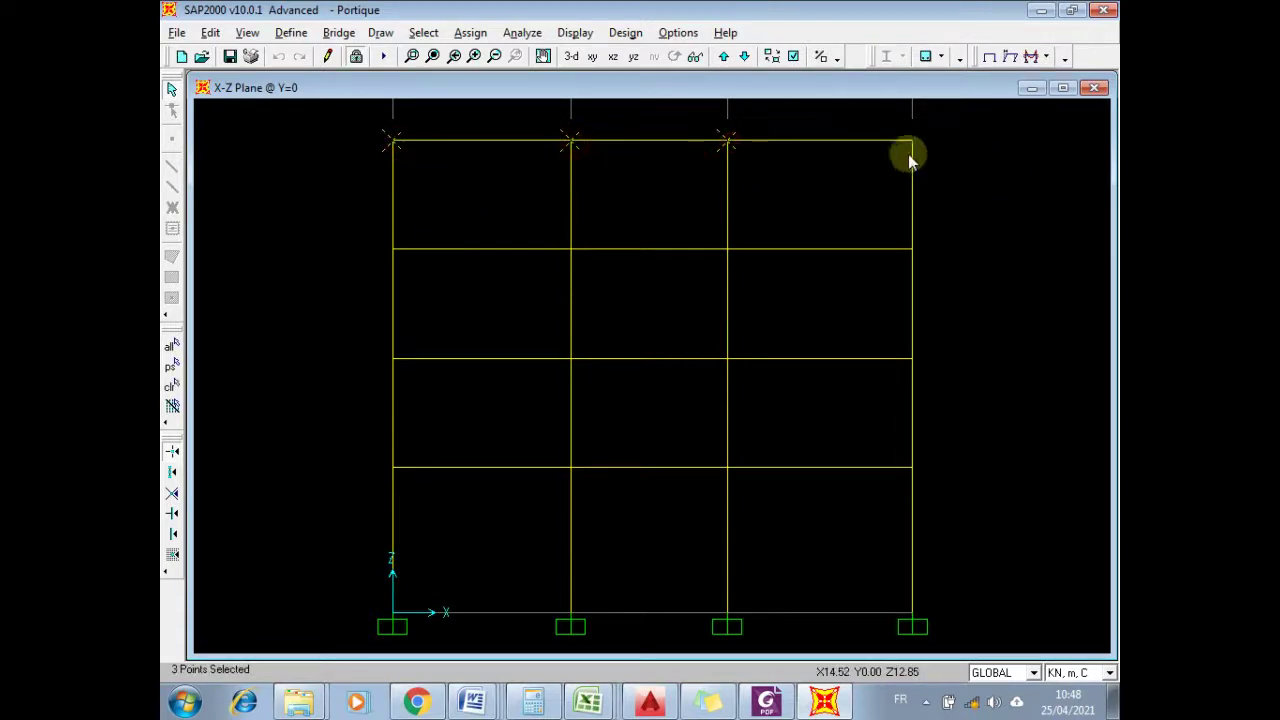
left_click(910, 145)
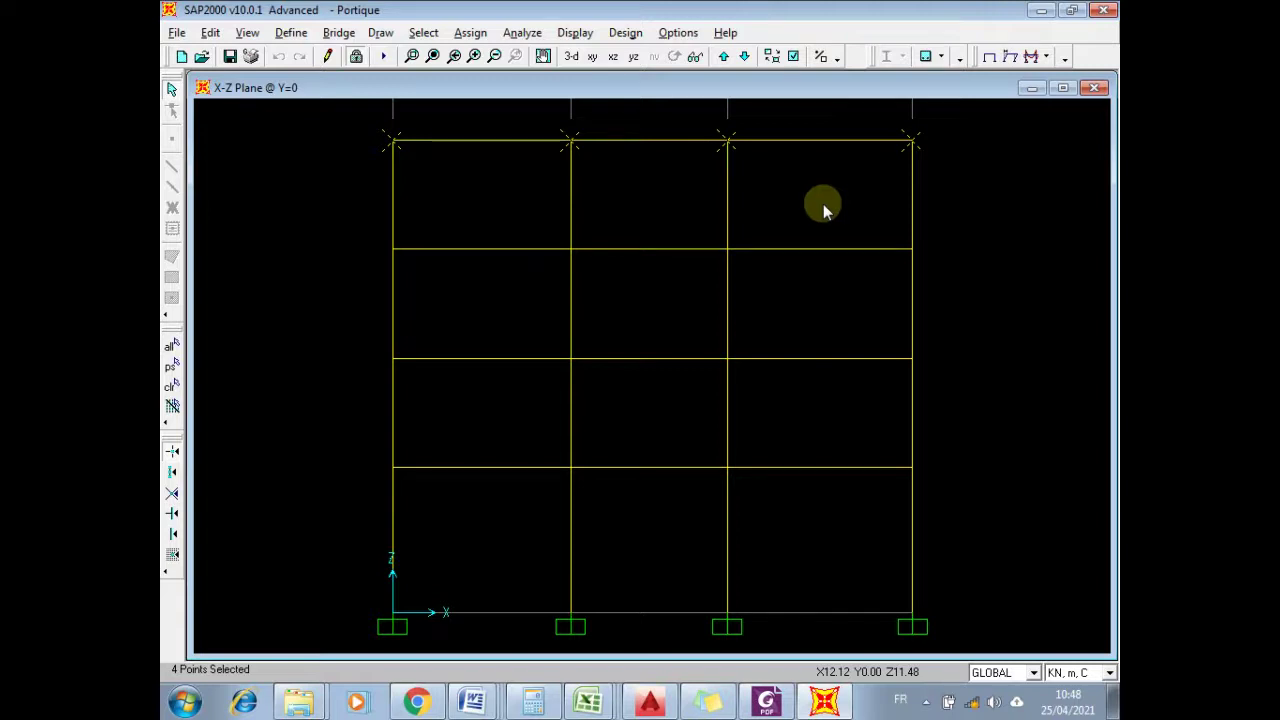
- Display only the Joint Output result tables for the selected top-level joints, with E as the sole analysis case
left_click(577, 34)
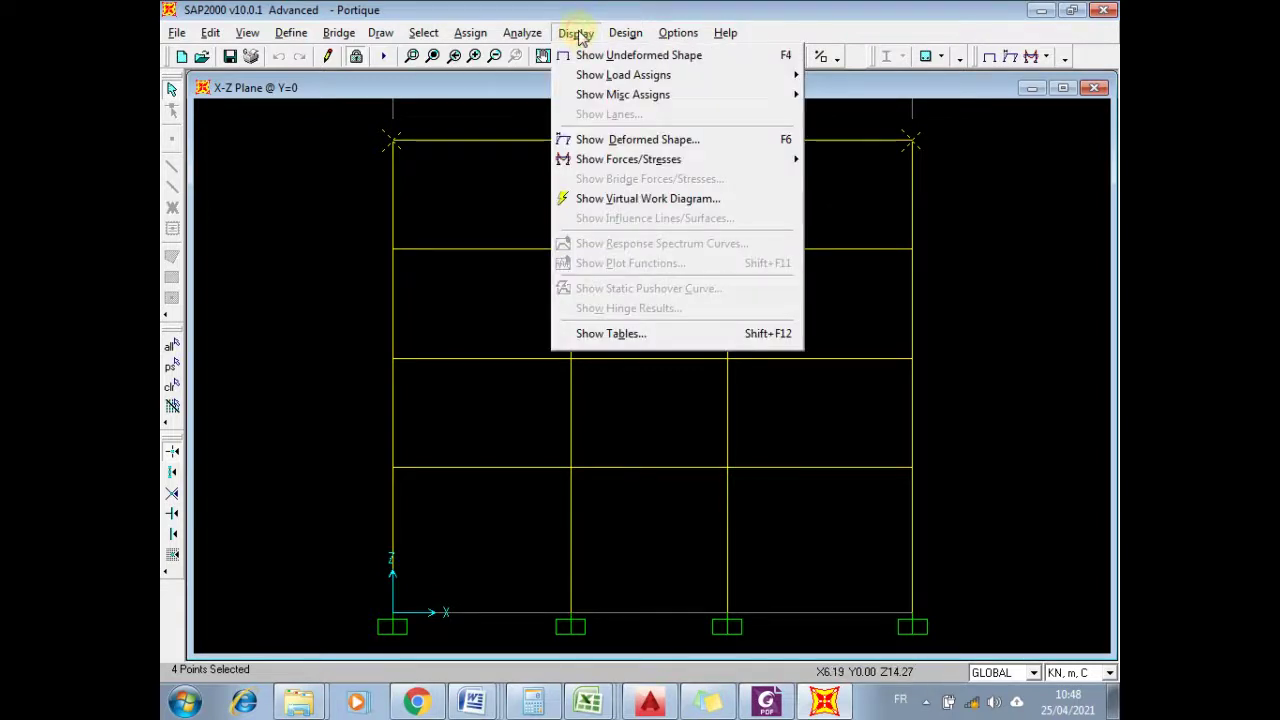
left_click(613, 335)
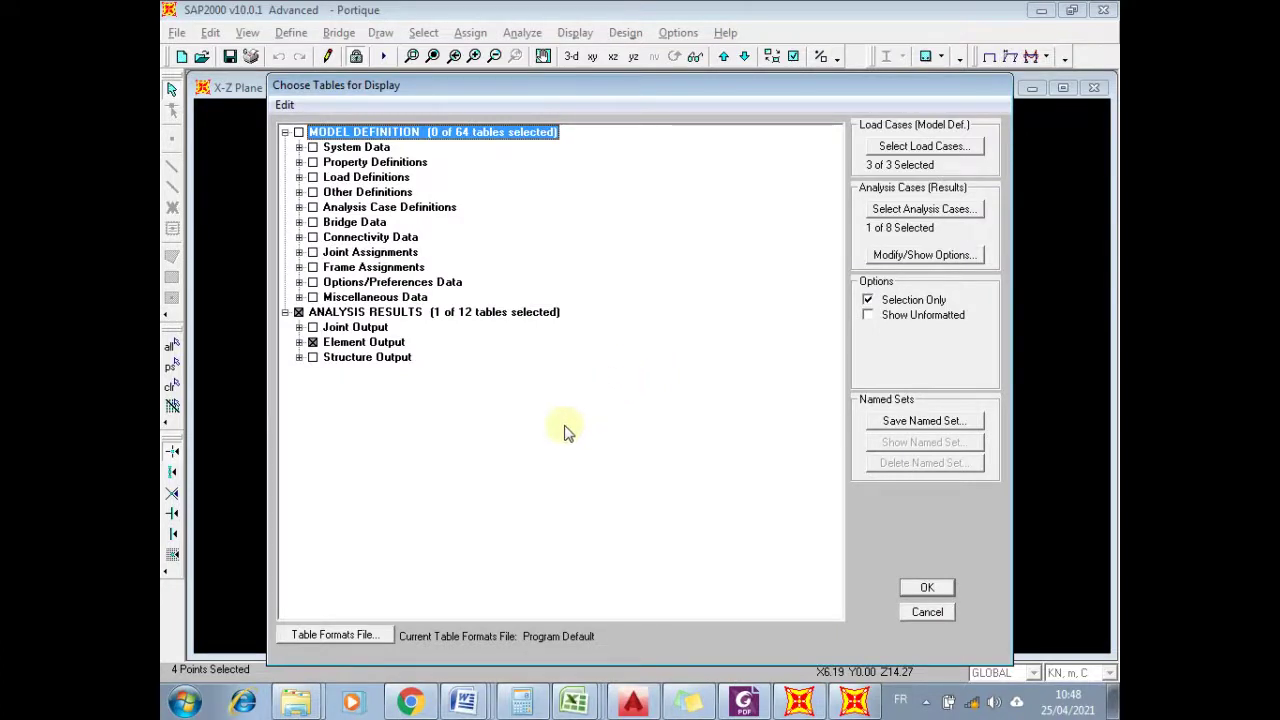
left_click(313, 343)
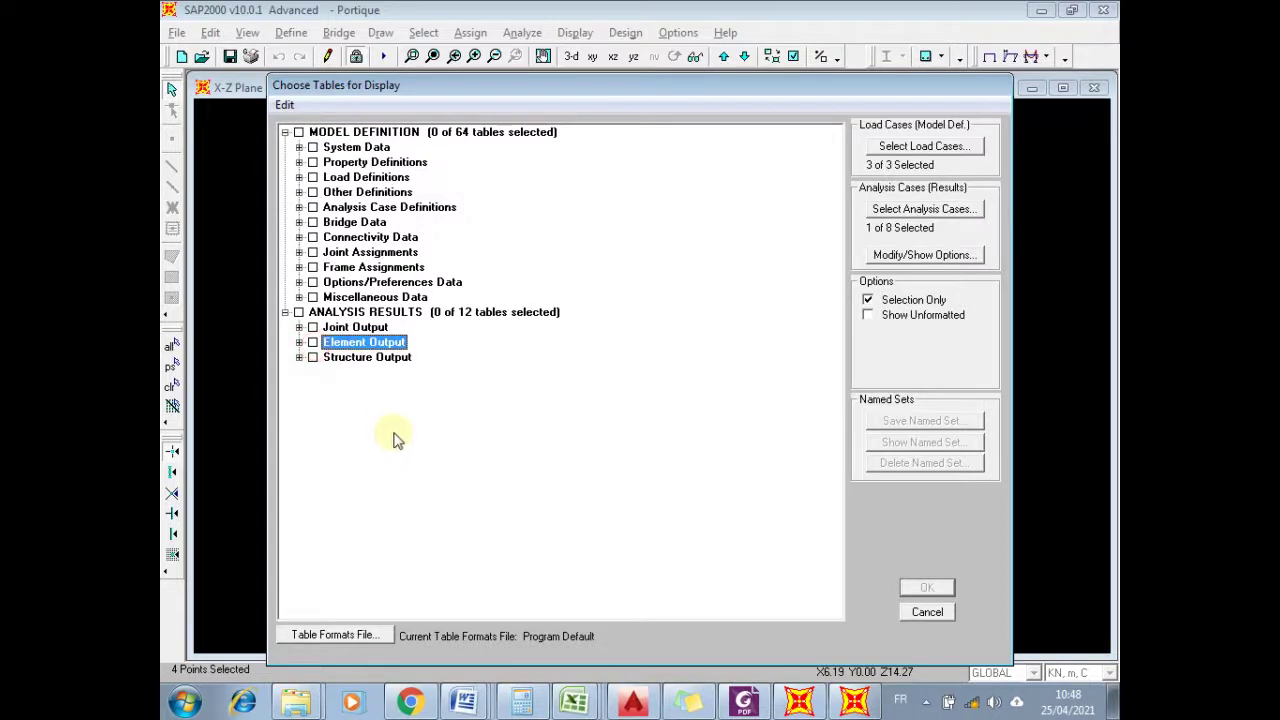
left_click(312, 328)
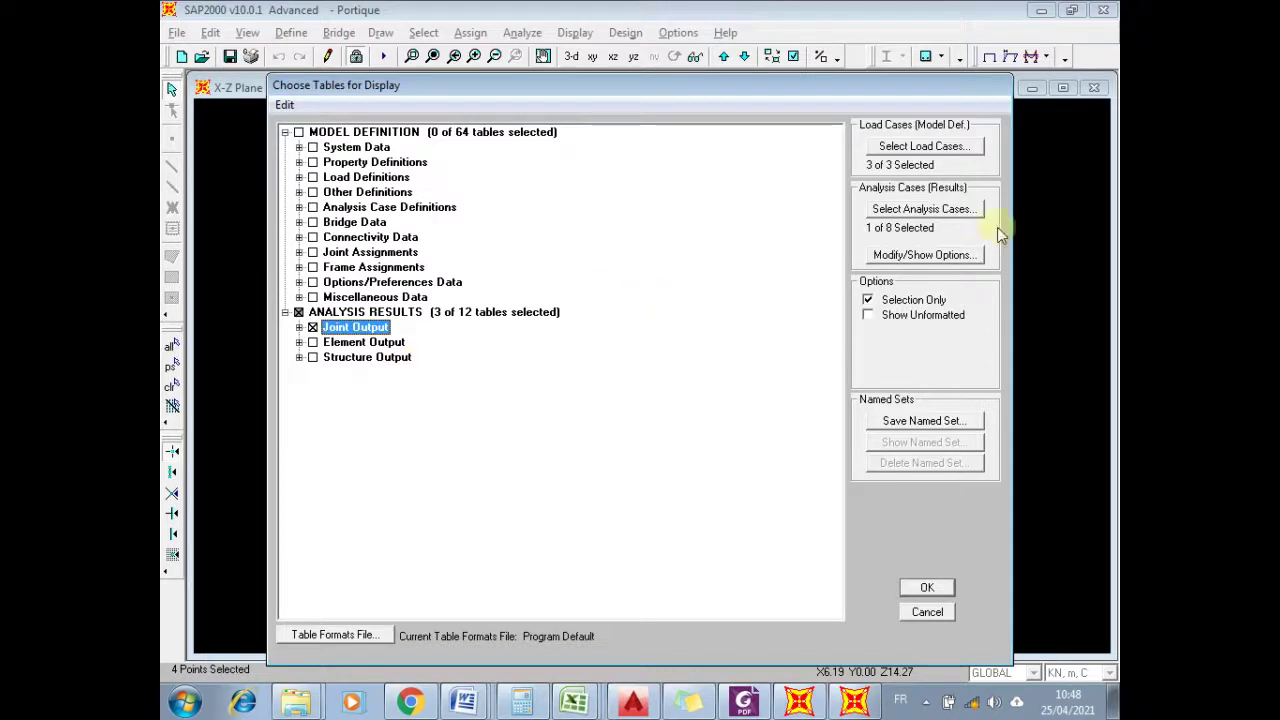
left_click(903, 212)
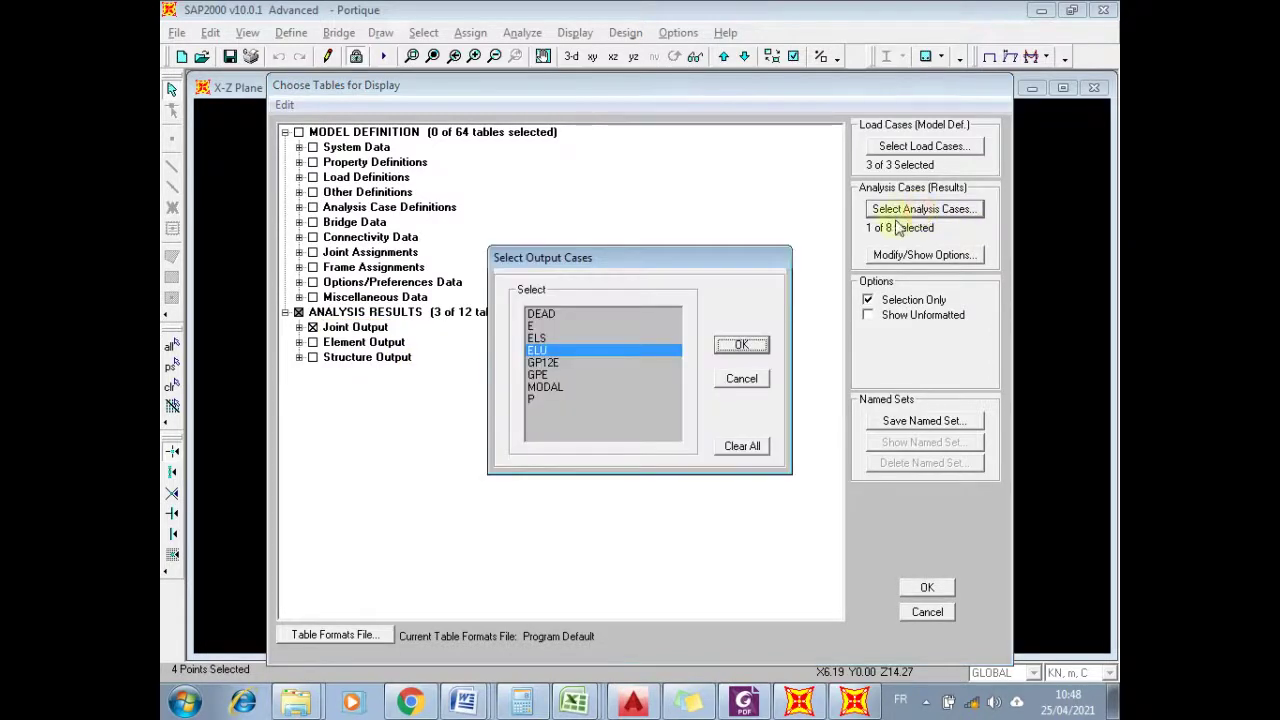
left_click(536, 326)
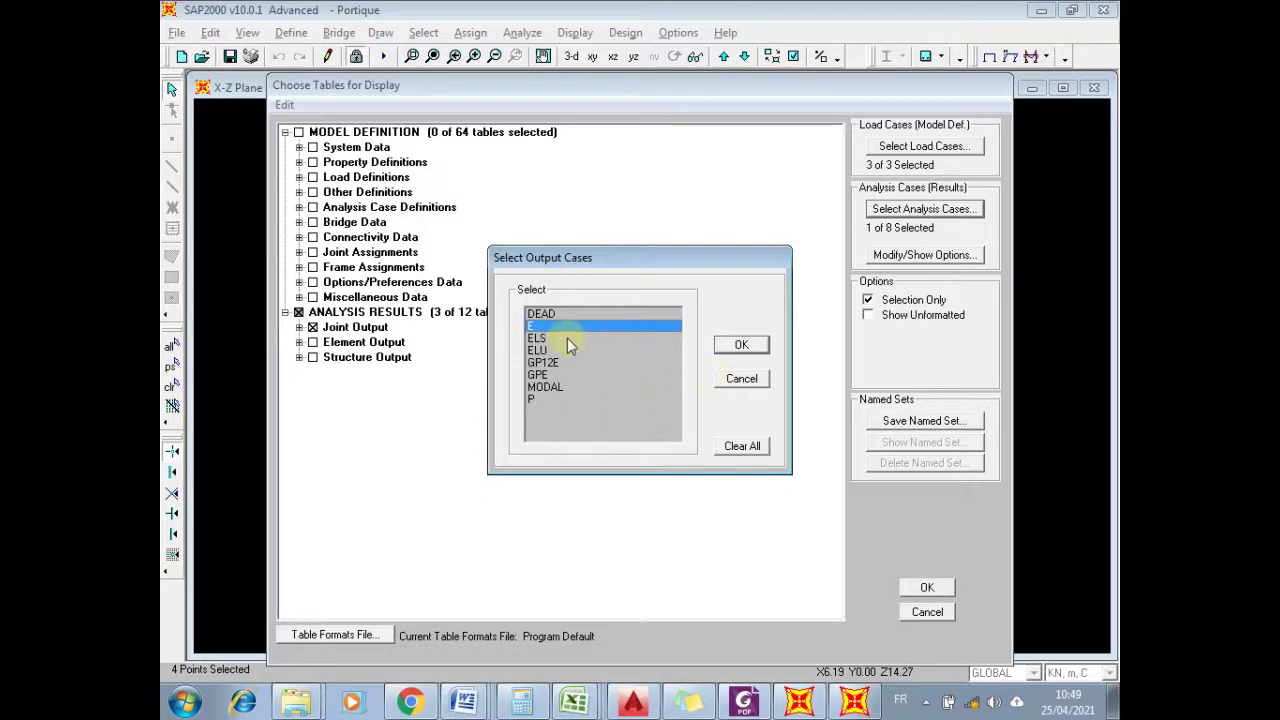
left_click(740, 346)
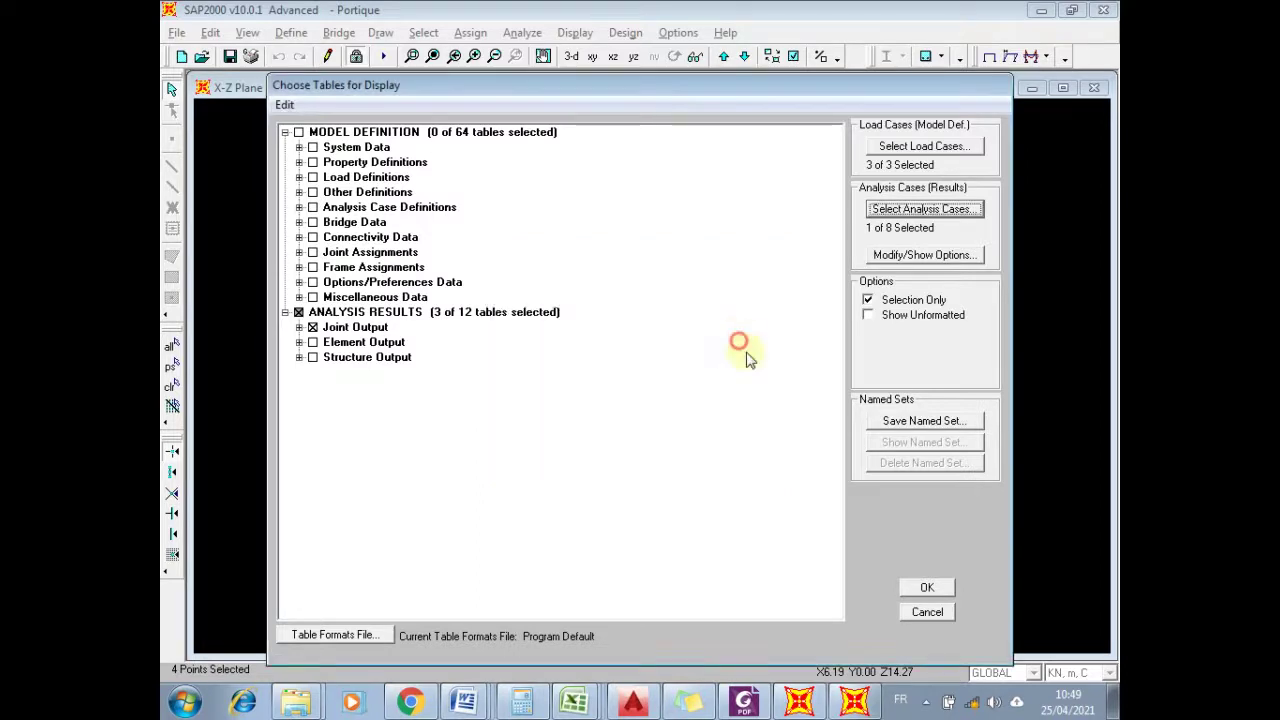
left_click(928, 588)
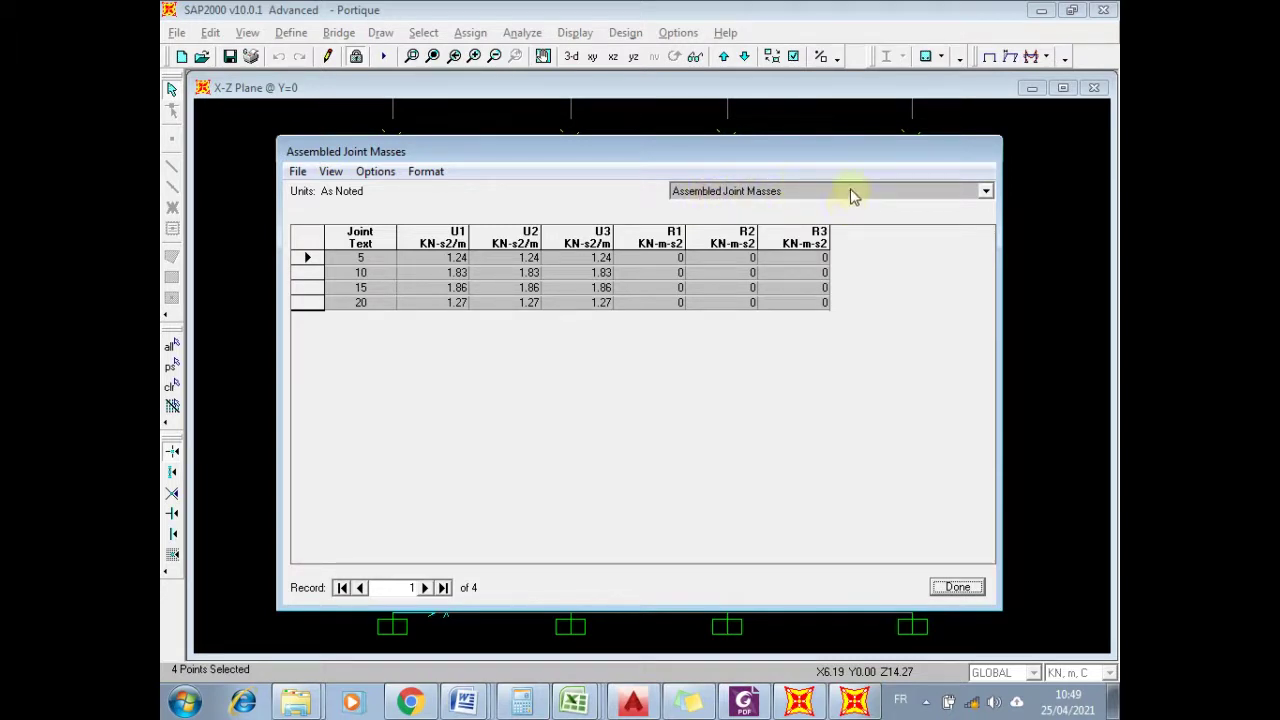
- Review the Joint Displacements table of the top-level joints under E, and close the results tables
left_click(953, 195)
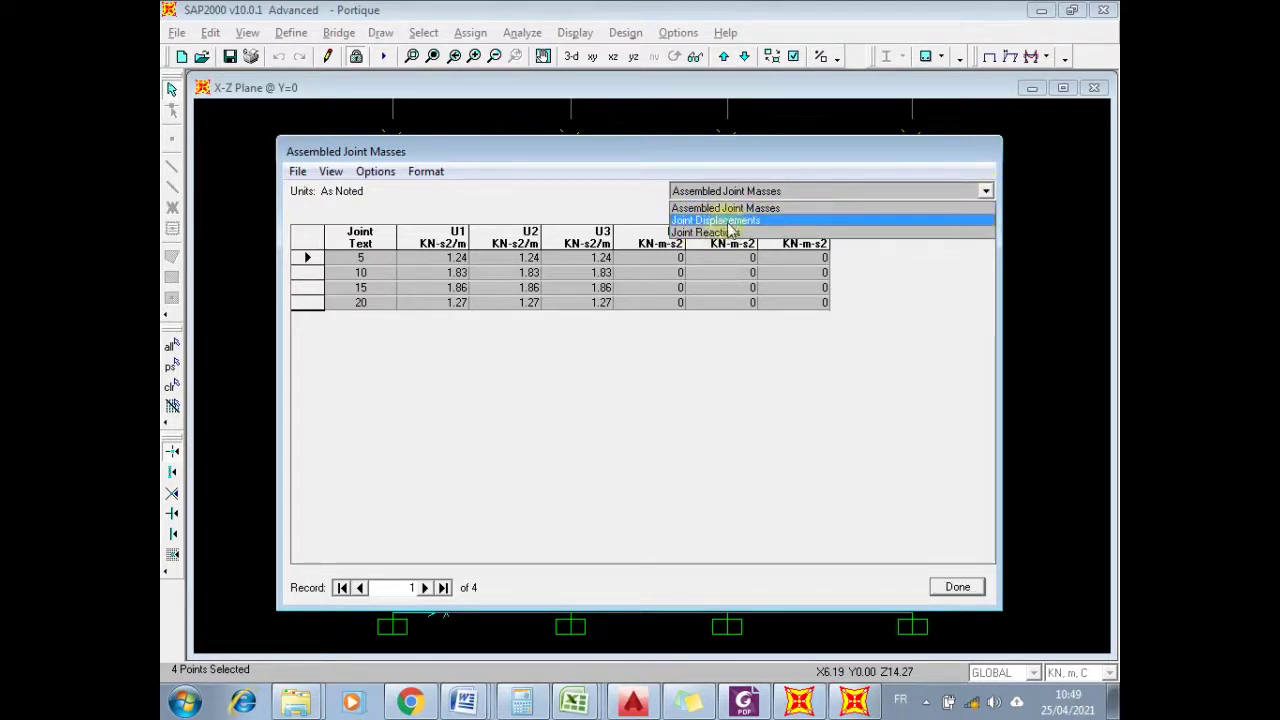
left_click(728, 222)
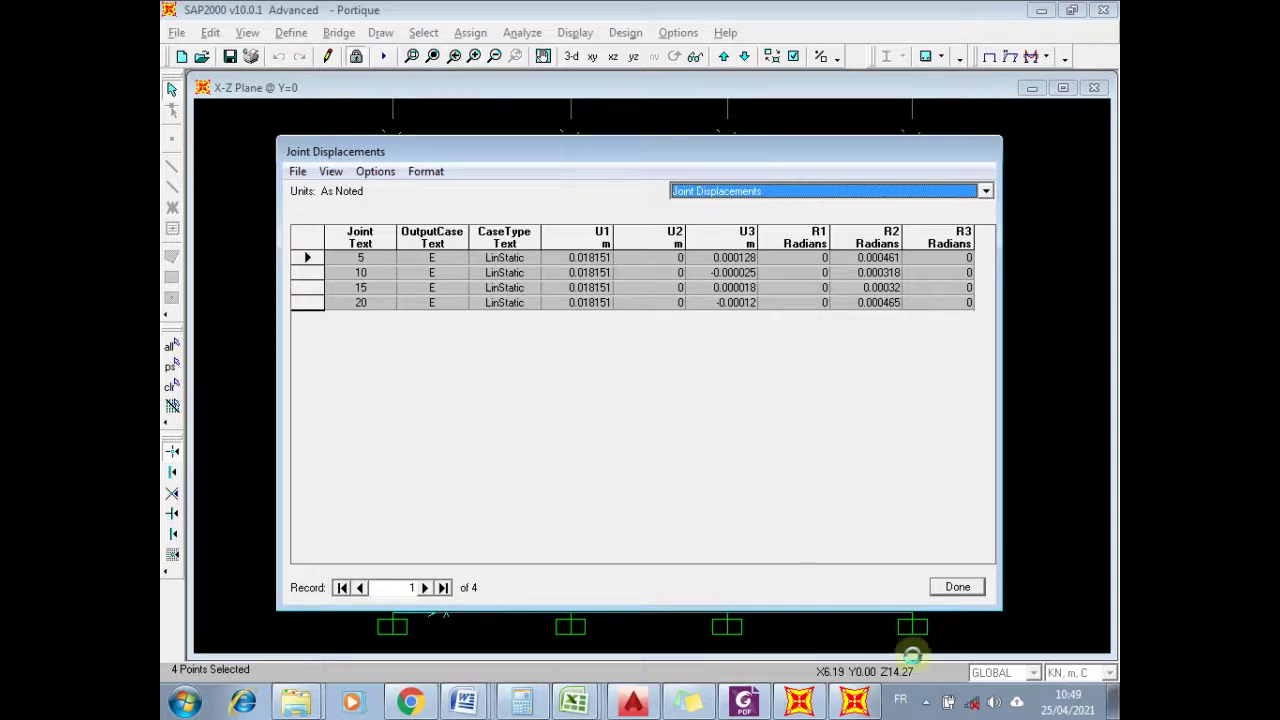
left_click(962, 588)
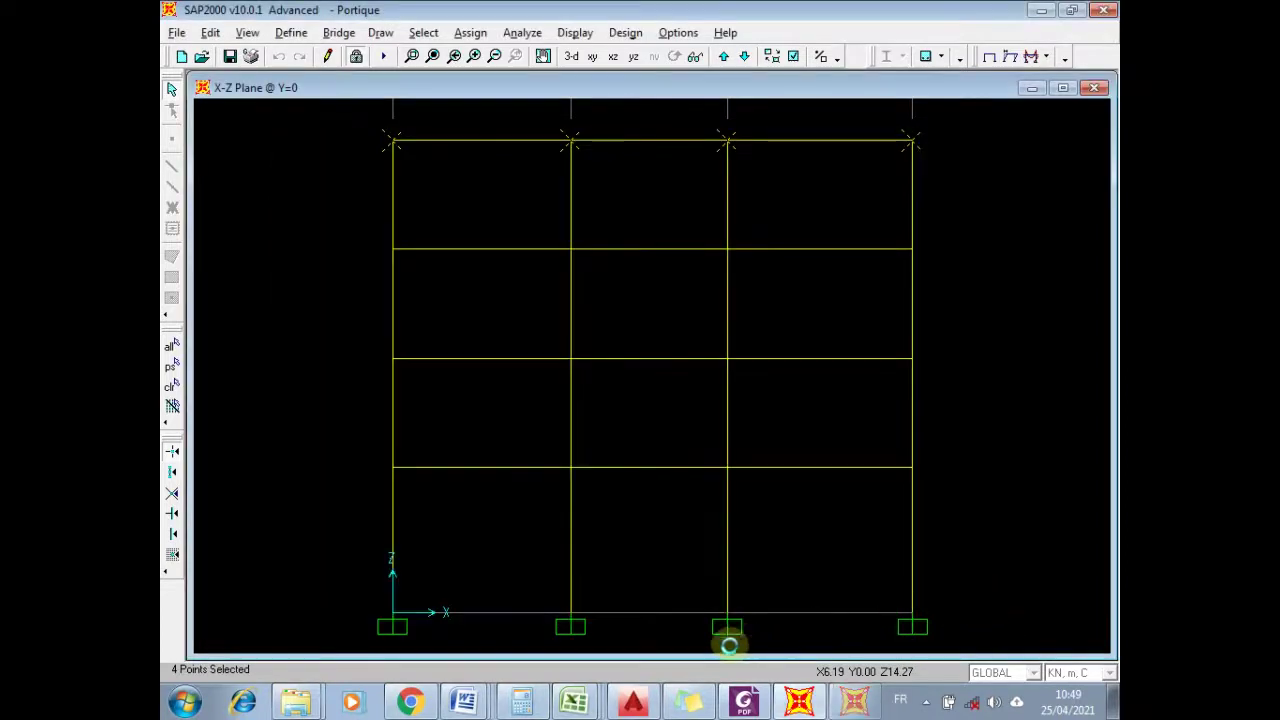
- Check the remaining reinforcement request in FICHE TP_N°2 in Word, return to SAP2000, and clear the joint selection
left_click(478, 703)
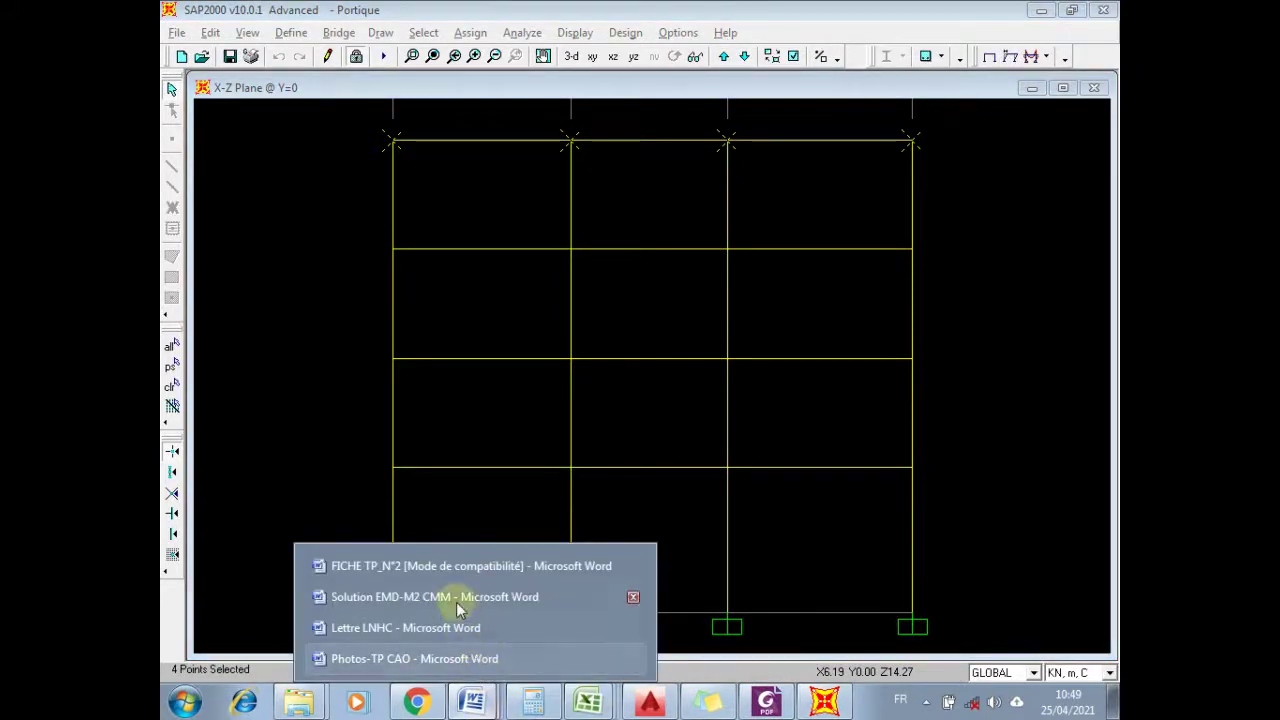
left_click(457, 566)
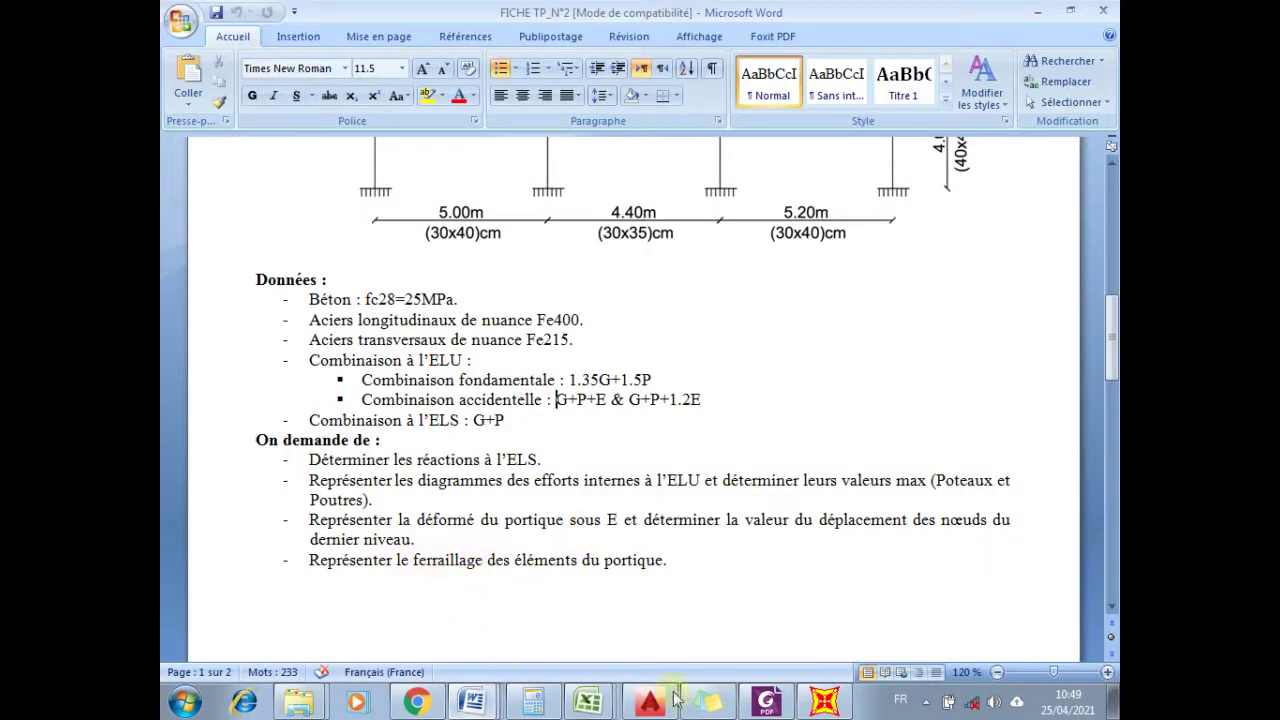
left_click(824, 701)
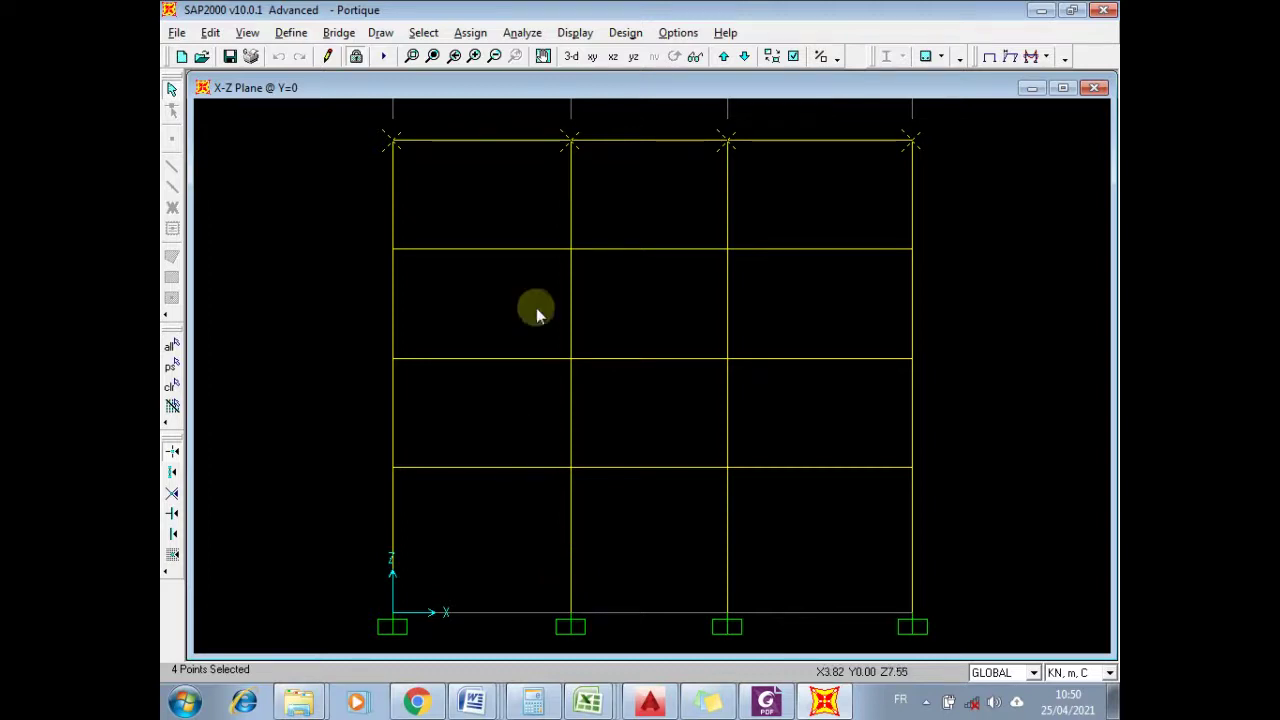
left_click(172, 386)
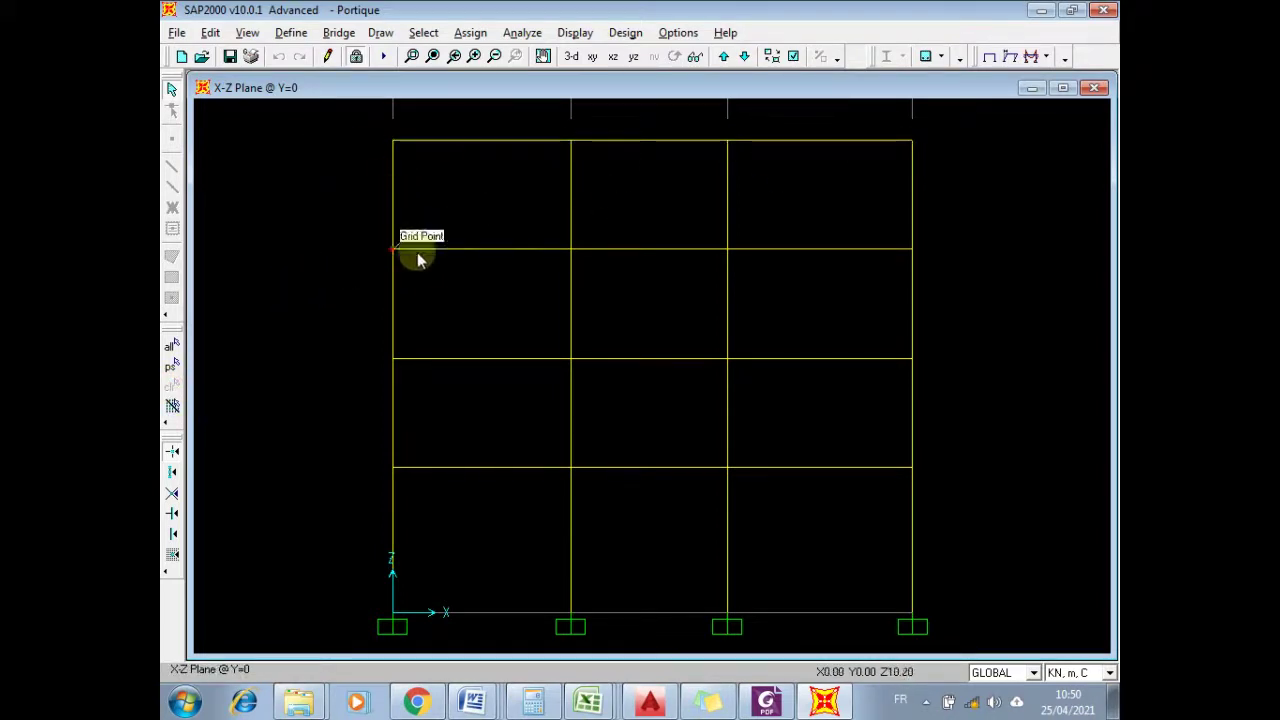
- Review the load combinations chosen for concrete frame design
left_click(624, 33)
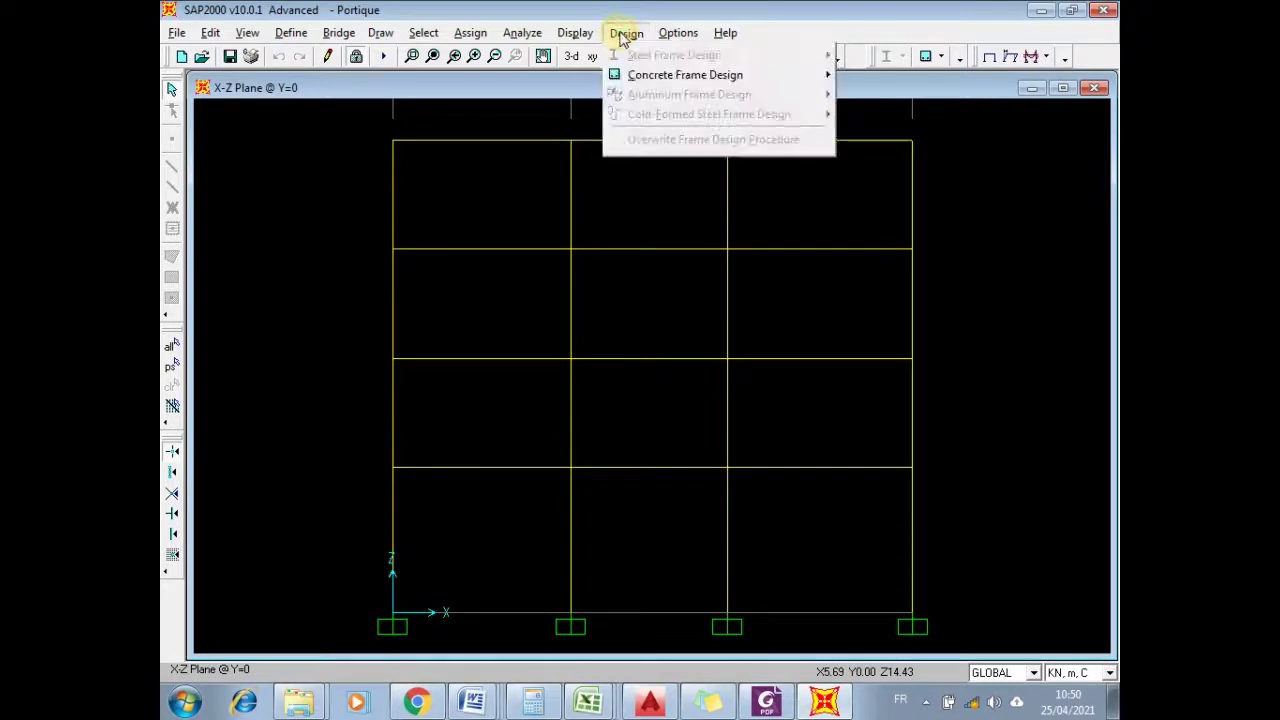
mouse_move(663, 77)
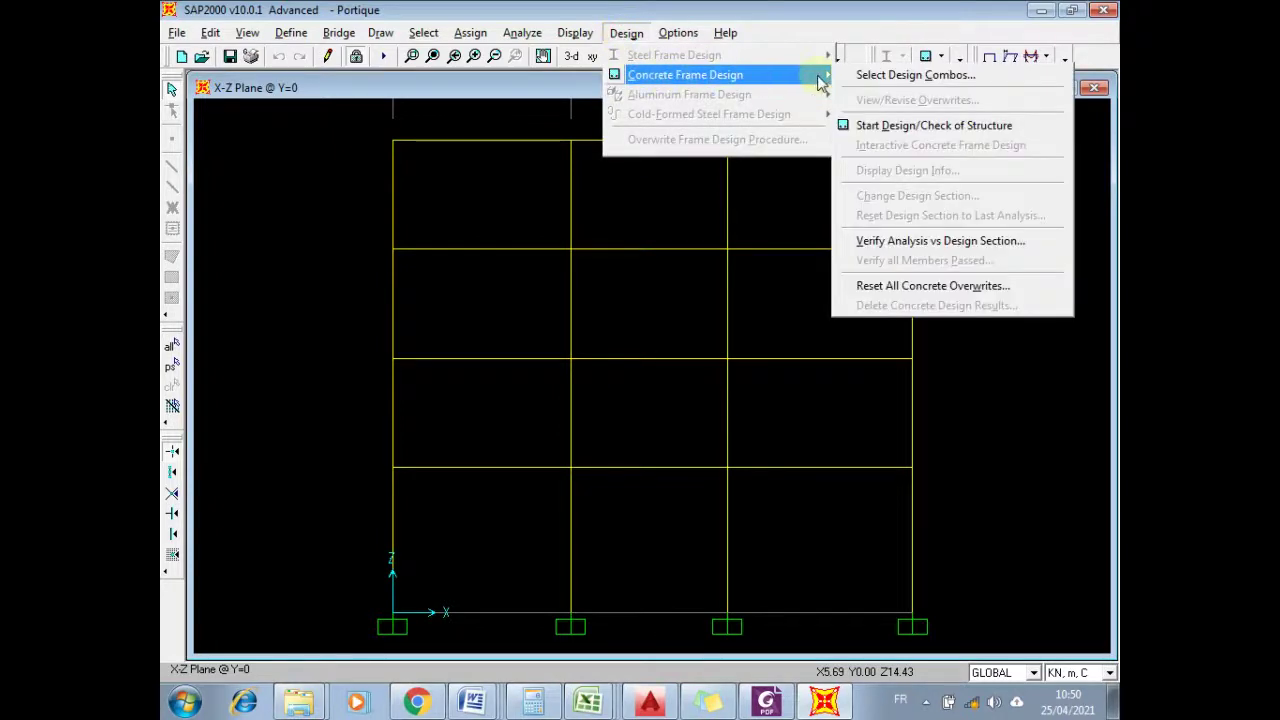
left_click(920, 77)
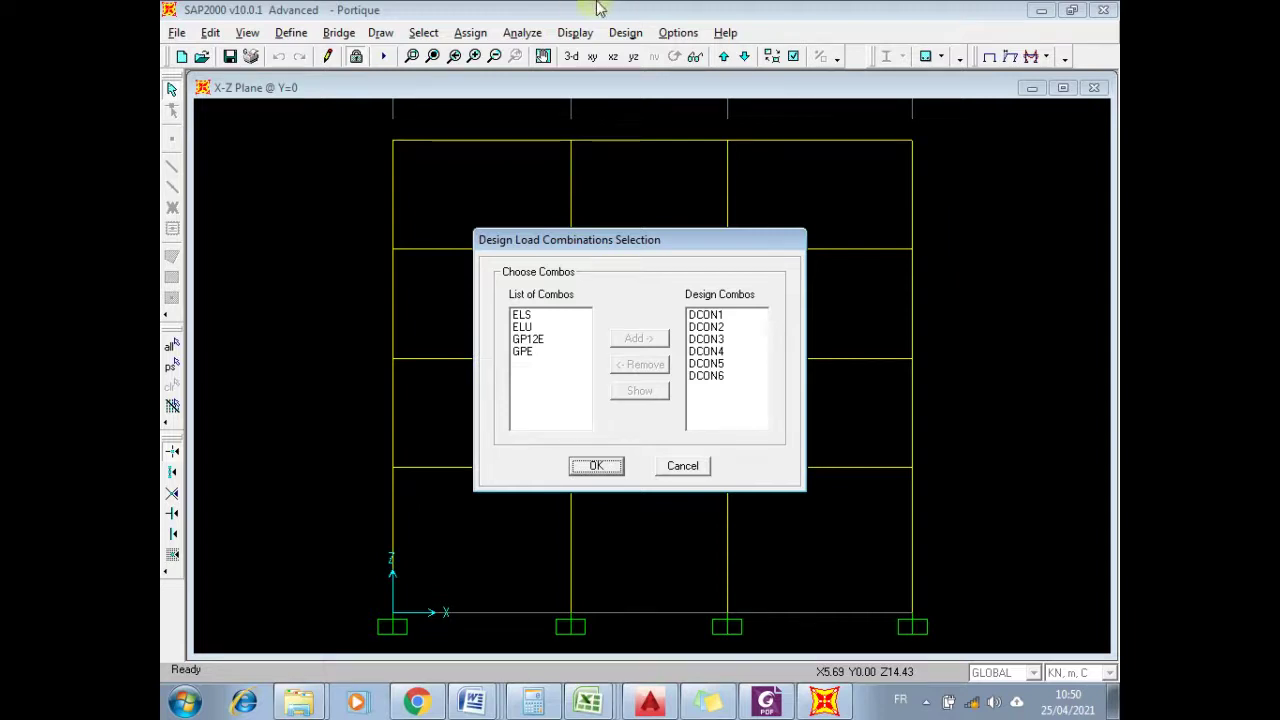
mouse_move(601, 8)
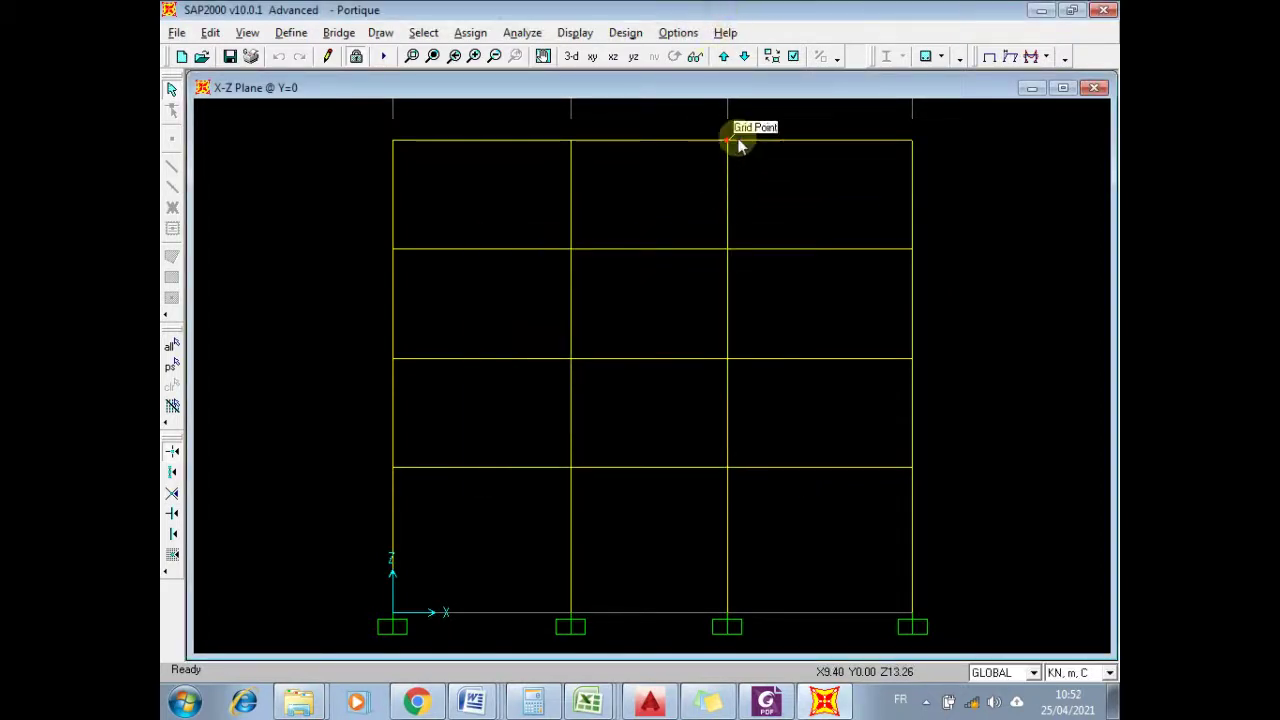
- Put DCON1 to DCON6 back into the concrete design combinations and remove ELU from them
left_click(630, 33)
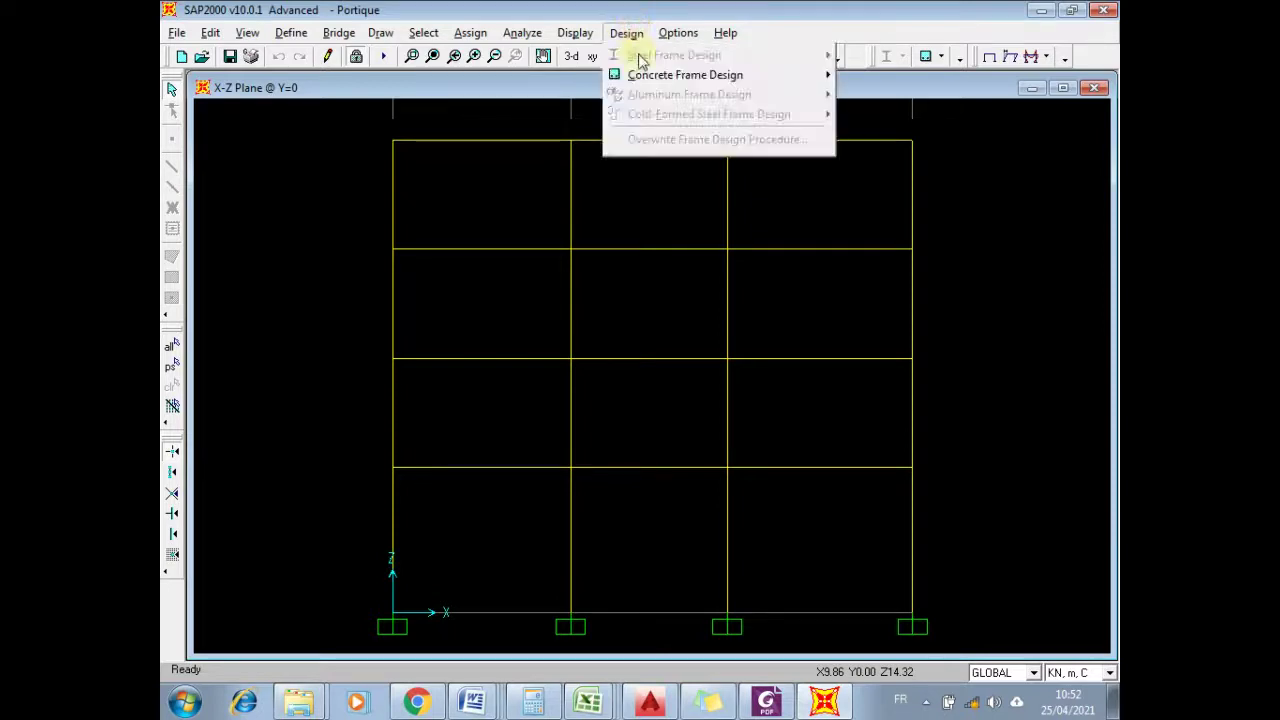
mouse_move(678, 72)
left_click(889, 76)
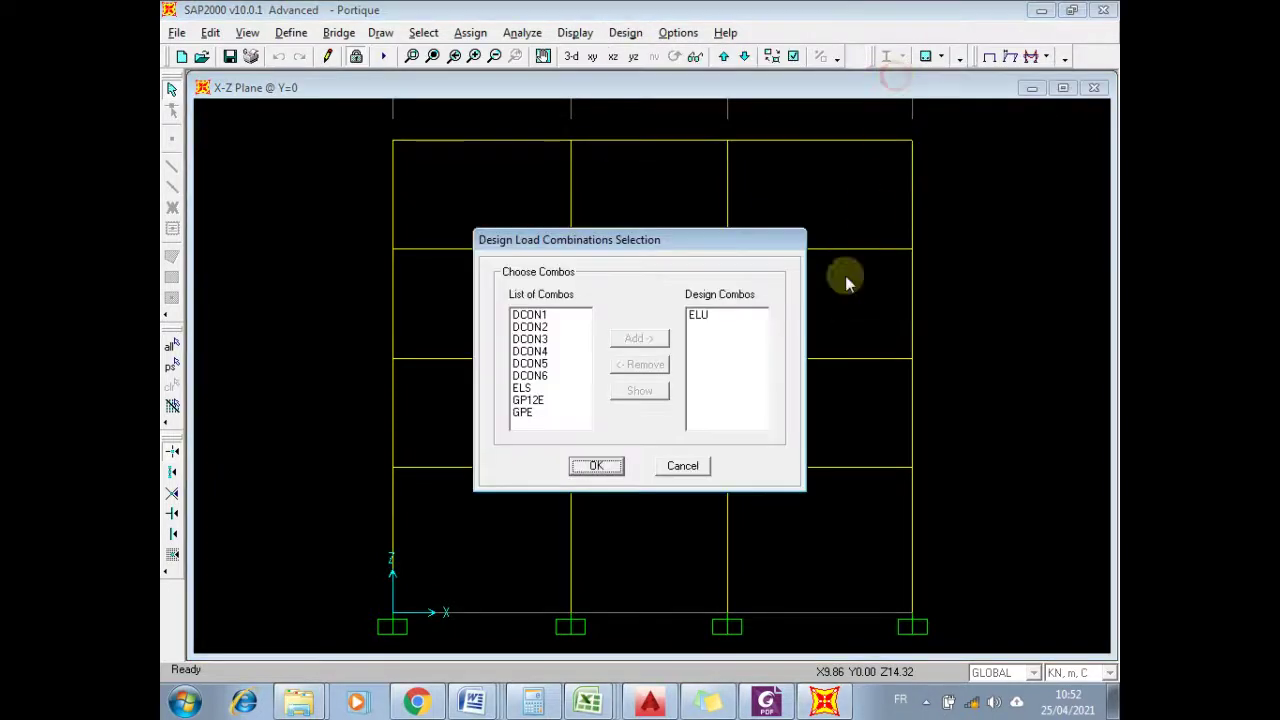
left_click_drag(582, 349, 562, 377)
left_click(632, 340)
left_click(705, 387)
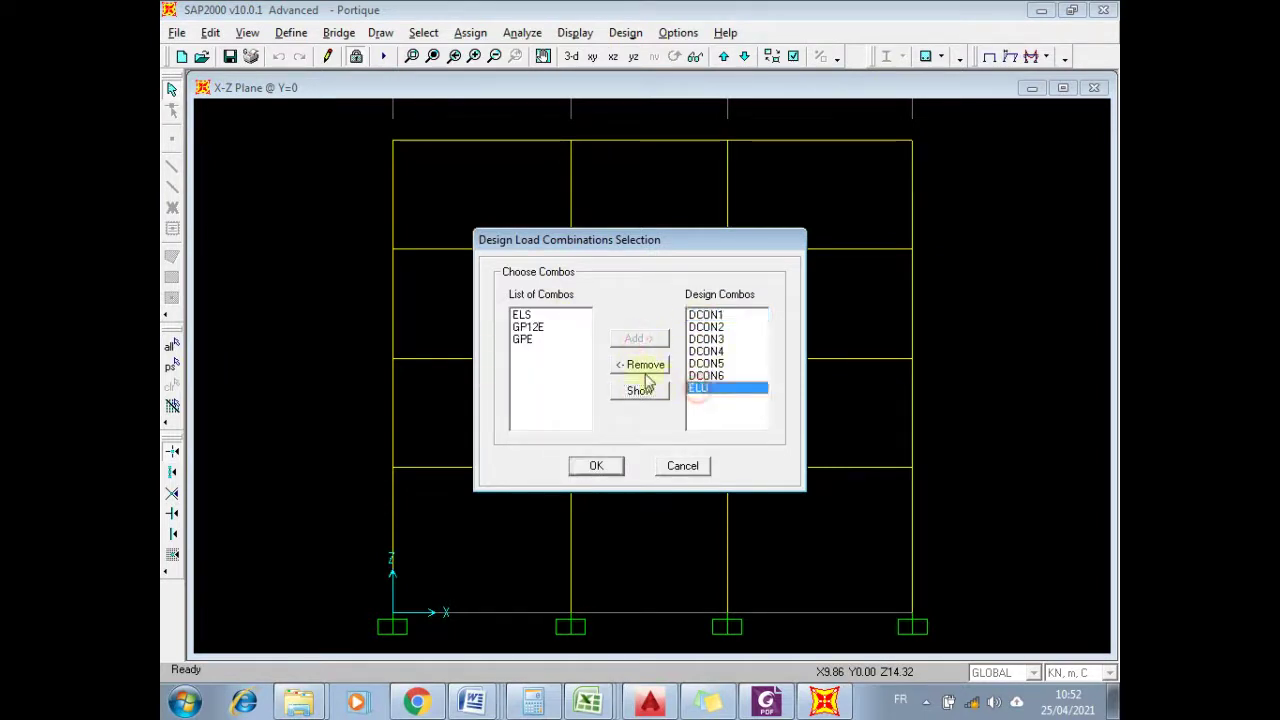
left_click(640, 364)
- Remove DCON1 to DCON6 from the concrete design combinations and add ELU as the only design combination
left_click(712, 315)
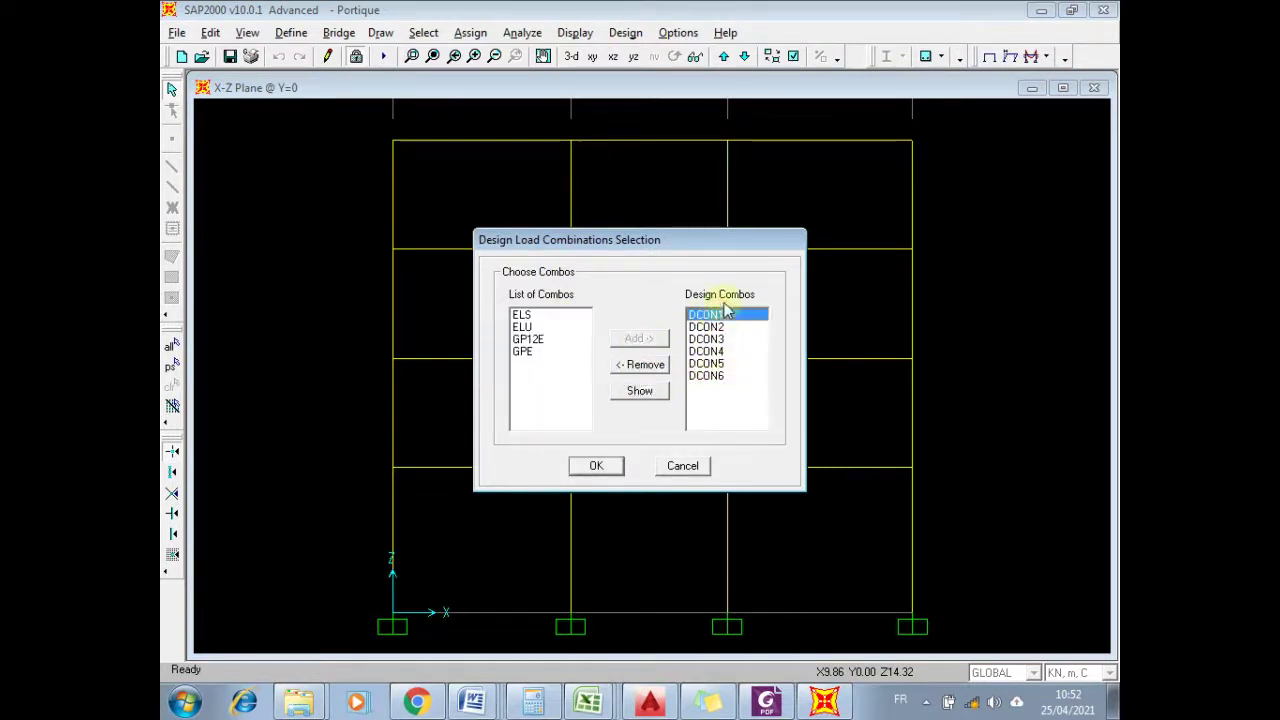
left_click_drag(737, 318, 726, 384)
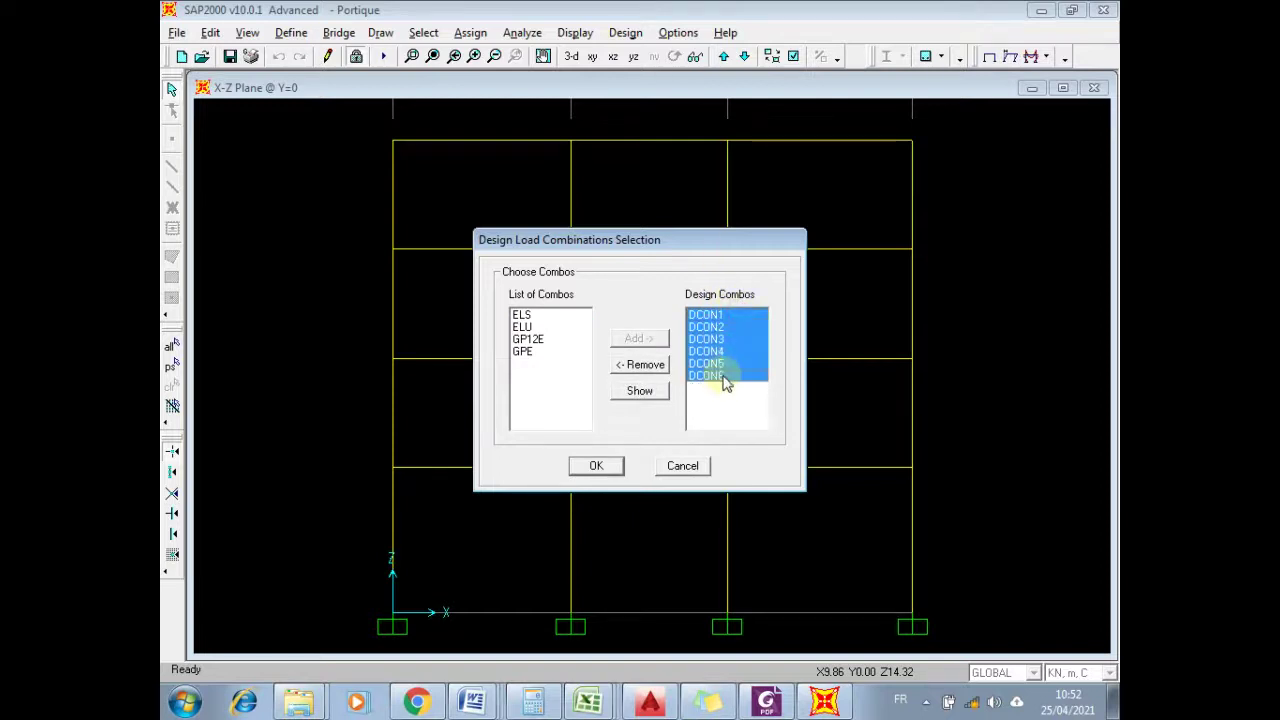
left_click(716, 316)
left_click_drag(716, 320, 708, 381)
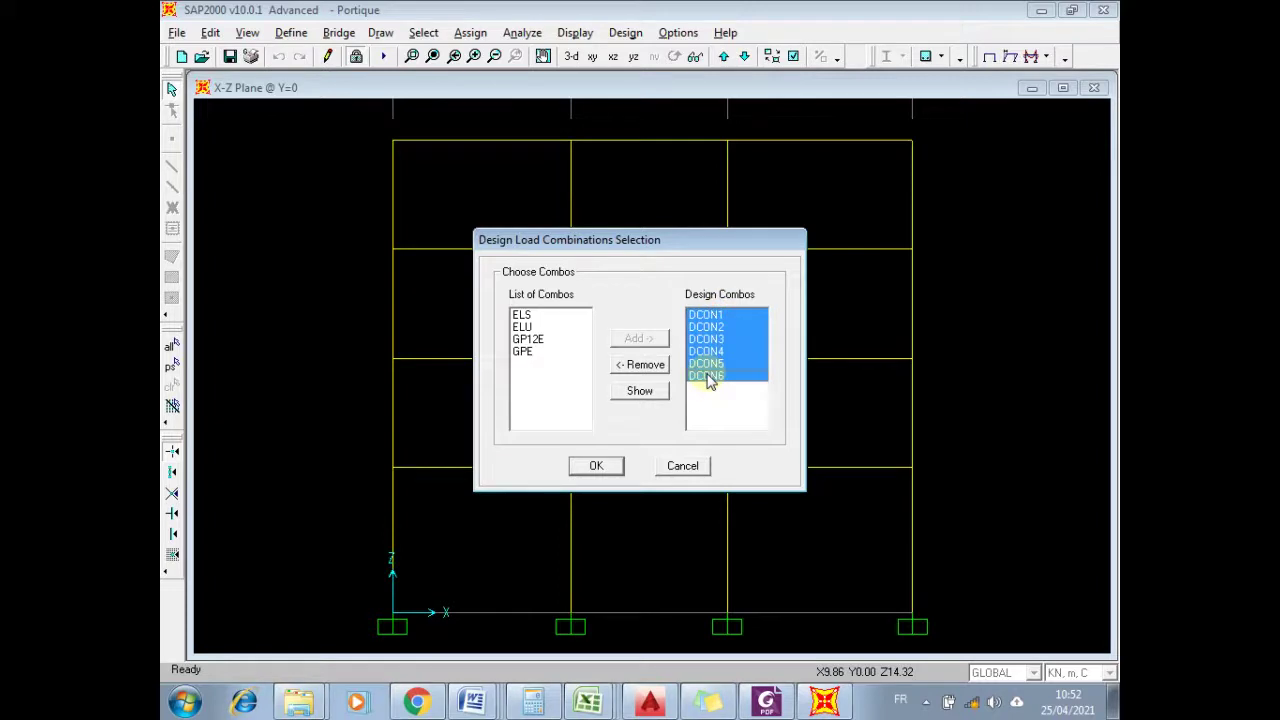
left_click(645, 366)
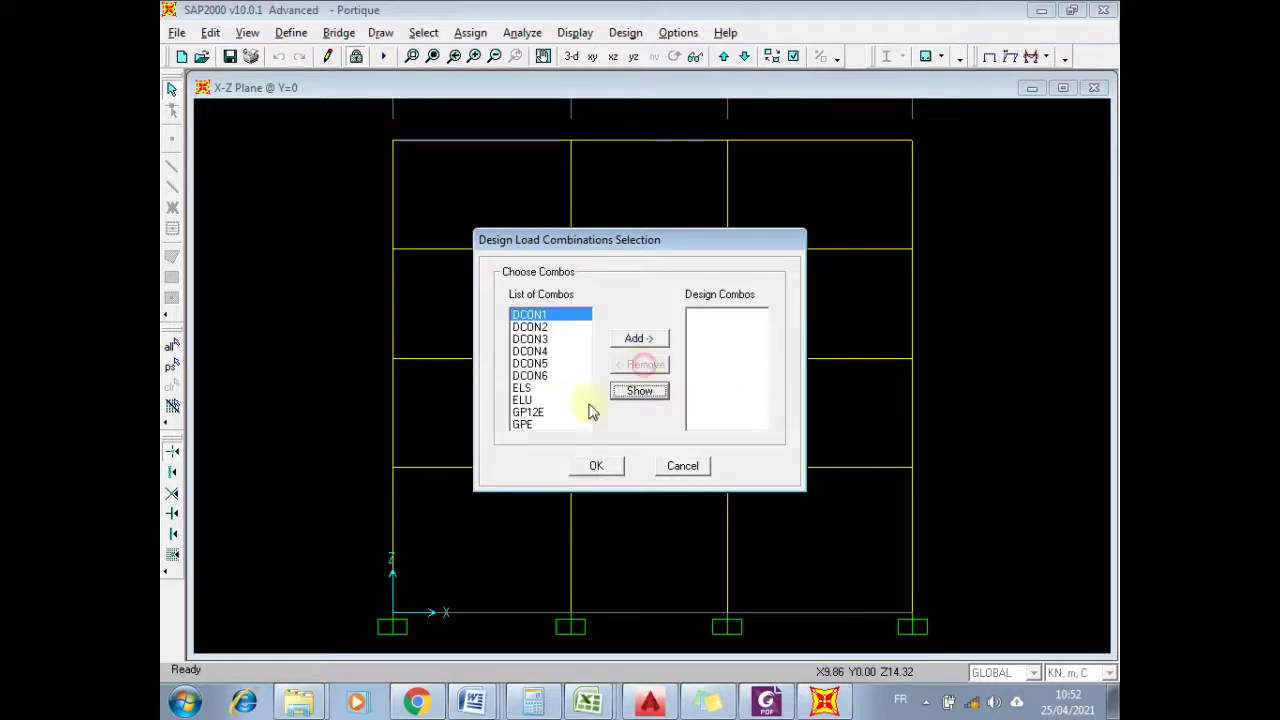
left_click(524, 400)
left_click(639, 338)
left_click(596, 466)
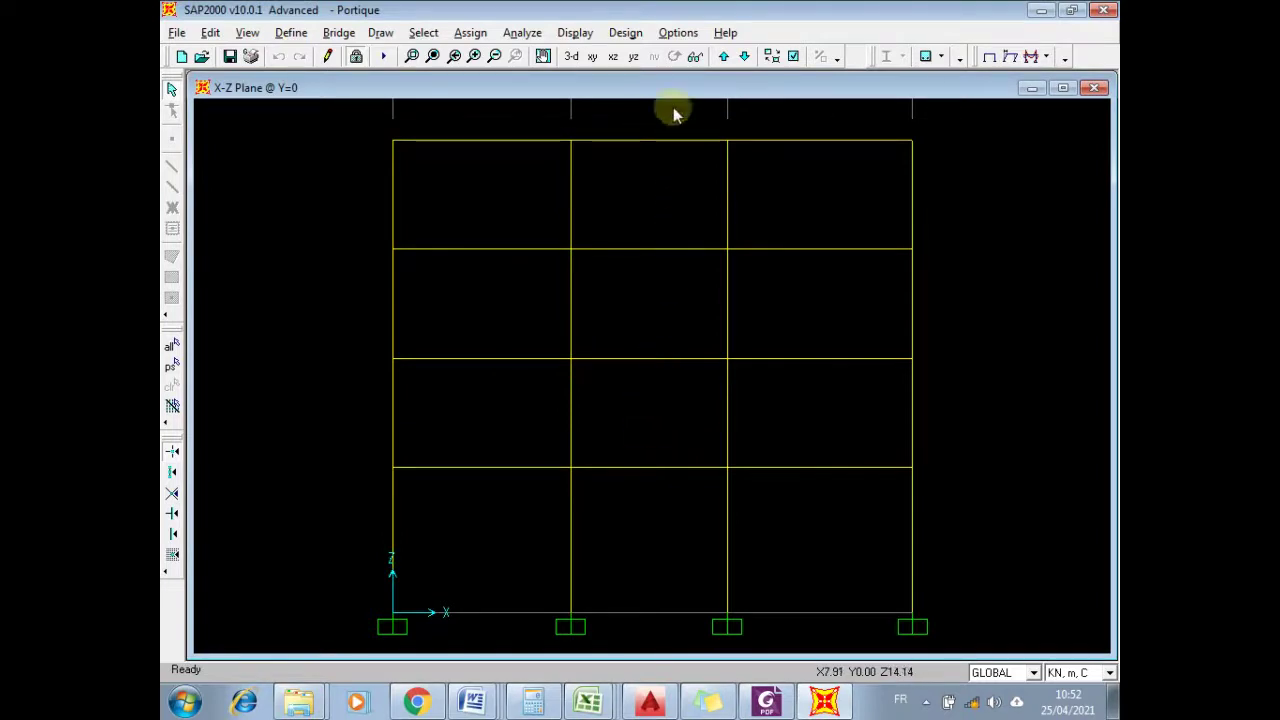
- Run the concrete frame design check of the structure
left_click(626, 33)
mouse_move(676, 78)
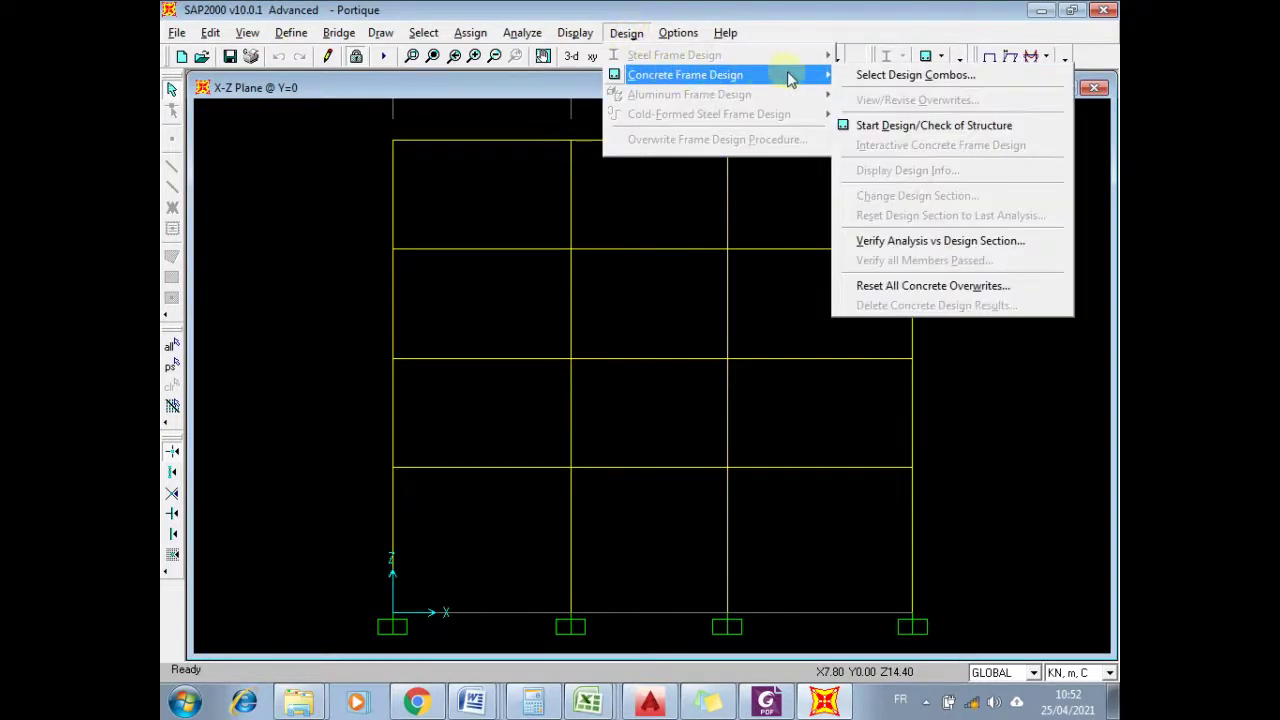
left_click(900, 130)
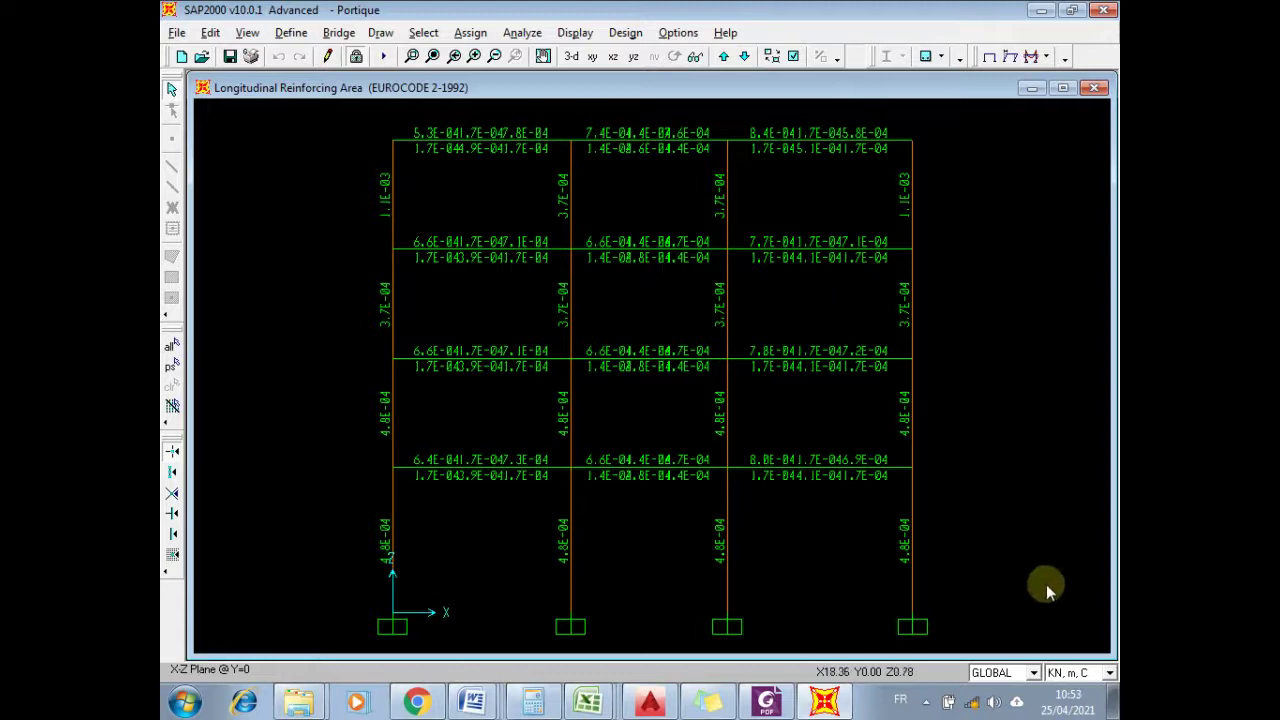
- Set the model units to KN, cm, C for the longitudinal reinforcing areas
left_click(1078, 673)
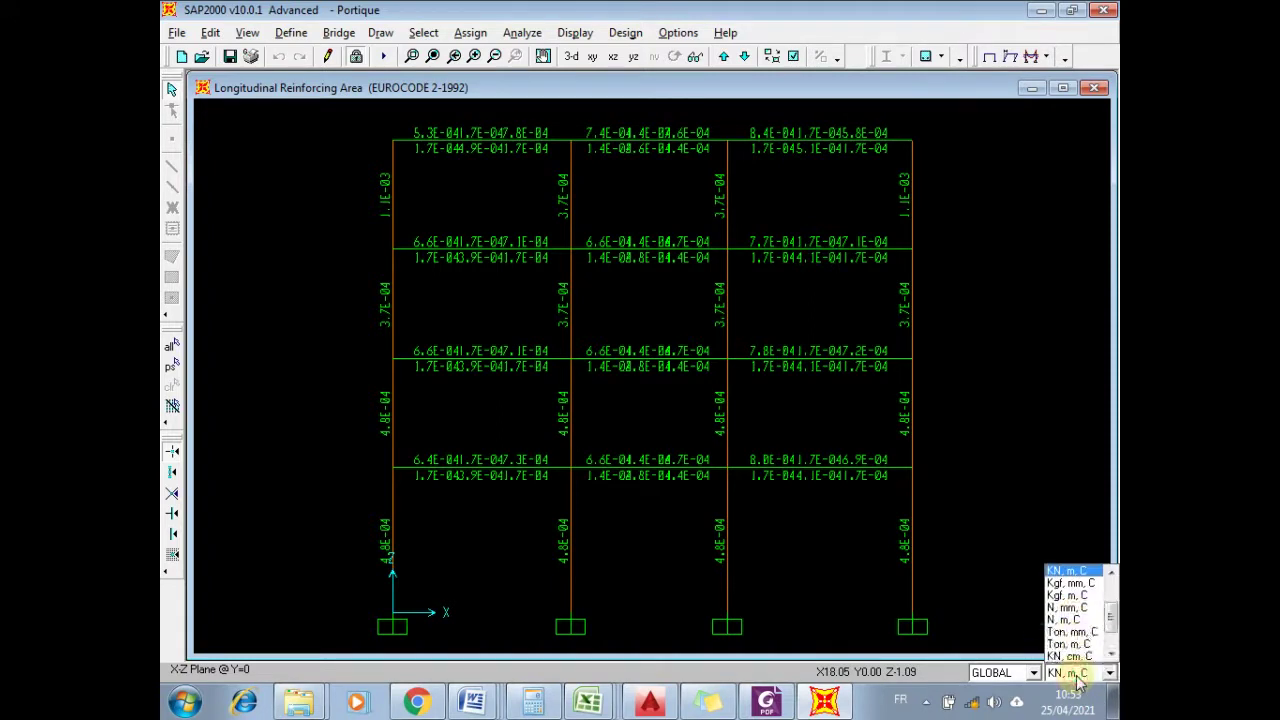
scroll(1075, 620, "up", 2)
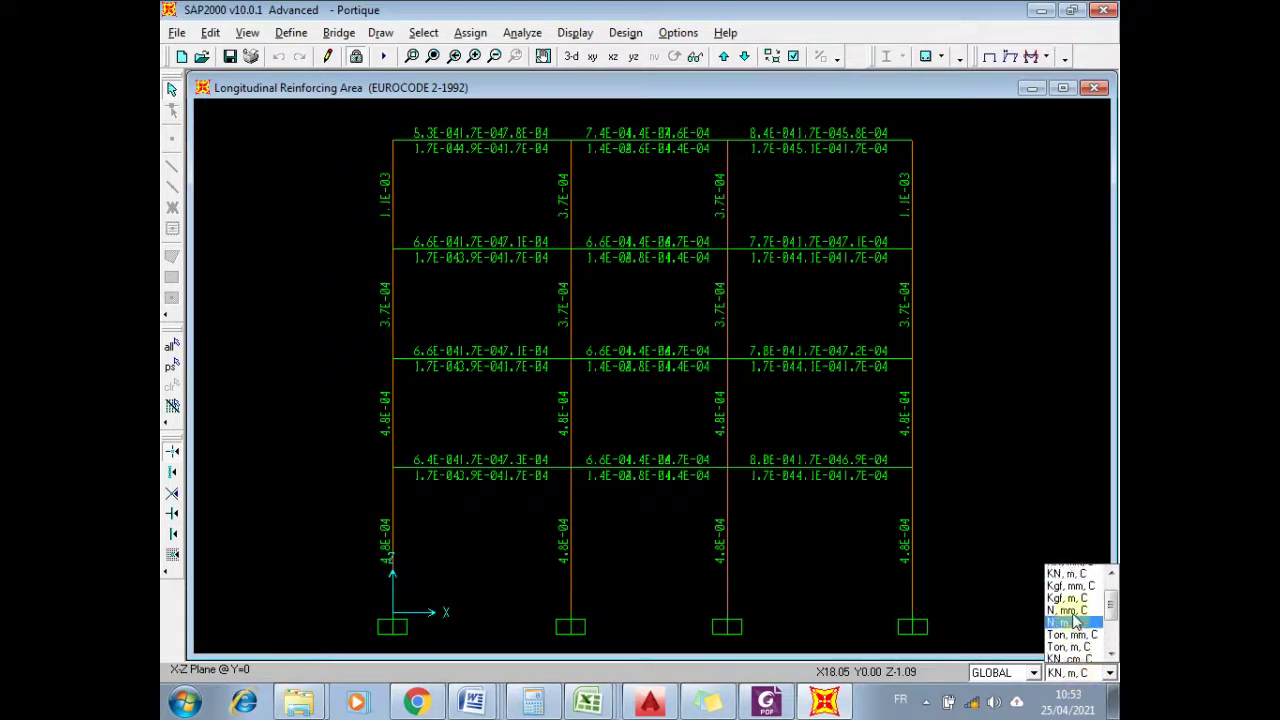
scroll(1075, 620, "down", 3)
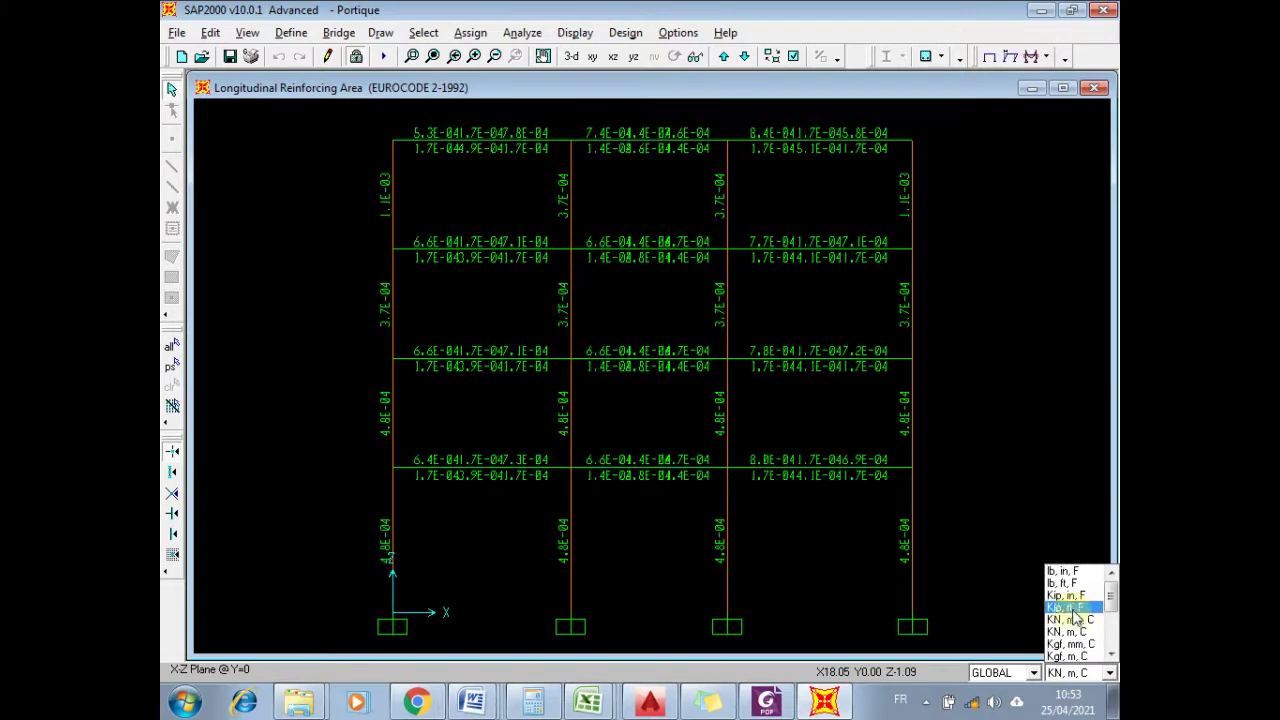
scroll(1073, 617, "down", 1)
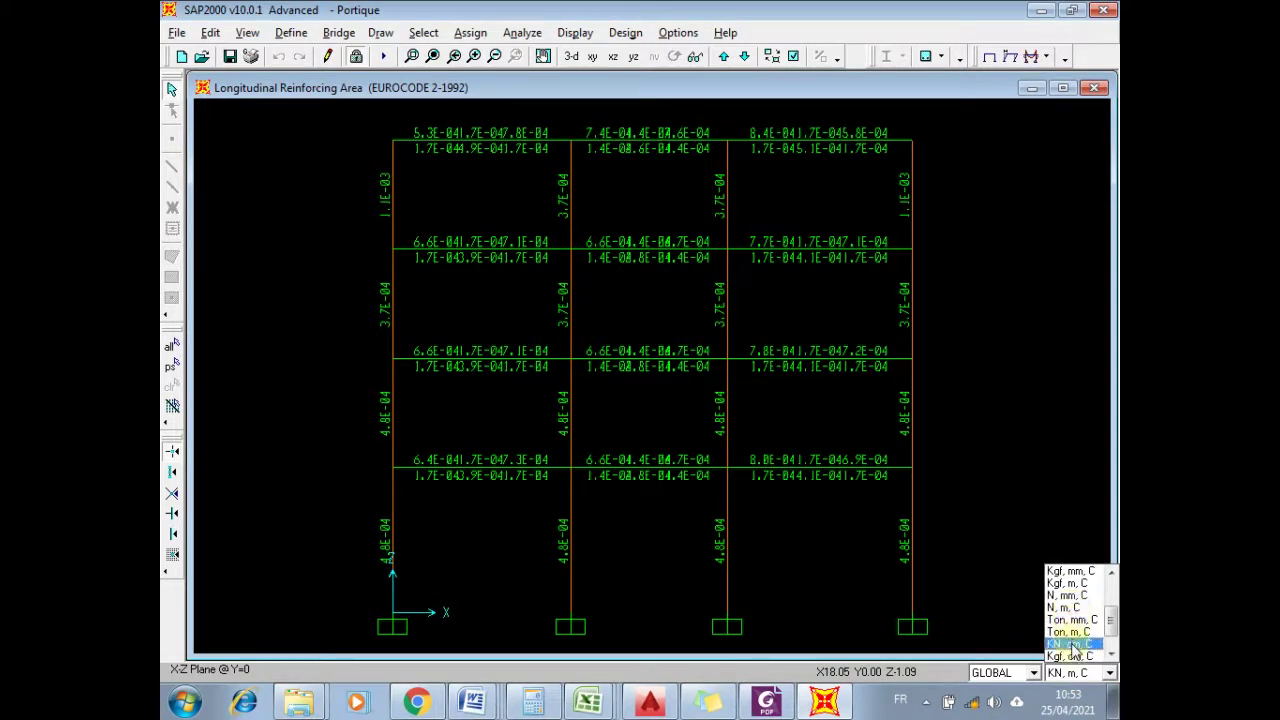
left_click(1070, 644)
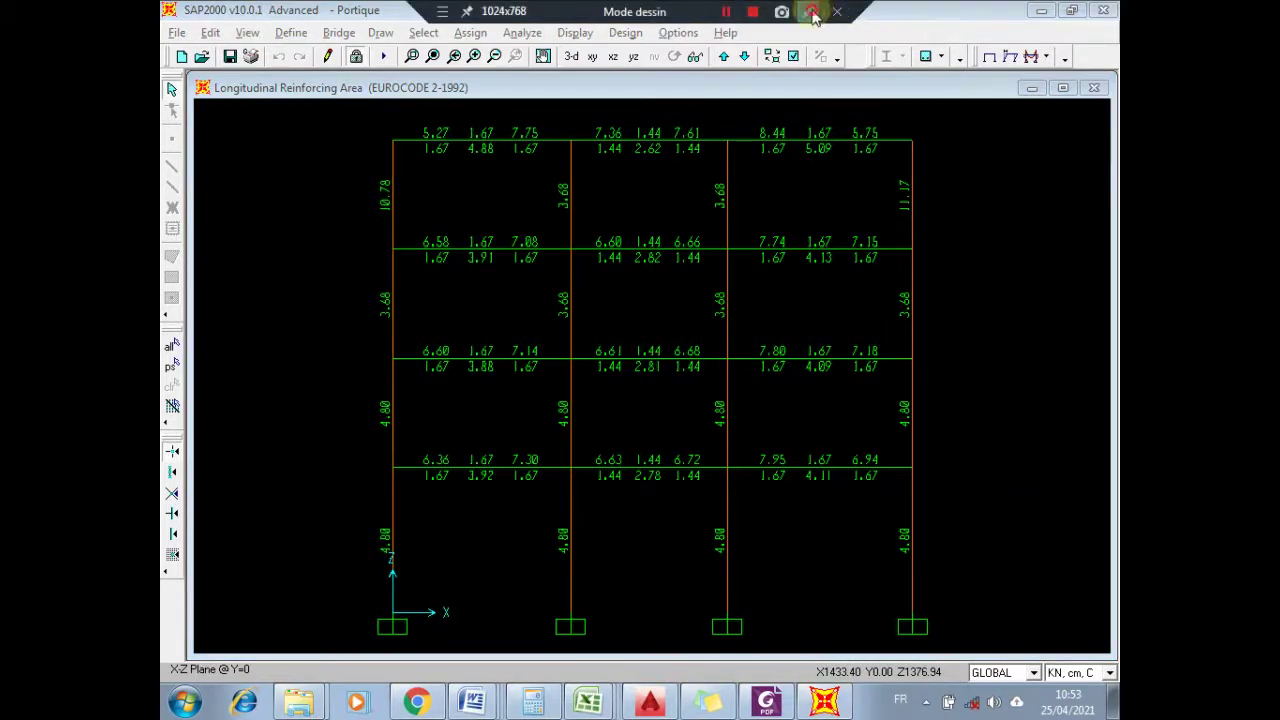
left_click(808, 12)
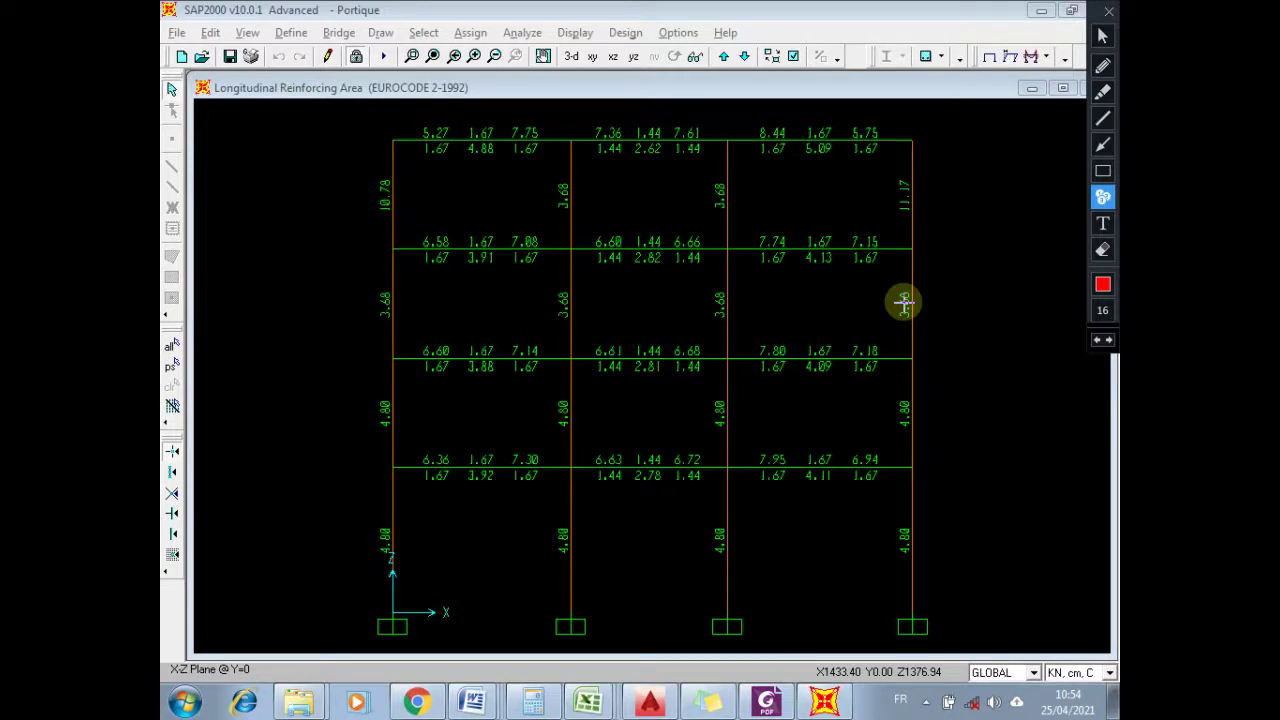
- Switch to the AutoCAD drawing 2-POTEAUX.dwg and examine the longitudinal bar labels of the lowest-storey columns
left_click(648, 703)
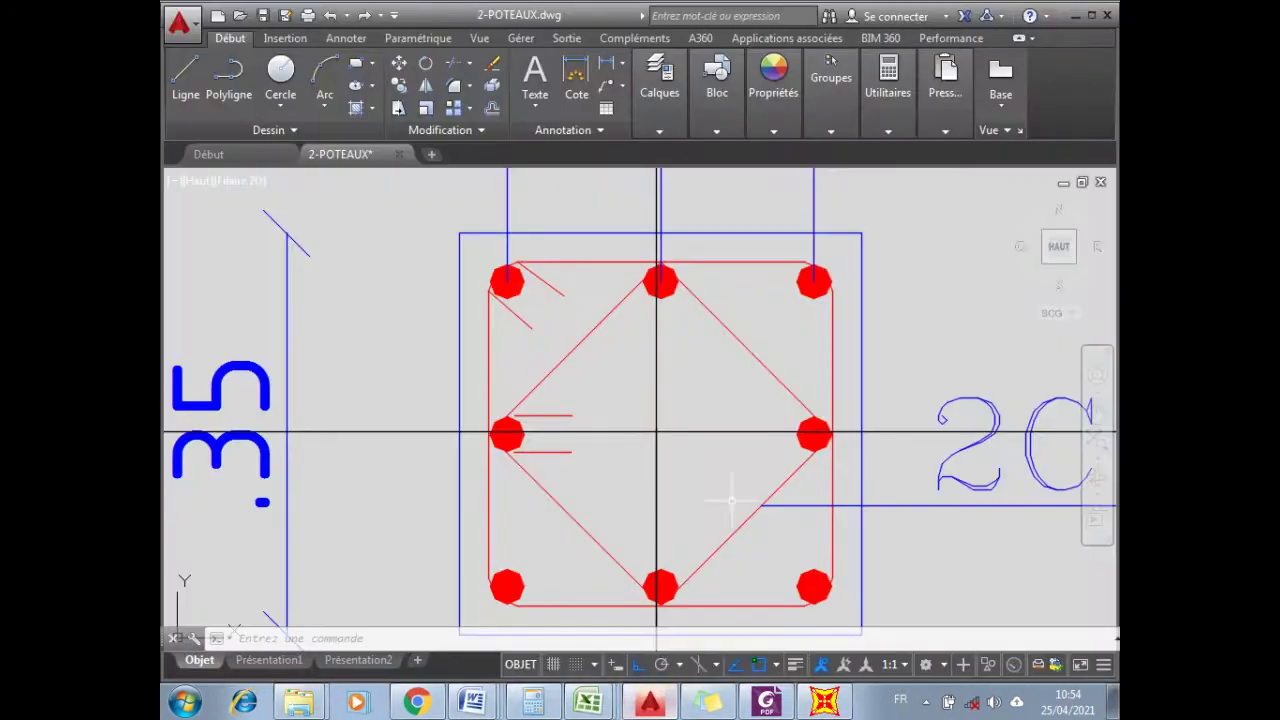
scroll(731, 500, "down", 6)
scroll(753, 361, "up", 2)
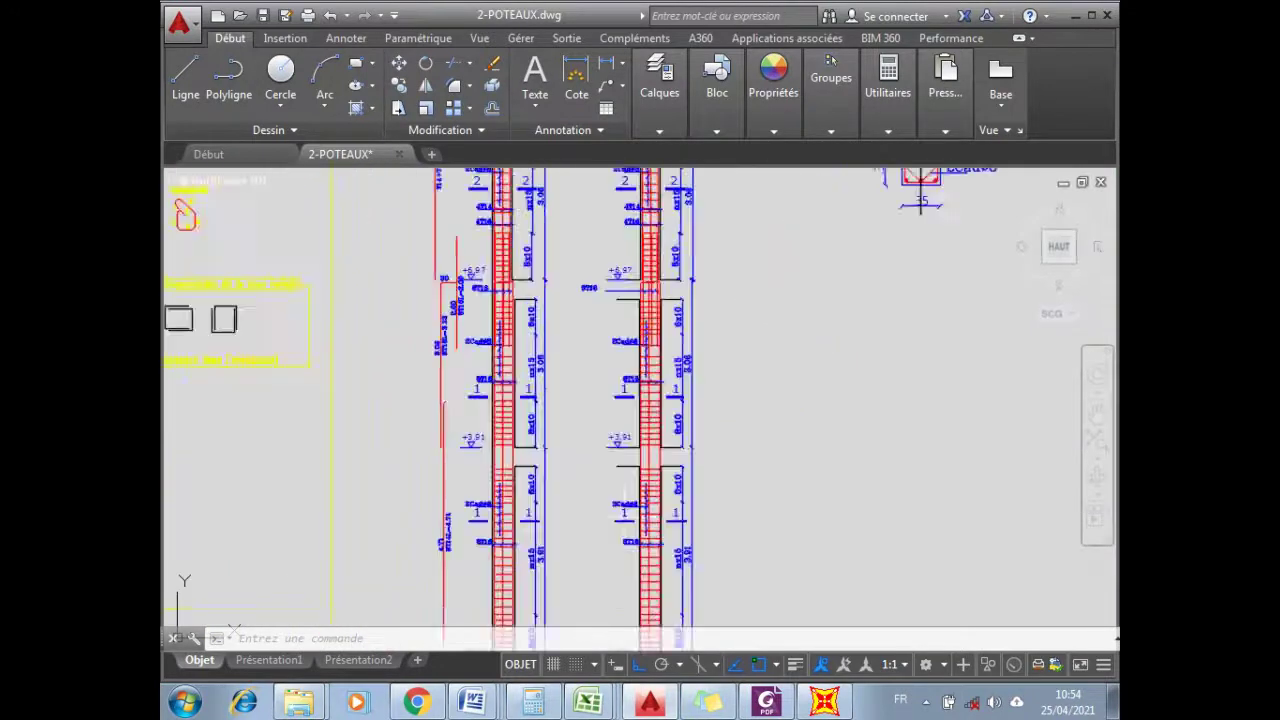
scroll(629, 515, "up", 4)
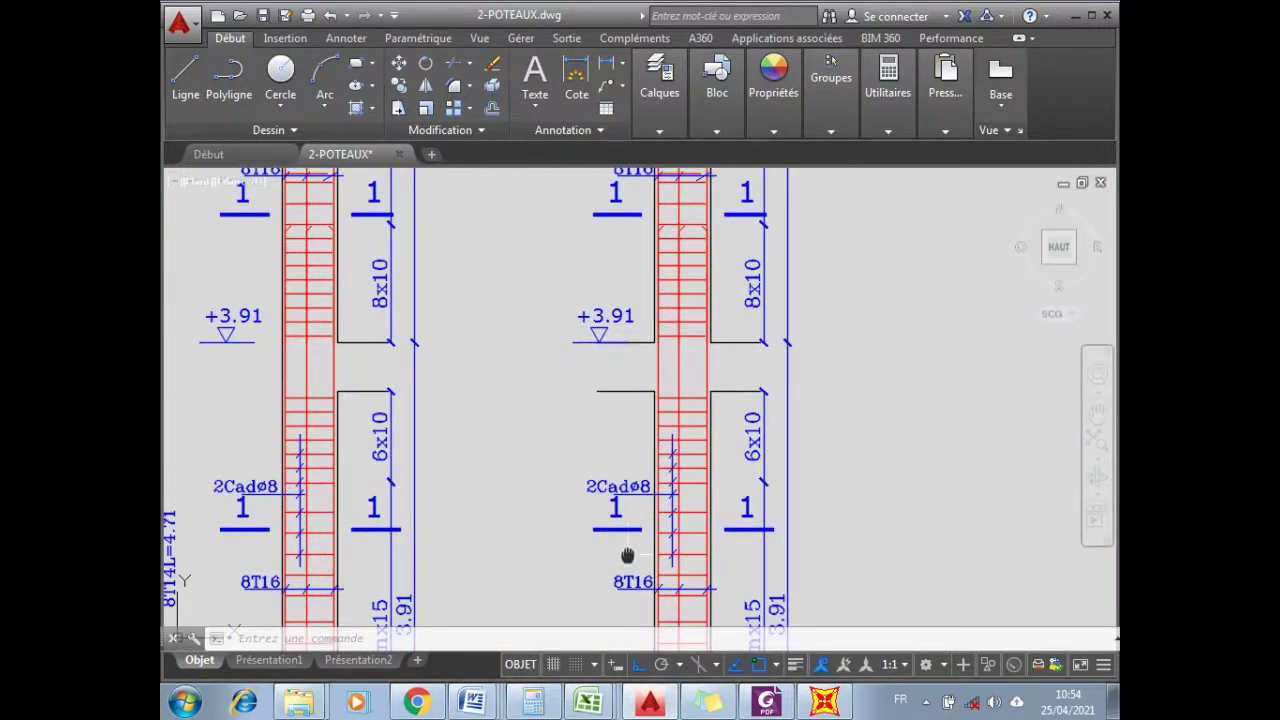
middle_click_drag(627, 555, 627, 439)
scroll(625, 413, "down", 4)
scroll(625, 413, "up", 2)
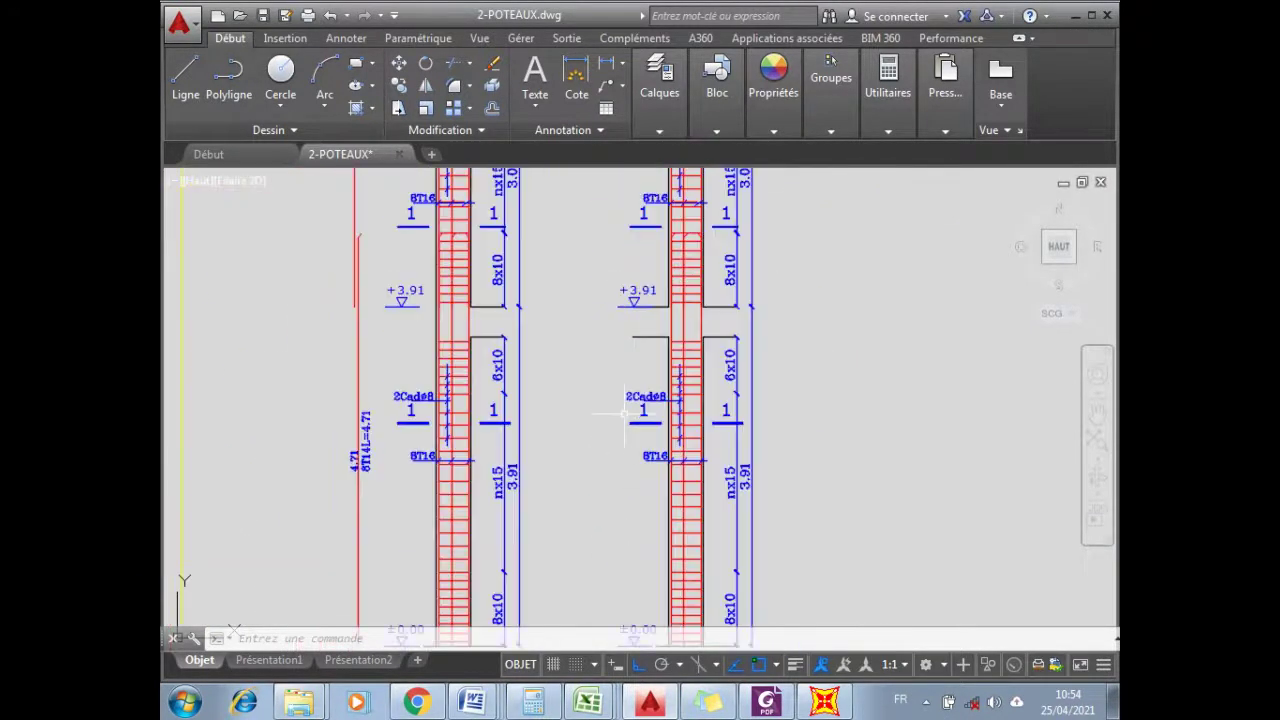
scroll(625, 413, "down", 2)
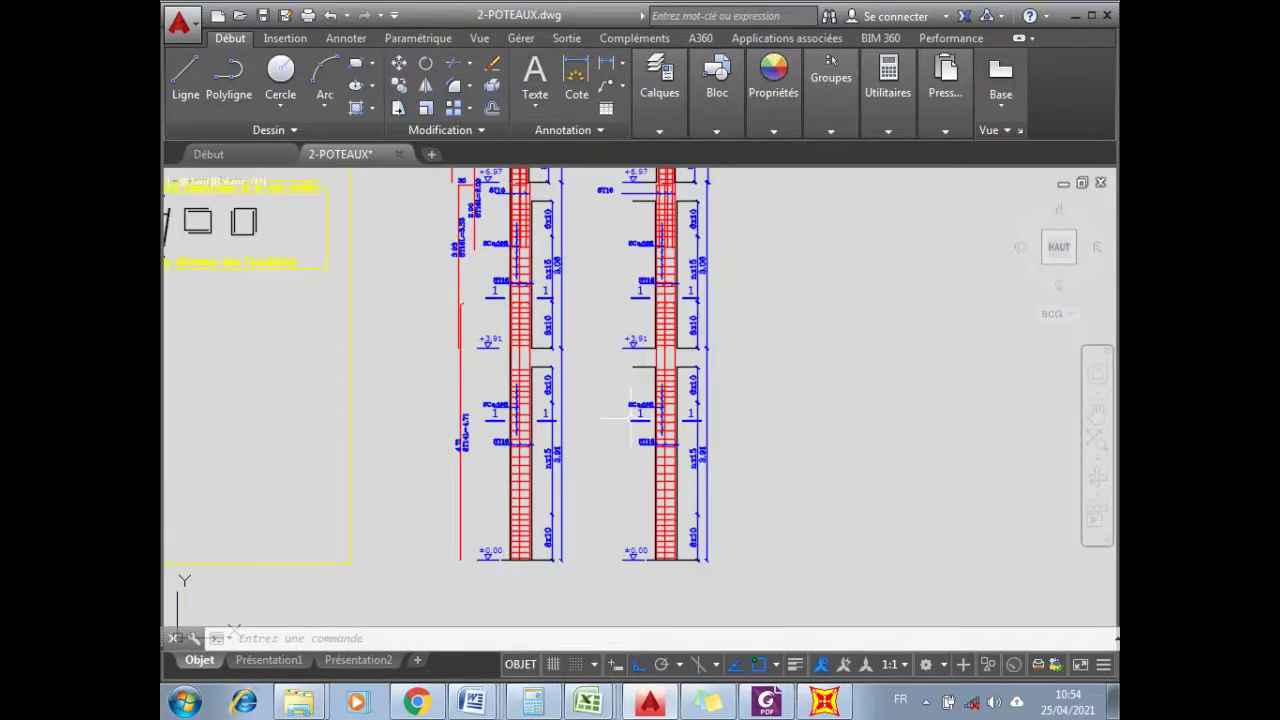
middle_click_drag(631, 416, 629, 454)
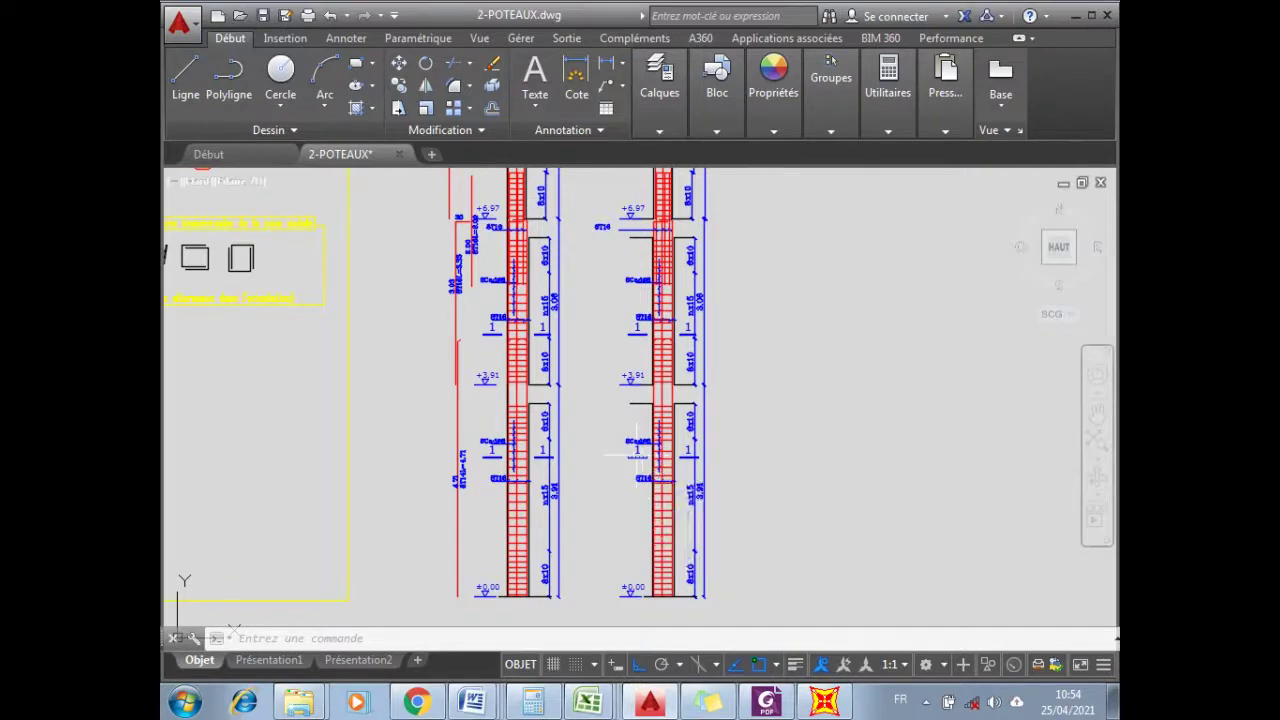
scroll(641, 470, "up", 4)
middle_click_drag(655, 480, 644, 432)
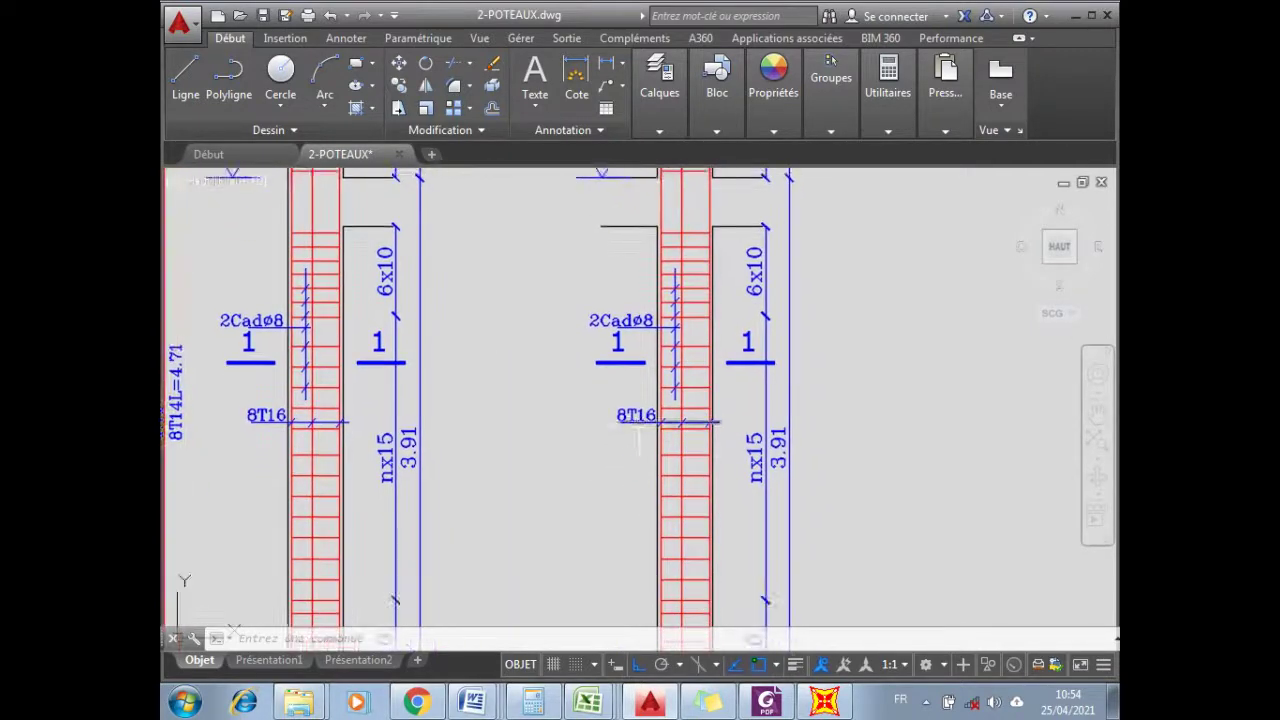
scroll(640, 420, "down", 2)
scroll(632, 395, "up", 2)
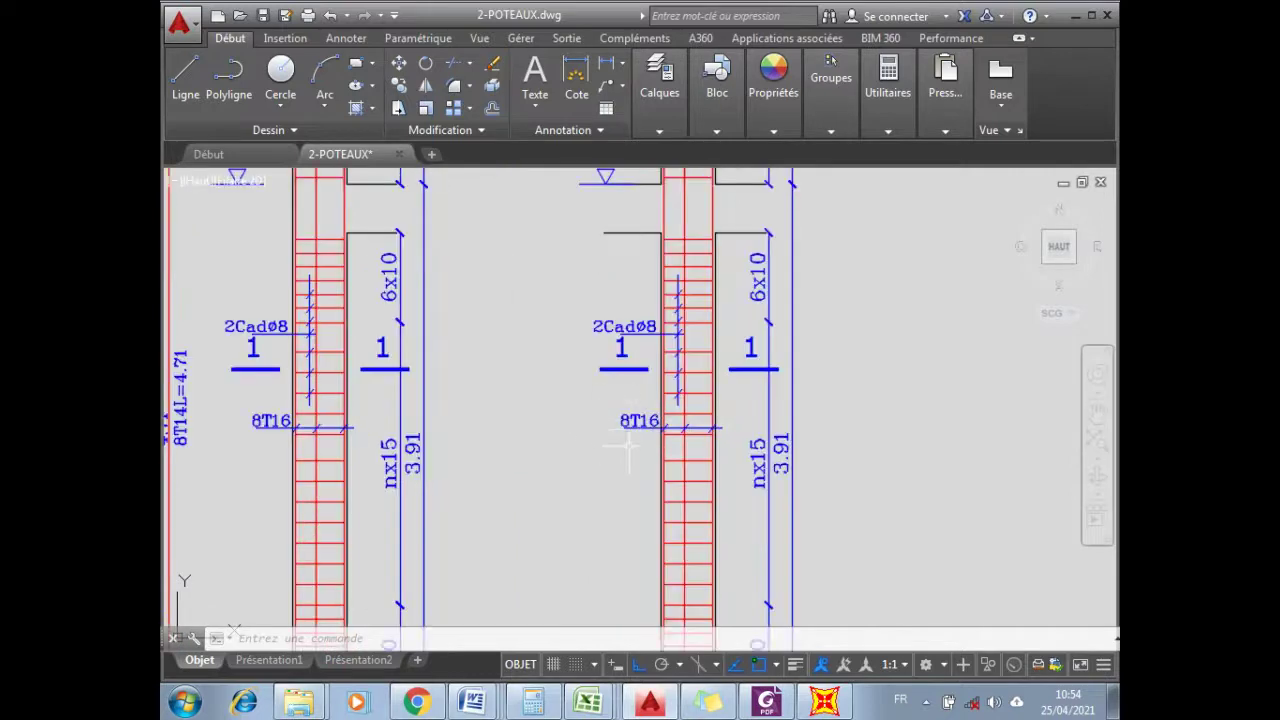
- Examine the longitudinal bar labels of the upper-storey columns, including section 2 above level +6.97
scroll(629, 443, "down", 2)
middle_click_drag(613, 300, 614, 518)
scroll(625, 360, "up", 2)
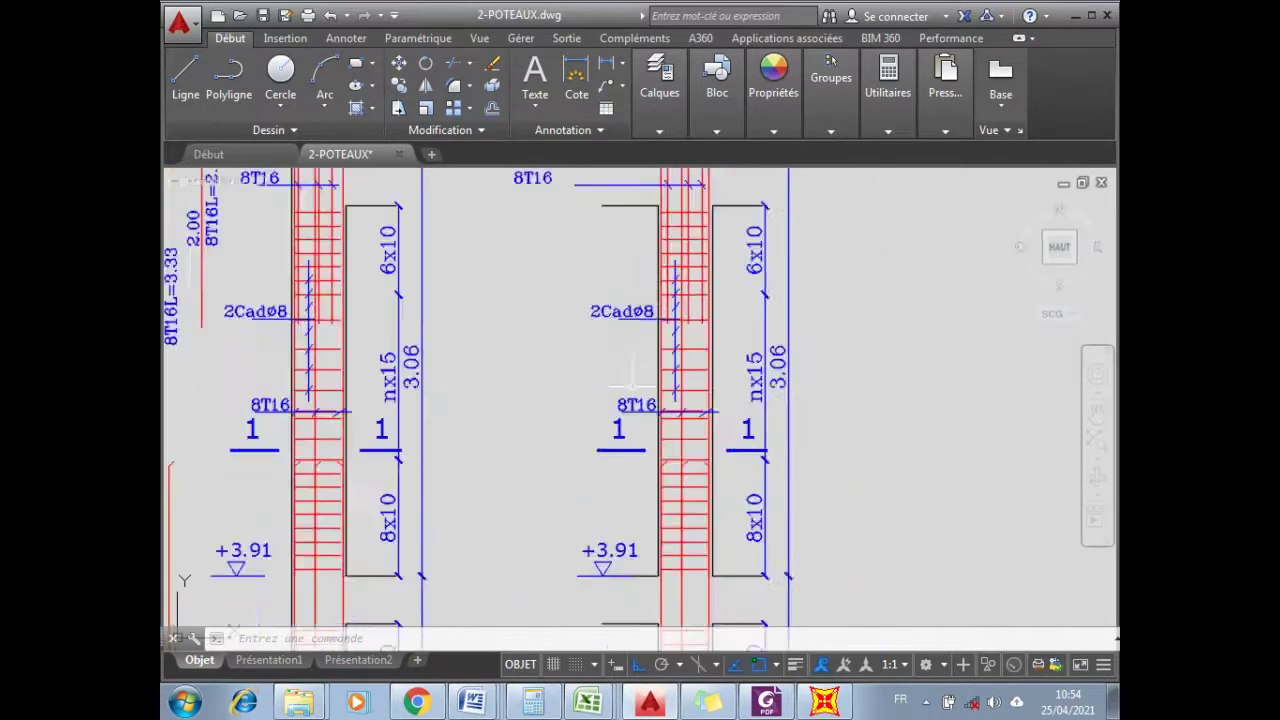
scroll(630, 420, "down", 3)
middle_click_drag(630, 420, 630, 494)
scroll(612, 283, "up", 3)
scroll(612, 283, "up", 2)
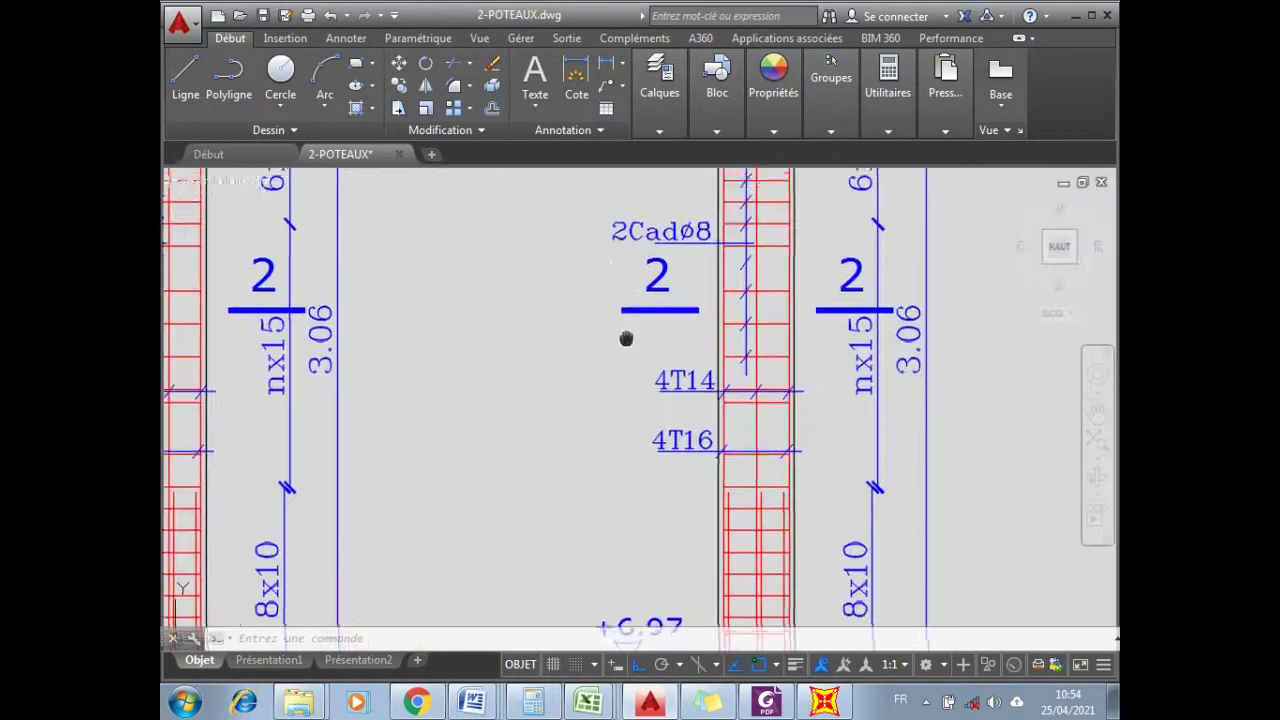
scroll(626, 337, "down", 2)
mouse_move(626, 337)
middle_mouse_down()
mouse_move(620, 402)
mouse_move(622, 376)
middle_mouse_up()
scroll(620, 402, "down", 2)
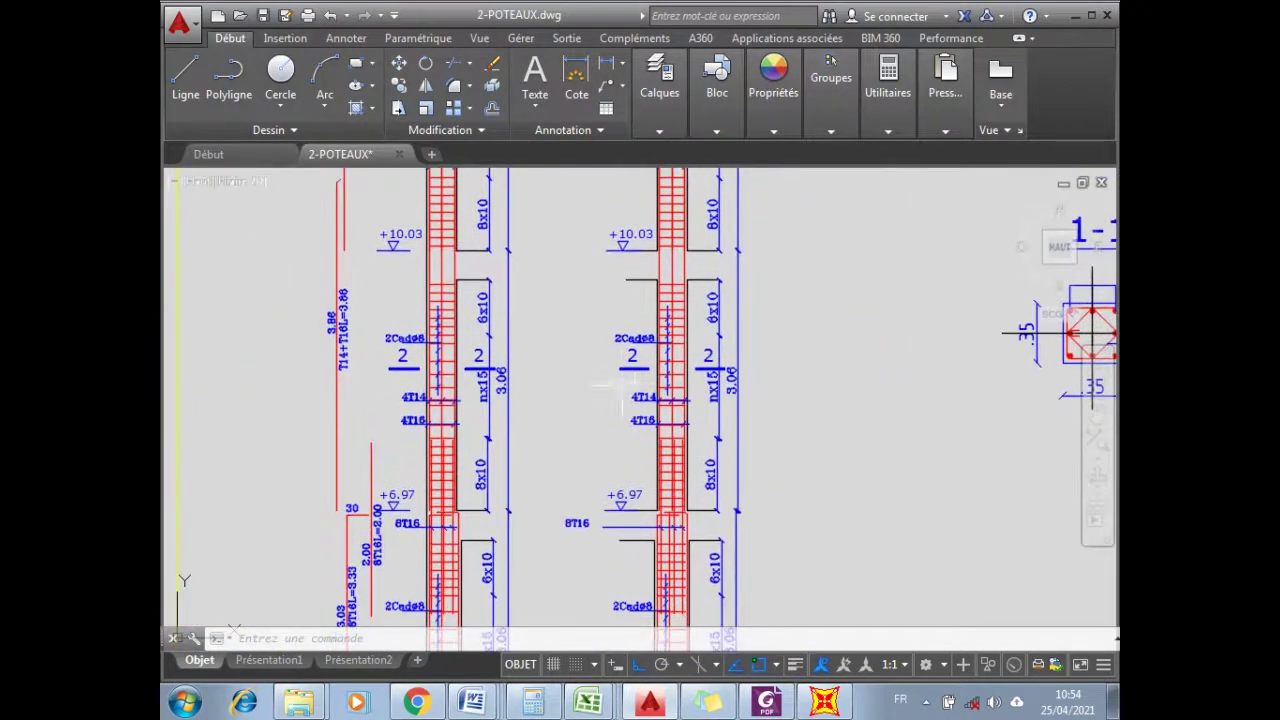
scroll(624, 372, "up", 3)
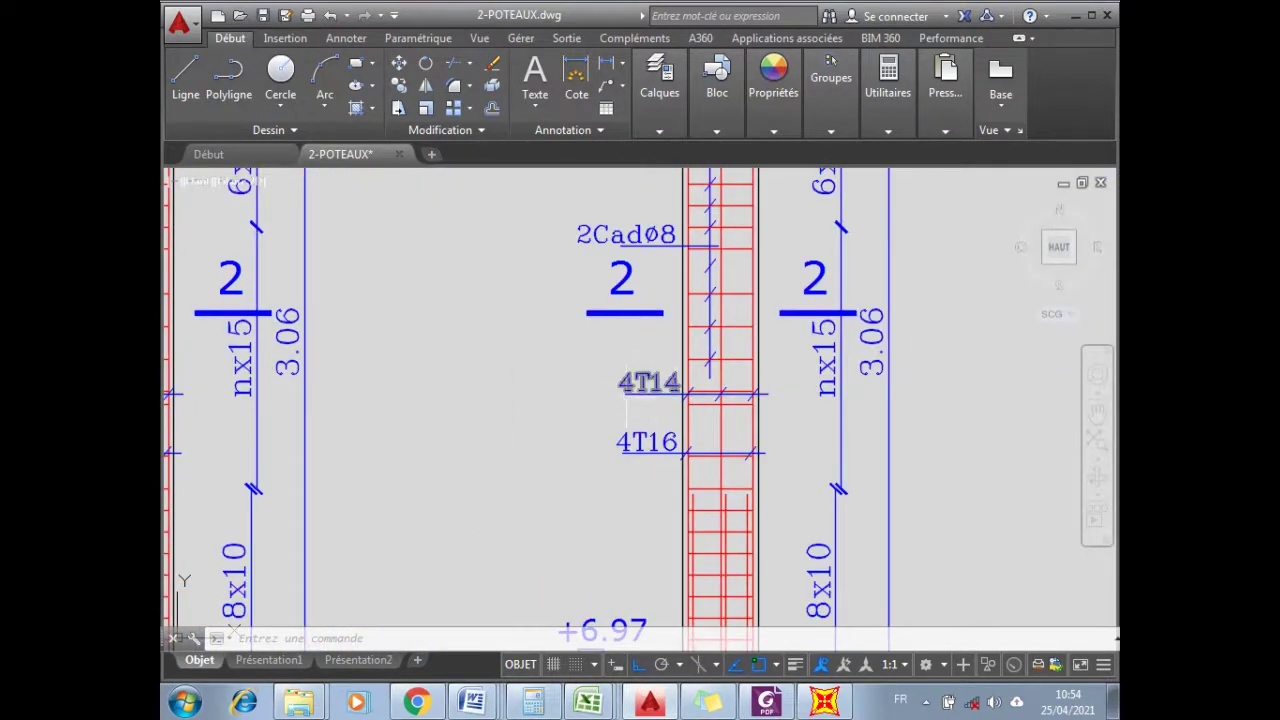
mouse_move(664, 440)
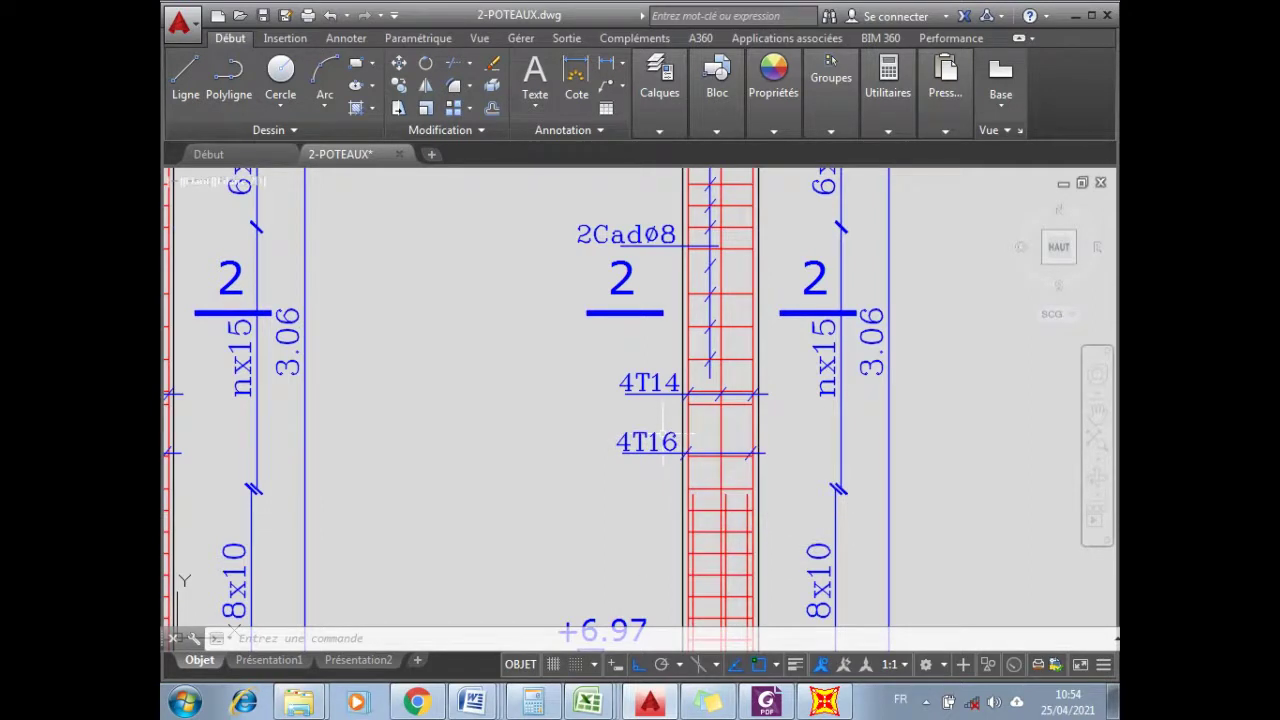
mouse_move(667, 397)
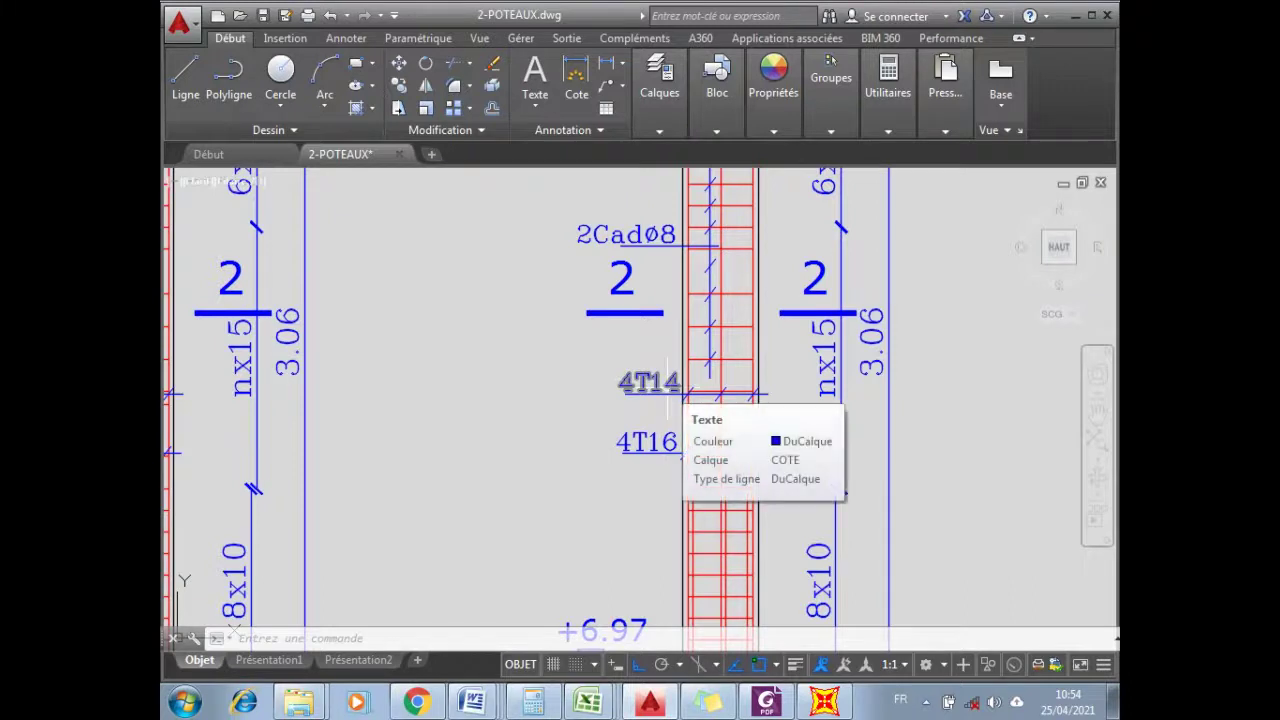
- Switch back to SAP2000, show the undeformed frame and unlock the model, accepting deletion of the analysis results
left_click(824, 701)
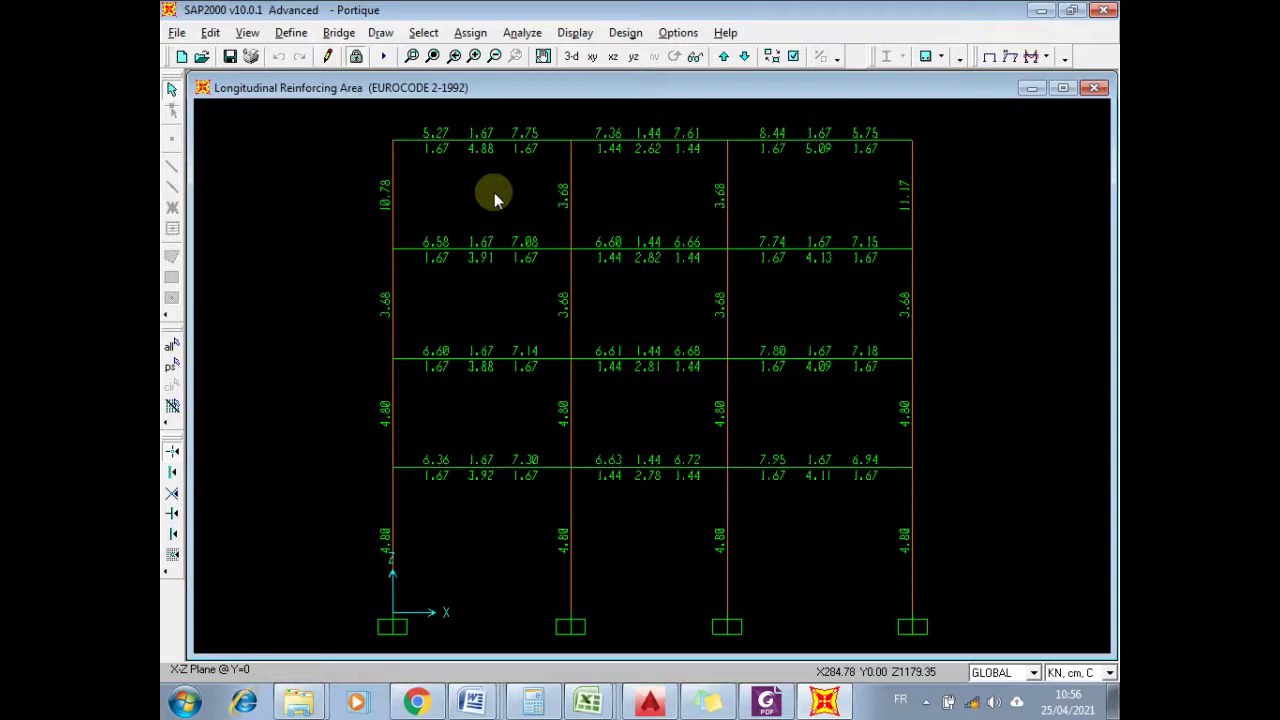
left_click(990, 58)
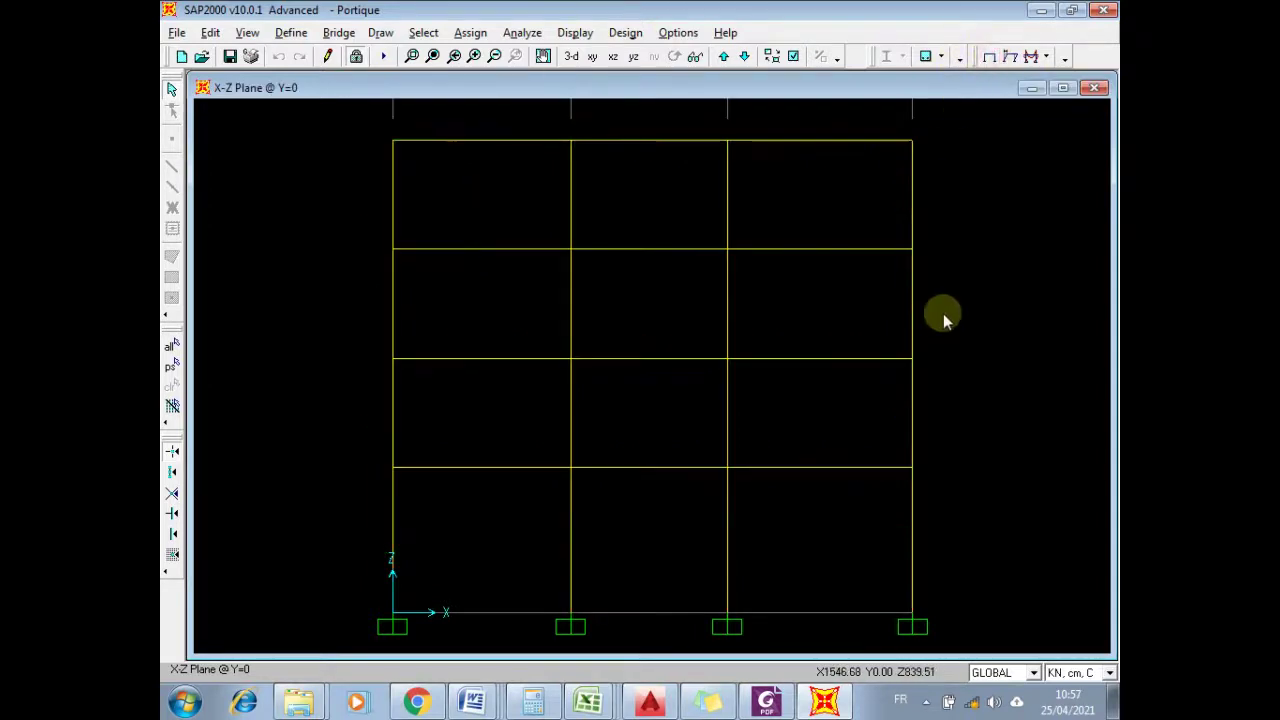
left_click(357, 58)
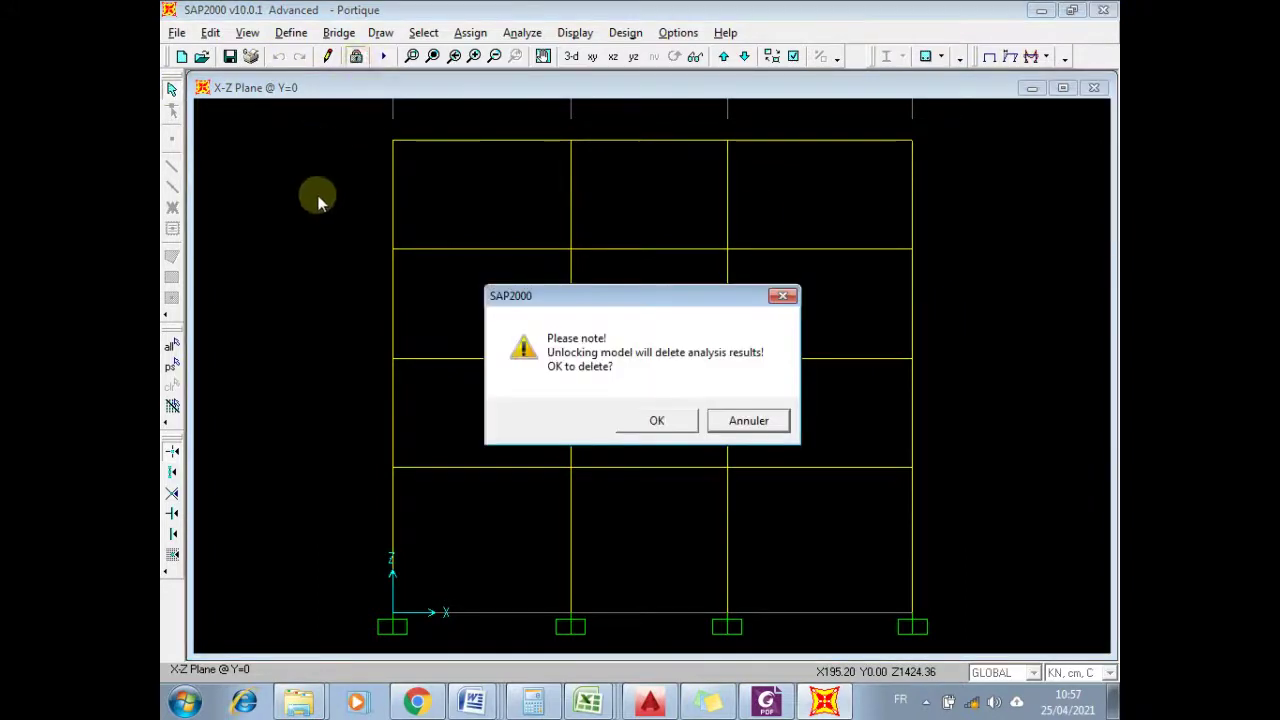
left_click(657, 420)
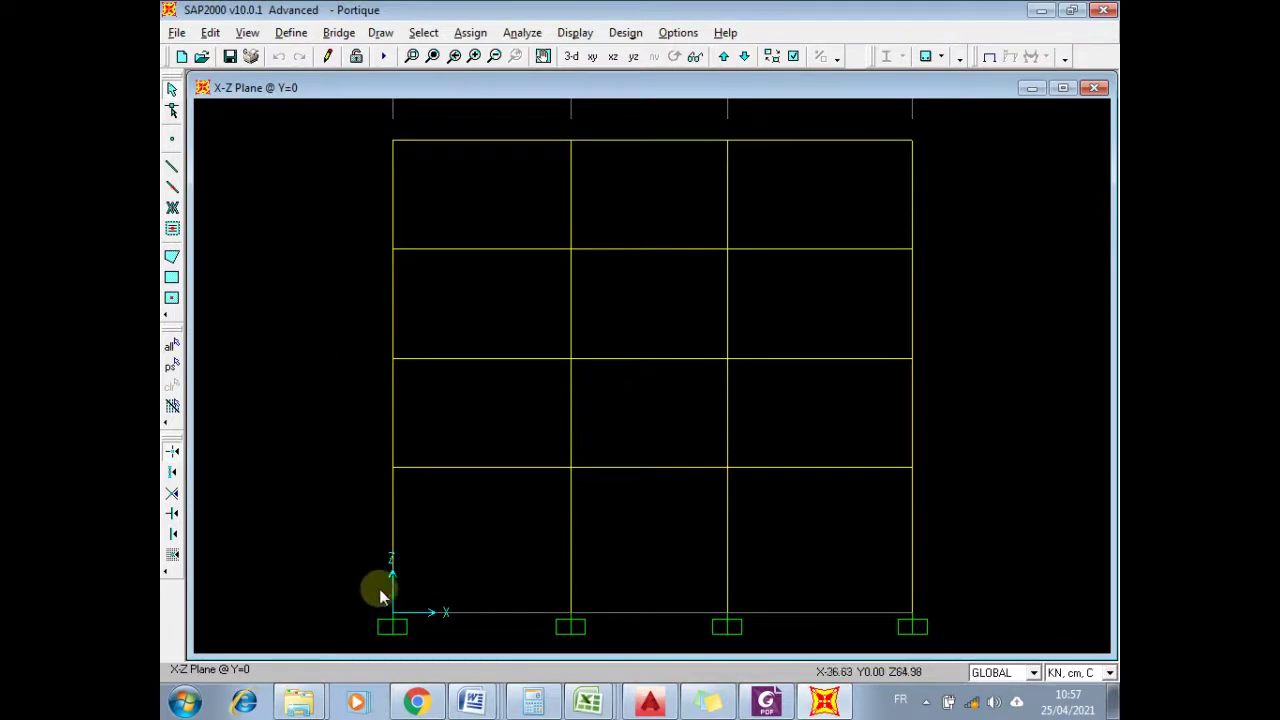
- Review the loaded frame with its concrete wall under Application 2 in the Word document FICHE TP_N°2, and return to SAP2000
mouse_move(479, 709)
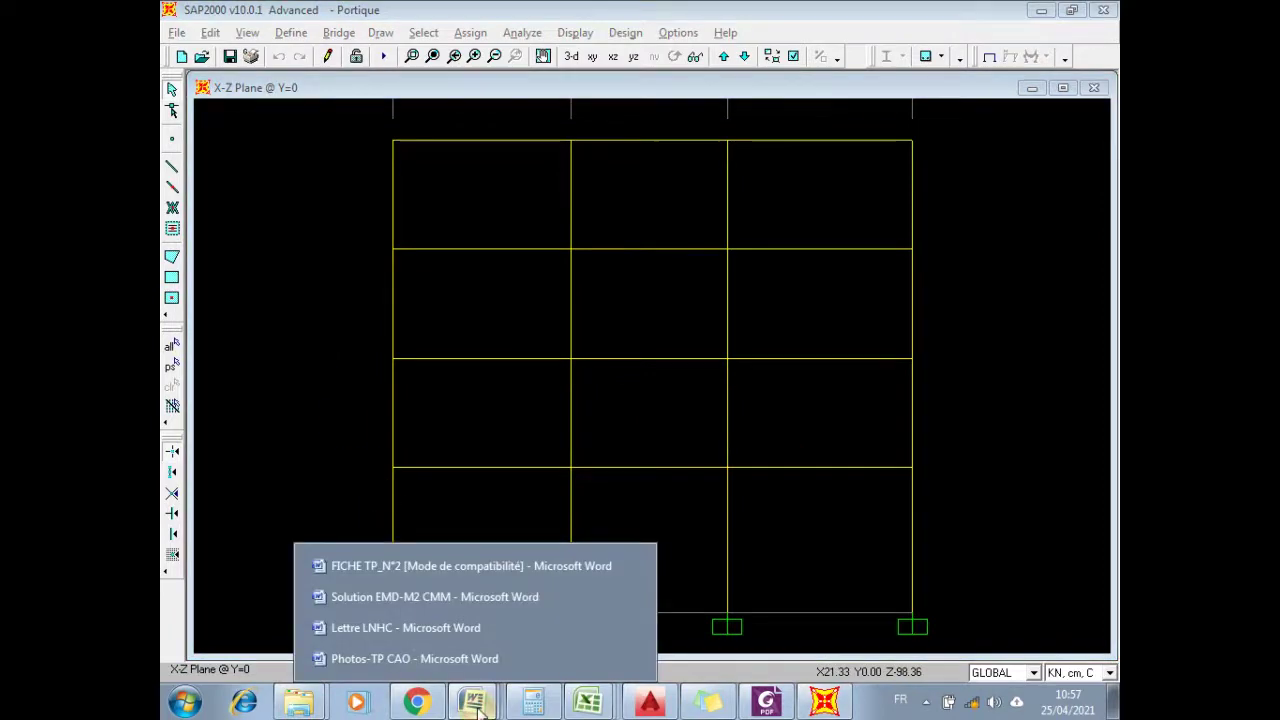
left_click(465, 568)
scroll(638, 328, "down", 10)
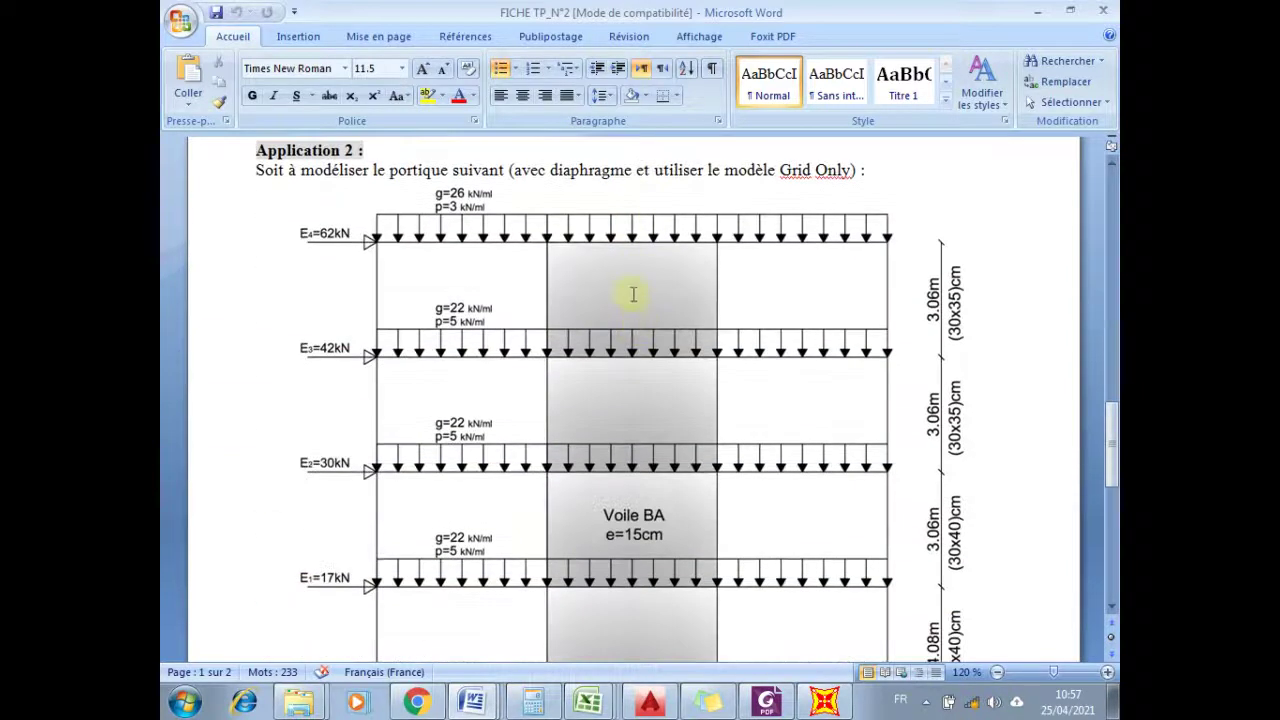
scroll(629, 294, "down", 1)
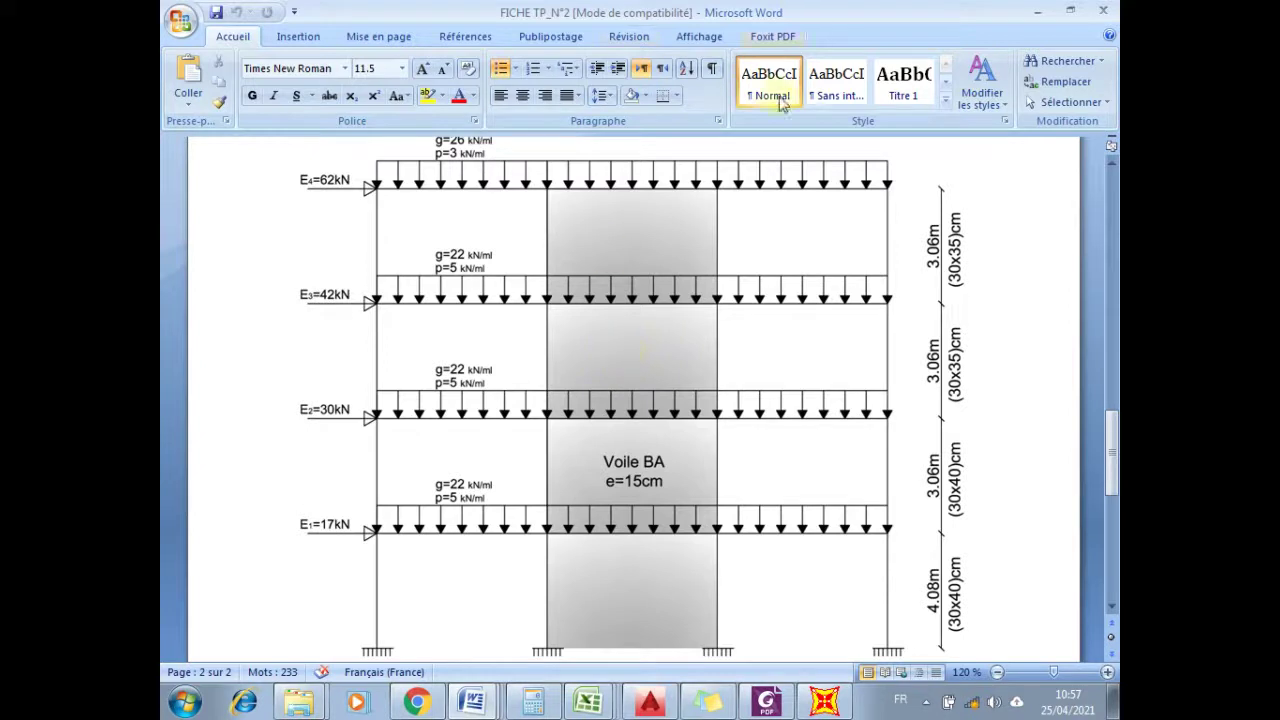
left_click(824, 701)
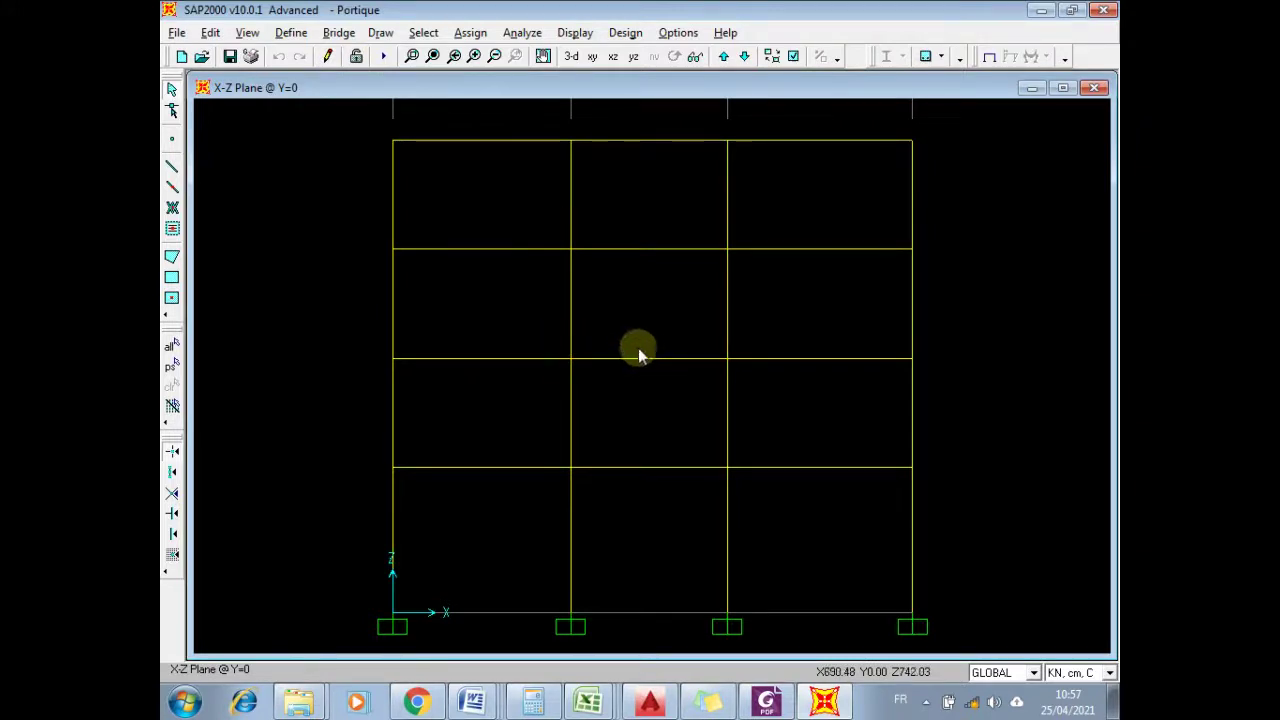
- Add a new area section of type Shell named V15, checking the wall thickness in the Word document FICHE TP_N°2
left_click(292, 33)
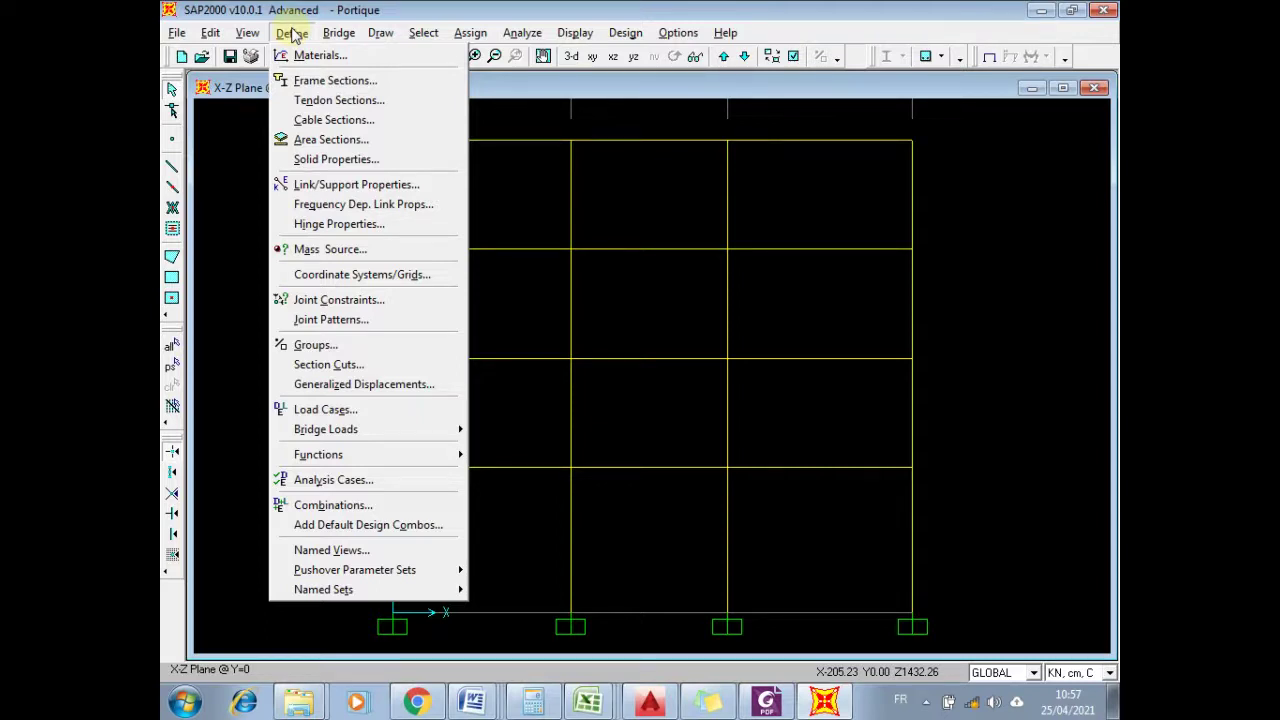
left_click(333, 145)
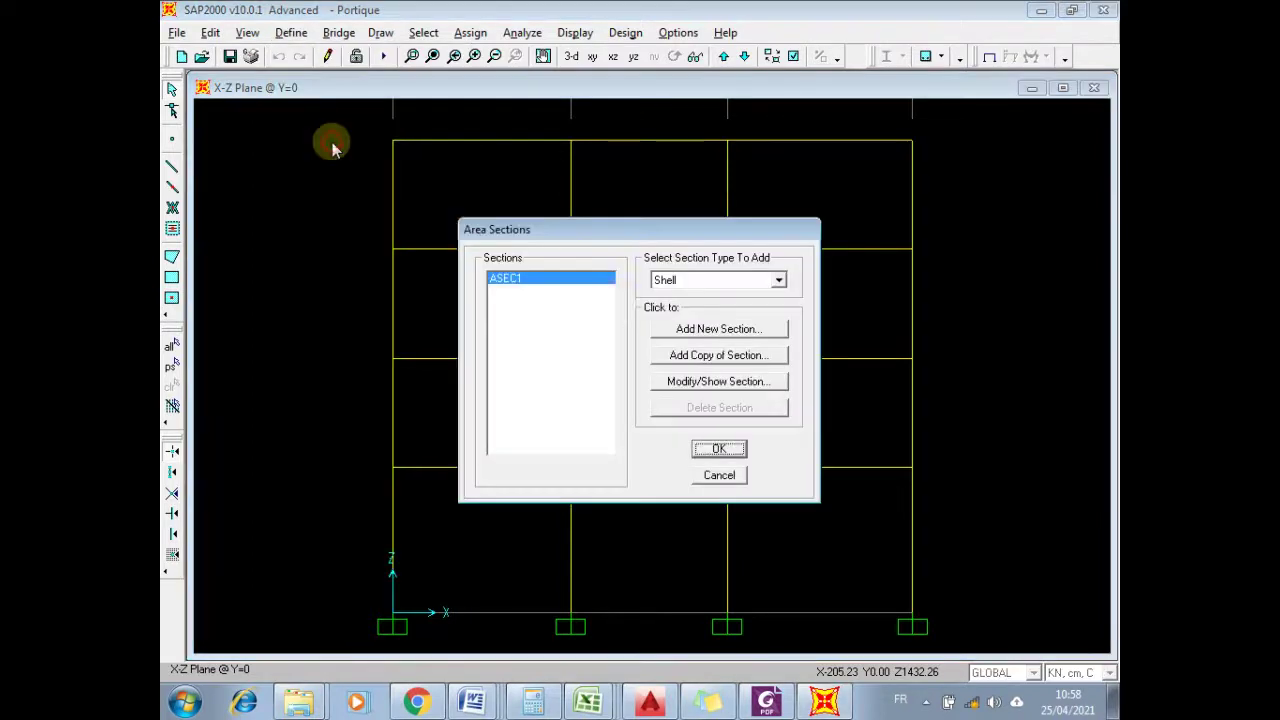
left_click(678, 281)
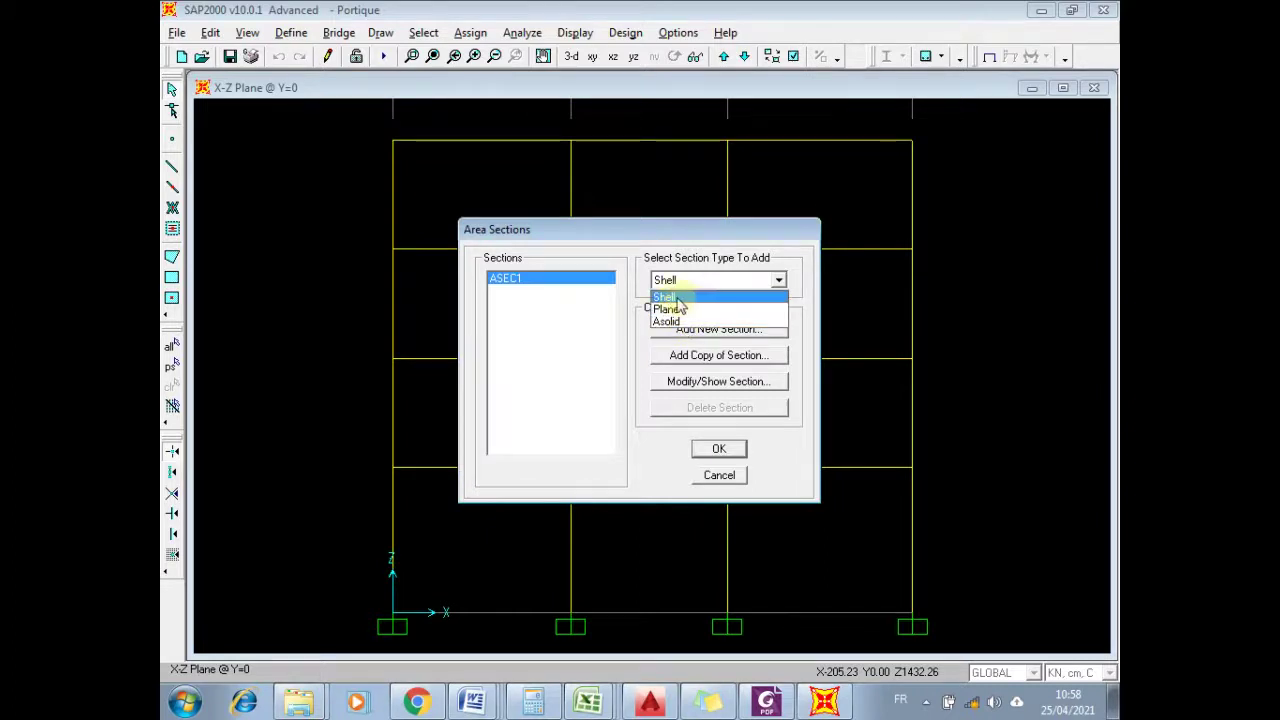
left_click(662, 297)
left_click(714, 330)
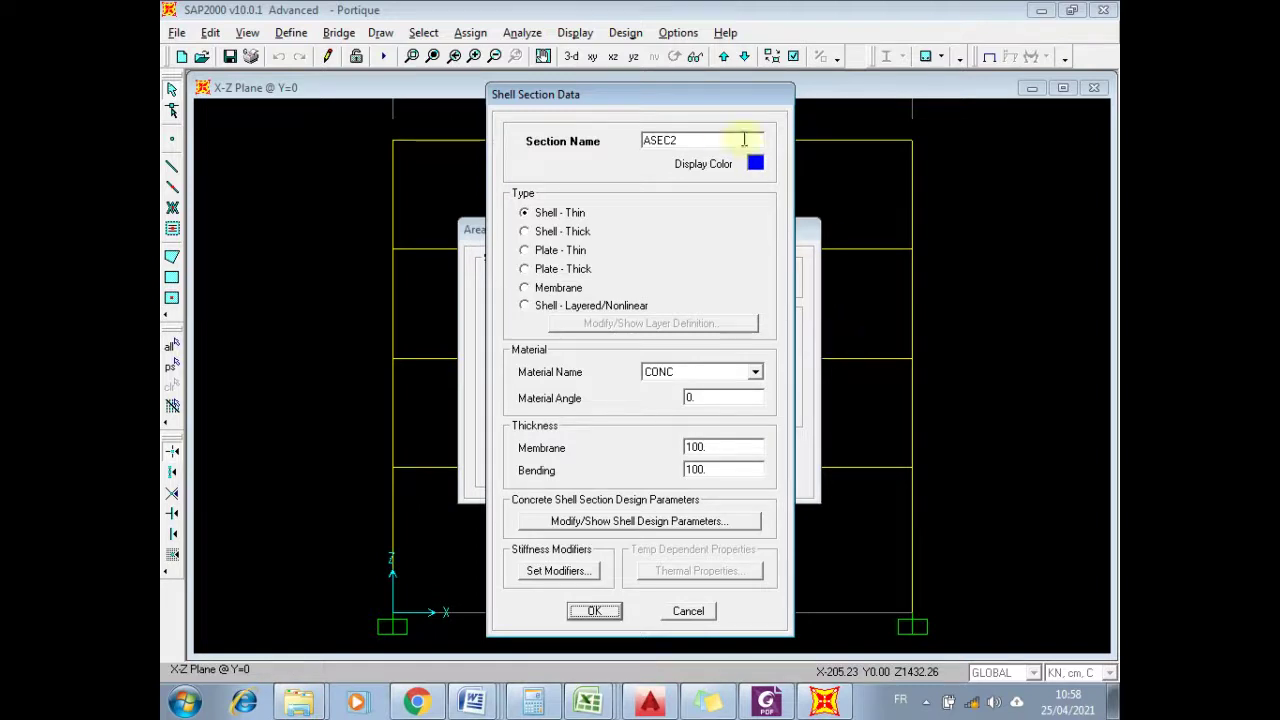
left_click(660, 141)
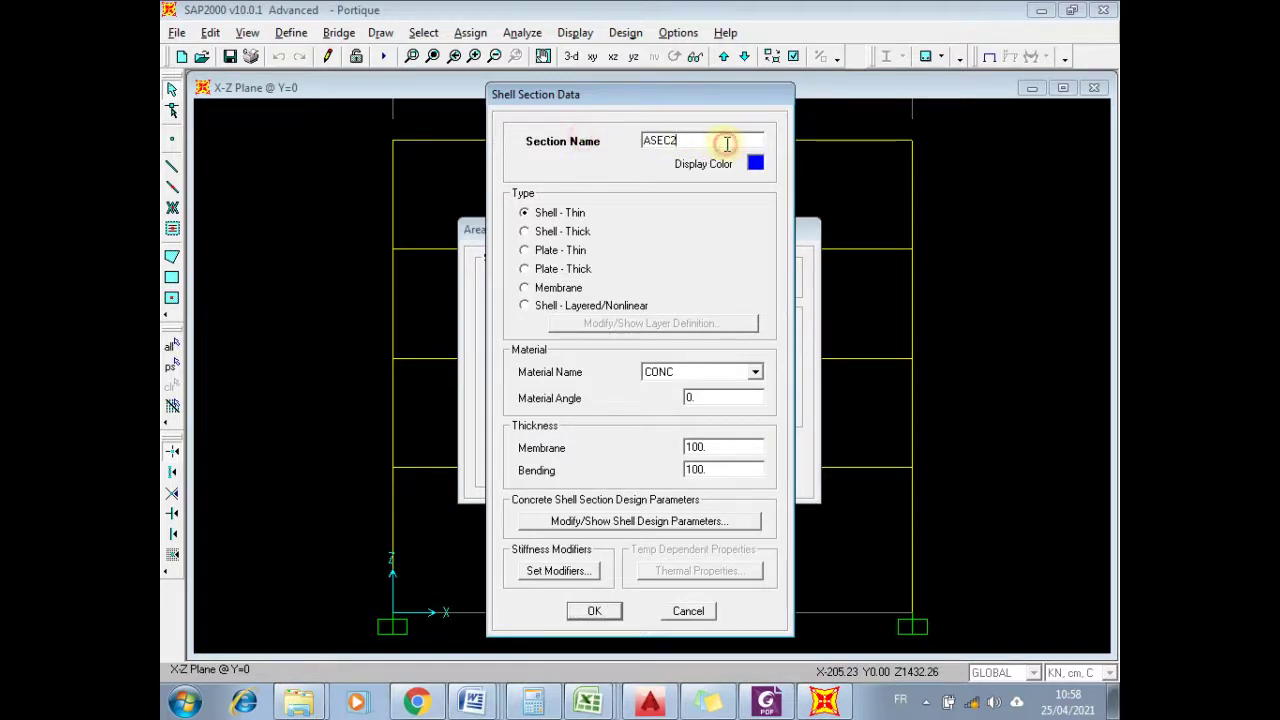
double_click(724, 143)
type("4")
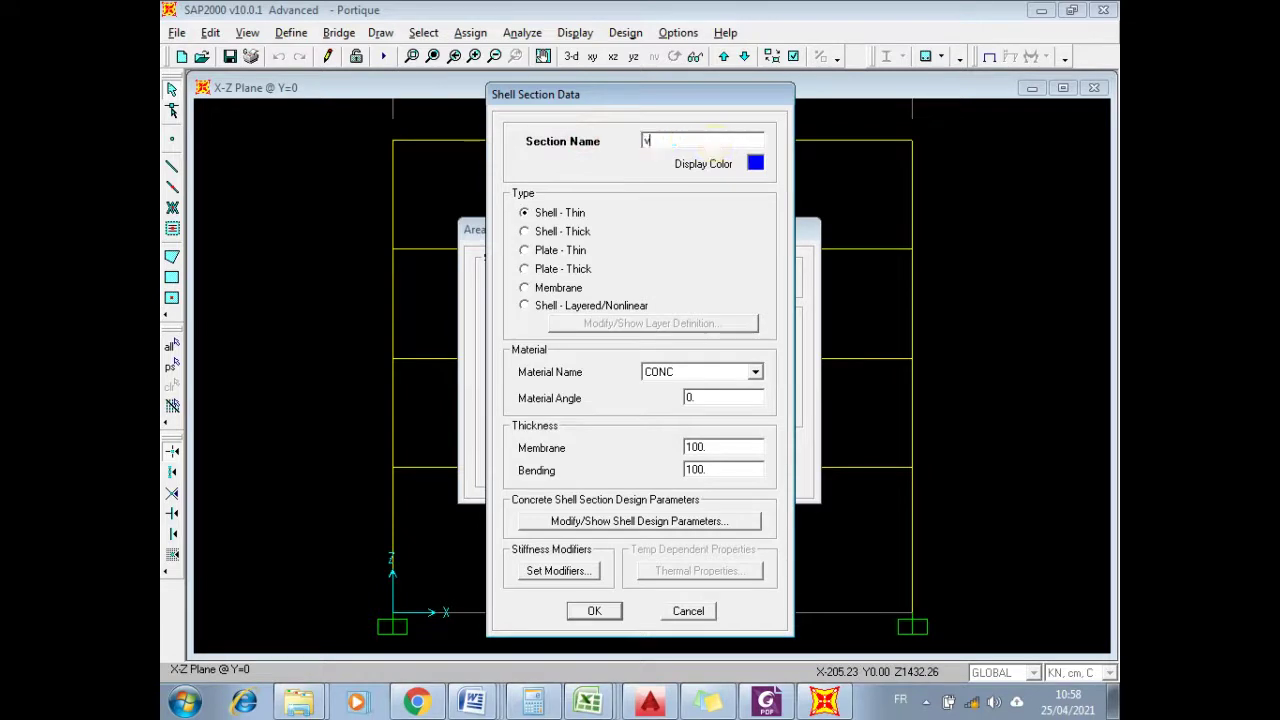
key("BackSpace")
type("V")
left_click(477, 705)
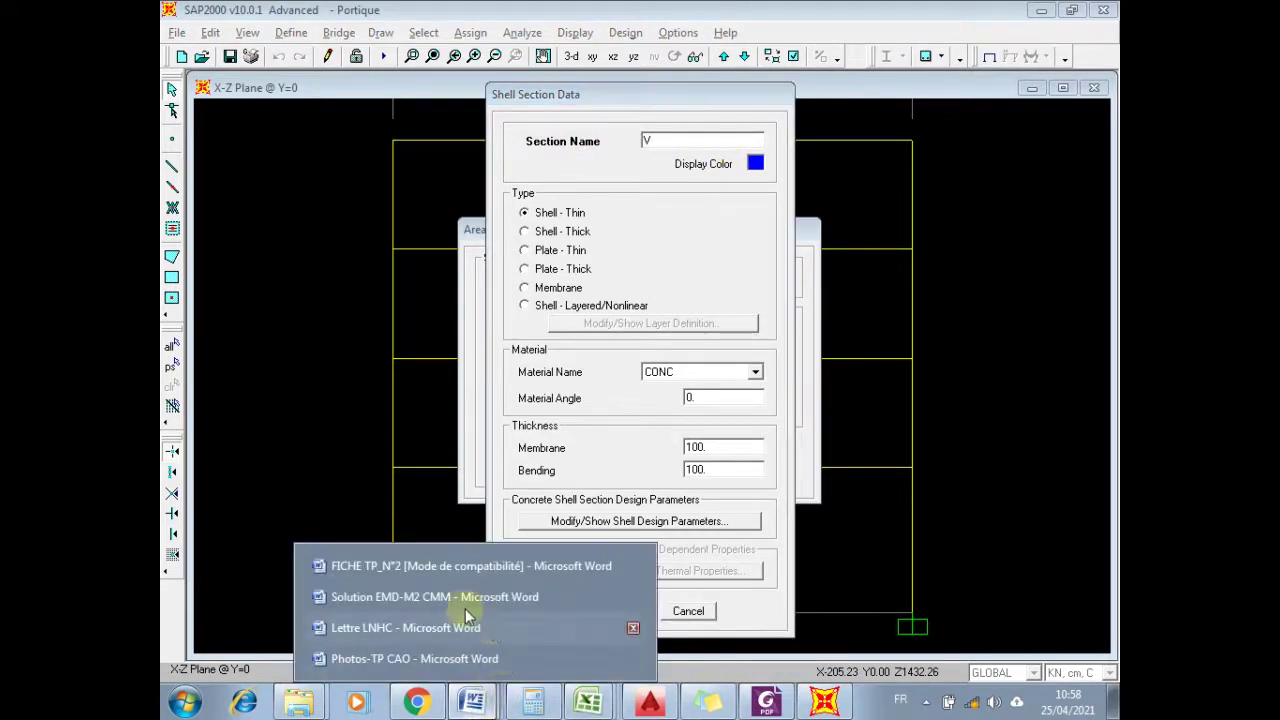
left_click(447, 571)
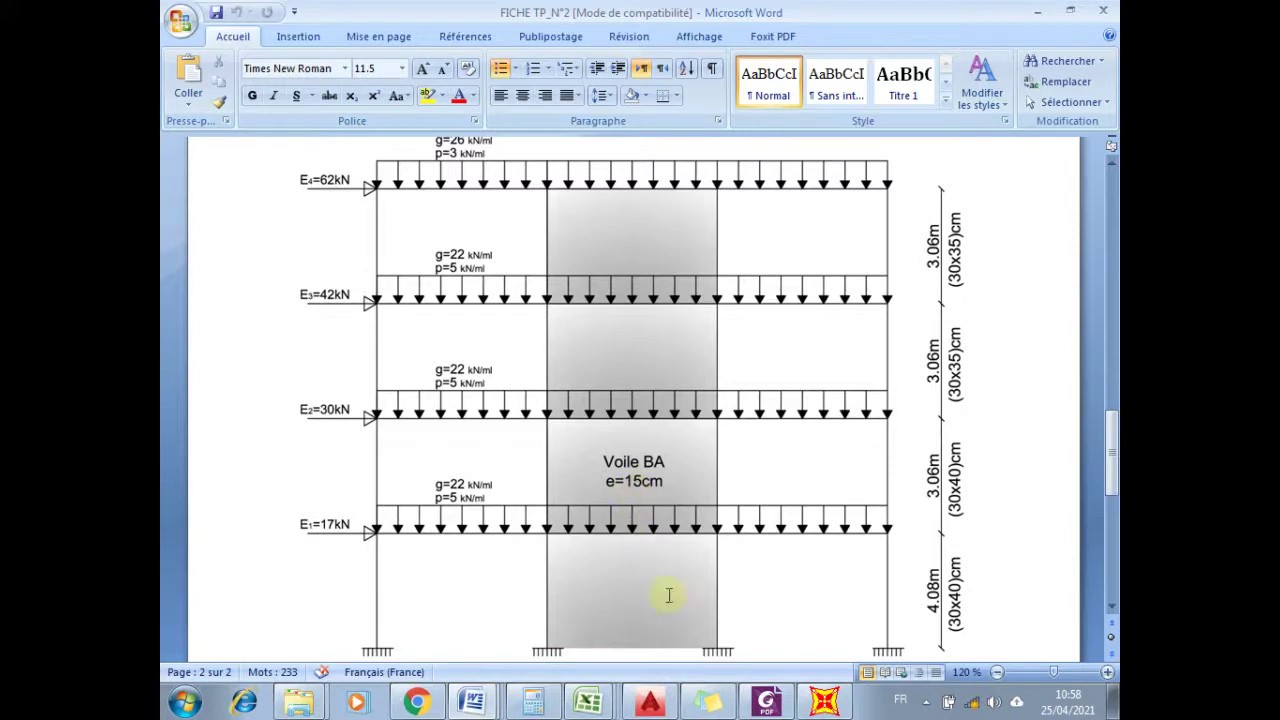
key("alt+Tab")
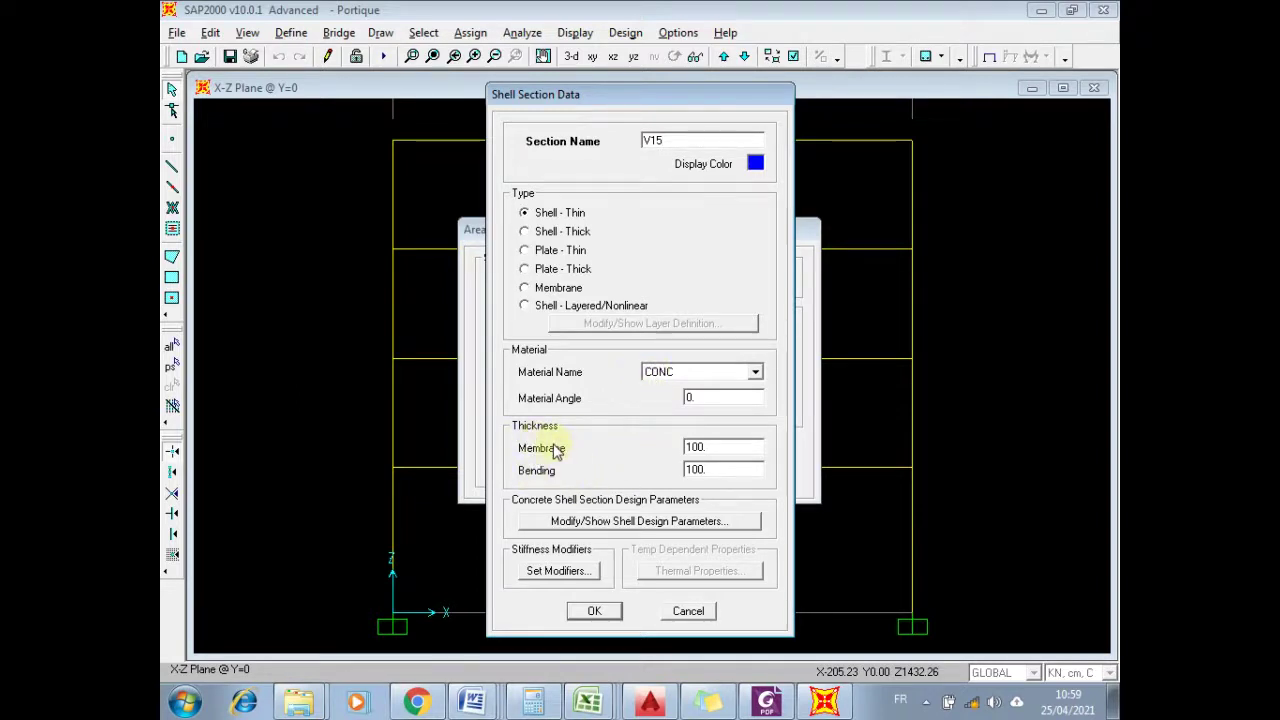
- Set both the membrane and bending thickness of shell section V15 to 15 cm
left_click(716, 447)
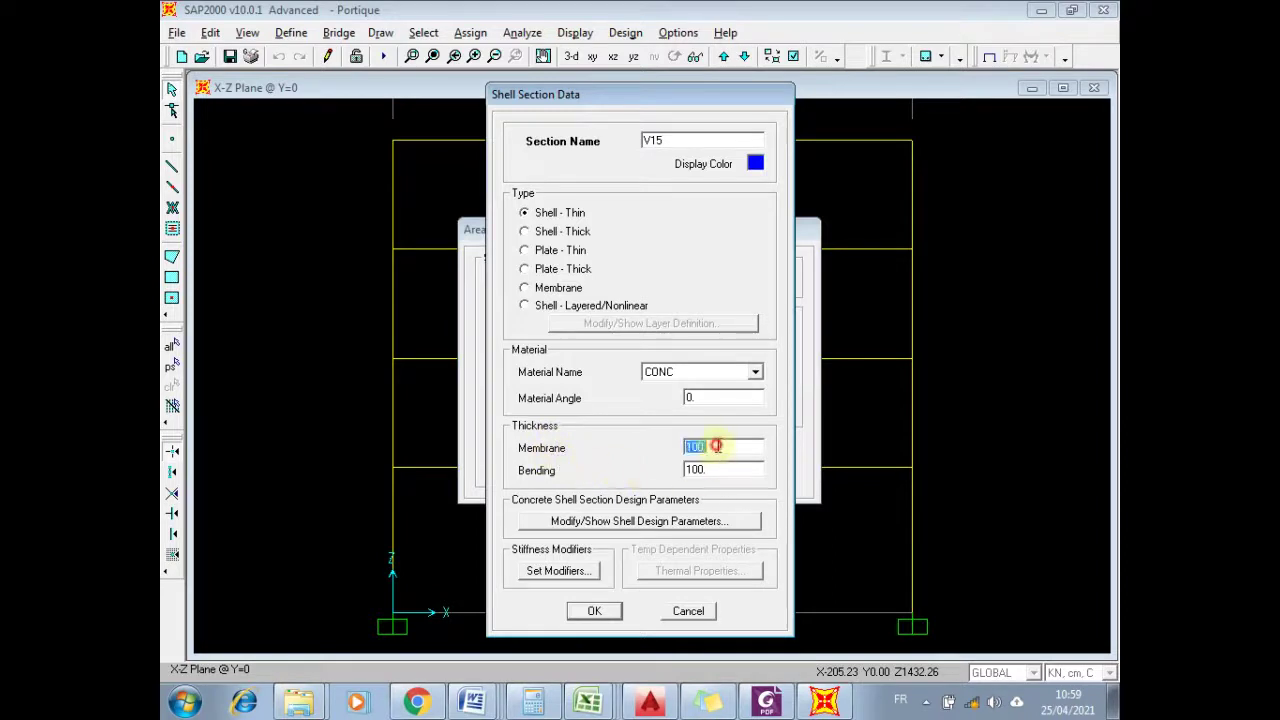
left_click(713, 470)
left_click(715, 447)
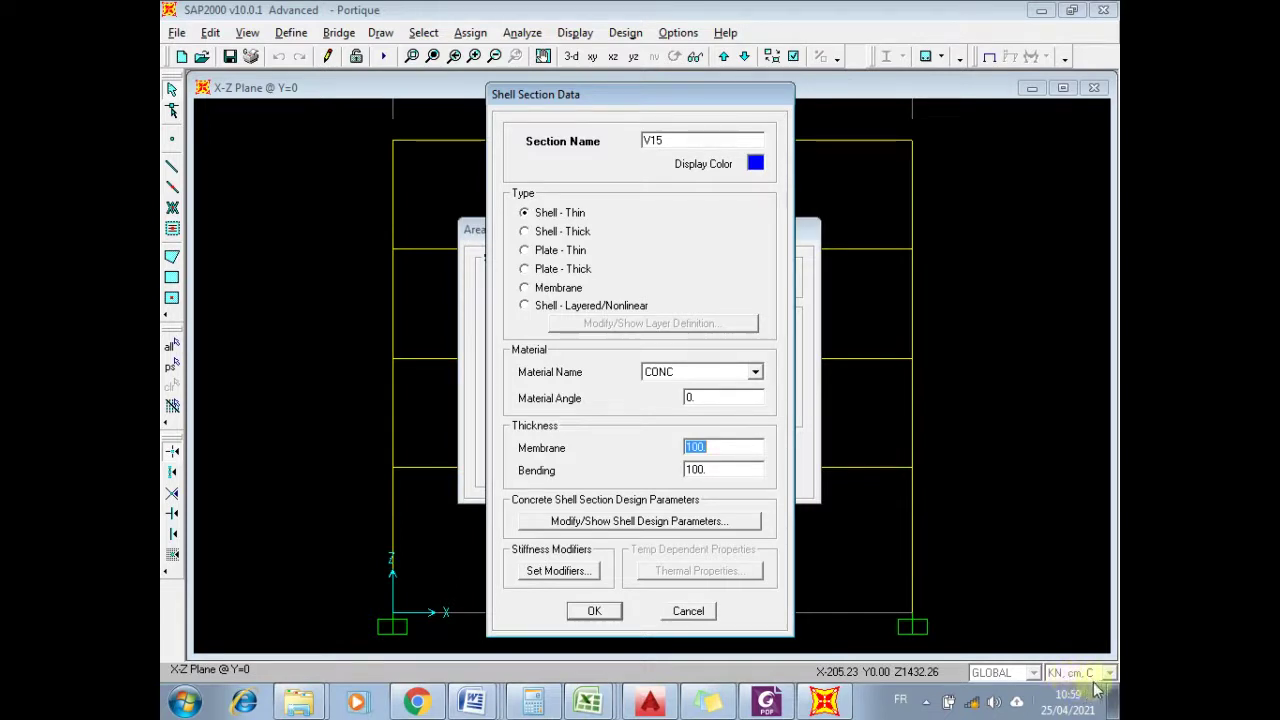
type("15")
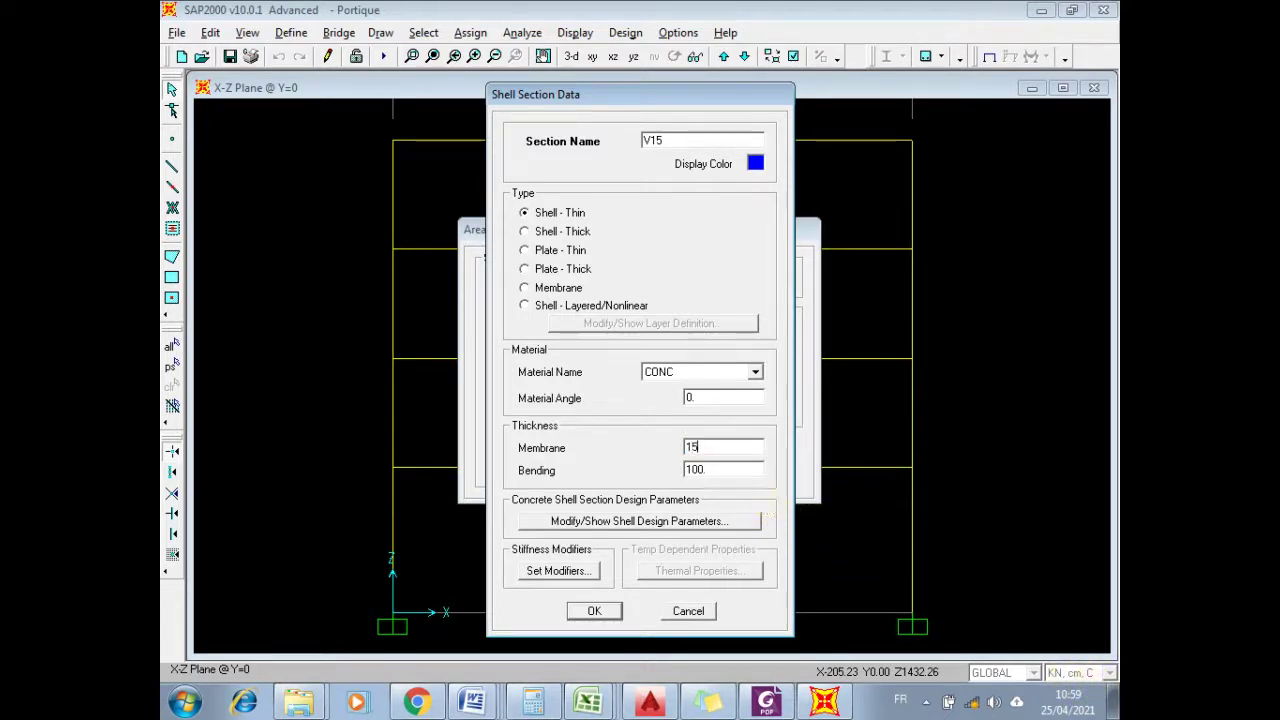
double_click(735, 469)
type("15")
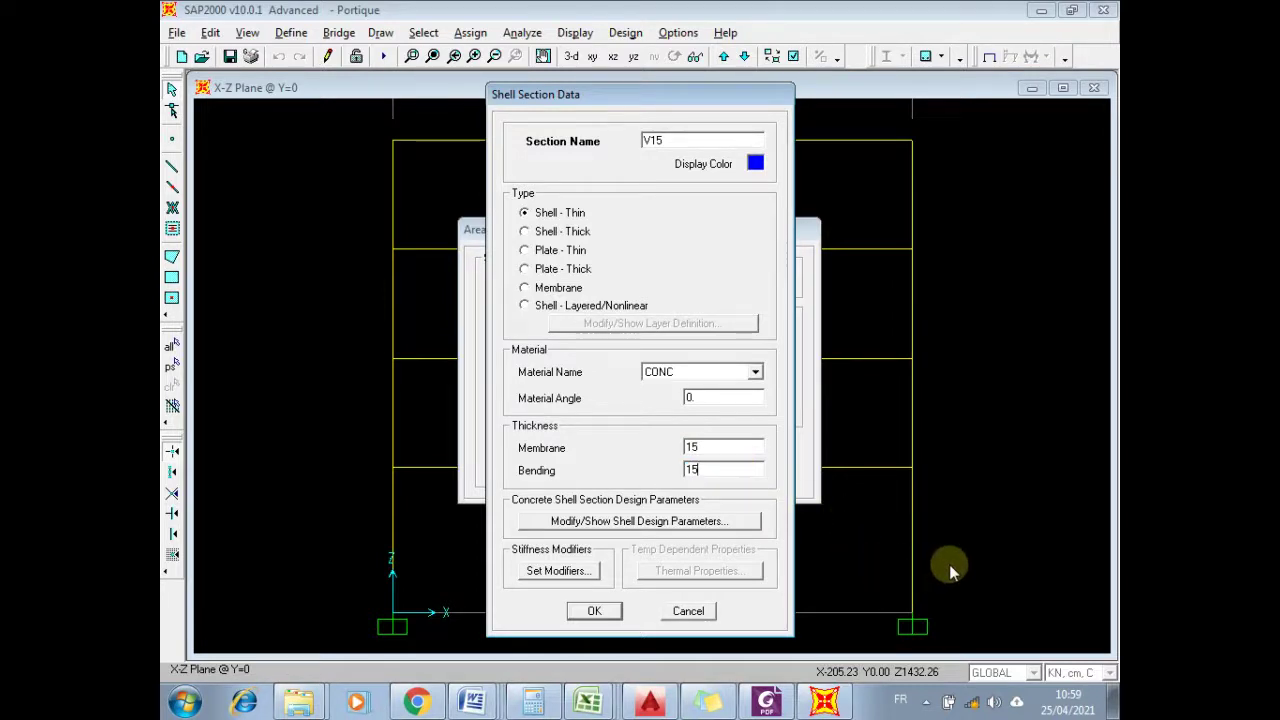
- Accept the V15 shell section data and finish defining area sections
left_click(594, 610)
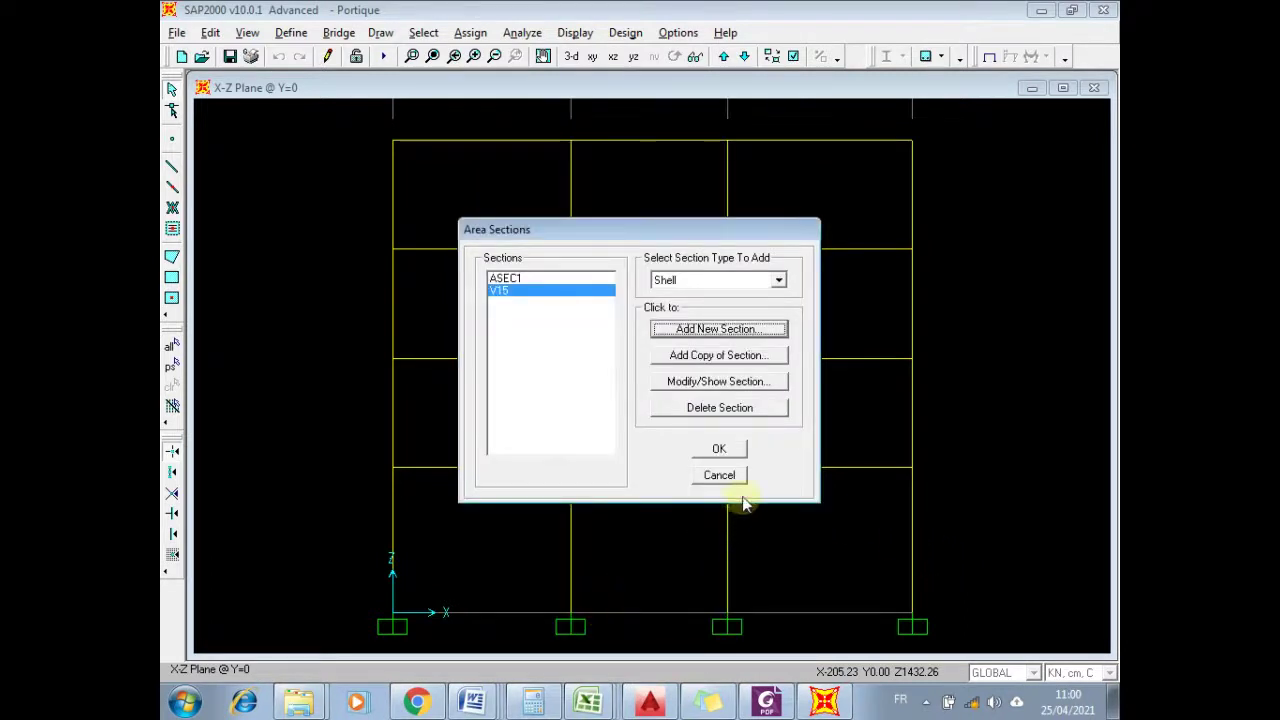
left_click(724, 452)
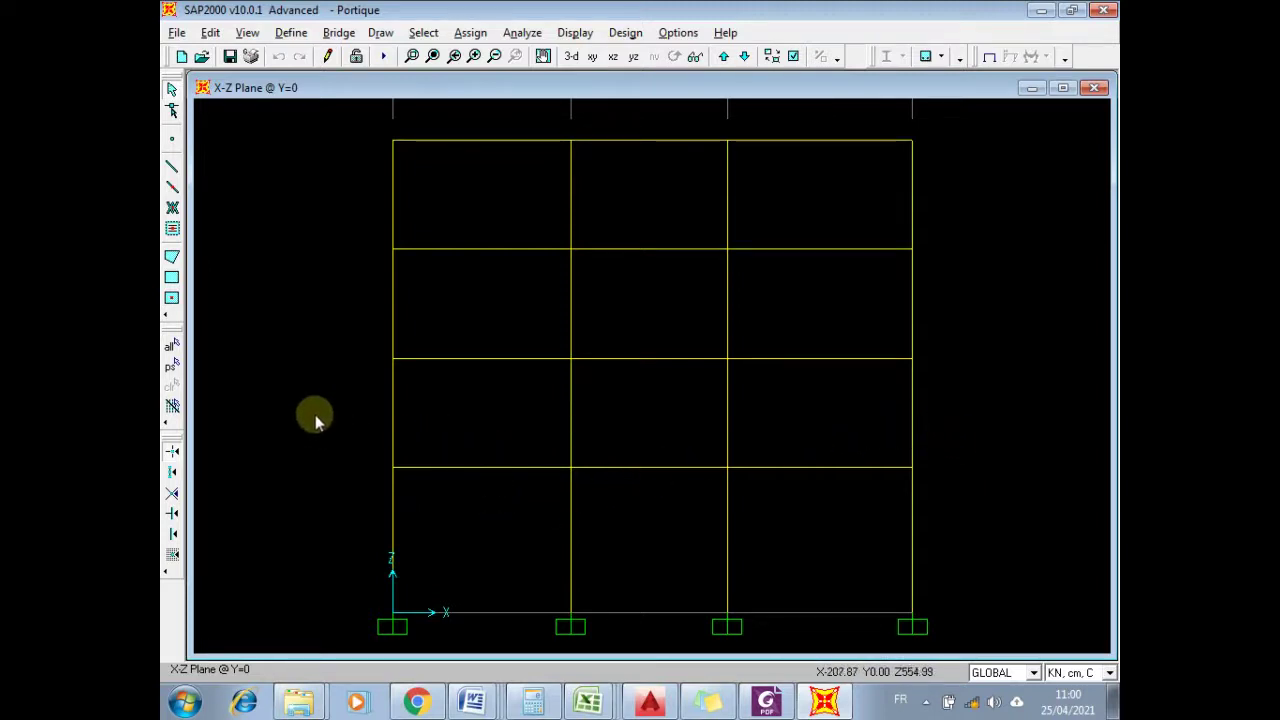
- Draw a four-sided quad area with section V15 in the empty space left of the frame
left_click(173, 258)
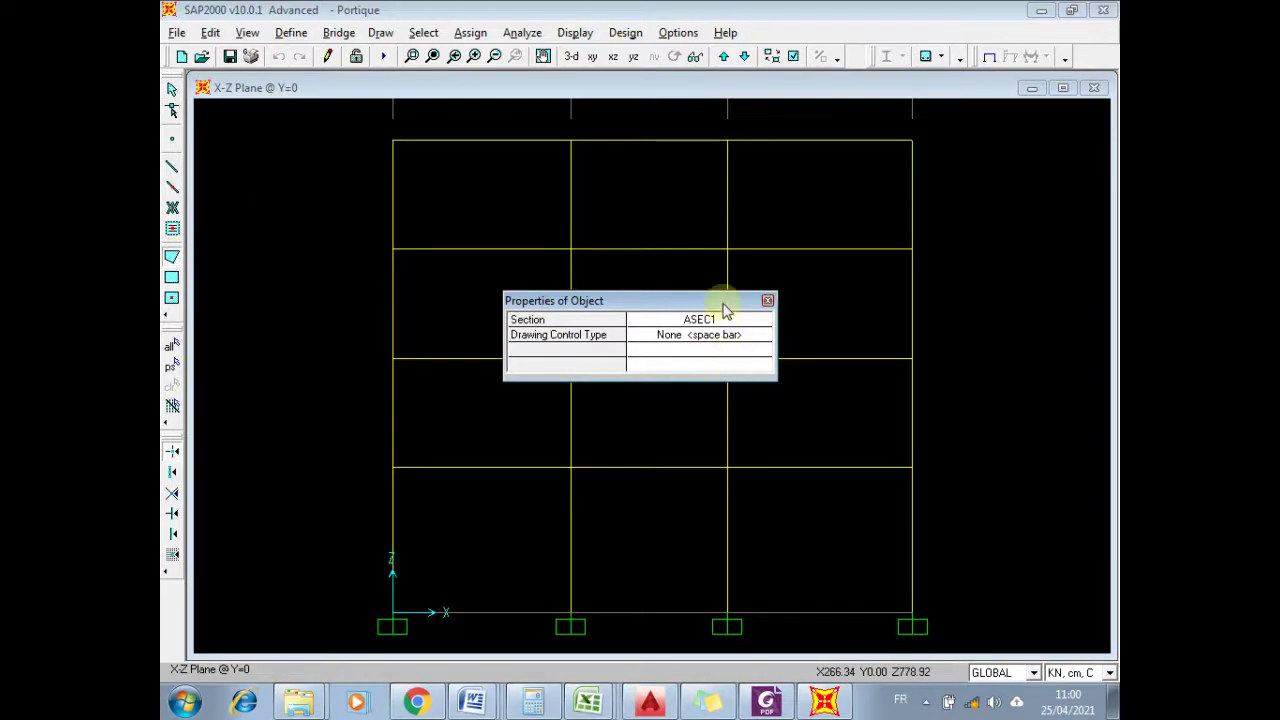
left_click_drag(726, 297, 992, 92)
left_click(990, 116)
left_click(990, 116)
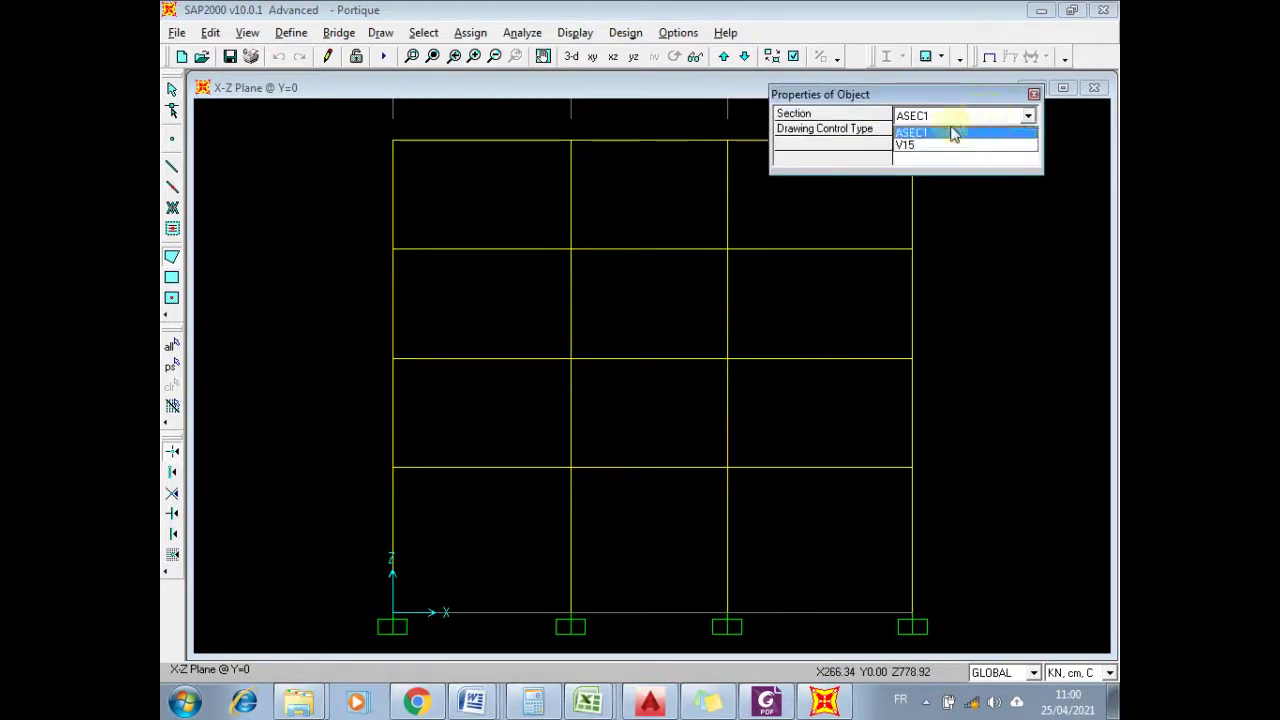
left_click(940, 142)
left_click(231, 253)
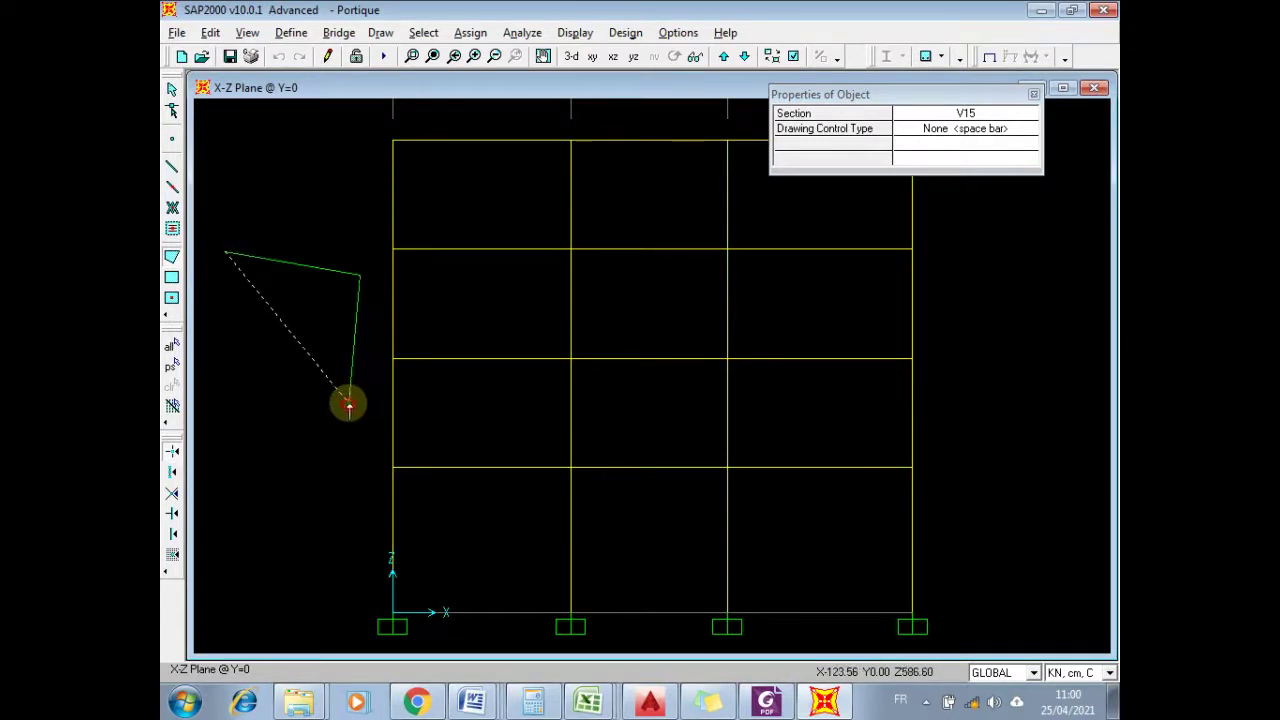
left_click(349, 404)
left_click(258, 463)
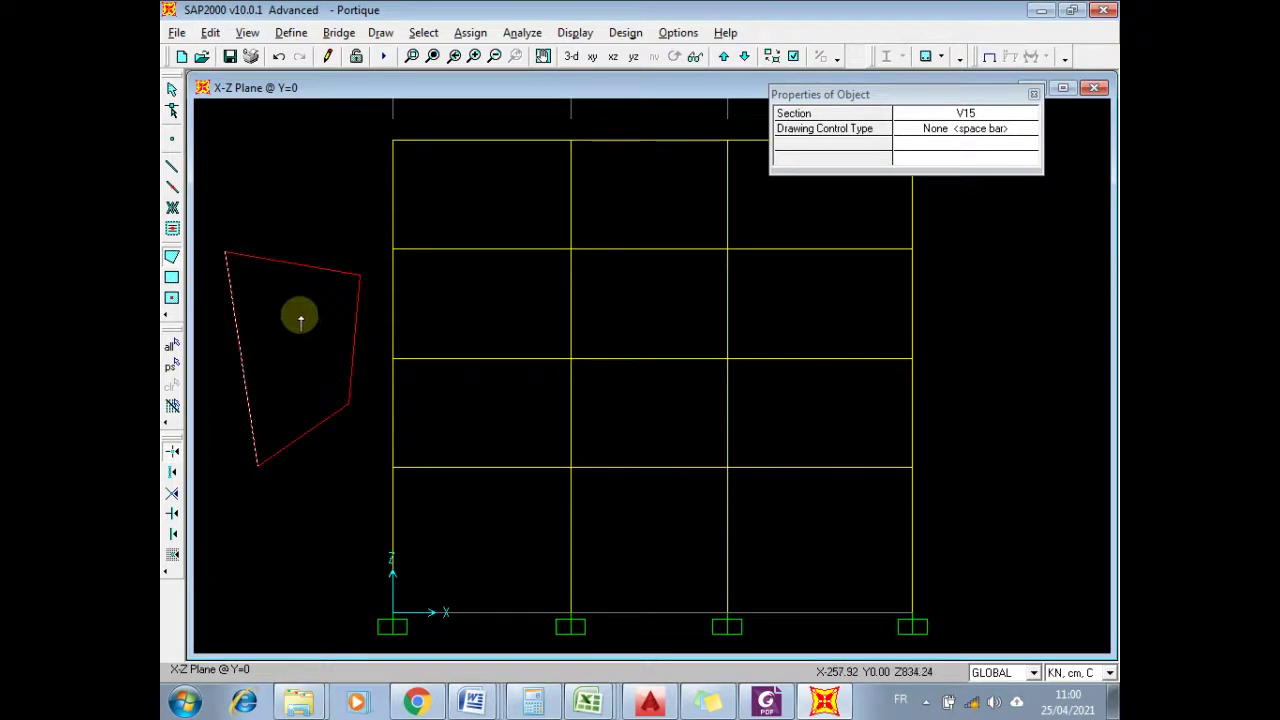
key("Escape")
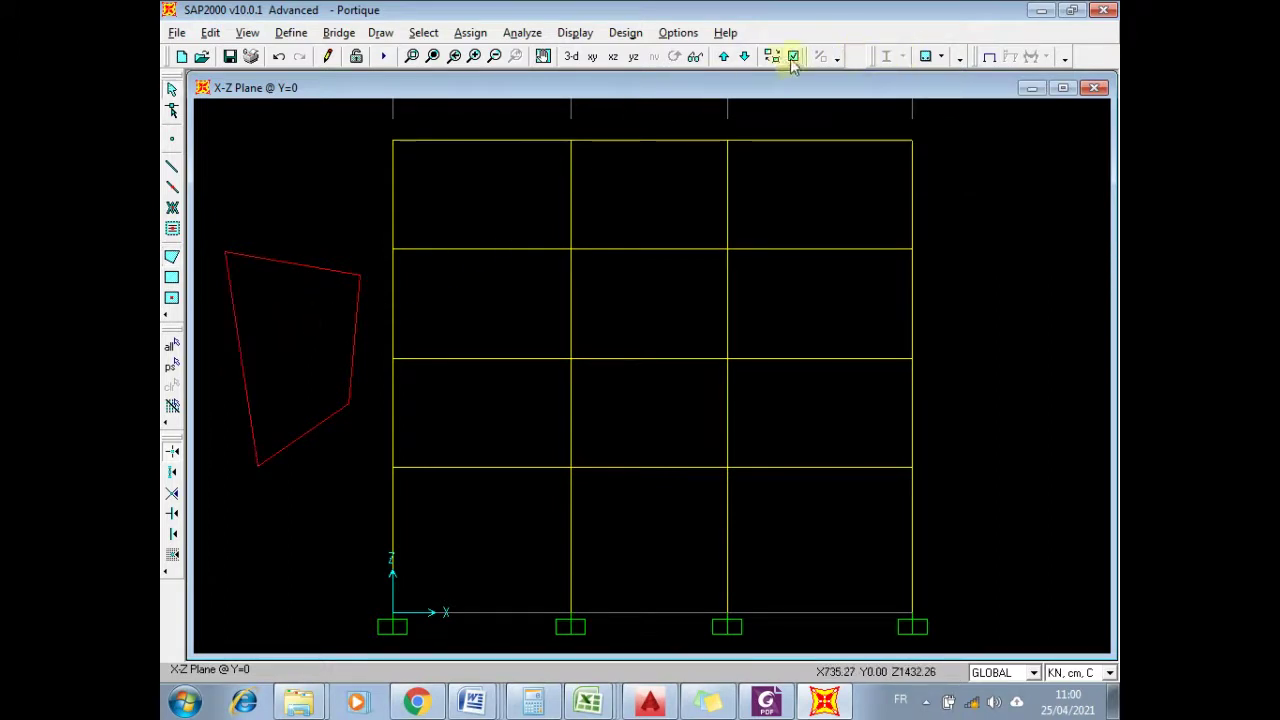
- Turn on Fill Objects for the active view and delete the trial quad area beside the frame
left_click(793, 57)
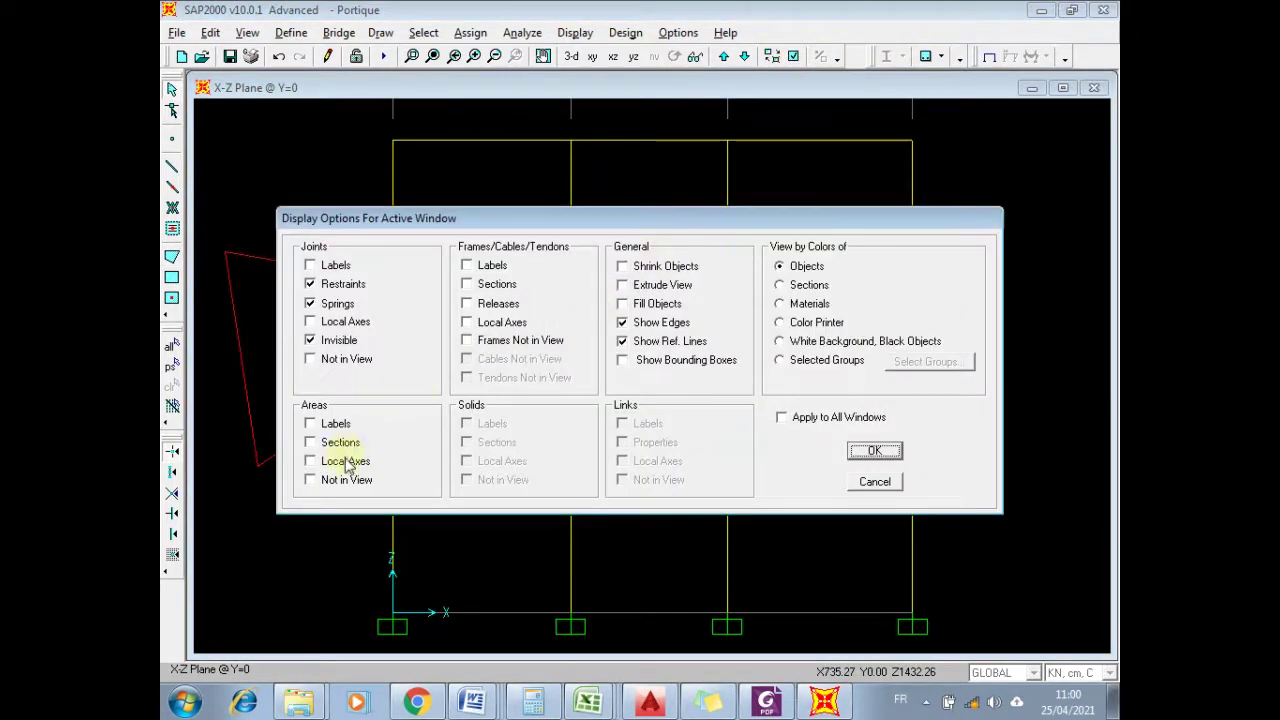
left_click(648, 304)
left_click(872, 451)
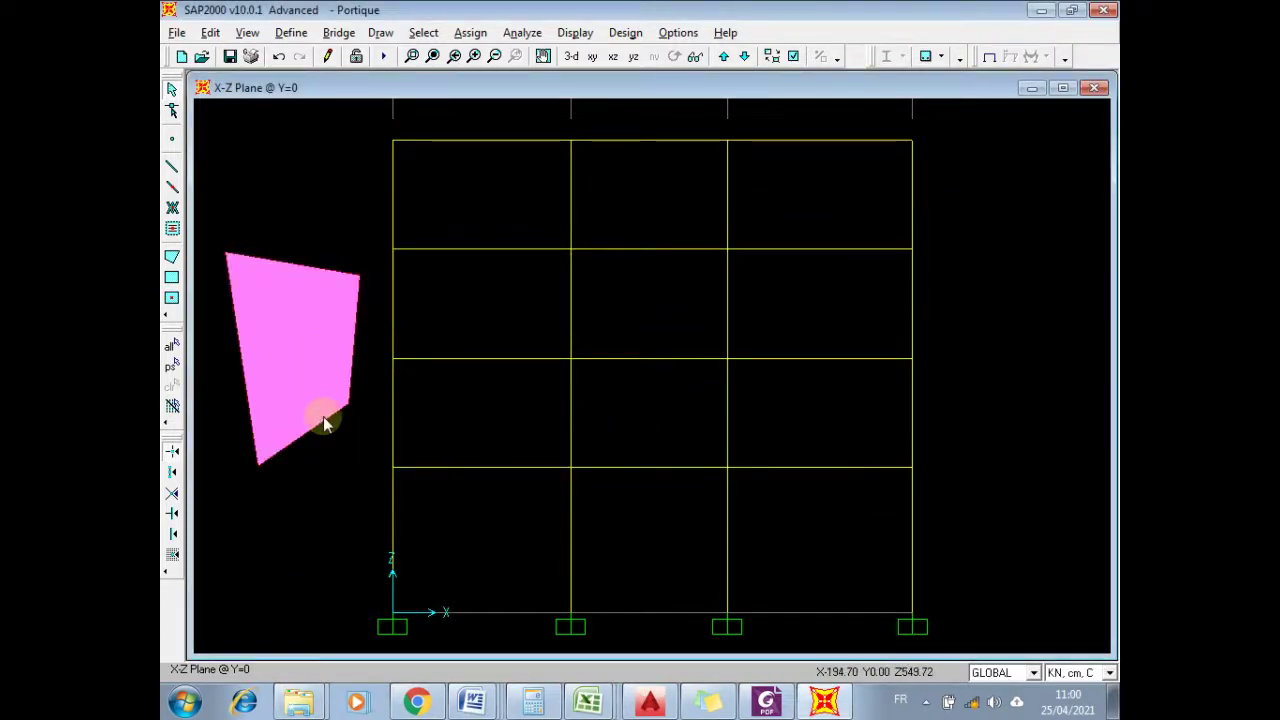
left_click(290, 385)
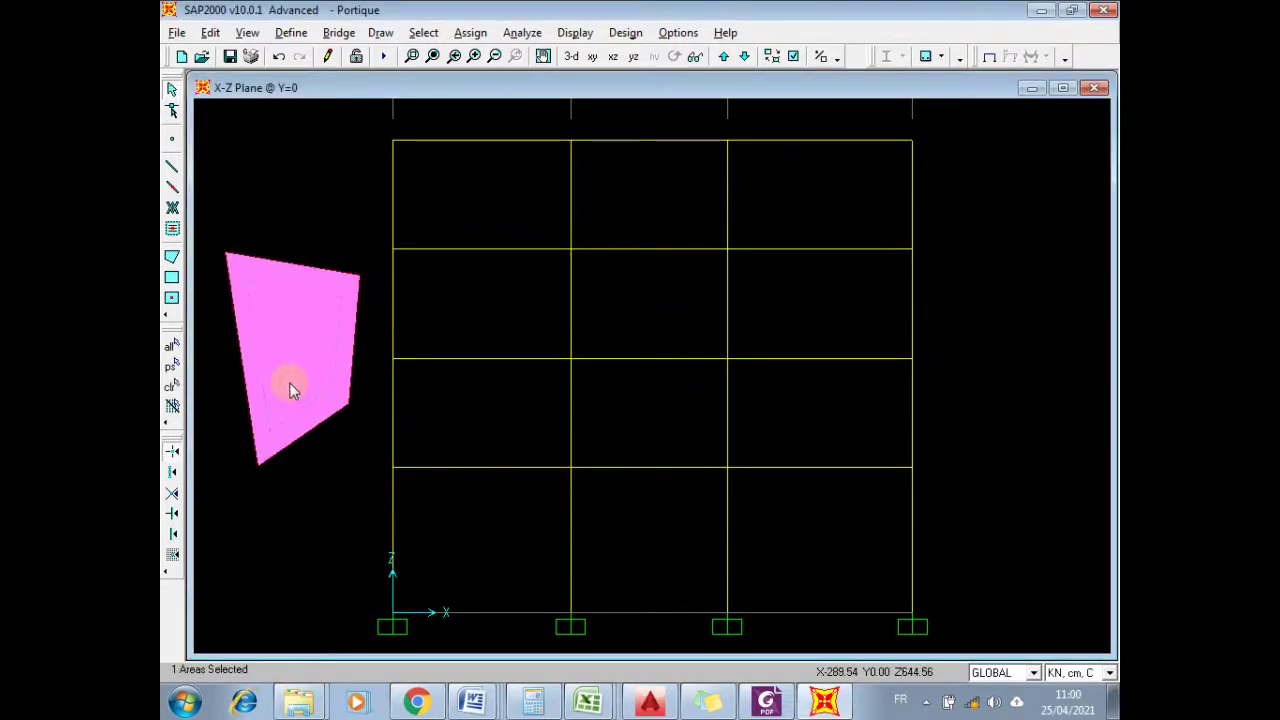
key("Delete")
- Draw another irregular V15 quad area left of the frame, corner by corner, and delete it
left_click(172, 257)
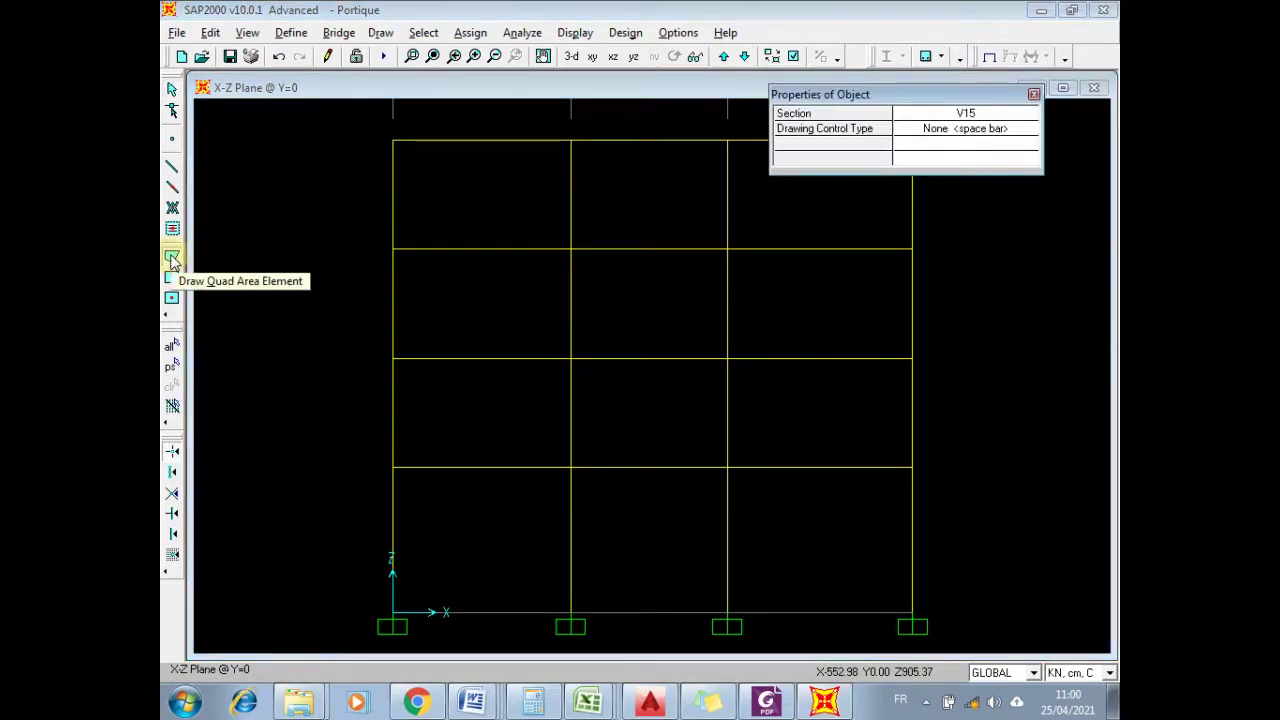
left_click(230, 278)
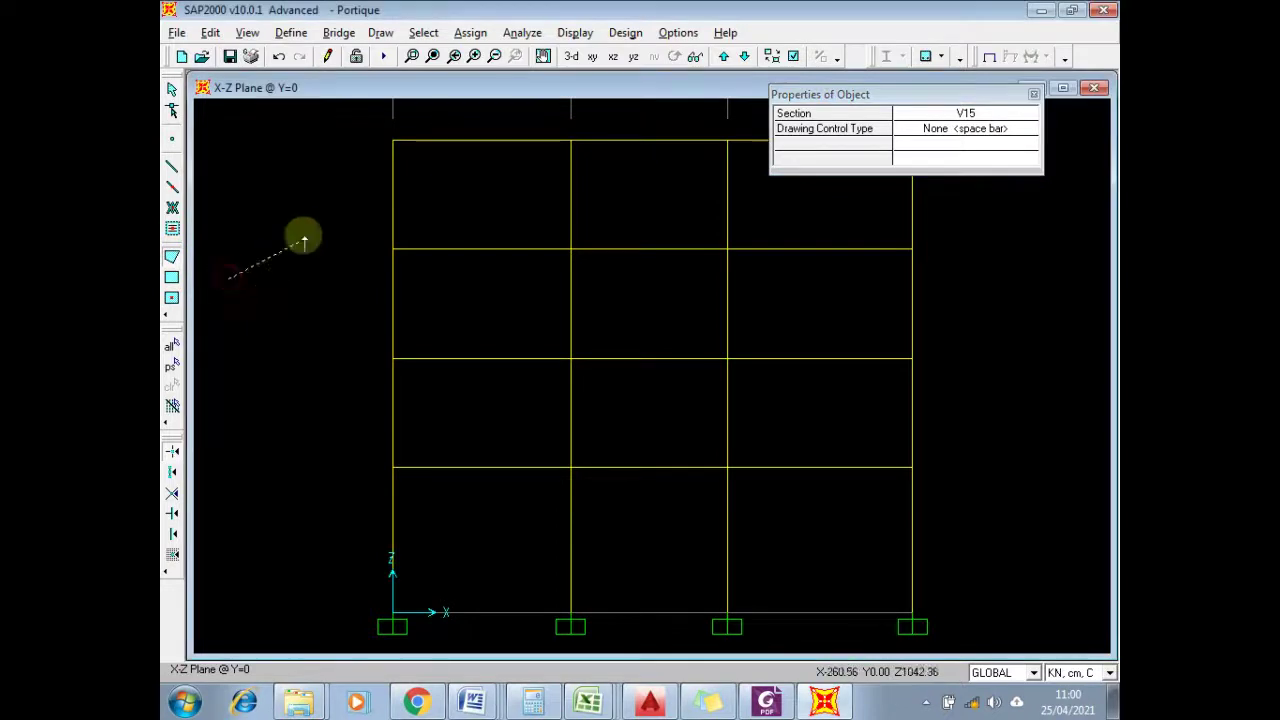
left_click(340, 202)
left_click(370, 343)
double_click(264, 478)
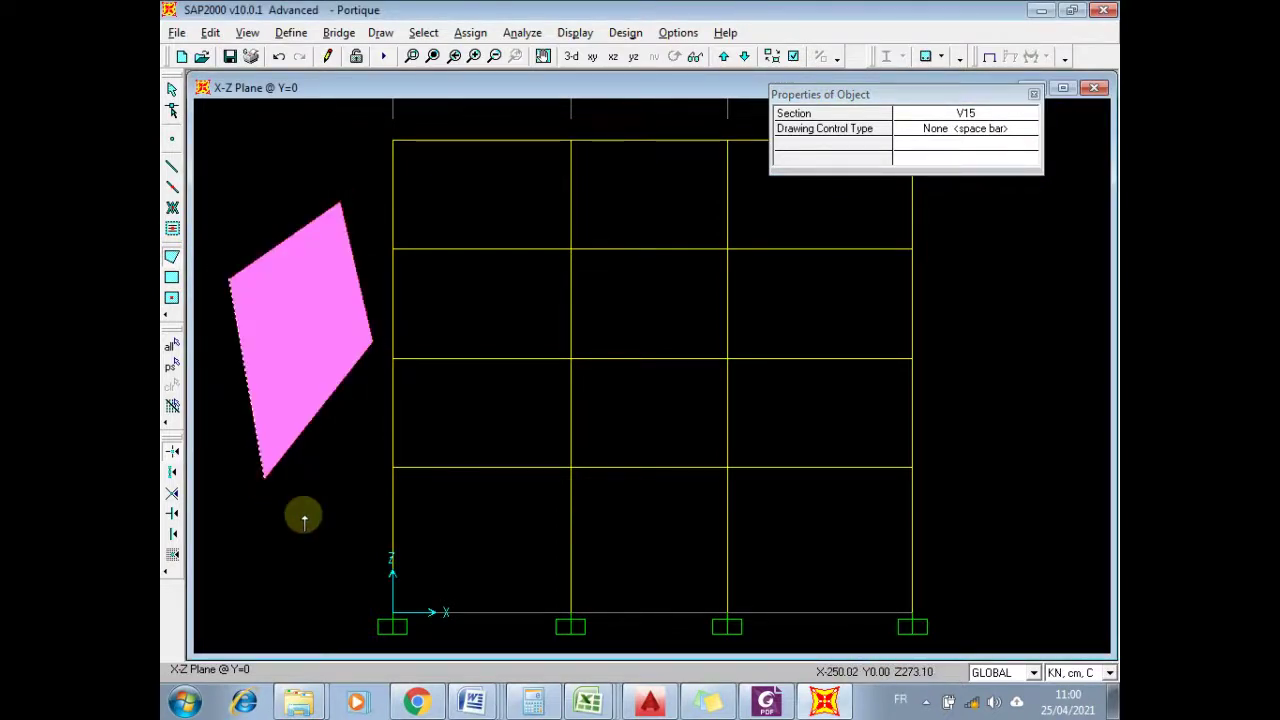
key("Escape")
left_click(291, 393)
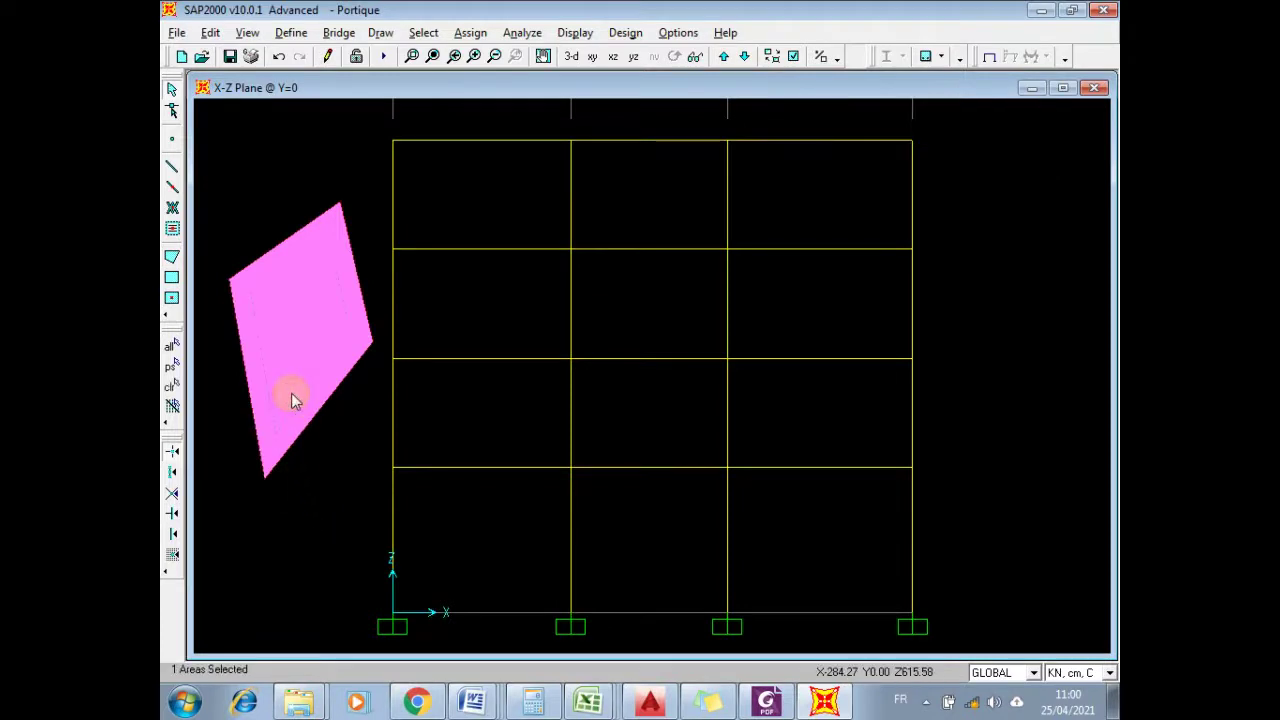
key("Delete")
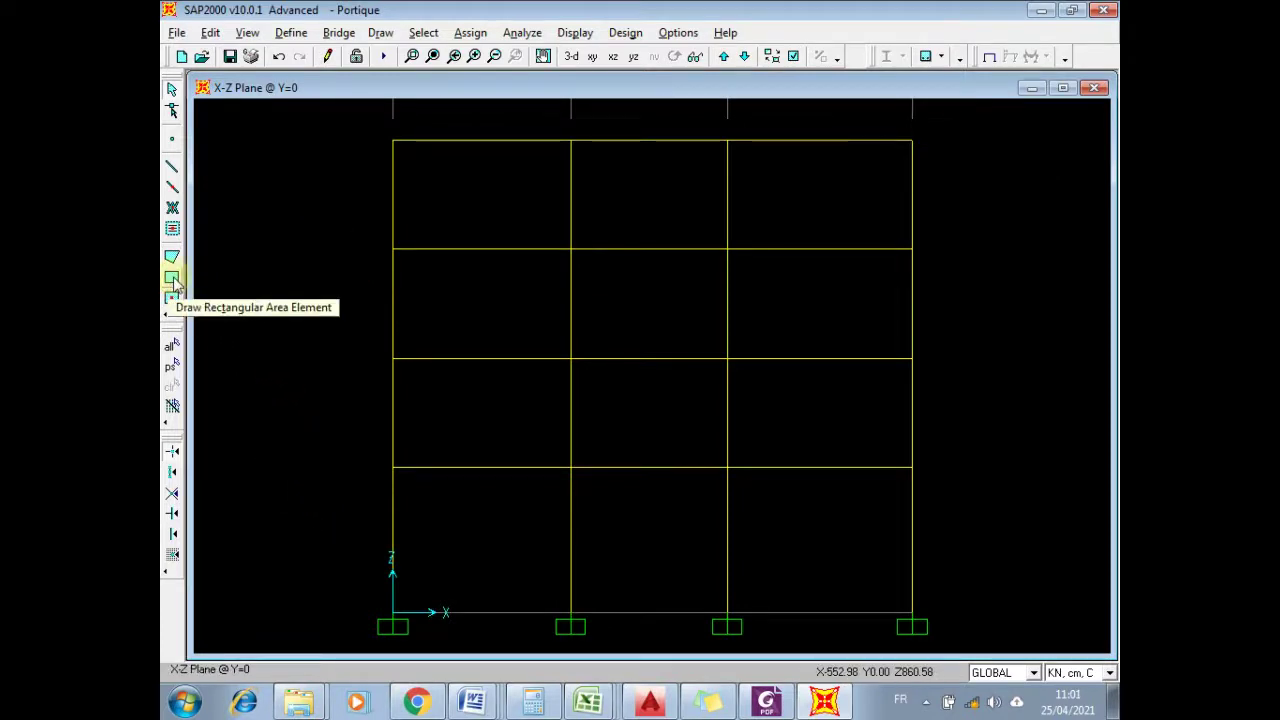
- Draw a rectangular V15 area between two opposite corners left of the frame, and delete it
left_click(172, 283)
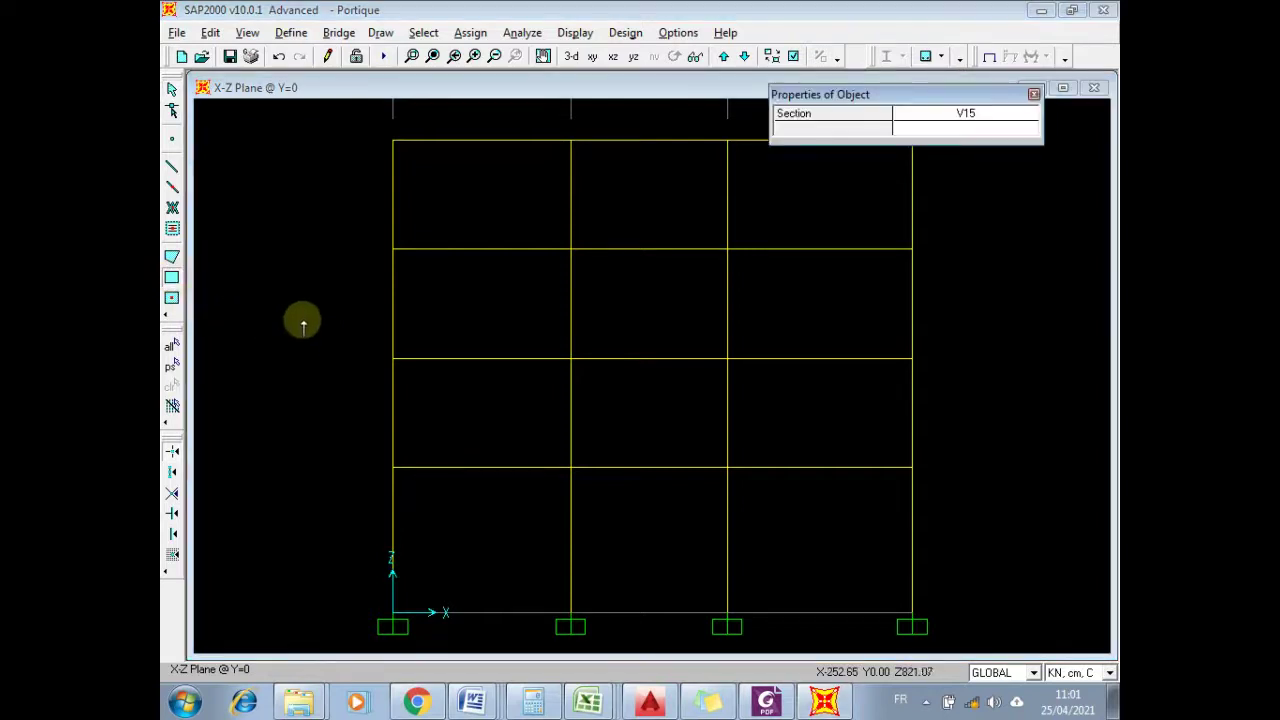
mouse_move(232, 232)
left_mouse_down()
mouse_move(369, 380)
mouse_move(309, 311)
mouse_move(274, 294)
mouse_move(361, 433)
mouse_move(334, 420)
mouse_move(357, 455)
mouse_move(374, 446)
mouse_move(348, 375)
left_mouse_up()
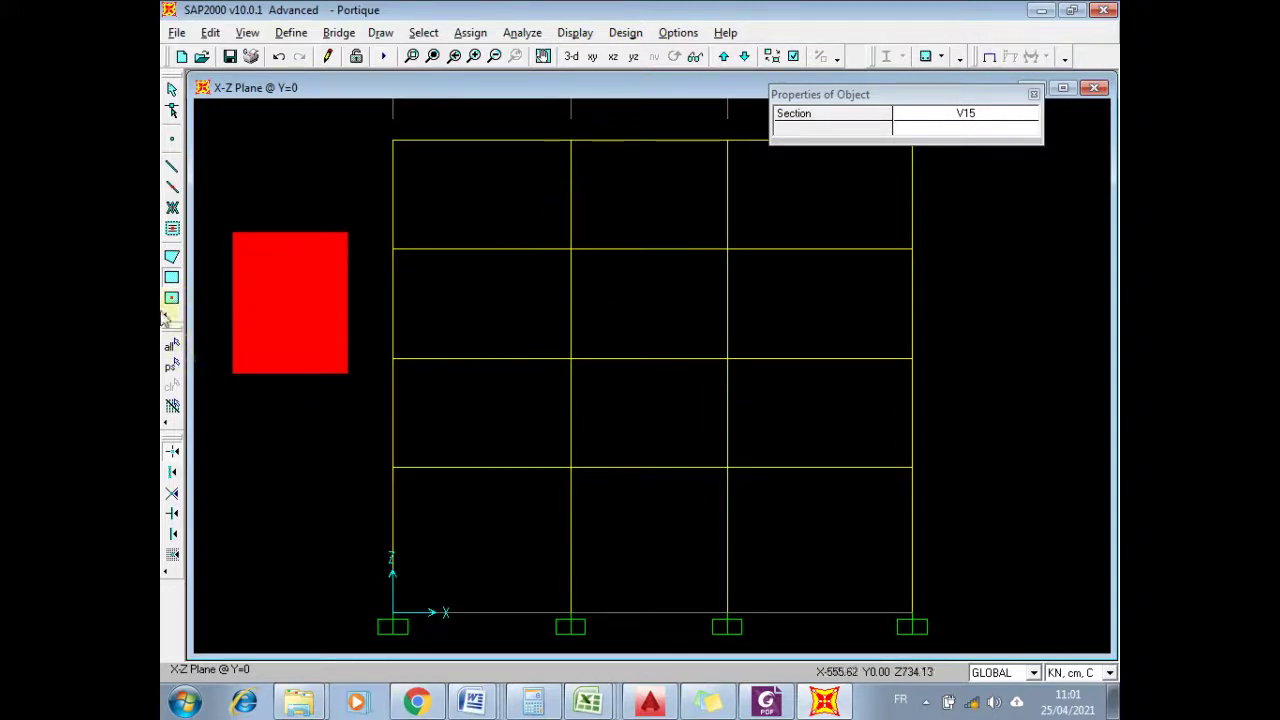
key("Escape")
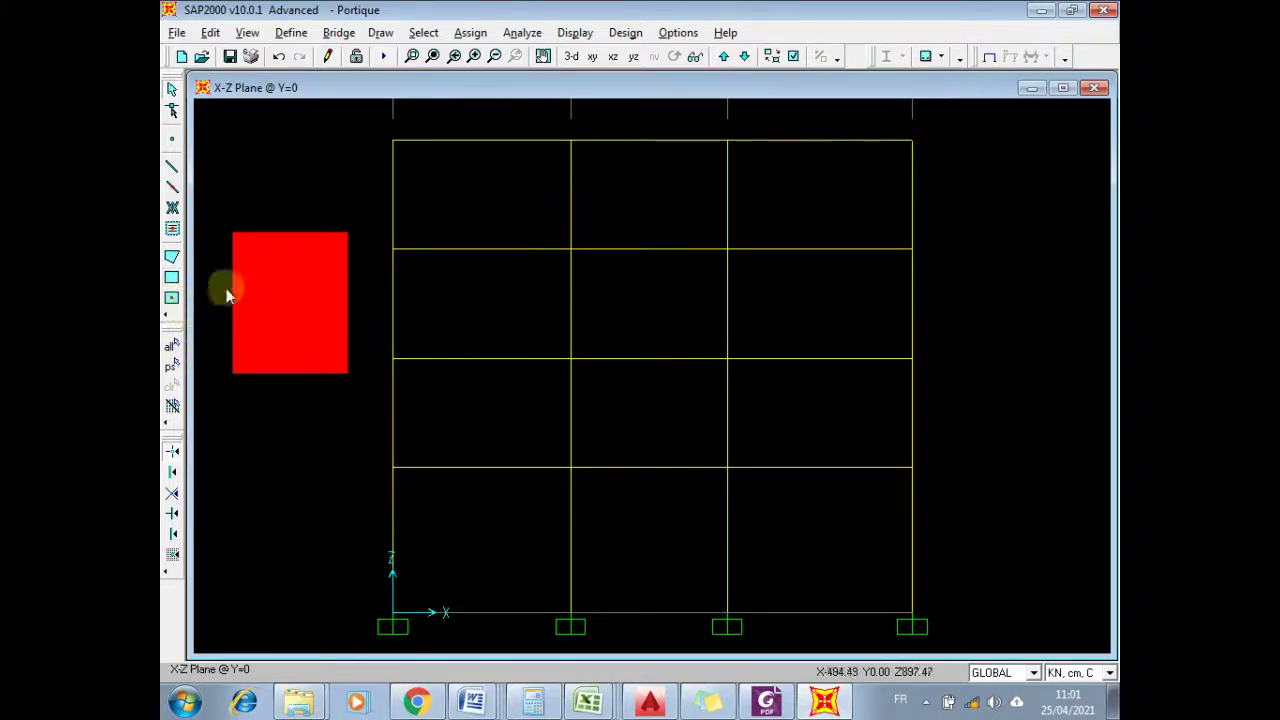
left_click(289, 291)
key("Delete")
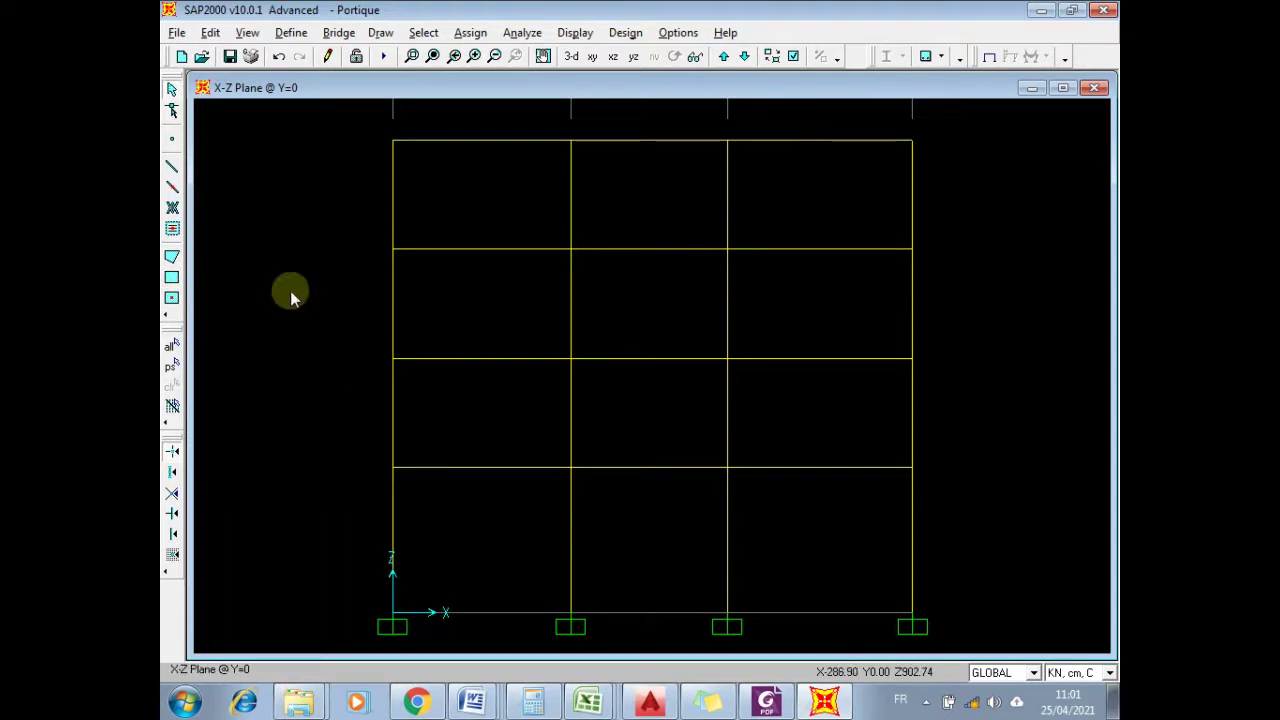
- Quick-draw a V15 area in the top storey of the middle bay and undo it
left_click(172, 297)
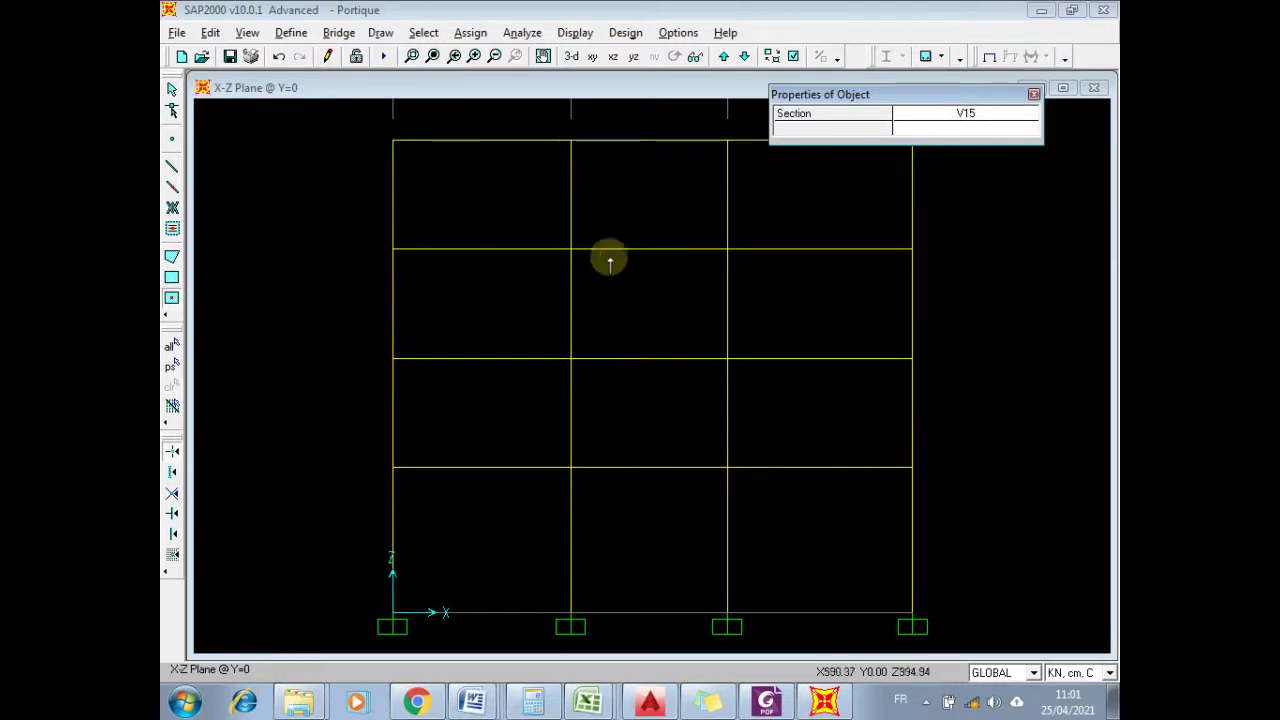
left_click(642, 193)
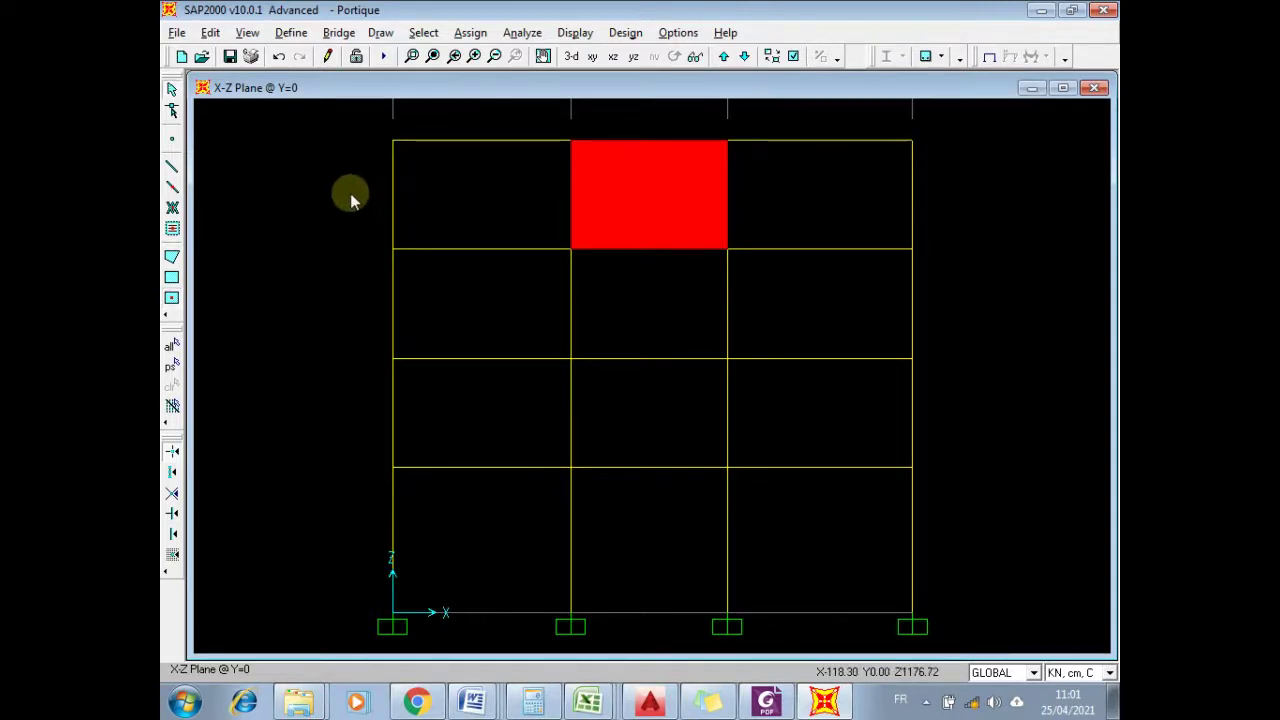
key("ctrl+z")
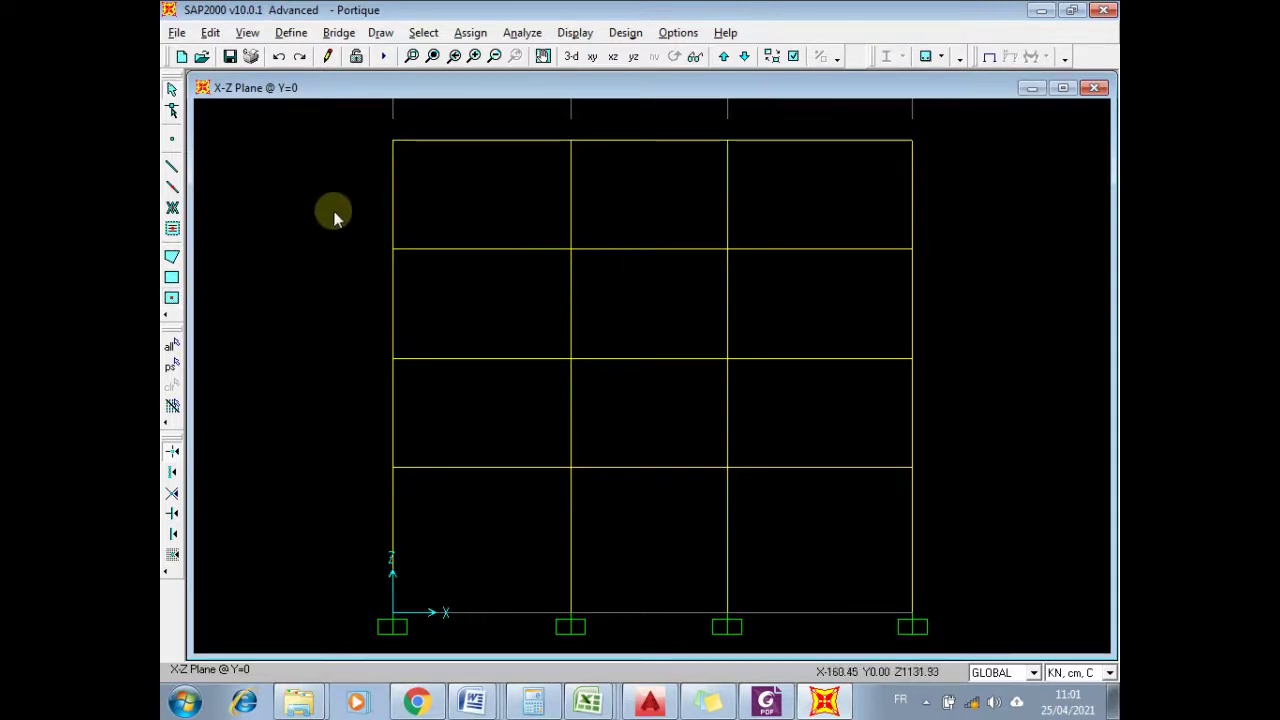
- Activate Quick Draw Area with section V15 and turn off Fill Objects for the active view
left_click(172, 300)
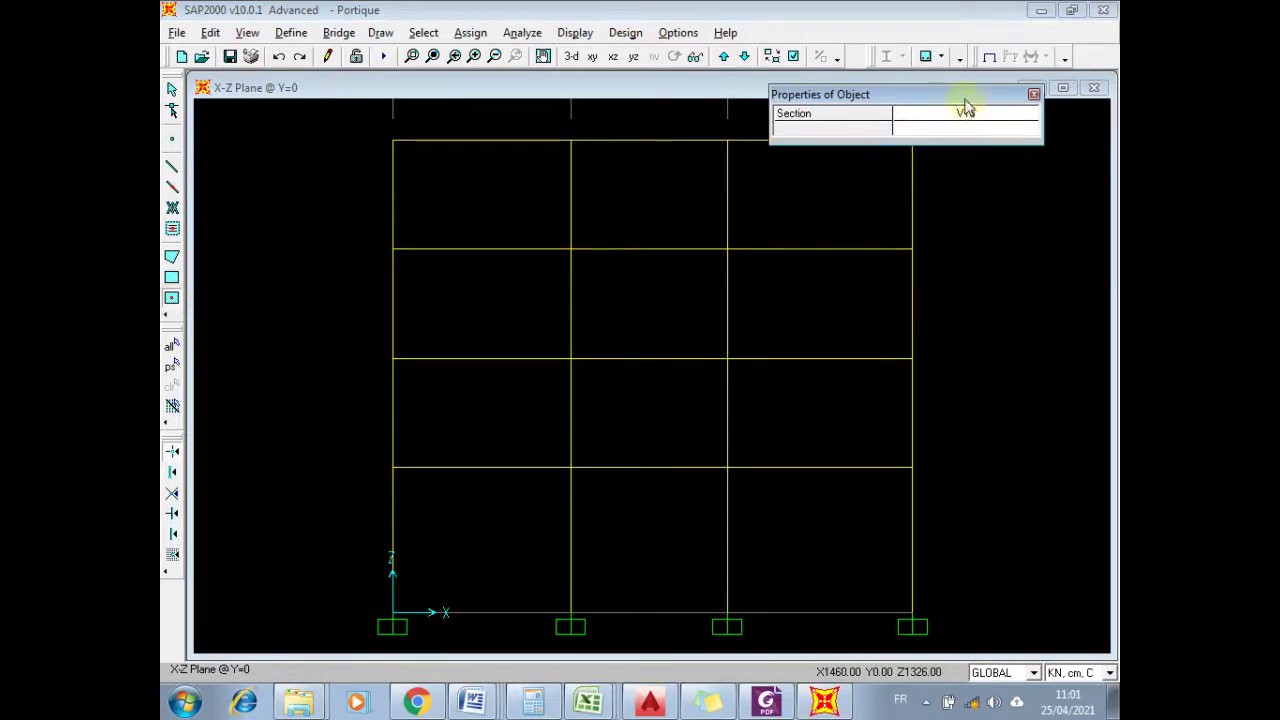
left_click(965, 111)
left_click(963, 110)
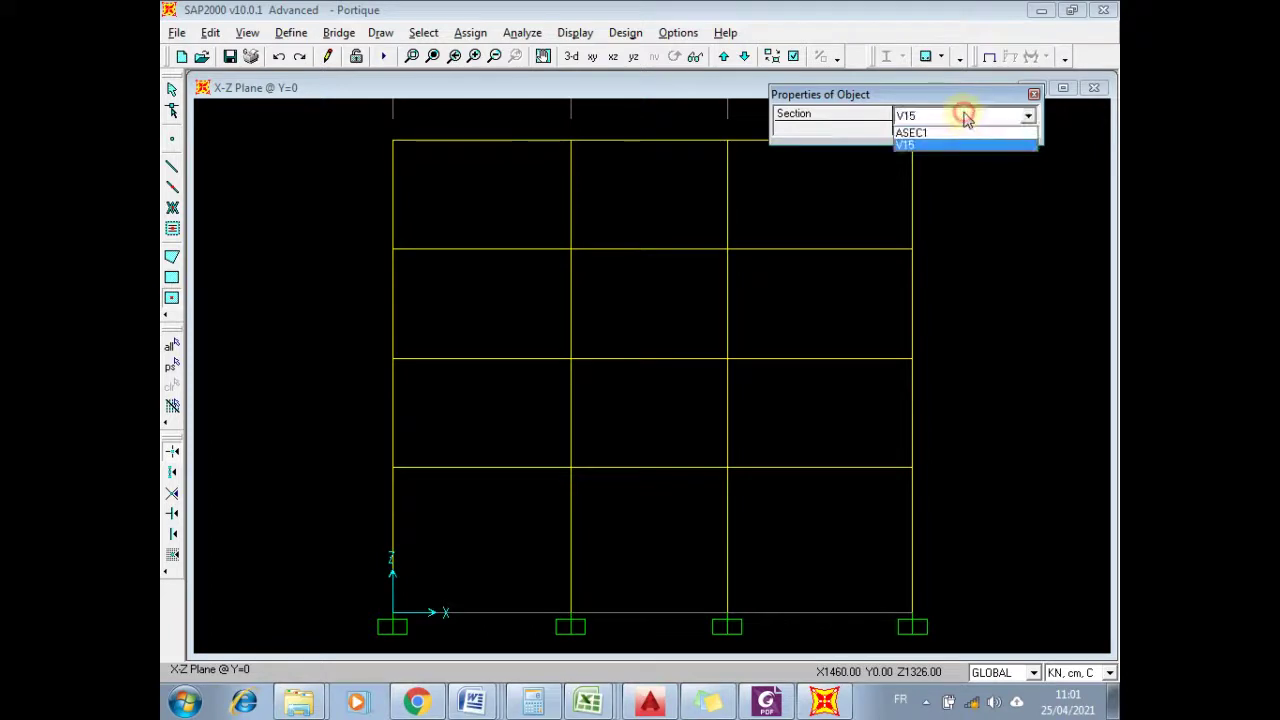
left_click(950, 140)
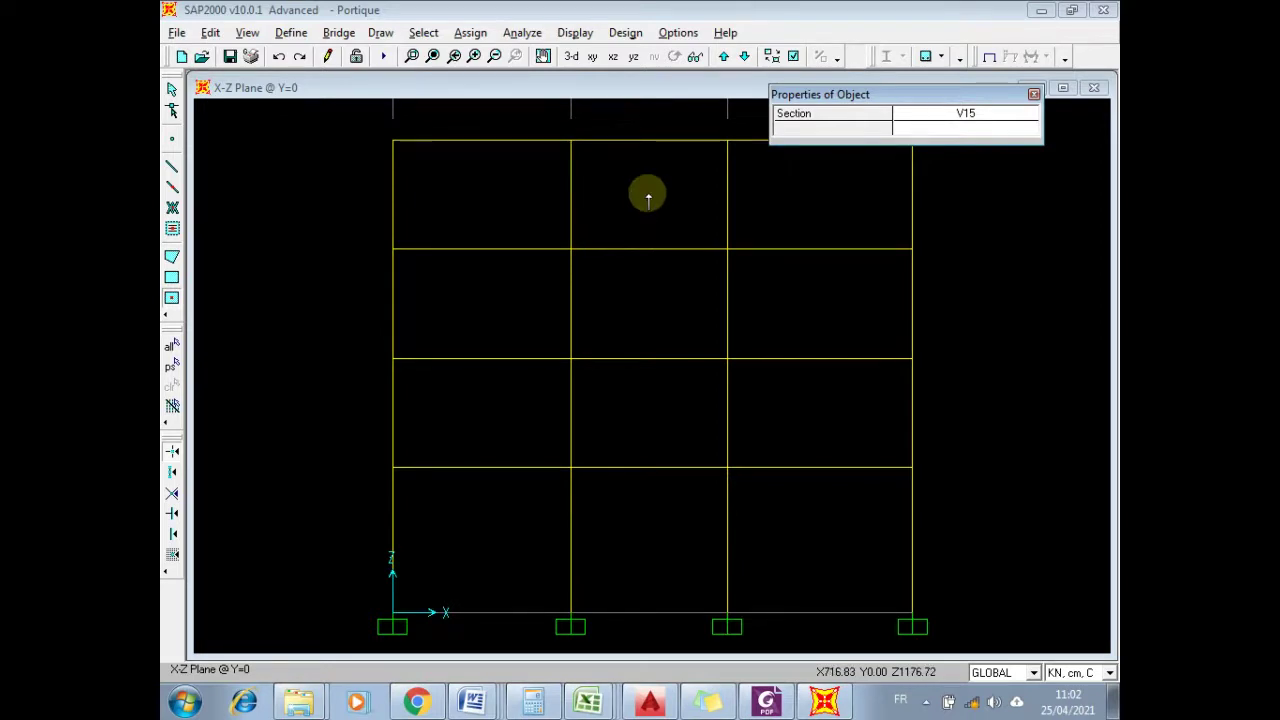
left_click(793, 56)
left_click(643, 304)
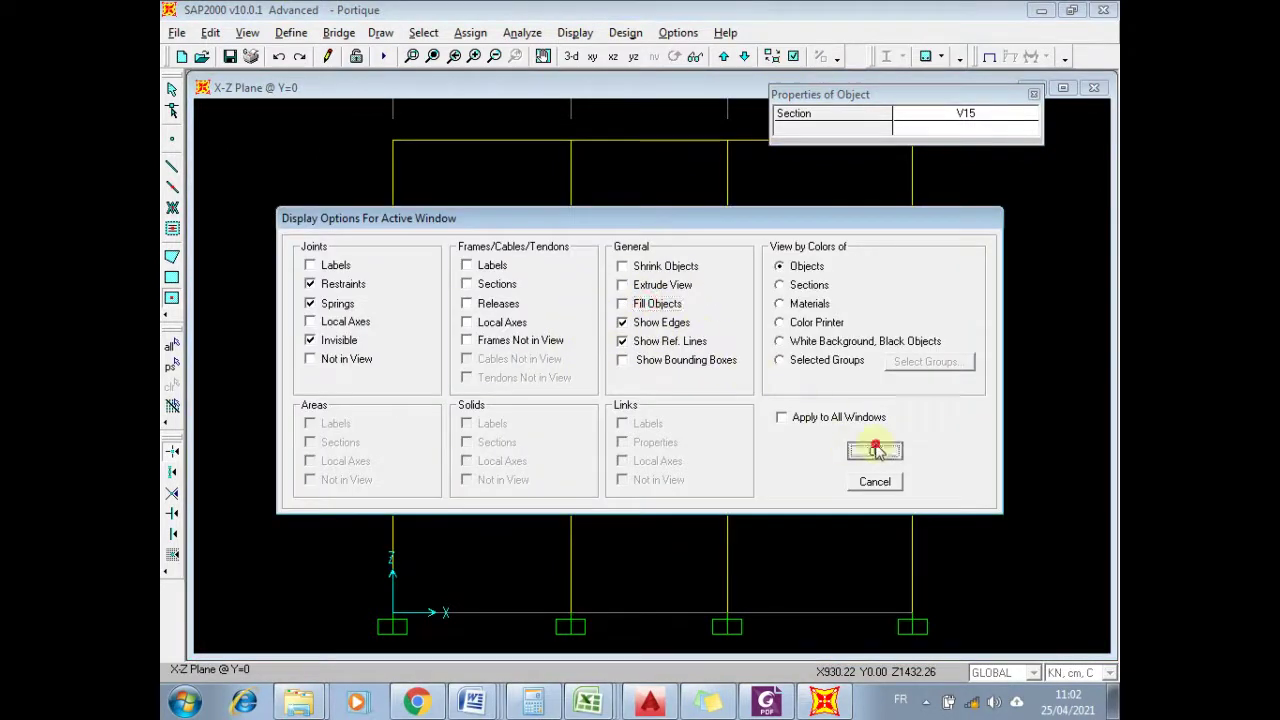
left_click(874, 451)
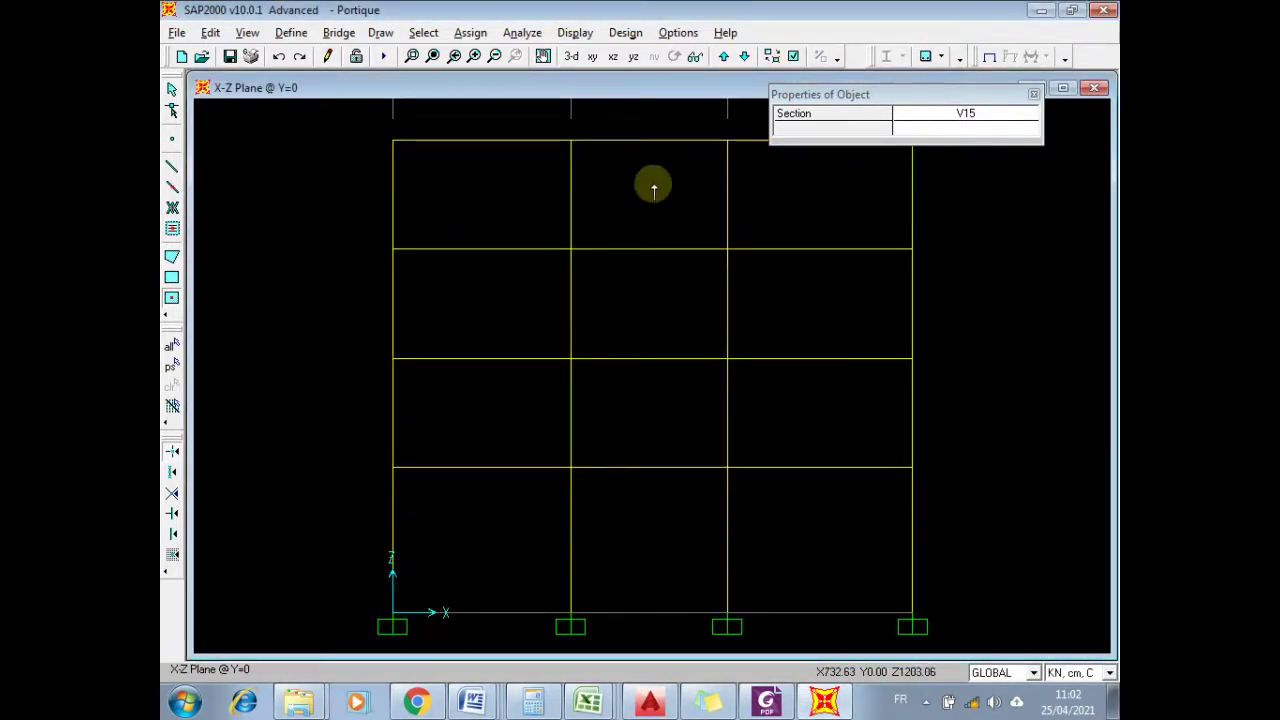
- Quick-draw V15 wall areas in all four storeys of the frame's middle bay
left_click(652, 197)
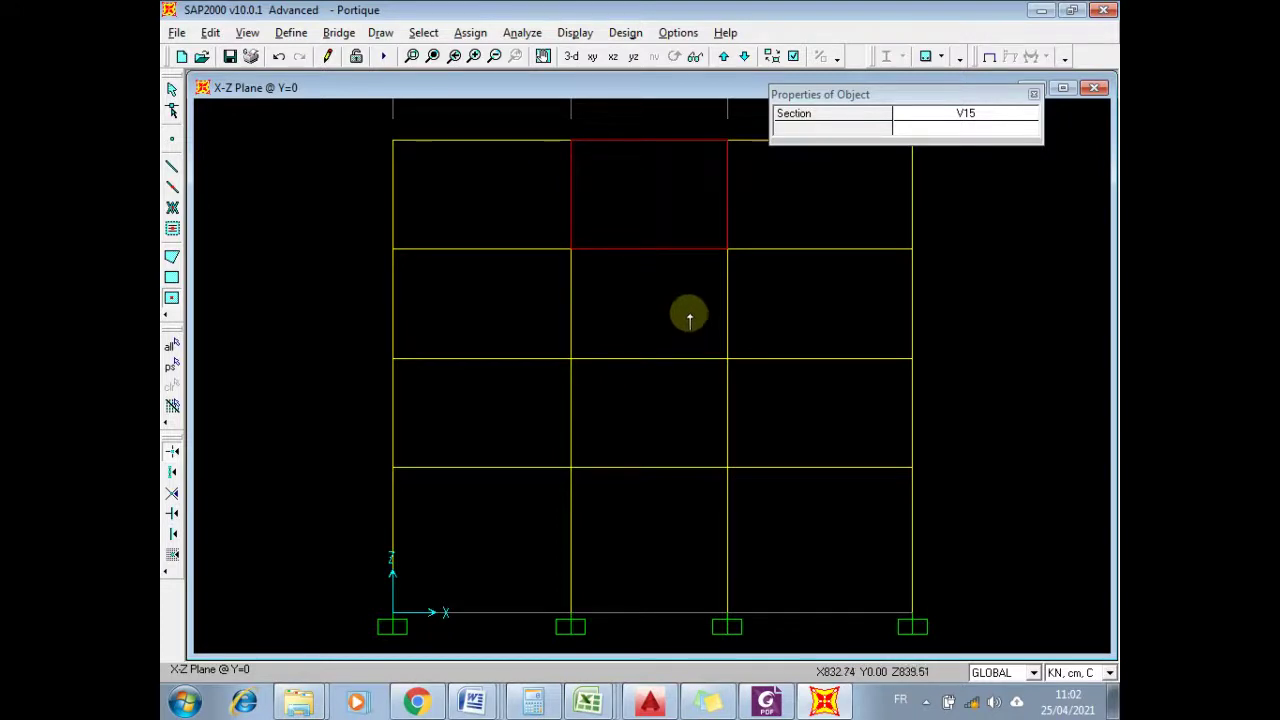
left_click(656, 318)
left_click(643, 425)
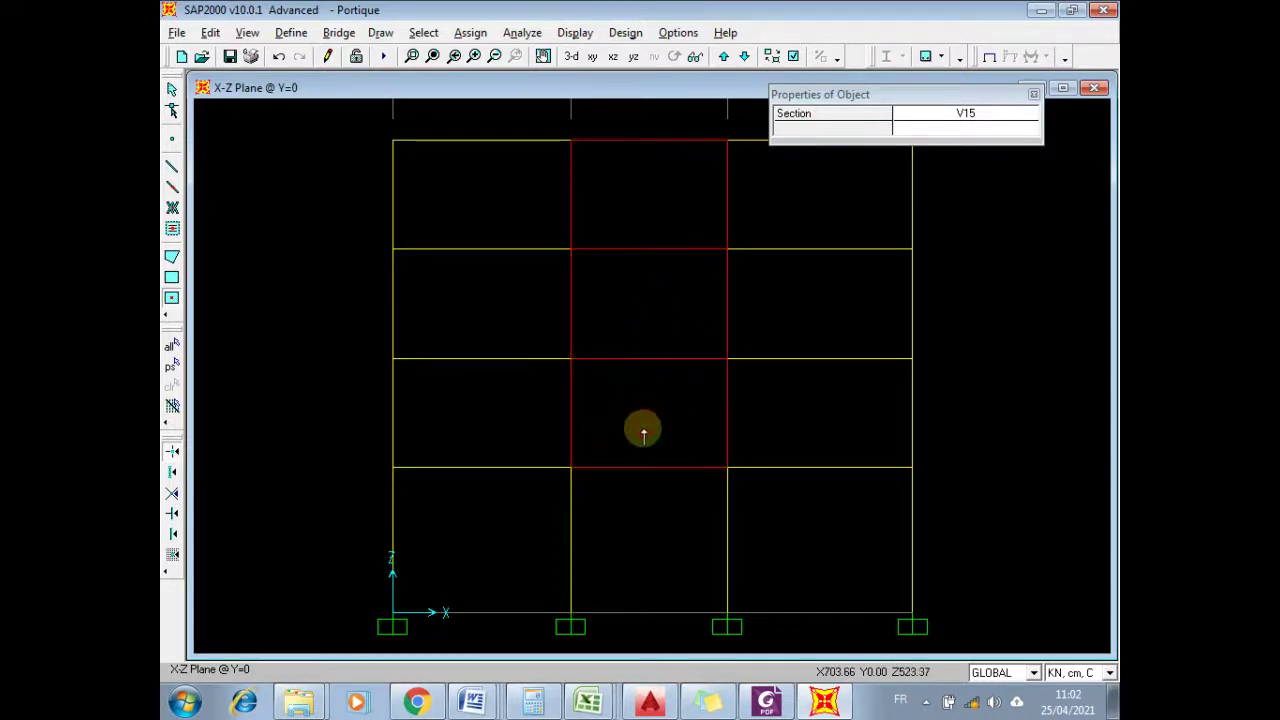
left_click(627, 521)
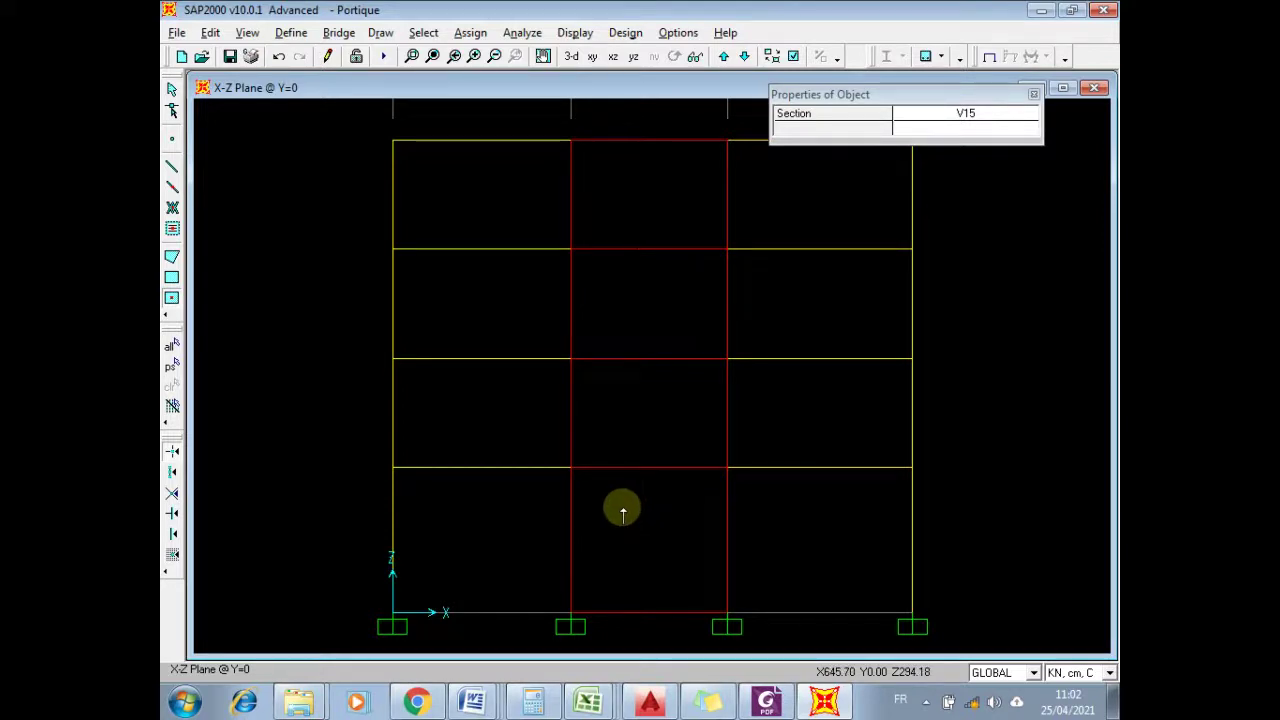
key("Escape")
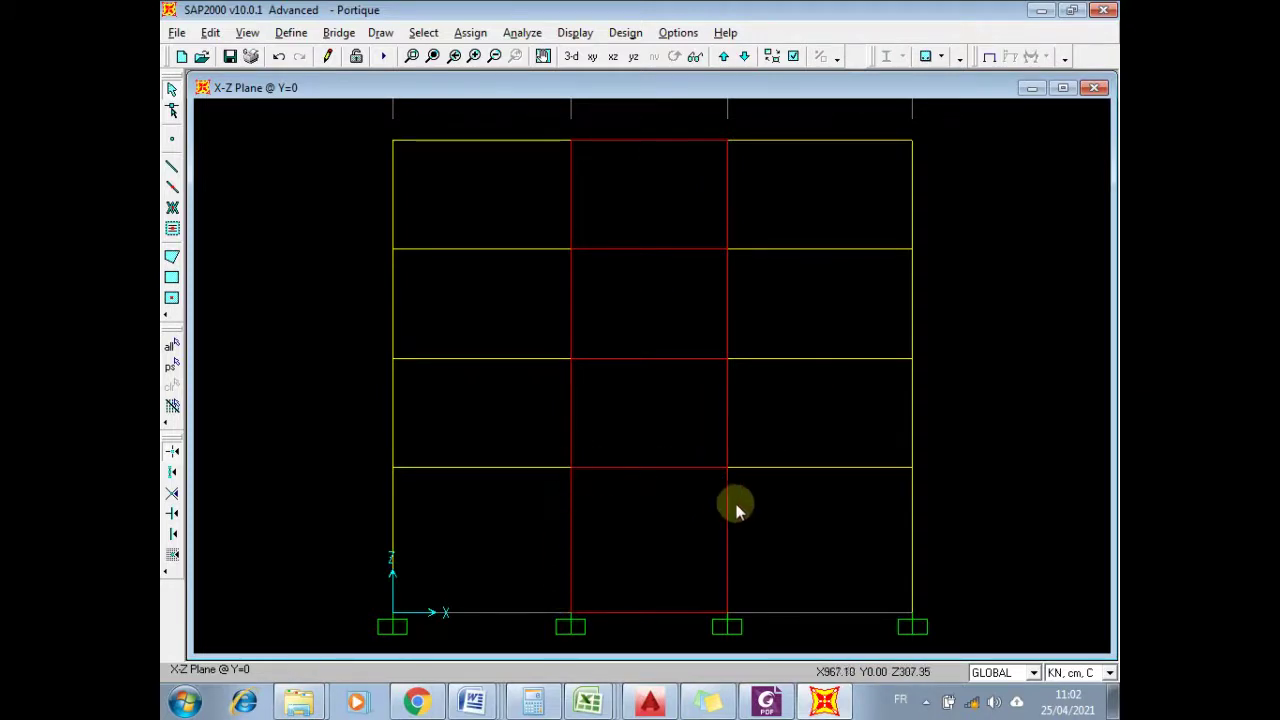
- Select the four wall areas from the ground storey upward and clear the selection
left_click(660, 517)
left_click(661, 418)
left_click(660, 310)
left_click(670, 222)
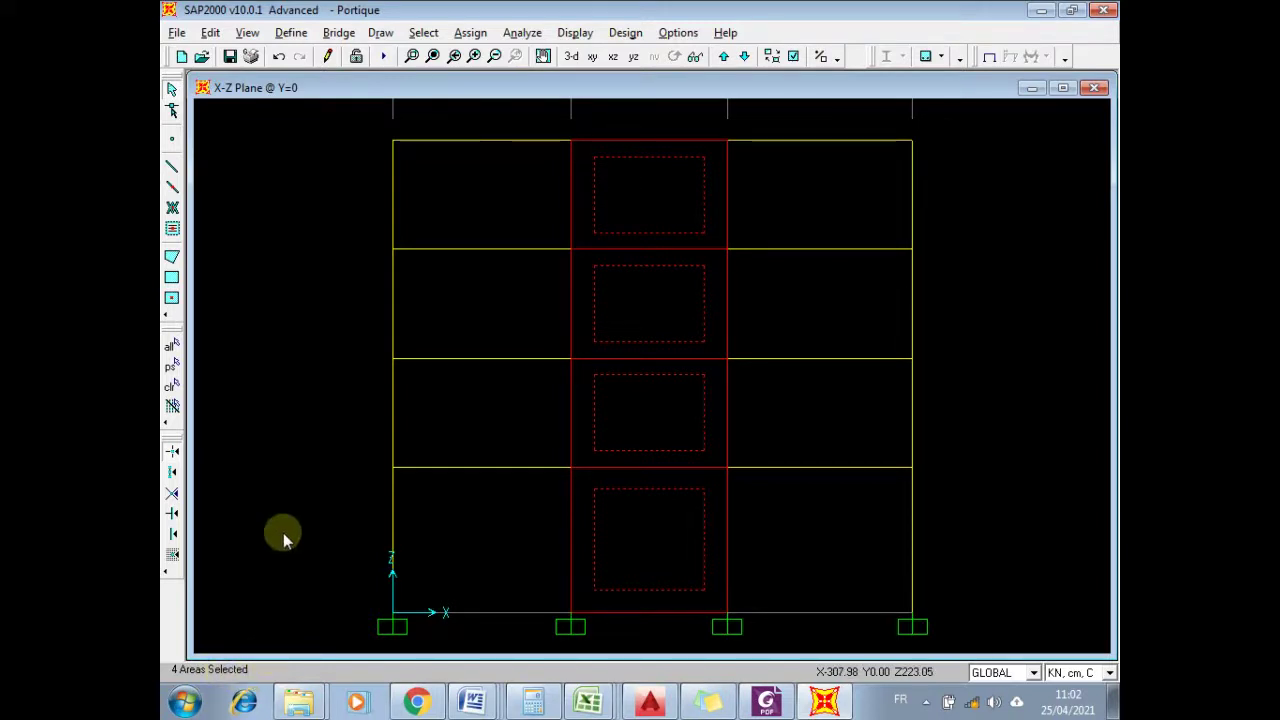
left_click(172, 385)
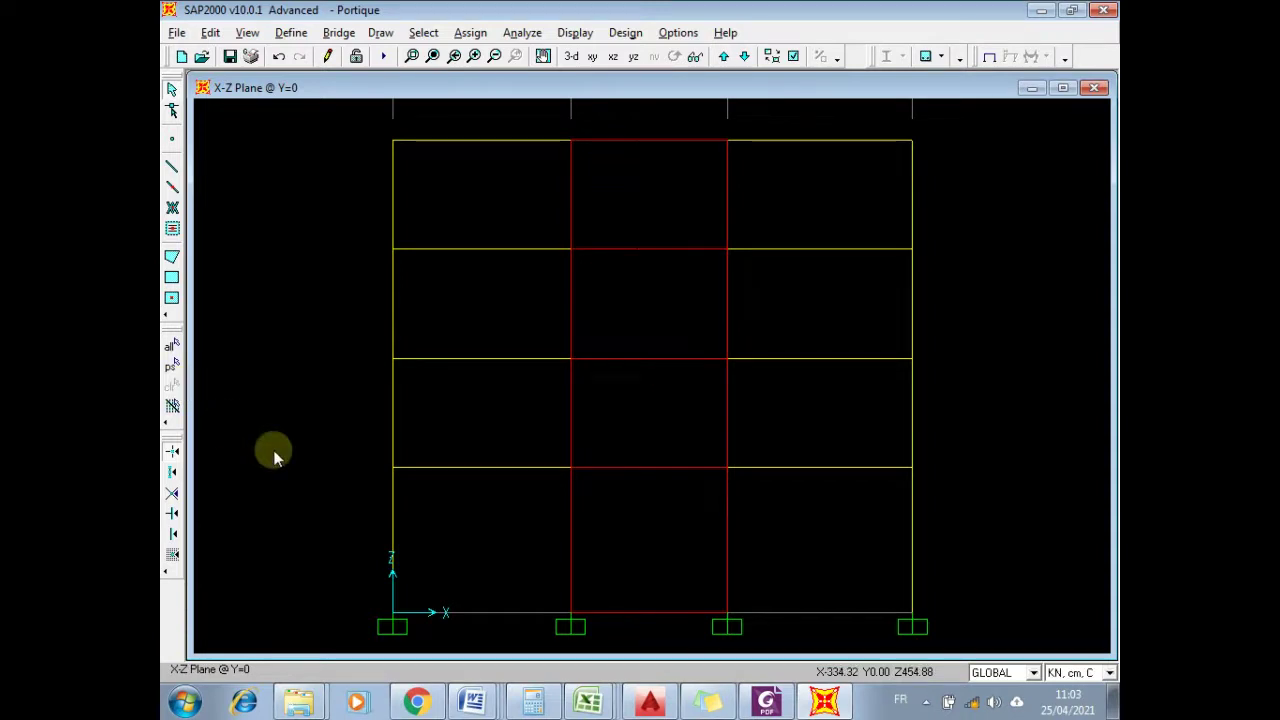
- Divide the four middle-bay wall areas into 3 by 3 objects each and undo the division
left_click(645, 528)
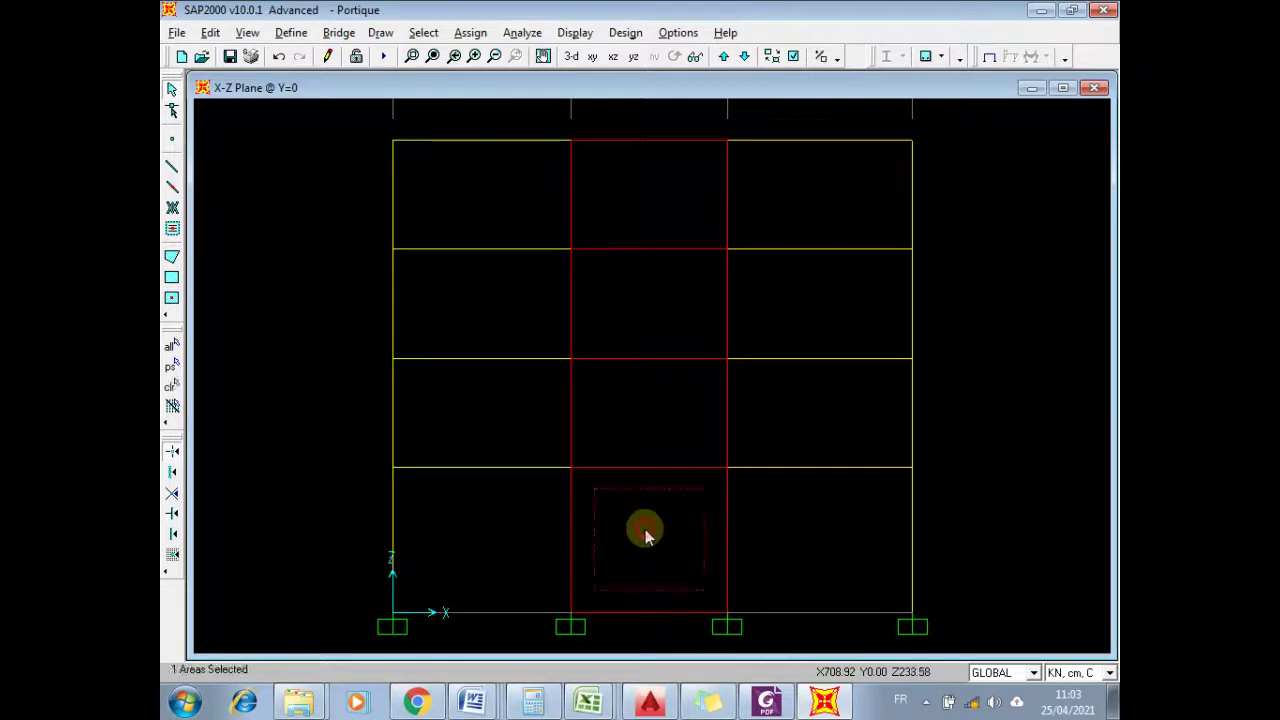
left_click(655, 416)
left_click(666, 305)
left_click(674, 195)
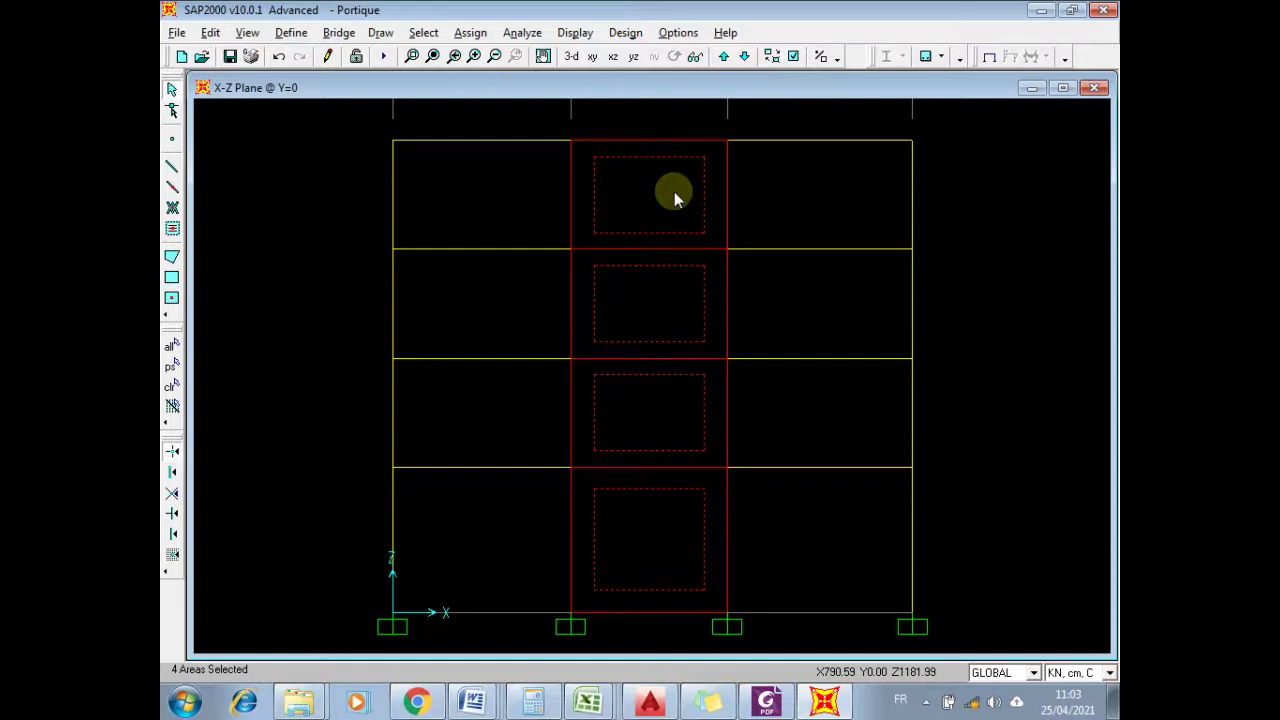
left_click(211, 32)
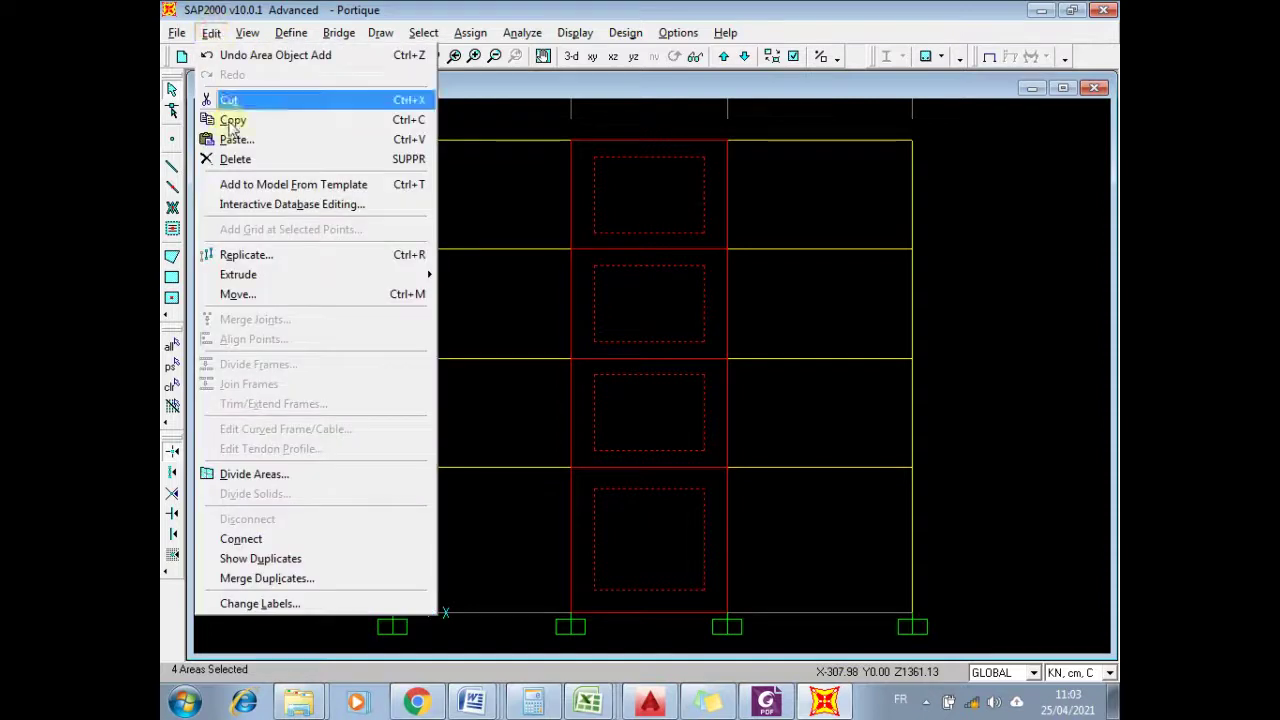
left_click(290, 476)
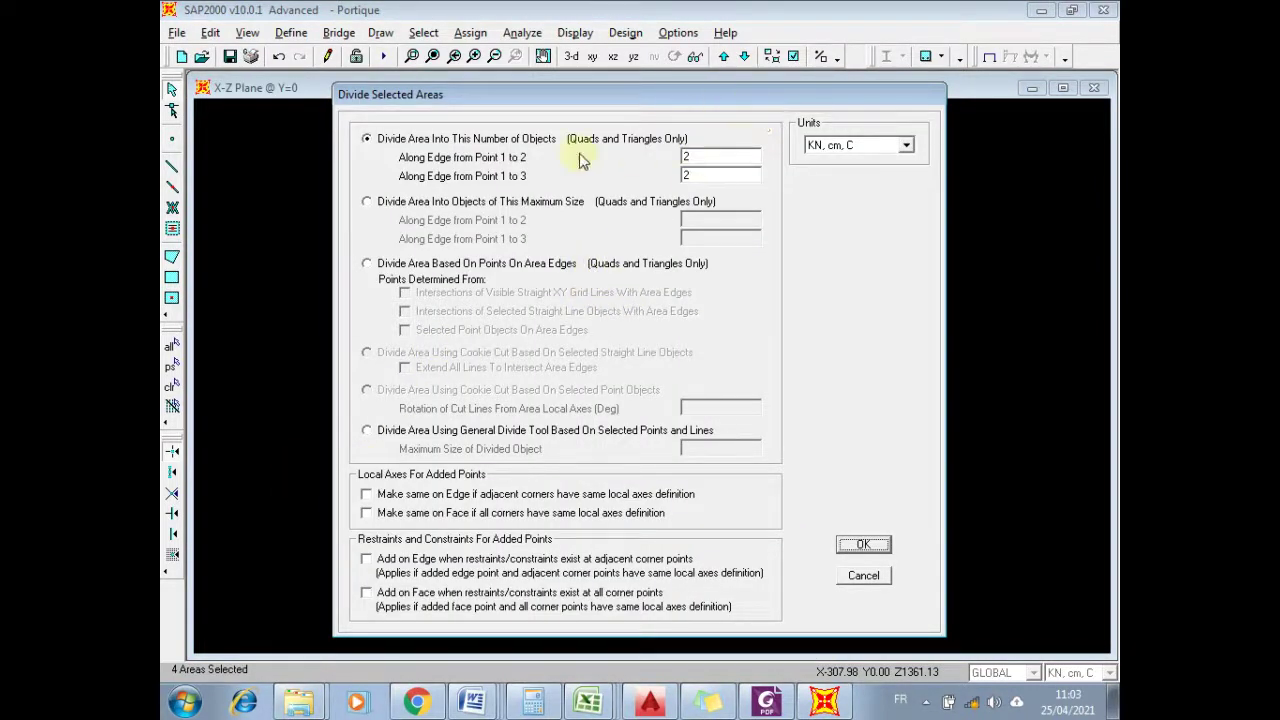
double_click(706, 152)
type("2")
double_click(706, 175)
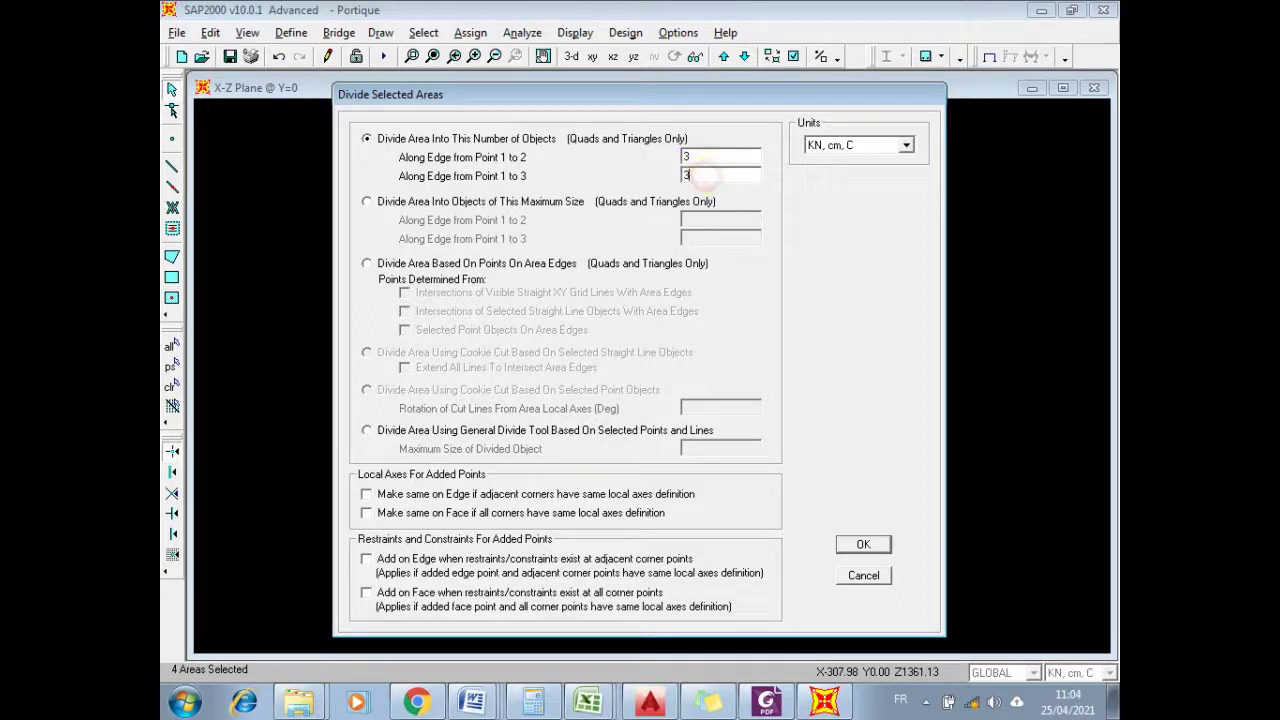
type("2")
left_click(863, 544)
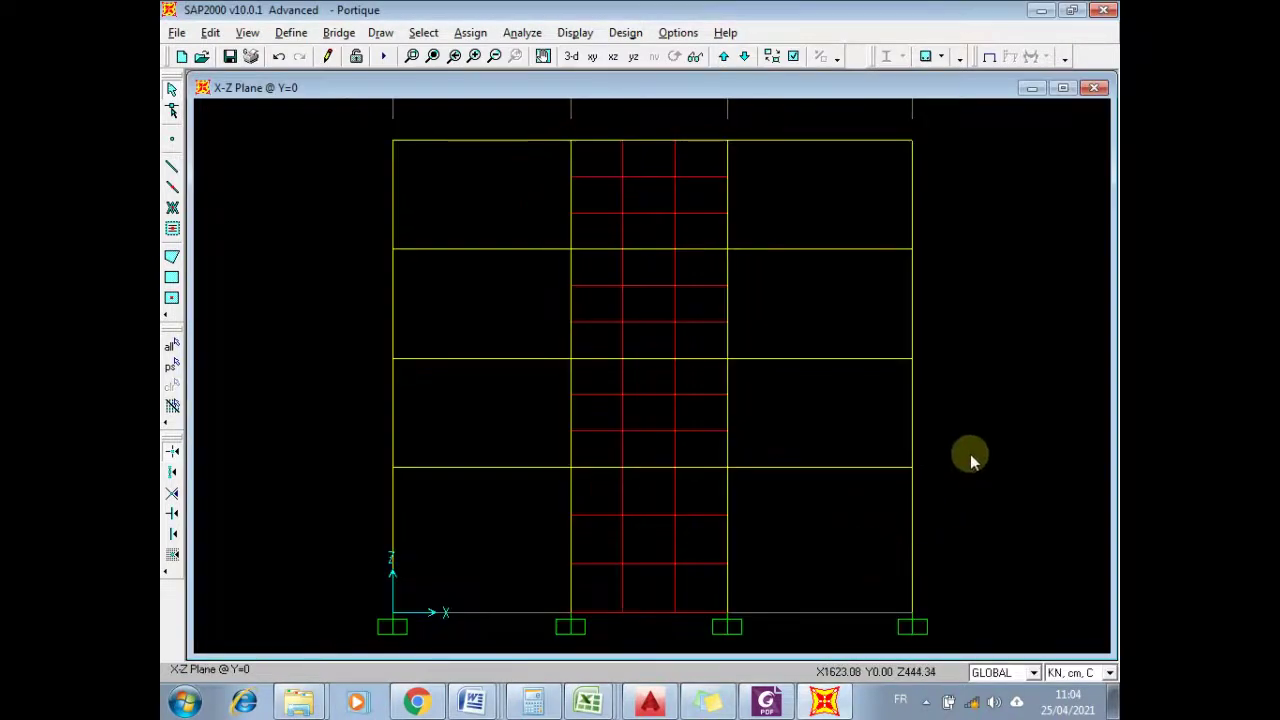
key("ctrl+z")
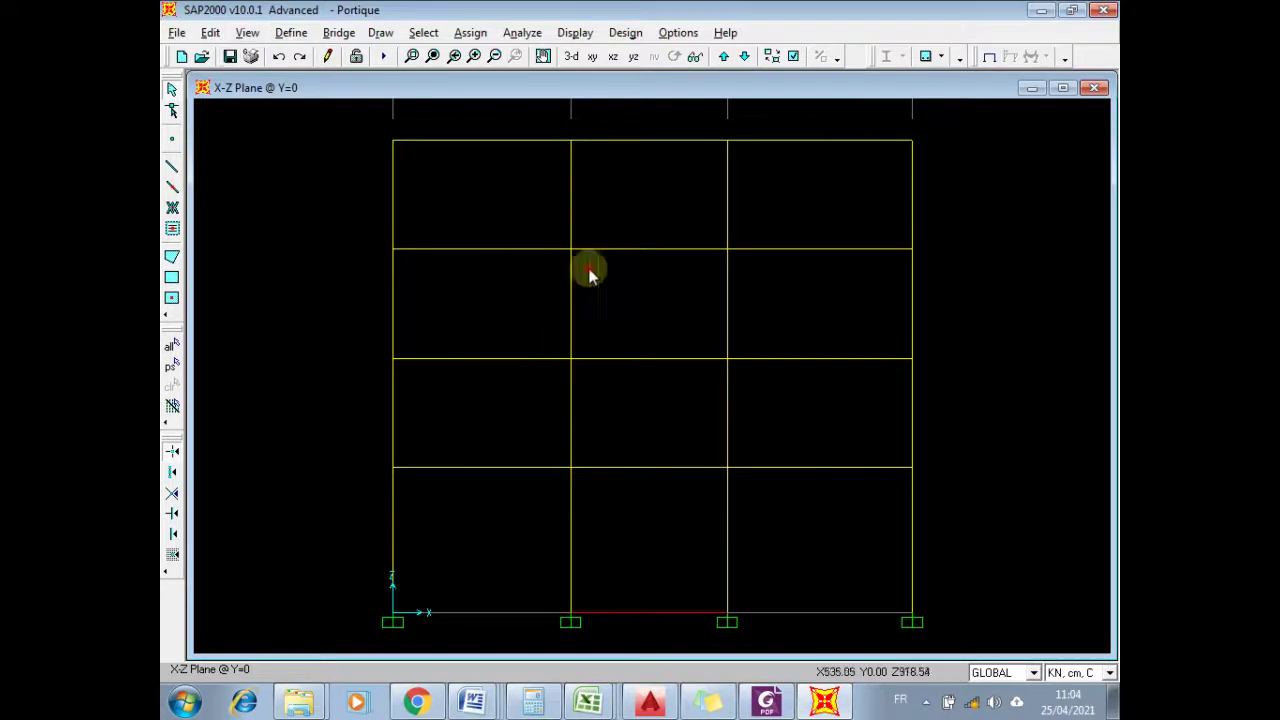
- Select the four middle-bay wall areas and divide each into 3 by 3 objects
left_click(644, 171)
left_click(641, 289)
left_click(660, 393)
left_click(632, 598)
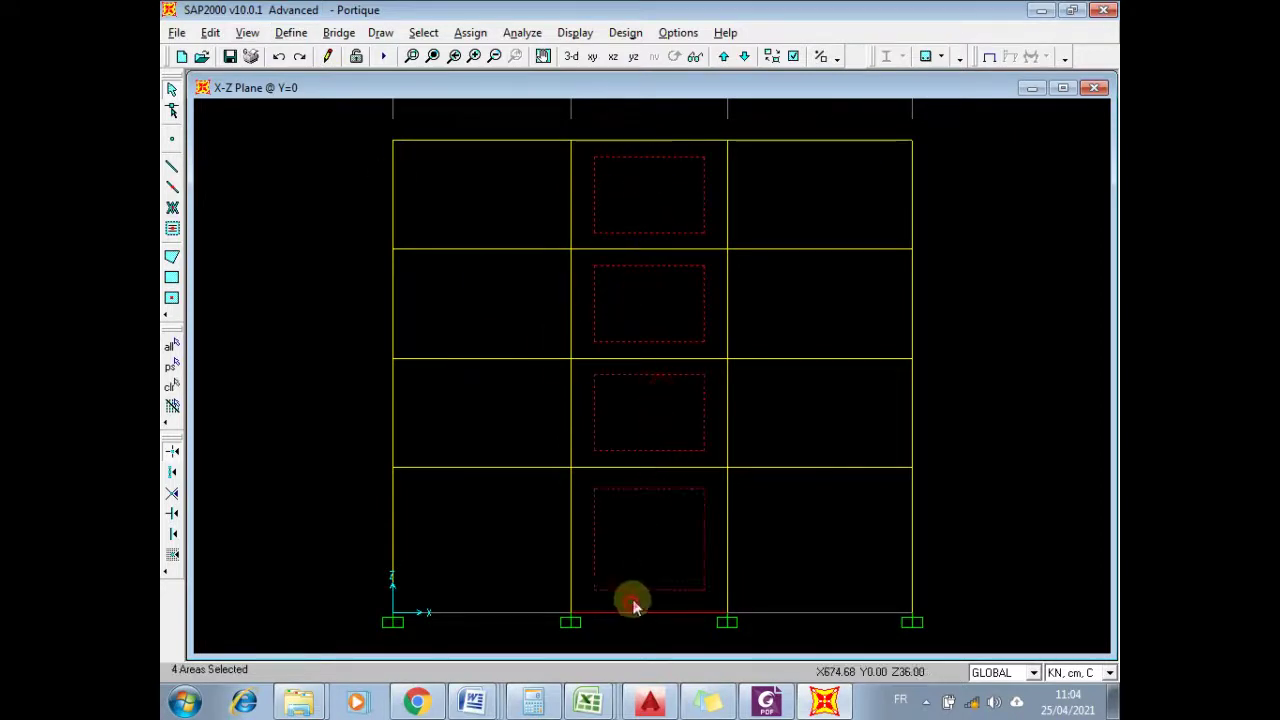
left_click(211, 32)
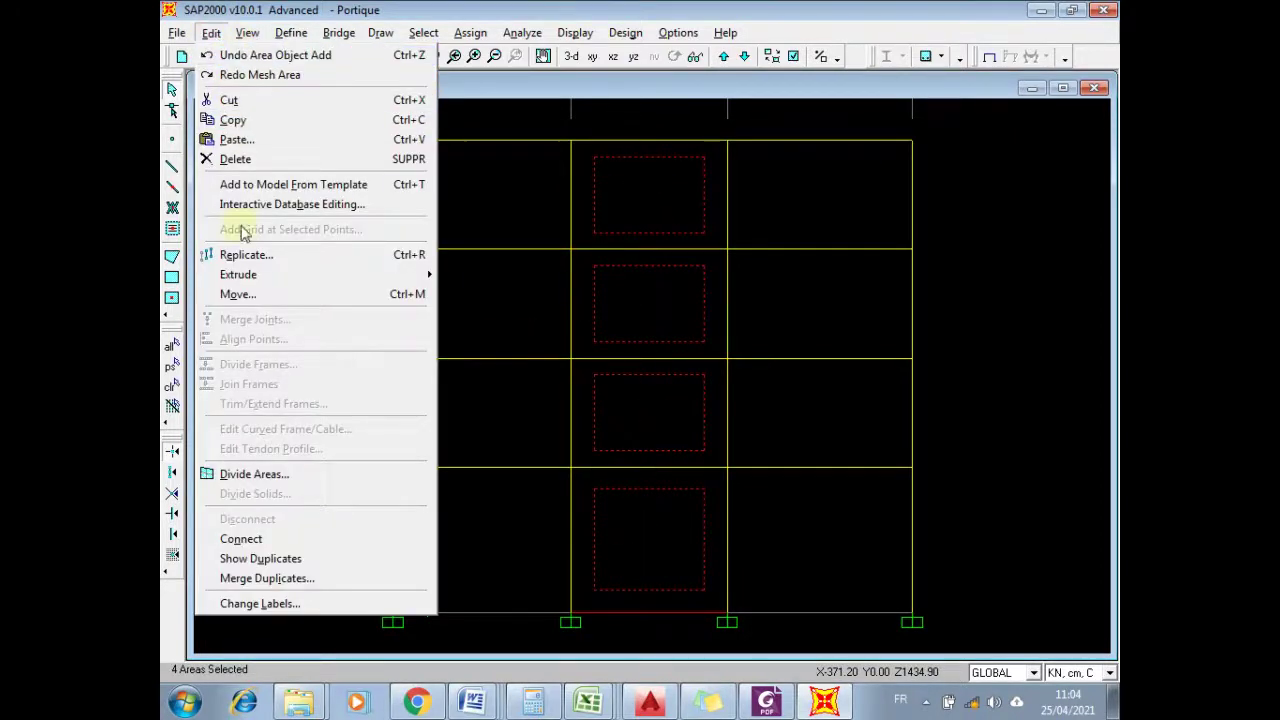
left_click(258, 475)
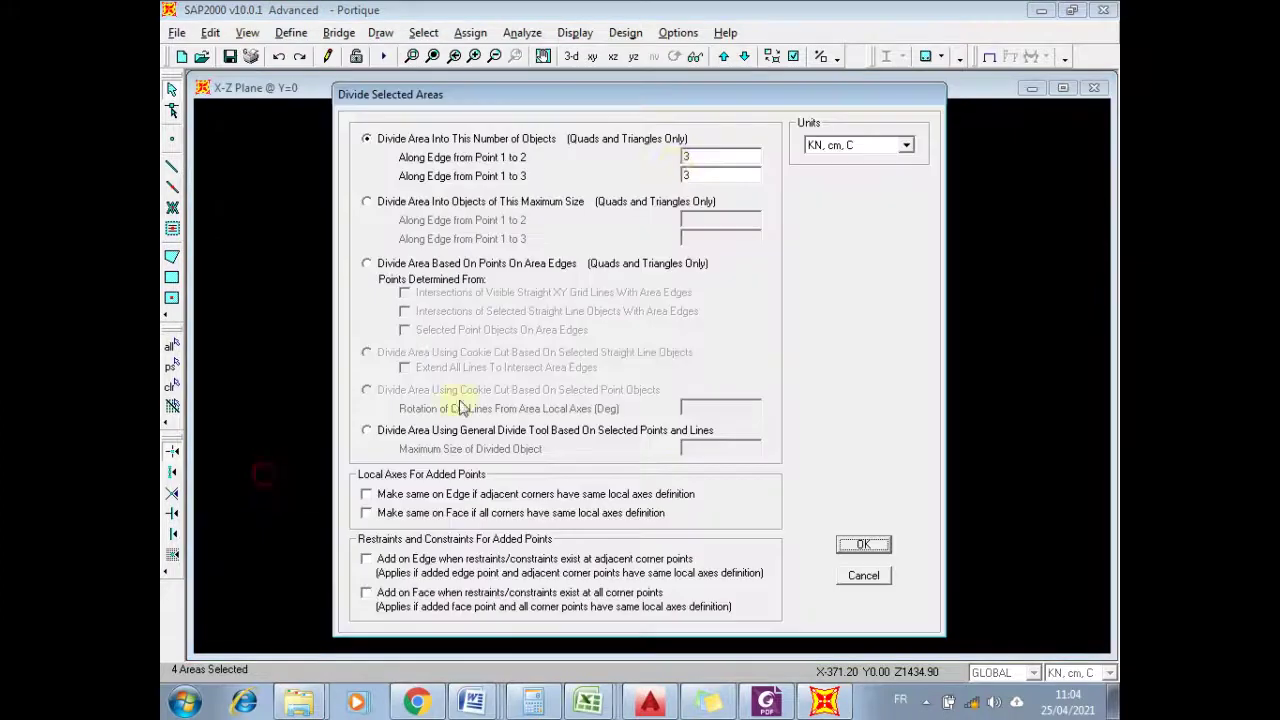
double_click(692, 175)
left_click(879, 548)
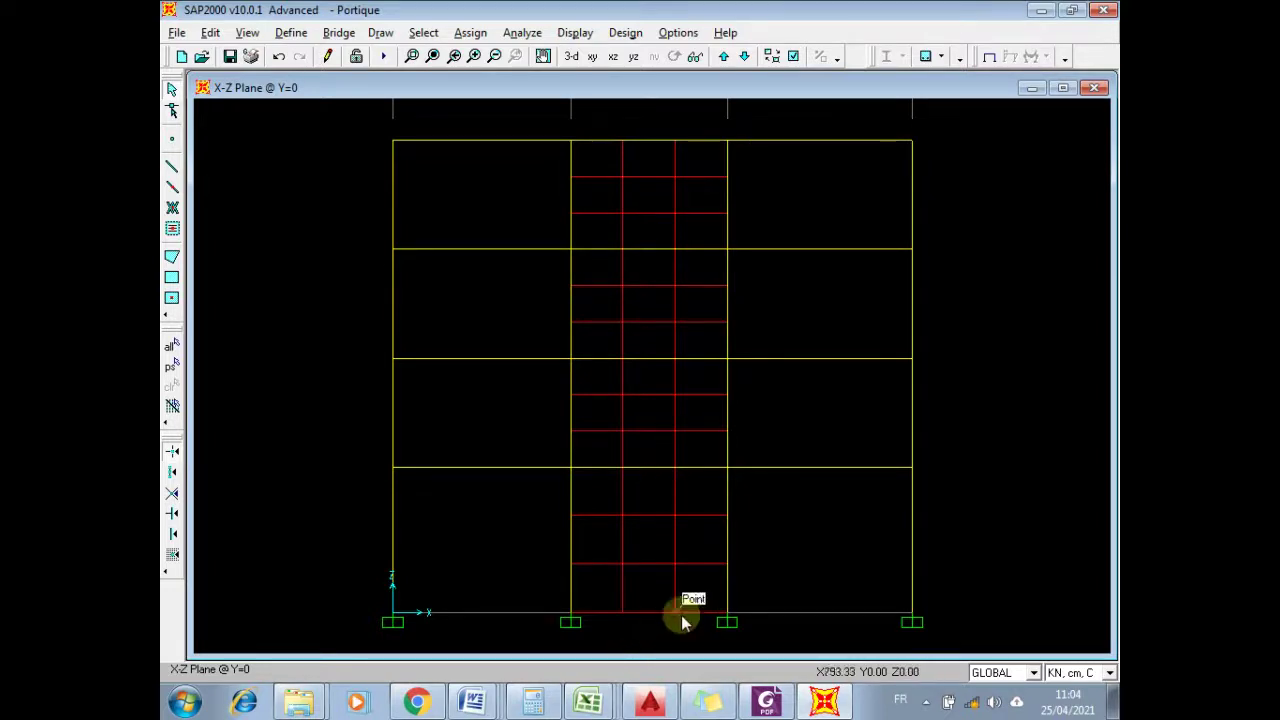
- Assign fully fixed restraints to the two intermediate joints at the wall's base and save the model
left_click(624, 614)
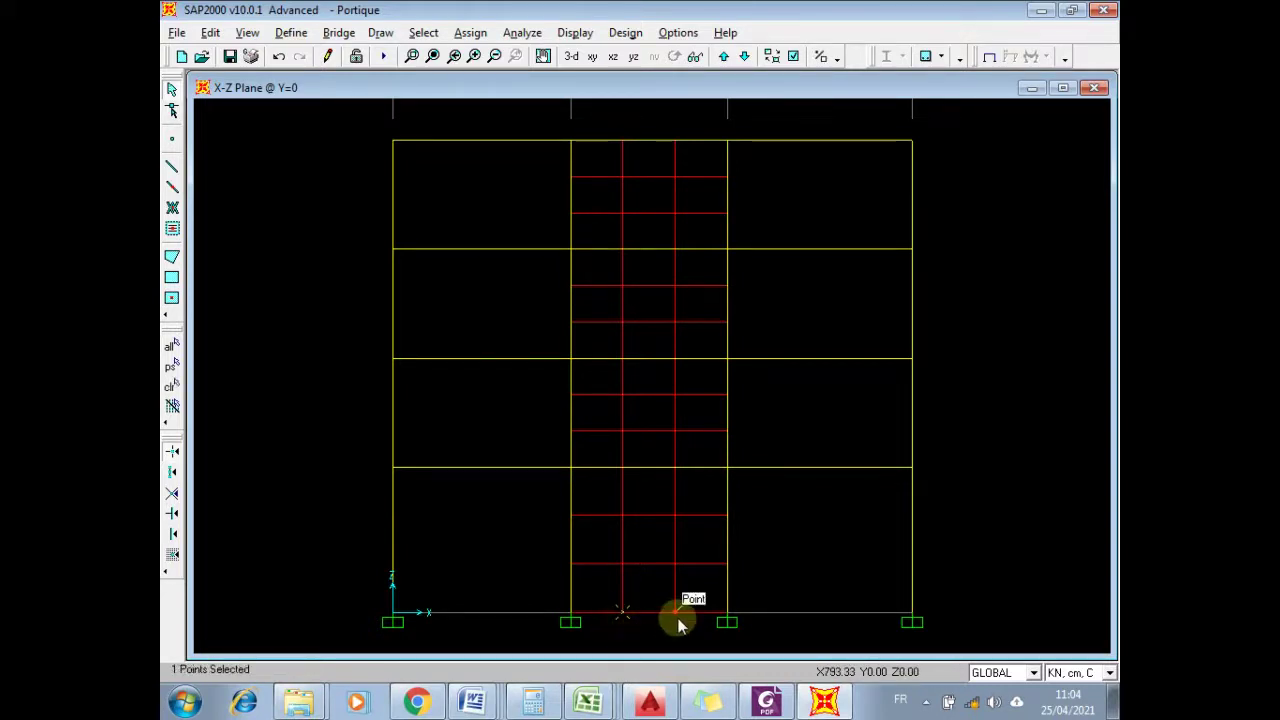
left_click(676, 612)
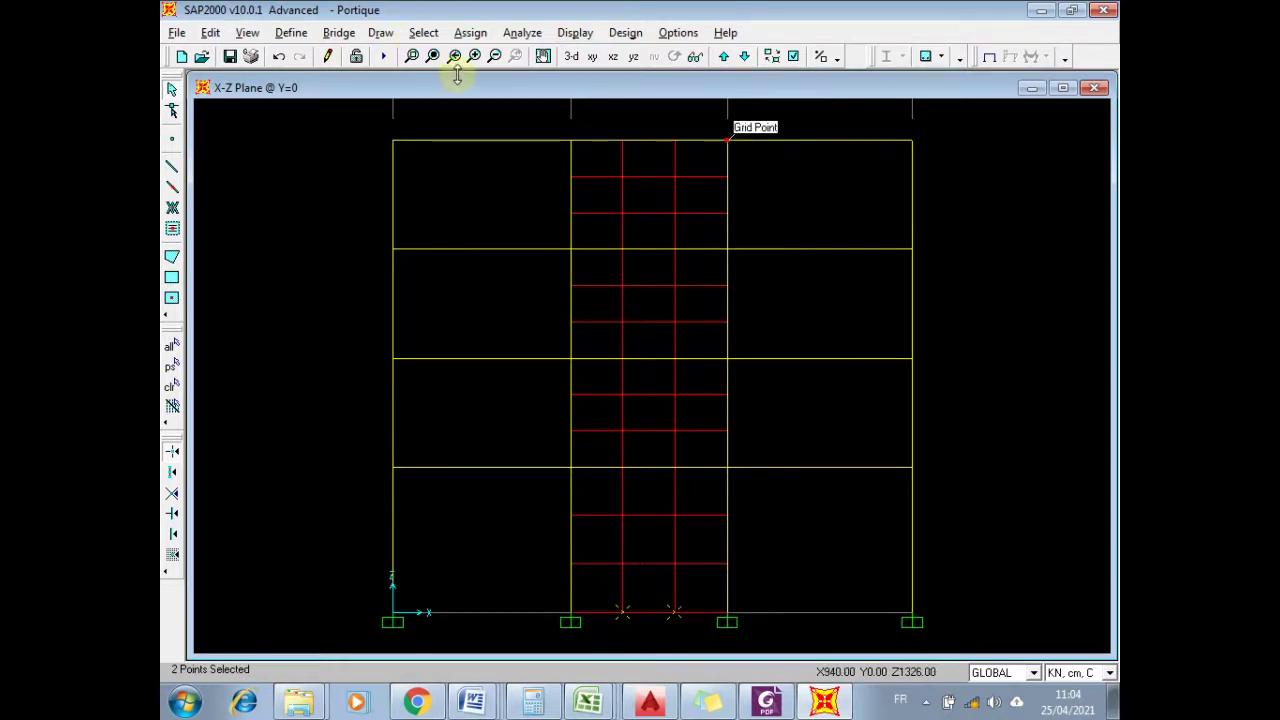
left_click(470, 33)
mouse_move(486, 55)
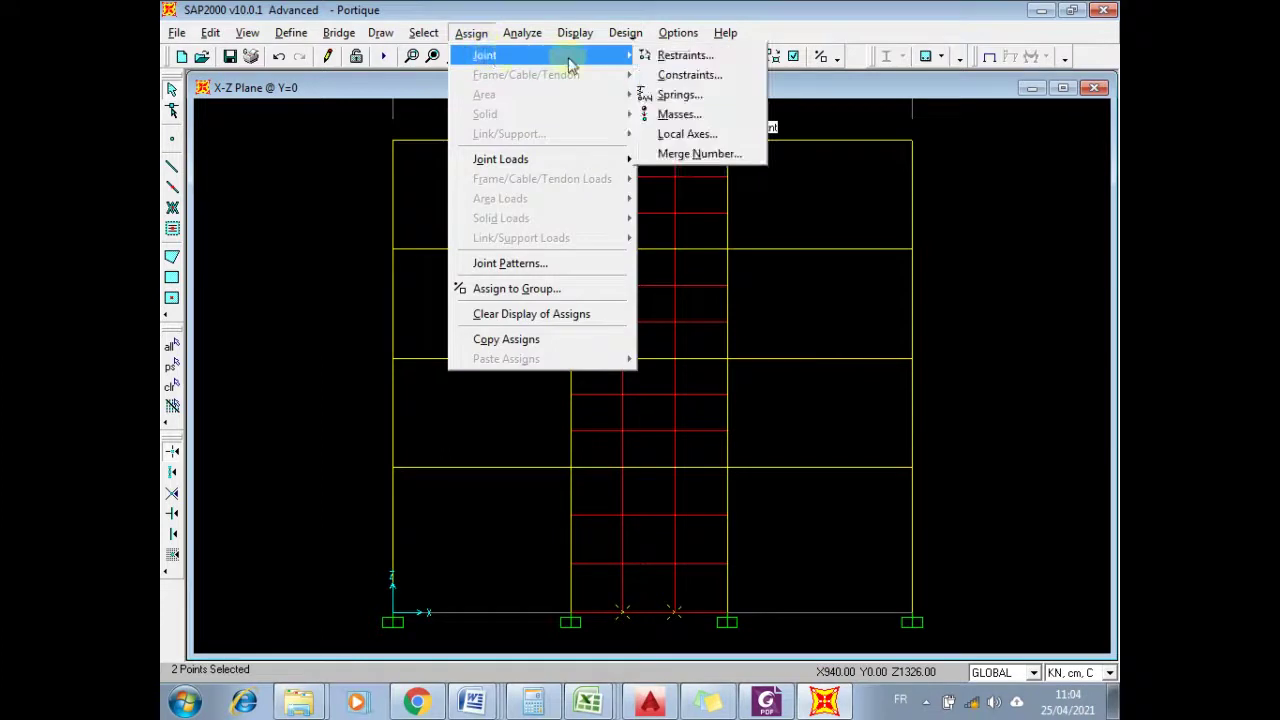
left_click(677, 58)
left_click(603, 412)
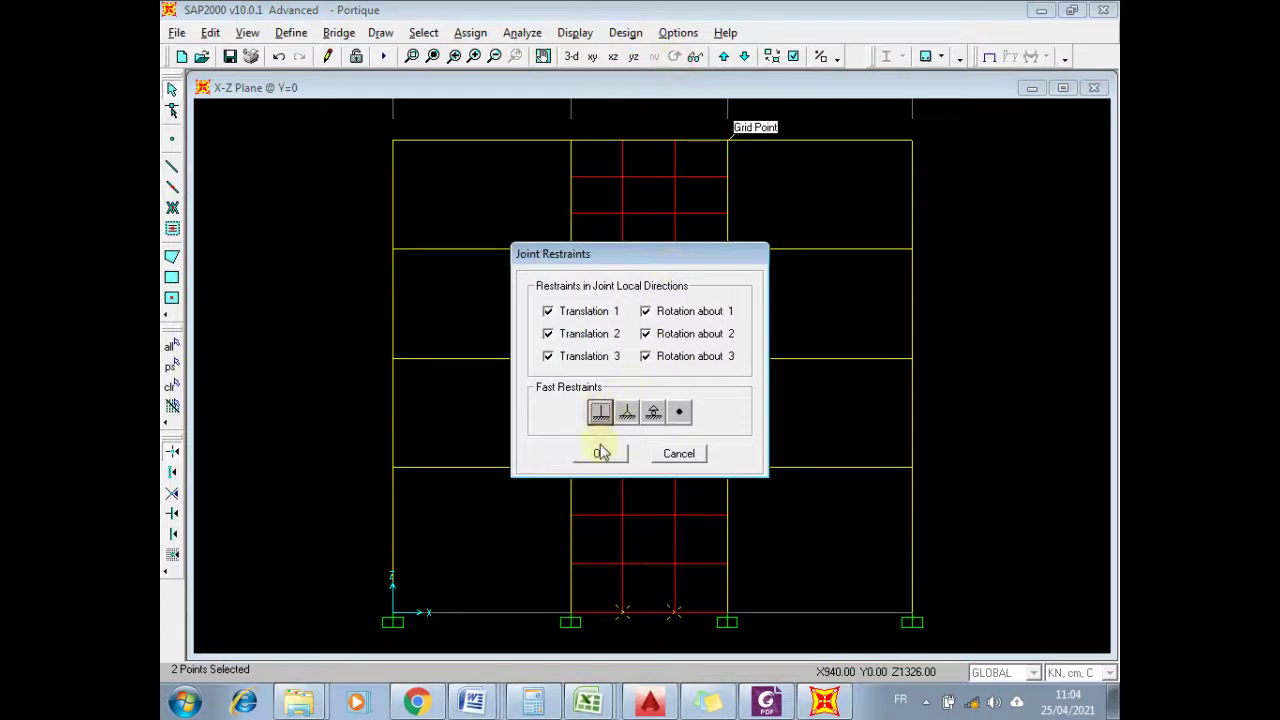
left_click(600, 451)
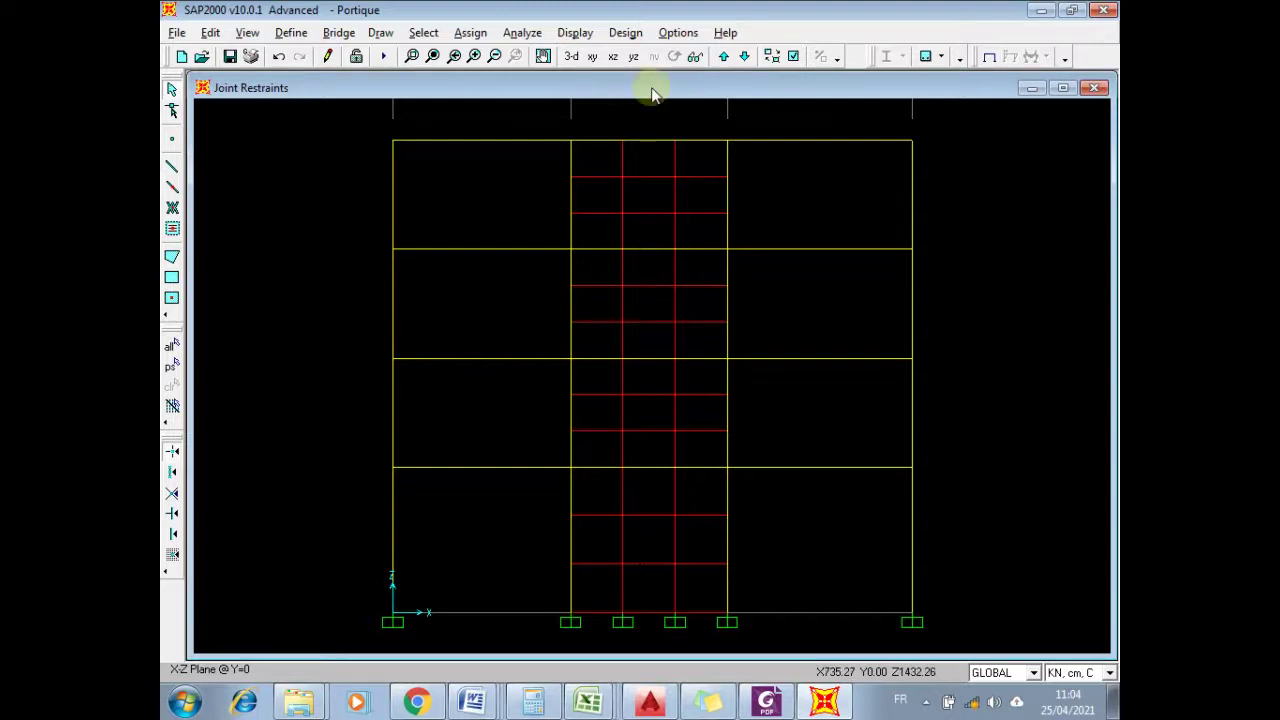
left_click(229, 57)
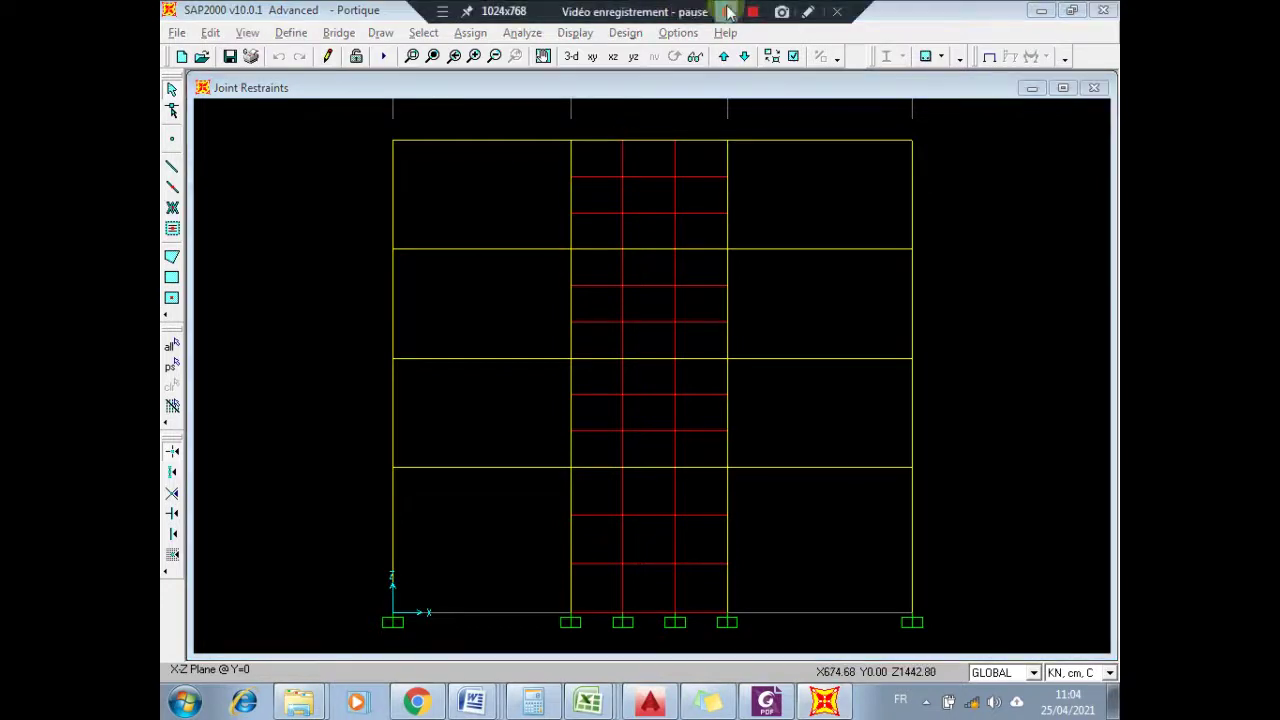
left_click(753, 12)
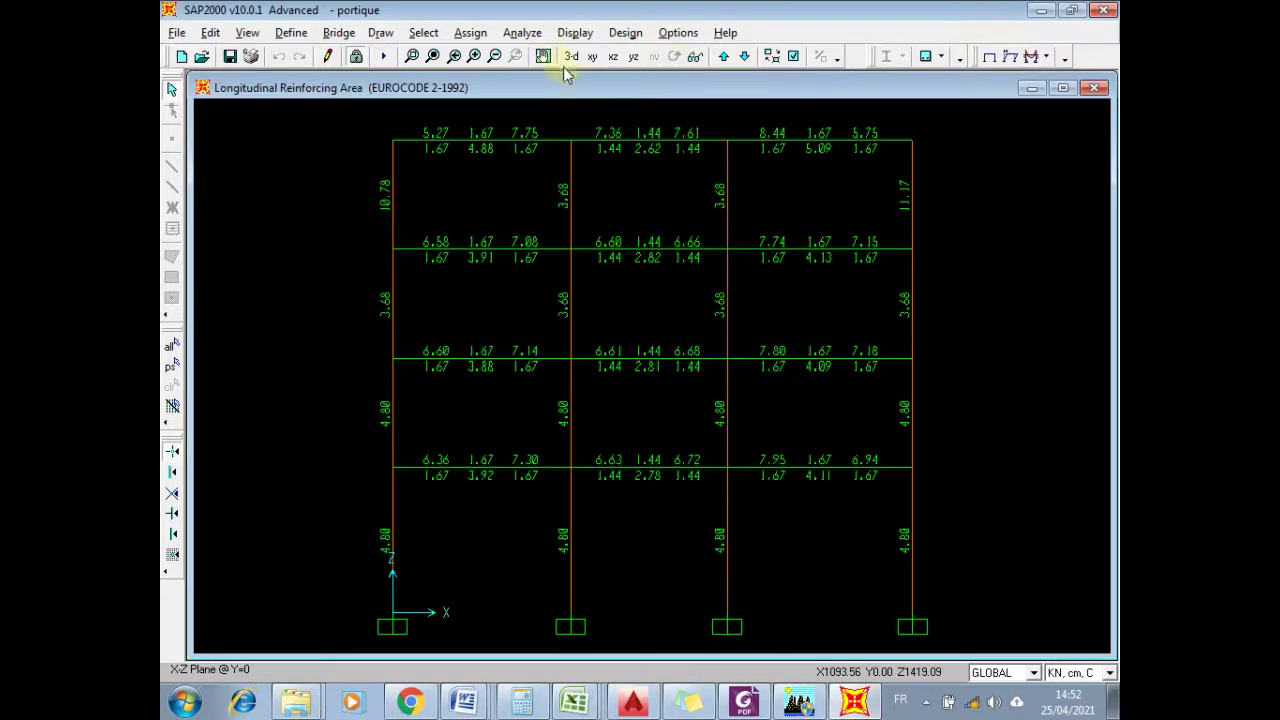
left_click(676, 38)
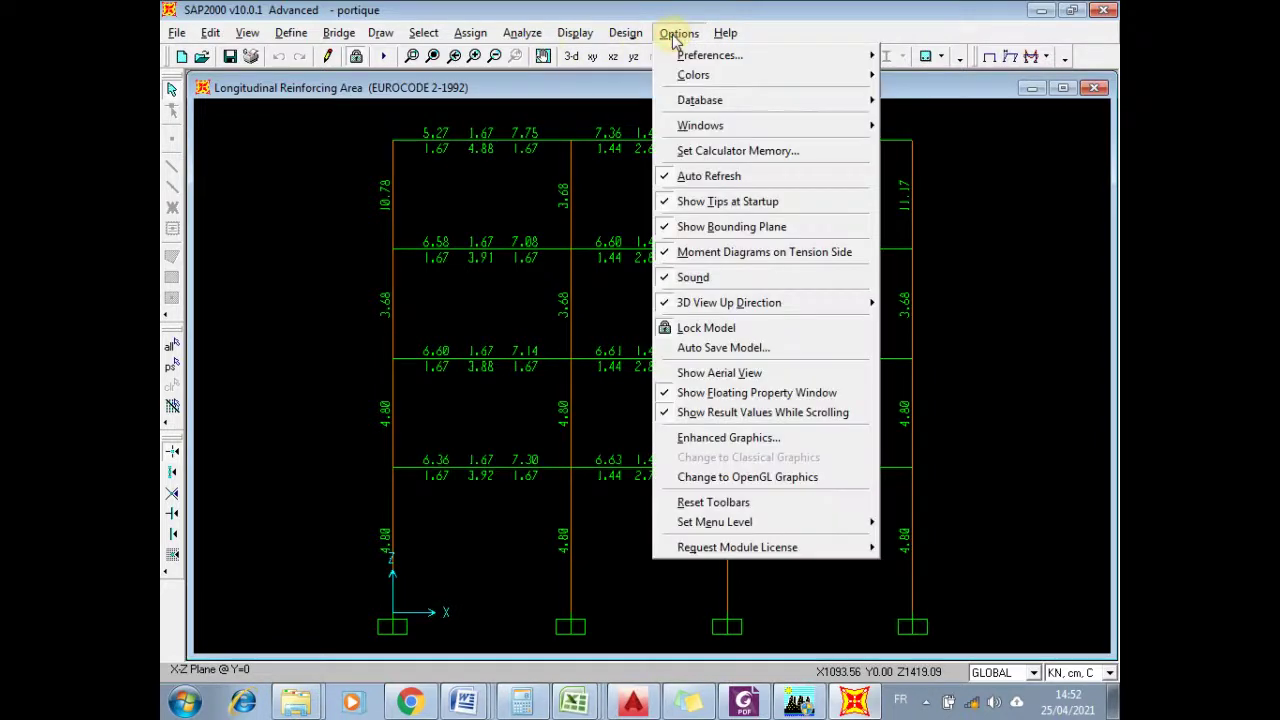
mouse_move(788, 54)
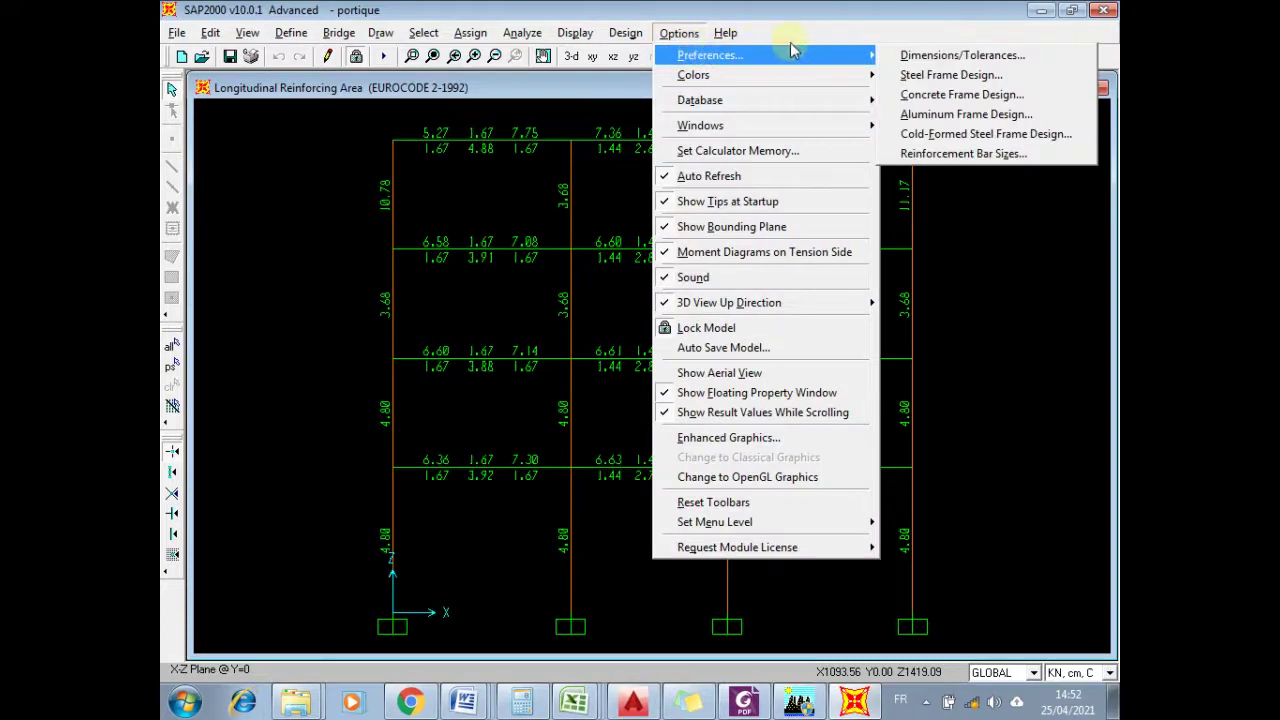
left_click(945, 96)
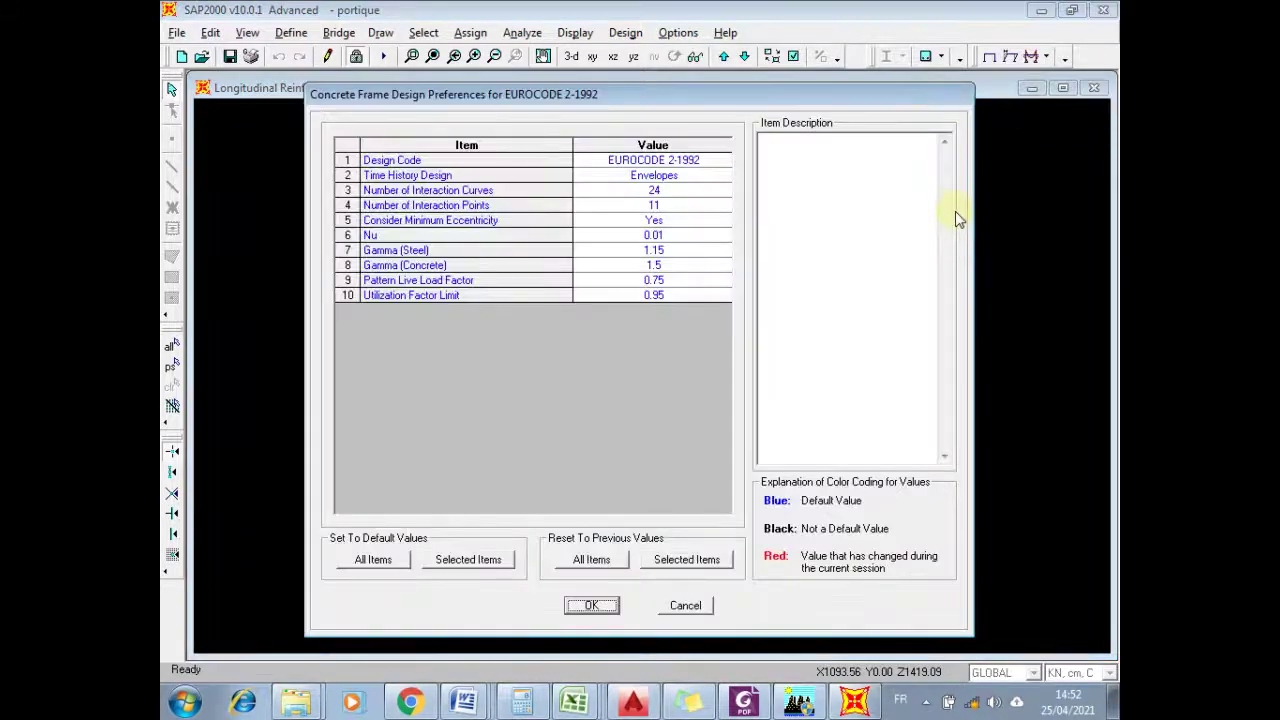
key("Return")
left_click(630, 33)
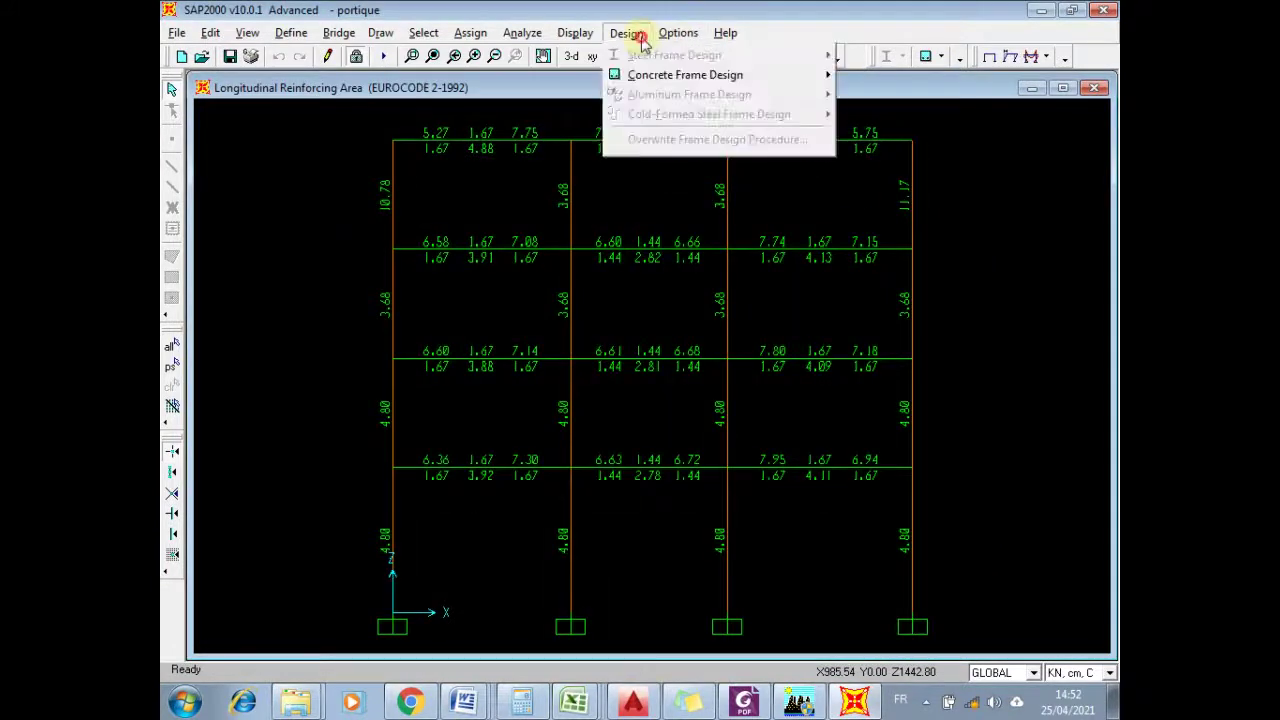
- Set Gamma (Steel) to 1 and Gamma (Concrete) to 1.15 in the concrete frame design preferences
left_click(678, 33)
mouse_move(766, 57)
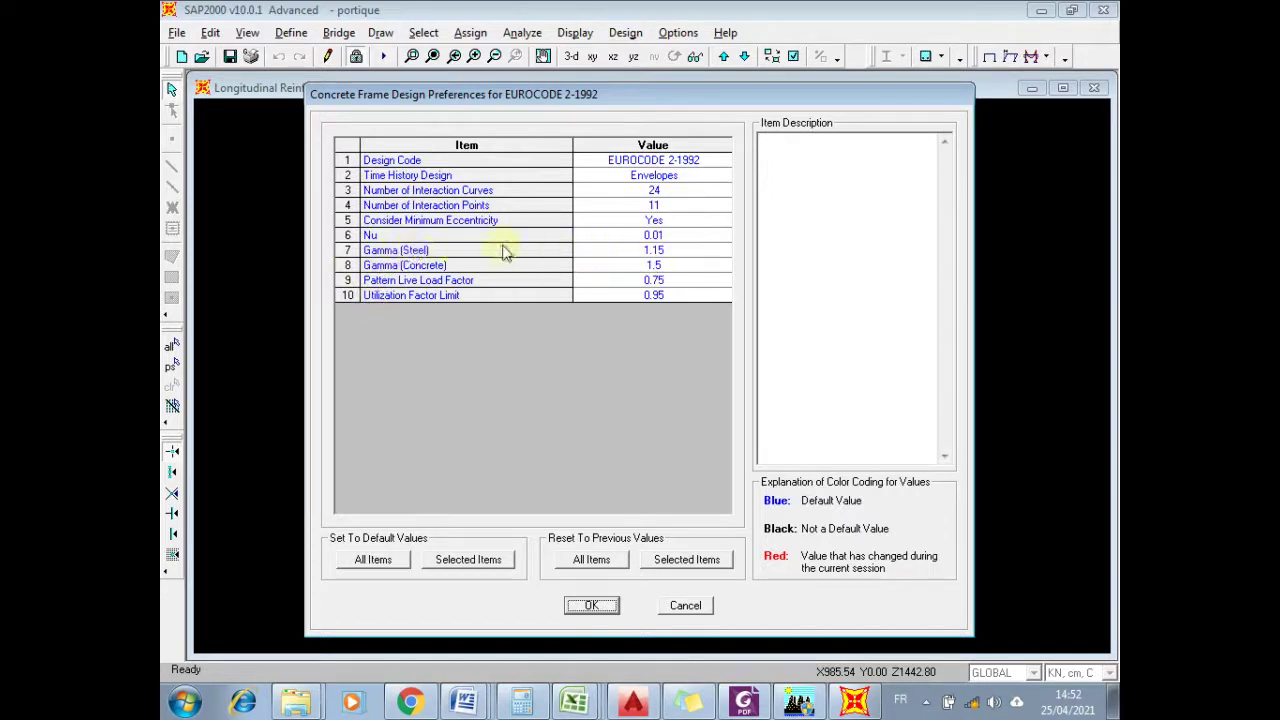
left_click(675, 250)
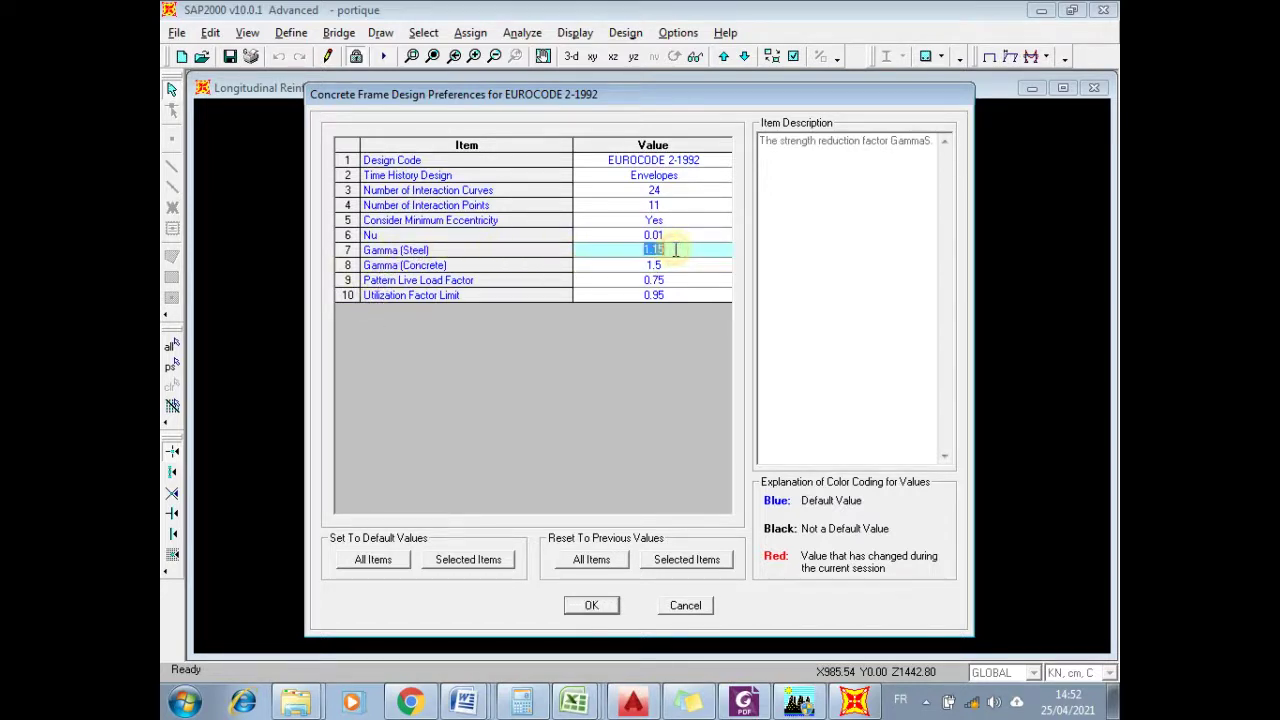
type("1")
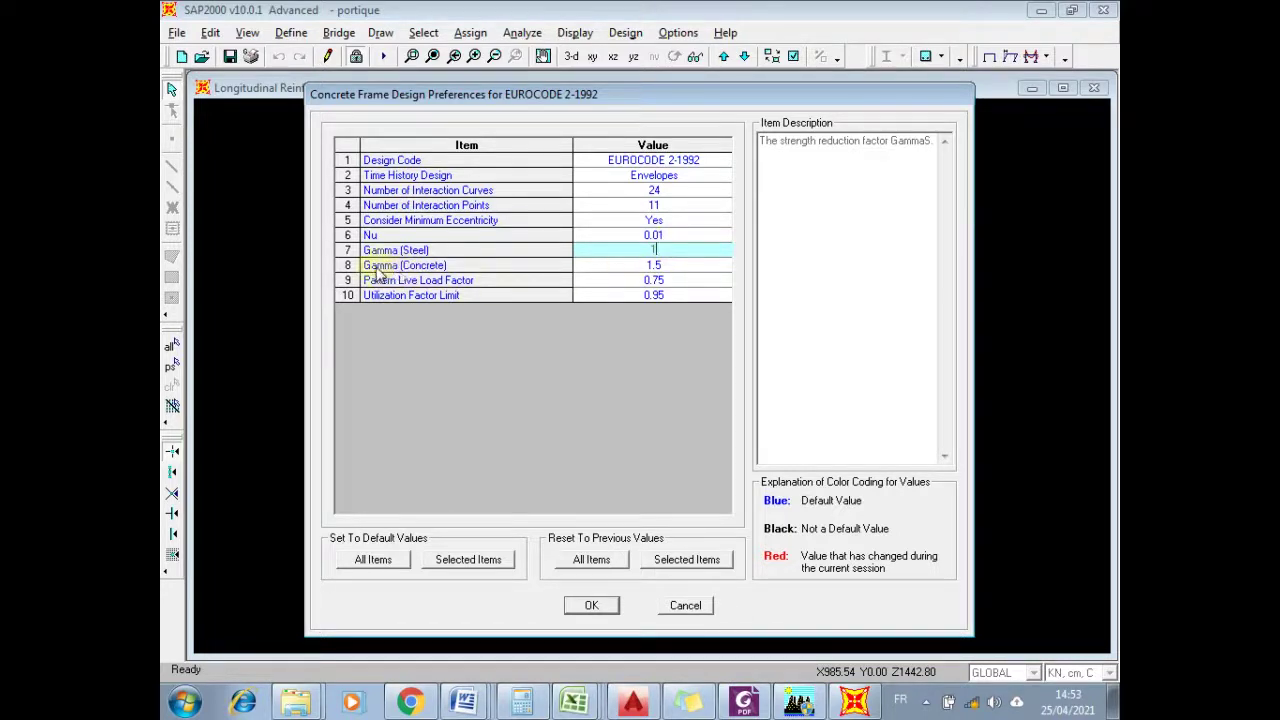
left_click(671, 265)
type("1.15")
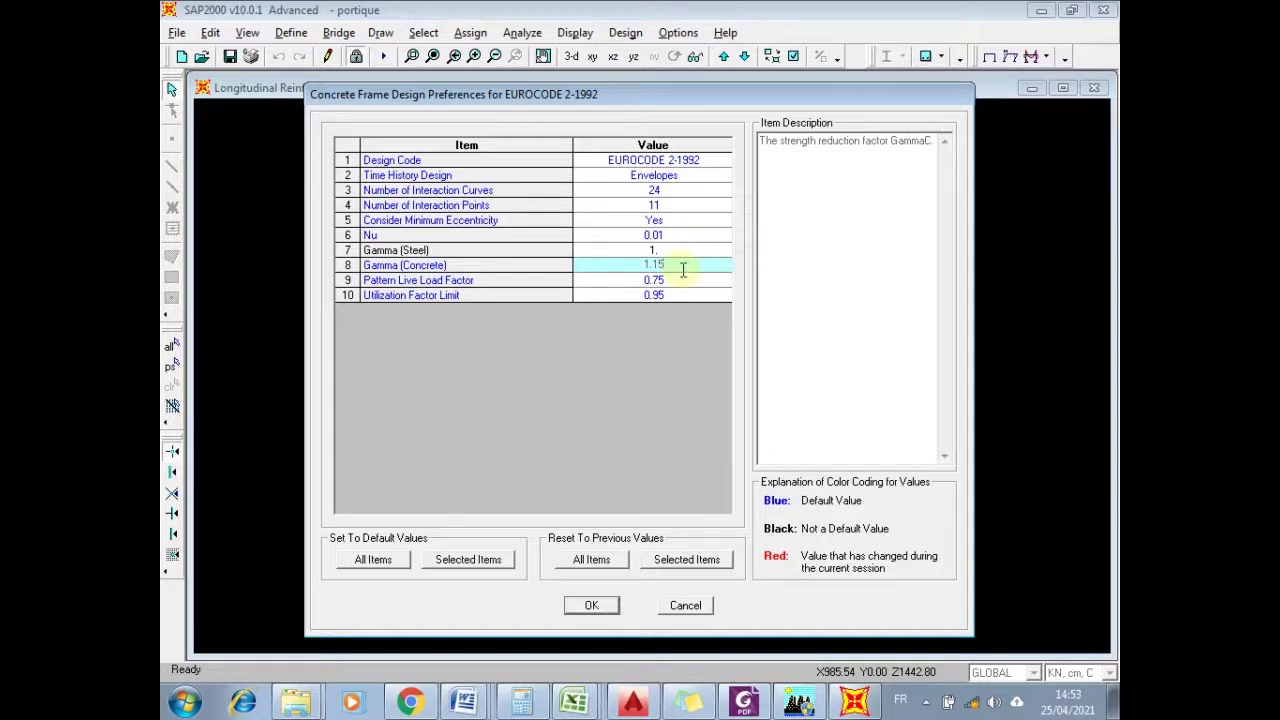
left_click(591, 605)
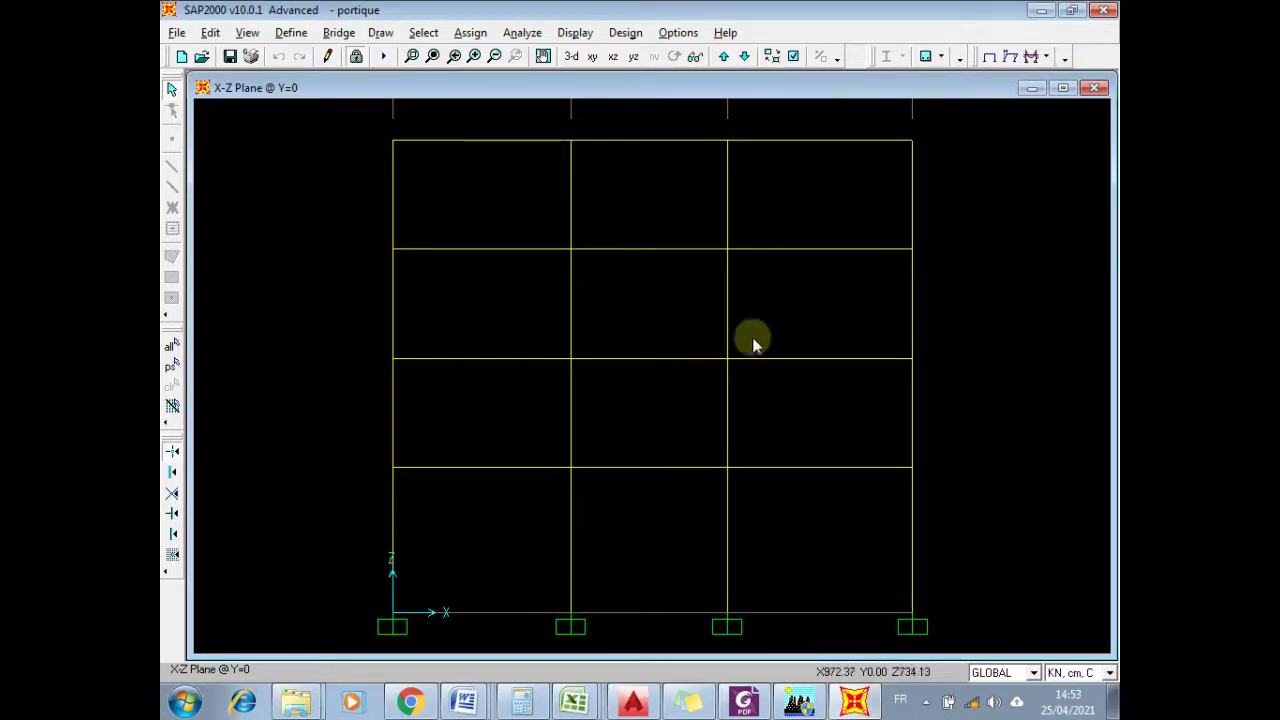
- Replace the ELU design combination with GP12E for the concrete frame design
left_click(628, 33)
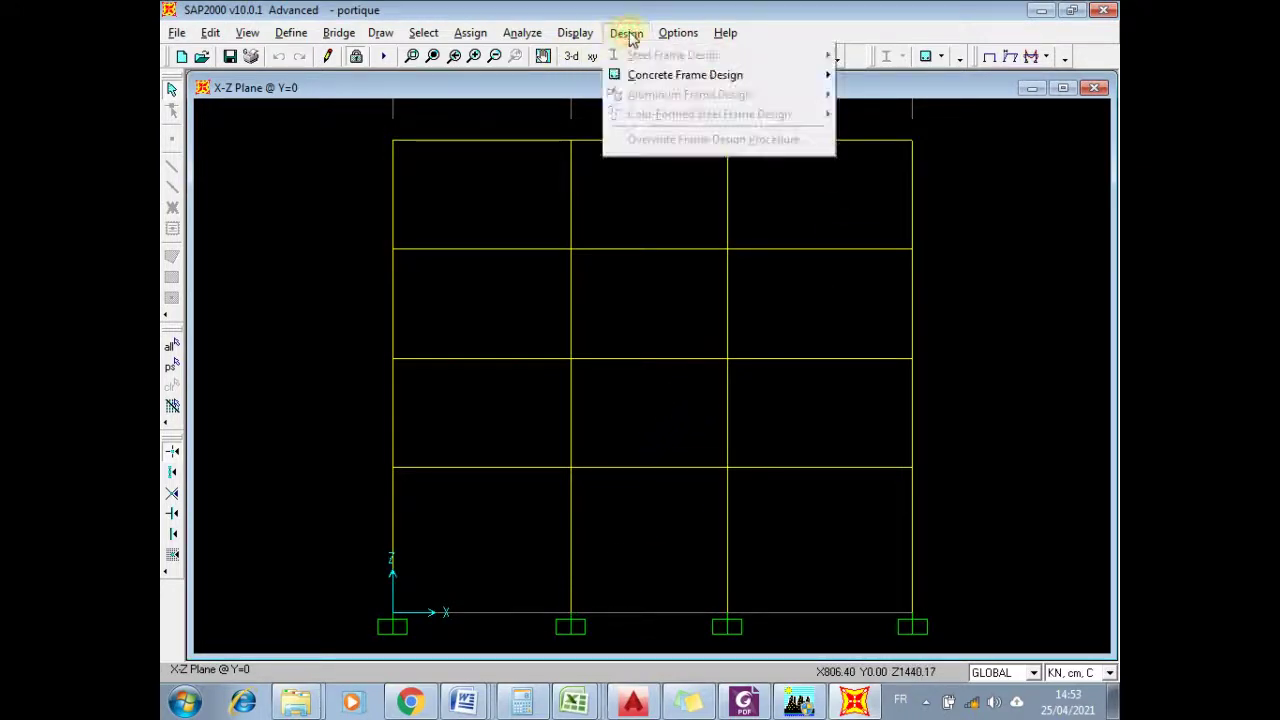
mouse_move(652, 77)
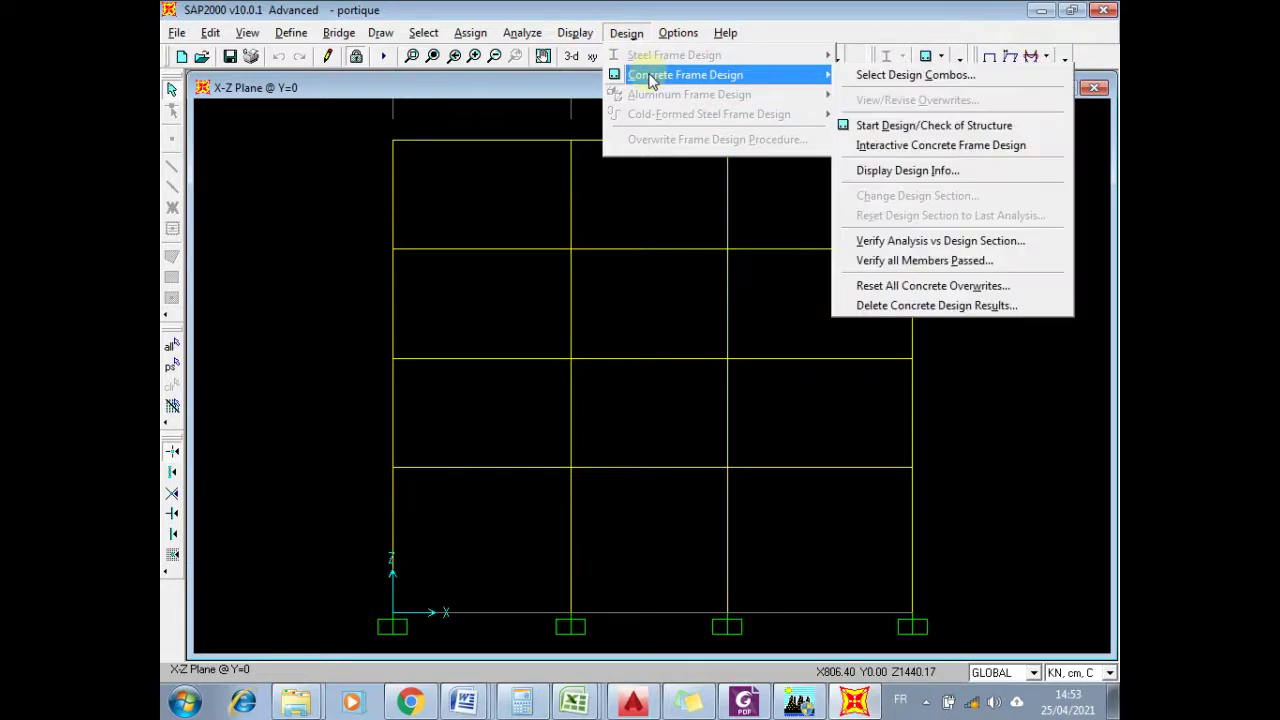
left_click(910, 74)
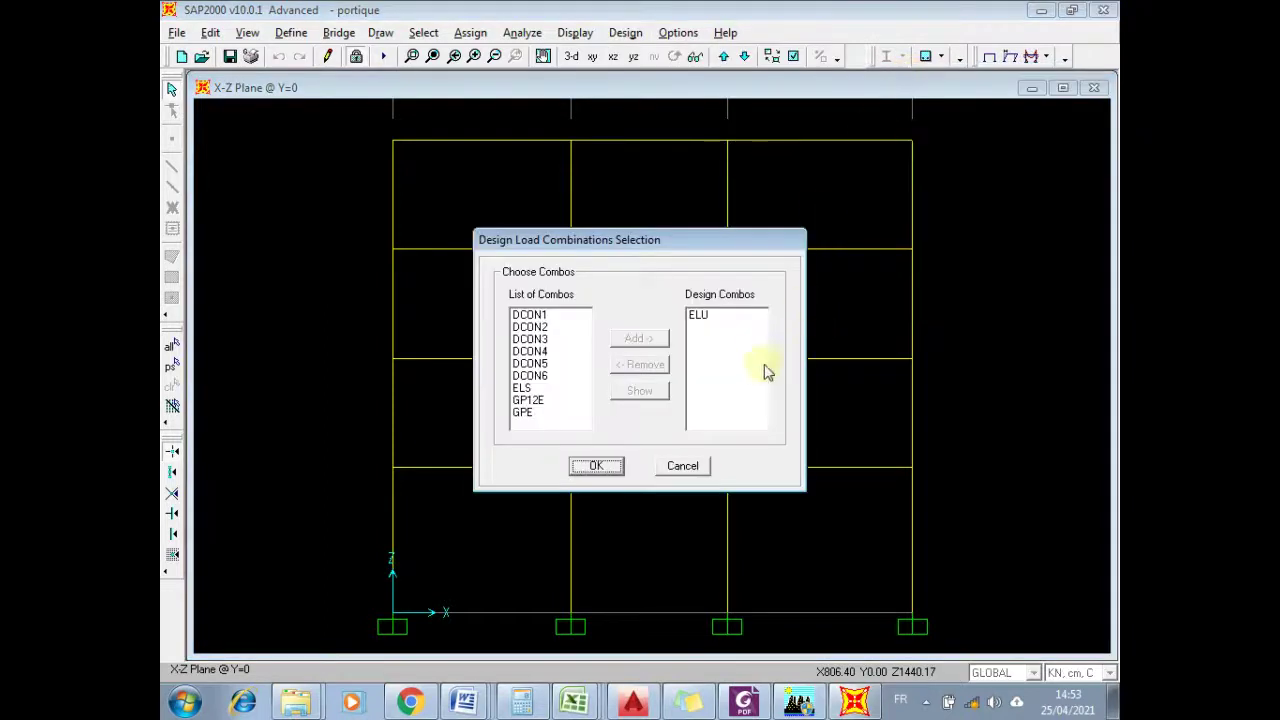
left_click(707, 318)
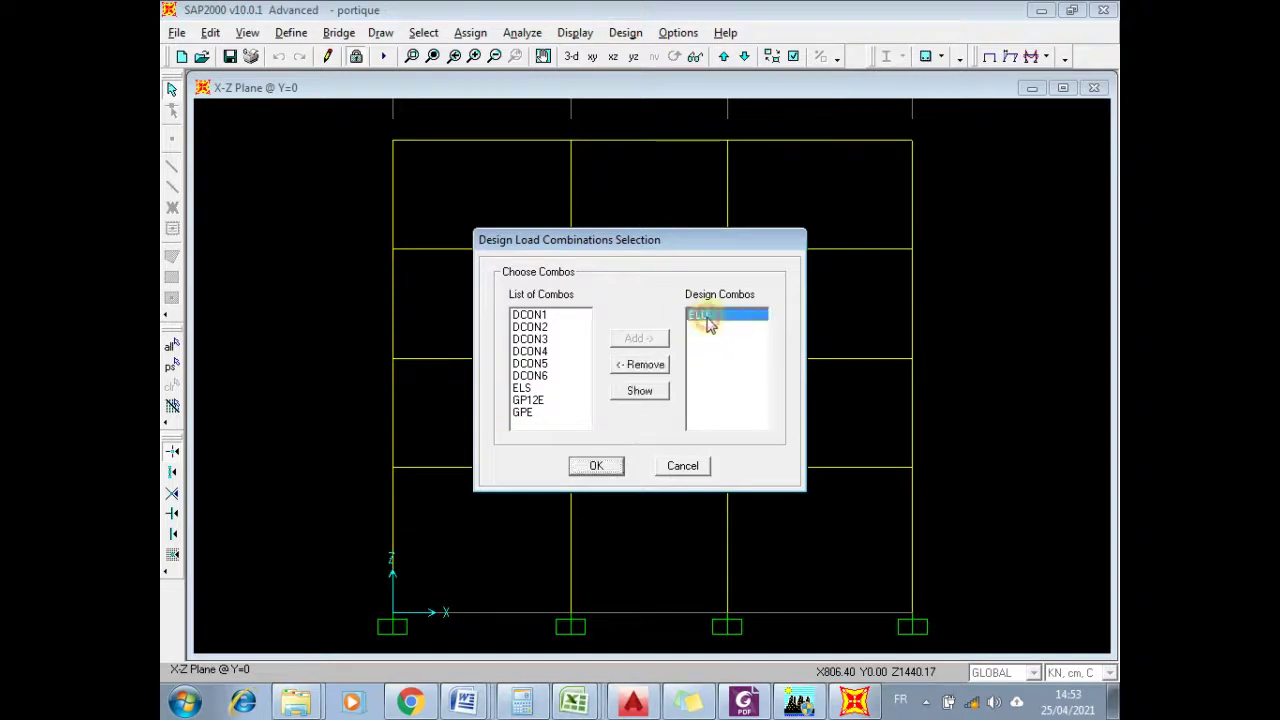
left_click(655, 368)
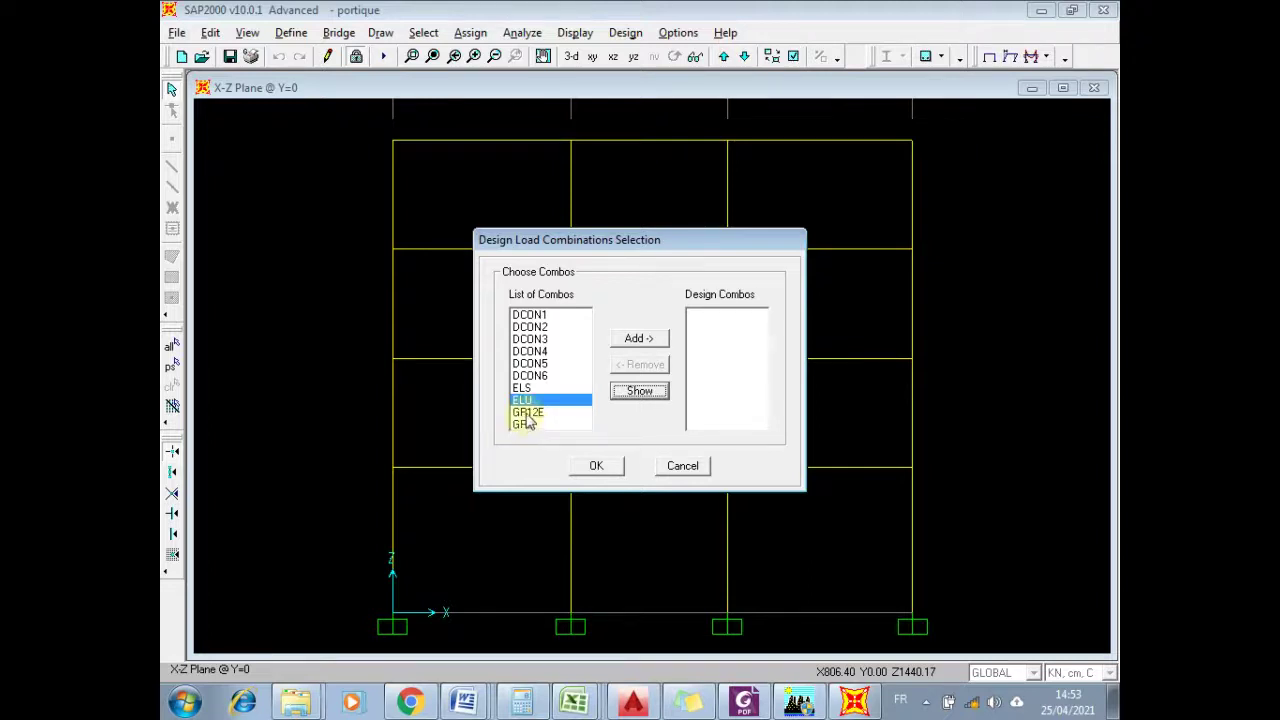
left_click(526, 416)
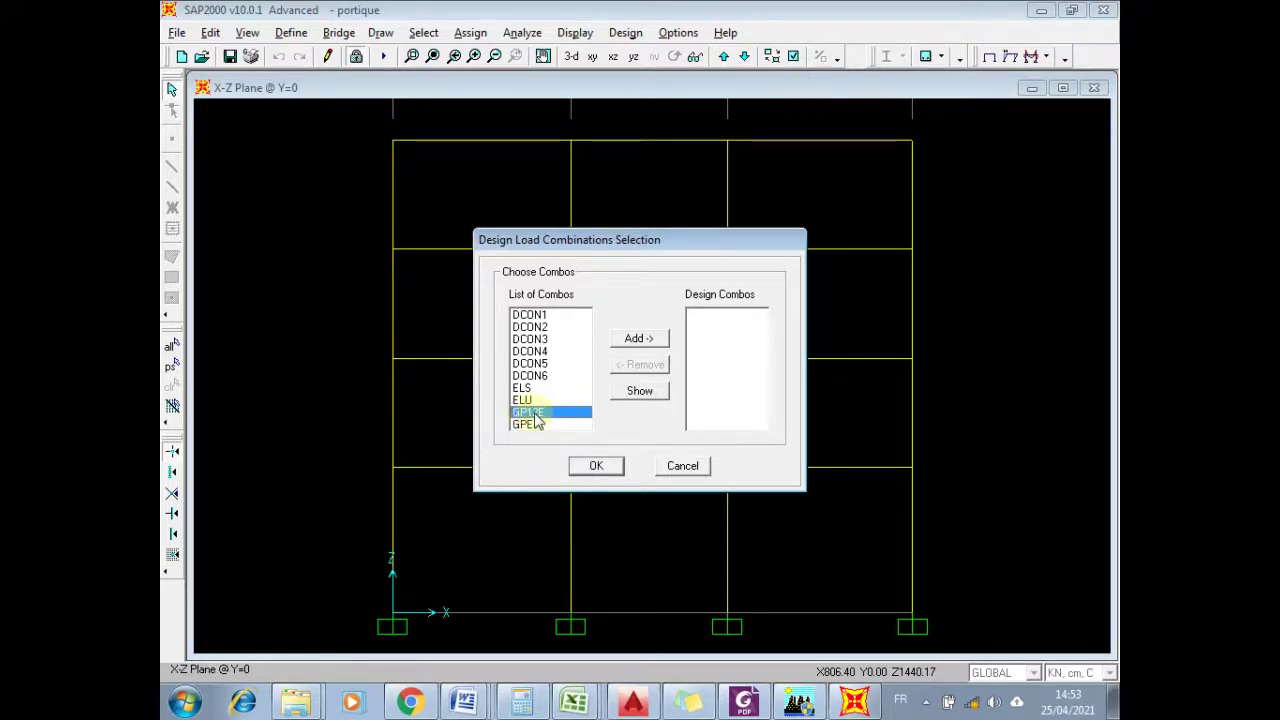
left_click(640, 340)
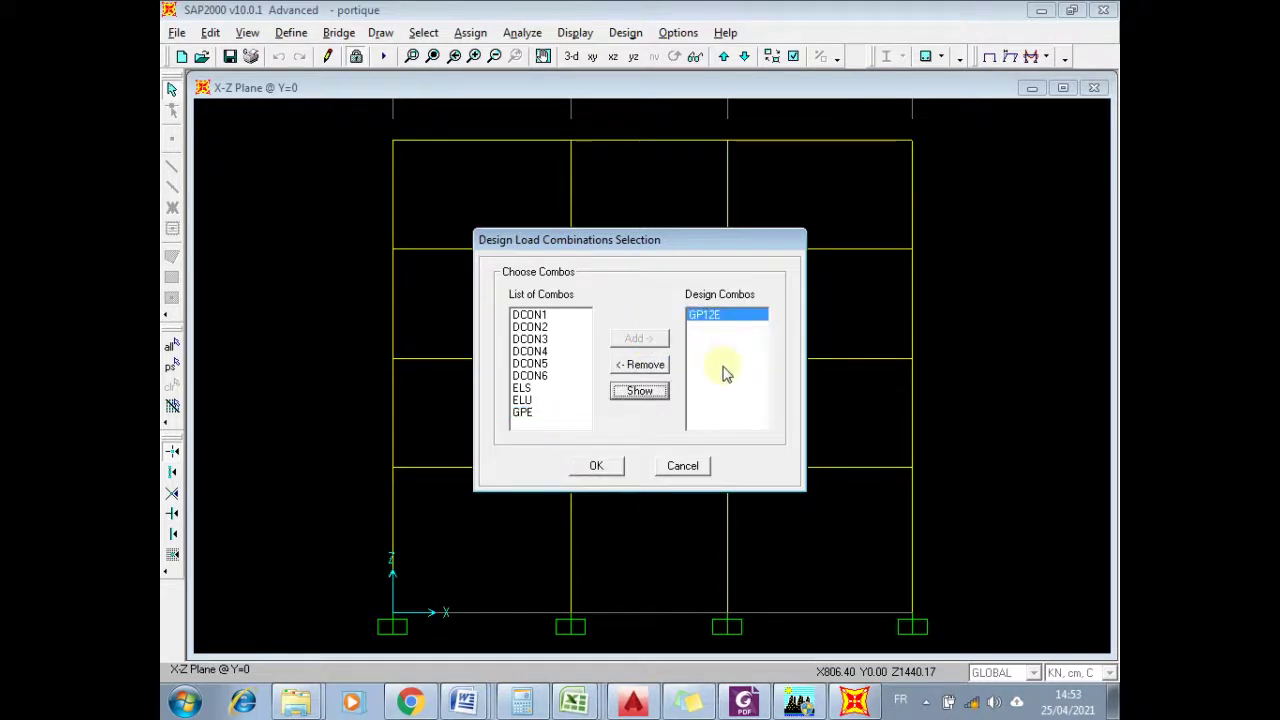
left_click(596, 467)
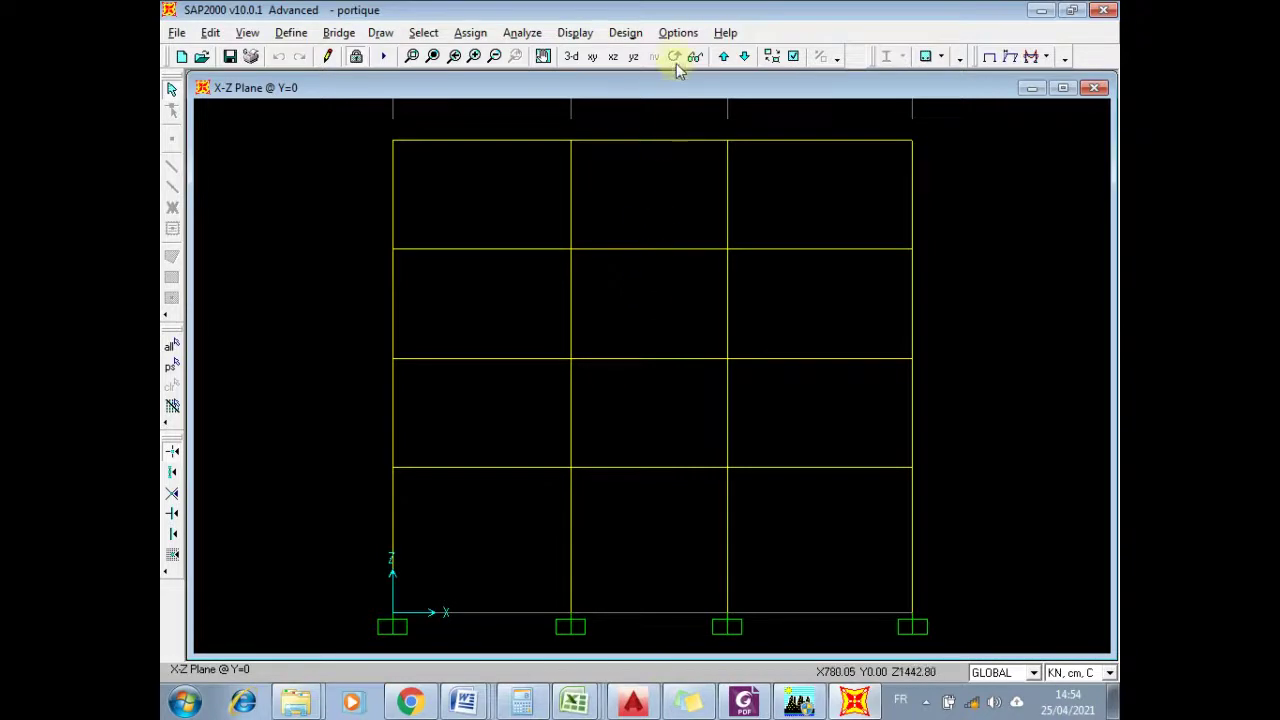
- Run the concrete frame design check and display the reinforcement areas in KN, cm, C units
left_click(625, 32)
mouse_move(771, 75)
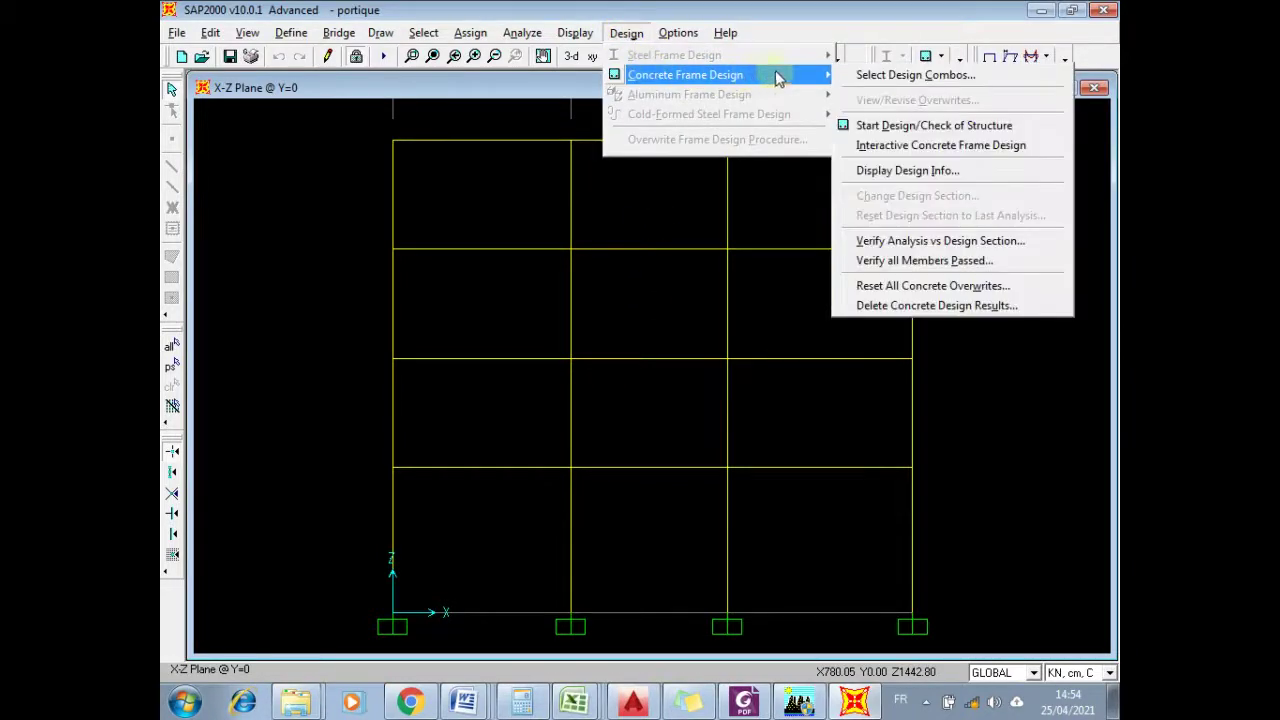
left_click(895, 126)
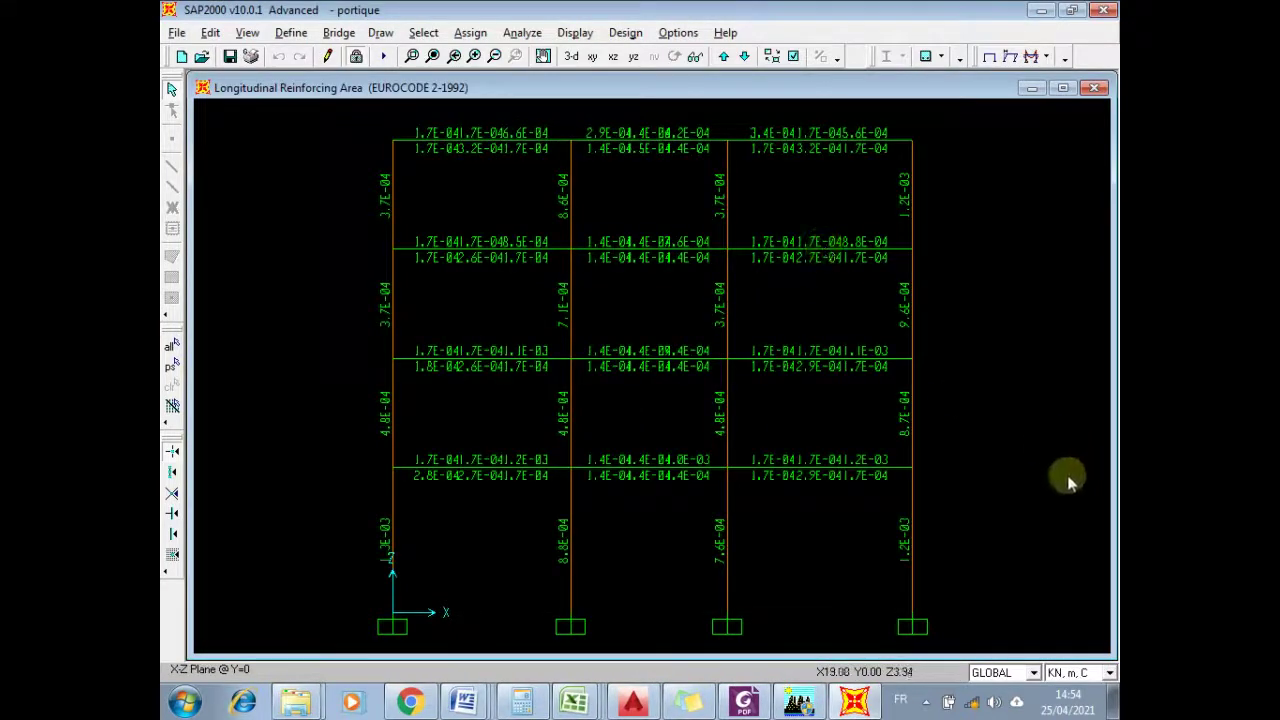
left_click(1075, 680)
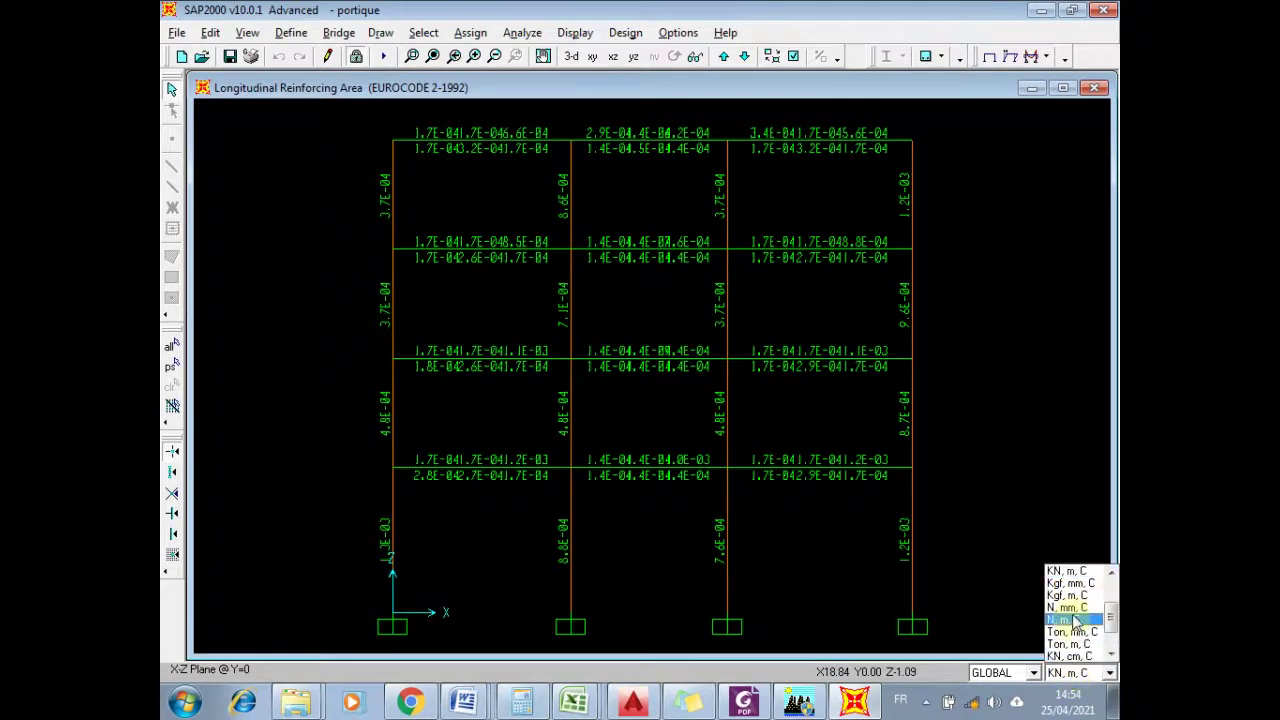
scroll(1078, 600, "down", 1)
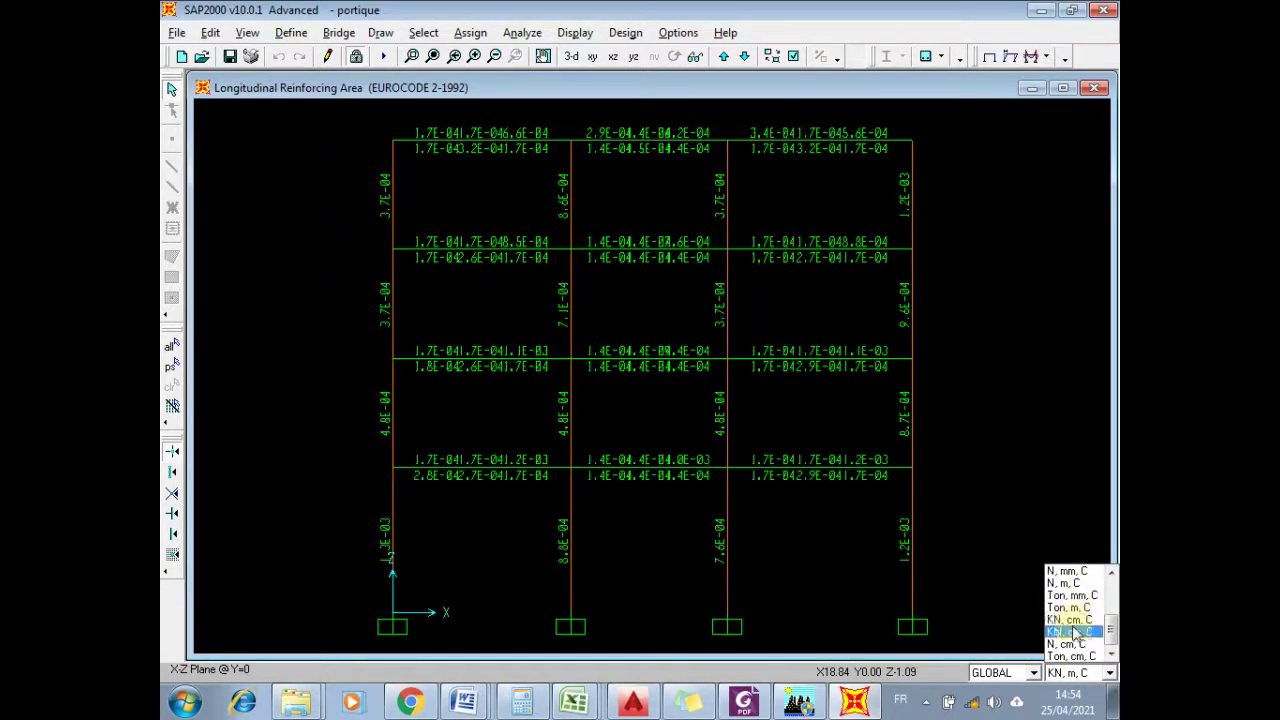
left_click(1070, 620)
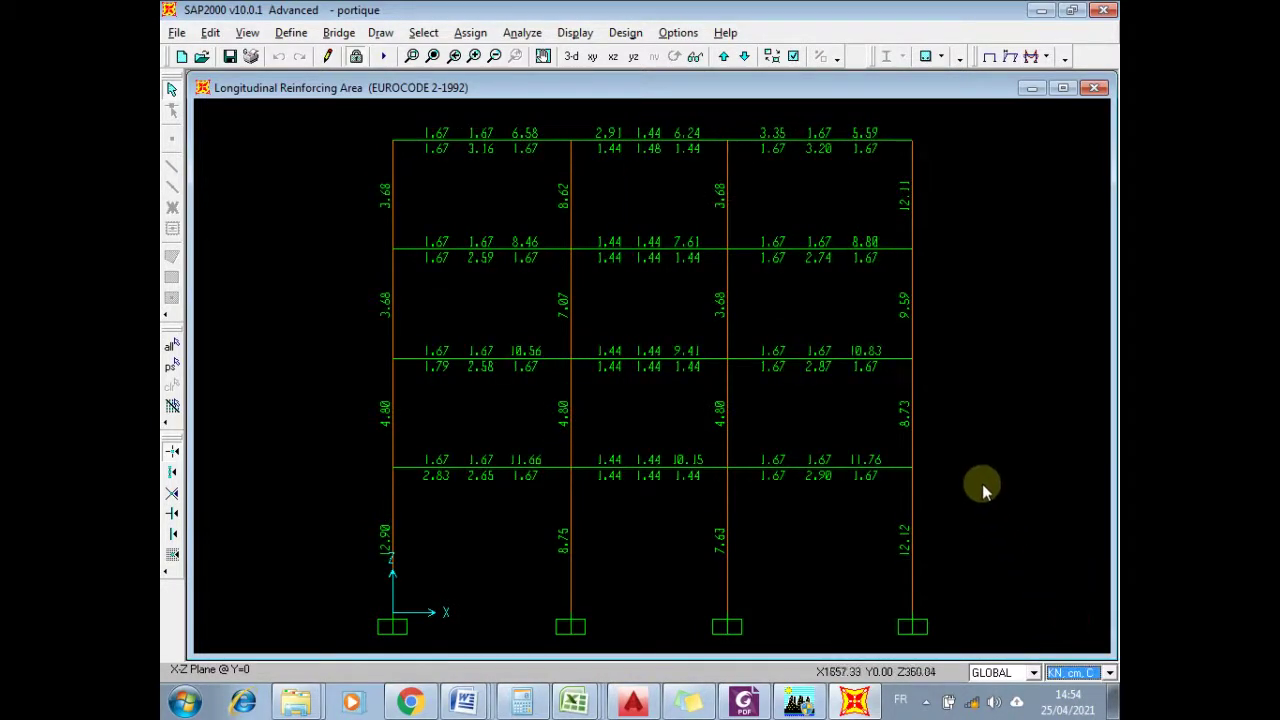